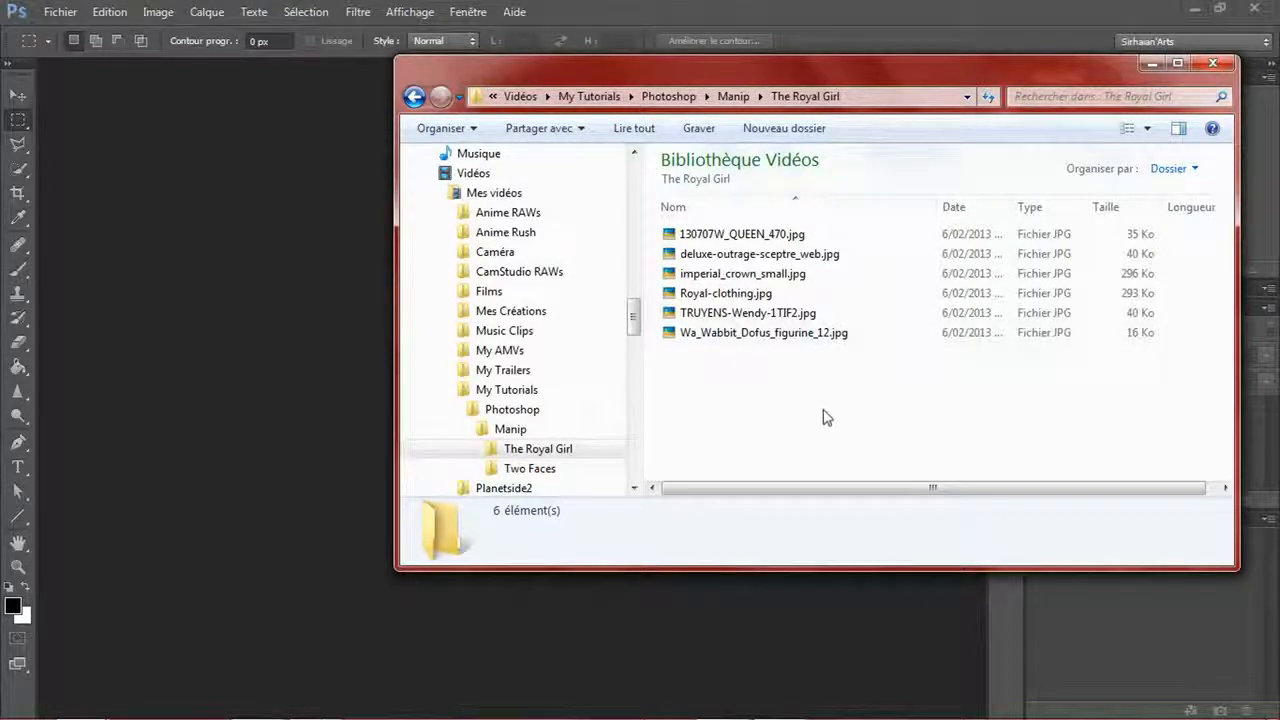
- Open the portrait JPG of the girl in a red top from The Royal Girl folder in Photoshop and activate the Move tool
left_click(797, 322)
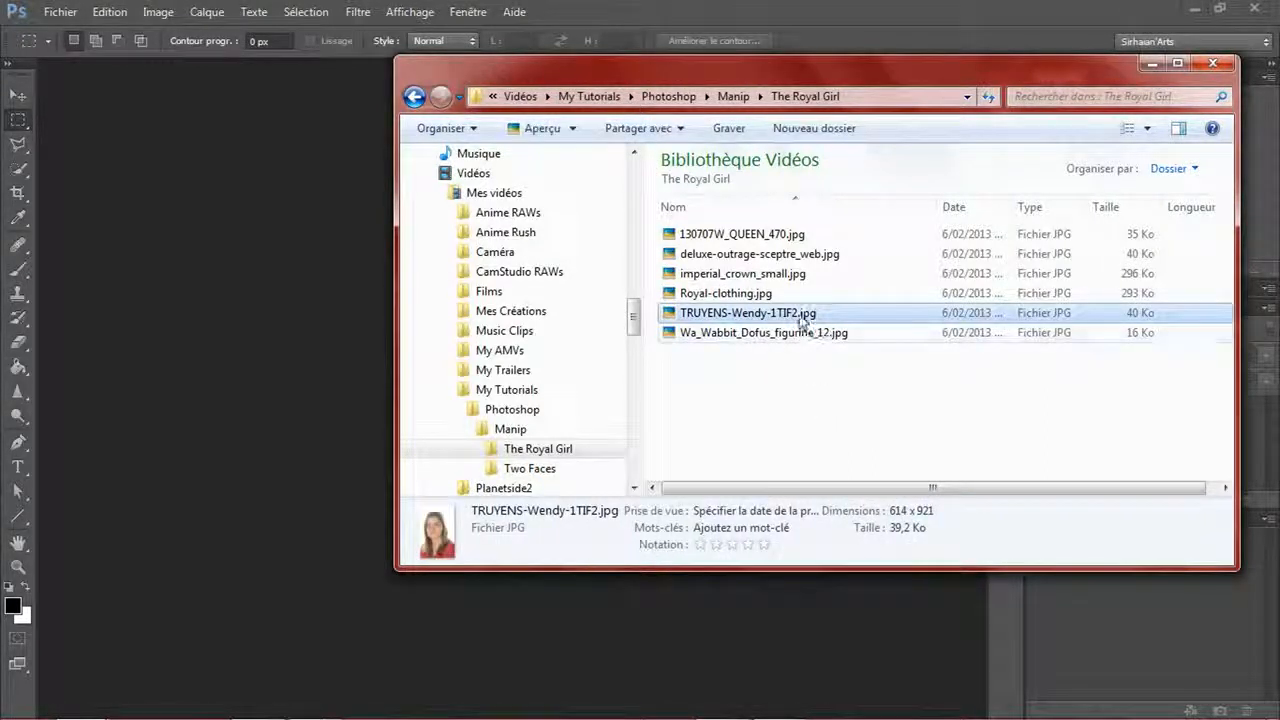
left_click_drag(800, 322, 180, 353)
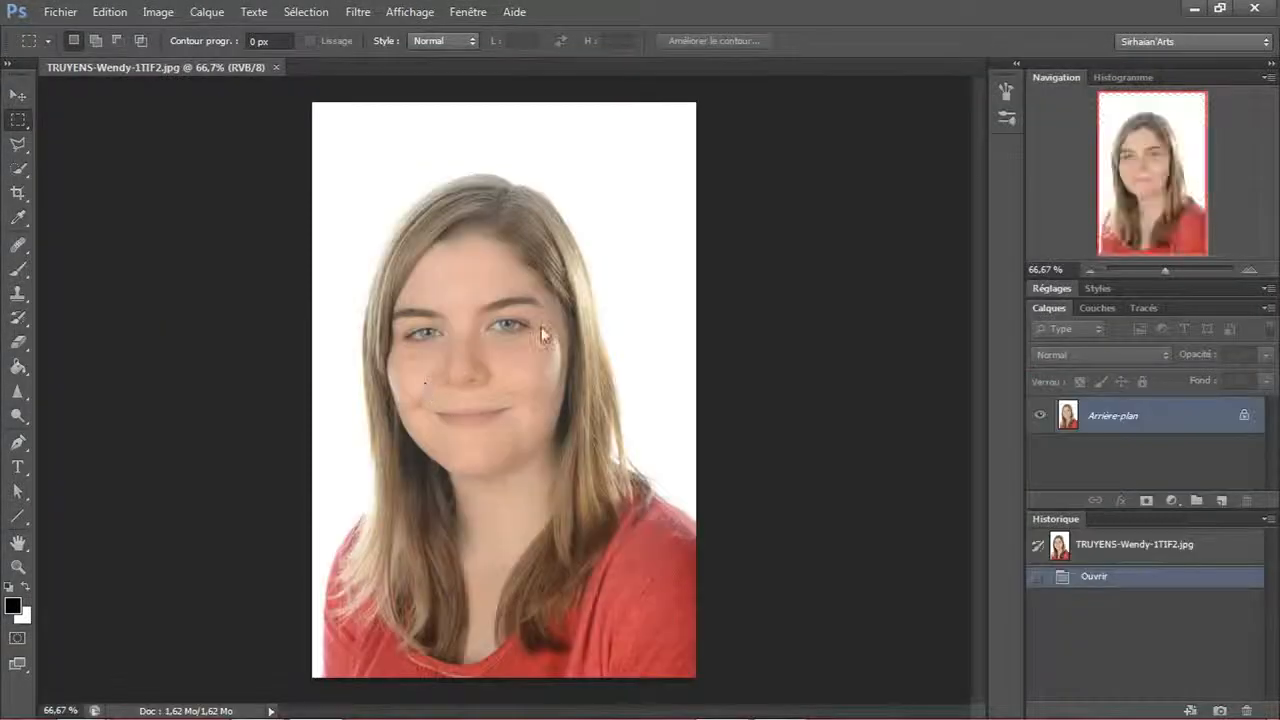
key("v")
- Place imperial_crown_small.jpg from The Royal Girl folder into the portrait document at its default size
key("alt+Tab")
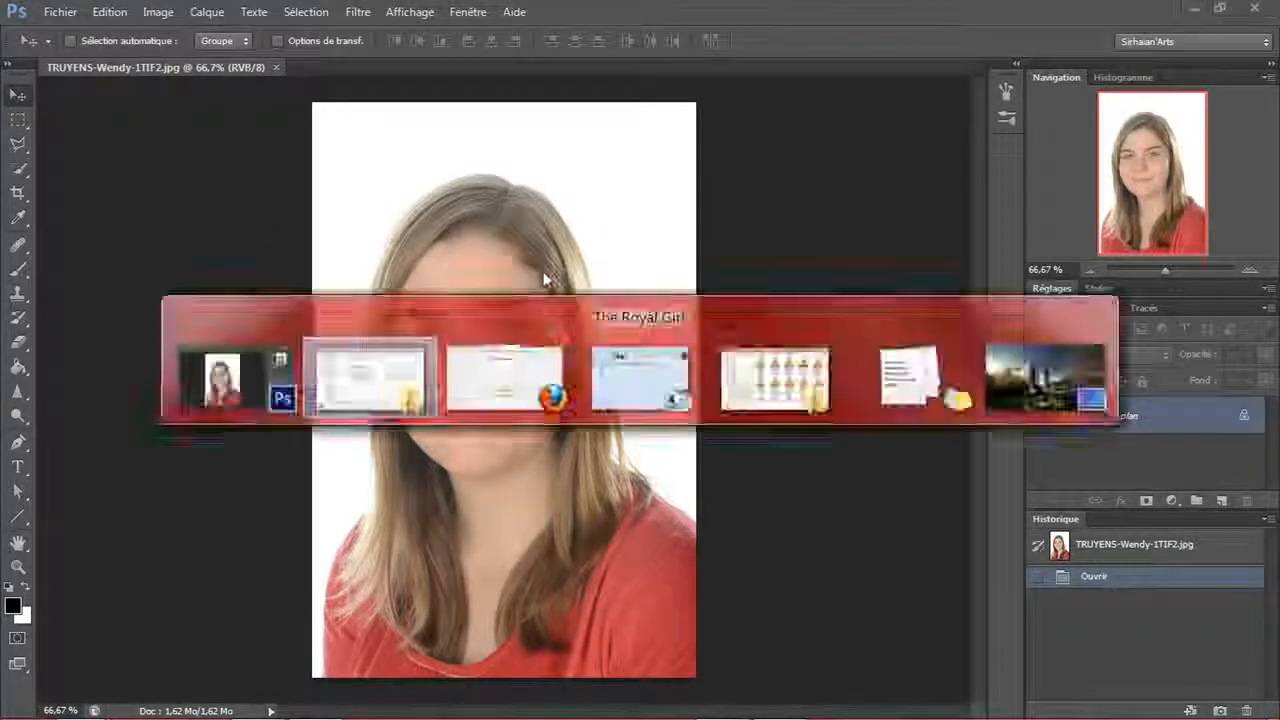
left_click(850, 400)
left_click(777, 237)
left_click(777, 412)
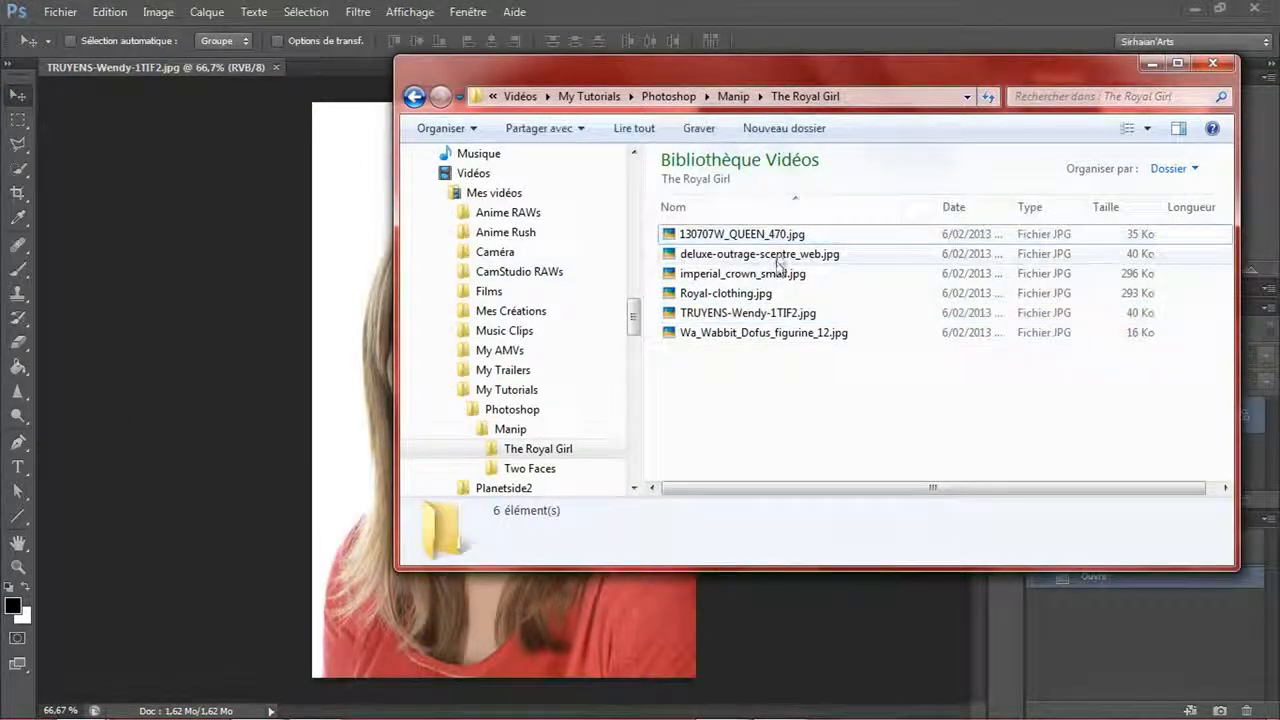
left_click(750, 275)
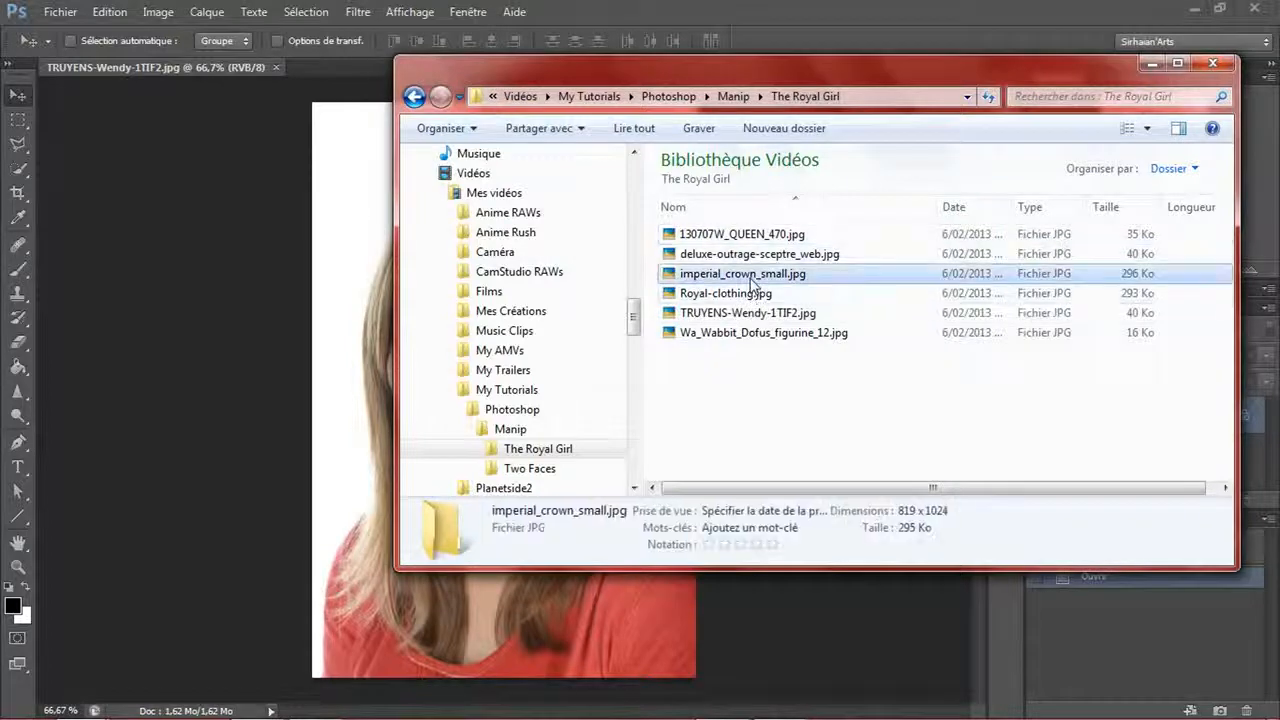
left_click_drag(750, 276, 317, 309)
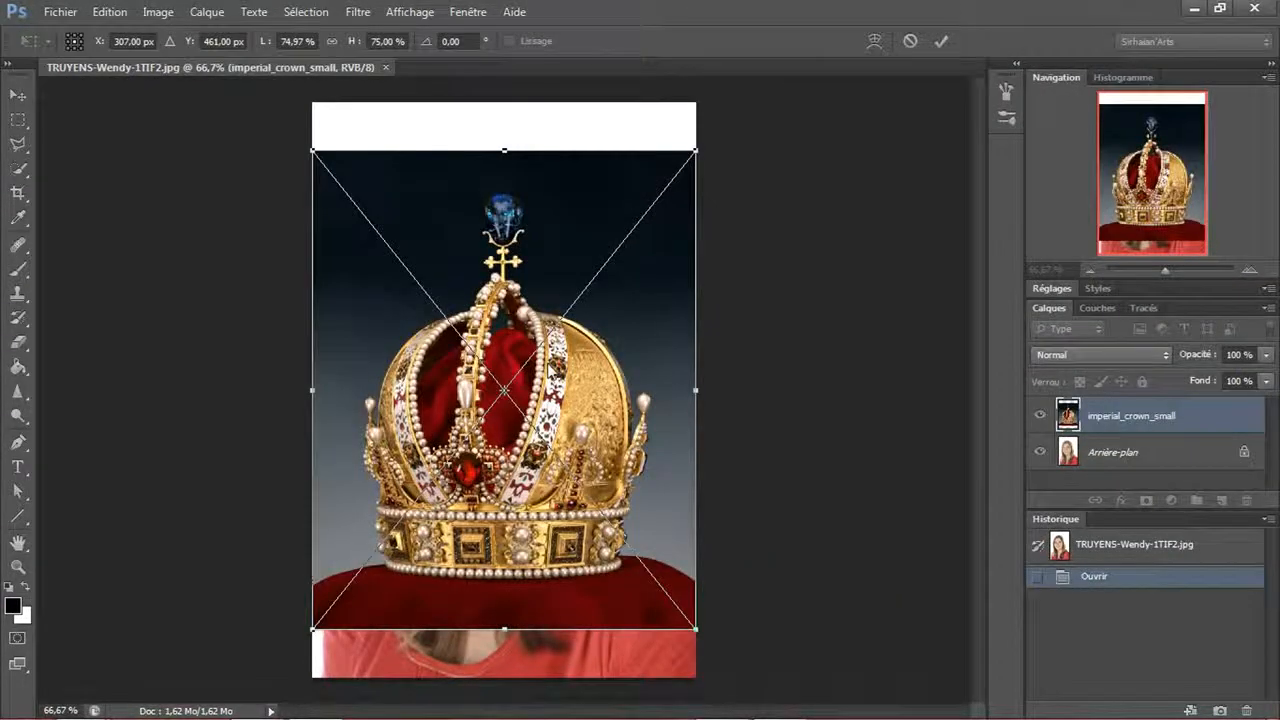
key("Return")
- Hide the imperial_crown_small layer and make the portrait's background layer active
left_click(157, 12)
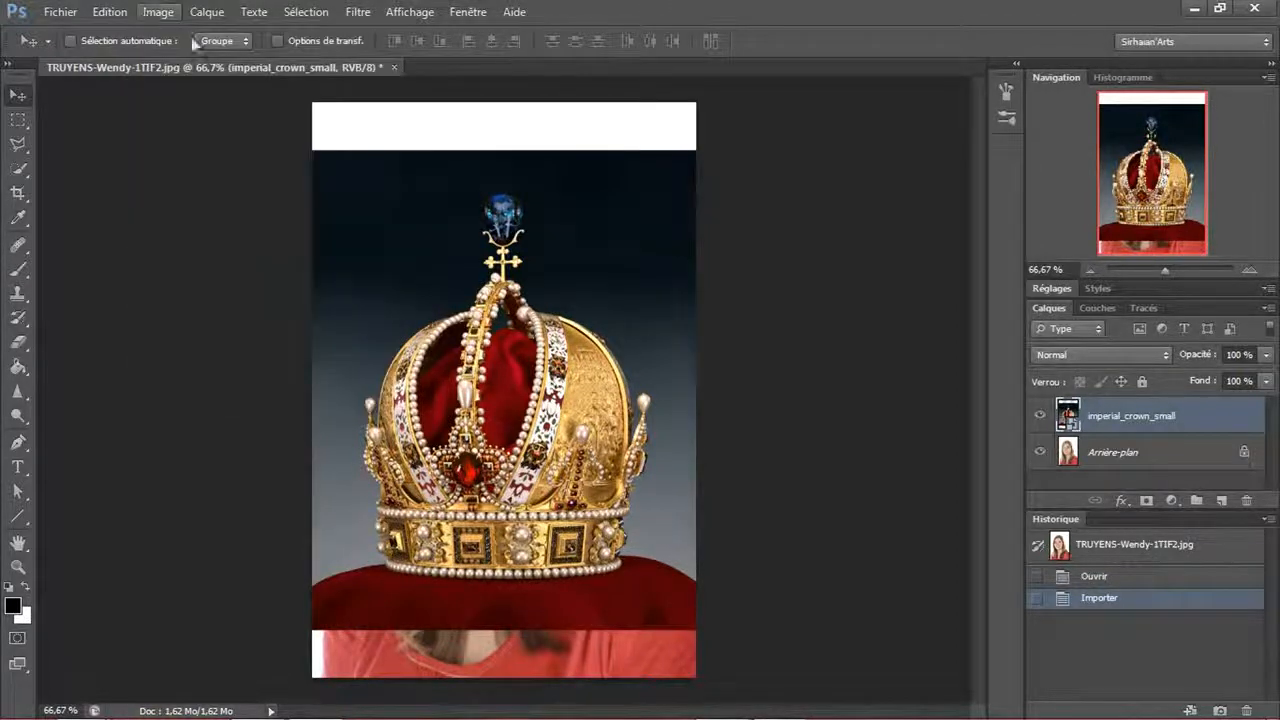
left_click(1041, 416)
left_click(1093, 453)
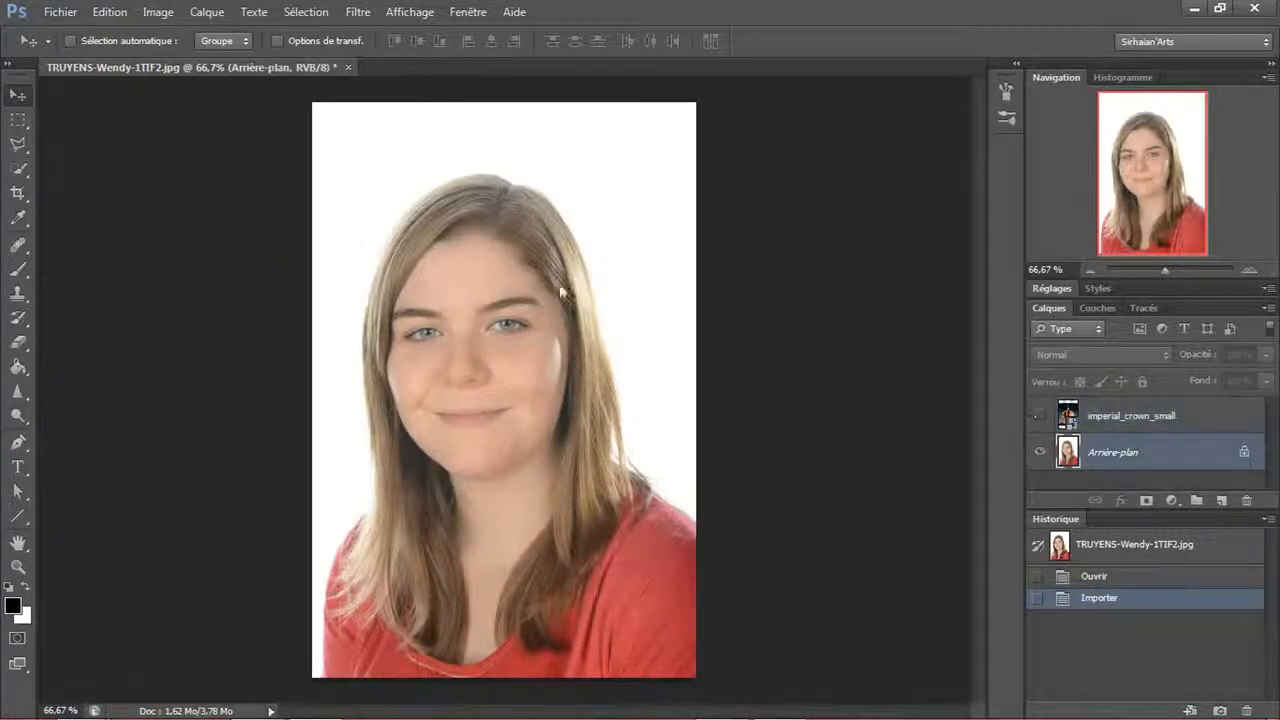
- Increase the canvas height with the image anchored at the bottom centre to add white space above the girl's head
left_click(157, 12)
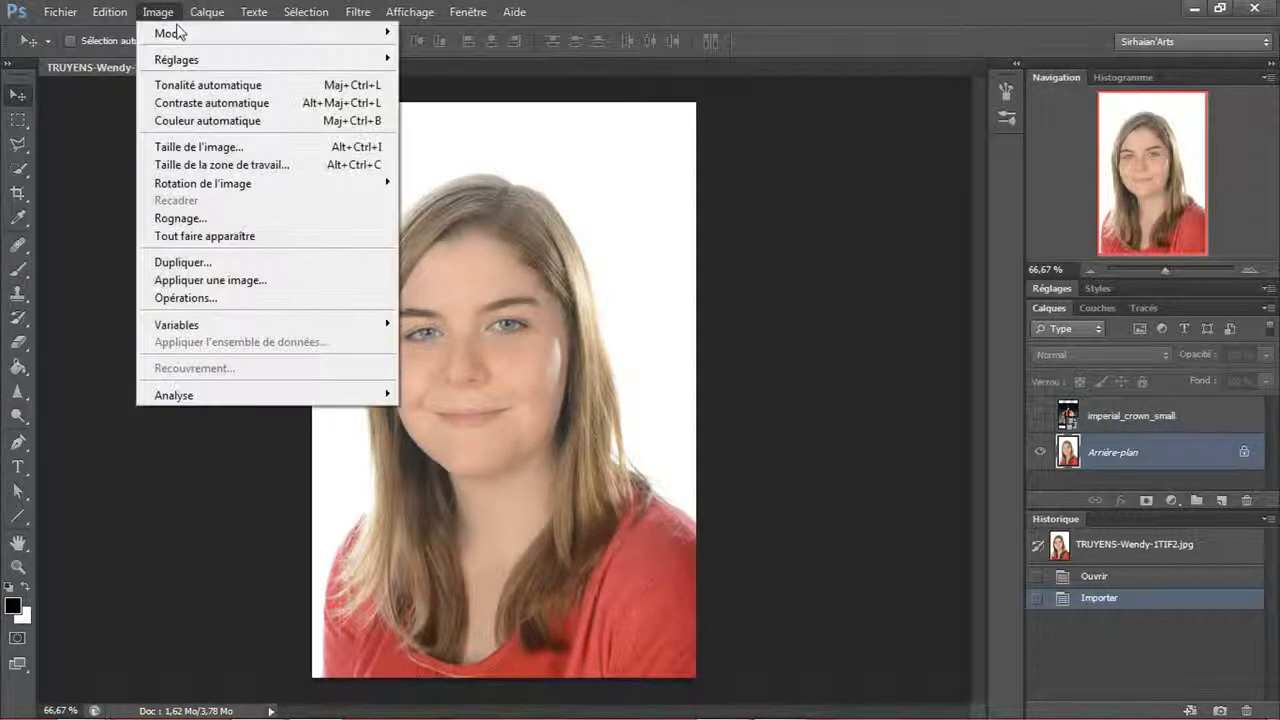
left_click(253, 168)
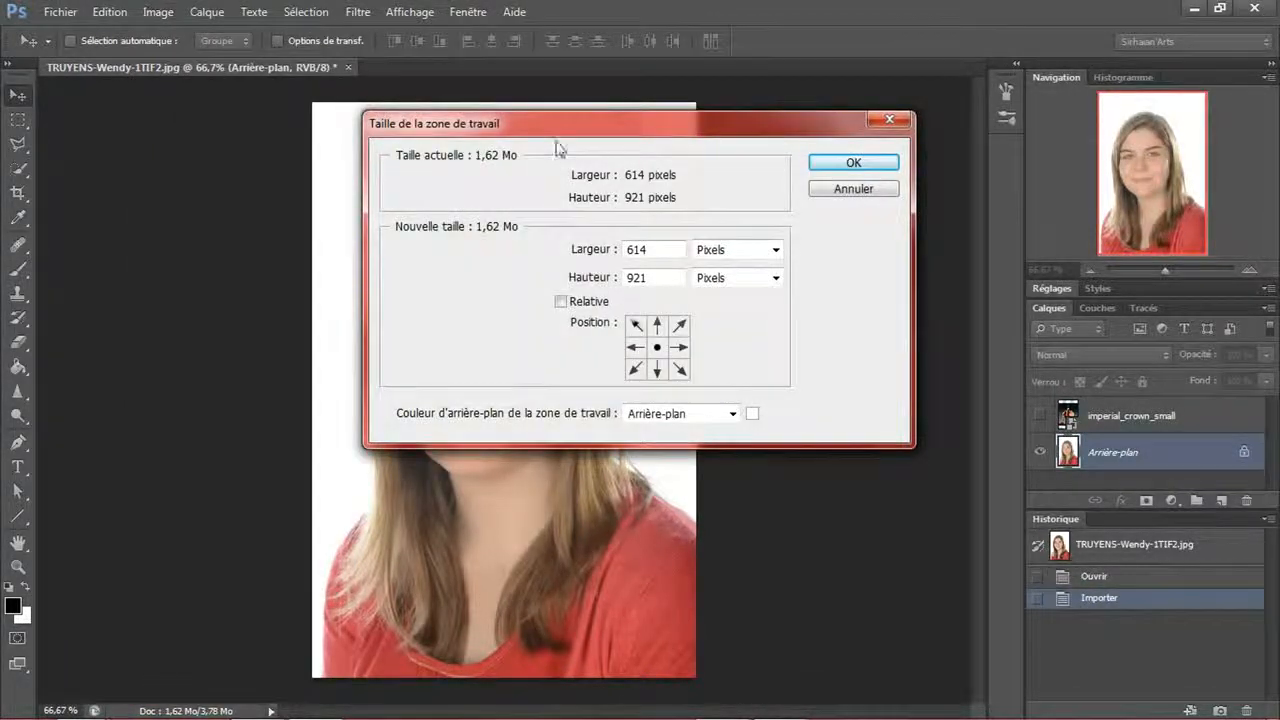
left_click_drag(557, 142, 646, 126)
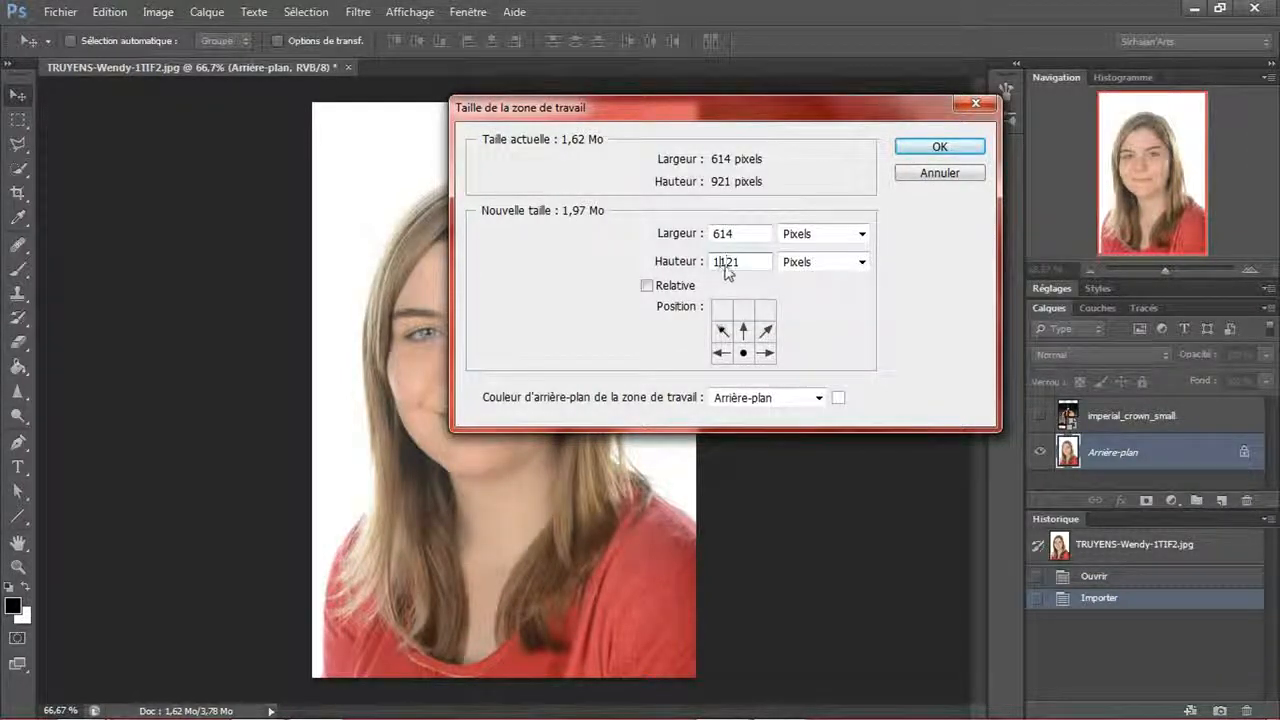
key("Return")
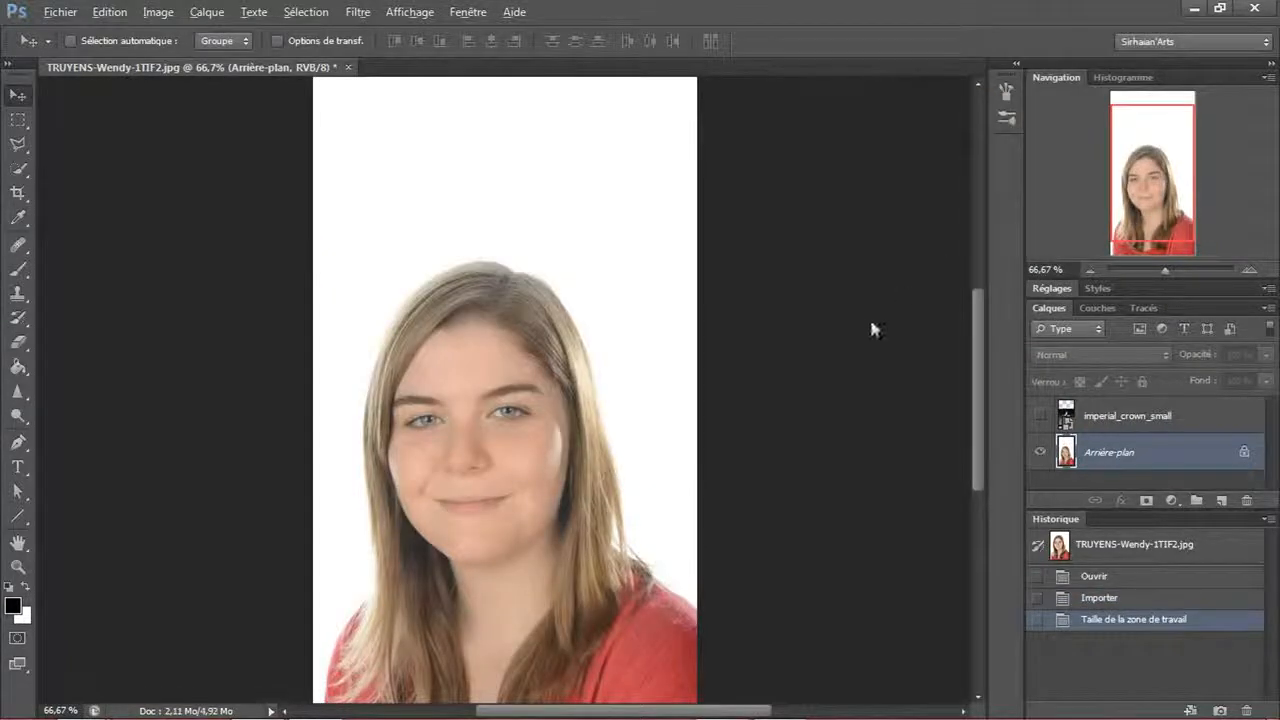
- Make the imperial_crown_small layer active and visible again, and activate the Quick Selection tool
scroll(800, 338, "down", 3)
scroll(482, 340, "up", 2)
left_click(1086, 425)
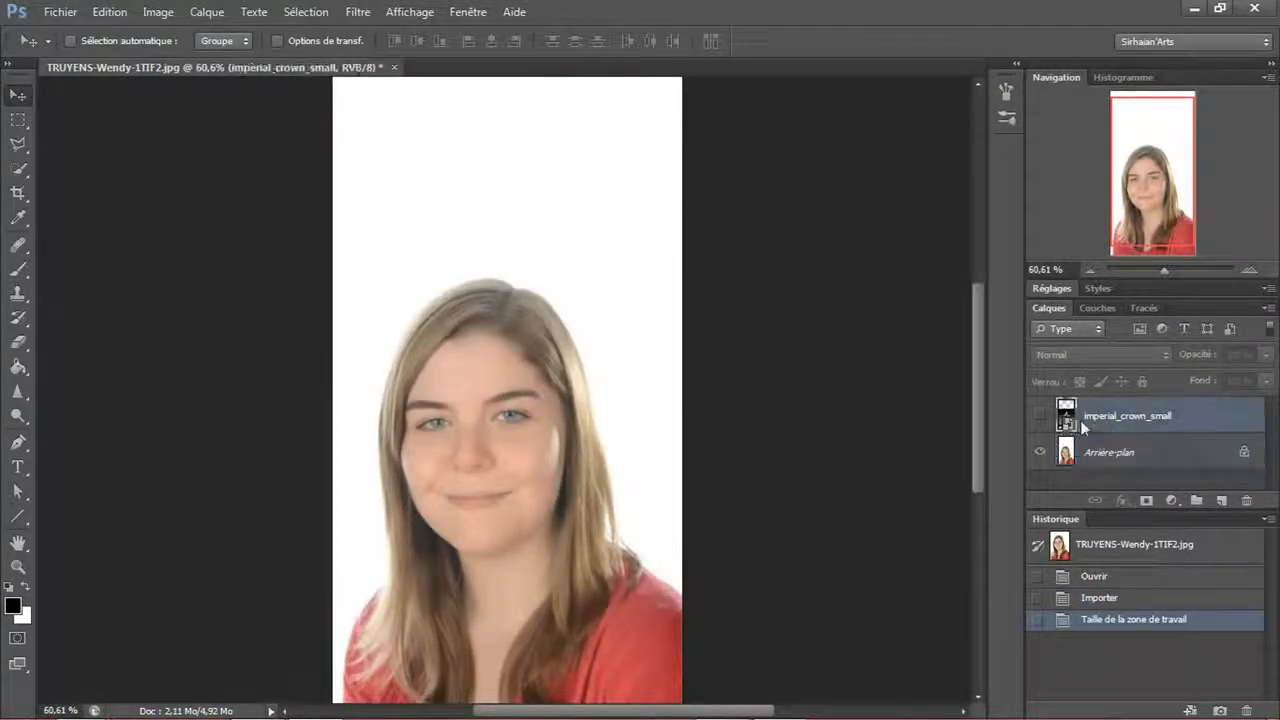
left_click(1040, 415)
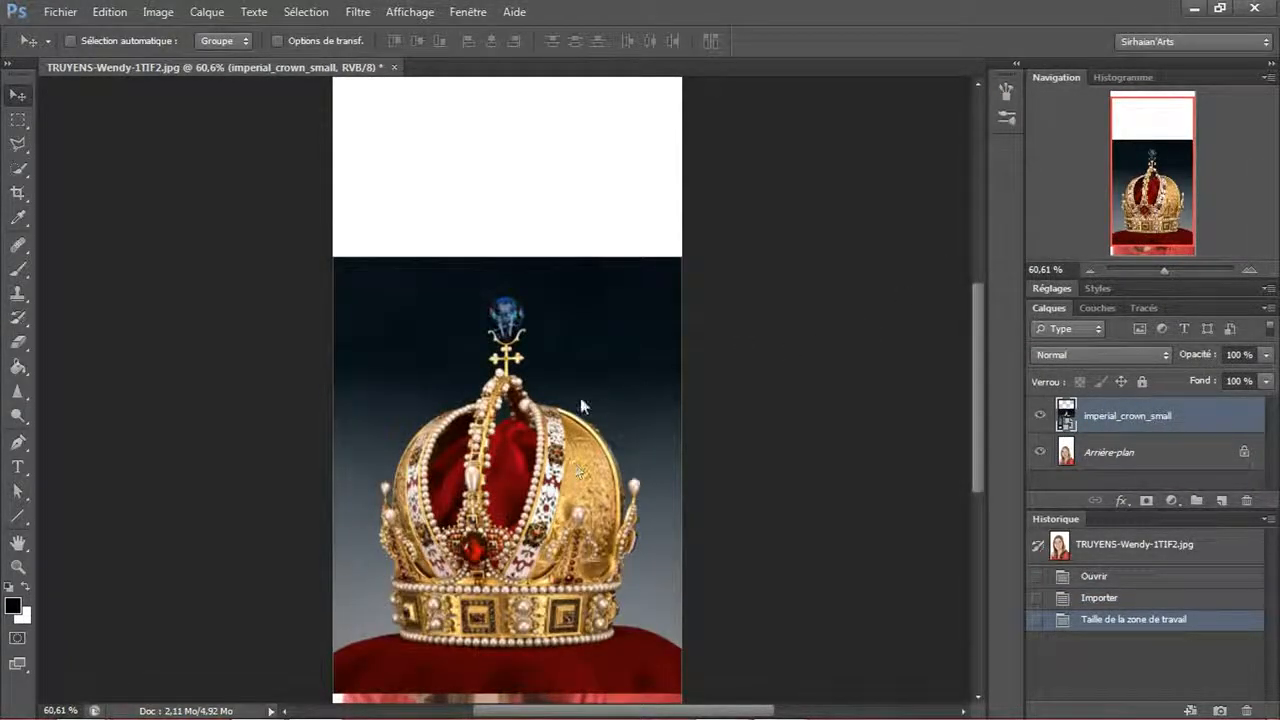
scroll(503, 470, "up", 4)
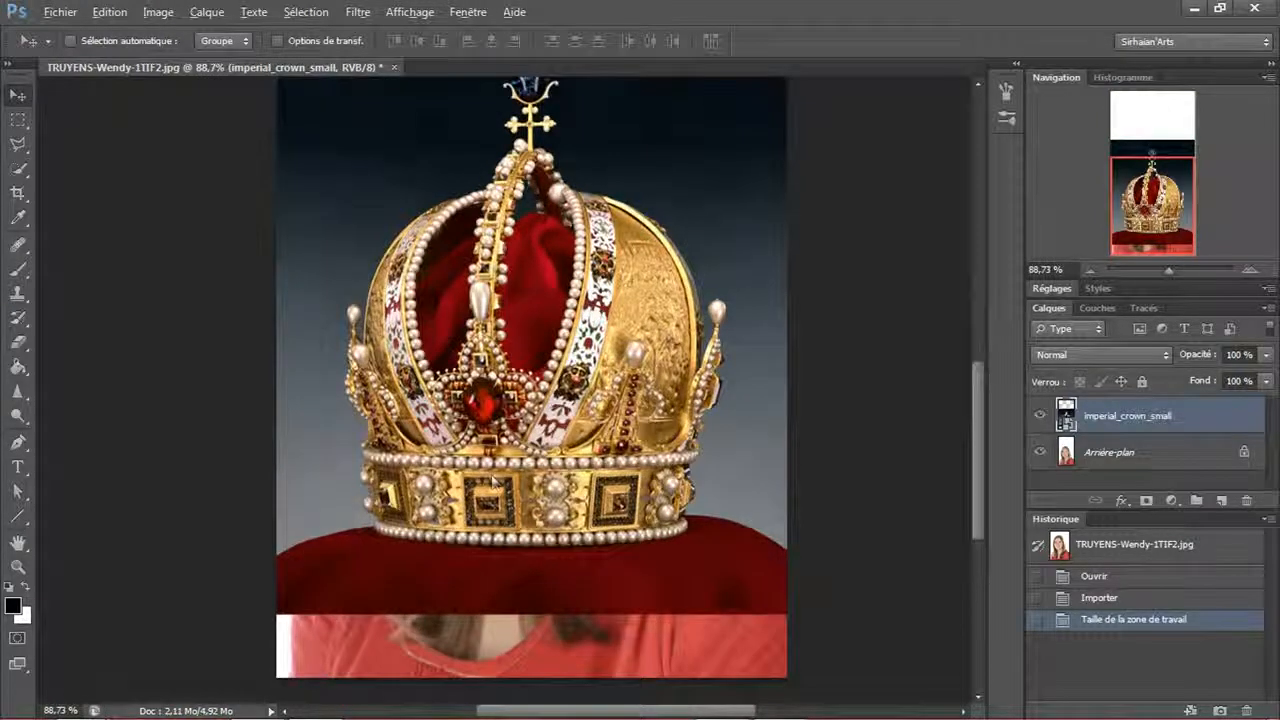
scroll(440, 540, "up", 3)
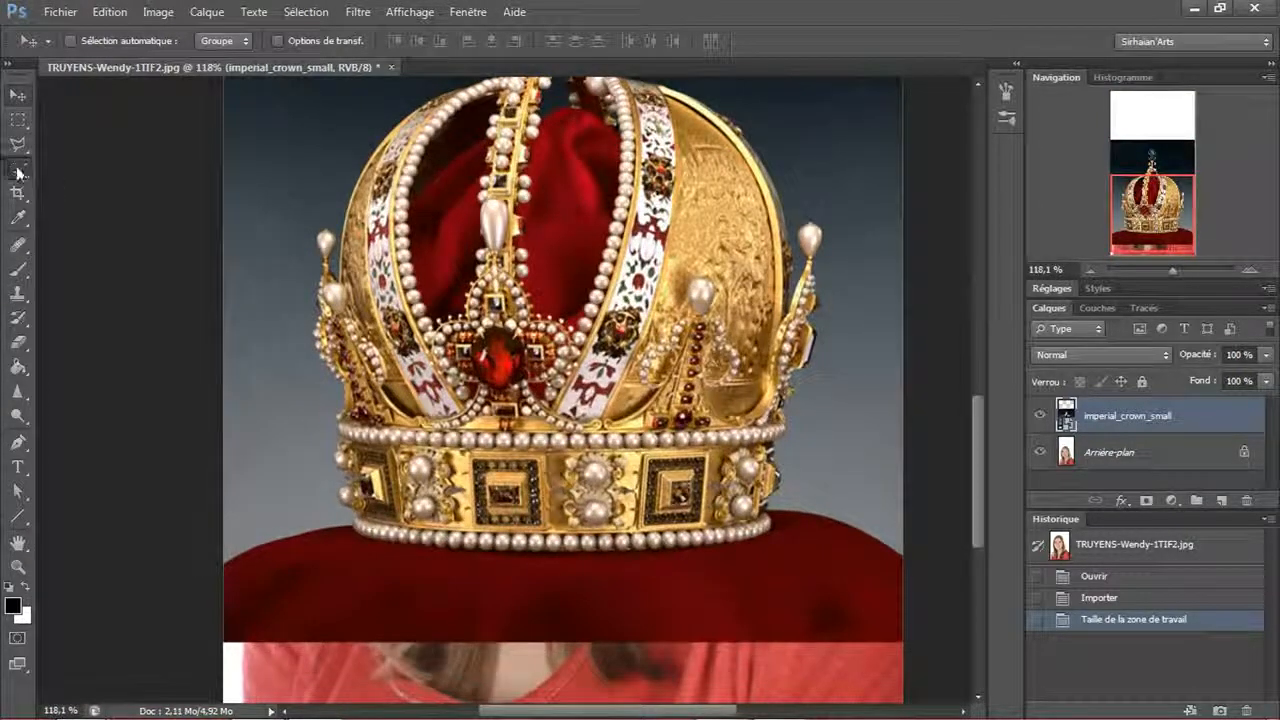
left_click(17, 172)
right_click(17, 172)
left_click(68, 168)
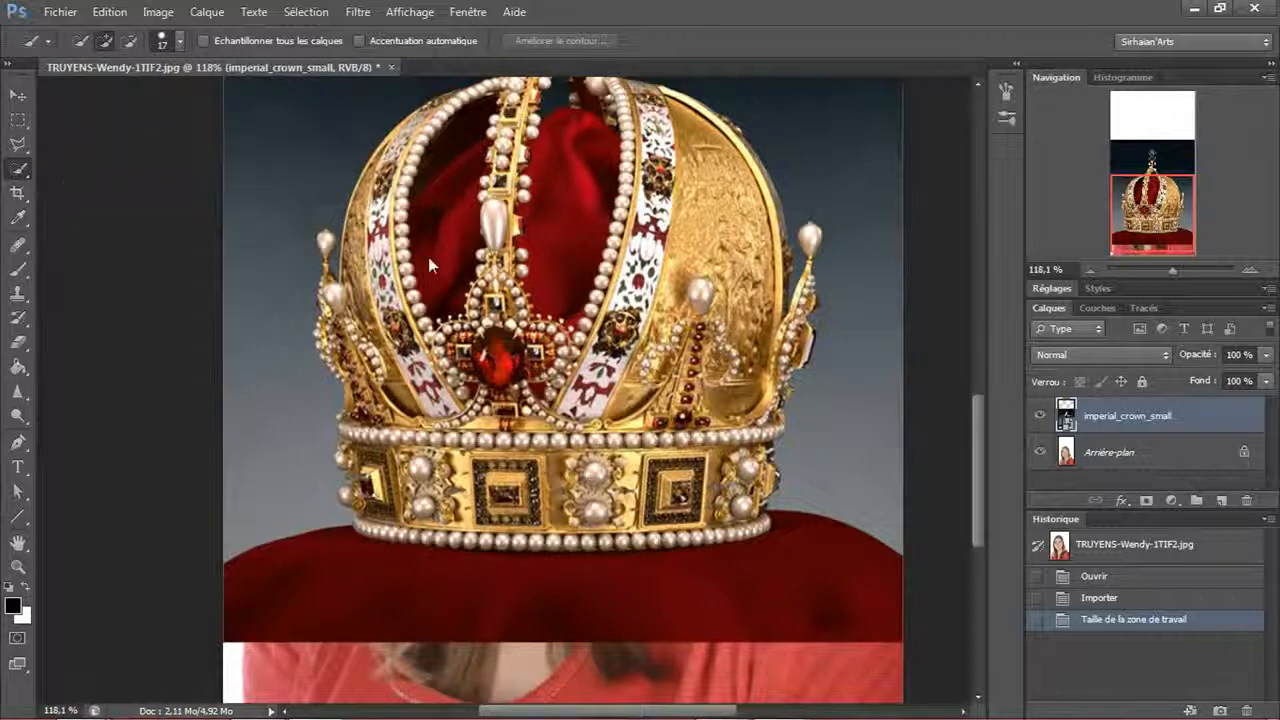
left_click_drag(426, 228, 426, 583)
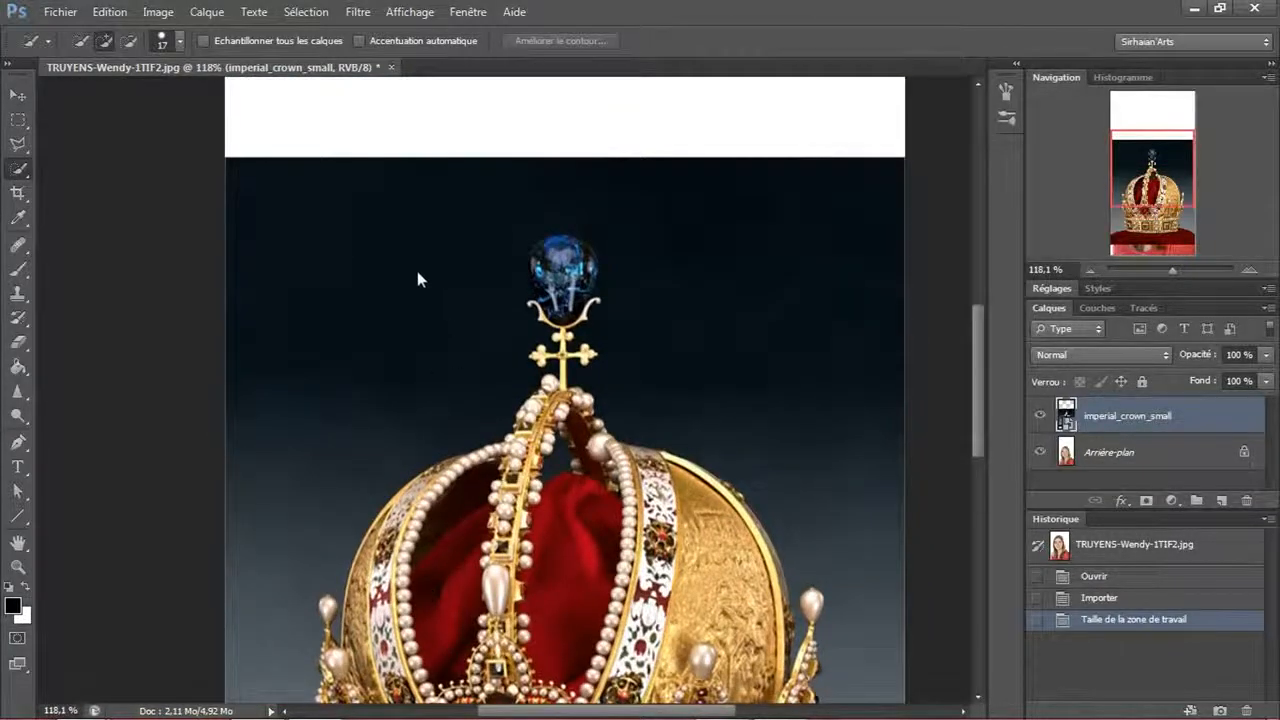
left_click_drag(443, 277, 440, 183)
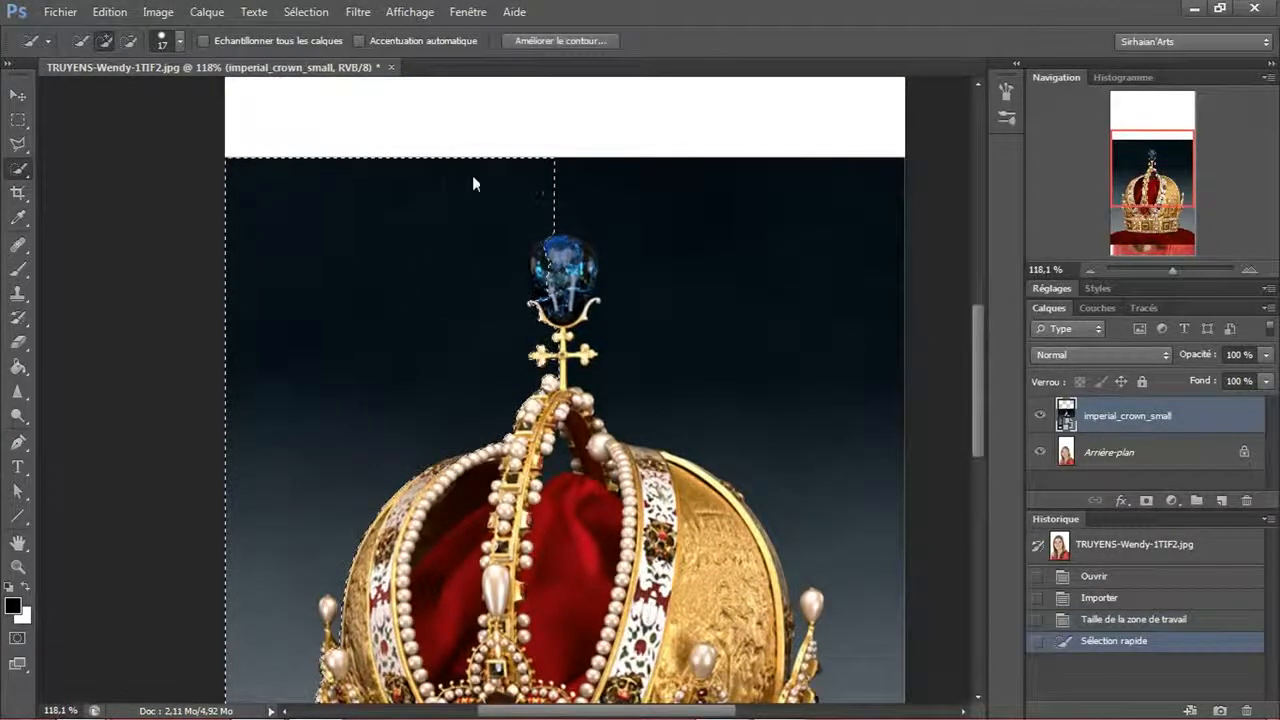
key("ctrl+d")
- Quick-select the grey backdrop beside the lower left side of the crown, down to the red cushion
left_click_drag(628, 379, 557, 371)
left_click_drag(449, 268, 523, 365)
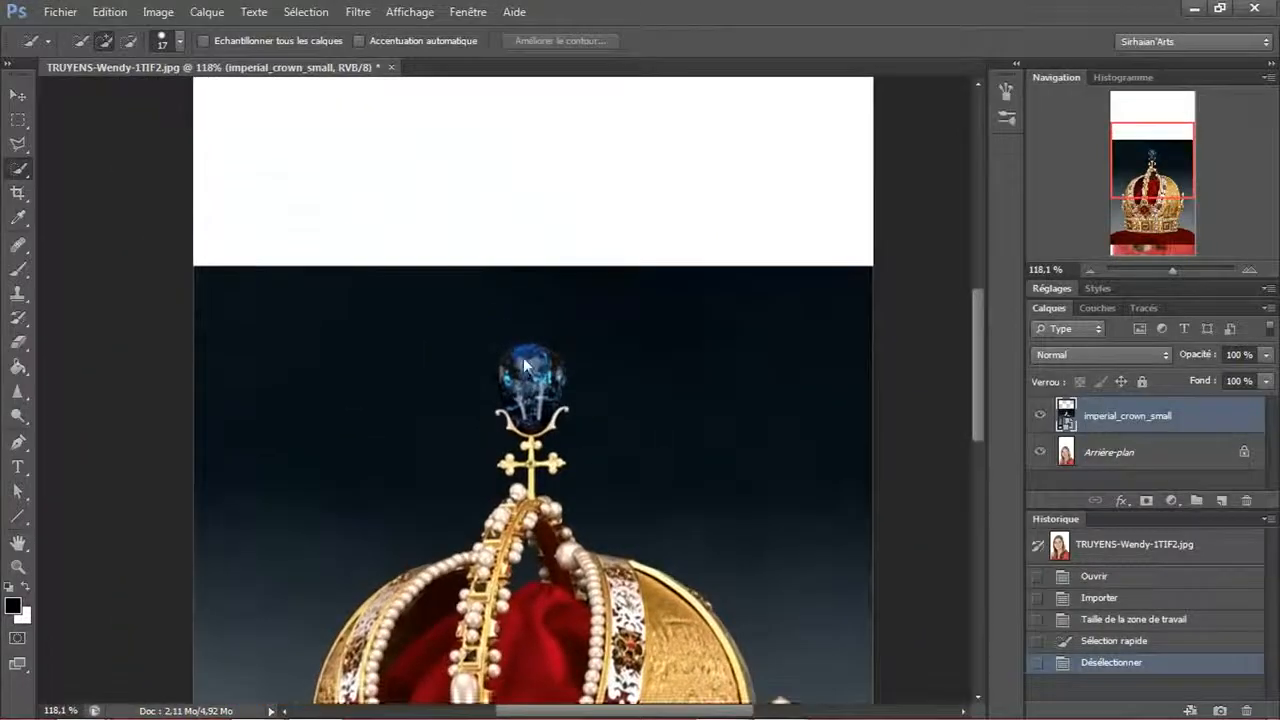
scroll(529, 394, "up", 3)
left_click_drag(583, 443, 612, 214)
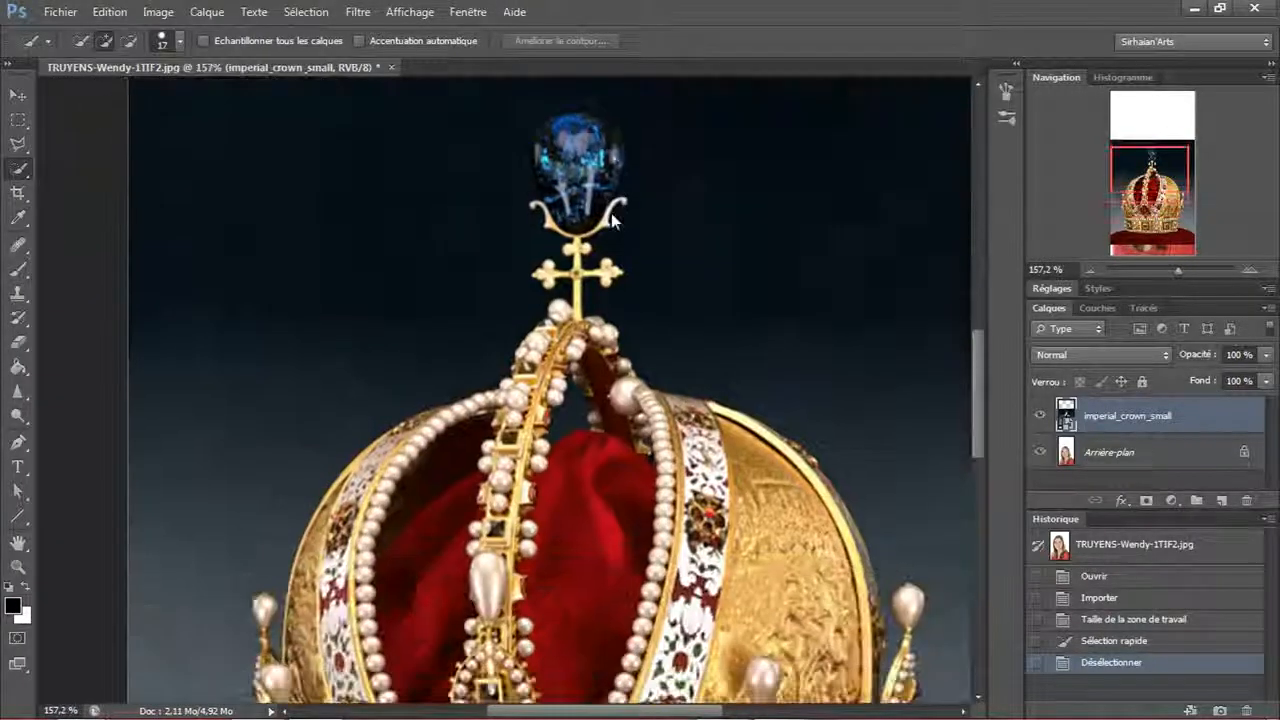
left_click_drag(615, 357, 641, 210)
left_click_drag(450, 519, 547, 228)
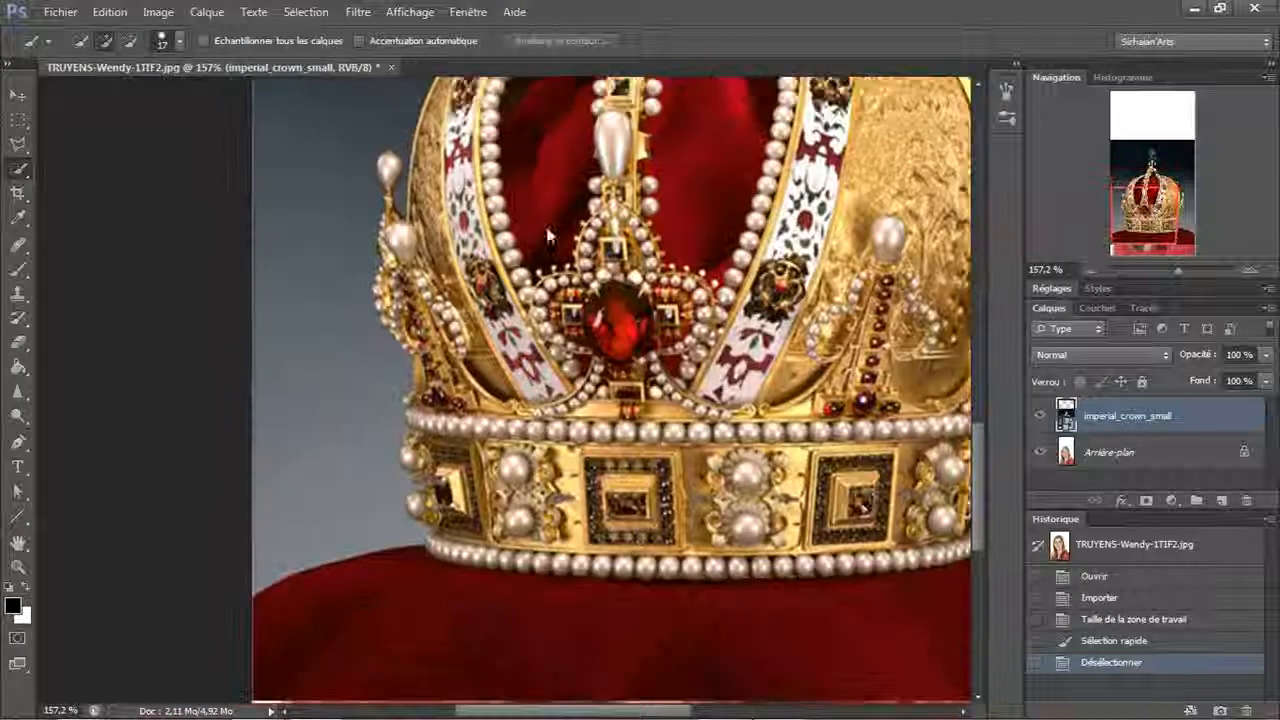
left_click_drag(343, 406, 337, 451)
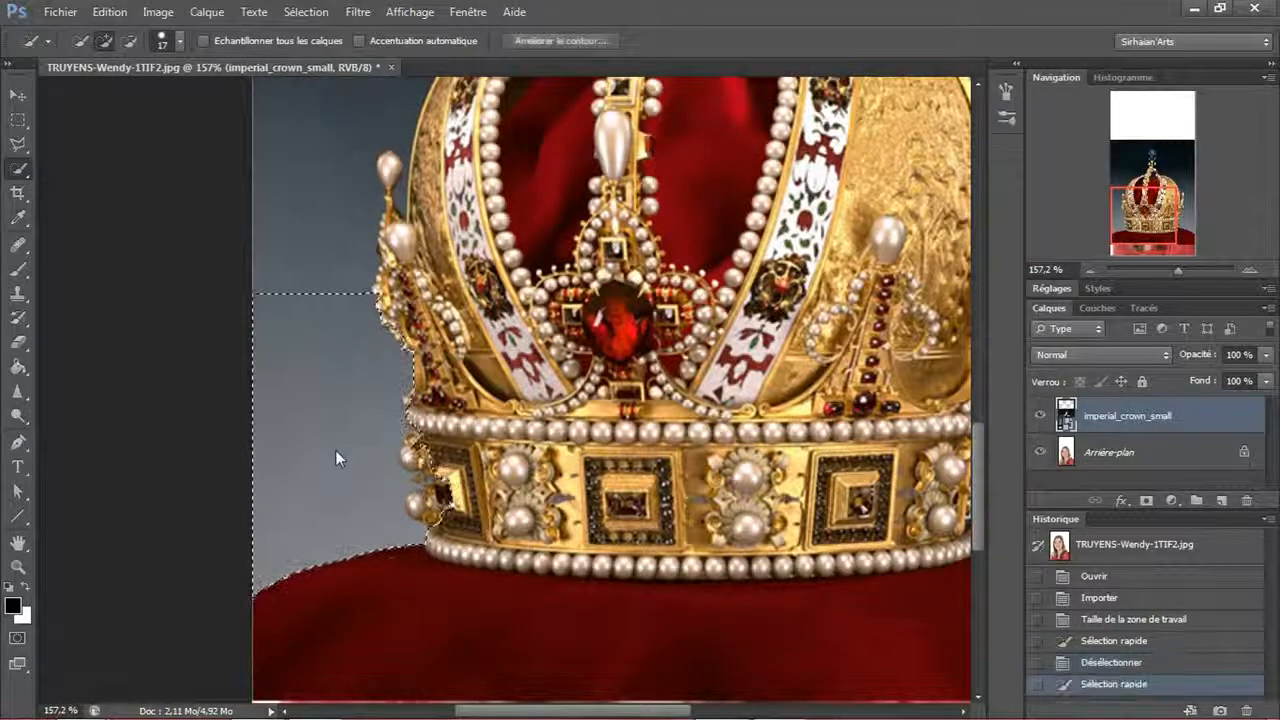
- Subtract the pearls and gold ornaments on the crown's lower left edge from the backdrop selection
left_click_drag(430, 462, 427, 511)
left_click(428, 448)
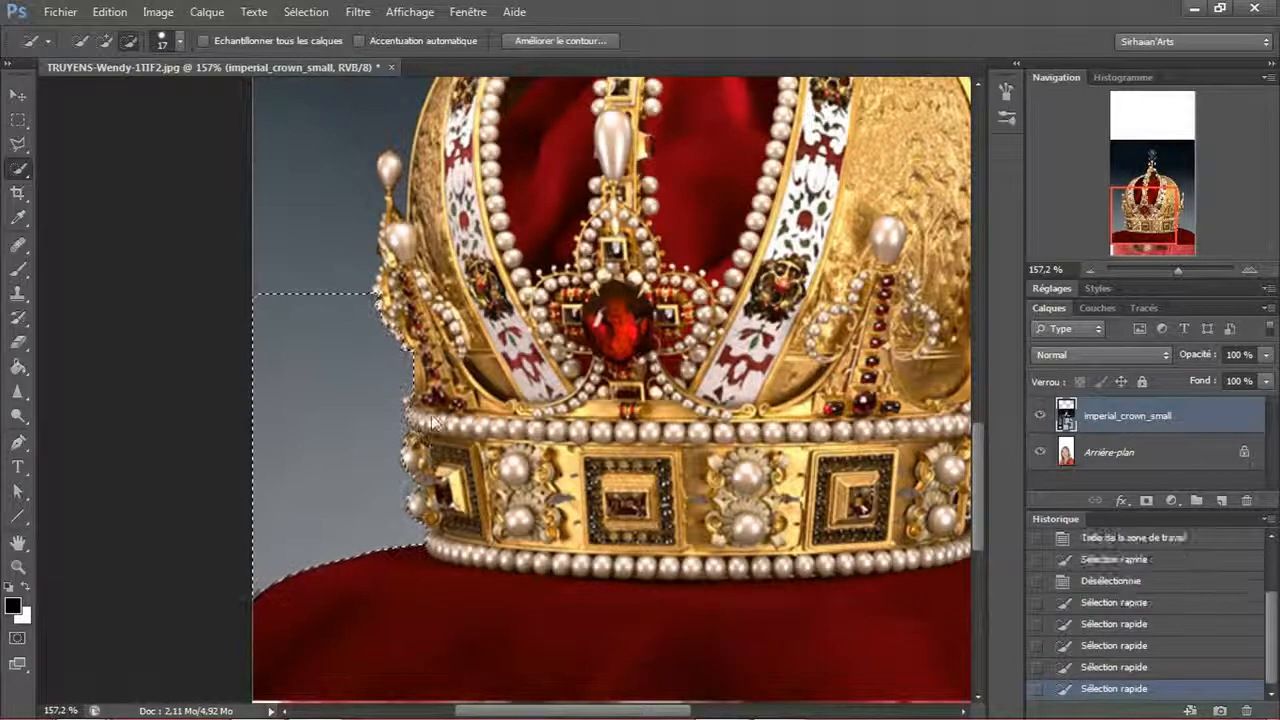
left_click(407, 323)
left_click(407, 325)
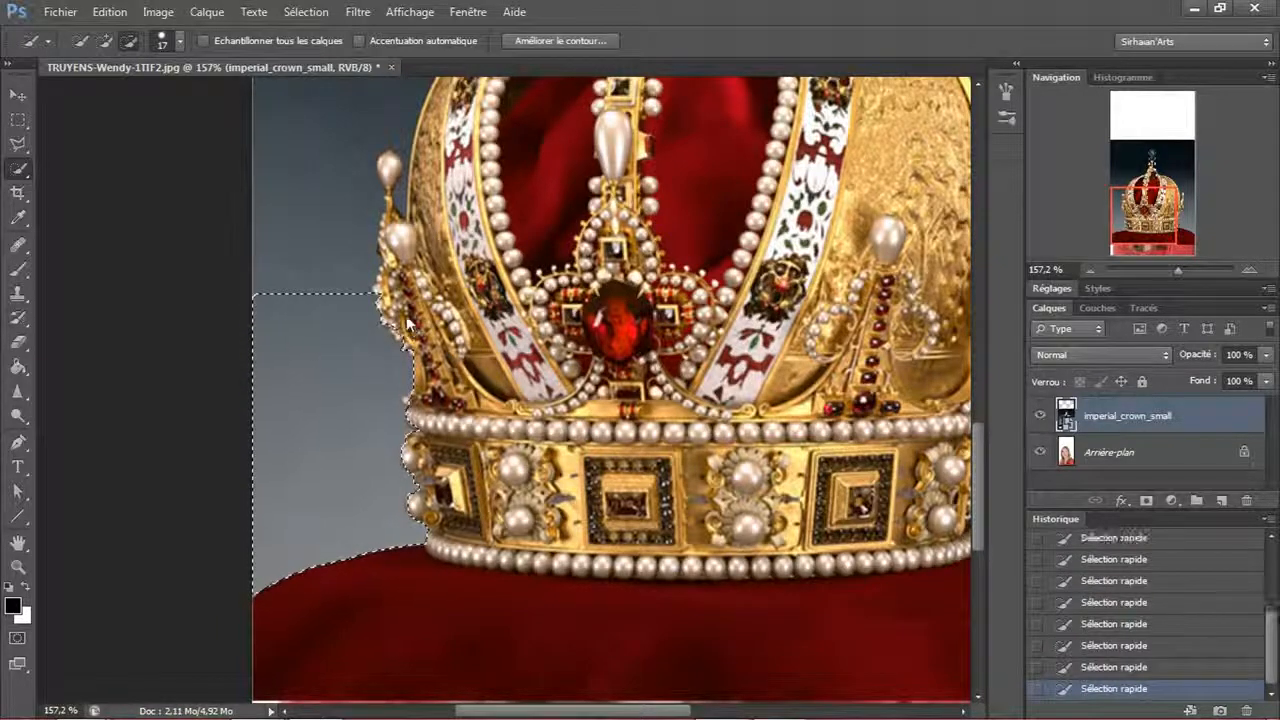
- Extend the backdrop selection upward along the crown's left side, past the pearl-topped spike
mouse_move(286, 266)
left_mouse_down()
mouse_move(357, 249)
mouse_move(373, 477)
left_mouse_up()
mouse_move(334, 354)
left_mouse_down()
mouse_move(380, 246)
mouse_move(466, 260)
left_mouse_up()
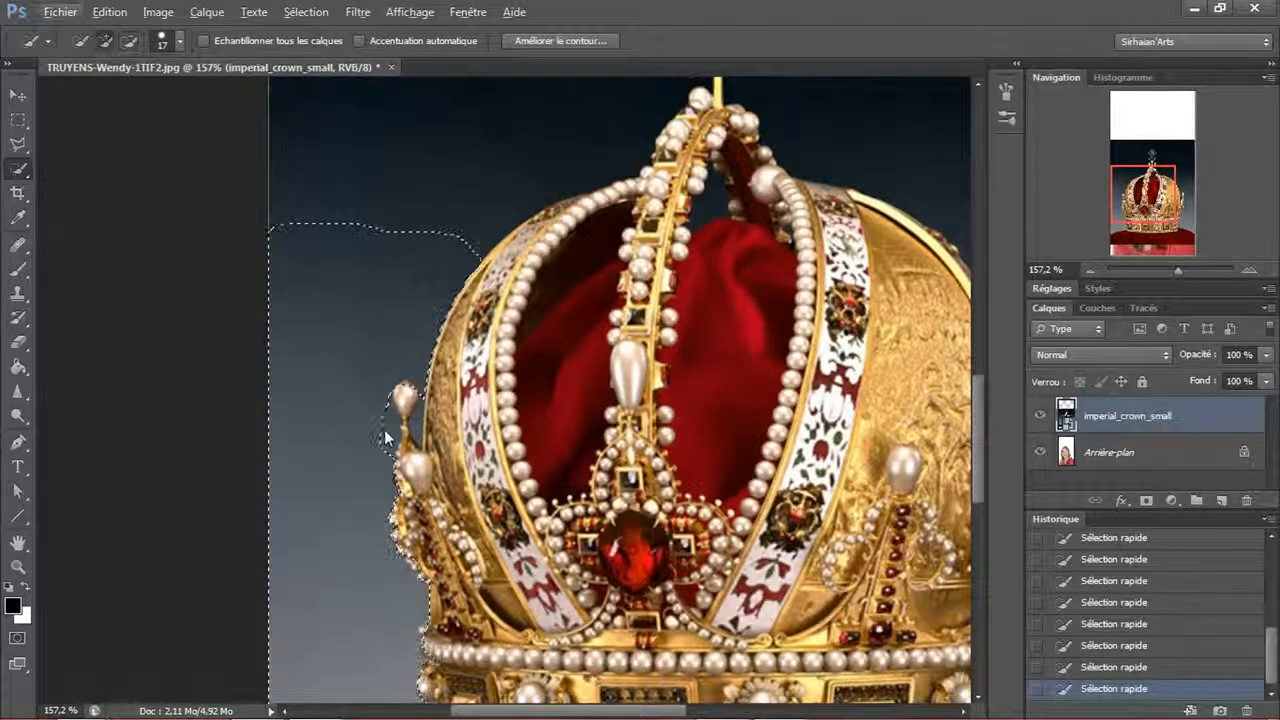
mouse_move(385, 434)
left_mouse_down()
mouse_move(383, 446)
mouse_move(385, 427)
left_mouse_up()
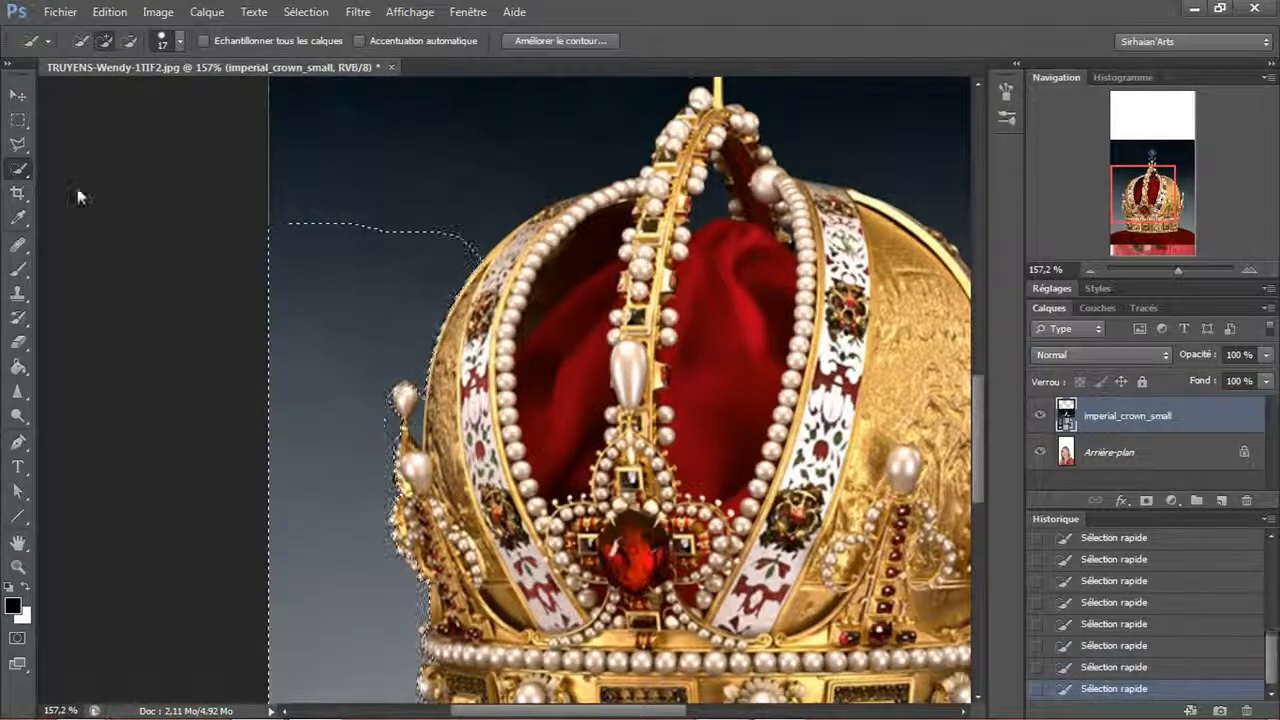
- Reduce the Quick Selection brush to 6 px and refine the backdrop selection around the pearl-topped spike on the crown's left edge
left_click(22, 178)
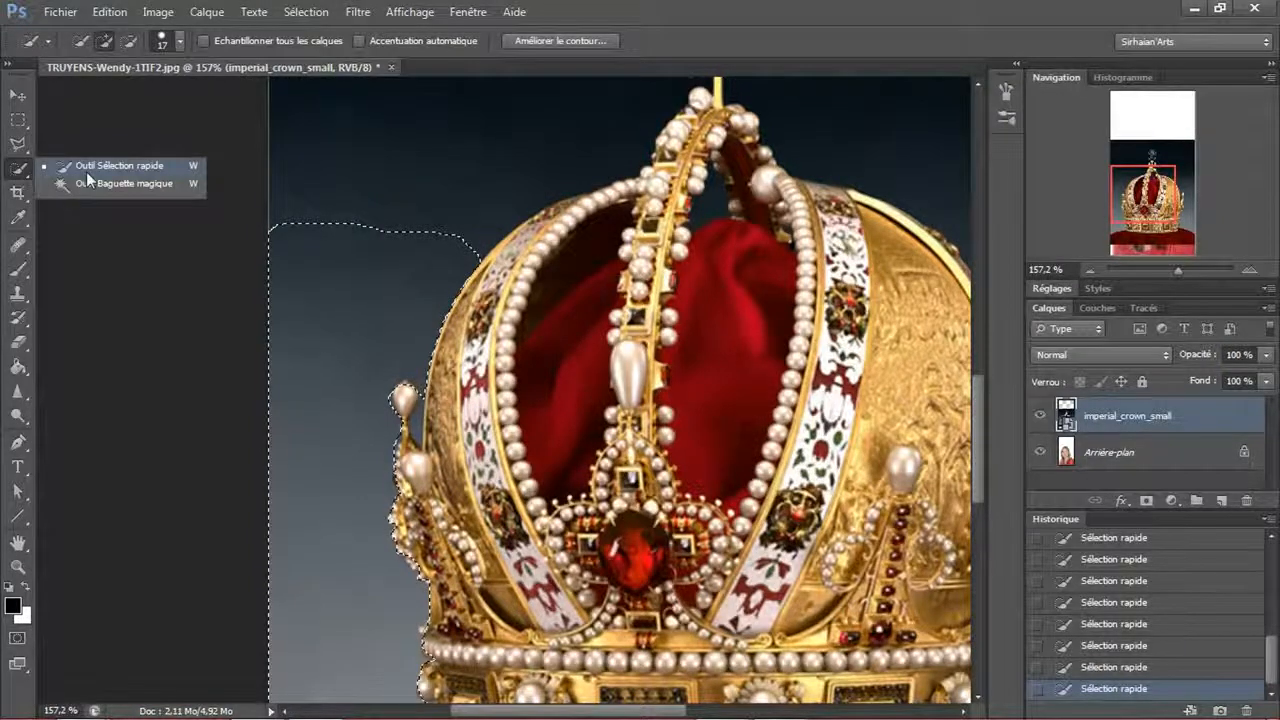
left_click(86, 168)
left_click_drag(255, 330, 203, 339)
scroll(342, 436, "up", 4)
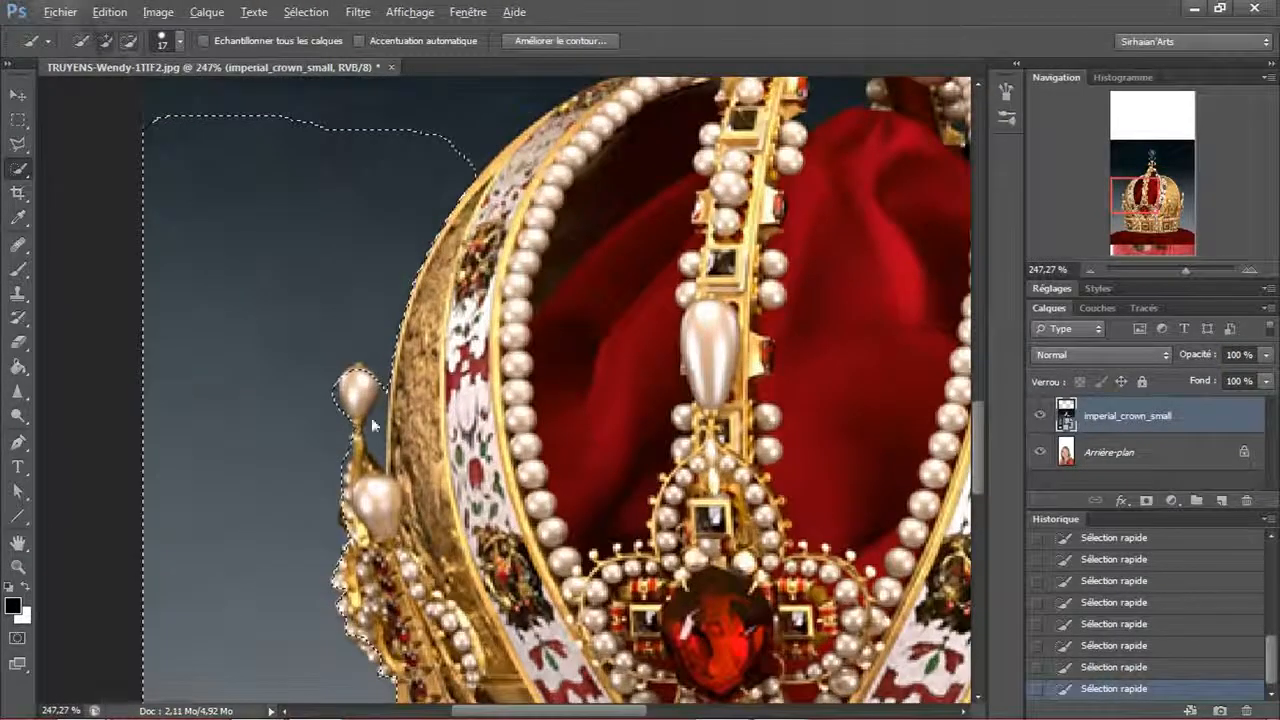
right_click(372, 416)
key("Escape")
left_click(166, 41)
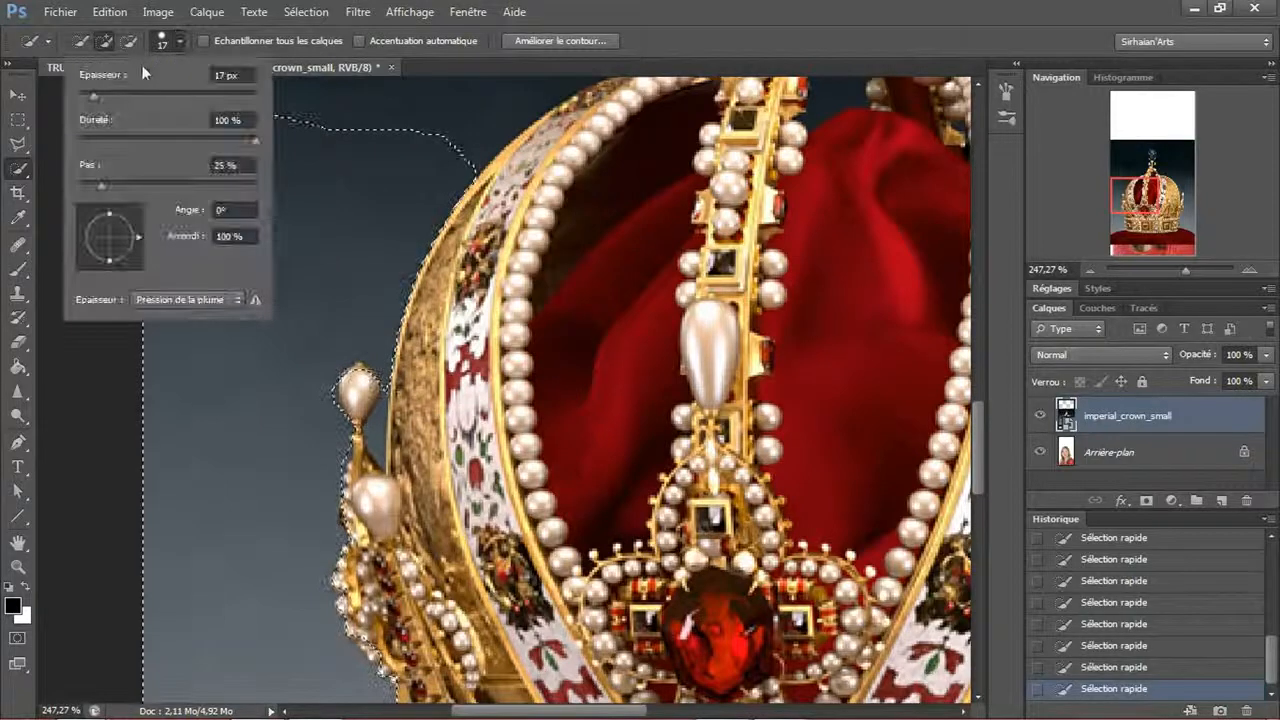
left_click_drag(88, 95, 82, 95)
key("Return")
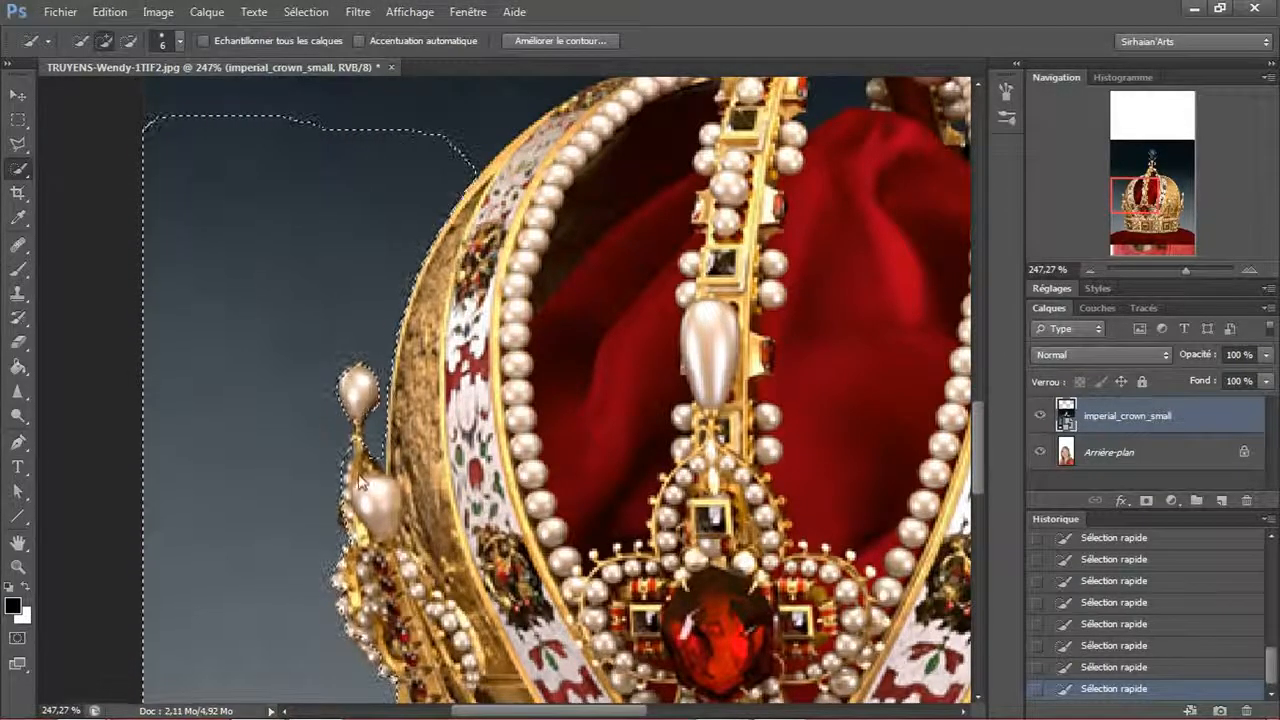
key("alt")
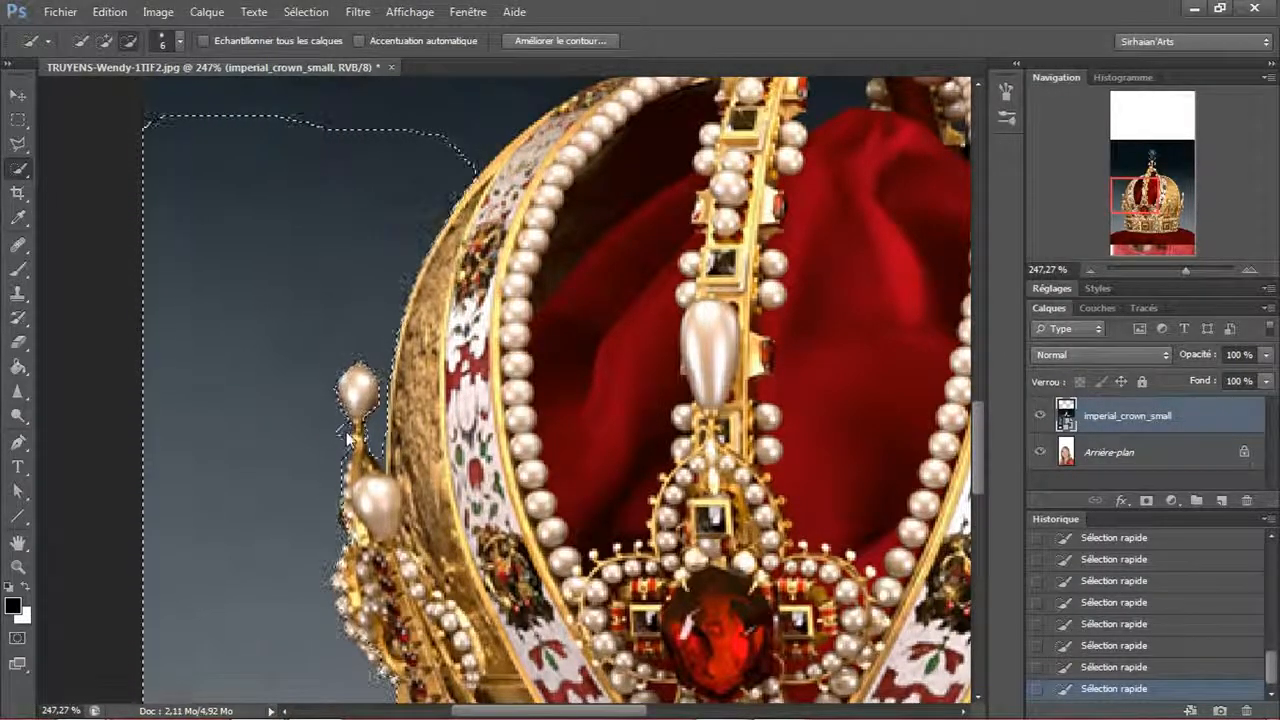
left_click(346, 458, "alt")
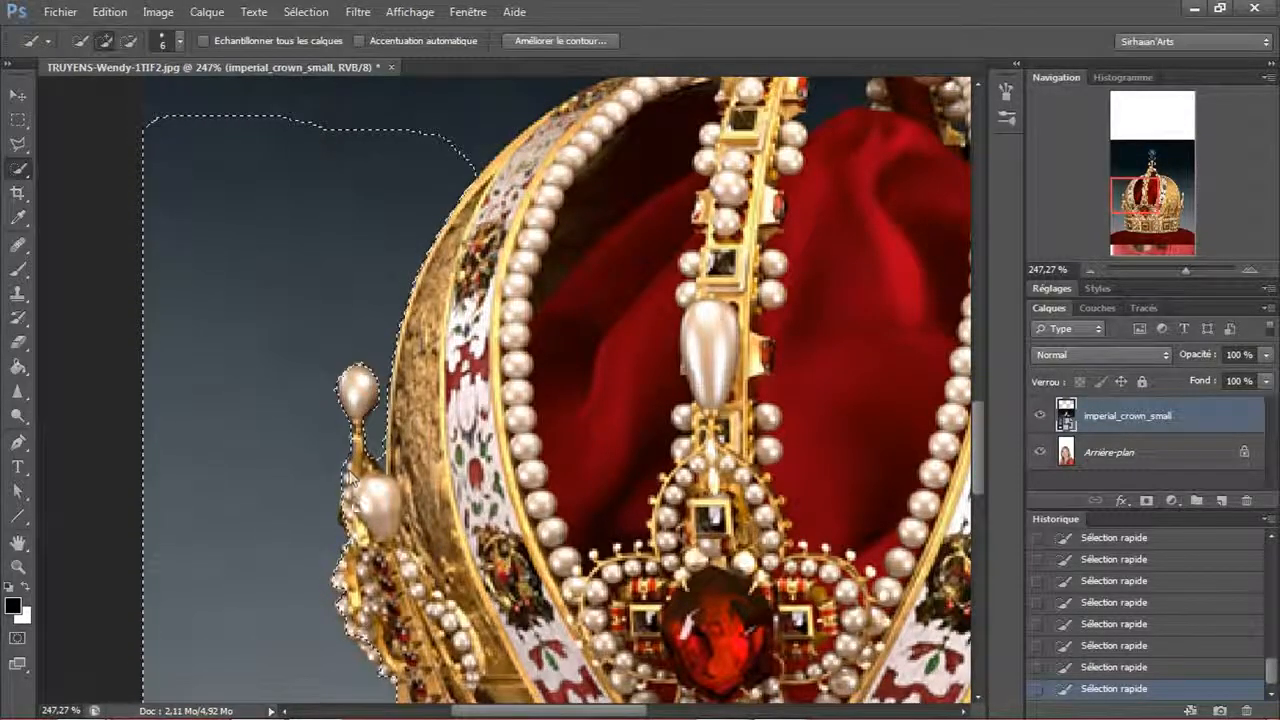
- Enlarge the Quick Selection brush to 31 px and extend the backdrop selection up the crown's left side to the blue jewel
scroll(369, 556, "up", 3)
scroll(351, 338, "down", 2)
right_click(349, 266)
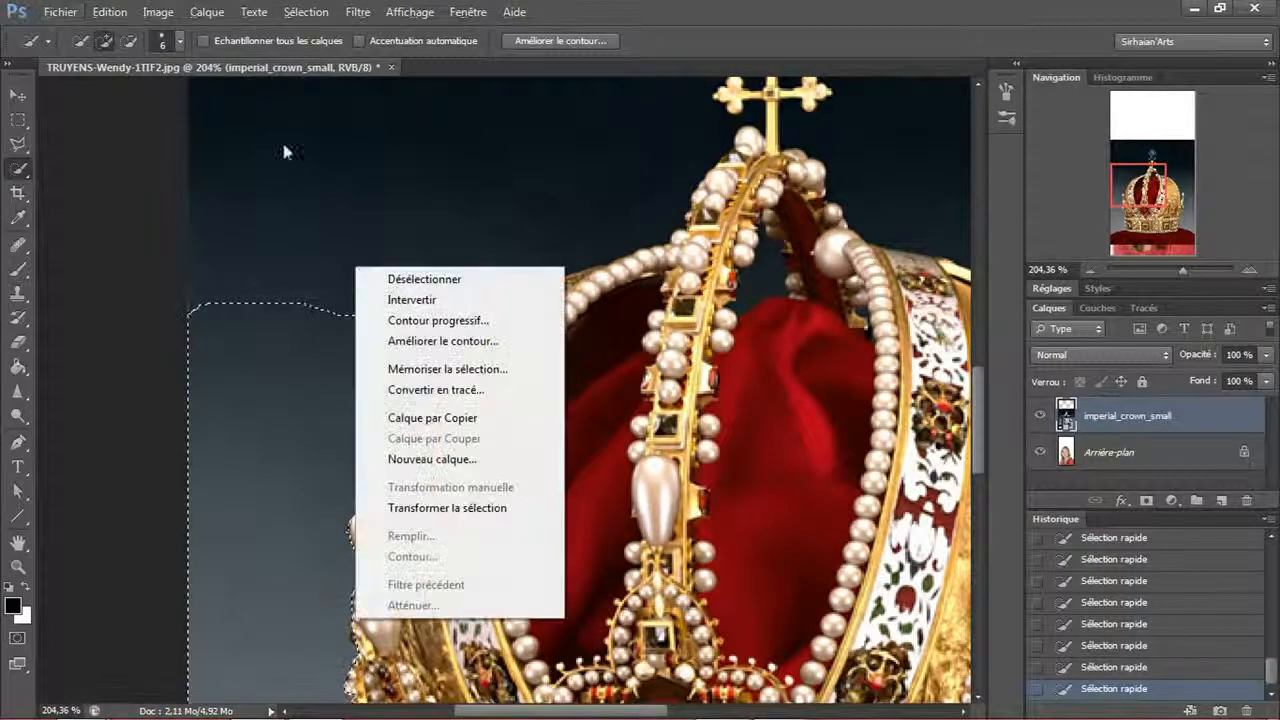
left_click(181, 42)
left_click(114, 97)
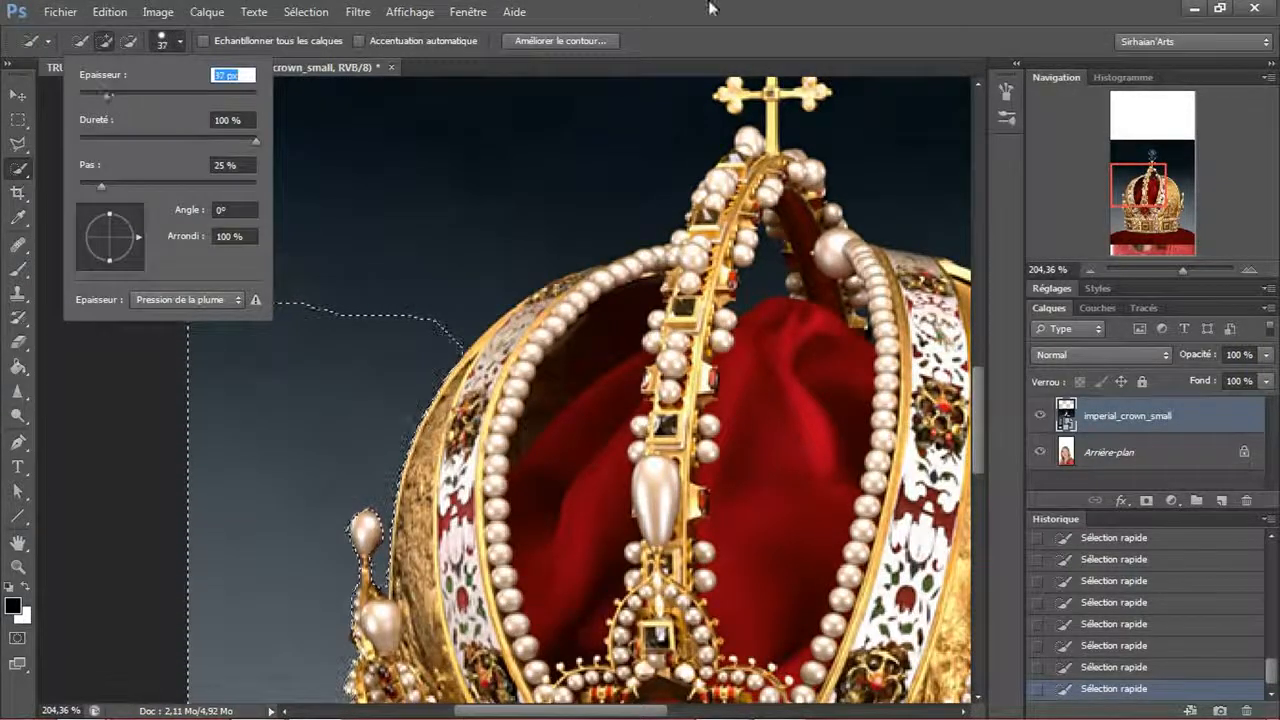
left_click(709, 9)
left_click_drag(434, 255, 383, 460)
mouse_move(334, 367)
left_mouse_down()
mouse_move(454, 294)
mouse_move(391, 489)
left_mouse_up()
- Subtract the blue jewel's left part from the selection and add the dark backdrop on the other side of the crown
left_click_drag(473, 437, 455, 396)
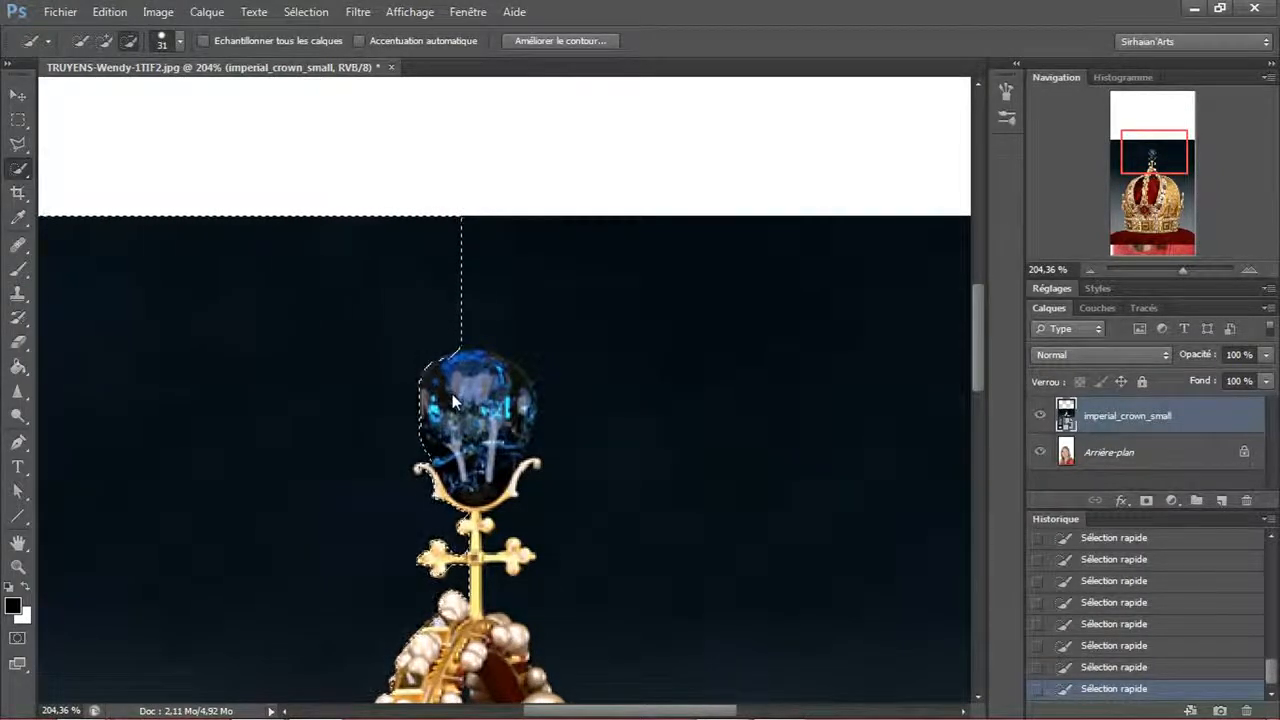
left_click(456, 392)
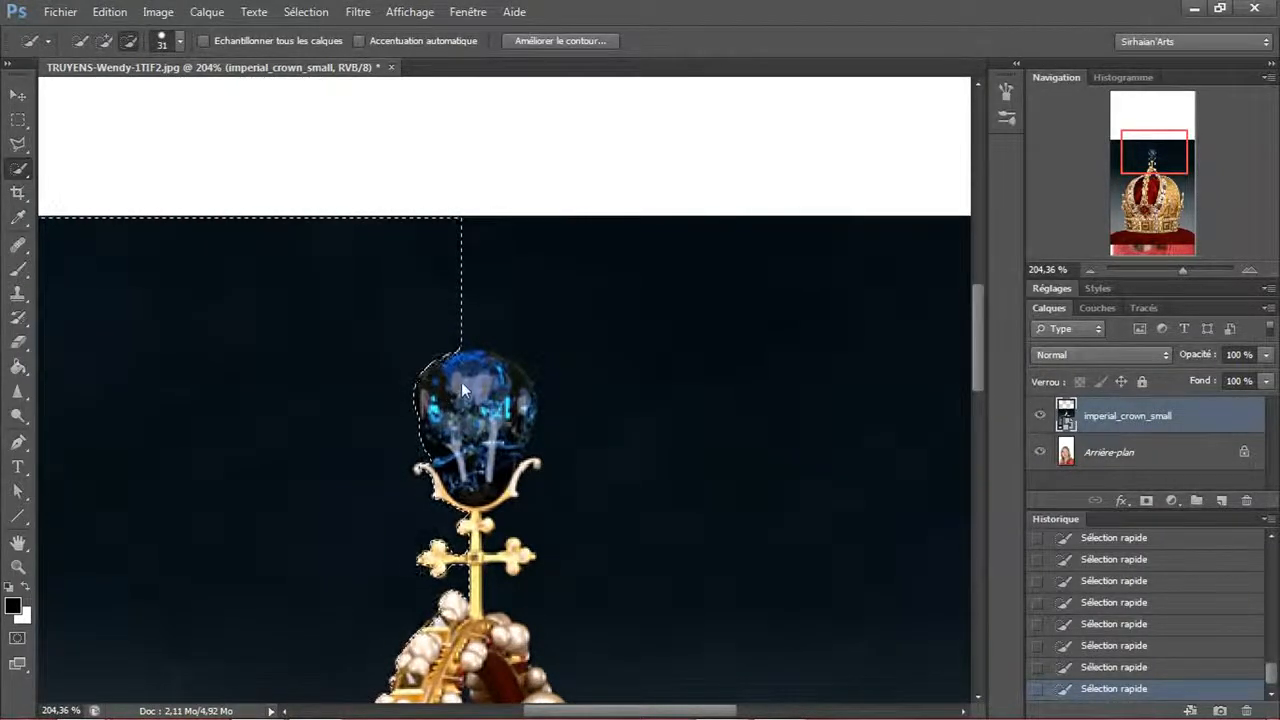
left_click_drag(550, 467, 497, 348)
mouse_move(442, 160)
left_mouse_down()
mouse_move(602, 158)
mouse_move(724, 186)
mouse_move(833, 262)
mouse_move(893, 422)
mouse_move(559, 350)
mouse_move(449, 303)
mouse_move(432, 272)
left_mouse_up()
mouse_move(591, 432)
left_mouse_down()
mouse_move(533, 422)
mouse_move(519, 437)
left_mouse_up()
- Refine the backdrop selection around the blue jewel's right edge and fill in the unselected patches beside it
left_click(444, 289, "alt")
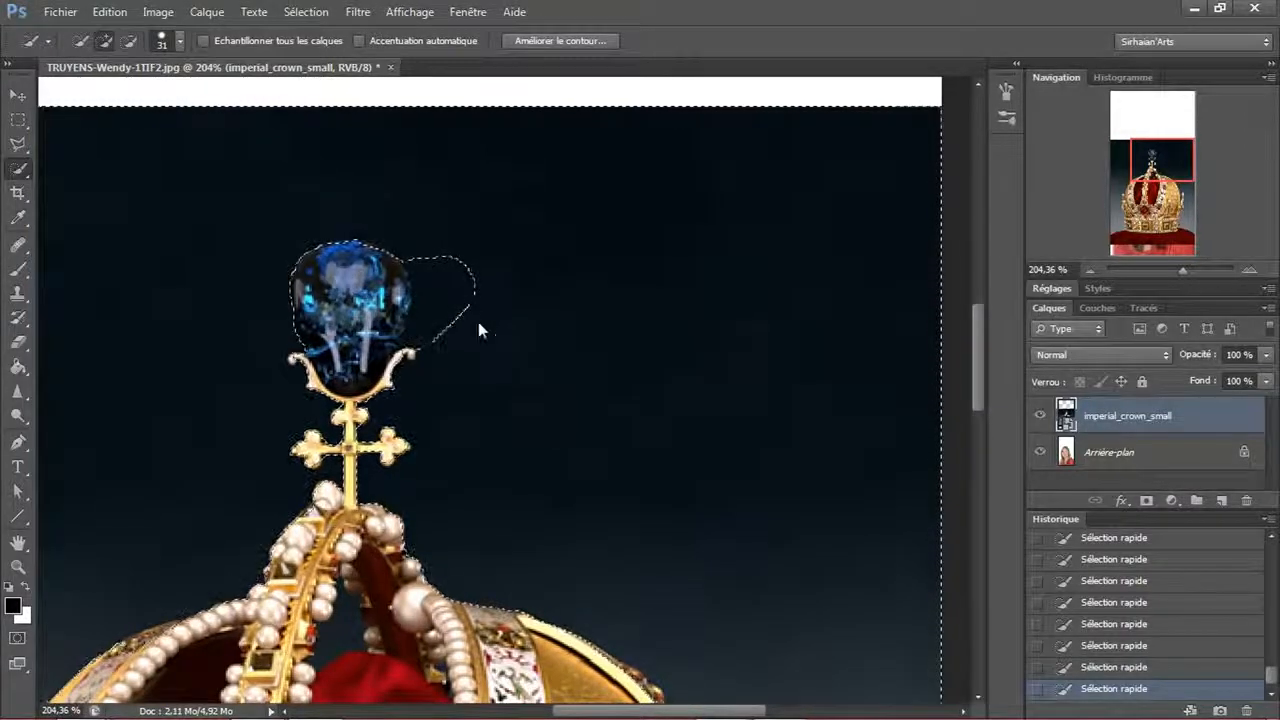
left_click_drag(477, 322, 471, 292)
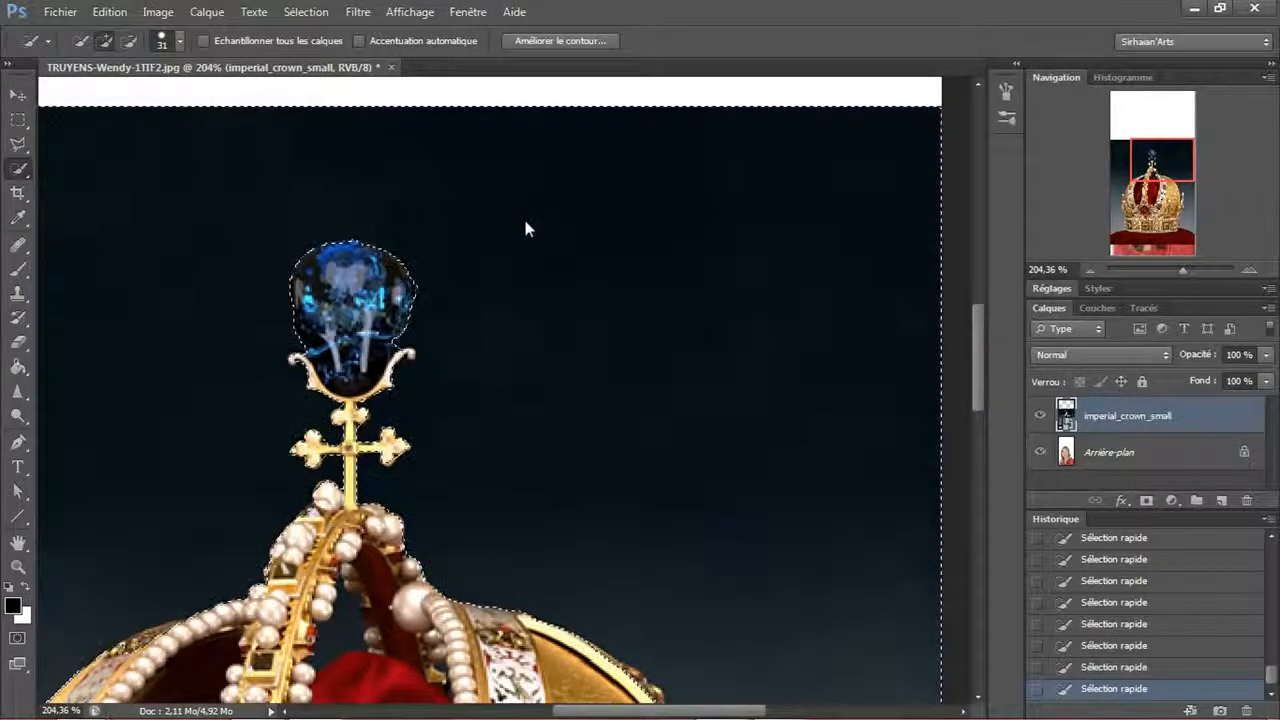
left_click_drag(519, 246, 539, 238)
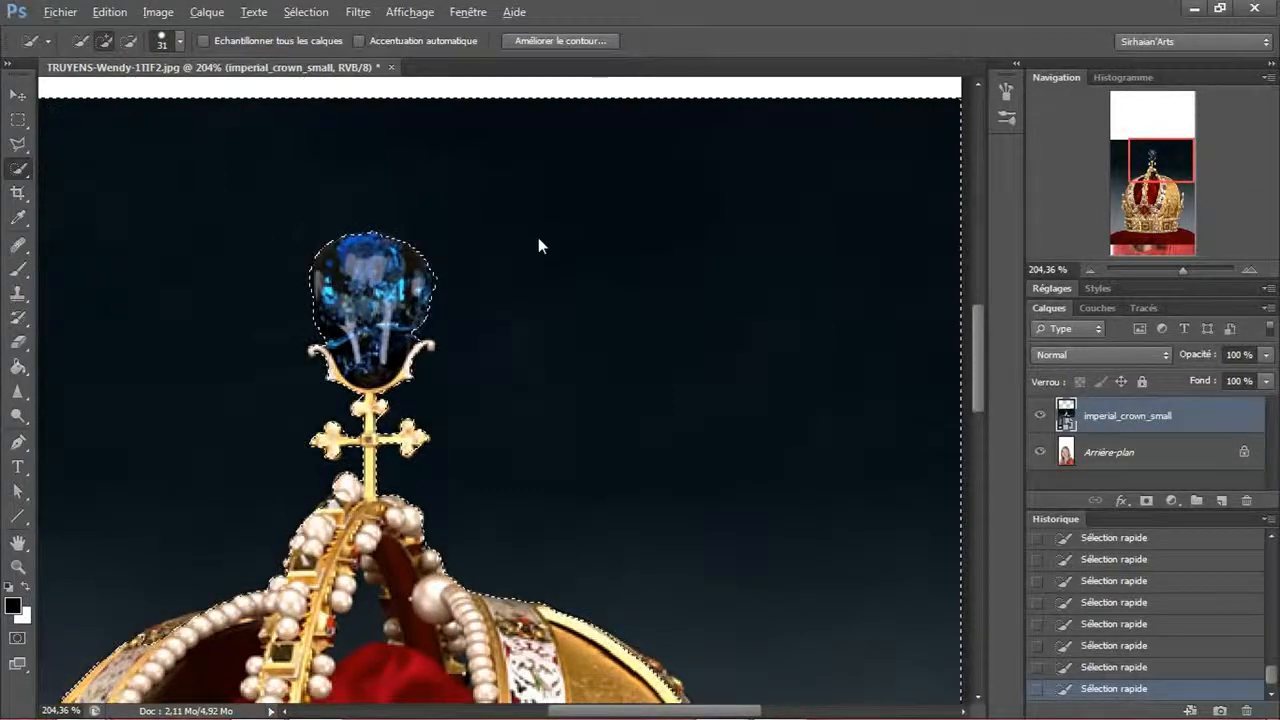
key("alt")
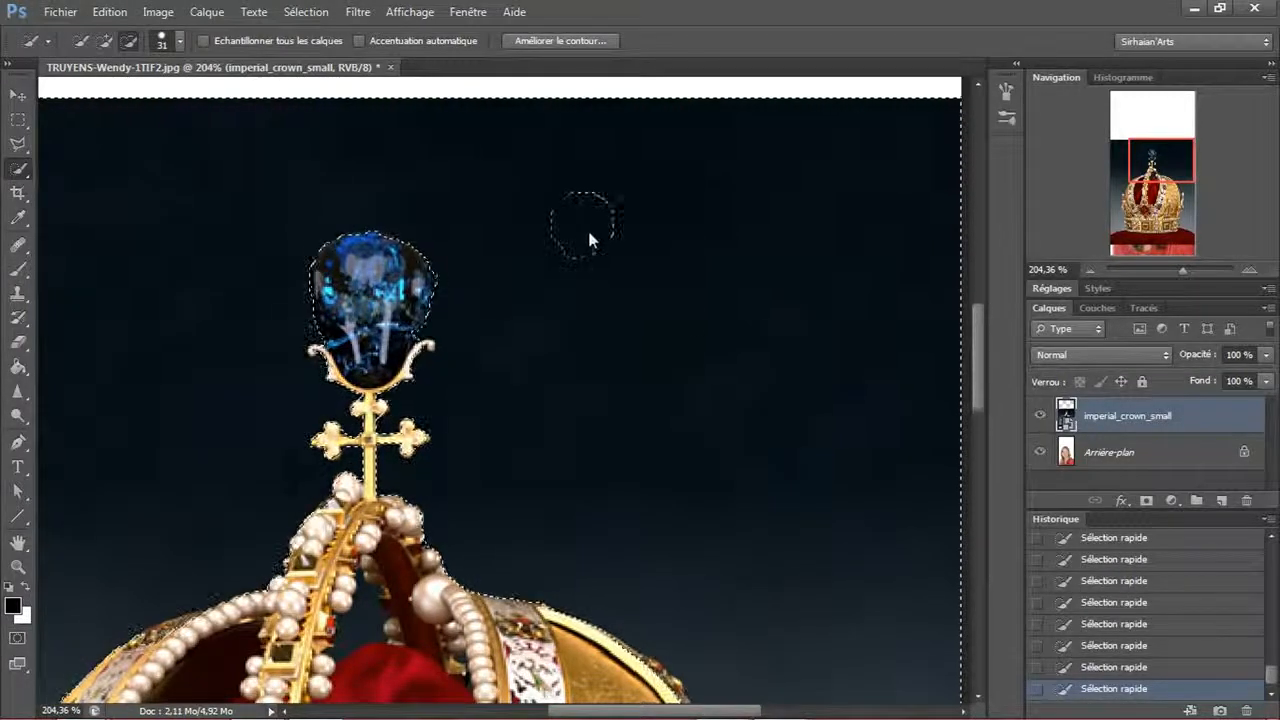
left_click_drag(543, 456, 579, 324)
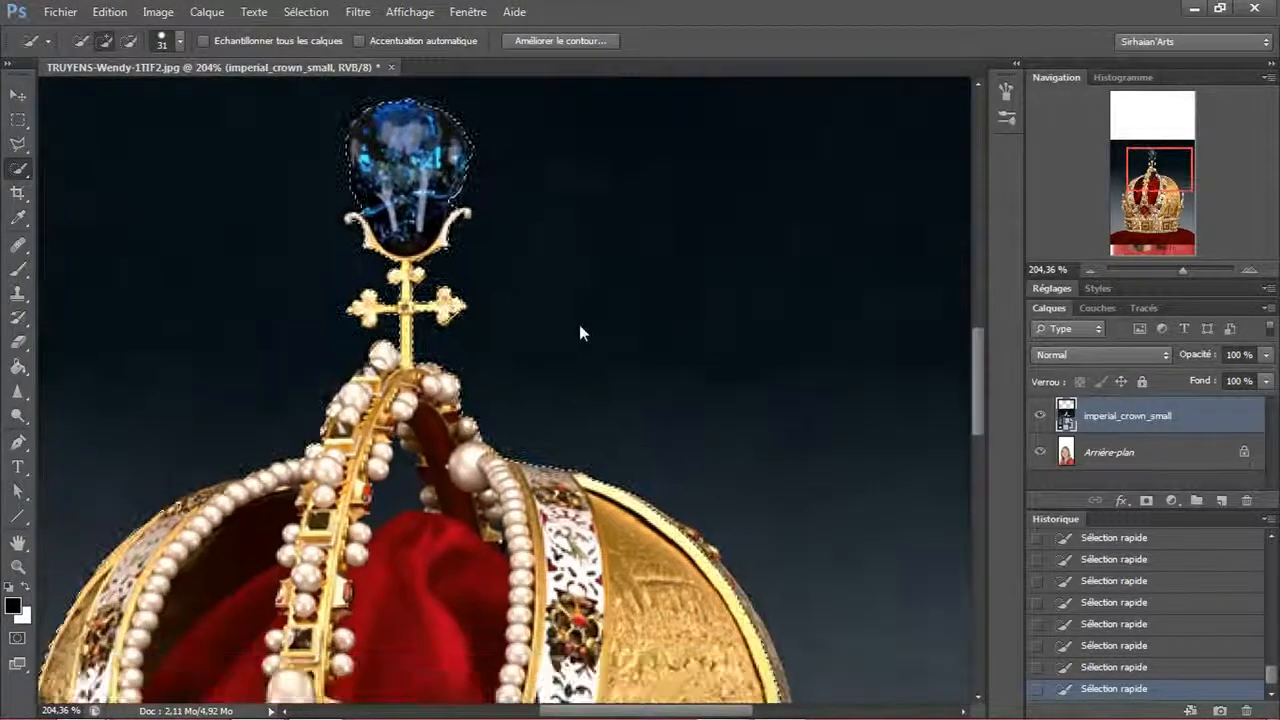
left_click_drag(541, 486, 486, 280)
- Reduce the Quick Selection brush to 12 px and add the dark gap between the crown's arches above the red cloth
right_click(358, 298)
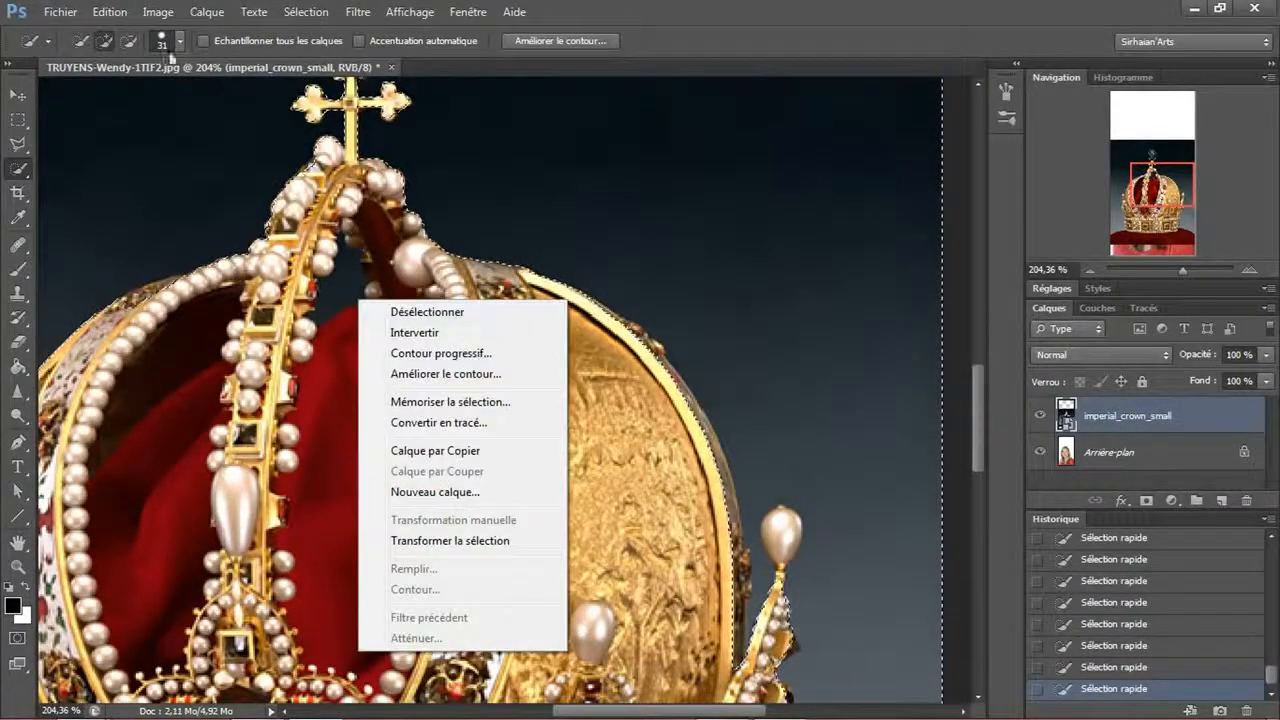
left_click(180, 42)
left_click(180, 42)
left_click_drag(106, 96, 90, 96)
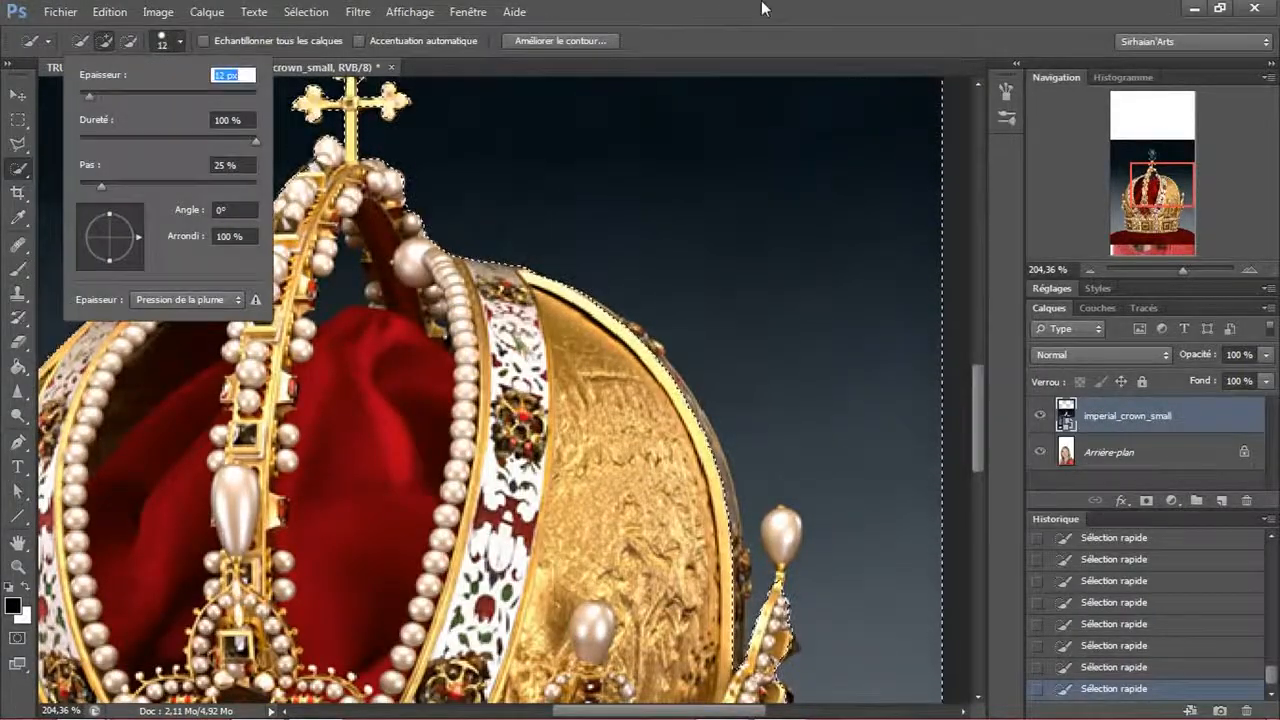
key("Return")
scroll(344, 282, "up", 5)
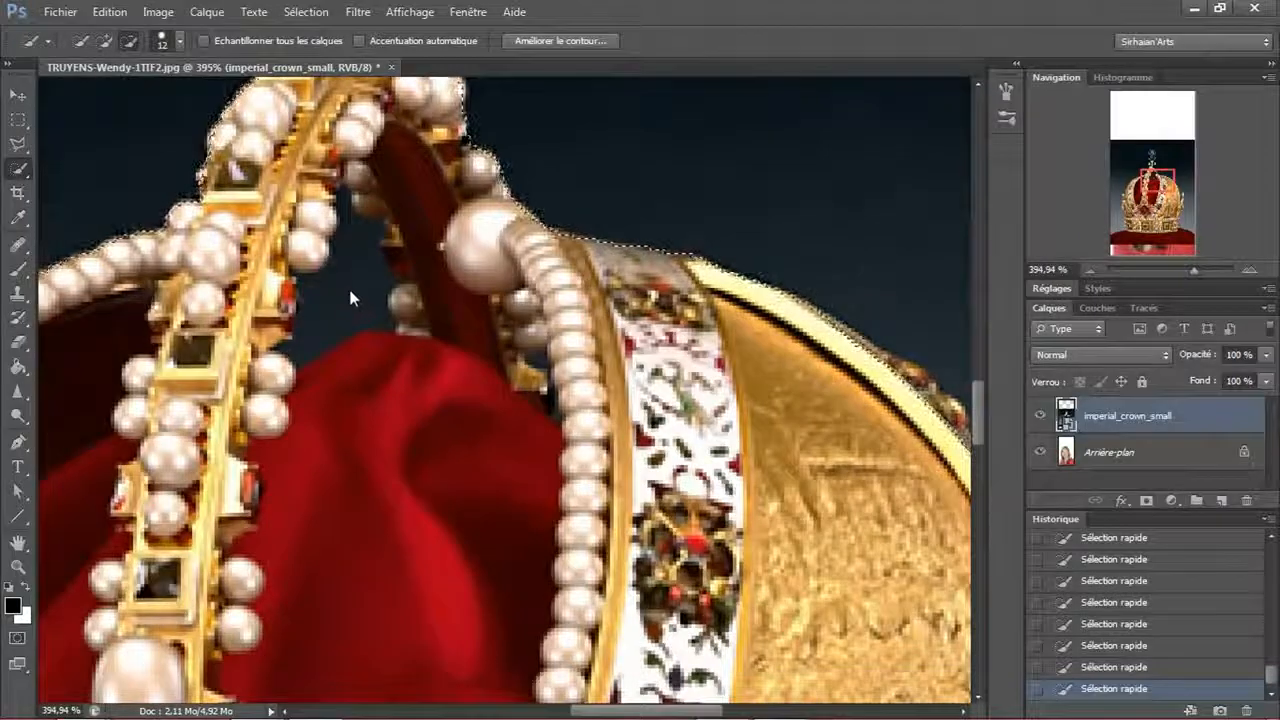
left_click(347, 306, "alt")
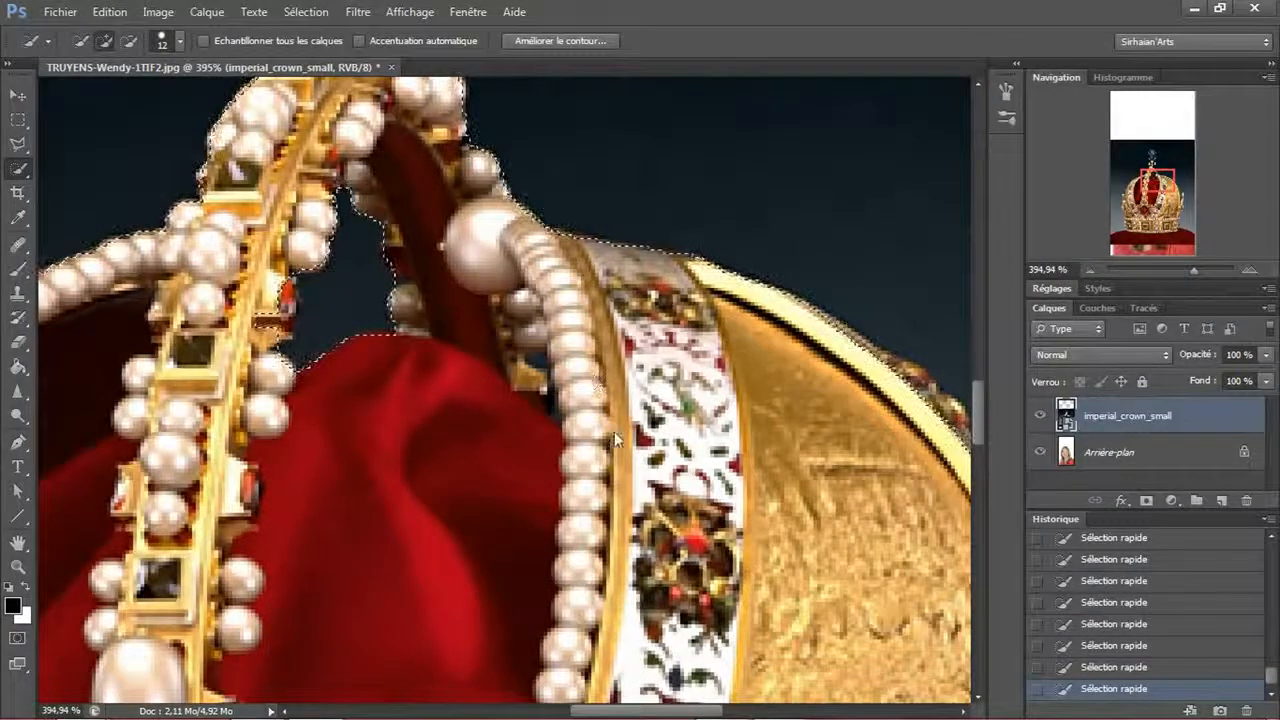
left_click_drag(616, 431, 630, 432)
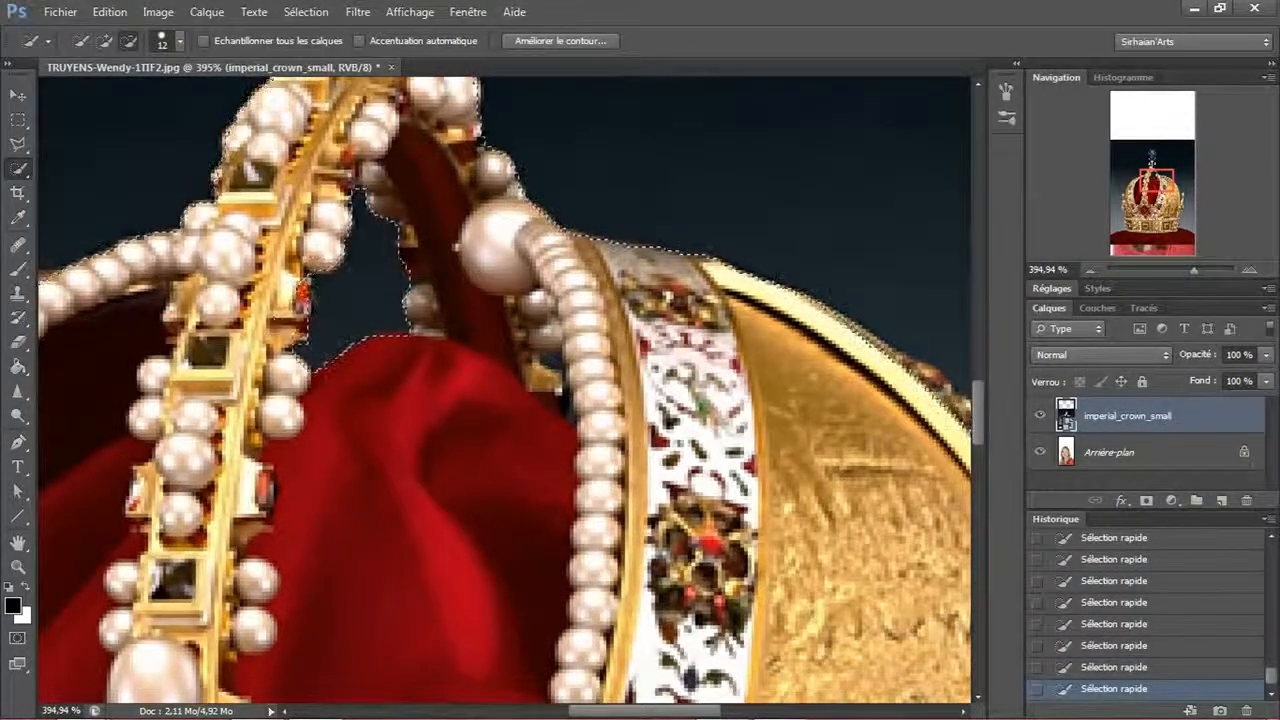
- Subtract the crown's right gold rim and the pearl-topped spike beside it from the backdrop selection
scroll(540, 290, "down", 3)
left_click_drag(720, 378, 461, 216)
left_click(556, 386)
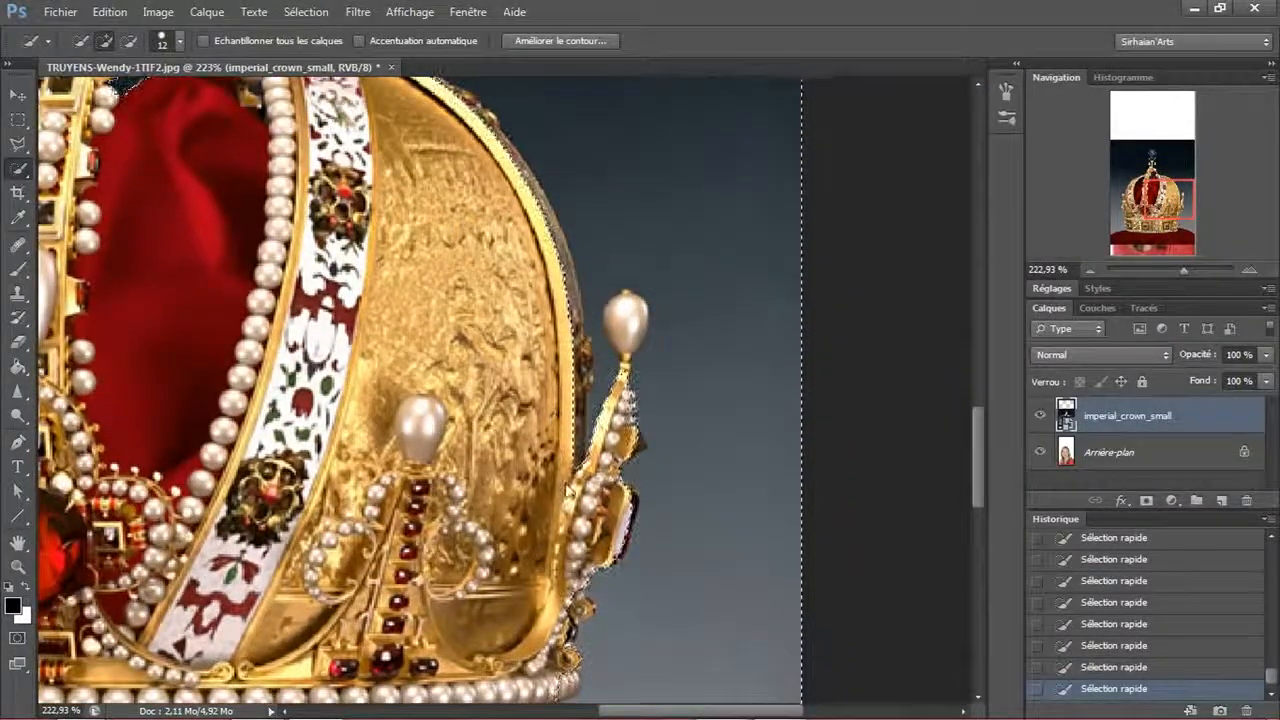
left_click_drag(560, 382, 570, 527)
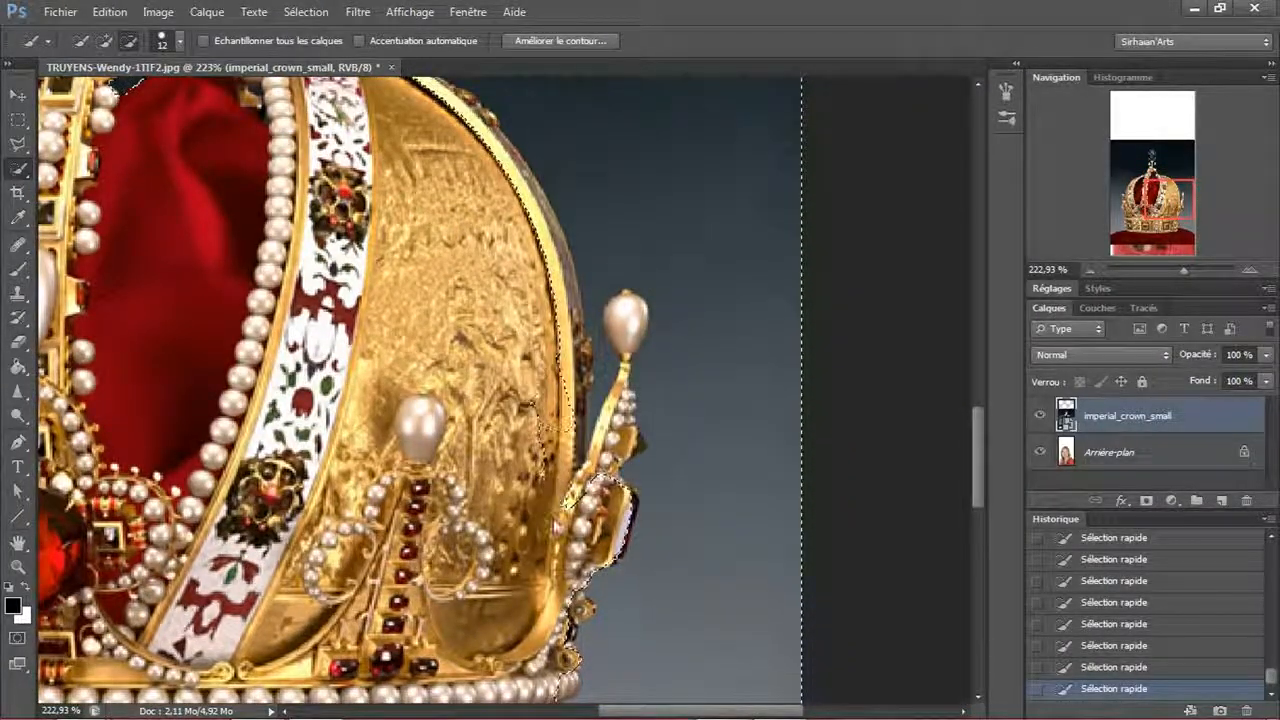
left_click(565, 388)
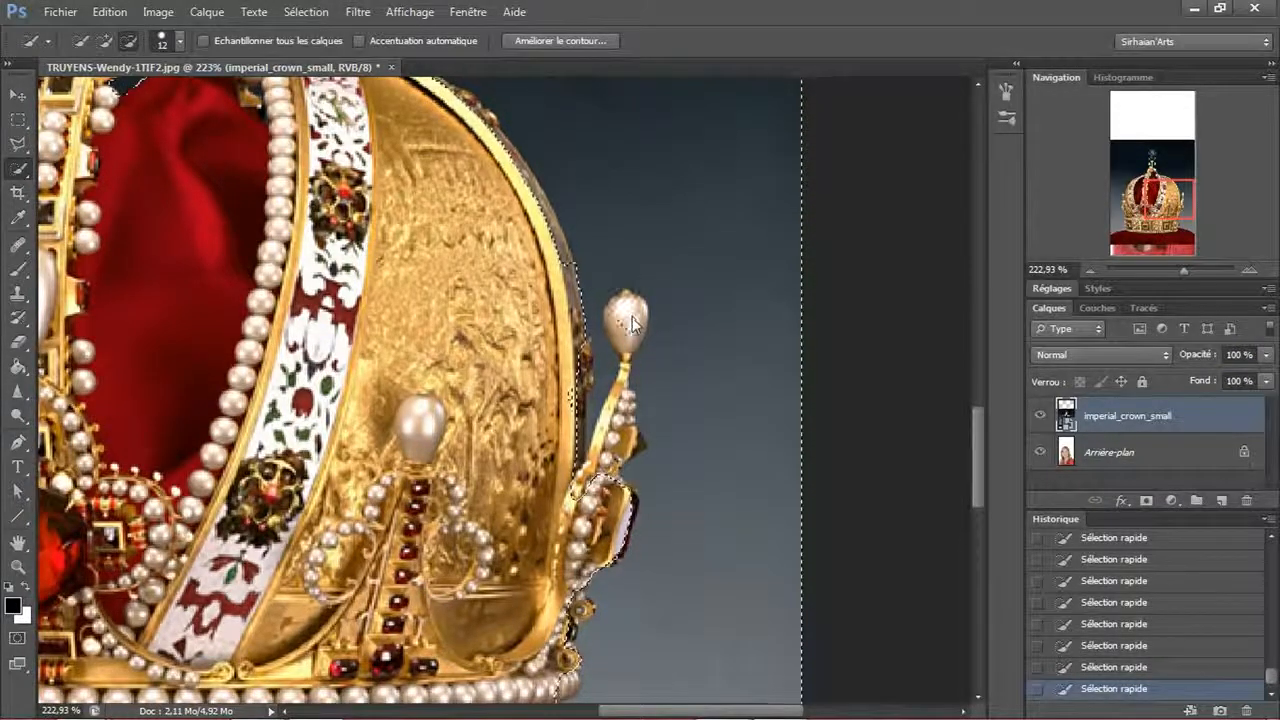
mouse_move(632, 322)
left_mouse_down()
mouse_move(614, 440)
mouse_move(592, 492)
left_mouse_up()
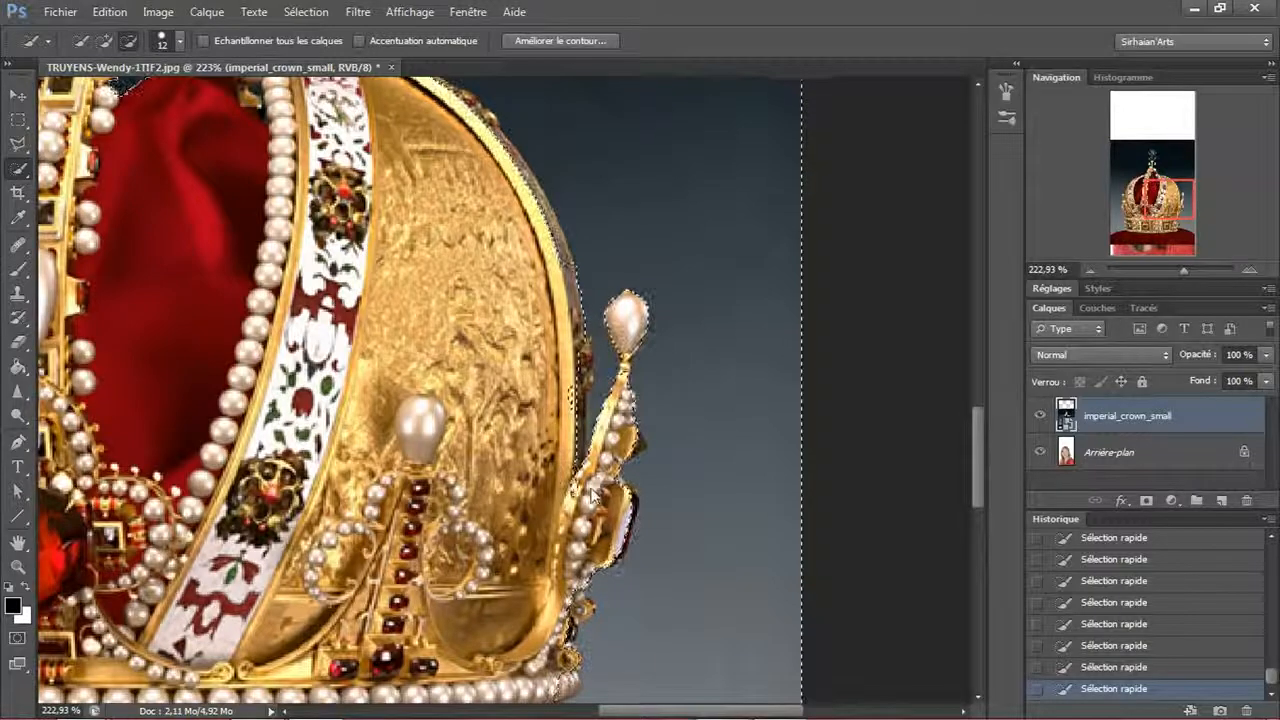
- Subtract the gold ornaments and the end of the pearl band on the crown's lower right edge from the selection
scroll(592, 492, "down", 5)
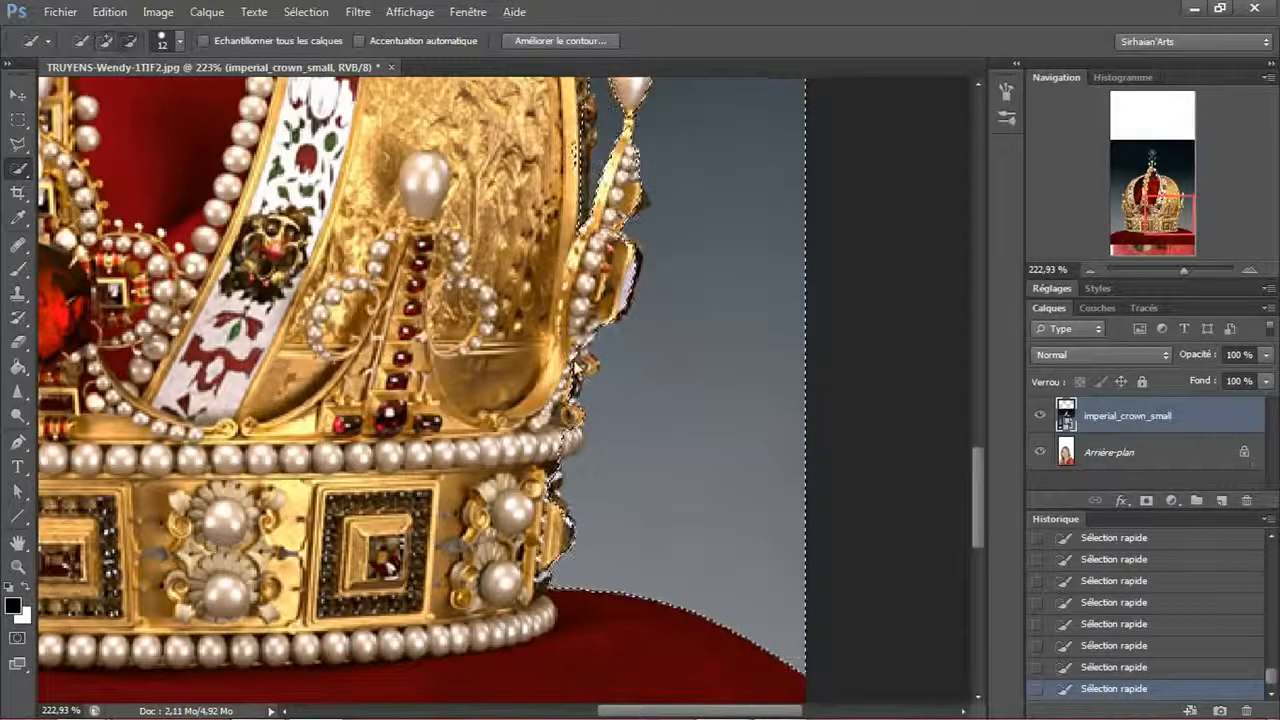
left_click(580, 368, "alt")
left_click(570, 412, "alt")
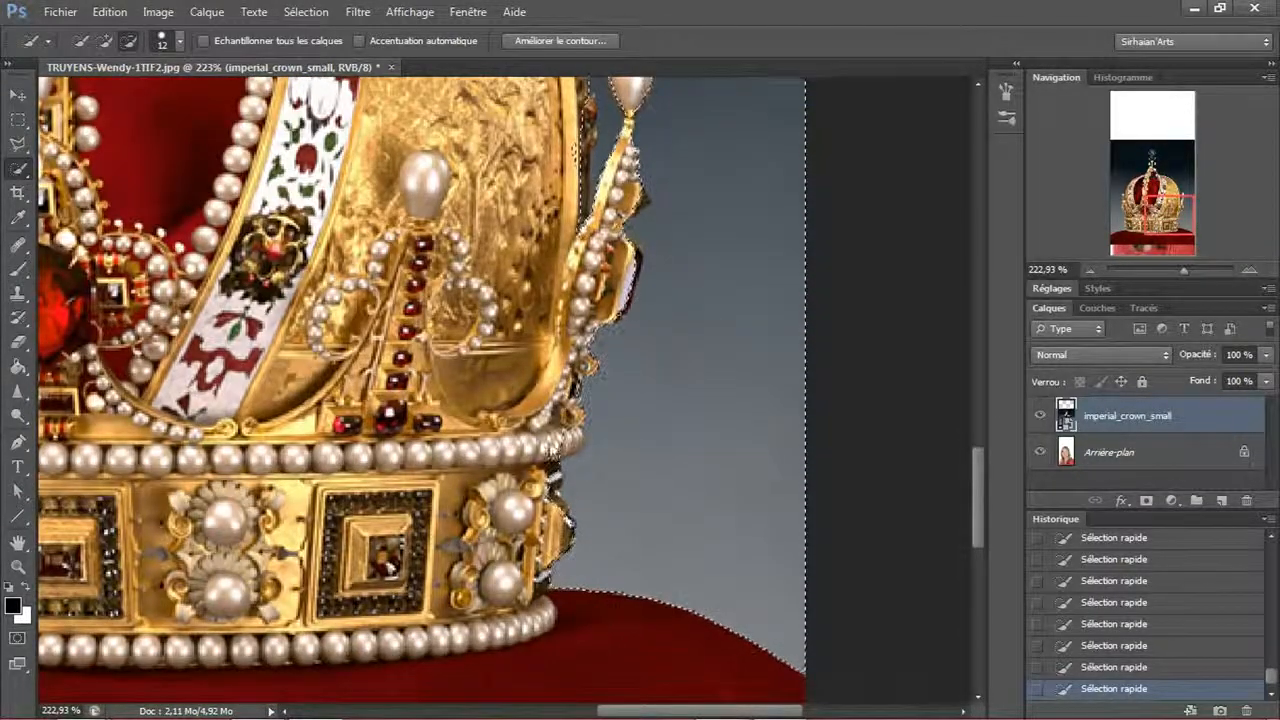
left_click(556, 450, "alt")
scroll(556, 528, "down", 3)
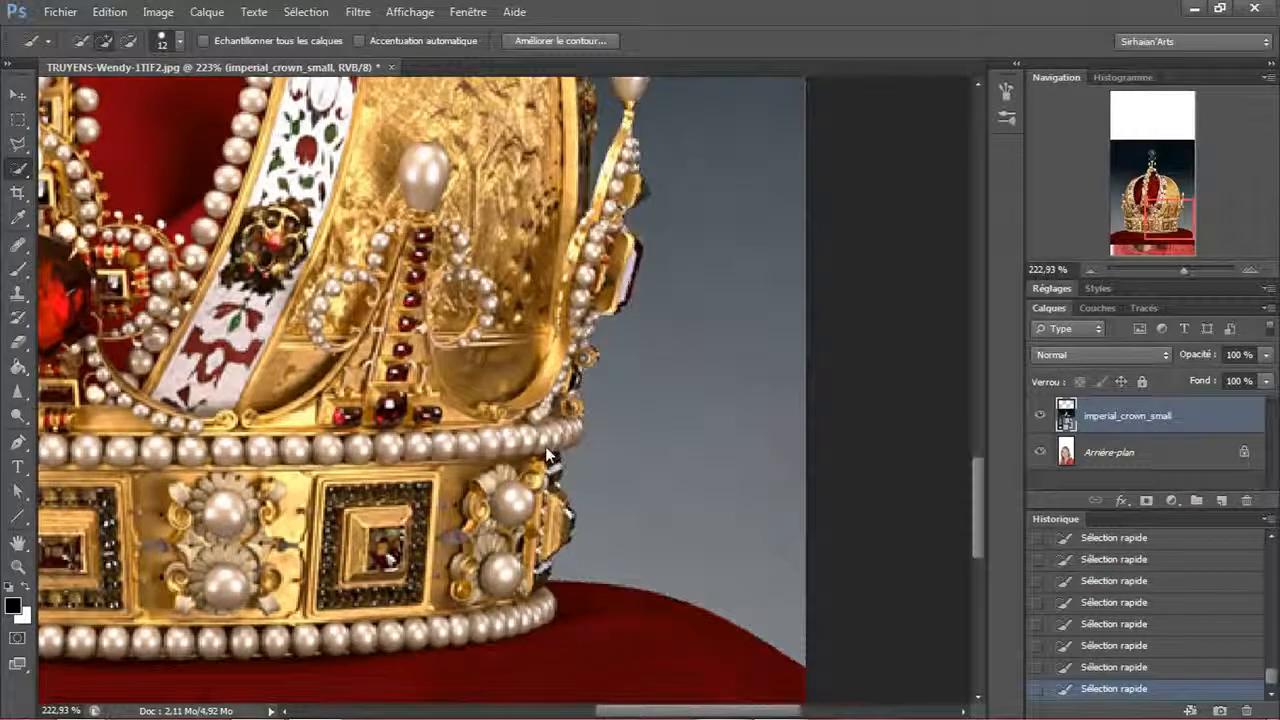
scroll(691, 385, "down", 1)
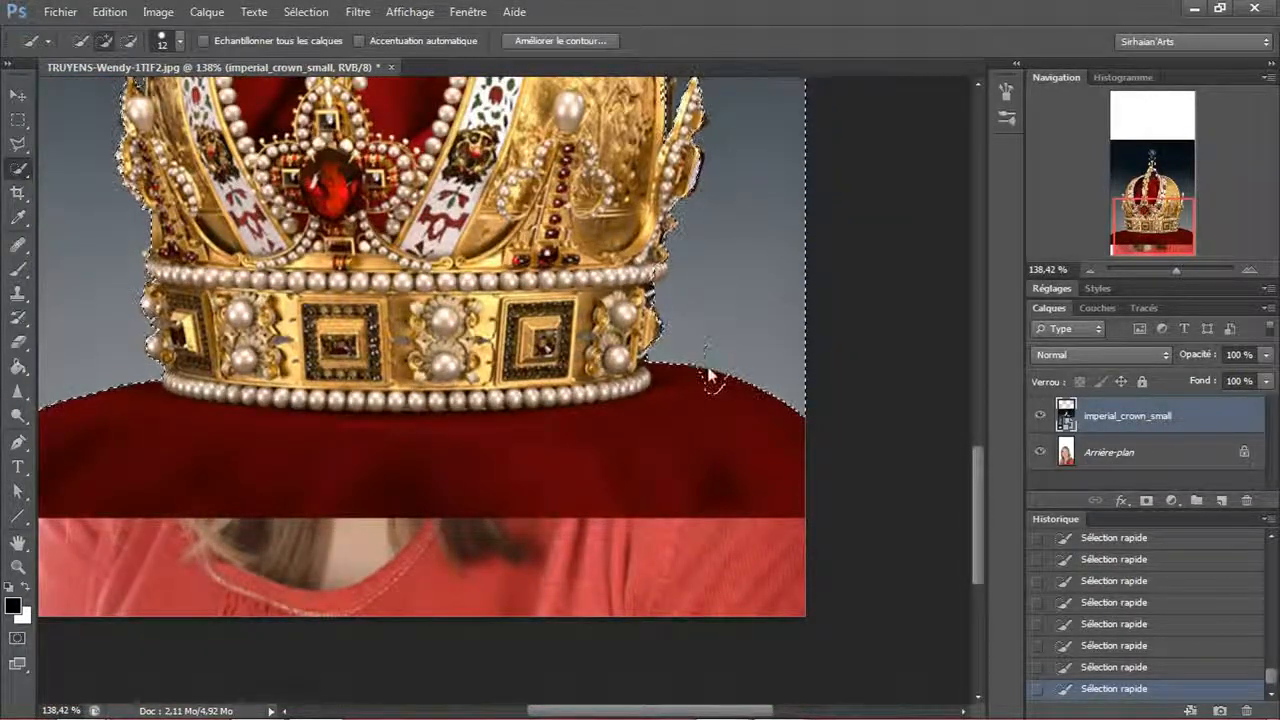
- Add the red cushion to the selection and refine its edge along the crown's bottom row of pearls
mouse_move(700, 443)
left_mouse_down()
mouse_move(677, 490)
mouse_move(629, 510)
mouse_move(465, 513)
mouse_move(205, 473)
left_mouse_up()
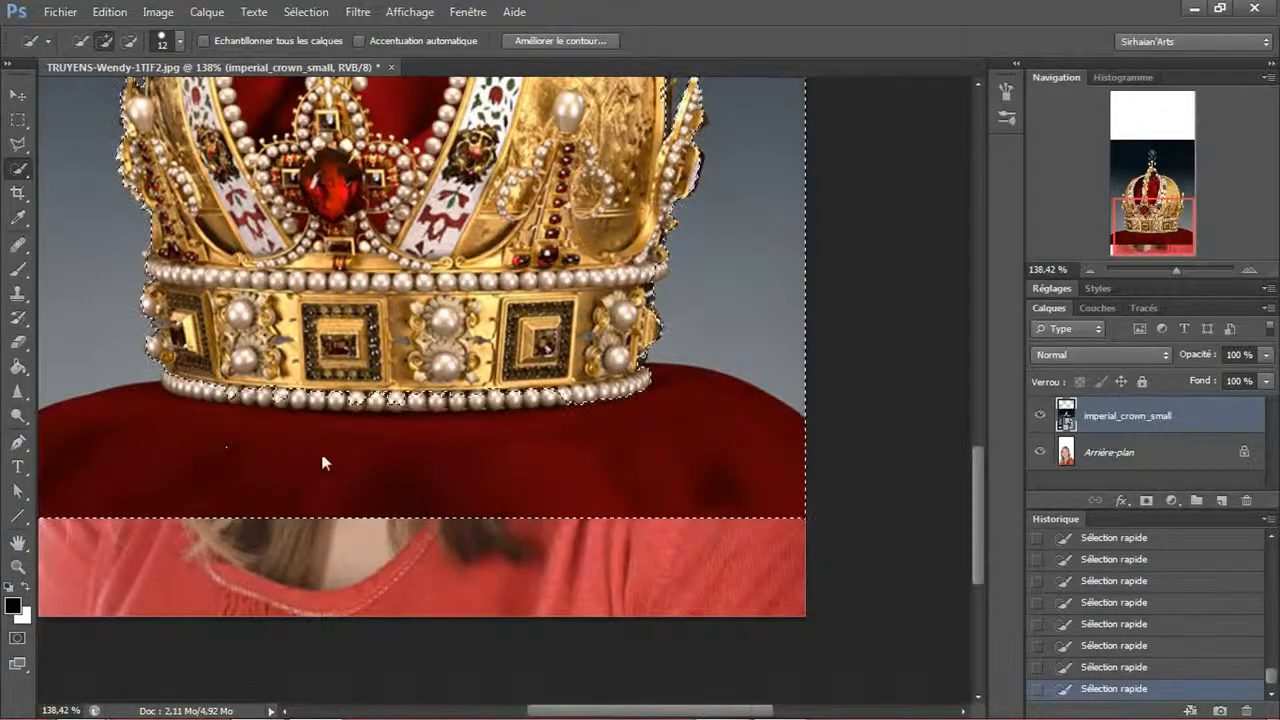
left_click_drag(323, 457, 403, 477)
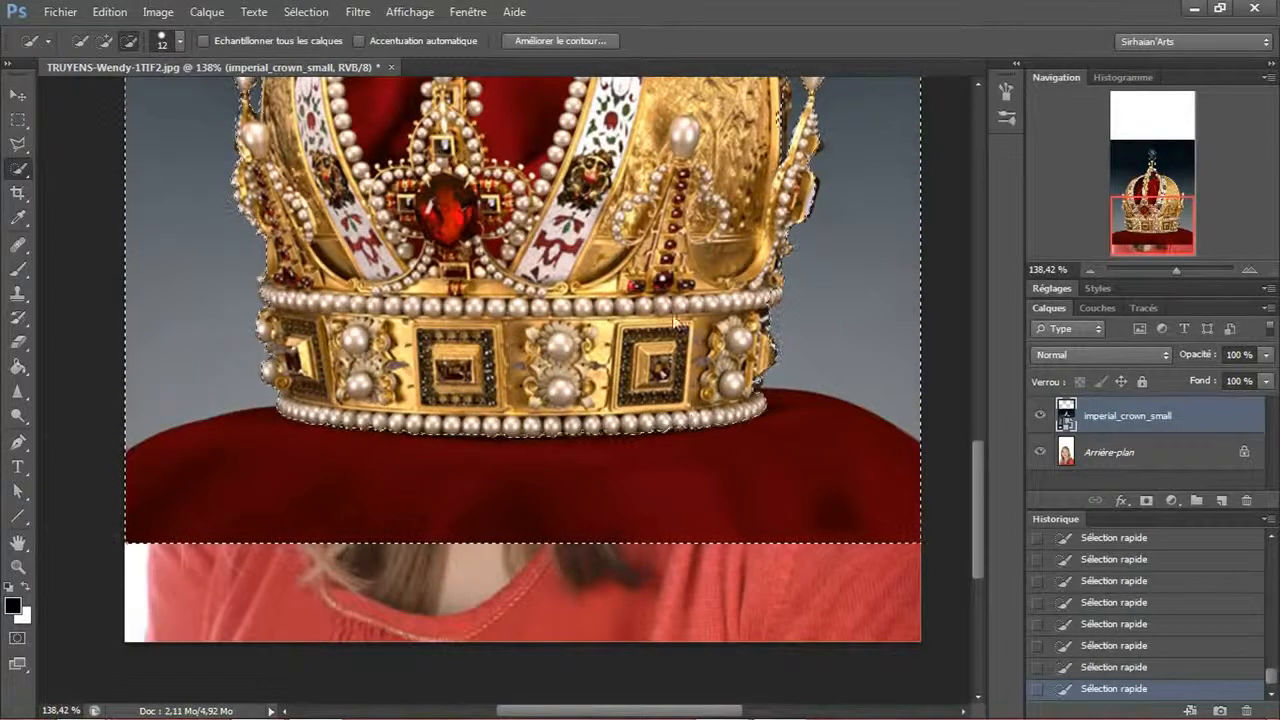
scroll(650, 287, "down", 1)
scroll(649, 288, "up", 5)
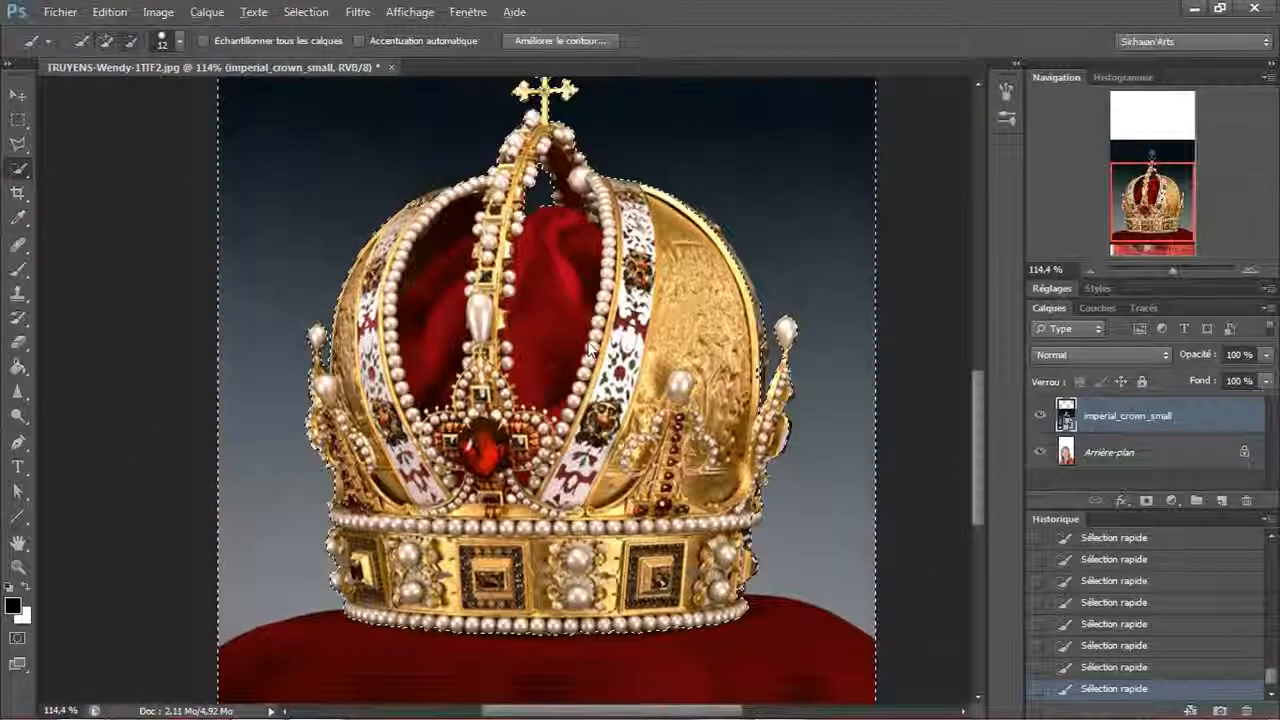
scroll(592, 352, "down", 1)
scroll(592, 352, "up", 3)
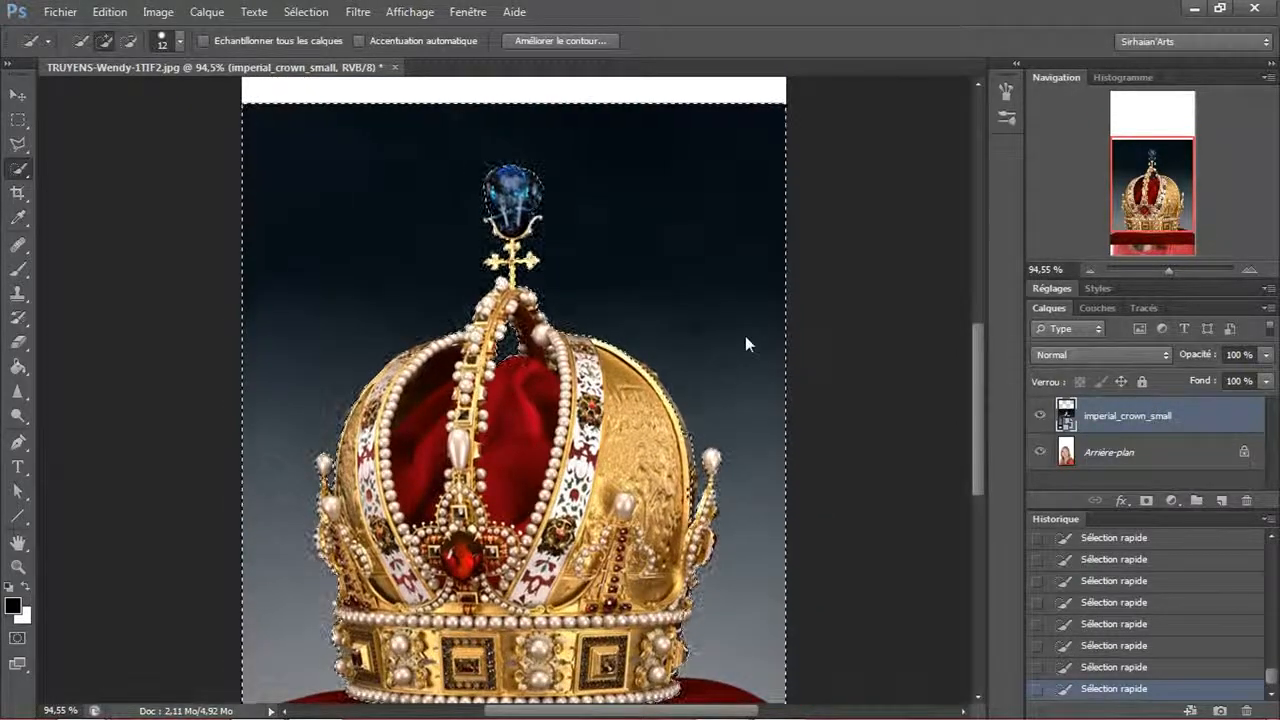
- Invert the selection to isolate the crown, then copy and paste it onto a new layer
key("ctrl+shift+i")
scroll(729, 357, "down", 2)
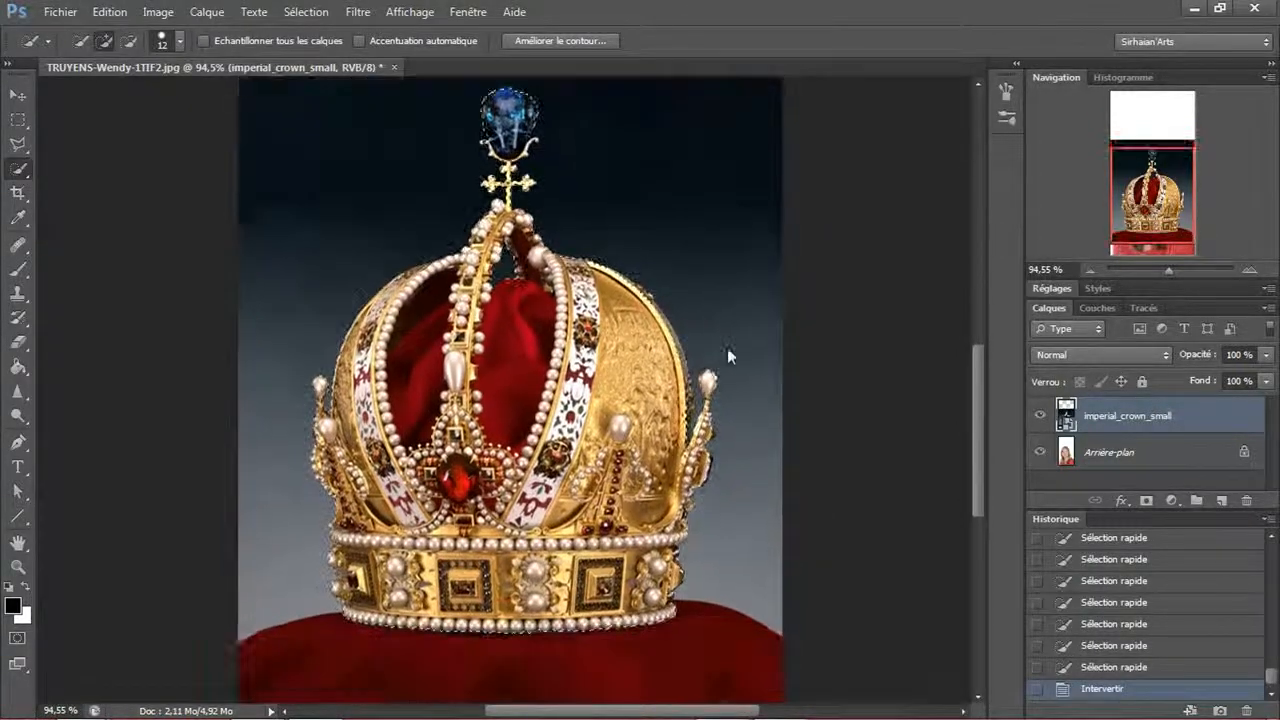
key("v")
key("ctrl+c")
key("ctrl+v")
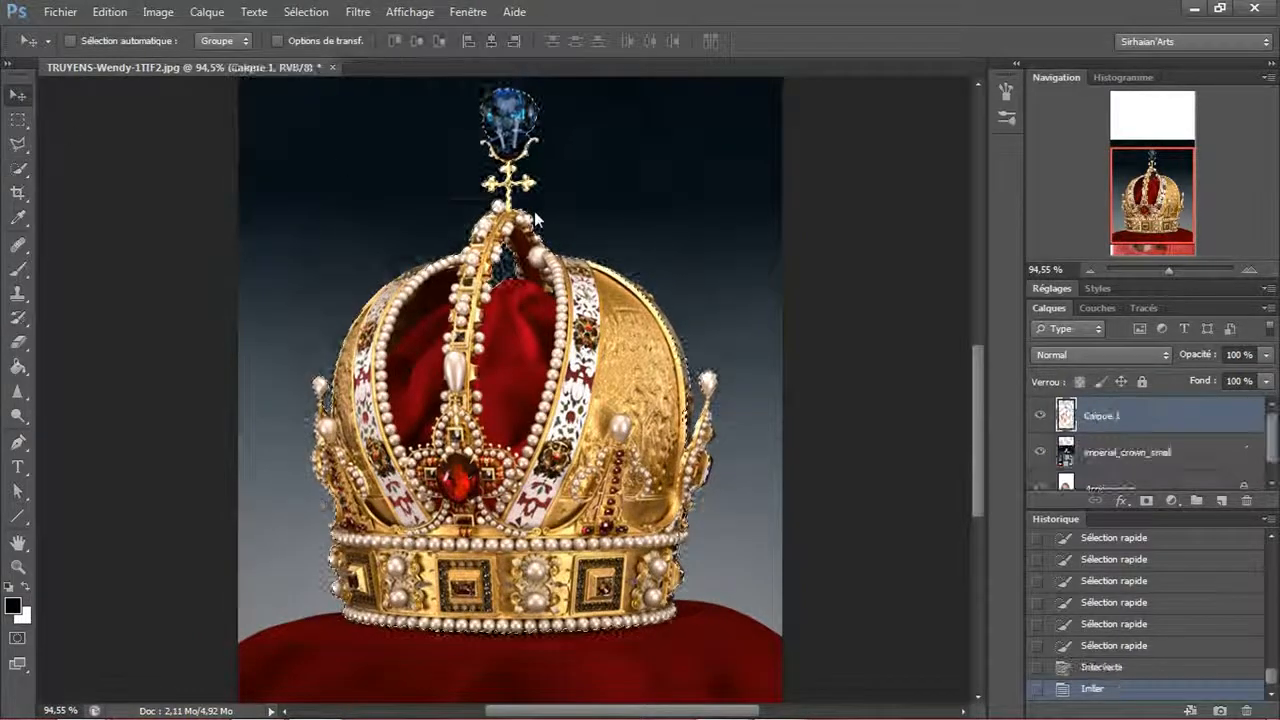
- Hide the imperial_crown_small layer and move the cut-out crown lower over the girl's portrait
left_click_drag(903, 428, 903, 303)
left_click(1040, 452)
left_click_drag(600, 276, 650, 443)
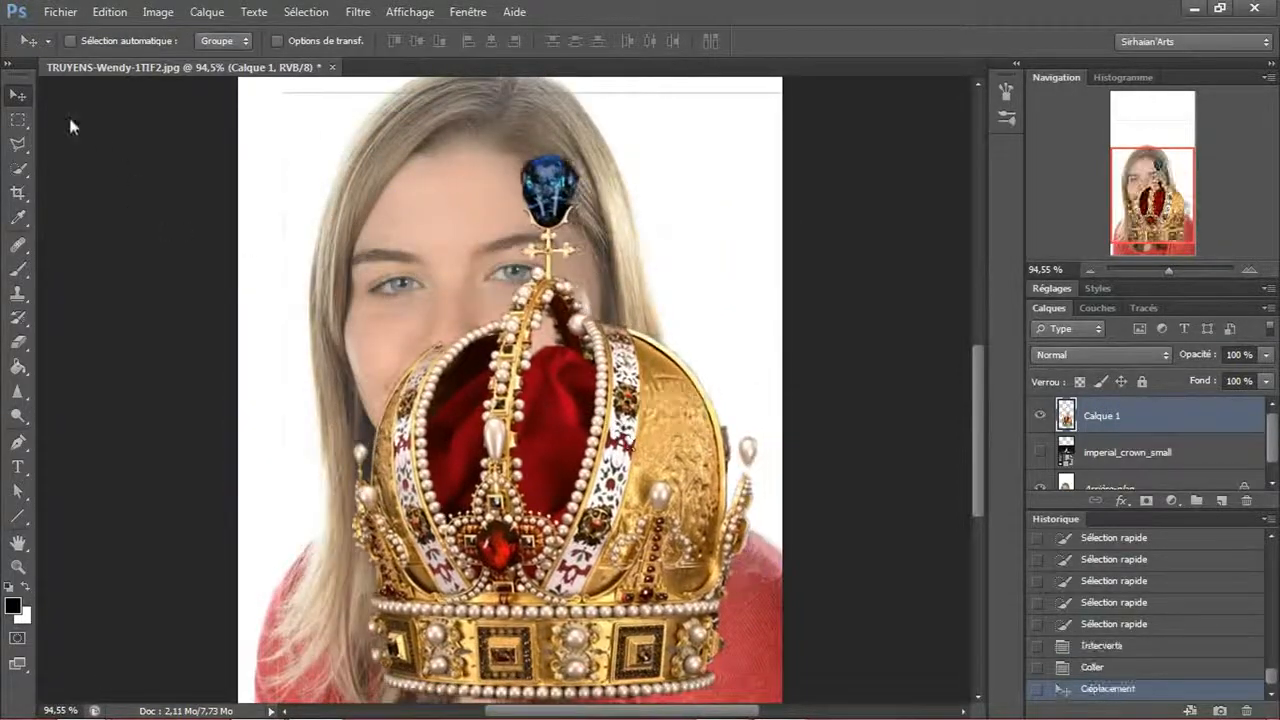
- Erase the leftover pixels beside the crown's left side with a tall rectangular selection, and deselect
left_click(18, 119)
left_click_drag(278, 235, 325, 532)
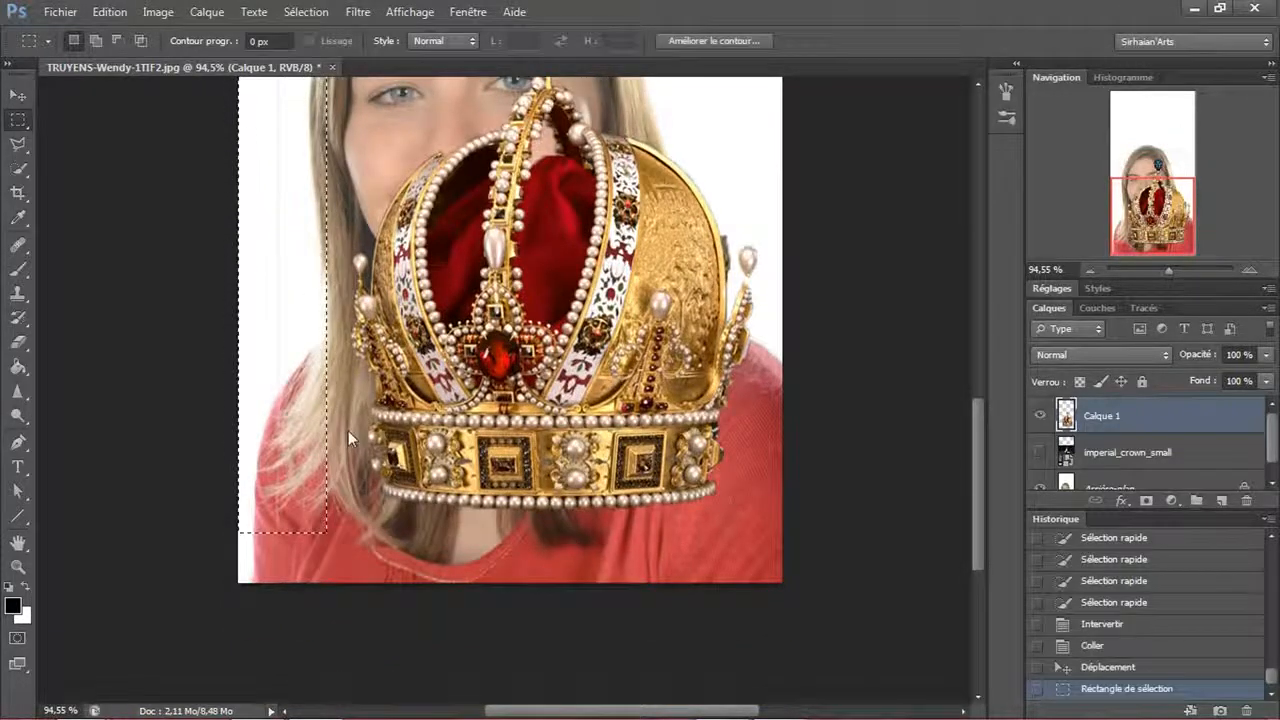
scroll(348, 430, "up", 5)
left_click(203, 223)
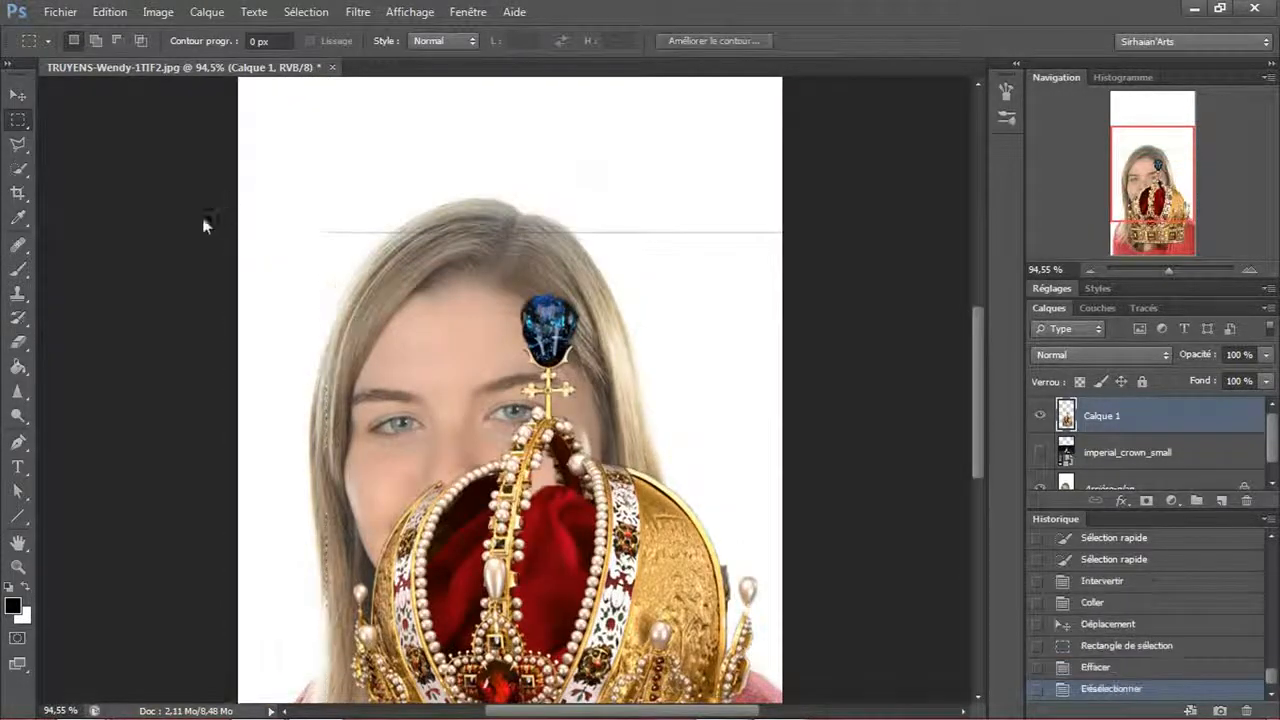
- Erase the stray horizontal line above the crown's blue jewel with a full-width rectangular selection, and deselect
left_click_drag(225, 186, 786, 283)
key("Delete")
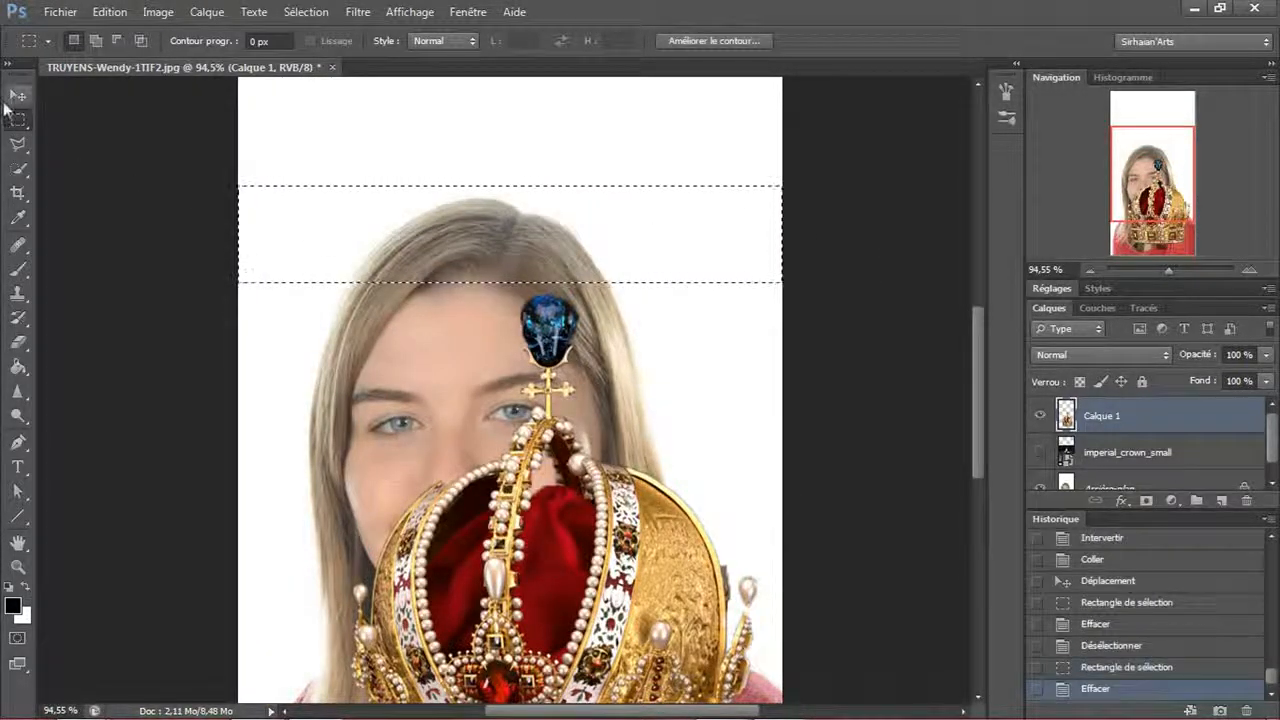
left_click(16, 96)
key("ctrl+d")
- Move the crown up and to the left, and erase the stray line fragment at its layer's upper right corner
left_click_drag(643, 500, 473, 409)
left_click(17, 119)
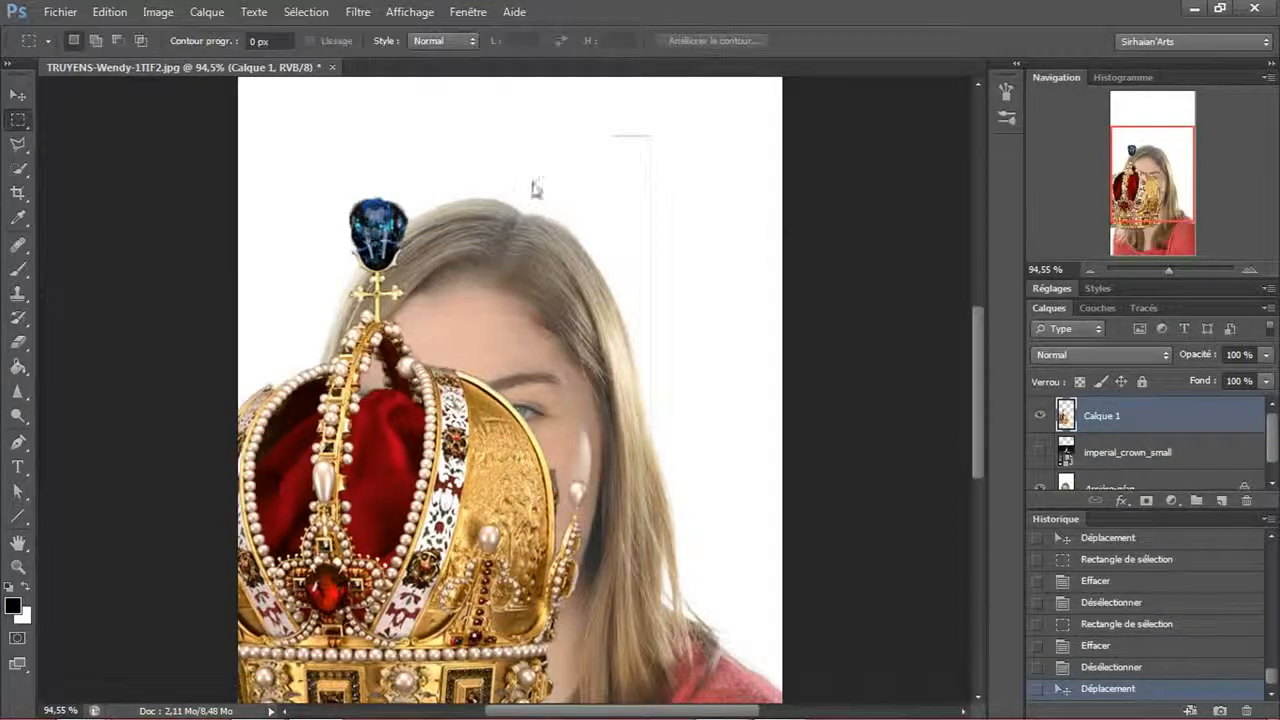
left_click_drag(558, 121, 756, 288)
key("Delete")
- Erase the leftover strip on the crown's right side with a tall rectangular selection, and move the crown back over the girl's face
mouse_move(762, 140)
left_mouse_down()
mouse_move(655, 700)
mouse_move(610, 700)
mouse_move(612, 578)
mouse_move(614, 594)
left_mouse_up()
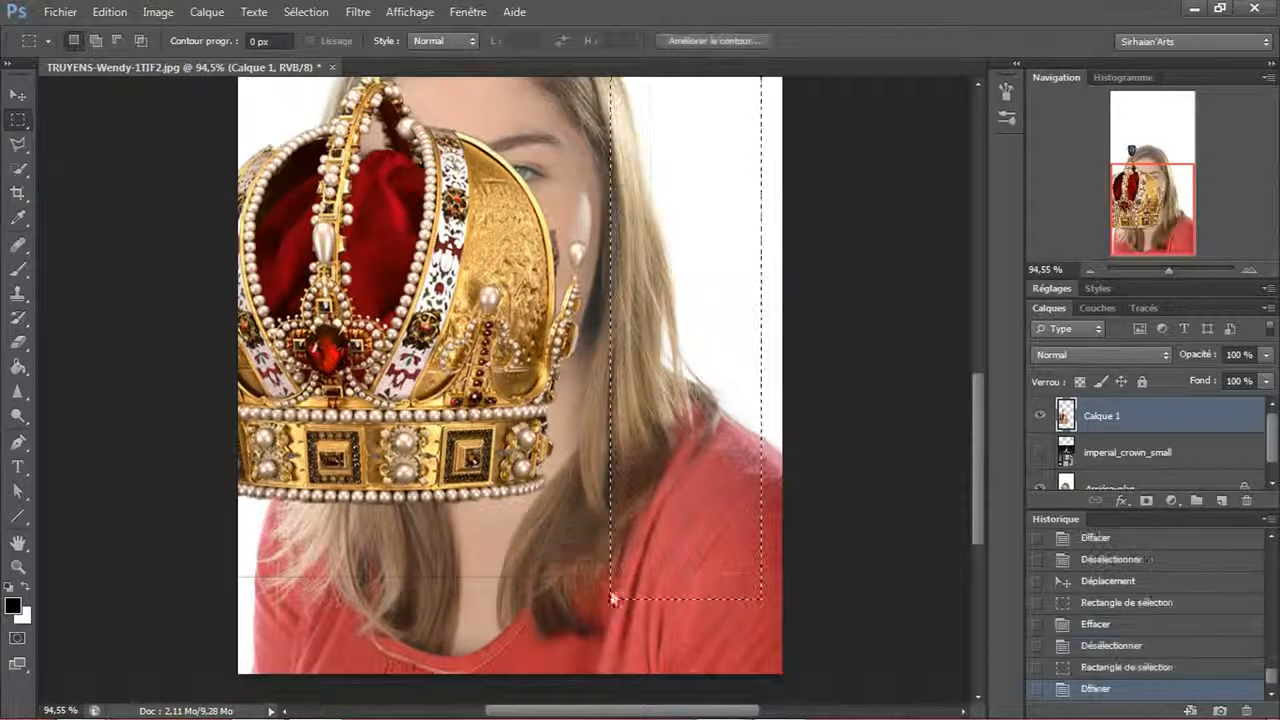
key("Delete")
key("ctrl+d")
left_click(17, 95)
mouse_move(433, 359)
left_mouse_down()
mouse_move(628, 404)
mouse_move(600, 404)
left_mouse_up()
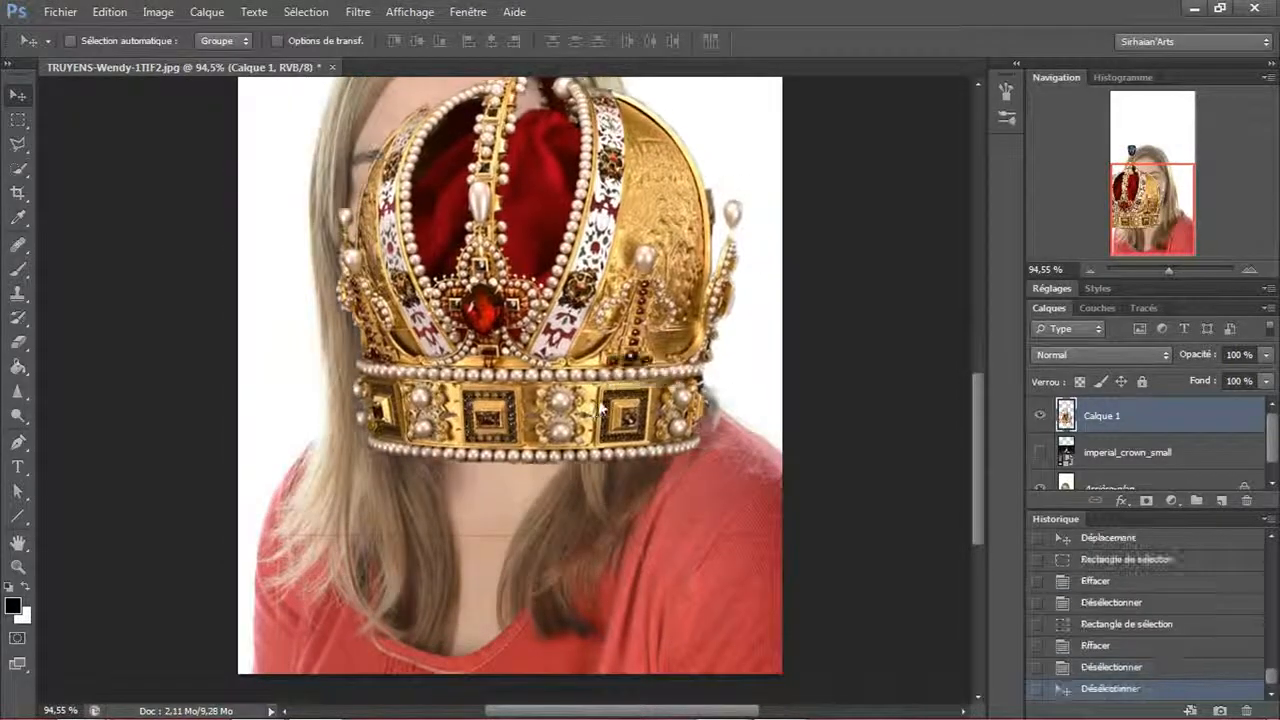
- Erase the leftover pixels and the stray horizontal line below the crown with rectangular selections, and deselect
left_click(17, 119)
left_click_drag(239, 465, 308, 607)
key("Delete")
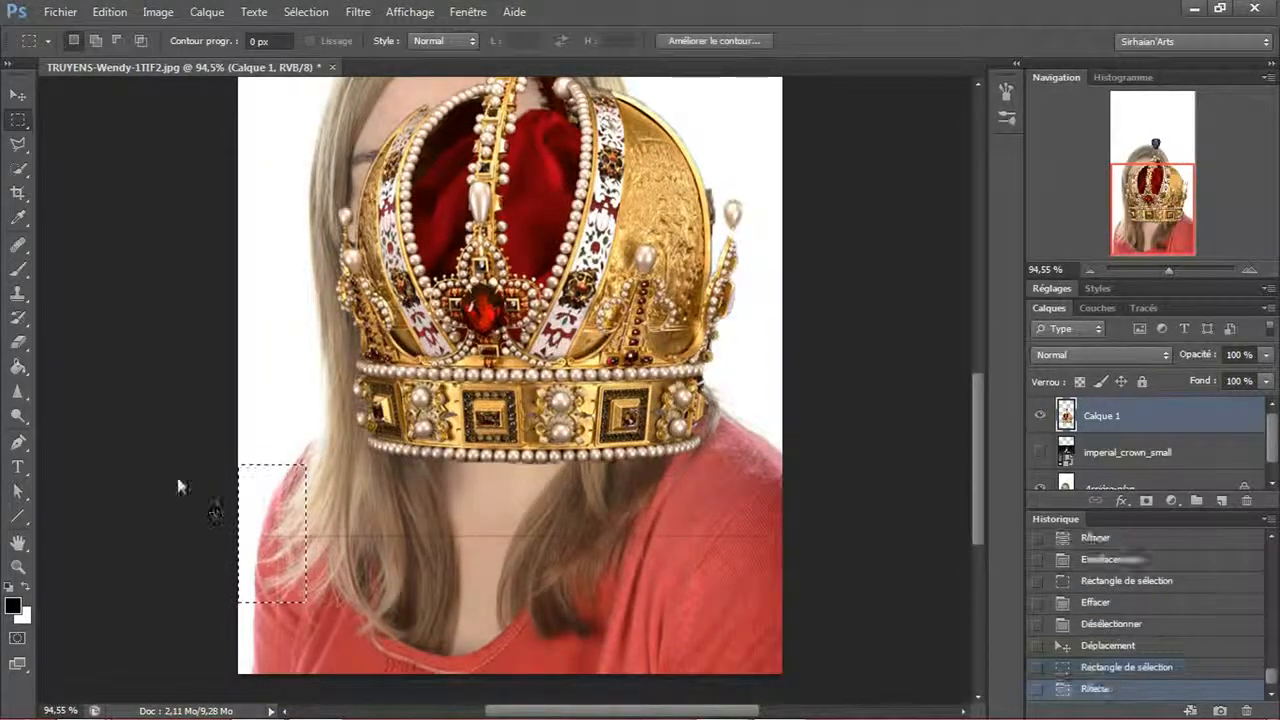
key("ctrl+d")
mouse_move(239, 507)
left_mouse_down()
mouse_move(271, 530)
mouse_move(886, 590)
mouse_move(886, 613)
left_mouse_up()
key("Delete")
key("ctrl+d")
- Scale the crown to about 81% with Free Transform, place it on top of the girl's head and rotate it about 1.24°
left_click(17, 95)
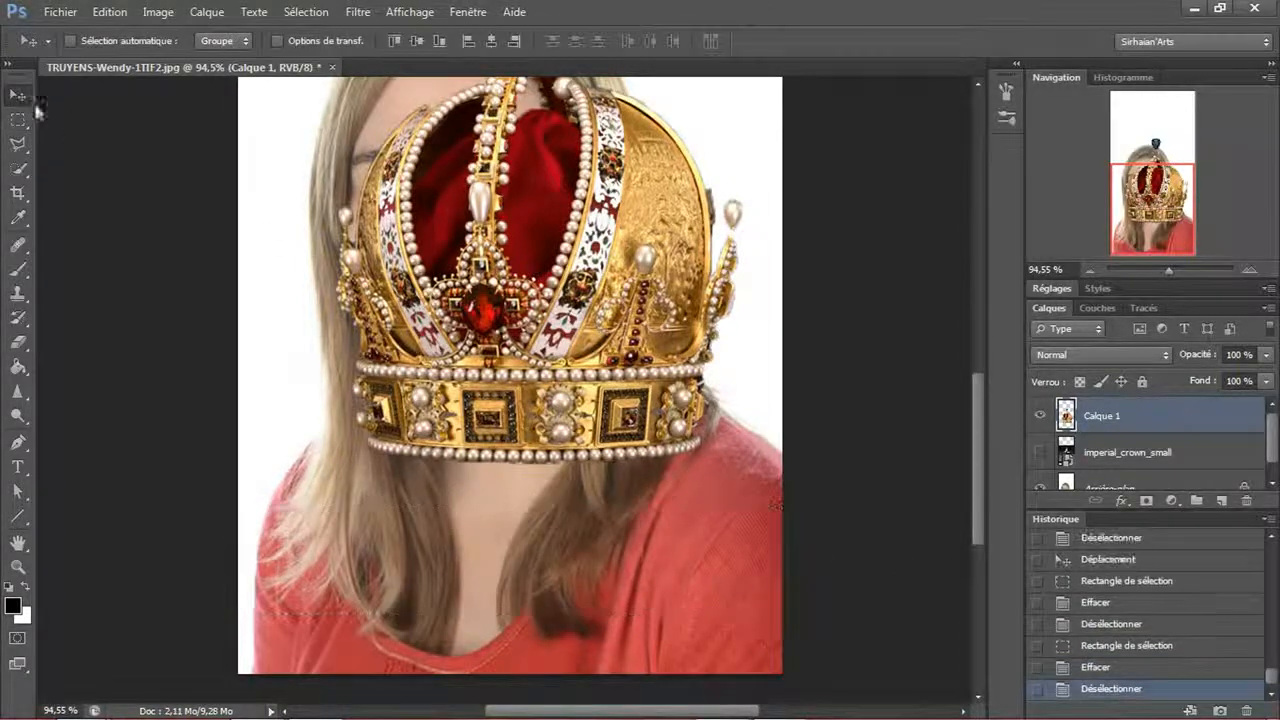
left_click_drag(592, 305, 512, 414)
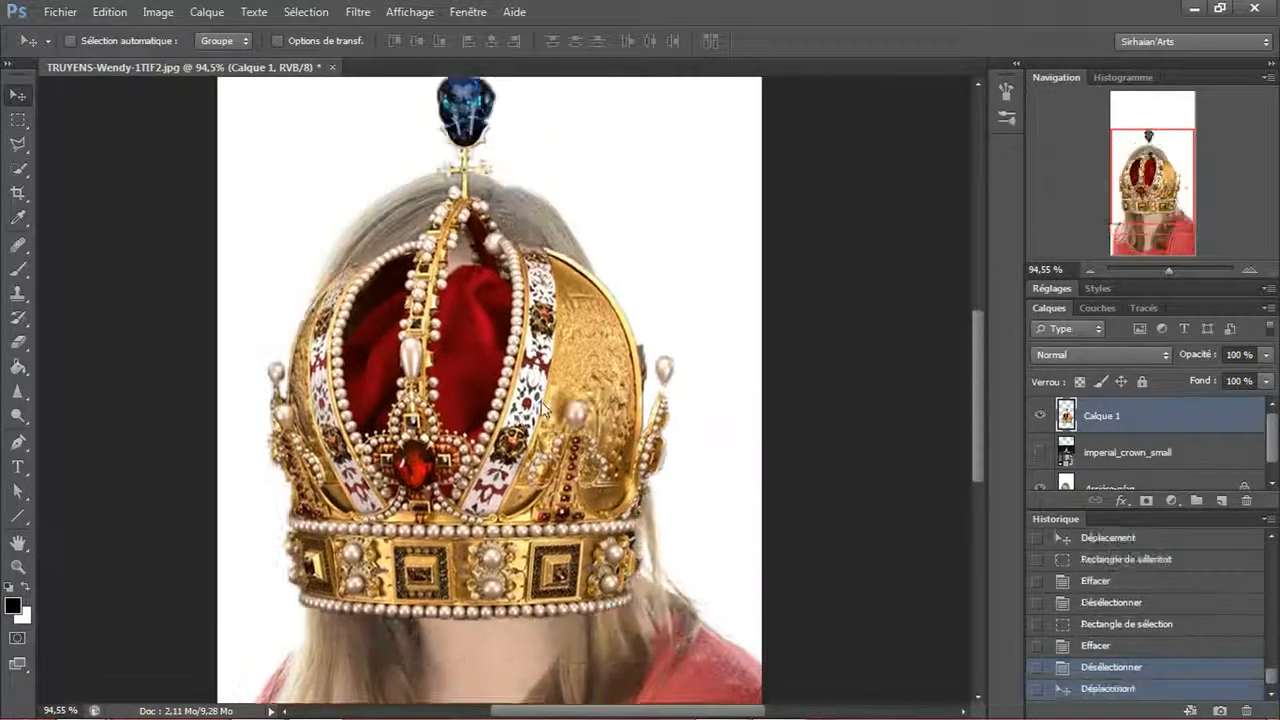
scroll(445, 225, "up", 2)
key("ctrl+t")
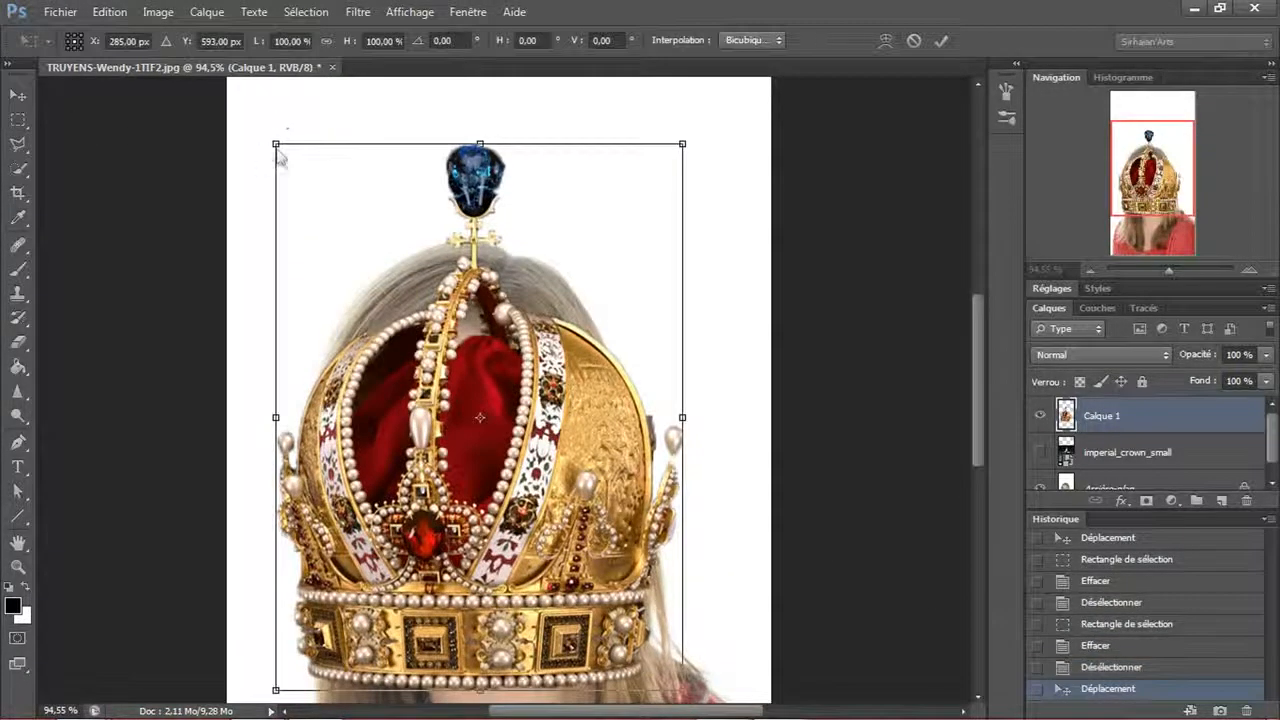
left_click_drag(276, 144, 537, 493)
left_click_drag(645, 571, 521, 322)
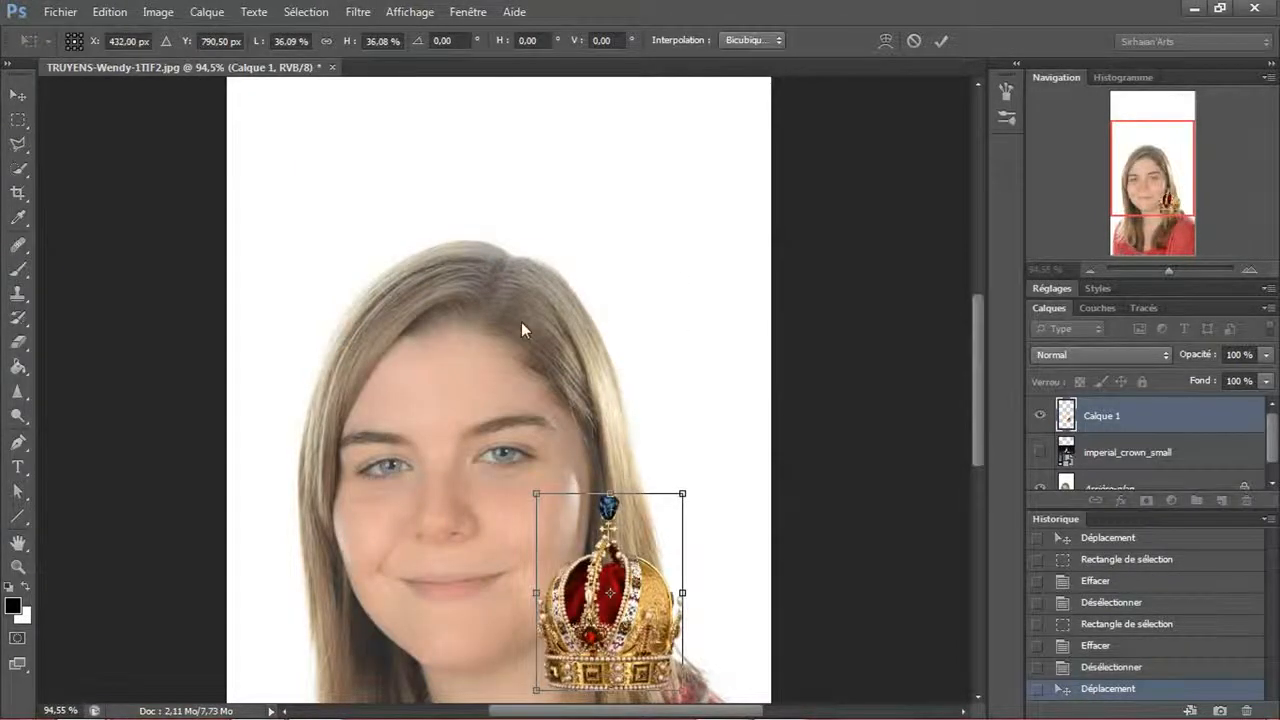
scroll(592, 420, "up", 3)
left_click_drag(562, 362, 722, 292)
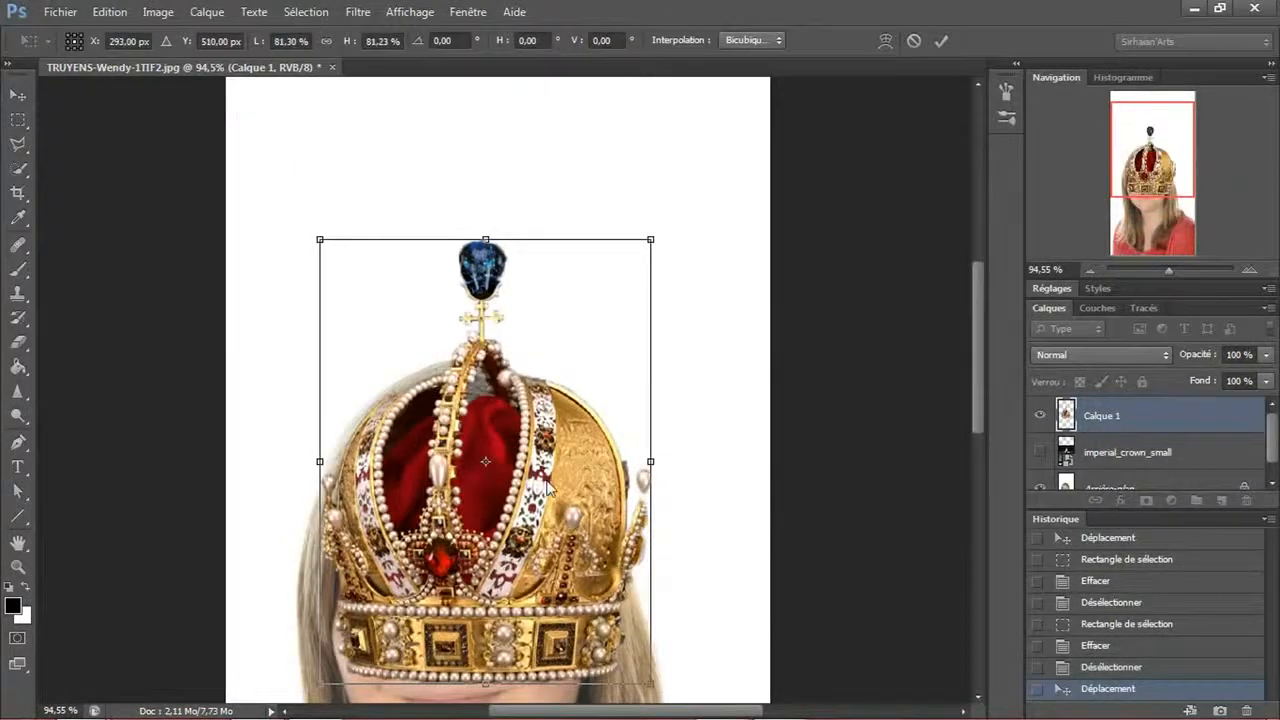
left_click_drag(546, 529, 531, 349)
scroll(531, 349, "down", 5)
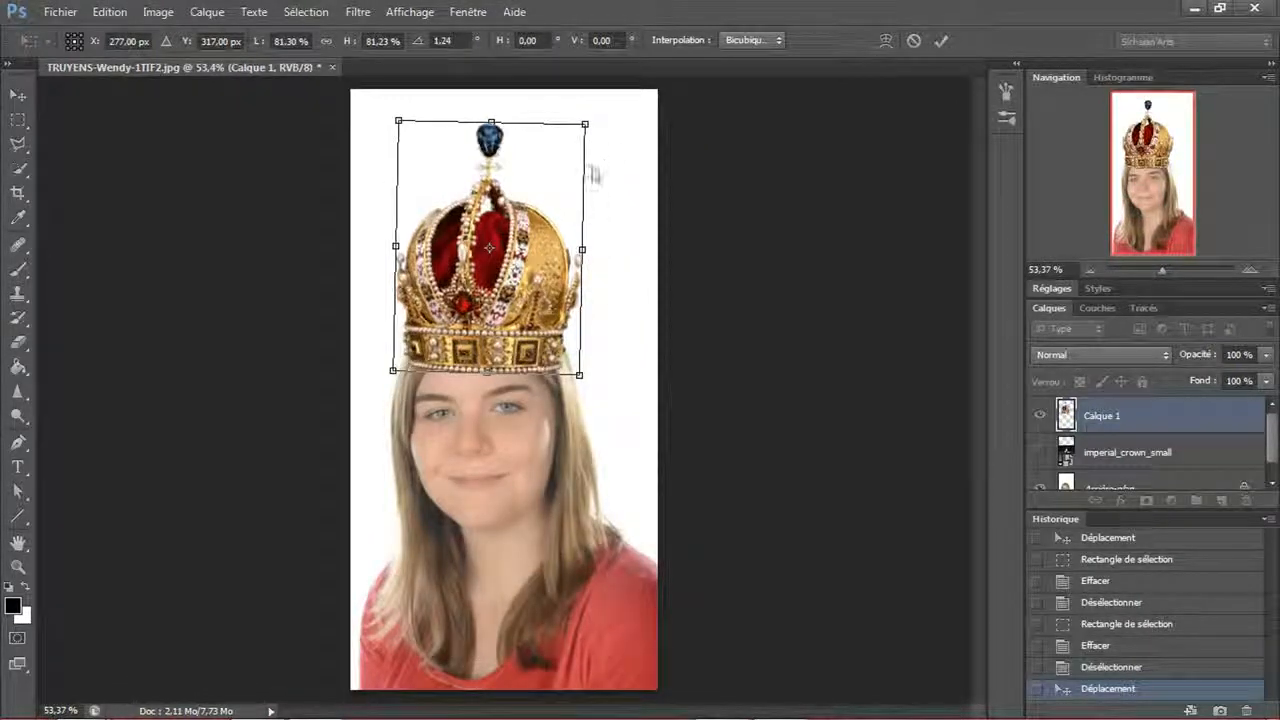
- Enlarge the crown to about 88%, recentre it on the head, apply the transformation and nudge it slightly left
left_click_drag(588, 125, 611, 110)
left_click_drag(552, 244, 543, 254)
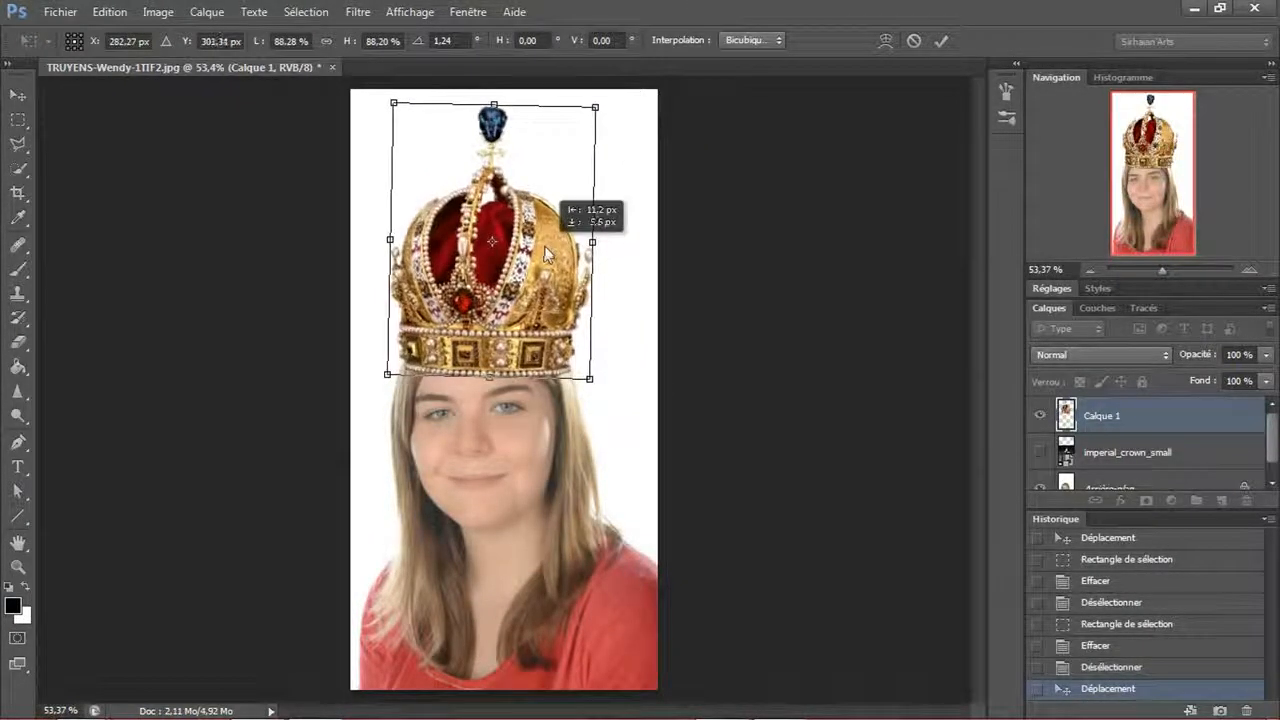
left_click_drag(646, 251, 644, 248)
key("Return")
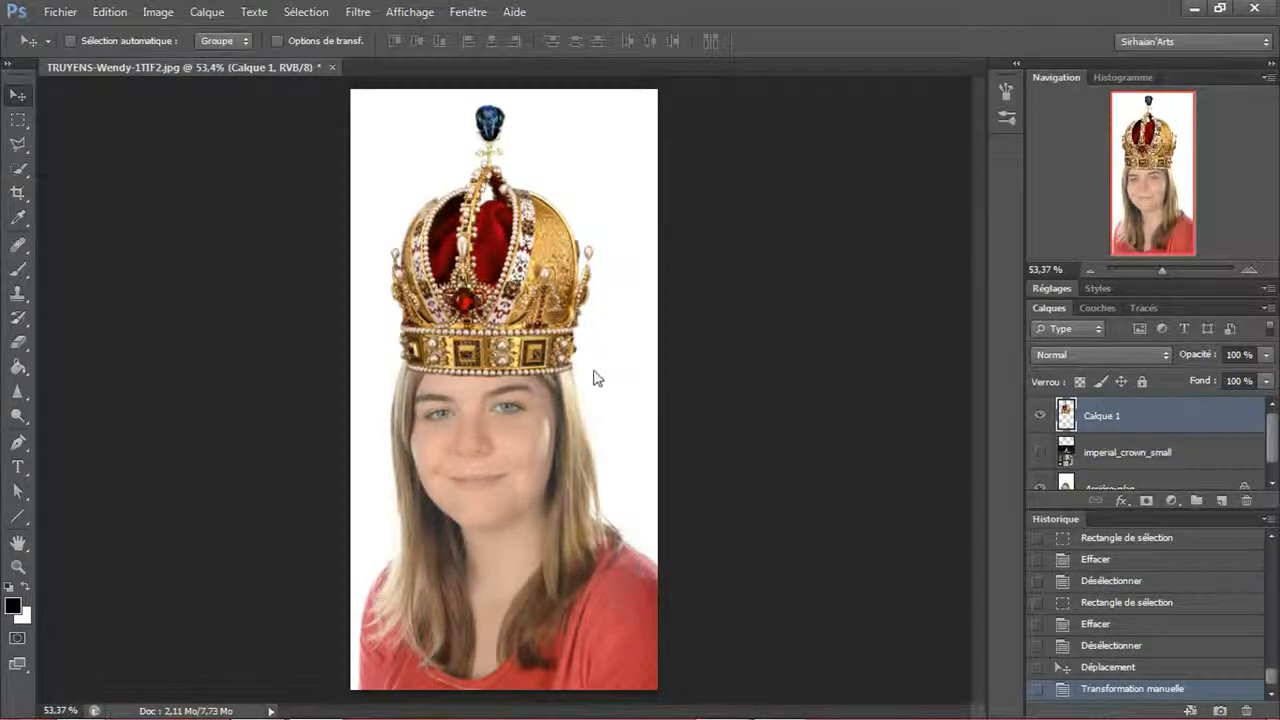
key("Left")
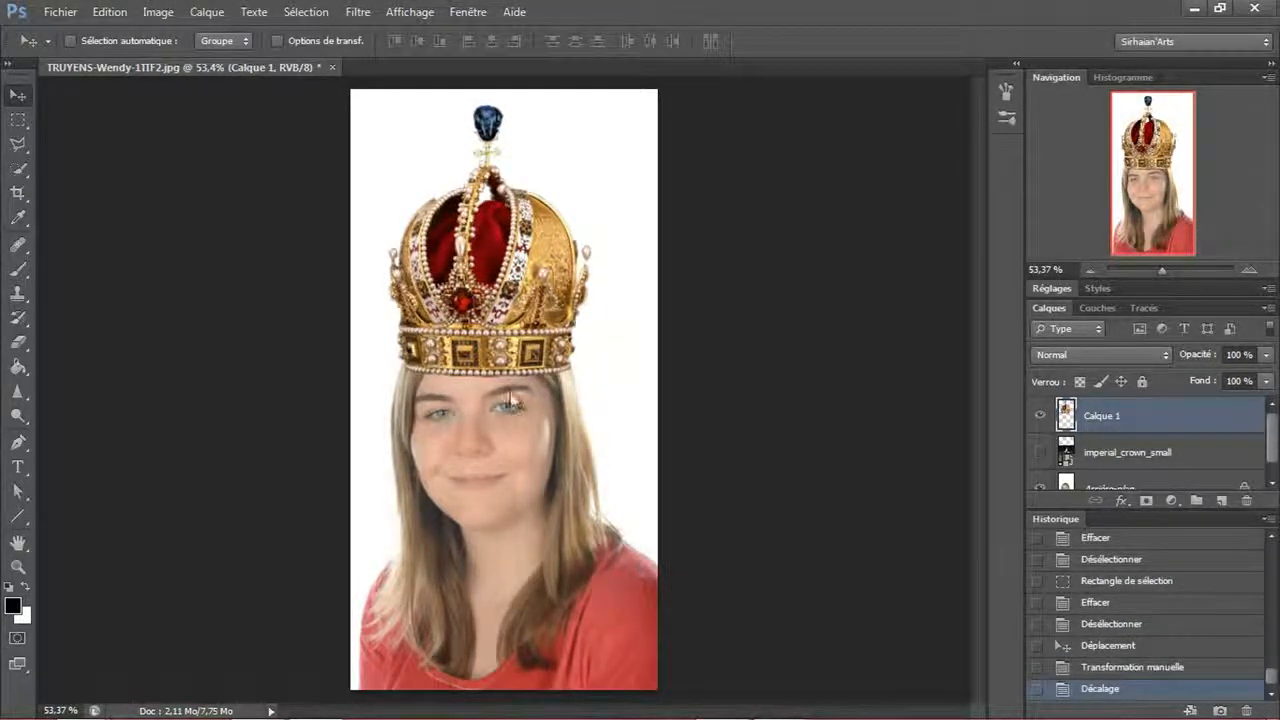
- Shrink the crown to about 94% with Free Transform, apply it, and nudge the crown left and down onto the forehead
scroll(414, 374, "up", 8)
scroll(543, 330, "down", 5)
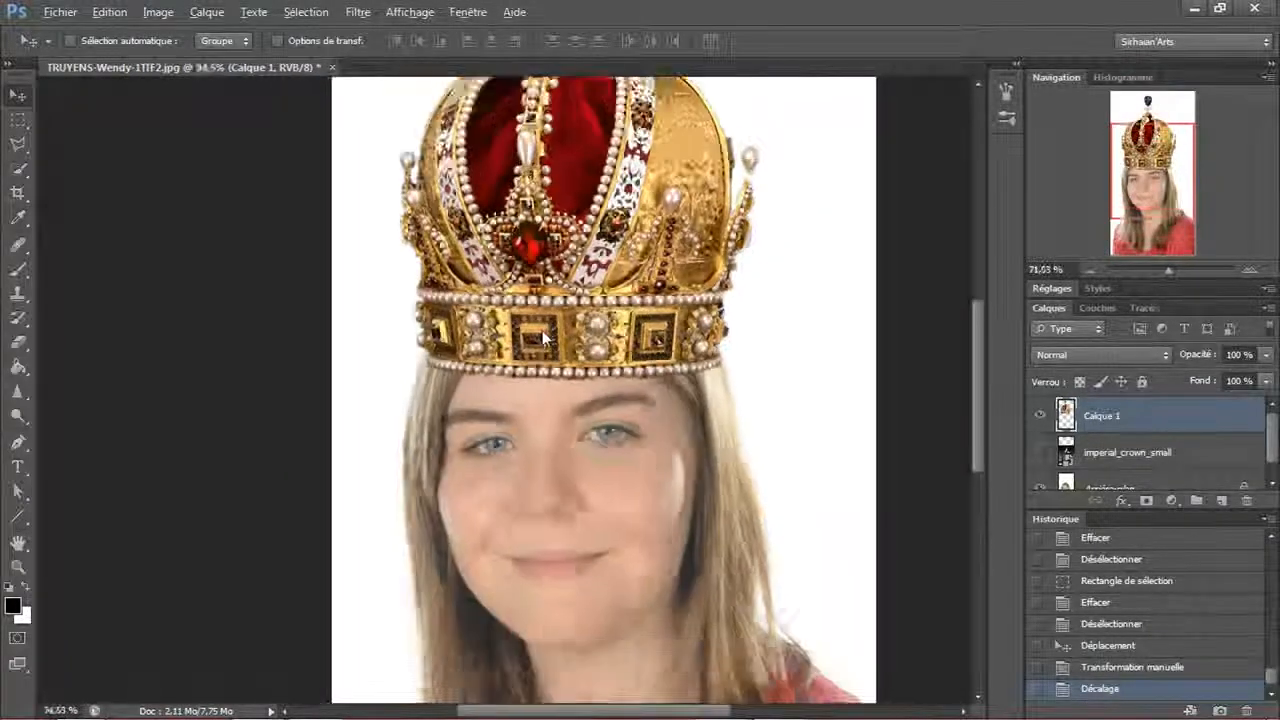
left_click_drag(675, 306, 650, 355)
key("ctrl+t")
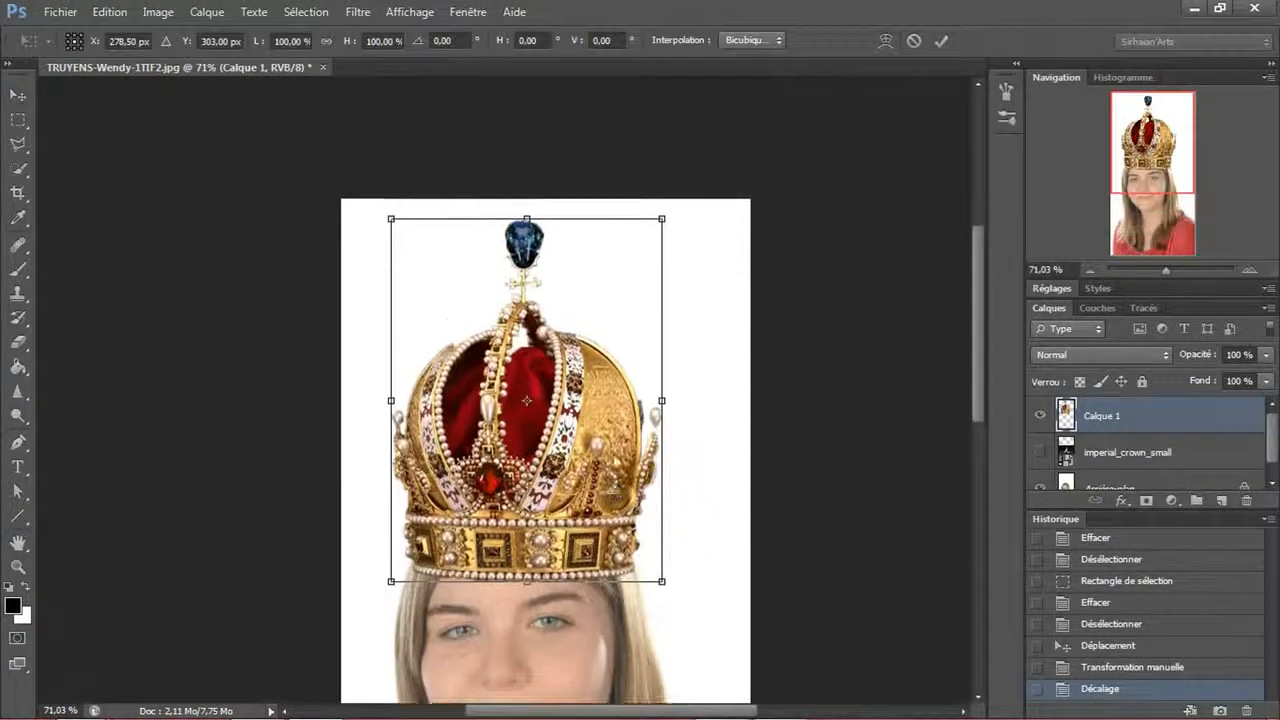
left_click_drag(666, 210, 656, 225)
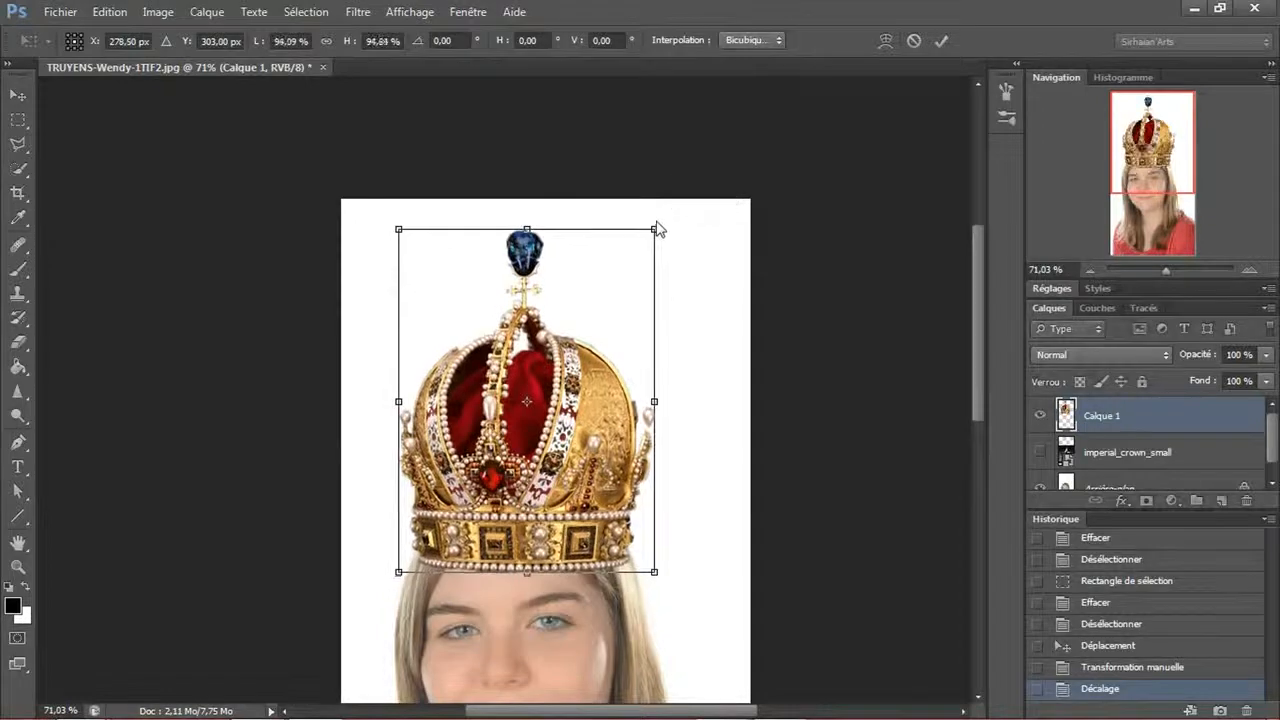
key("Return")
key("Left")
key("Down")
key("Down")
key("Down")
- Delete the hidden imperial_crown_small layer and make the crown layer Calque 1 active again
left_click_drag(618, 570, 596, 301)
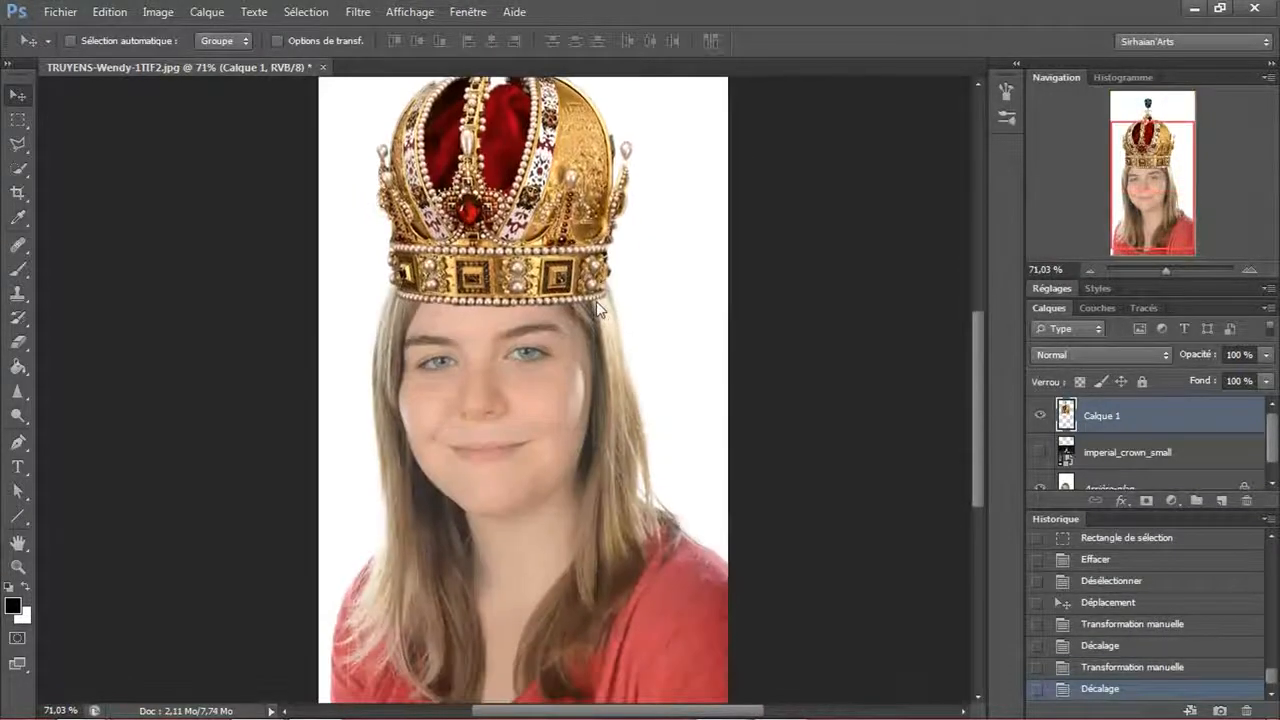
left_click_drag(581, 410, 582, 439)
left_click(1122, 456)
key("Delete")
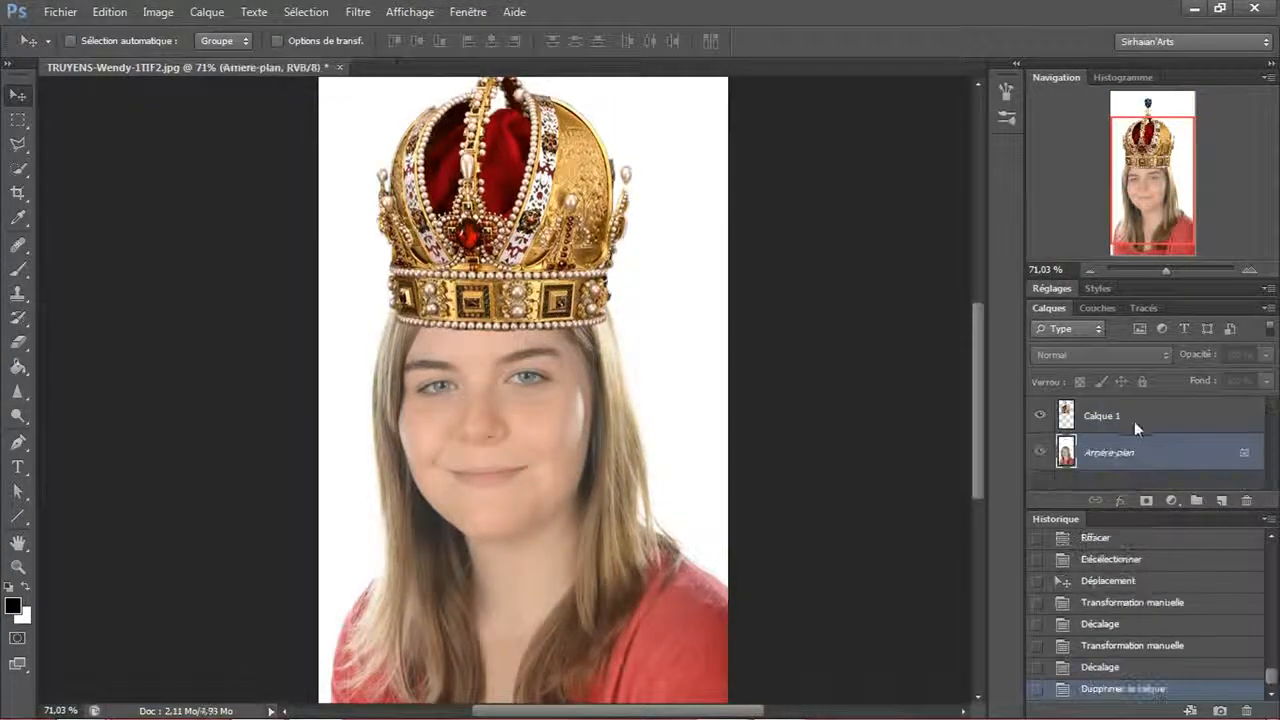
left_click(1134, 419)
scroll(686, 406, "down", 2)
scroll(456, 421, "down", 1)
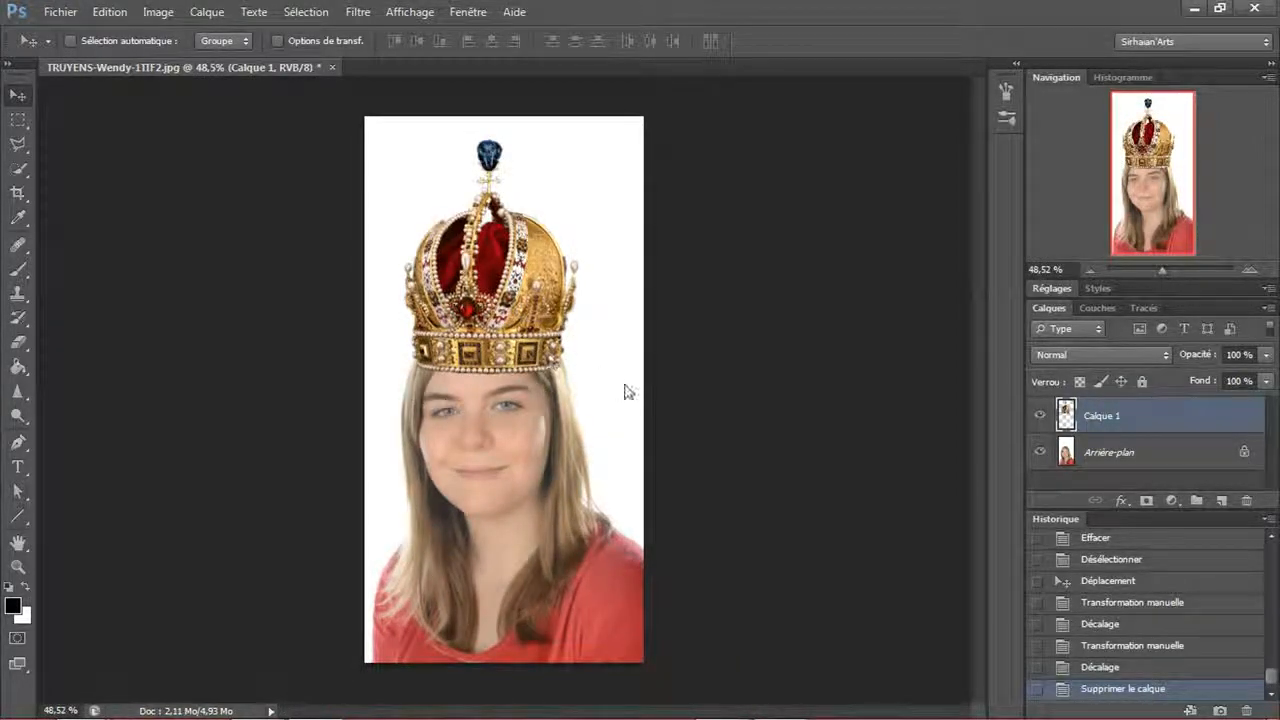
- Switch to the The Royal Girl folder in Windows Explorer, select deluxe-outrage-sceptre_web.jpg and return to the Photoshop image
key("alt+Tab")
key("alt+Tab")
key("alt+Tab")
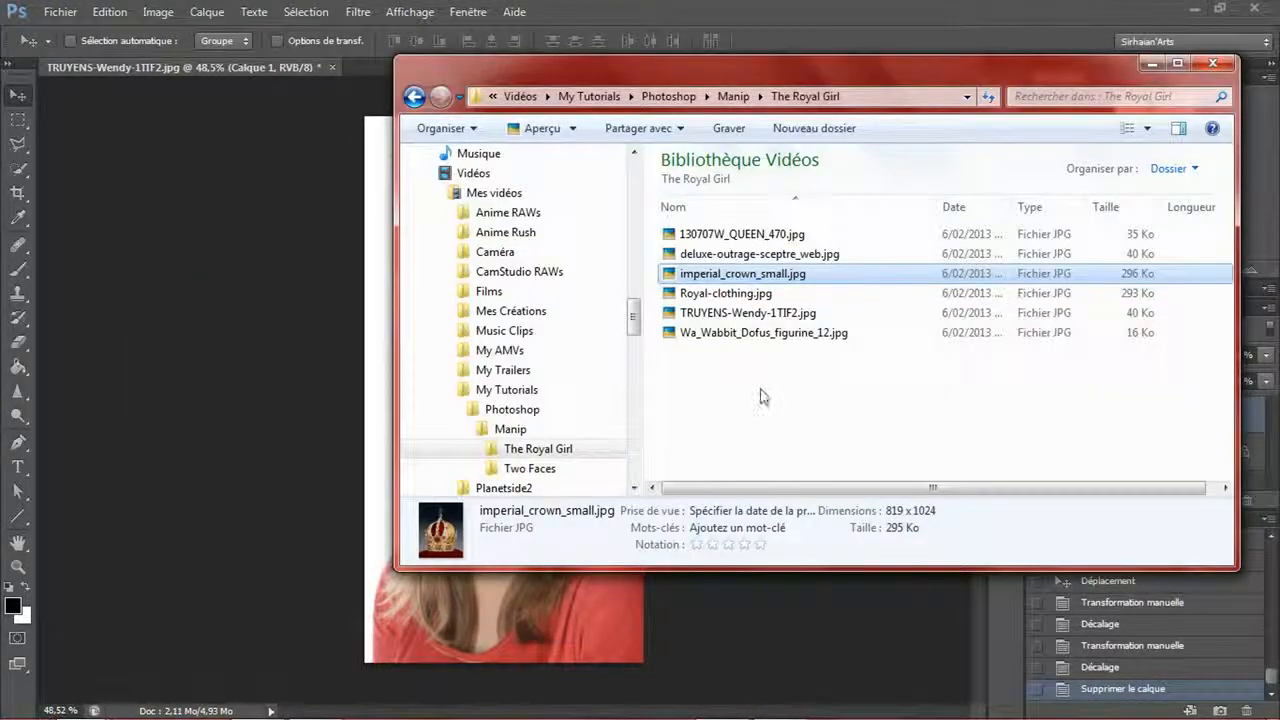
left_click(775, 375)
left_click(762, 259)
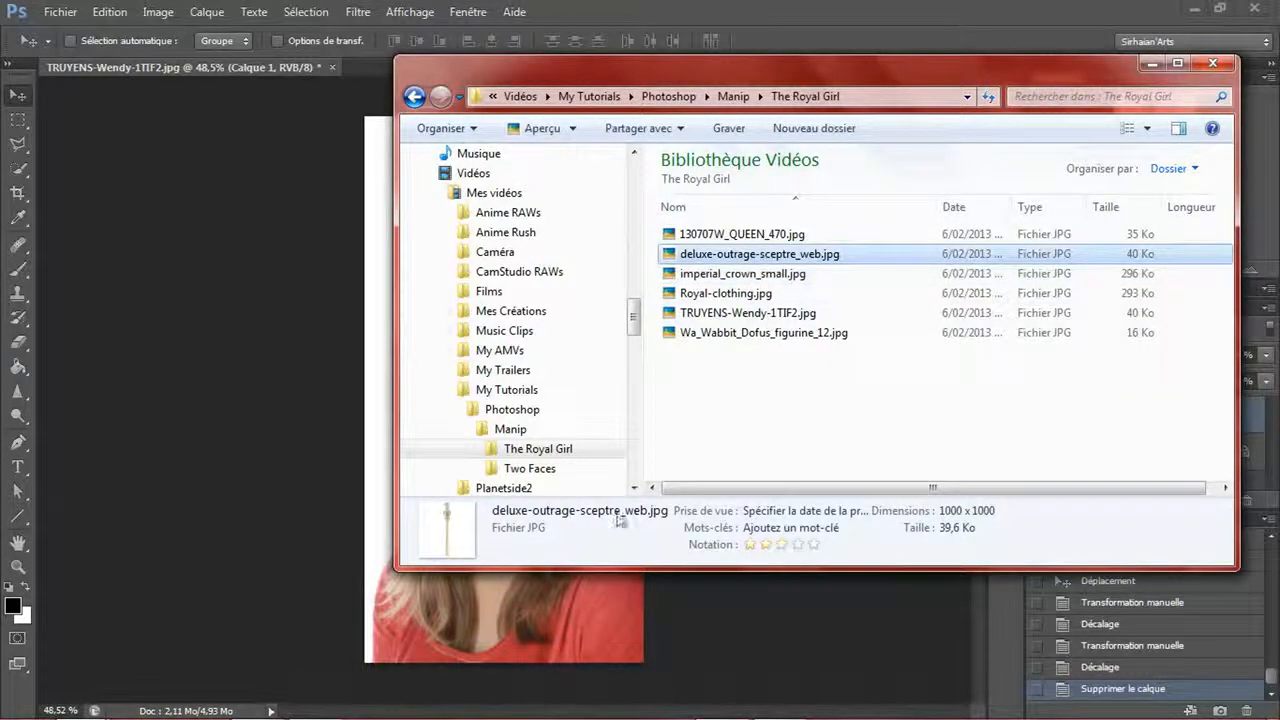
left_click(275, 374)
- Widen the canvas to 800 pixels, anchoring the existing image at the middle right so the space is added on the left
left_click(158, 11)
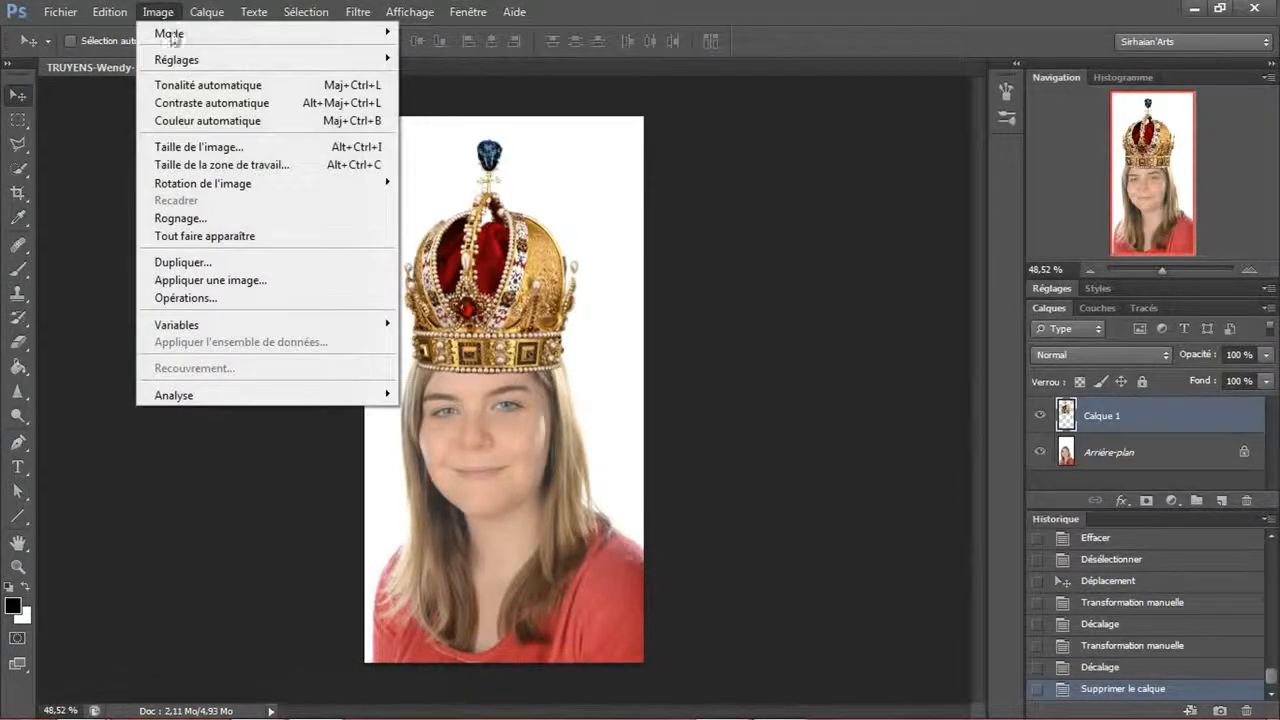
left_click(272, 166)
left_click(816, 234)
left_click(816, 234)
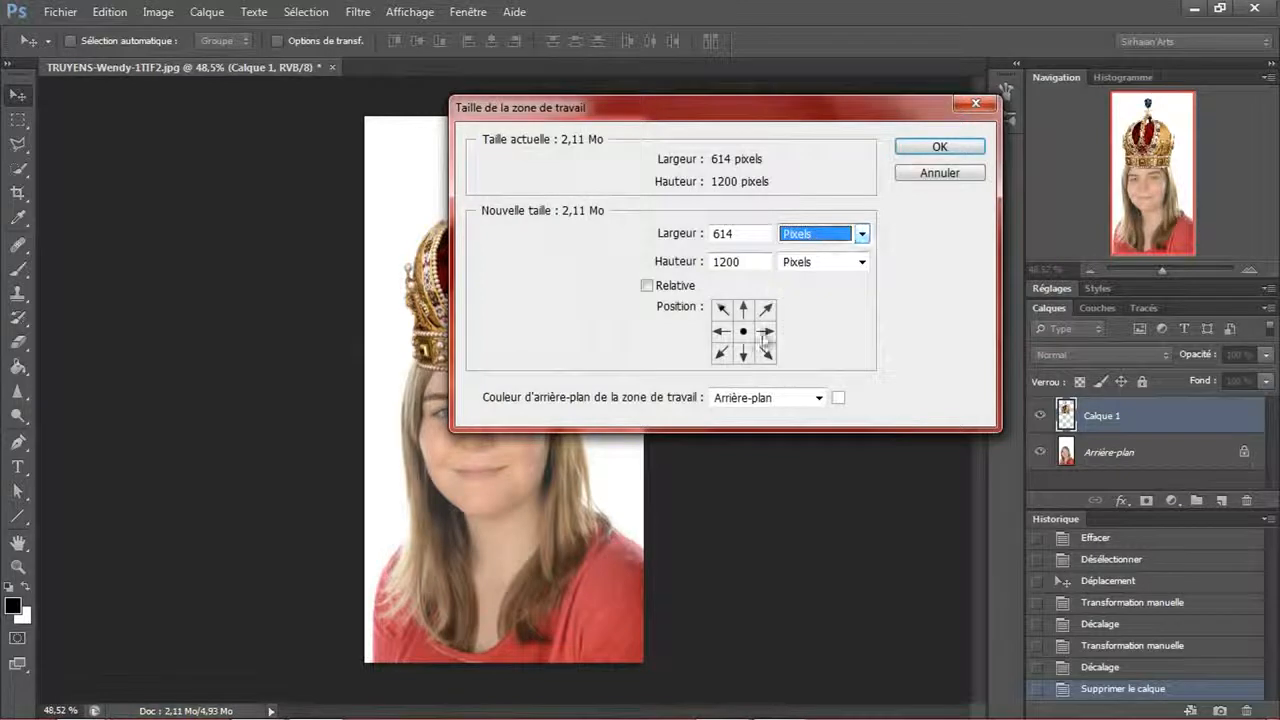
left_click(765, 331)
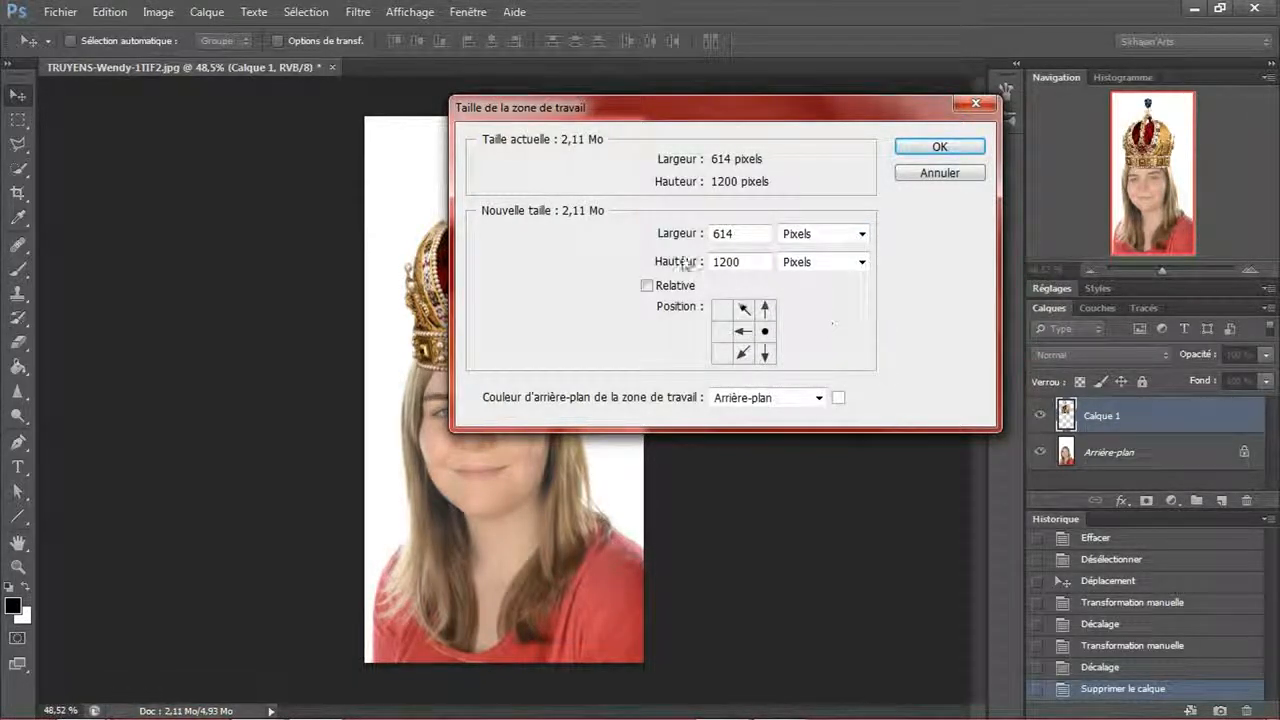
left_click_drag(720, 234, 697, 240)
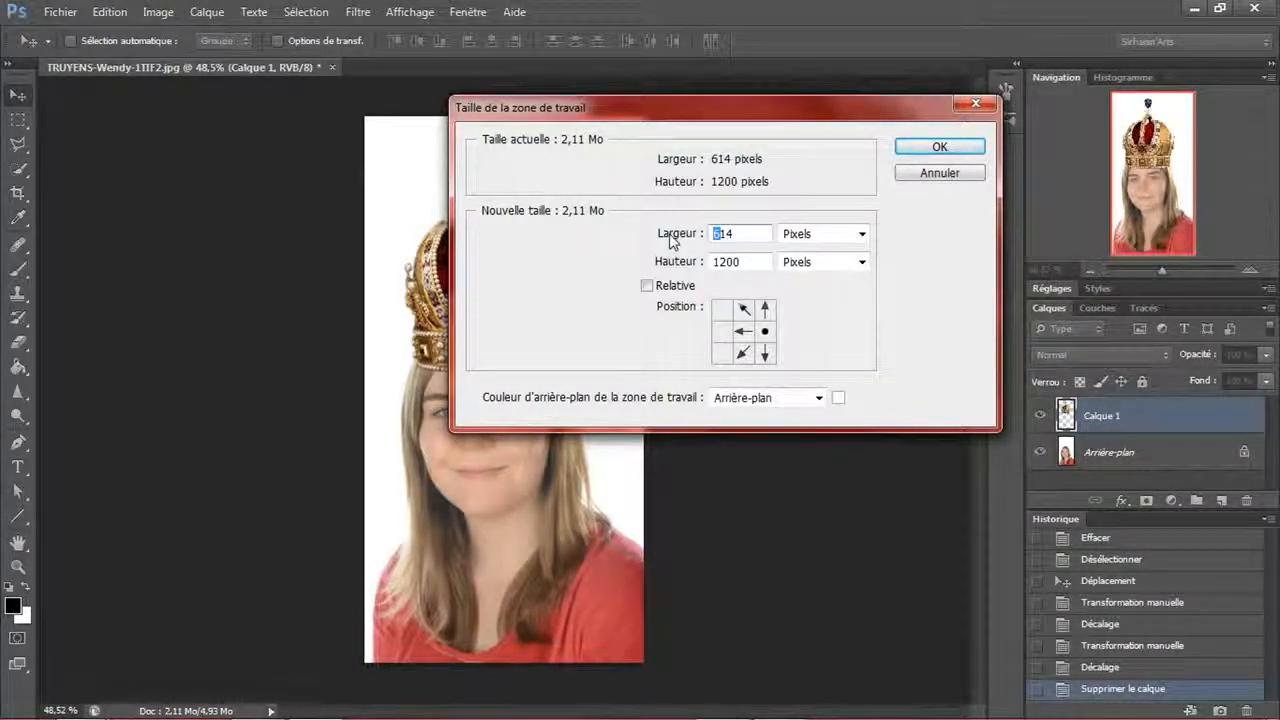
key("End")
key("BackSpace")
key("BackSpace")
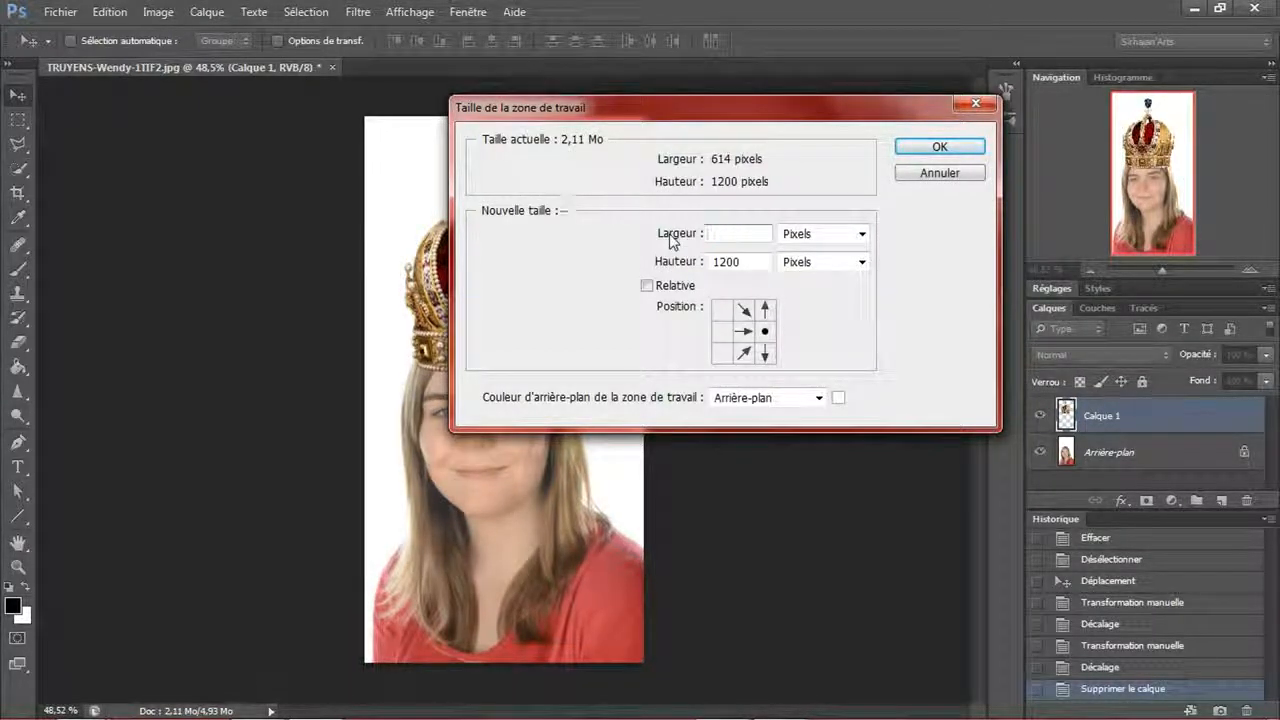
type("800")
key("Return")
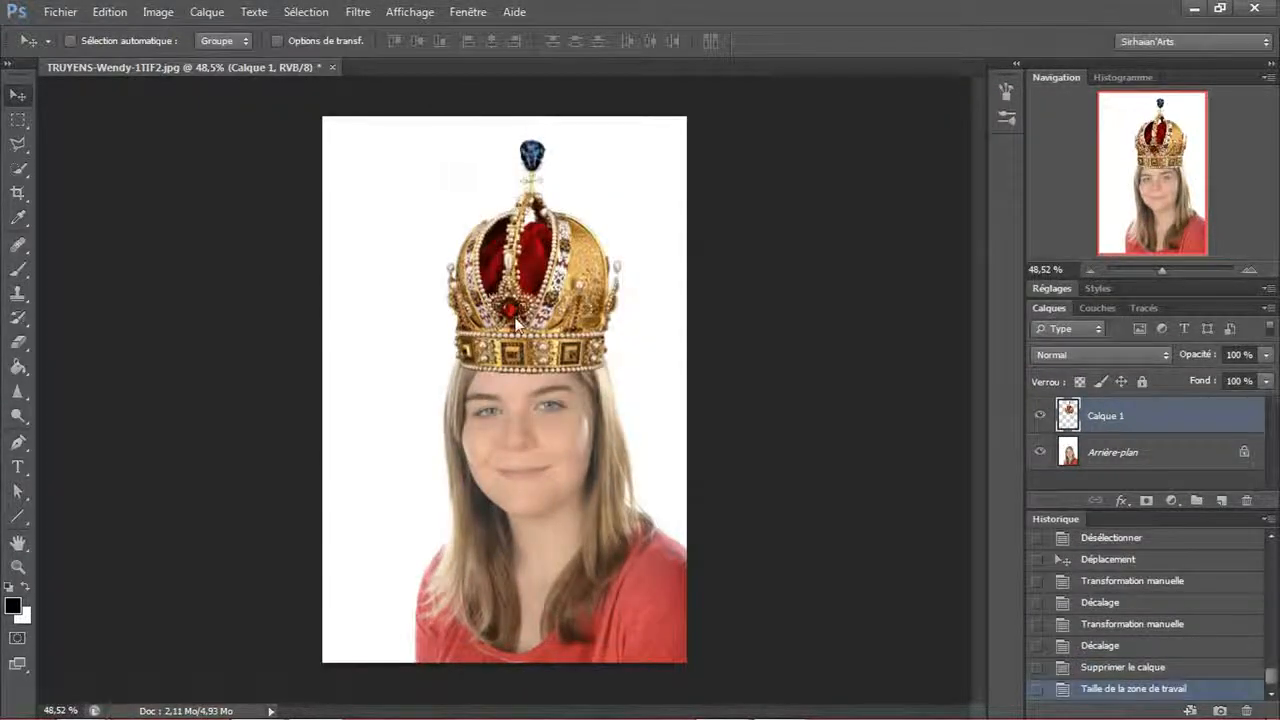
- Import deluxe-outrage-sceptre_web.jpg from the The Royal Girl folder into the portrait, shift it downward and confirm the placement
key("ctrl+o")
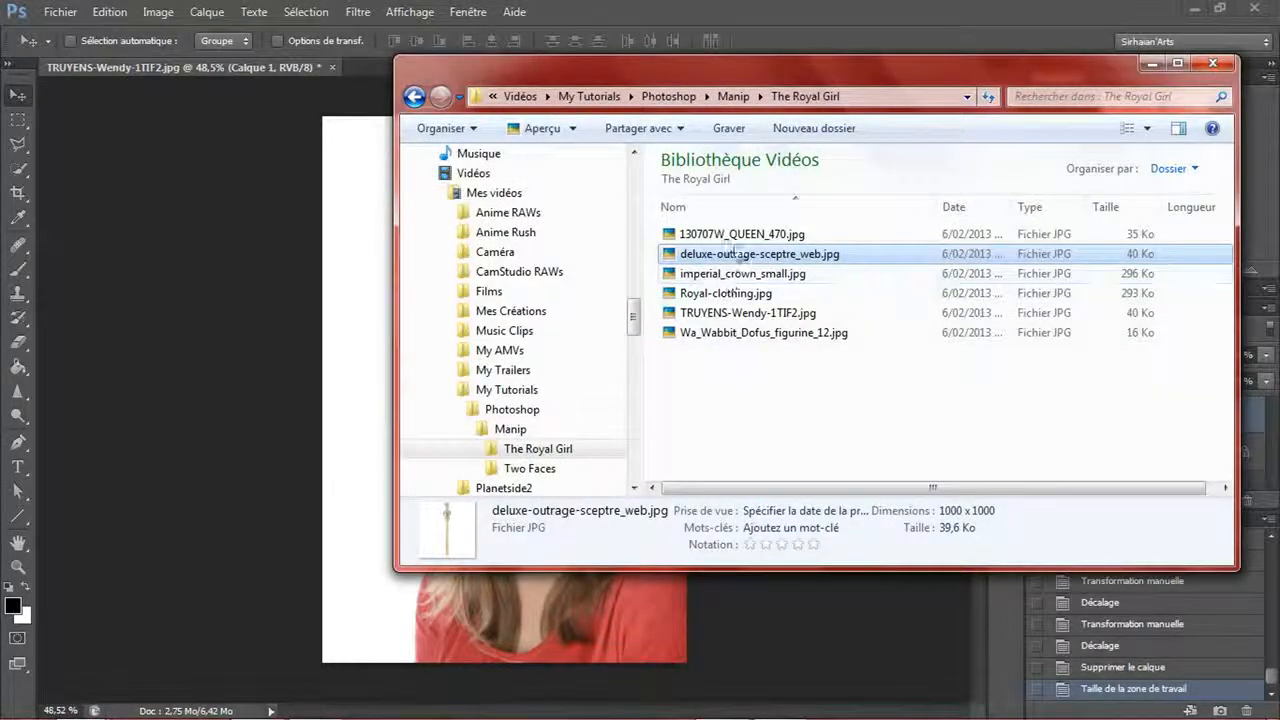
key("Return")
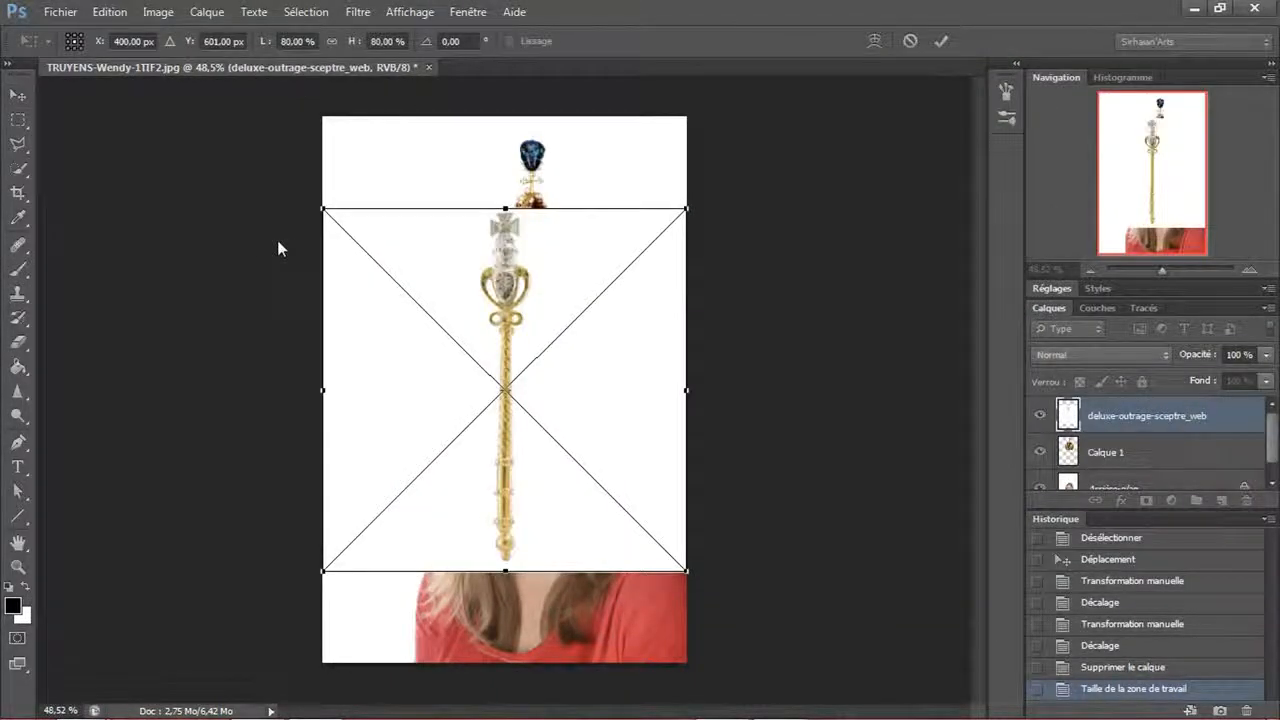
left_click_drag(508, 326, 545, 363)
key("Return")
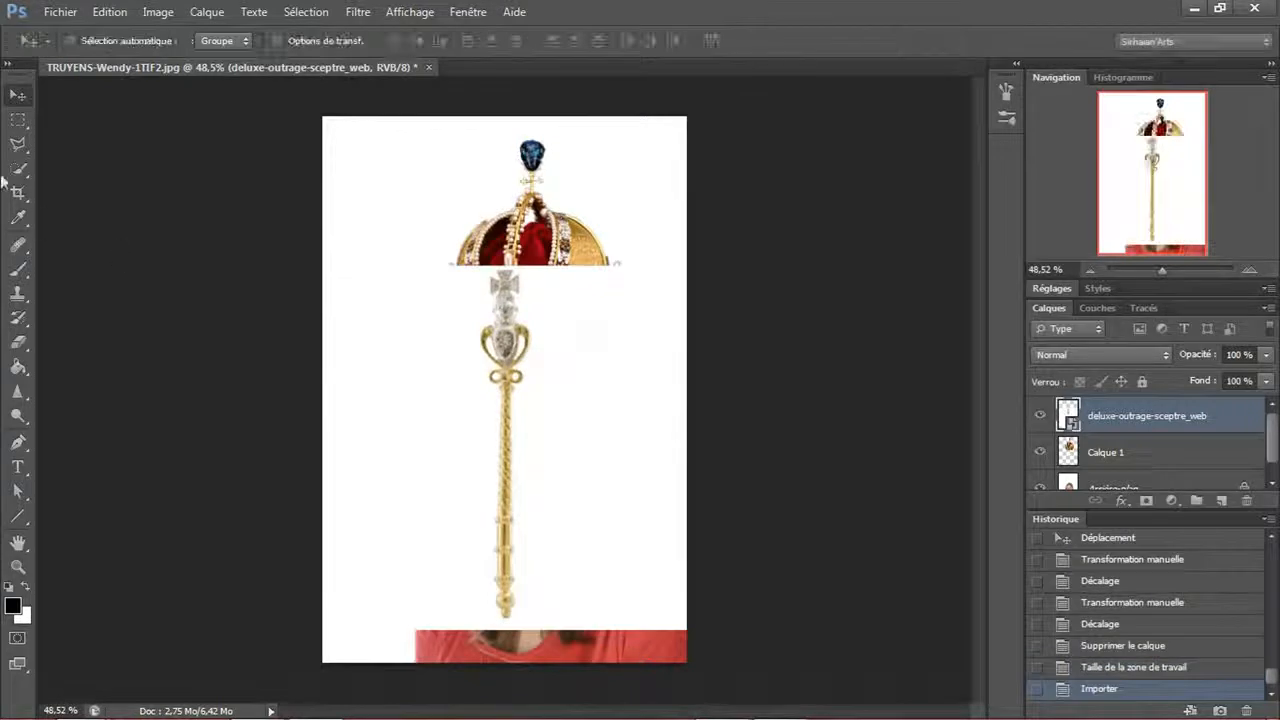
- Try to select the white background around the sceptre with the Quick Selection tool, enlarging its brush to 62 px, and deselect
left_click(20, 168)
left_click(63, 187)
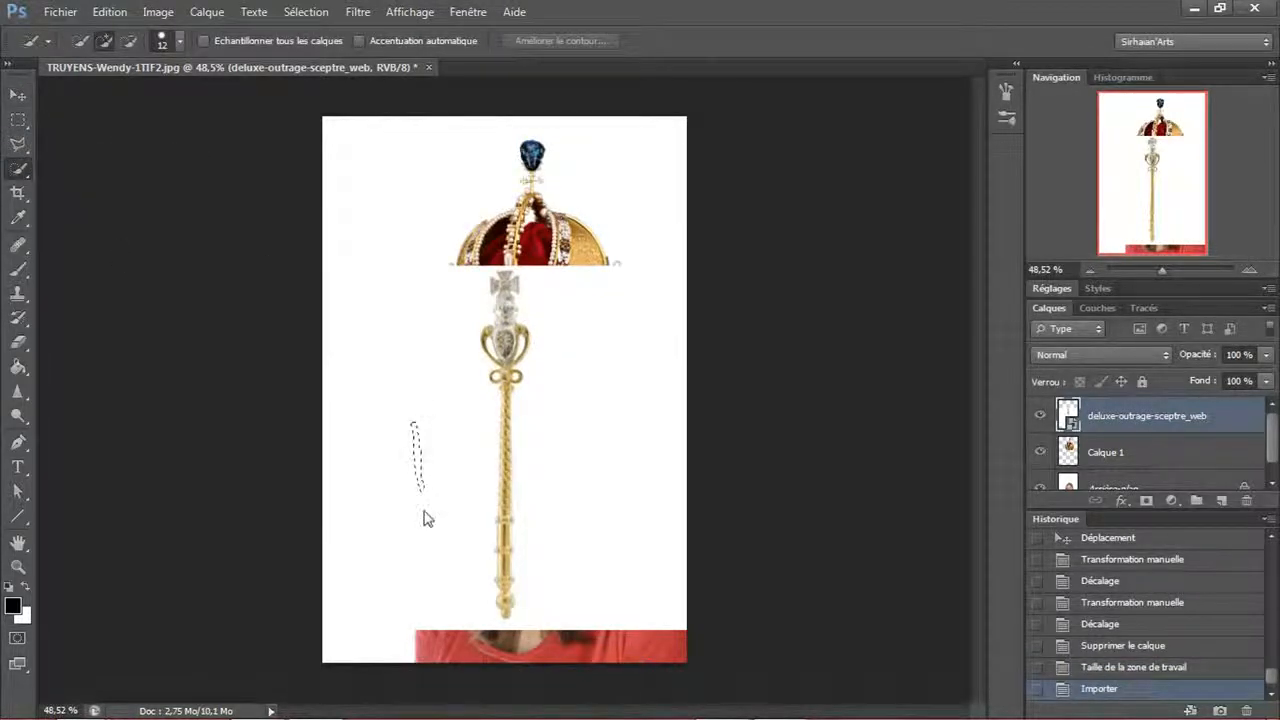
left_click_drag(424, 511, 427, 530)
left_click(180, 42)
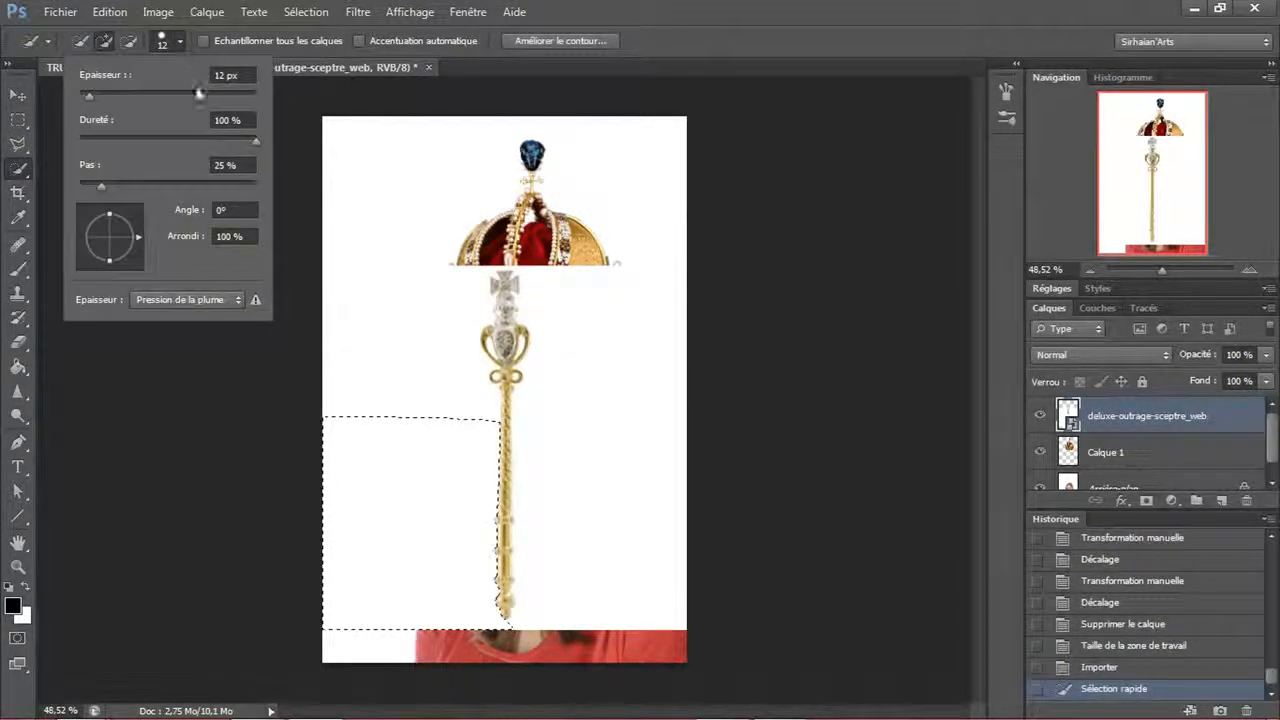
left_click_drag(89, 95, 131, 95)
left_click(703, 8)
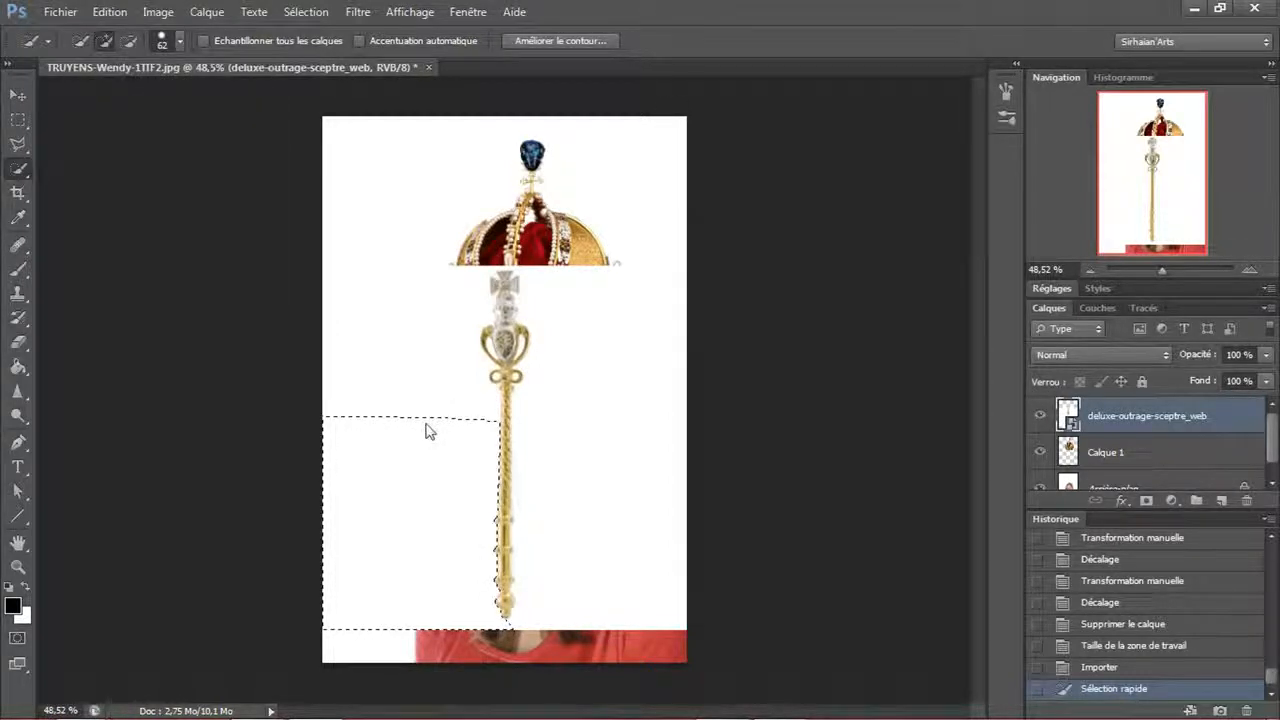
mouse_move(426, 428)
left_mouse_down()
mouse_move(377, 269)
mouse_move(417, 280)
mouse_move(393, 277)
left_mouse_up()
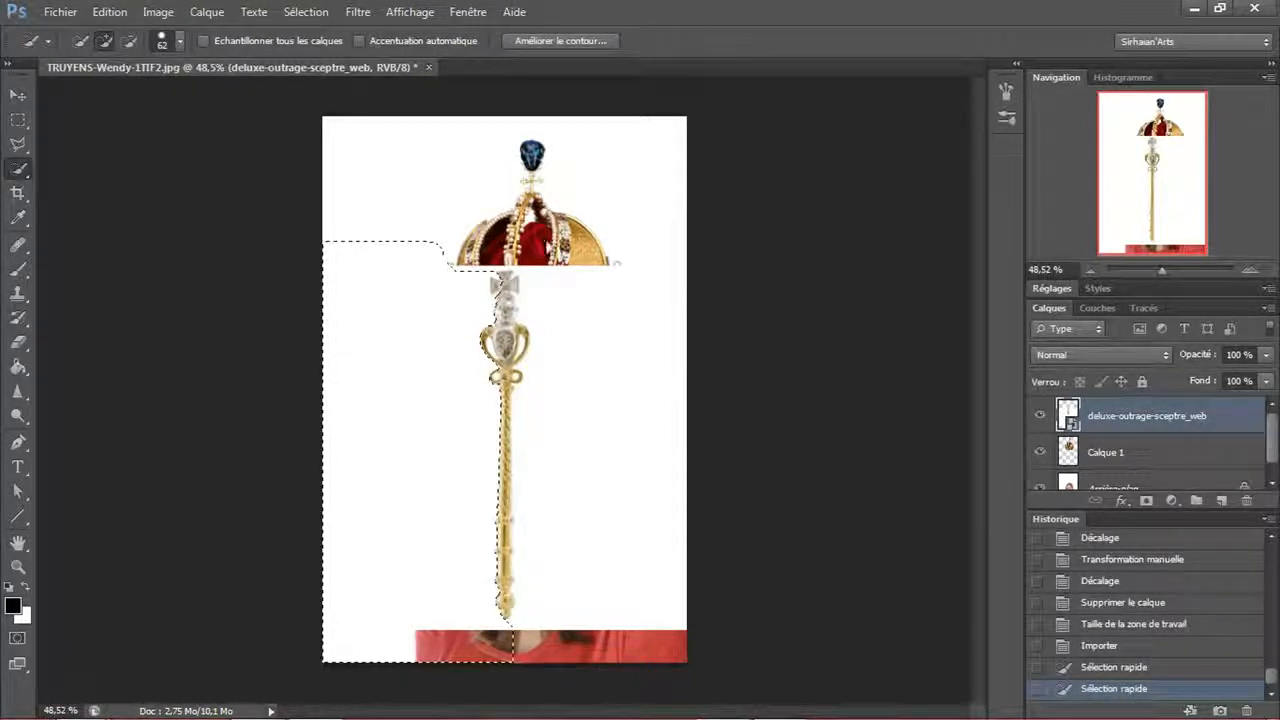
mouse_move(547, 249)
left_mouse_down()
mouse_move(629, 374)
mouse_move(623, 569)
mouse_move(589, 609)
left_mouse_up()
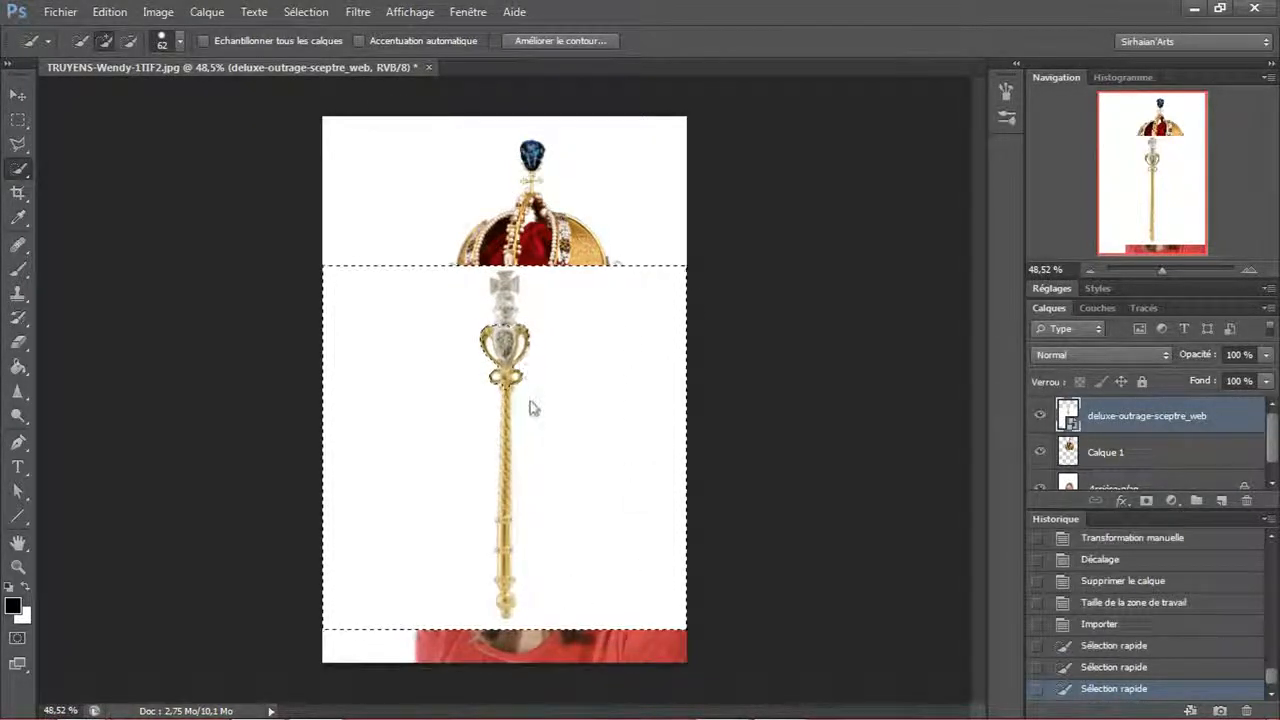
left_click(18, 94)
key("ctrl+d")
- Start a Polygonal Lasso outline at the sceptre's base and trace up the left edge of its ringed lower handle
scroll(514, 486, "up", 4)
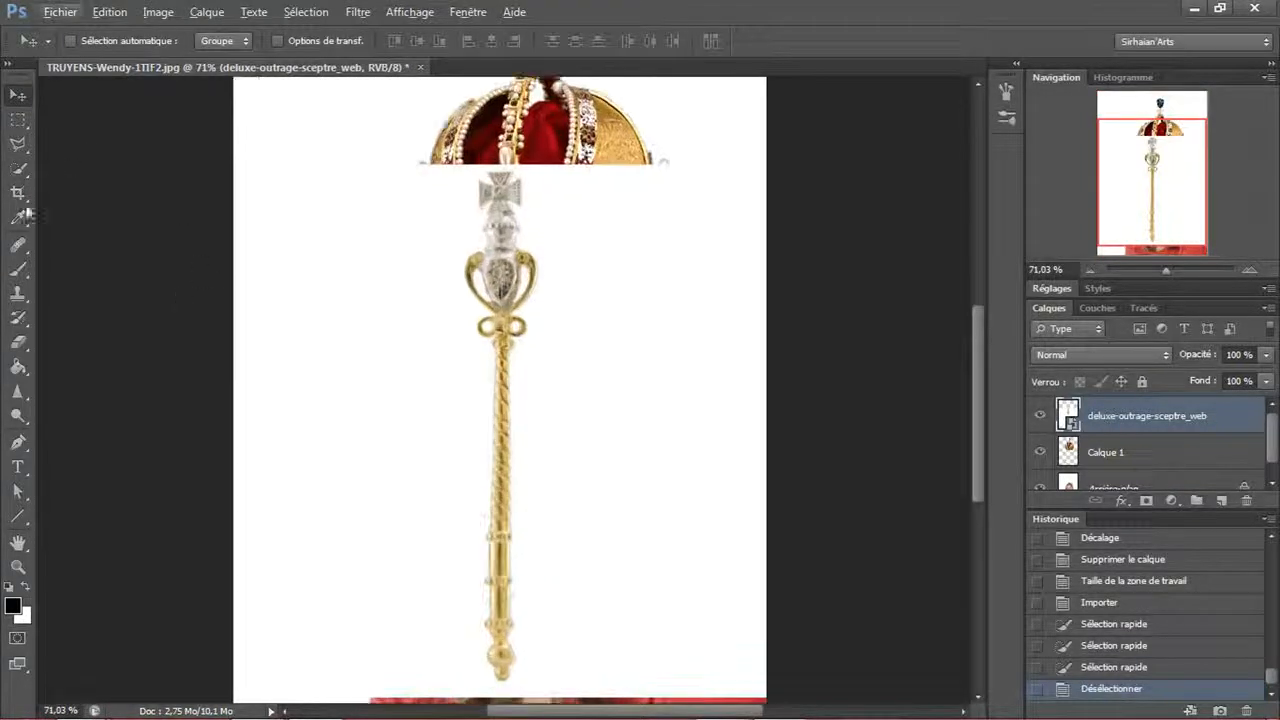
left_click(18, 143)
scroll(520, 554, "down", 3)
scroll(487, 571, "up", 3)
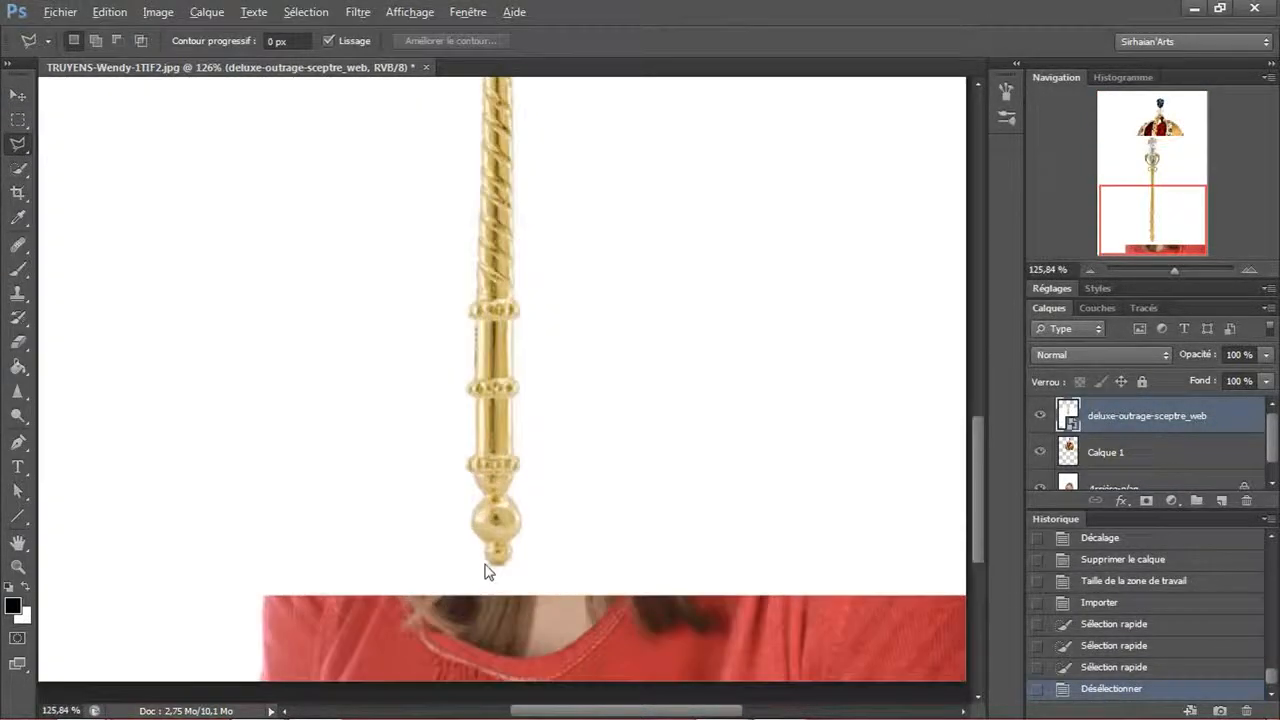
scroll(487, 571, "up", 4)
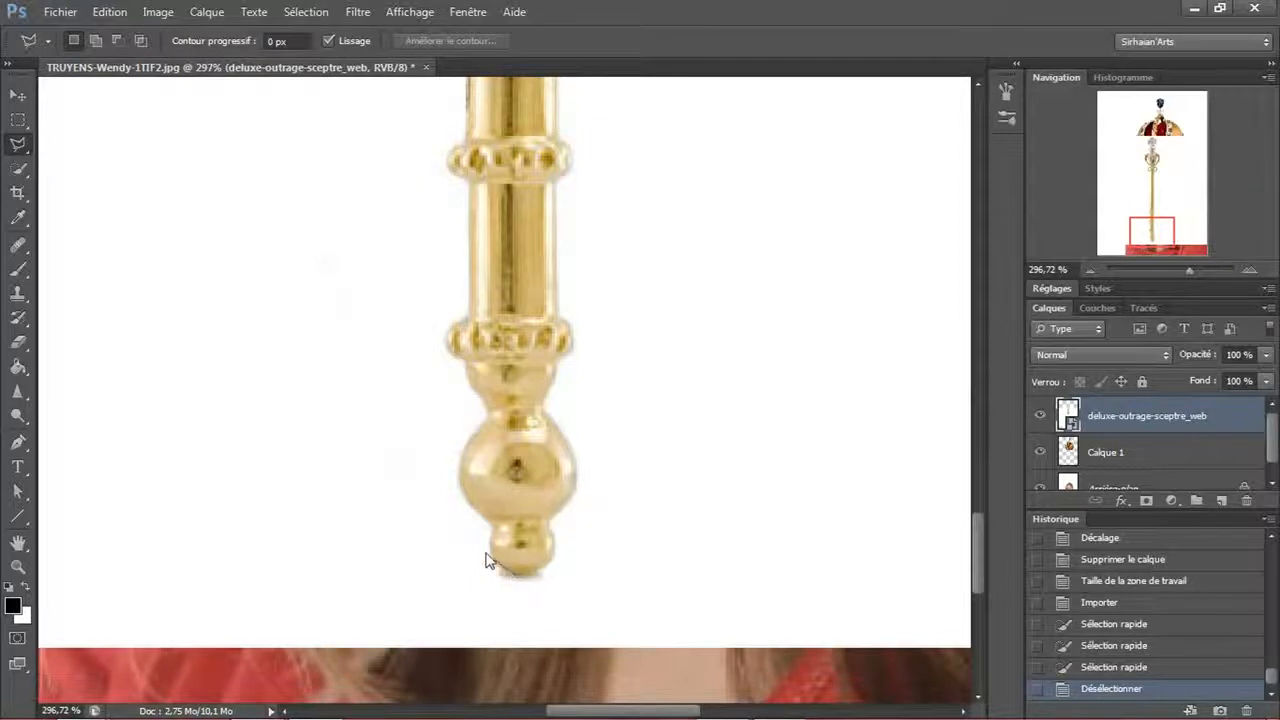
left_click_drag(462, 498, 468, 449)
mouse_move(450, 338)
left_mouse_down()
mouse_move(468, 318)
mouse_move(471, 53)
mouse_move(465, 231)
left_mouse_up()
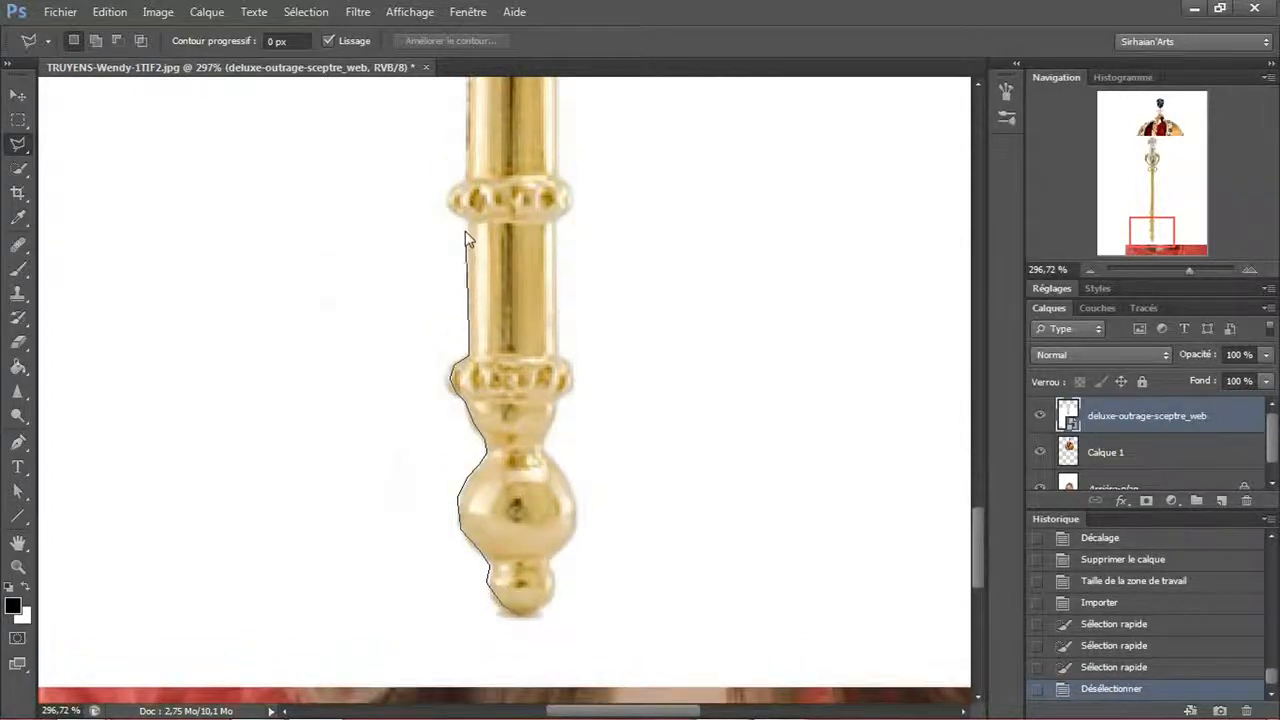
left_click(467, 180)
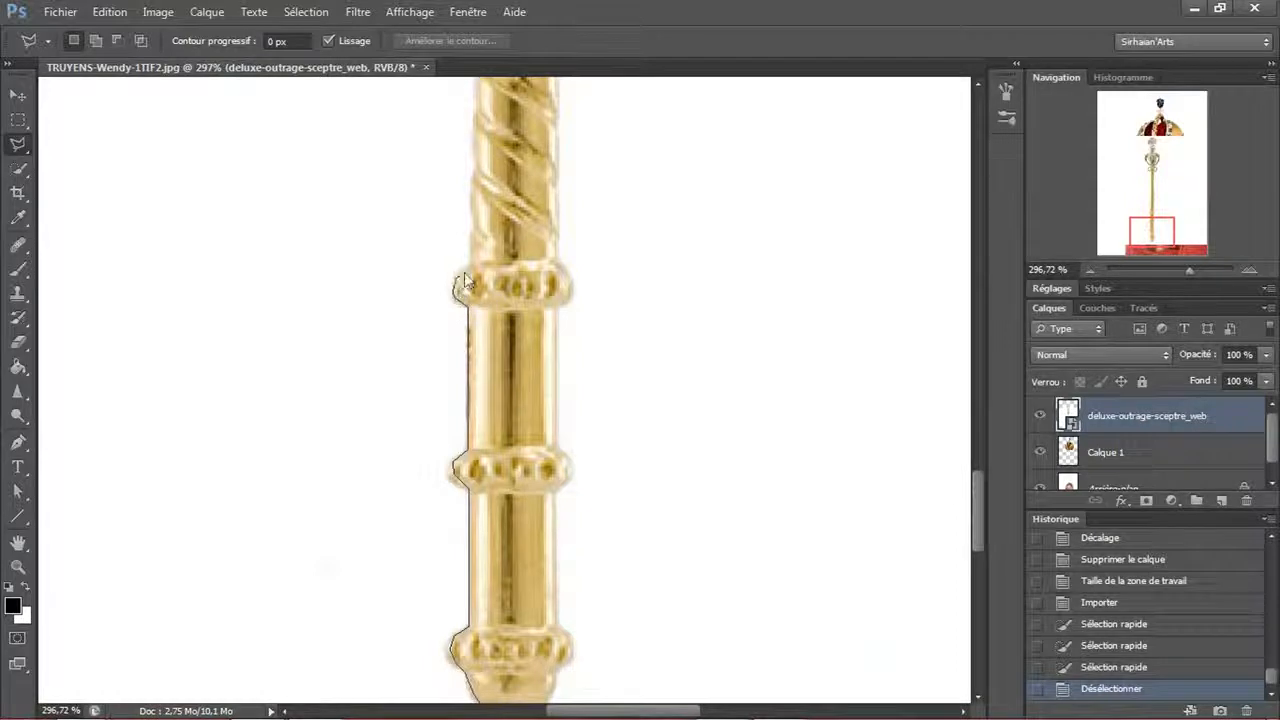
- Continue the lasso outline along the left edge of the sceptre's twisted shaft up to the small loops
scroll(470, 300, "up", 3)
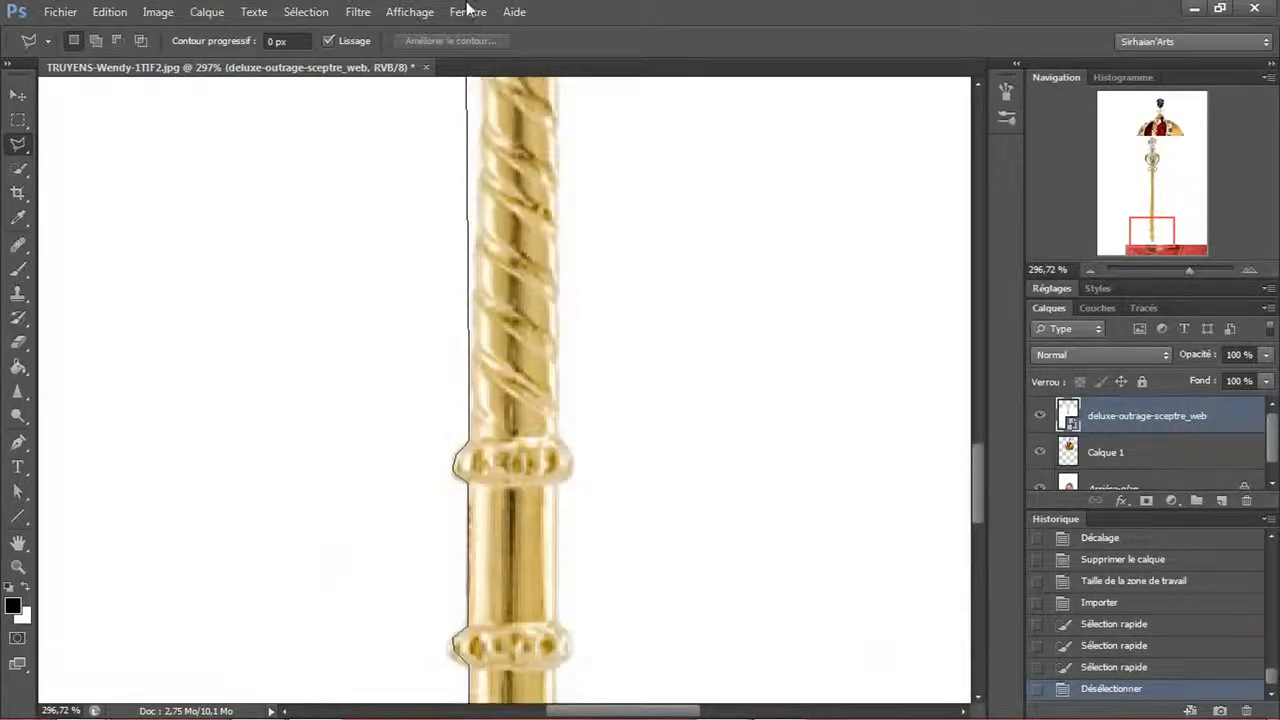
left_click(473, 437)
left_click(480, 427)
left_click(475, 412)
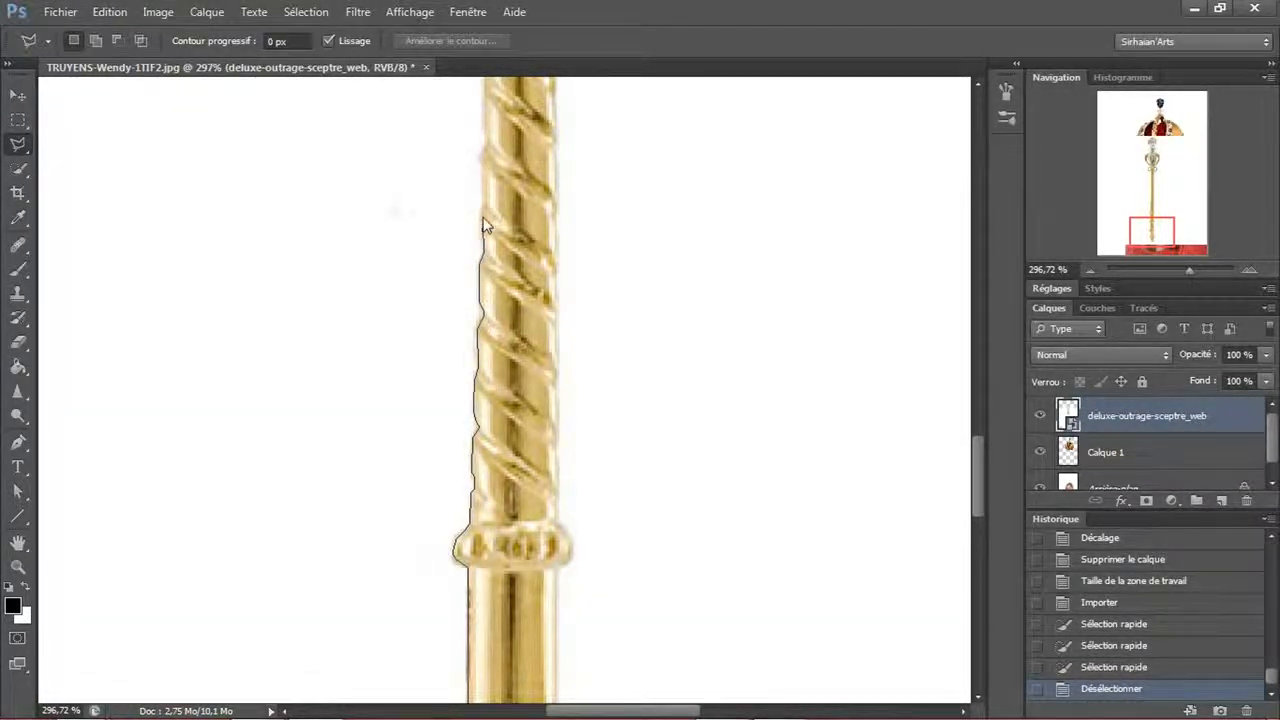
left_click(490, 132)
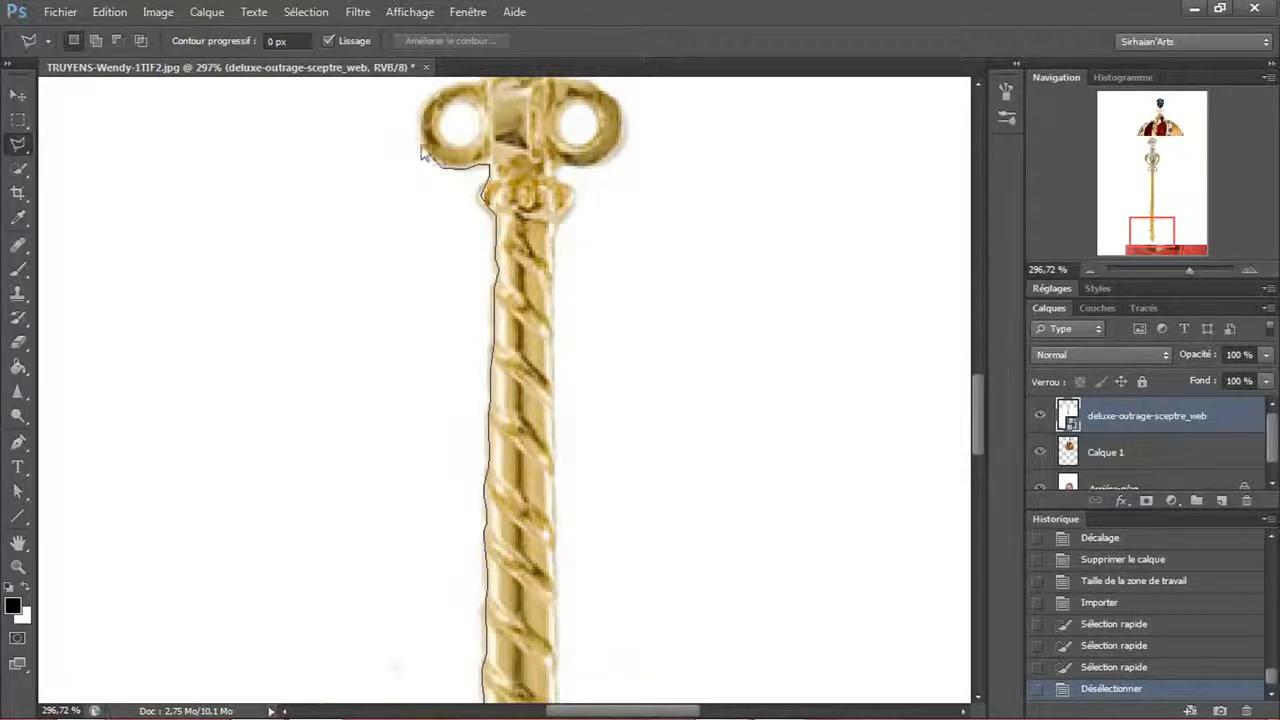
- Trace the outline around the left loop, the left heart-shaped arm and the silver neck up to the cross
left_click(421, 114)
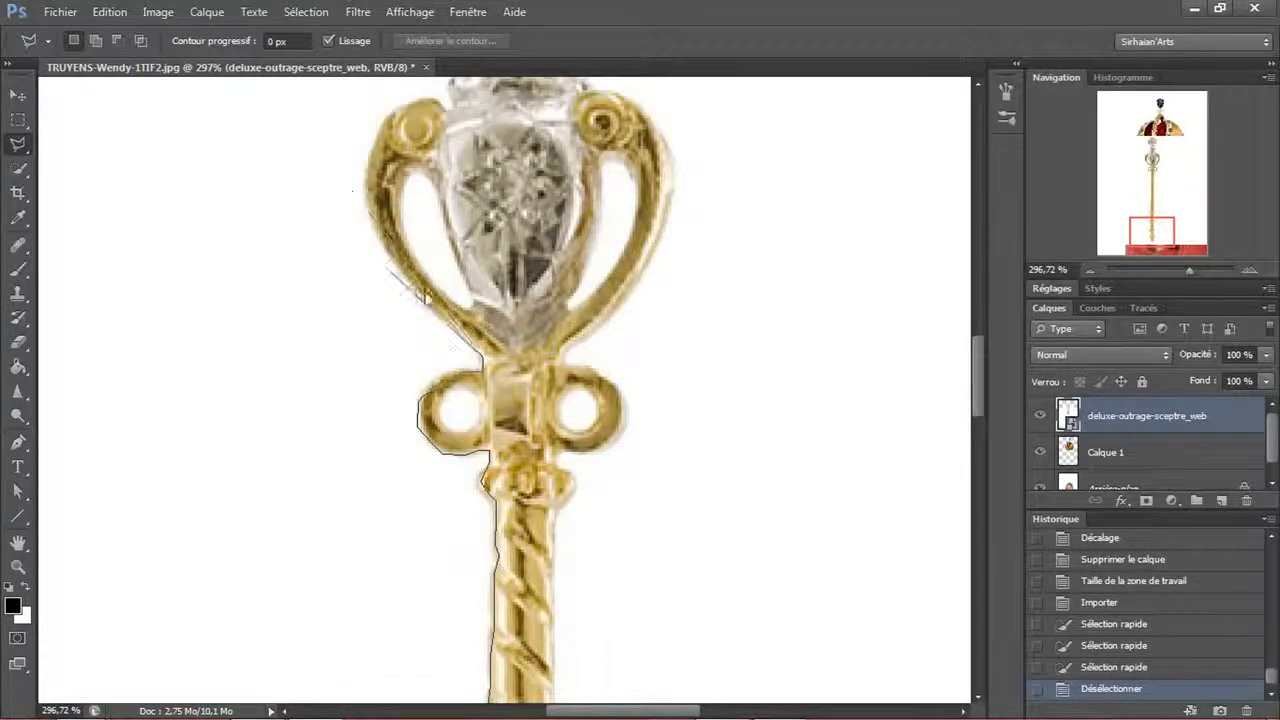
left_click(365, 199)
left_click(374, 152)
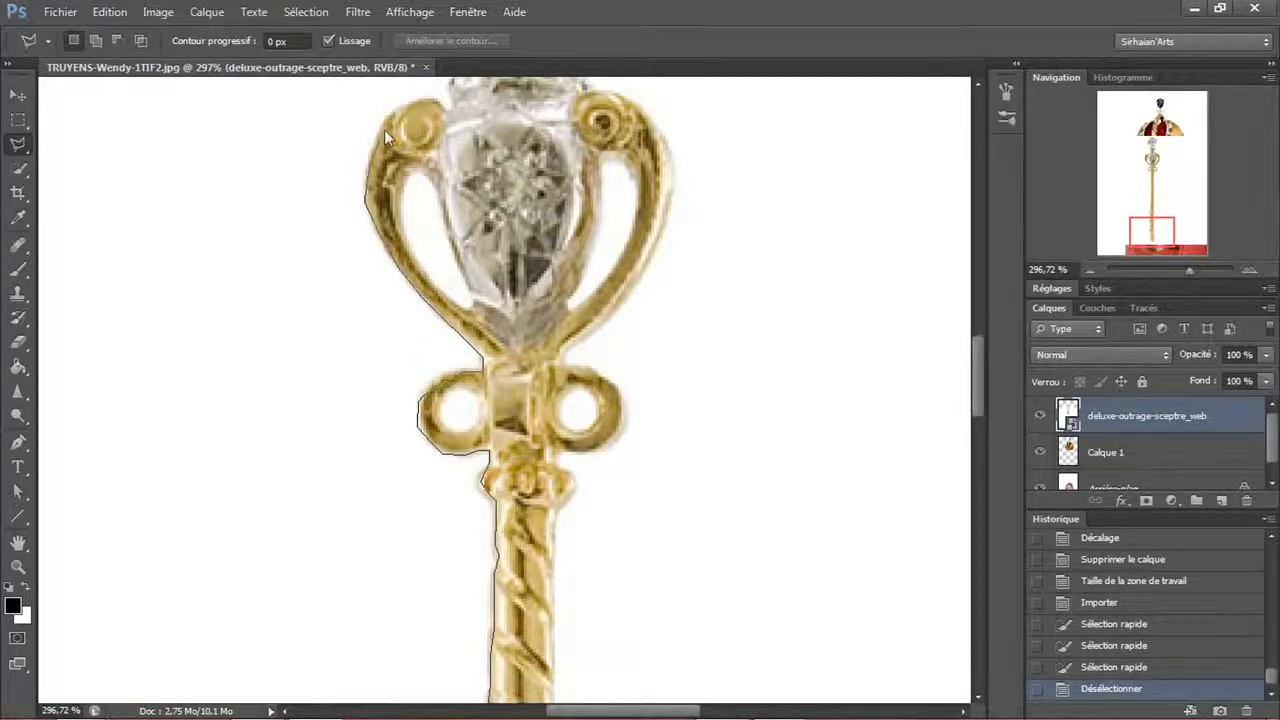
left_click(393, 118)
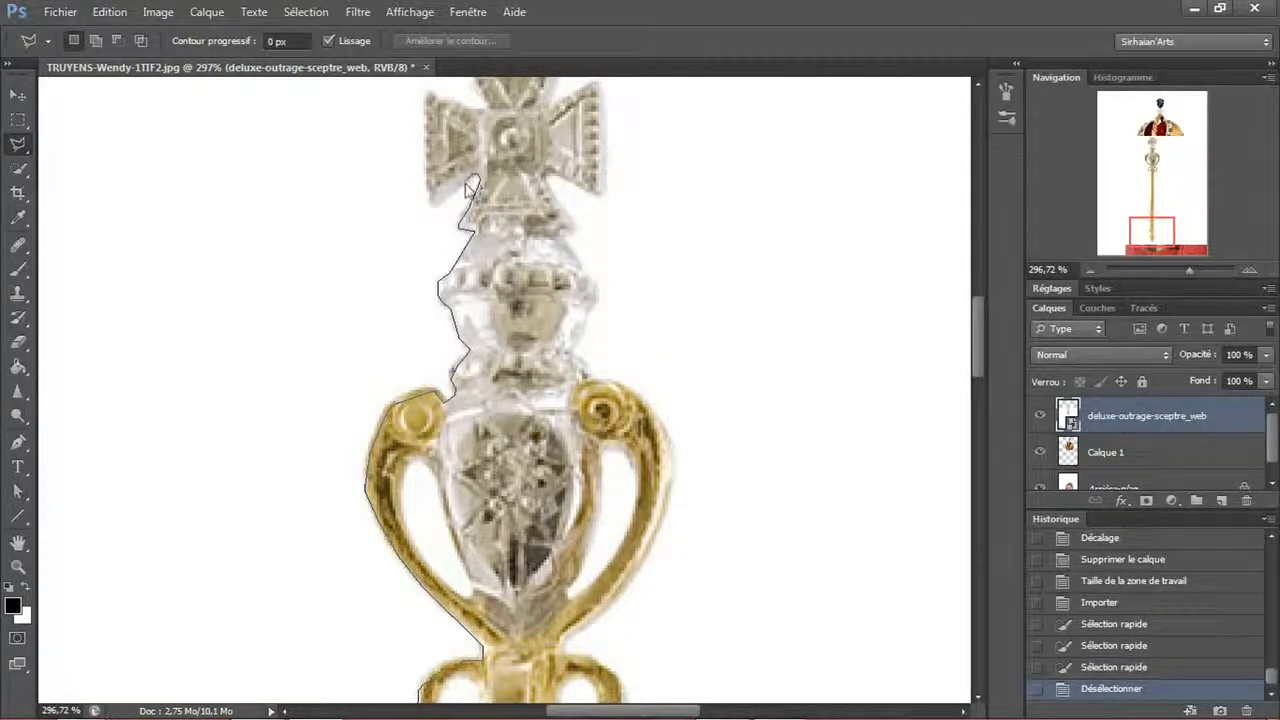
- Outline all arms of the cross at the sceptre's tip and bring the lasso down the right side of the silver neck
left_click(479, 176)
scroll(428, 195, "up", 3)
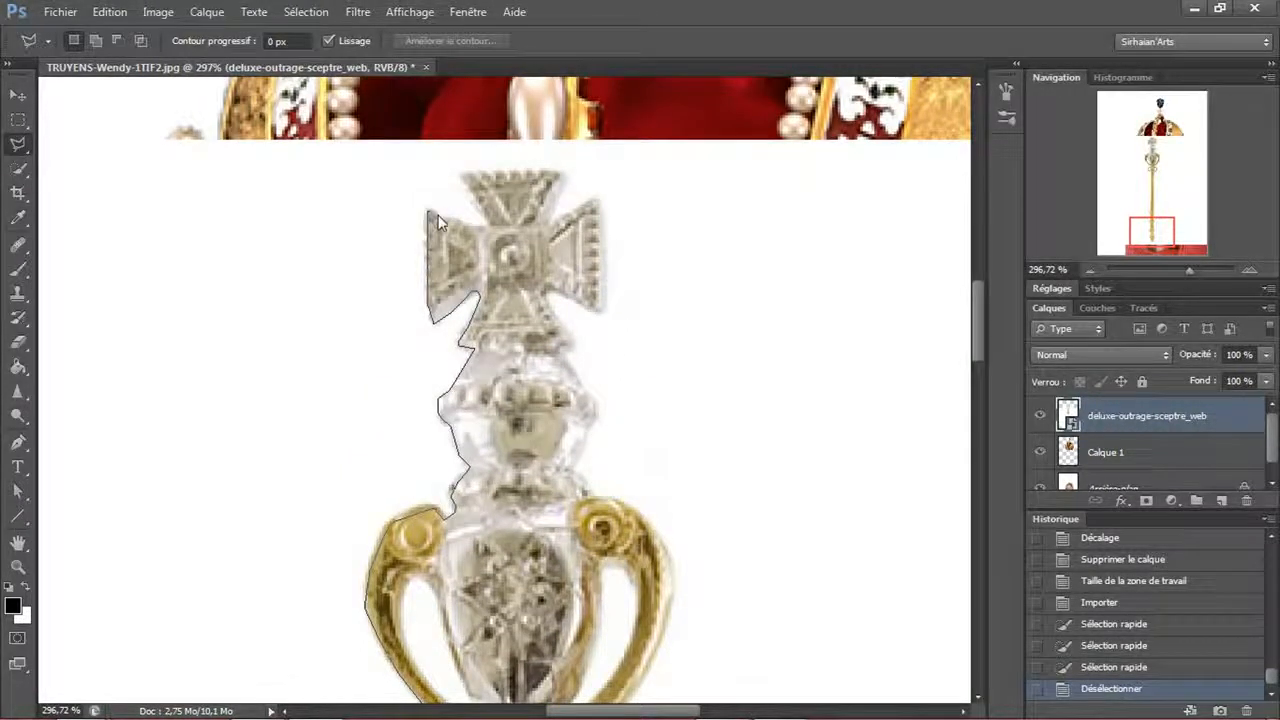
left_click(487, 228)
left_click(564, 172)
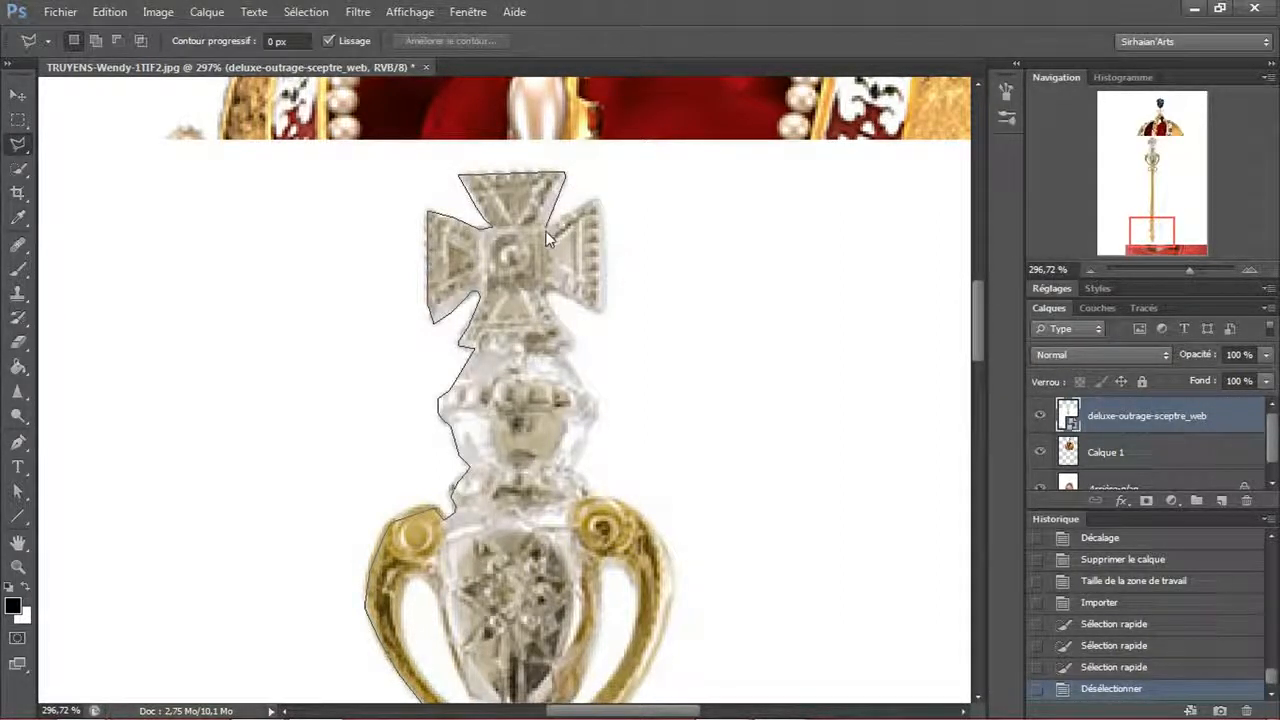
left_click(547, 231)
left_click(601, 201)
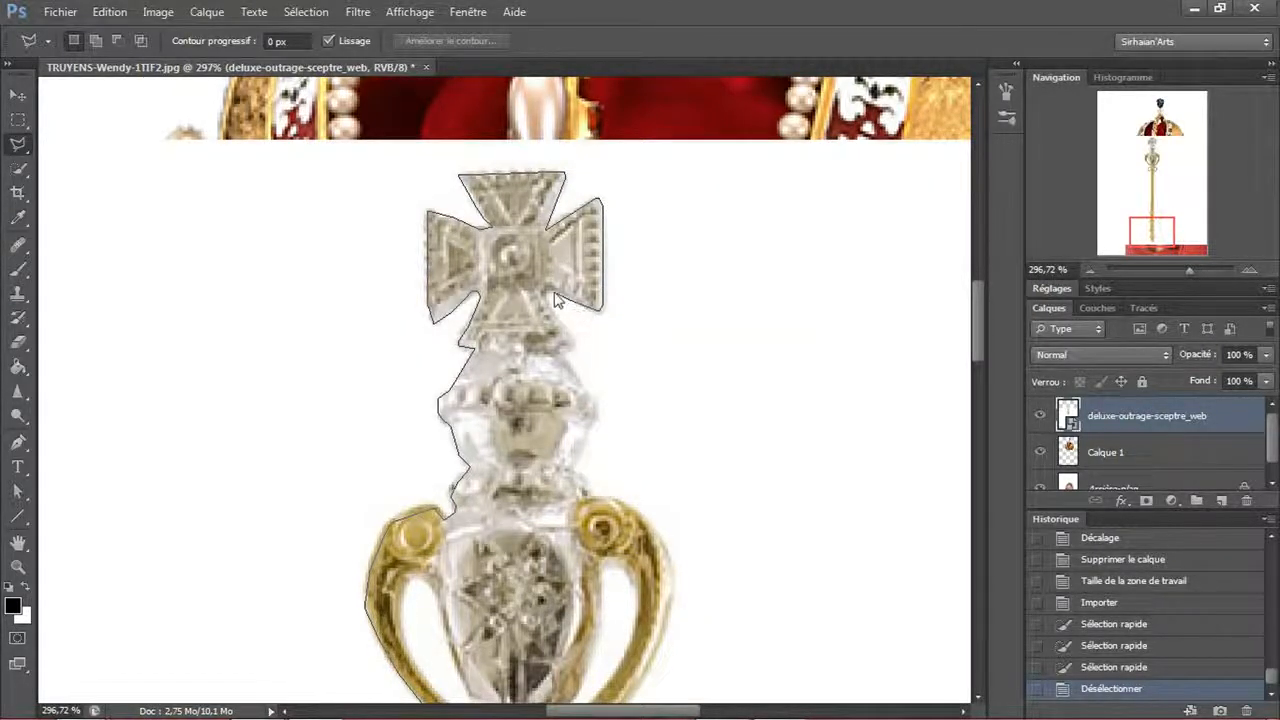
left_click(574, 345)
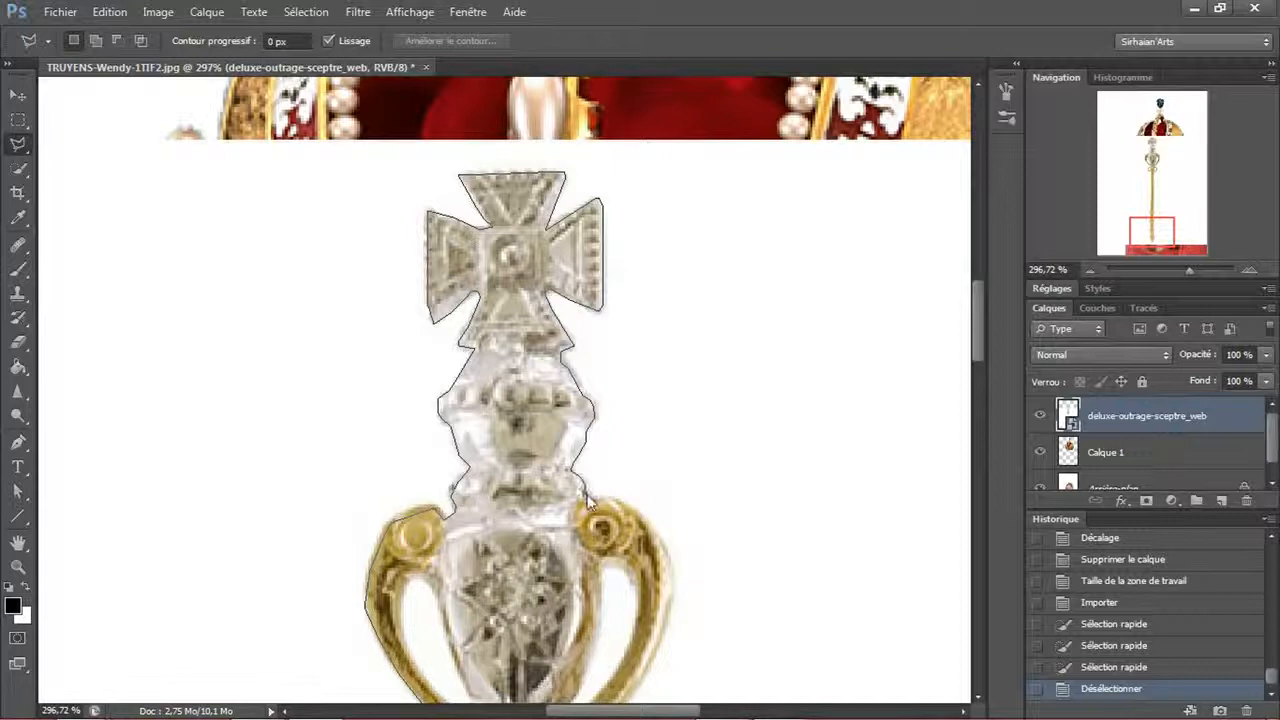
- Trace the right heart-shaped arm, the right loop and the collar below them with the lasso
mouse_move(624, 712)
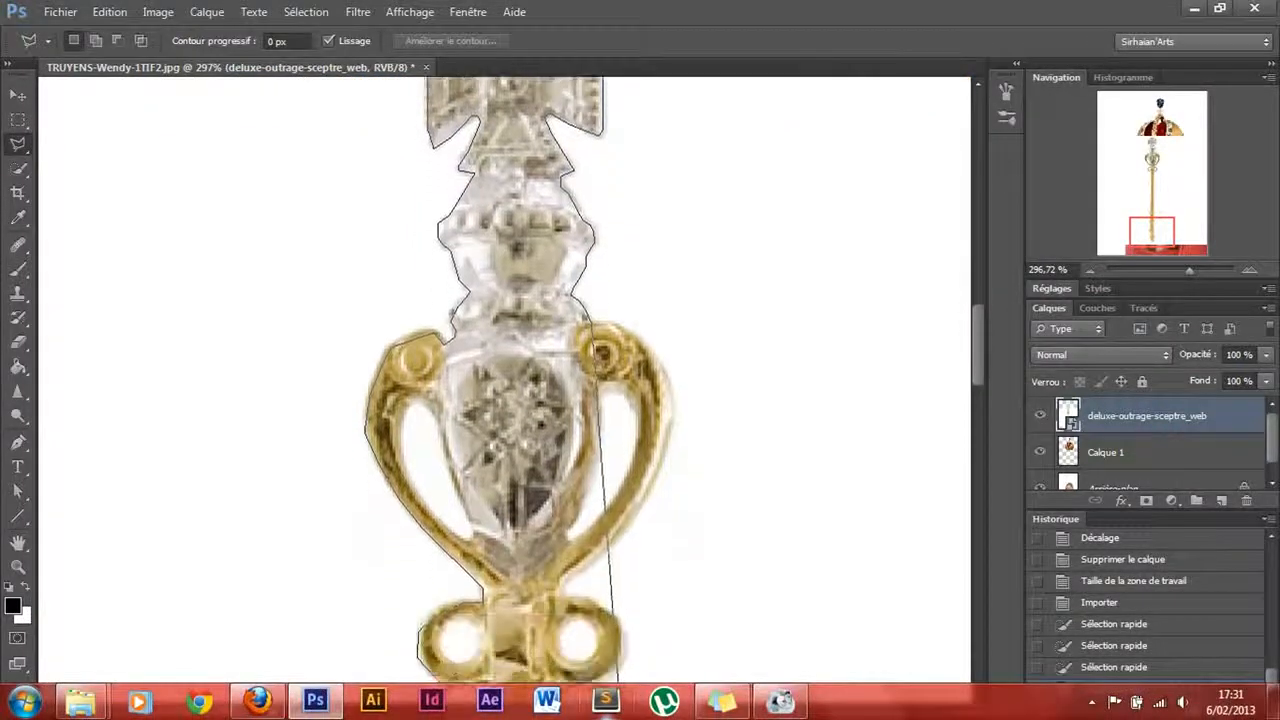
left_click(623, 316)
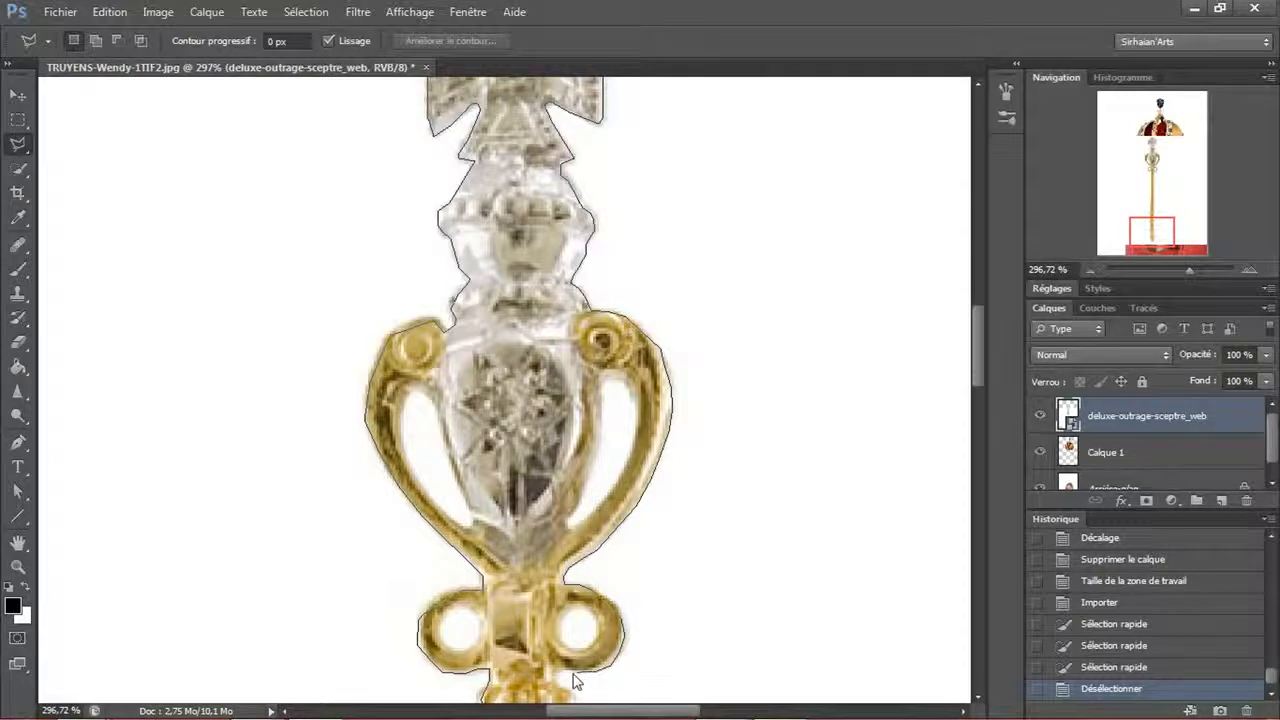
mouse_move(553, 717)
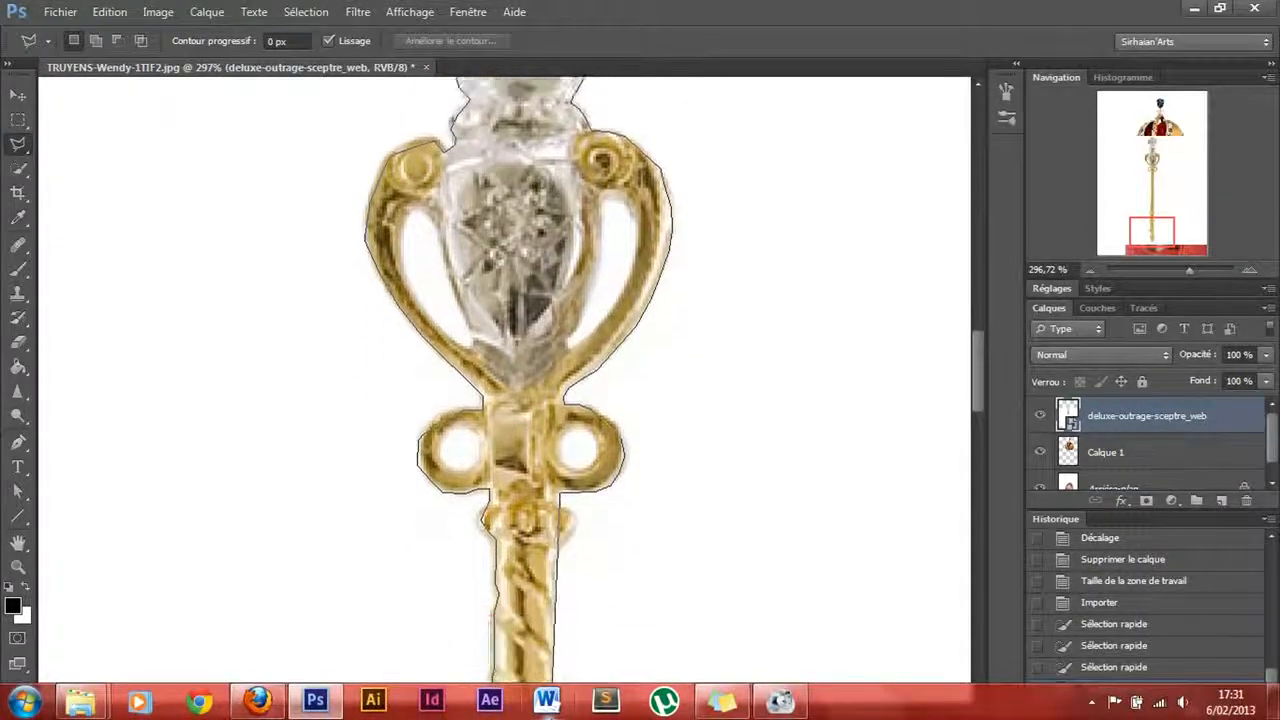
left_click(570, 487)
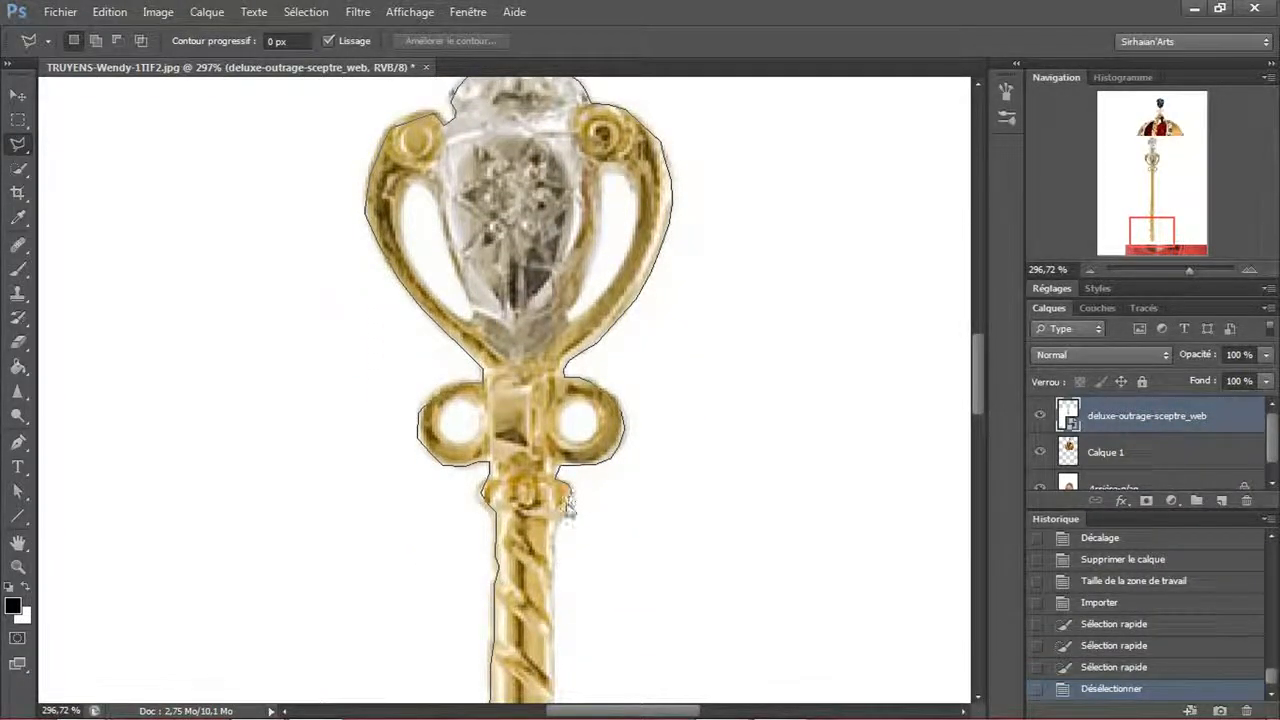
left_click(559, 514)
- Continue the lasso outline down the right edge of the sceptre's twisted shaft to the first ring
mouse_move(548, 716)
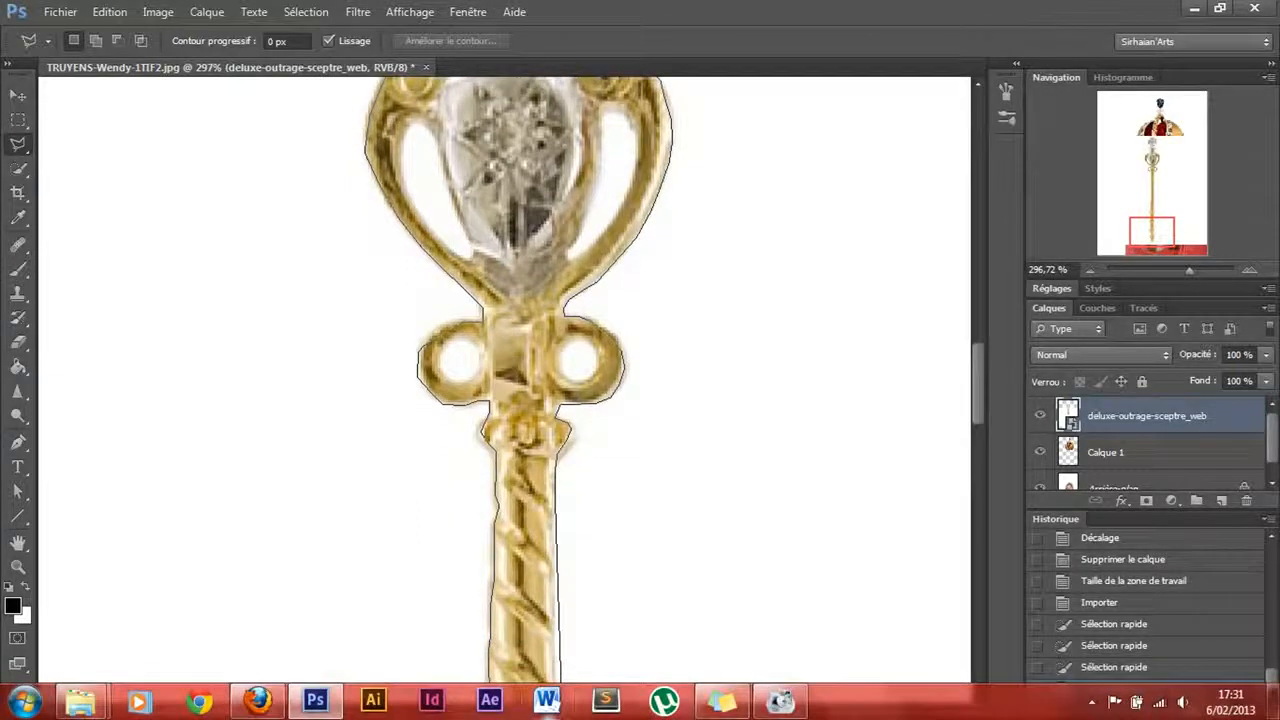
left_click(554, 342)
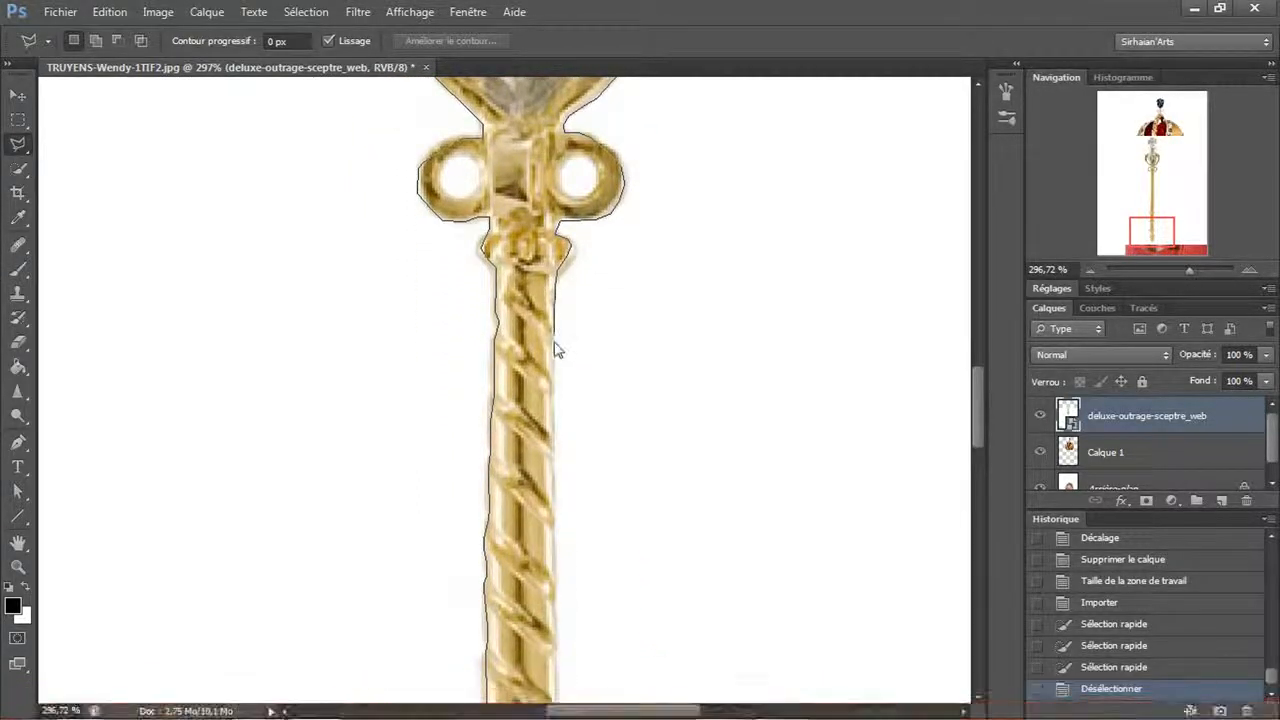
left_click(549, 384)
left_click(550, 540)
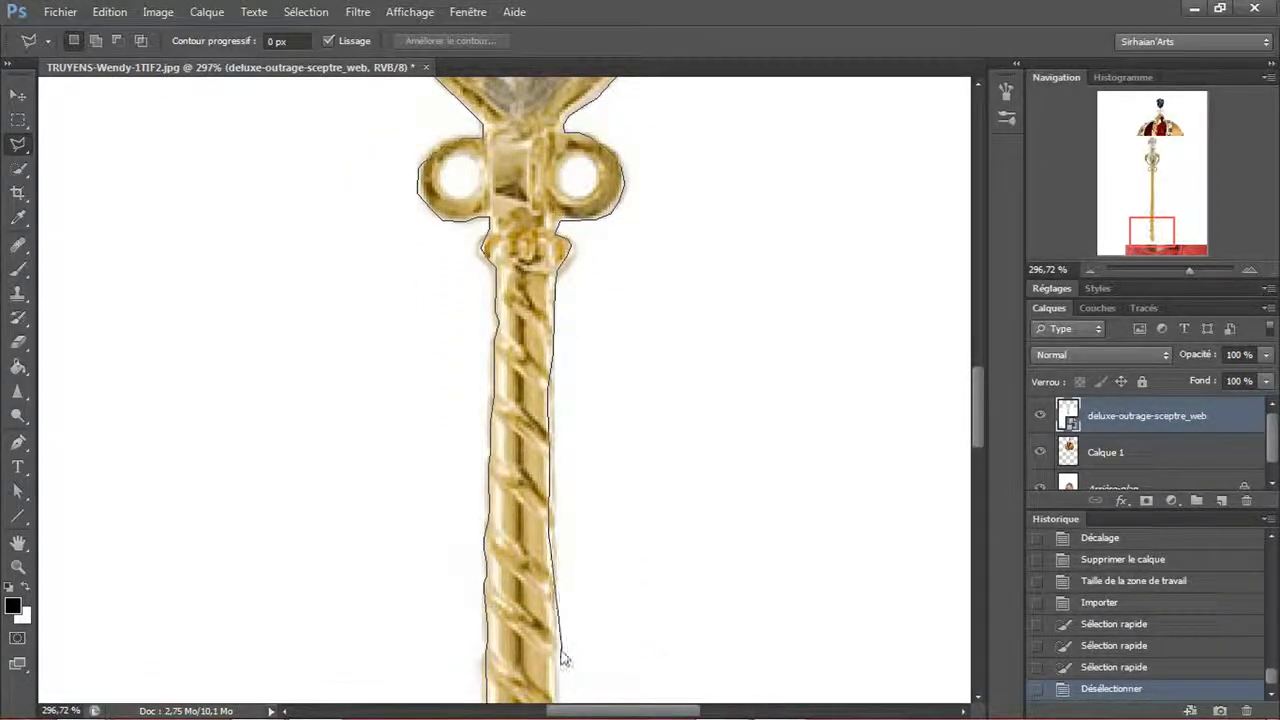
mouse_move(560, 716)
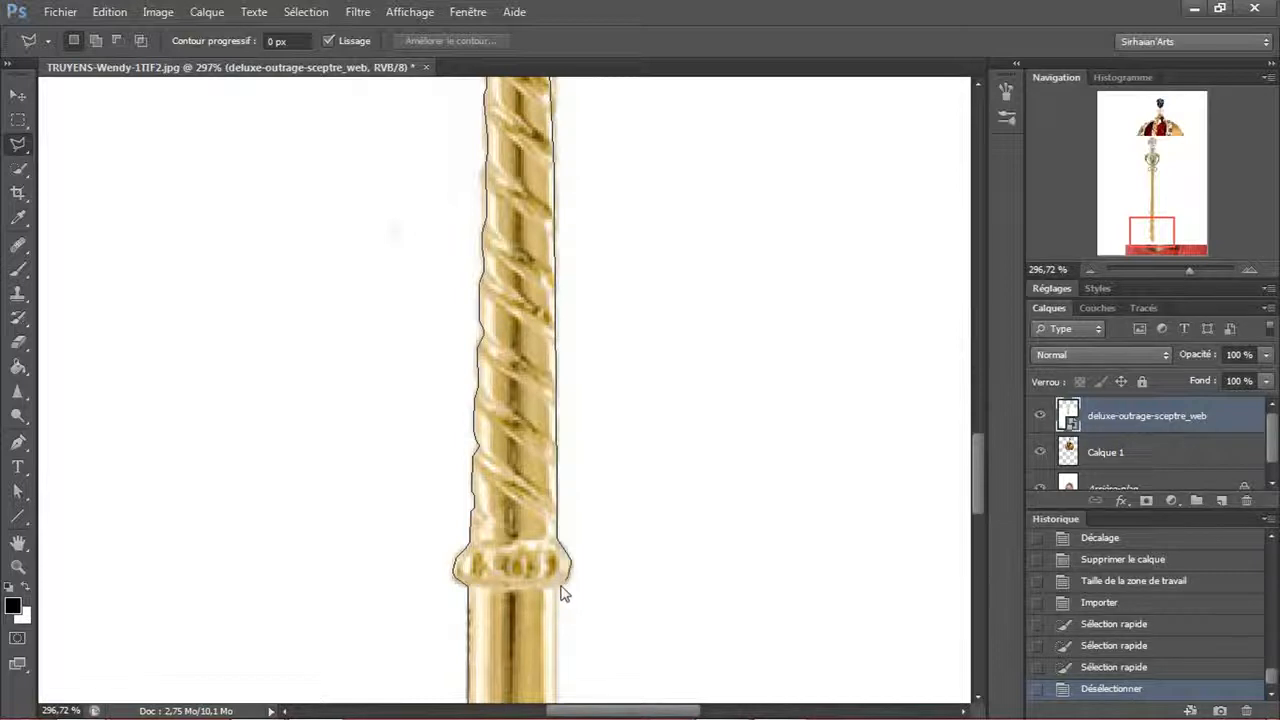
- Trace the right edge of the ringed lower handle and close the lasso selection at the sceptre's base
scroll(558, 598, "down", 4)
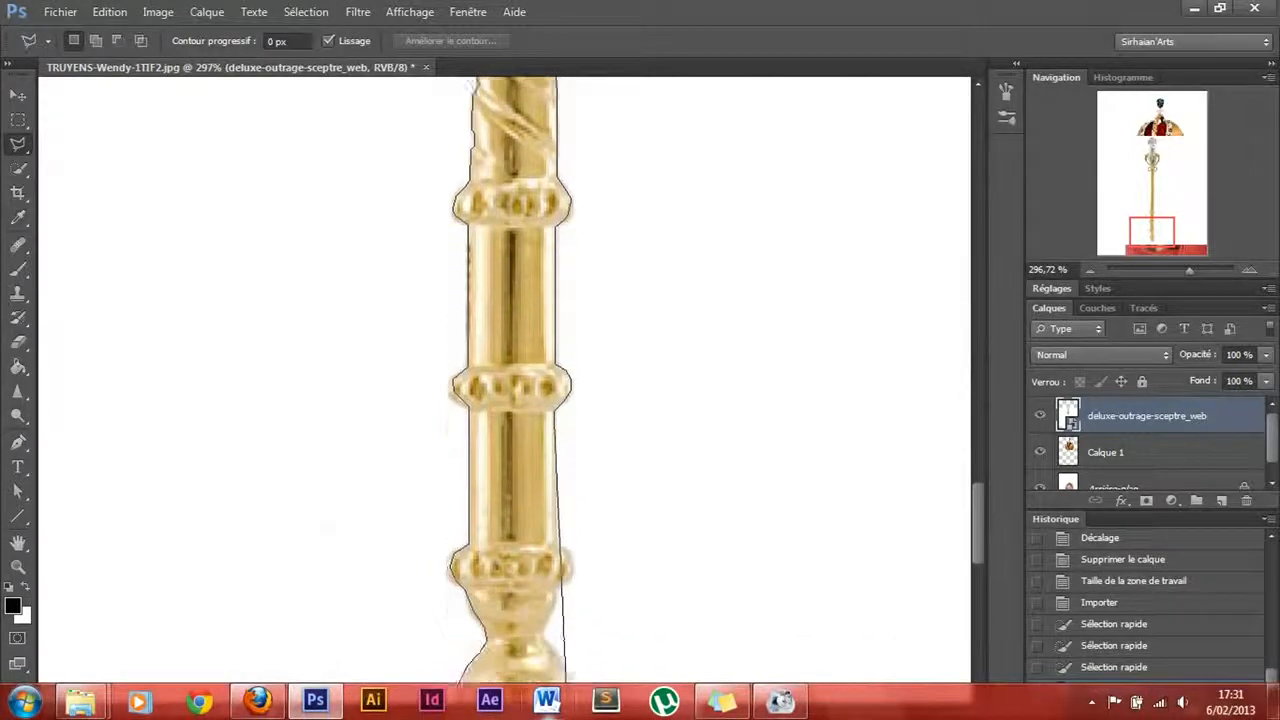
key("Escape")
key("ctrl+d")
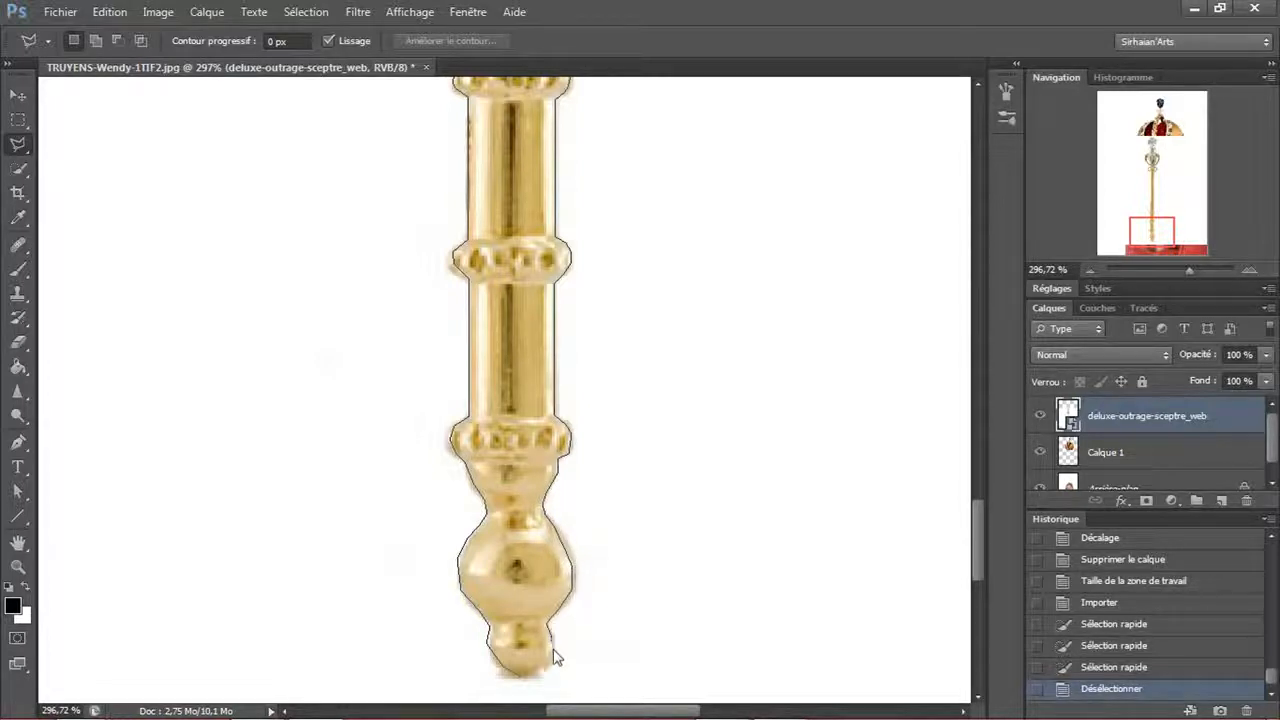
left_click(526, 677)
- Subtract the white hole inside the sceptre's left loop from the selection with the Magic Wand tool
key("v")
left_click_drag(618, 226, 626, 534)
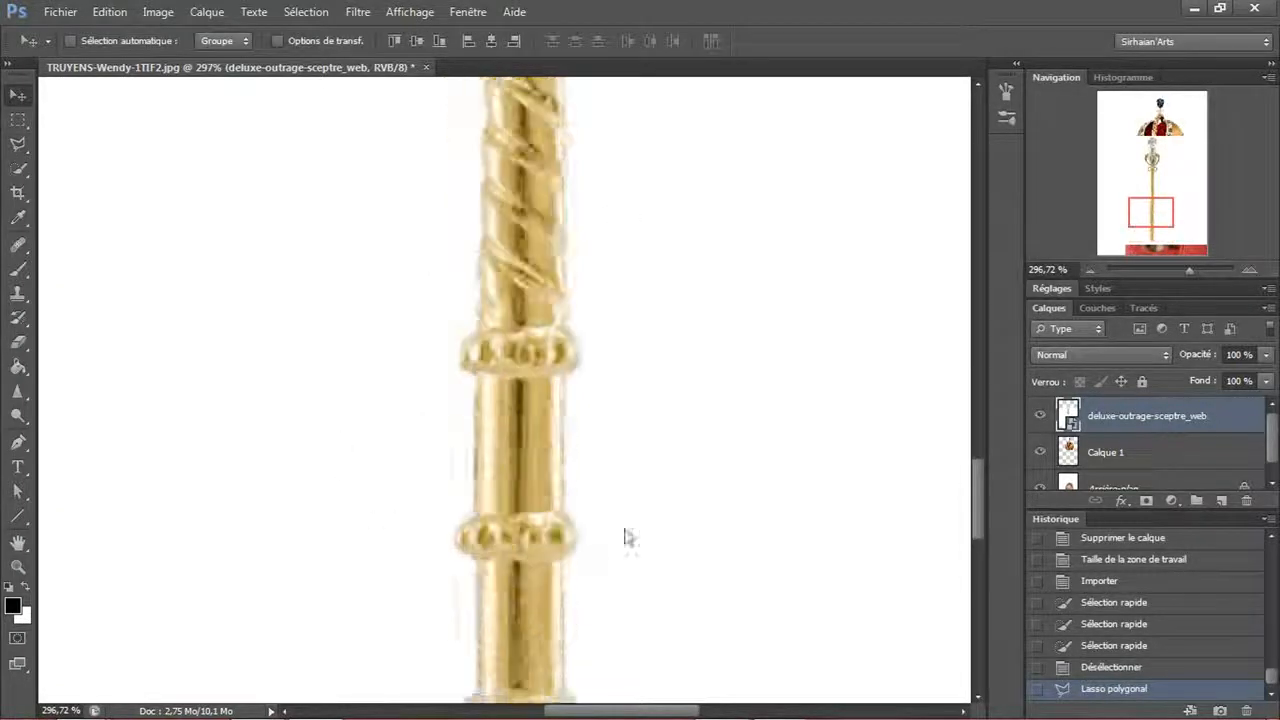
scroll(548, 303, "up", 10)
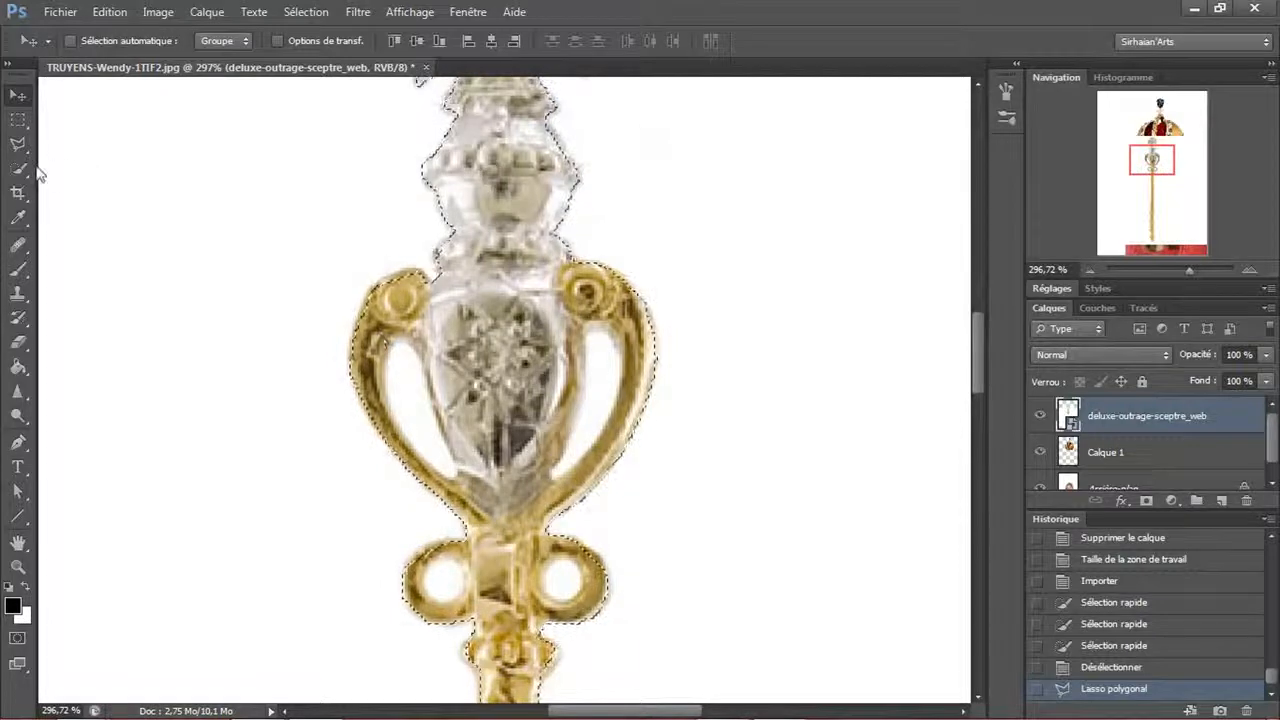
right_click(19, 168)
left_click(140, 185)
left_click(441, 579, "alt")
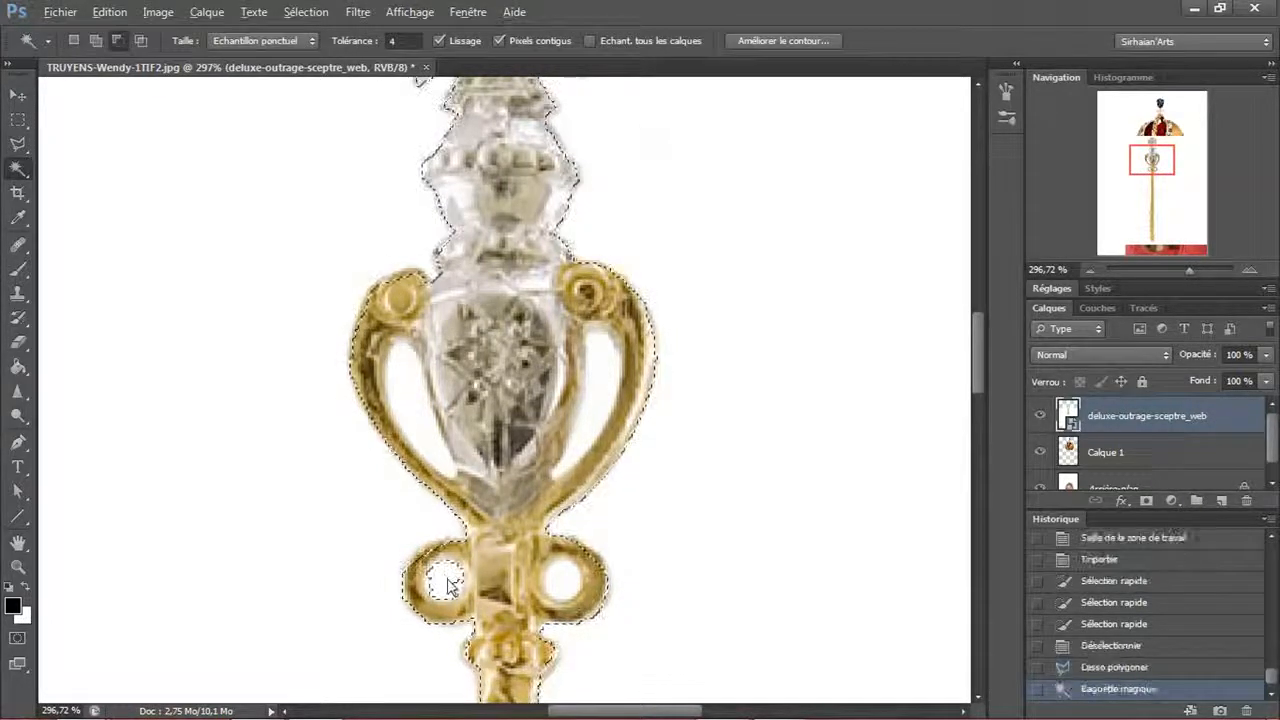
left_click(449, 587, "alt")
left_click(450, 582, "alt")
left_click(446, 582, "alt")
left_click(443, 580, "alt")
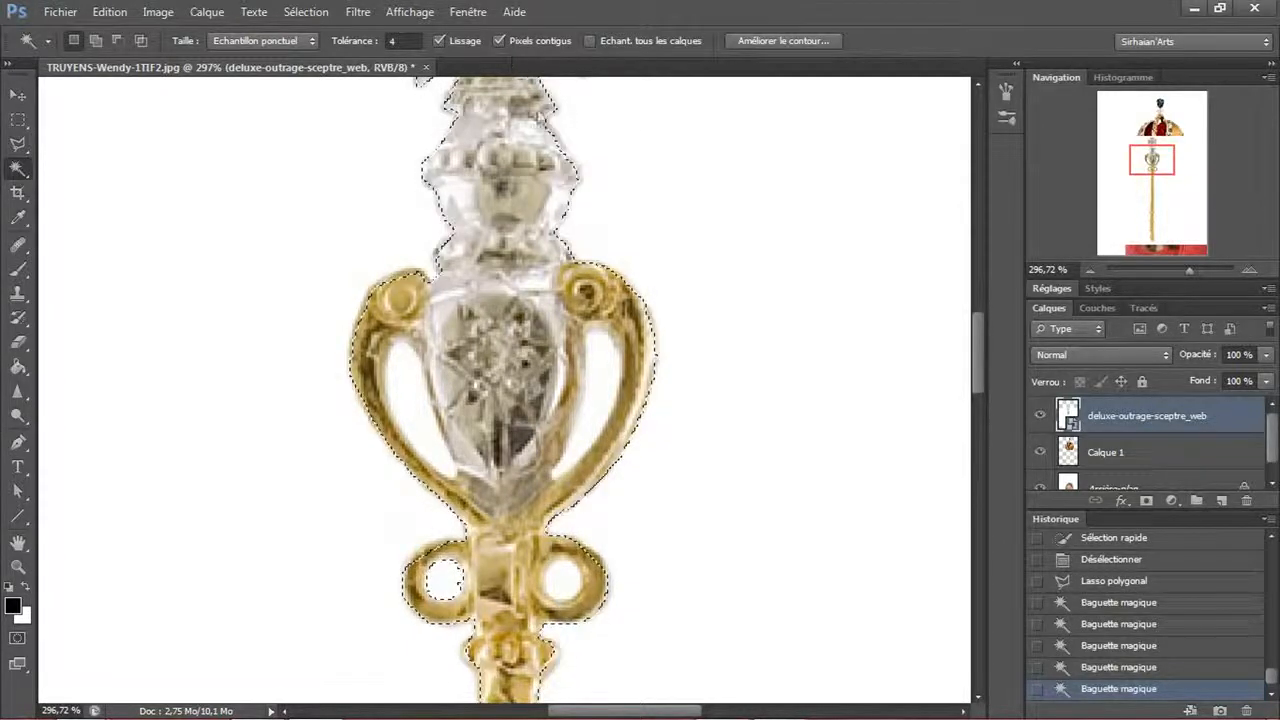
- Turn off the contiguous pixels option and subtract the remaining white openings in the sceptre's ornament from the selection
scroll(597, 177, "down", 2)
scroll(590, 310, "down", 2)
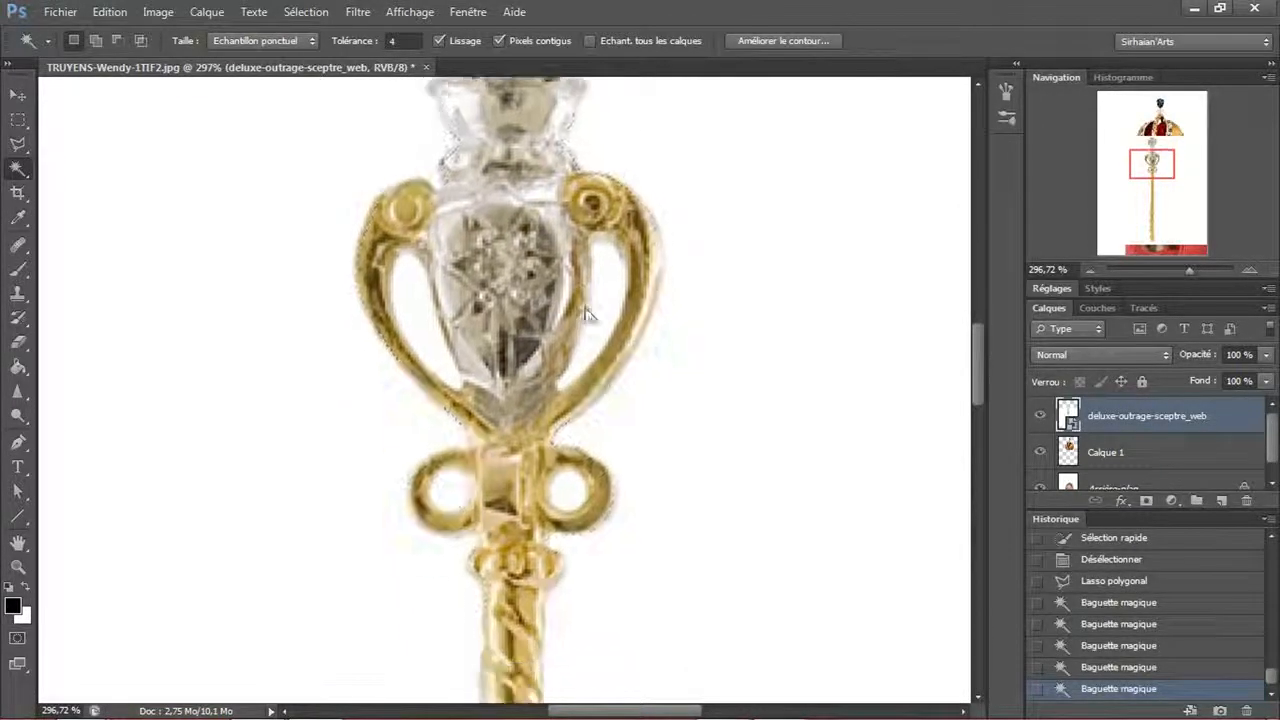
scroll(600, 335, "up", 1)
left_click(499, 40)
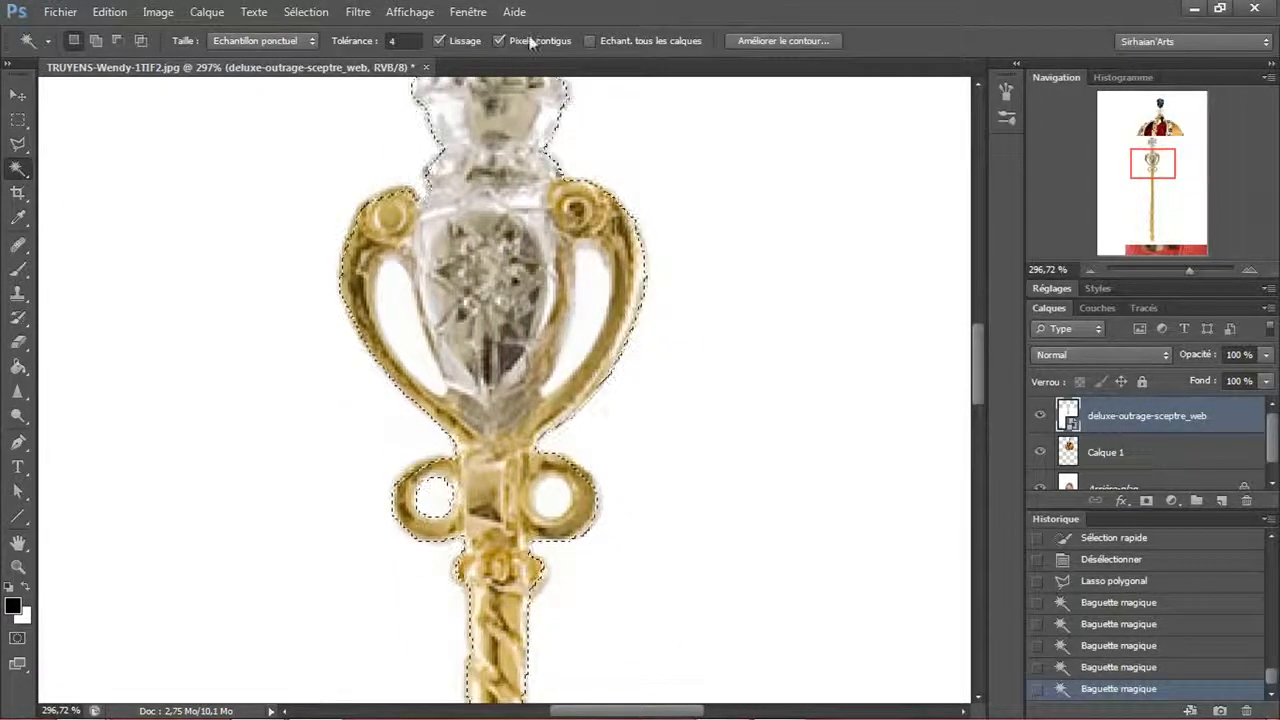
left_click(556, 497, "alt")
scroll(663, 374, "up", 2)
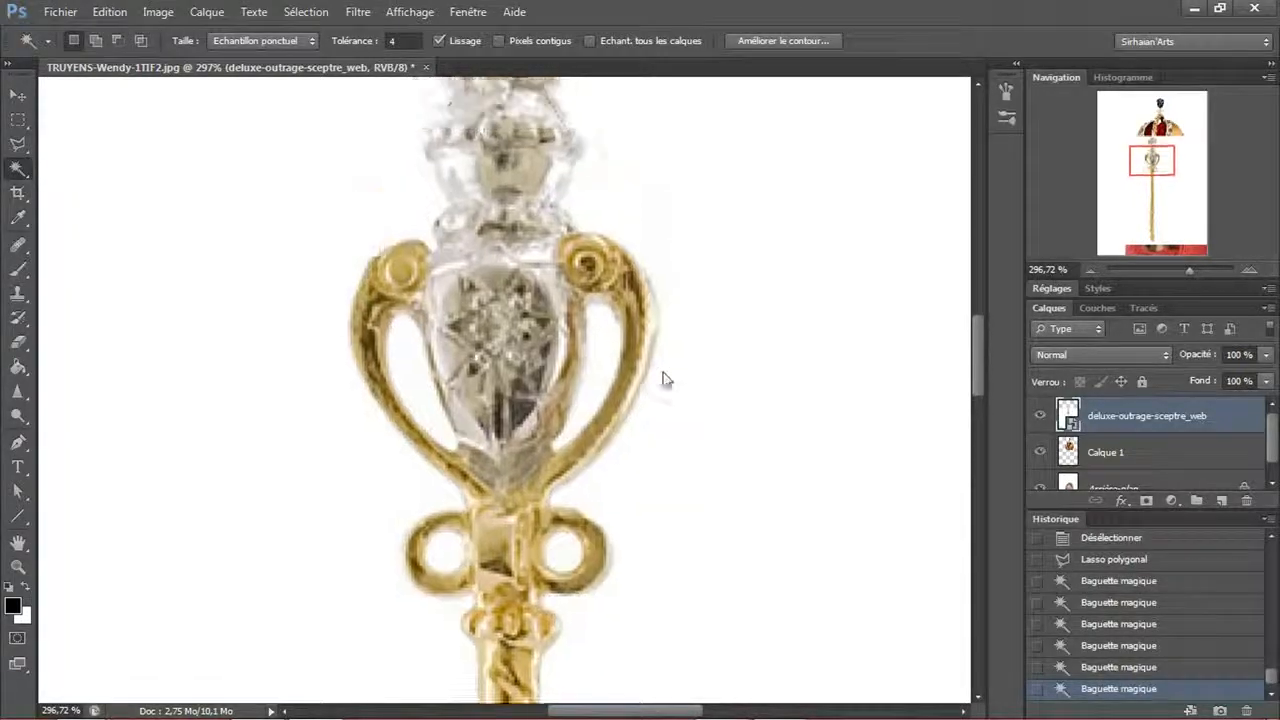
scroll(600, 545, "up", 8)
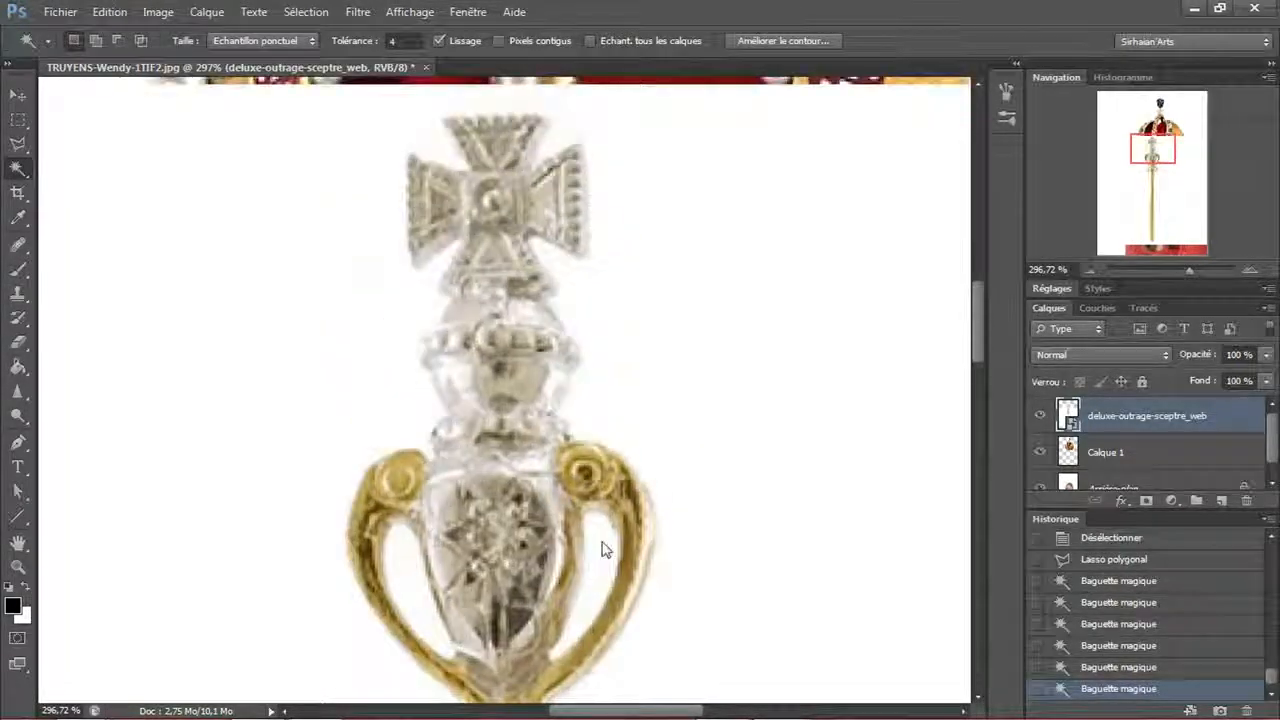
scroll(489, 462, "up", 5)
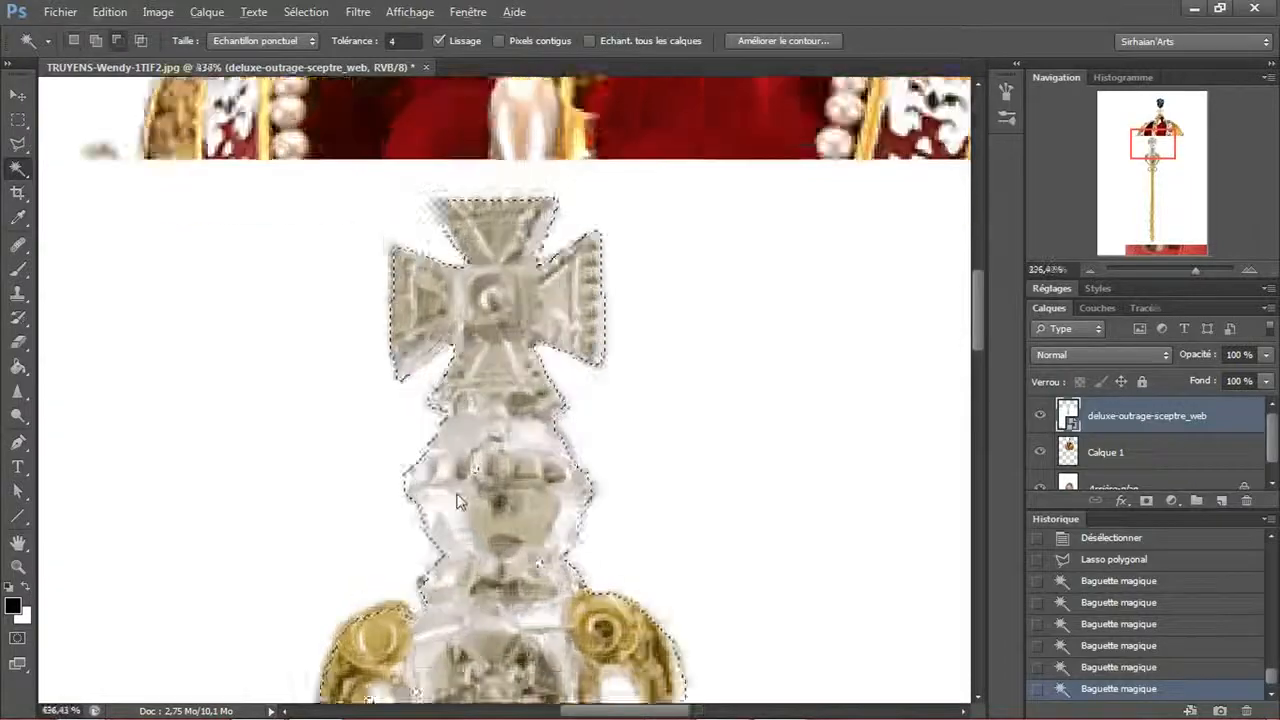
scroll(489, 462, "down", 20)
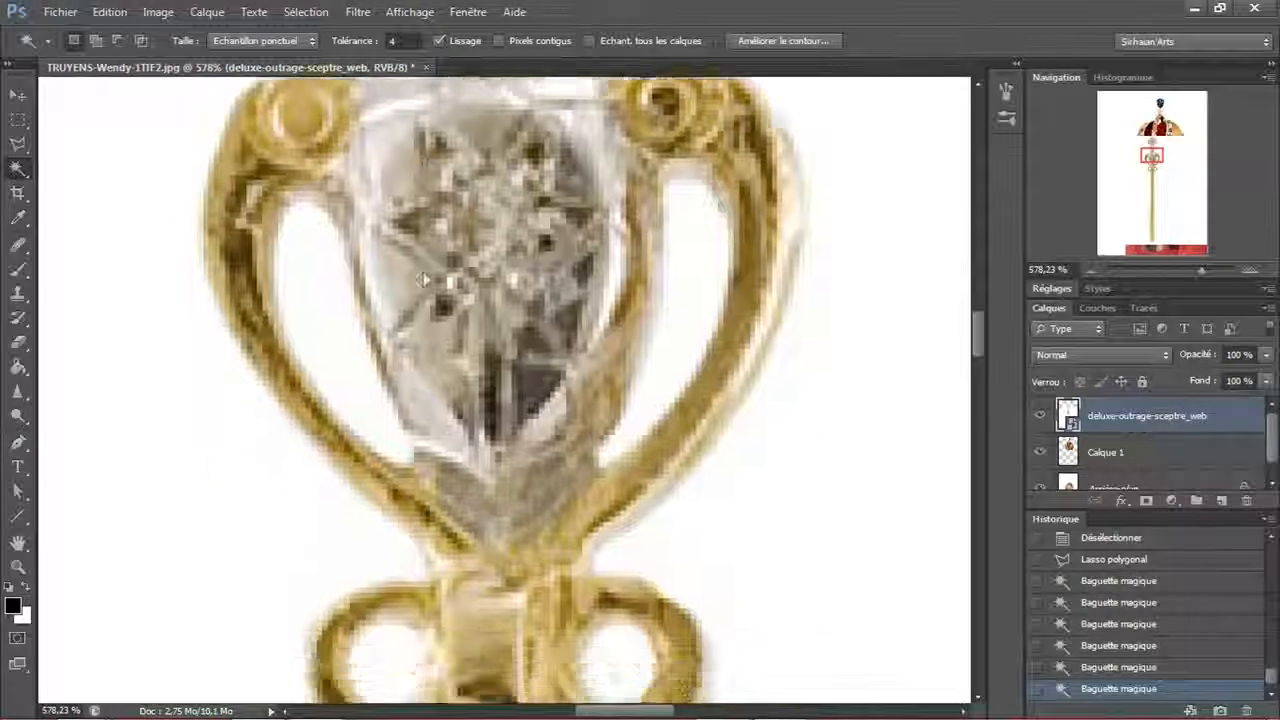
- Undo the last Magic Wand subtraction from the sceptre selection
scroll(593, 427, "down", 4)
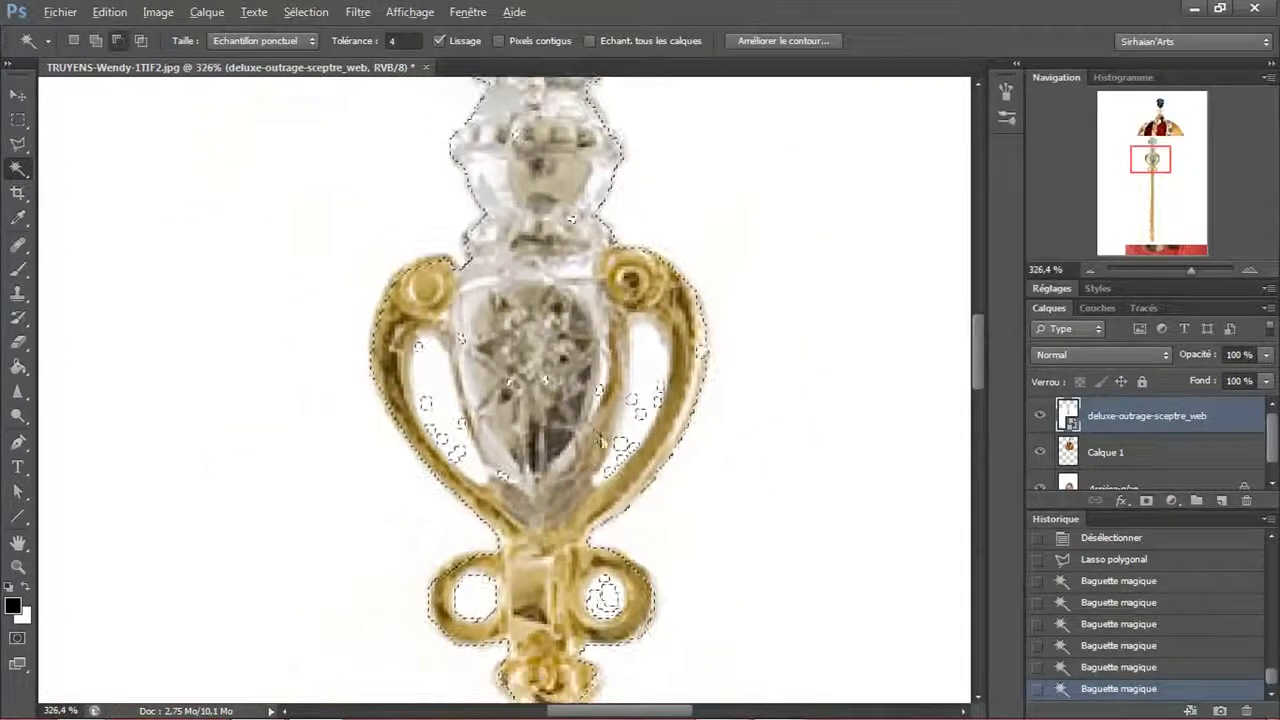
key("ctrl+alt+z")
scroll(671, 434, "down", 1)
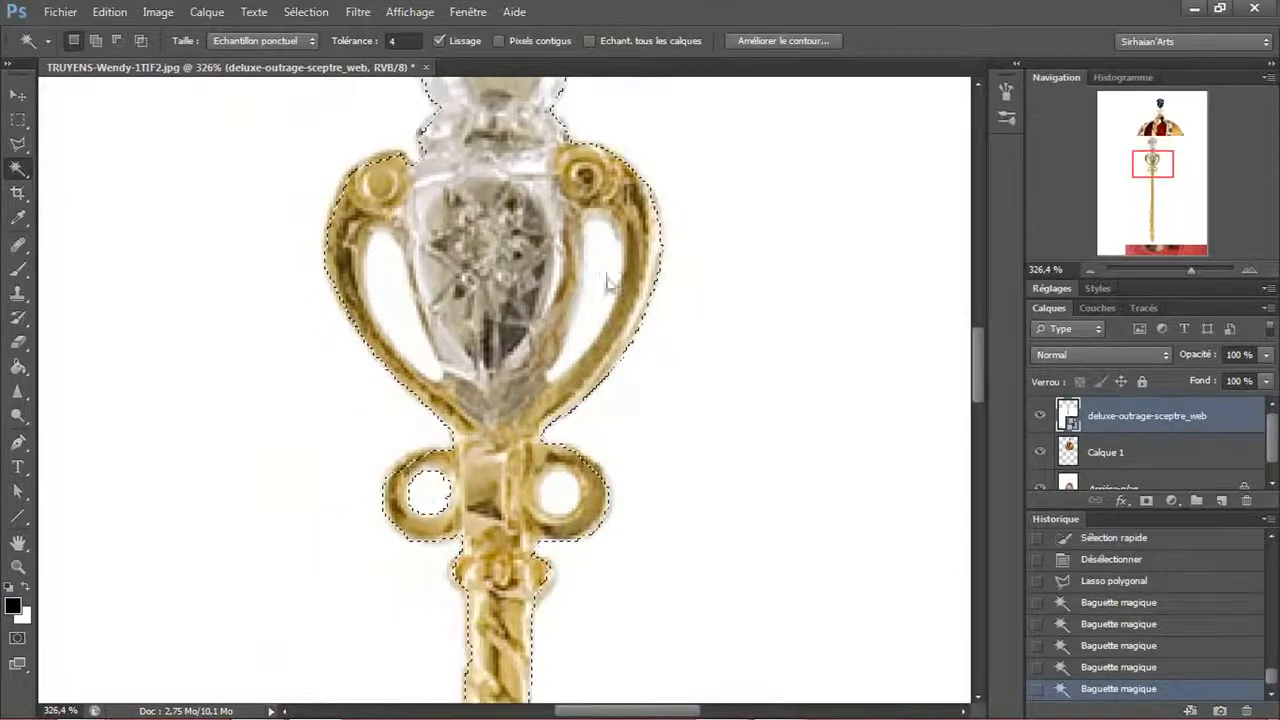
- Turn the contiguous pixels option back on and subtract the white hole in the sceptre's small right loop from the selection
left_click(540, 40)
scroll(553, 457, "down", 1)
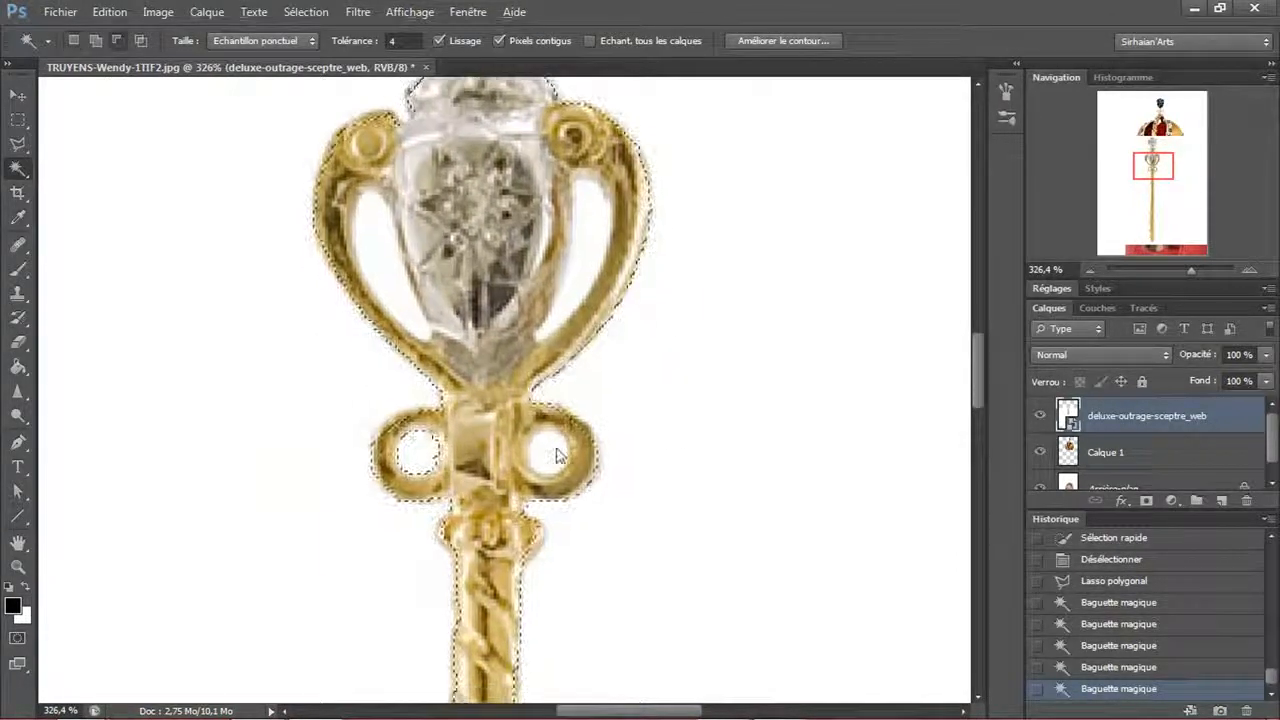
left_click(553, 457)
left_click(551, 452, "alt")
left_click(560, 460, "alt")
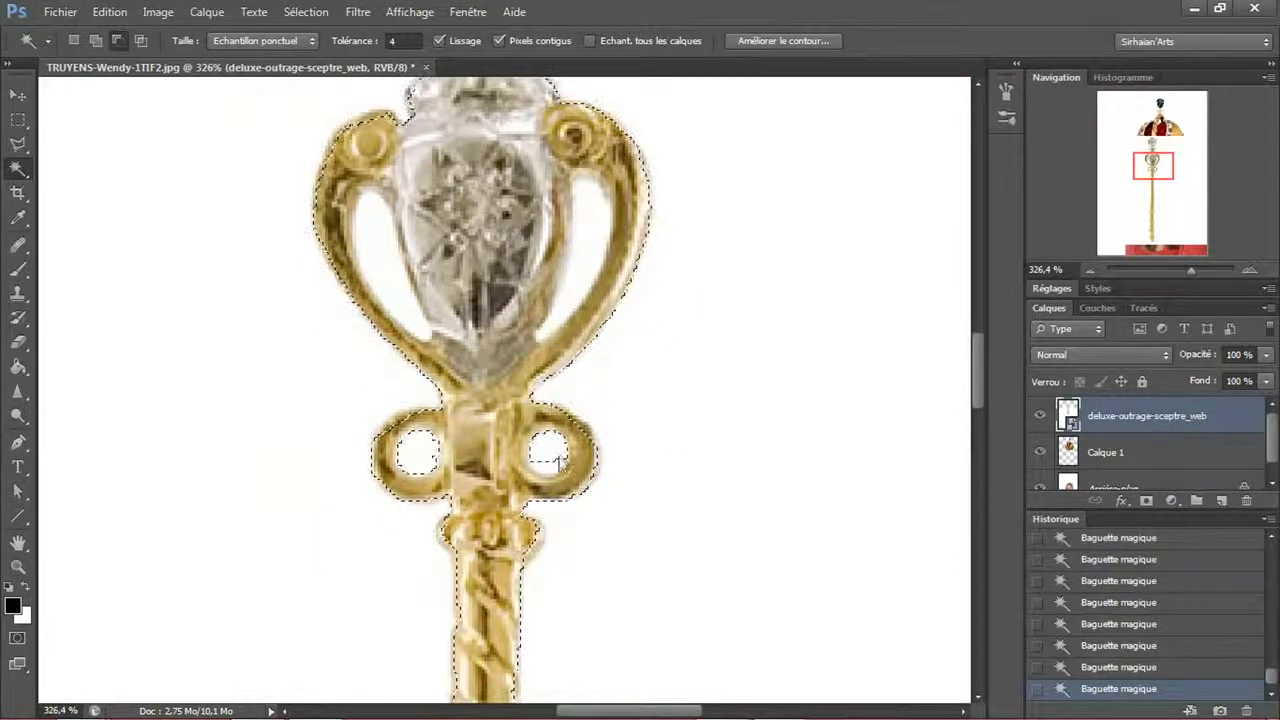
- Set the Magic Wand tolerance to 17 and subtract the two large white openings beside the crystal ornament from the selection
left_click_drag(571, 378, 594, 463)
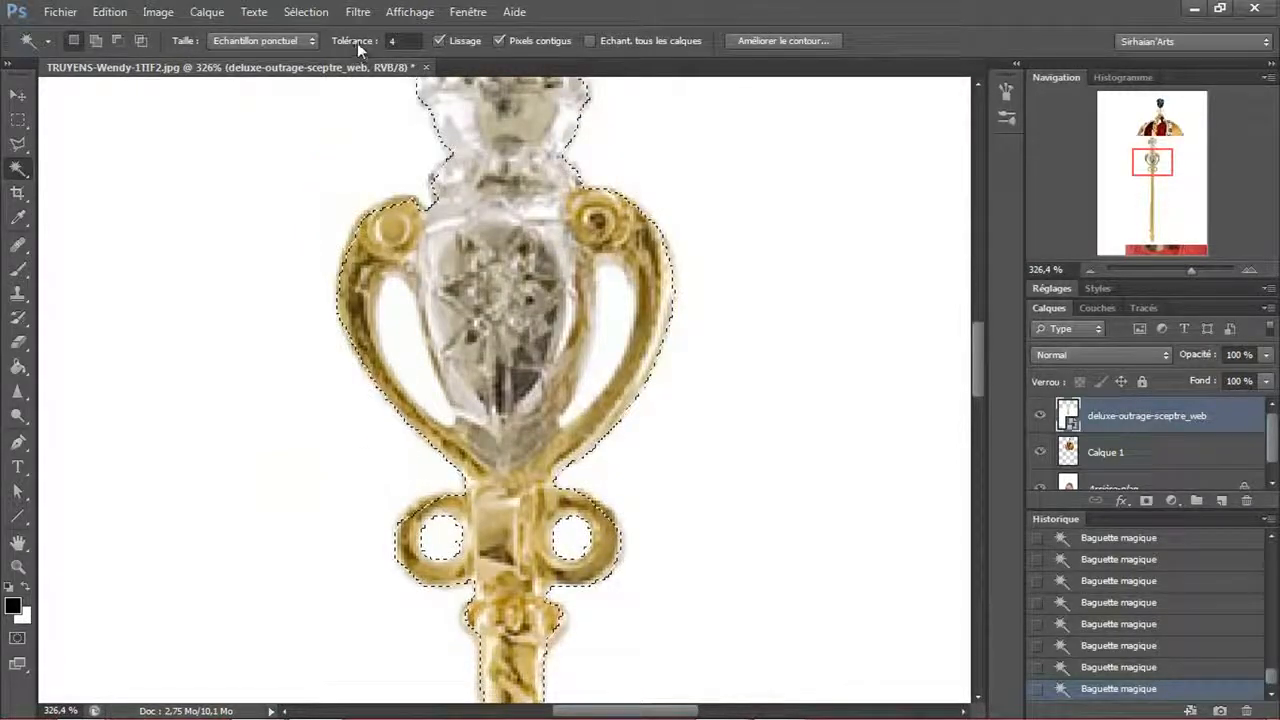
left_click_drag(357, 42, 370, 42)
left_click(609, 323, "alt")
left_click(397, 323, "alt")
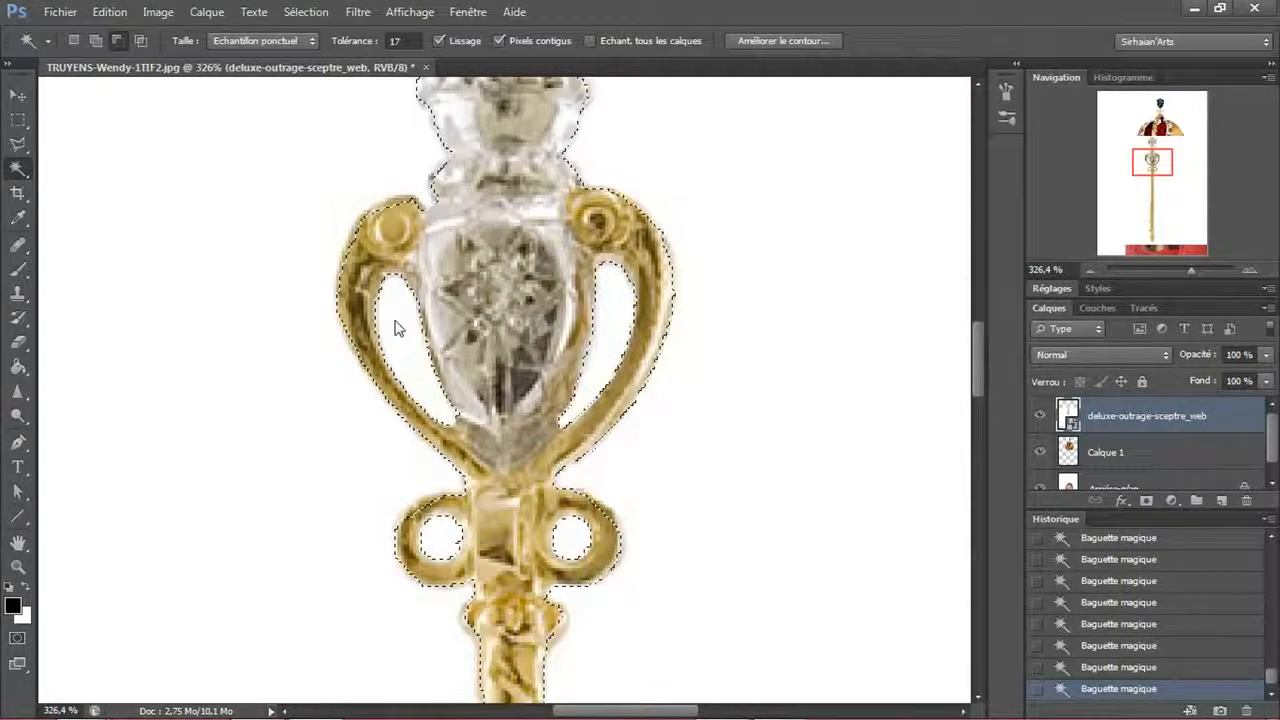
- Copy the selected sceptre onto its own layer and delete the original sceptre image layer
left_click_drag(551, 314, 552, 416)
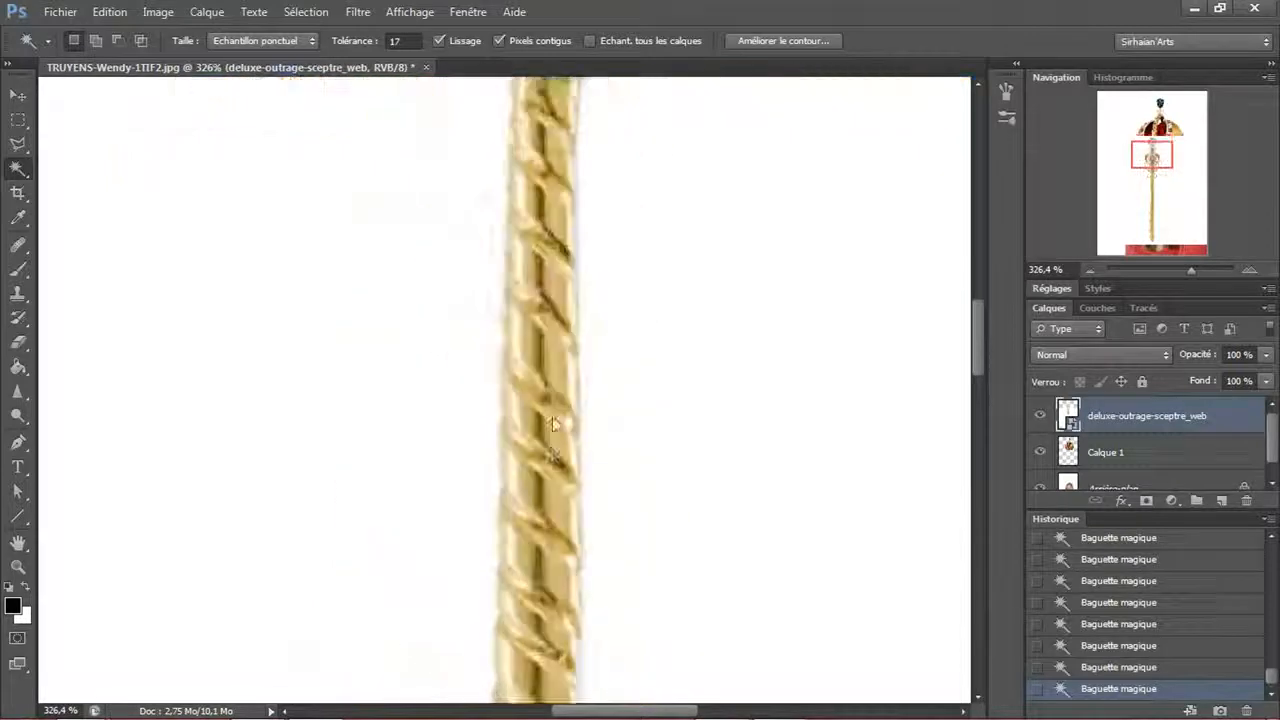
scroll(555, 475, "down", 10)
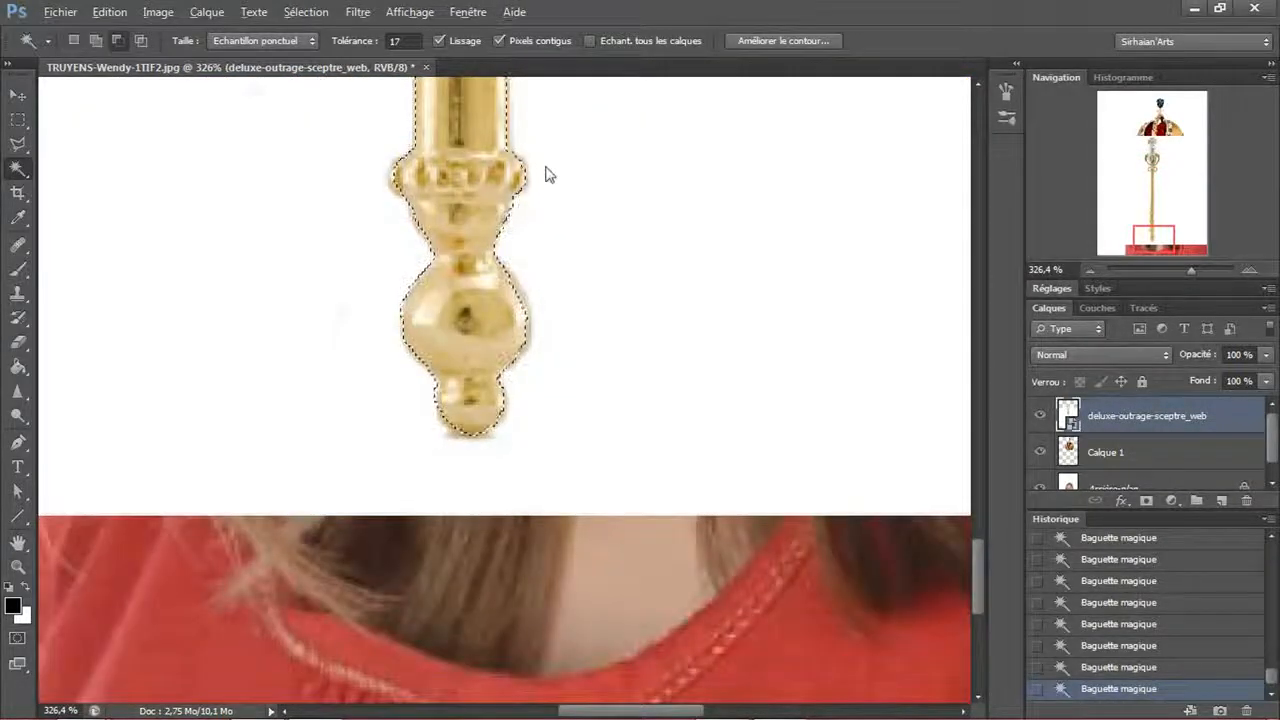
scroll(551, 380, "up", 6)
scroll(551, 380, "down", 5)
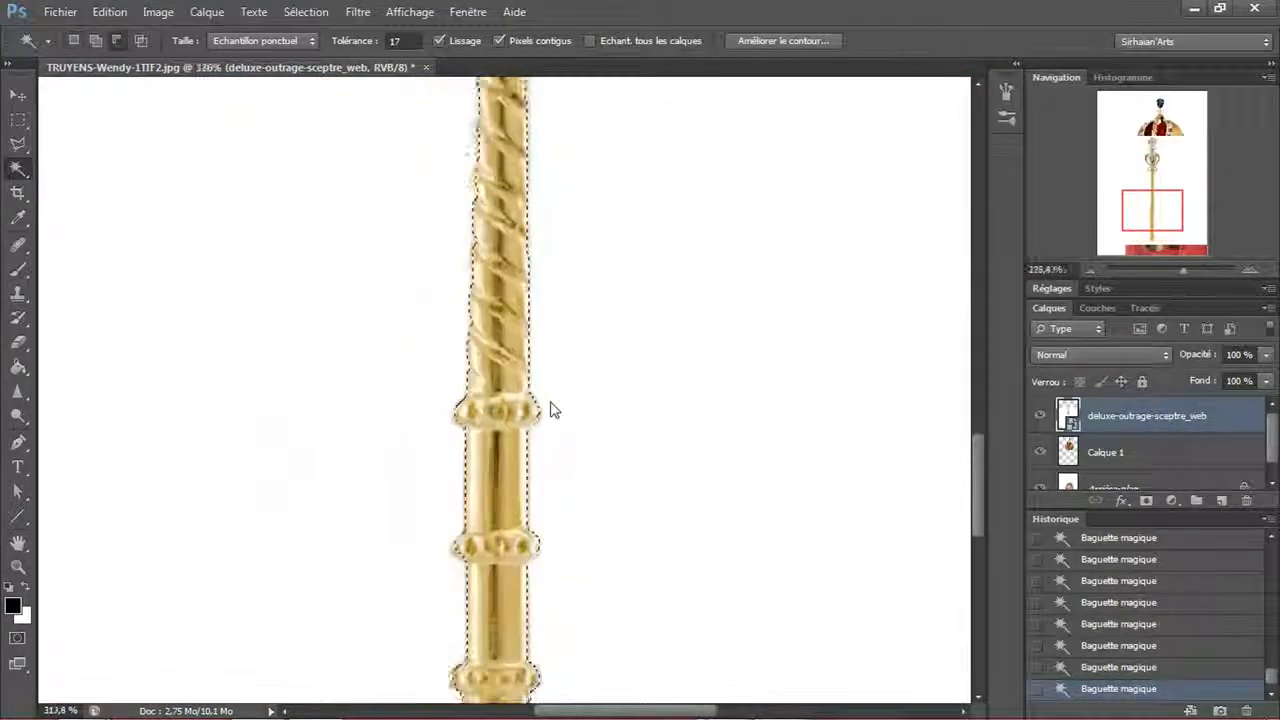
scroll(553, 410, "down", 3)
key("v")
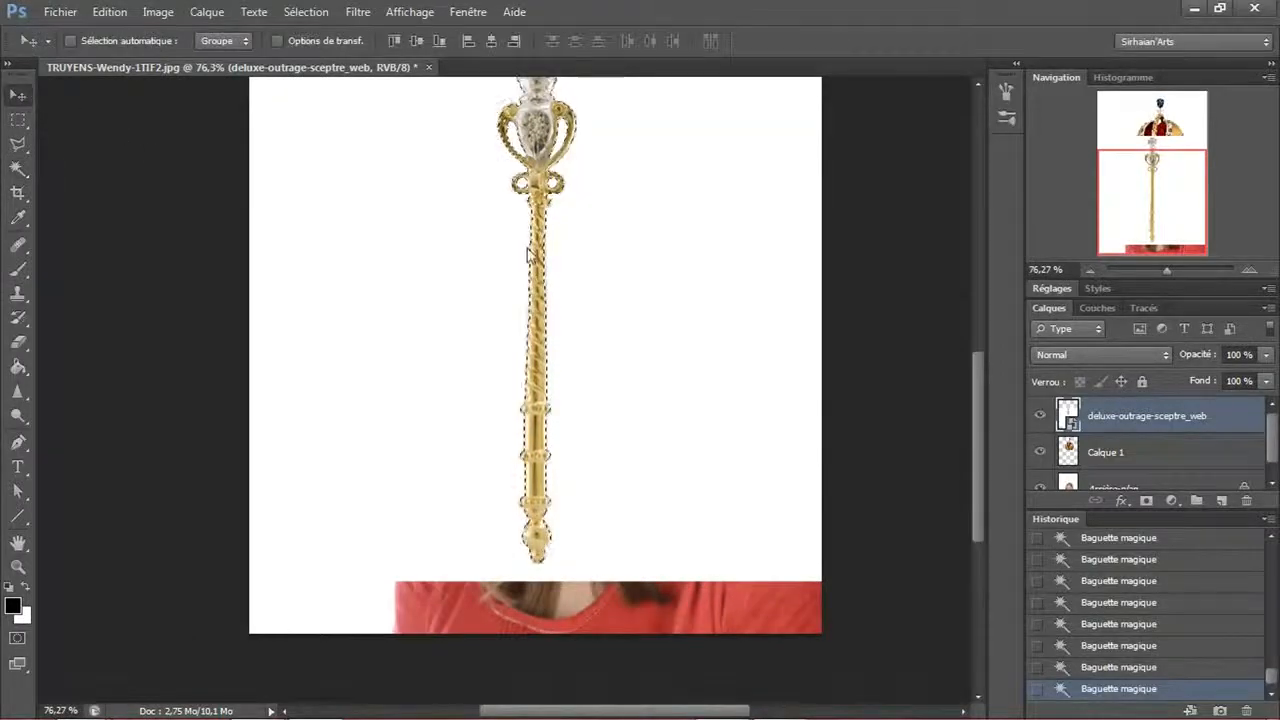
key("ctrl+c")
key("ctrl+v")
left_click(1074, 450)
key("Delete")
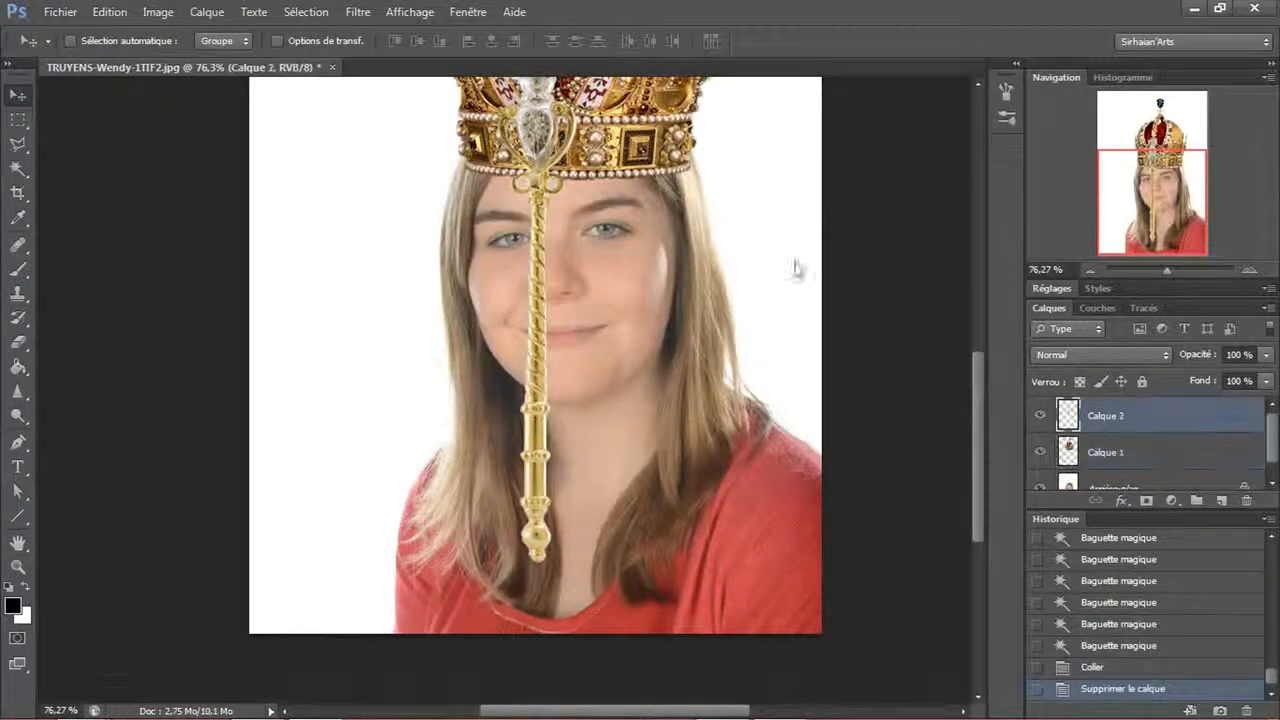
- Move the cut-out sceptre to the left of the girl's face and rotate it so its head leans outward
scroll(770, 330, "up", 3)
left_click_drag(600, 400, 450, 470)
key("ctrl+t")
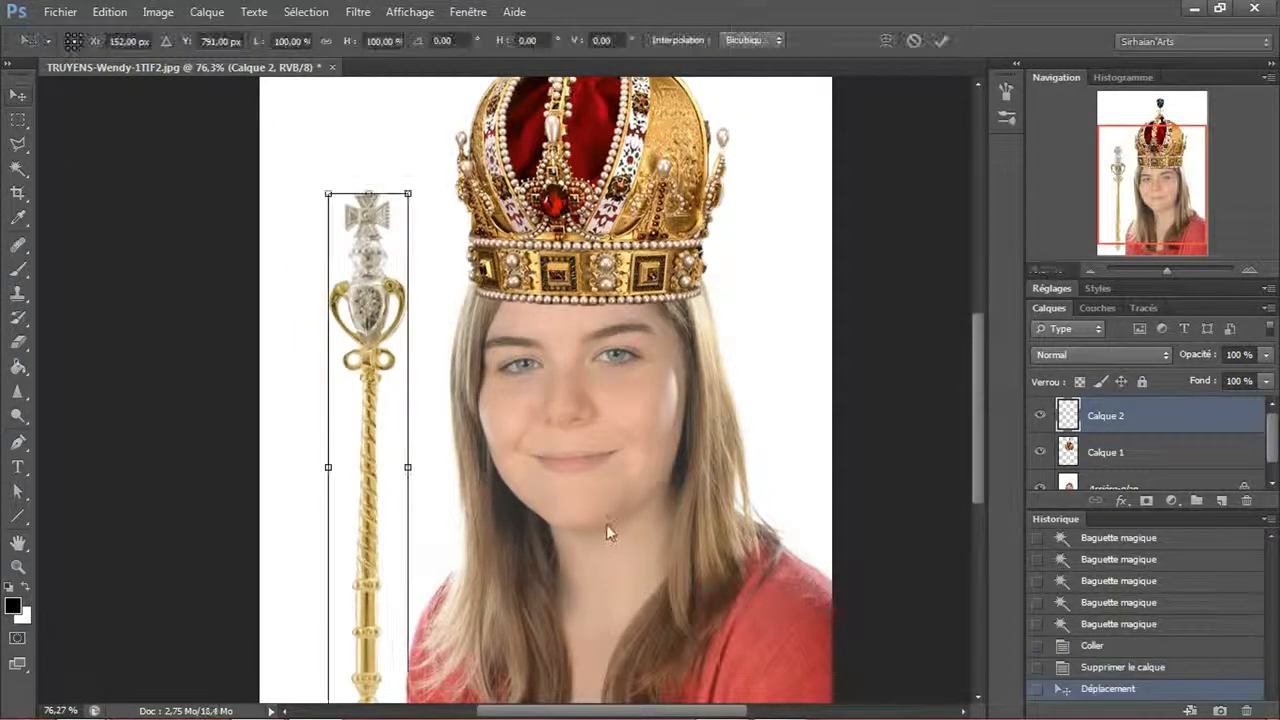
left_click_drag(606, 524, 632, 462)
key("Return")
left_click_drag(414, 496, 443, 548)
scroll(644, 511, "down", 4)
- Rotate the sceptre slightly more upright and nudge it into position in front of the girl's left-hand shoulder in the picture
key("ctrl+t")
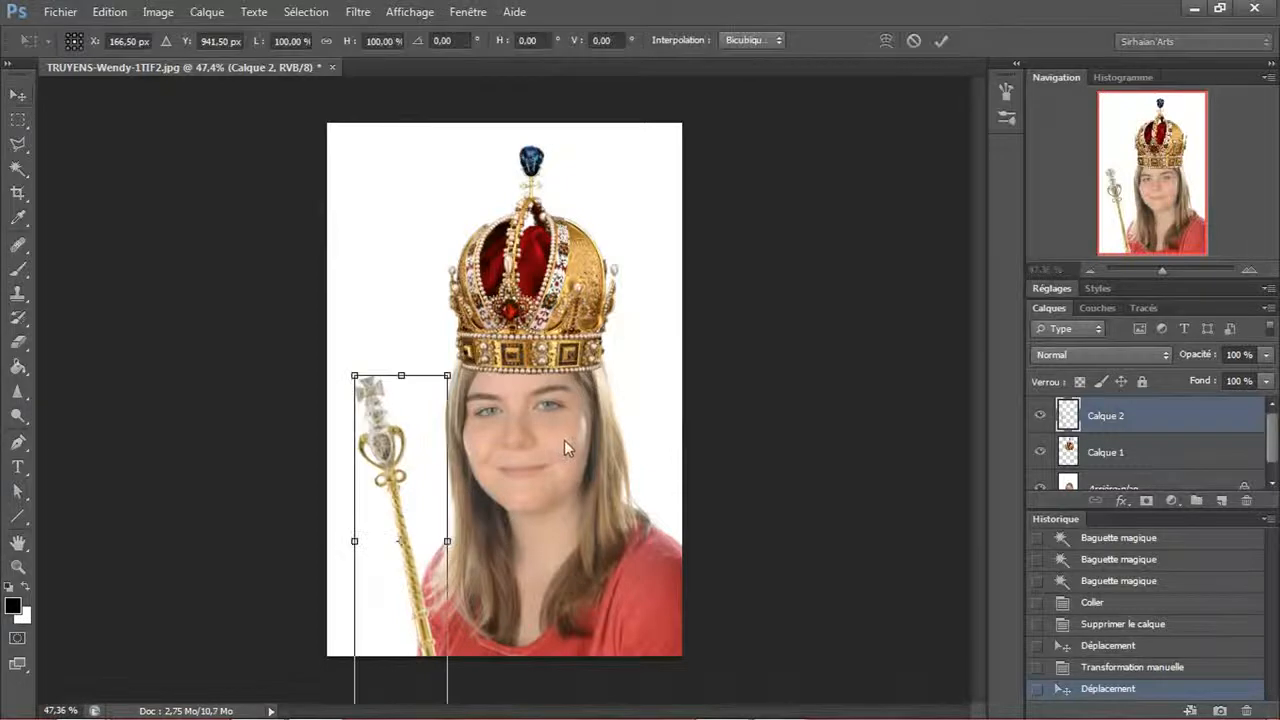
left_click_drag(564, 440, 539, 462)
key("Return")
left_click_drag(456, 564, 463, 566)
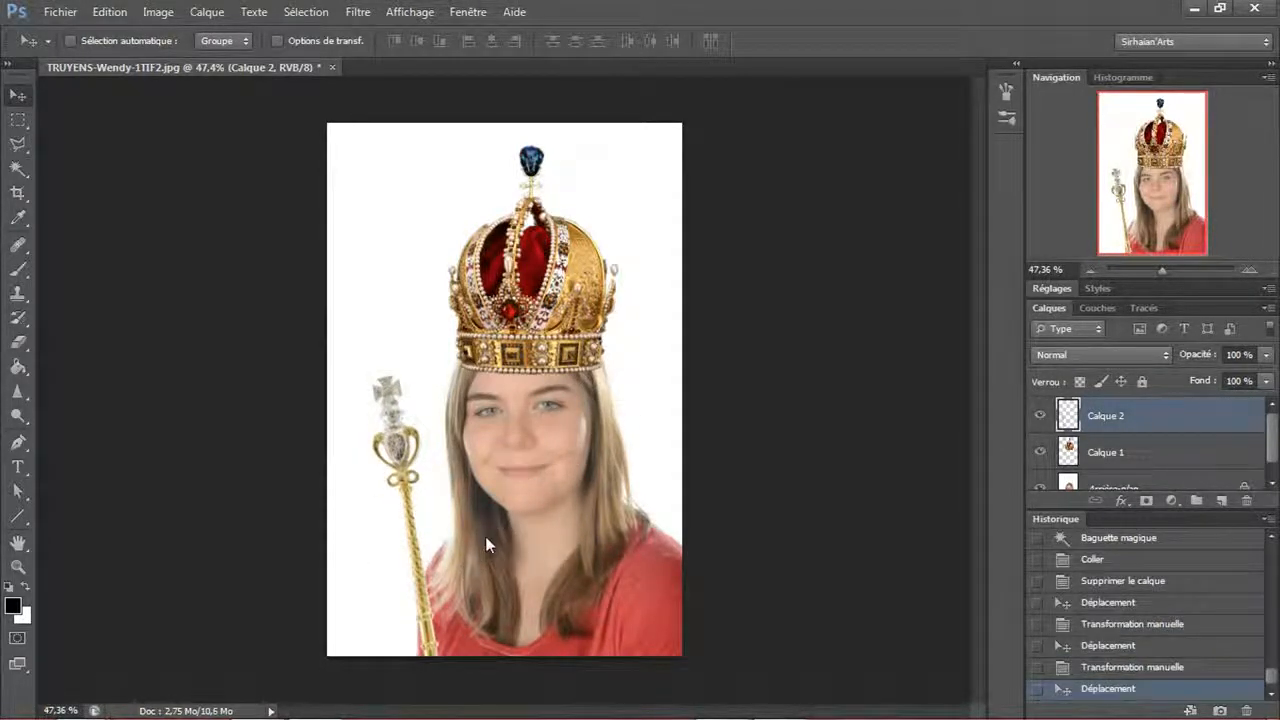
- Crop a narrow empty strip off the left edge of the image beside the sceptre
left_click(18, 192)
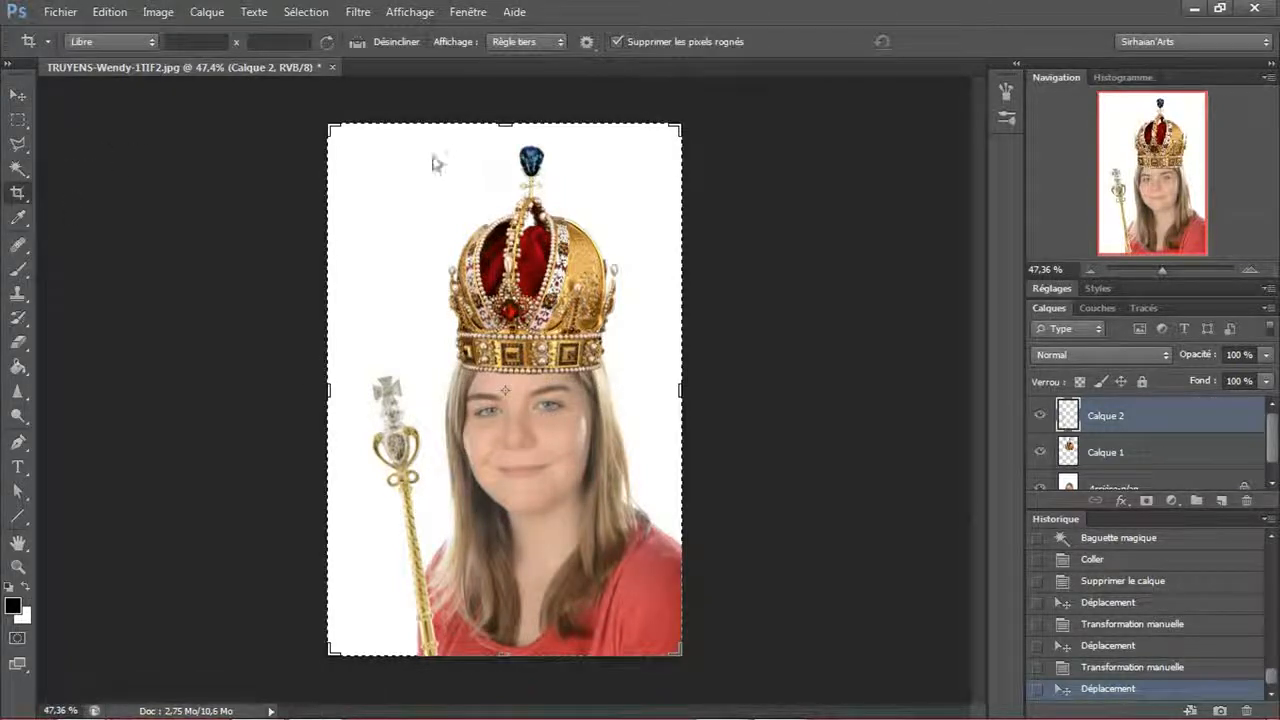
left_click_drag(310, 389, 345, 389)
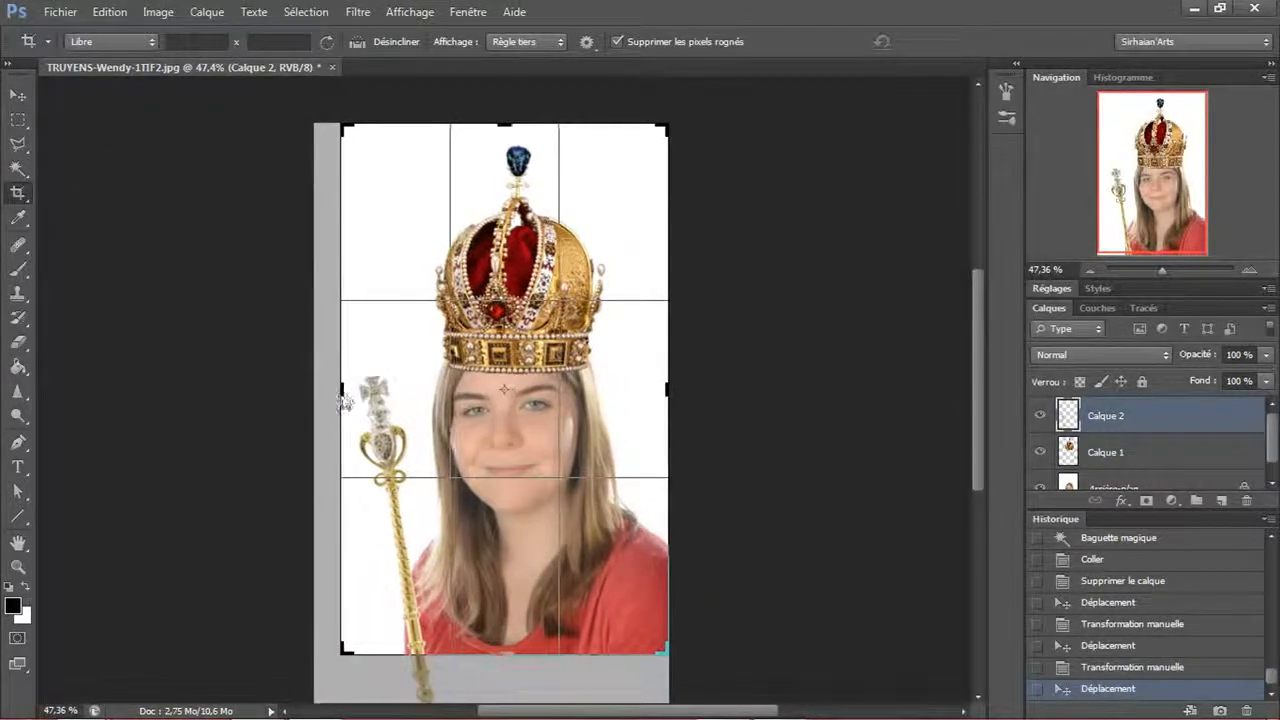
key("Return")
left_click(22, 96)
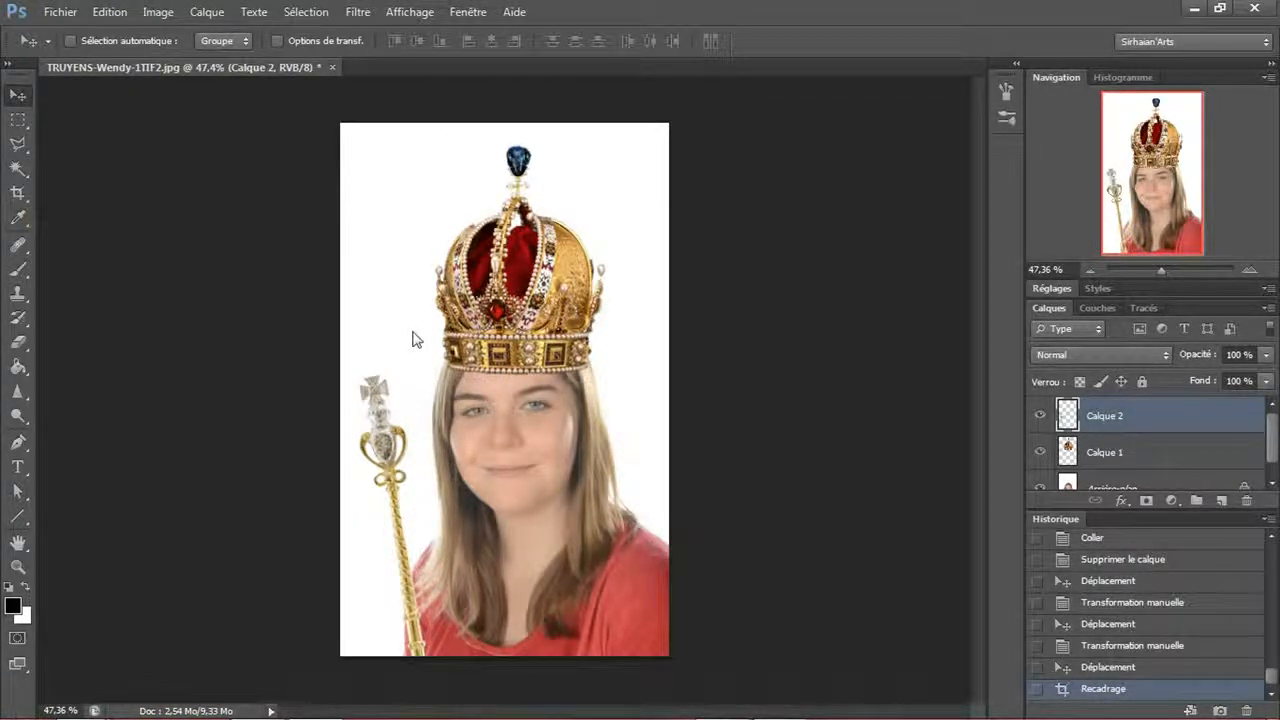
- Place the image Royal-clothing.jpg from The Royal Girl folder into the portrait document
scroll(423, 256, "up", 2)
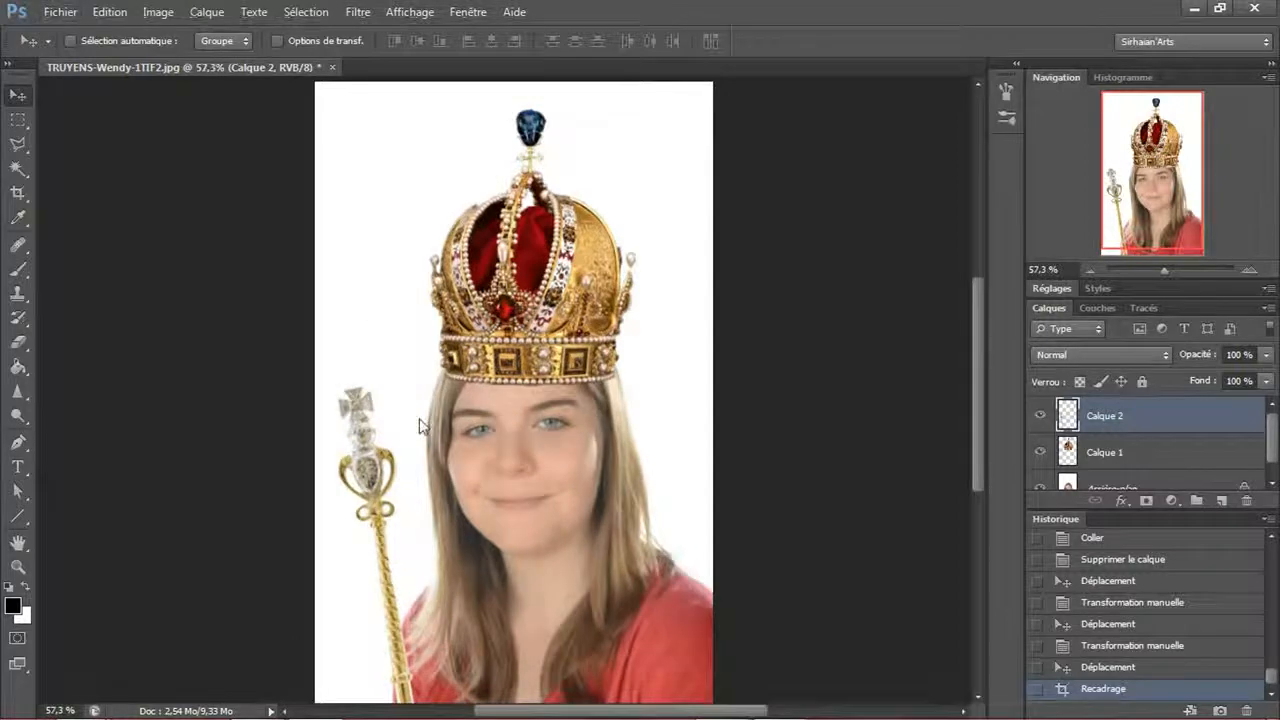
left_click_drag(419, 419, 449, 405)
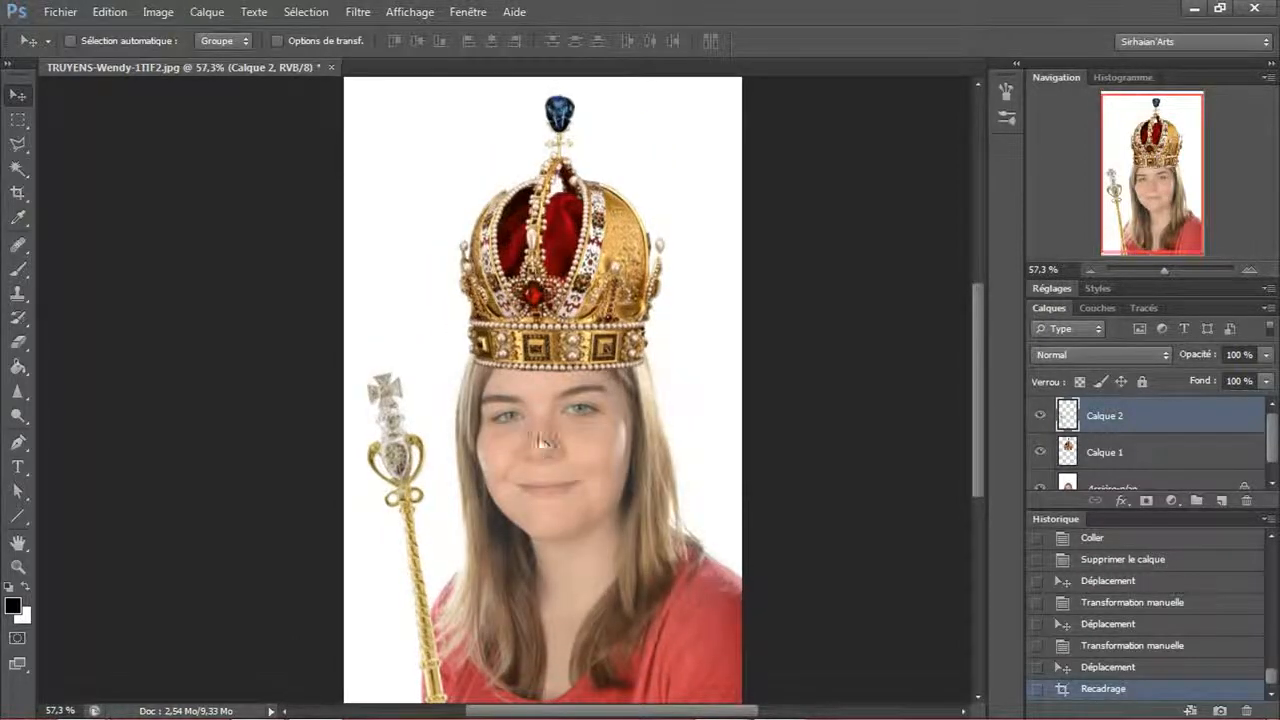
left_click_drag(556, 440, 528, 420)
key("ctrl+o")
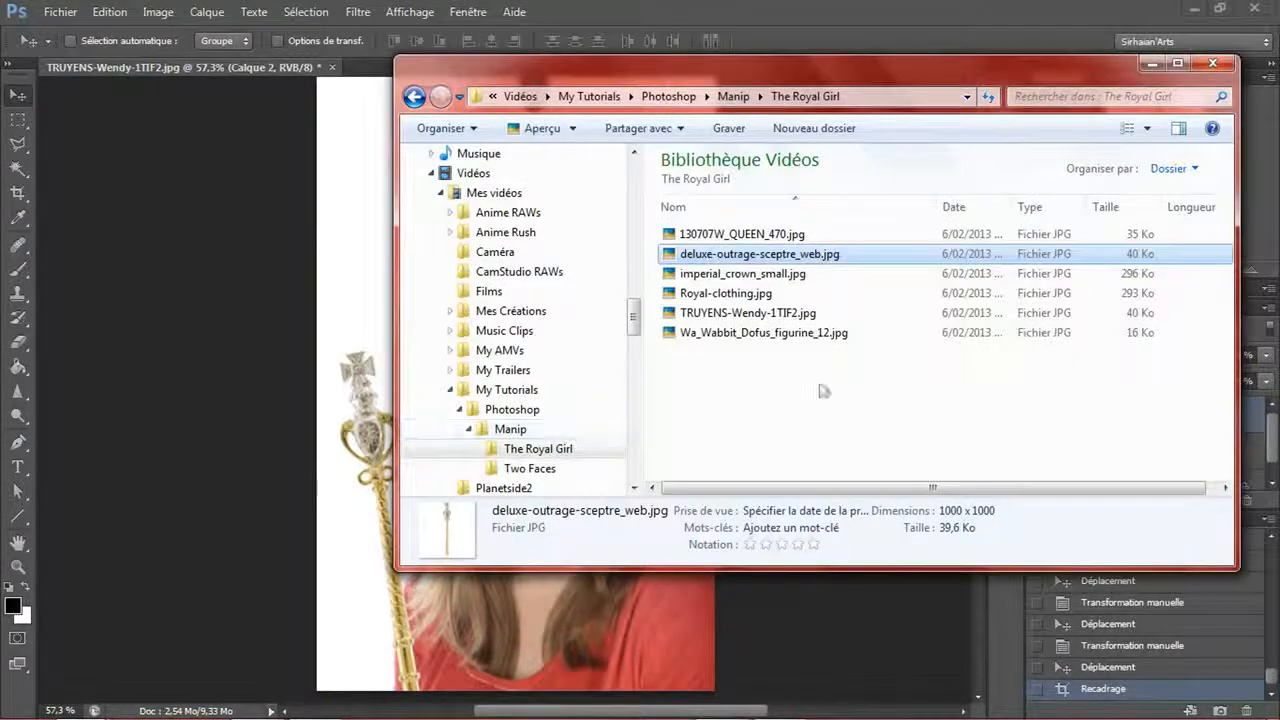
left_click(776, 294)
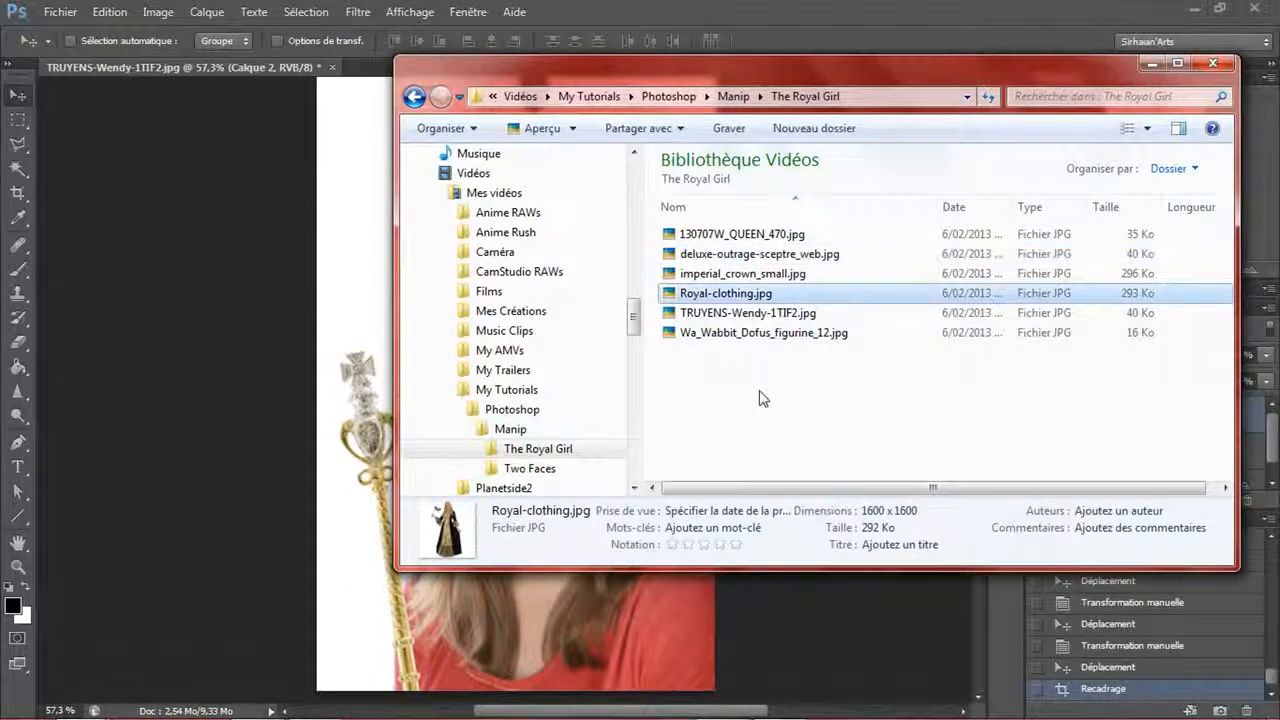
left_click_drag(726, 297, 348, 188)
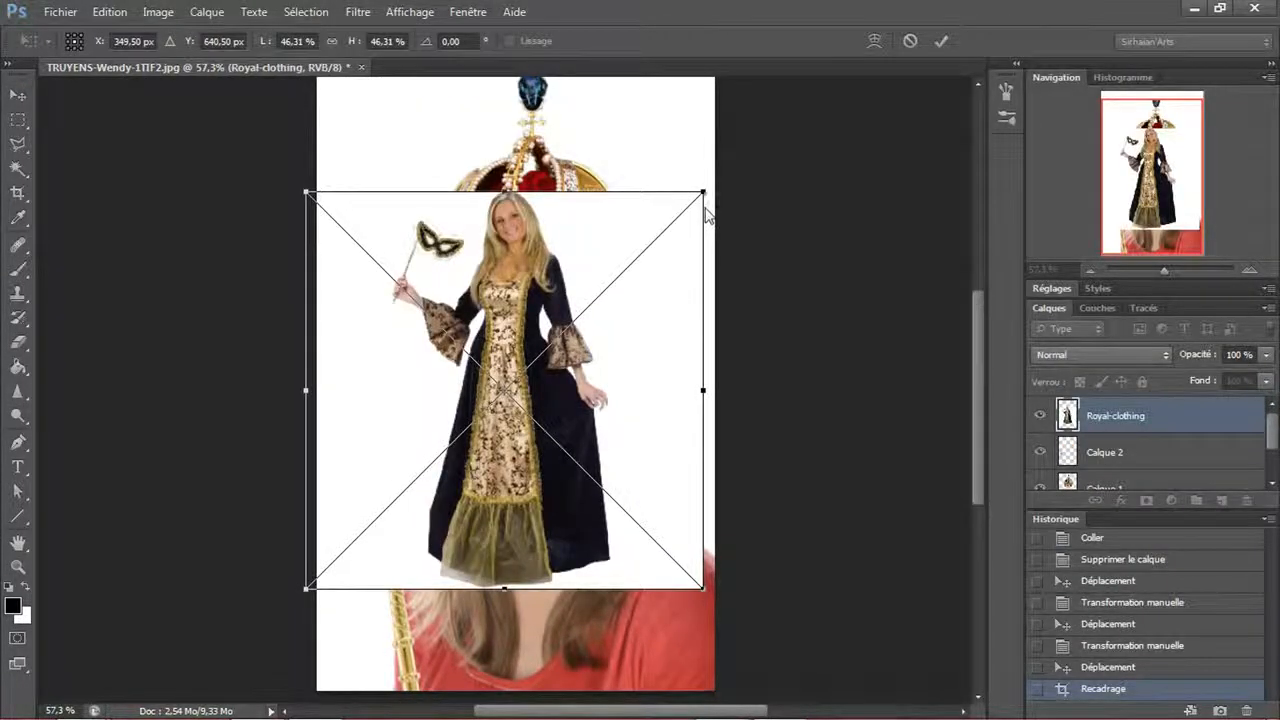
- Enlarge the placed dress image proportionally to 179.63 % and position the woman's head and bodice below the top of the crown
left_click_drag(706, 201, 869, 434)
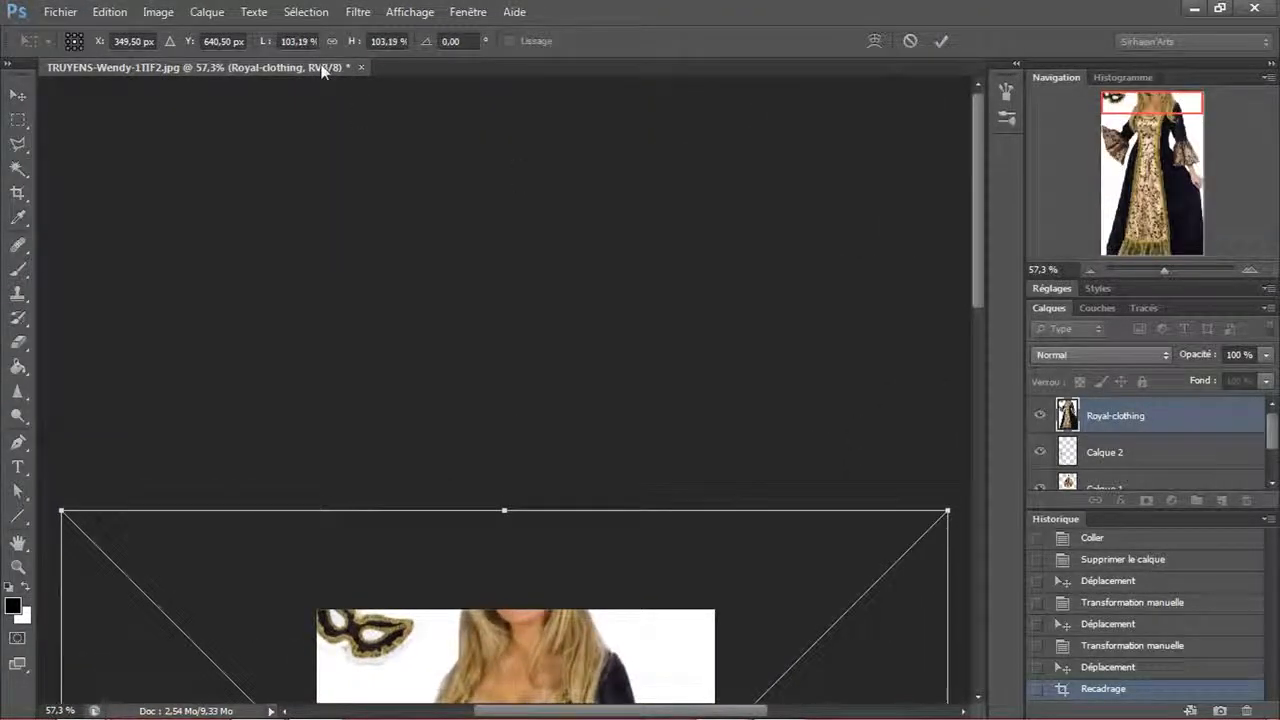
scroll(510, 300, "down", 4)
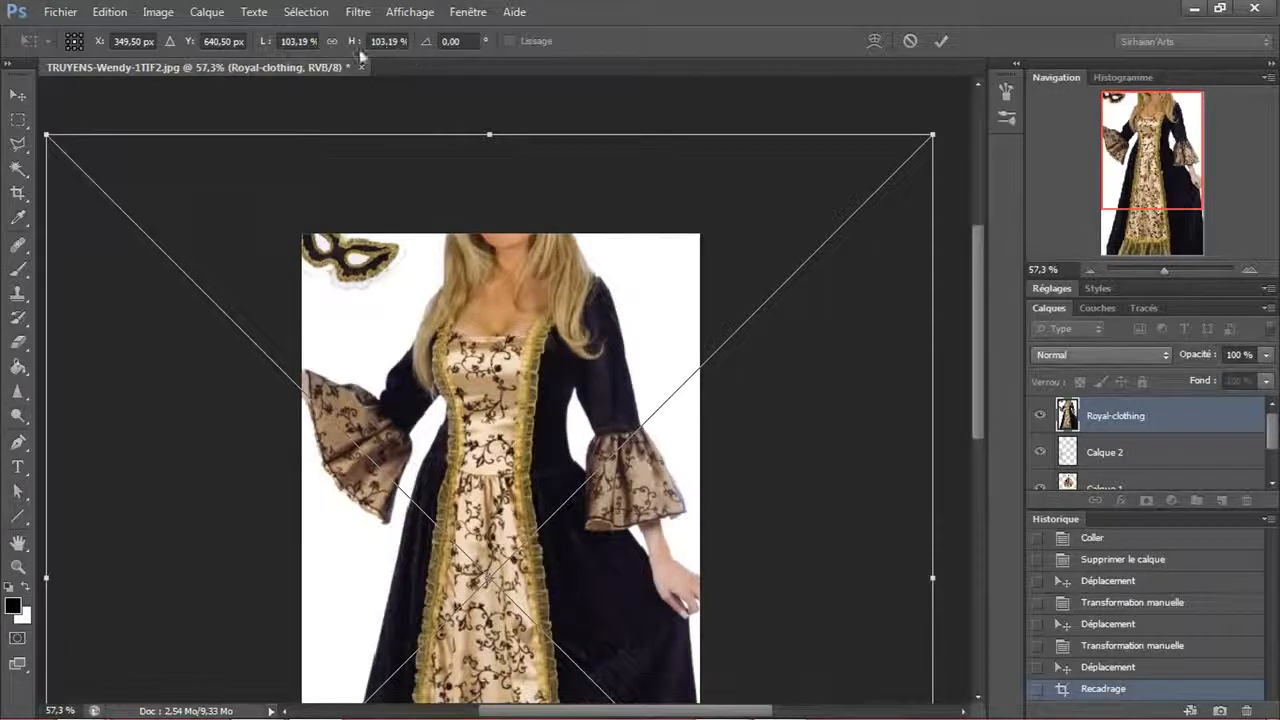
left_click_drag(598, 394, 728, 468)
scroll(532, 325, "down", 4)
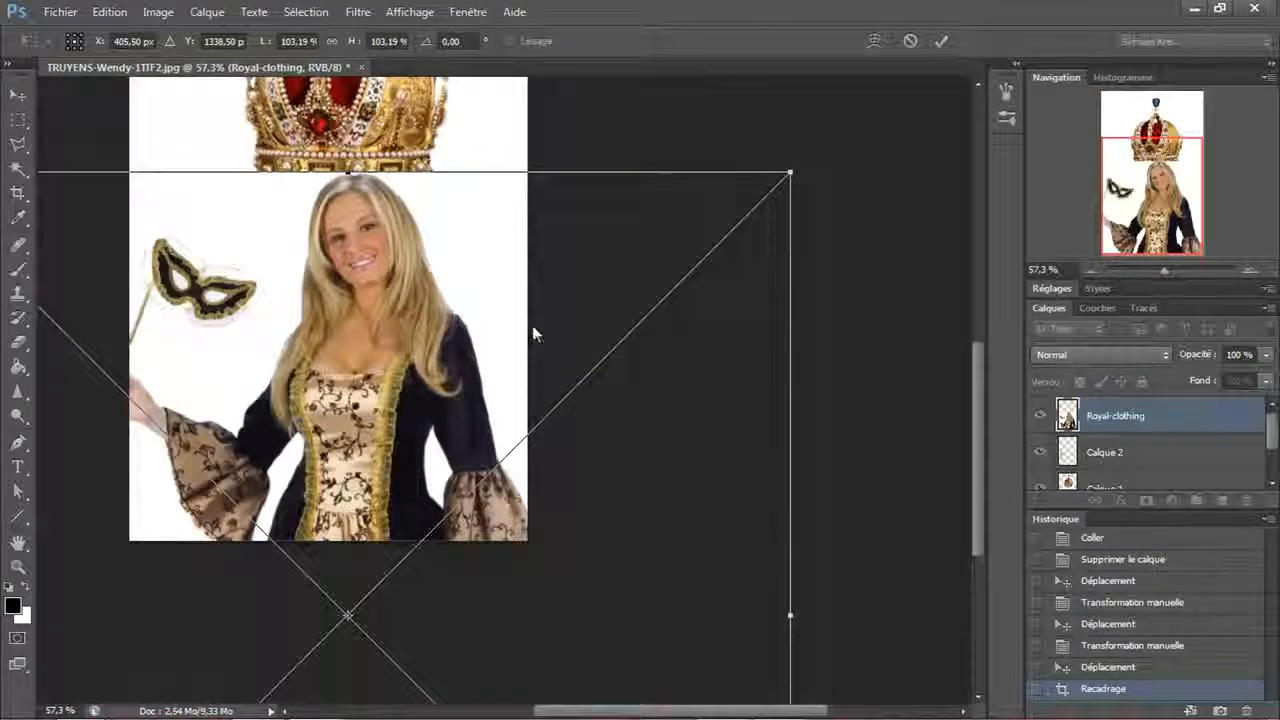
left_click_drag(740, 368, 912, 235)
left_click_drag(727, 297, 674, 418)
key("Return")
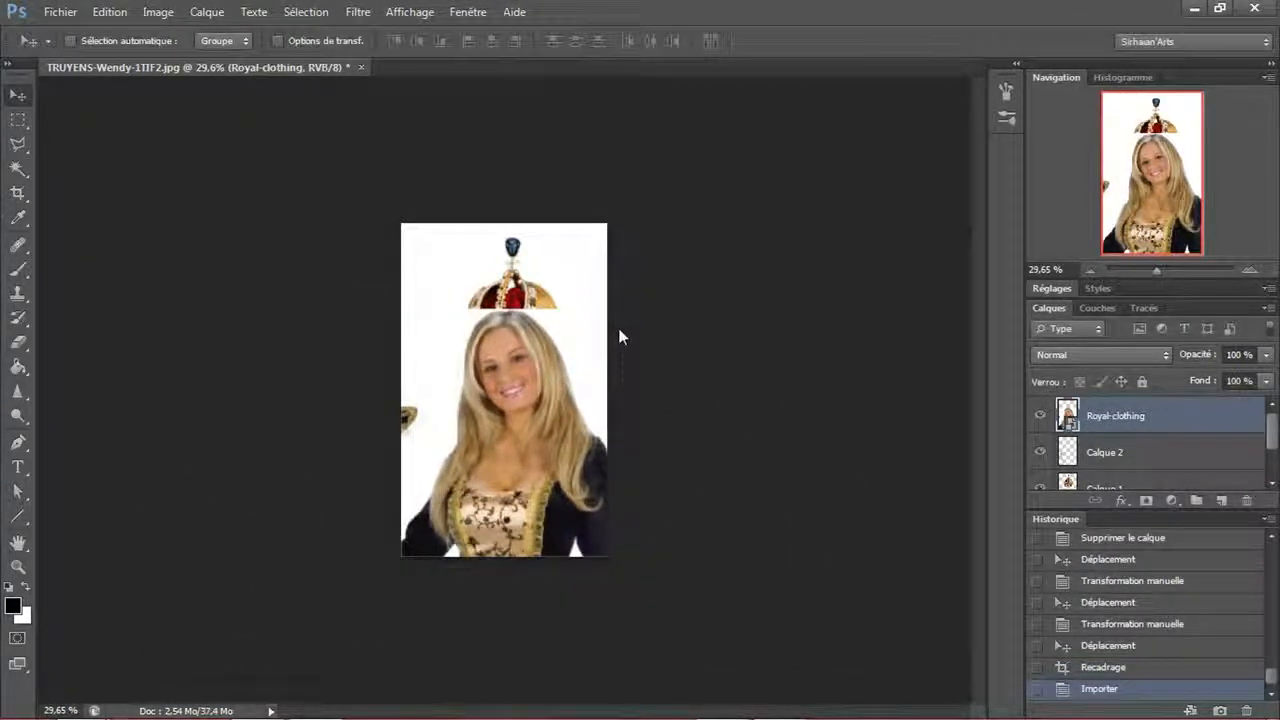
- Compare the Royal-clothing layer with the portrait by toggling its visibility, and move the layer down a little
key("ctrl+0")
scroll(544, 467, "up", 1, "alt")
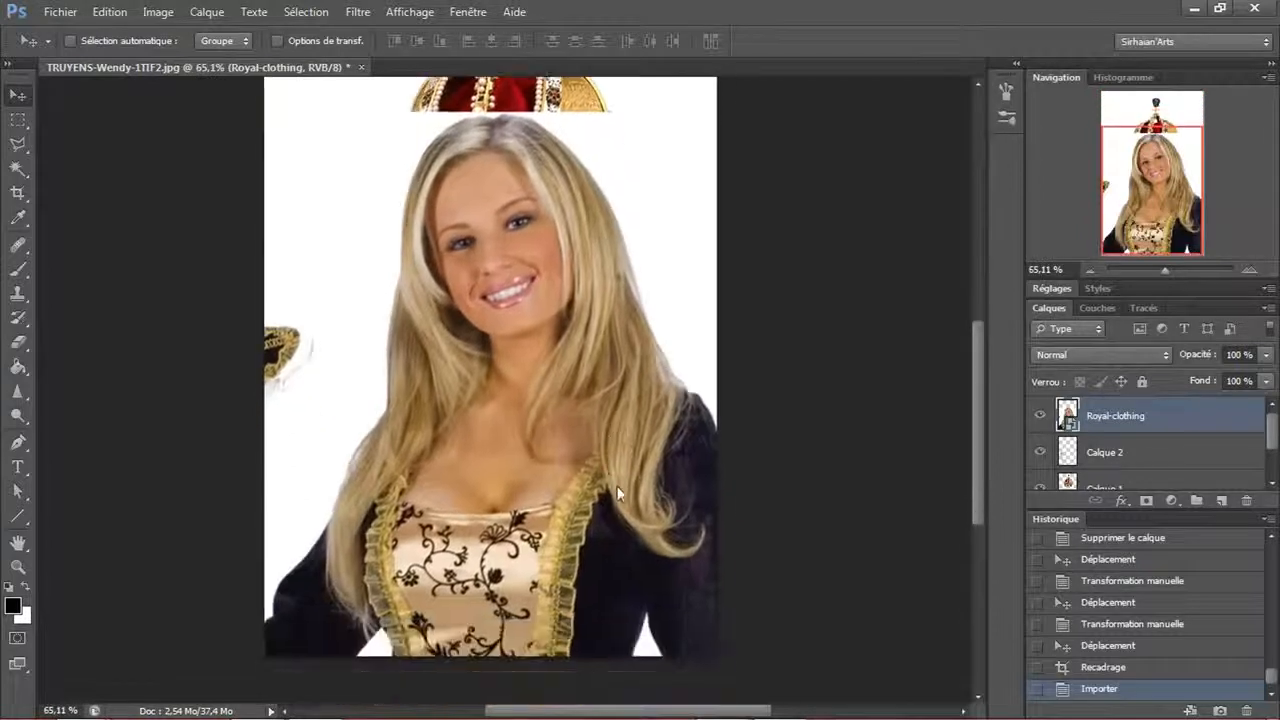
left_click(1041, 412)
left_click(1042, 410)
left_click_drag(696, 290, 686, 377)
- Scale the Royal-clothing layer proportionally to 200 %
key("ctrl+t")
key("ctrl+0")
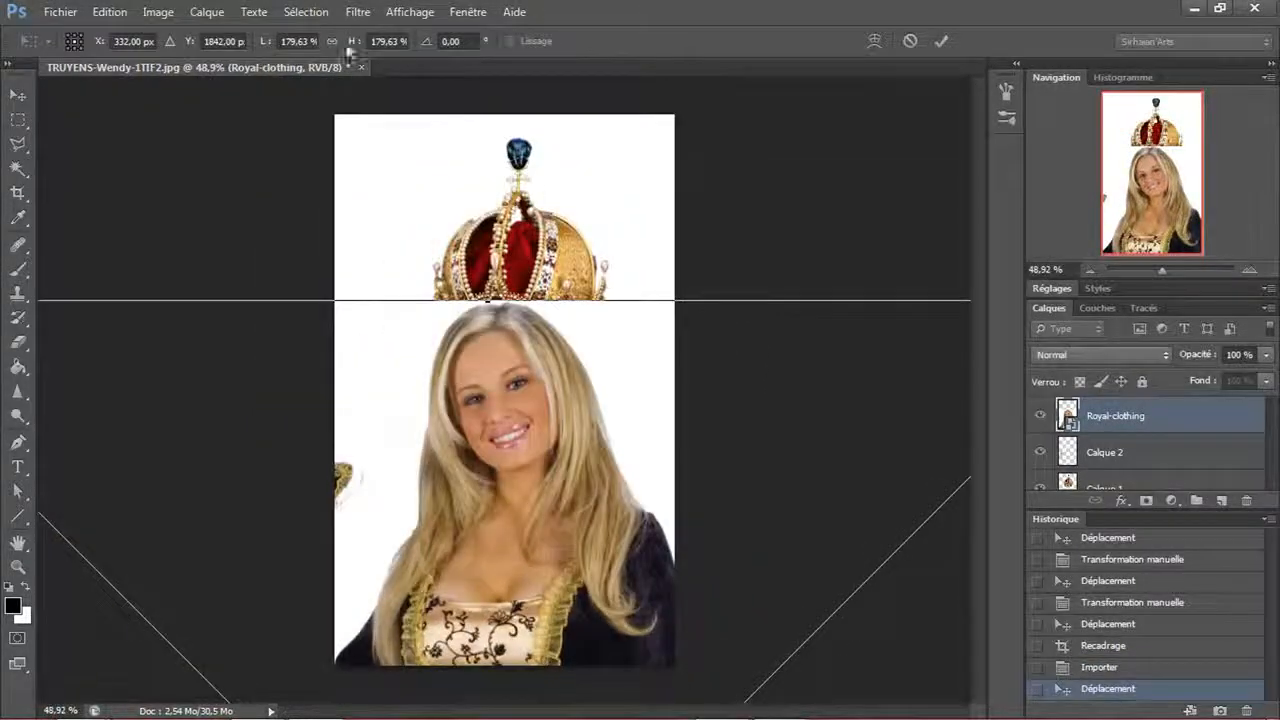
left_click(388, 41)
type("190")
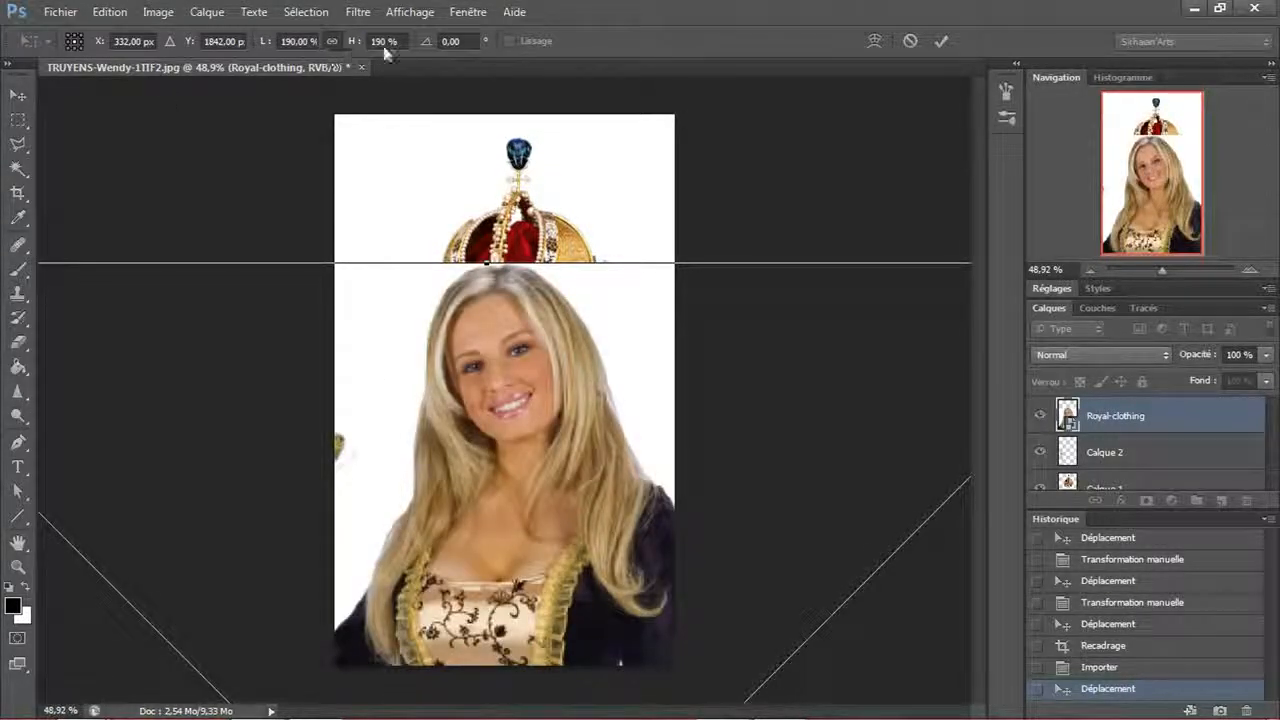
type("200")
key("Return")
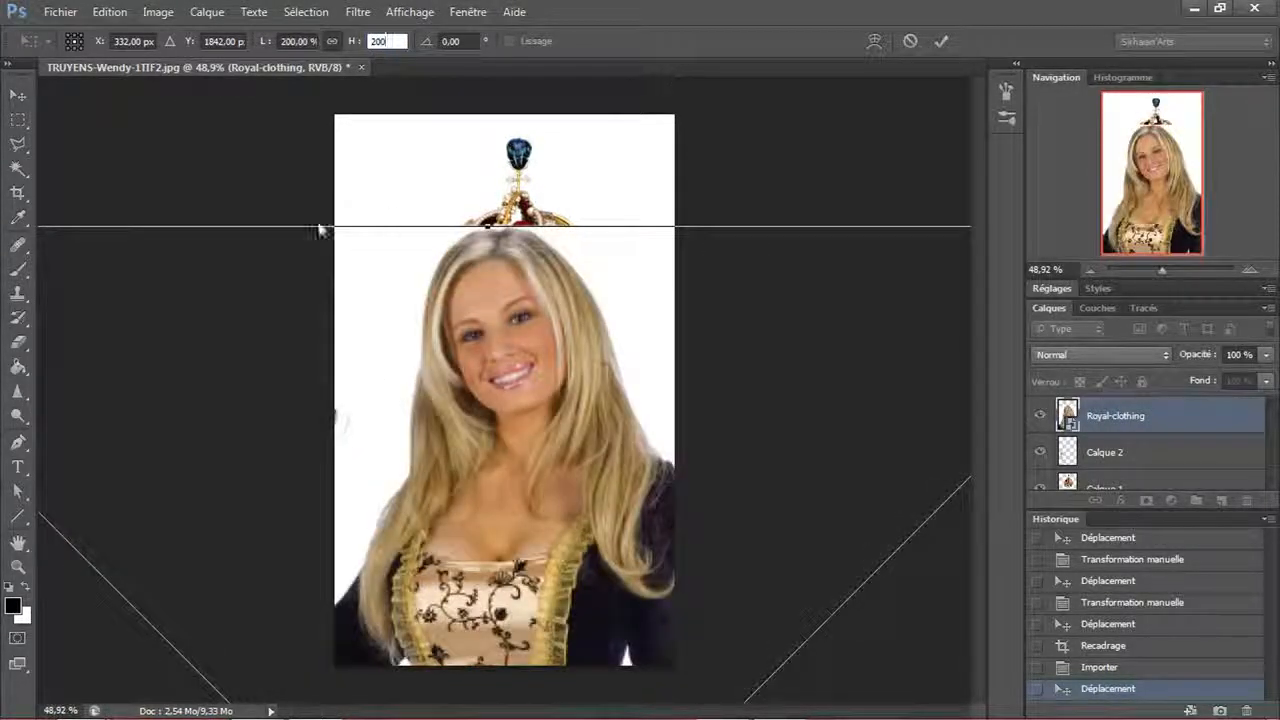
- Inspect the enlarged dress at 100 % zoom and rasterize the Royal-clothing layer
double_click(17, 567)
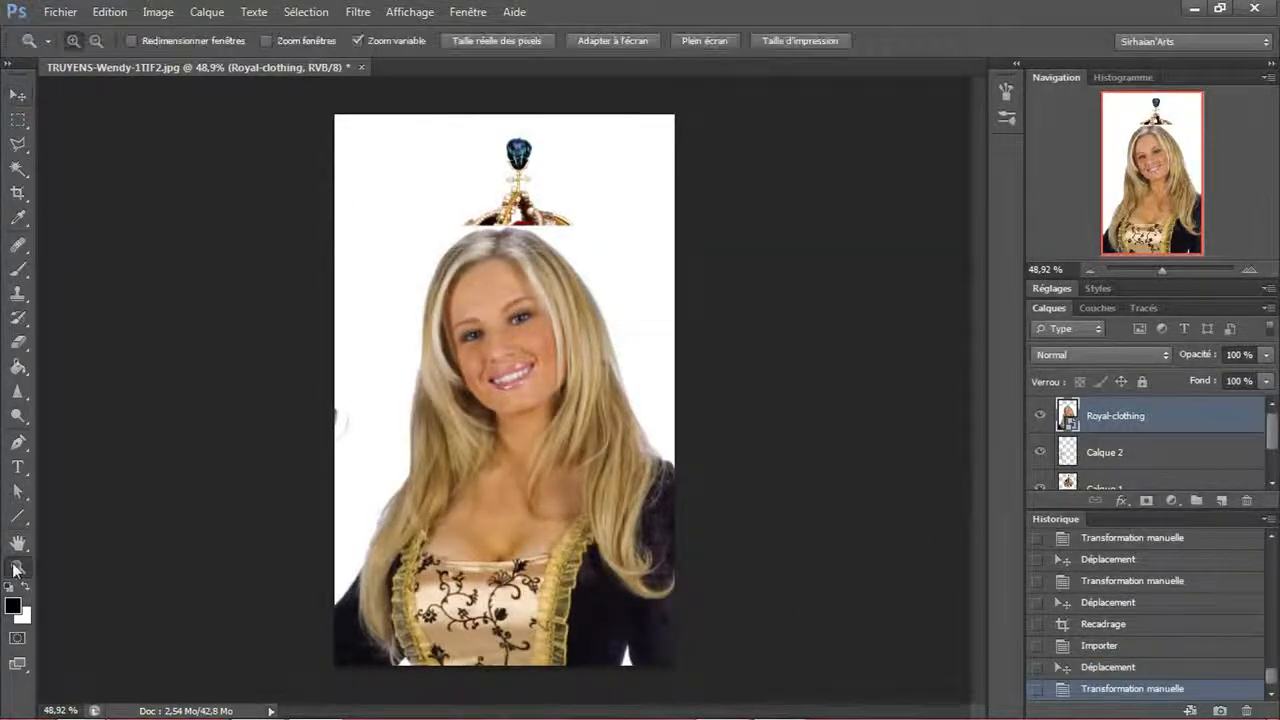
scroll(391, 446, "down", 5)
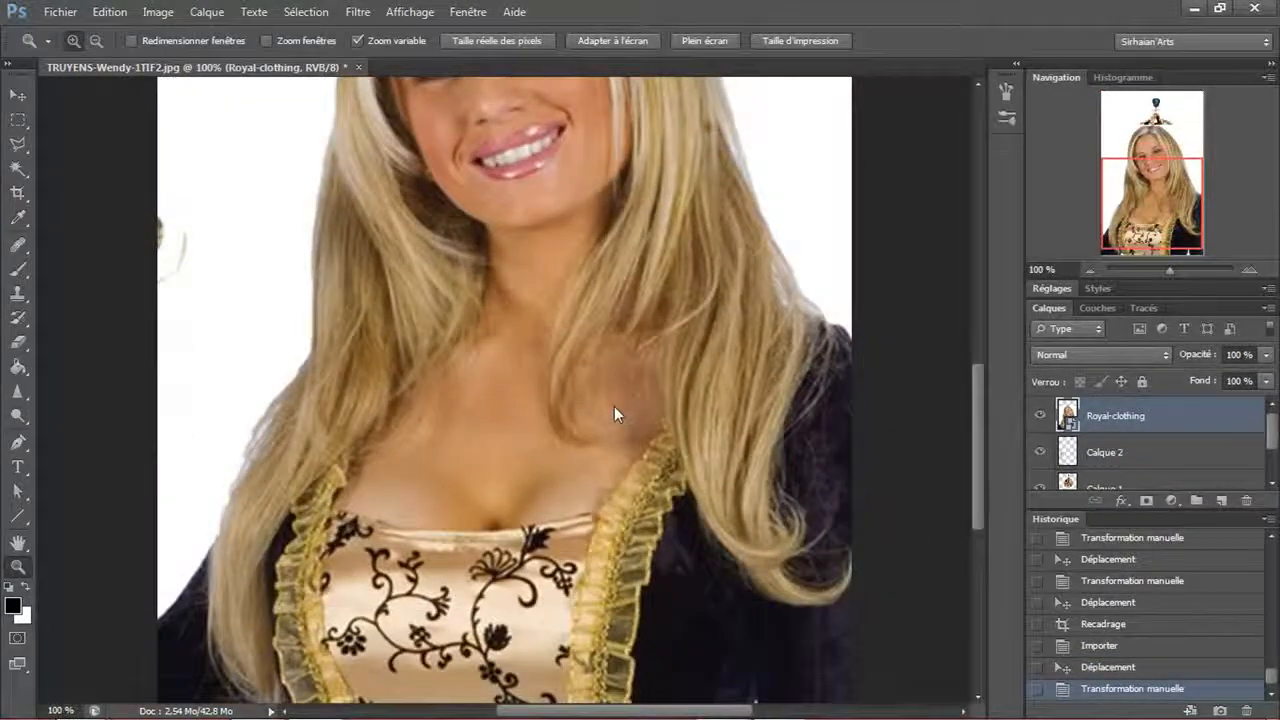
scroll(614, 406, "down", 5)
scroll(614, 406, "down", 1)
key("v")
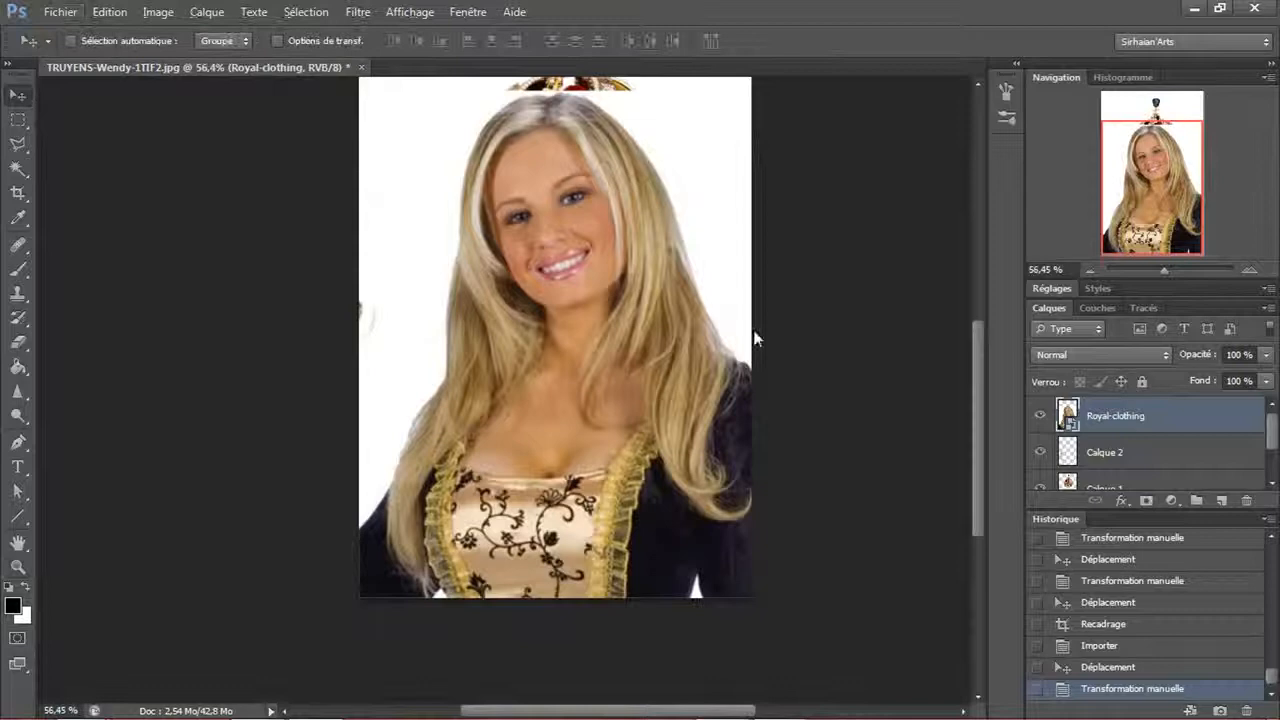
right_click(1116, 420)
left_click(925, 251)
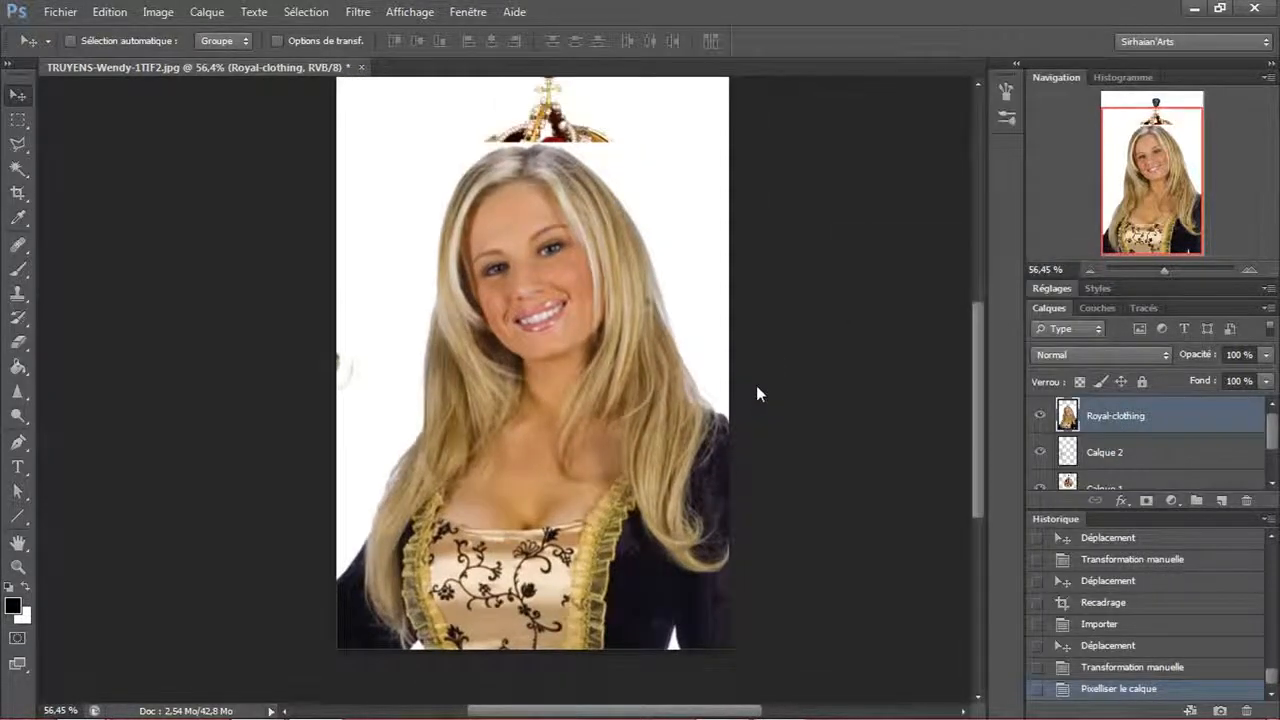
- Move the Royal-clothing layer slightly down and lower its opacity to 25 %
left_click_drag(760, 451, 765, 477)
left_click_drag(1201, 362, 1063, 373)
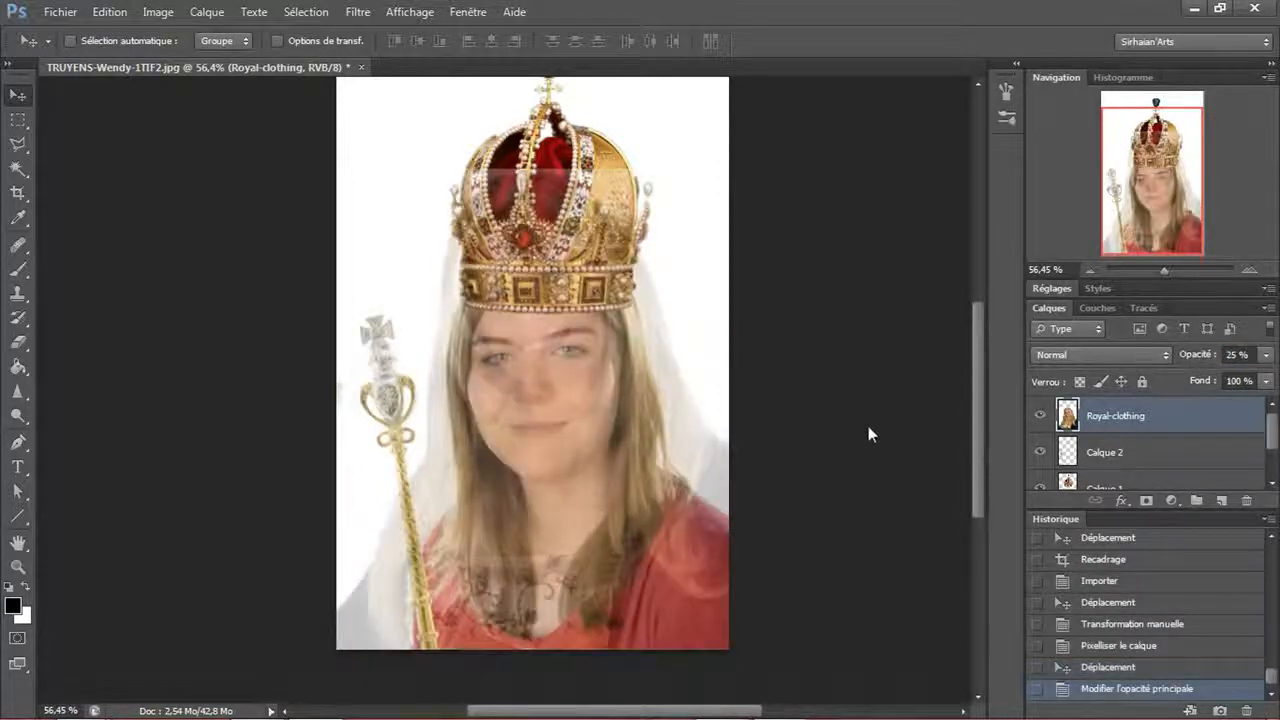
- Move the Royal-clothing layer down over the portrait and set its opacity to 100 %
left_click_drag(868, 428, 863, 509)
left_click_drag(1199, 367, 1275, 366)
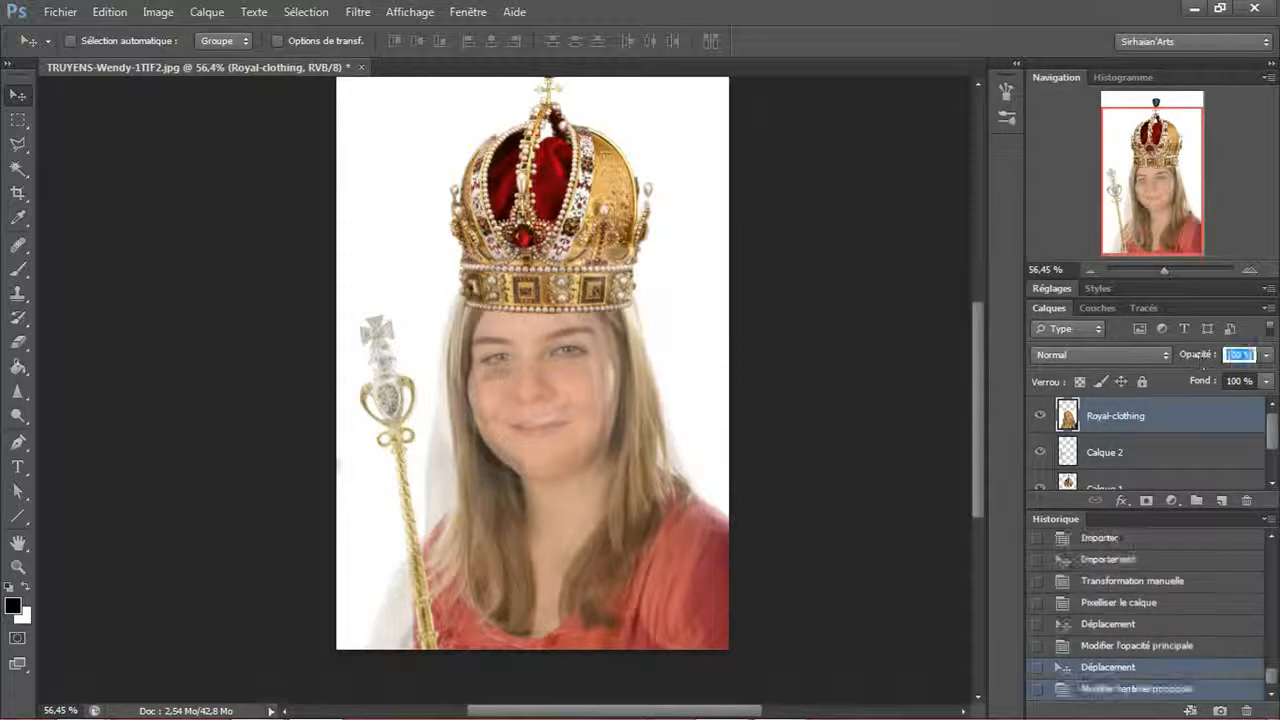
left_click_drag(874, 447, 862, 441)
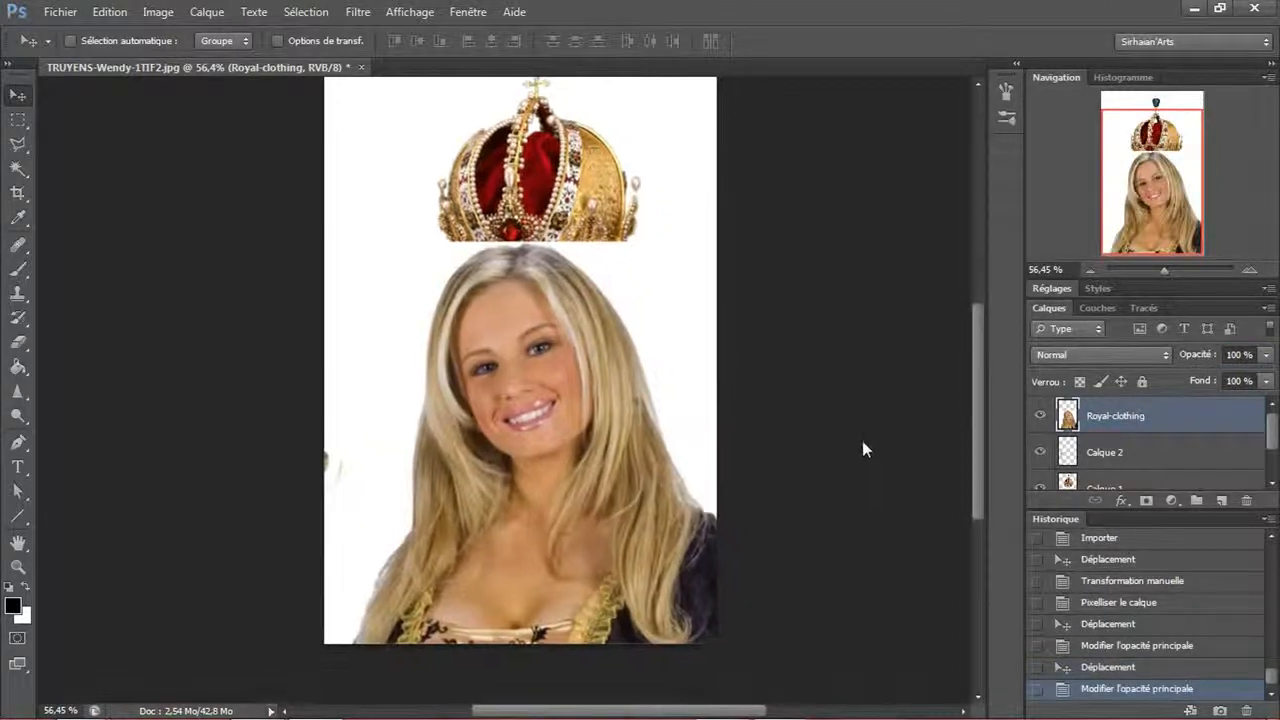
- Add a layer mask to Royal-clothing and paint black on it at 100 % brush opacity to uncover the crown's lower part
left_click(1147, 503)
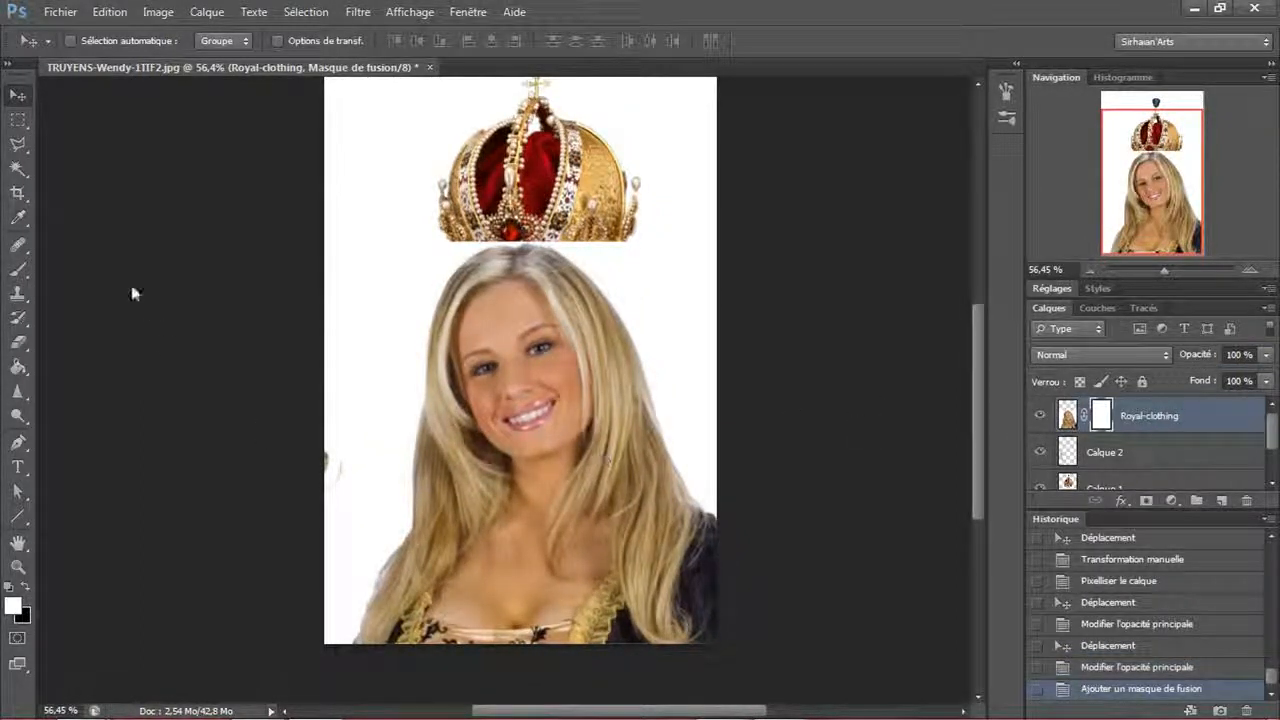
left_click(23, 270)
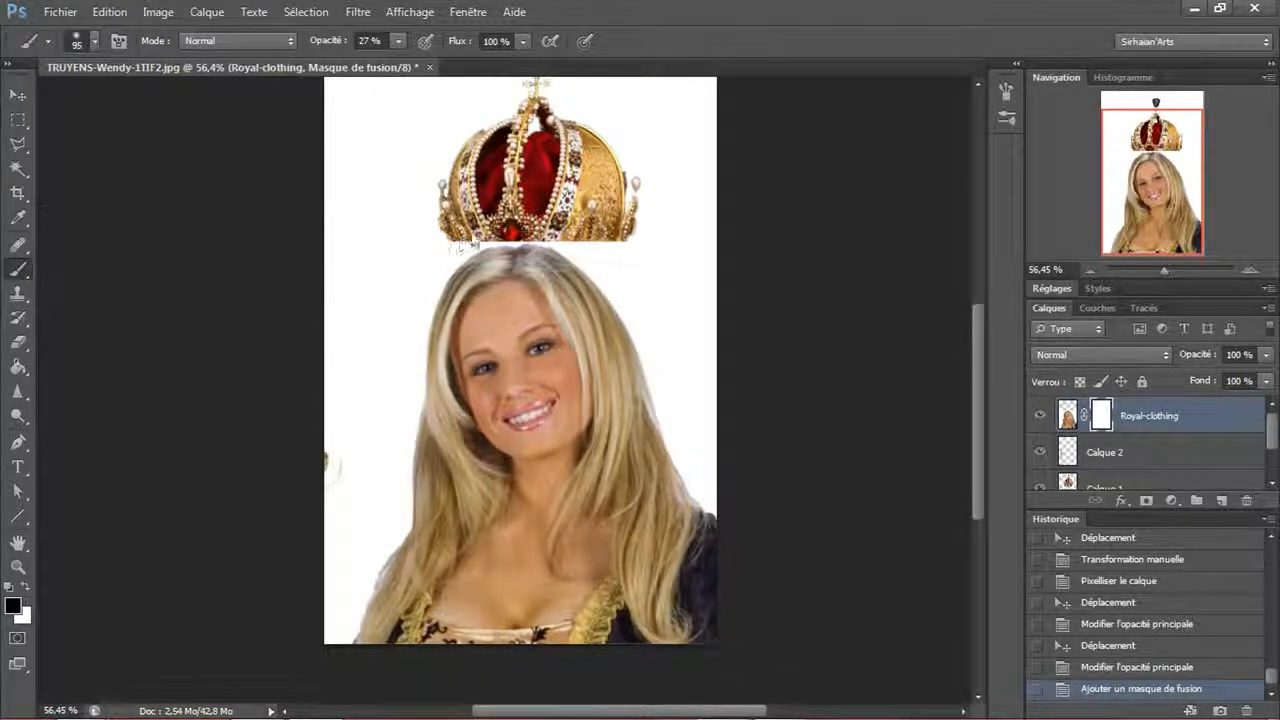
left_click(470, 243)
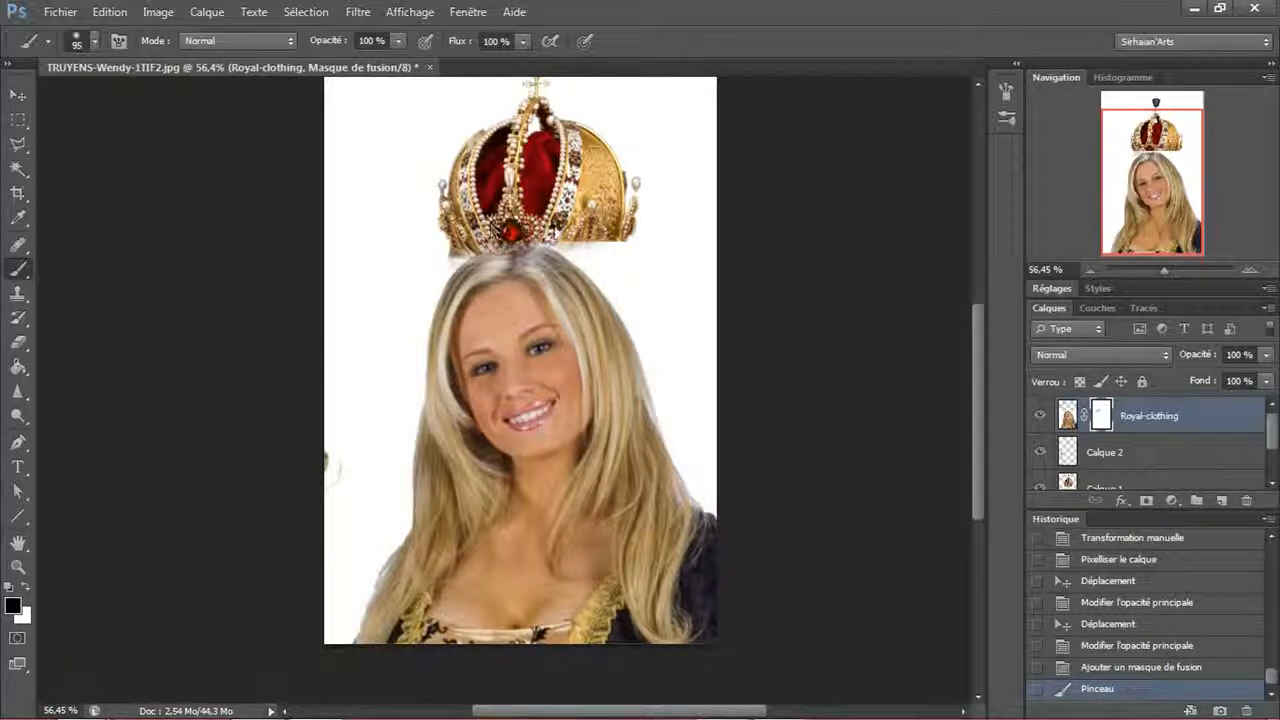
left_click_drag(491, 225, 654, 271)
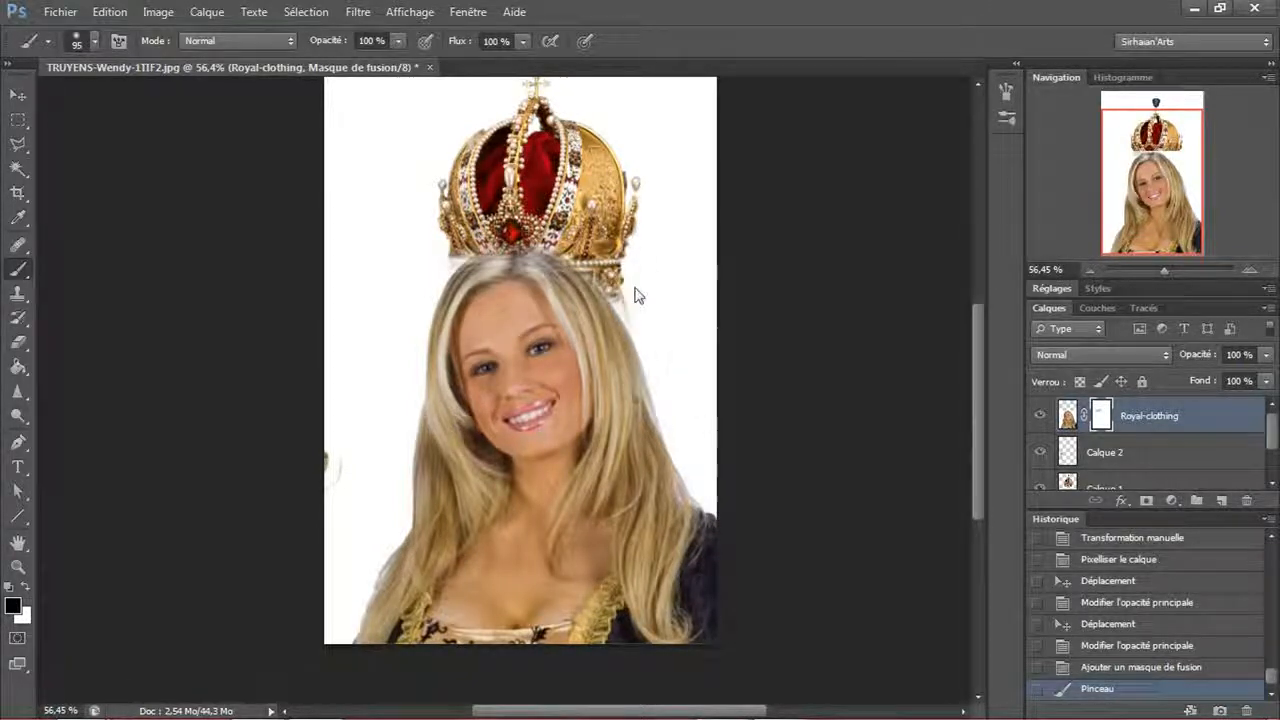
left_click_drag(698, 239, 736, 210)
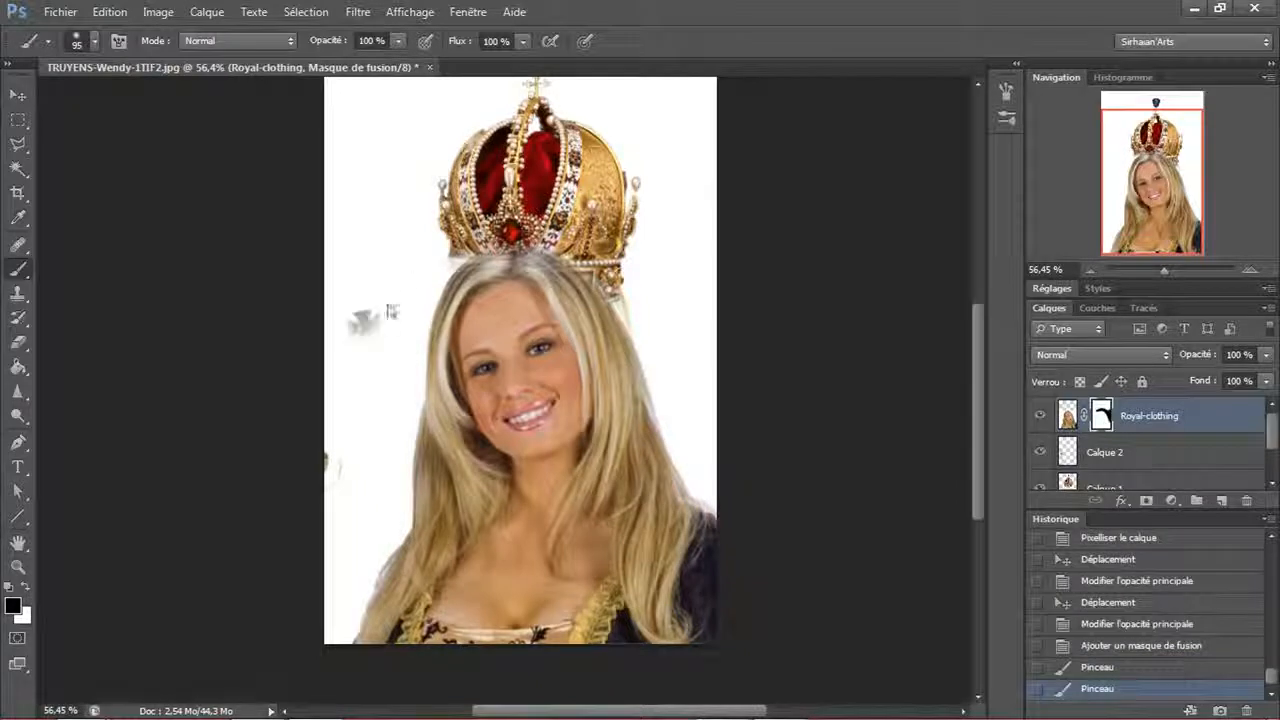
- Paint black on the Royal-clothing mask to reveal the sceptre's head, the crown band and the girl's own face
mouse_move(393, 321)
left_mouse_down()
mouse_move(400, 490)
mouse_move(423, 294)
mouse_move(396, 443)
mouse_move(396, 356)
left_mouse_up()
mouse_move(450, 275)
left_mouse_down()
mouse_move(640, 293)
mouse_move(505, 310)
mouse_move(620, 330)
mouse_move(488, 375)
mouse_move(605, 408)
mouse_move(576, 460)
mouse_move(474, 410)
left_mouse_up()
mouse_move(604, 423)
left_mouse_down()
mouse_move(630, 370)
mouse_move(658, 424)
left_mouse_up()
key("ctrl+z")
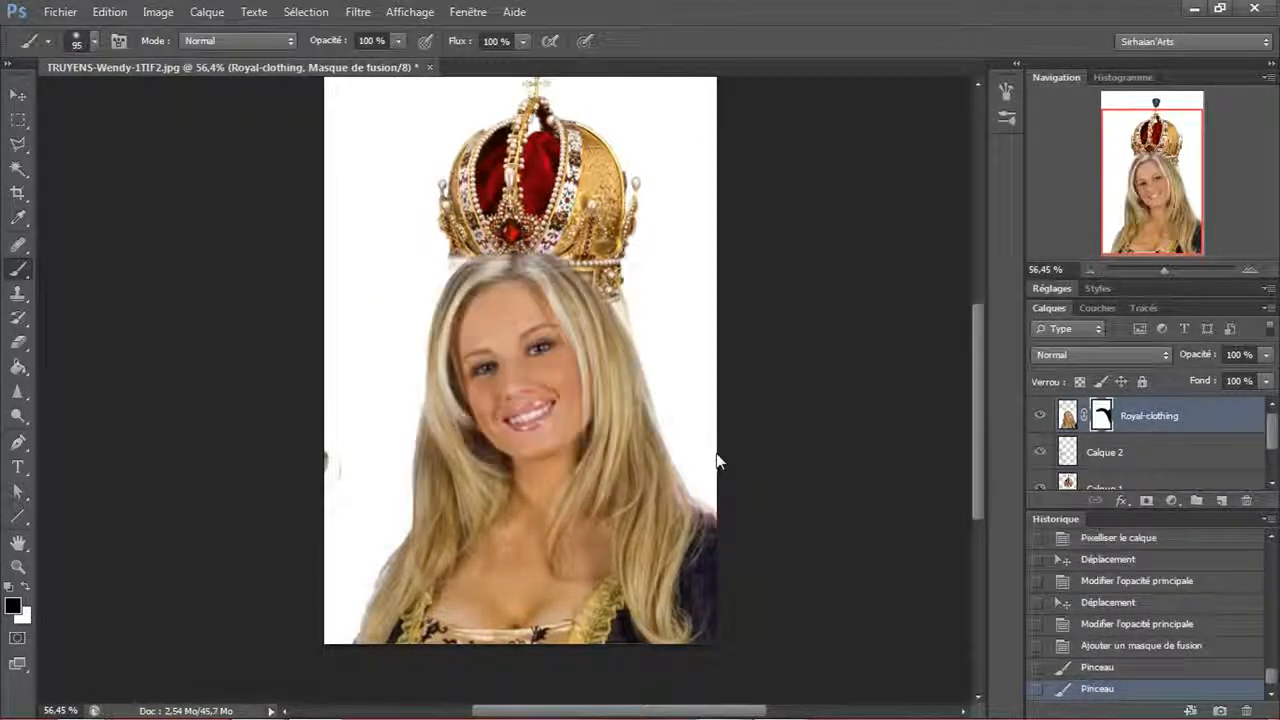
key("ctrl+z")
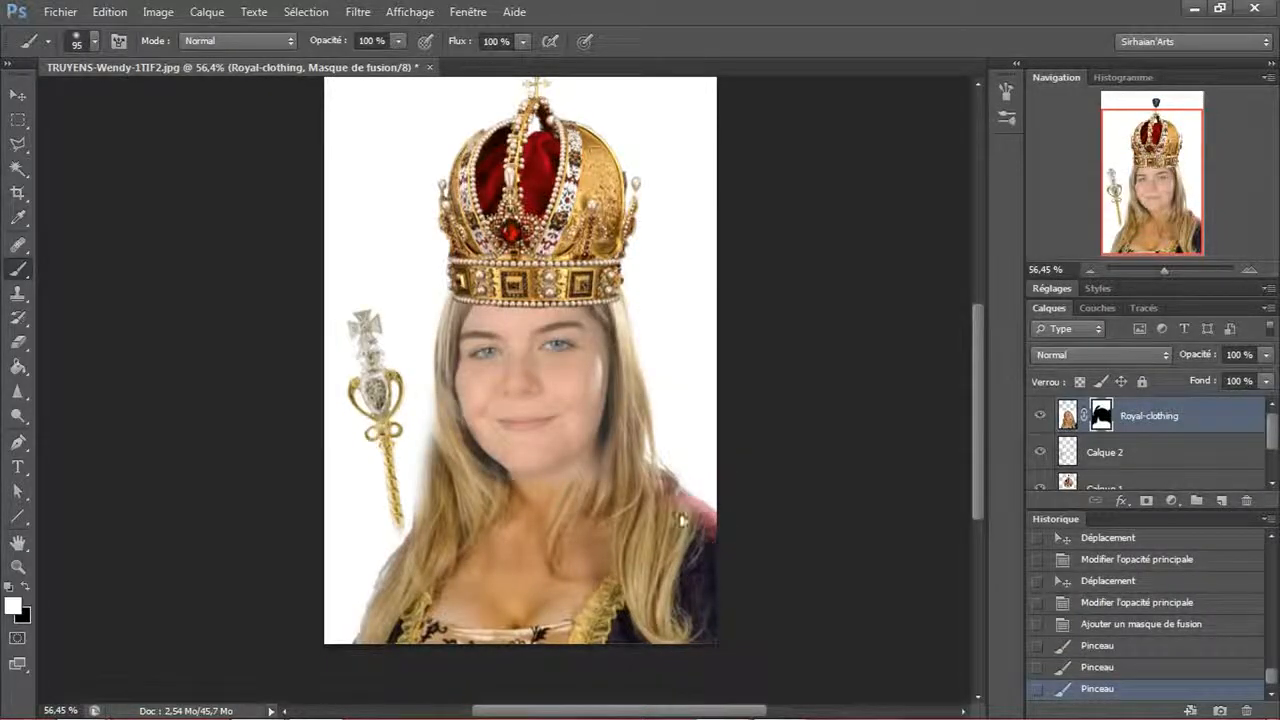
- Refine the mask with white and black strokes, restoring the dress and hair over the red shoulder and revealing more of the sceptre's shaft
mouse_move(680, 520)
left_mouse_down()
mouse_move(652, 500)
mouse_move(645, 514)
left_mouse_up()
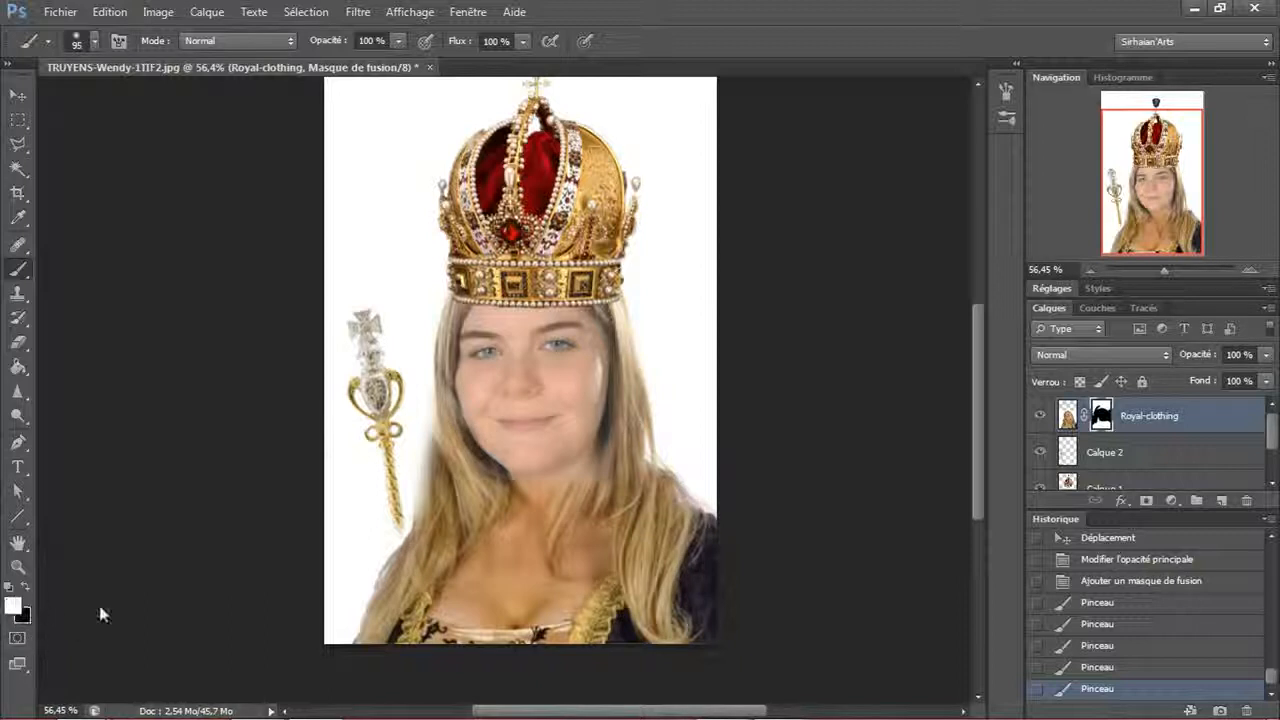
mouse_move(695, 551)
left_mouse_down()
mouse_move(687, 514)
mouse_move(645, 492)
left_mouse_up()
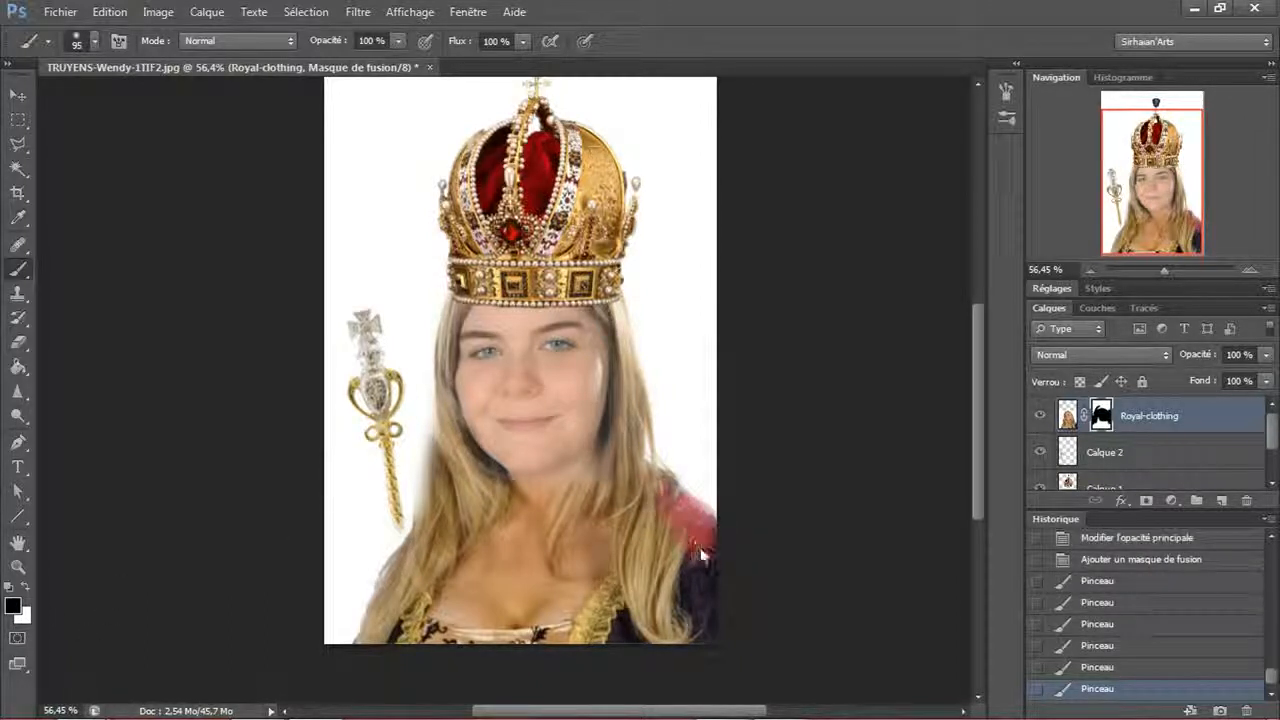
mouse_move(708, 560)
left_mouse_down()
mouse_move(649, 495)
mouse_move(722, 552)
mouse_move(622, 486)
mouse_move(743, 547)
mouse_move(639, 404)
mouse_move(632, 326)
left_mouse_up()
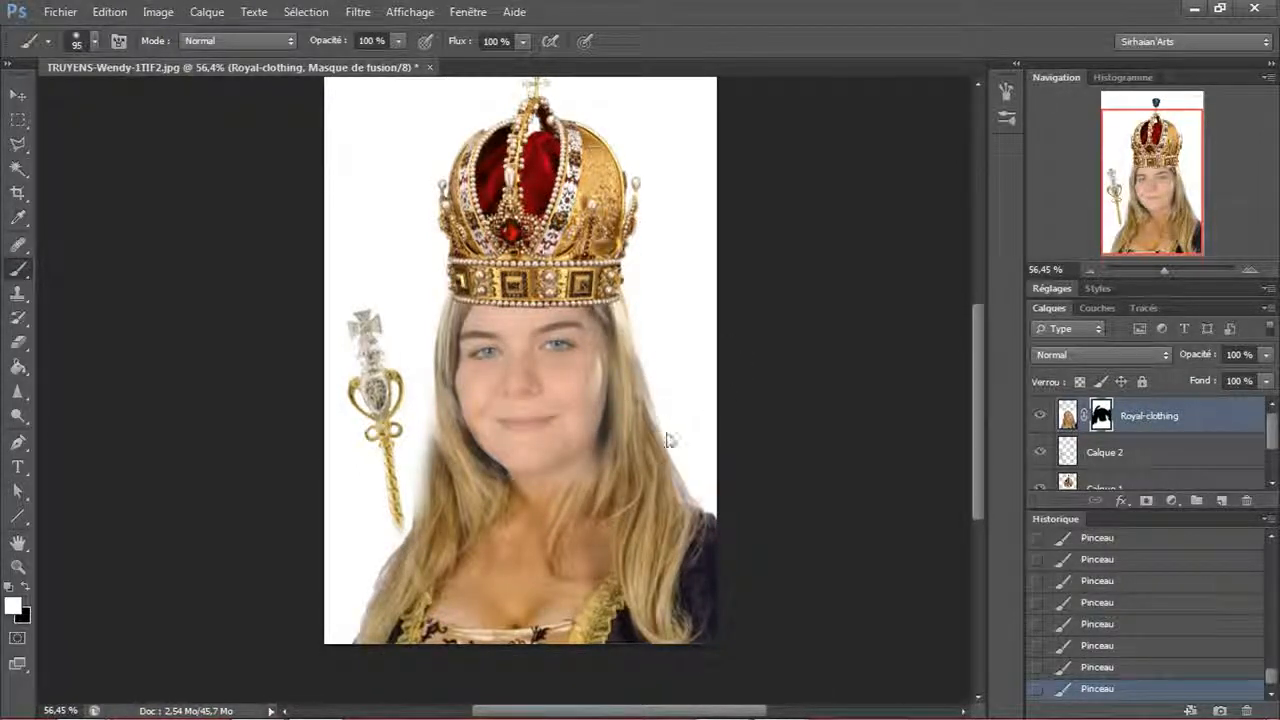
mouse_move(412, 498)
left_mouse_down()
mouse_move(427, 435)
mouse_move(412, 530)
left_mouse_up()
key("x")
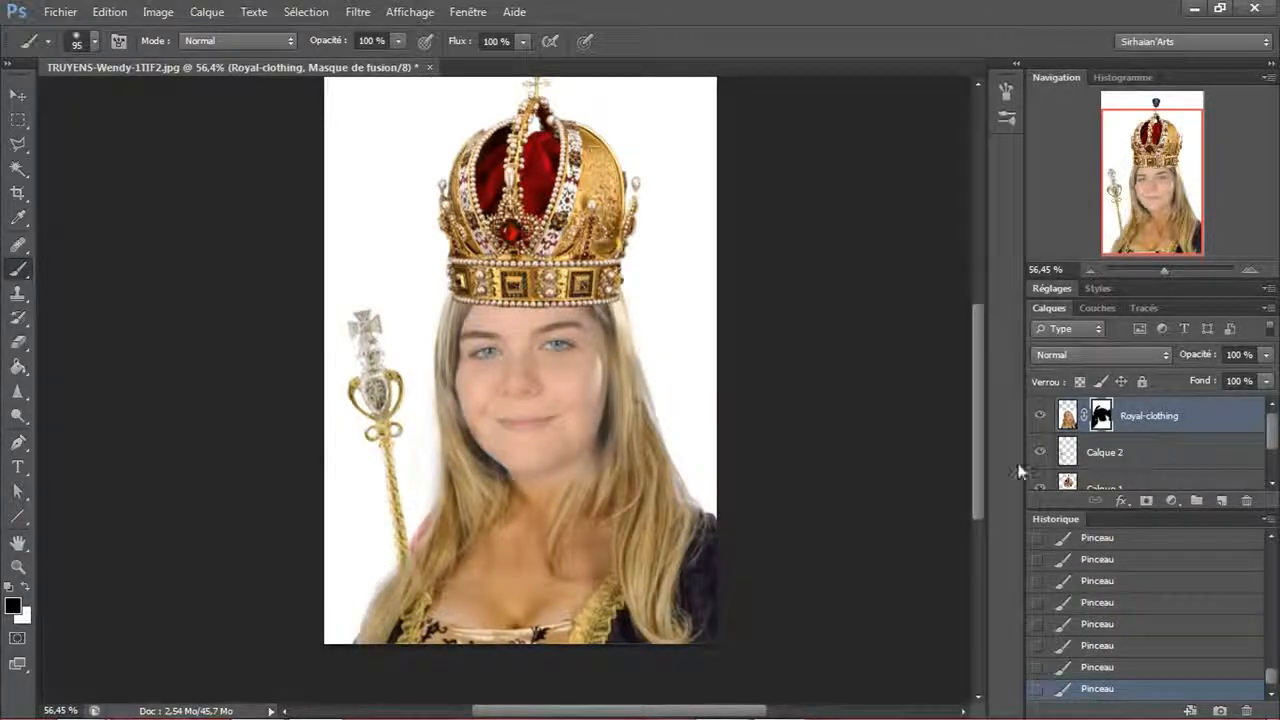
- Move the sceptre layer Calque 2 above Royal-clothing, and select the Royal-clothing layer again
left_click(1104, 455)
left_click_drag(1131, 425, 1128, 407)
left_click(1155, 452)
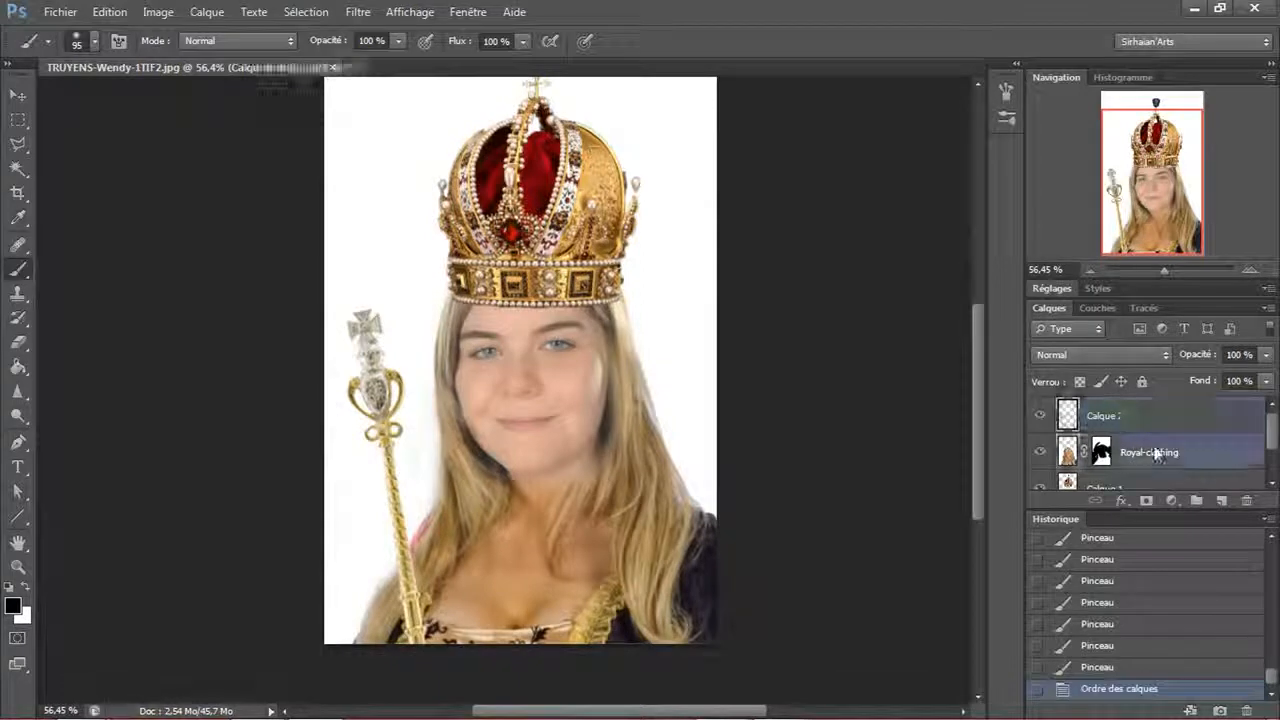
left_click_drag(440, 535, 415, 560)
key("x")
left_click_drag(452, 488, 408, 565)
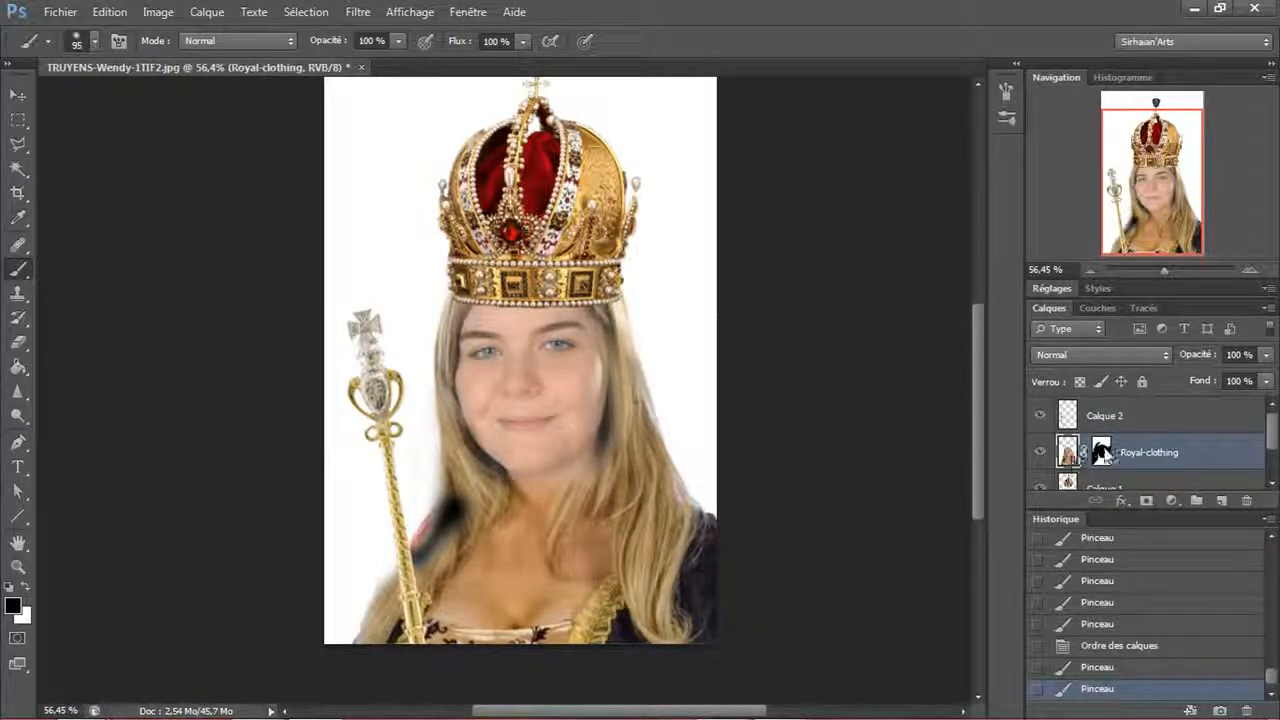
left_click(1103, 453)
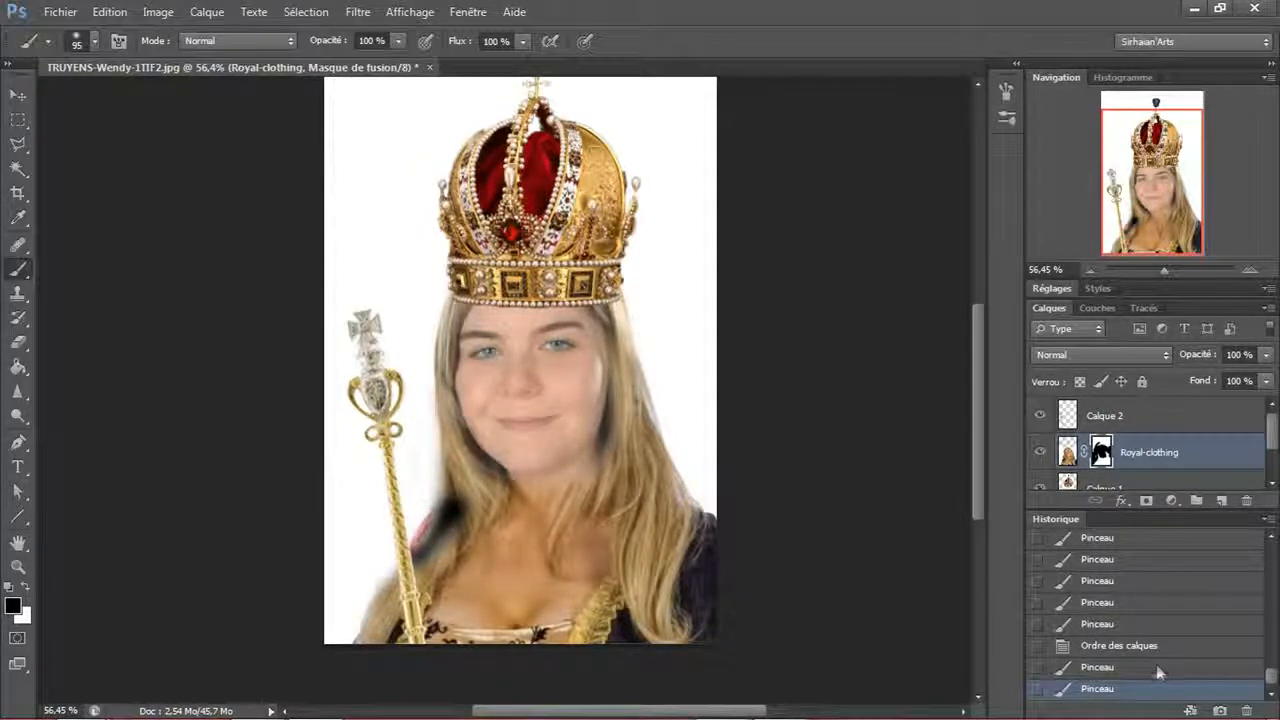
left_click(1133, 644)
- Paint on the Royal-clothing mask to restore the long blond hair beside the sceptre while keeping the girl's own face uncovered
left_click(1101, 454)
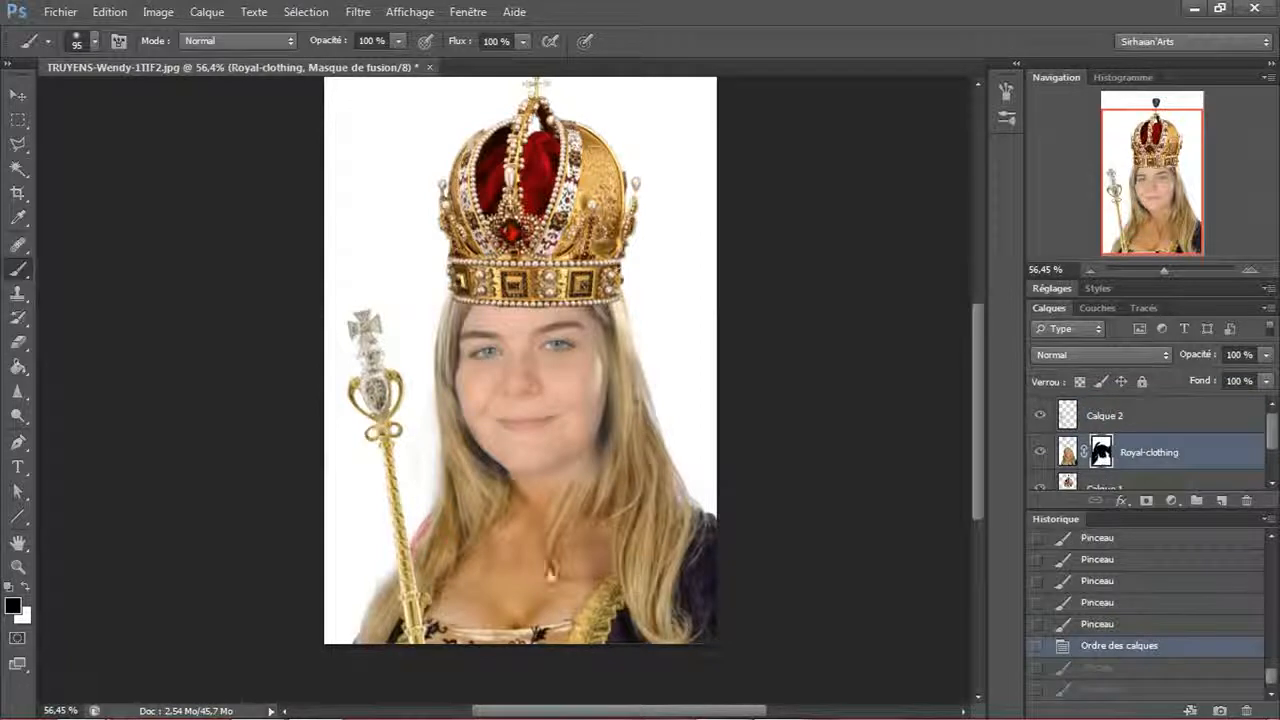
key("x")
mouse_move(441, 520)
left_mouse_down()
mouse_move(386, 592)
mouse_move(420, 533)
mouse_move(461, 358)
mouse_move(455, 475)
left_mouse_up()
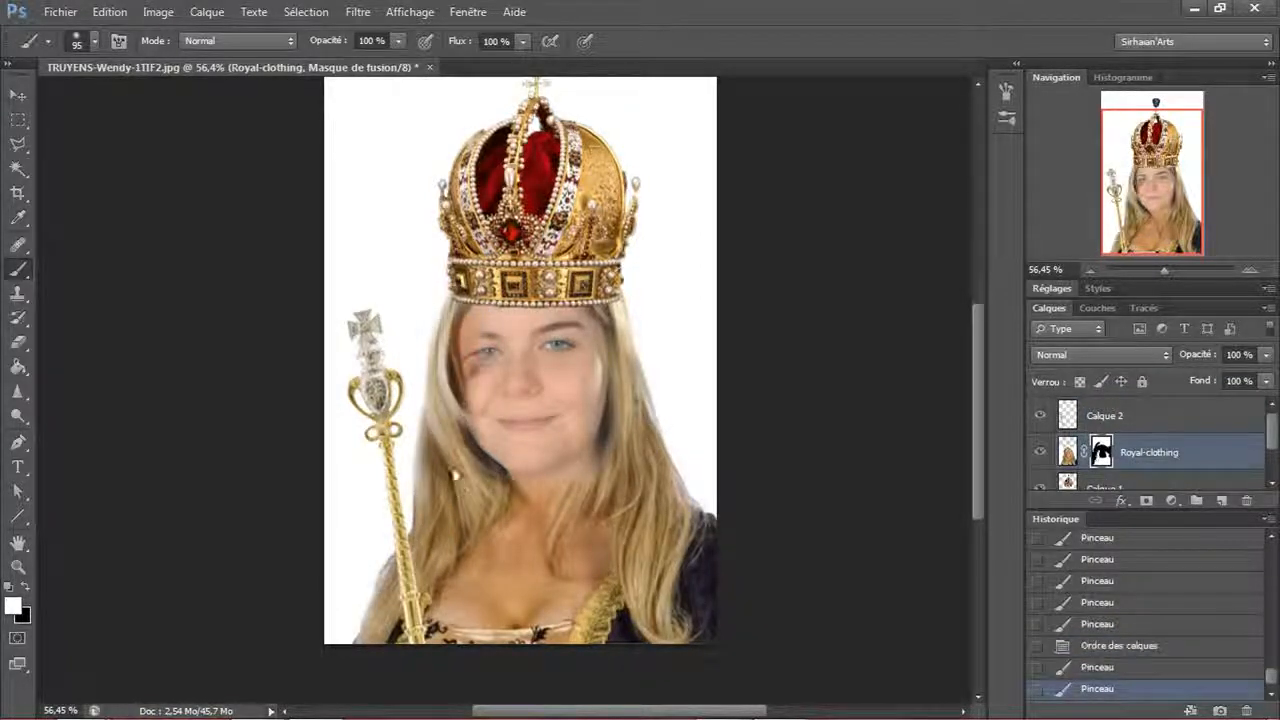
mouse_move(479, 409)
left_mouse_down()
mouse_move(473, 357)
mouse_move(500, 326)
mouse_move(483, 394)
mouse_move(490, 342)
left_mouse_up()
left_click_drag(487, 524, 569, 410)
key("x")
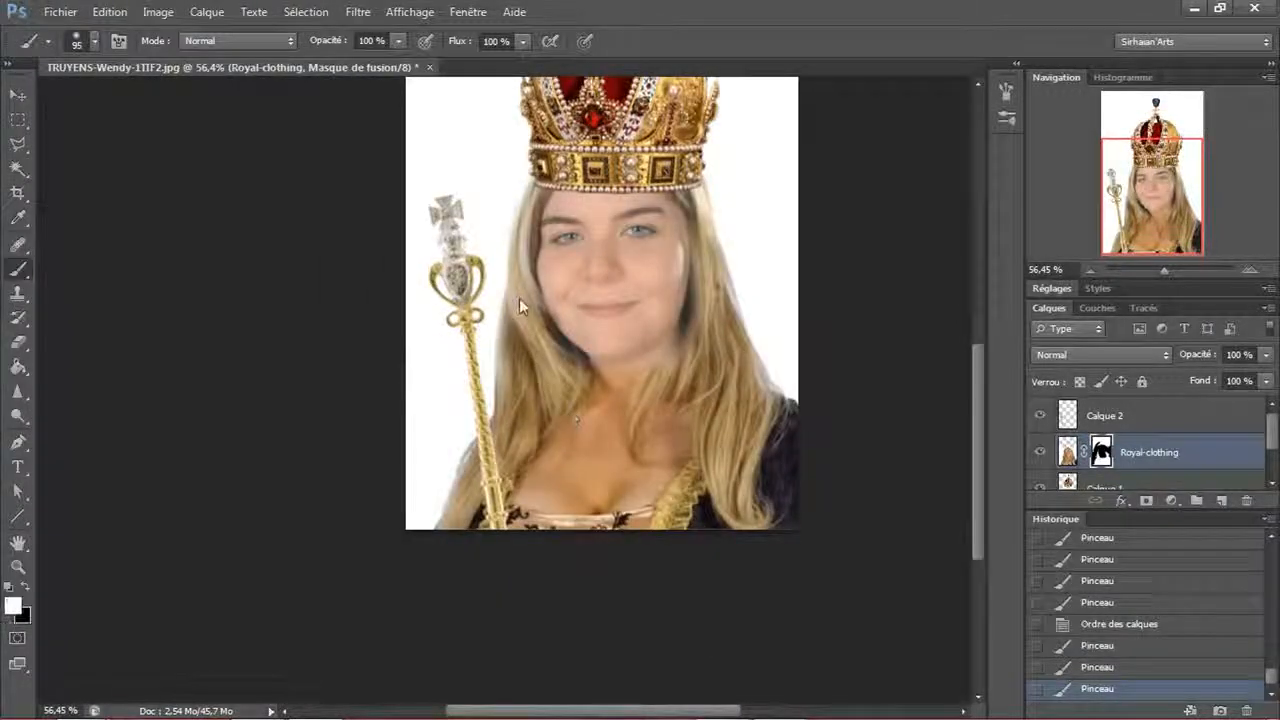
- Refine the mask along the hair on both sides of the face with alternating white and black brush strokes
mouse_move(519, 298)
left_mouse_down()
mouse_move(539, 327)
mouse_move(568, 306)
mouse_move(555, 362)
left_mouse_up()
key("x")
left_click(581, 318)
mouse_move(440, 518)
left_mouse_down()
mouse_move(438, 504)
mouse_move(434, 546)
mouse_move(435, 505)
left_mouse_up()
key("x")
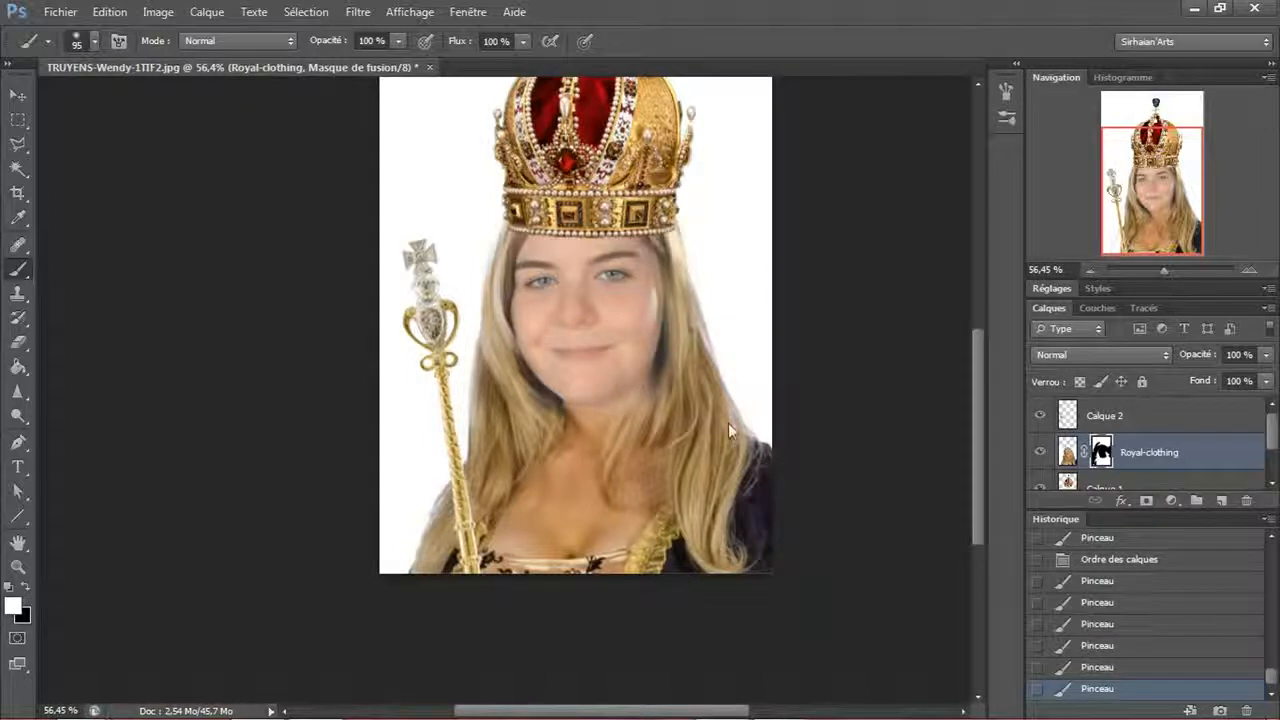
left_click_drag(680, 276, 670, 421)
key("x")
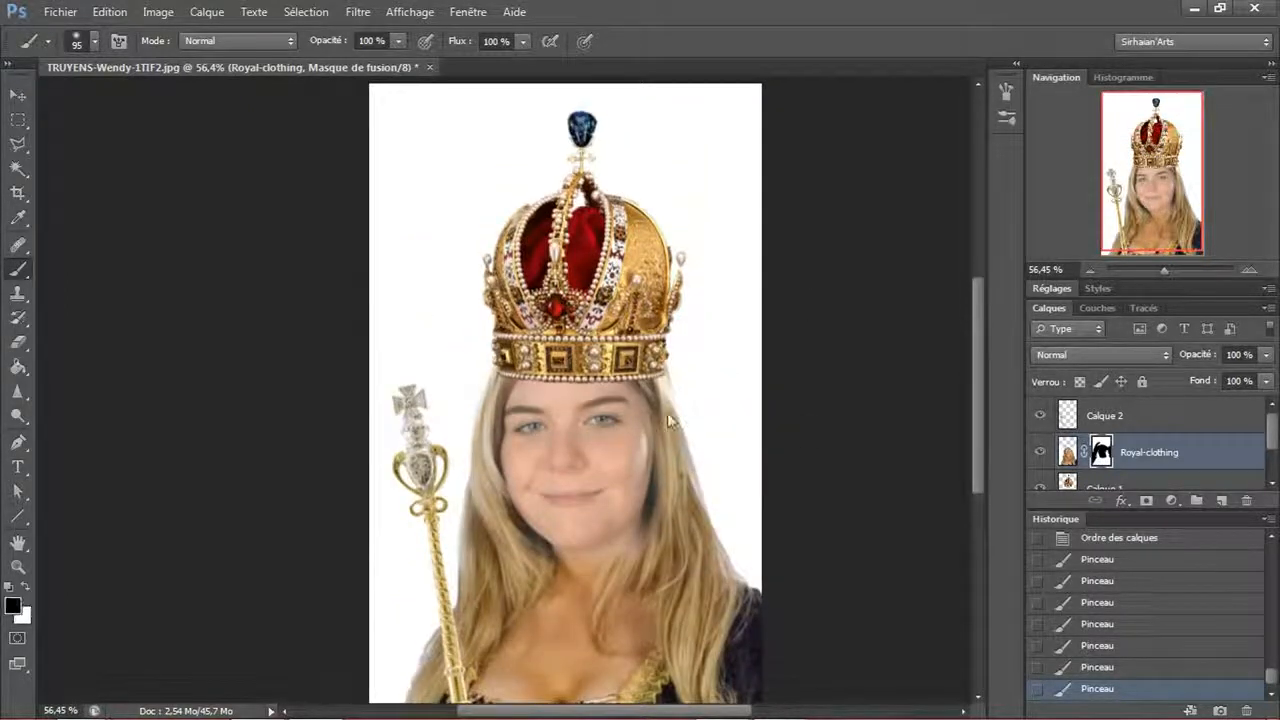
left_click(672, 420)
left_click_drag(835, 573, 807, 507)
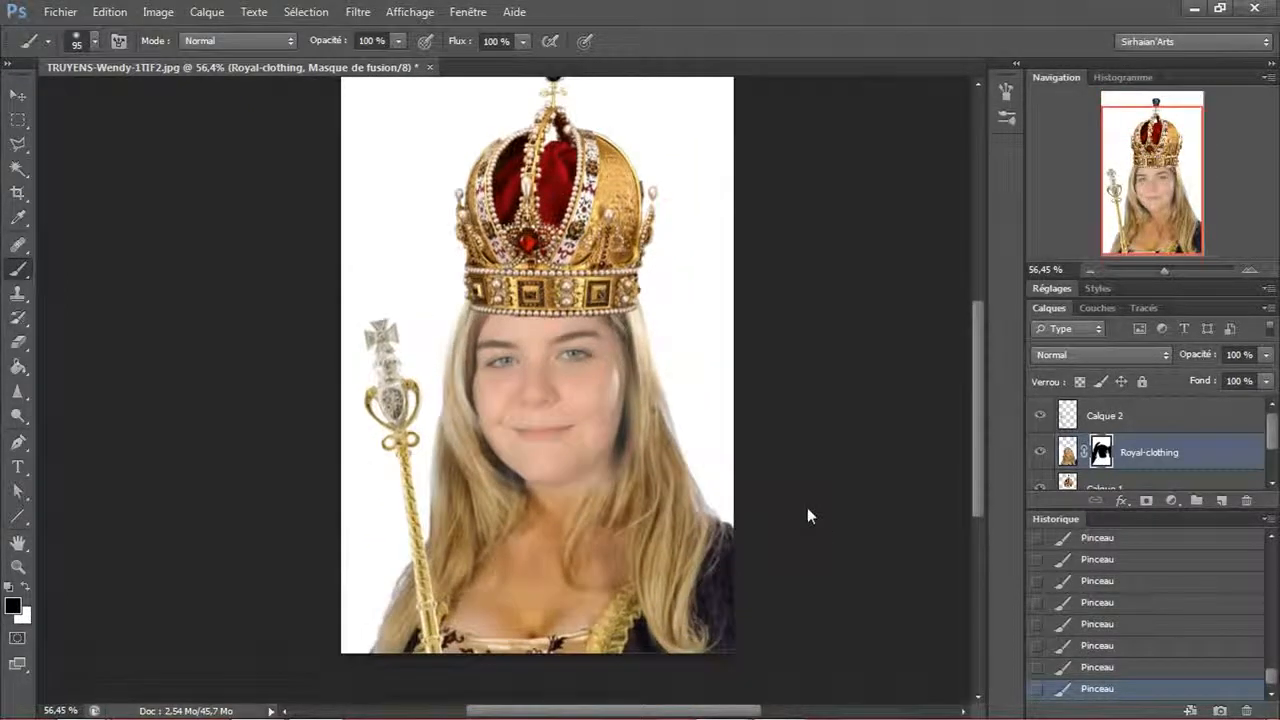
key("v")
left_click_drag(517, 352, 466, 343)
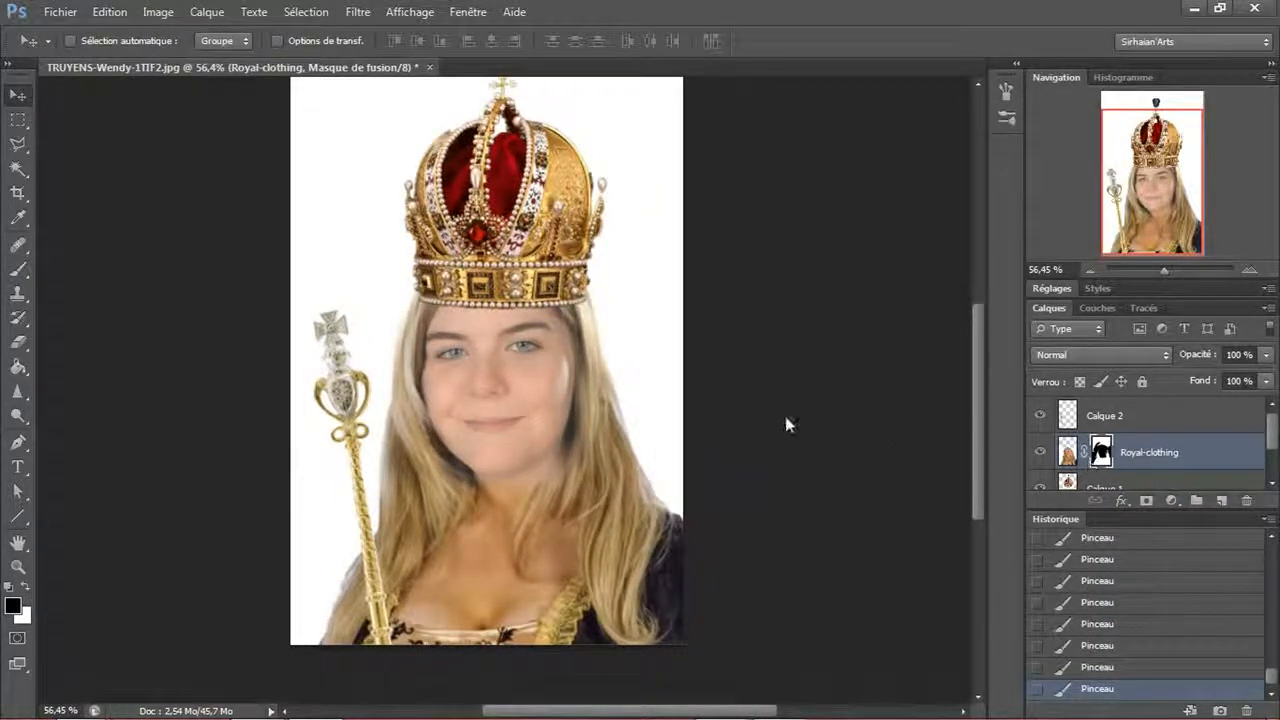
left_click(1068, 452)
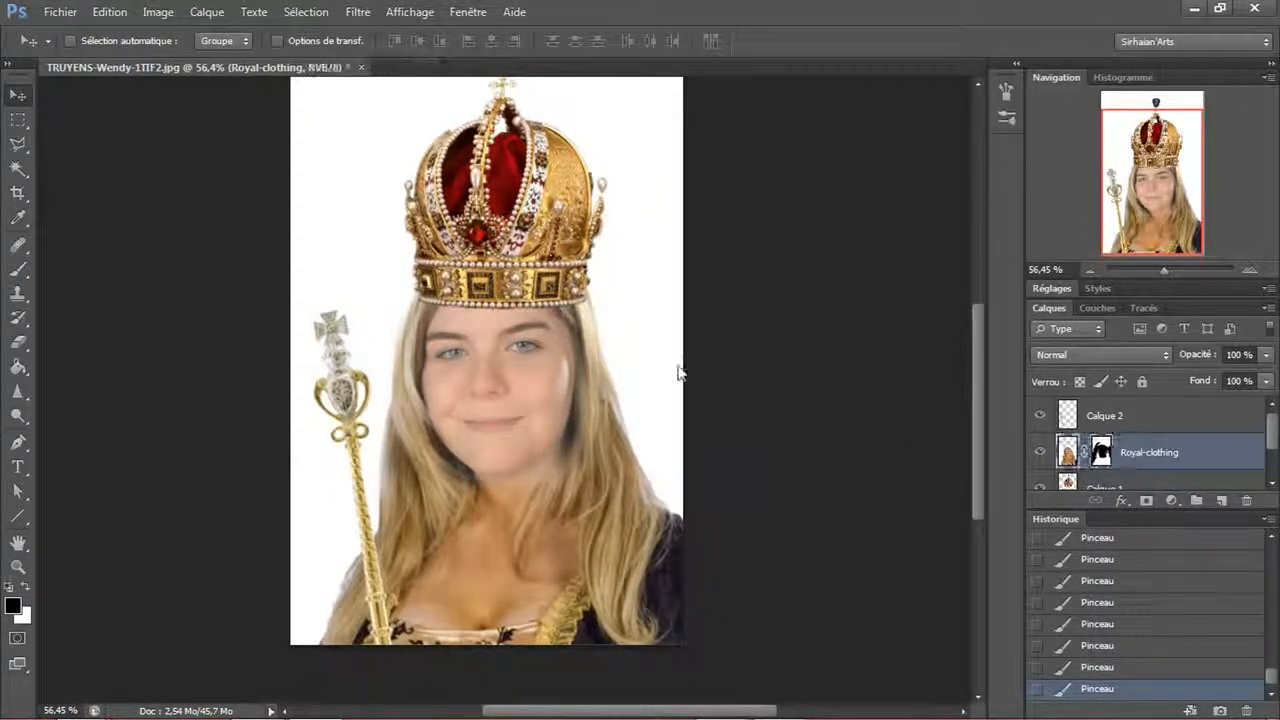
key("ctrl+t")
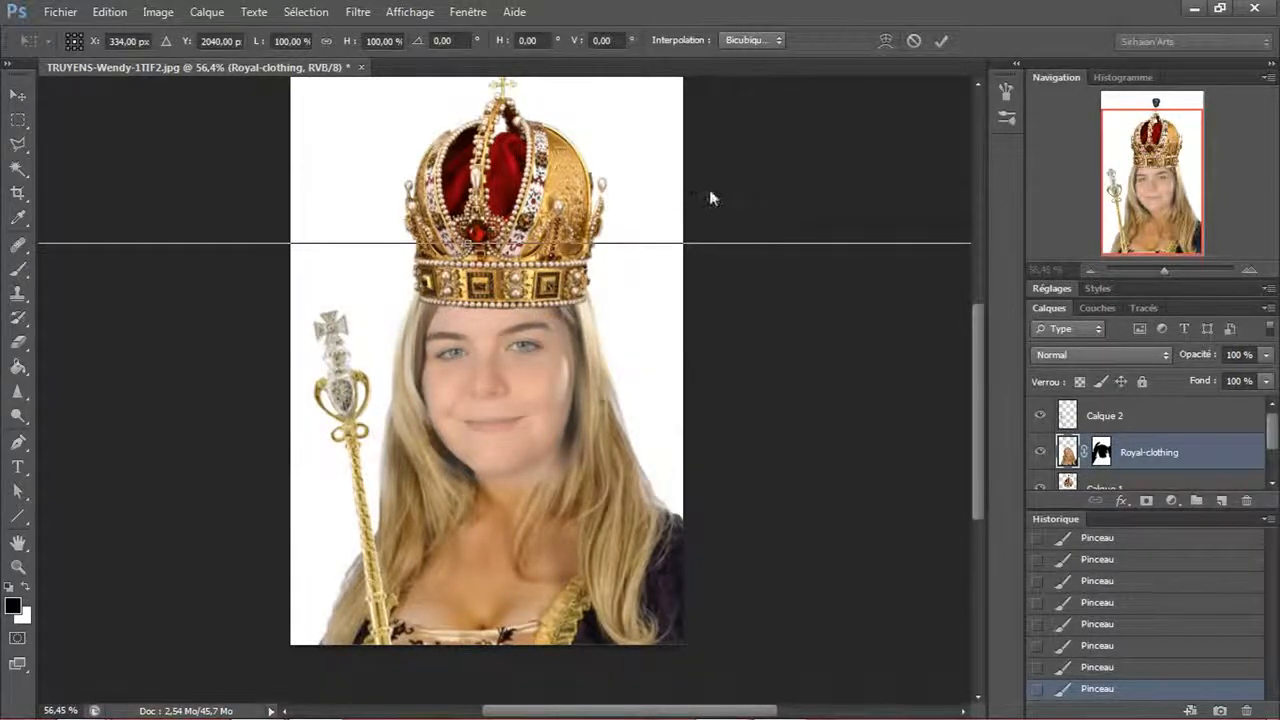
left_click_drag(517, 163, 500, 220)
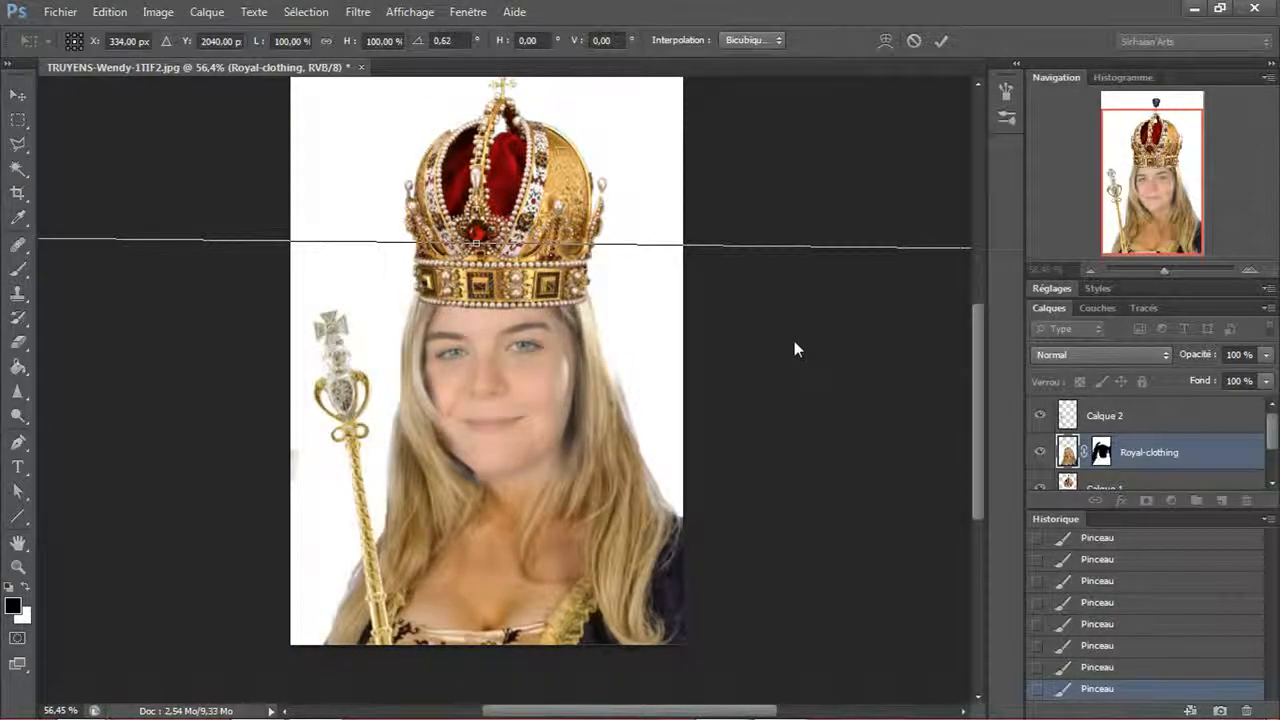
key("Return")
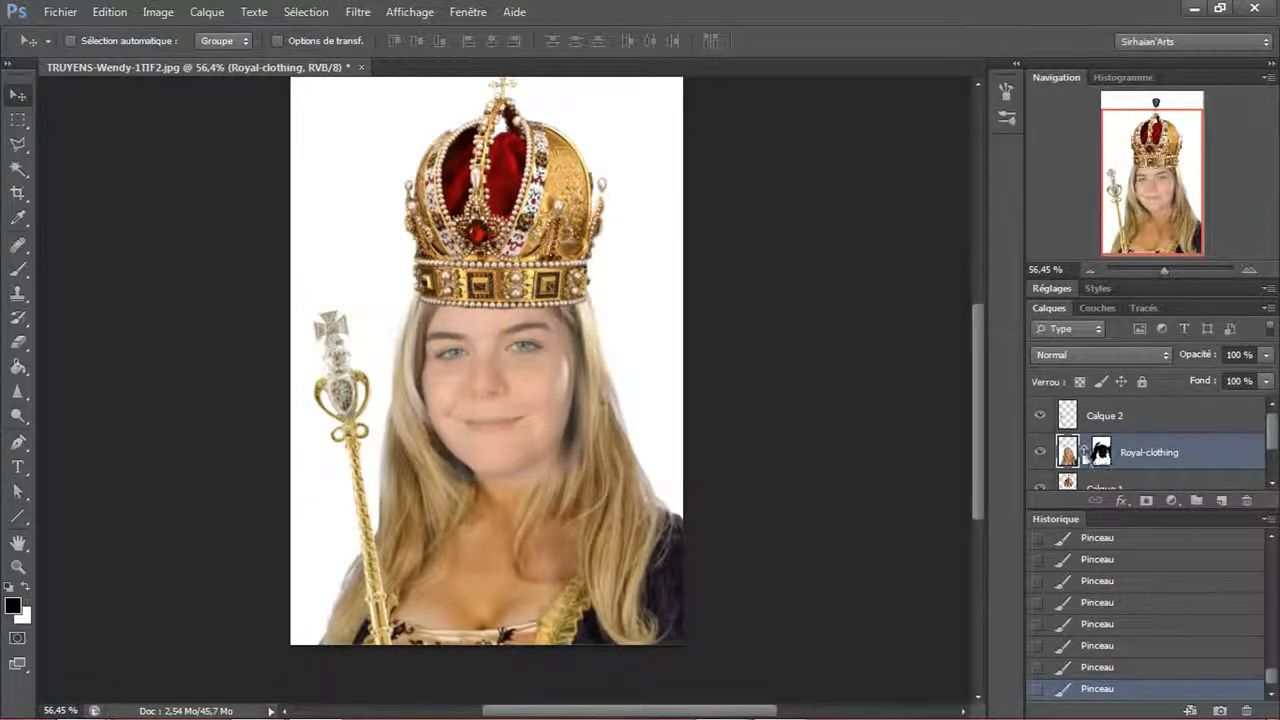
- Unlink the Royal-clothing layer from its mask
left_click(1085, 453)
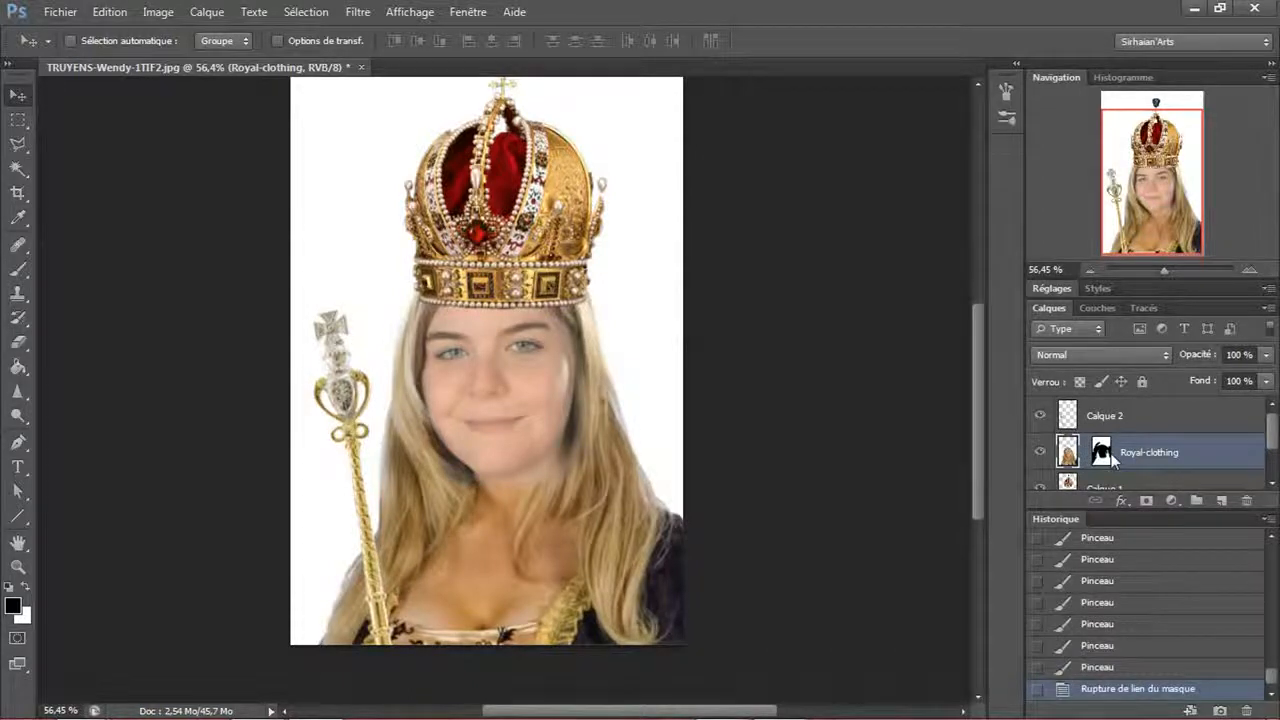
left_click(612, 215)
left_click(602, 289)
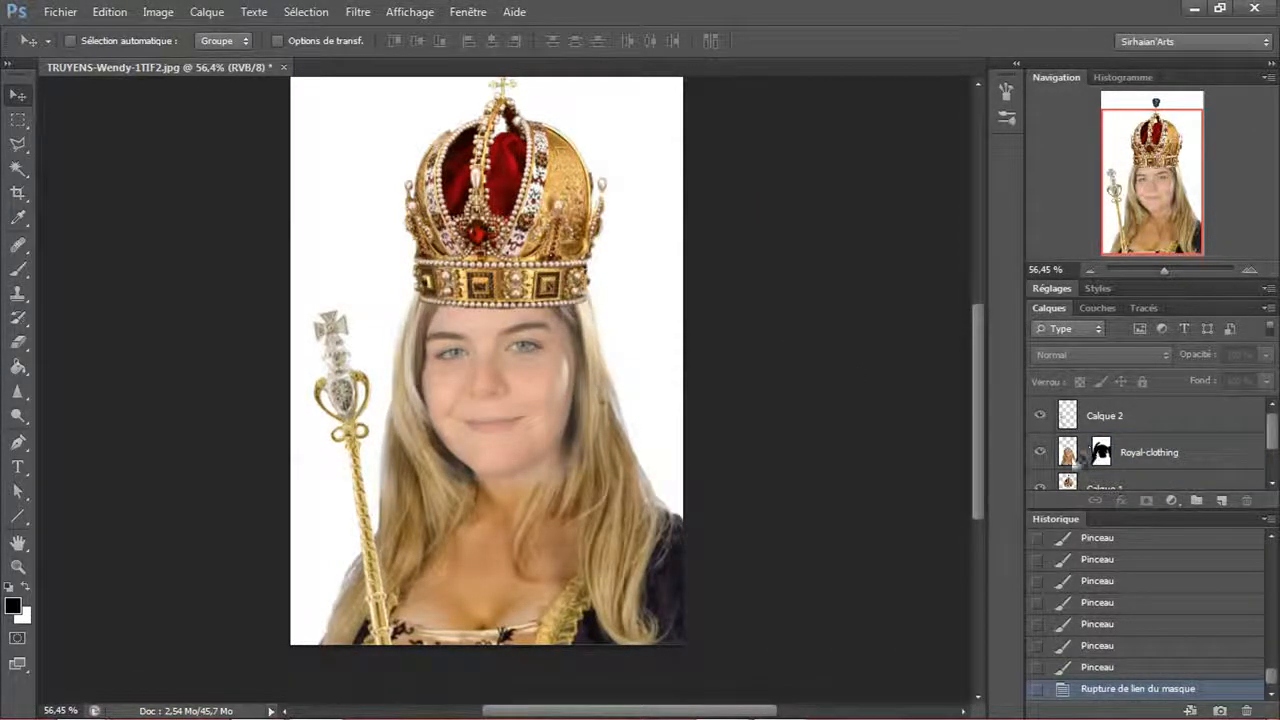
left_click(1090, 455)
key("ctrl+t")
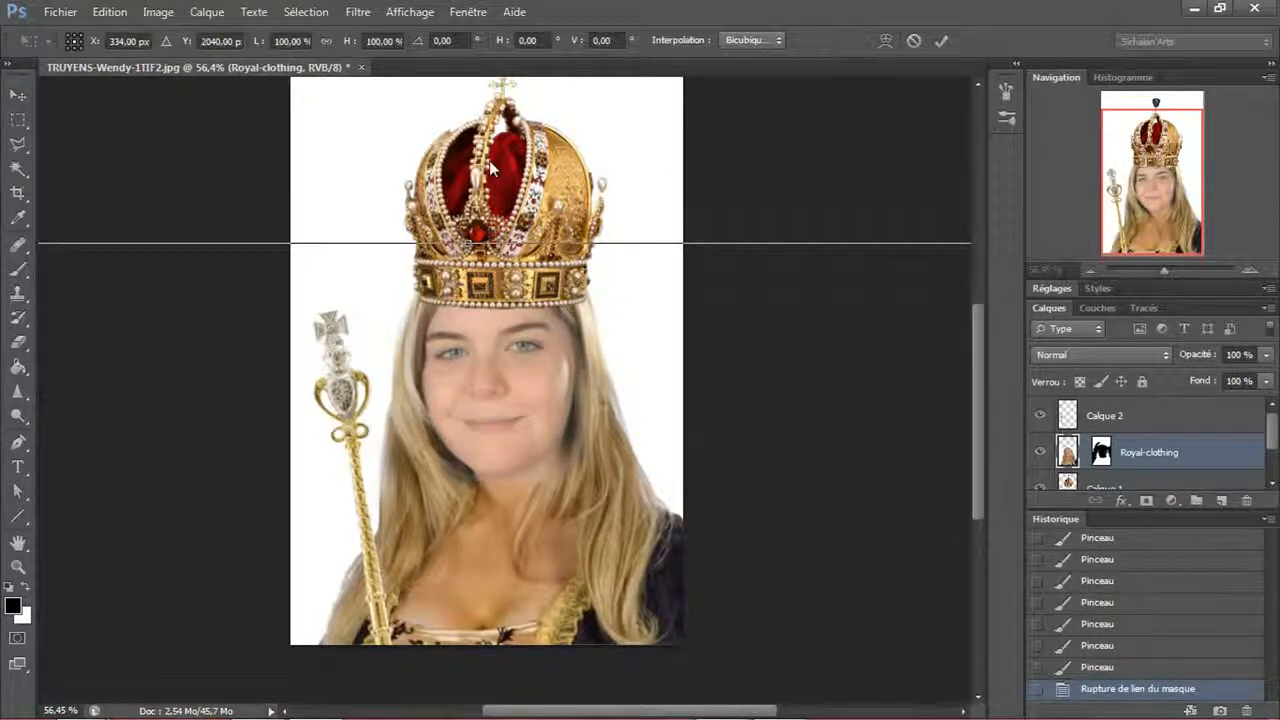
left_click_drag(489, 160, 643, 291)
key("Return")
left_click(1101, 452)
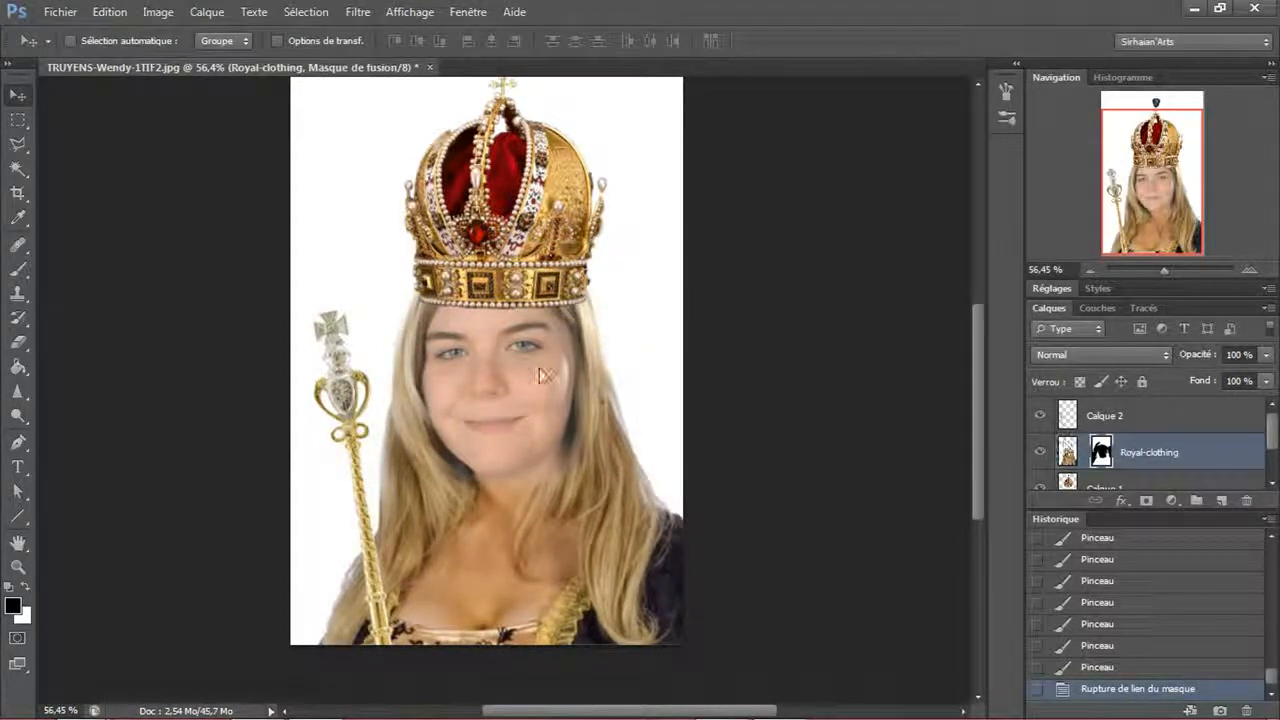
key("ctrl+t")
left_click_drag(560, 88, 540, 192)
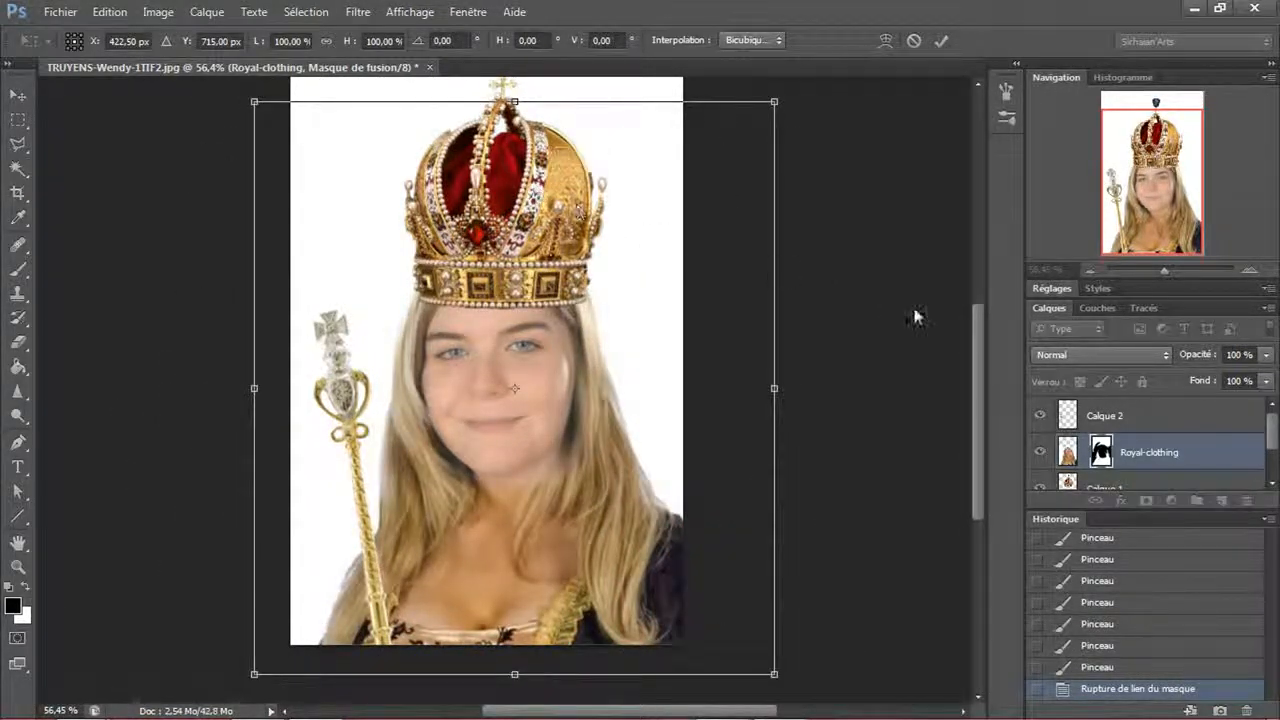
key("Return")
- Cancel the mask's transformation, select the Royal-clothing layer's image instead and scale it proportionally to 104.25% with Free Transform
left_click(1067, 452)
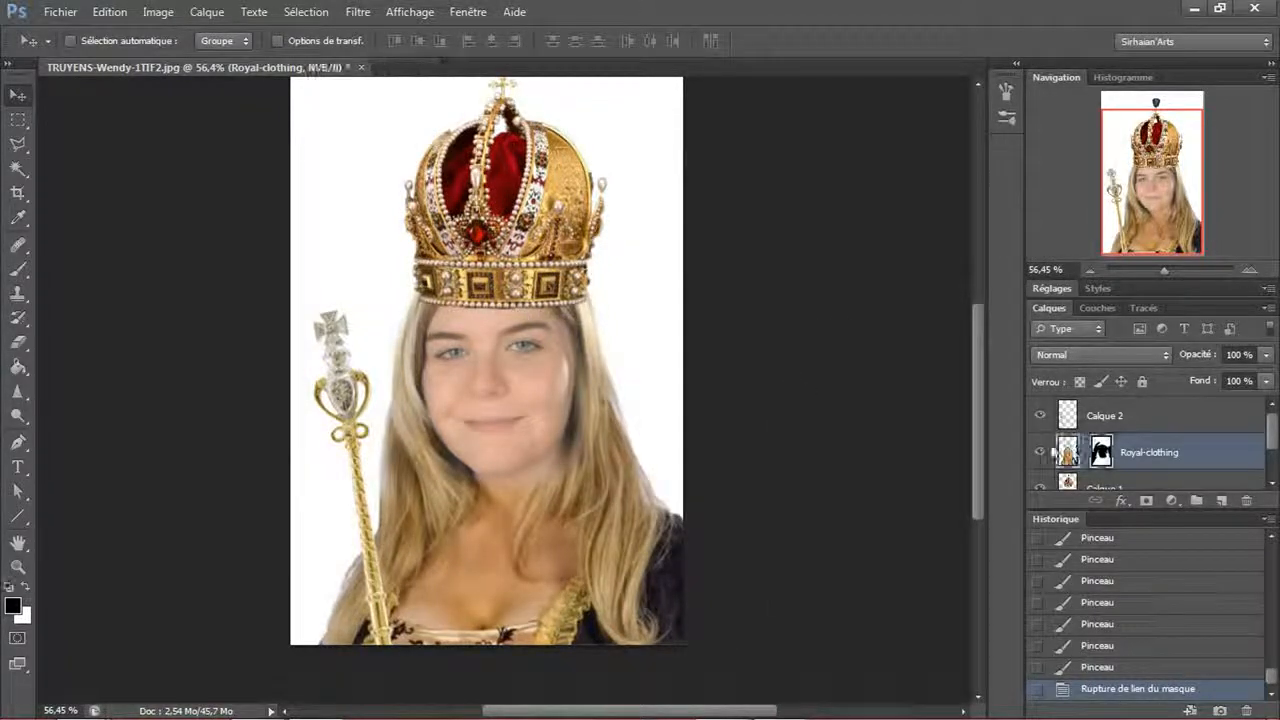
scroll(463, 406, "up", 2)
scroll(463, 399, "up", 2)
left_click_drag(690, 484, 618, 396)
scroll(618, 396, "down", 3)
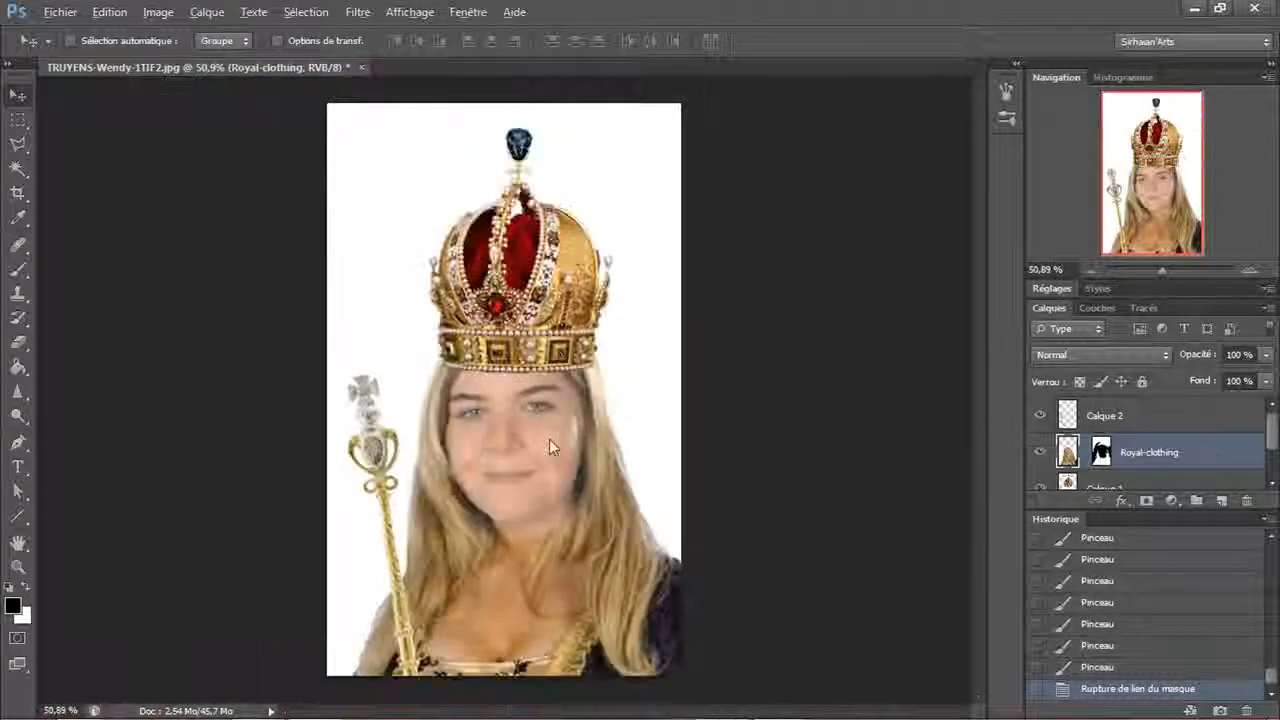
key("ctrl+t")
scroll(424, 388, "down", 3)
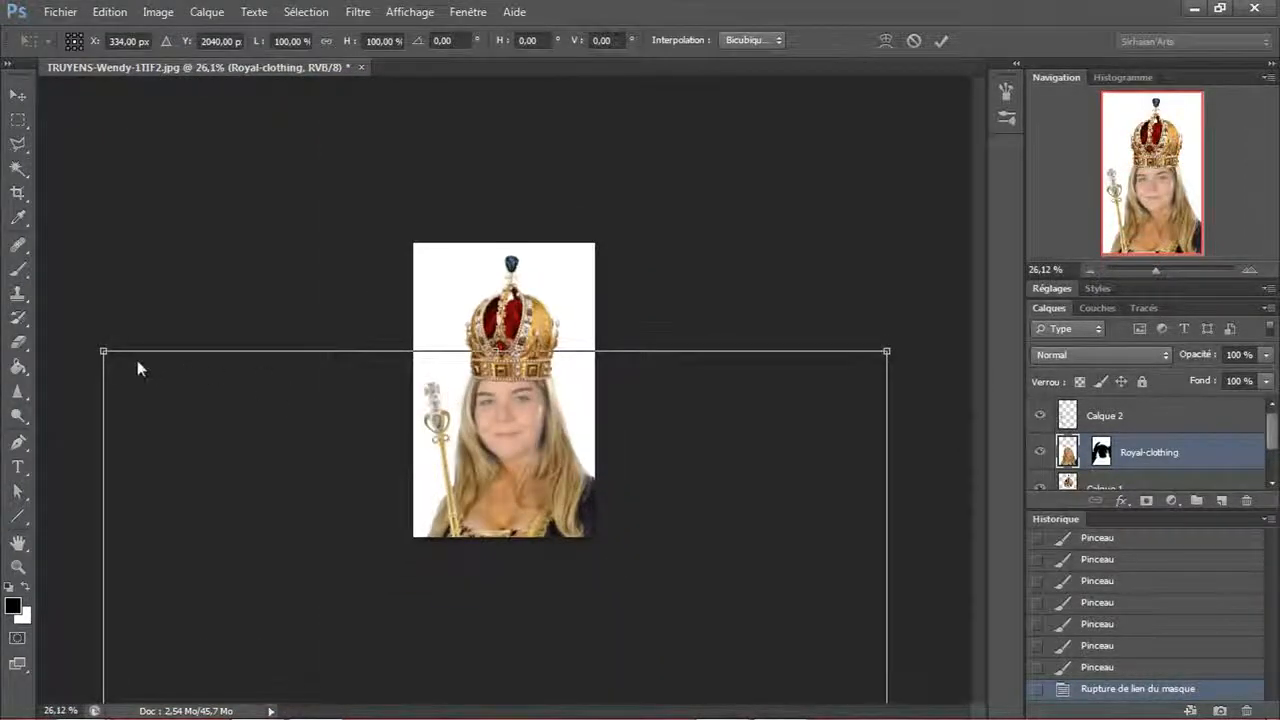
left_click_drag(105, 355, 59, 324)
left_click_drag(700, 470, 711, 494)
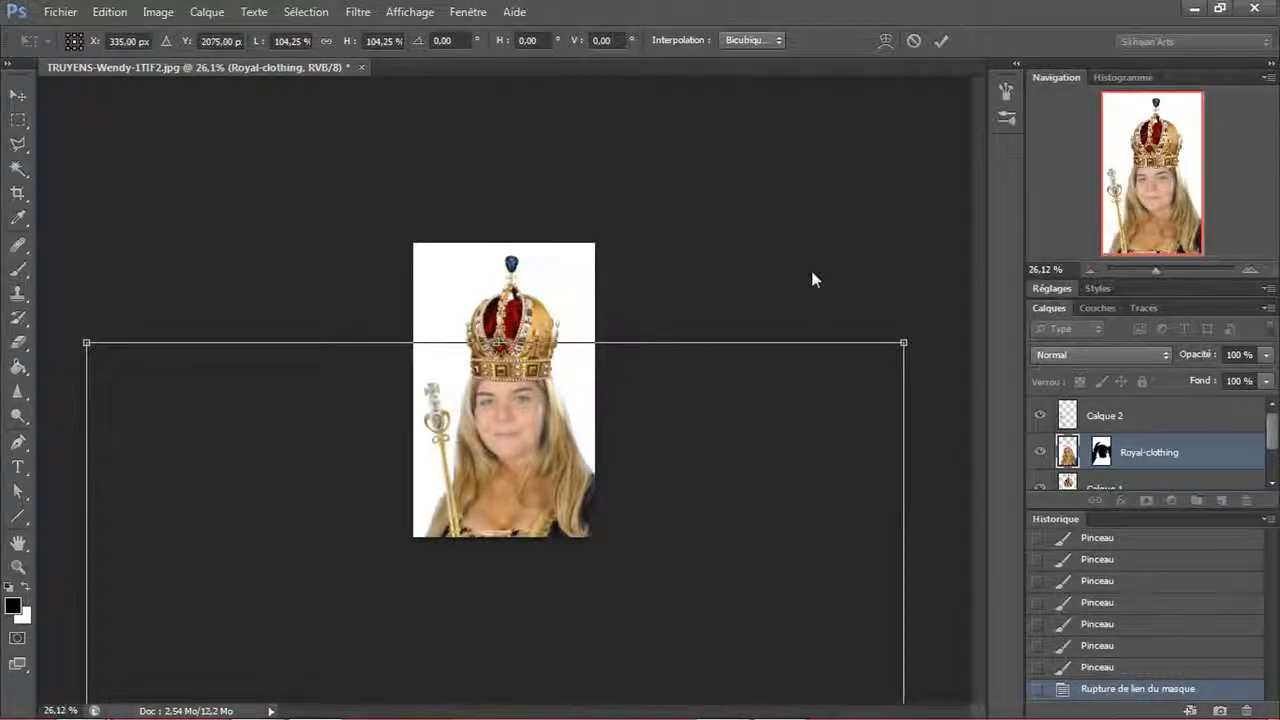
- Rotate the Royal-clothing image by 1.56°, nudge it left and up to X 304.37 px and Y 2048.20 px, and apply the transformation
left_click_drag(814, 277, 827, 273)
key("Left")
key("Left")
key("Left")
key("Left")
key("Left")
key("Left")
key("Left")
key("Left")
key("Left")
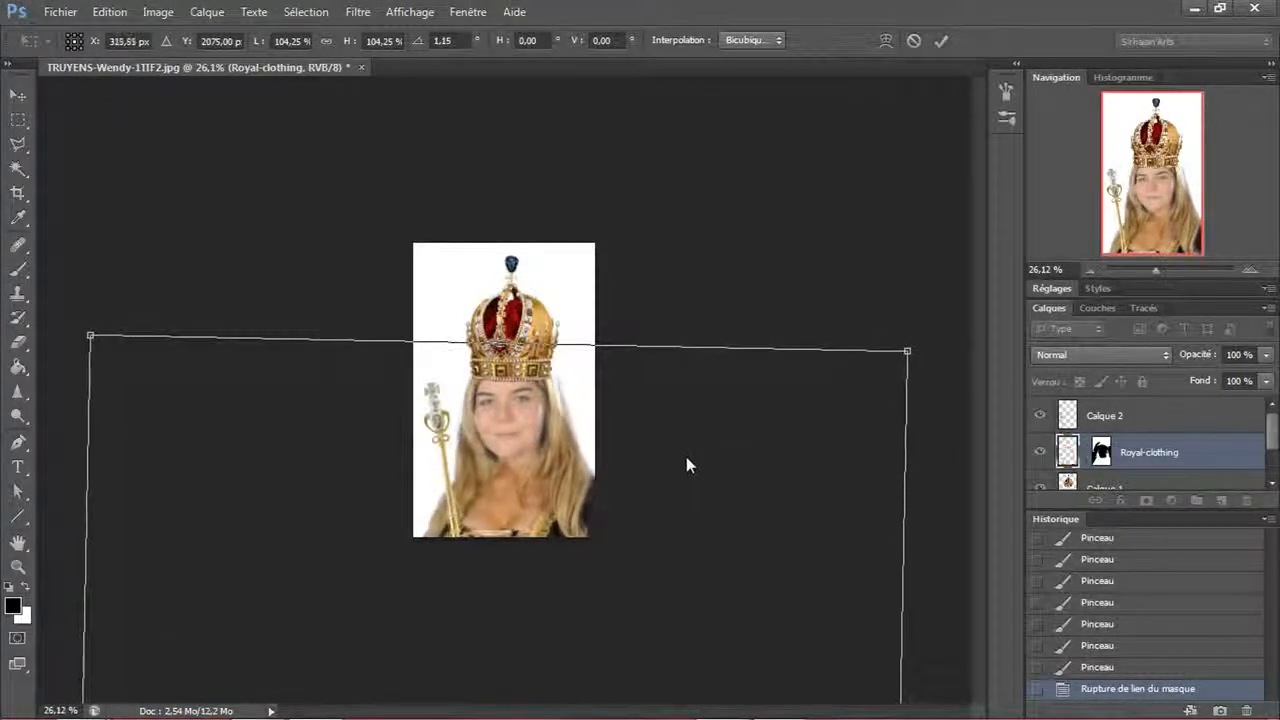
key("Right")
key("Right")
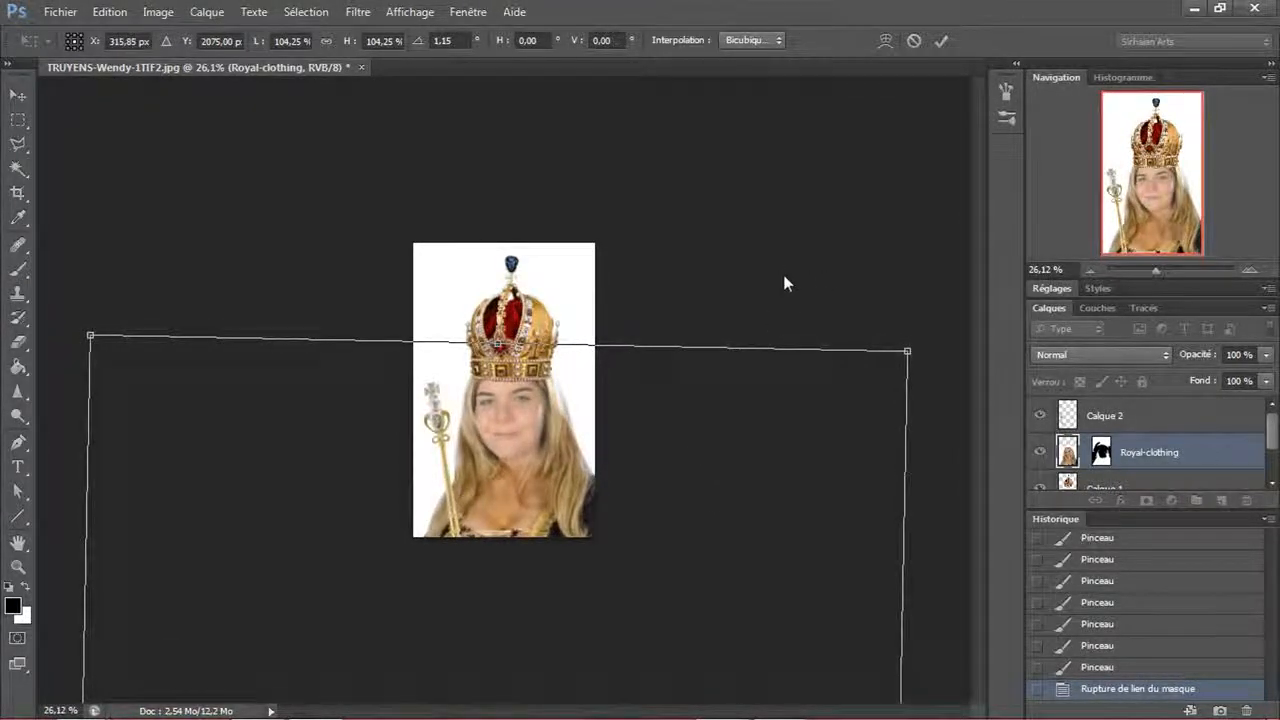
left_click_drag(786, 280, 785, 283)
key("Left")
key("Up")
key("Up")
key("Up")
key("Up")
key("Up")
key("Up")
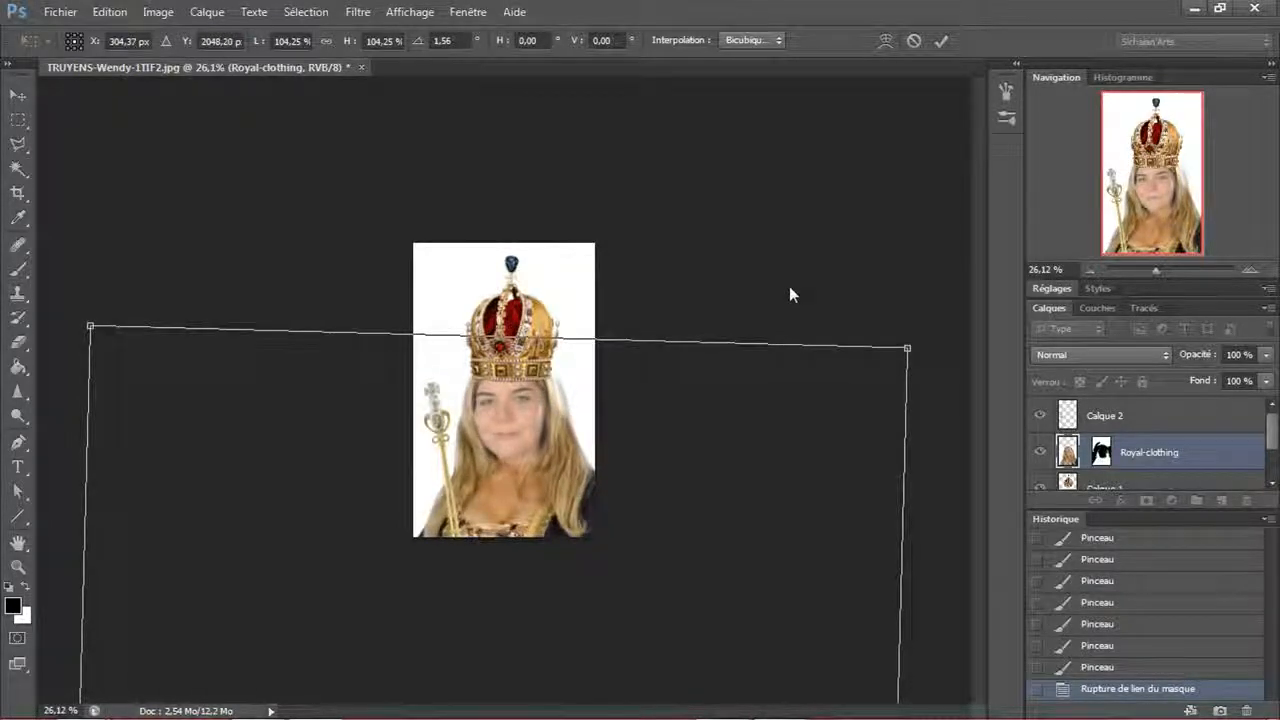
key("Return")
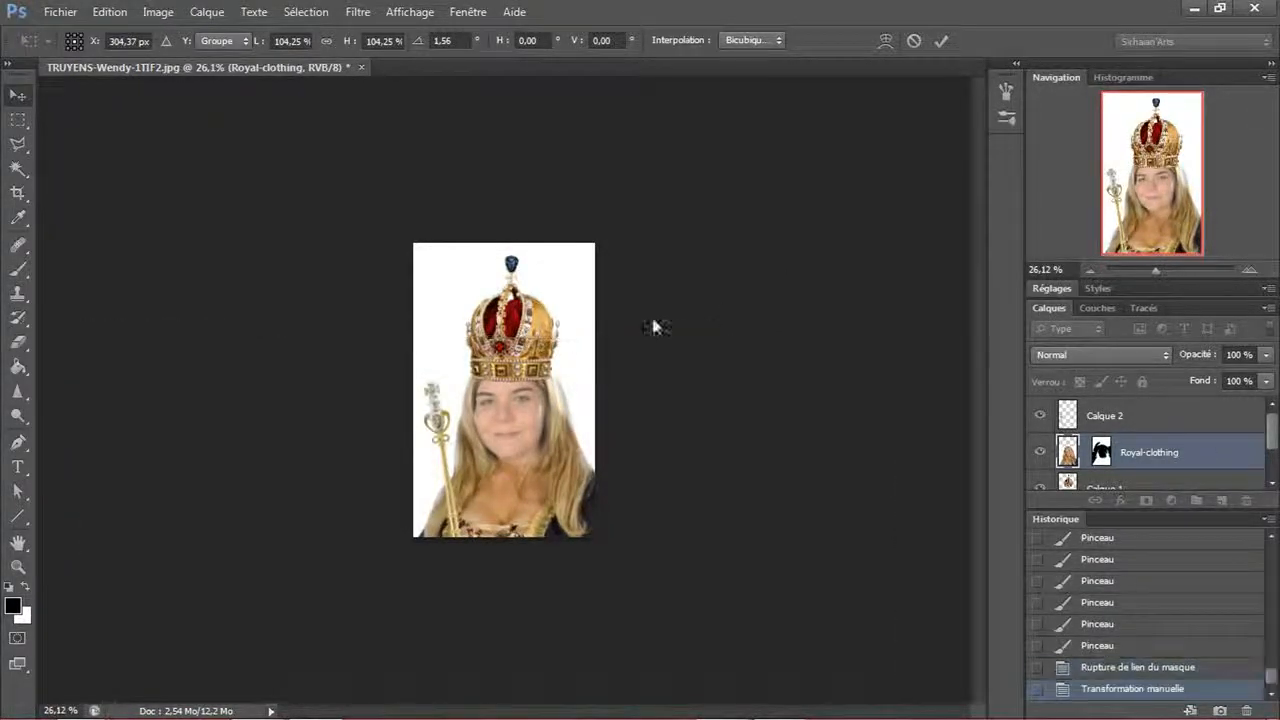
- Blend the neck and chest area on the Royal-clothing mask using a soft 168 px Eraser at 49% opacity, swapping the mask colours
scroll(512, 462, "up", 5)
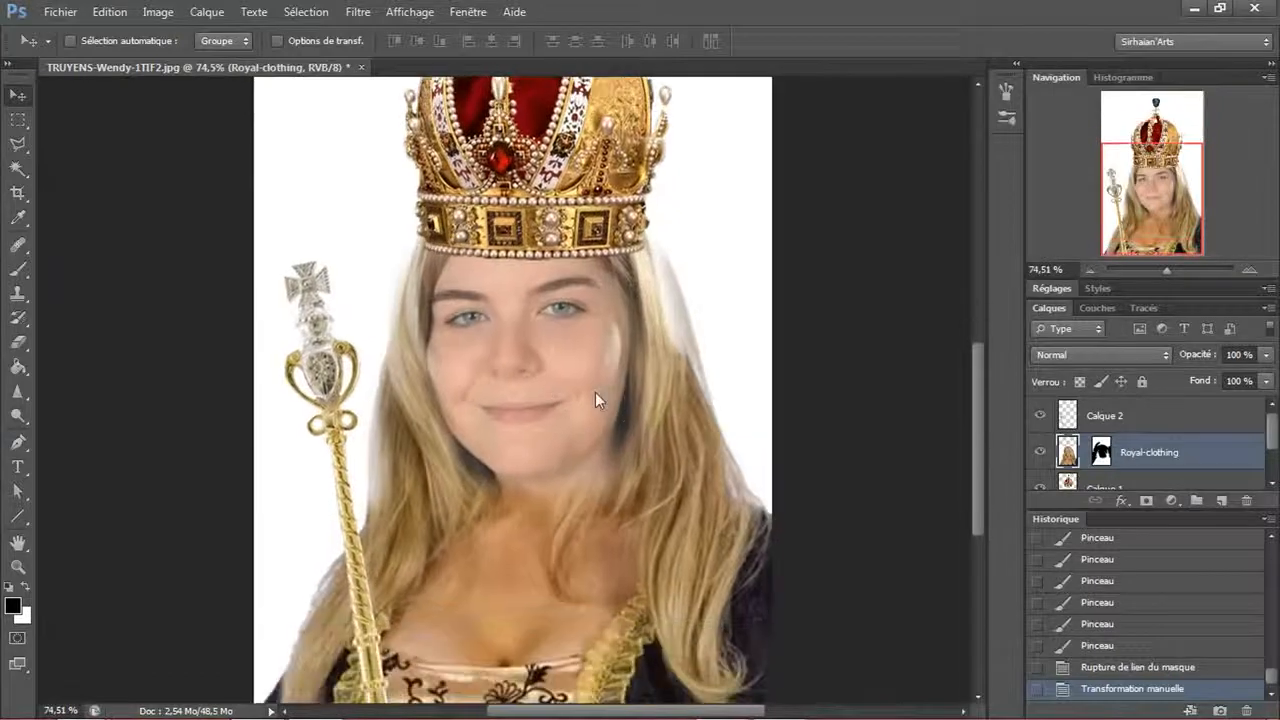
left_click_drag(669, 428, 637, 488)
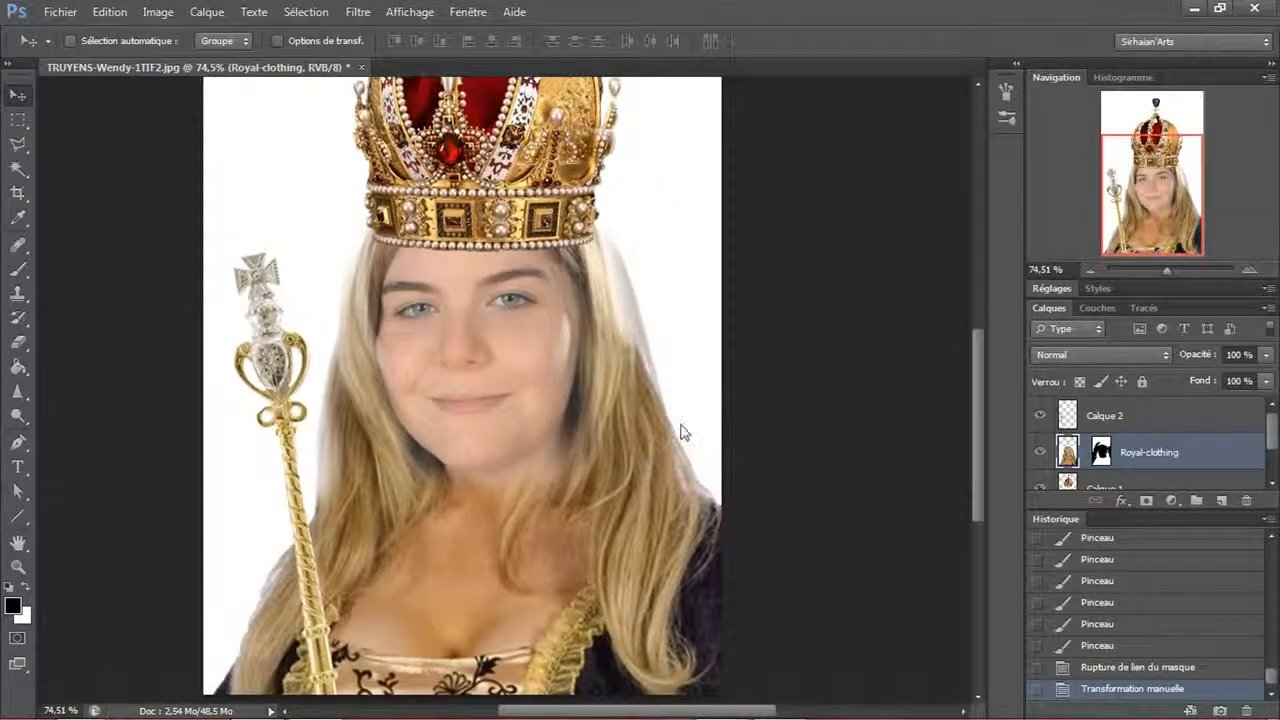
left_click(1101, 452)
left_click(18, 342)
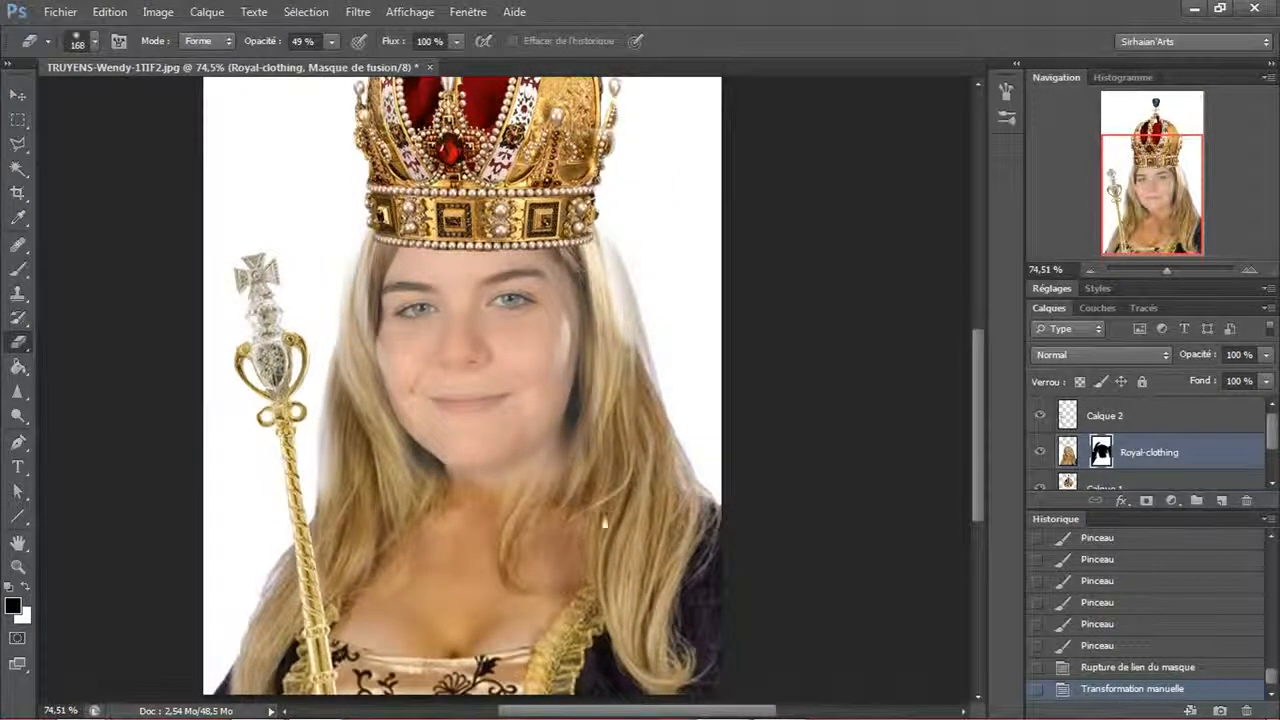
left_click(590, 476)
left_click(605, 505)
key("x")
left_click(493, 524)
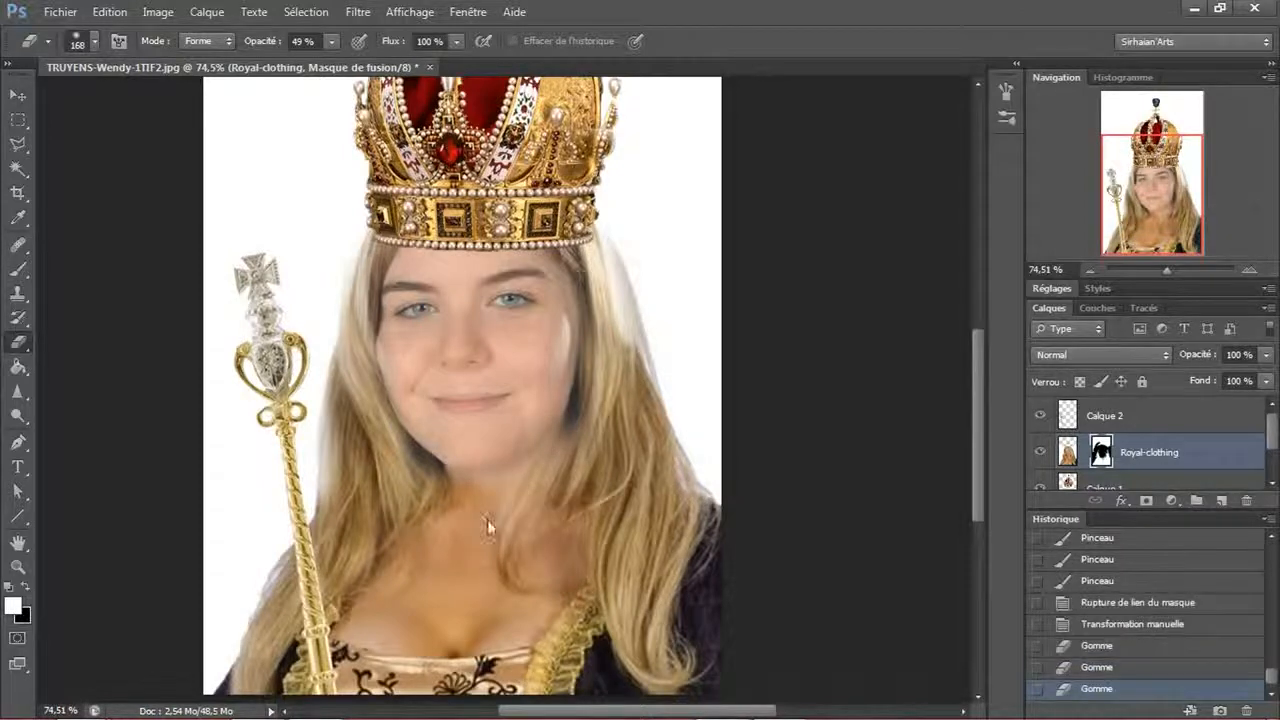
left_click(478, 526)
left_click(401, 530)
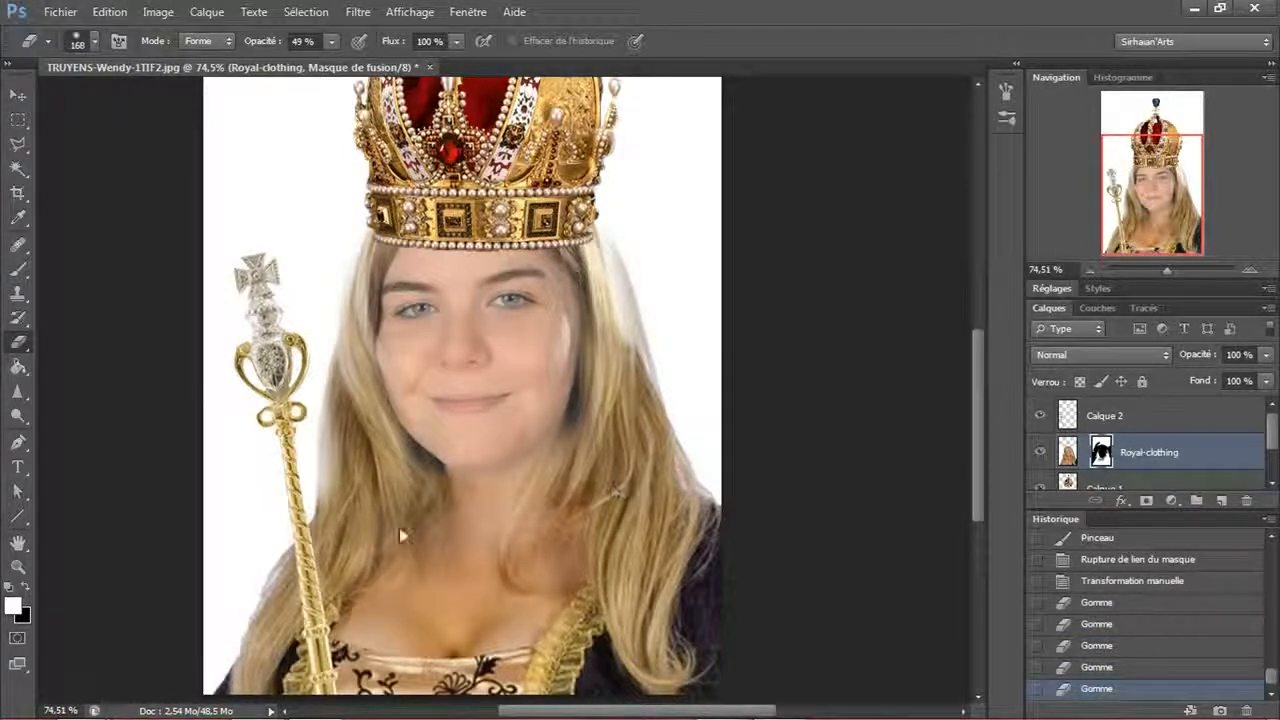
- Reveal more hair on the mask along the outer contours on both sides of the face, swapping the eraser colours for corrections
mouse_move(669, 383)
left_mouse_down()
mouse_move(667, 404)
mouse_move(637, 310)
left_mouse_up()
key("x")
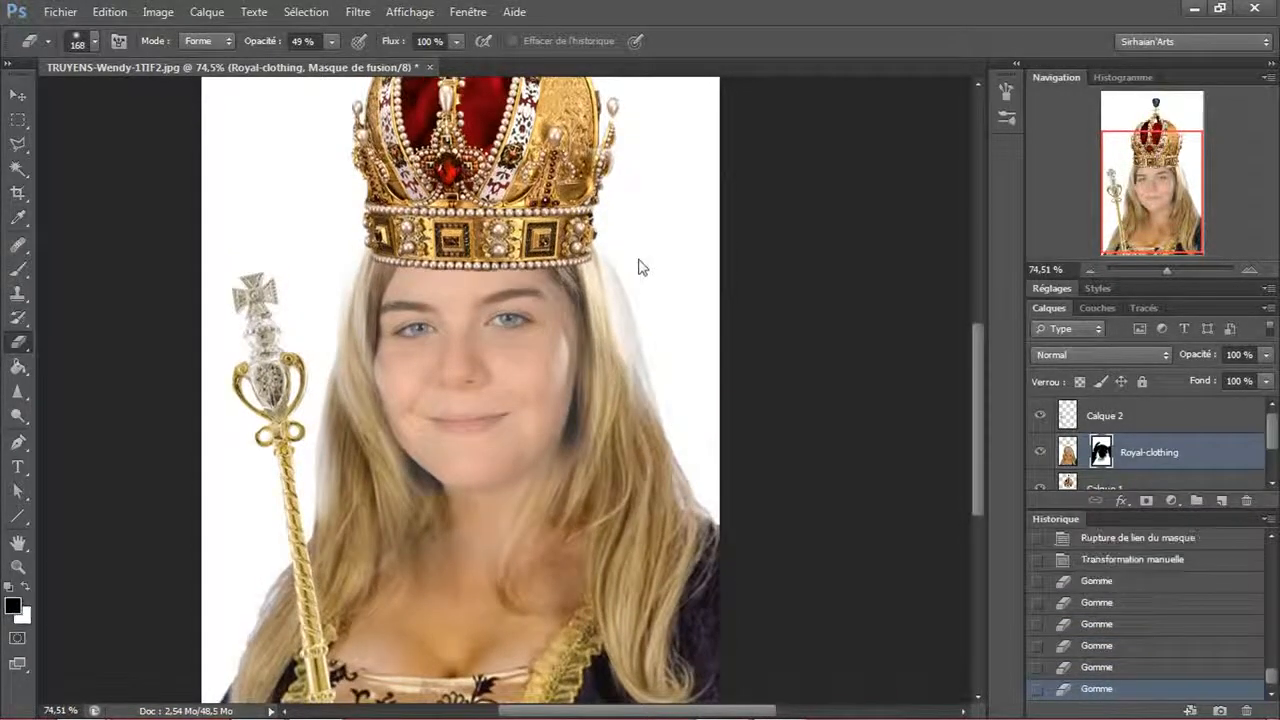
mouse_move(636, 262)
left_mouse_down()
mouse_move(657, 359)
mouse_move(629, 252)
mouse_move(657, 314)
mouse_move(683, 466)
left_mouse_up()
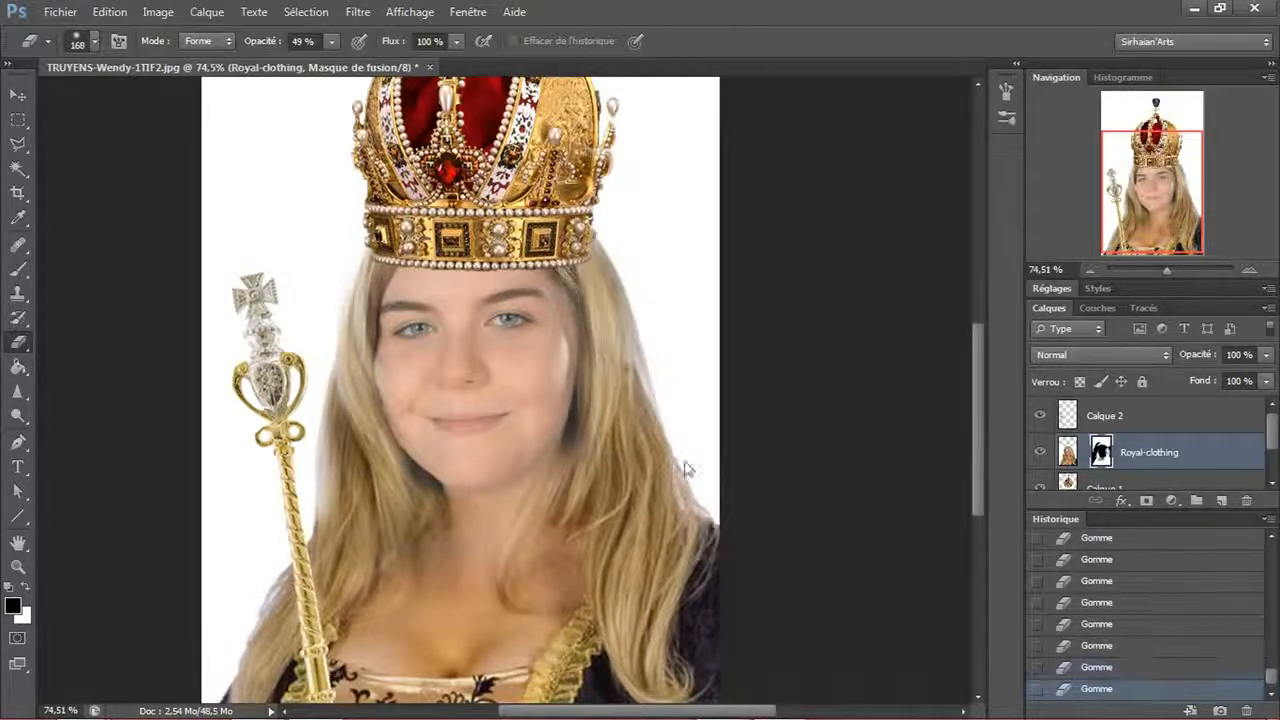
mouse_move(373, 260)
left_mouse_down()
mouse_move(315, 316)
mouse_move(306, 362)
left_mouse_up()
key("x")
mouse_move(392, 212)
left_mouse_down()
mouse_move(384, 230)
mouse_move(404, 242)
mouse_move(330, 243)
left_mouse_up()
- Reduce the Eraser to 92 px and 43 px and trim the mask along the outer hair edge between crown and sceptre
right_click(315, 243)
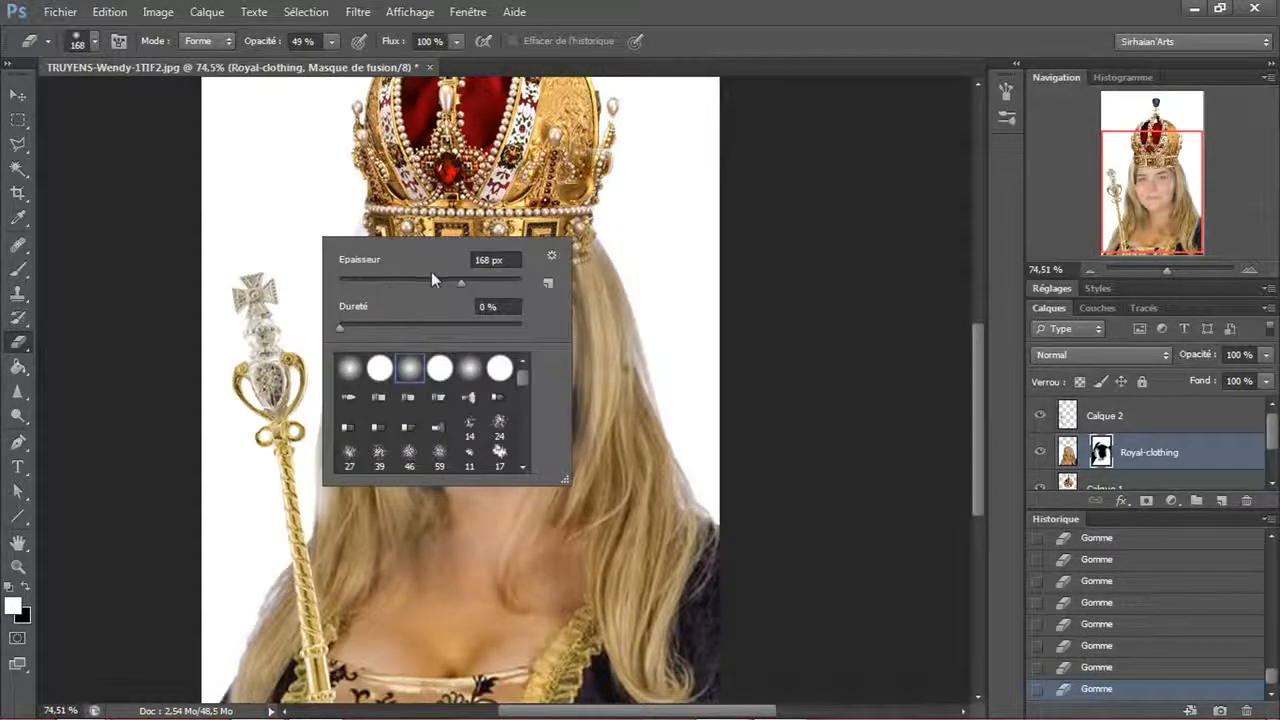
left_click_drag(448, 264, 551, 227)
left_click(525, 244)
key("Return")
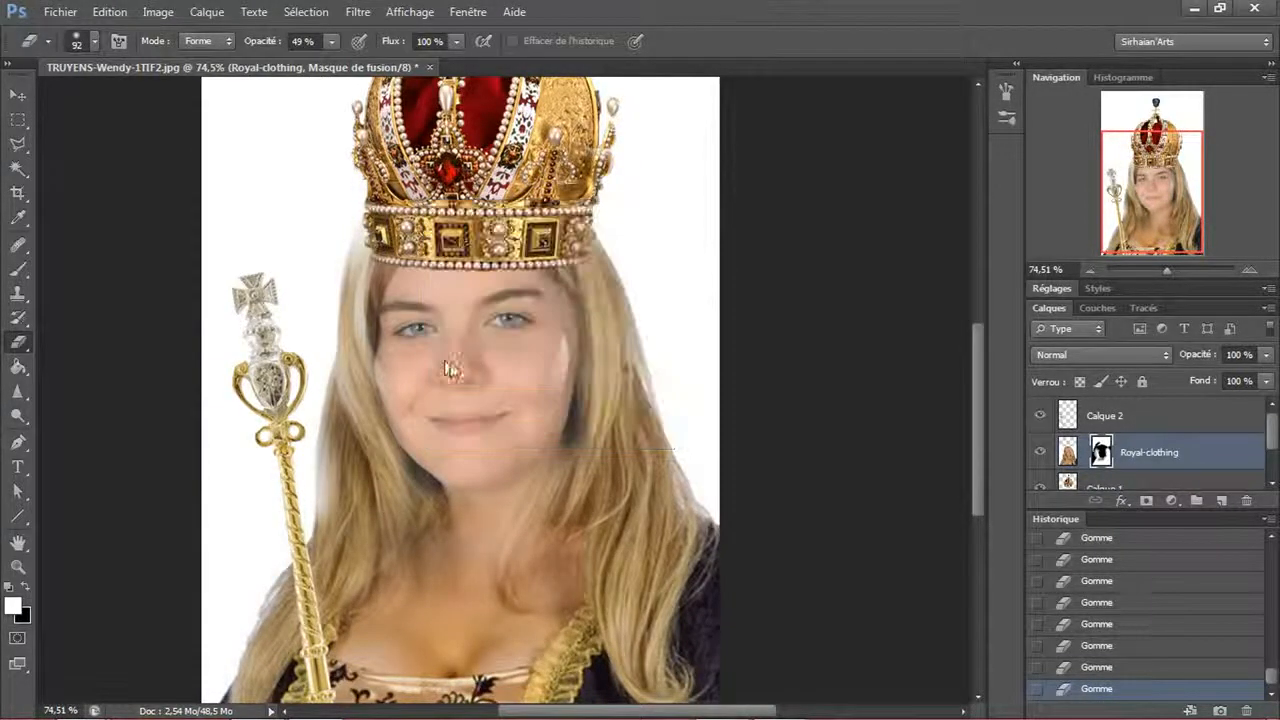
mouse_move(305, 191)
left_mouse_down()
mouse_move(340, 208)
mouse_move(307, 203)
mouse_move(326, 485)
left_mouse_up()
mouse_move(335, 399)
left_mouse_down()
mouse_move(340, 330)
mouse_move(320, 276)
mouse_move(336, 276)
left_mouse_up()
left_click_drag(376, 205, 330, 308)
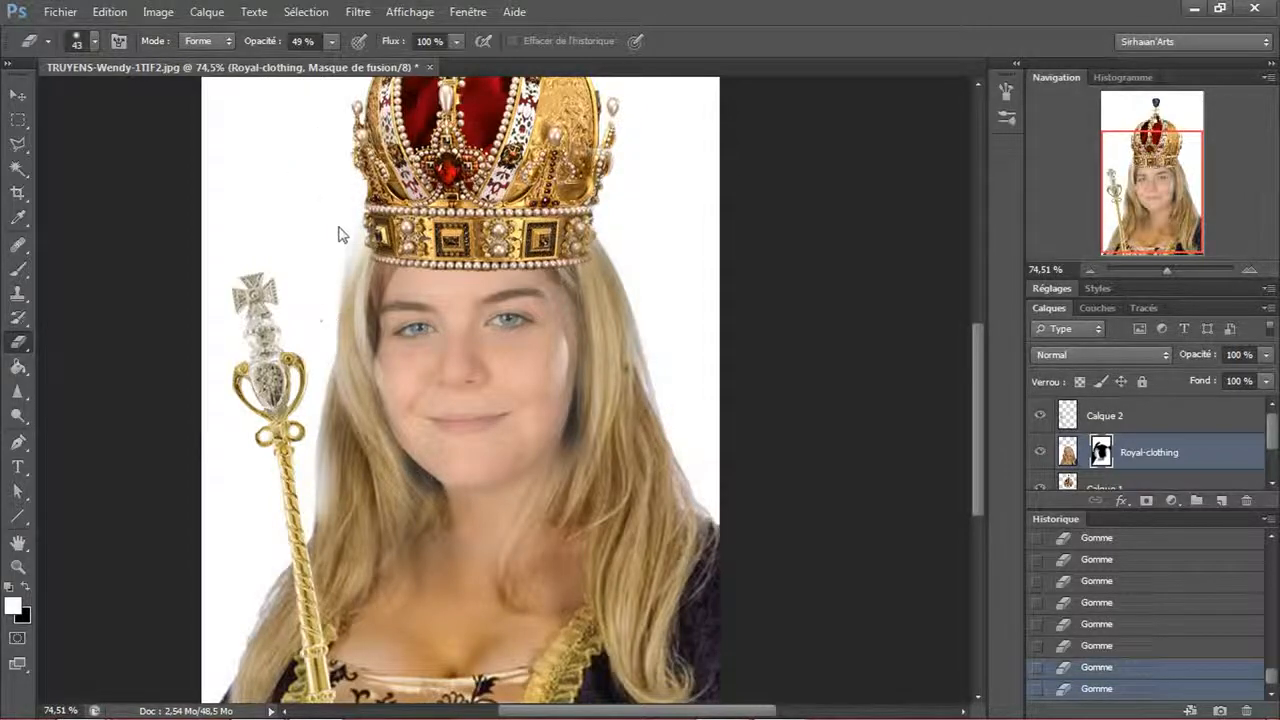
- Raise the Eraser opacity to 84% and clean up the outer hair contour beside the sceptre on the mask
left_click_drag(268, 42, 366, 213)
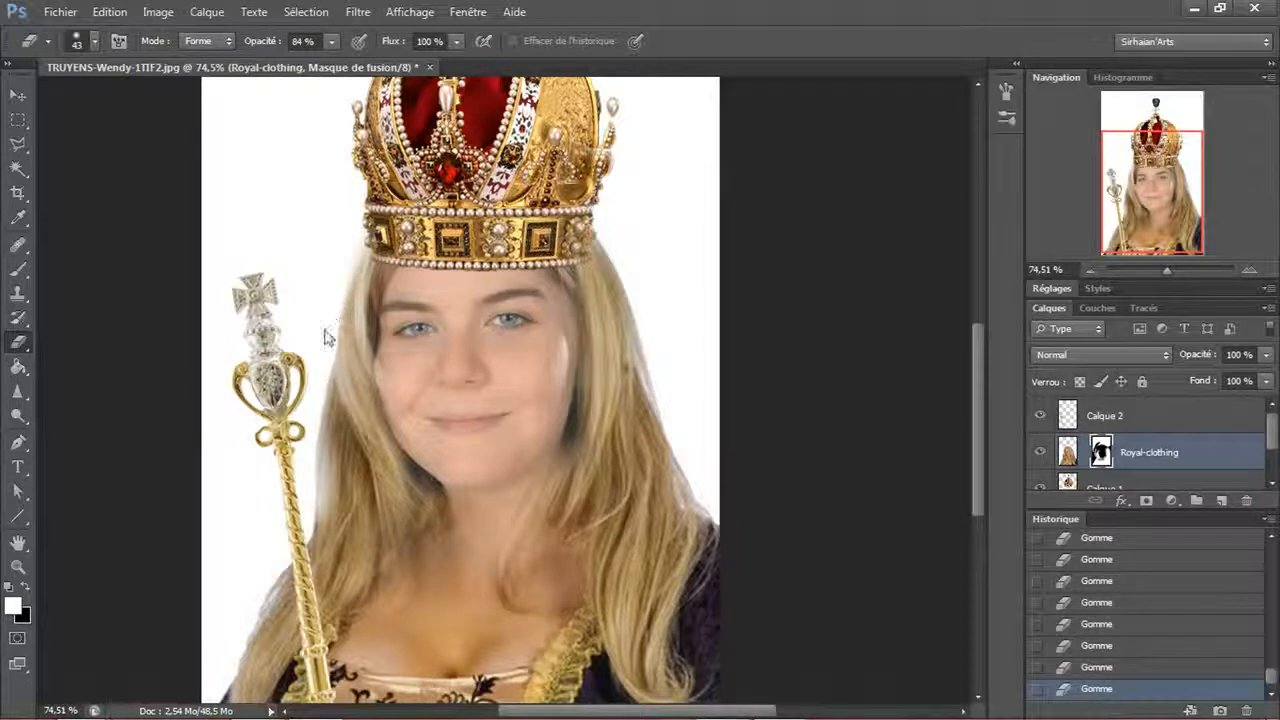
left_click_drag(366, 209, 333, 321)
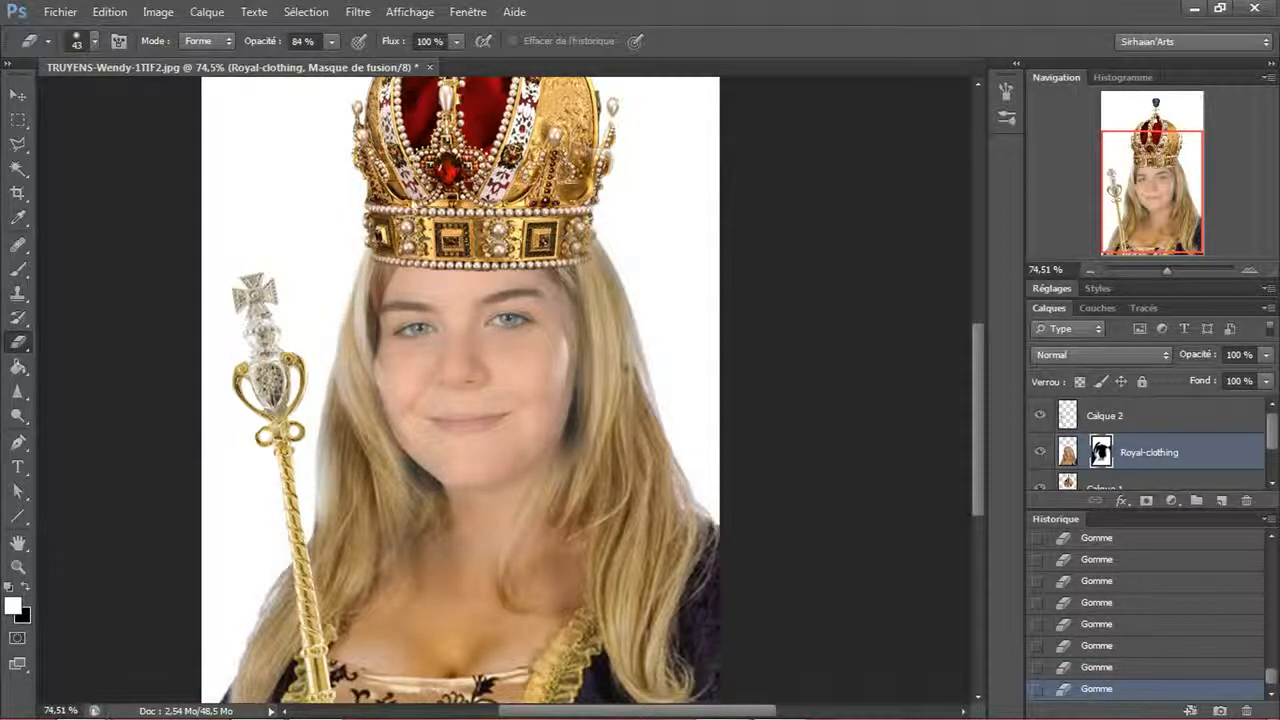
mouse_move(356, 266)
left_mouse_down()
mouse_move(328, 365)
mouse_move(308, 380)
mouse_move(308, 418)
left_mouse_up()
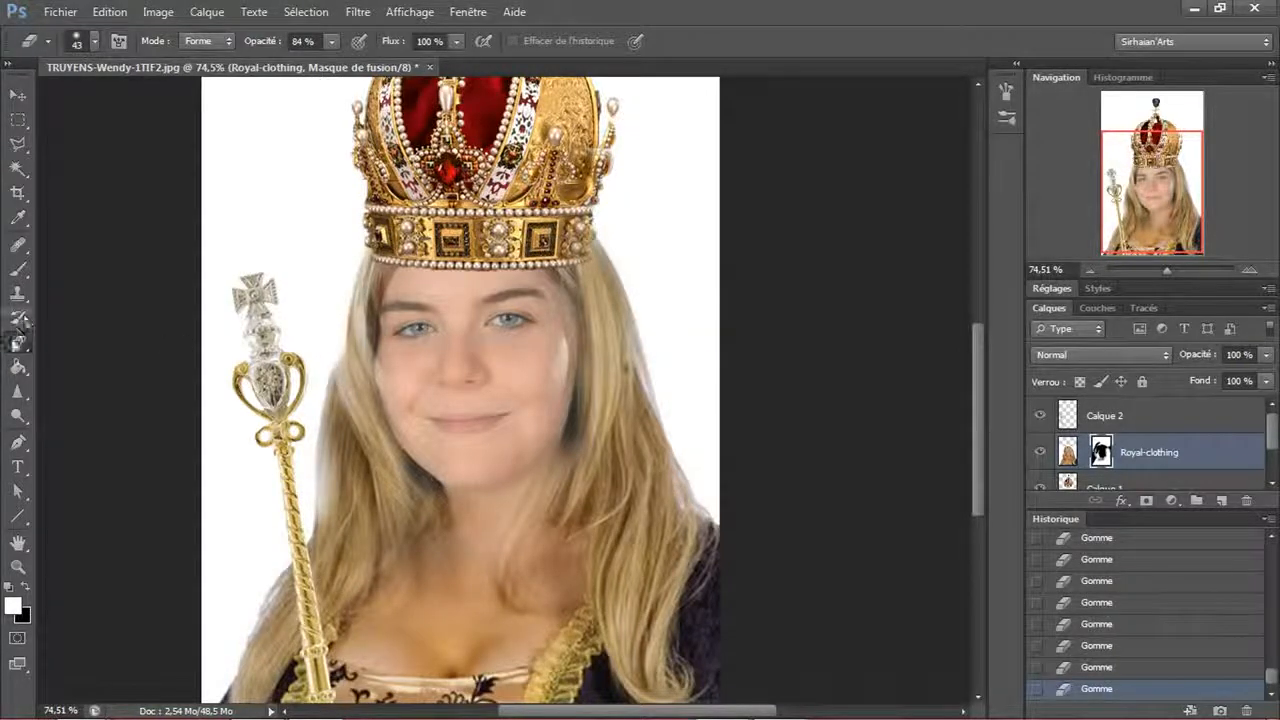
- Try to sharpen the outer hair edge beside the sceptre on the Royal-clothing layer's image
left_click(19, 391)
scroll(371, 375, "up", 5)
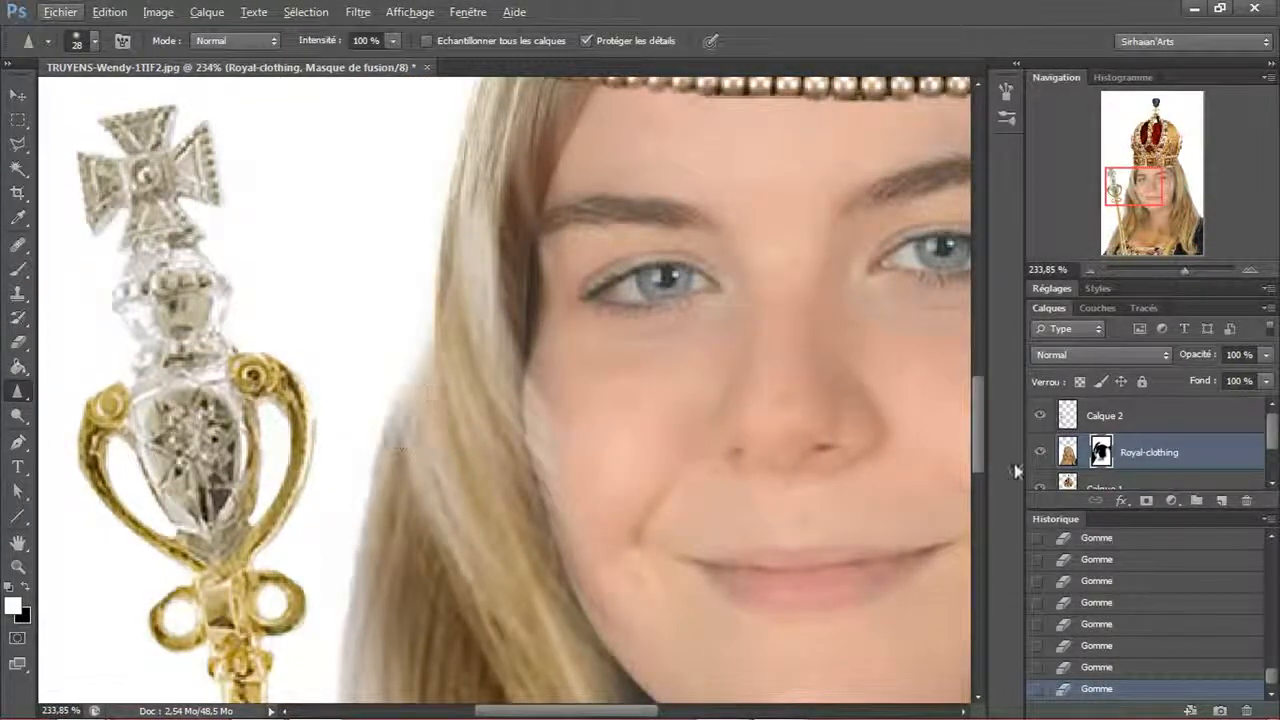
left_click(1067, 452)
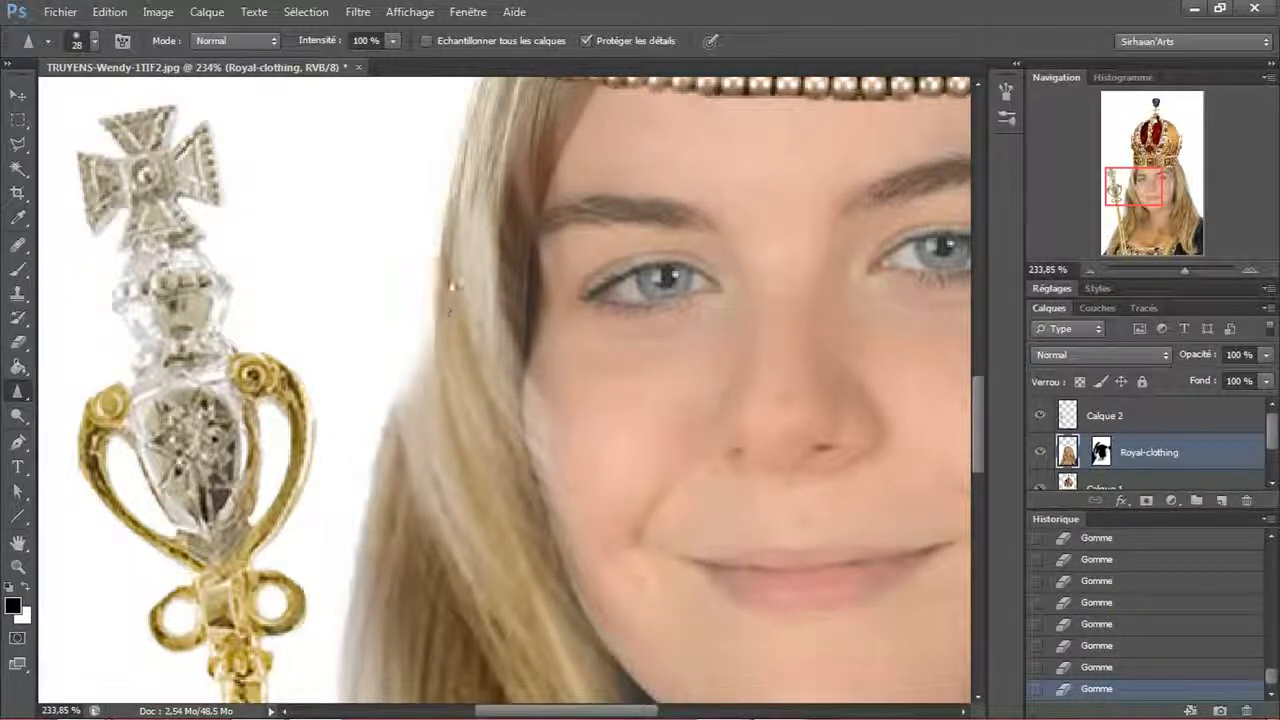
left_click_drag(449, 286, 390, 452)
left_click(1119, 668)
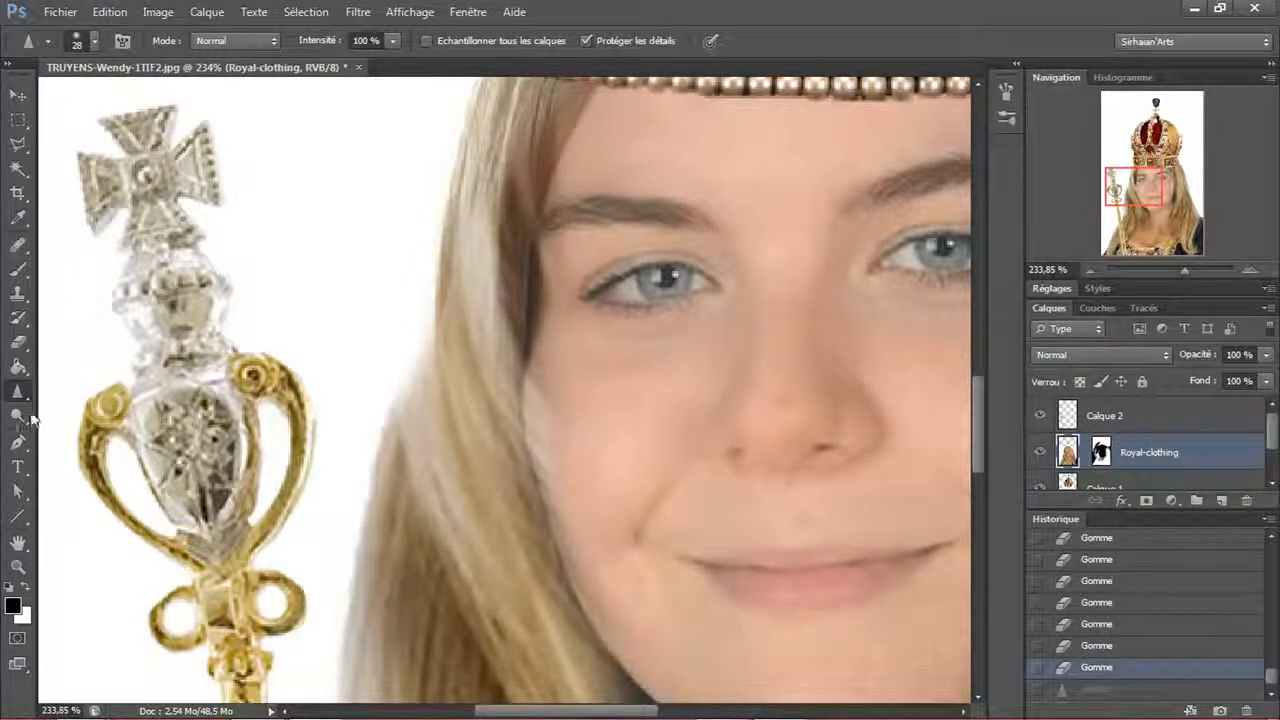
- Sharpen the Royal-clothing mask along the outer hair edge beside the sceptre with the 28 px Sharpen tool at 100% strength
left_click(21, 392)
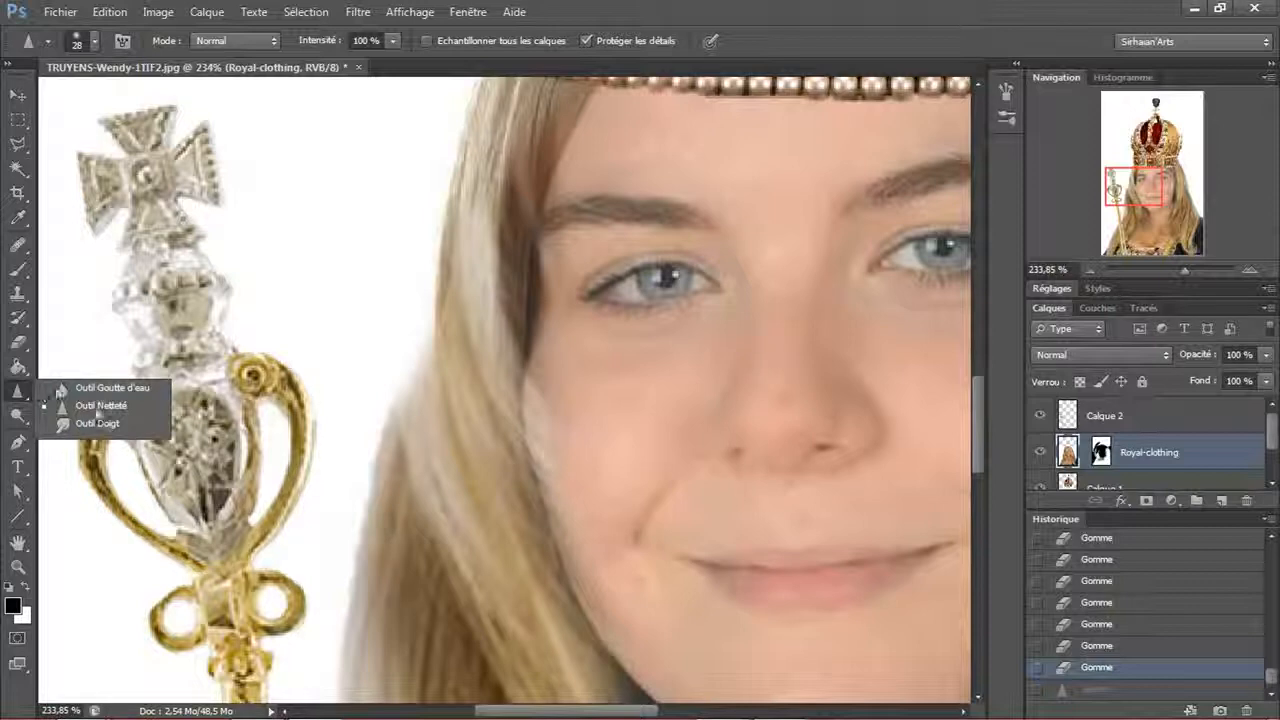
left_click(97, 406)
left_click(1100, 452)
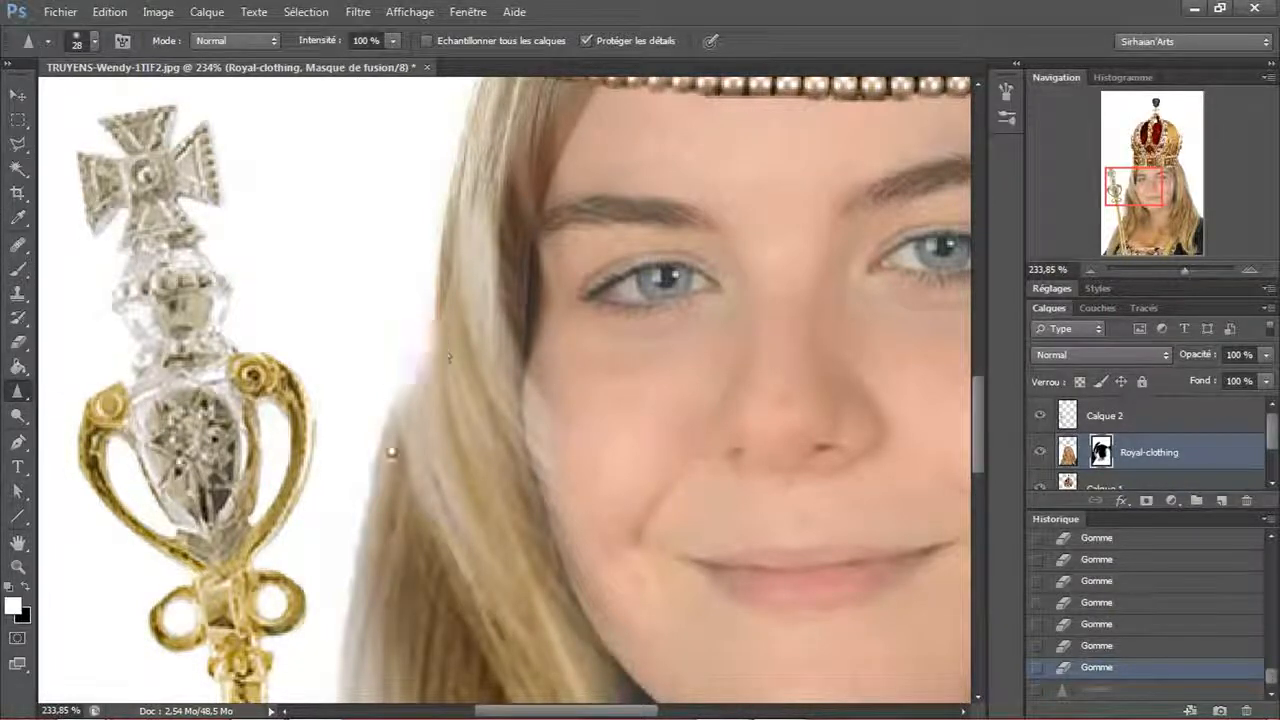
left_click_drag(390, 455, 438, 312)
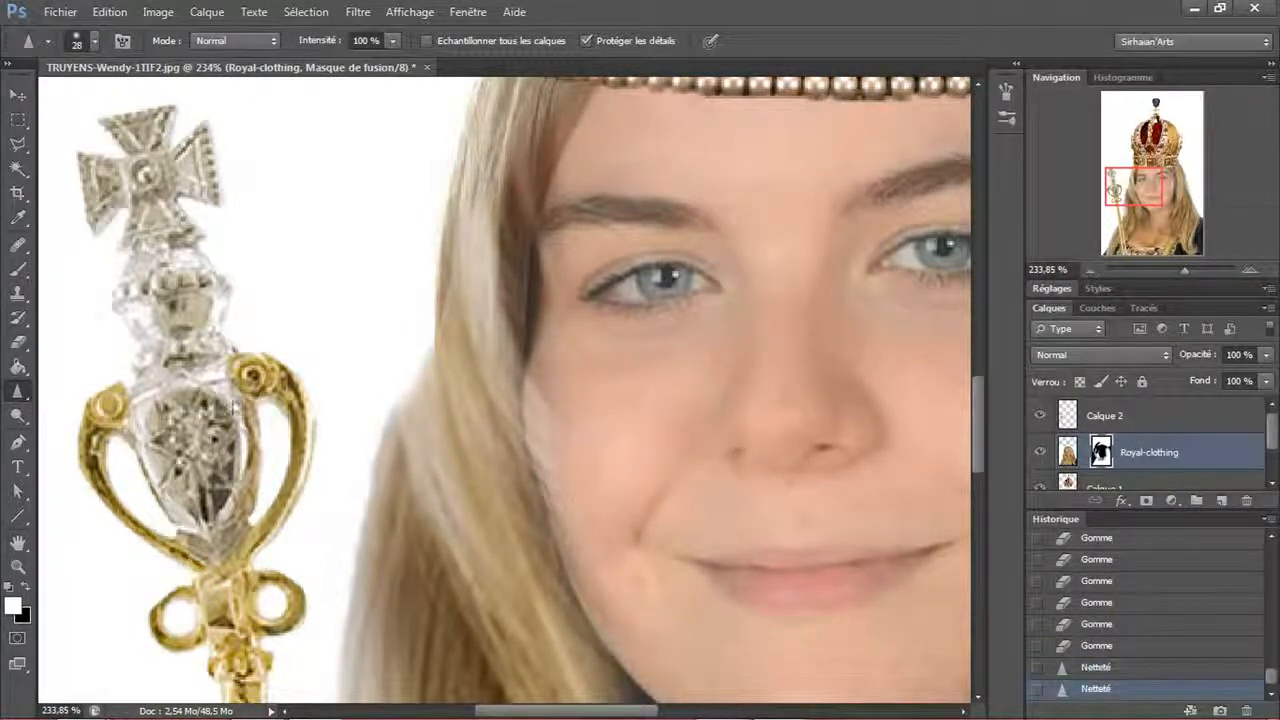
- Set the Eraser to 16 px and refine the mask's hair outline beside the sceptre into a clean edge
left_click(18, 341)
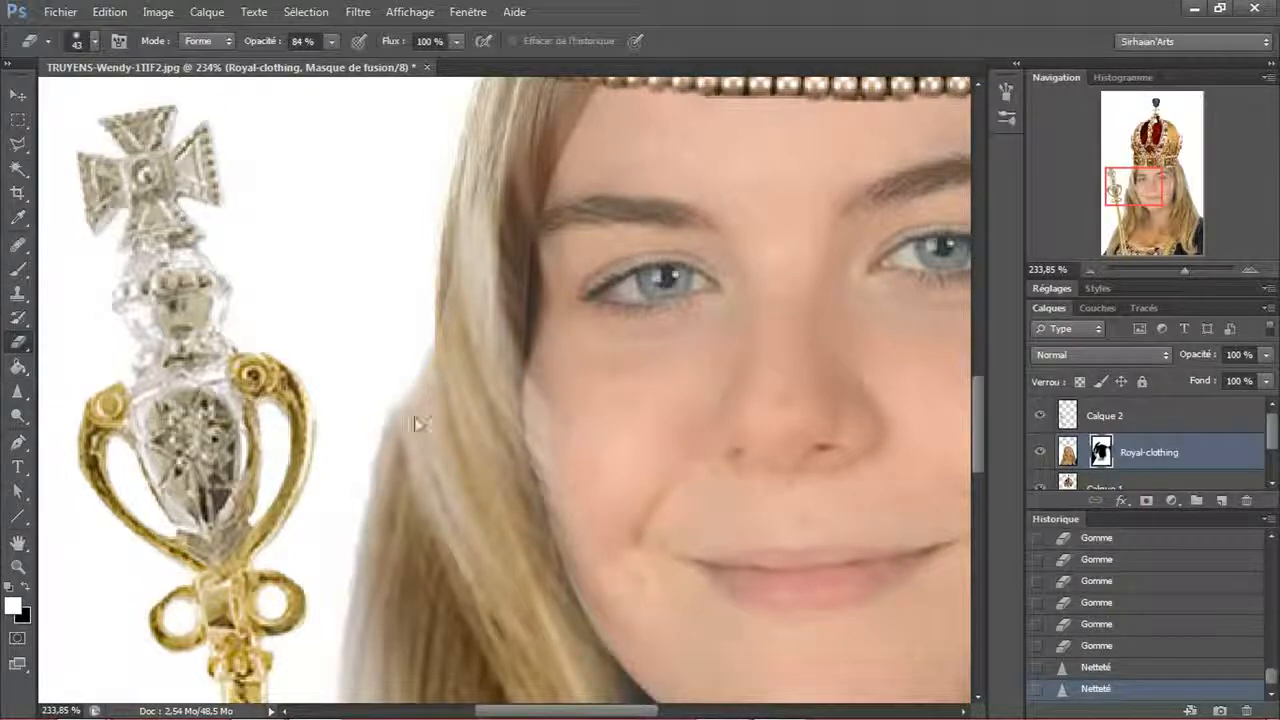
right_click(479, 397)
left_click_drag(532, 483, 645, 486)
left_click_drag(525, 437, 503, 437)
mouse_move(430, 371)
left_mouse_down()
mouse_move(420, 404)
mouse_move(430, 352)
mouse_move(412, 413)
mouse_move(452, 325)
mouse_move(436, 330)
mouse_move(454, 328)
mouse_move(456, 276)
left_mouse_up()
key("x")
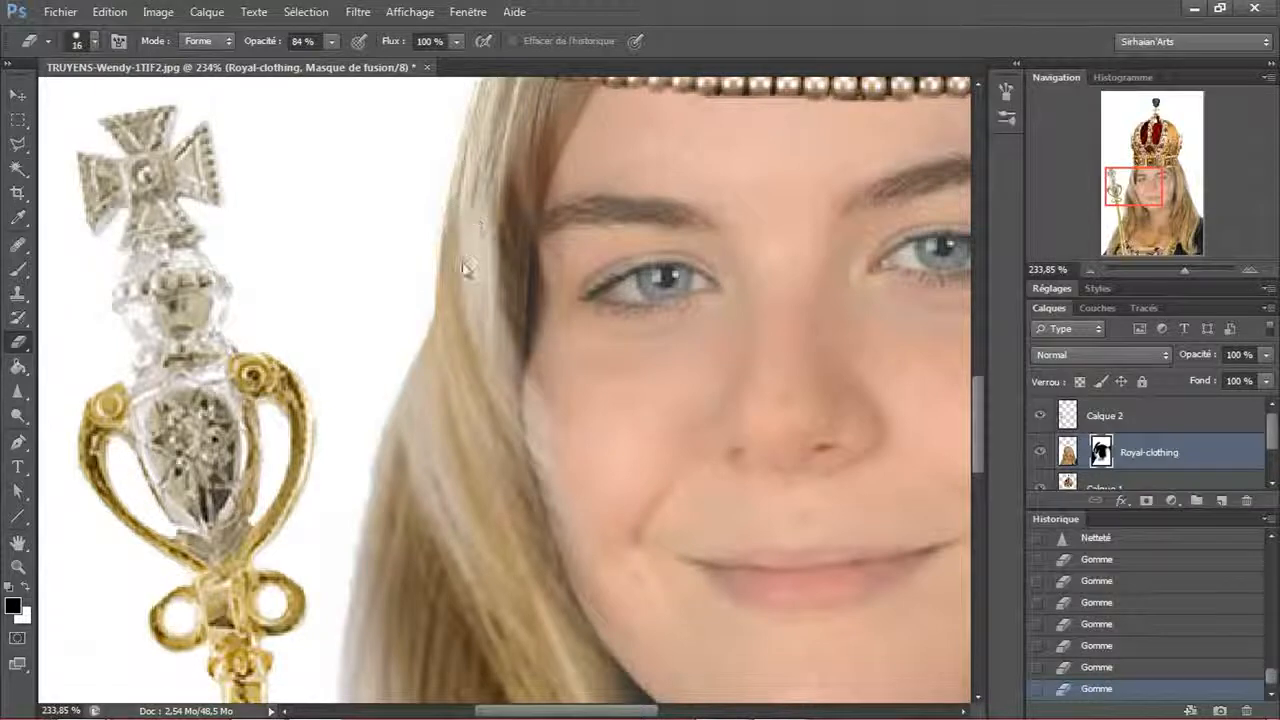
- Touch up the mask along the outer hair edge on the side of the face opposite the sceptre
scroll(609, 391, "down", 6)
left_click_drag(616, 423, 426, 420)
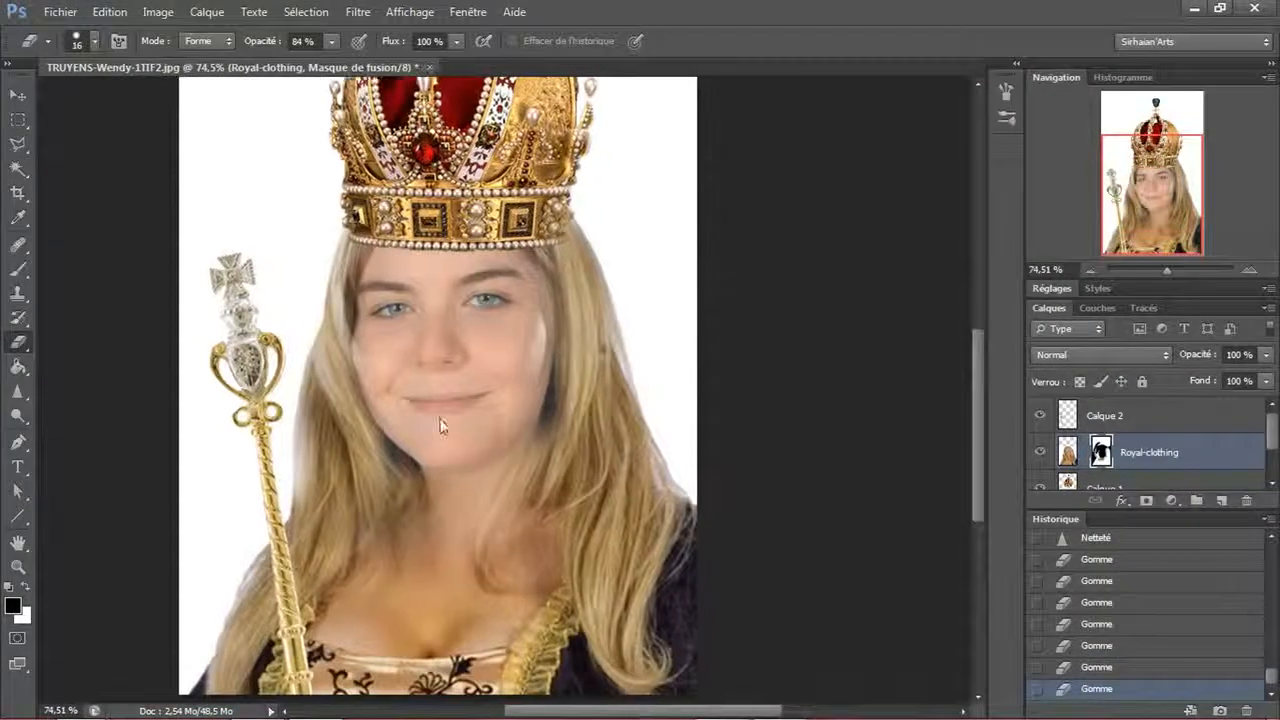
left_click(630, 409)
left_click_drag(598, 500, 614, 502)
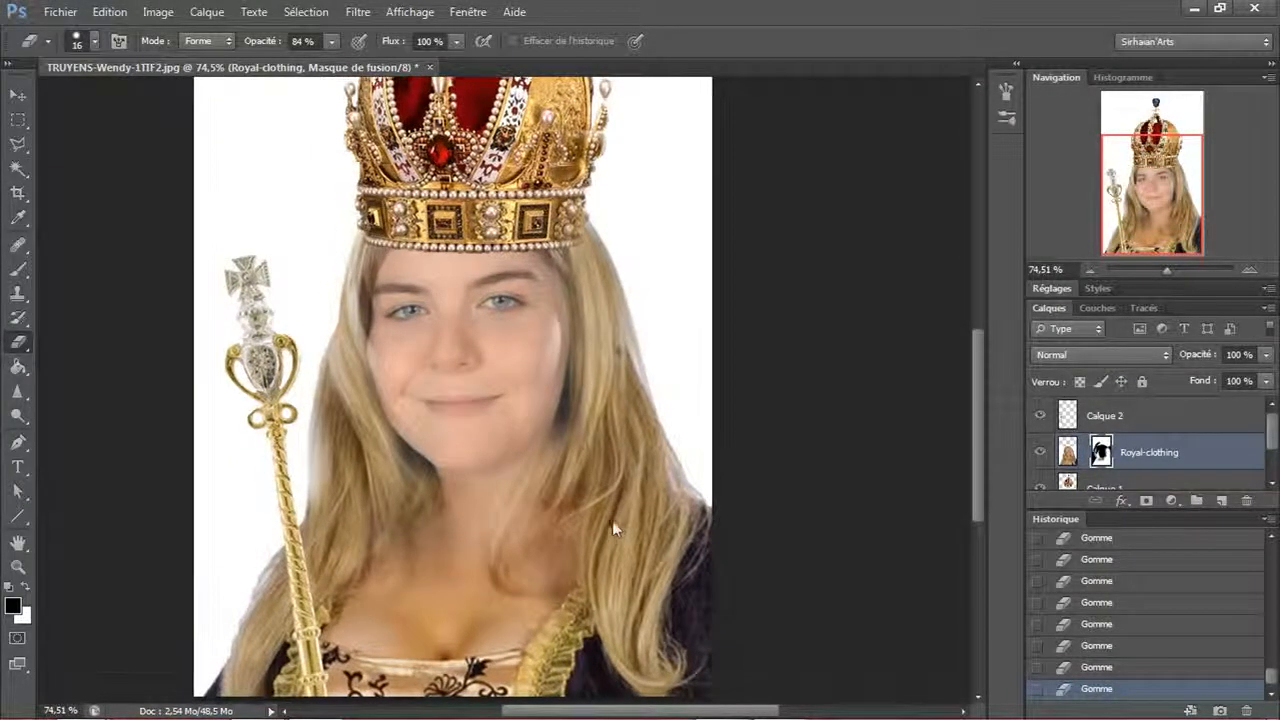
- Refine the Royal-clothing mask along the inner hair edge on the sceptre side of the face with the 16 px Eraser
left_click(18, 95)
scroll(498, 344, "down", 1)
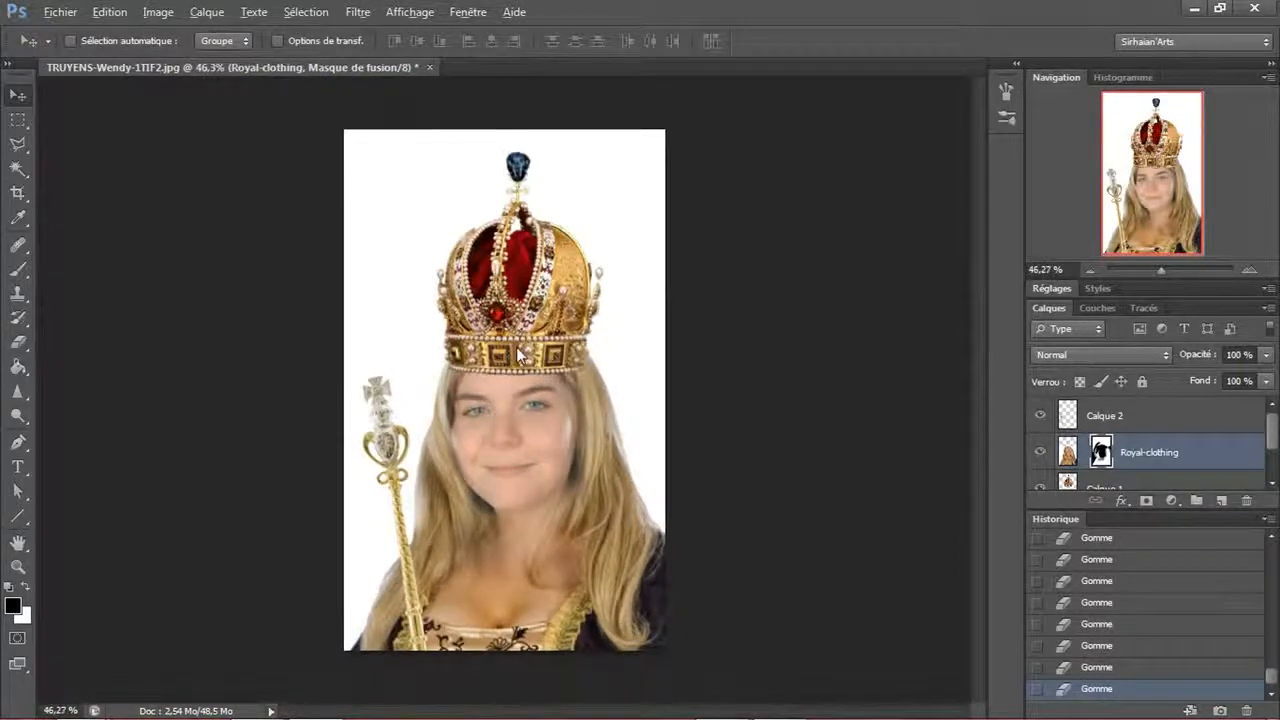
scroll(520, 357, "up", 1)
scroll(582, 365, "down", 2)
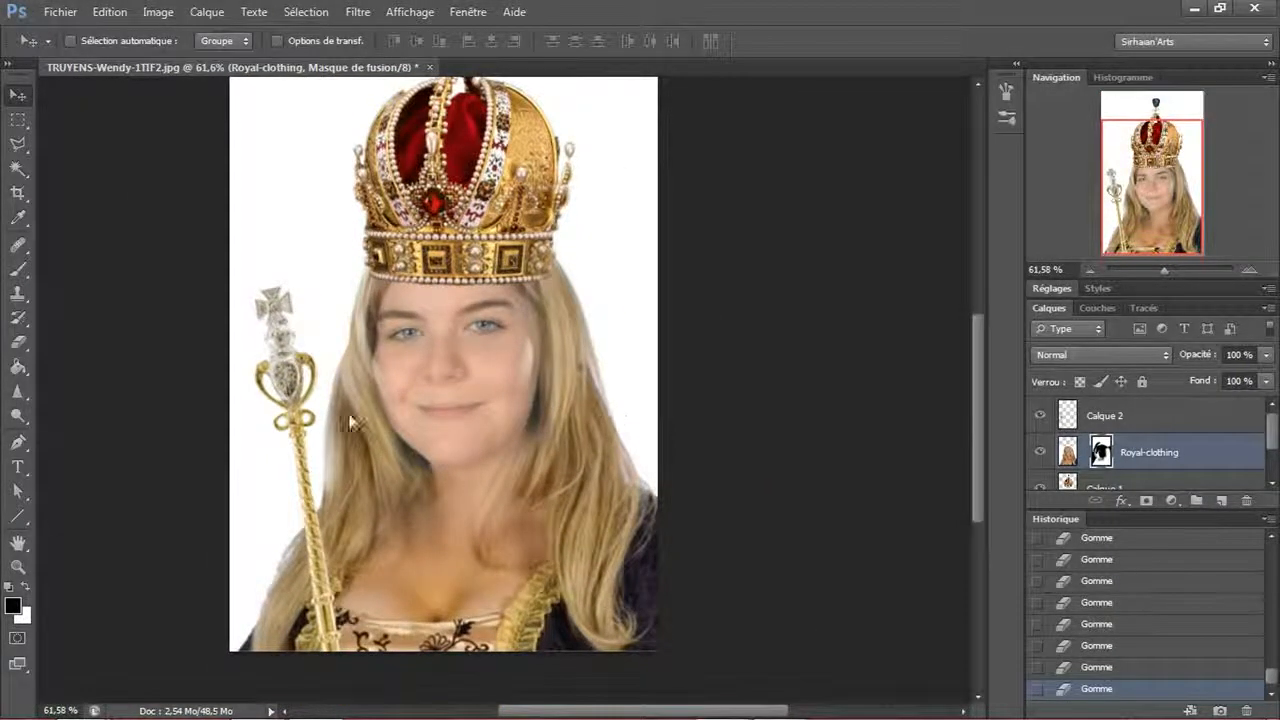
scroll(360, 350, "up", 12)
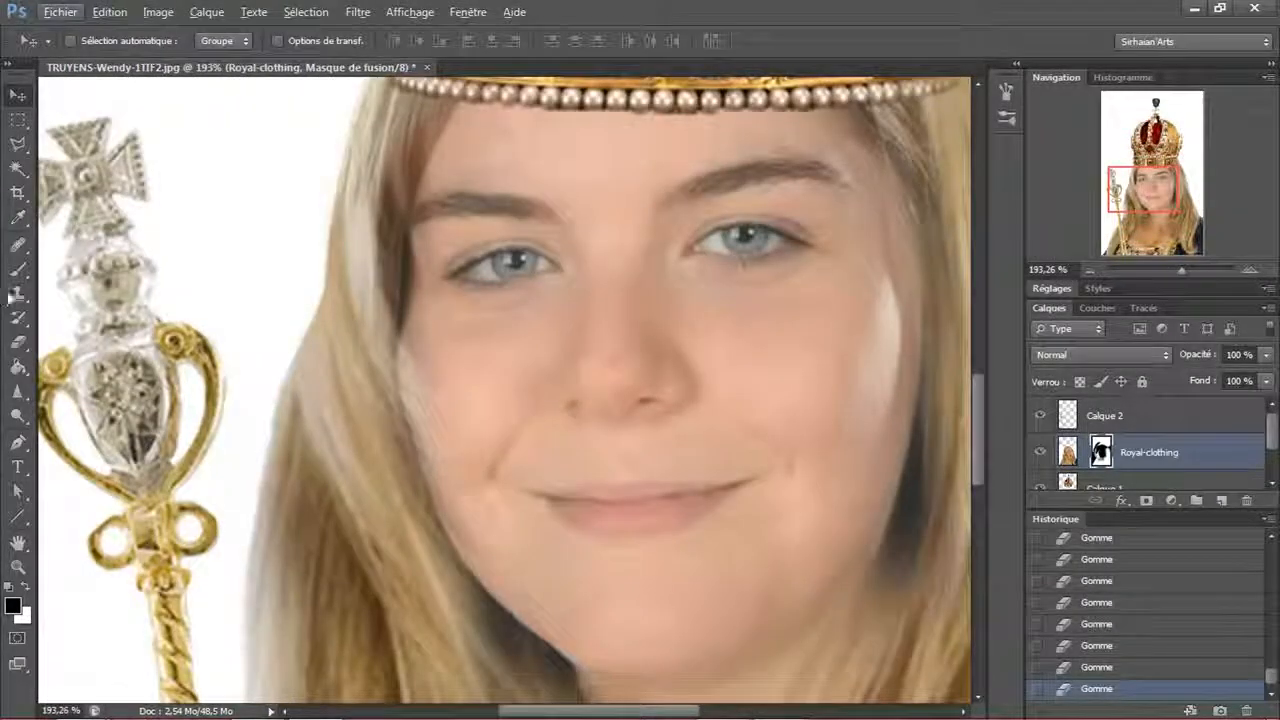
left_click(18, 342)
mouse_move(425, 356)
left_mouse_down()
mouse_move(428, 346)
mouse_move(426, 380)
left_mouse_up()
key("x")
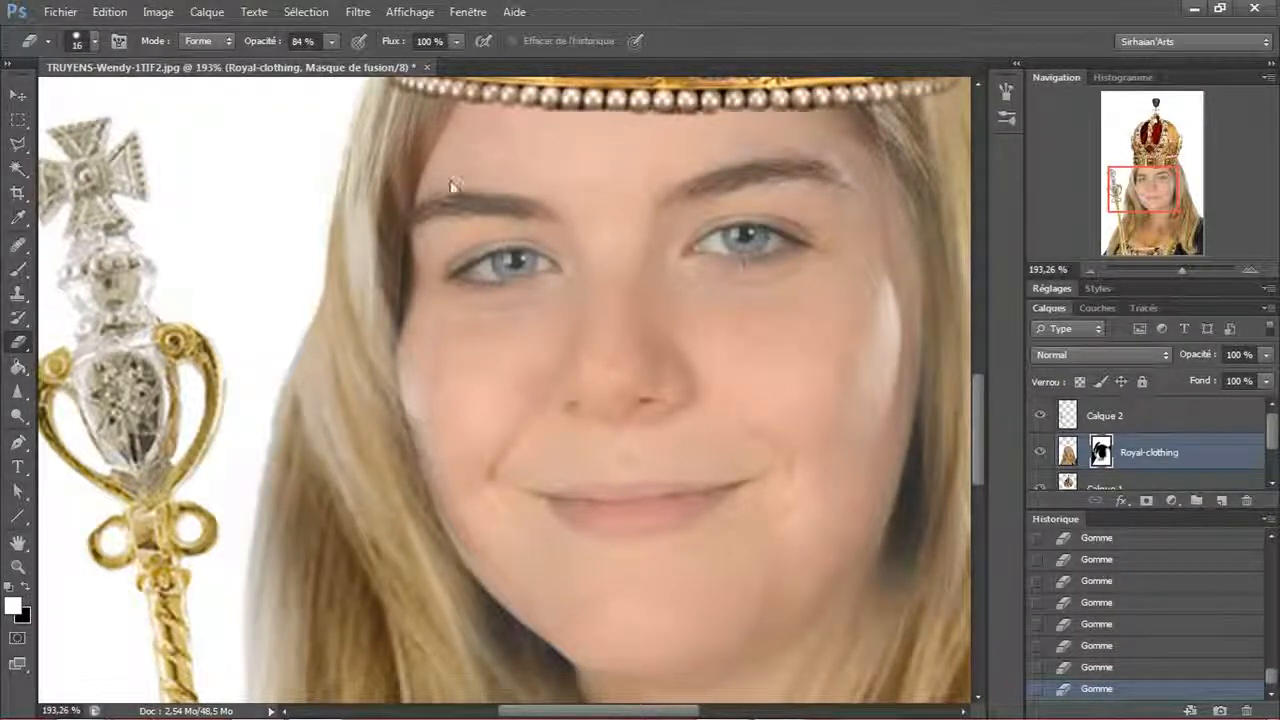
key("x")
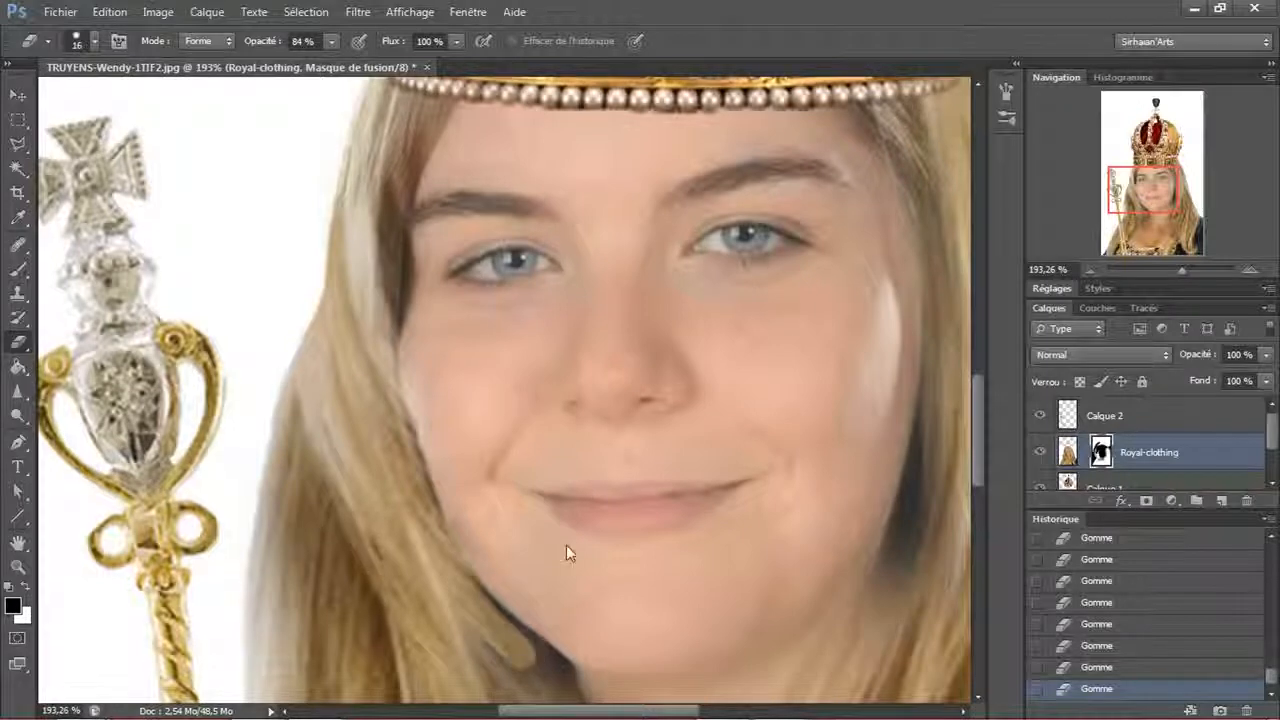
scroll(550, 480, "down", 4)
scroll(470, 455, "up", 2)
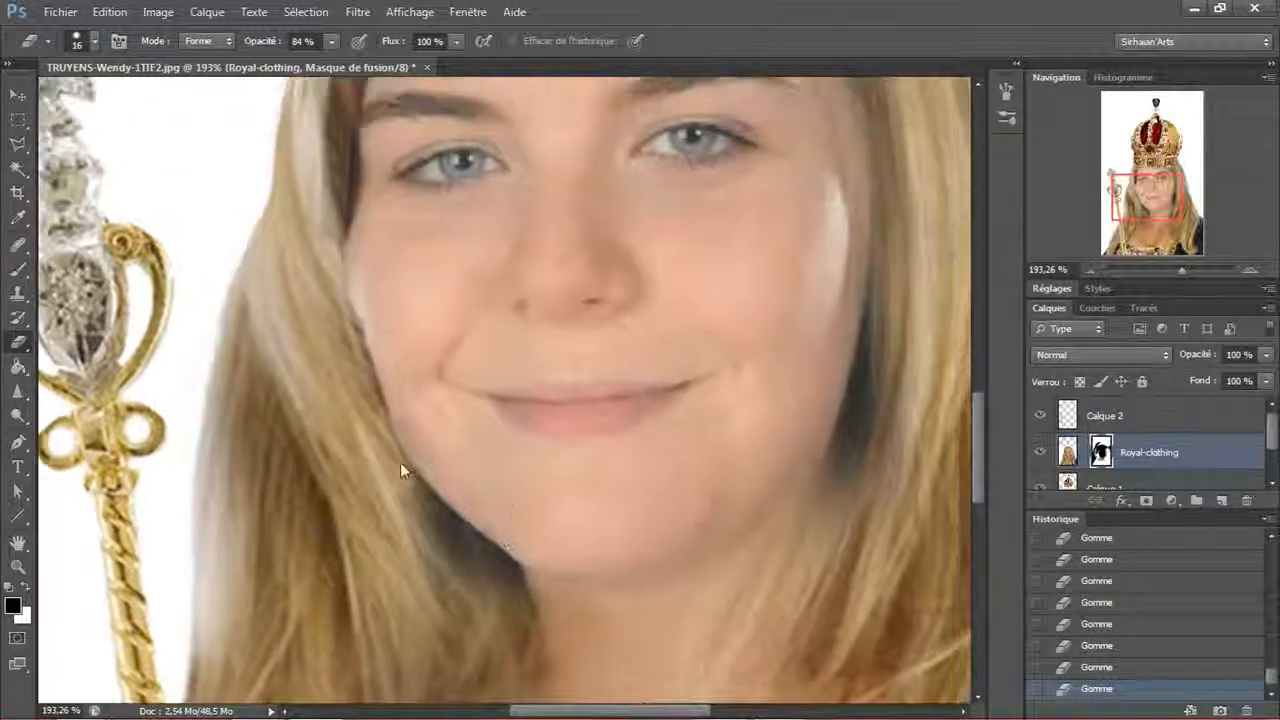
- Lower the Eraser's hardness and touch up the mask in the dark hair gap below the sceptre-side jaw
left_click(96, 45)
left_click_drag(66, 143, 6, 149)
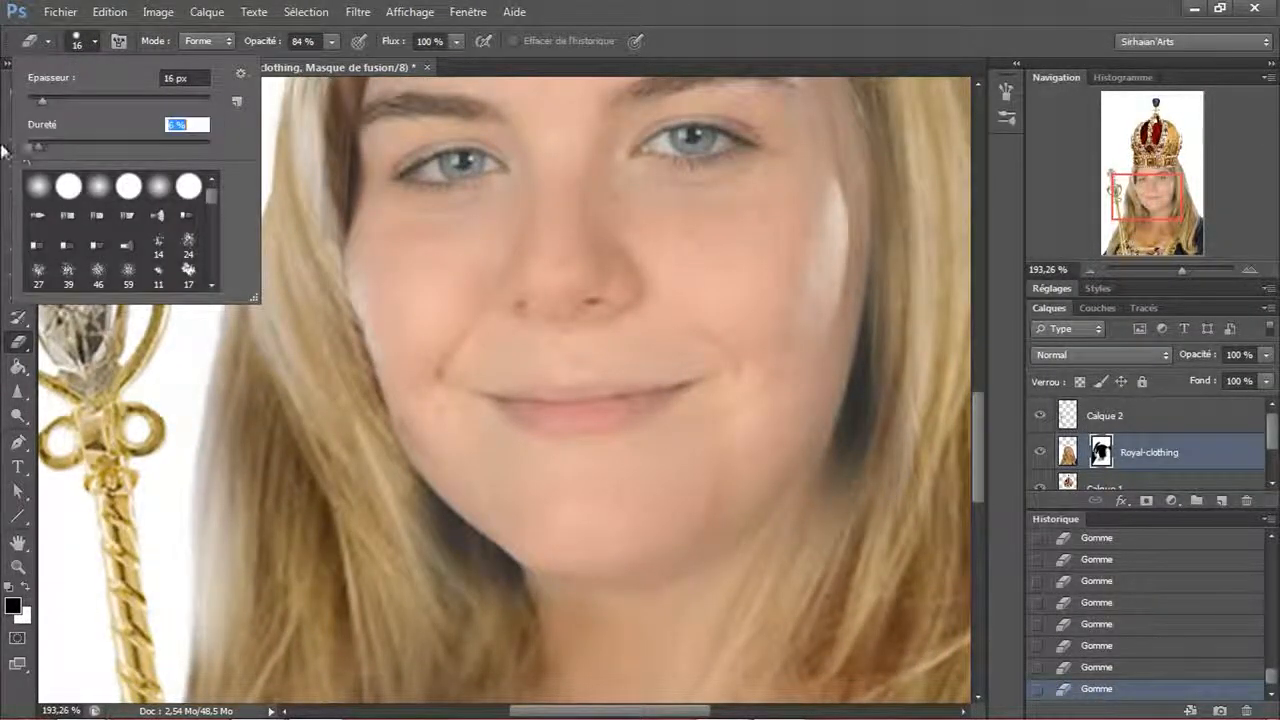
key("Return")
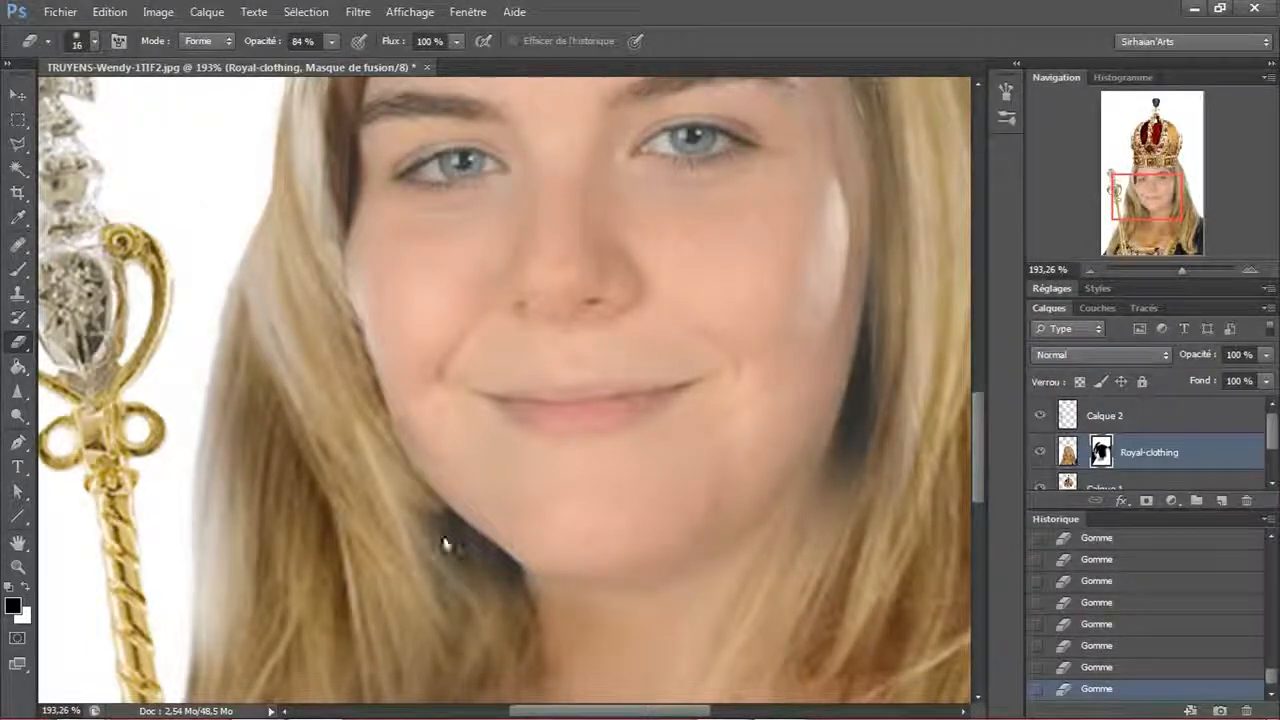
- Set the Eraser to 69 px and 8% opacity and softly blend the mask's hair beside the sceptre-side jaw
key("x")
right_click(465, 512)
left_click(563, 517)
key("Return")
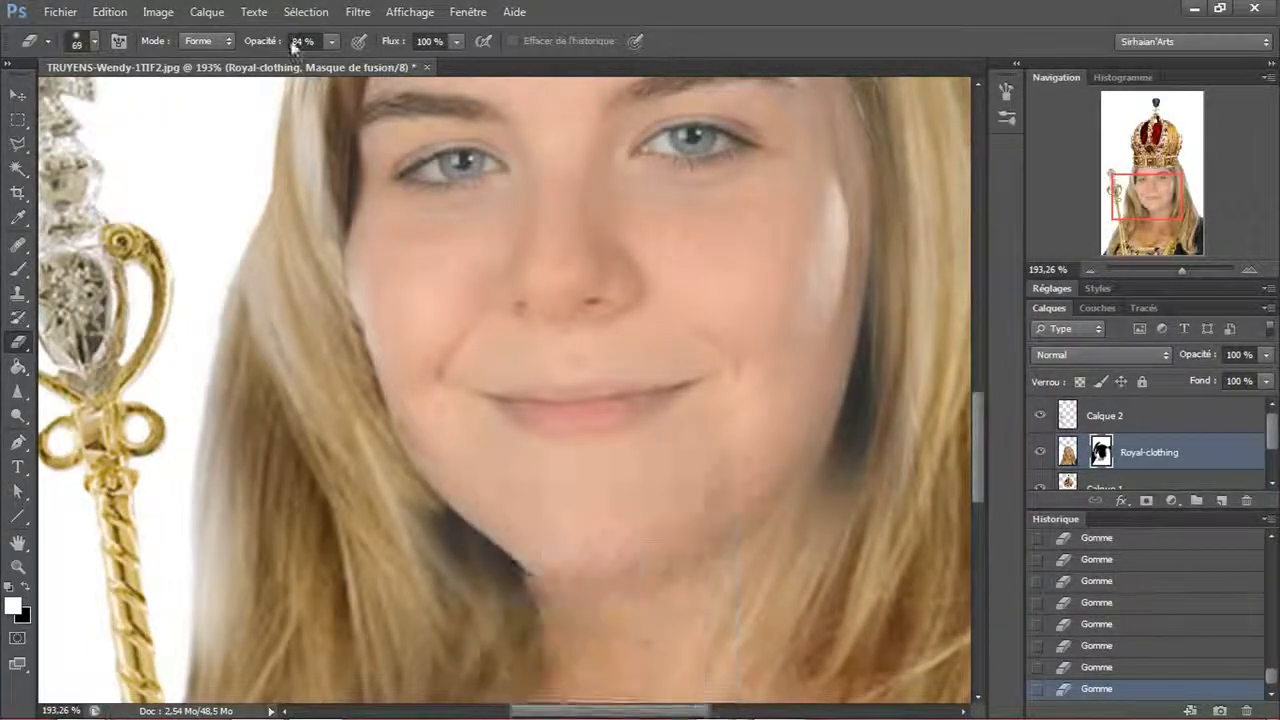
left_click_drag(272, 40, 200, 52)
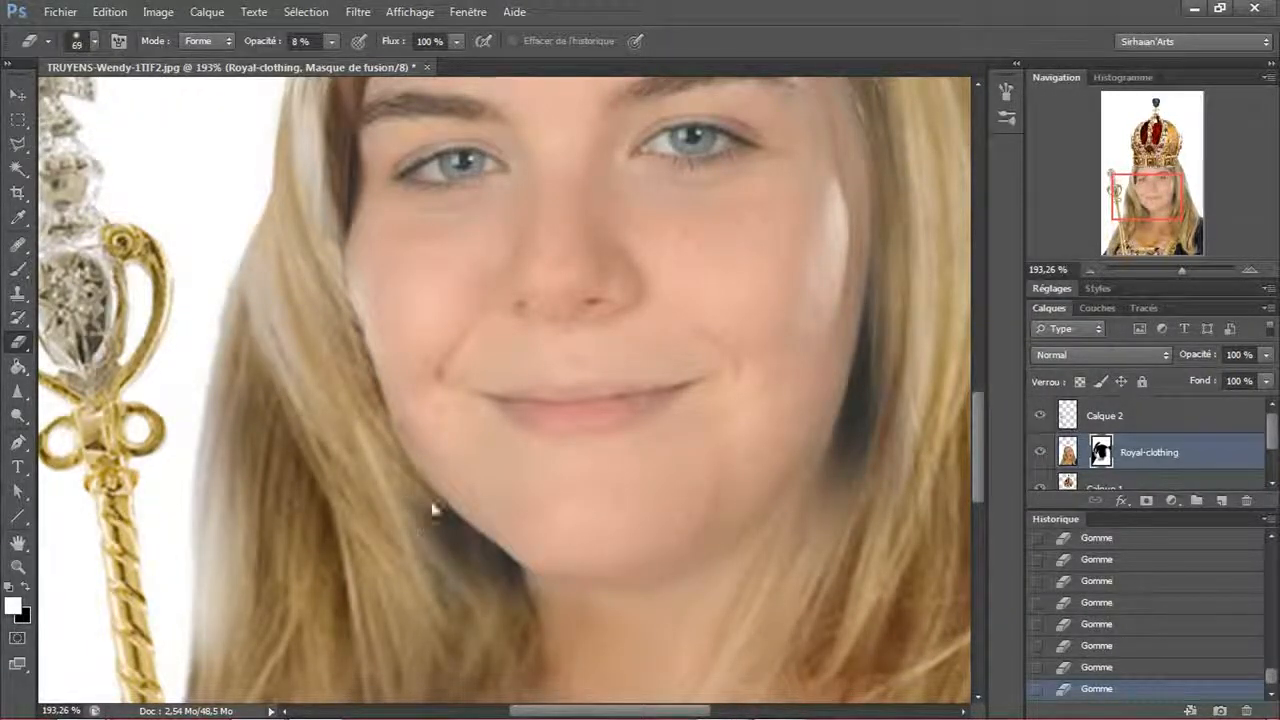
mouse_move(401, 466)
left_mouse_down()
mouse_move(391, 454)
mouse_move(418, 566)
left_mouse_up()
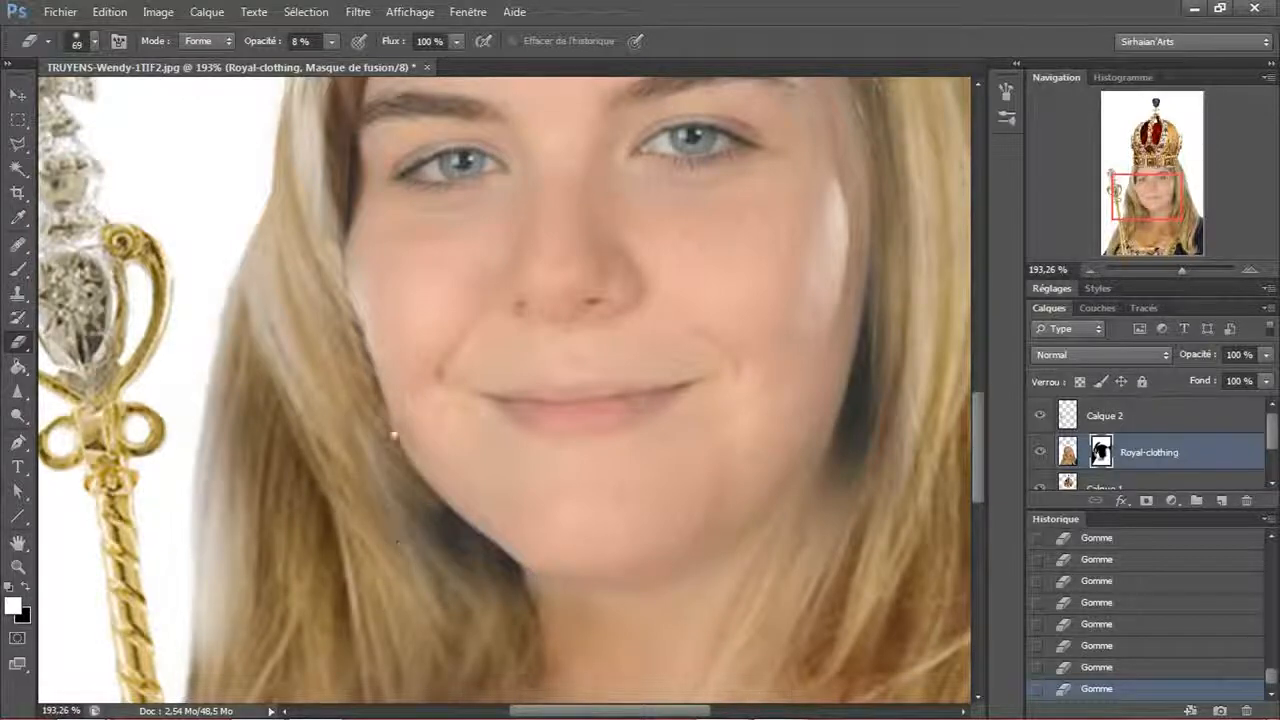
- Blend the mask's hair into the skin around the chin and neck with soft low-opacity Eraser strokes
mouse_move(746, 586)
left_mouse_down()
mouse_move(586, 514)
mouse_move(536, 509)
left_mouse_up()
left_click_drag(467, 628, 483, 500)
left_click_drag(357, 680, 357, 400)
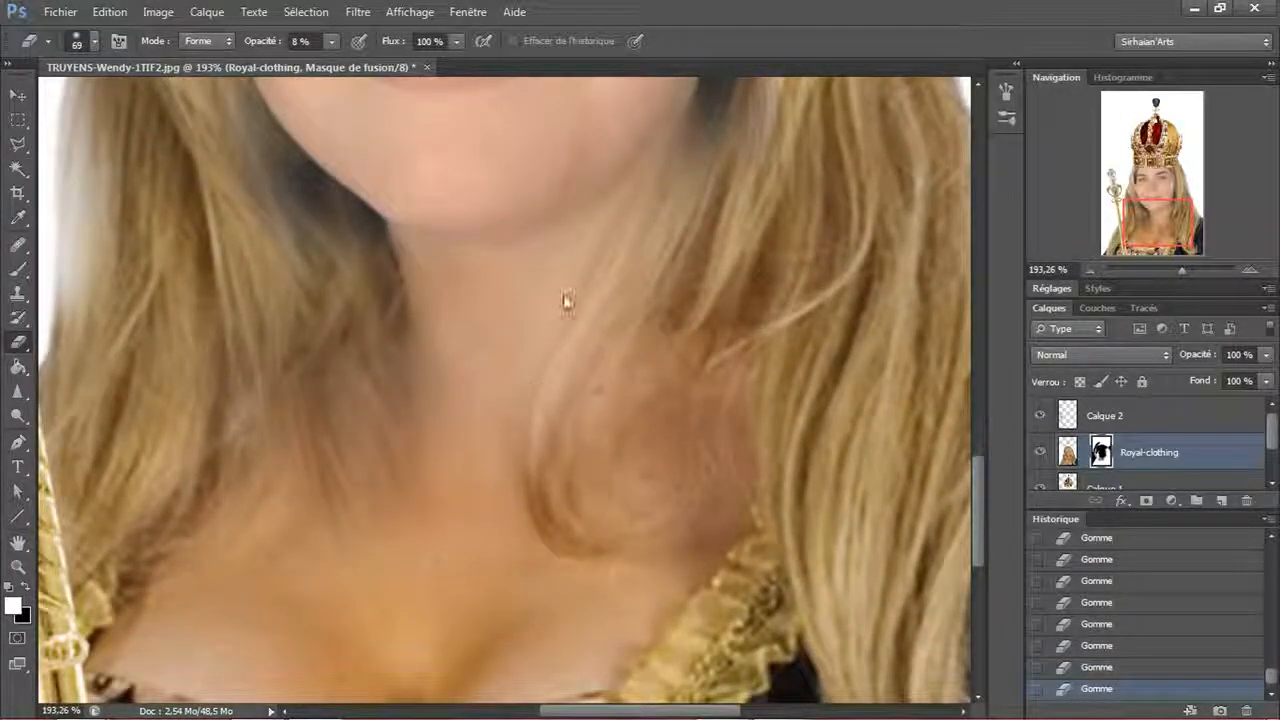
scroll(768, 428, "down", 6)
left_click_drag(766, 463, 620, 636)
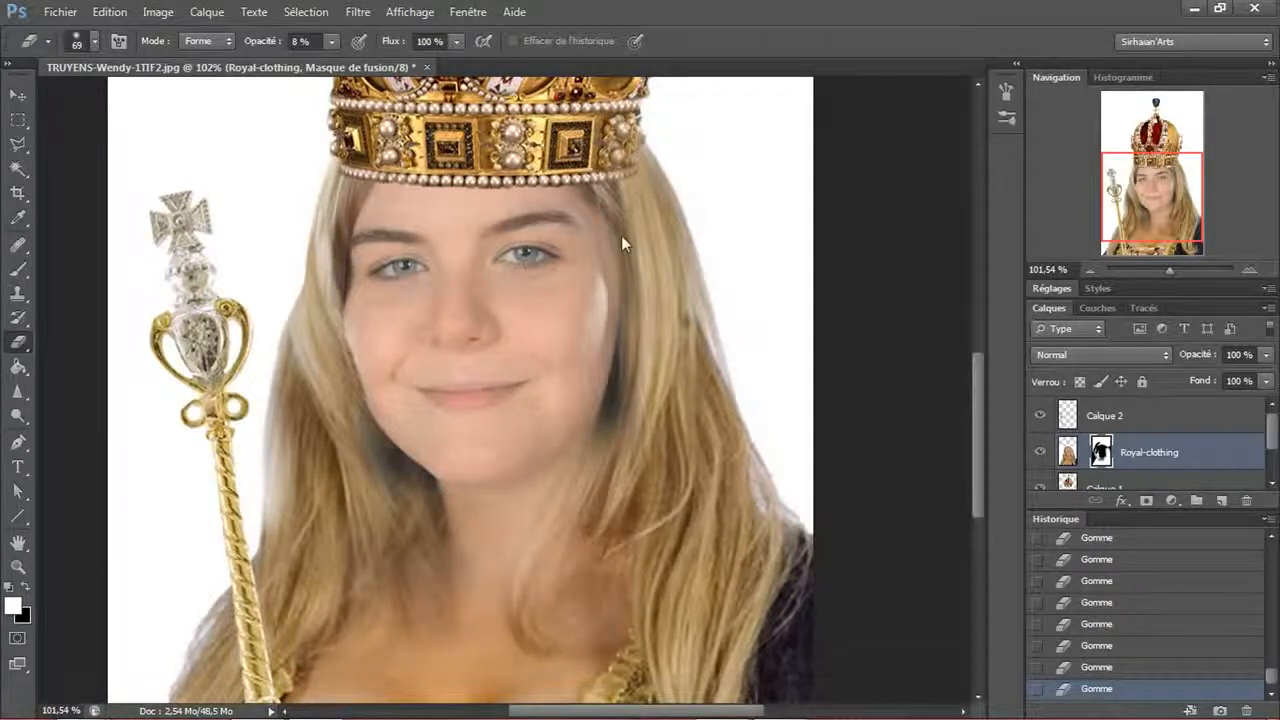
scroll(631, 412, "down", 5)
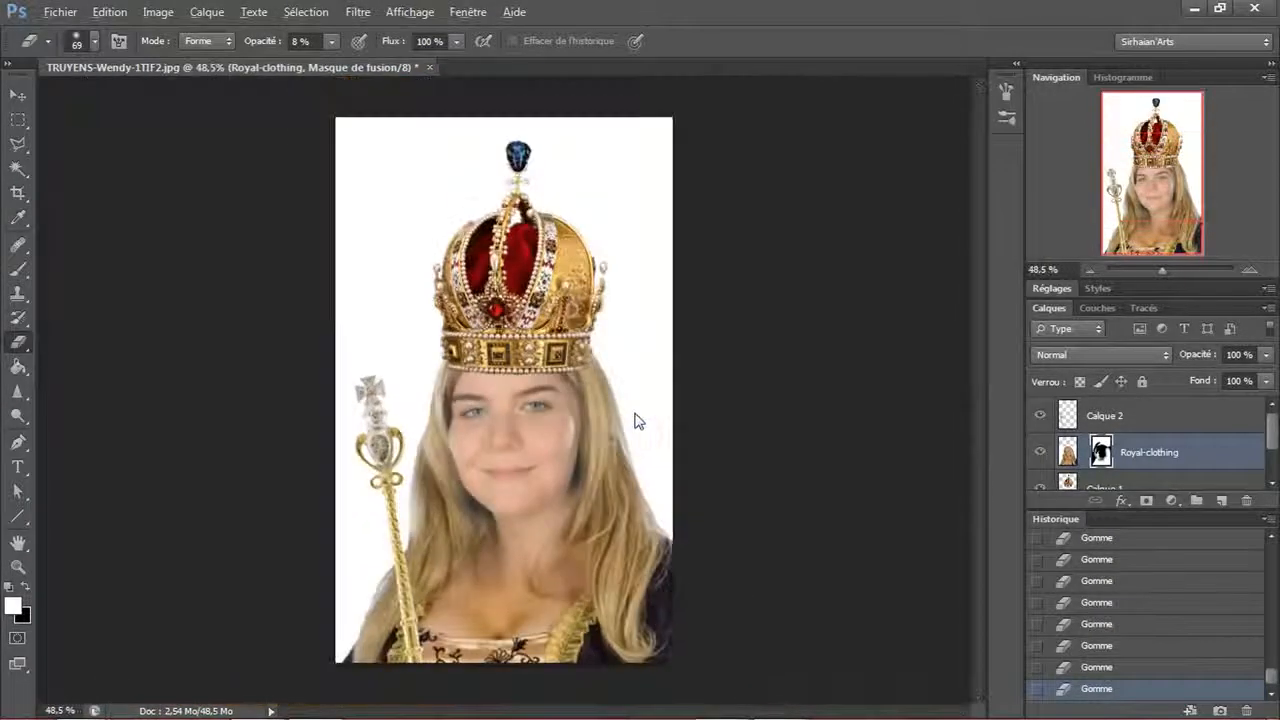
- Save the document in Photoshop format as The Royal Girl.psd in The Royal Girl folder
left_click(18, 95)
mouse_move(14, 80)
left_mouse_down()
mouse_move(22, 98)
mouse_move(116, 116)
mouse_move(5, 93)
left_mouse_up()
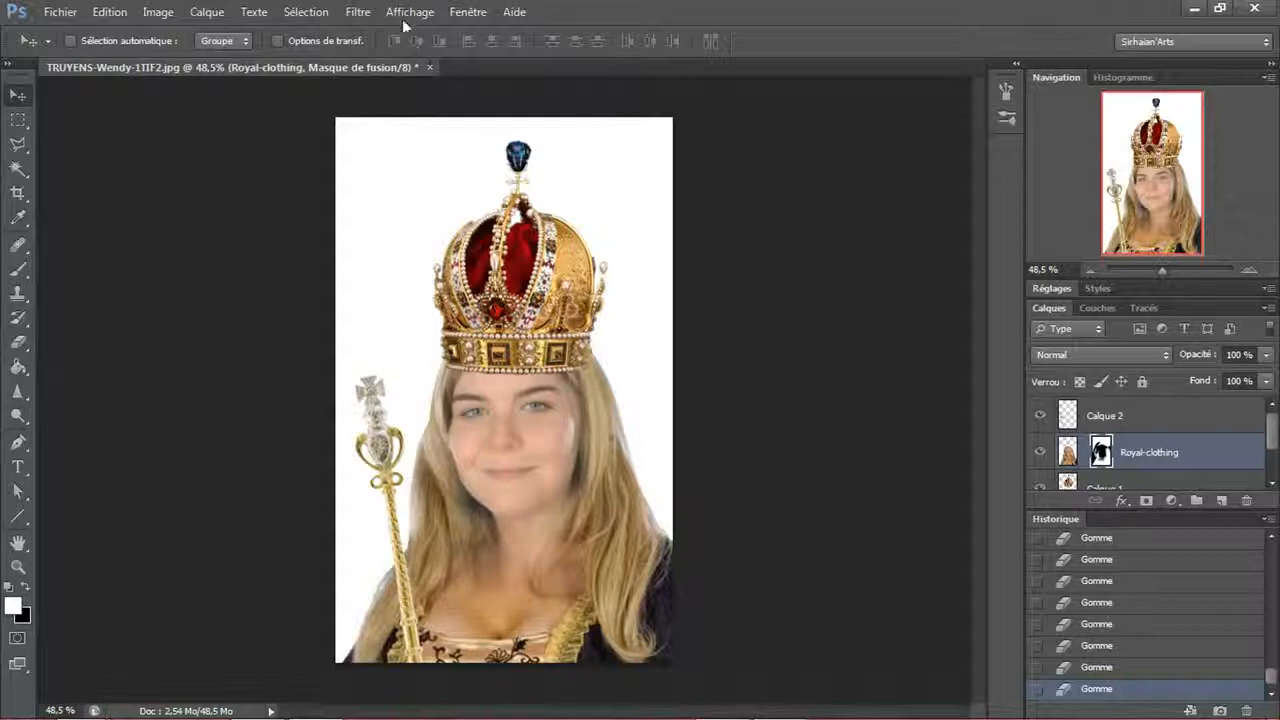
key("ctrl+shift+s")
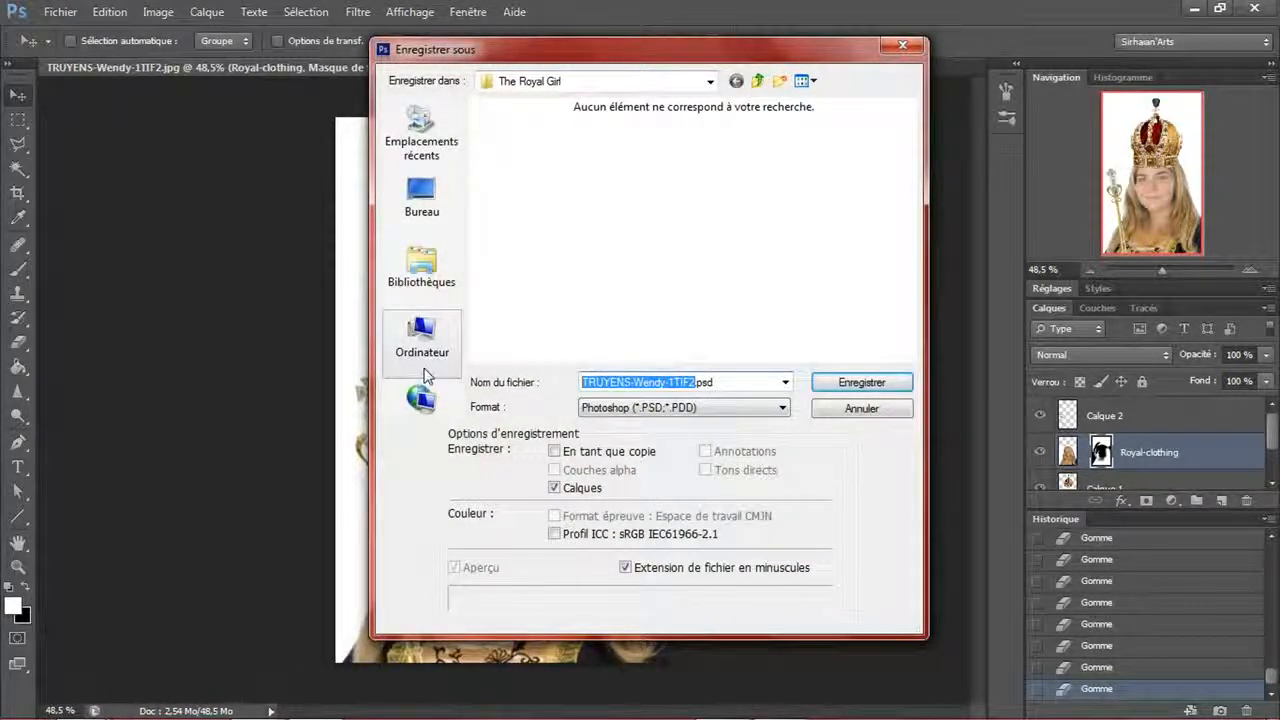
type("The Royal Girl")
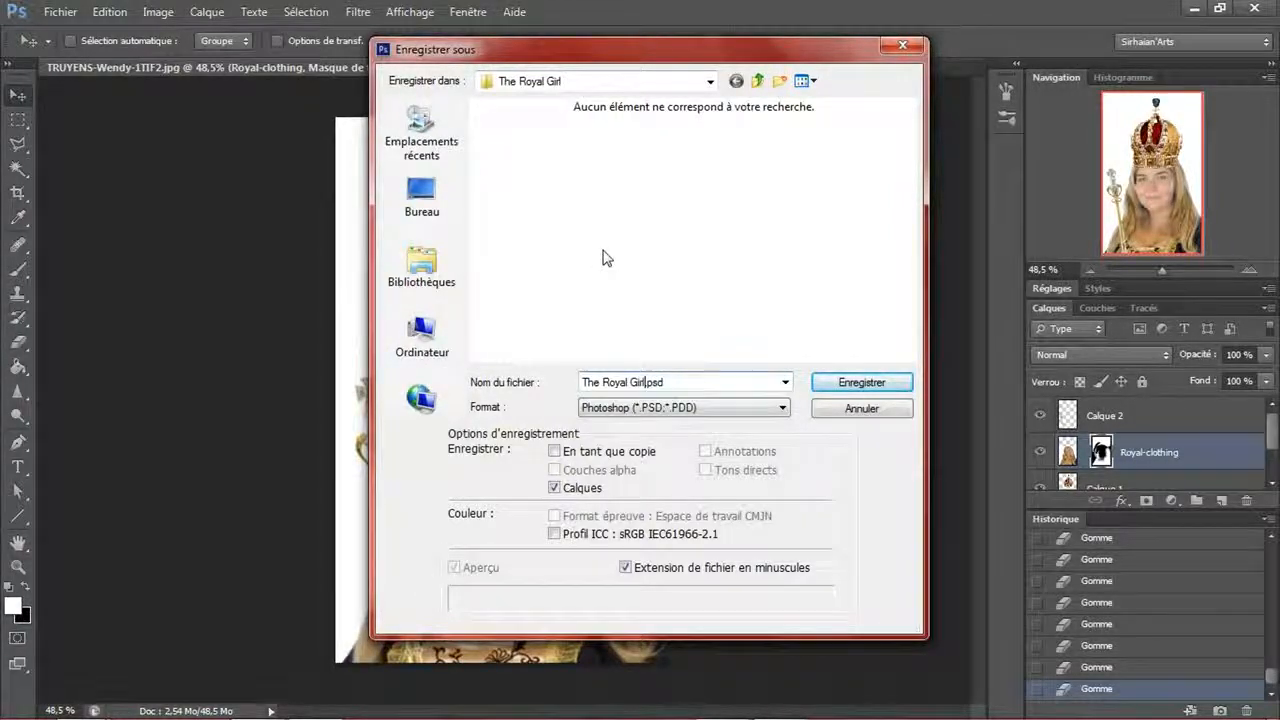
key("Return")
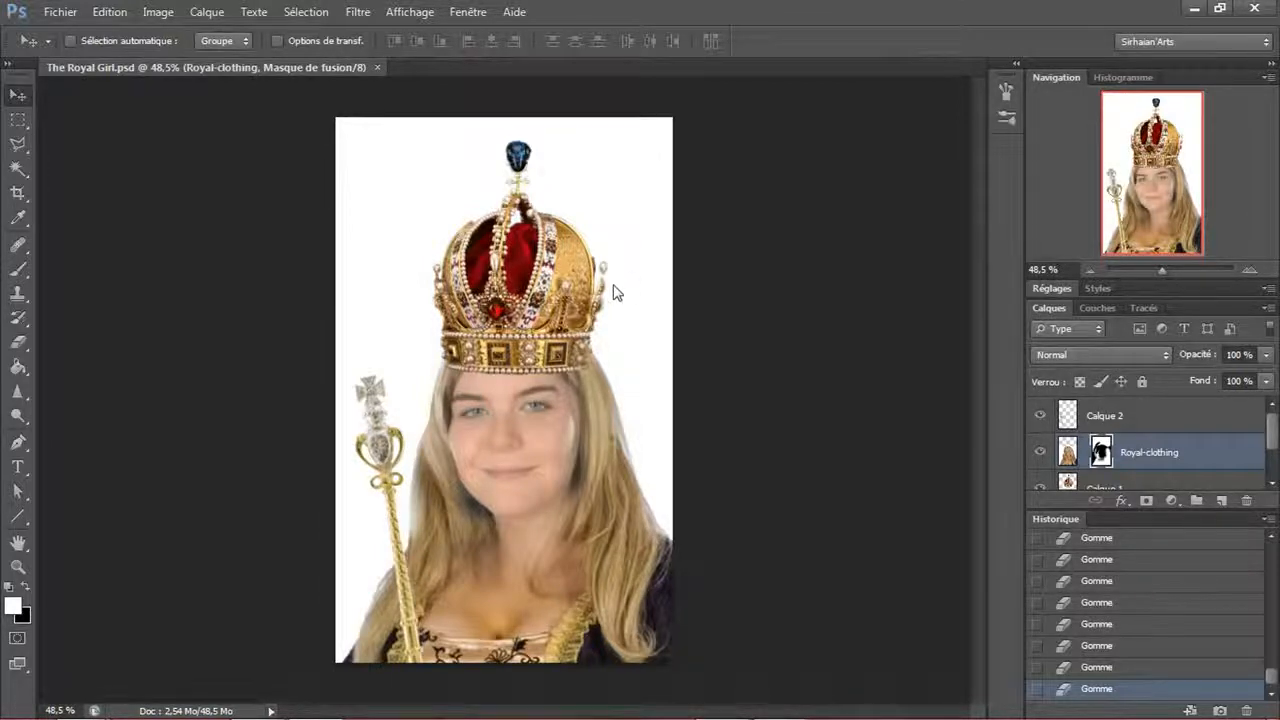
- Create a new layer directly above the Arrière-plan layer, beneath the crown layer
scroll(515, 418, "up", 5)
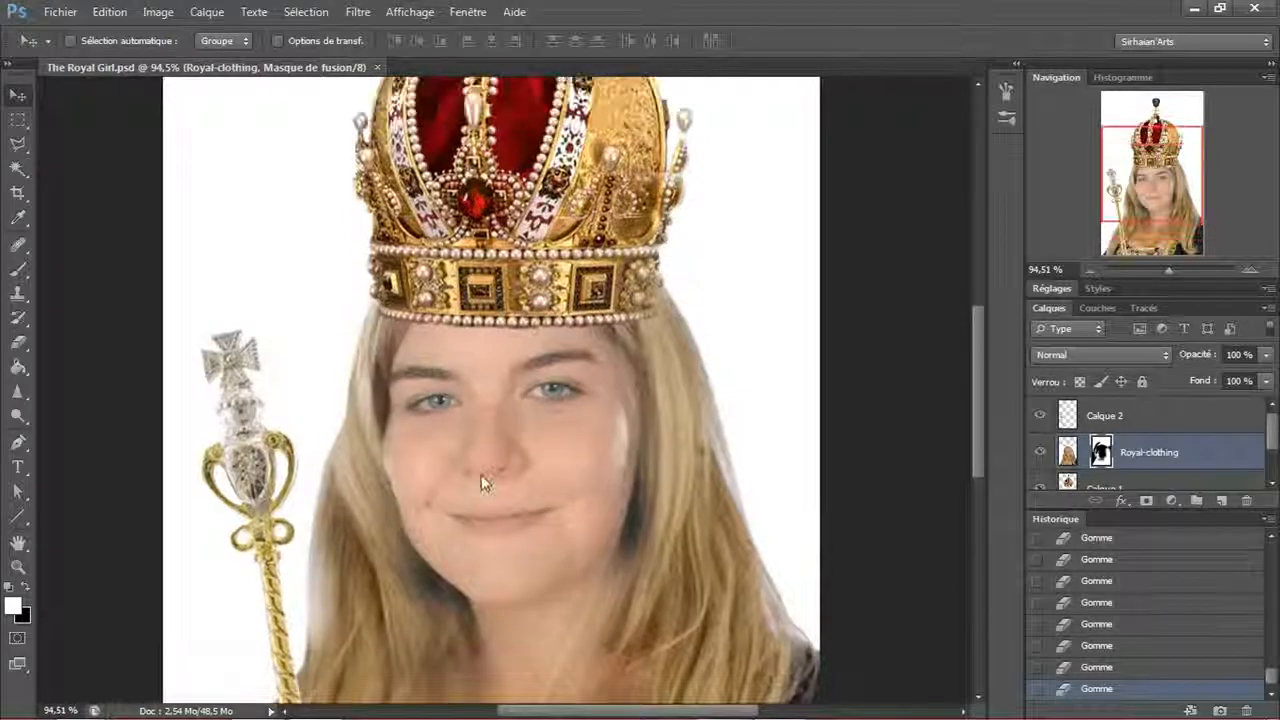
left_click_drag(499, 483, 486, 389)
scroll(1068, 466, "down", 2)
left_click(1130, 472)
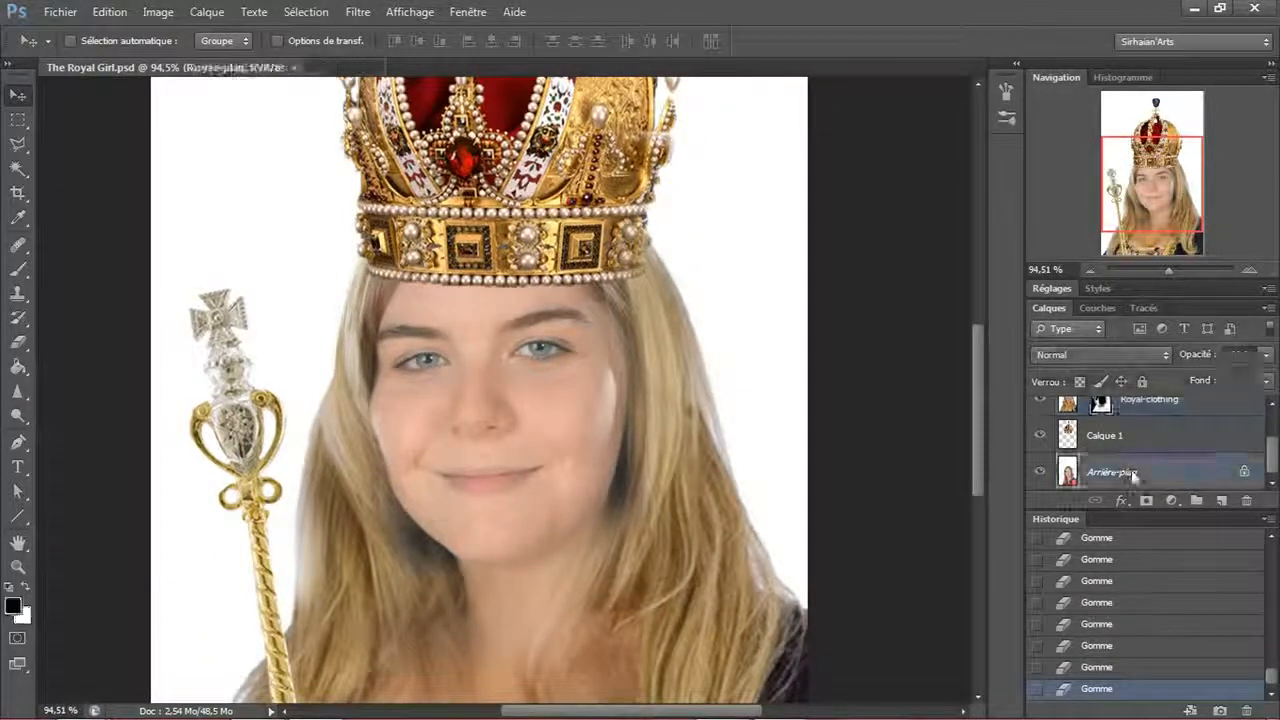
key("ctrl+shift+n")
key("Return")
- Paint a soft black shadow along the crown's lower edge on Calque 3 with the 95 px Brush at 100% opacity
left_click(20, 270)
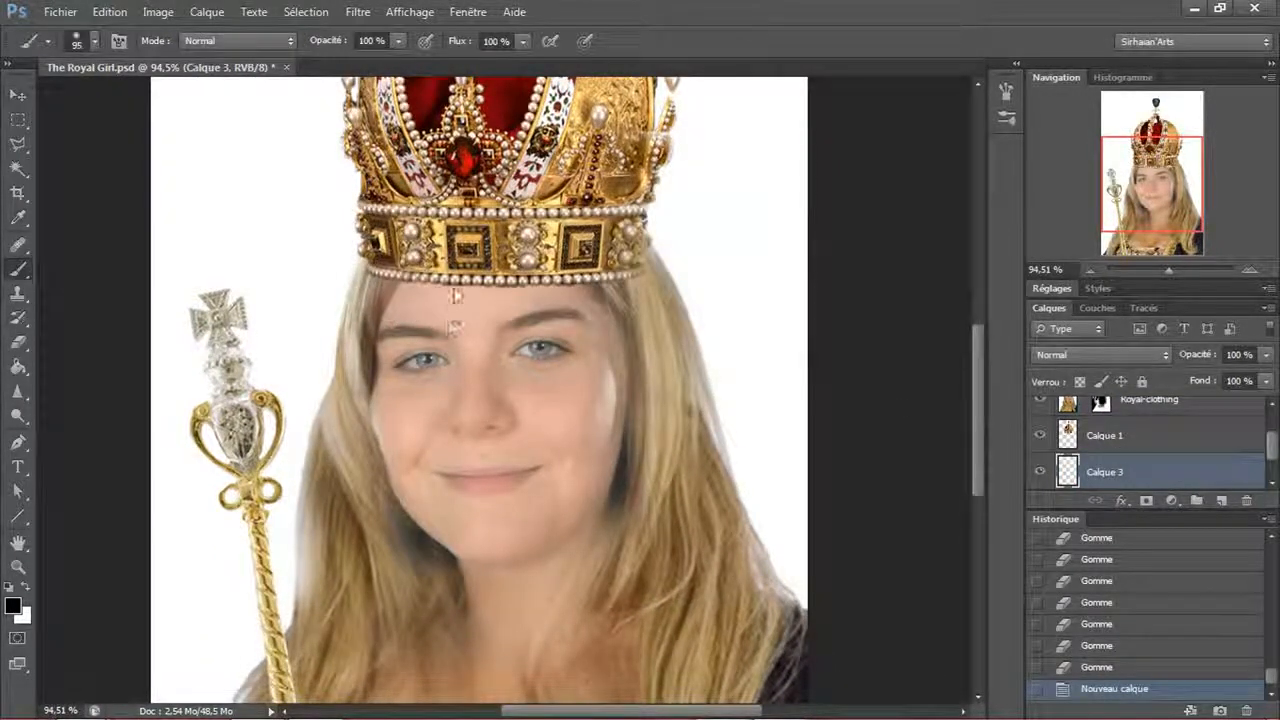
left_click(420, 258)
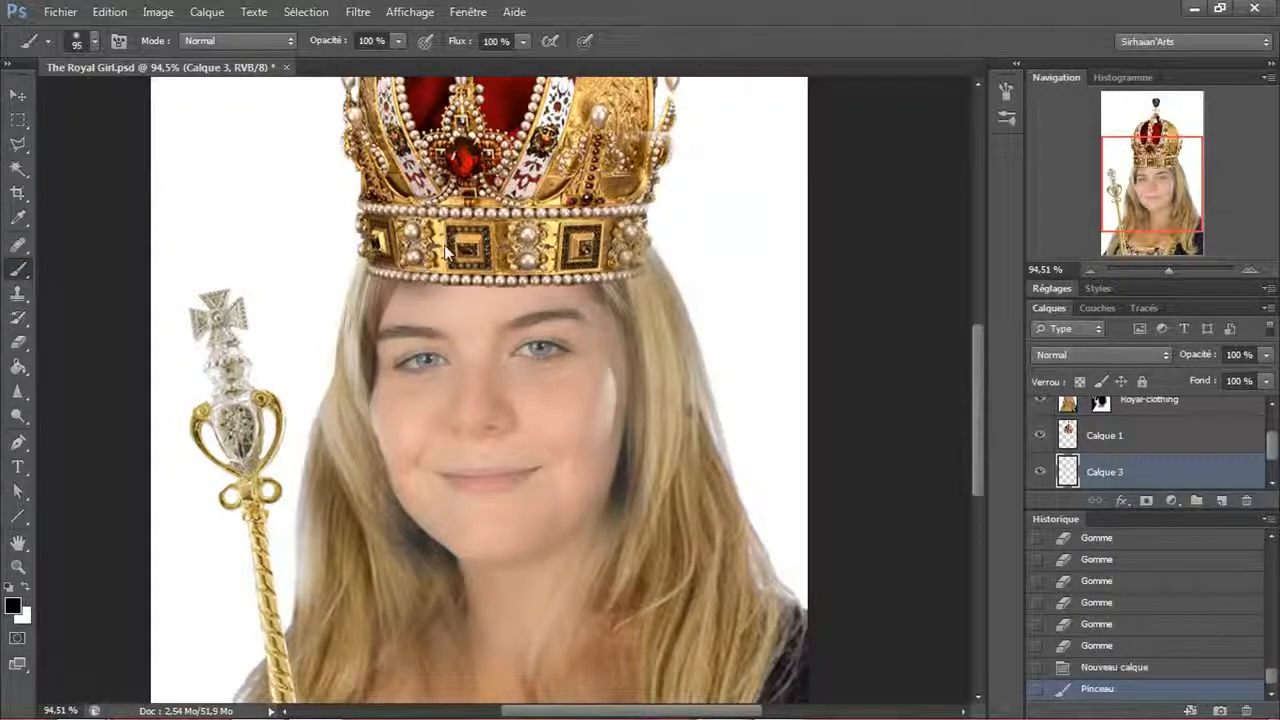
left_click(450, 253)
left_click(462, 257)
left_click(470, 257)
left_click(480, 257)
left_click(492, 257)
left_click(530, 256)
left_click(556, 256)
left_click(595, 254)
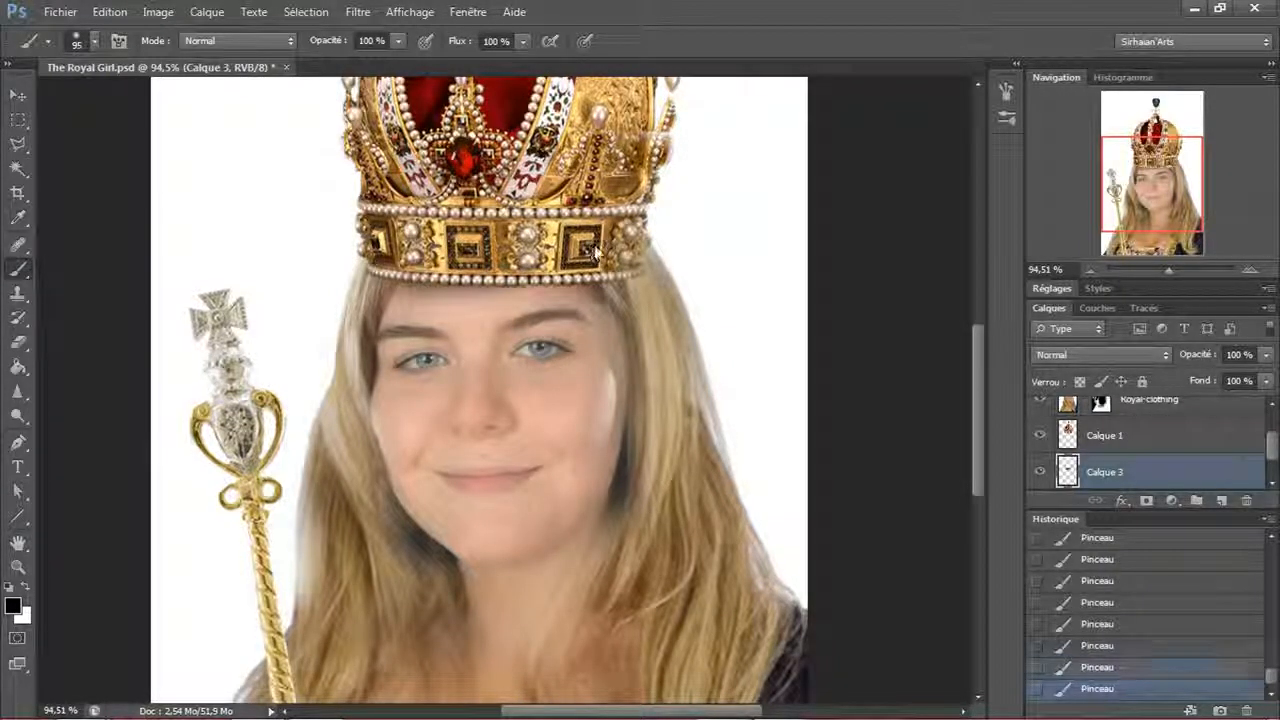
left_click(550, 255)
left_click_drag(597, 253, 438, 245)
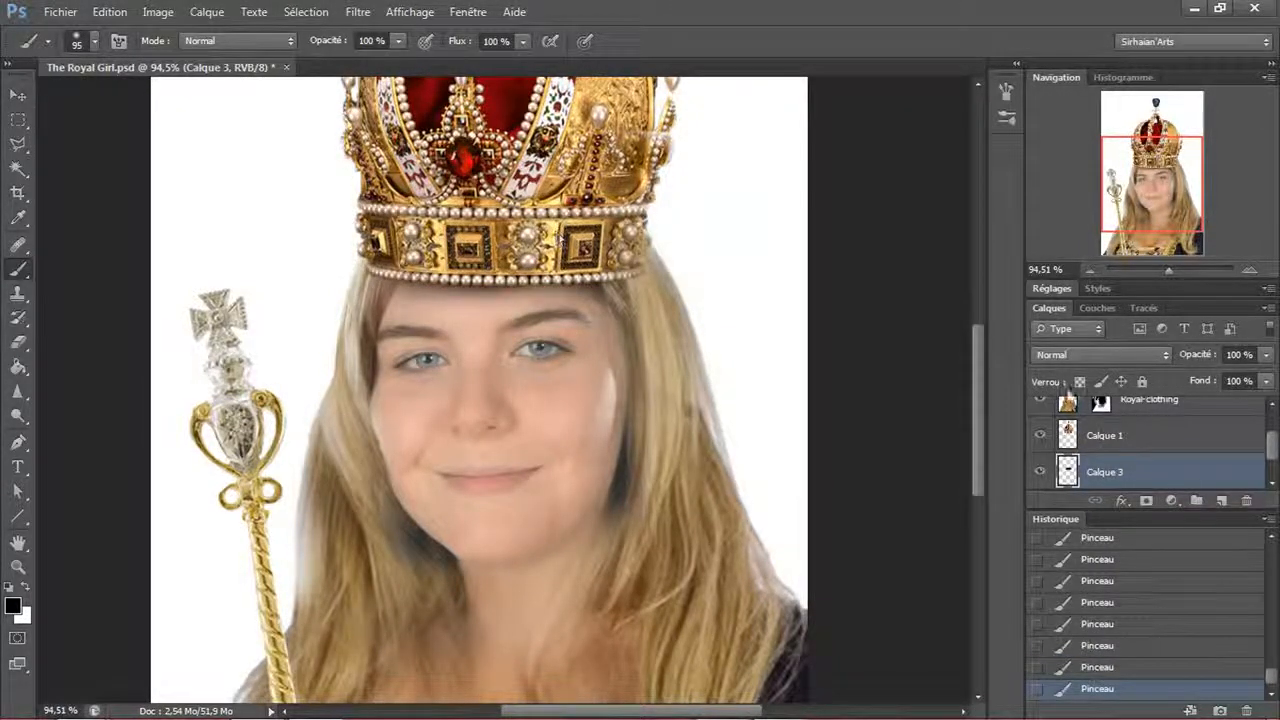
- Erase the shadow spill beside the crown and hair on Calque 3 using the Eraser at 69 px and 100% opacity
left_click(1128, 440)
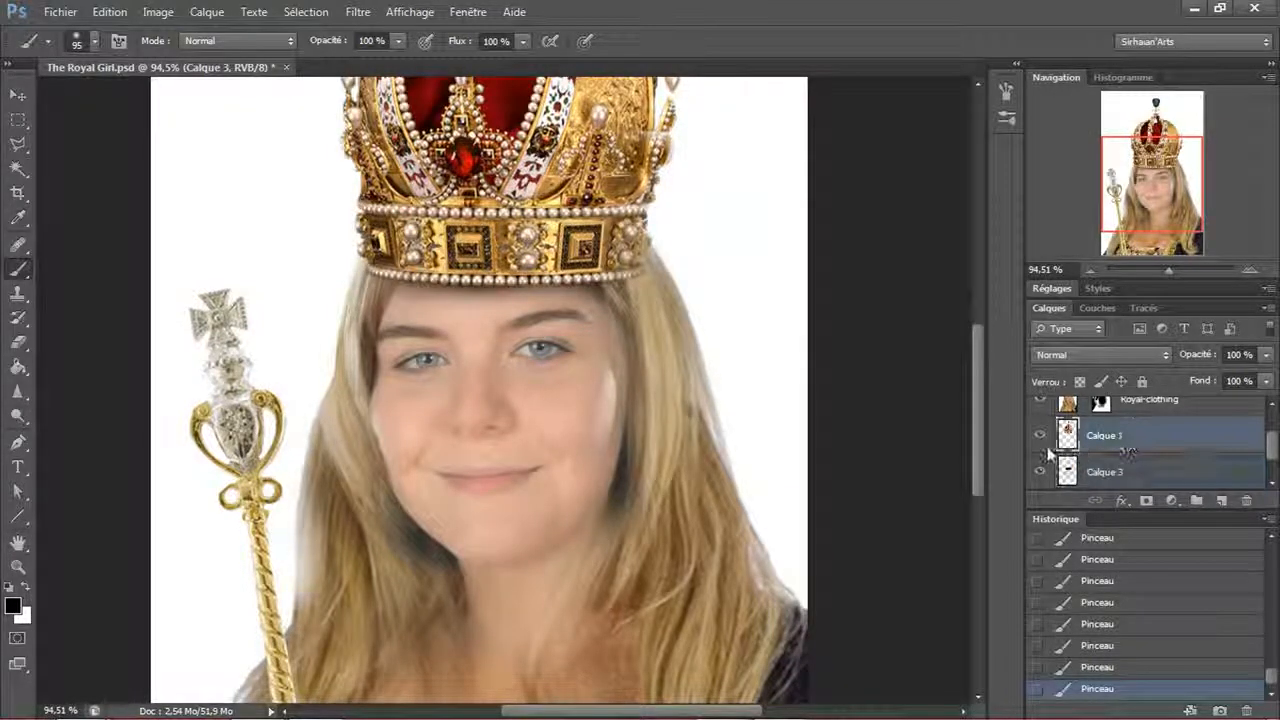
left_click(1123, 466)
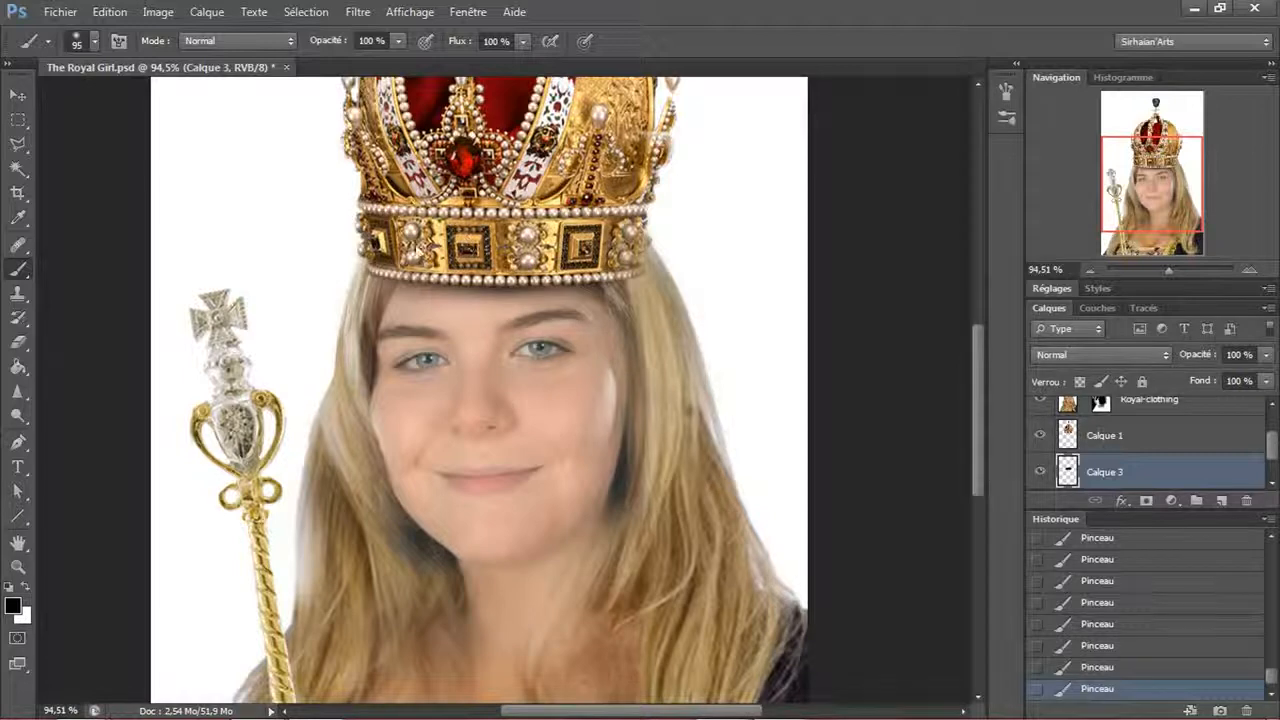
left_click(18, 341)
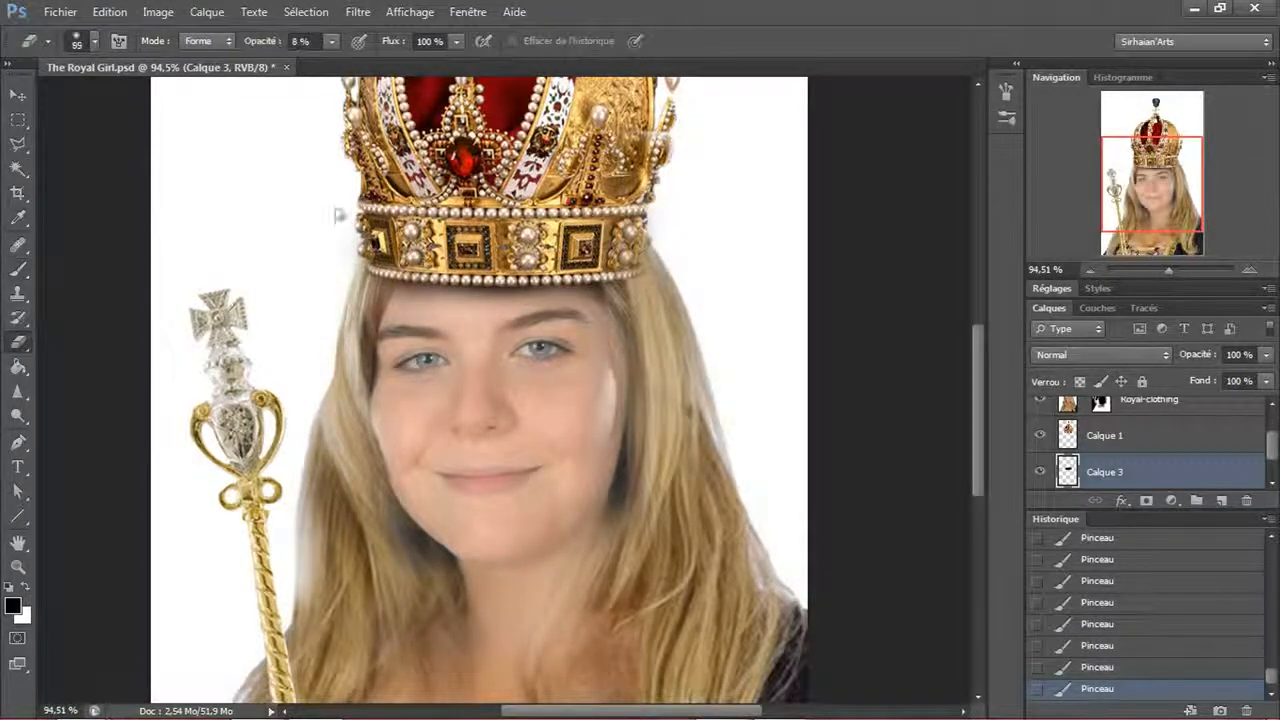
mouse_move(318, 300)
left_mouse_down()
mouse_move(353, 160)
mouse_move(338, 264)
left_mouse_up()
left_click_drag(336, 262, 360, 206)
left_click_drag(334, 282, 328, 287)
left_click(327, 287)
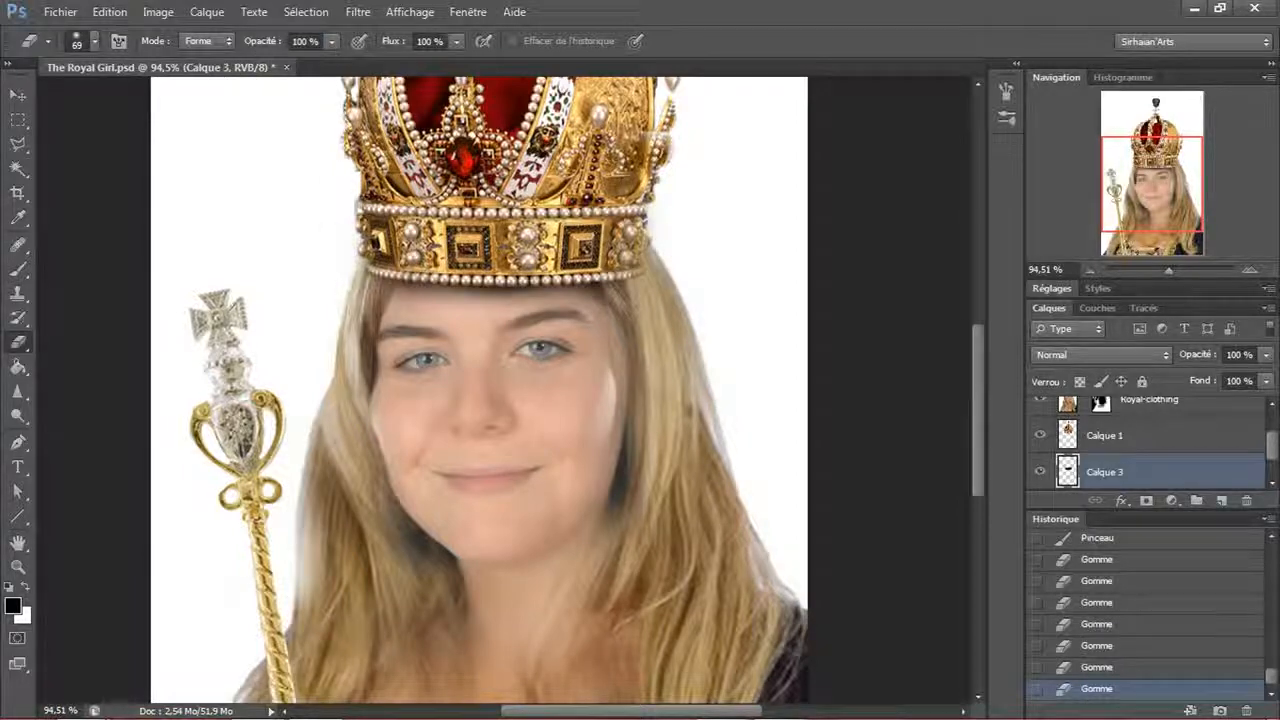
scroll(676, 276, "up", 3)
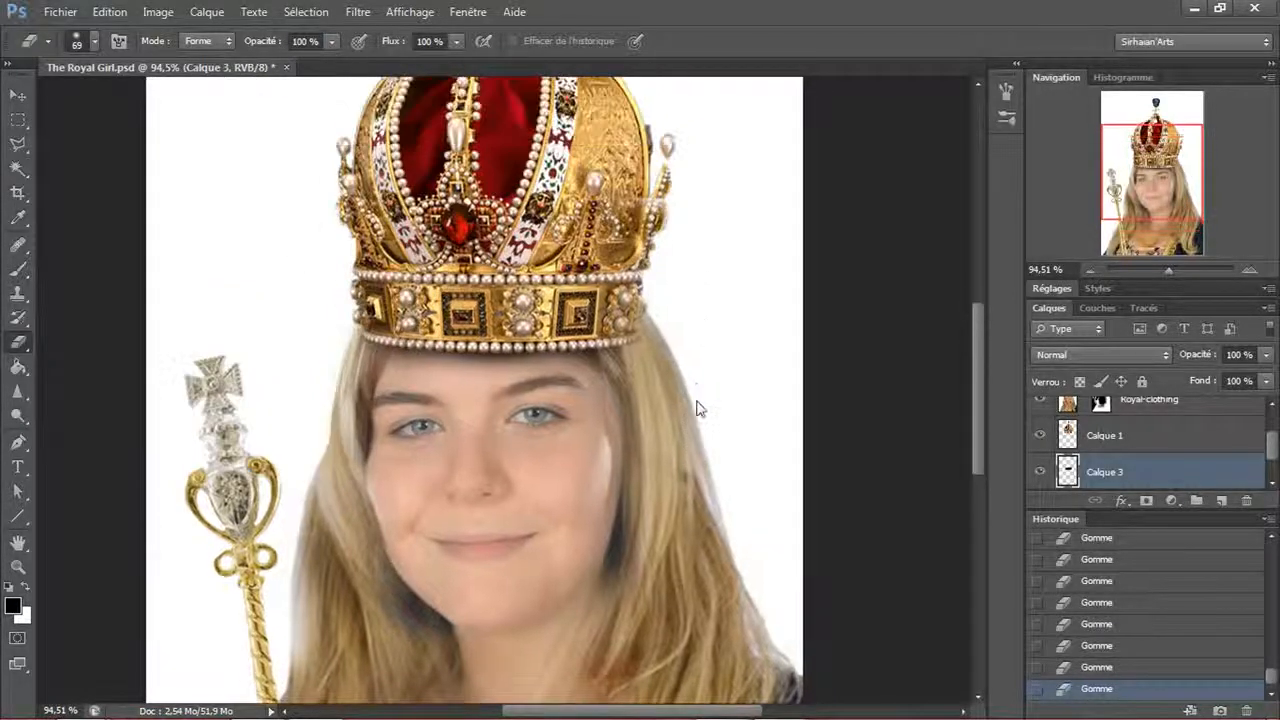
- Try the Lumière tamisée blend mode on the crown shadow layer and restore Normal
key("v")
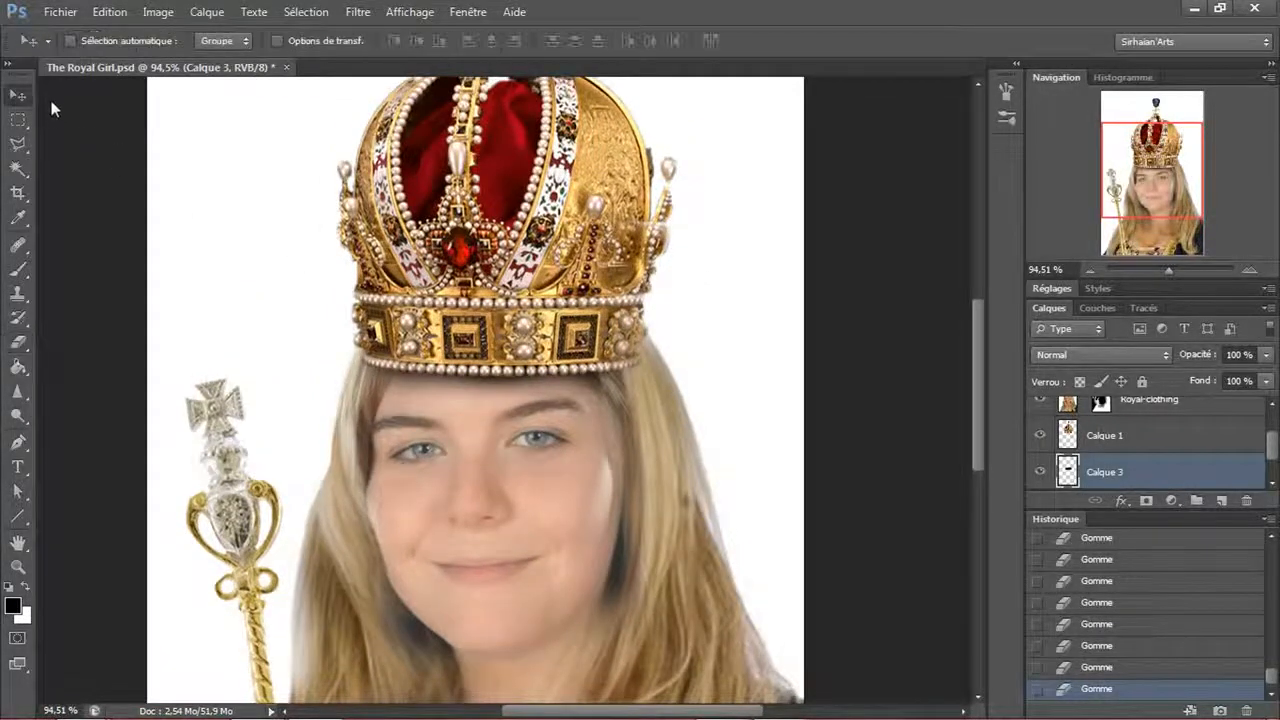
left_click(1068, 355)
left_click(1080, 238)
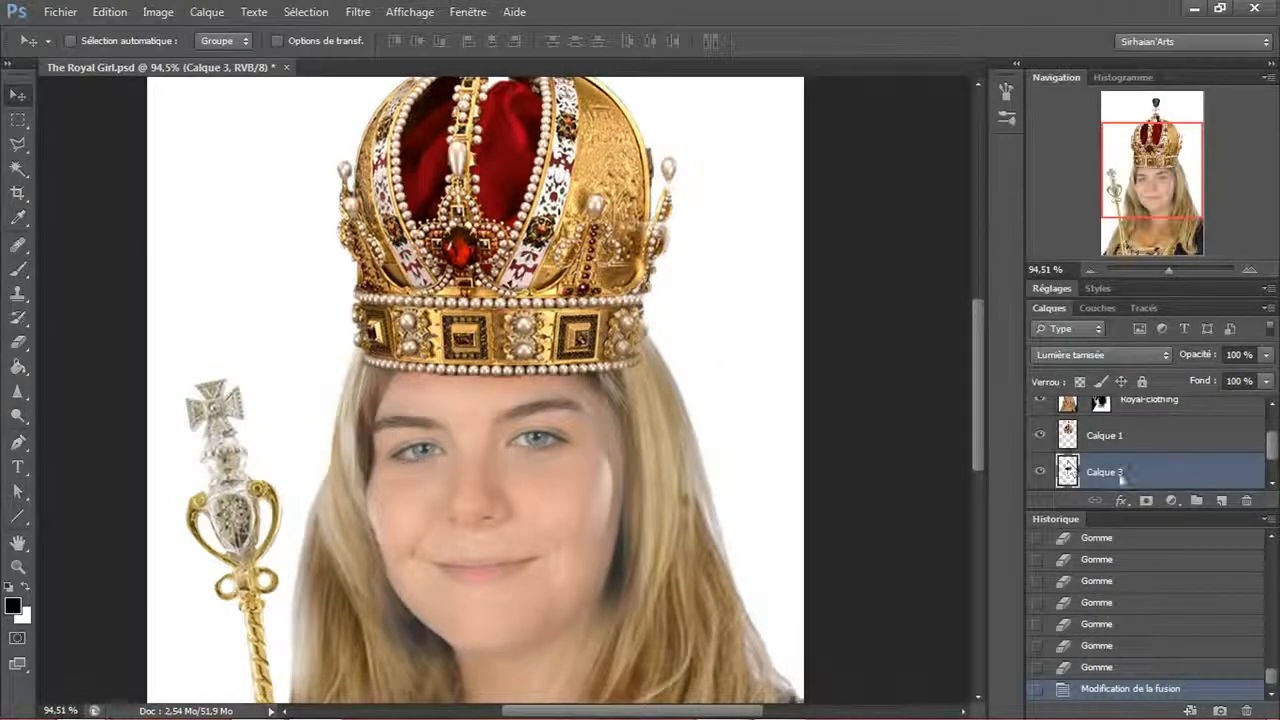
left_click(1094, 355)
left_click(1075, 8)
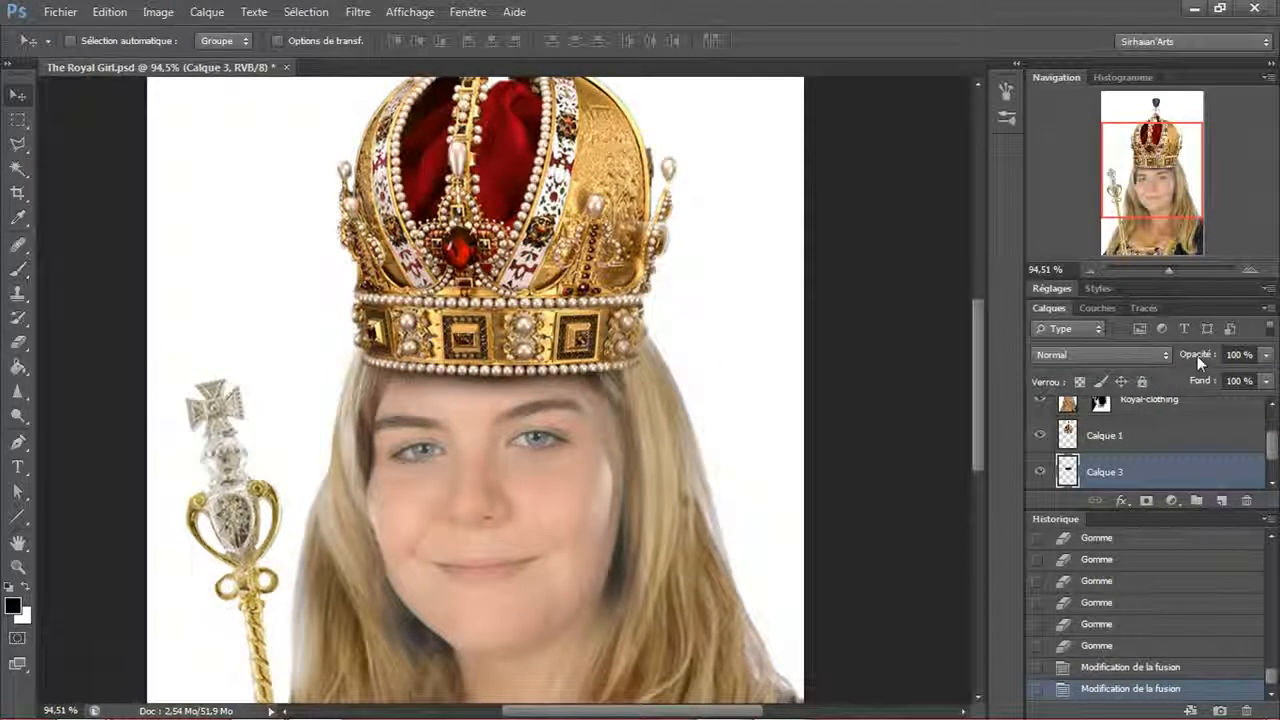
- Set the crown shadow layer's opacity to 88%
left_click_drag(1197, 356, 1185, 356)
scroll(754, 446, "down", 5)
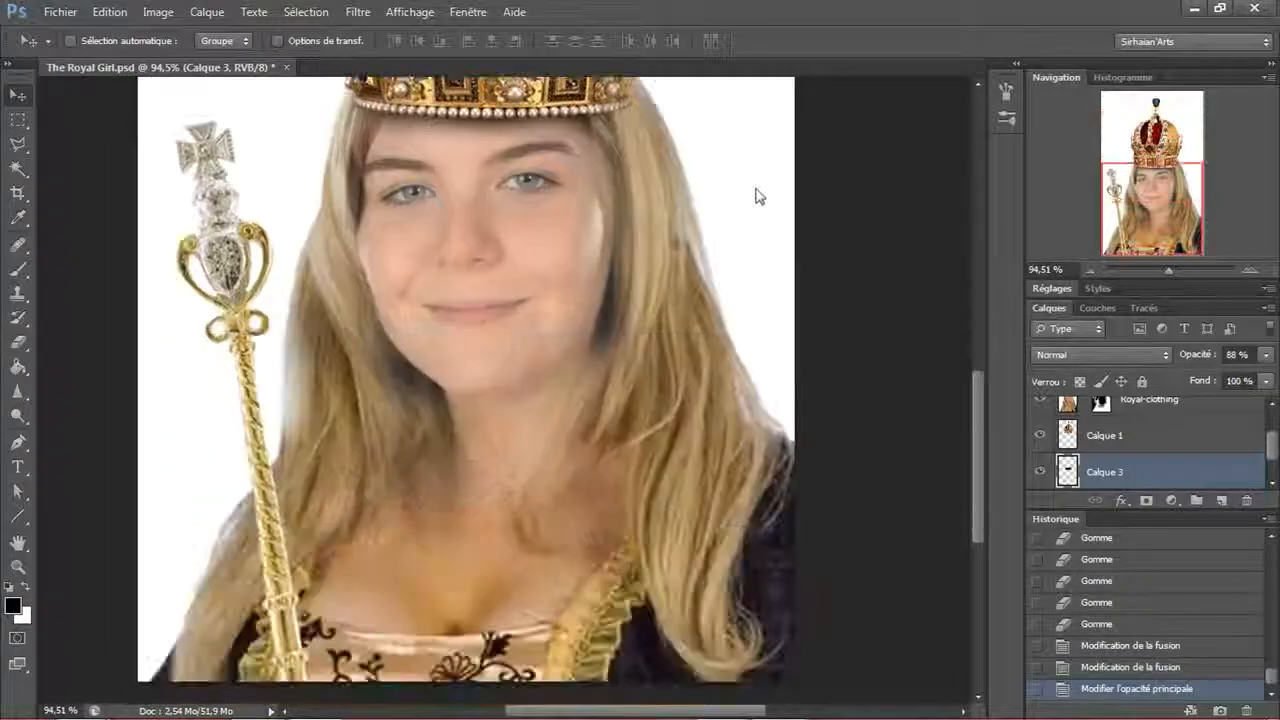
scroll(694, 310, "down", 4)
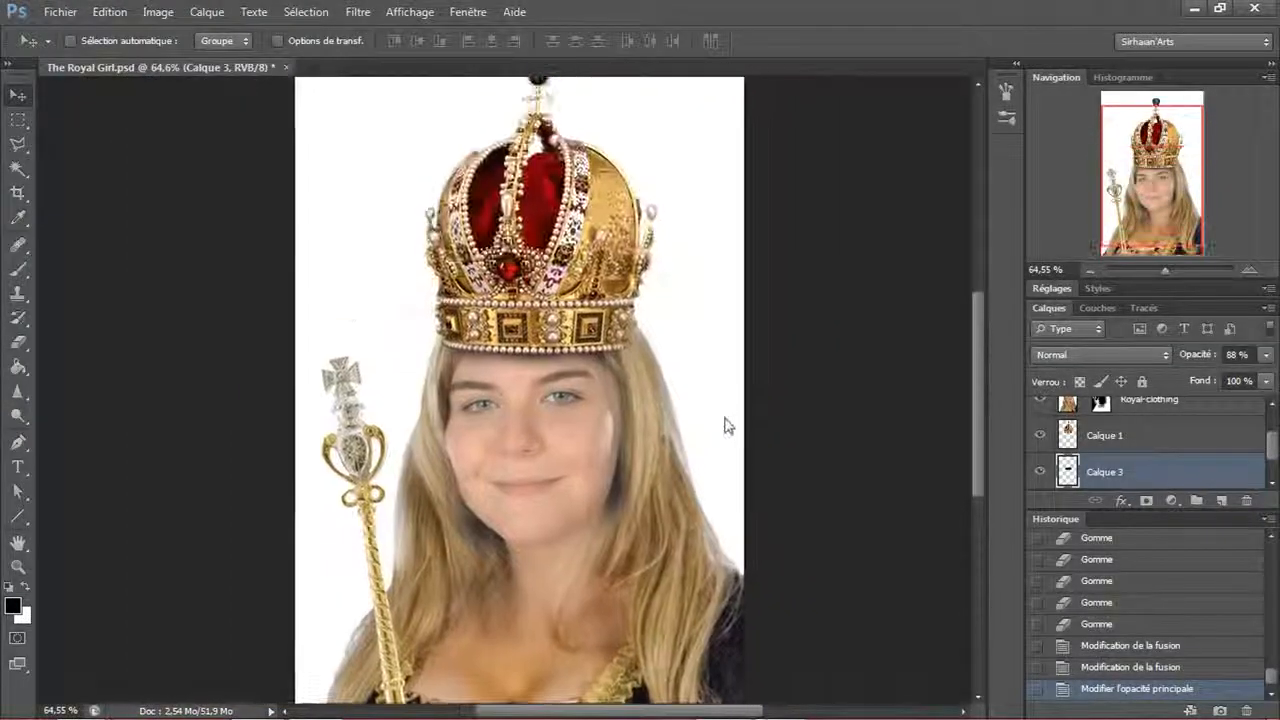
- Add a Niveaux adjustment layer above Calque 2 and apply its automatic correction
scroll(1150, 445, "up", 2)
left_click(1105, 414)
left_click(1172, 500)
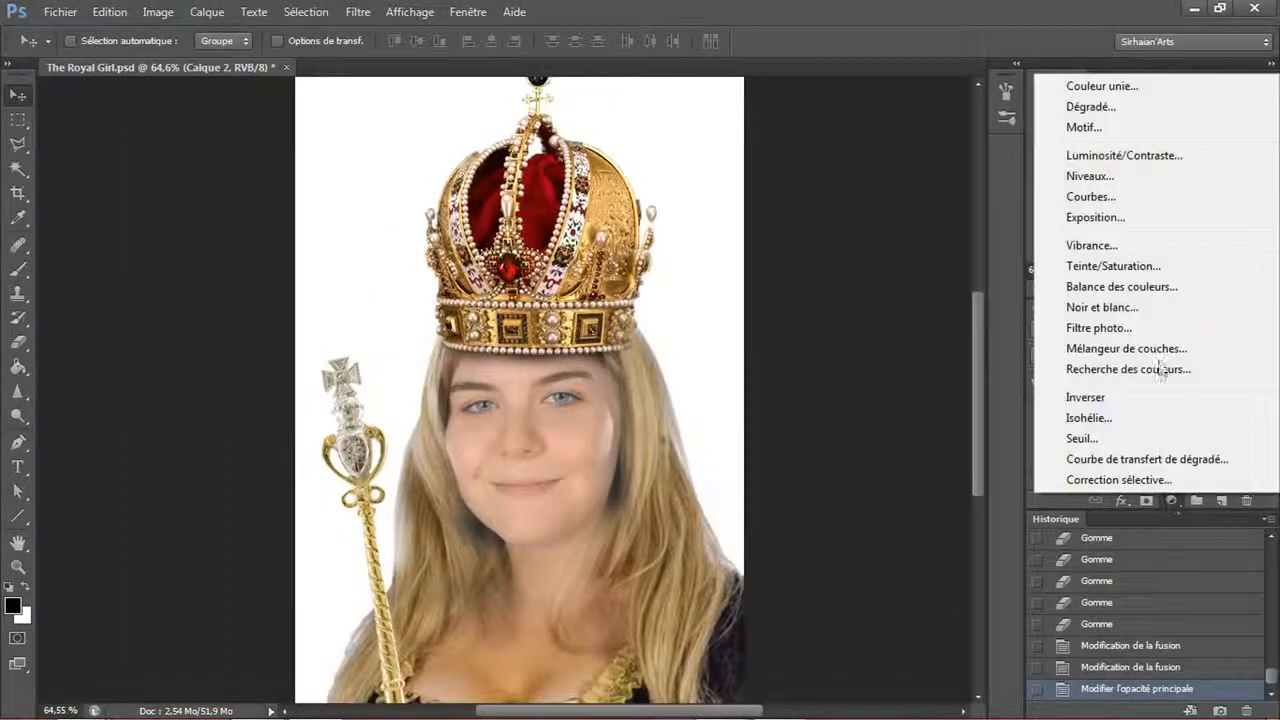
left_click(1100, 177)
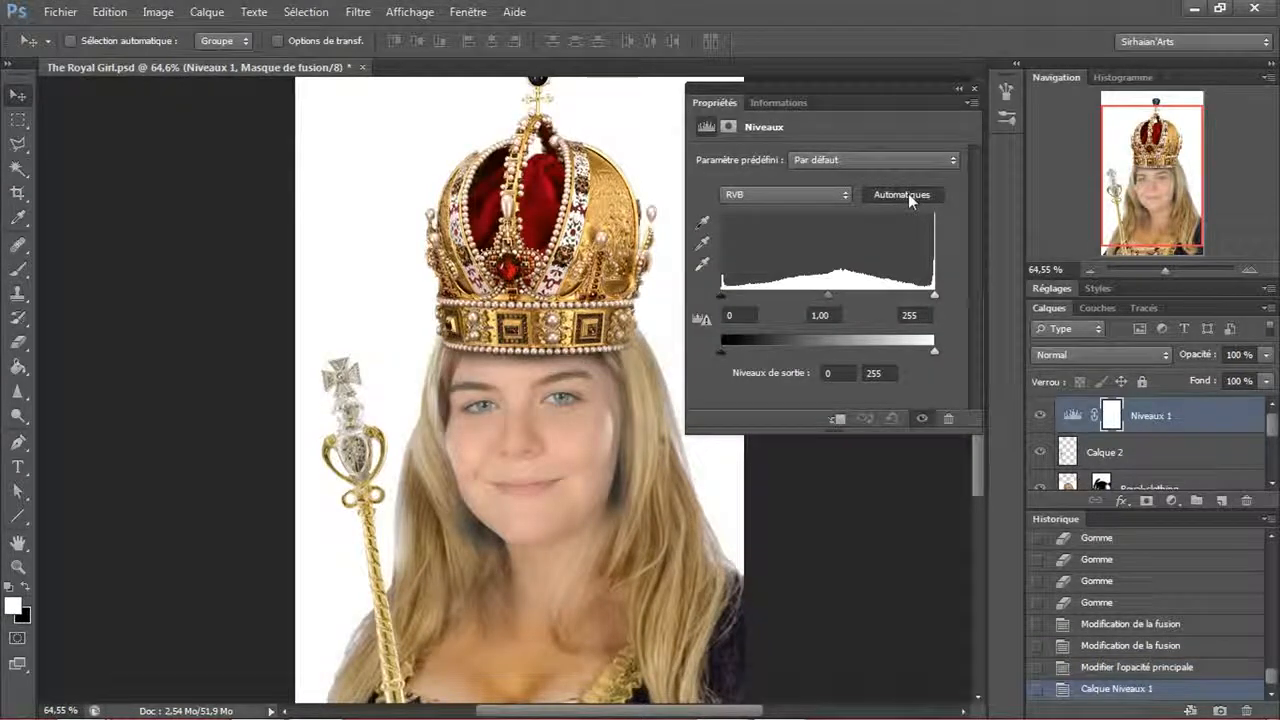
left_click(910, 196)
- Add a Courbes adjustment layer with automatic correction and group it with the Niveaux 1 layer
left_click(1172, 500)
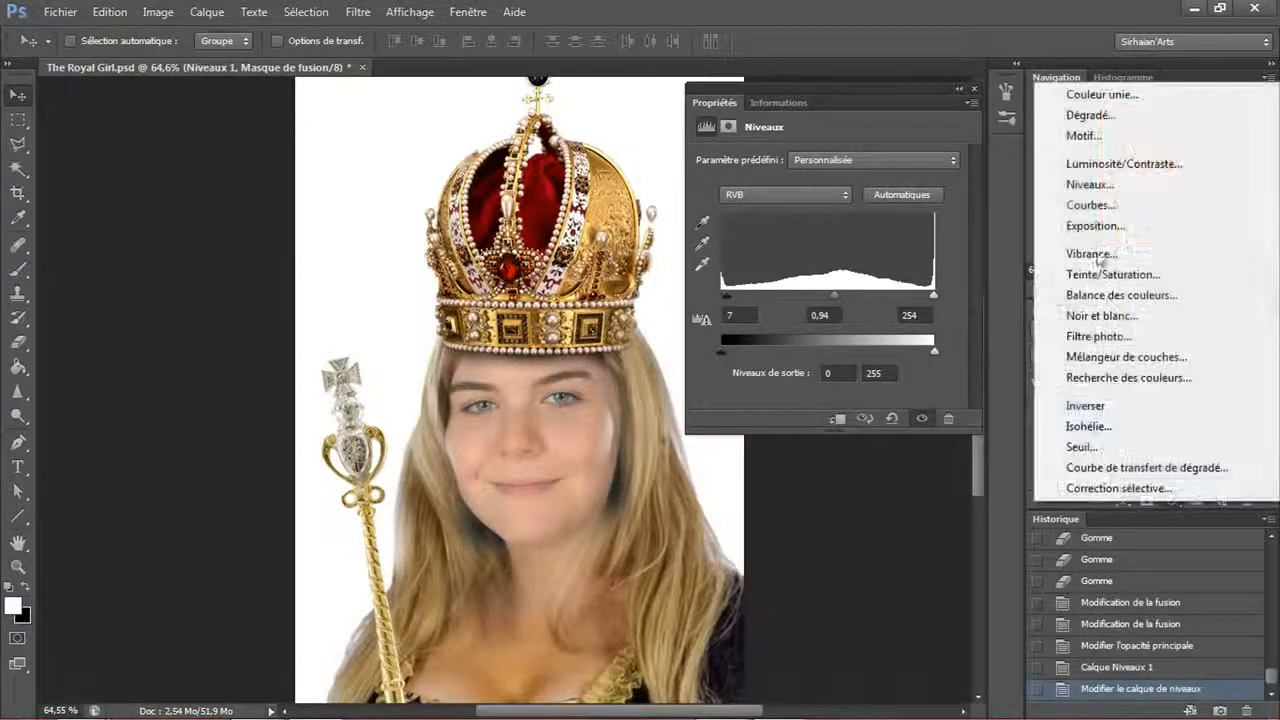
left_click(1090, 205)
left_click(917, 184)
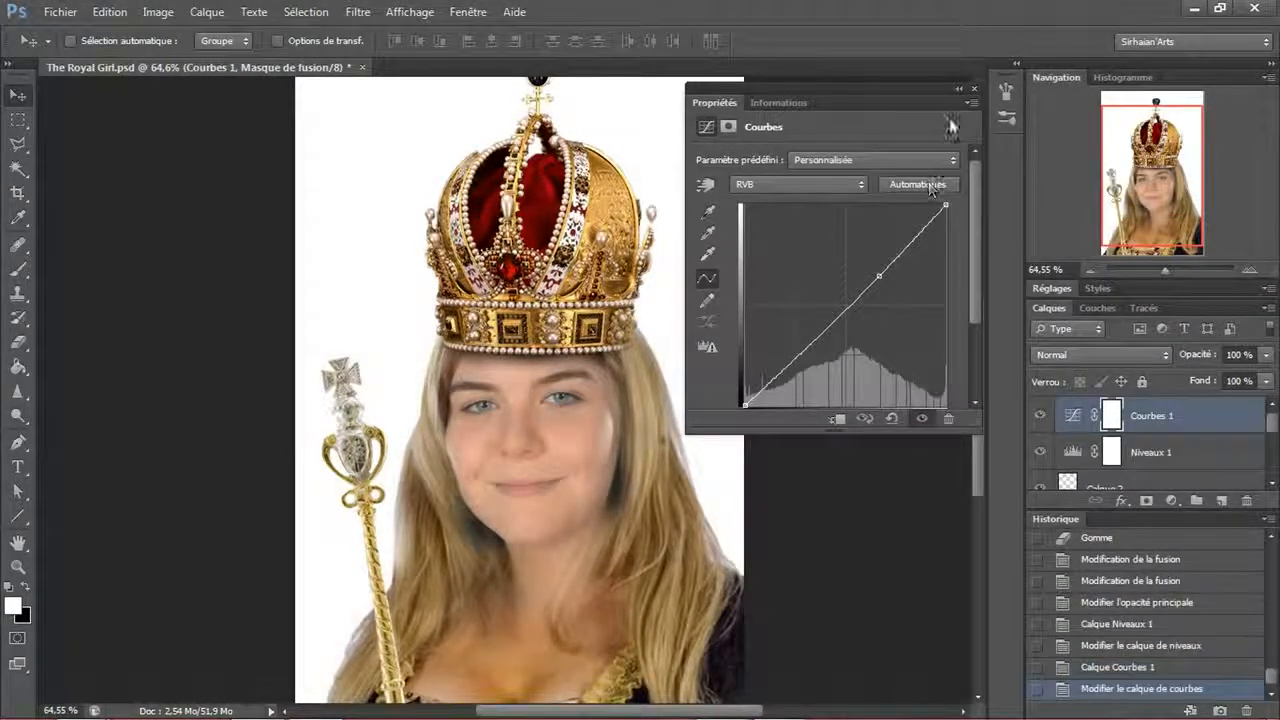
left_click(977, 92)
left_click(1163, 452, "shift")
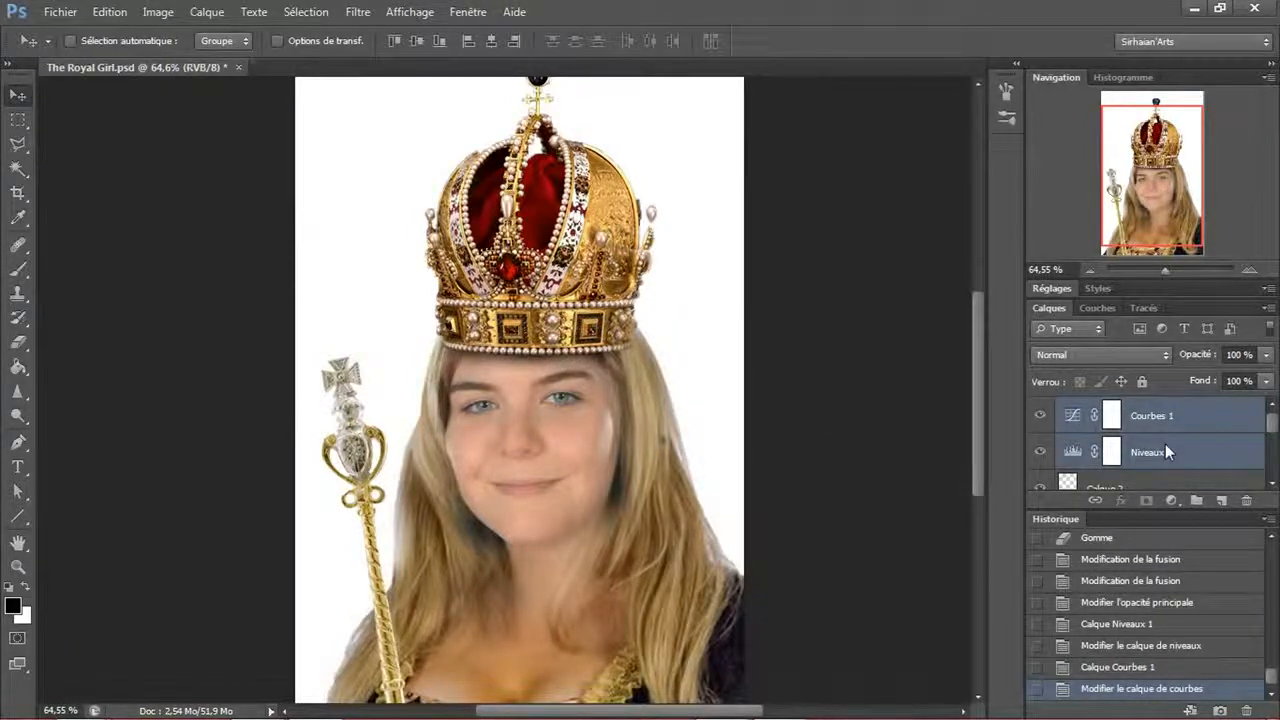
key("ctrl+g")
- Create a new empty layer directly above the Royal-clothing layer
left_click_drag(827, 470, 810, 394)
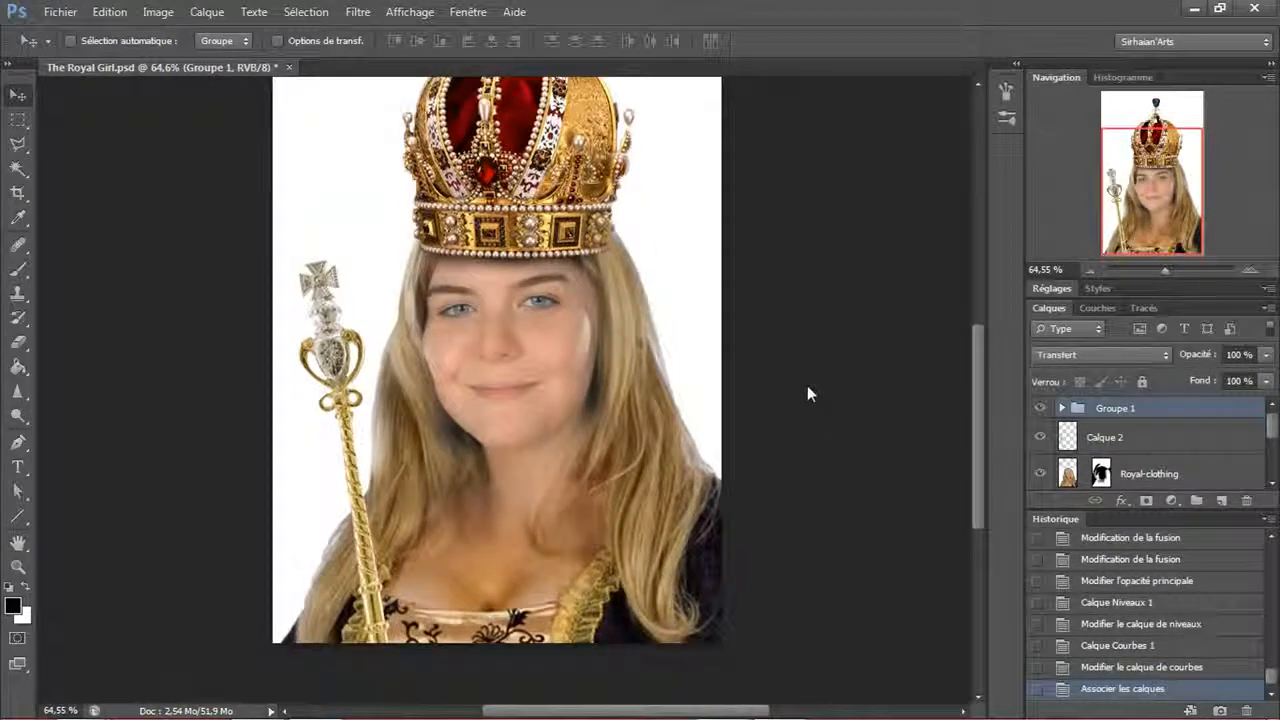
left_click_drag(797, 326, 750, 269)
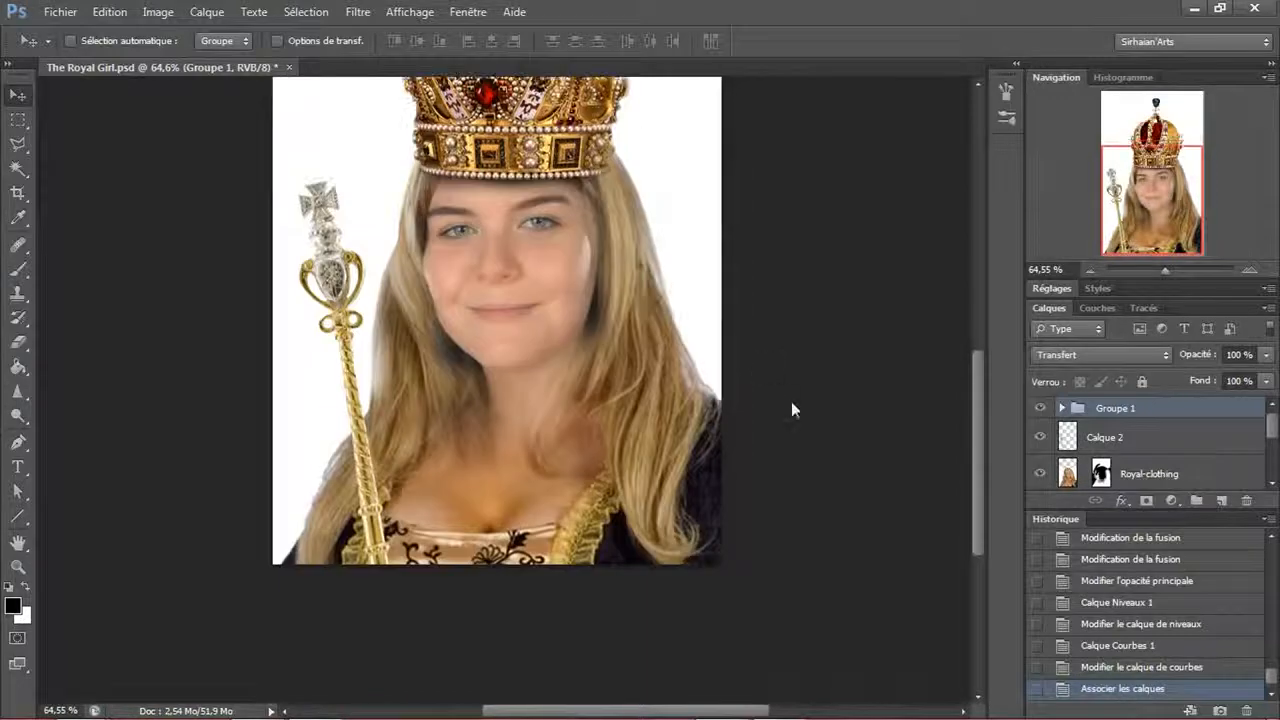
scroll(1149, 462, "down", 1)
left_click(1149, 450)
key("ctrl+shift+n")
key("Return")
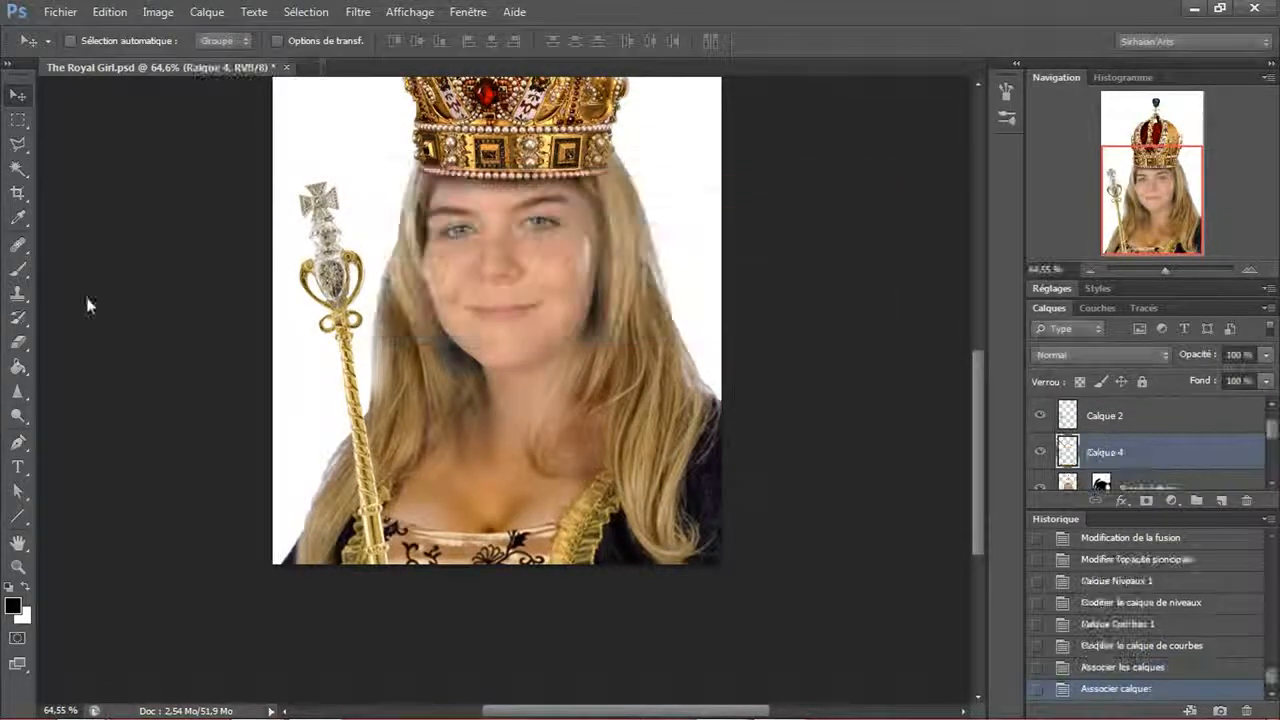
- Paint a soft black shadow along the inner side of the sceptre's lower shaft on Calque 4 with the 46 px Brush
left_click(18, 269)
right_click(430, 503)
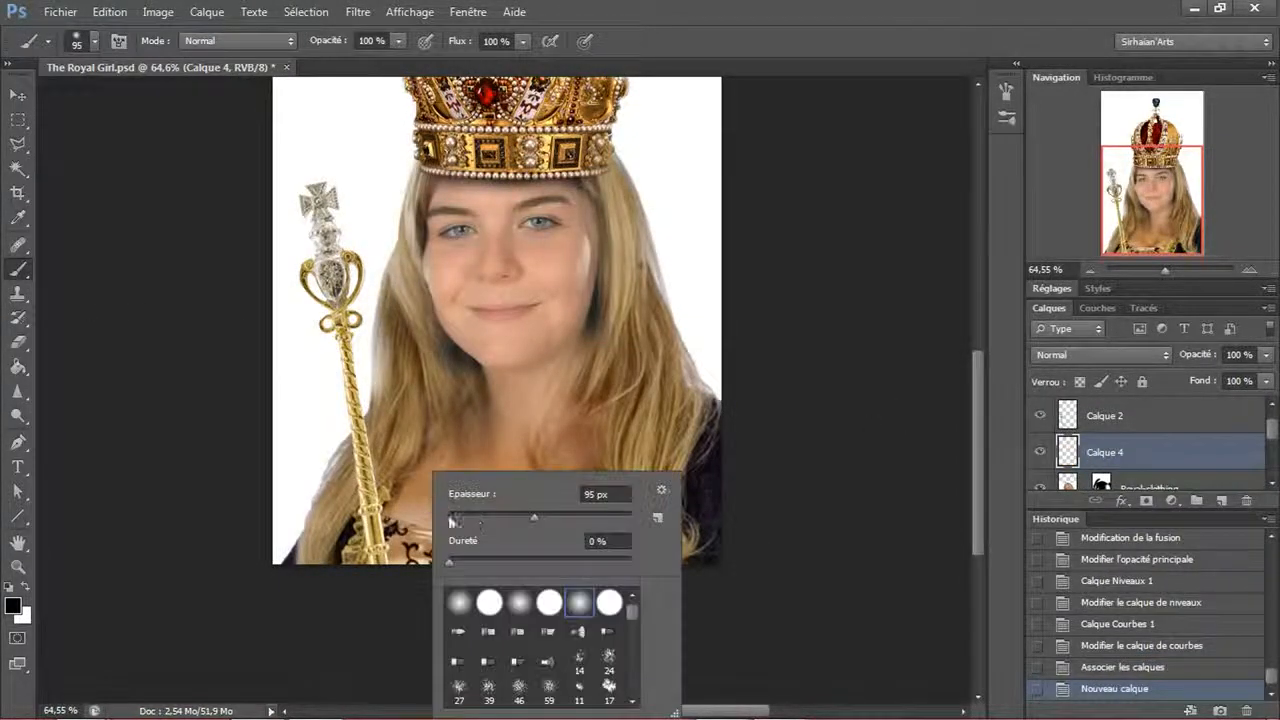
left_click(492, 515)
left_click(709, 6)
scroll(374, 472, "up", 4)
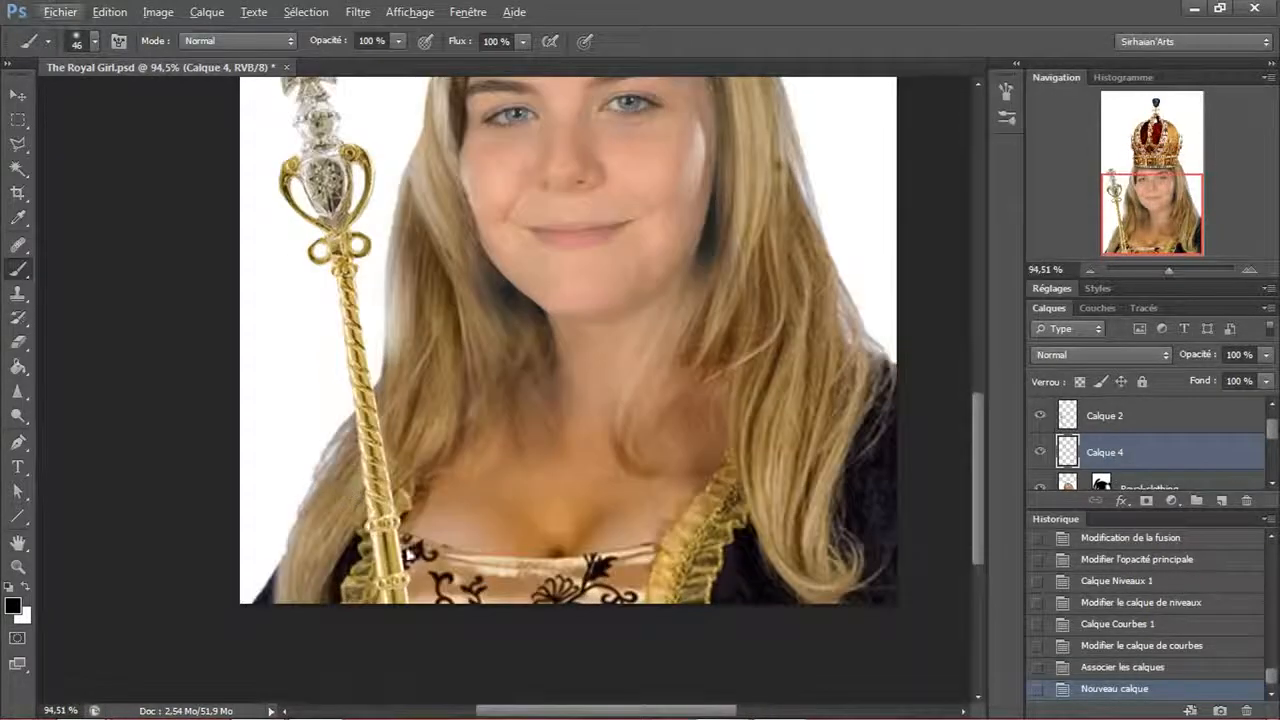
left_click(412, 596)
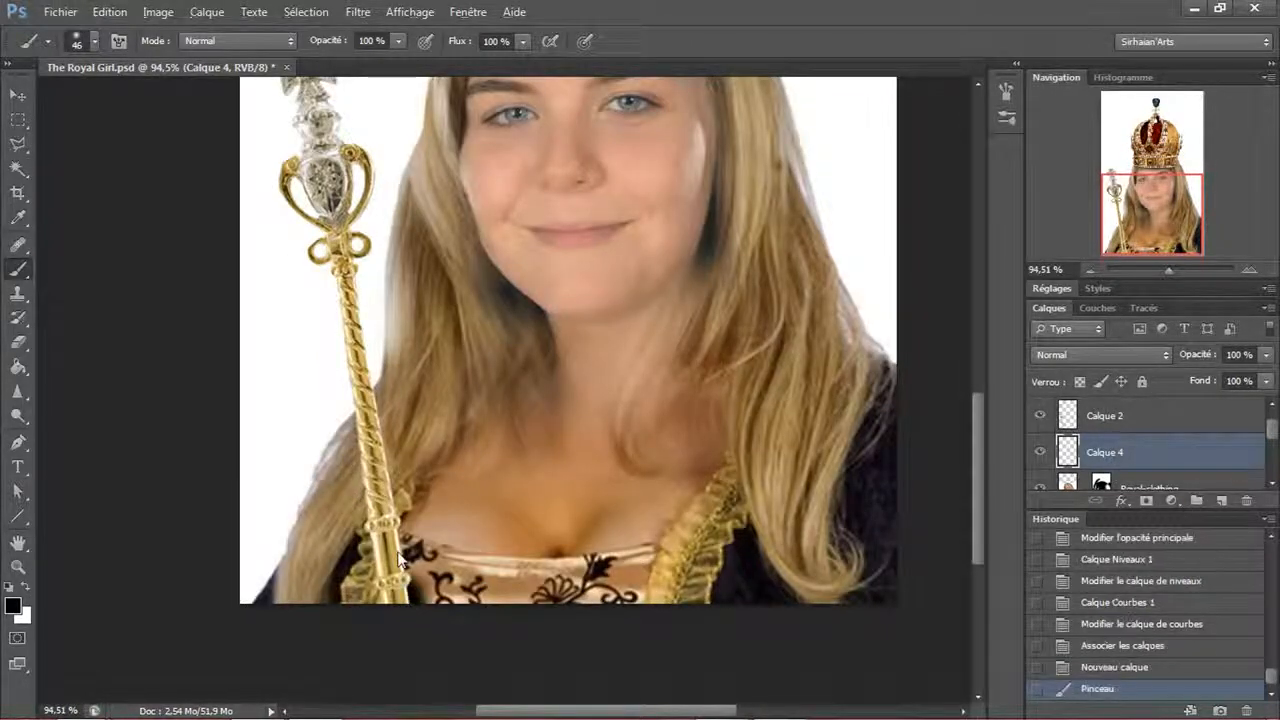
left_click_drag(412, 585, 412, 535)
left_click(412, 535)
left_click(404, 470)
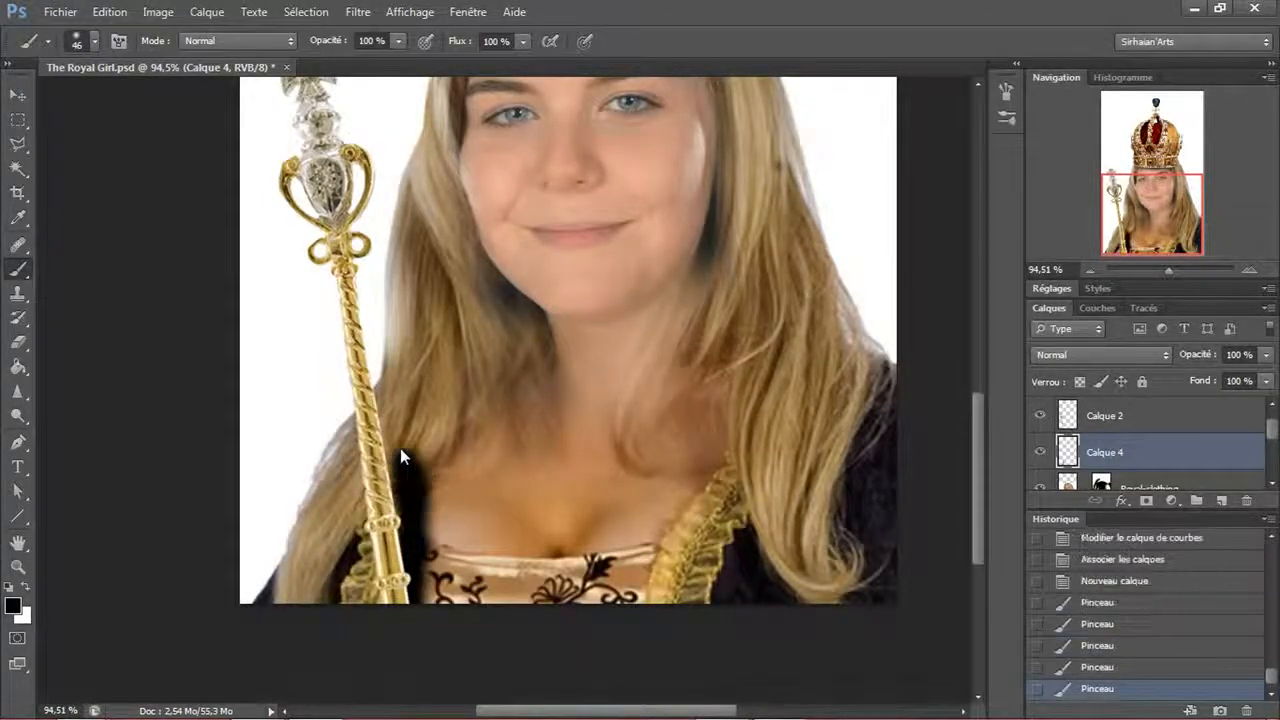
left_click(398, 445)
left_click(383, 400)
left_click(401, 443)
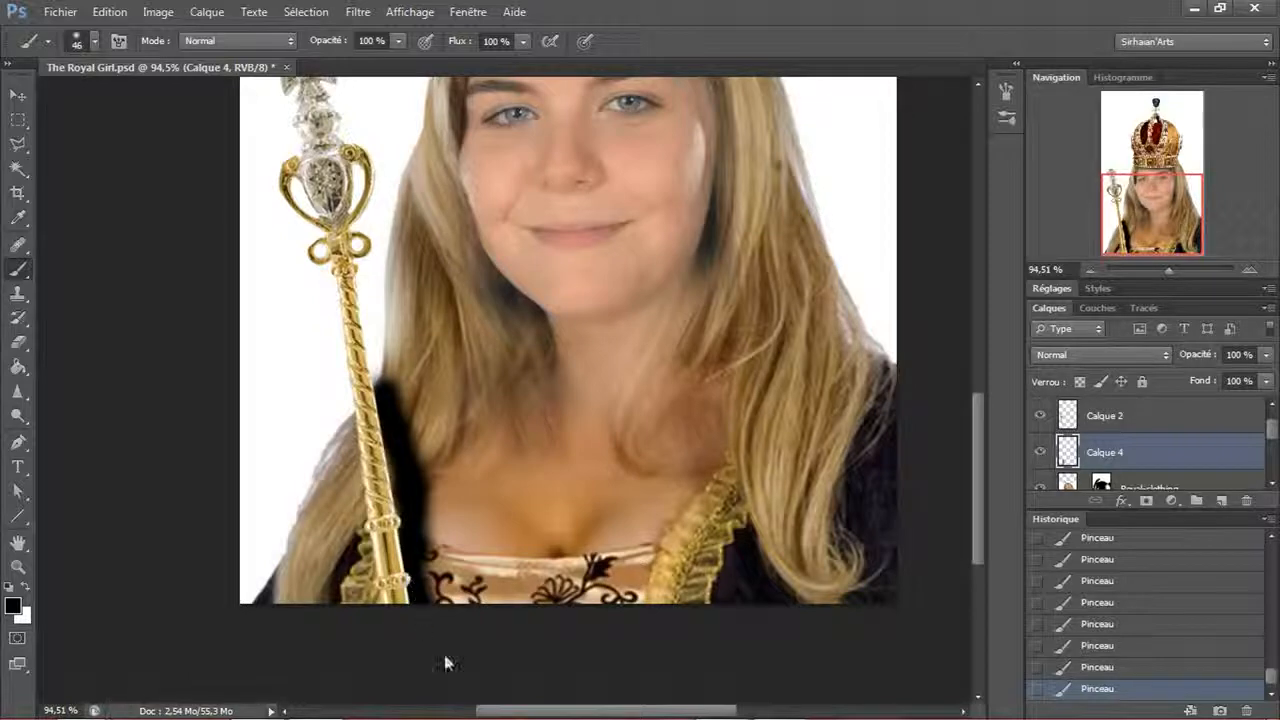
- Erase the shadow spill beside the sceptre at the shadow's upper end using the 69 px Eraser
left_click_drag(591, 515, 555, 528)
left_click(18, 342)
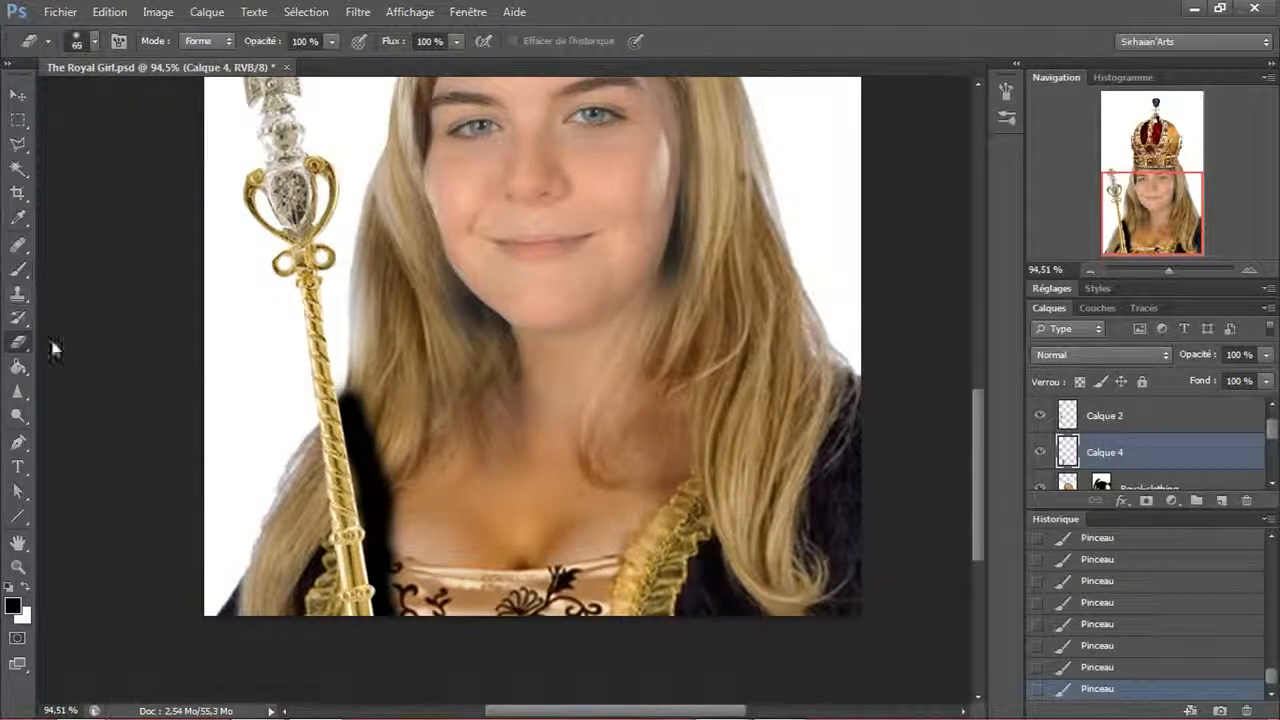
left_click(335, 395)
left_click(328, 390)
left_click(318, 380)
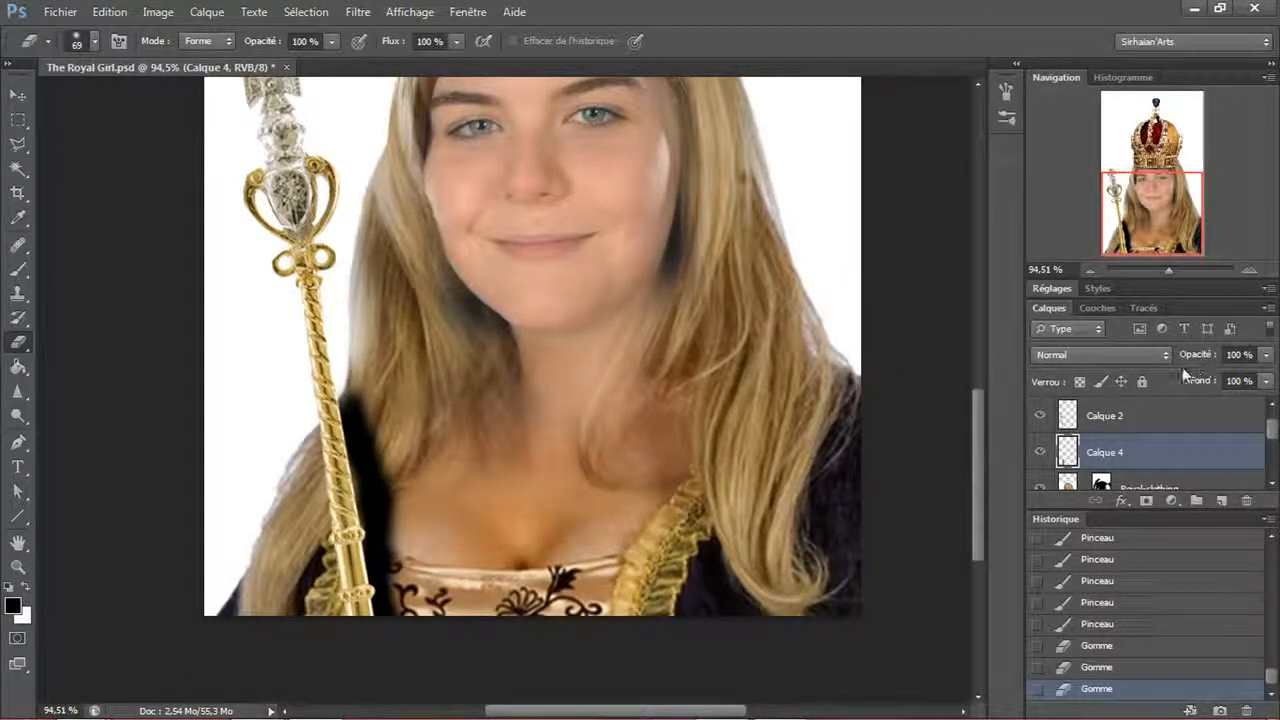
- Set Calque 4's opacity to 40% and soften the sceptre shadow's upper tip with the Eraser
mouse_move(1198, 358)
left_mouse_down()
mouse_move(1158, 360)
mouse_move(1200, 351)
left_mouse_up()
left_click(352, 403)
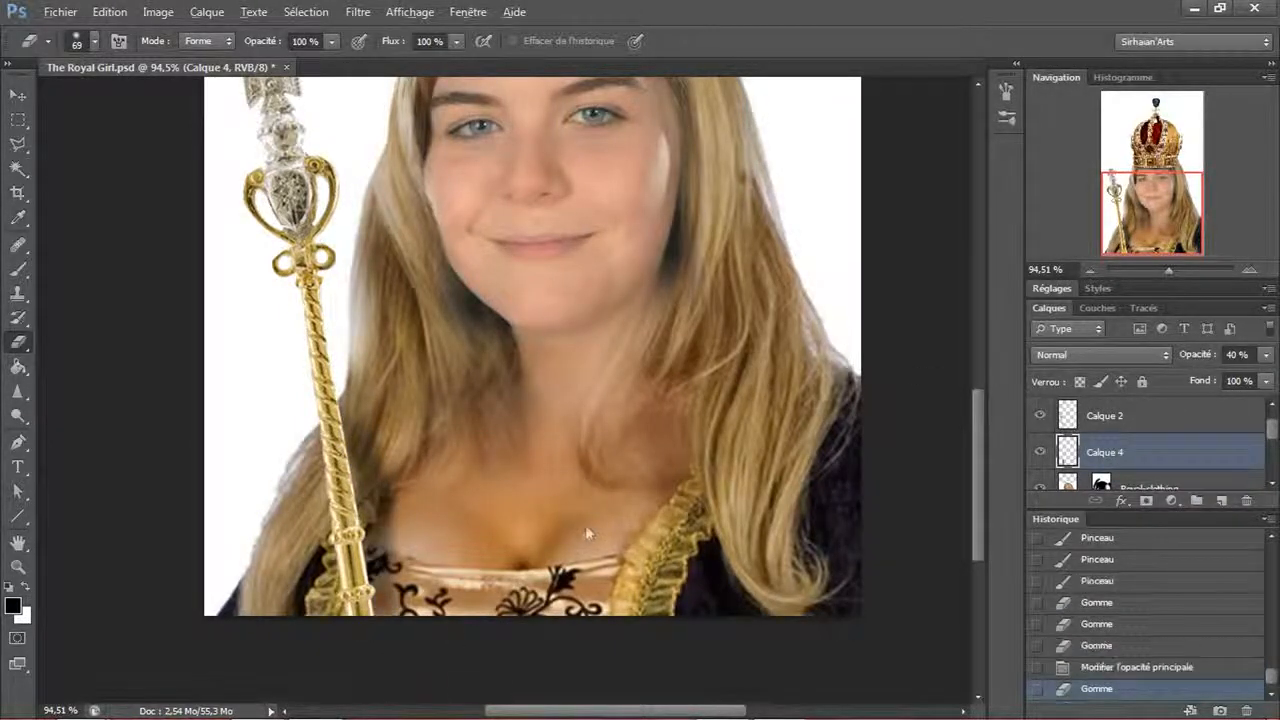
key("ctrl+0")
left_click(17, 94)
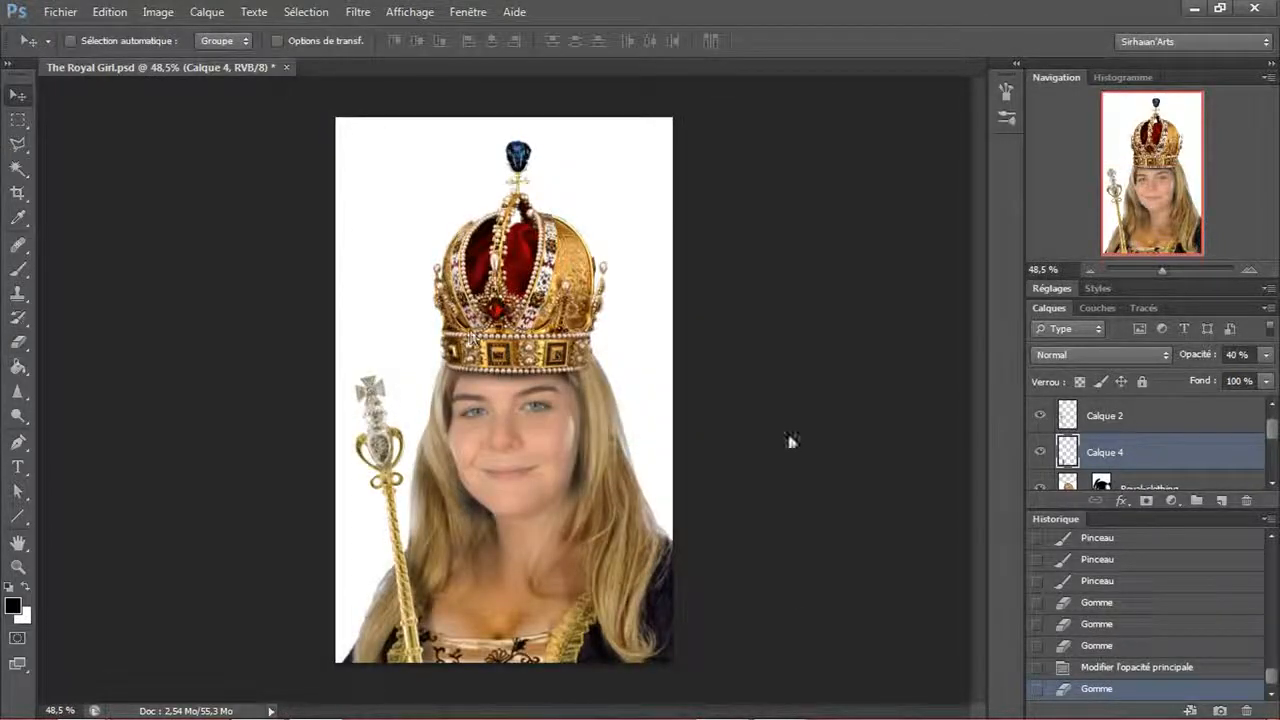
- Duplicate the sceptre shadow layer Calque 4 and set the copy's blend mode to Incrustation
left_click_drag(1124, 464, 1126, 428, "alt")
left_click(1120, 354)
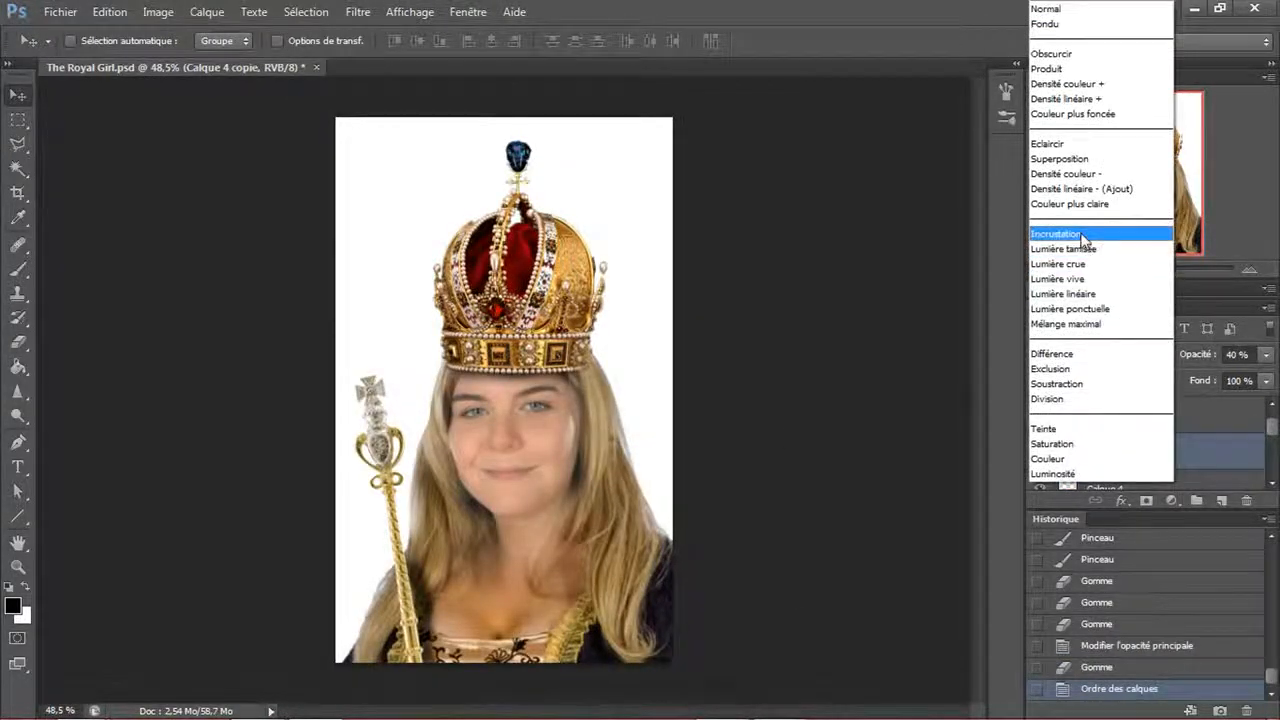
left_click(1080, 238)
- Erase the outer edge of the duplicated sceptre shadow over the hair, chest and dress with the 69 px Eraser
key("e")
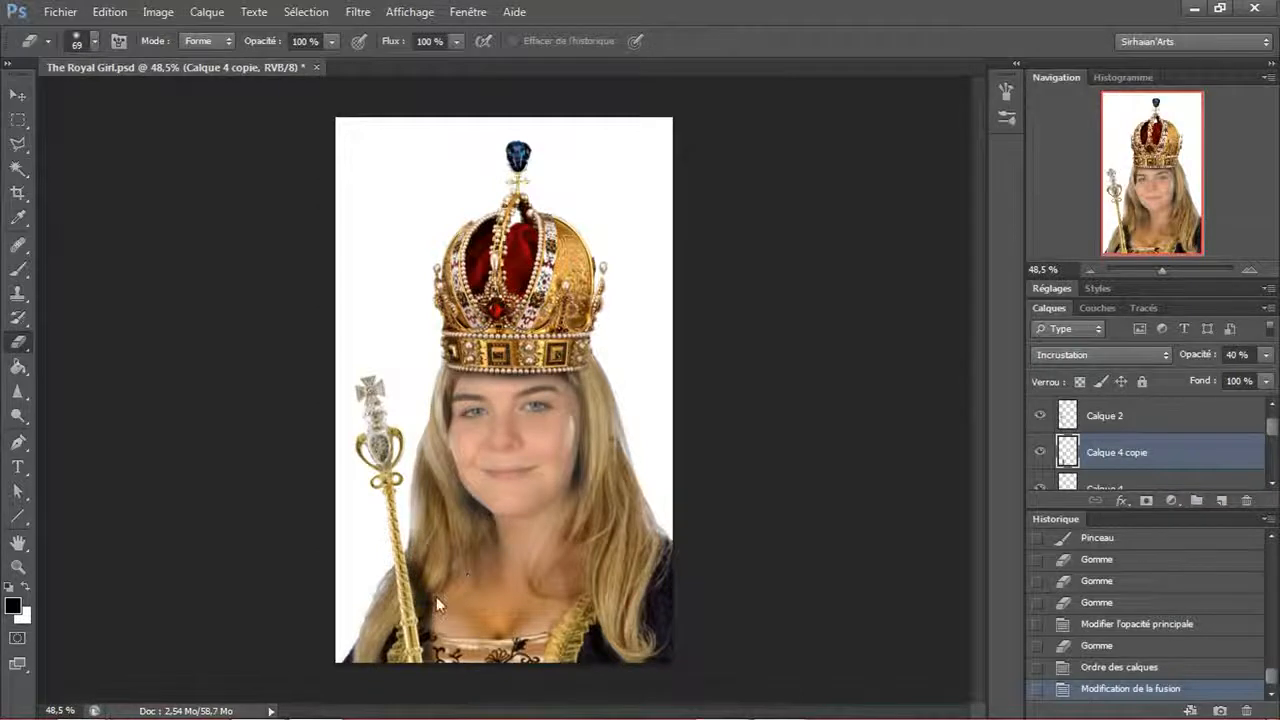
left_click(437, 598)
left_click(430, 588)
left_click(420, 560)
left_click(426, 570)
left_click(434, 584)
left_click(436, 610)
left_click(444, 645)
left_click(448, 672)
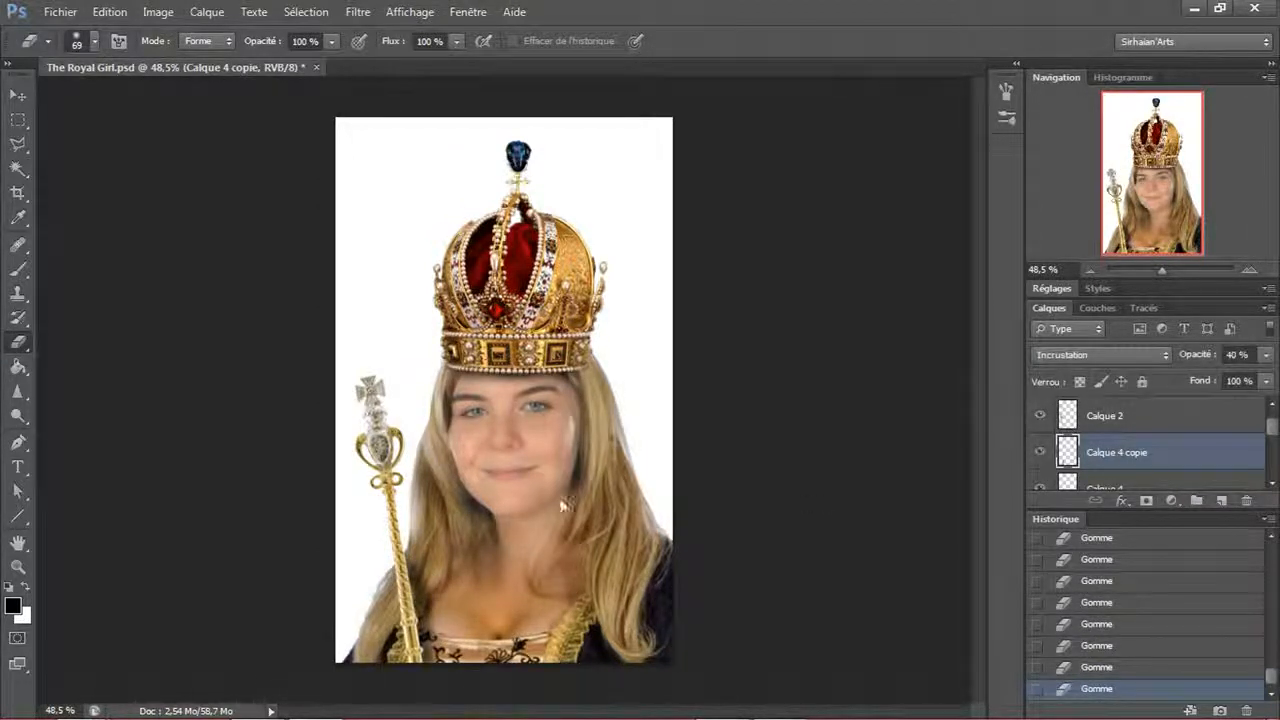
key("v")
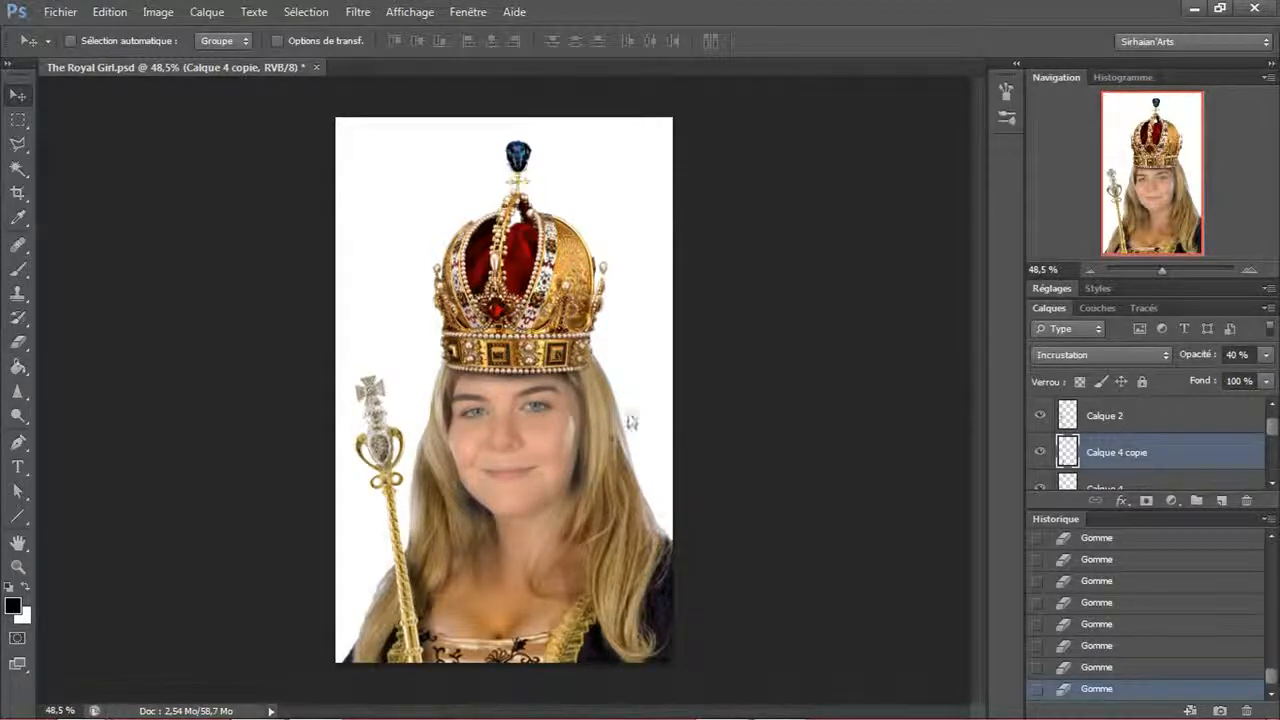
scroll(529, 594, "up", 1)
scroll(528, 597, "up", 2)
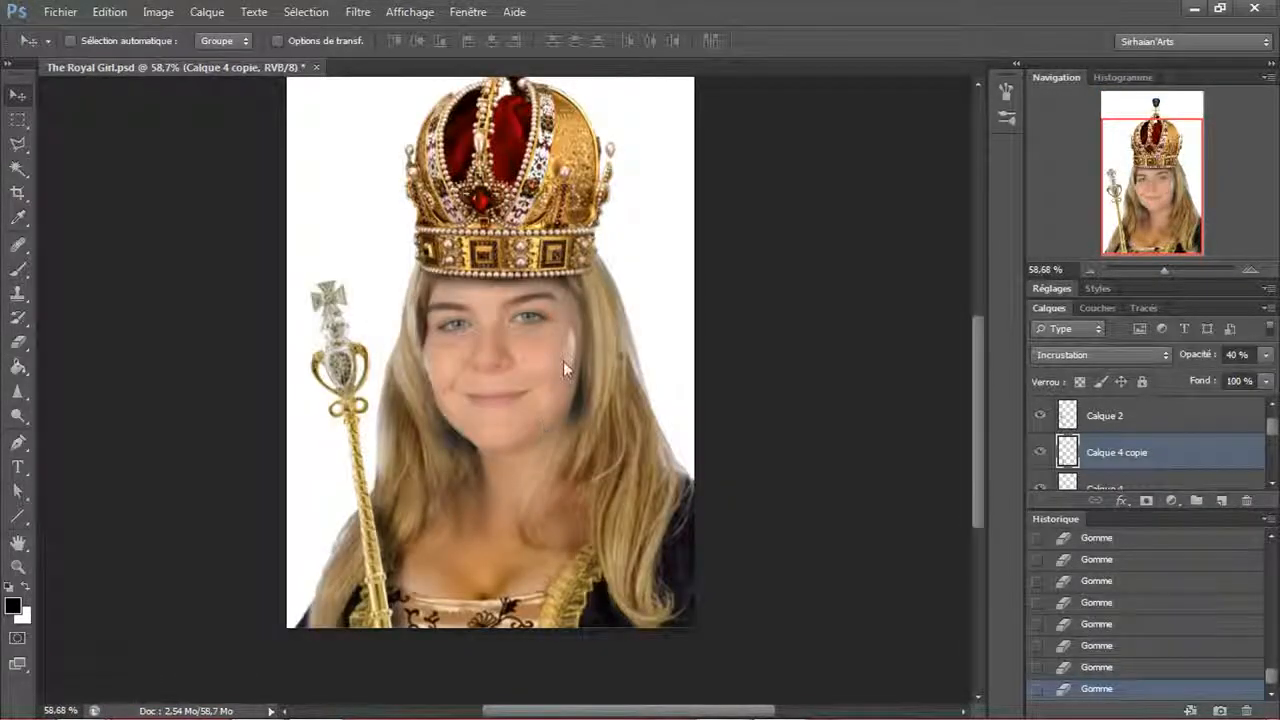
left_click_drag(563, 361, 554, 377)
scroll(1217, 458, "up", 1)
scroll(743, 493, "down", 3)
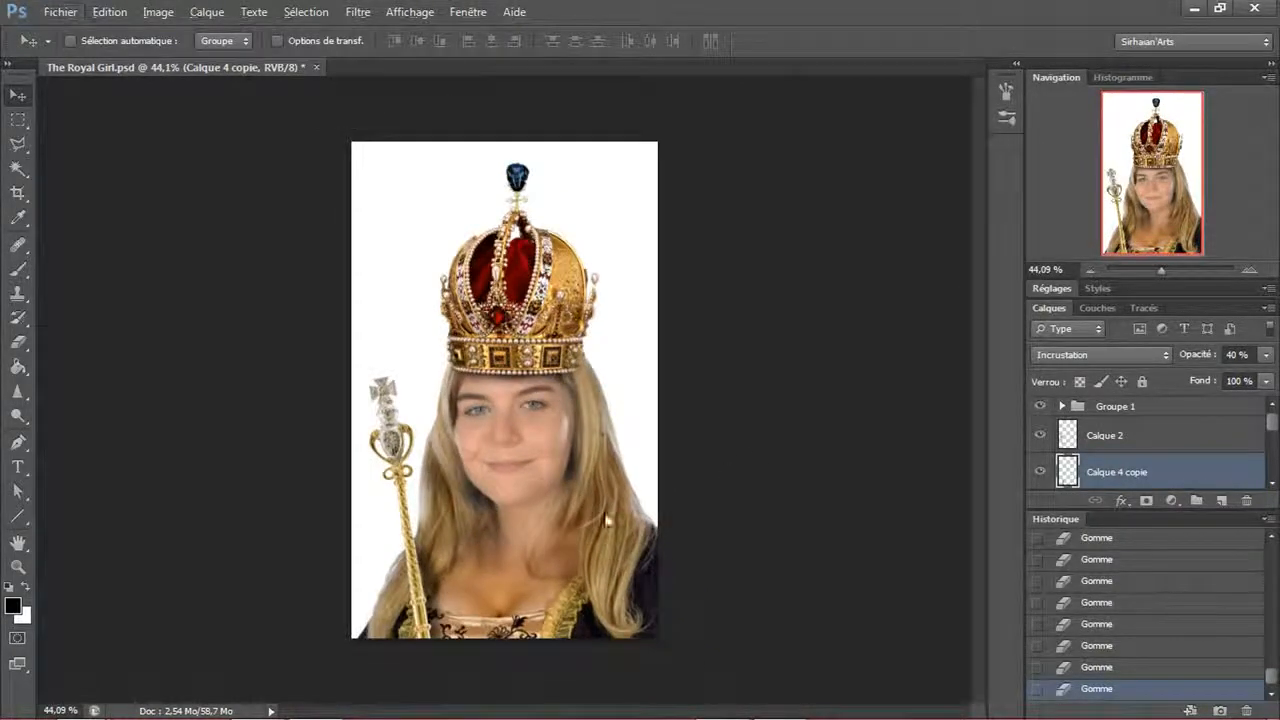
scroll(556, 487, "up", 2)
scroll(610, 440, "down", 2)
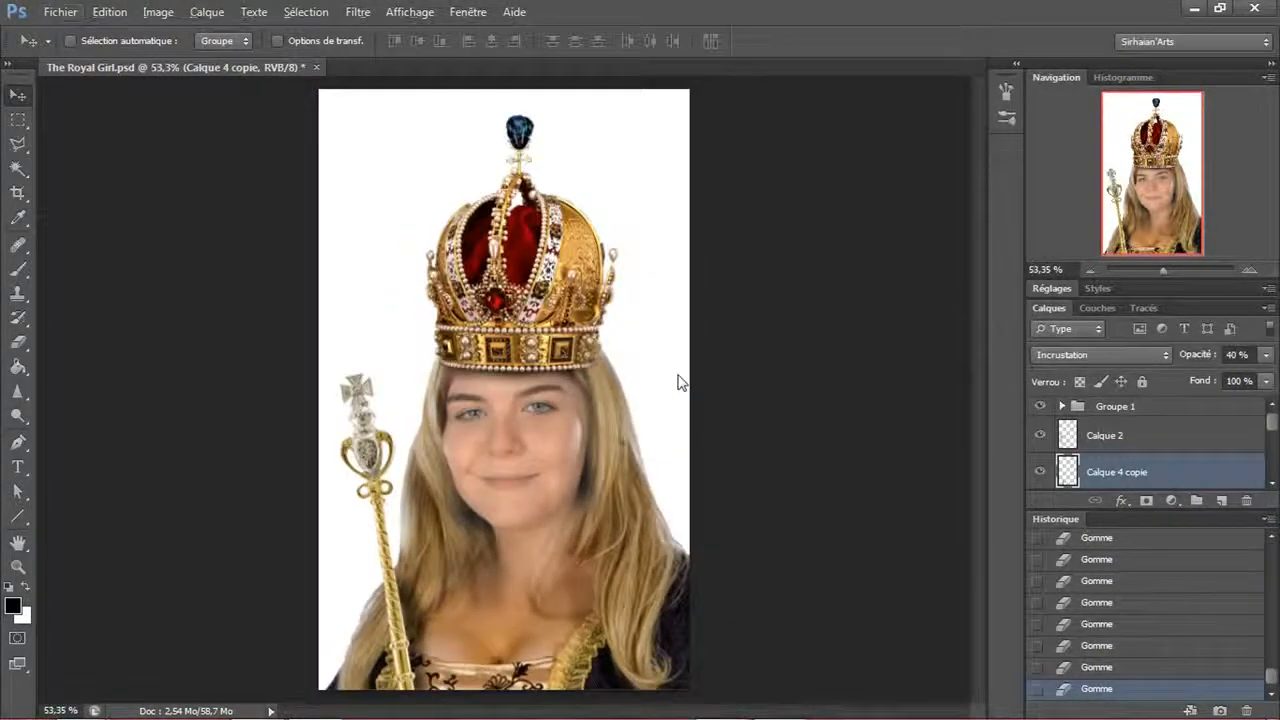
- Paste a merged copy of the whole canvas in place above Groupe 1 and toggle its visibility to check it
left_click(1193, 405)
key("ctrl+a")
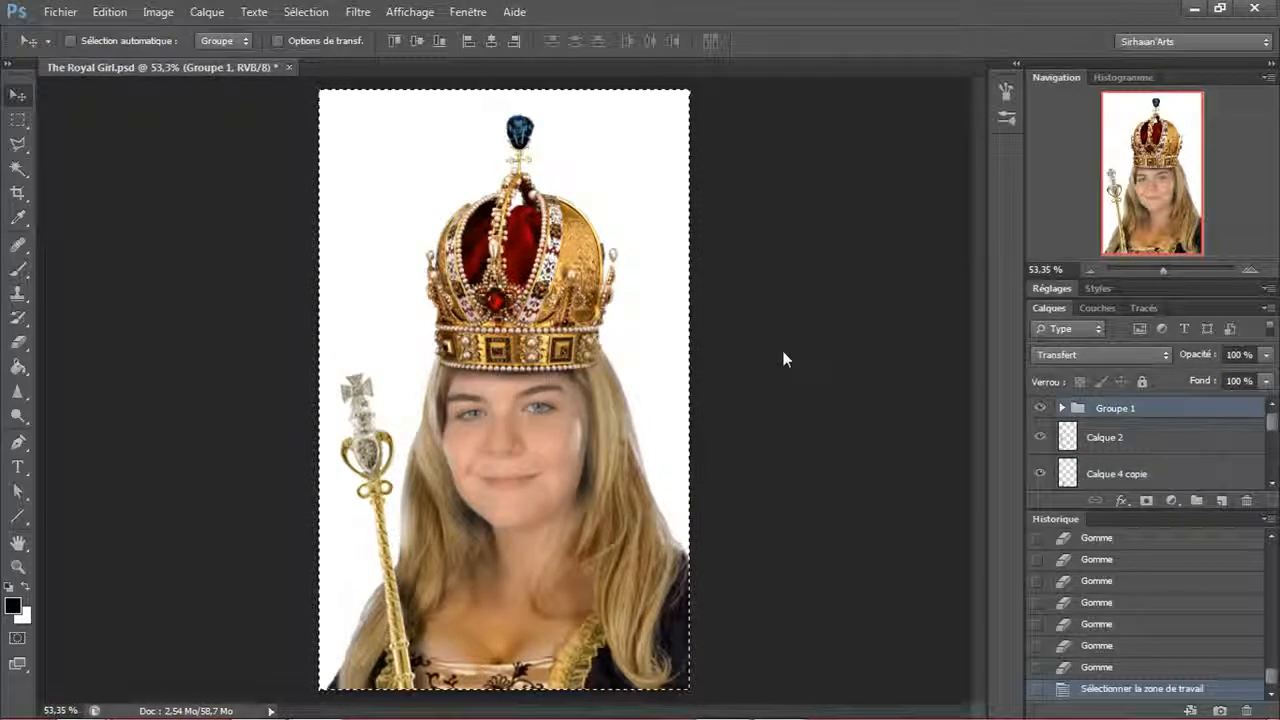
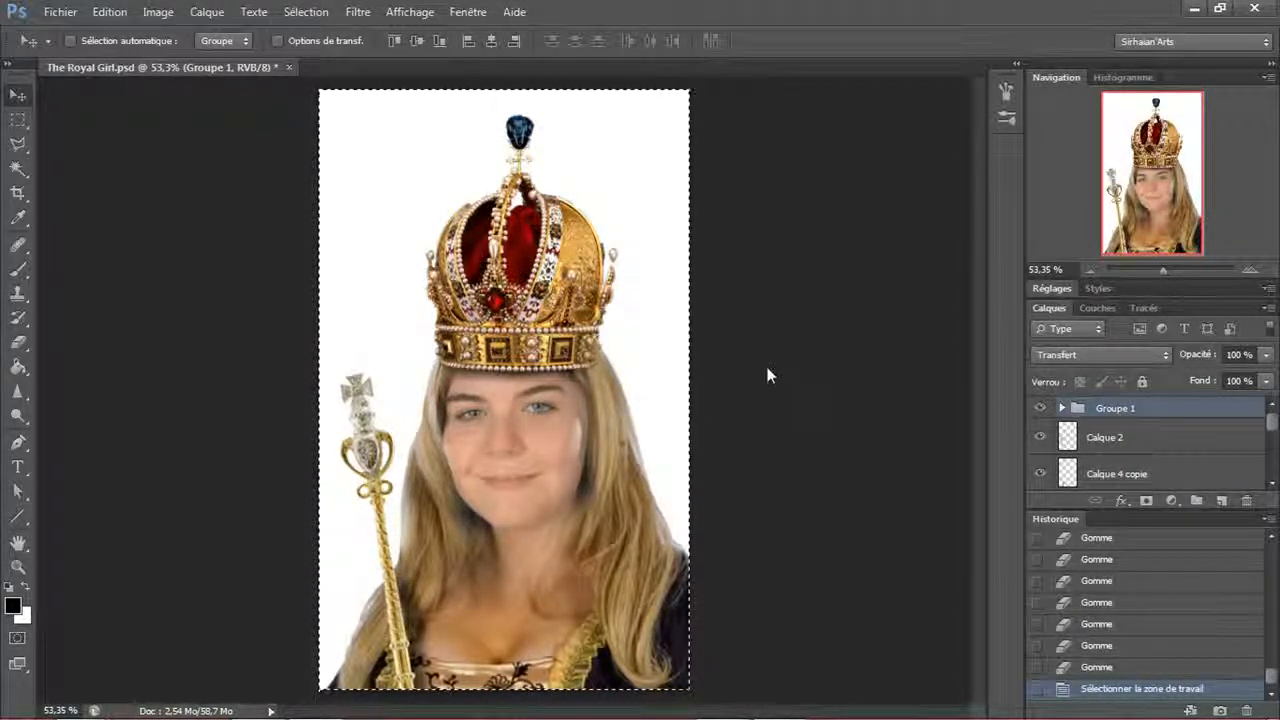
key("ctrl+shift+v")
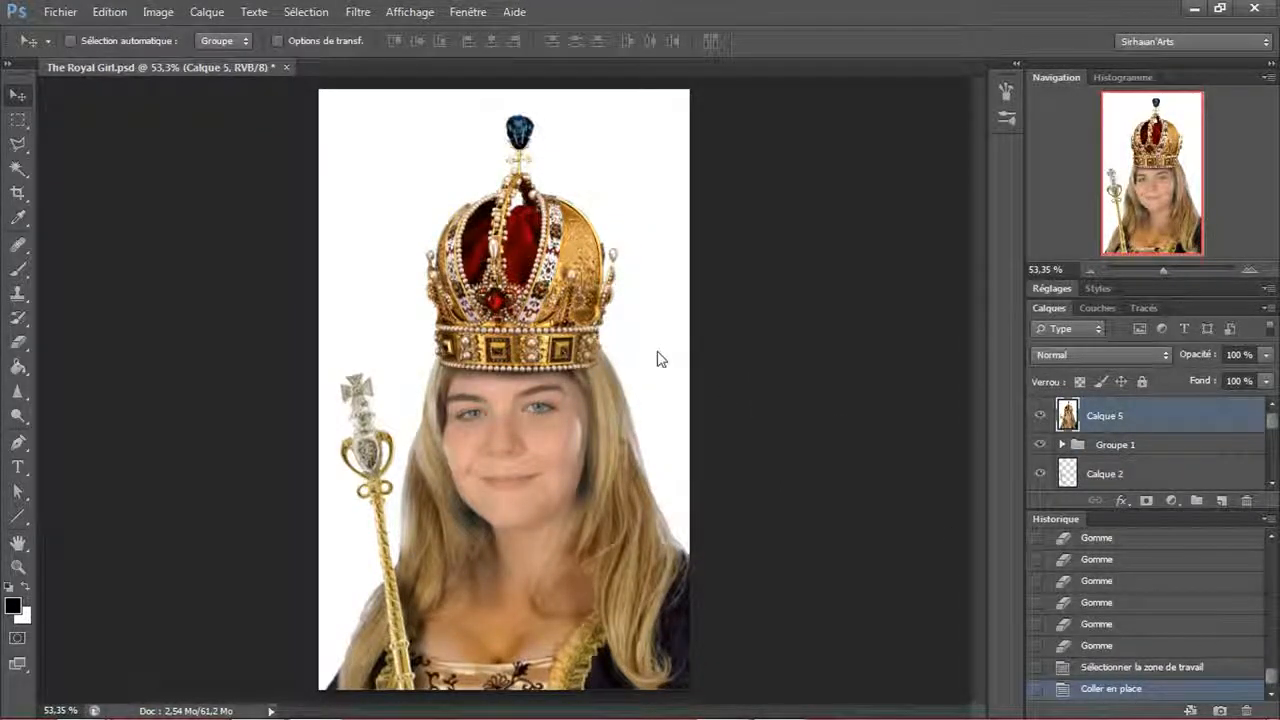
left_click(1039, 415)
left_click(1039, 415)
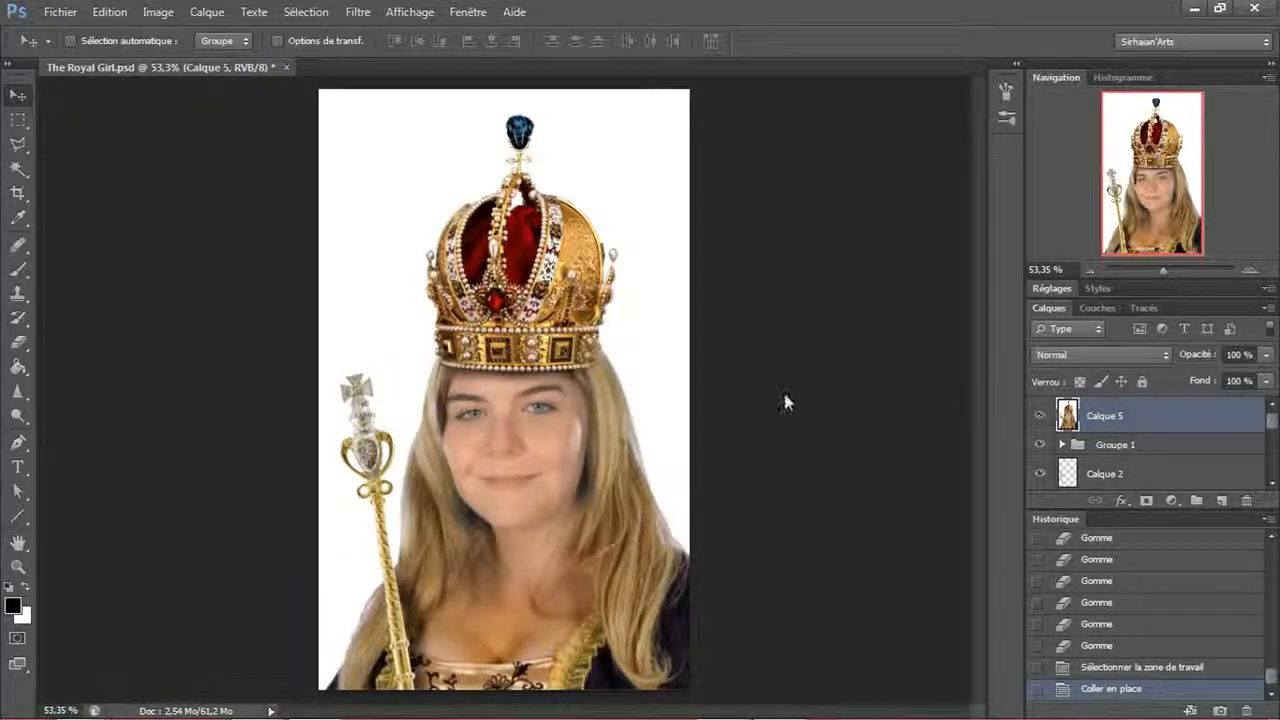
- Open the Fluidité filter on Calque 5 and push both cheeks and the jawline inward with the 127 px warp brush
left_click(357, 12)
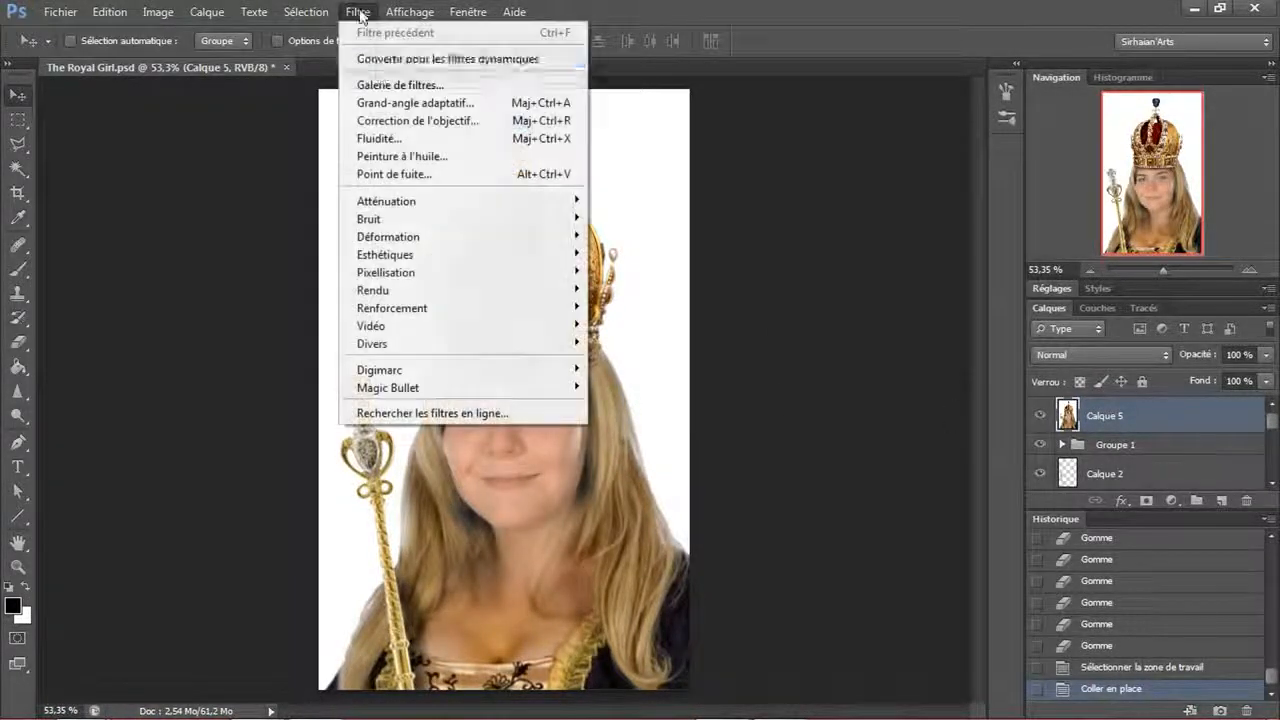
left_click(390, 139)
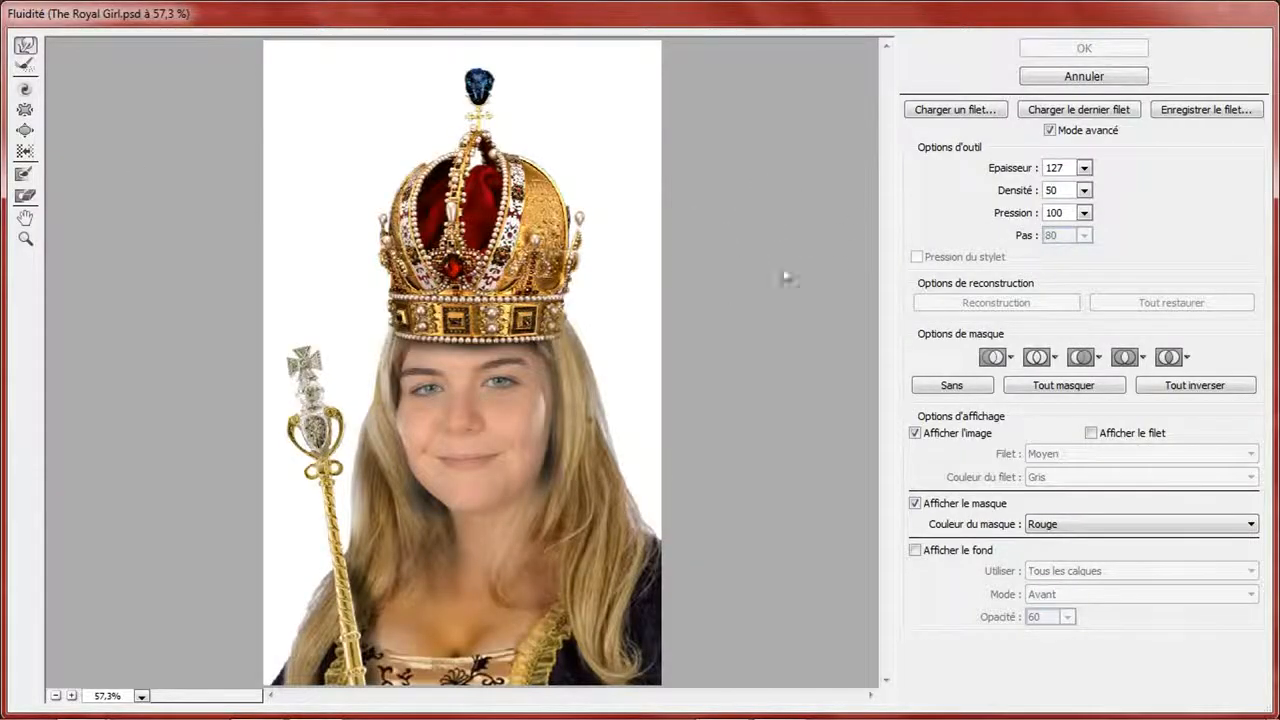
left_click(30, 243)
left_click(472, 455)
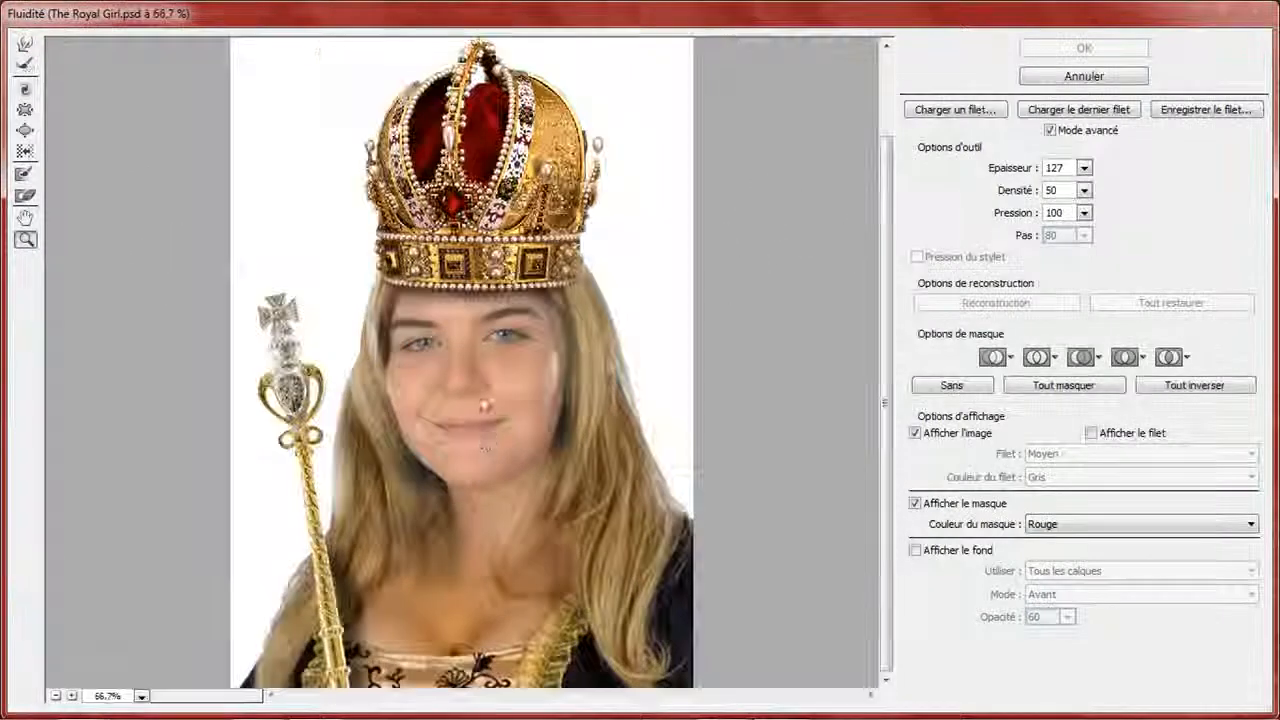
left_click(476, 430)
left_click(478, 400)
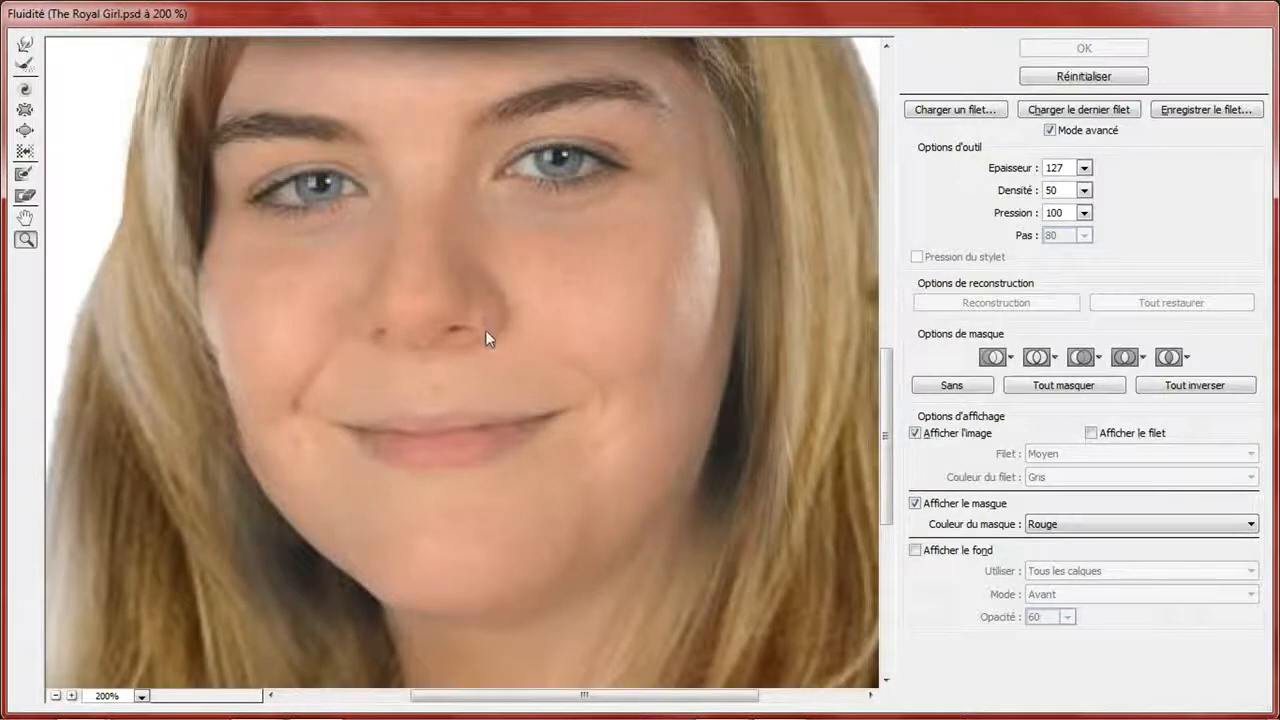
left_click(485, 330, "alt")
key("w")
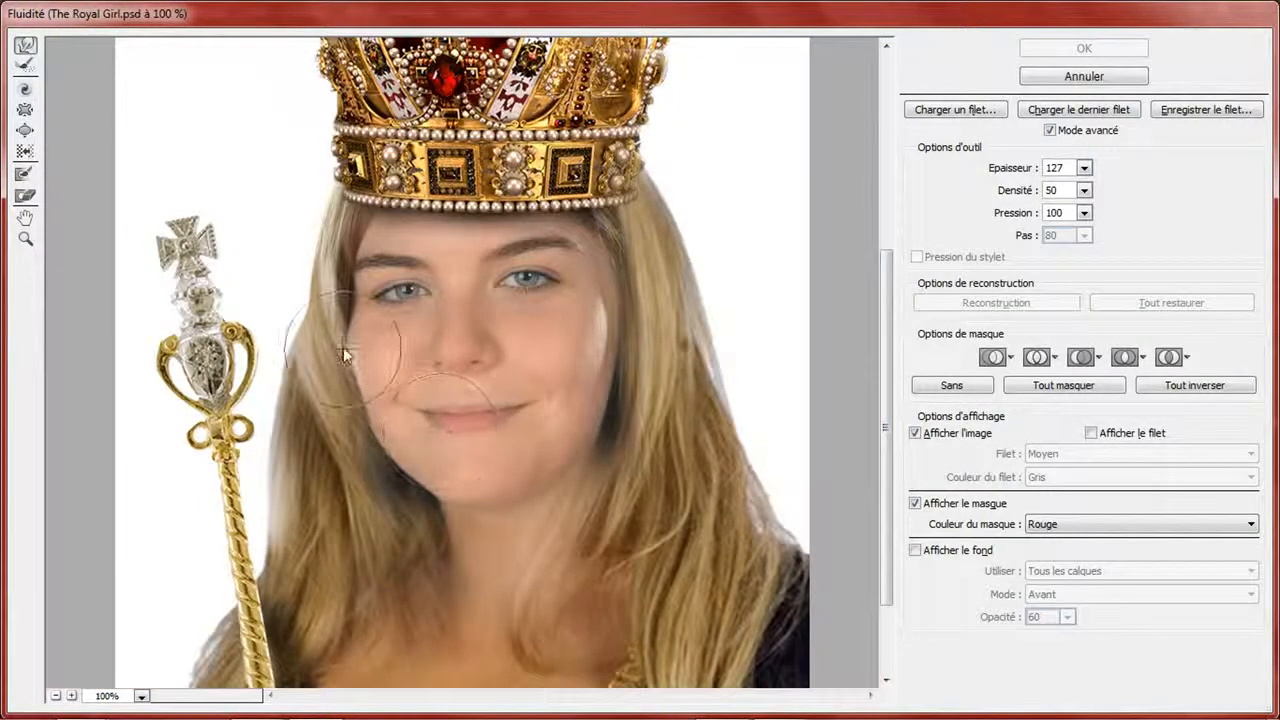
left_click_drag(348, 346, 365, 347)
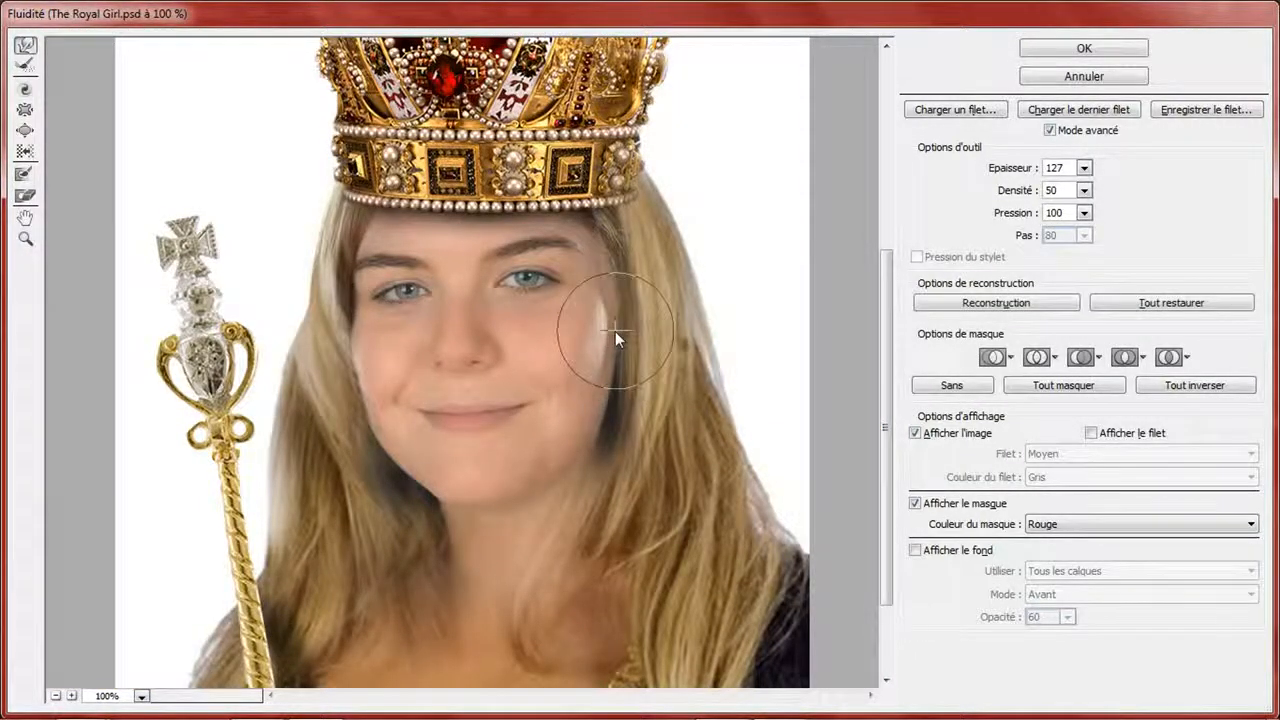
left_click_drag(615, 331, 575, 346)
left_click_drag(620, 442, 603, 448)
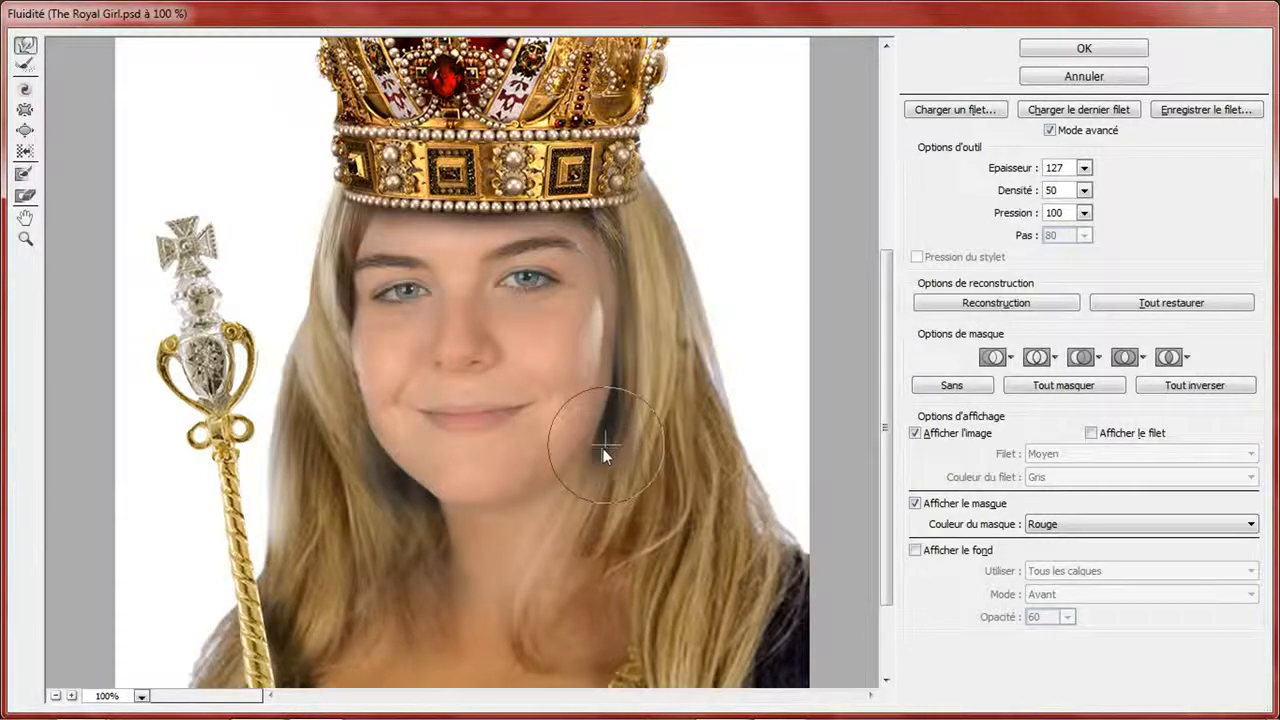
left_click_drag(367, 458, 392, 484)
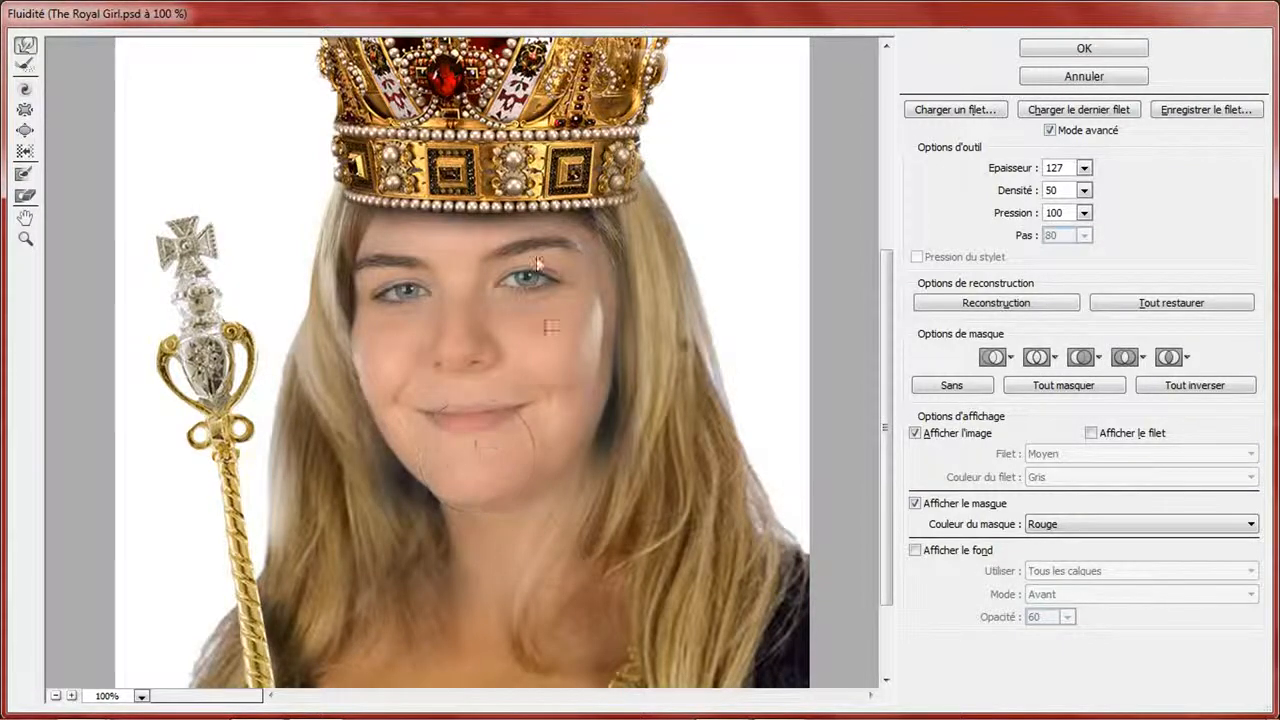
- Reduce the warp brush size to 79, lift both corners of the mouth slightly, and apply the Fluidité filter
left_click_drag(1027, 177, 997, 176)
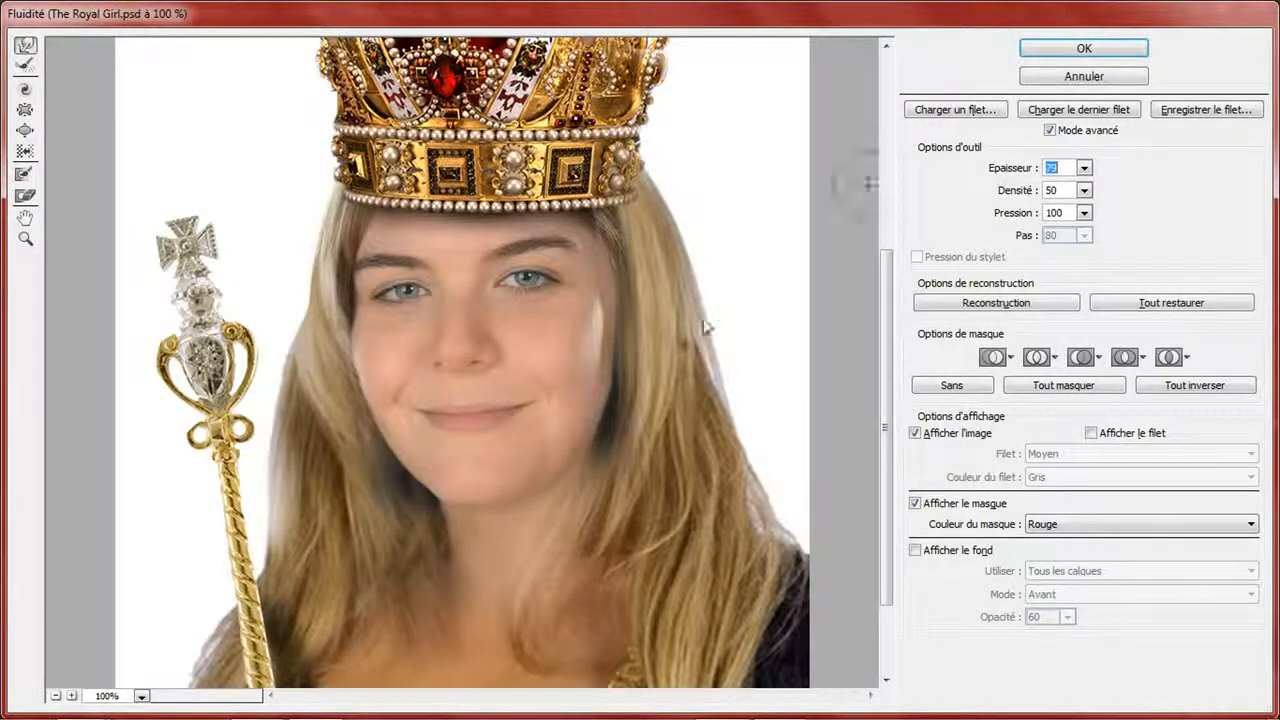
left_click_drag(536, 400, 529, 381)
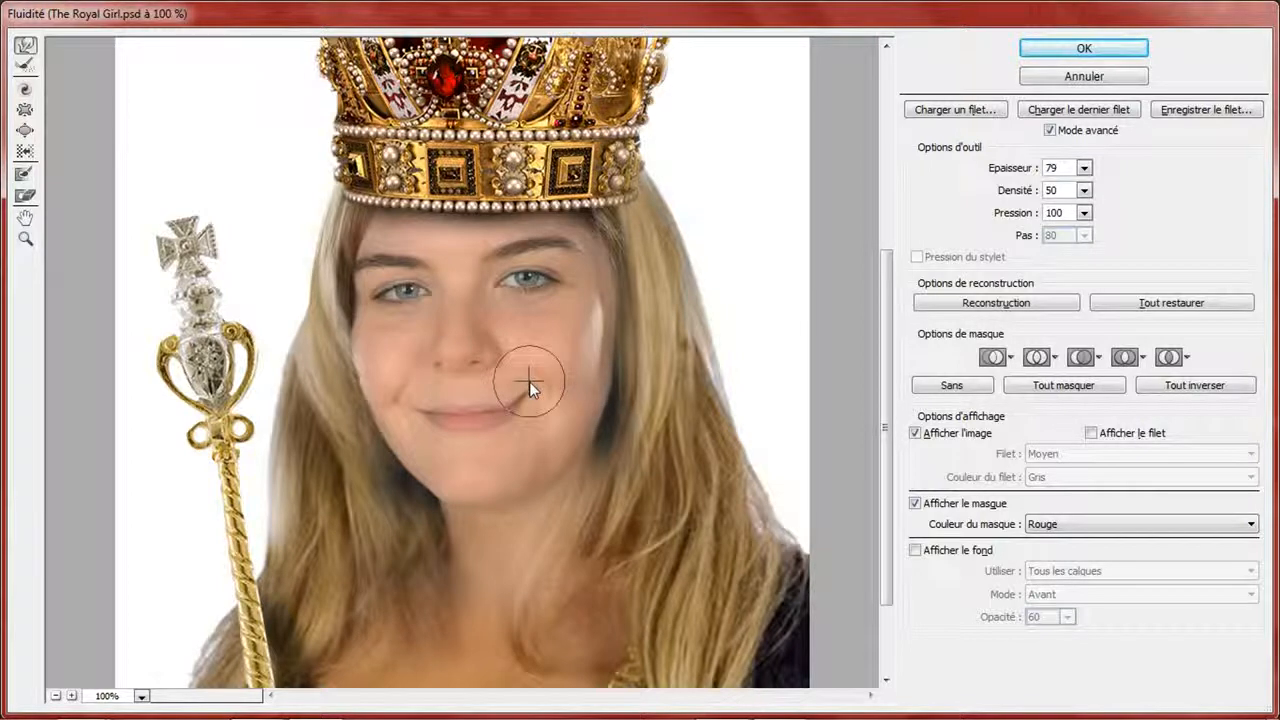
key("ctrl+z")
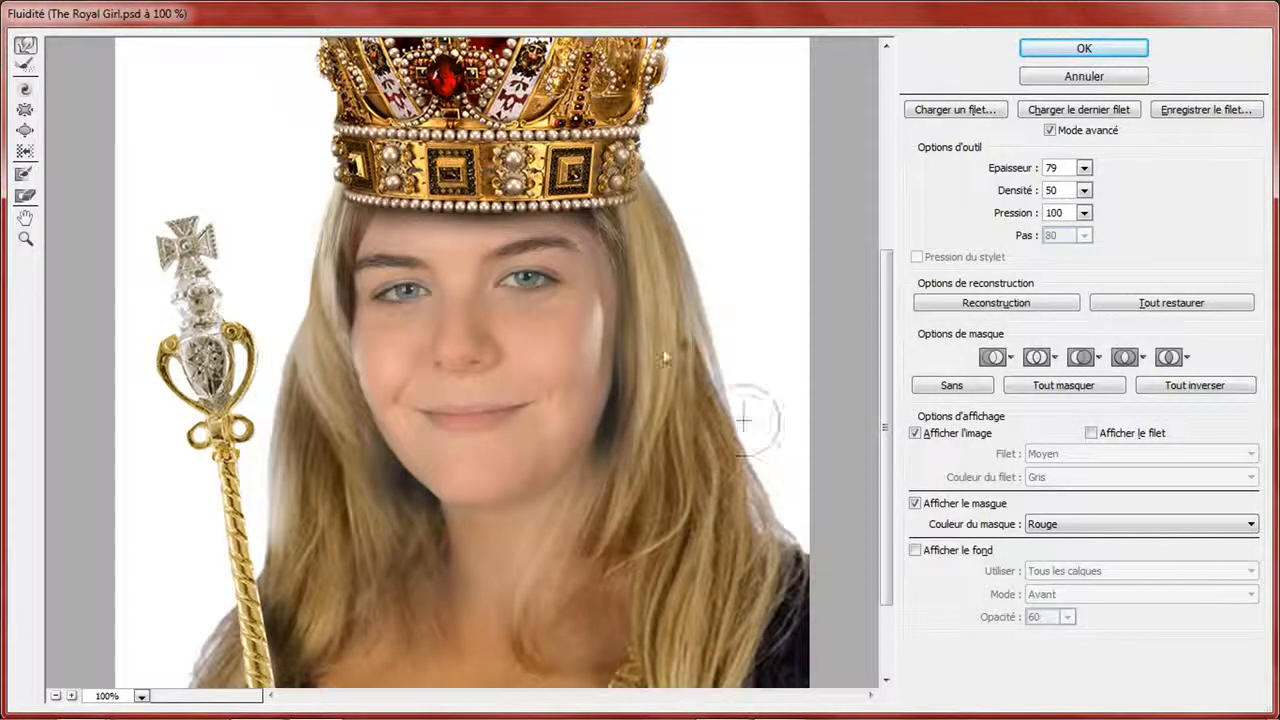
left_click_drag(553, 390, 547, 377)
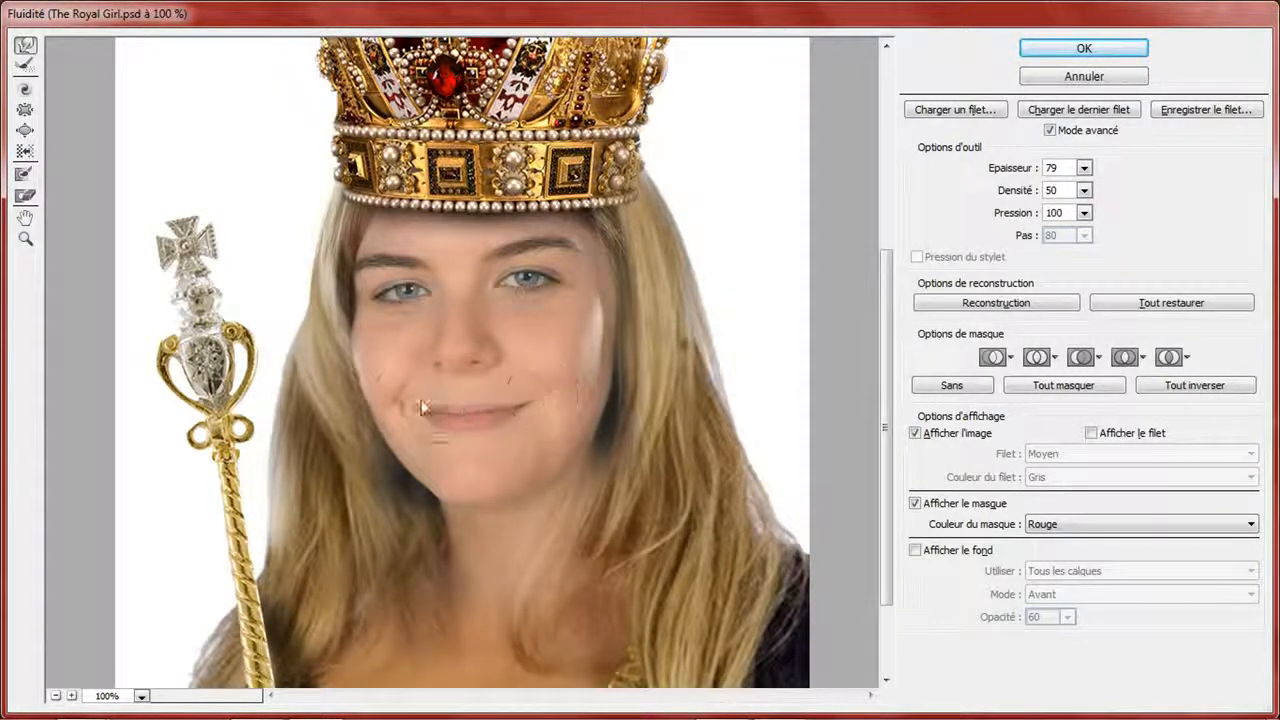
left_click_drag(396, 391, 404, 380)
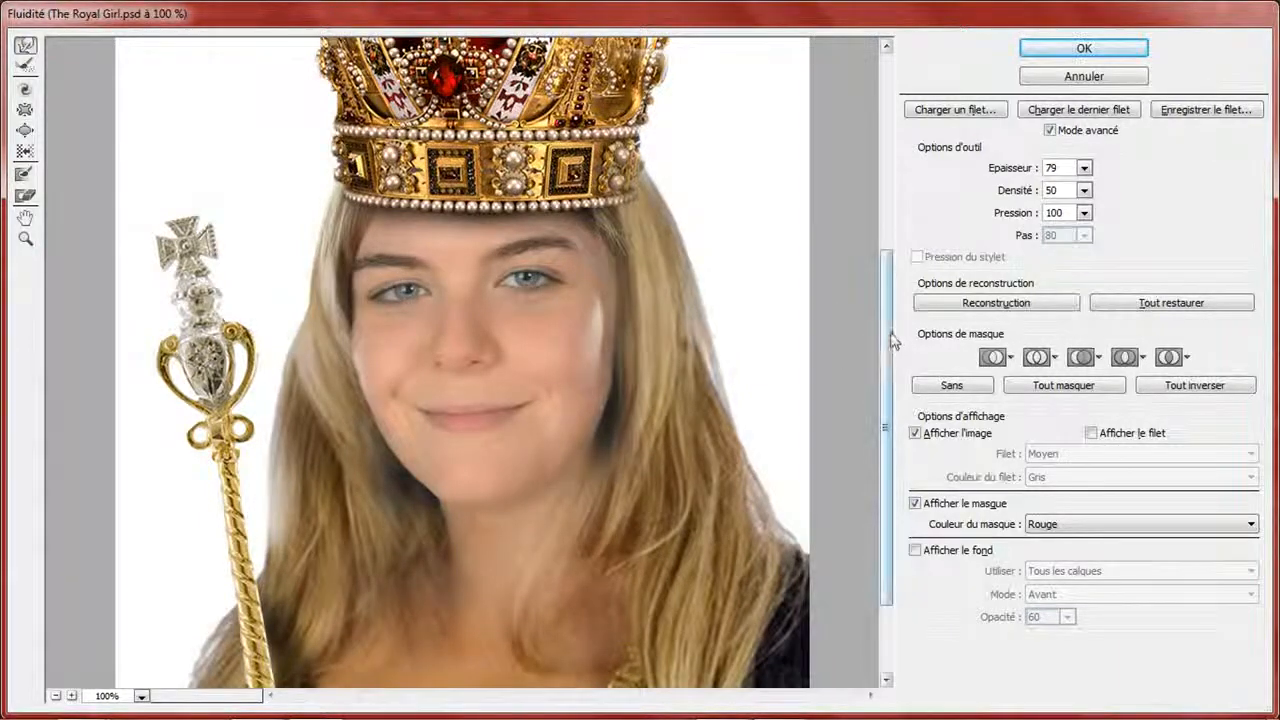
left_click_drag(888, 327, 889, 405)
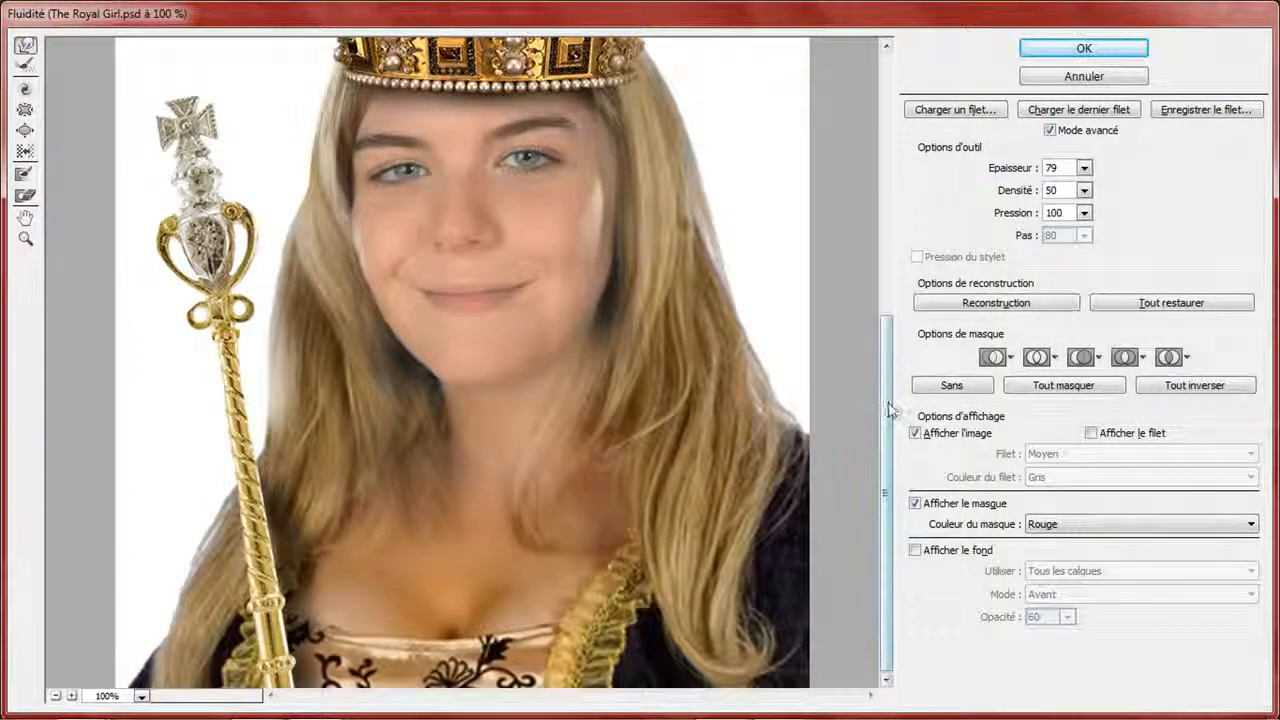
mouse_move(886, 410)
left_mouse_down()
mouse_move(893, 228)
mouse_move(890, 288)
left_mouse_up()
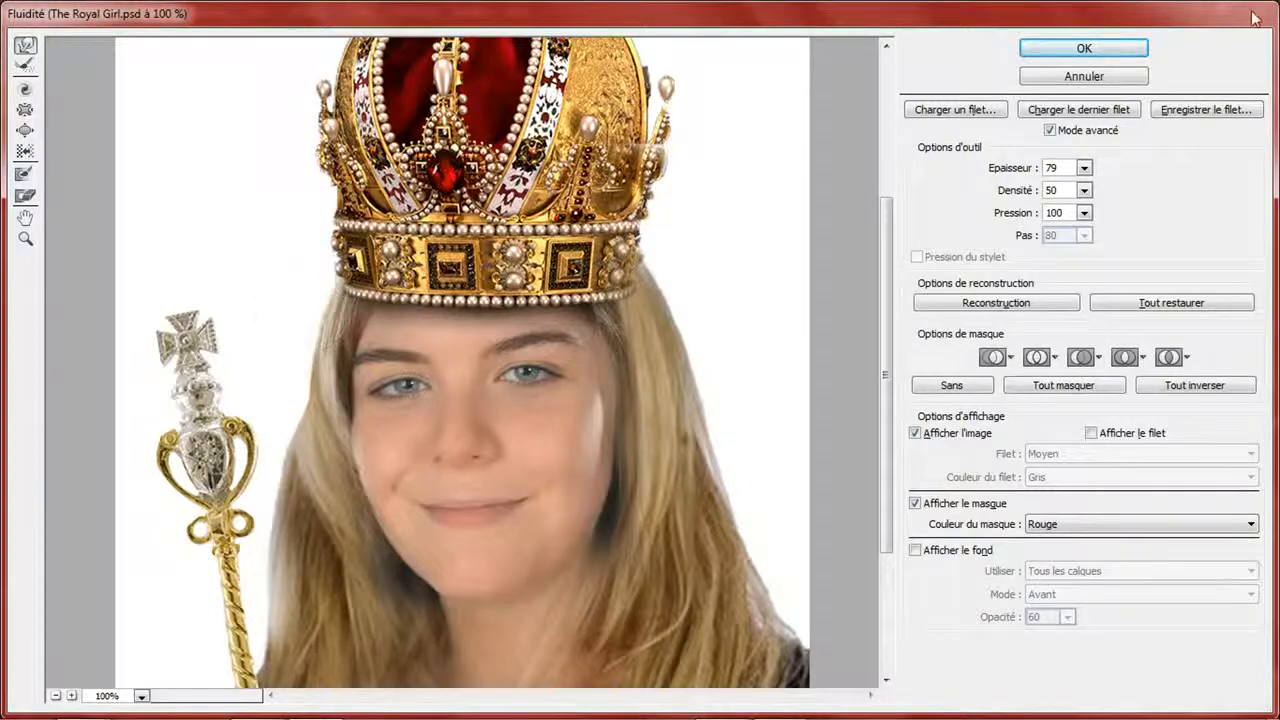
left_click(1140, 48)
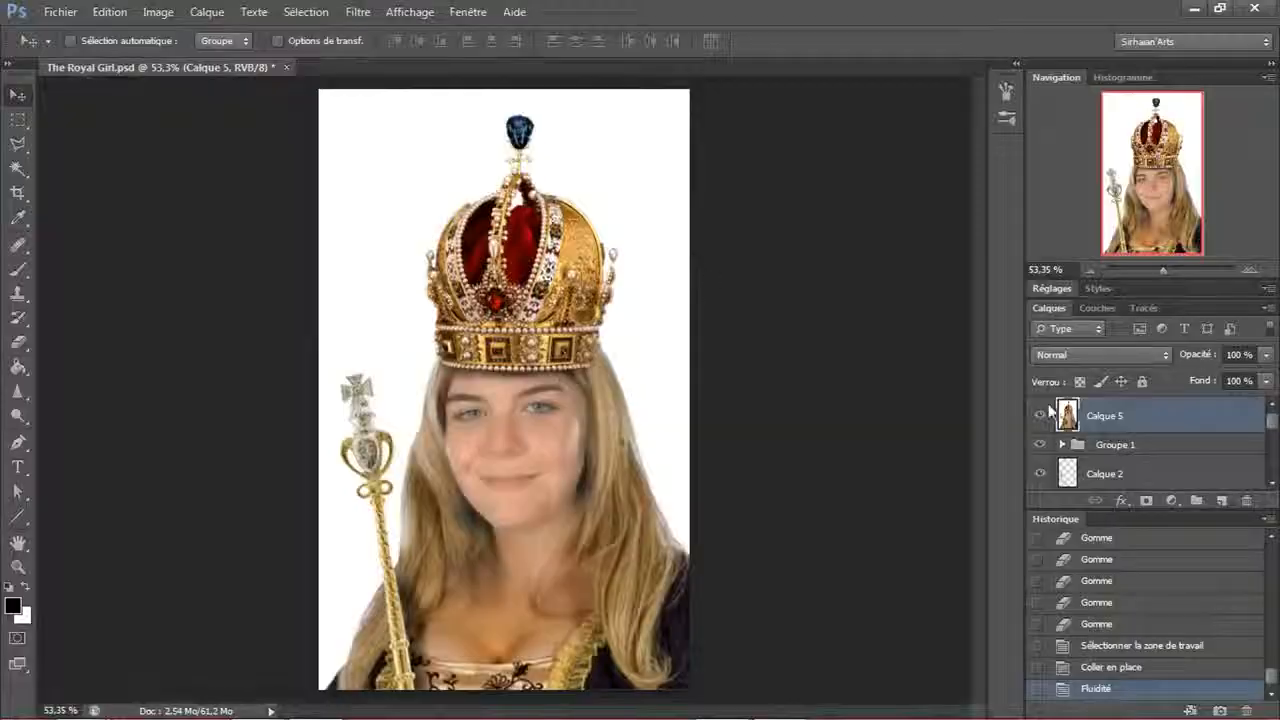
- Compare the face before and after reshaping by toggling Calque 5's visibility, and inspect the face and hair up close
left_click(1040, 414)
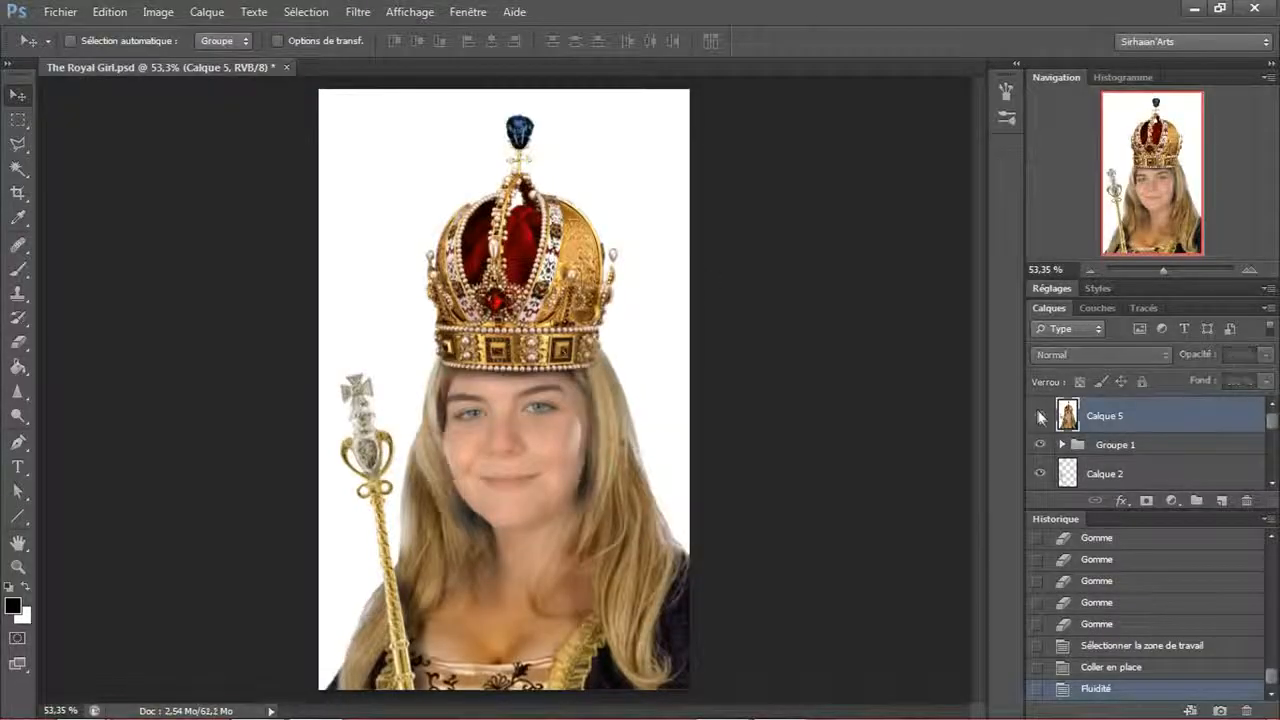
left_click(1040, 414)
left_click(1040, 414)
left_click(1040, 414)
scroll(518, 518, "up", 2)
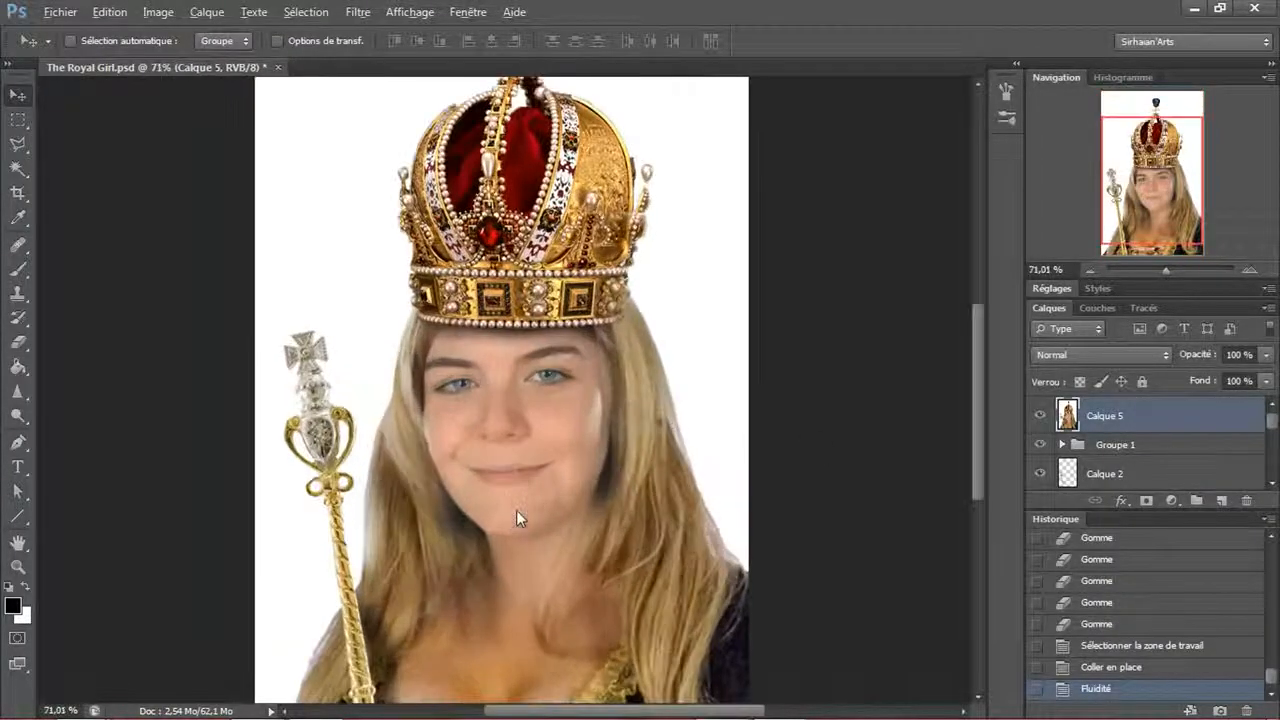
left_click_drag(593, 543, 582, 394)
left_click_drag(603, 298, 609, 350)
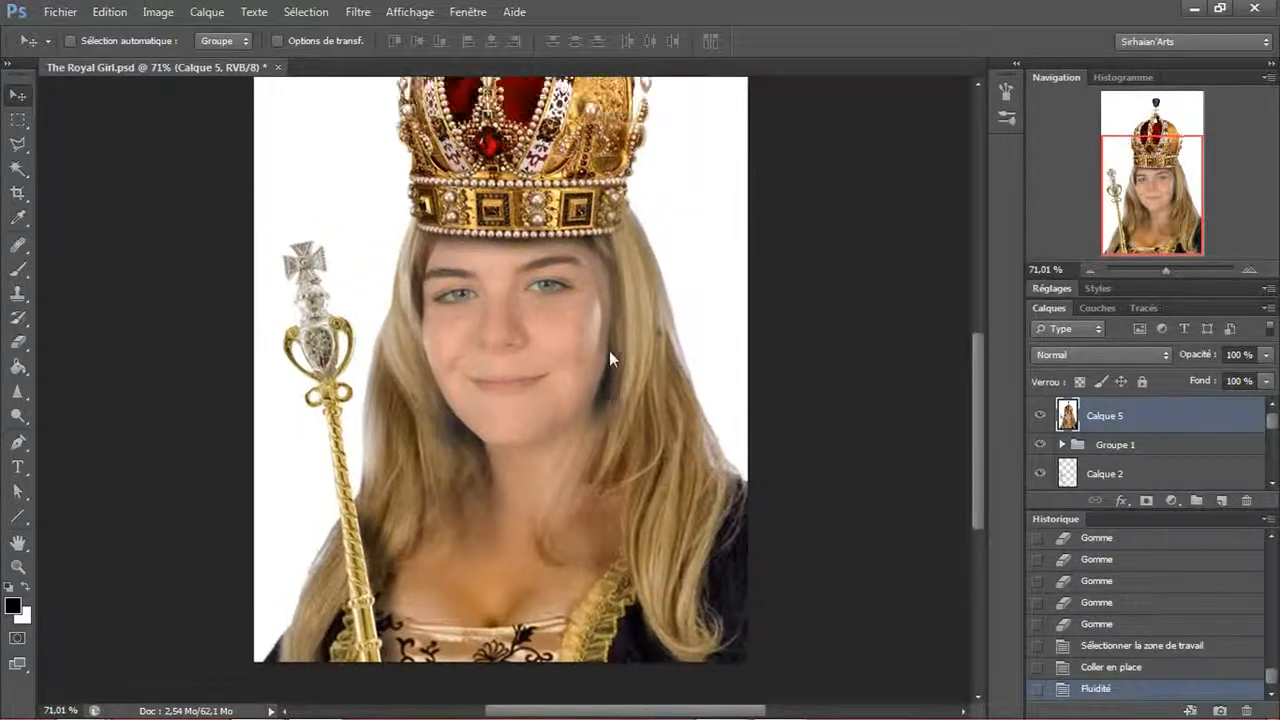
left_click_drag(648, 278, 621, 330)
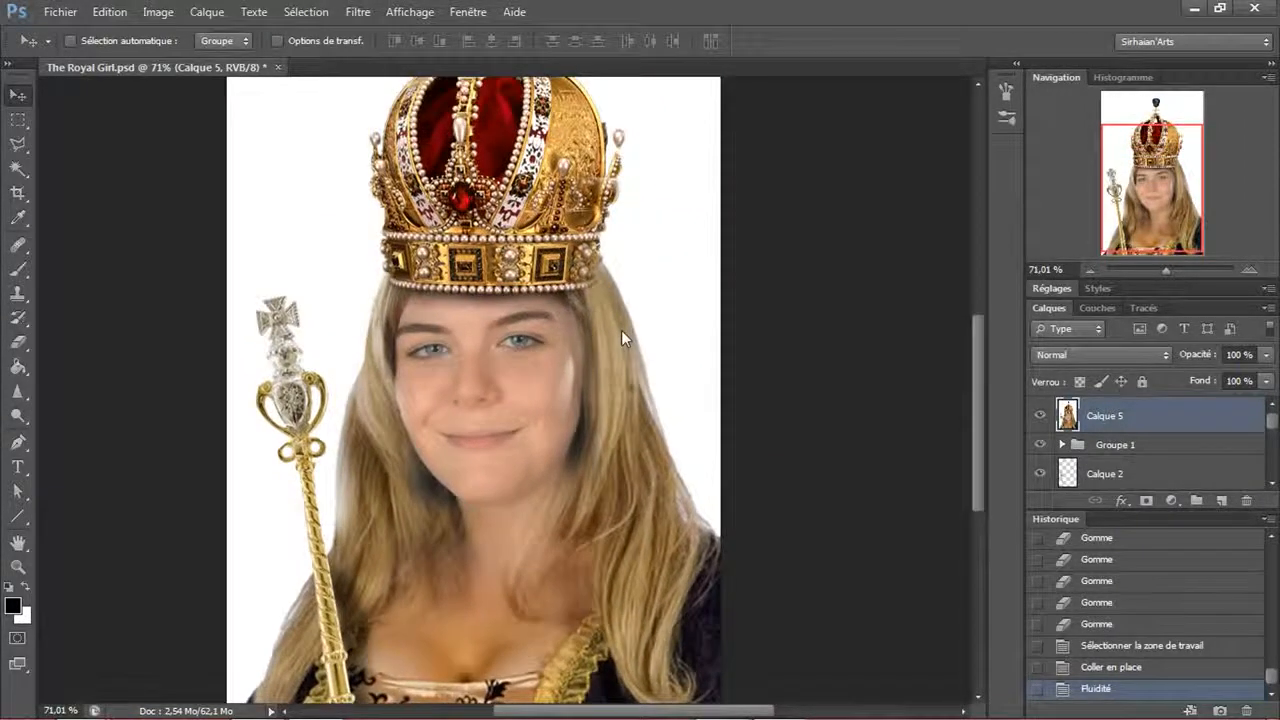
- Darken the skin and hair under the chin, along the neck and beside the sceptre with the 58 px Burn tool at 19% exposure
left_click(15, 420)
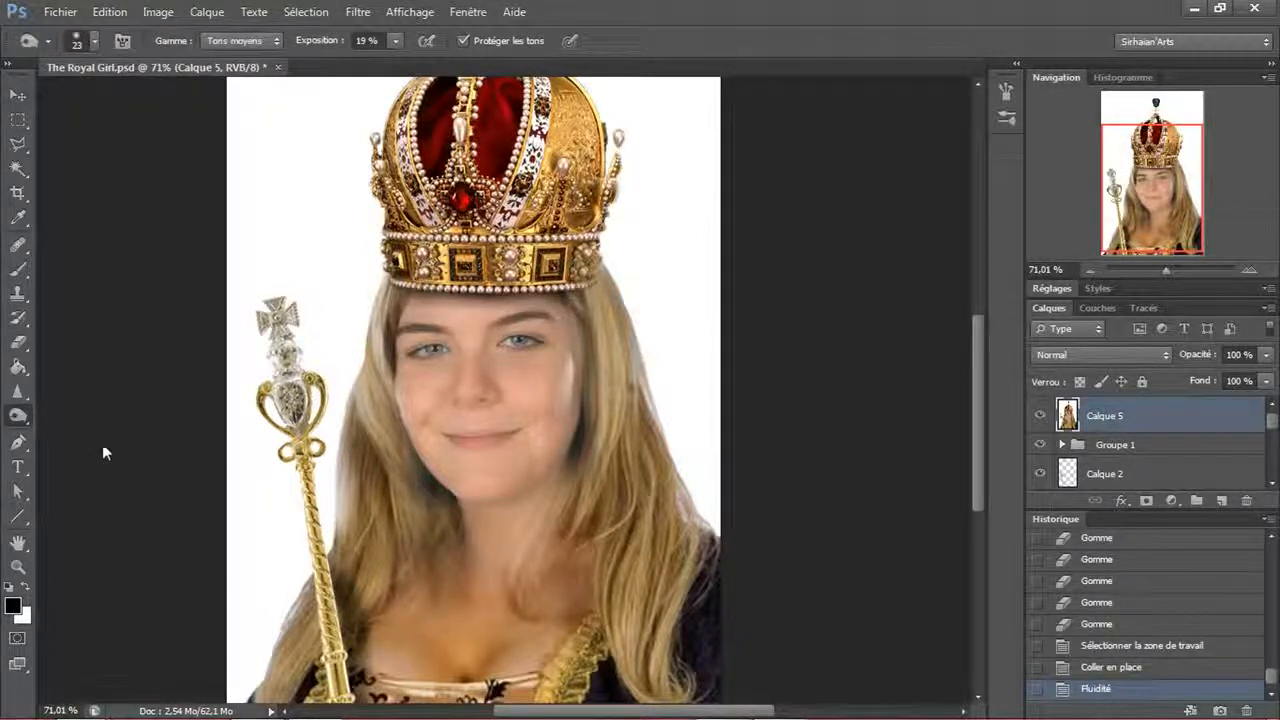
right_click(502, 262)
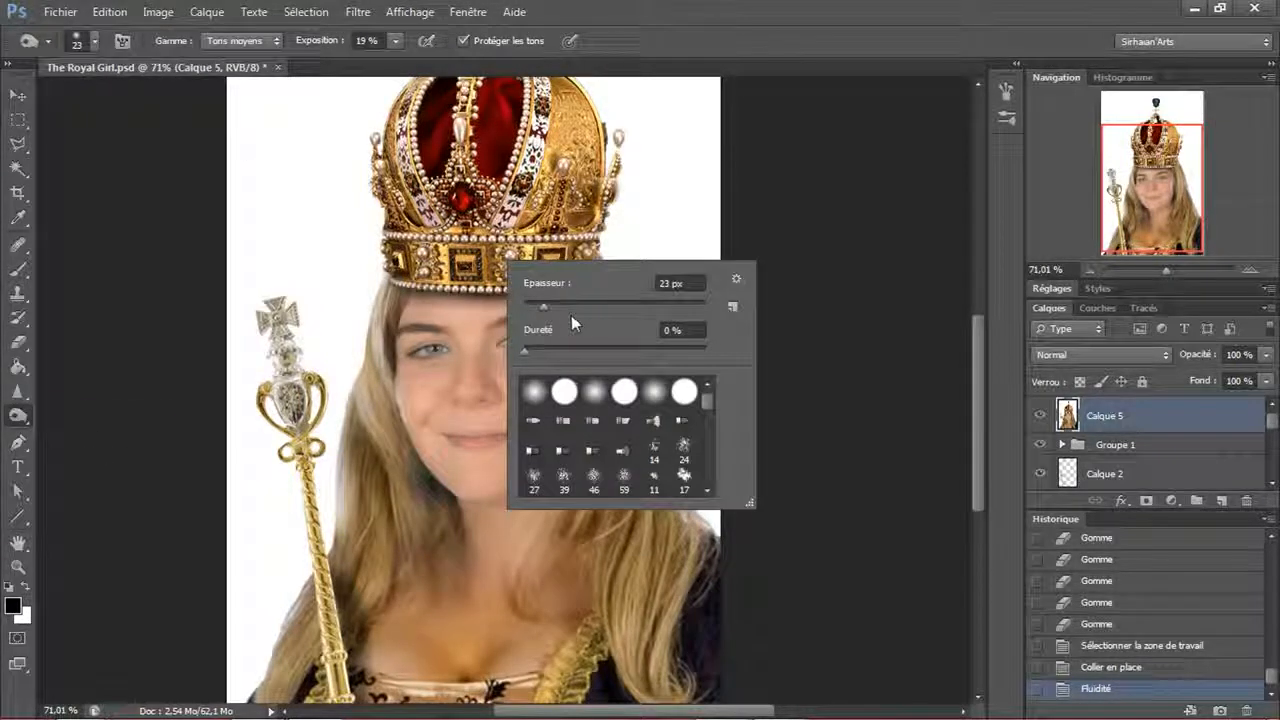
left_click(573, 308)
left_click(748, 6)
left_click_drag(536, 503, 499, 507)
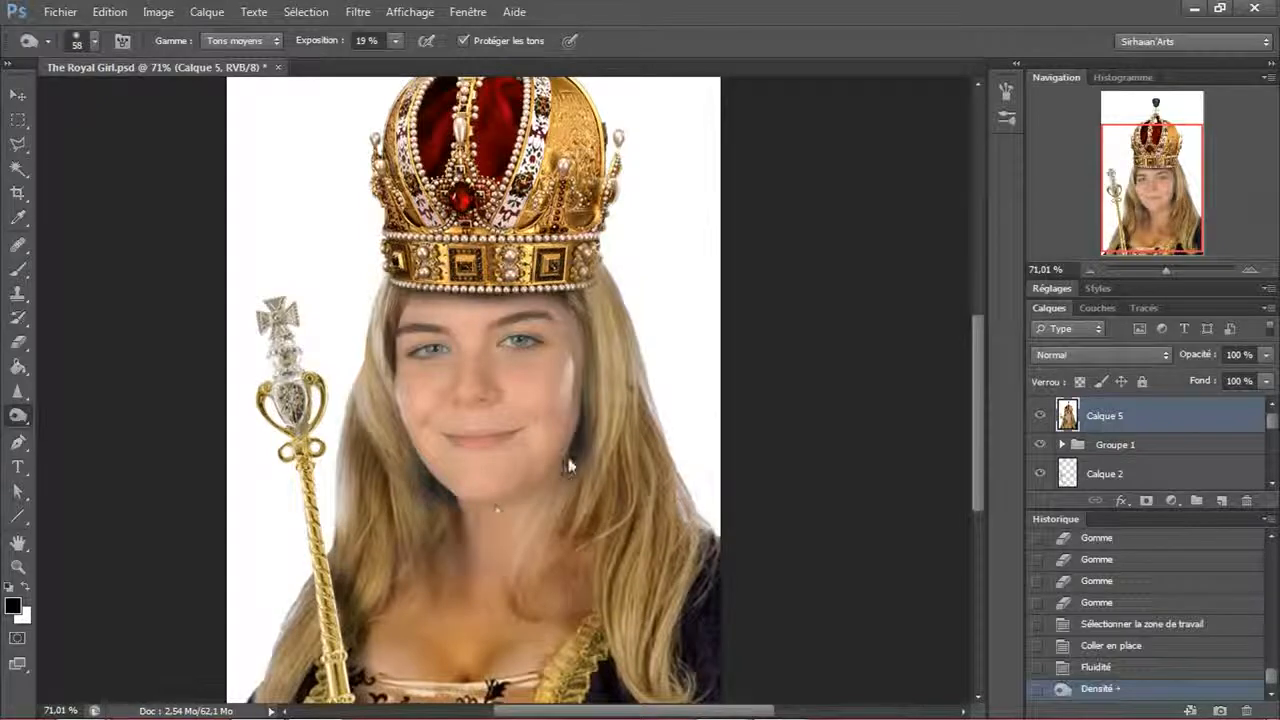
left_click_drag(568, 465, 520, 496)
left_click_drag(440, 516, 471, 519)
mouse_move(530, 494)
left_mouse_down()
mouse_move(424, 533)
mouse_move(503, 536)
left_mouse_up()
left_click_drag(410, 496, 497, 574)
mouse_move(497, 574)
left_mouse_down()
mouse_move(451, 483)
mouse_move(474, 574)
mouse_move(569, 514)
mouse_move(499, 602)
left_mouse_up()
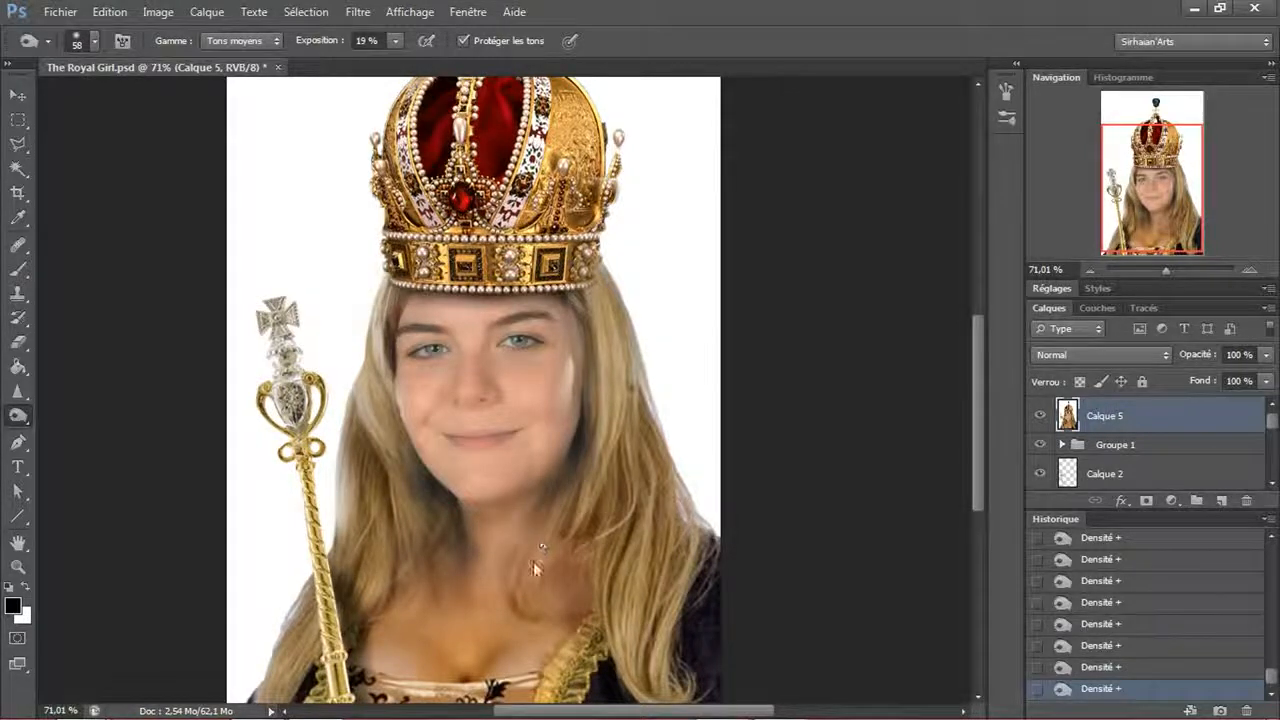
left_click(343, 570)
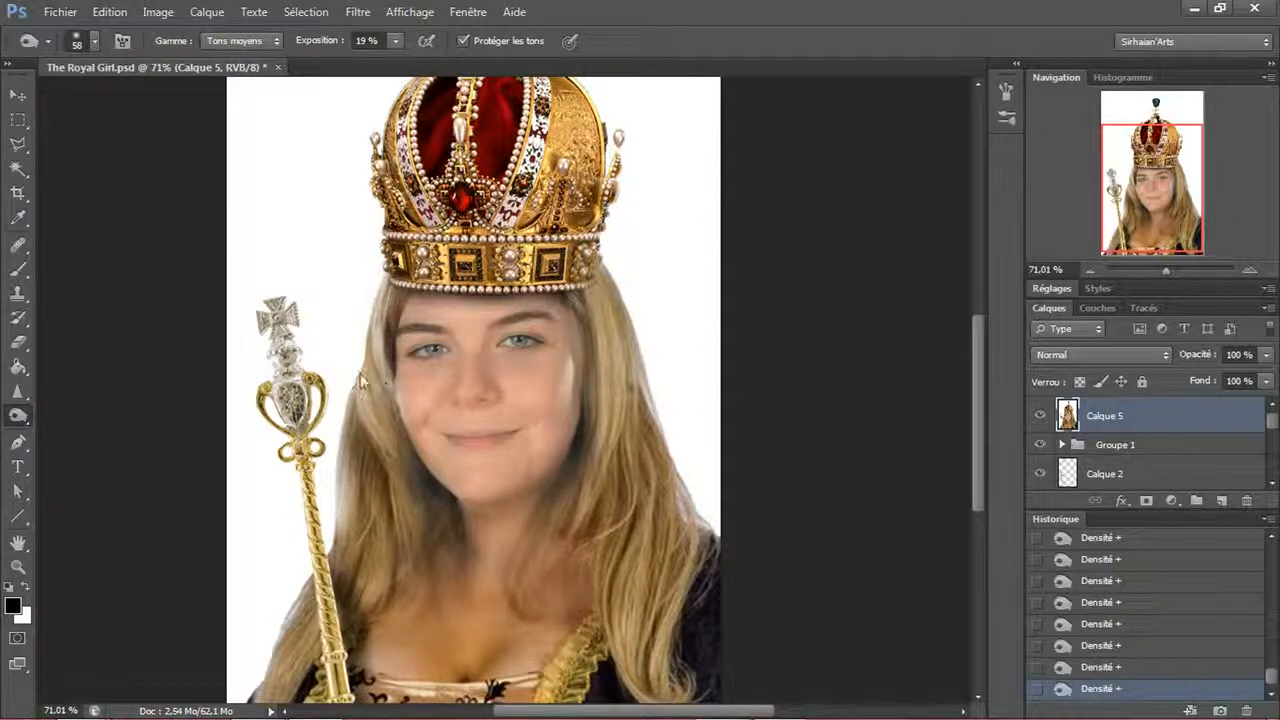
- Set the Burn tool's range to Tons foncés and deepen the shadows along the jaw, neck and hair beside the face
left_click(240, 41)
left_click(235, 68)
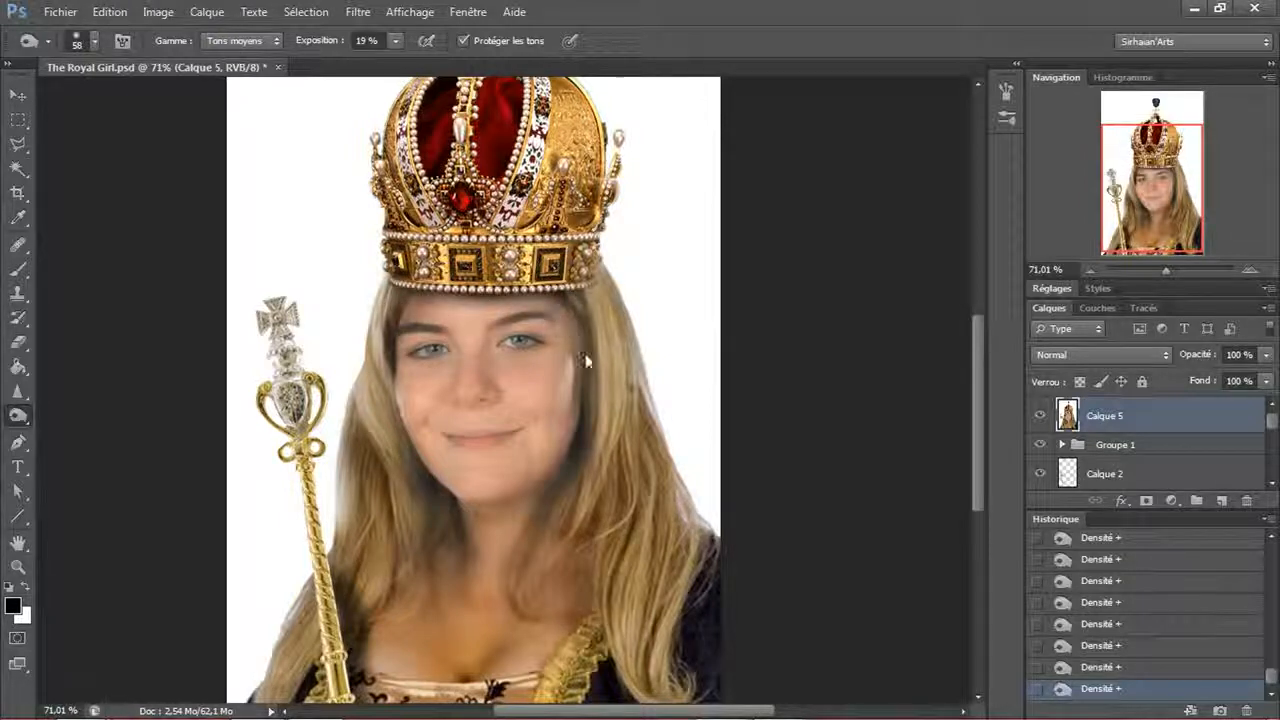
left_click(236, 41)
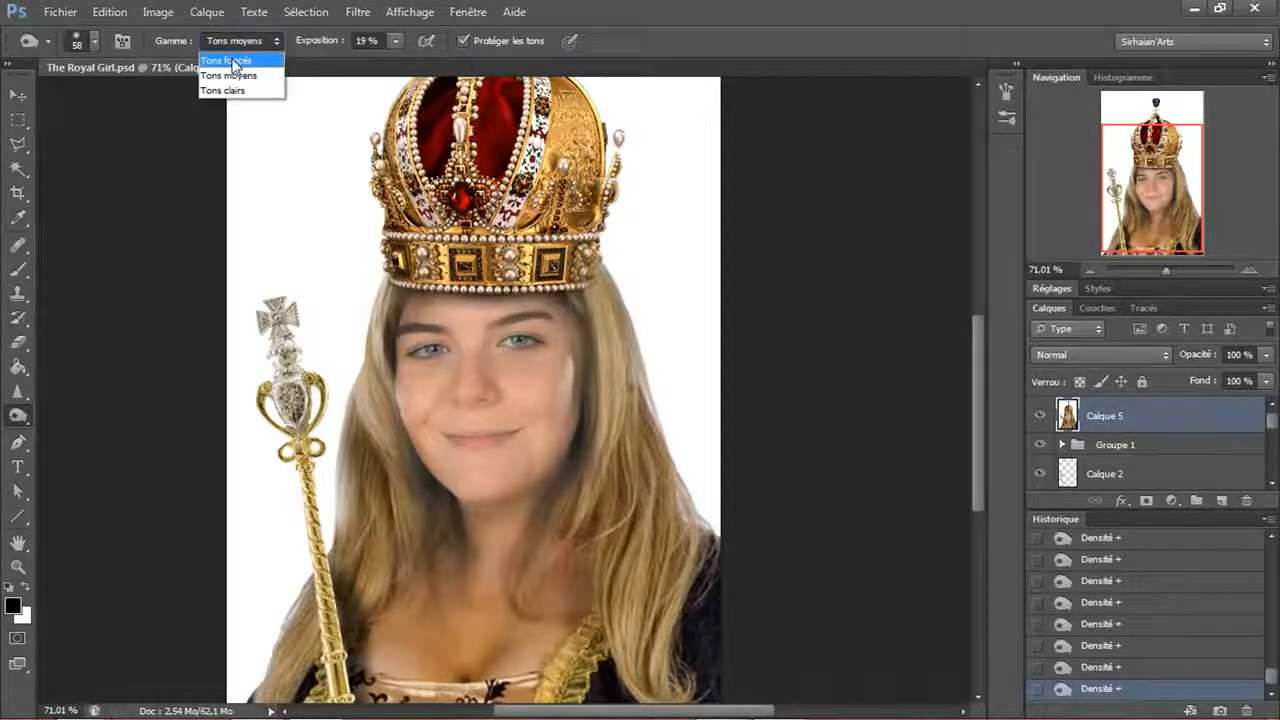
left_click(235, 62)
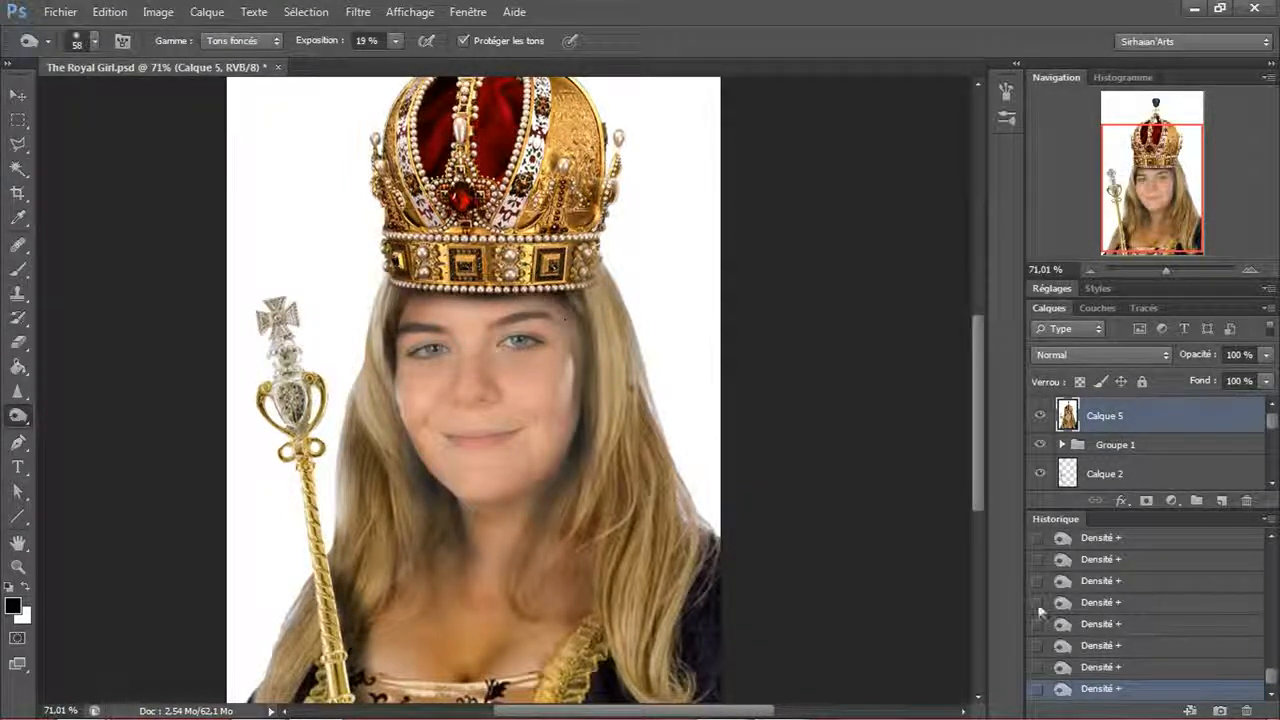
left_click(1124, 667)
mouse_move(575, 438)
left_mouse_down()
mouse_move(563, 496)
mouse_move(533, 540)
left_mouse_up()
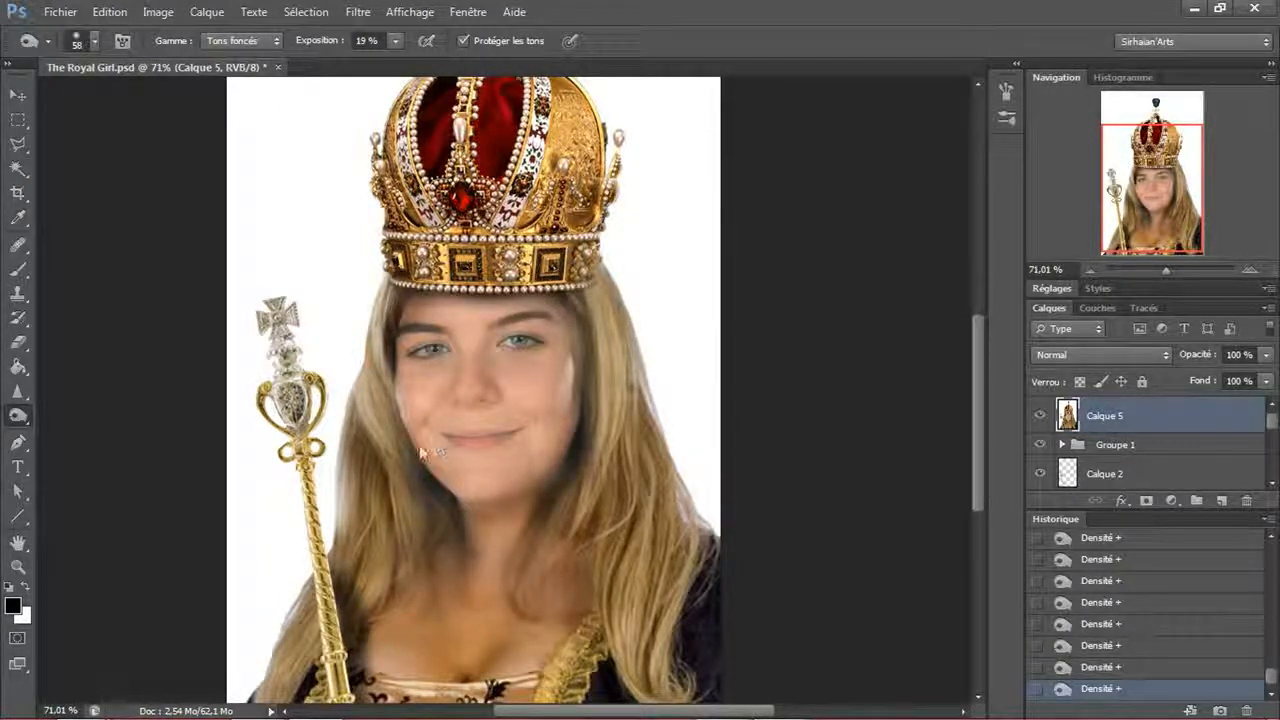
left_click(488, 358)
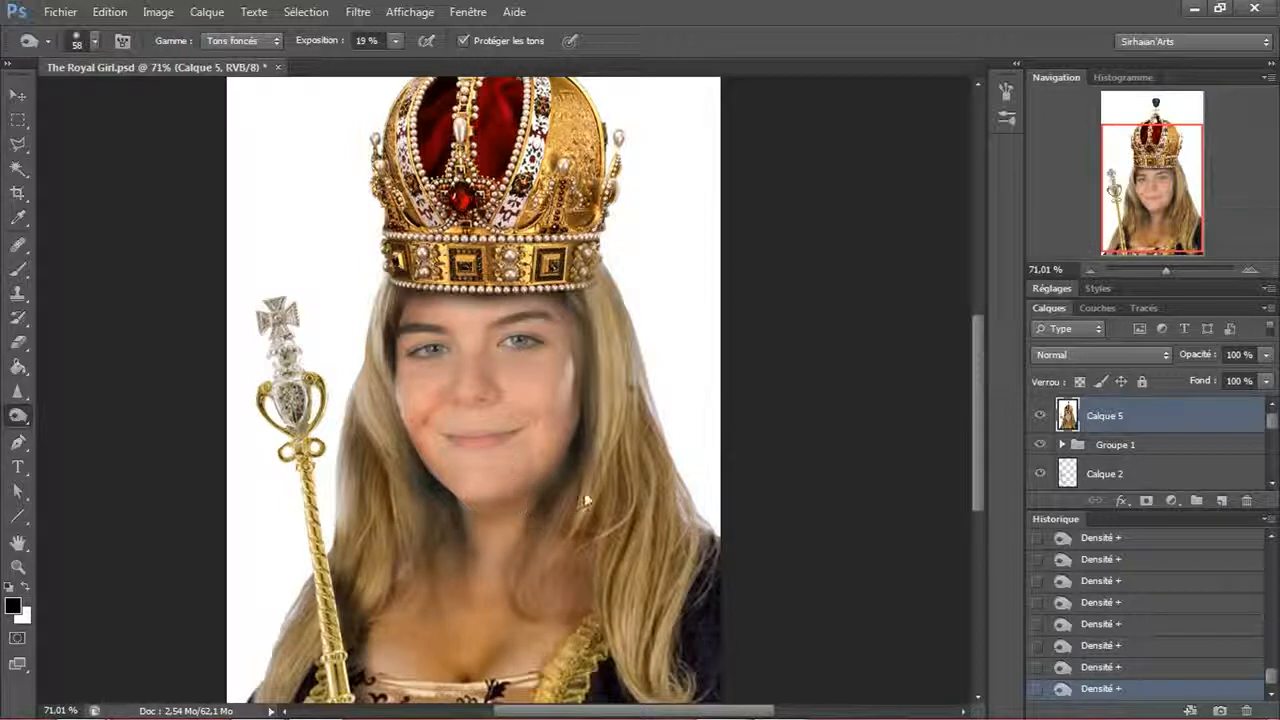
left_click(348, 707)
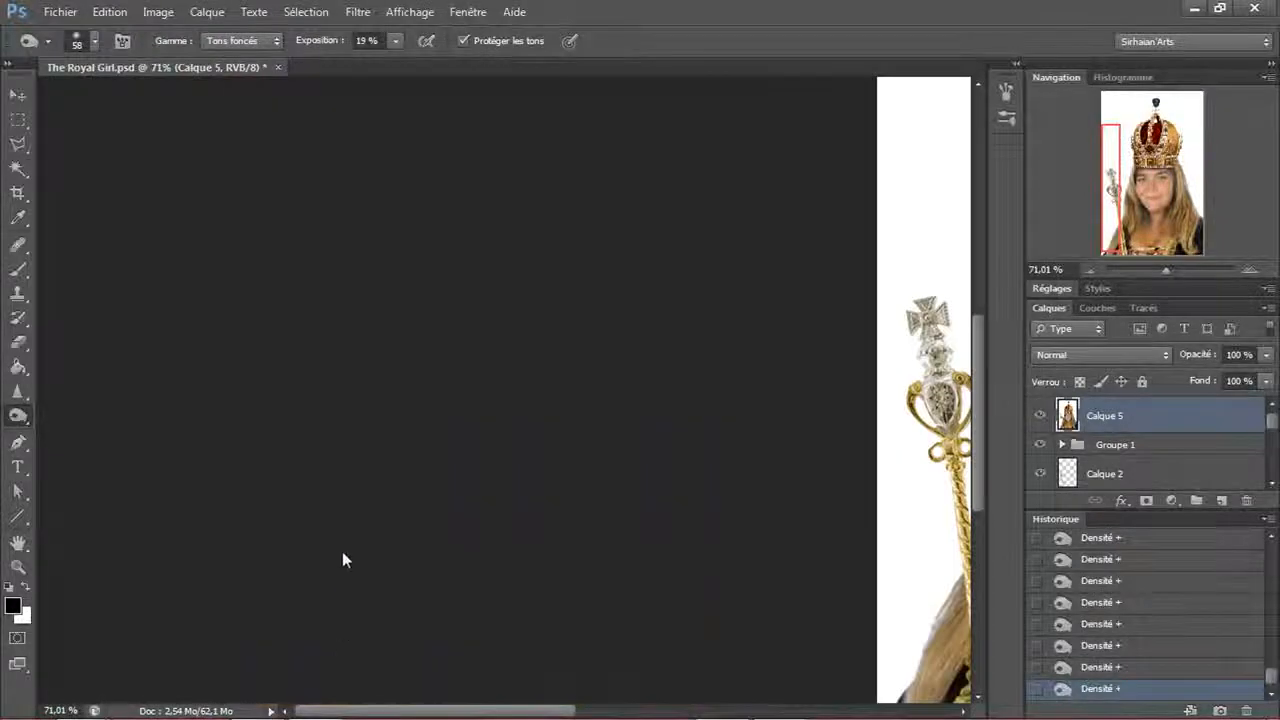
left_click_drag(483, 712, 710, 710)
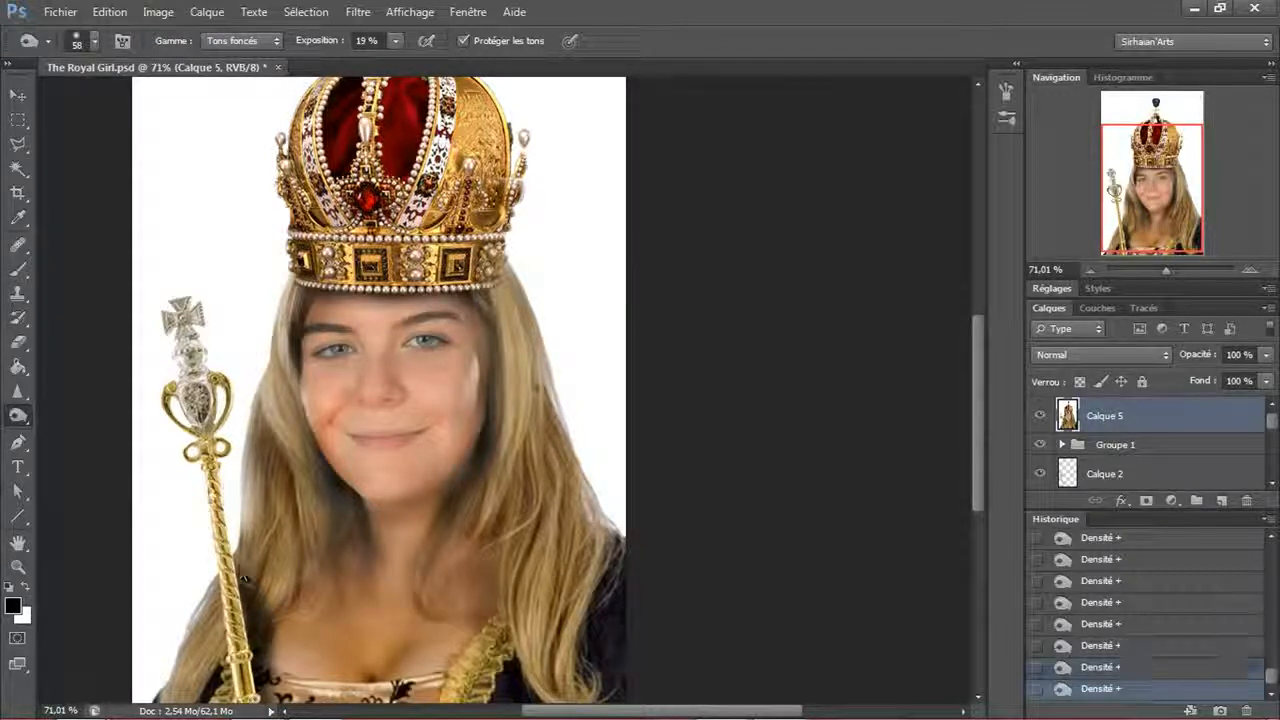
- Lighten the cheek, forehead and nose highlights with the 30 px Dodge tool on Tons moyens at 9% exposure
right_click(18, 416)
left_click(90, 408)
left_click_drag(483, 370, 450, 408)
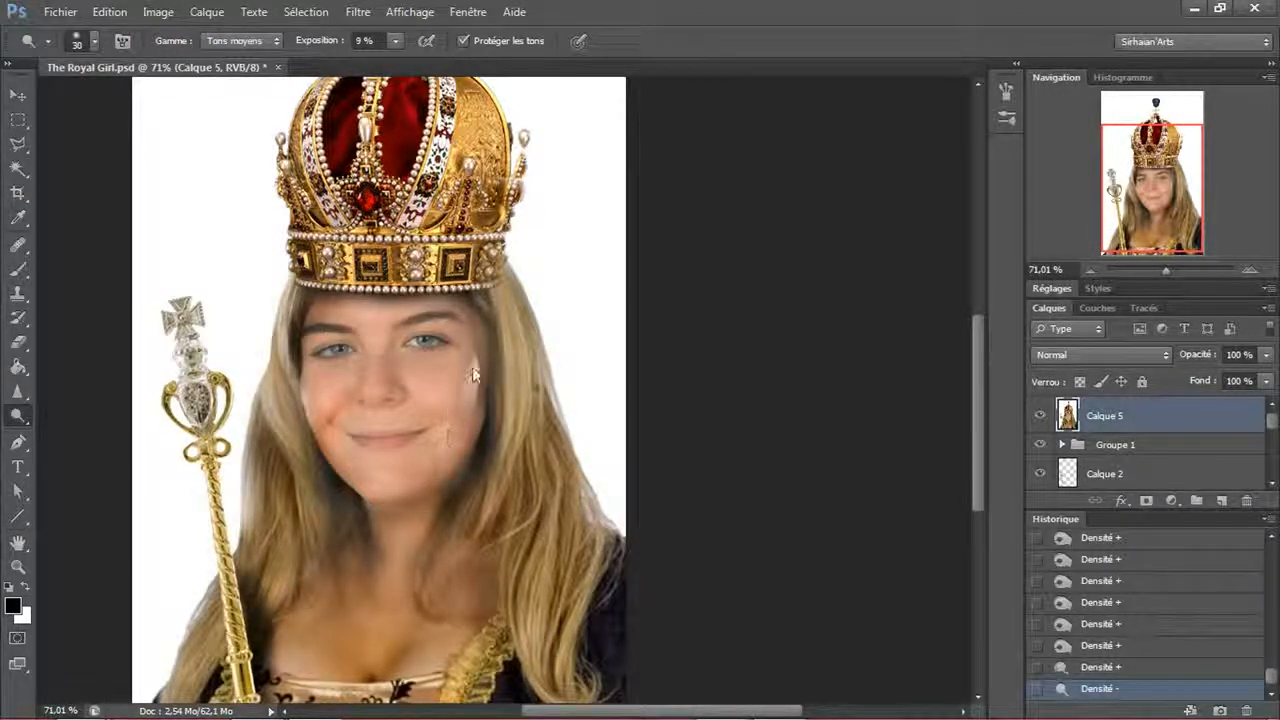
left_click(468, 370)
left_click(409, 318)
left_click(401, 323)
left_click(365, 344)
- Enlarge the Dodge brush to 79 px and brighten the forehead and cheeks
right_click(376, 308)
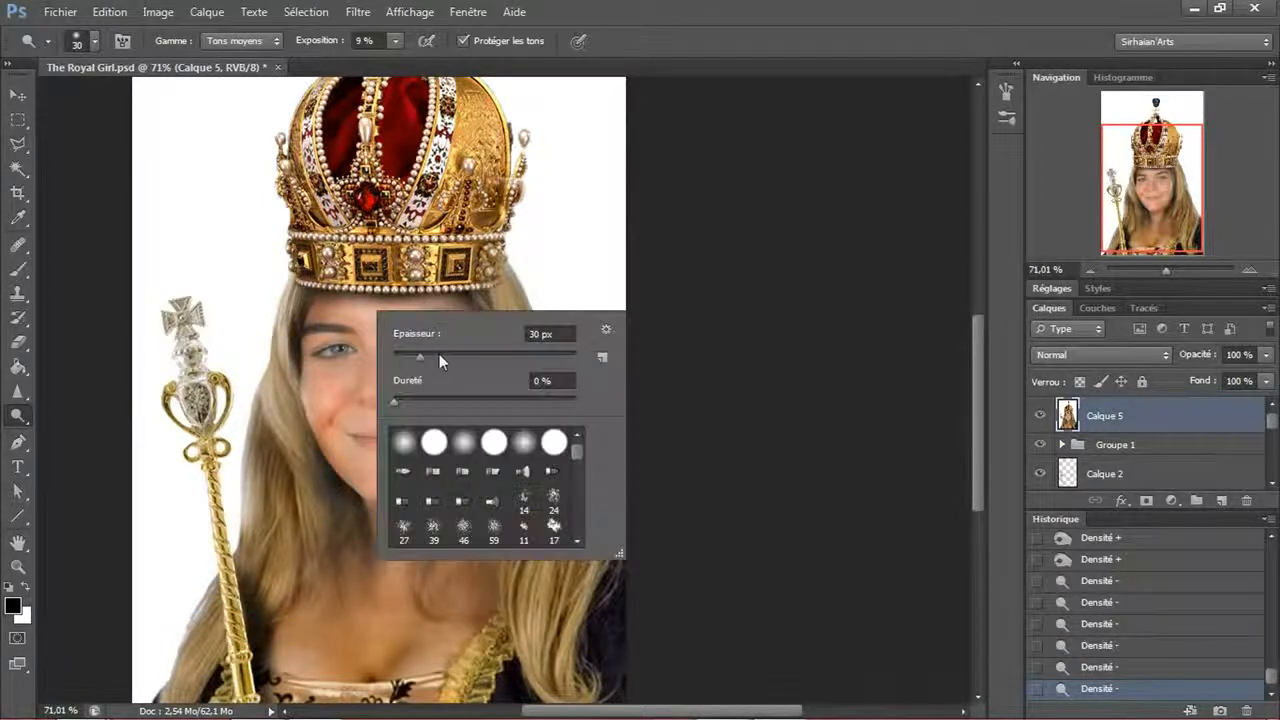
left_click_drag(439, 355, 466, 355)
left_click(566, 297)
left_click(340, 300)
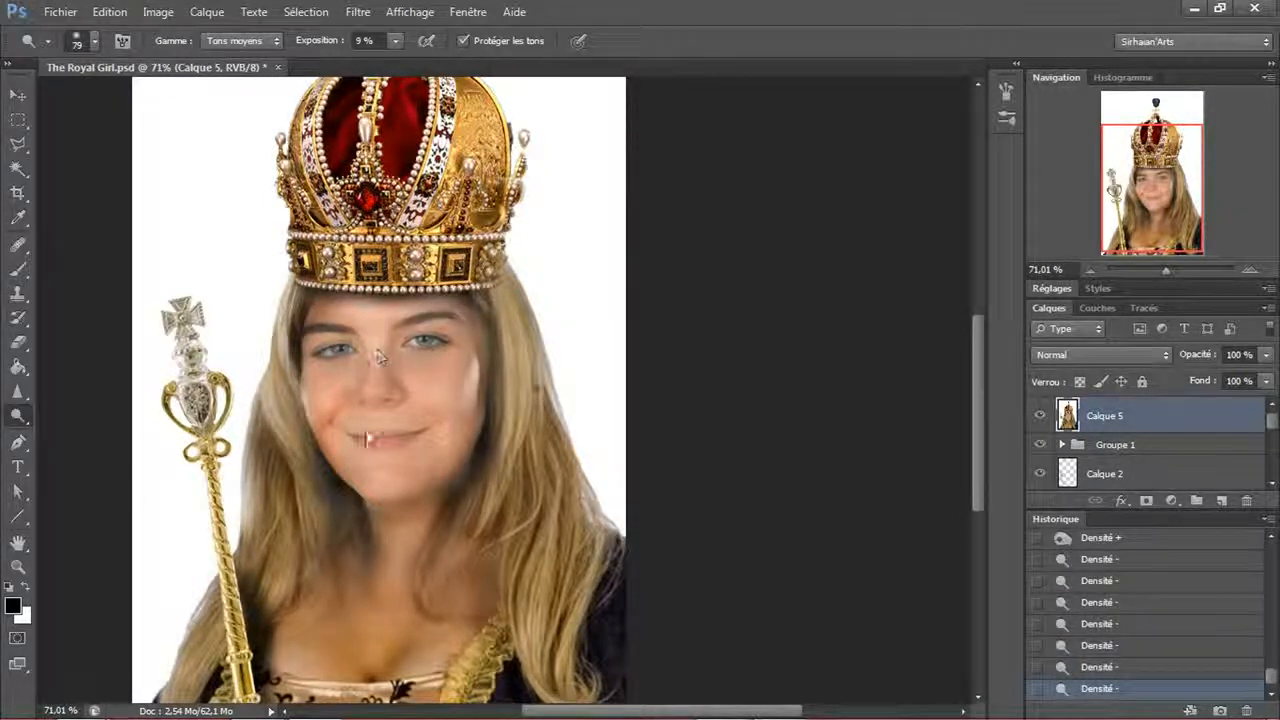
left_click(421, 391)
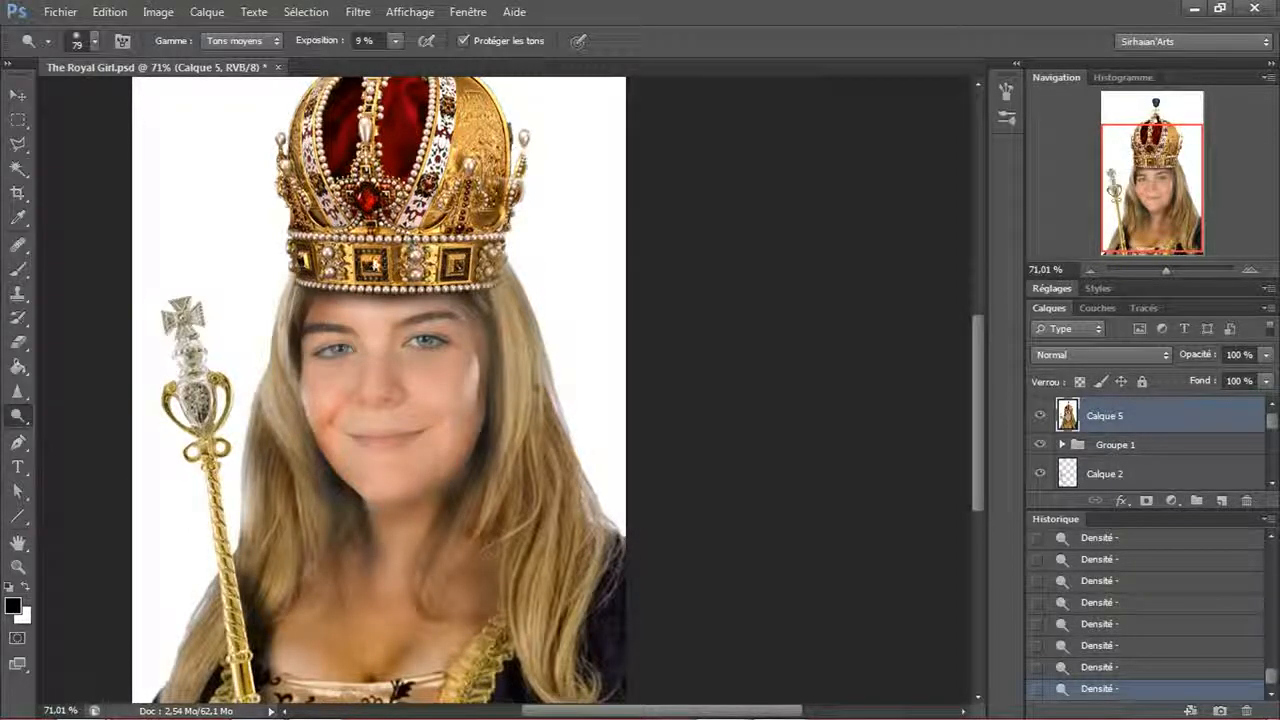
scroll(549, 352, "up", 5)
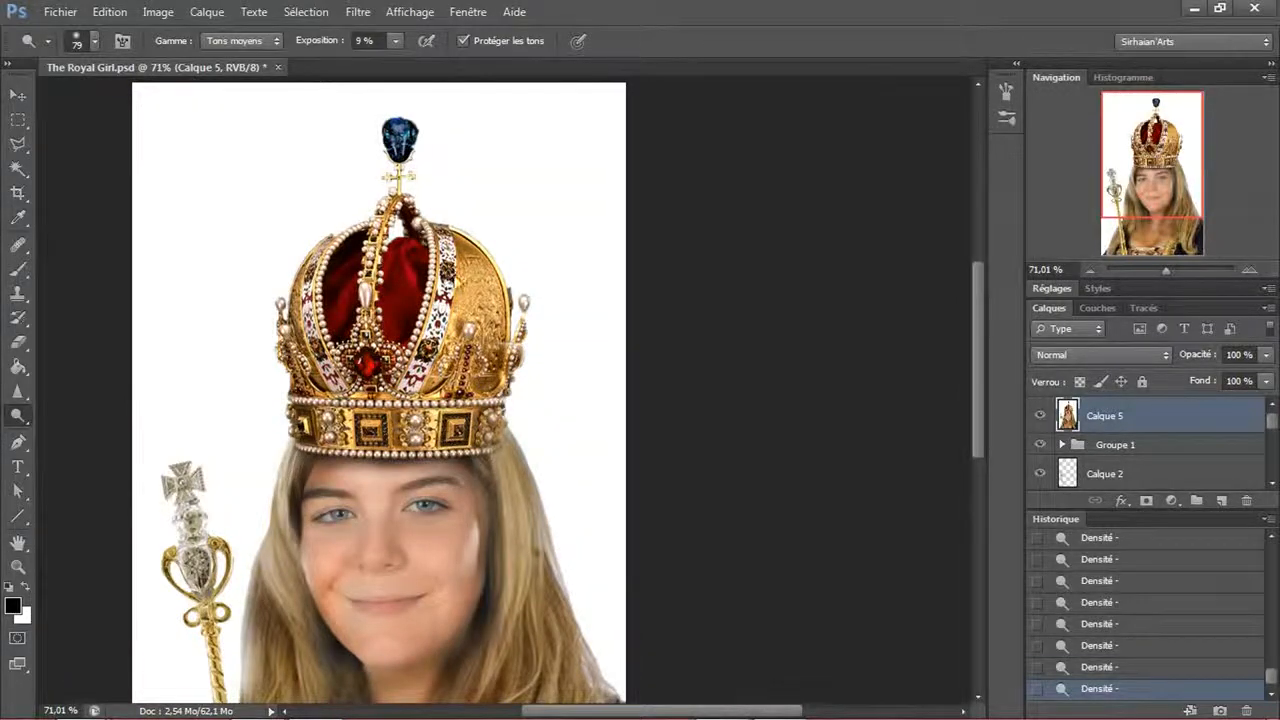
scroll(376, 312, "down", 5)
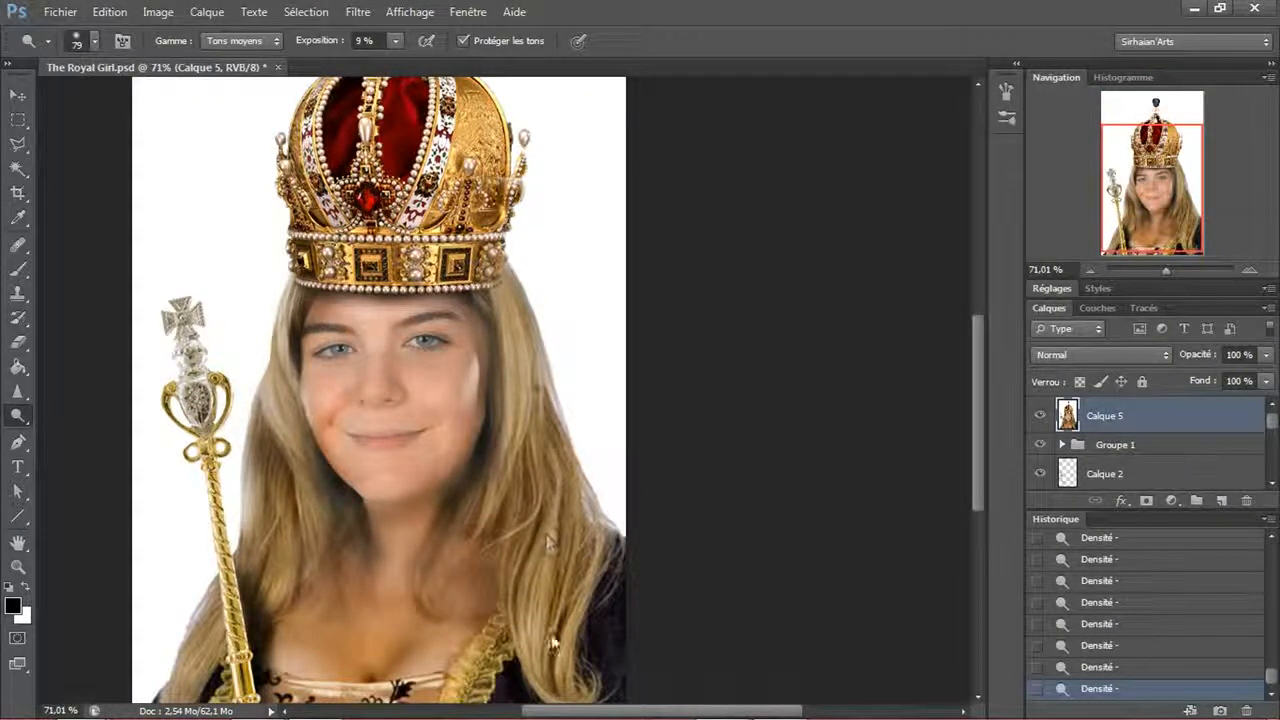
scroll(589, 471, "down", 3)
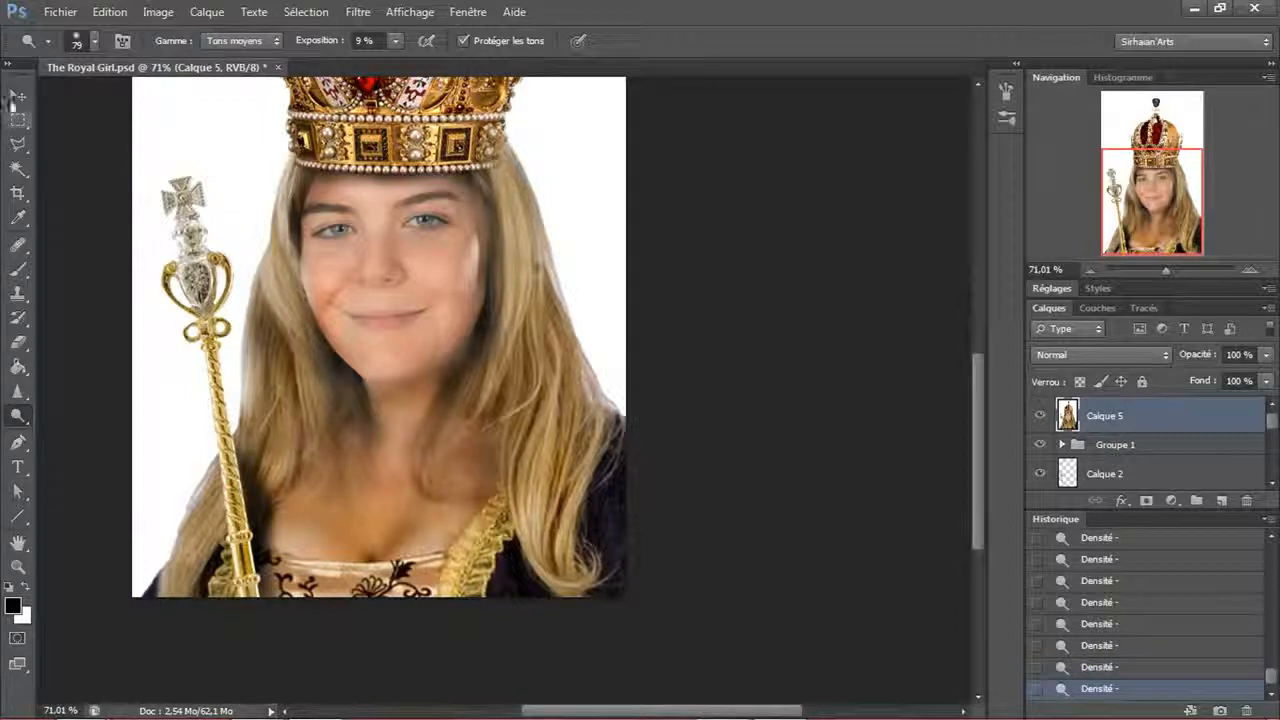
key("v")
scroll(240, 540, "up", 5)
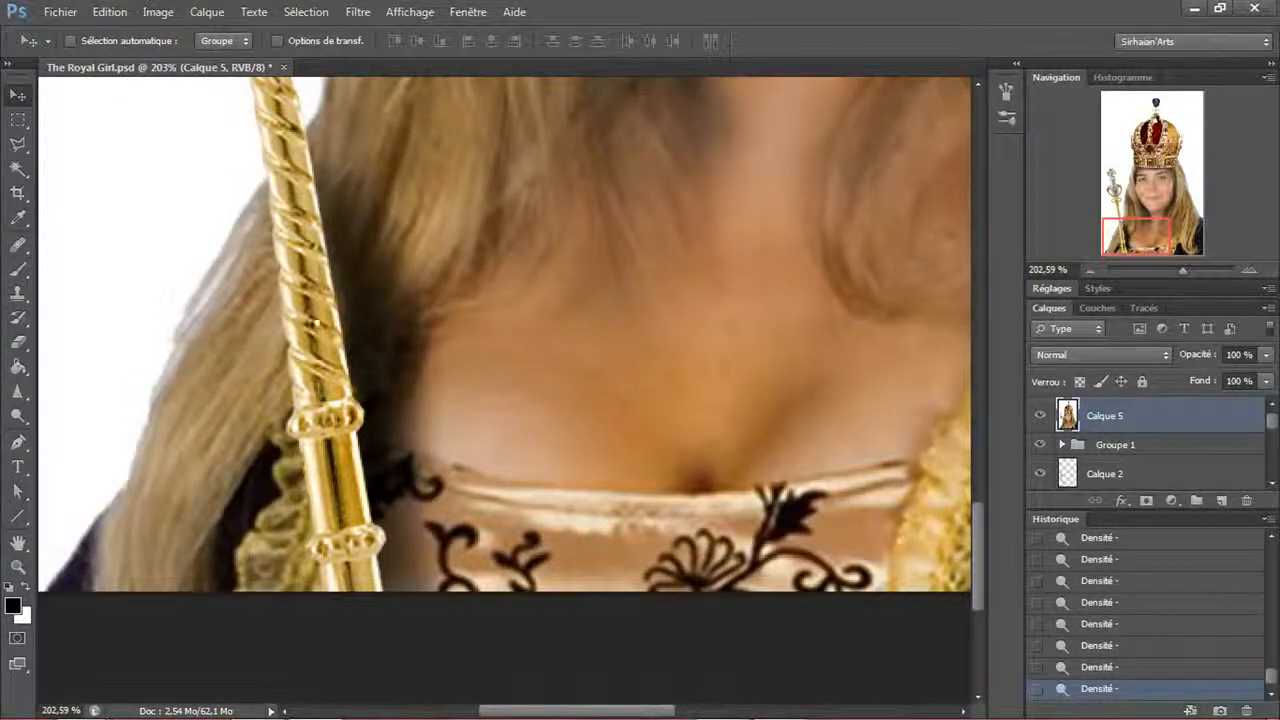
- Soften the edges of the scepter's shaft with the Blur tool at 61% strength, working up toward its head
left_click_drag(264, 360, 336, 672)
scroll(412, 485, "down", 10)
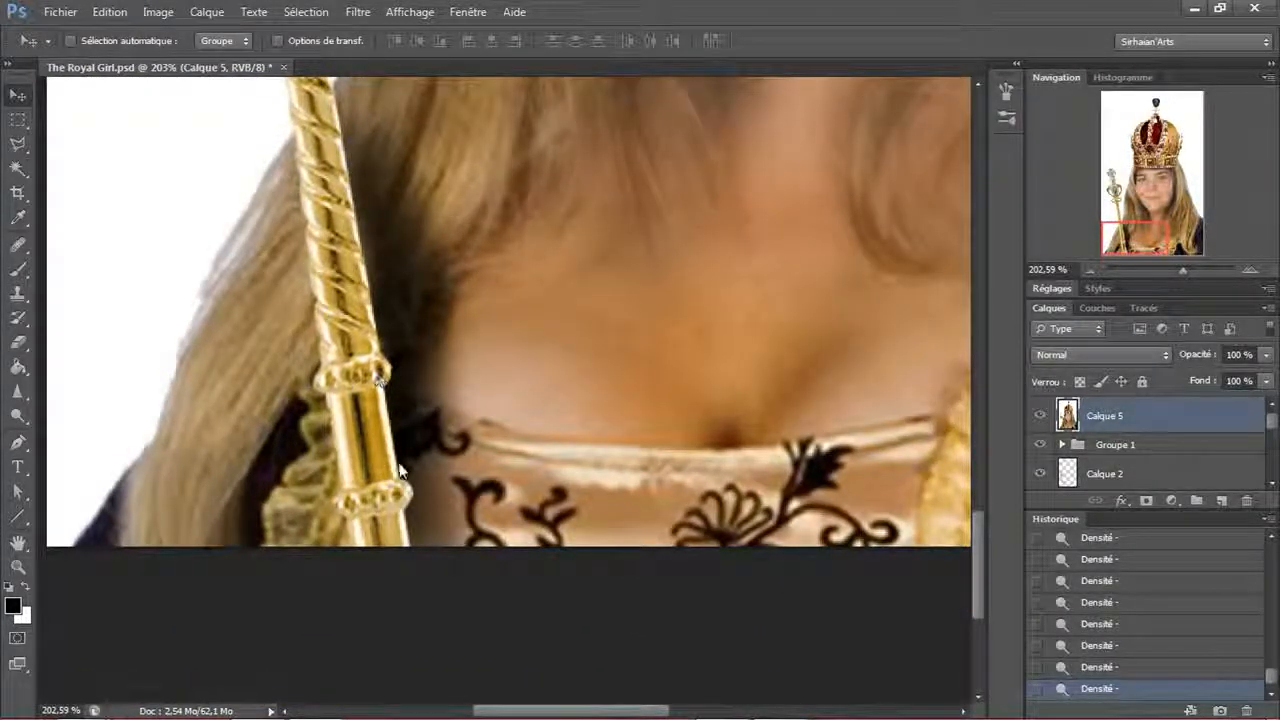
left_click(18, 391)
left_click(80, 388)
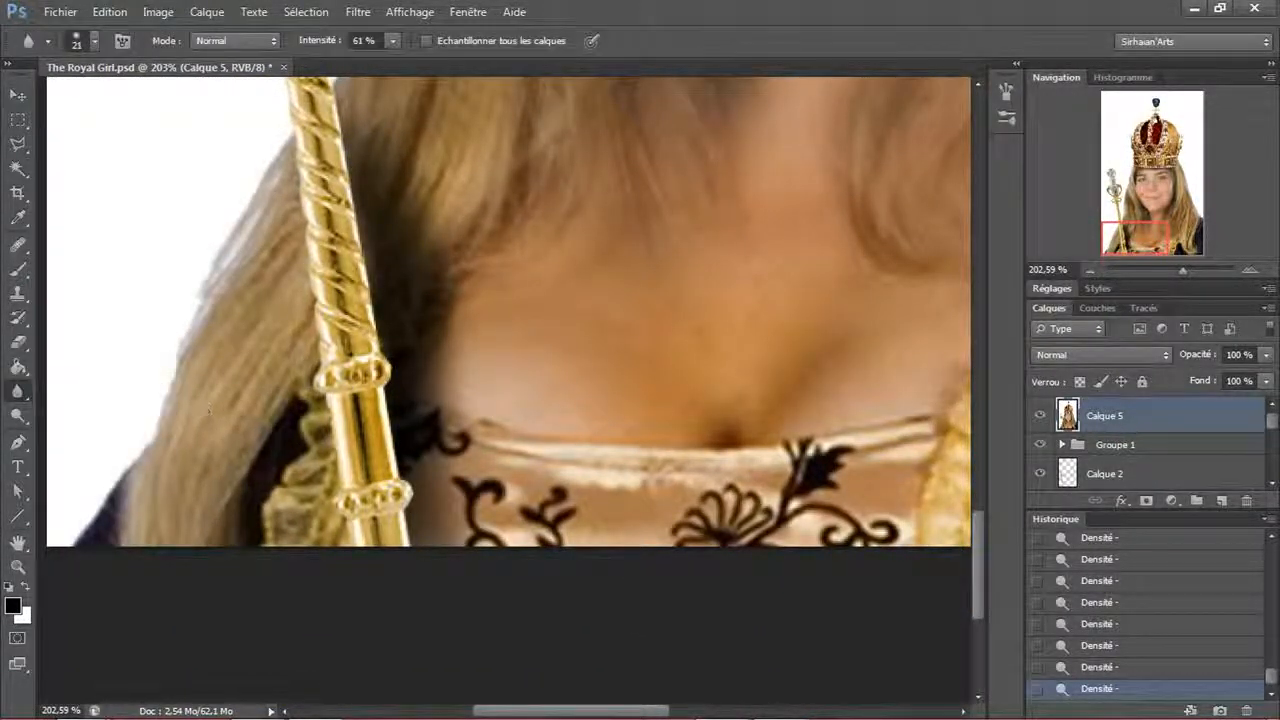
mouse_move(342, 420)
left_mouse_down()
mouse_move(352, 566)
mouse_move(322, 350)
left_mouse_up()
mouse_move(293, 242)
left_mouse_down()
mouse_move(404, 610)
mouse_move(331, 227)
mouse_move(354, 470)
mouse_move(316, 238)
mouse_move(351, 394)
left_mouse_up()
left_click_drag(306, 220, 357, 549)
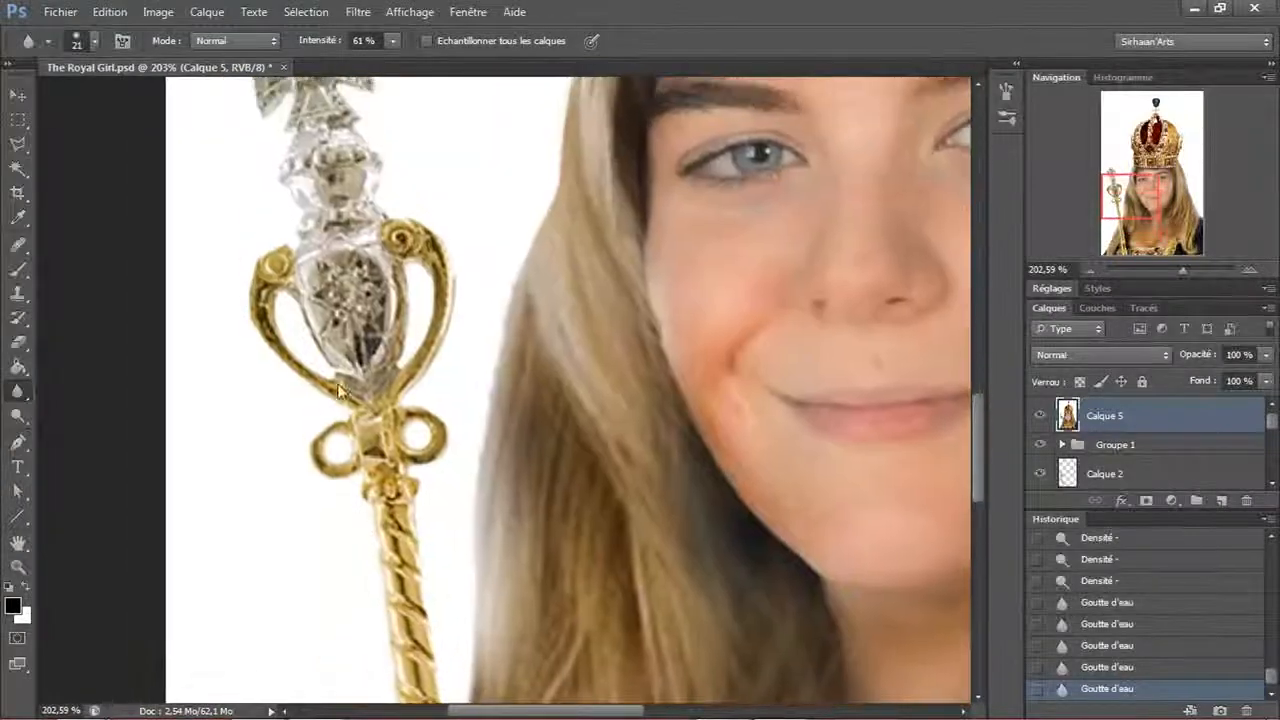
- Lower the Blur tool's strength to 42% and soften the outline of the scepter's ornate head and cross
left_click_drag(322, 47, 316, 66)
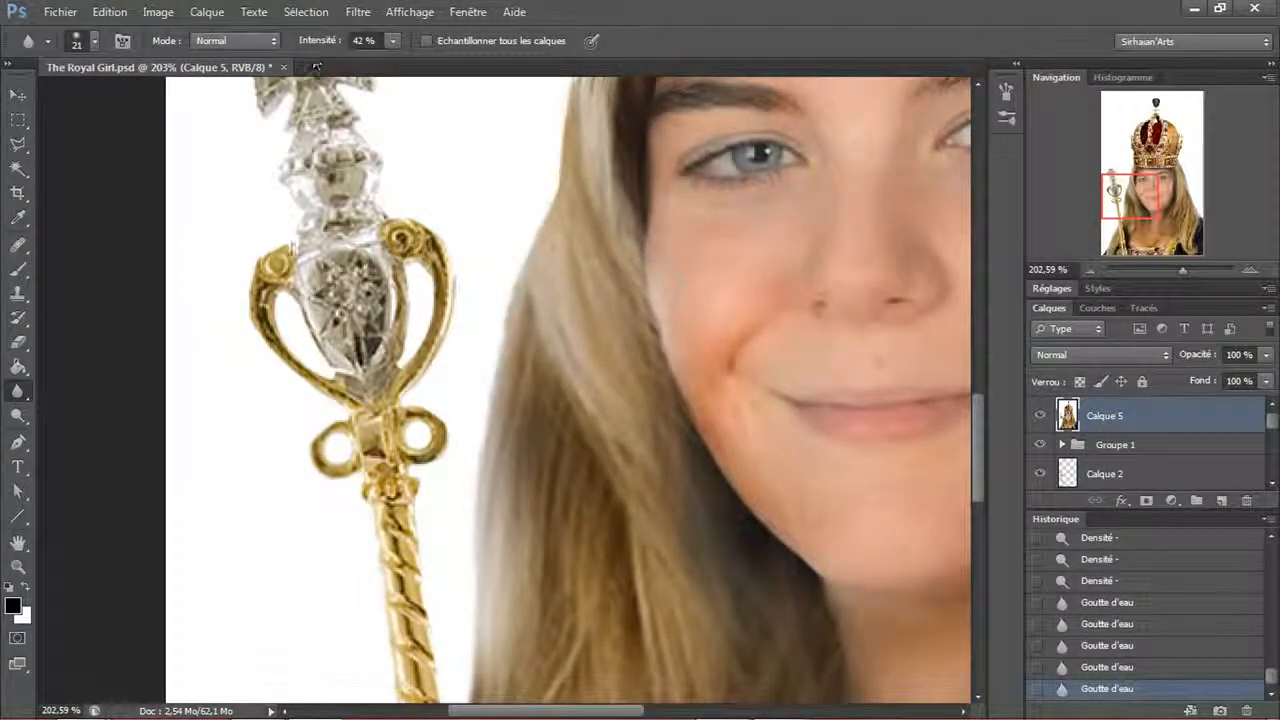
left_click_drag(308, 376, 334, 392)
left_click_drag(286, 292, 336, 340)
mouse_move(336, 340)
left_mouse_down()
mouse_move(345, 470)
mouse_move(366, 514)
left_mouse_up()
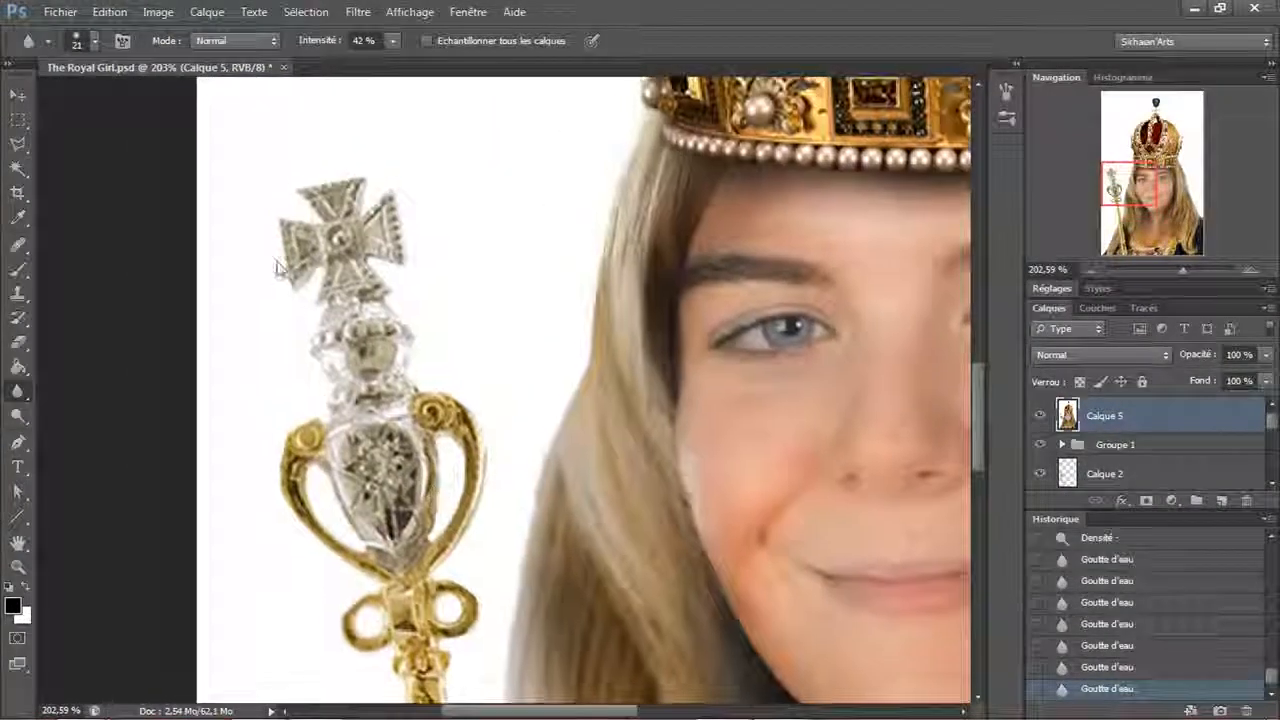
left_click_drag(274, 258, 272, 322)
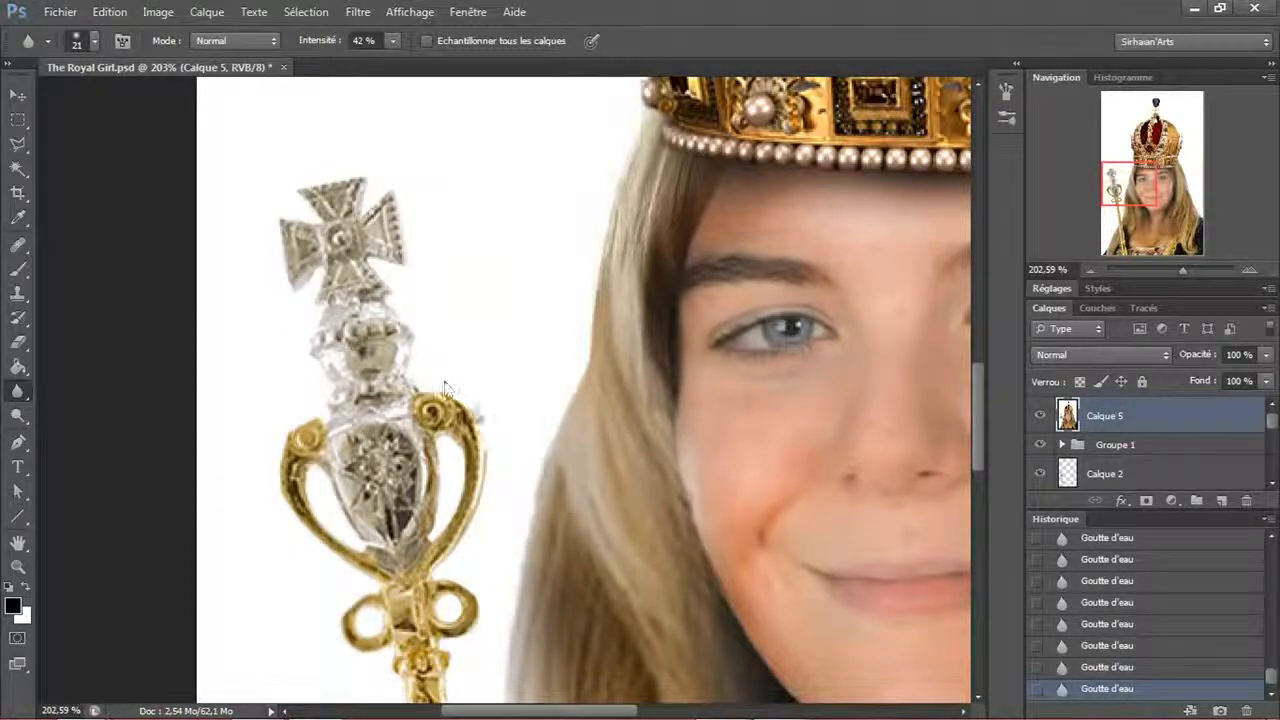
- Continue blurring the scepter's outer edge from the ornament down along the twisted shaft
left_click_drag(554, 536, 488, 305)
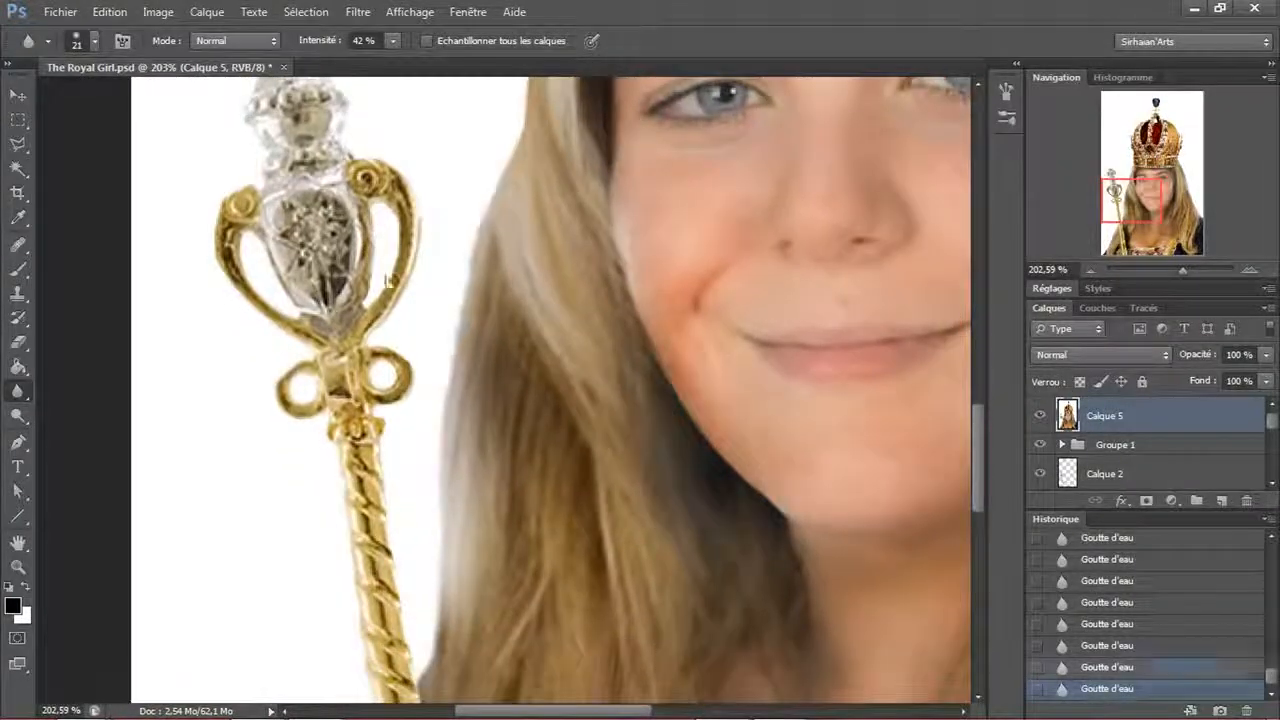
left_click_drag(380, 450, 322, 250)
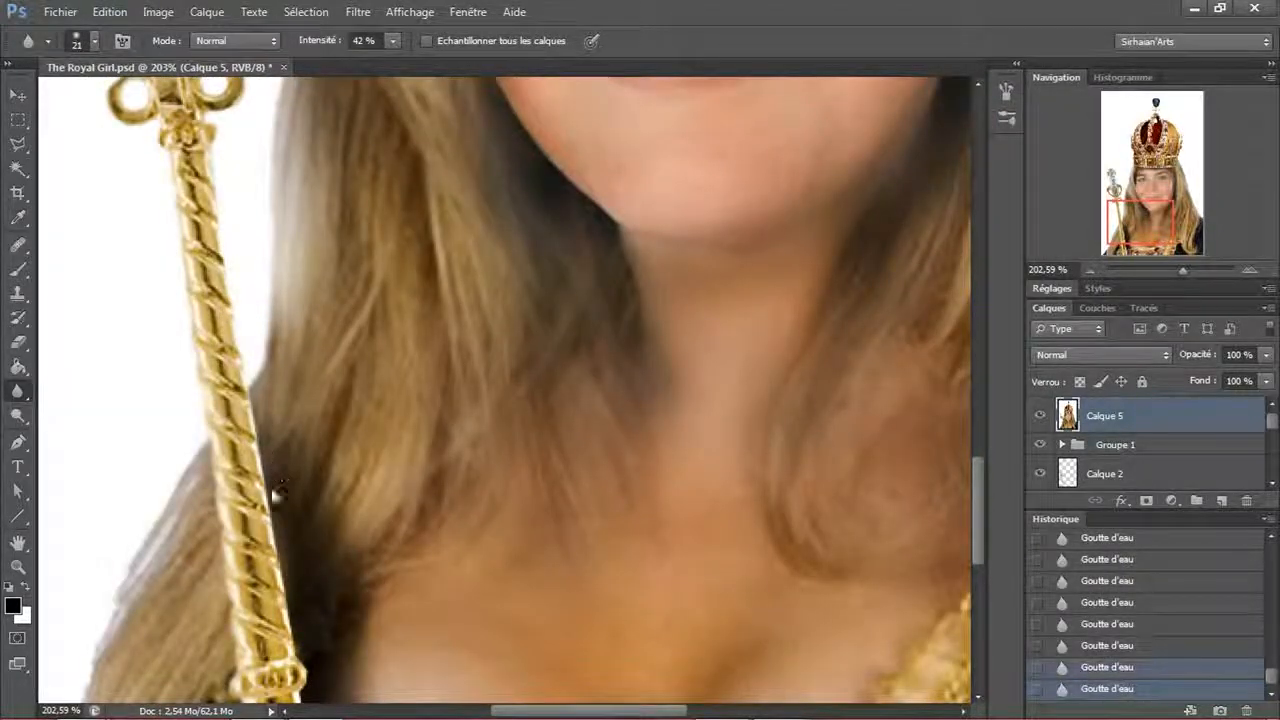
left_click_drag(271, 491, 240, 272)
left_click_drag(258, 345, 296, 572)
- Add a new layer above Calque 5 and set up a 33 px brush for the eyes
scroll(340, 540, "up", 10)
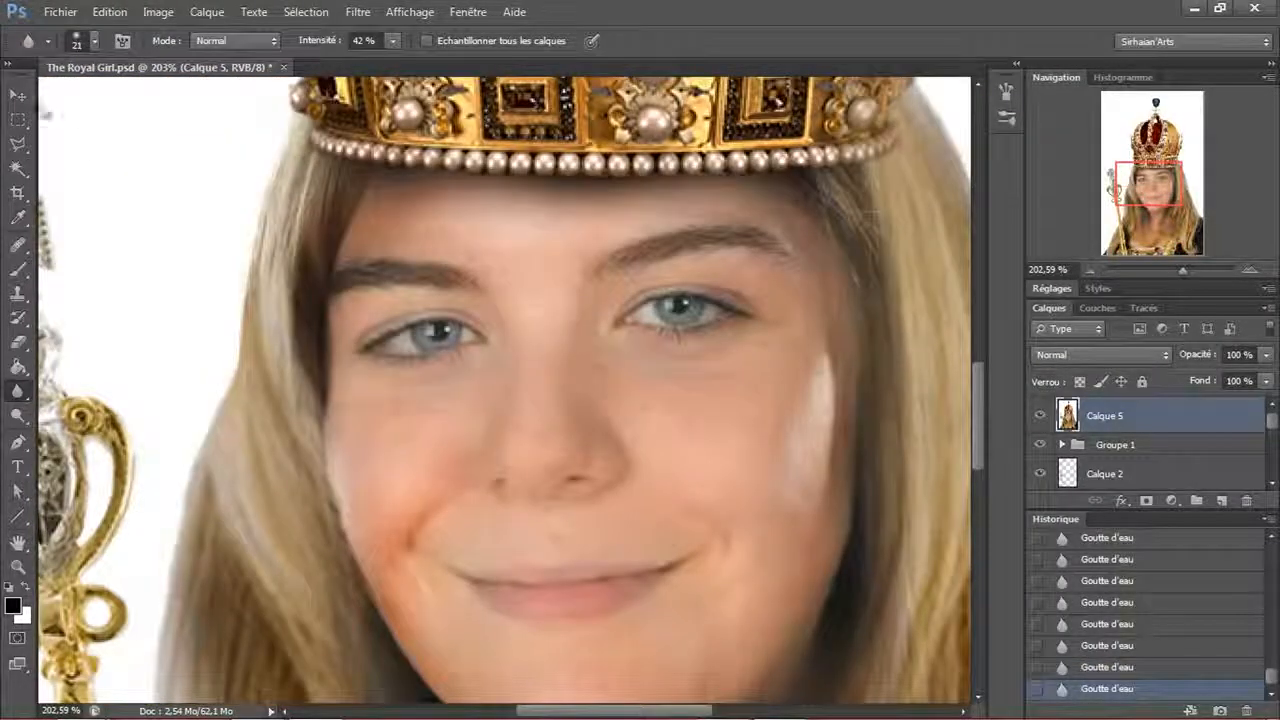
left_click(20, 95)
left_click_drag(769, 463, 686, 400)
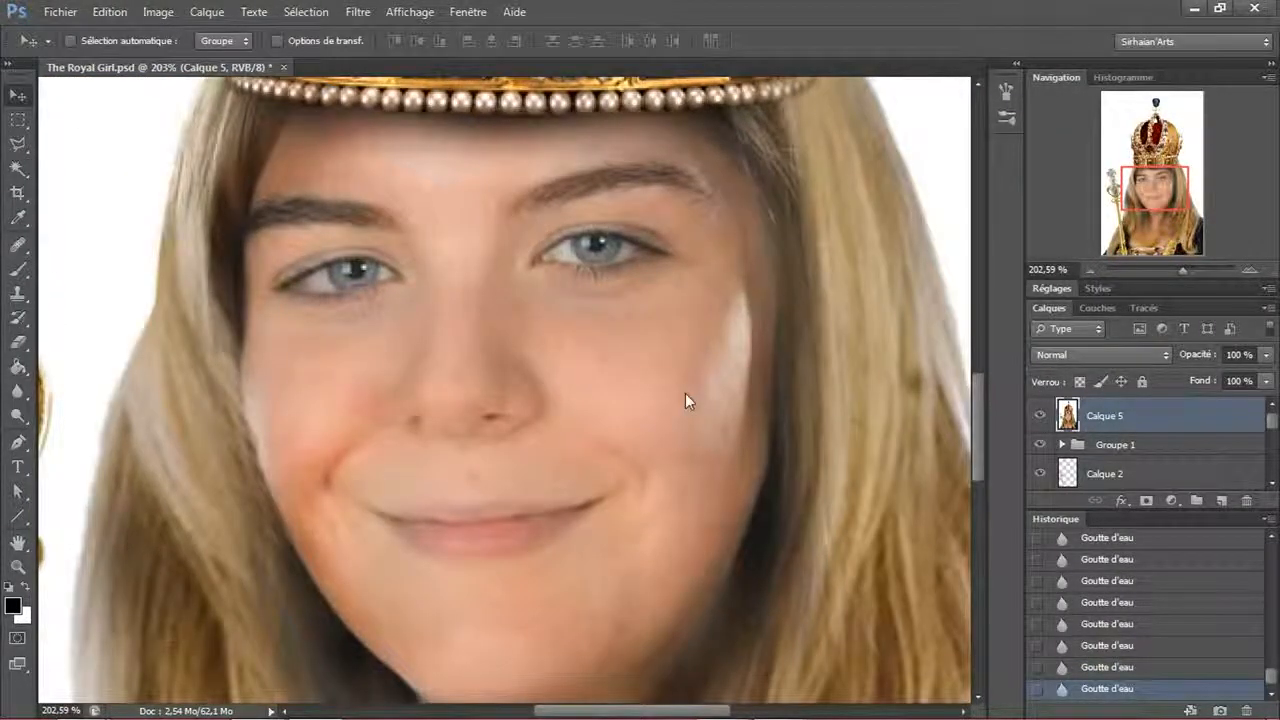
key("ctrl+shift+n")
key("Return")
left_click(20, 269)
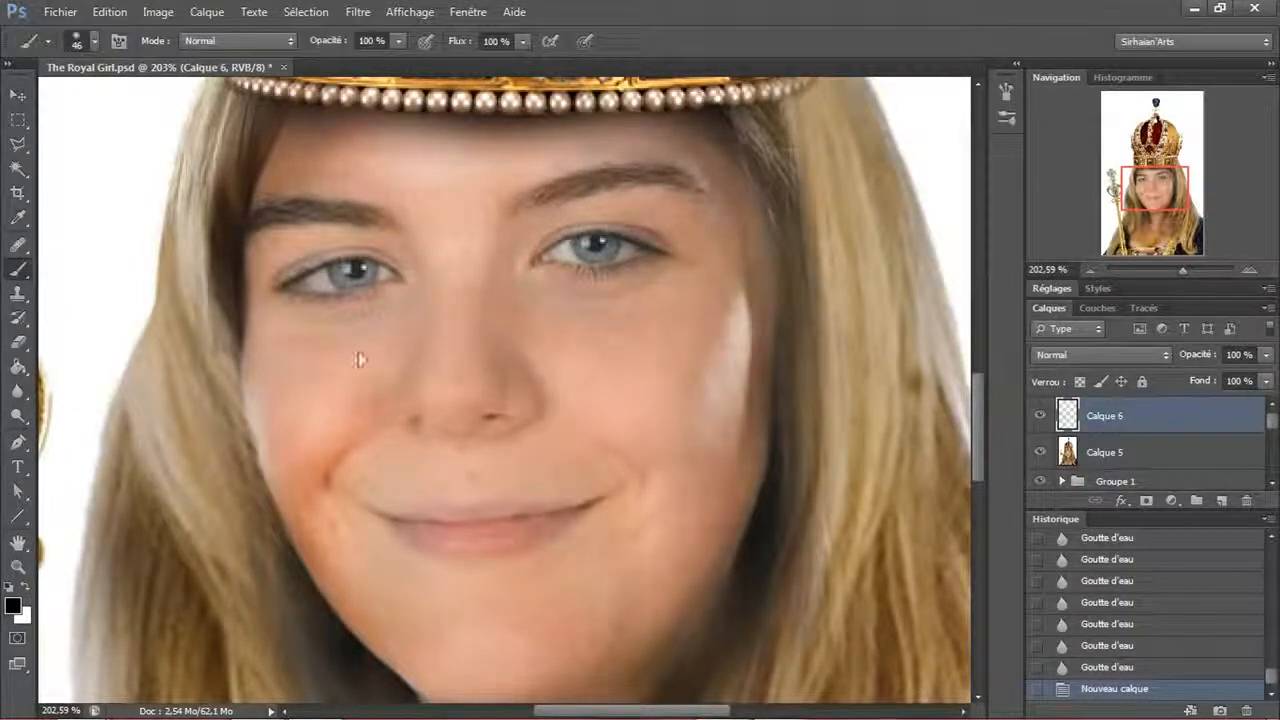
right_click(710, 340)
left_click_drag(829, 381, 768, 378)
key("Return")
- Set the foreground color to a saturated medium green
left_click(13, 605)
left_click(987, 497)
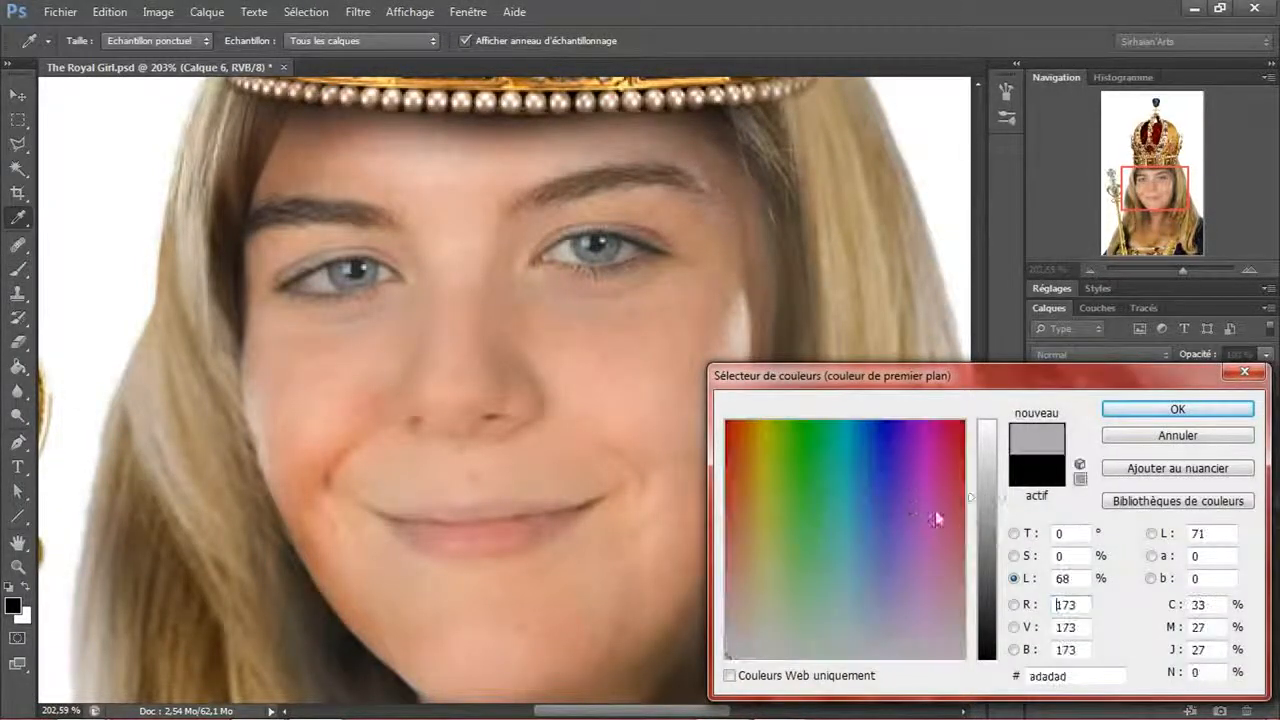
mouse_move(808, 445)
left_mouse_down()
mouse_move(792, 434)
mouse_move(791, 460)
left_mouse_up()
left_click(989, 476)
left_click(1177, 409)
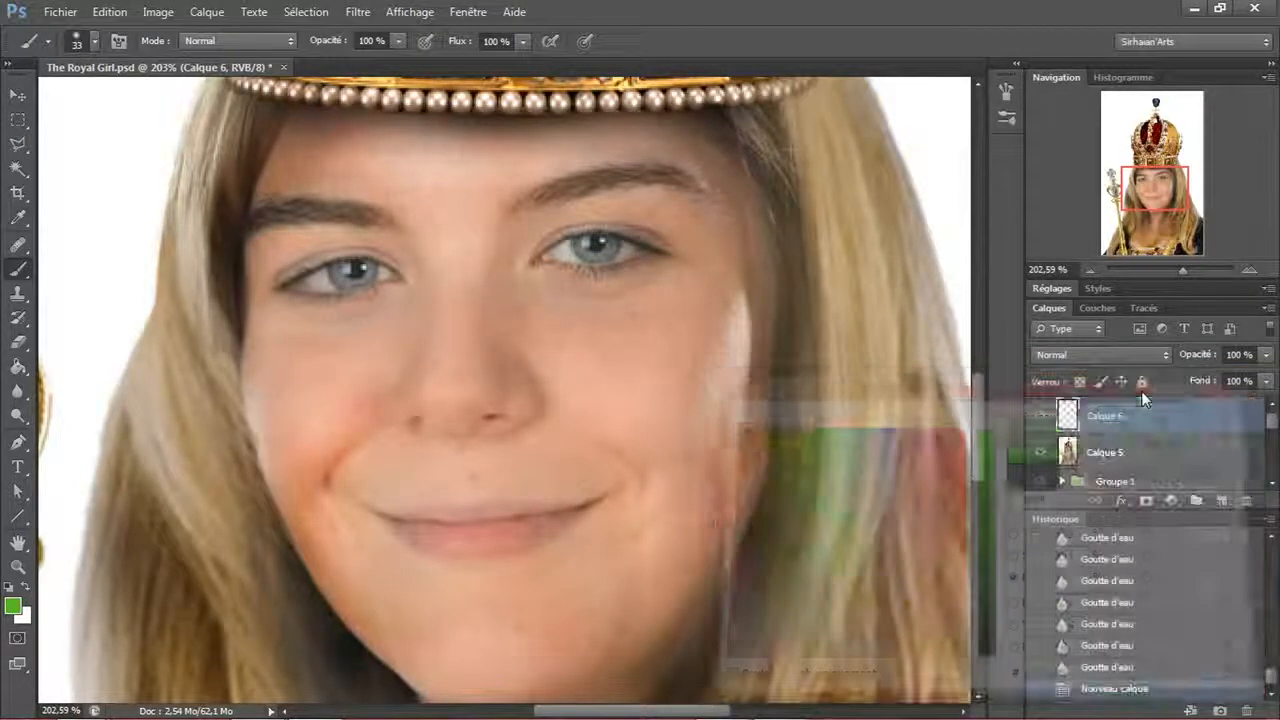
- Paint solid green over the irises of both eyes on the new layer
left_click_drag(360, 276, 352, 278)
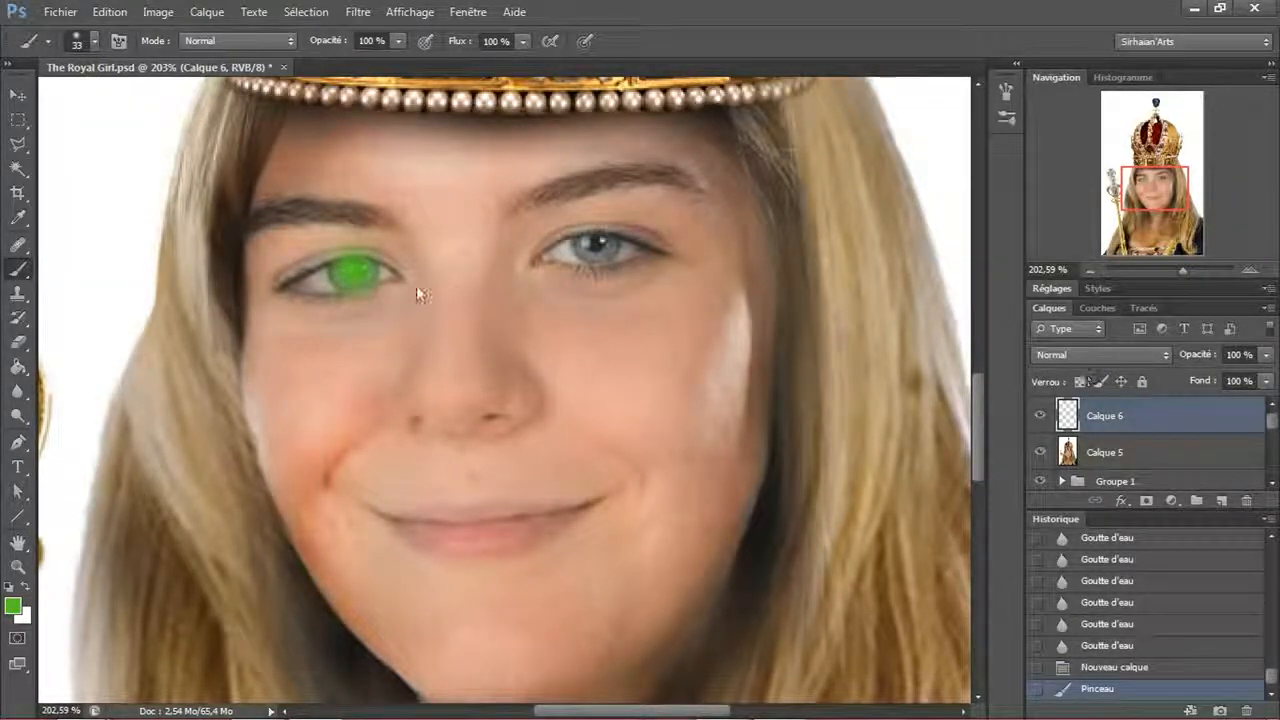
left_click(354, 271)
left_click(352, 270)
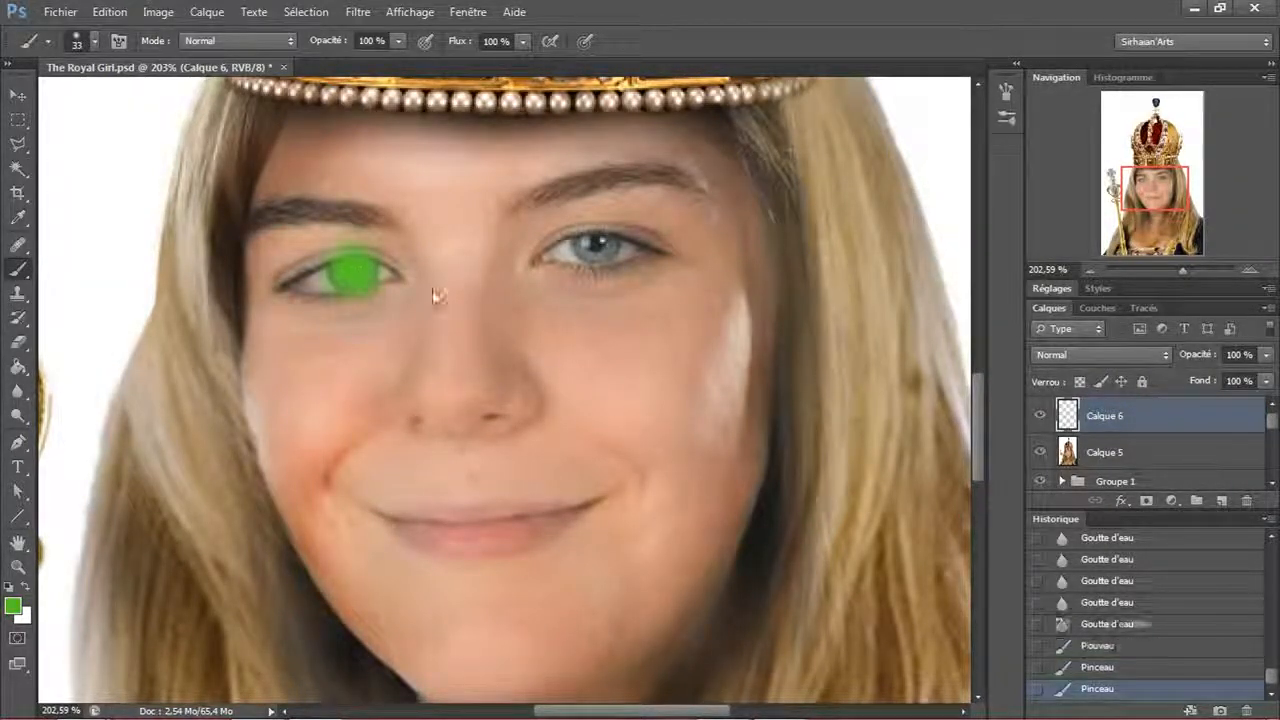
left_click(596, 247)
left_click(597, 249)
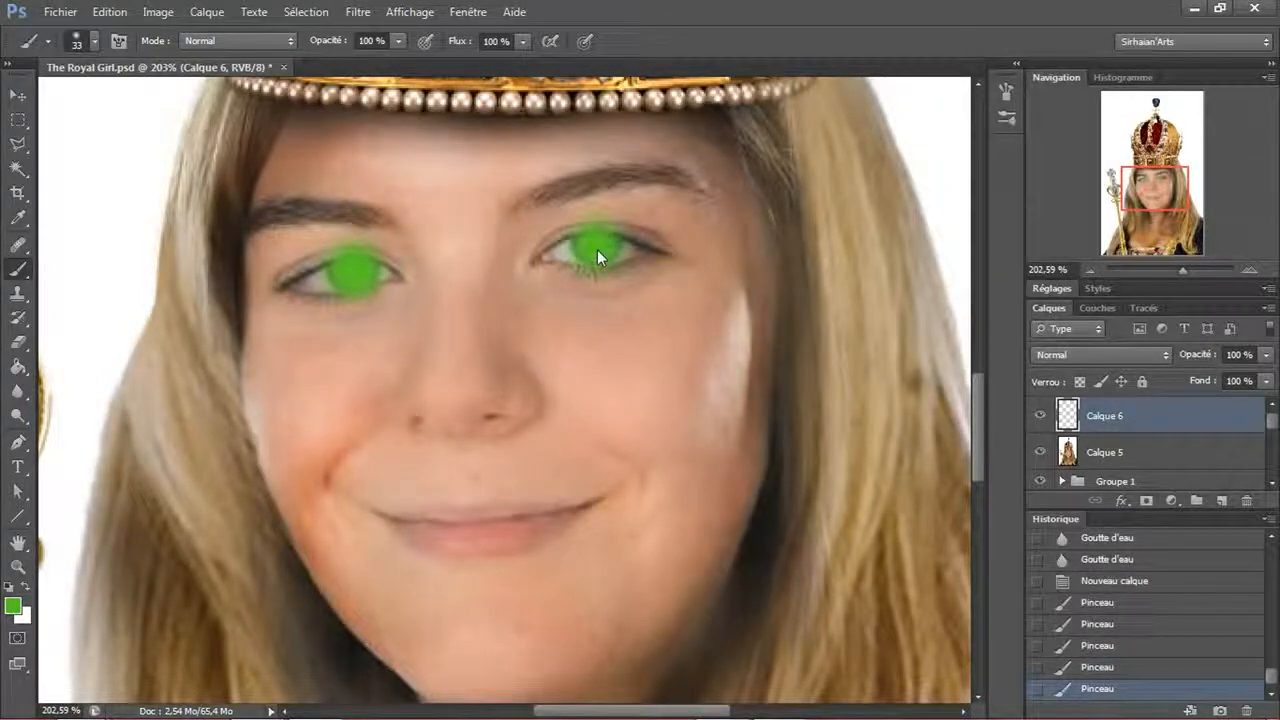
left_click(597, 249)
- Erase the green paint spilling over the eyelids around the iris of the eye nearest the scepter, using a 12 px eraser
left_click(22, 345)
scroll(340, 220, "up", 5)
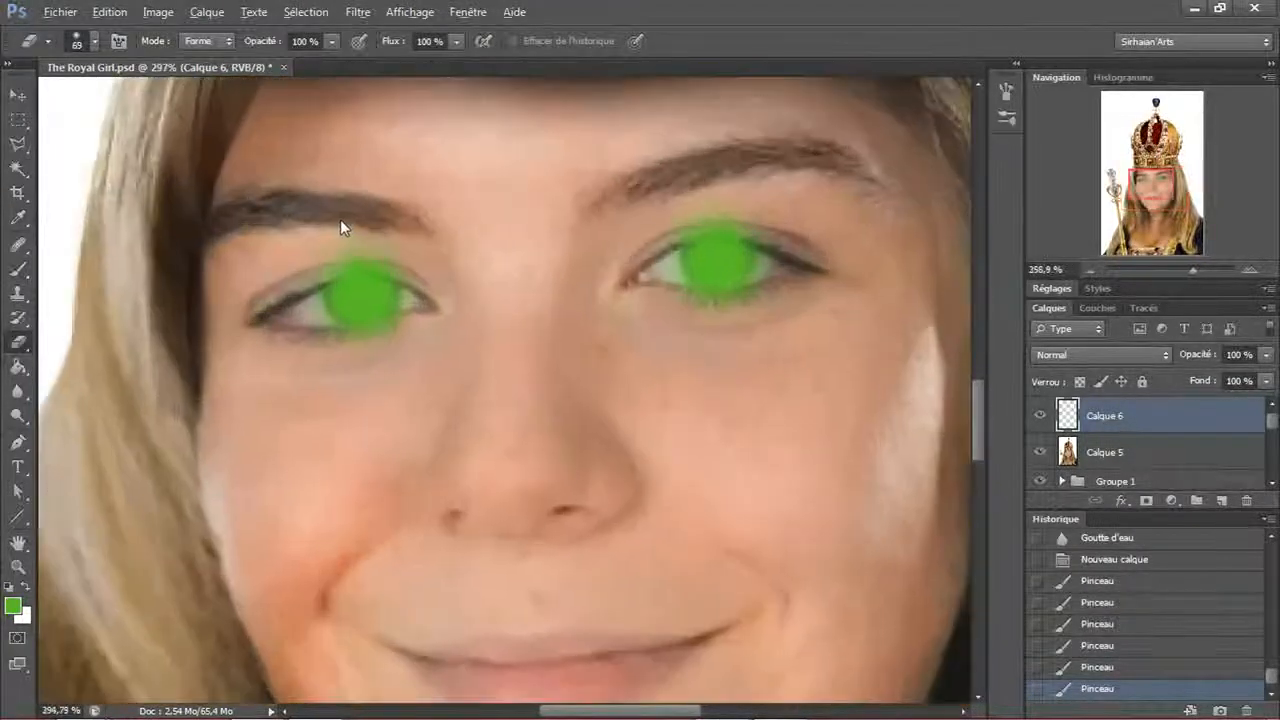
right_click(425, 224)
left_click(485, 269)
left_click(695, 101)
right_click(388, 251)
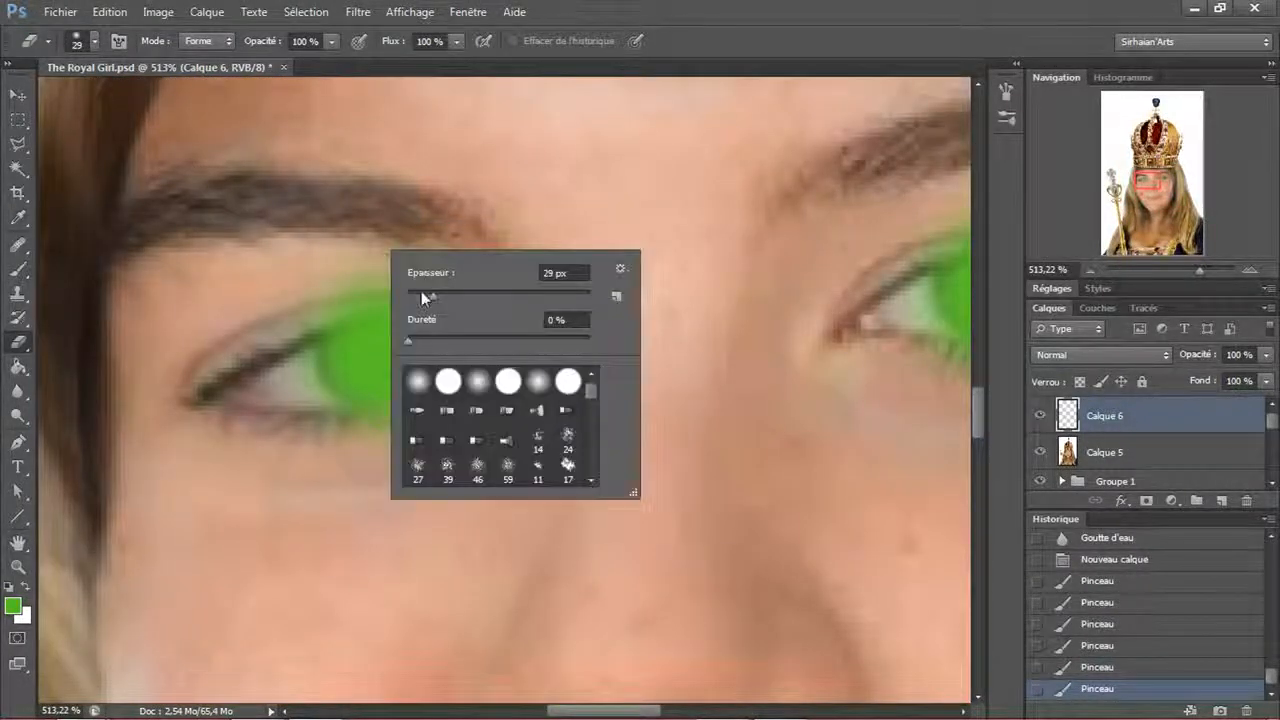
left_click(422, 295)
left_click(577, 200)
left_click_drag(394, 283, 271, 311)
left_click_drag(505, 308, 393, 297)
mouse_move(393, 297)
left_mouse_down()
mouse_move(474, 314)
mouse_move(306, 294)
mouse_move(303, 309)
left_mouse_up()
mouse_move(324, 440)
left_mouse_down()
mouse_move(438, 436)
mouse_move(408, 440)
left_mouse_up()
left_click_drag(408, 440, 504, 399)
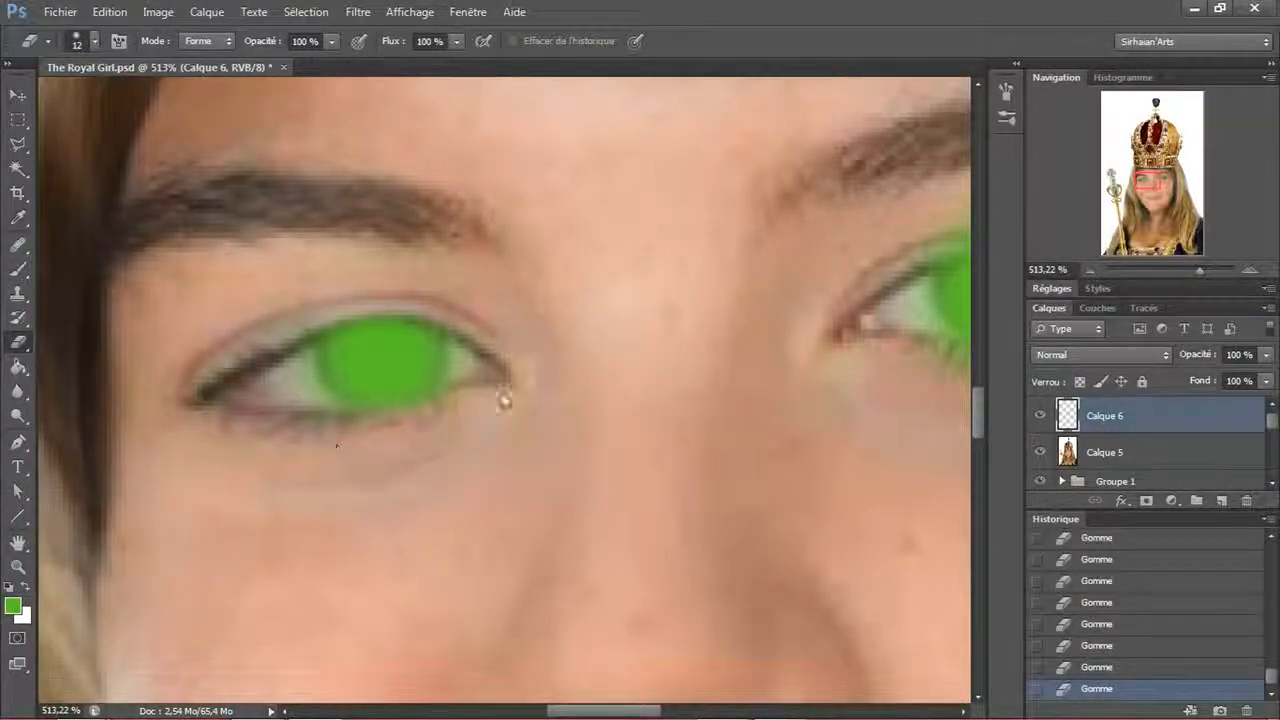
- Erase the green overspill around the iris of the other eye
left_click_drag(649, 410, 216, 434)
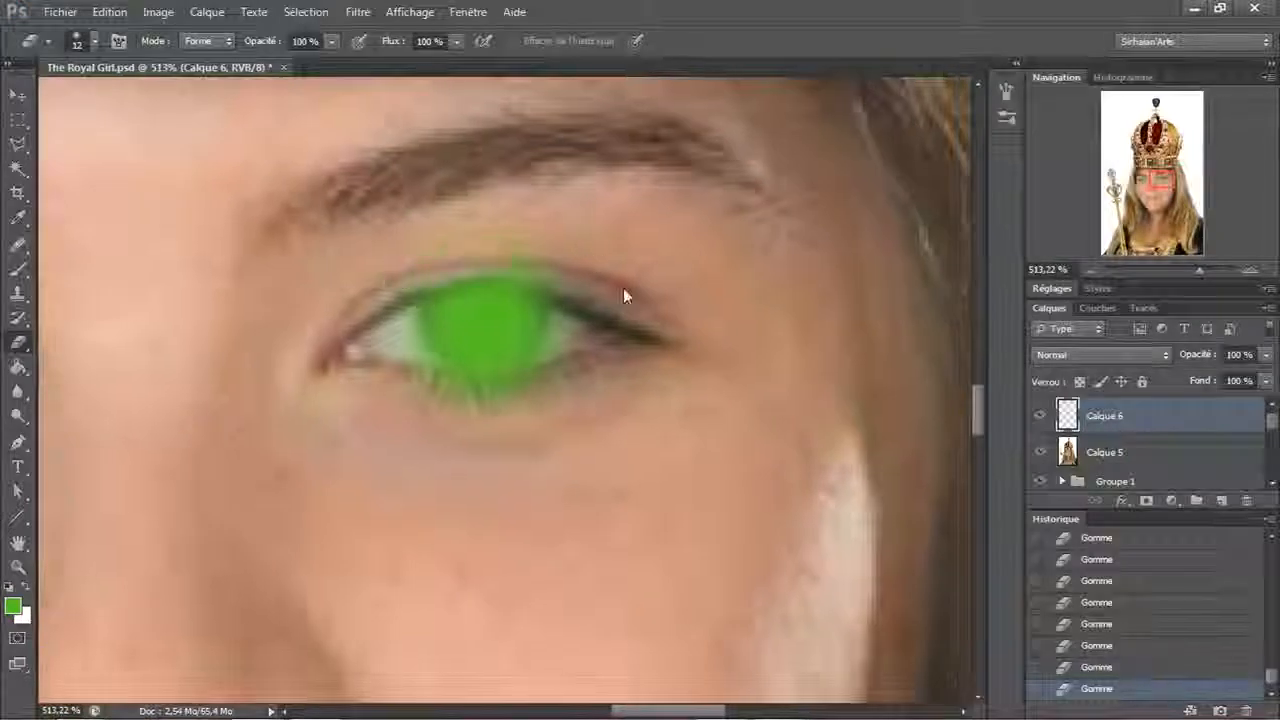
left_click_drag(546, 380, 482, 388)
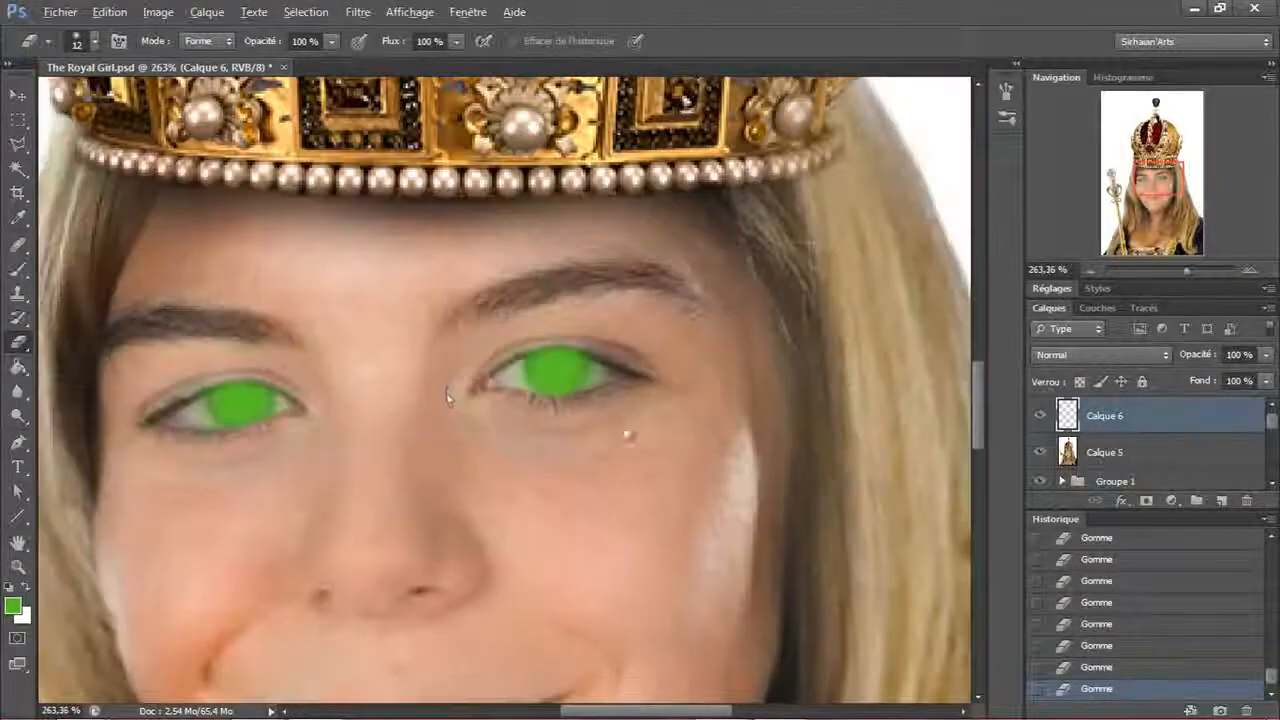
scroll(631, 423, "down", 5)
- Try the Couleur and Incrustation blend modes on the green eye layer, and settle on Lumière tamisée
key("v")
left_click(1150, 355)
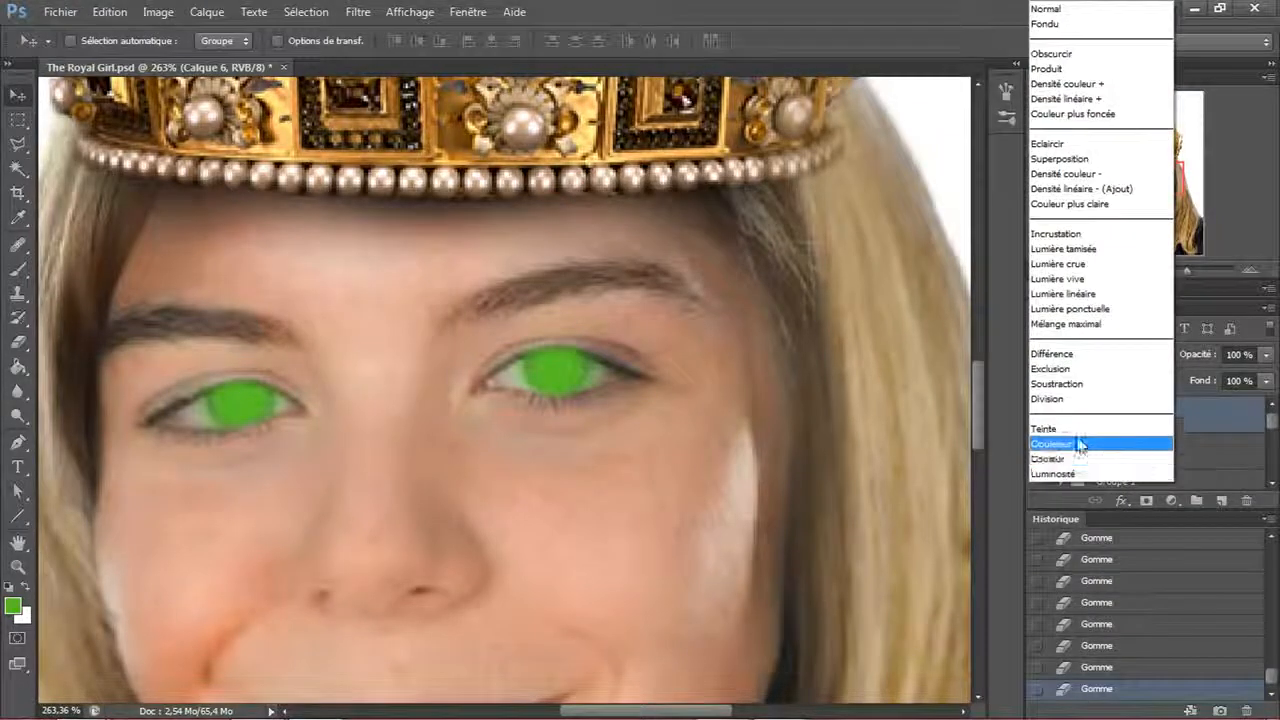
left_click(1085, 457)
scroll(697, 376, "down", 5)
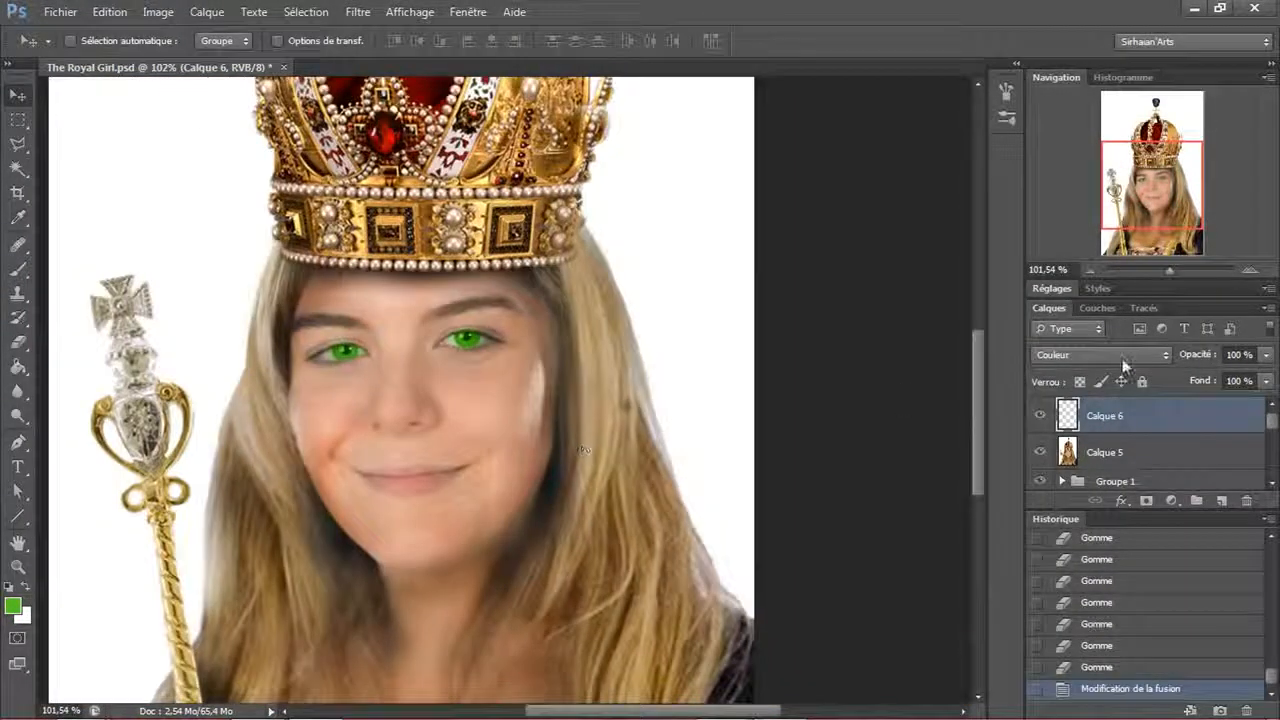
left_click(1128, 355)
left_click(1097, 236)
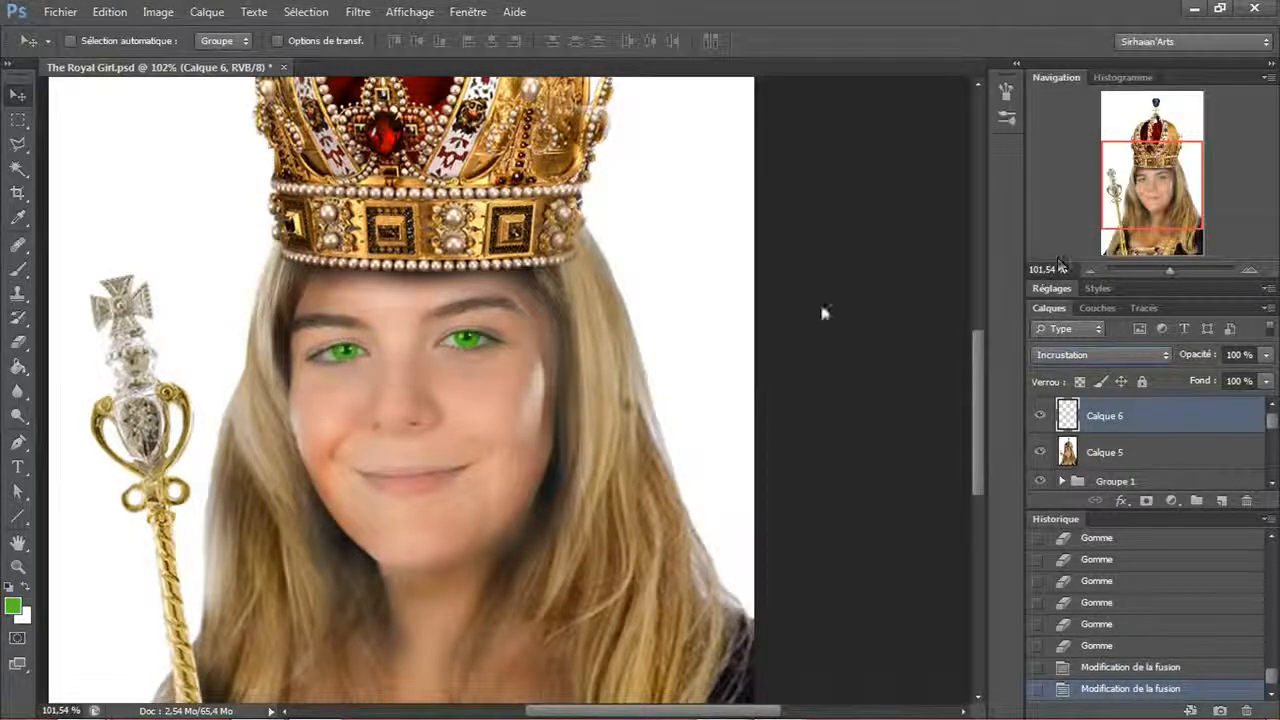
key("shift+plus")
key("shift+plus")
key("shift+minus")
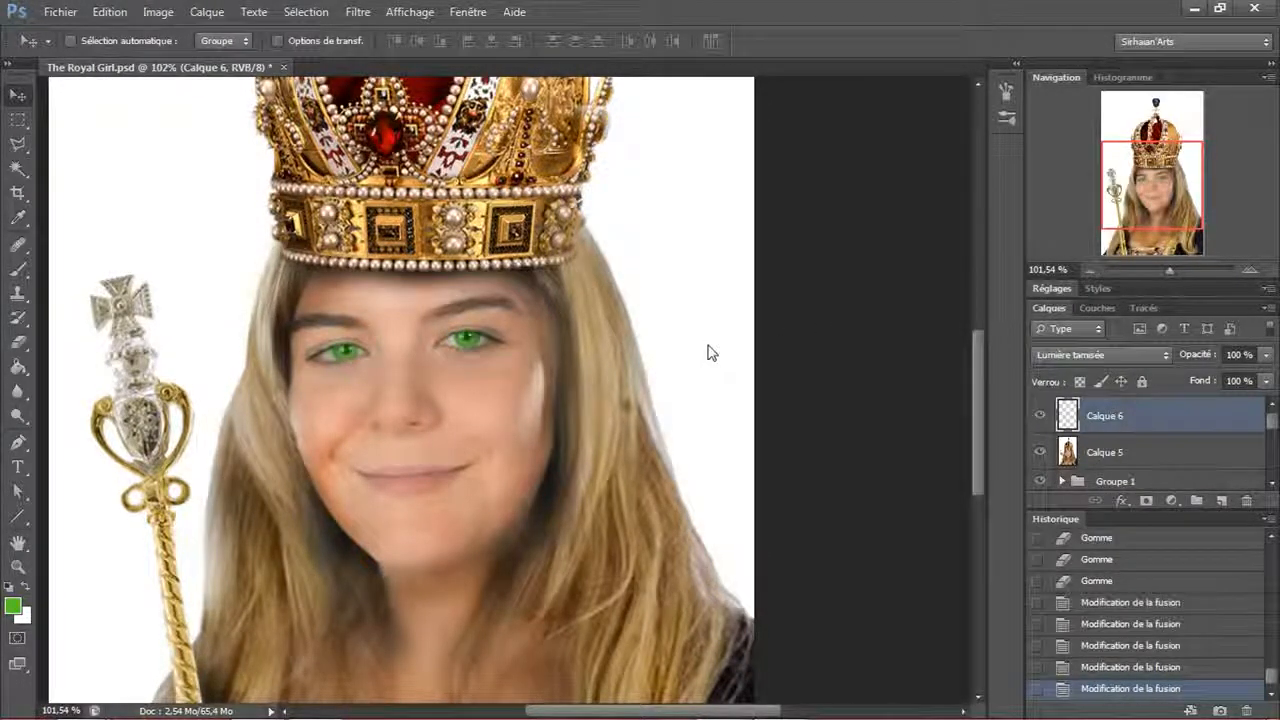
- Erase the green from the pupil and light reflection of the eye nearest the scepter with a 7 px eraser
scroll(414, 366, "up", 4)
scroll(354, 349, "up", 1)
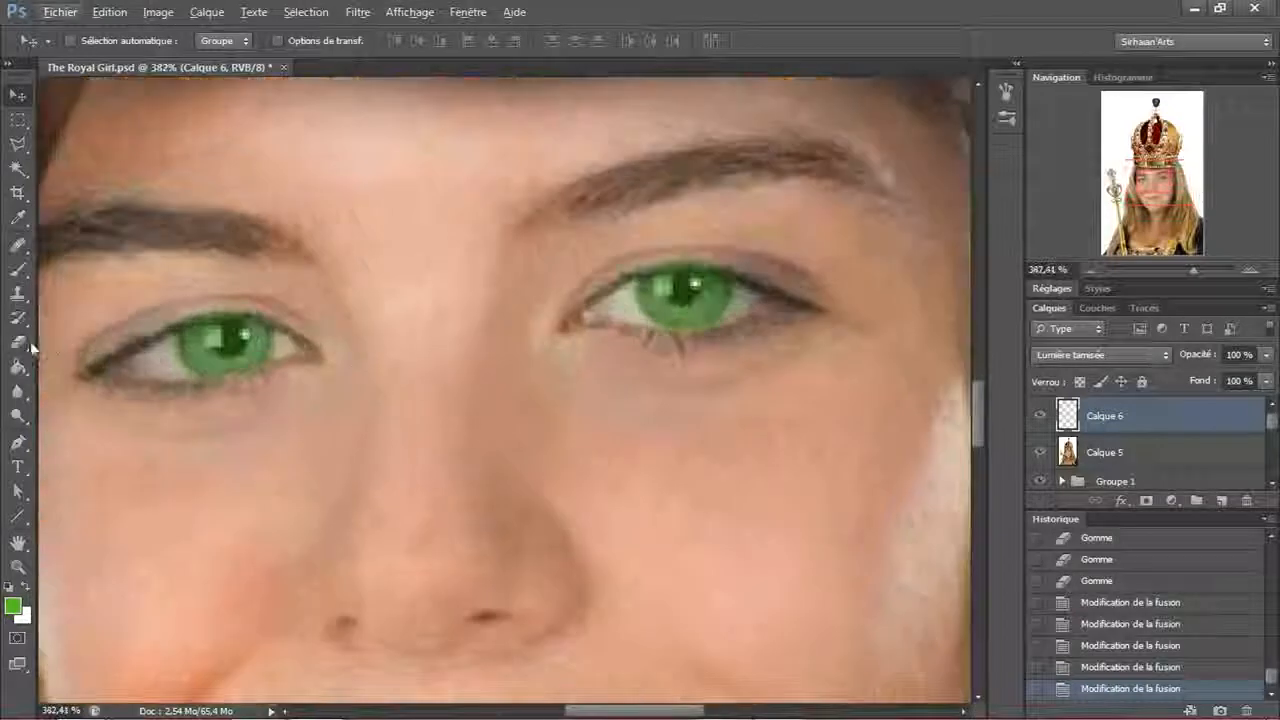
left_click(20, 342)
right_click(372, 302)
left_click_drag(403, 349, 410, 349)
left_click(676, 60)
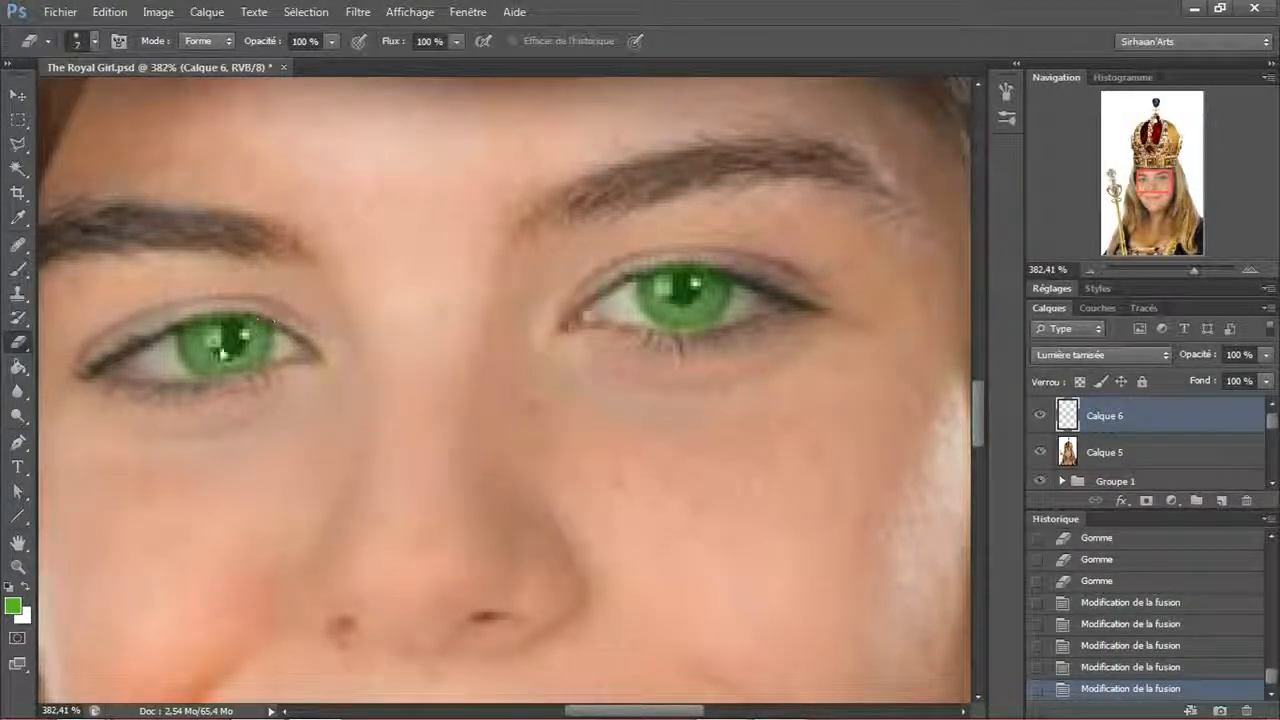
left_click(229, 335)
left_click(229, 336)
left_click(227, 337)
left_click(223, 340)
left_click(219, 350)
left_click(217, 347)
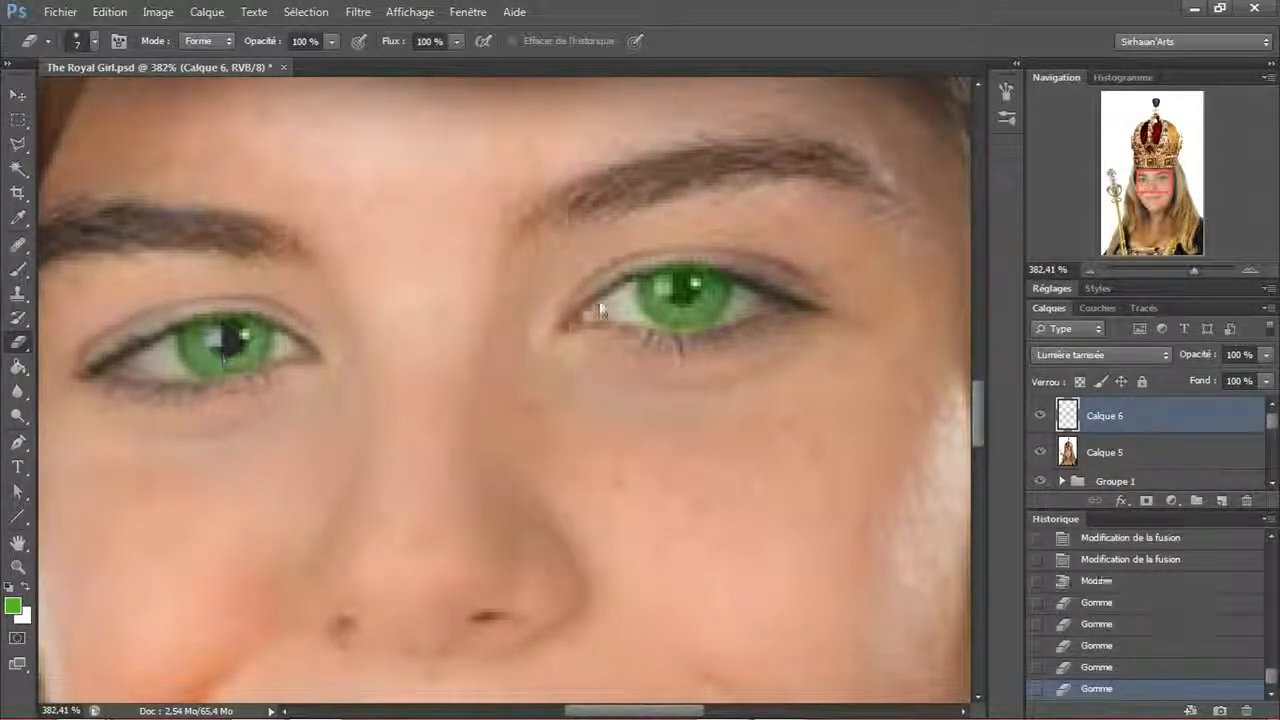
- Erase the green from the pupil of the eye farther from the scepter
left_click(600, 312)
left_click(676, 287)
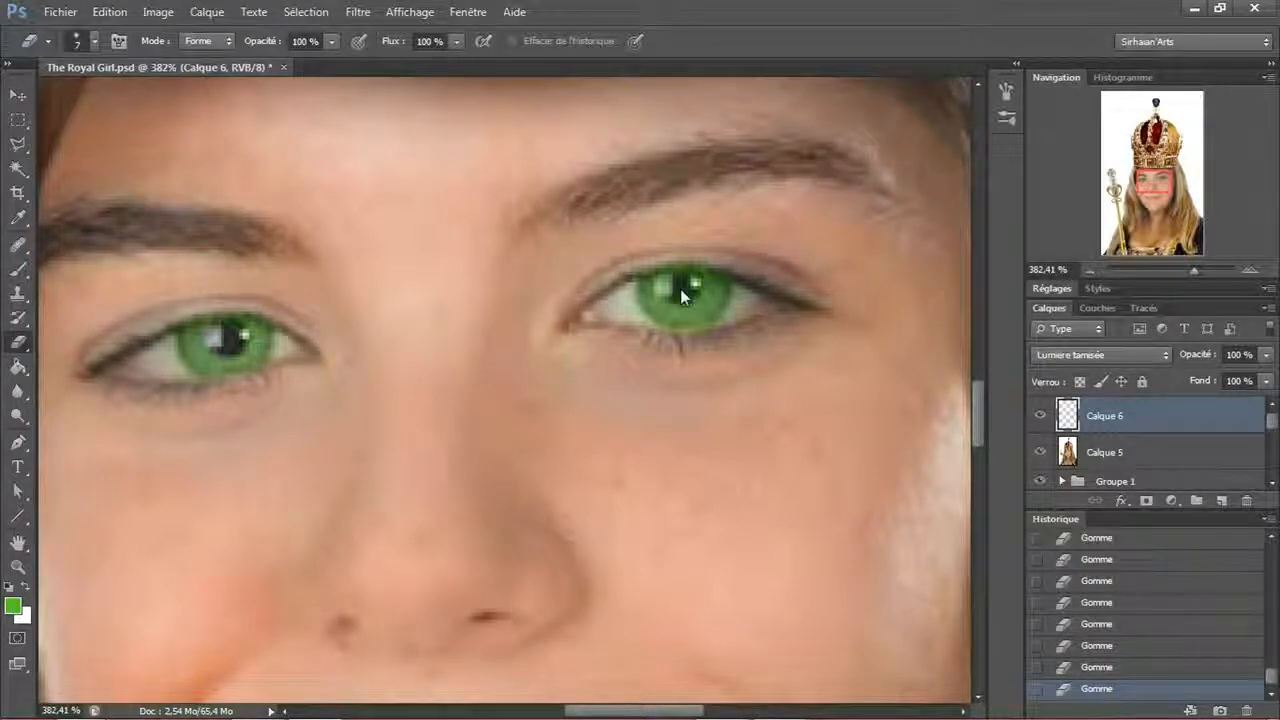
left_click_drag(238, 455, 352, 460)
scroll(300, 378, "up", 3)
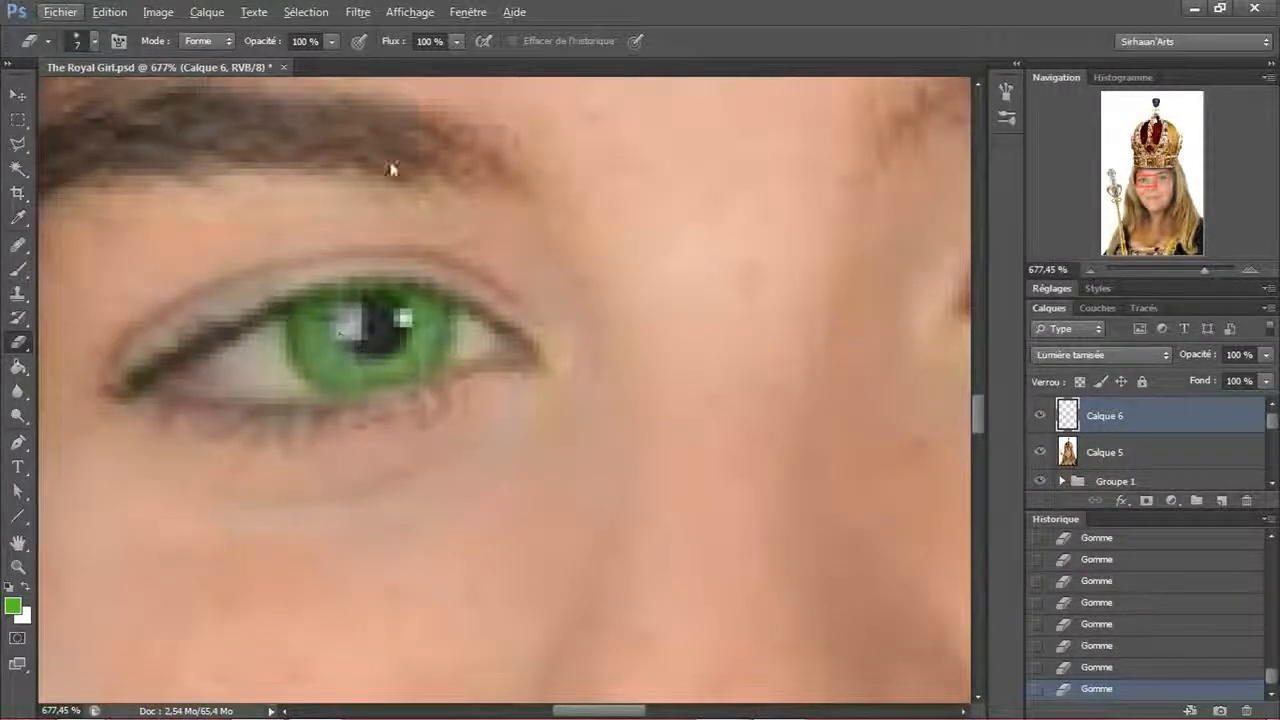
key("v")
left_click_drag(703, 437, 477, 434)
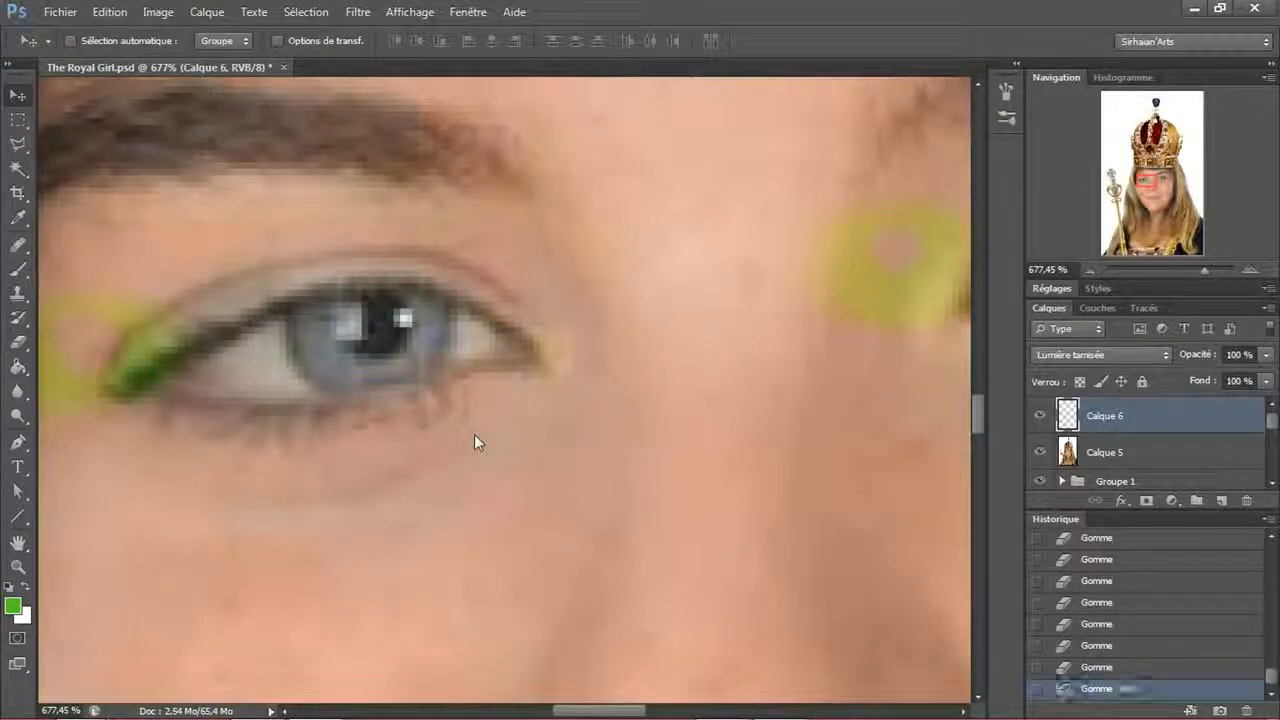
key("ctrl+z")
- Soften the green eye layer with a Gaussian blur (Flou gaussien) of 3 pixels radius
scroll(680, 430, "down", 5)
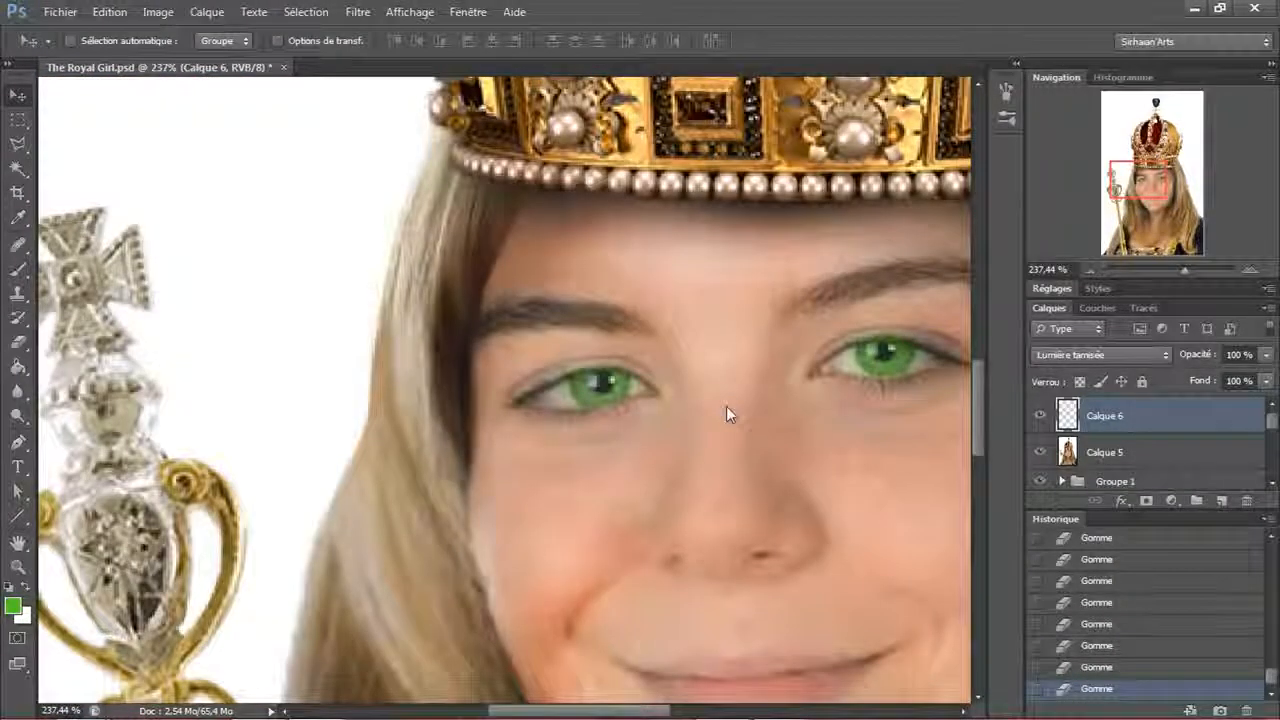
left_click_drag(808, 484, 505, 450)
scroll(504, 451, "down", 2)
scroll(479, 466, "down", 3)
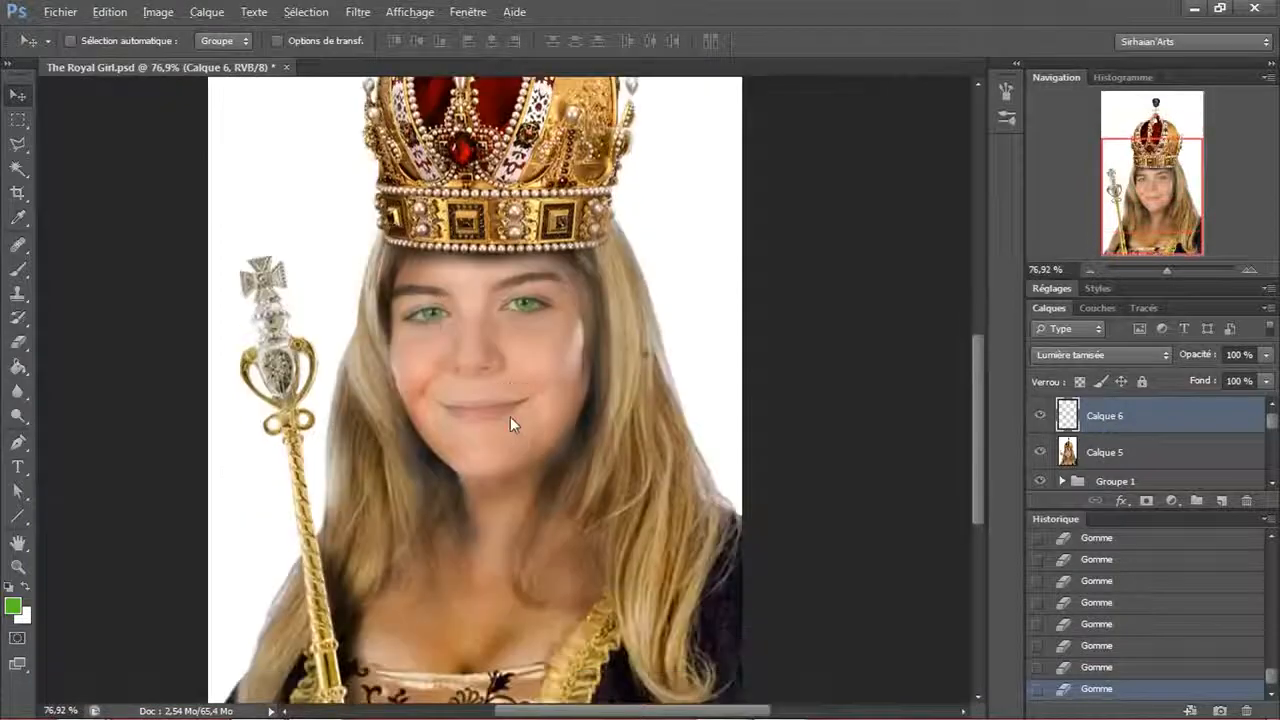
left_click(357, 12)
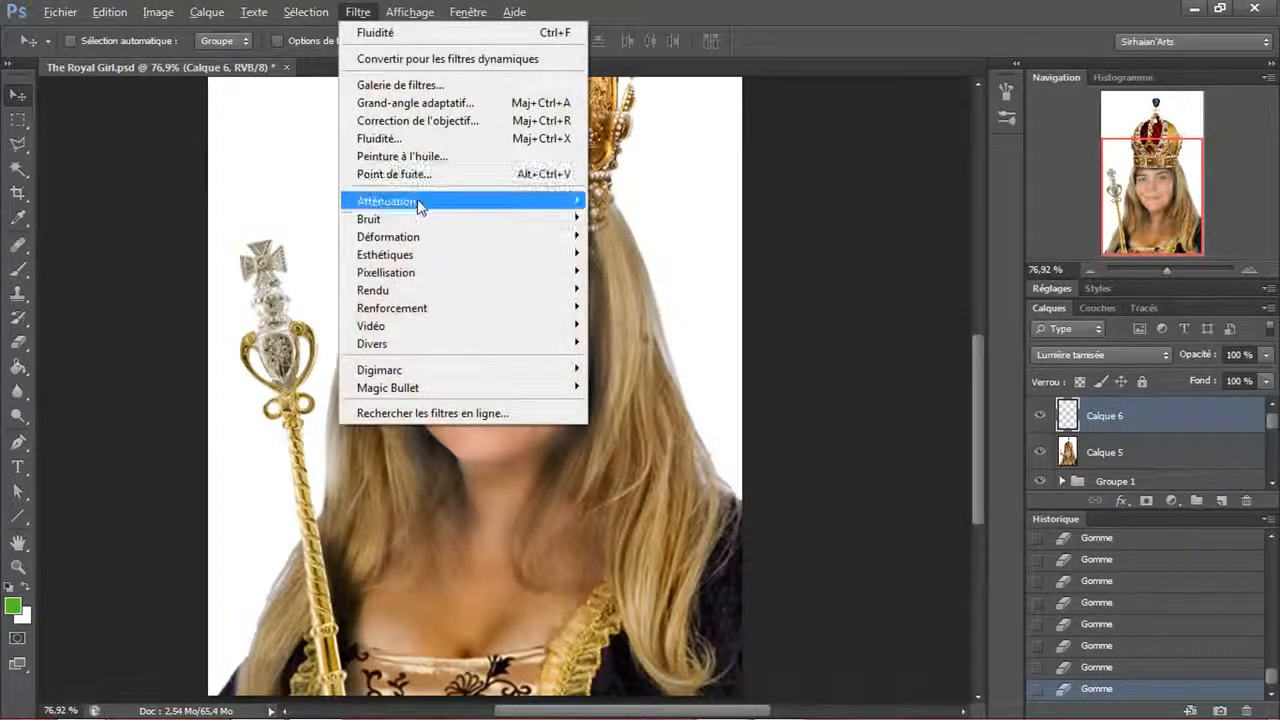
mouse_move(420, 201)
left_click(665, 351)
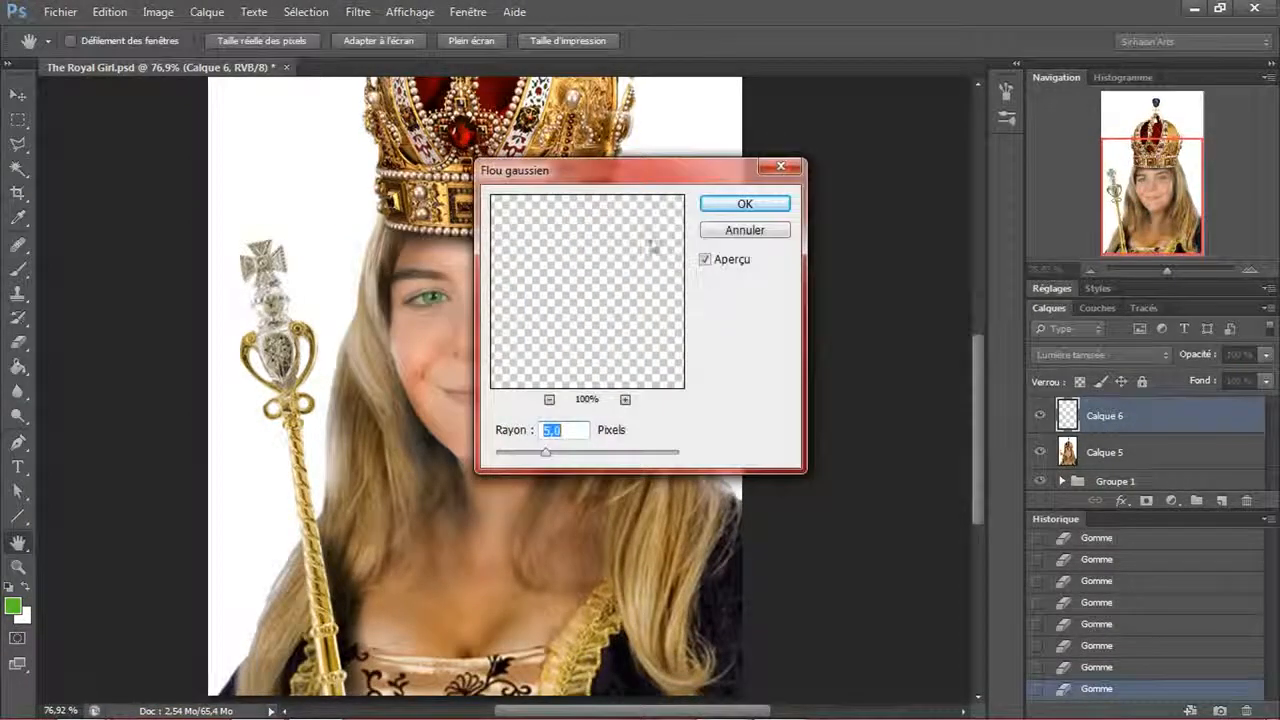
left_click_drag(625, 178, 978, 199)
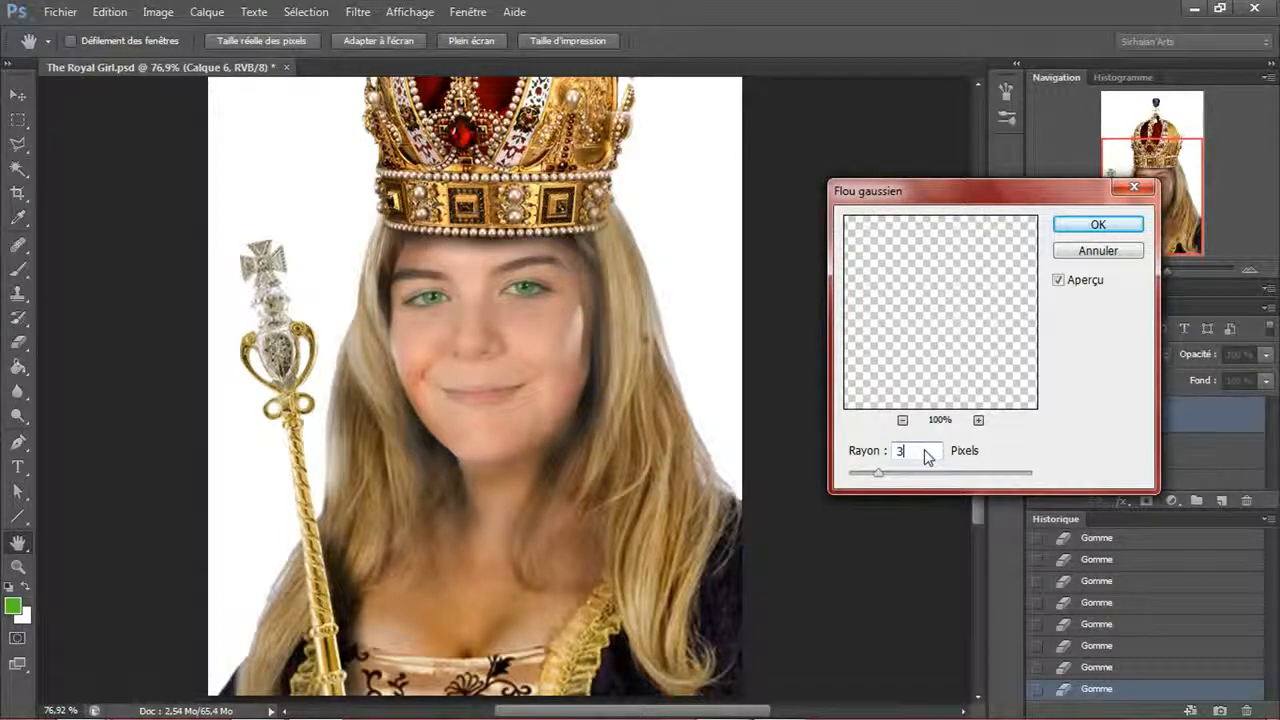
type("3")
left_click(1097, 225)
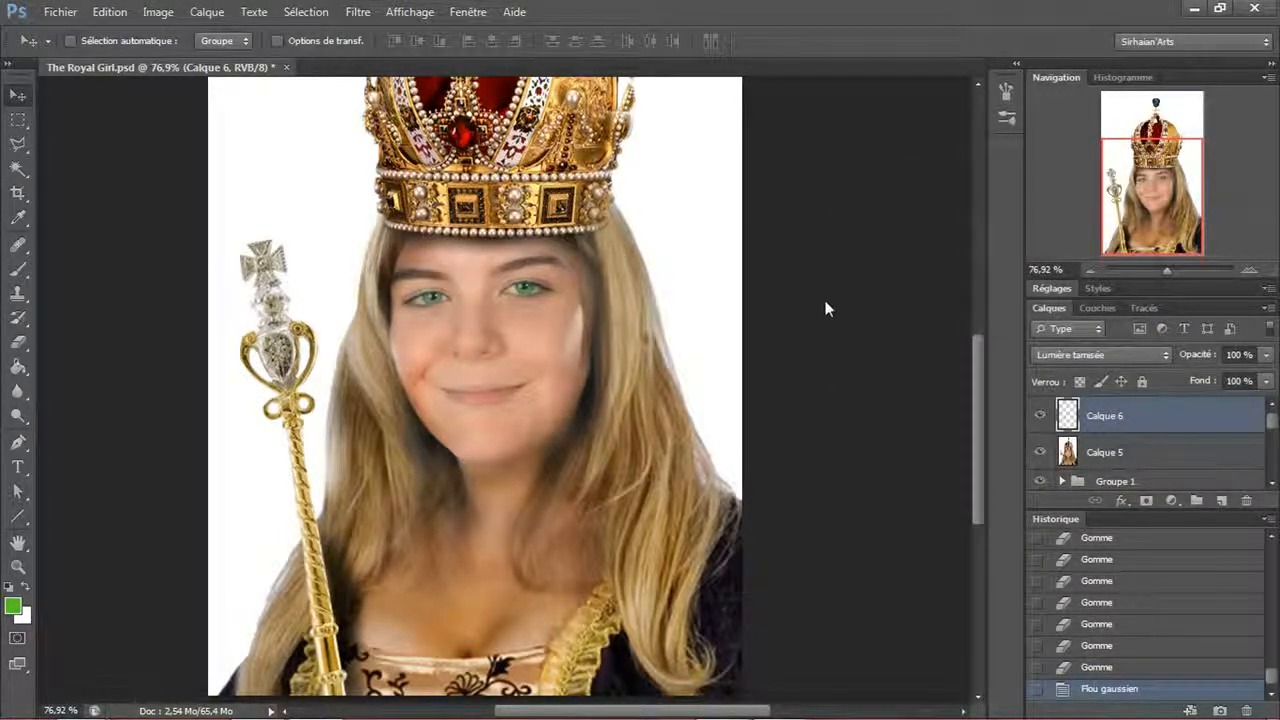
- Add a red color overlay (Incrustation couleur) style to the eye layer
scroll(826, 309, "up", 3)
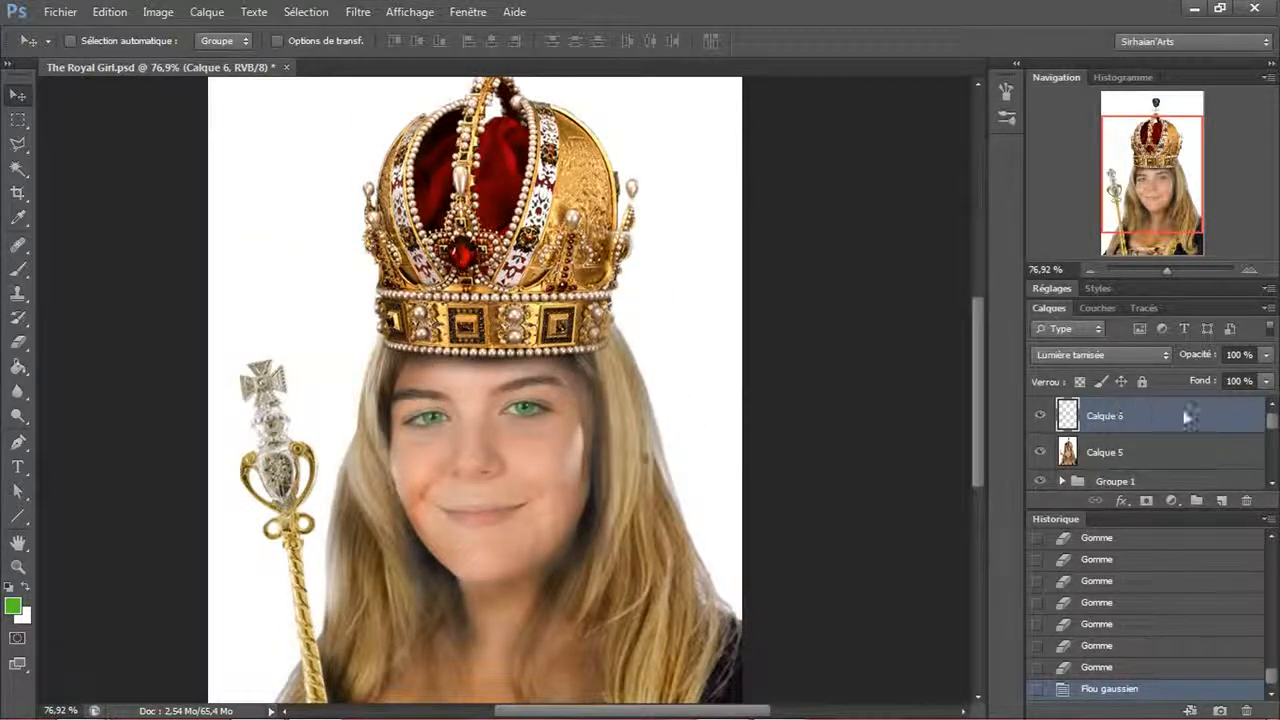
double_click(1185, 416)
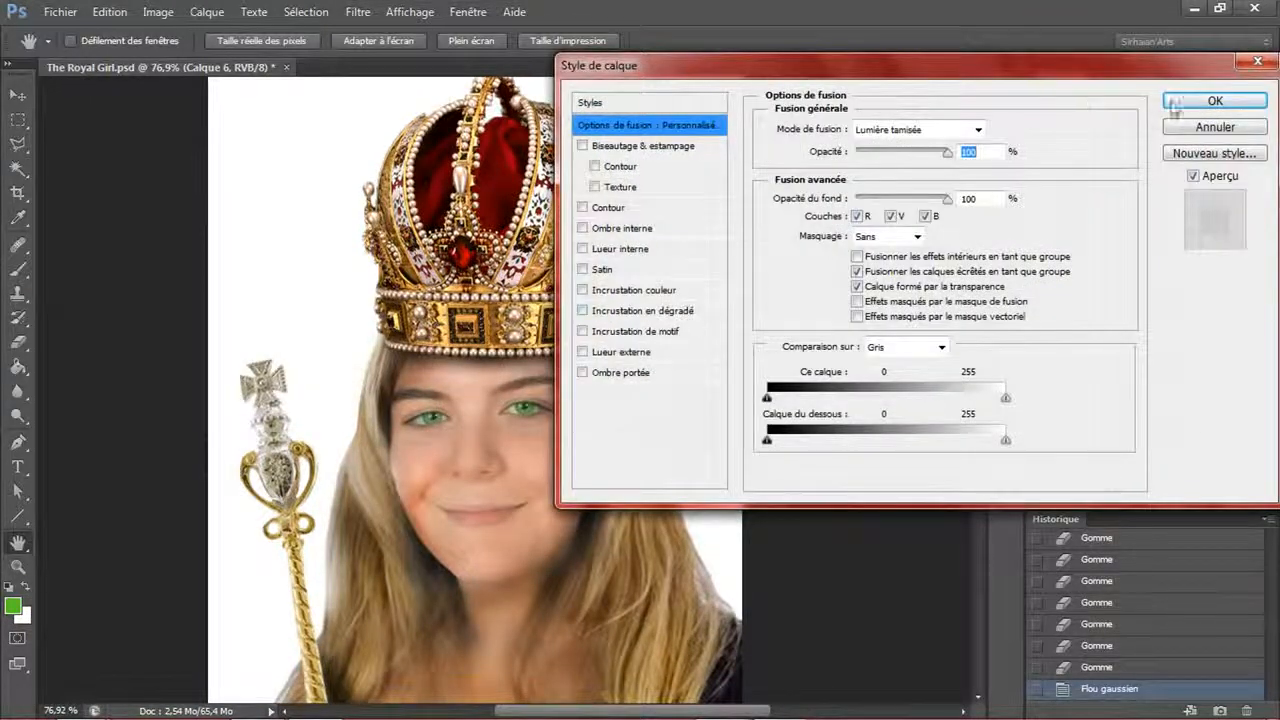
left_click(1190, 102)
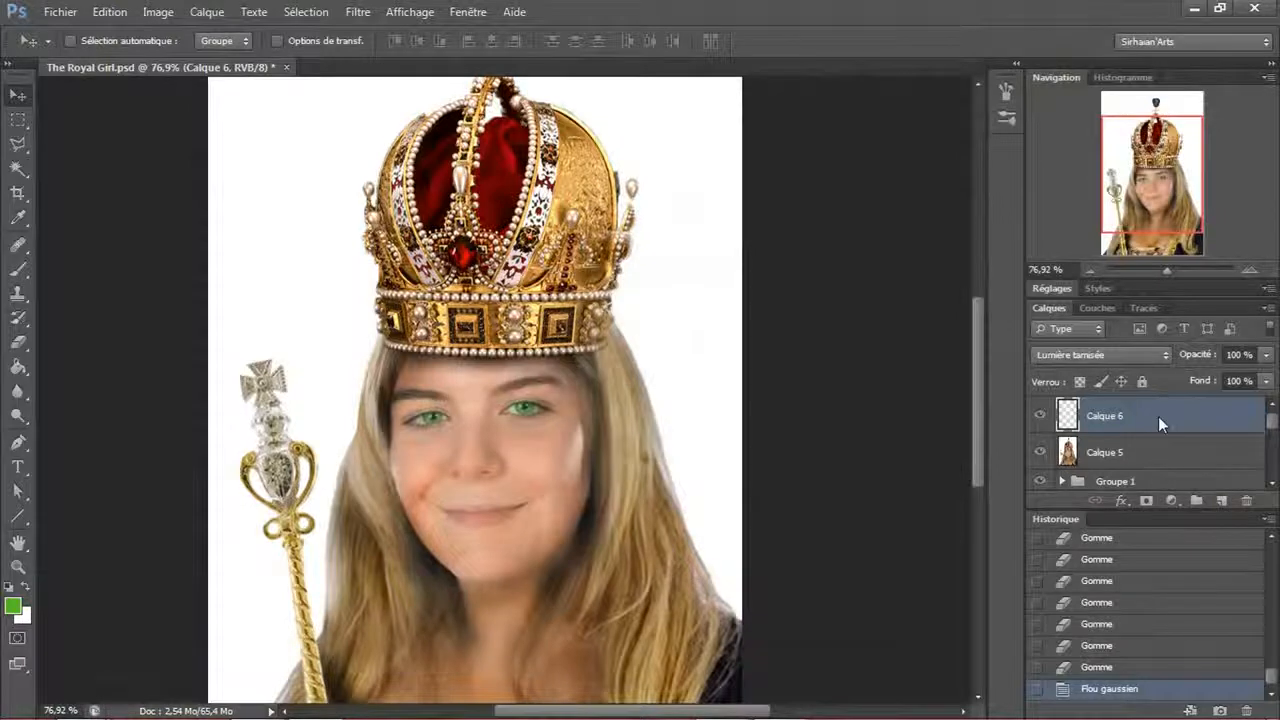
double_click(1158, 416)
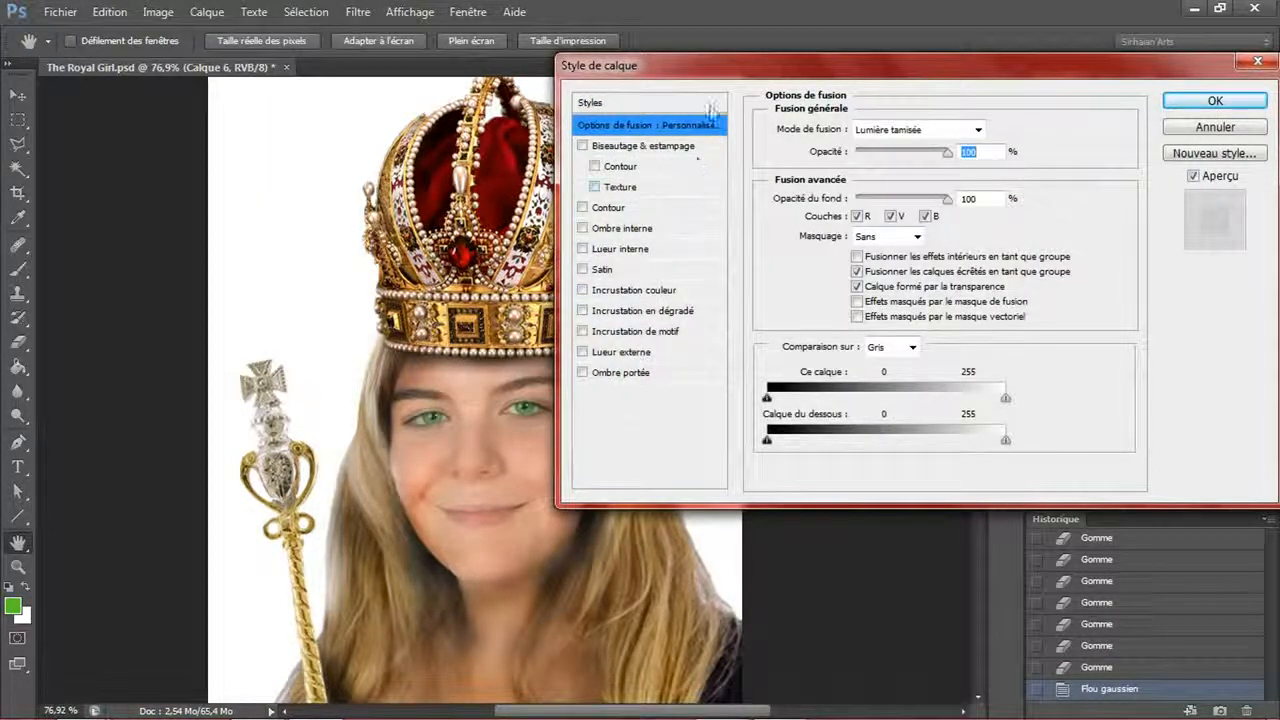
left_click_drag(728, 66, 756, 23)
left_click(704, 248)
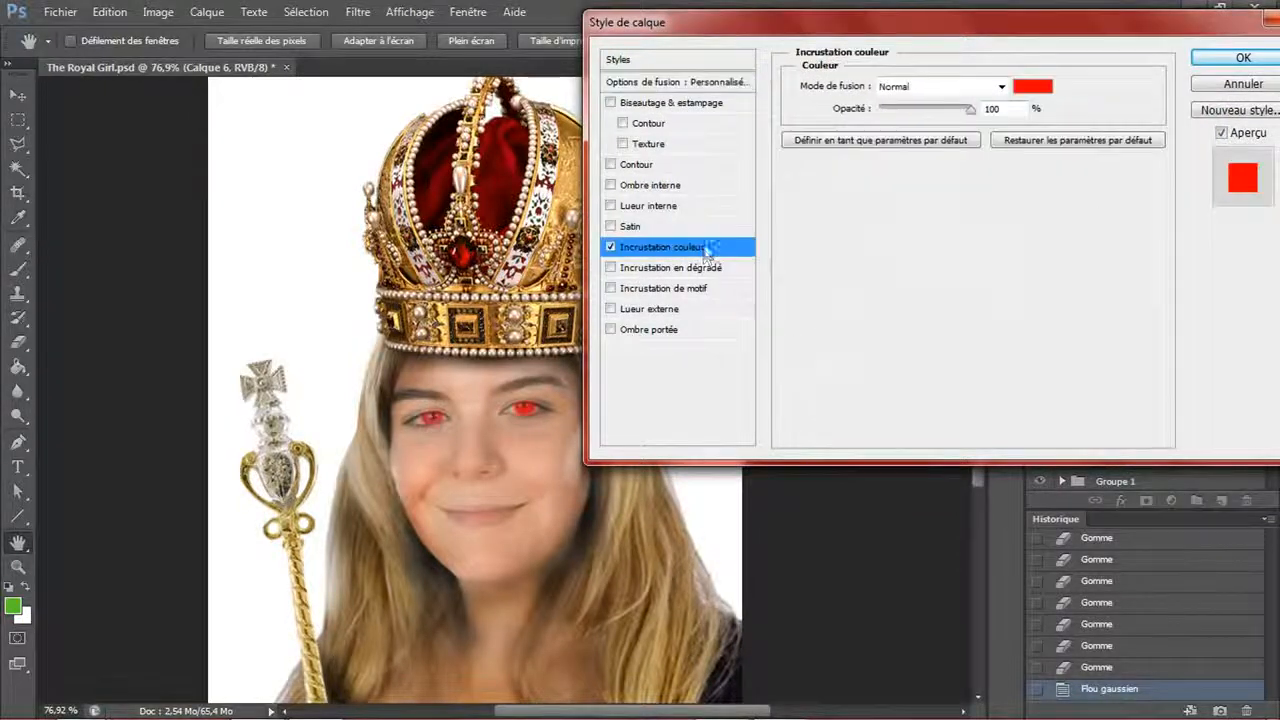
- Try blend modes such as Luminosité, Lumière tamisée, Incrustation and Lumière crue on the red color overlay
left_click(990, 85)
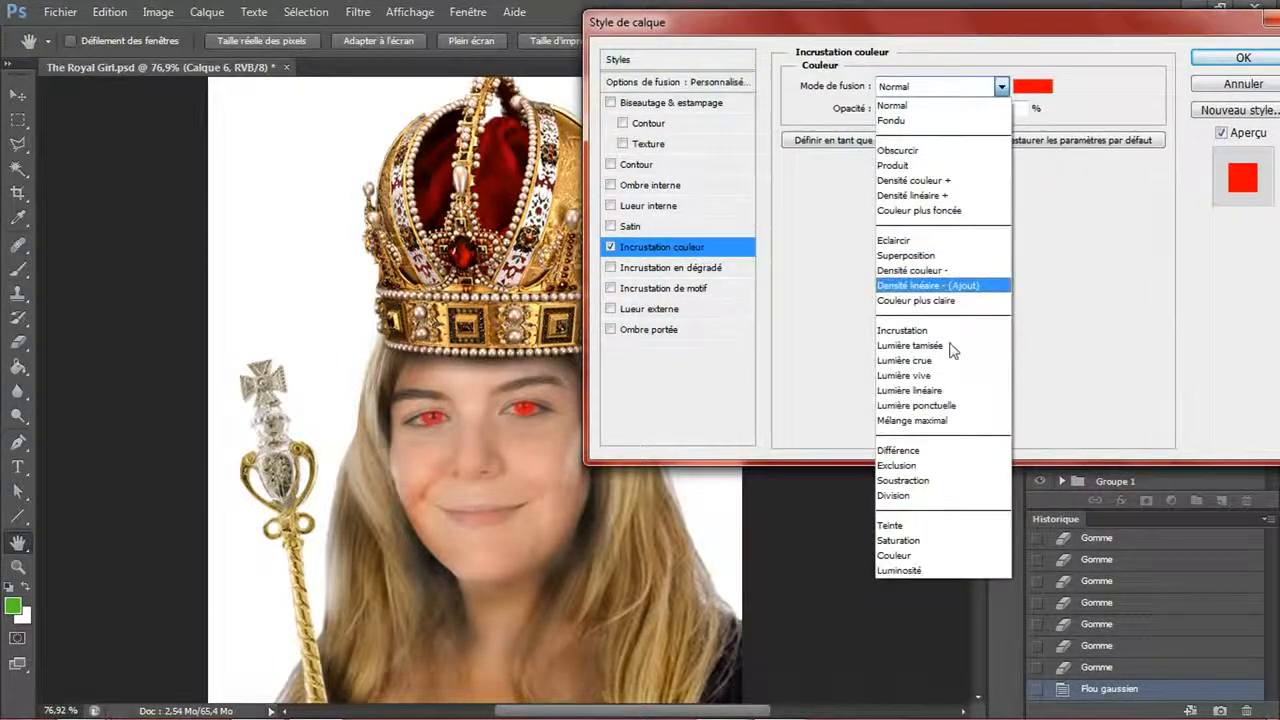
left_click(935, 566)
left_click(990, 86)
left_click(911, 343)
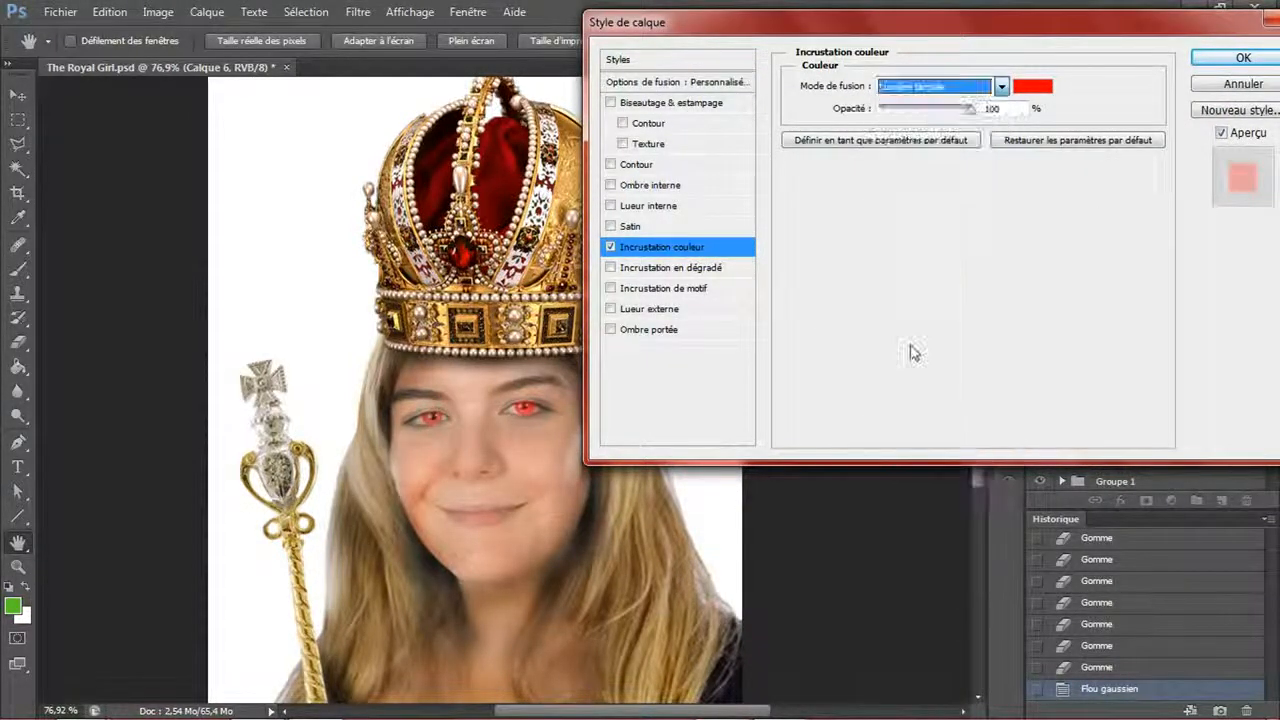
left_click(1000, 86)
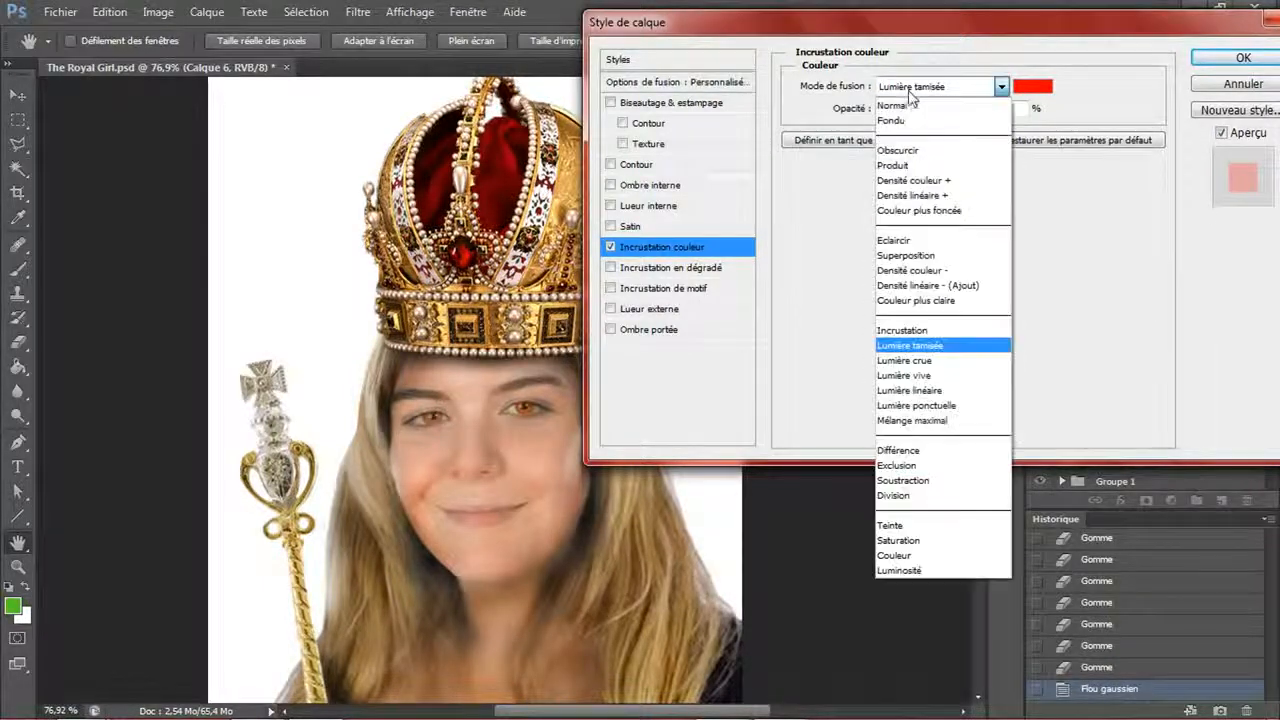
left_click(934, 331)
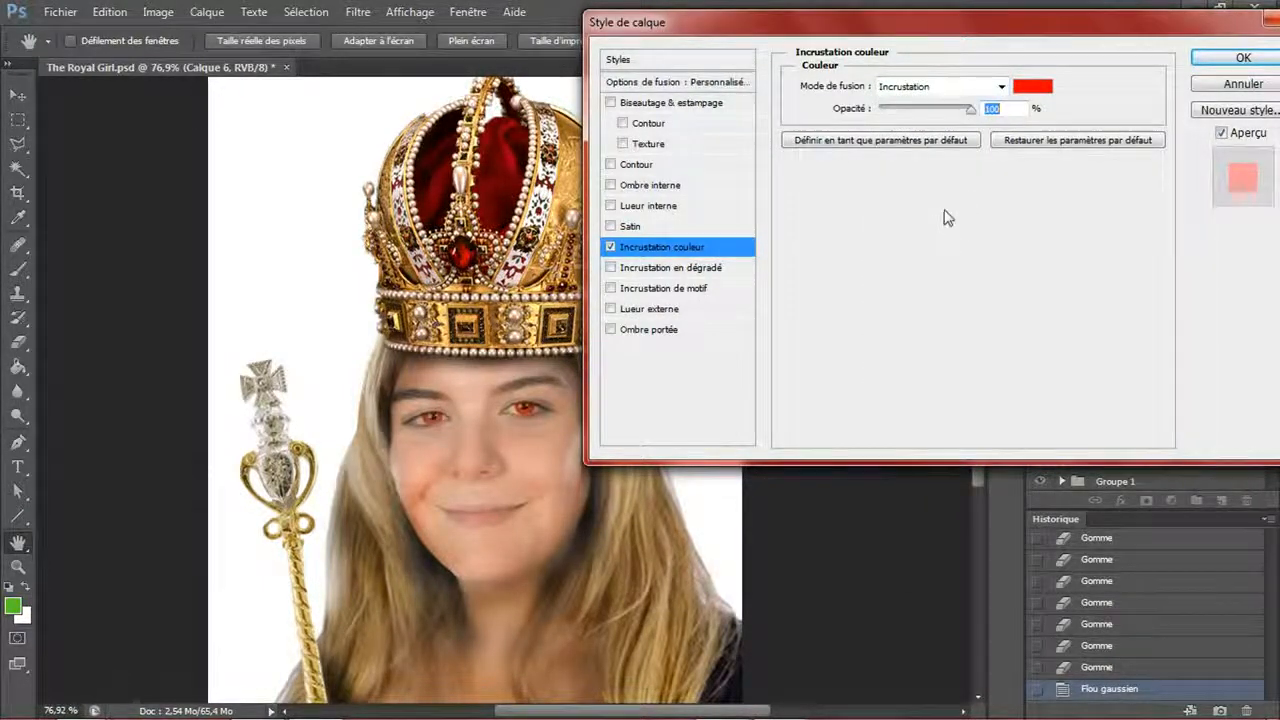
left_click(936, 87)
left_click(930, 353)
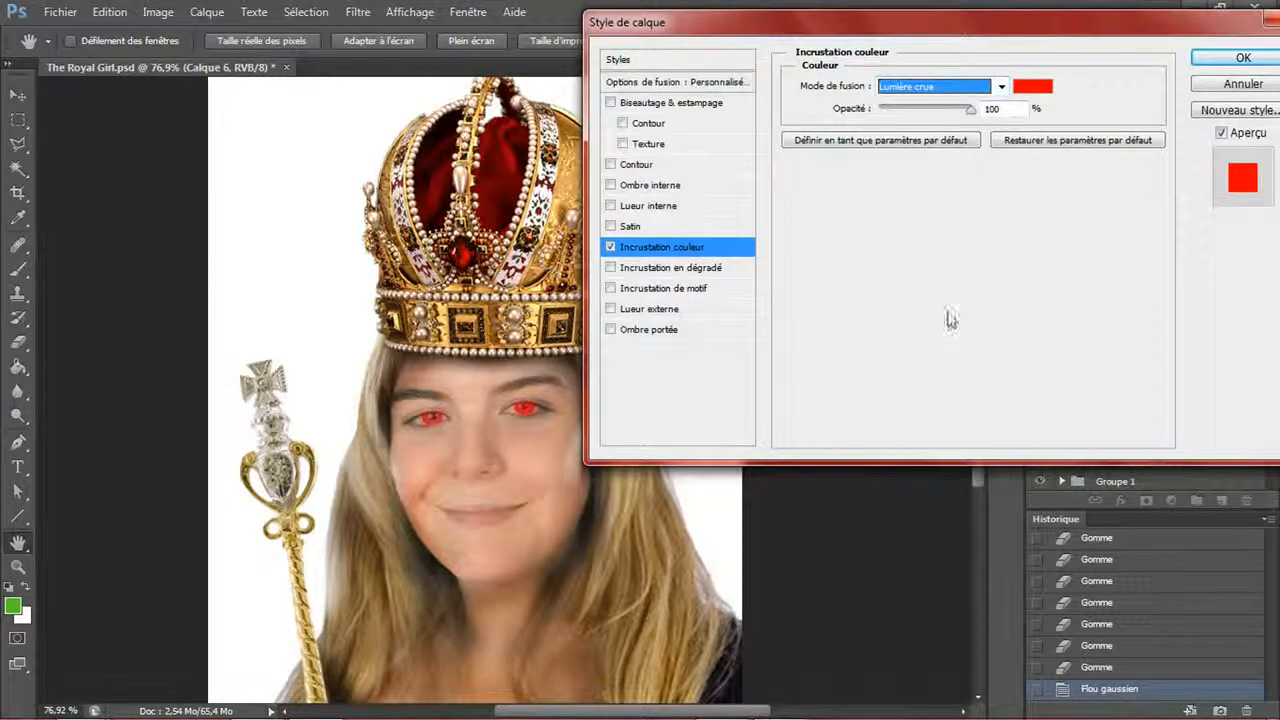
- Go through the remaining blend modes for the color overlay, settle on Teinte and apply the layer style
key("Down")
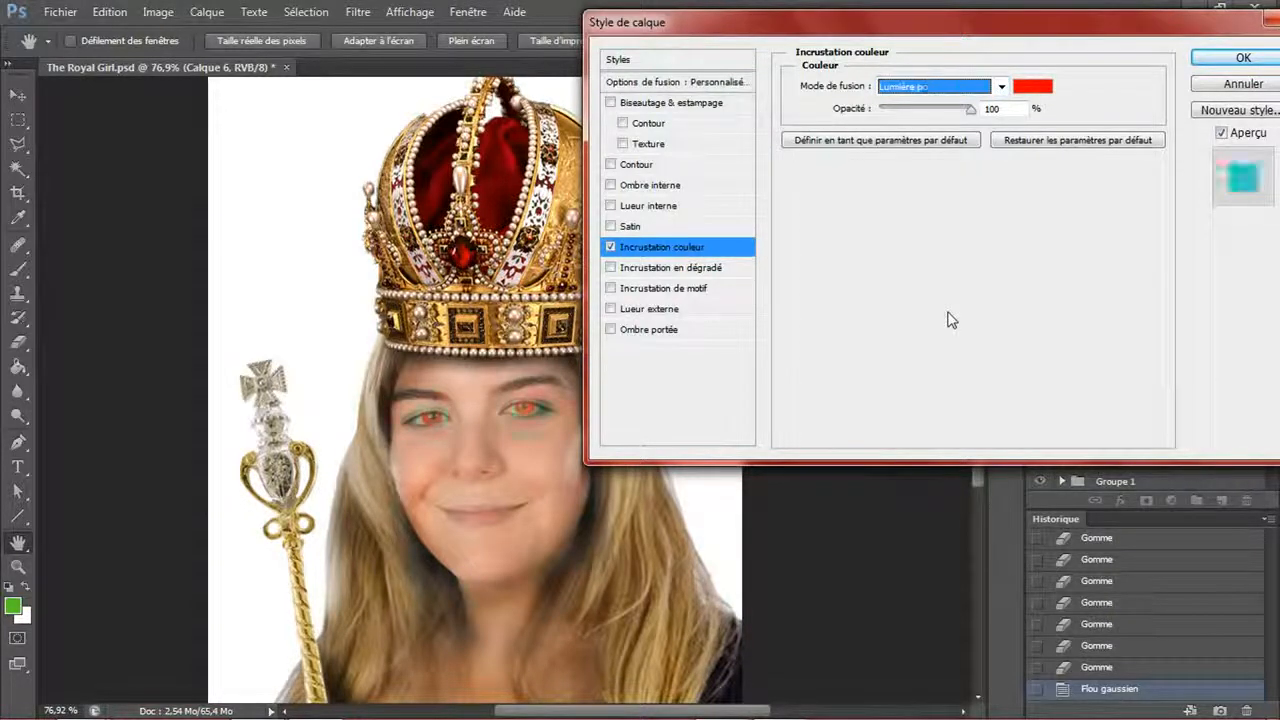
key("Down")
key("Down")
key("Down")
key("Down")
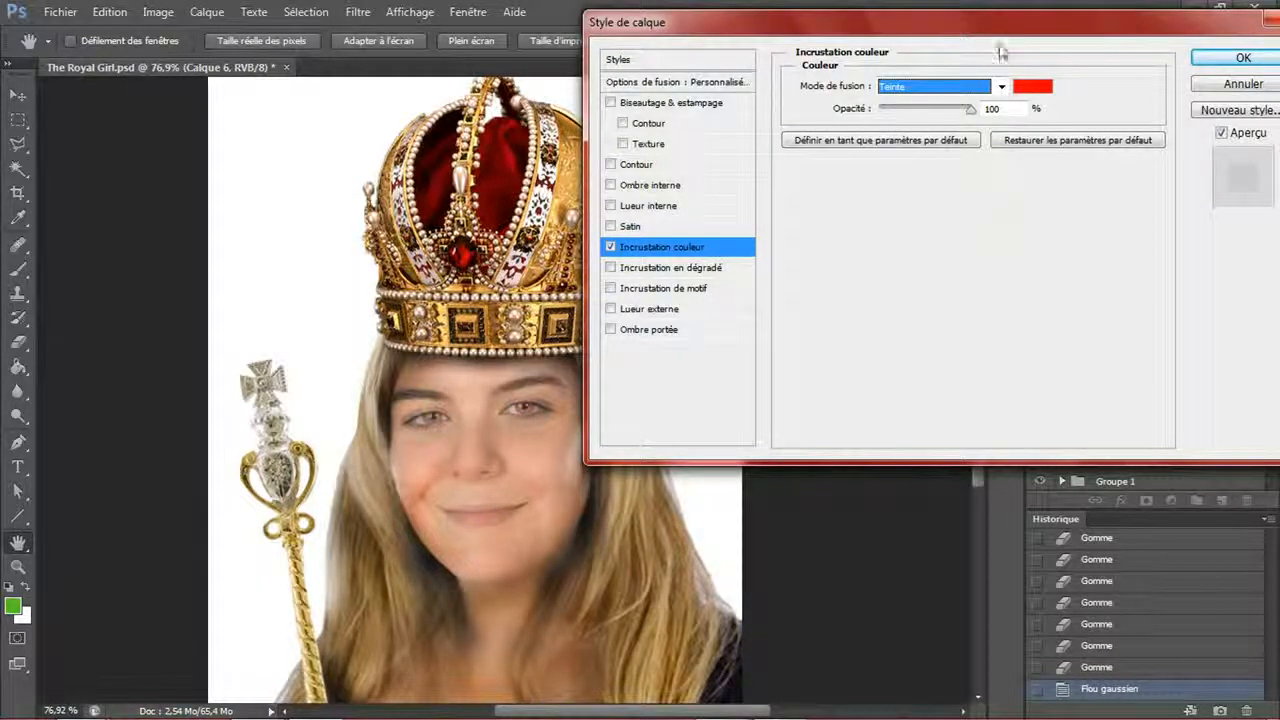
left_click_drag(1000, 28, 940, 127)
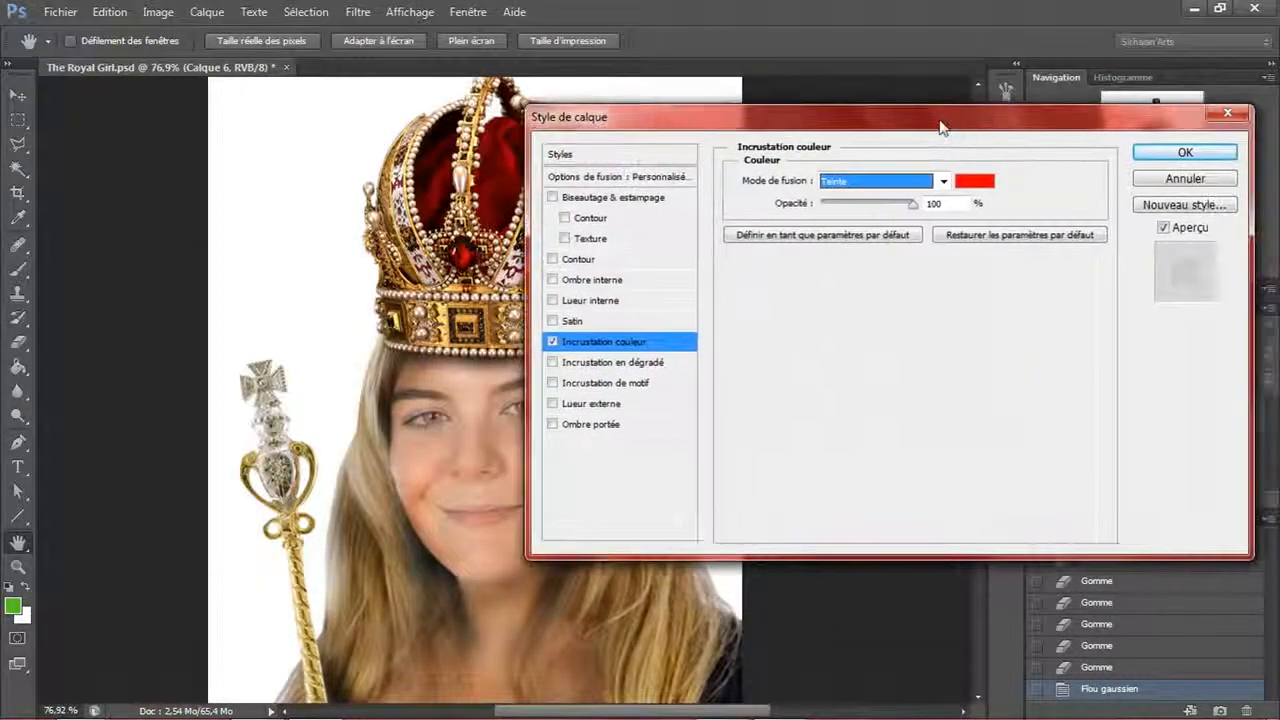
left_click(1185, 152)
- Try the Normal blend mode on the eye layer, and revert to the Incrustation couleur history state
left_click(1085, 354)
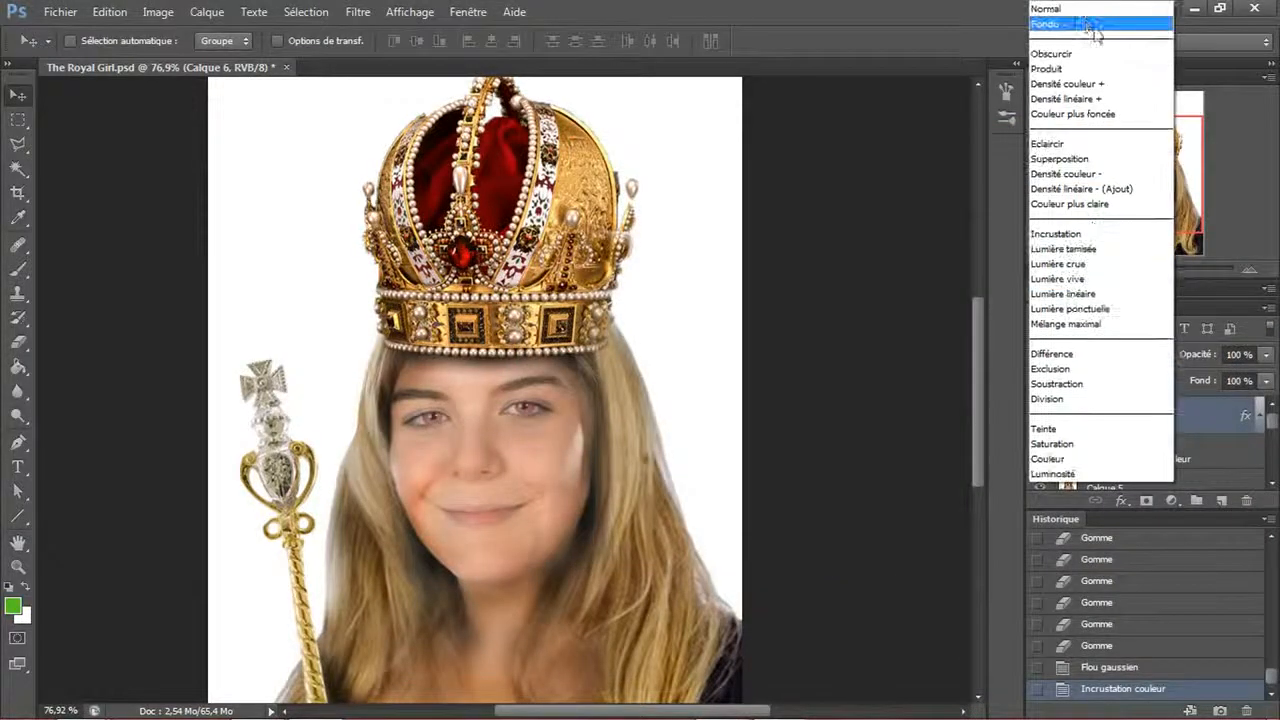
left_click(1077, 10)
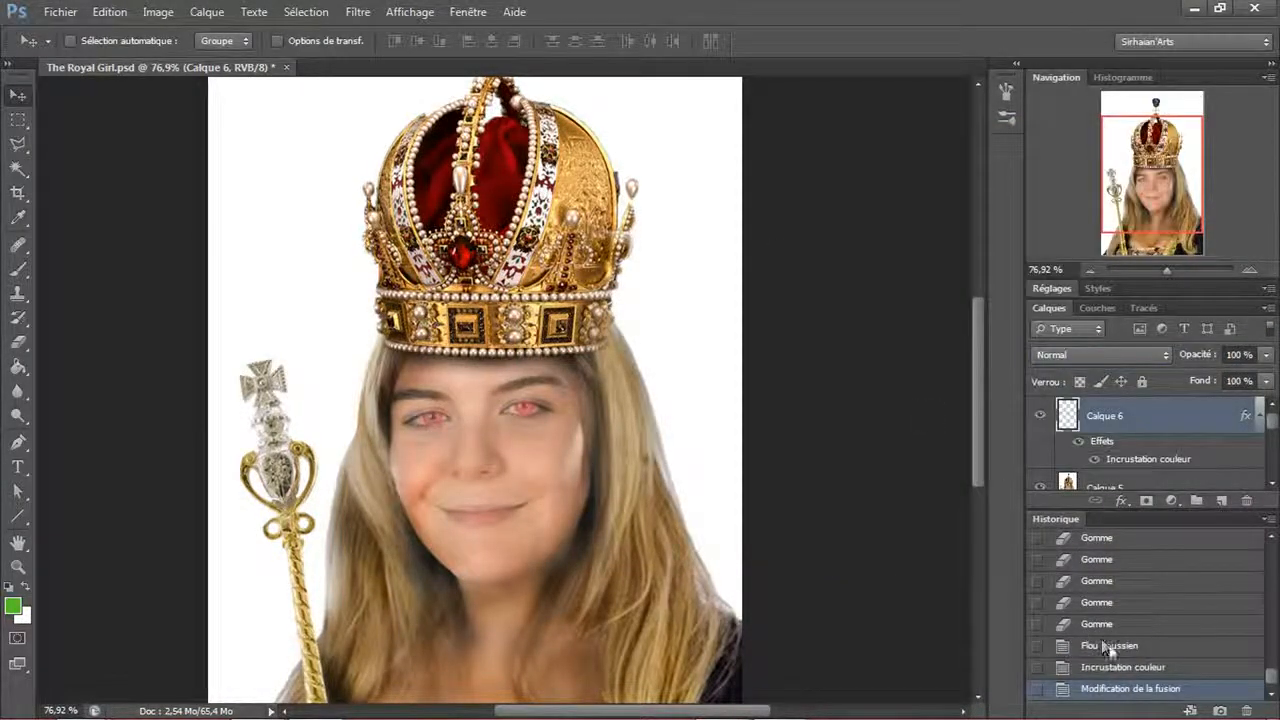
left_click(1129, 667)
- Paste a merged copy of the whole composite as a new layer above the eye layer
scroll(783, 388, "down", 2)
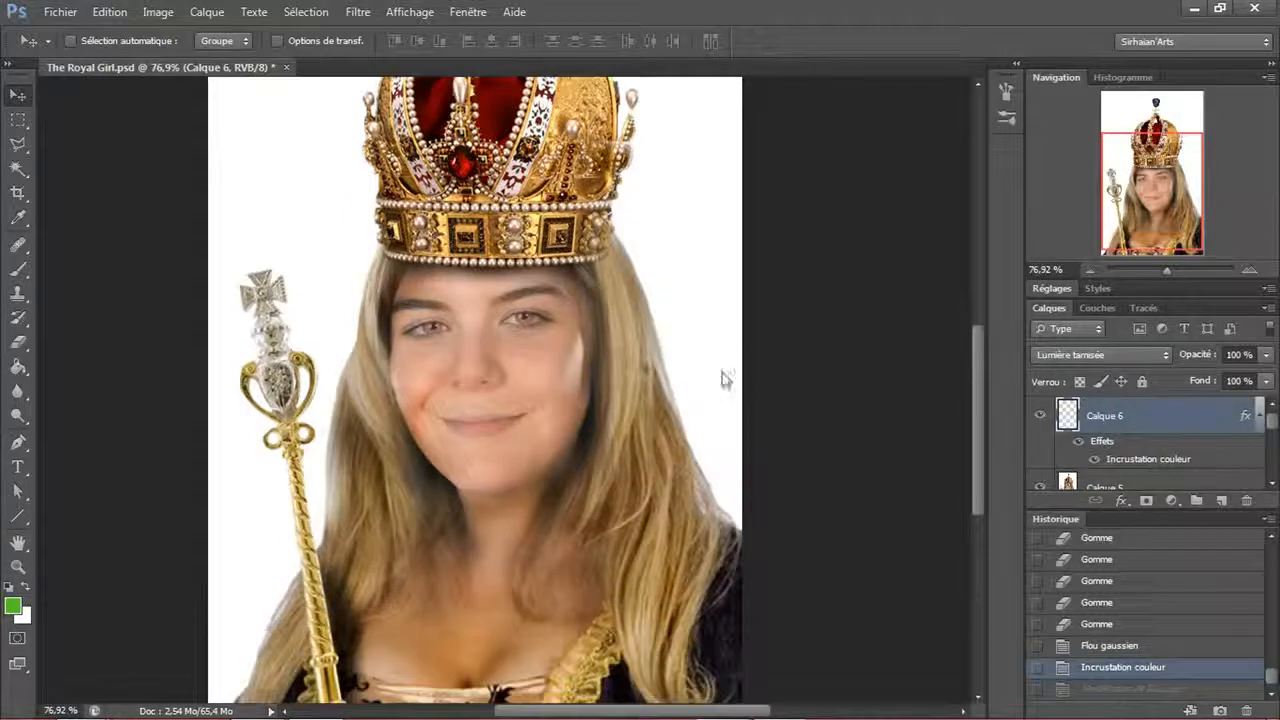
scroll(724, 400, "up", 4)
scroll(724, 400, "down", 3)
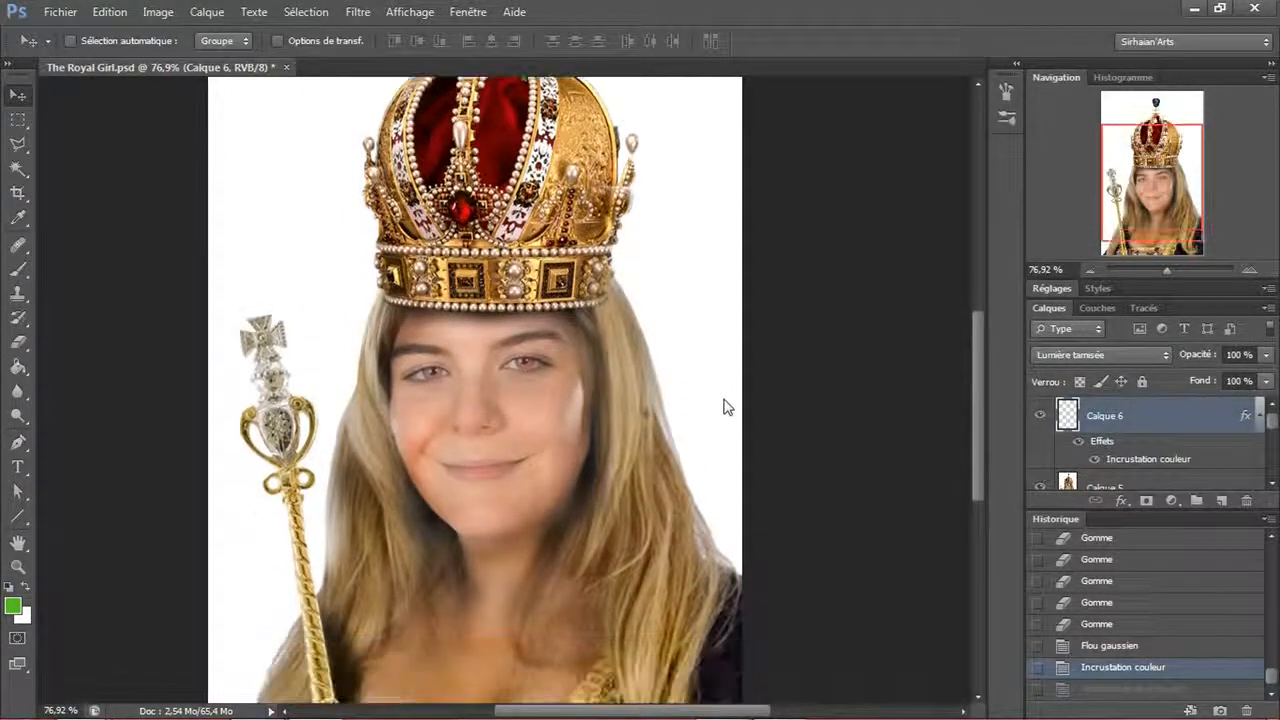
scroll(725, 435, "down", 2)
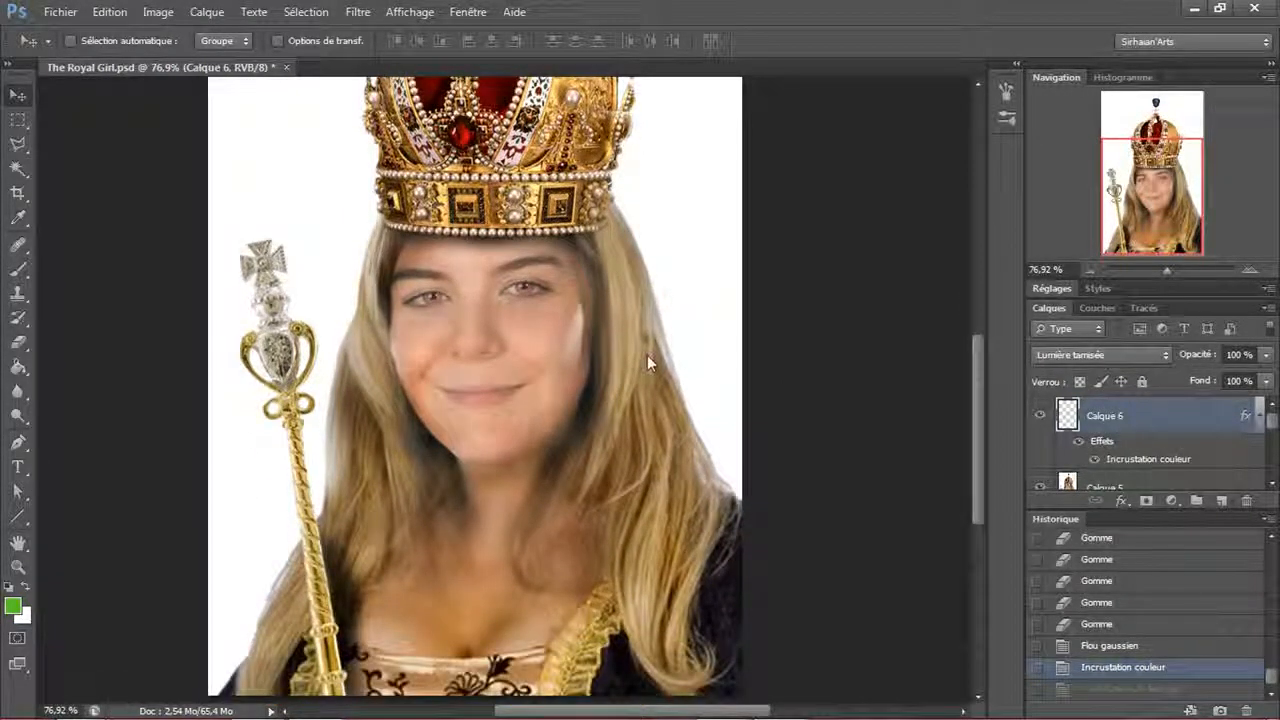
scroll(705, 420, "left", 2)
left_click_drag(754, 343, 716, 410)
scroll(782, 449, "down", 2)
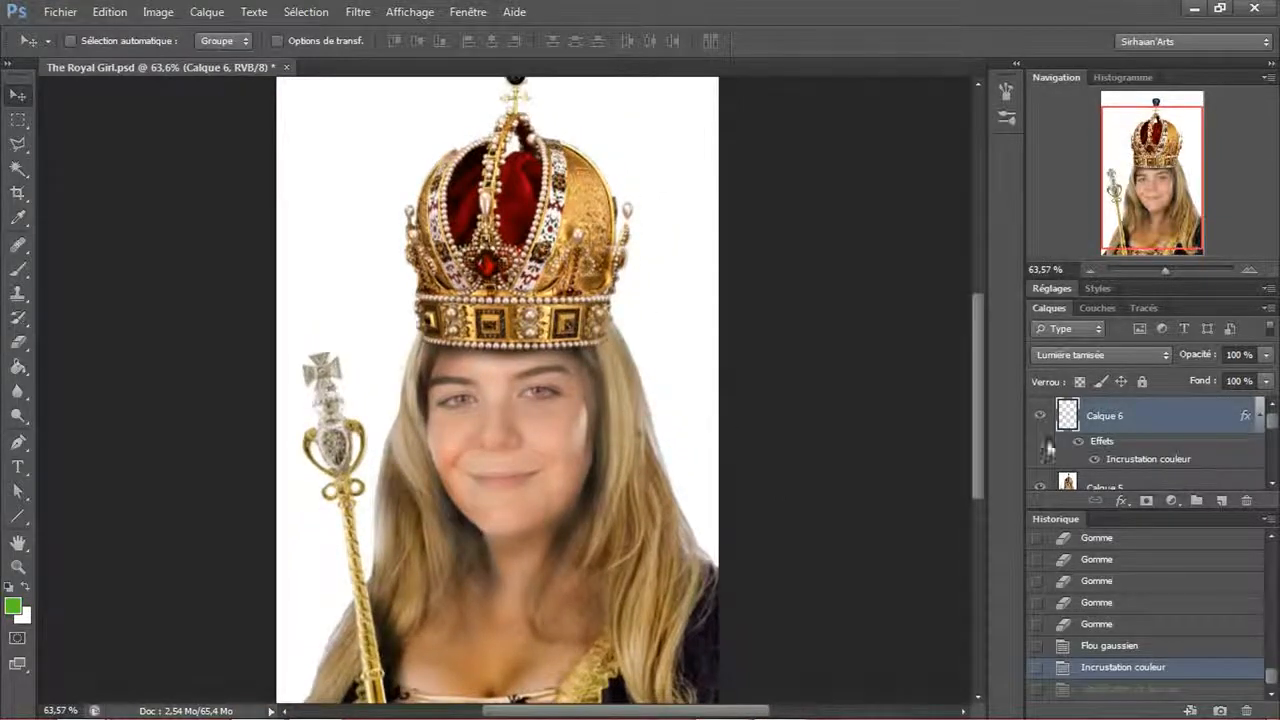
key("ctrl+a")
key("ctrl+v")
- Paint over the ragged outer edge of the hair on the side away from the scepter with a white 33 px brush
left_click(18, 270)
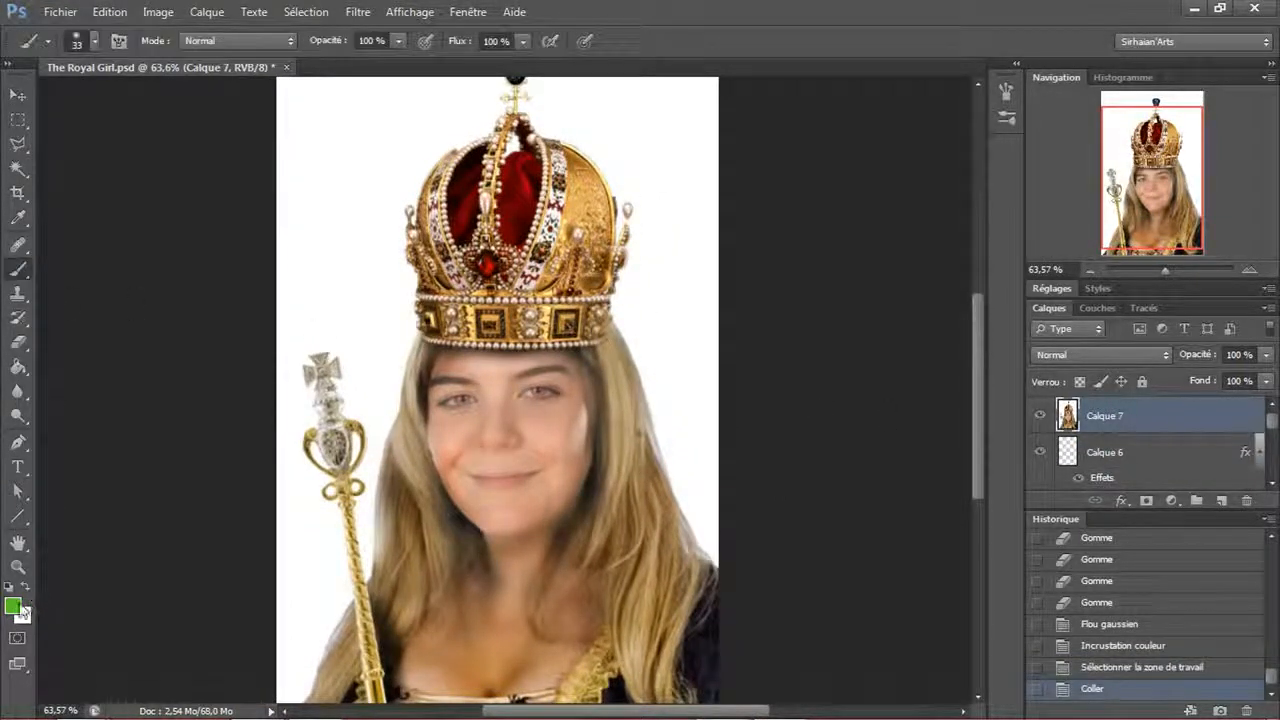
key("x")
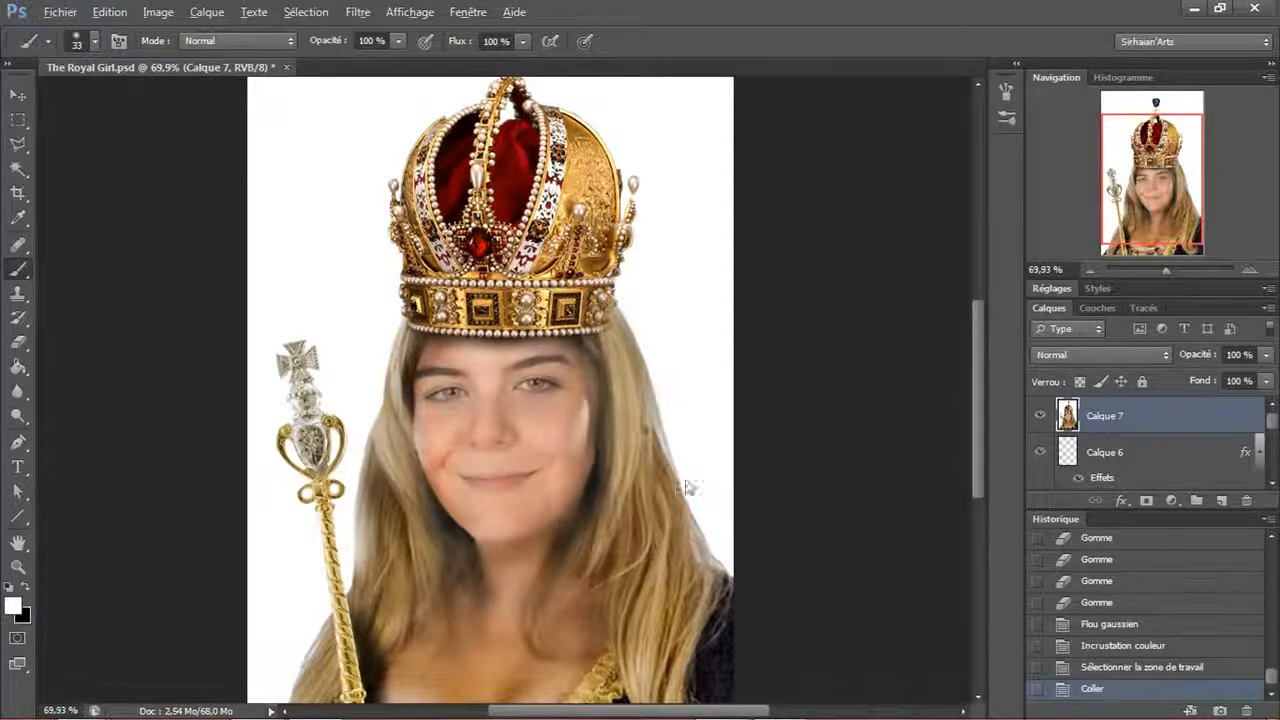
scroll(740, 476, "up", 5)
left_click_drag(528, 338, 528, 440)
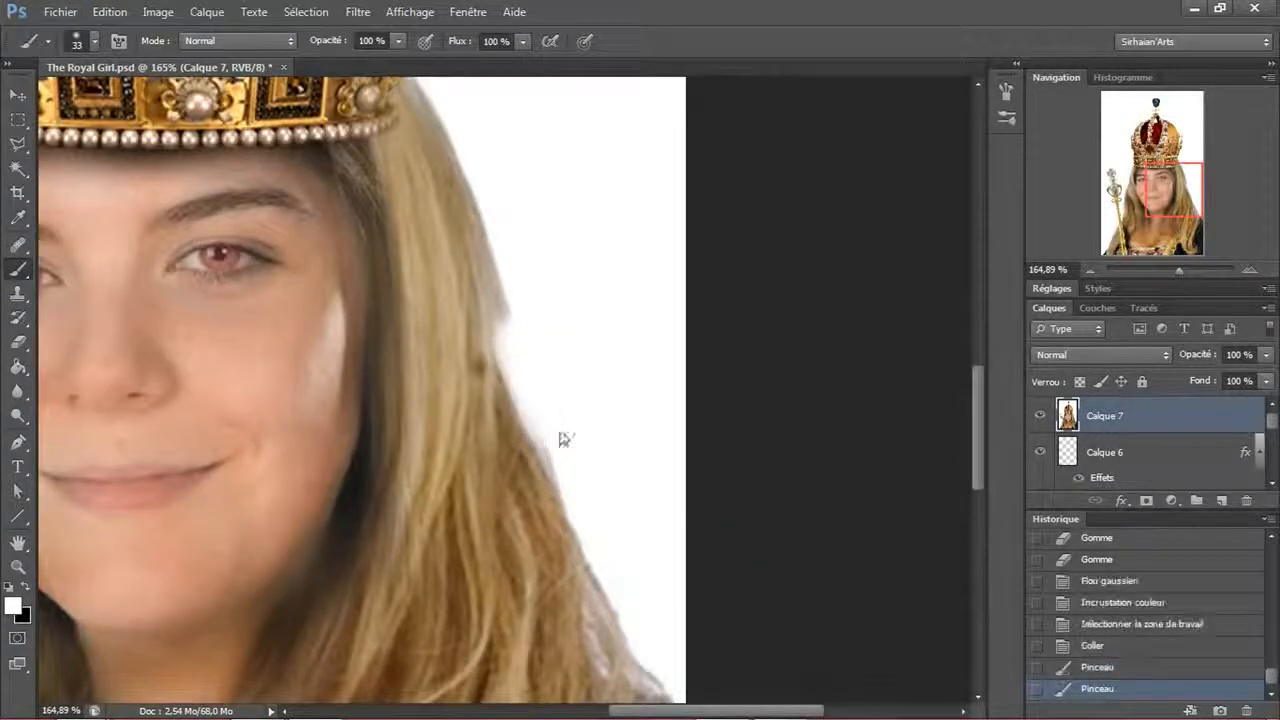
left_click_drag(505, 275, 505, 330)
mouse_move(493, 215)
left_mouse_down()
mouse_move(500, 320)
mouse_move(512, 322)
left_mouse_up()
left_click_drag(486, 112, 530, 300)
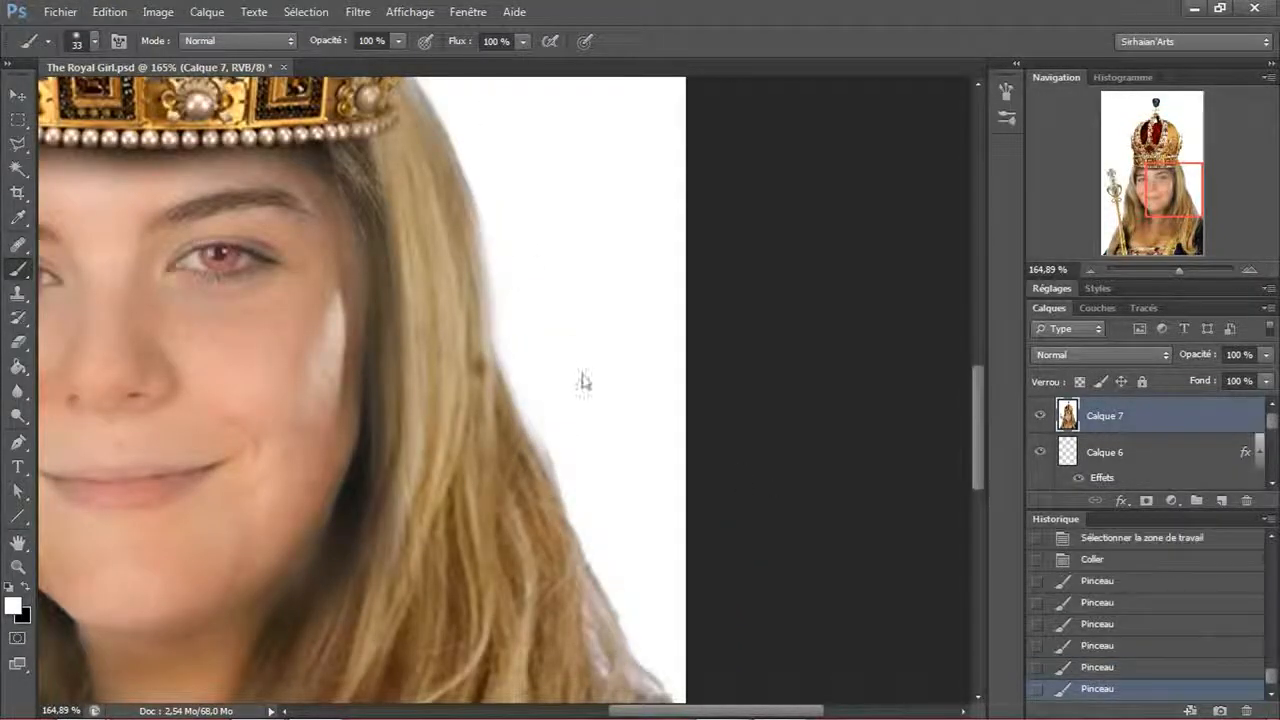
mouse_move(552, 405)
left_mouse_down()
mouse_move(570, 500)
mouse_move(610, 572)
left_mouse_up()
- Sharpen the cleaned hair edge with the Netteté tool at 28 px and 100 % intensity
mouse_move(599, 520)
left_mouse_down()
mouse_move(631, 593)
mouse_move(819, 533)
mouse_move(823, 550)
left_mouse_up()
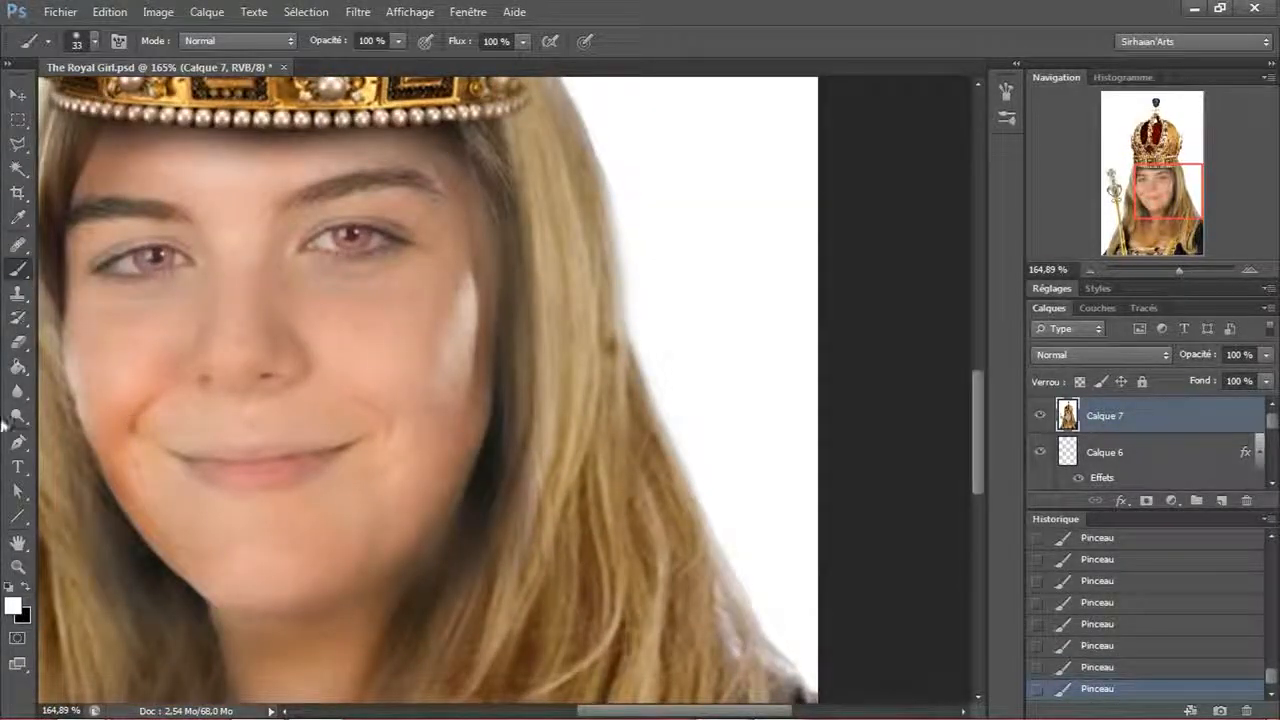
left_click(17, 391)
left_click(105, 400)
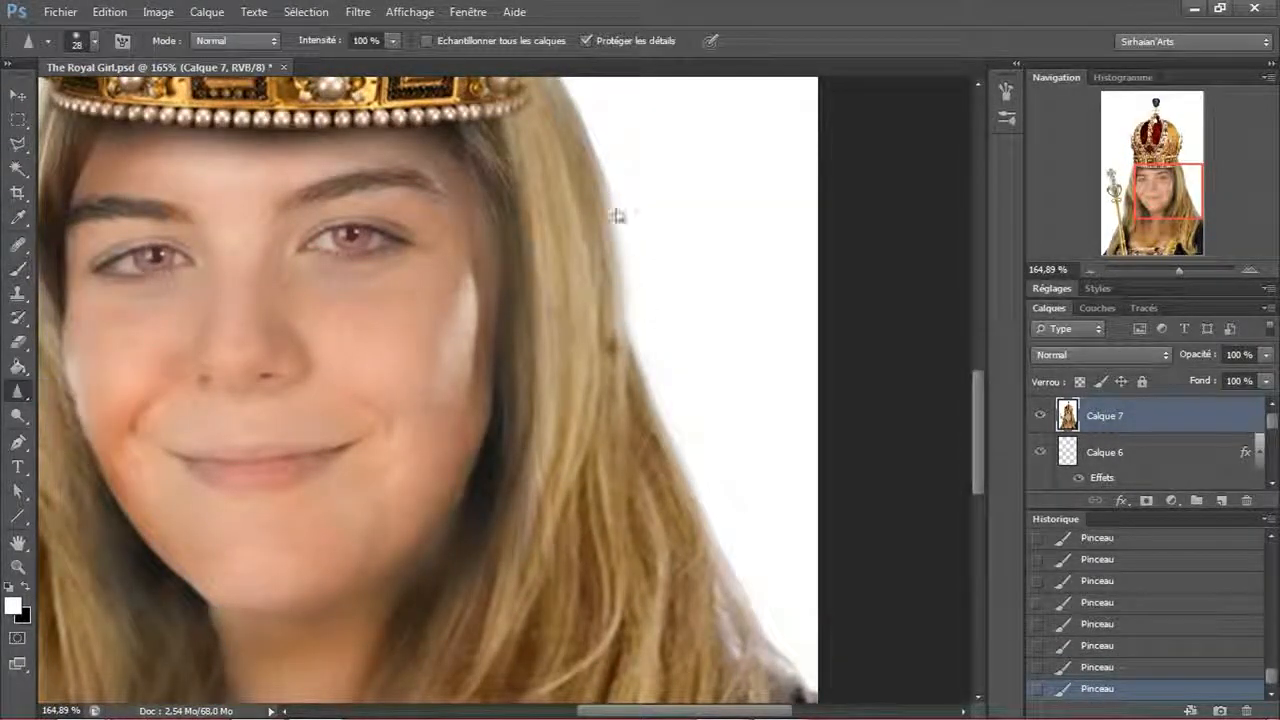
mouse_move(646, 327)
left_mouse_down()
mouse_move(732, 516)
mouse_move(626, 176)
mouse_move(691, 468)
mouse_move(600, 164)
mouse_move(663, 210)
mouse_move(629, 172)
mouse_move(604, 221)
mouse_move(647, 378)
left_mouse_up()
left_click(1095, 650)
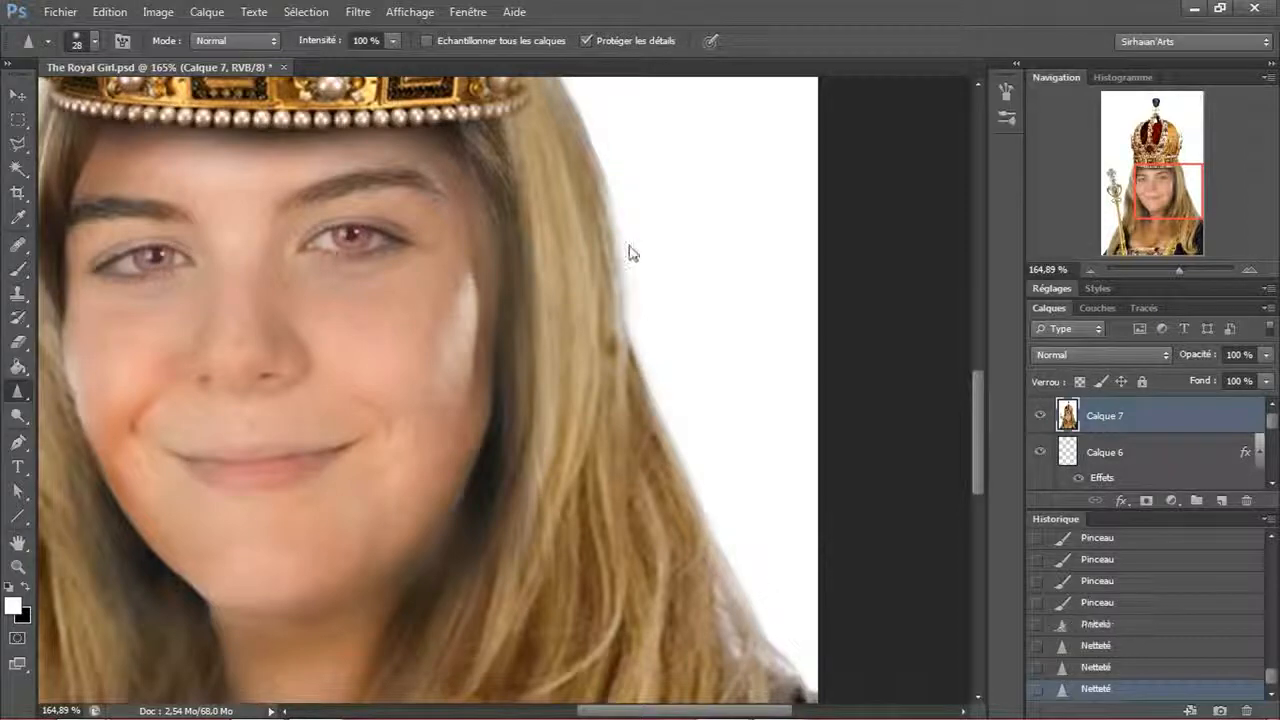
- Soften the outer hair edge on the scepter side with the Goutte d'eau blur tool at 21 px and 42 % intensity
scroll(813, 428, "left", 10)
scroll(811, 400, "up", 2)
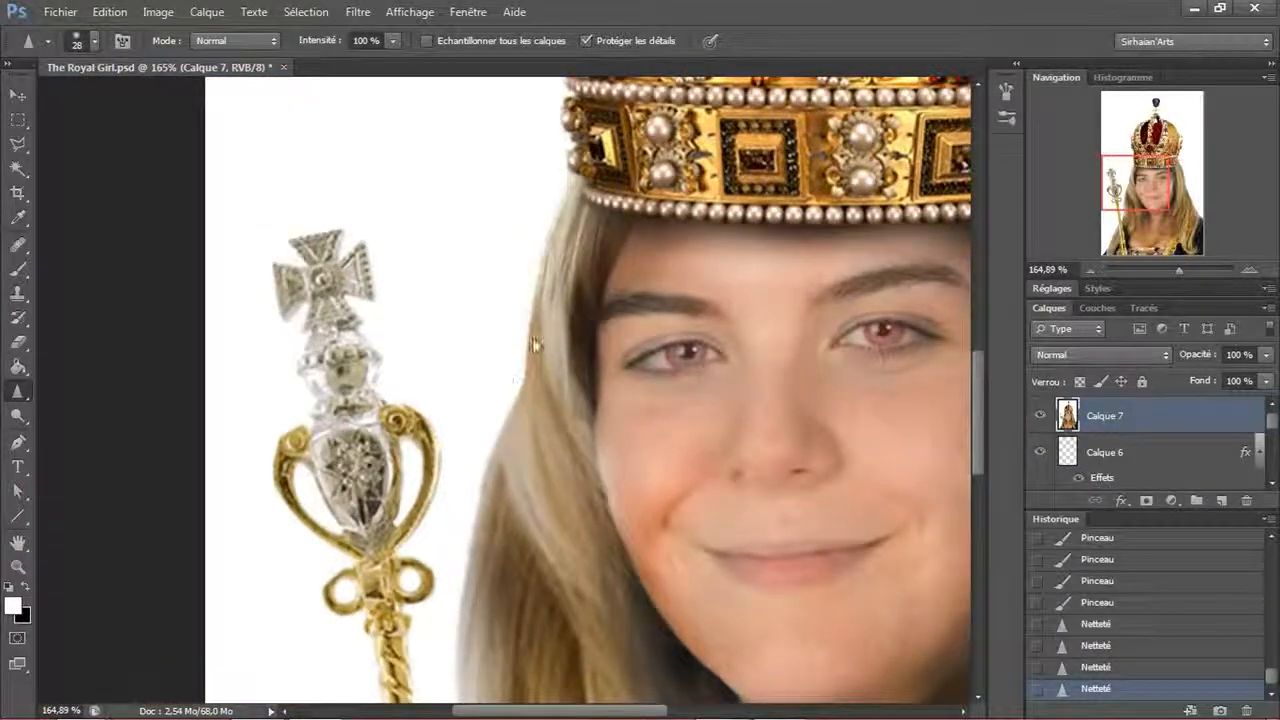
left_click(22, 394)
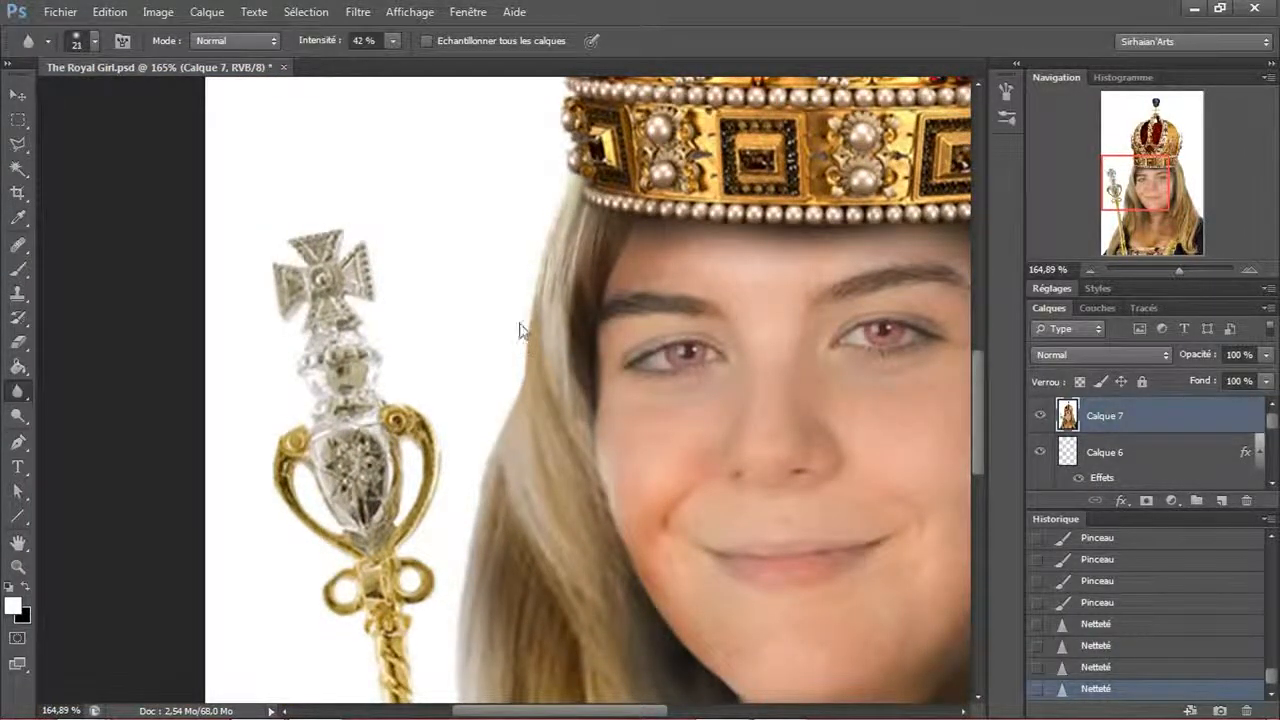
left_click_drag(485, 456, 556, 168)
left_click_drag(515, 435, 466, 558)
mouse_move(479, 477)
left_mouse_down()
mouse_move(479, 313)
mouse_move(405, 180)
left_mouse_up()
left_click_drag(249, 310, 190, 481)
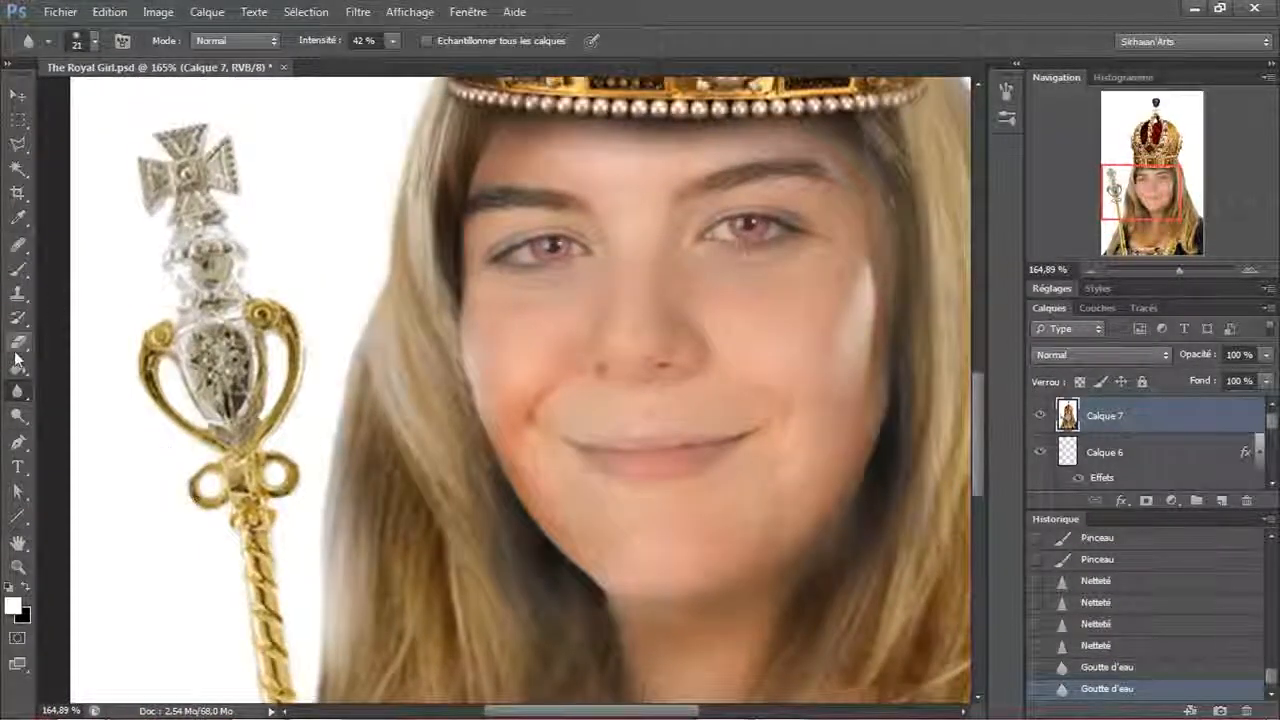
- Lighten both eyes with the Densité - tool at 79 px and 9 % exposure in the Tons moyens range
left_click(16, 91)
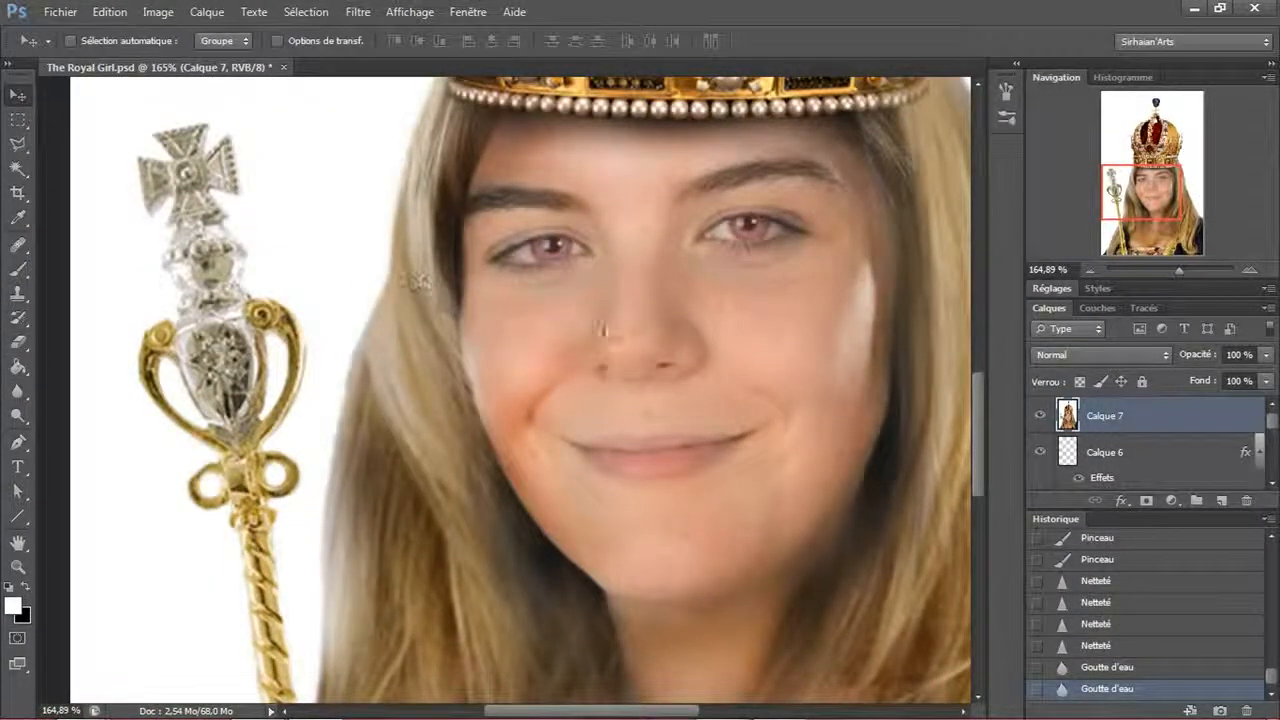
scroll(644, 336, "down", 5)
left_click_drag(669, 354, 530, 456)
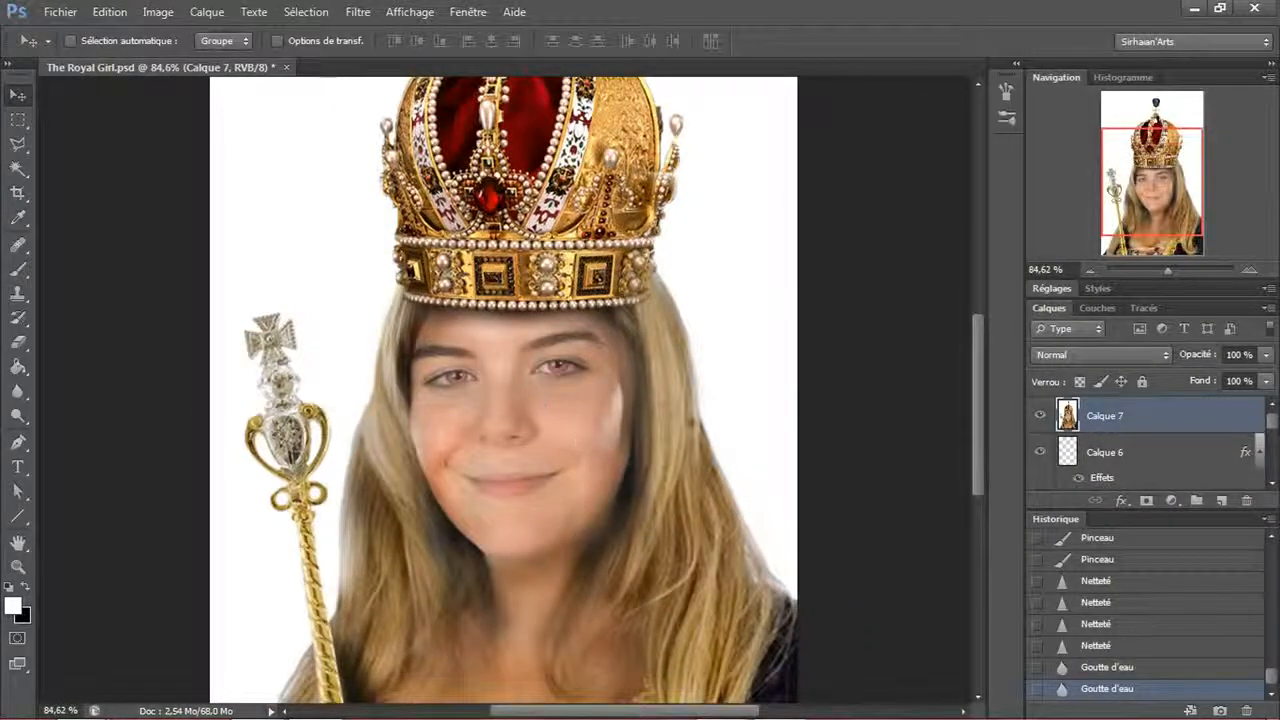
left_click_drag(854, 460, 848, 445)
left_click(17, 414)
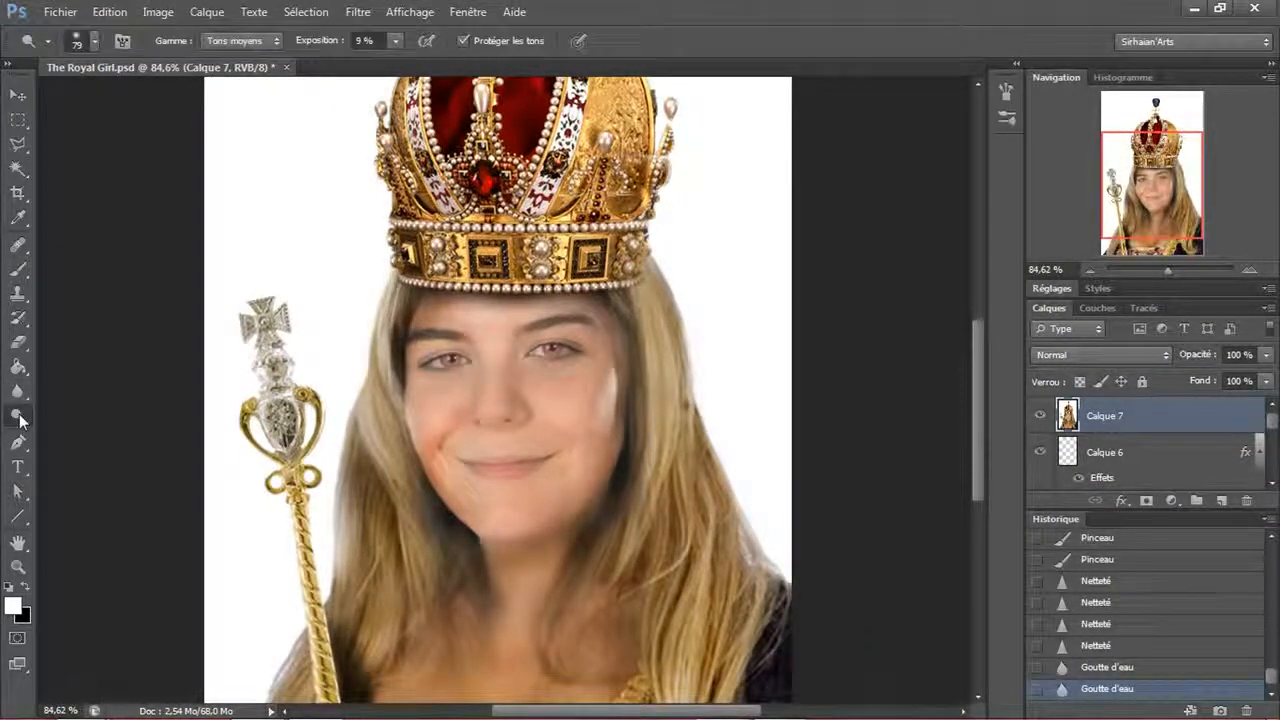
left_click(450, 358)
left_click(450, 358)
left_click(559, 351)
left_click(560, 351)
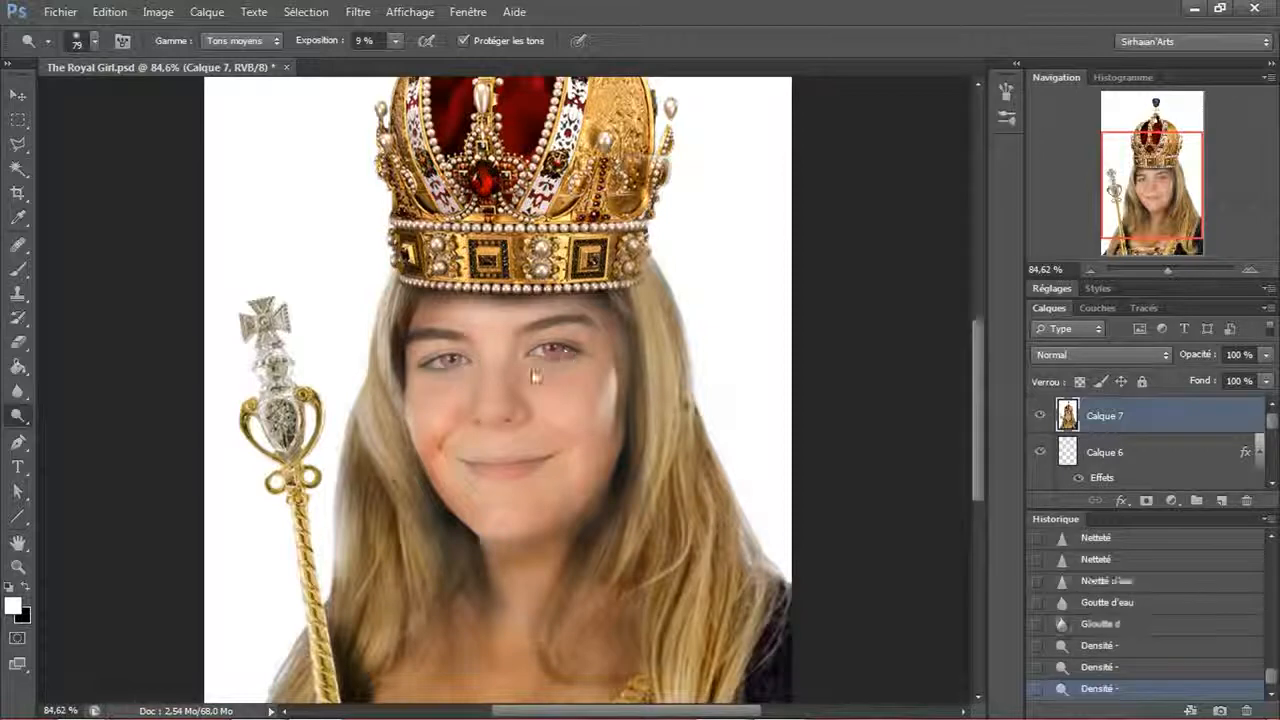
- Brighten the irises of both eyes more precisely with a 41 px Densité - brush
scroll(527, 356, "up", 8)
right_click(592, 311)
left_click(650, 358)
left_click(819, 65)
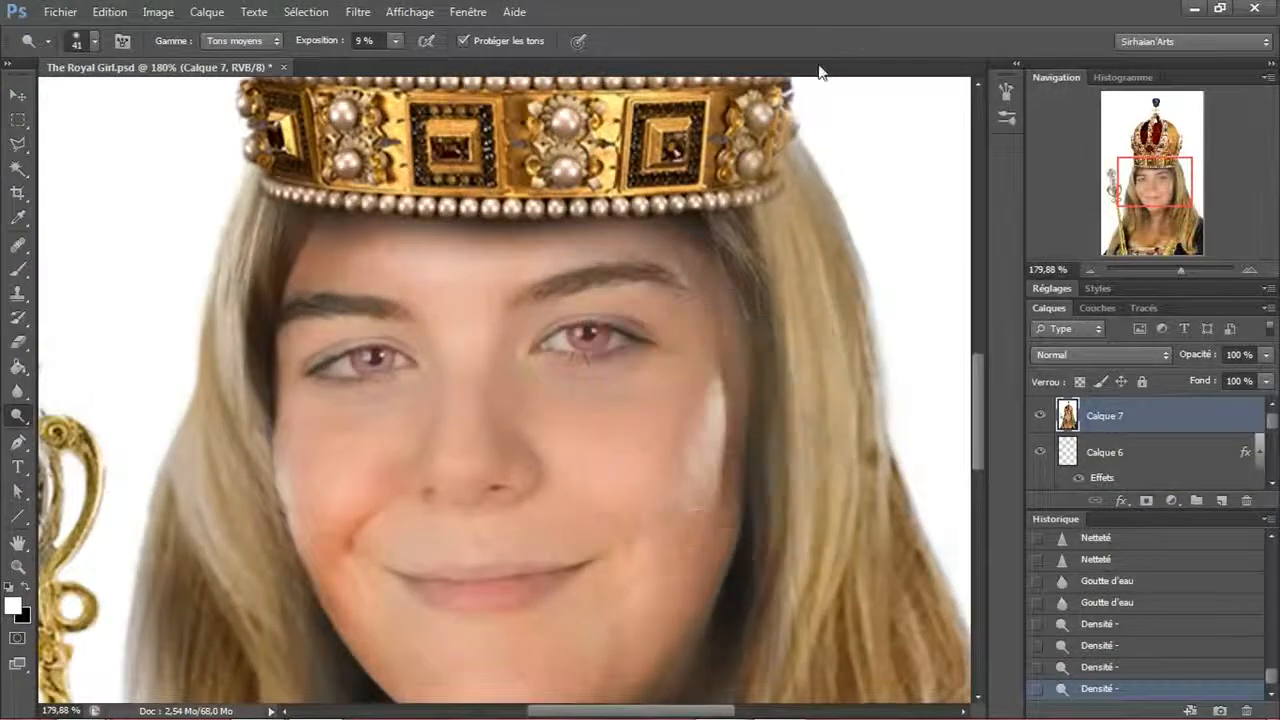
left_click(589, 356)
left_click(589, 353)
left_click(590, 349)
left_click(590, 345)
left_click(376, 366)
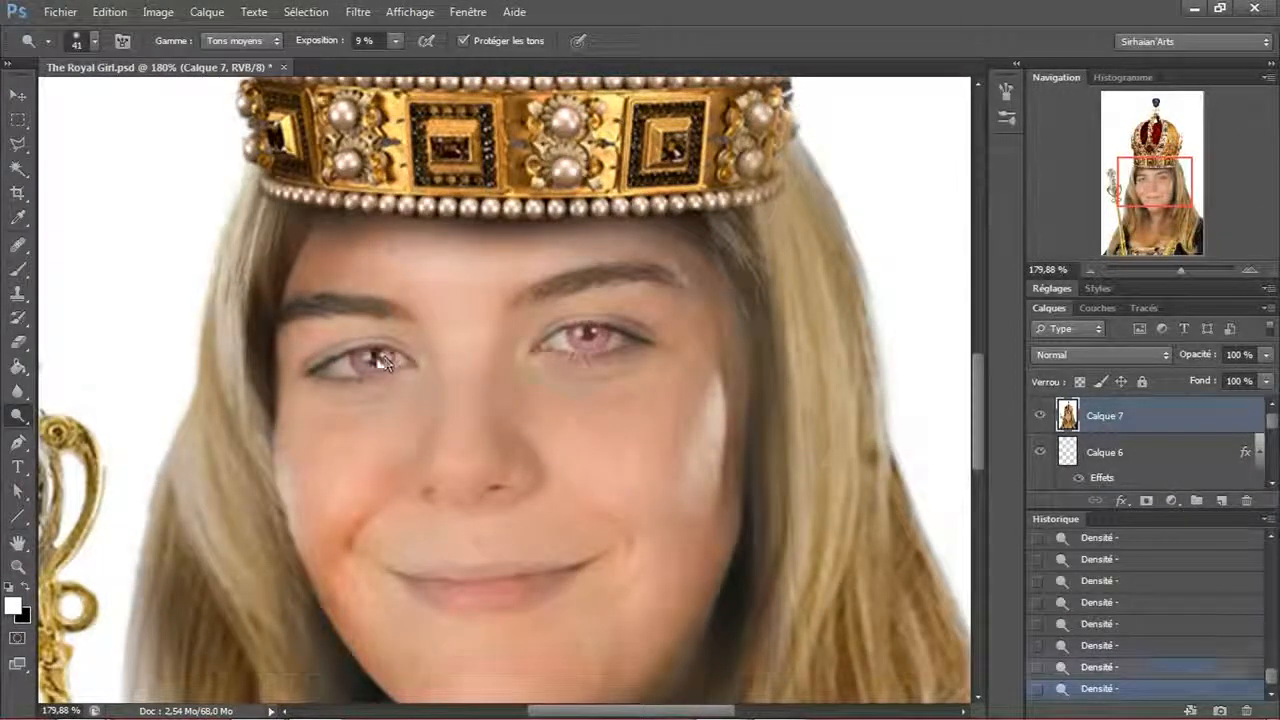
left_click(373, 359)
left_click(376, 357)
- Darken the lips with the Densité + tool at 58 px and 19 % exposure in the Tons foncés range
left_click_drag(688, 434, 706, 400)
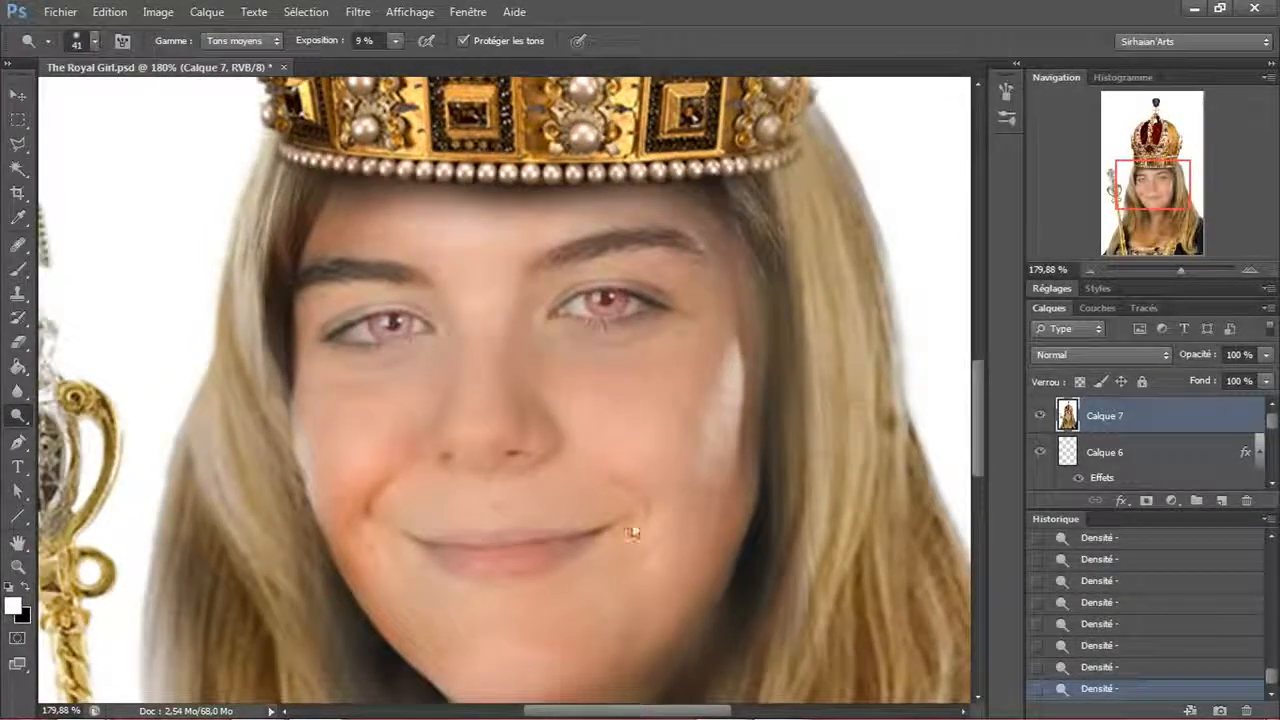
right_click(22, 417)
left_click(80, 430)
left_click_drag(411, 543, 612, 543)
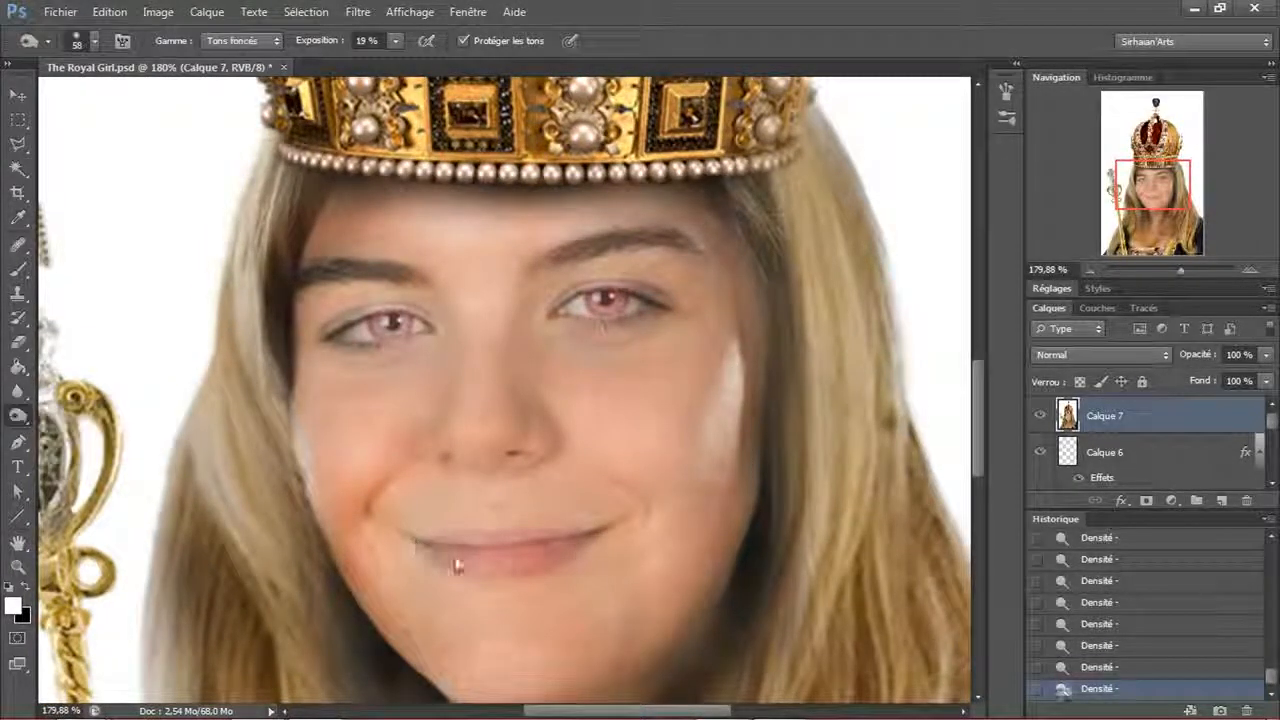
left_click_drag(457, 563, 540, 550)
mouse_move(540, 550)
left_mouse_down()
mouse_move(660, 523)
mouse_move(388, 501)
mouse_move(547, 553)
mouse_move(554, 516)
left_mouse_up()
left_click(423, 440)
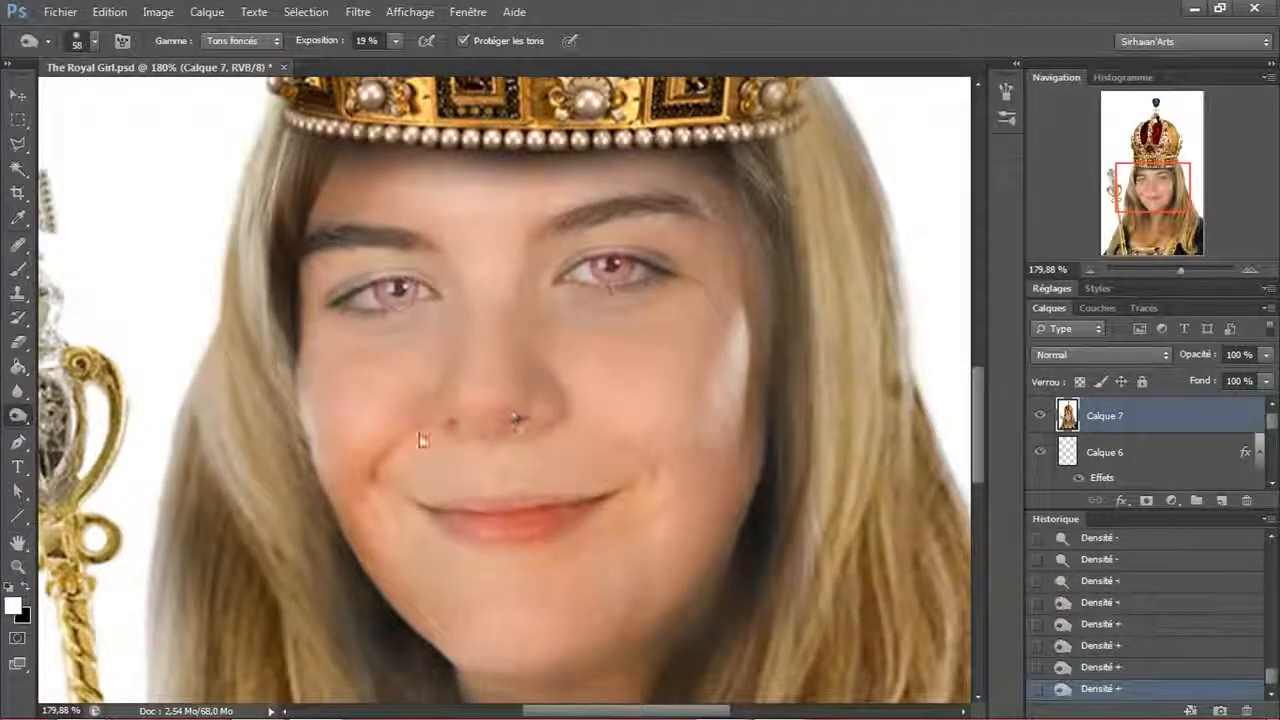
- Deepen the shaded side of the nose and the lips with Densité + in the Tons moyens range
left_click(236, 38)
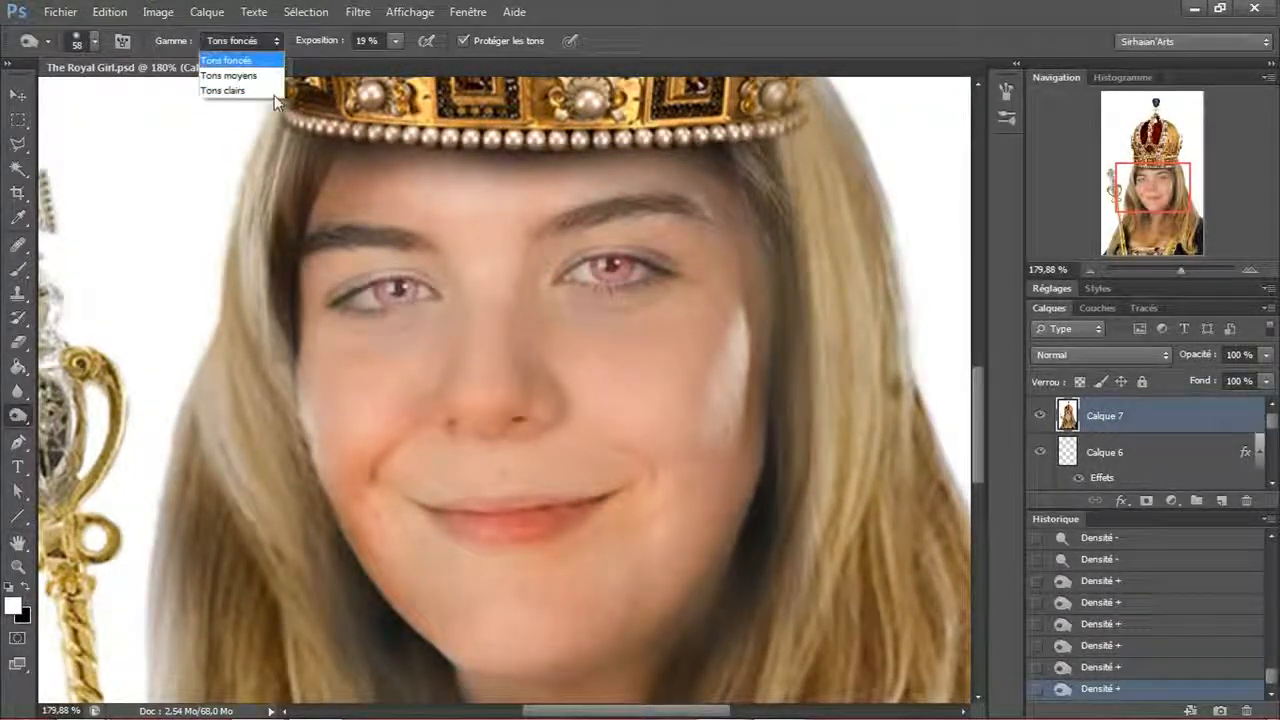
left_click(222, 76)
left_click_drag(536, 307, 546, 352)
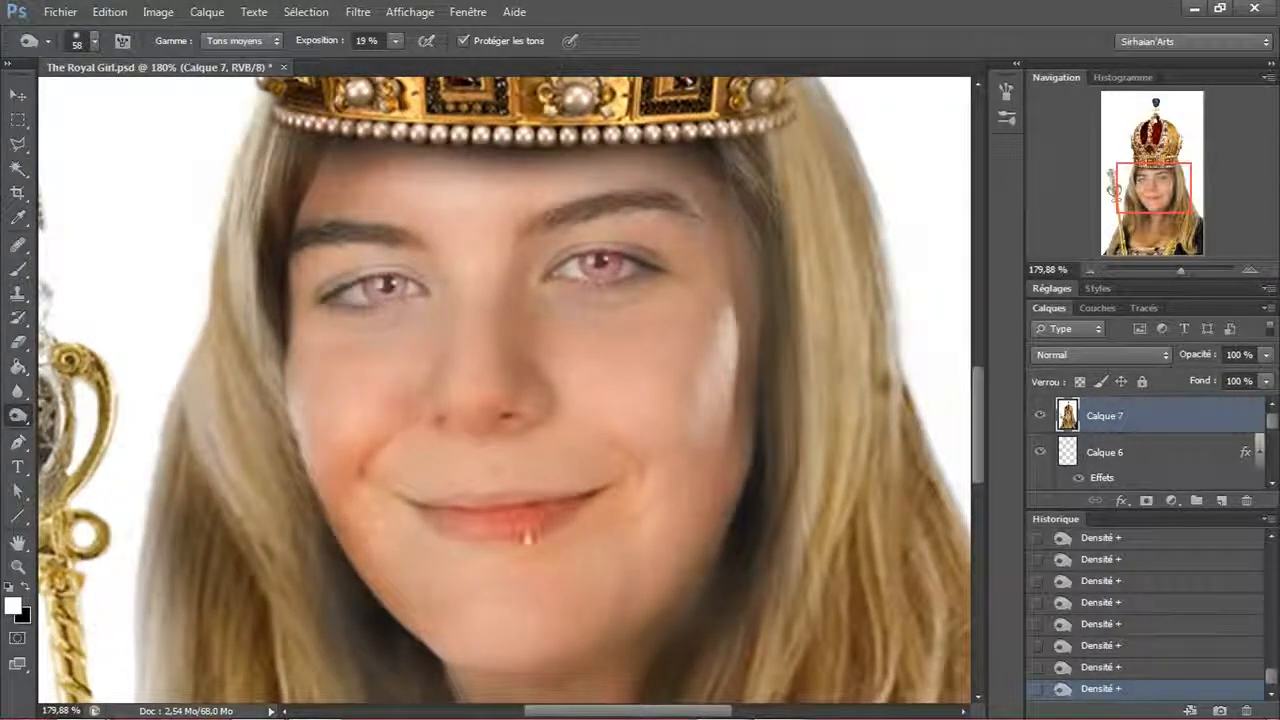
- Try darkening the face's shadows with Densité + in the Tons foncés range, comparing history states before and after
right_click(20, 420)
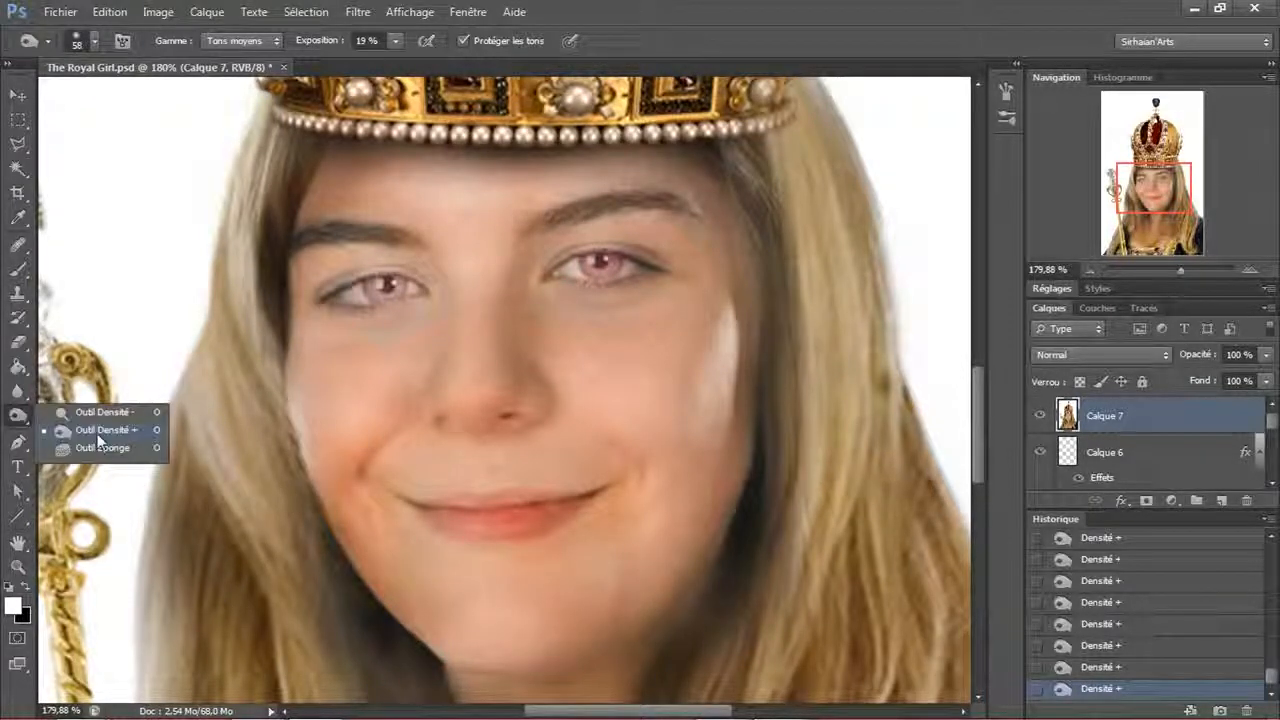
left_click(112, 434)
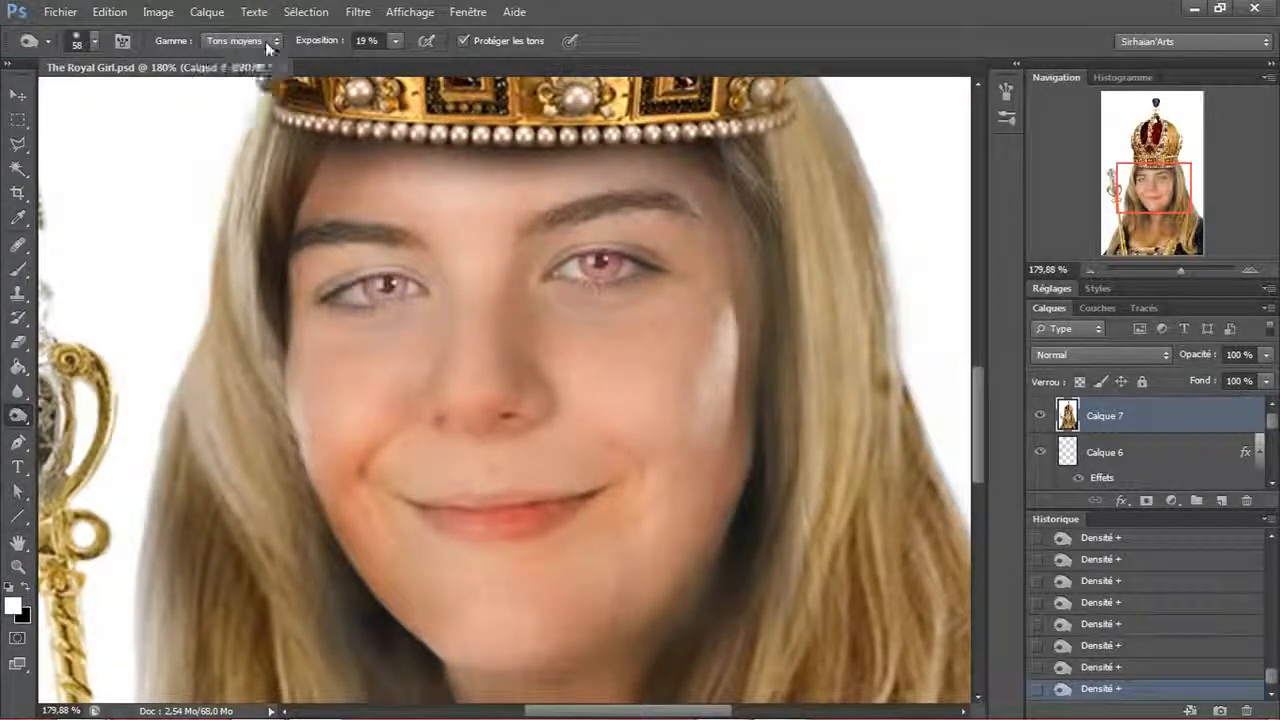
left_click(230, 41)
left_click(230, 58)
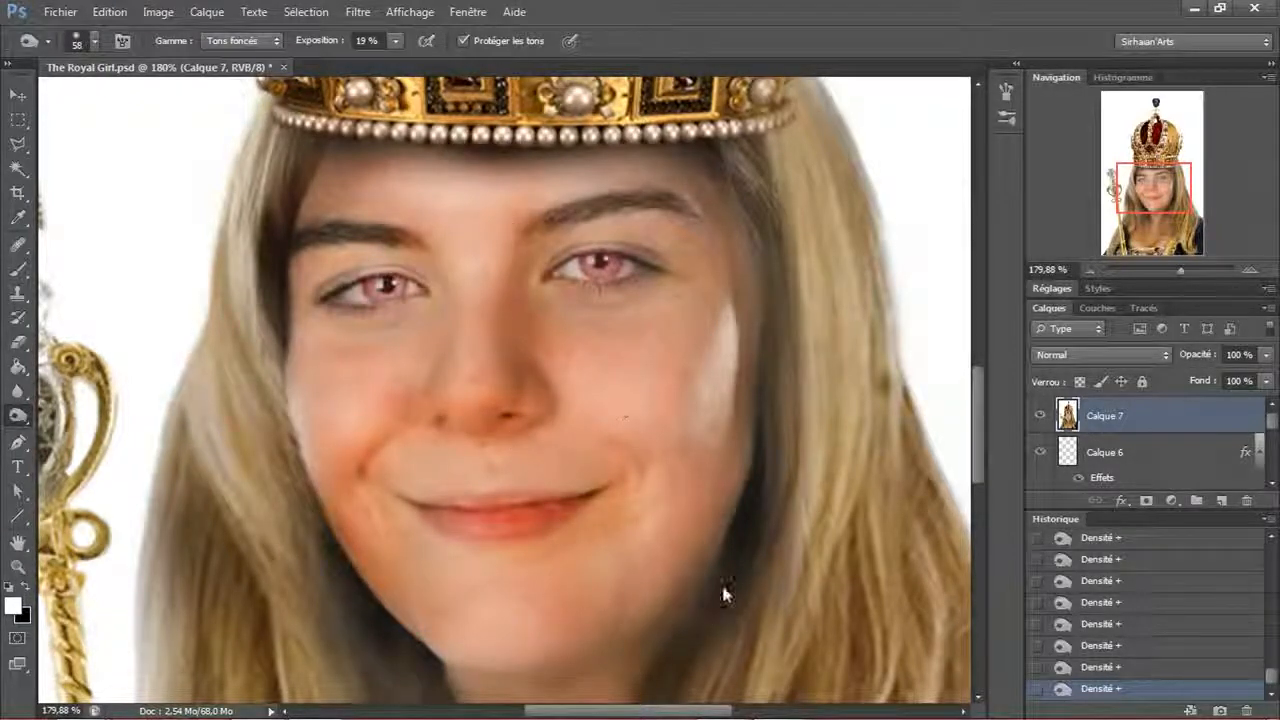
left_click(1132, 667)
left_click(1123, 690)
left_click(1124, 670)
left_click(1130, 689)
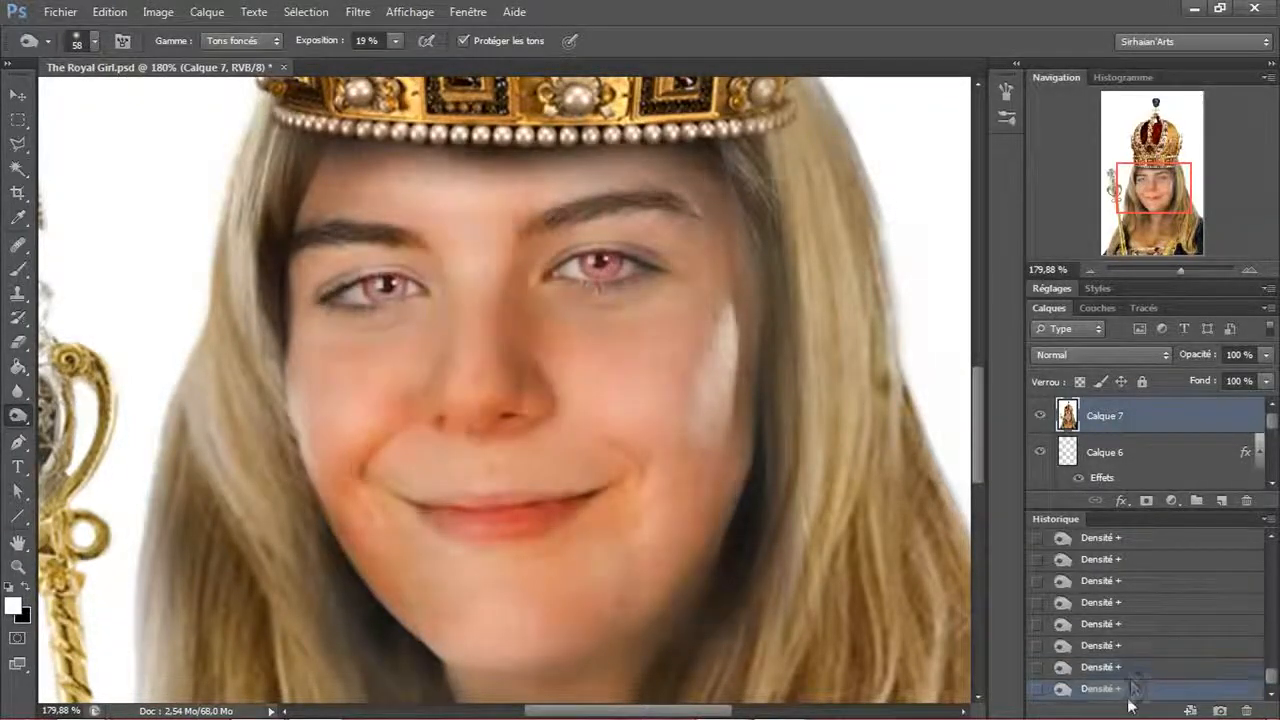
left_click(1130, 675)
- Darken the face's outer contour, forehead and under-eye areas with Densité + in the Tons moyens range
left_click_drag(818, 457, 784, 465)
left_click(249, 42)
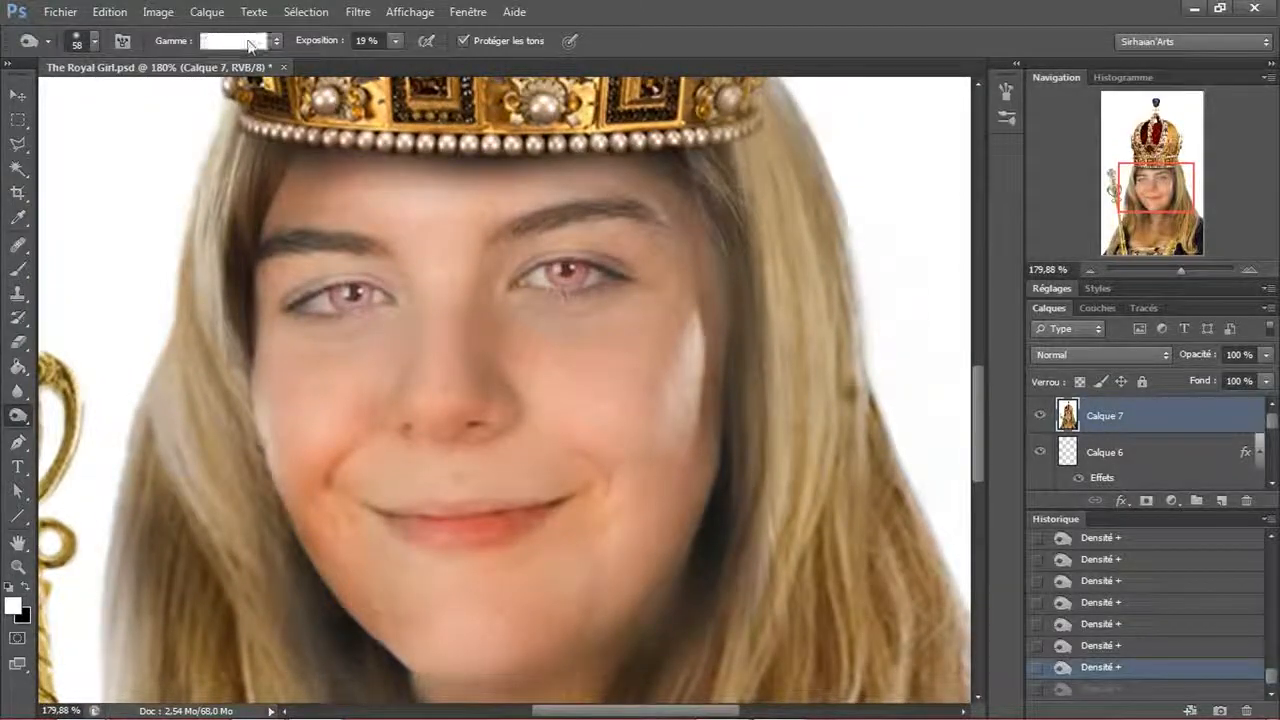
left_click(245, 67)
mouse_move(661, 321)
left_mouse_down()
mouse_move(679, 529)
mouse_move(686, 480)
left_mouse_up()
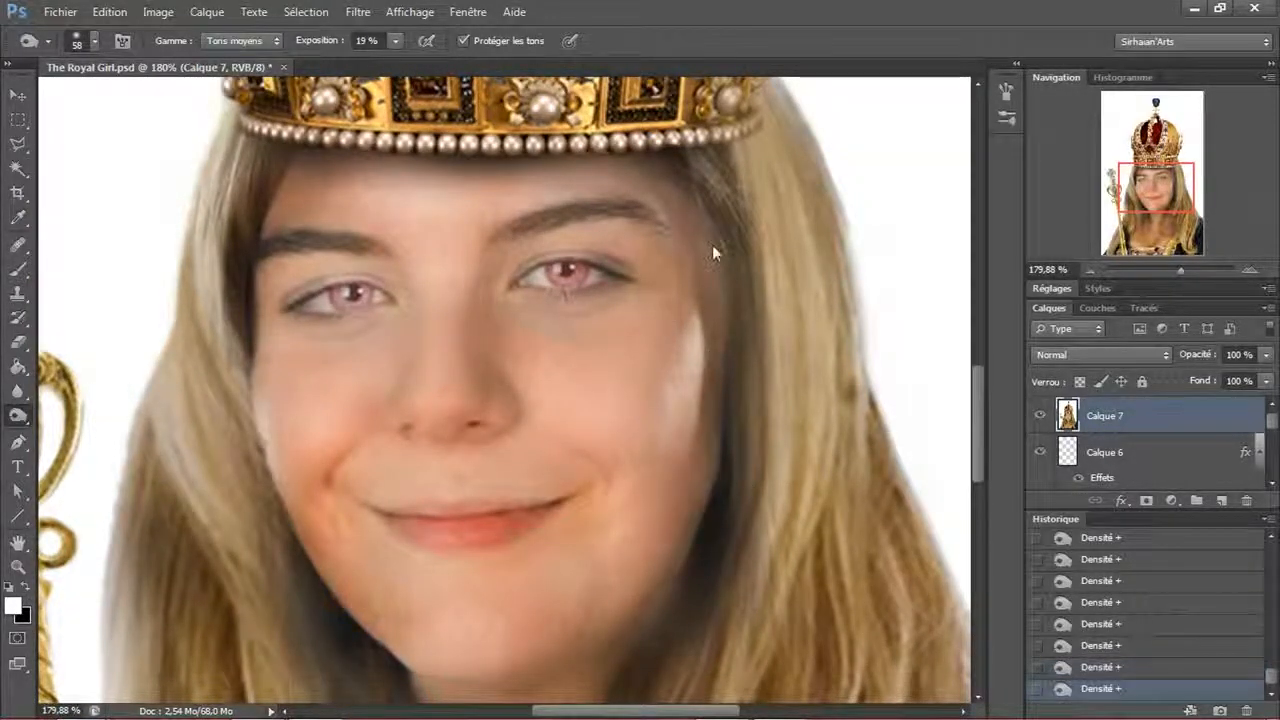
mouse_move(482, 179)
left_mouse_down()
mouse_move(275, 160)
mouse_move(257, 253)
mouse_move(536, 213)
left_mouse_up()
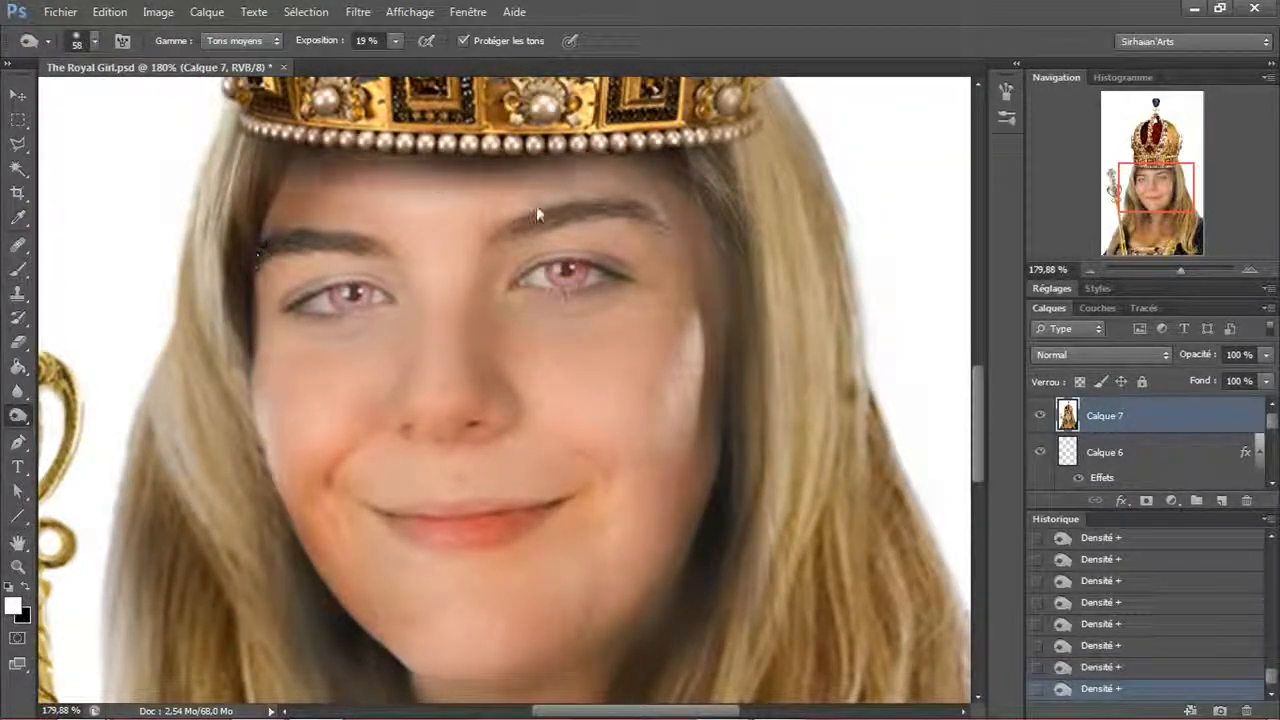
left_click_drag(380, 325, 318, 342)
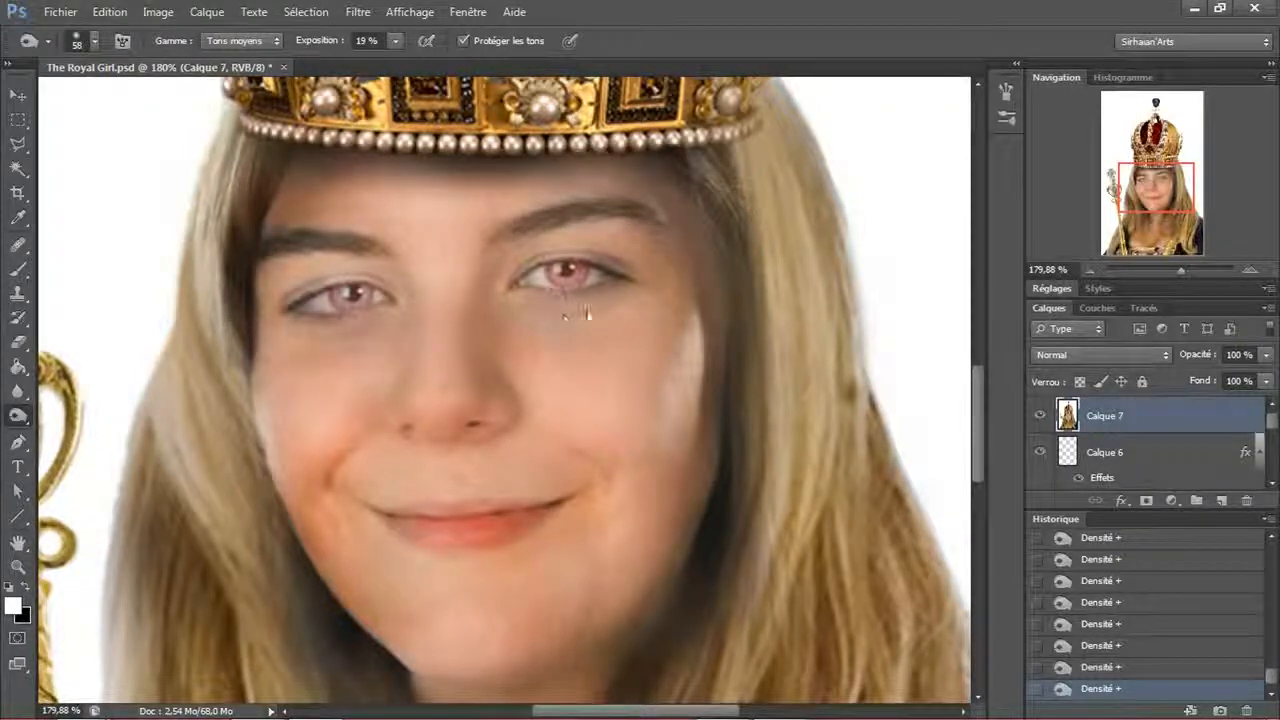
left_click_drag(285, 455, 290, 410)
- Burn the shadows along the jaw, neck and chest between the locks of hair at 19 % exposure
mouse_move(436, 660)
left_mouse_down()
mouse_move(426, 341)
mouse_move(459, 590)
left_mouse_up()
left_click_drag(346, 497, 330, 363)
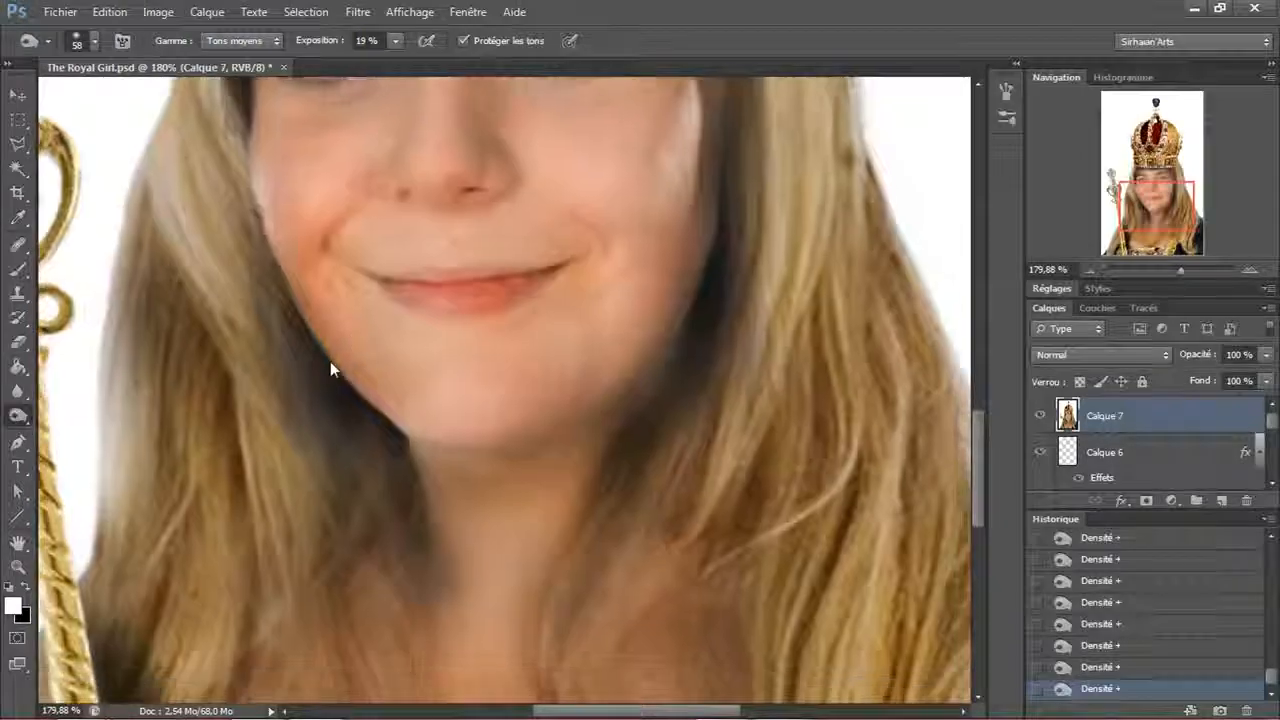
mouse_move(420, 575)
left_mouse_down()
mouse_move(426, 691)
mouse_move(488, 487)
mouse_move(538, 480)
left_mouse_up()
mouse_move(465, 690)
left_mouse_down()
mouse_move(651, 543)
mouse_move(590, 495)
left_mouse_up()
left_click_drag(663, 546, 608, 287)
- Compare the composite with and without the retouched layer Calque 7 by toggling its visibility and varying its opacity
scroll(686, 500, "up", 5)
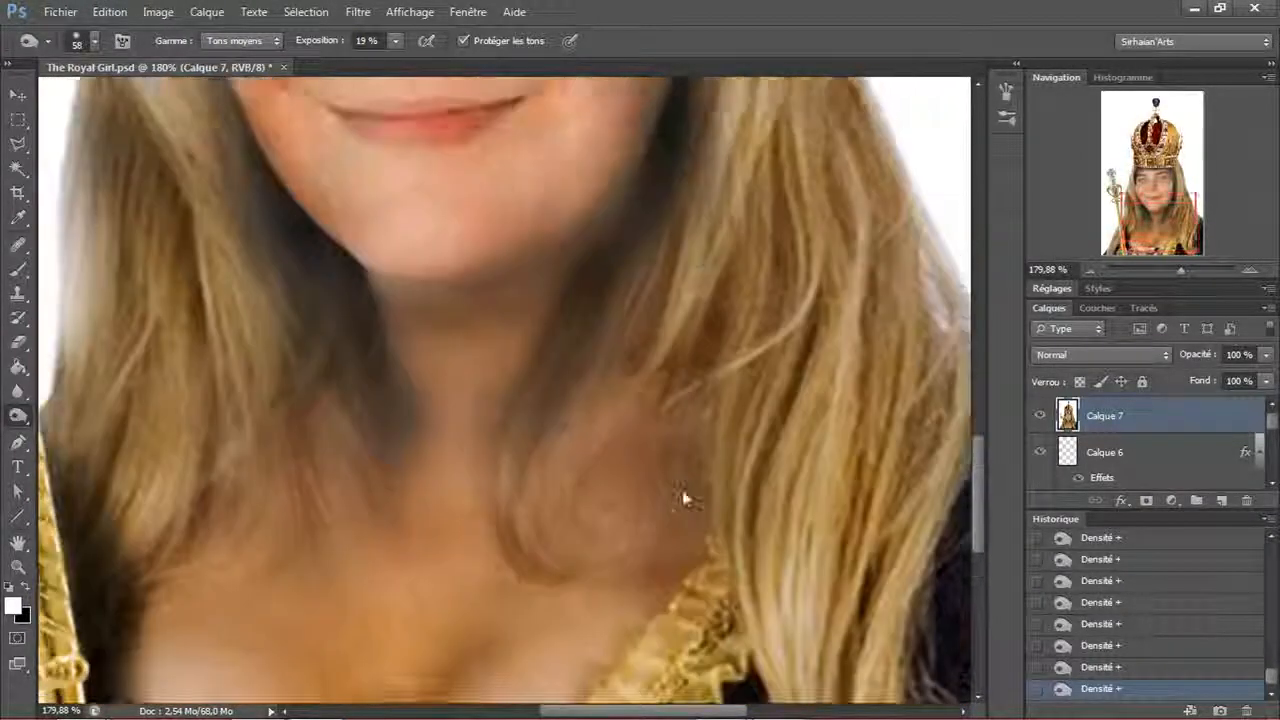
scroll(688, 463, "down", 3)
scroll(687, 454, "down", 2)
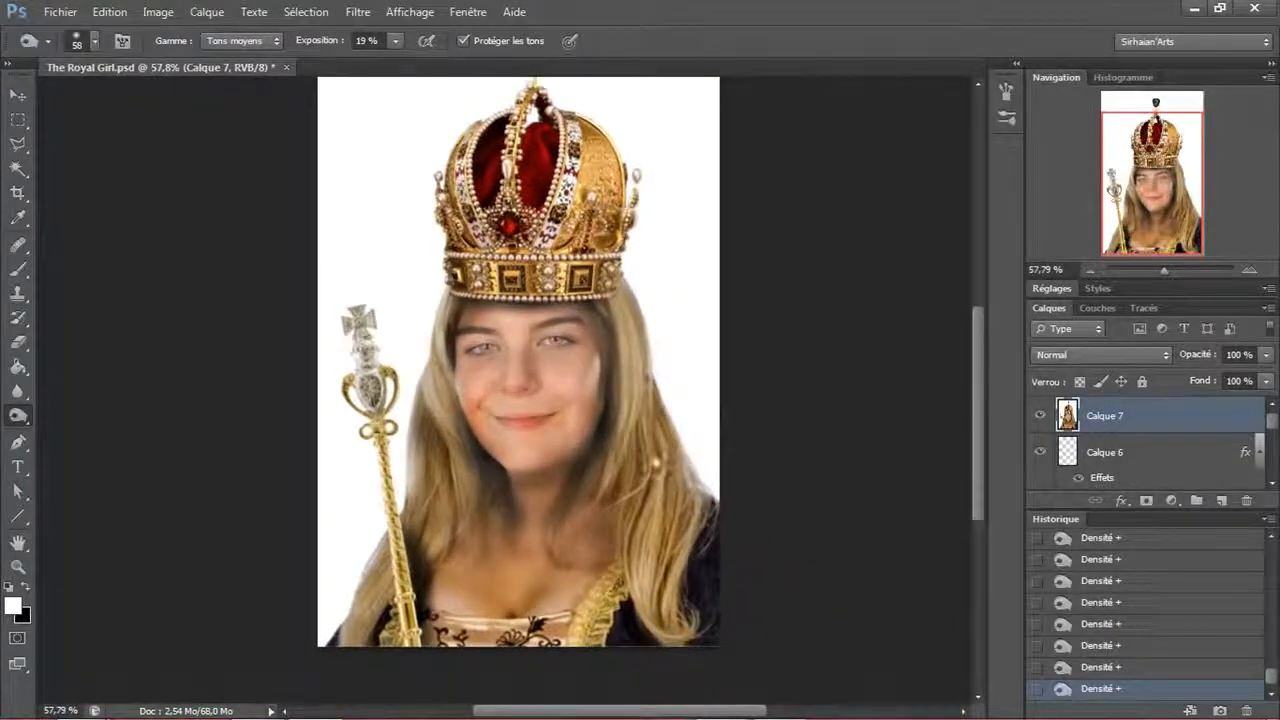
left_click(1038, 418)
left_click(1038, 420)
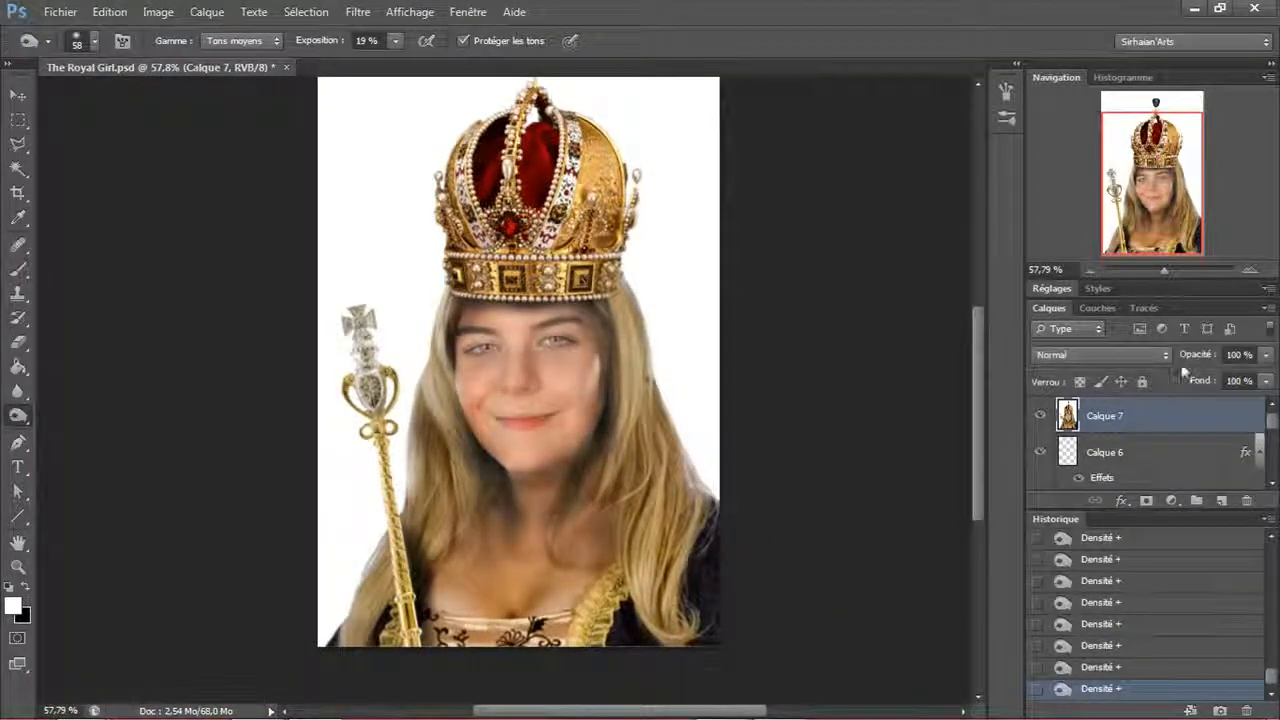
left_click_drag(1208, 355, 1262, 356)
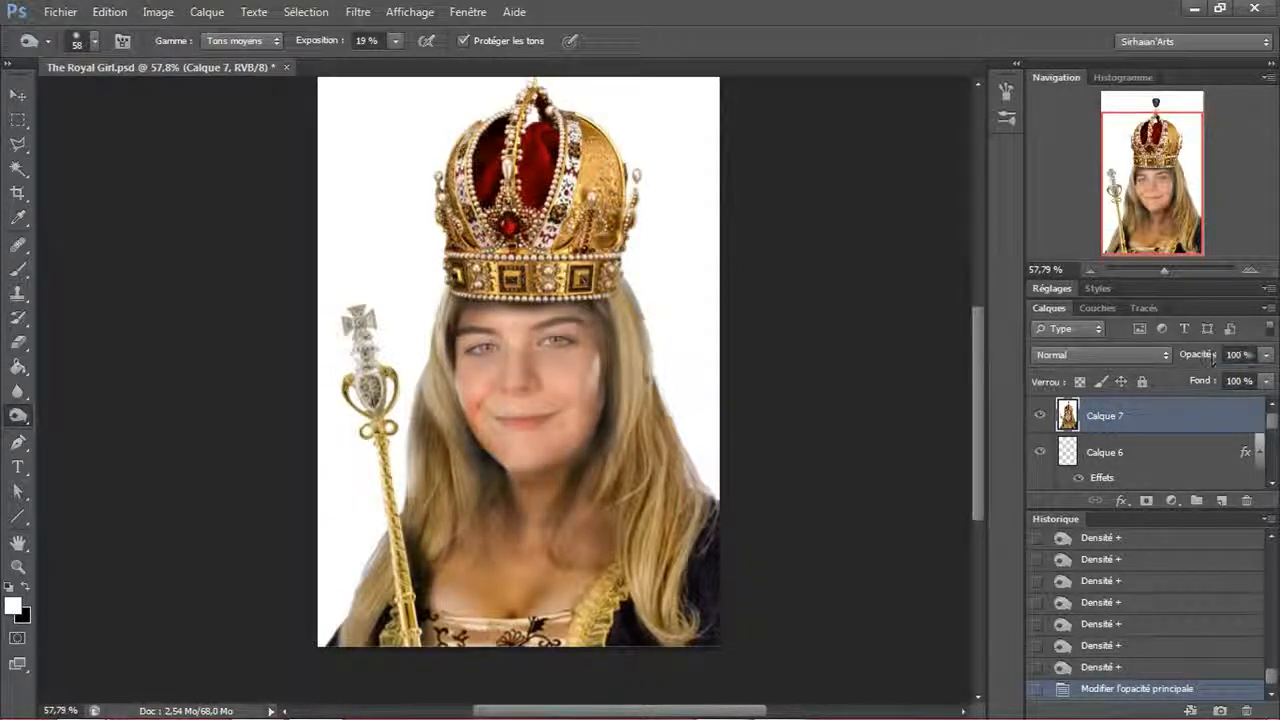
- Add a layer mask to Calque 7 and mask out the face with a black 154 px brush
left_click(1146, 500)
left_click(16, 271)
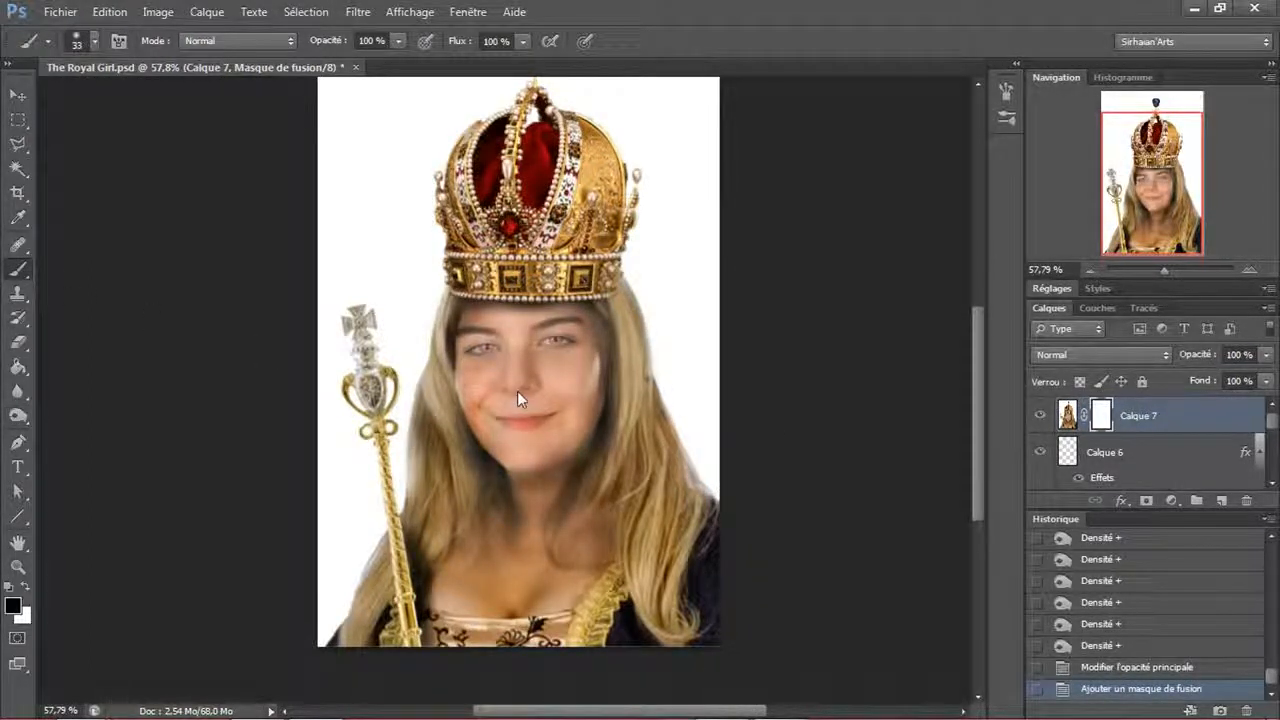
right_click(517, 397)
left_click_drag(638, 432, 658, 433)
left_click(755, 150)
left_click(507, 489)
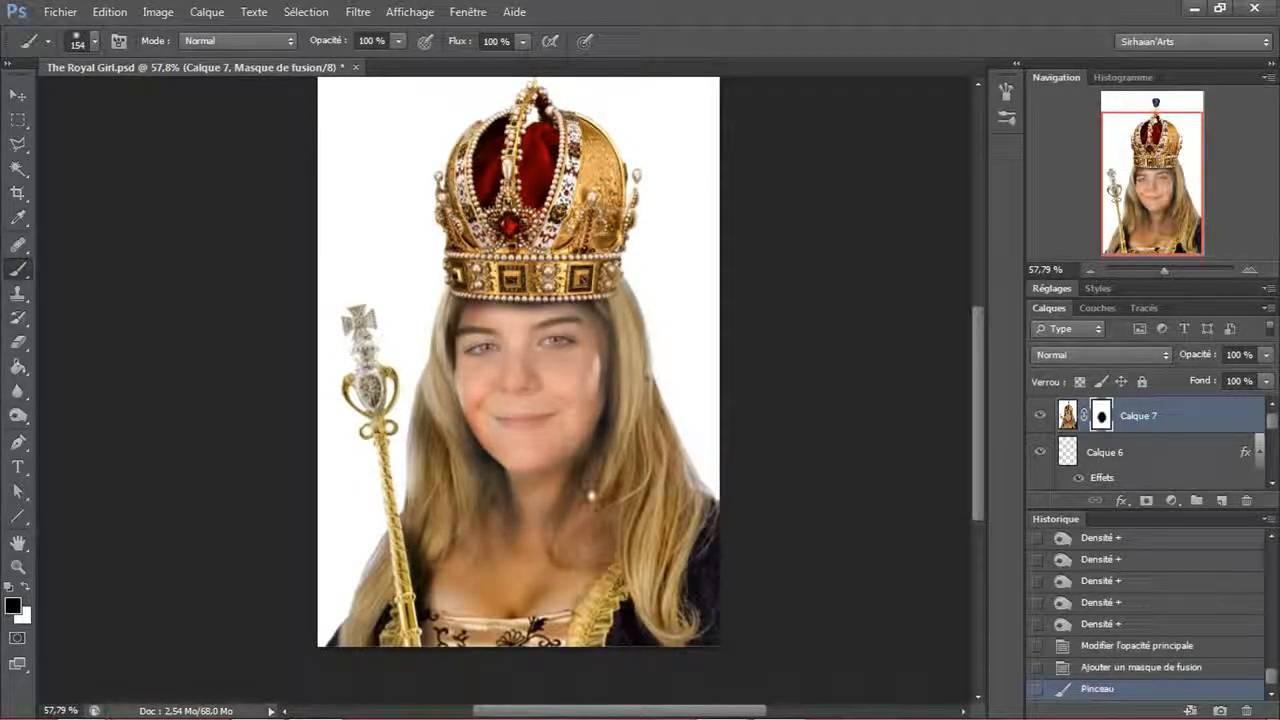
- Partially restore the retouch on the mask over the eyes, forehead and neck with white at 32 % brush opacity
left_click_drag(322, 47, 262, 70)
key("x")
left_click(530, 505)
left_click(501, 369)
left_click(481, 336)
left_click(536, 318)
left_click(578, 334)
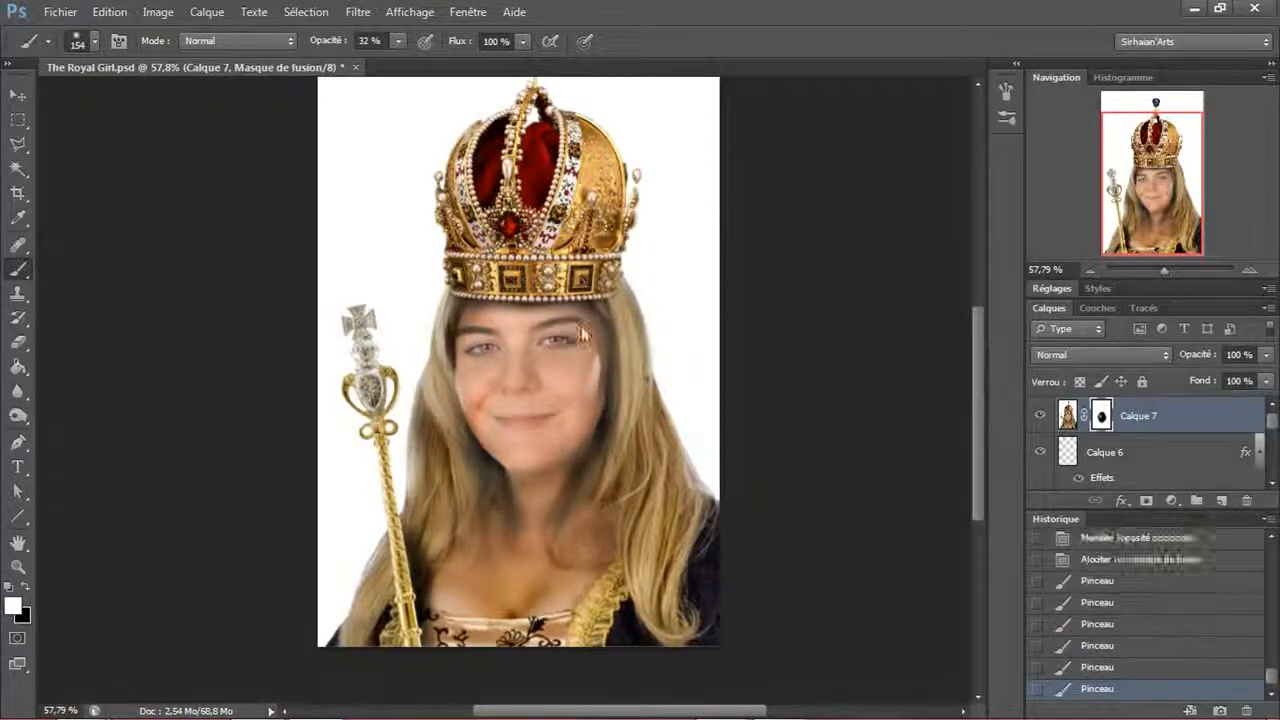
left_click(568, 326)
left_click(530, 305)
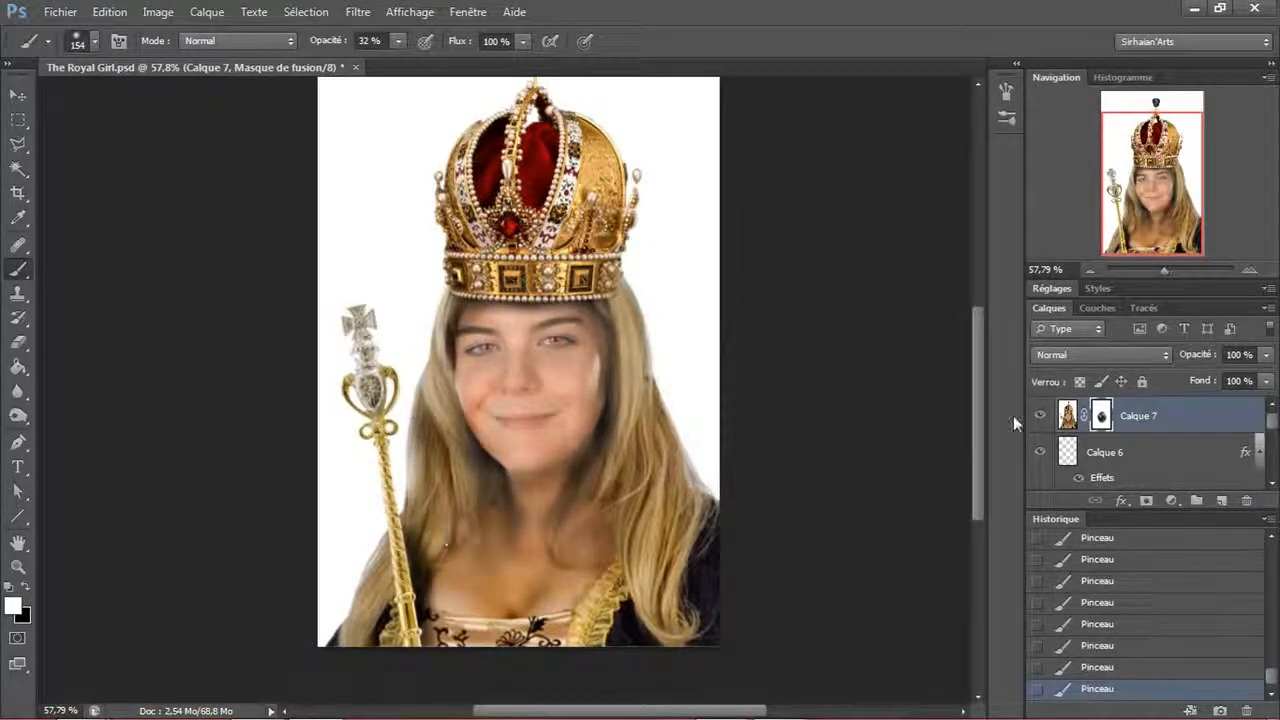
- Select the whole canvas and paste a merged copy of the composite as a new layer
left_click(24, 99)
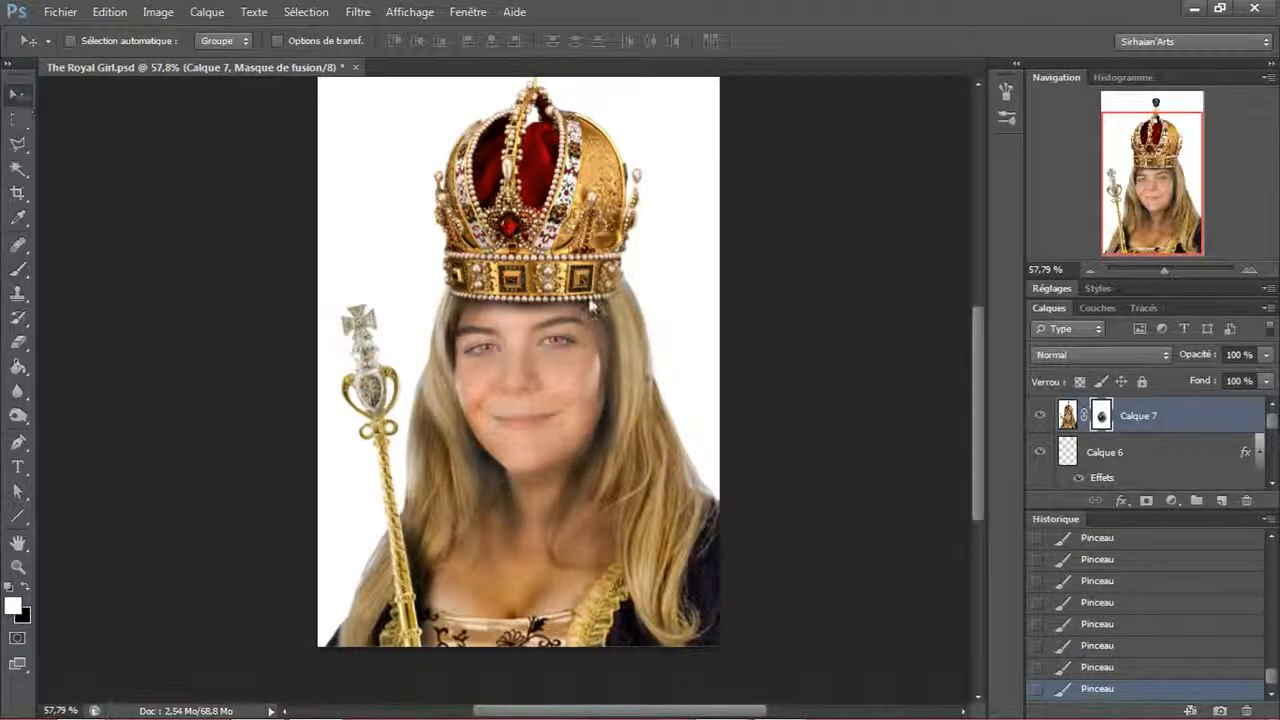
scroll(651, 394, "right", 1)
key("ctrl+a")
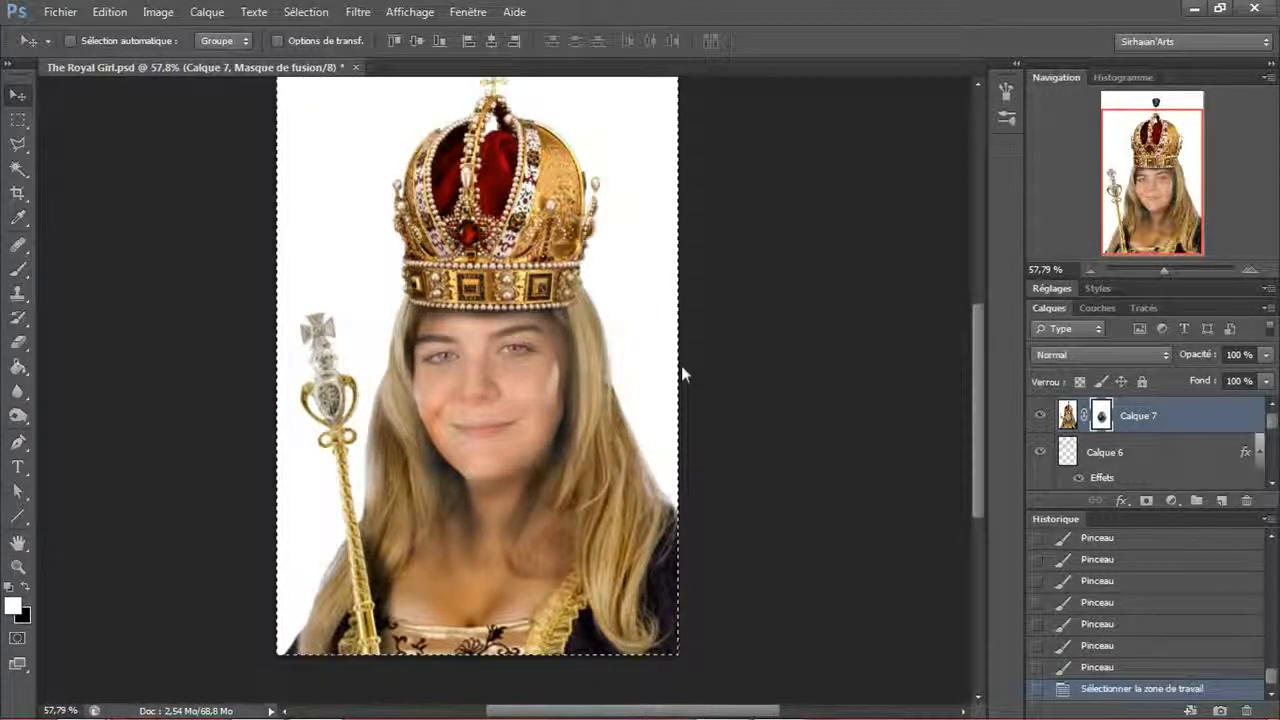
key("ctrl+shift+c")
key("ctrl+v")
- Open the merged copy in Fluidité and warp the inner eyebrow and bridge of the nose with a size 79 brush
left_click(357, 12)
left_click(433, 138)
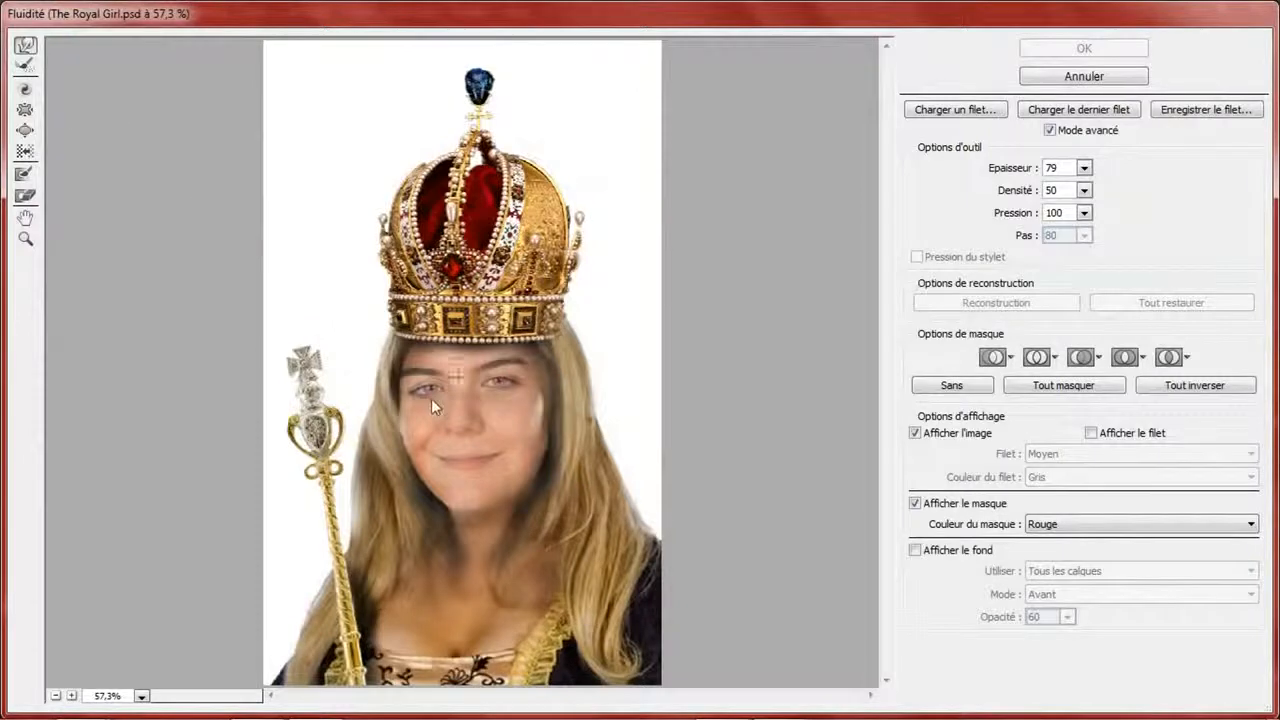
left_click(467, 390)
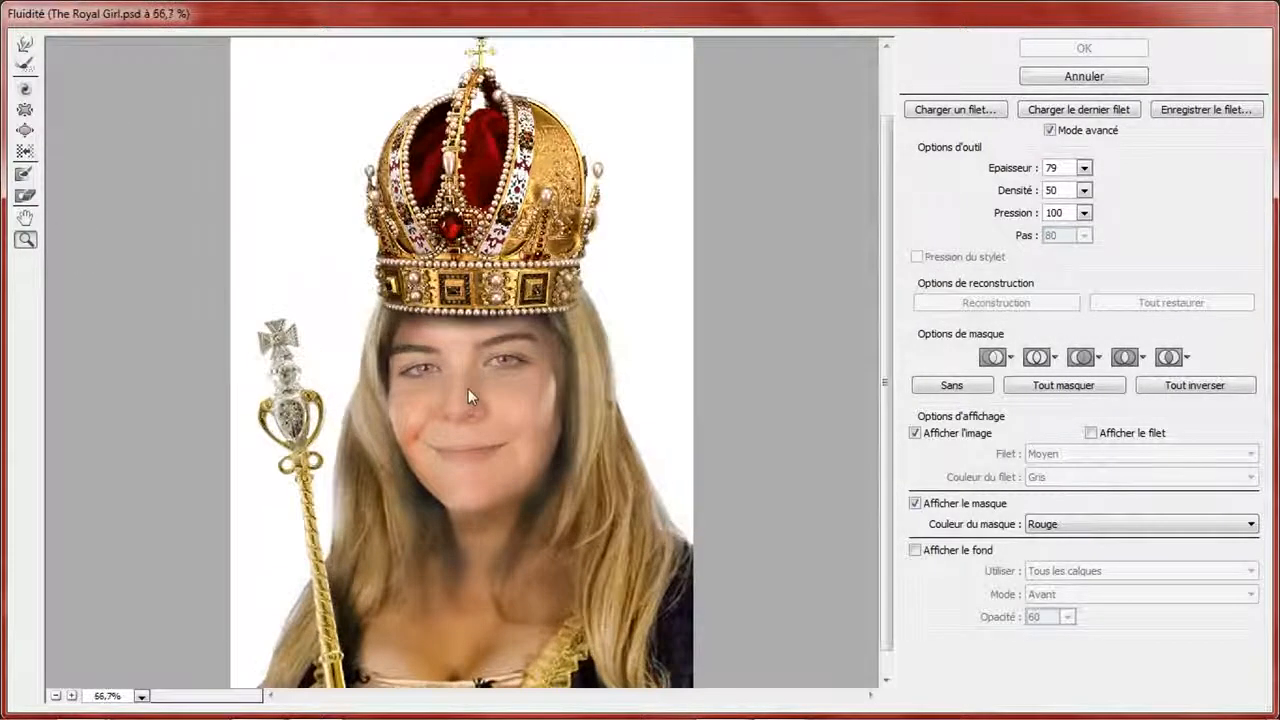
left_click(468, 388)
left_click(466, 379)
left_click(25, 45)
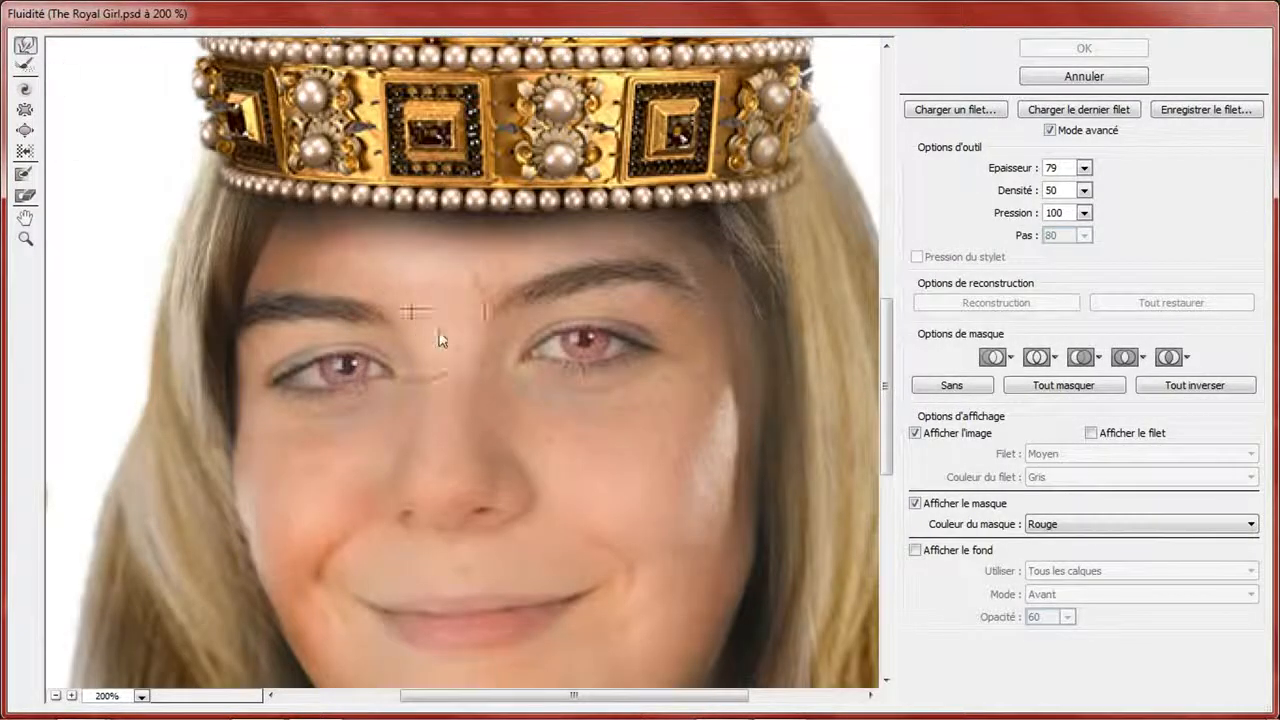
left_click_drag(497, 300, 523, 289)
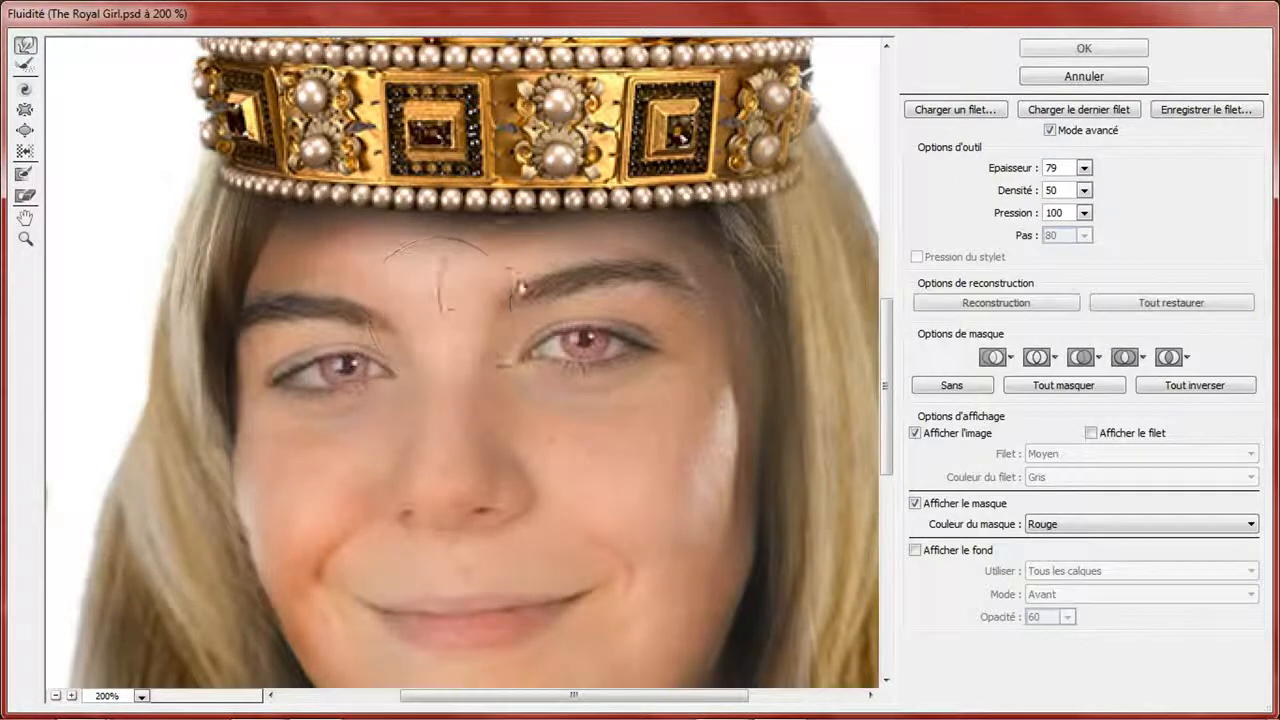
left_click_drag(454, 319, 470, 324)
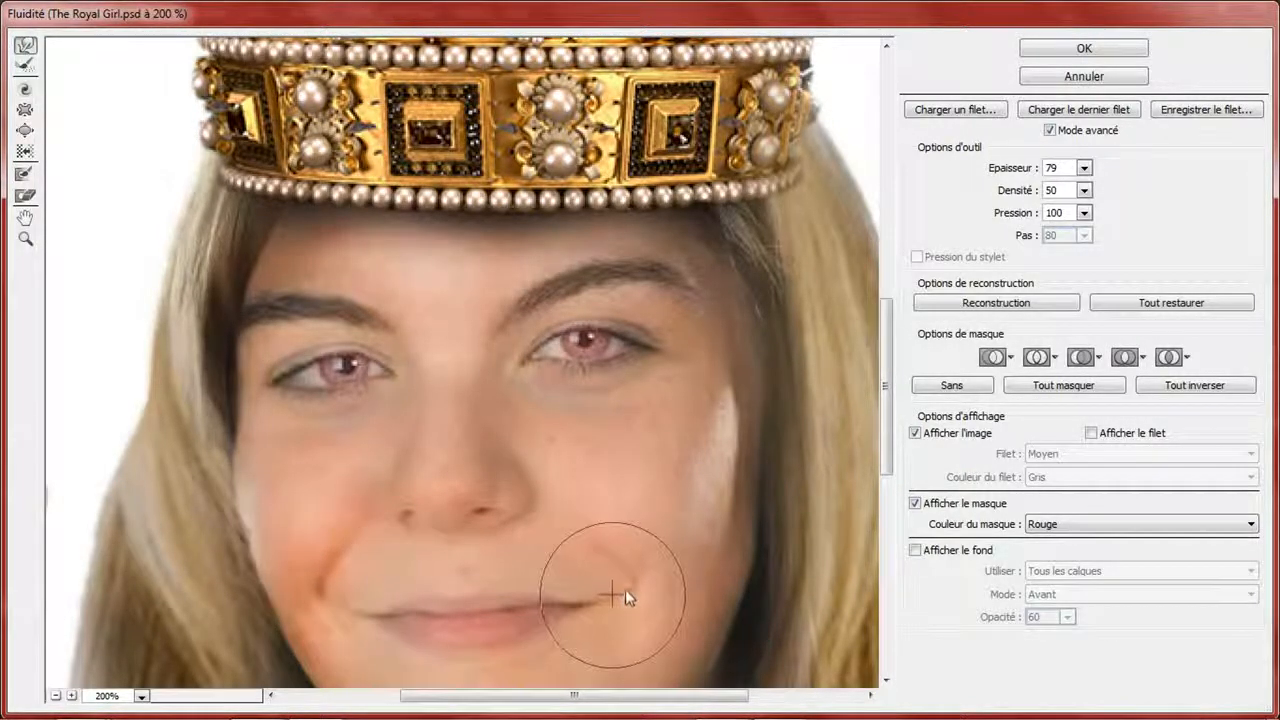
- Warp both corners of the mouth and the lips with the size 79 brush, undoing the last stroke
mouse_move(625, 589)
left_mouse_down()
mouse_move(566, 601)
mouse_move(570, 620)
mouse_move(640, 584)
left_mouse_up()
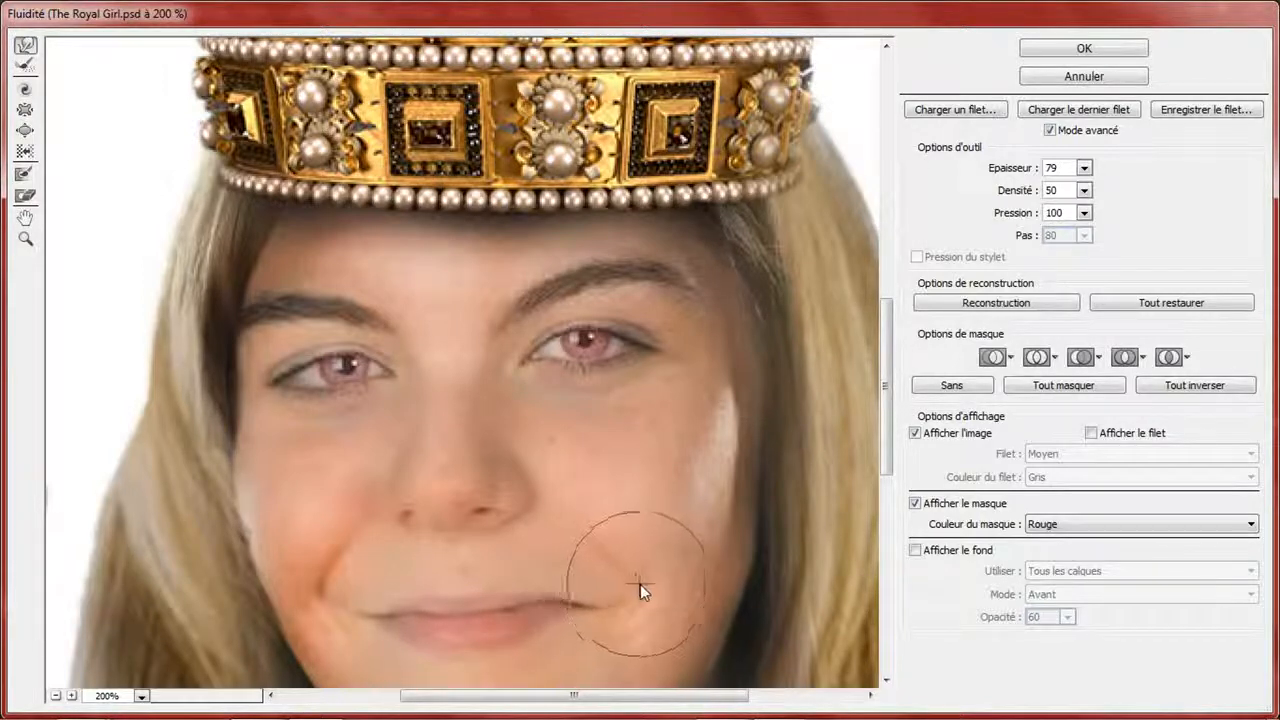
left_click_drag(603, 637, 603, 617)
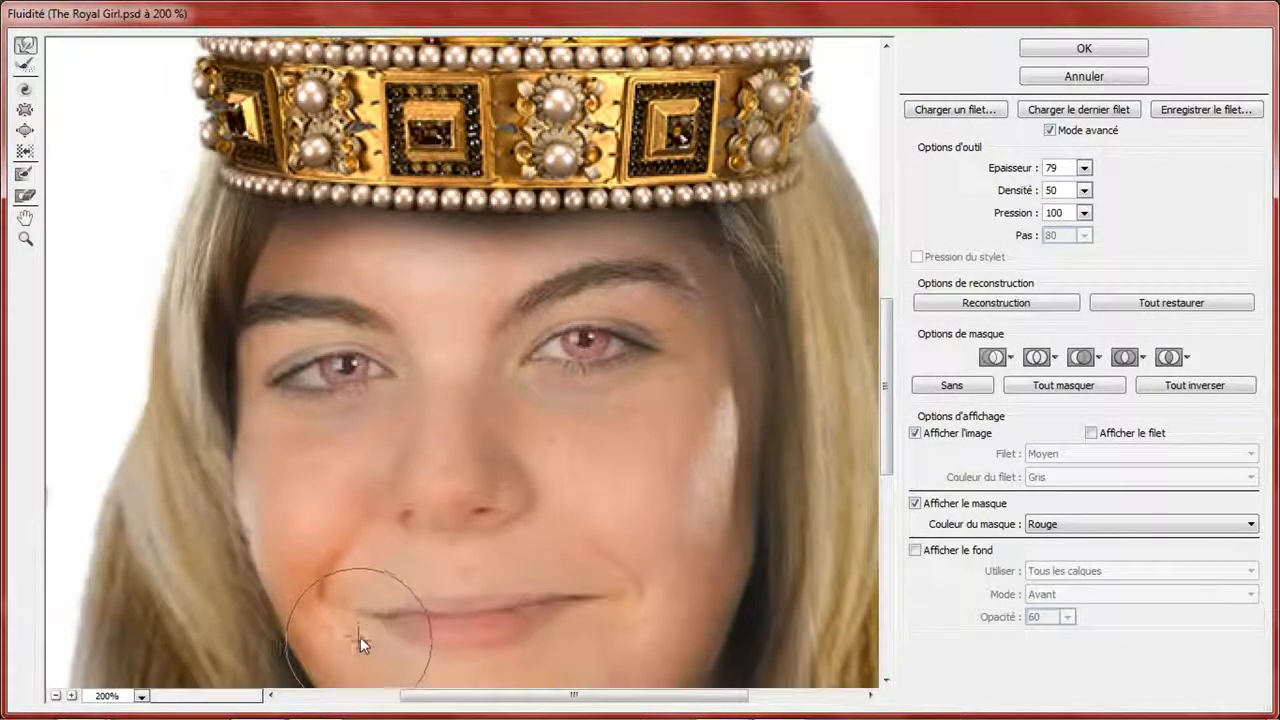
mouse_move(360, 637)
left_mouse_down()
mouse_move(352, 590)
mouse_move(352, 614)
mouse_move(387, 634)
mouse_move(352, 598)
left_mouse_up()
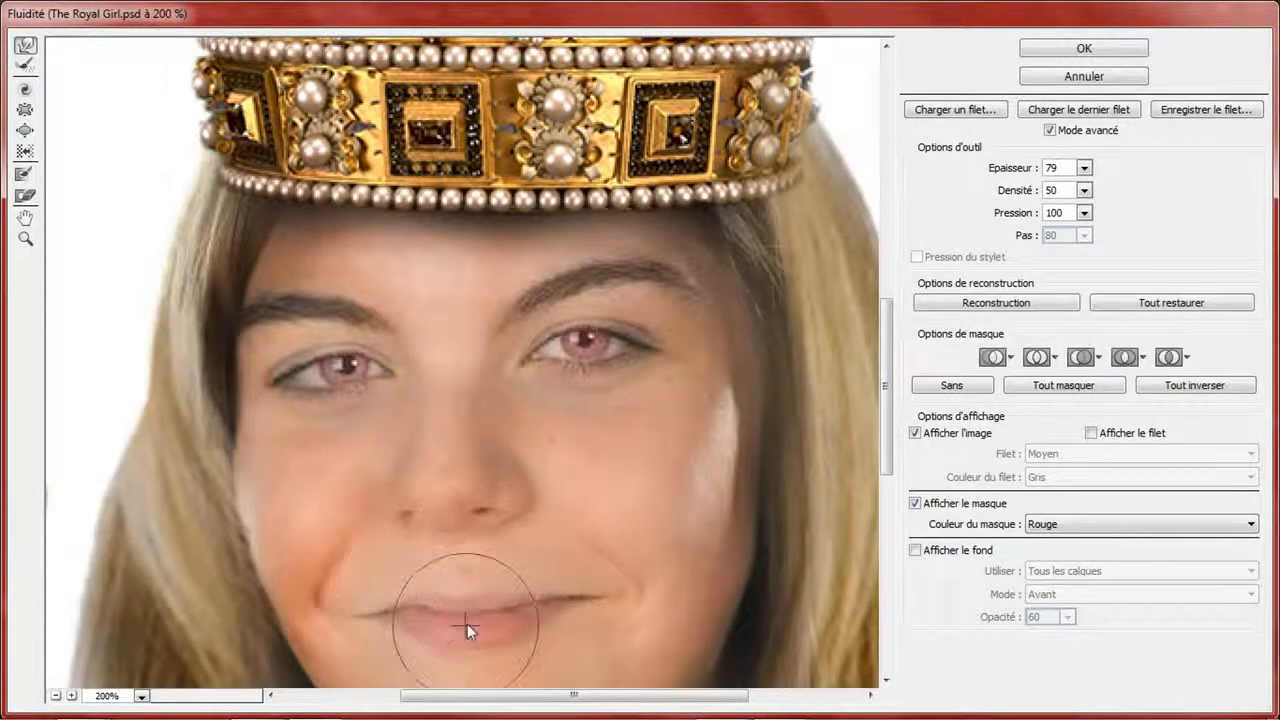
left_click_drag(467, 624, 415, 593)
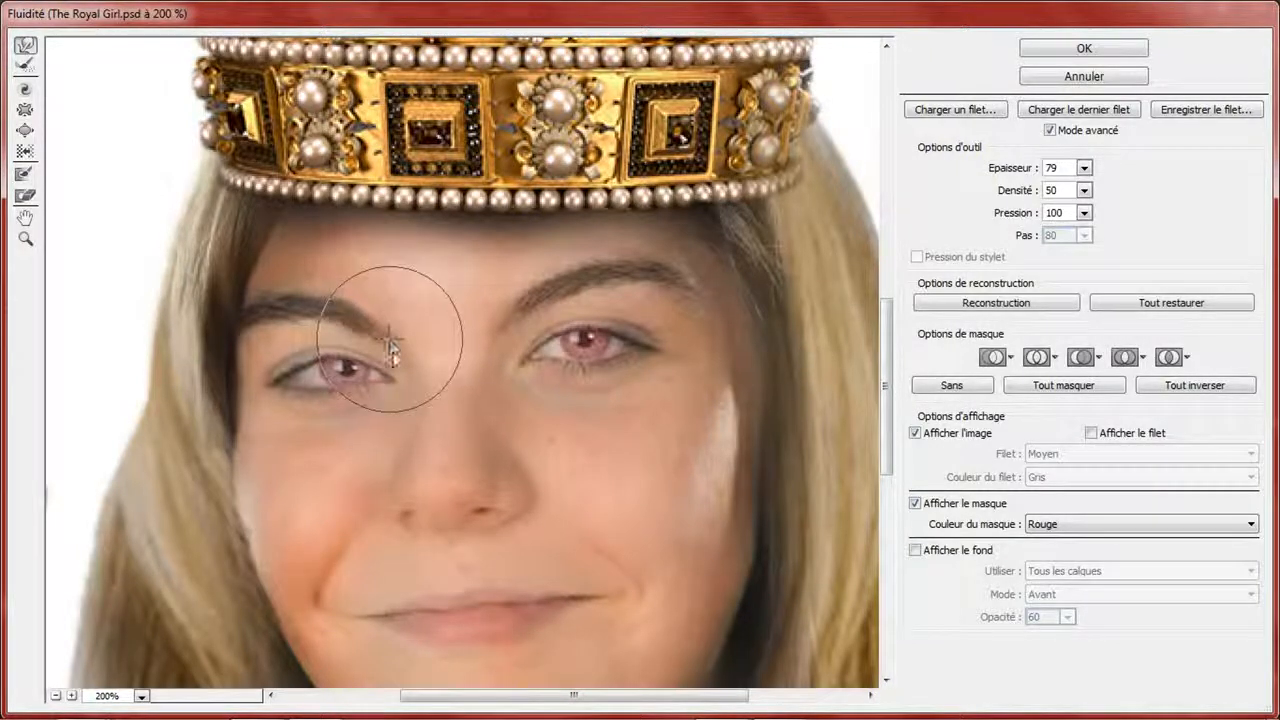
key("ctrl+z")
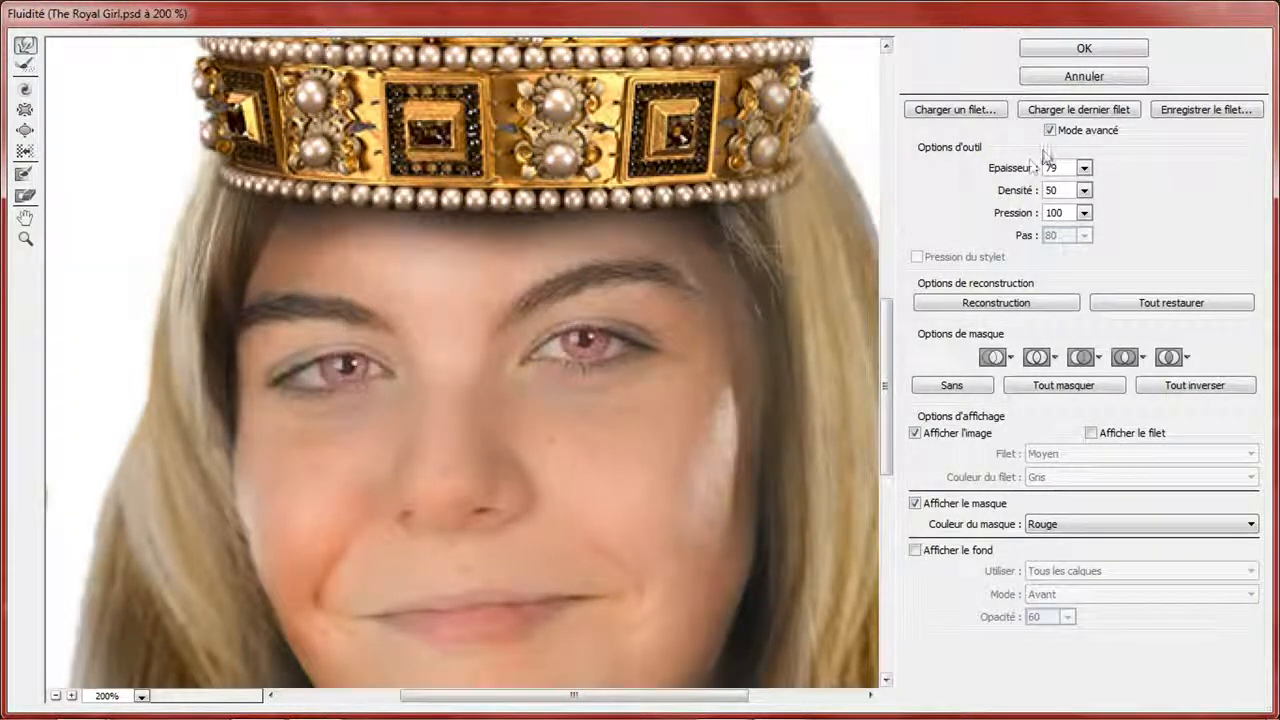
- Set the warp brush size to 49, push the inner ends of both eyebrows downward and apply Fluidité
left_click_drag(1030, 168, 968, 184)
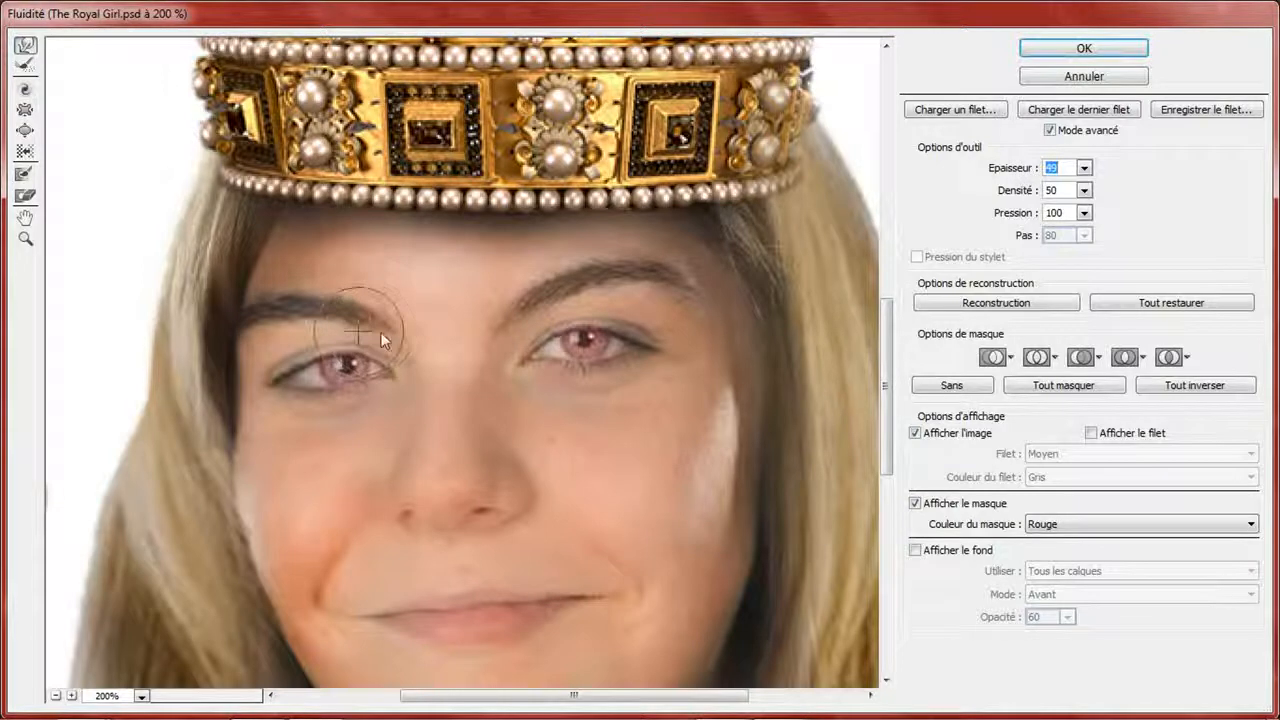
left_click_drag(382, 330, 397, 347)
mouse_move(512, 315)
left_mouse_down()
mouse_move(500, 343)
mouse_move(514, 349)
left_mouse_up()
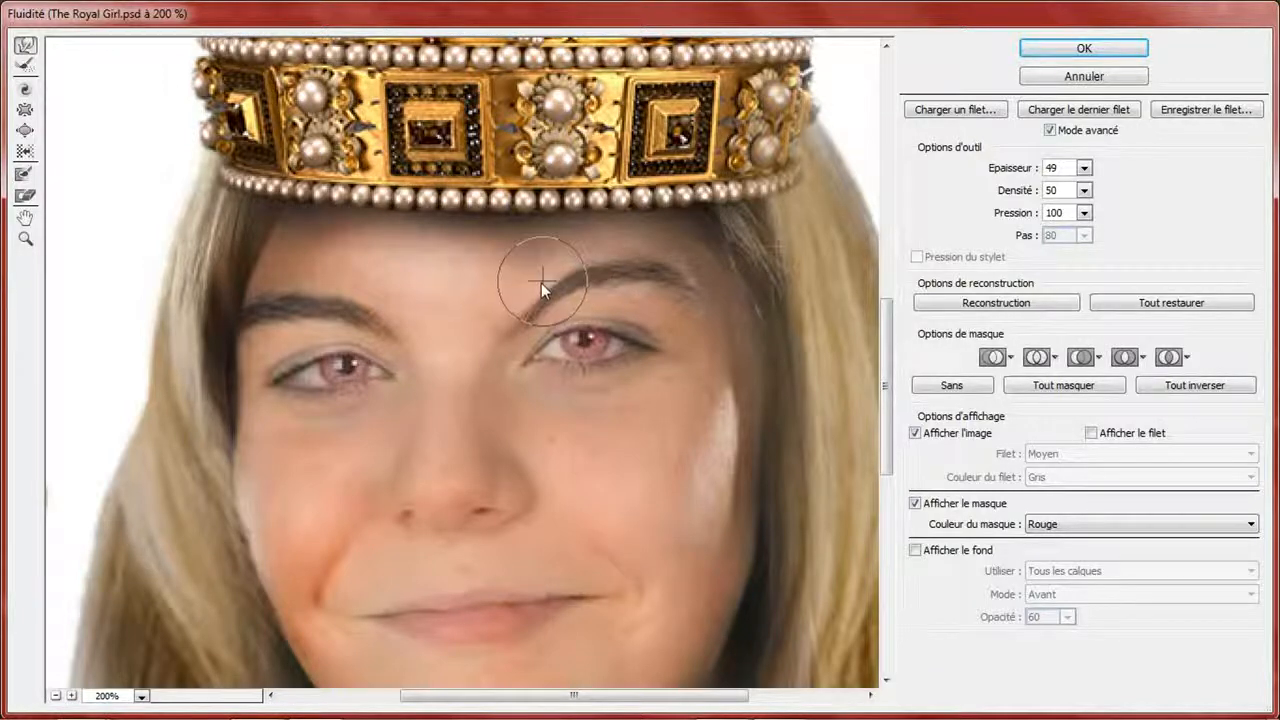
left_click(1120, 48)
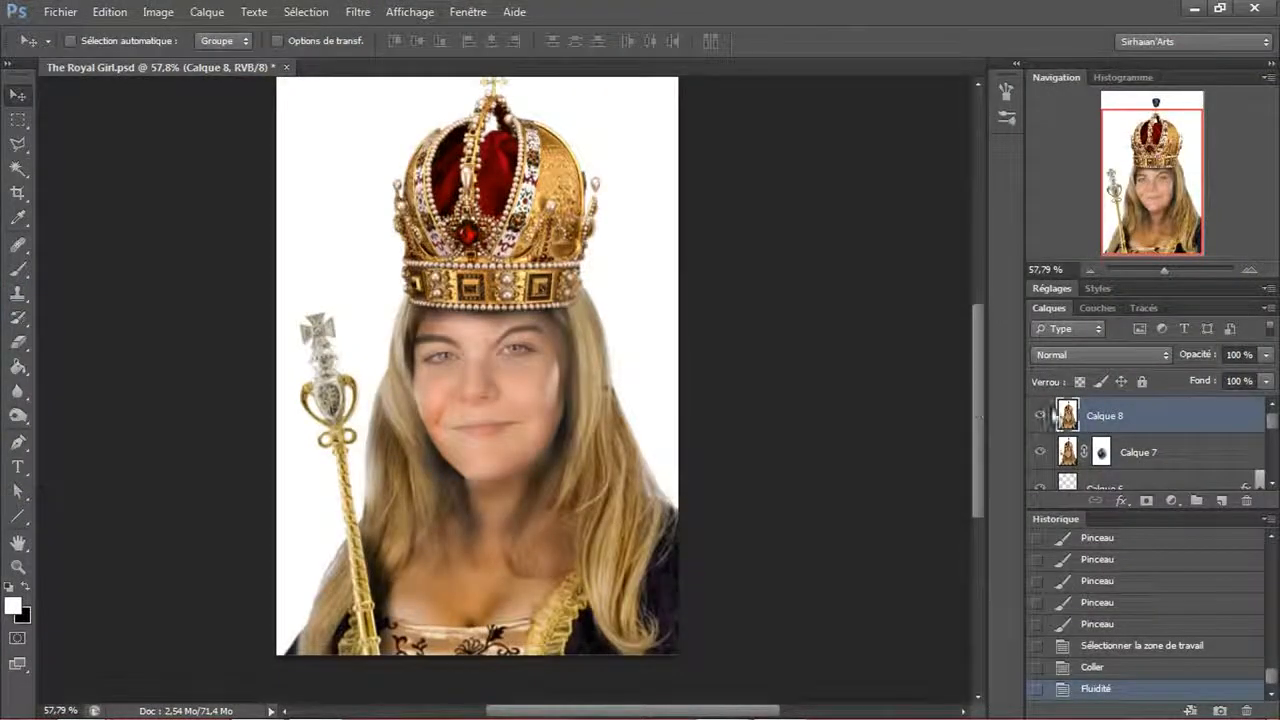
- Hide the warped layer Calque 8 to compare, and delete that layer
left_click(1042, 415)
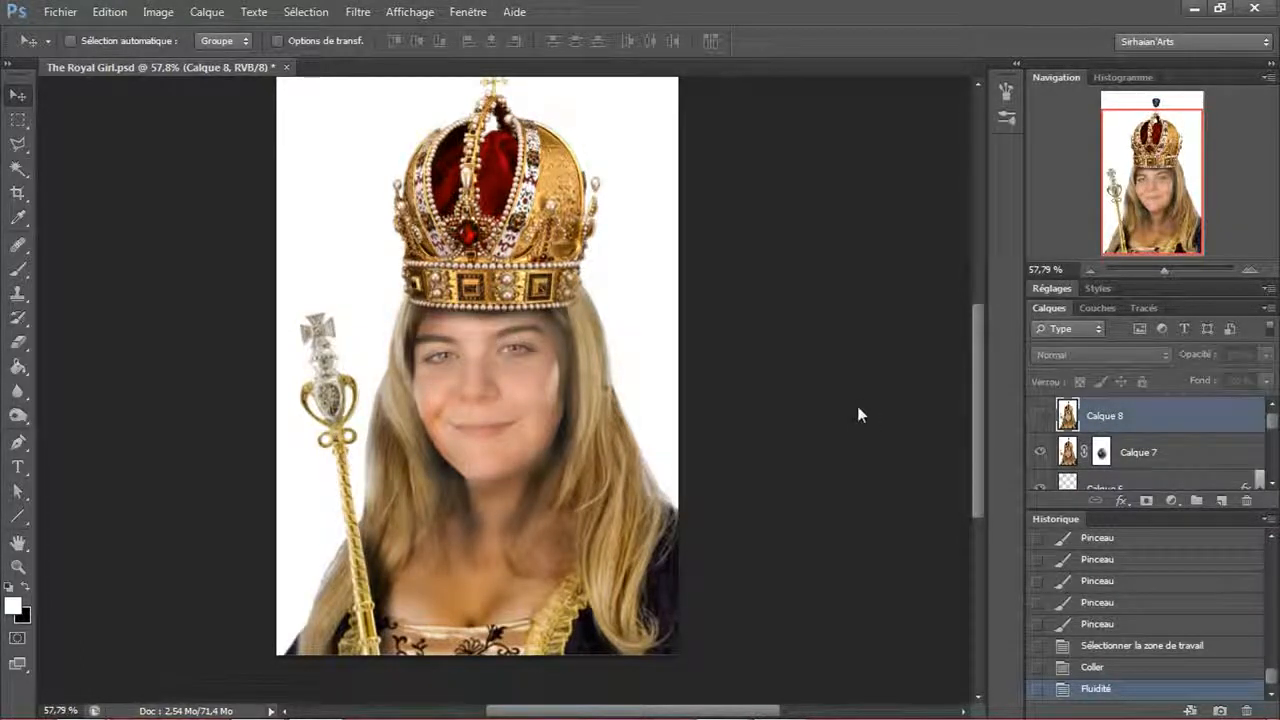
key("Delete")
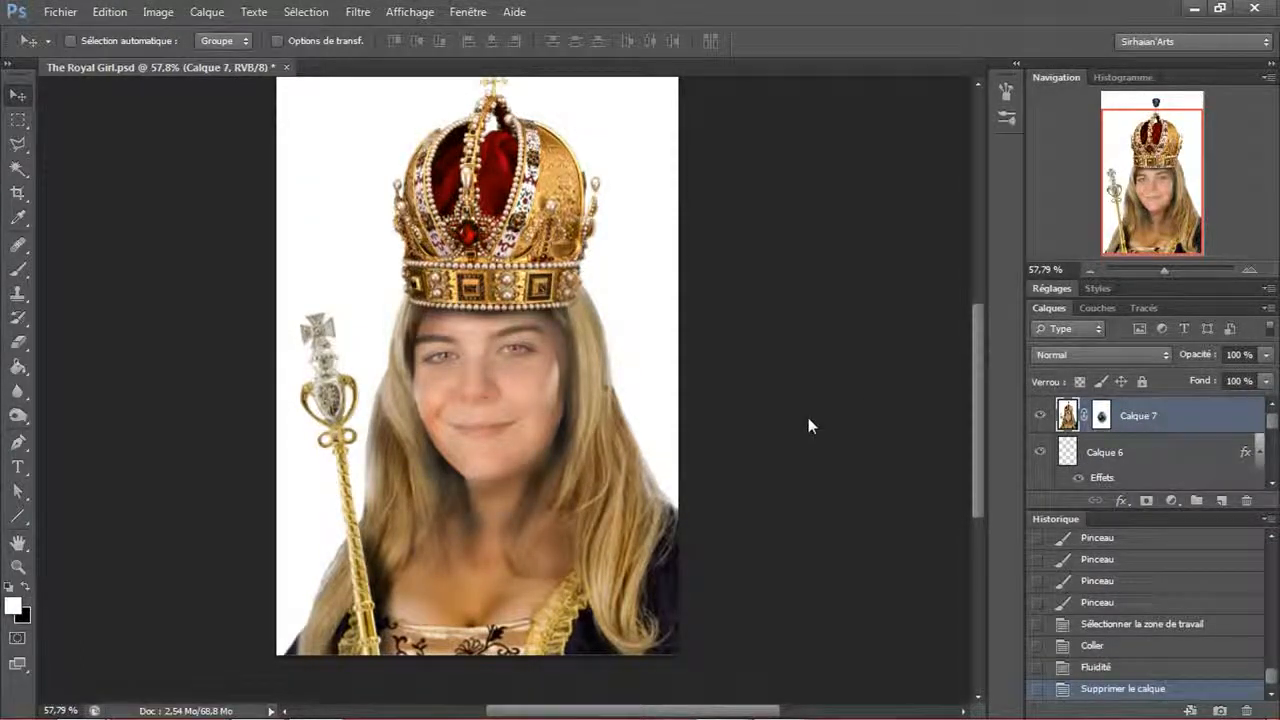
key("Num_Lock")
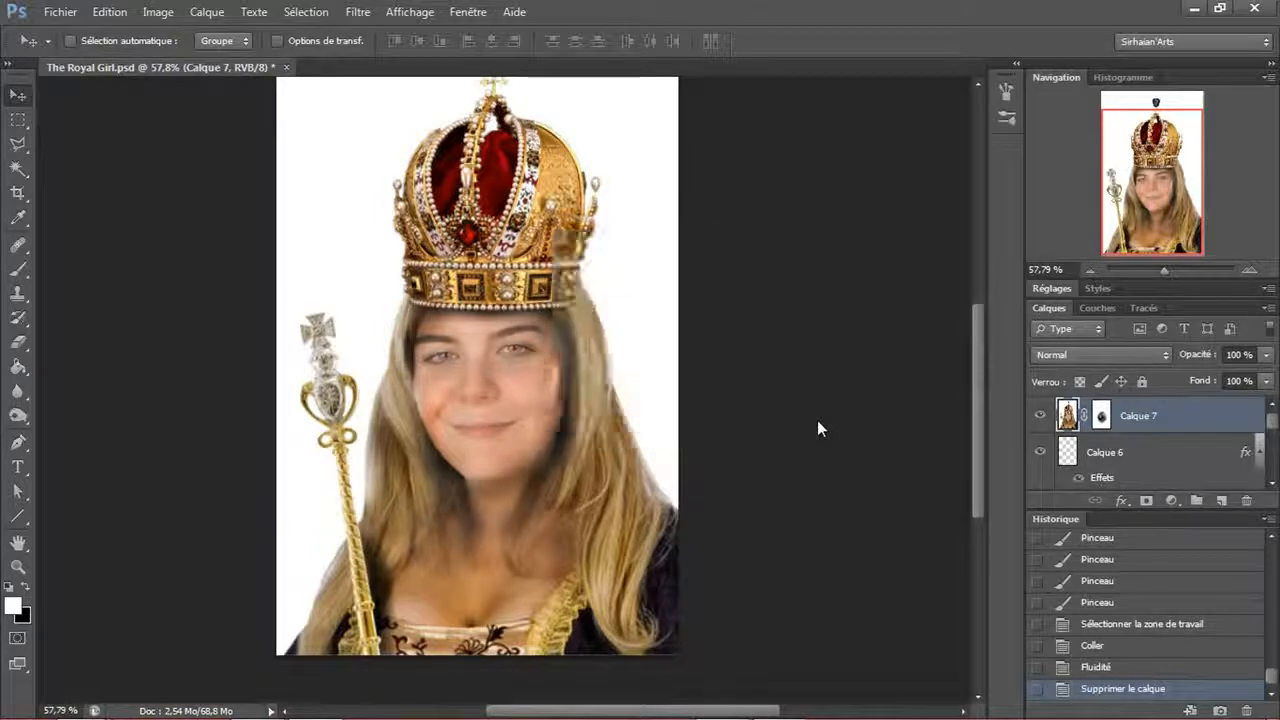
key("Num_Lock")
- Open Calque 7 in Fluidité and pucker the nose with a size 111 brush
scroll(443, 366, "up", 5)
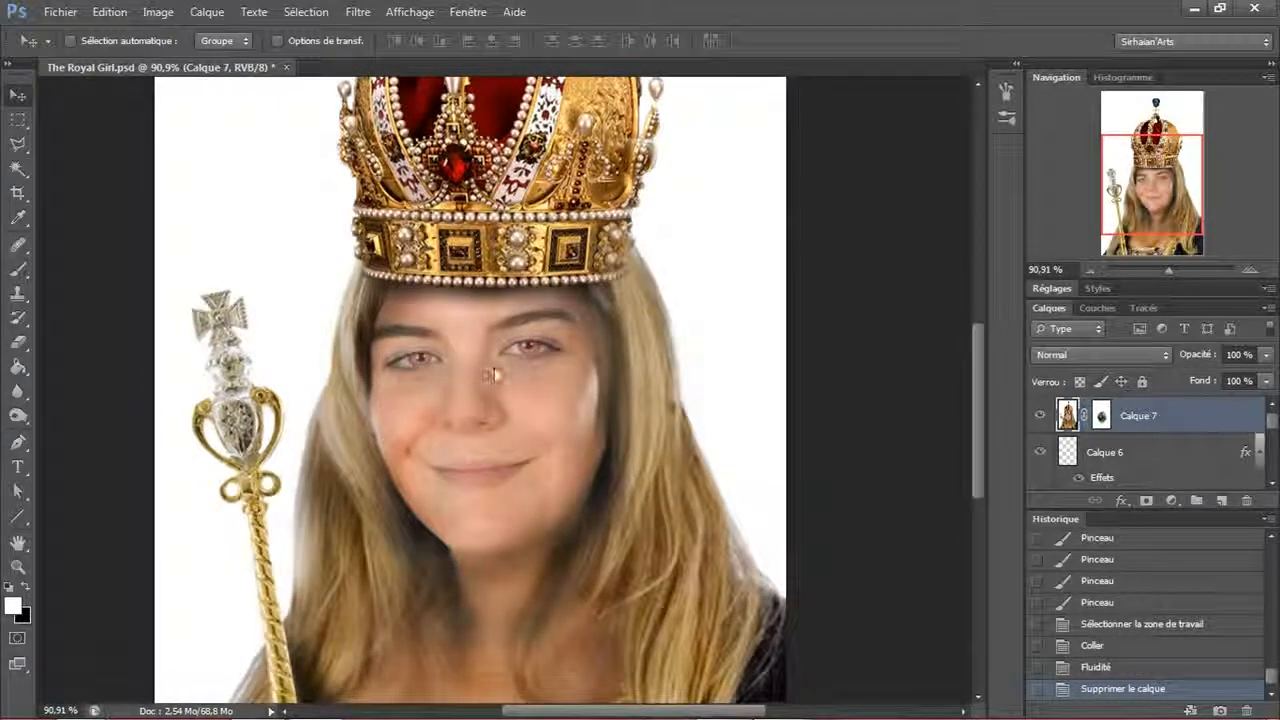
left_click(357, 12)
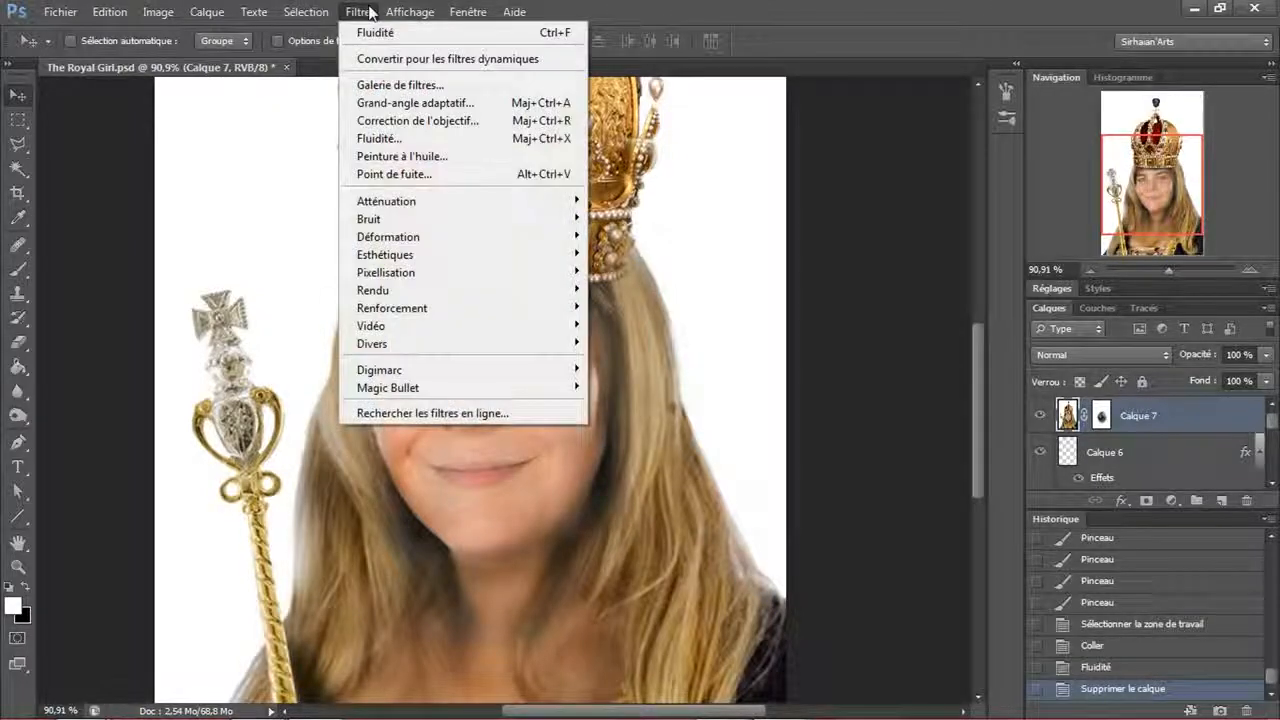
left_click(390, 136)
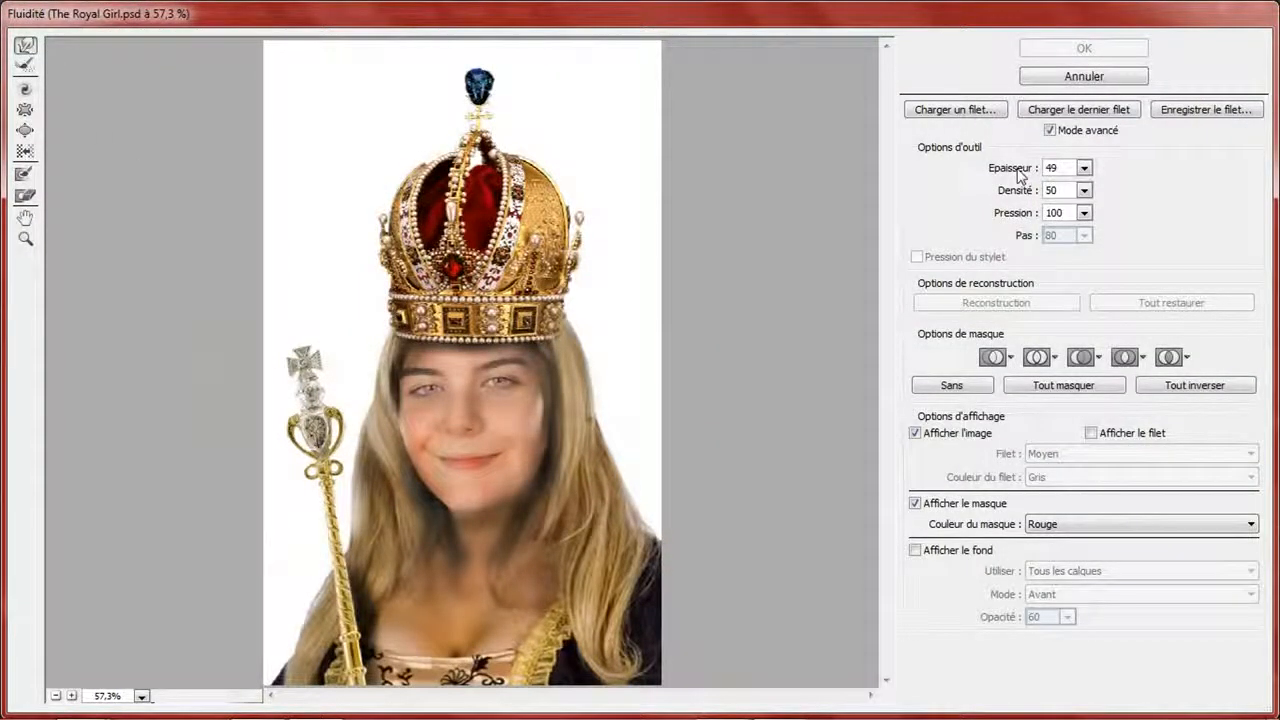
left_click(25, 109)
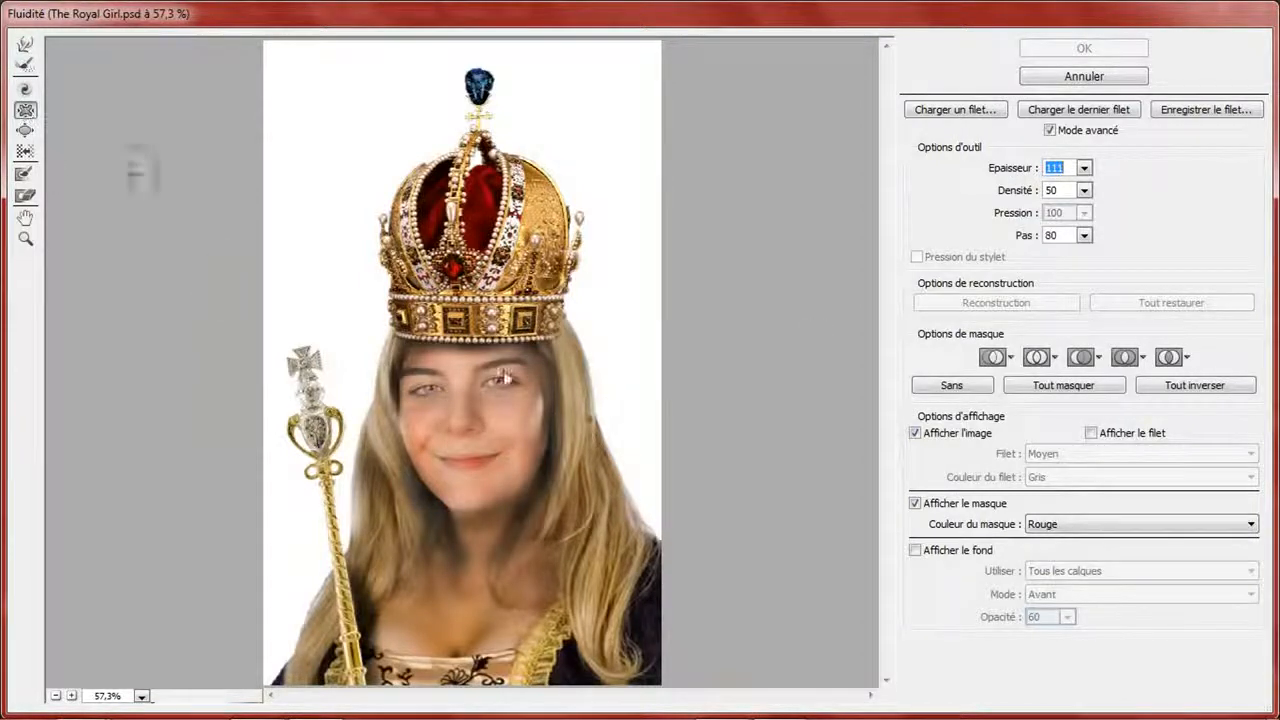
left_click(462, 424)
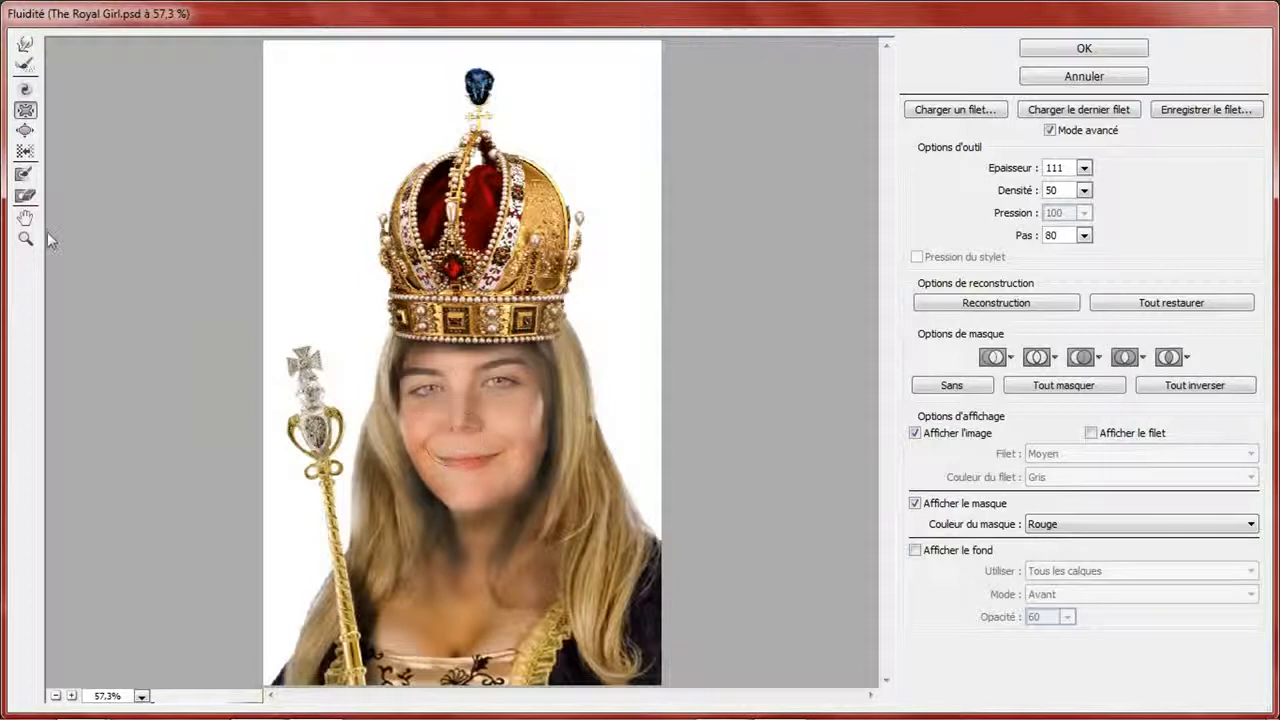
- Push the tip of the nose into shape with the forward warp tool at brush size 111
left_click(25, 219)
left_click(25, 241)
left_click(446, 423)
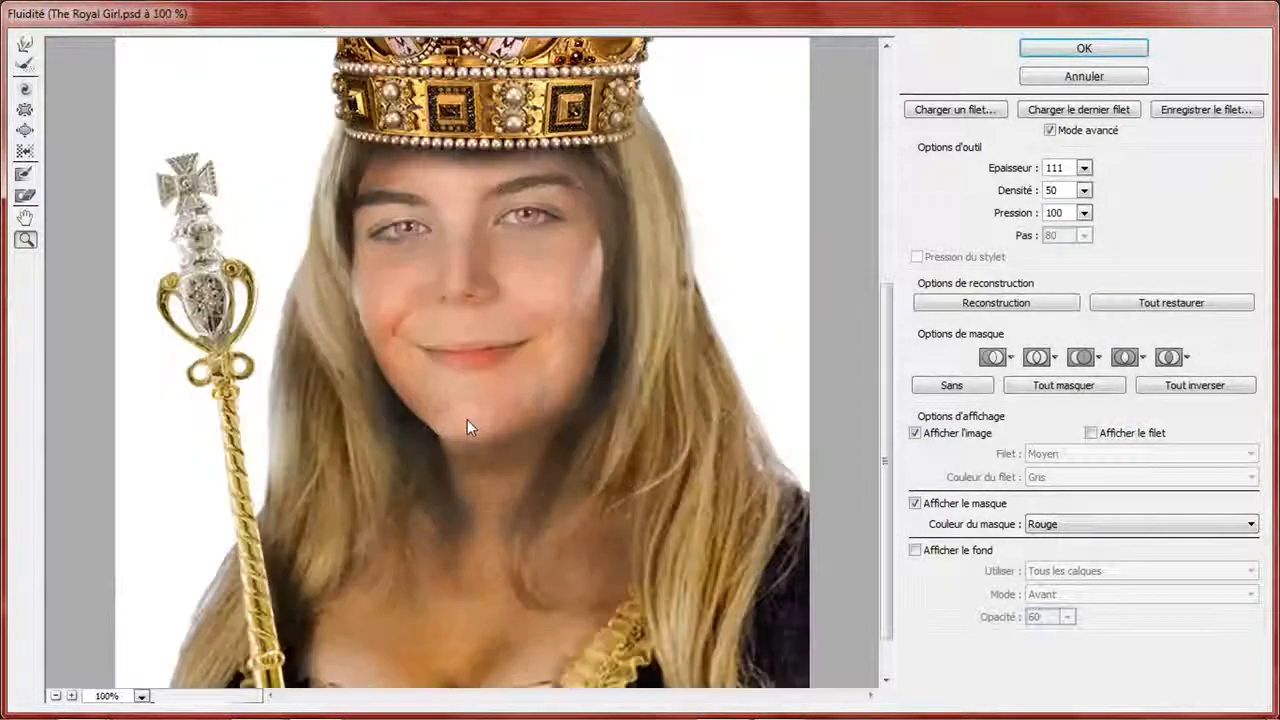
left_click(467, 419)
left_click(25, 46)
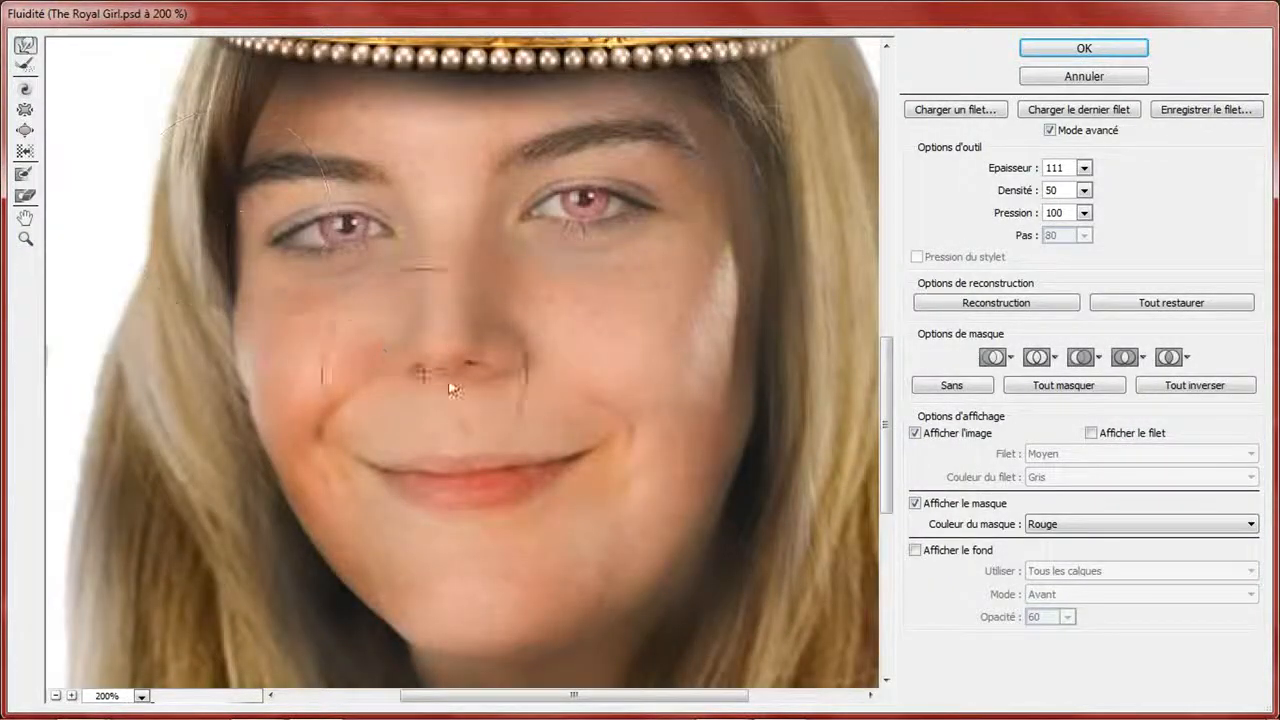
mouse_move(451, 355)
left_mouse_down()
mouse_move(445, 374)
mouse_move(433, 357)
left_mouse_up()
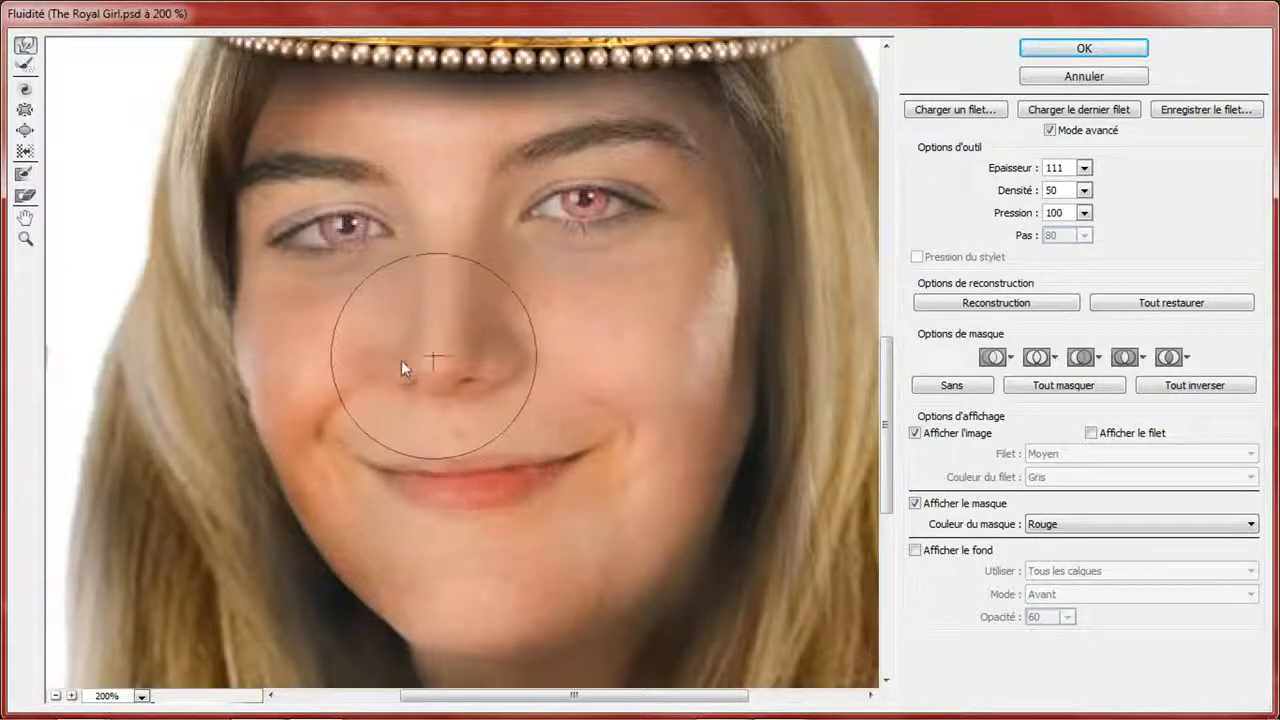
- Set the warp brush size to 35, refine the nostrils and bridge of the nose, and apply Fluidité
left_click(1016, 174)
left_click_drag(1016, 174, 1011, 172)
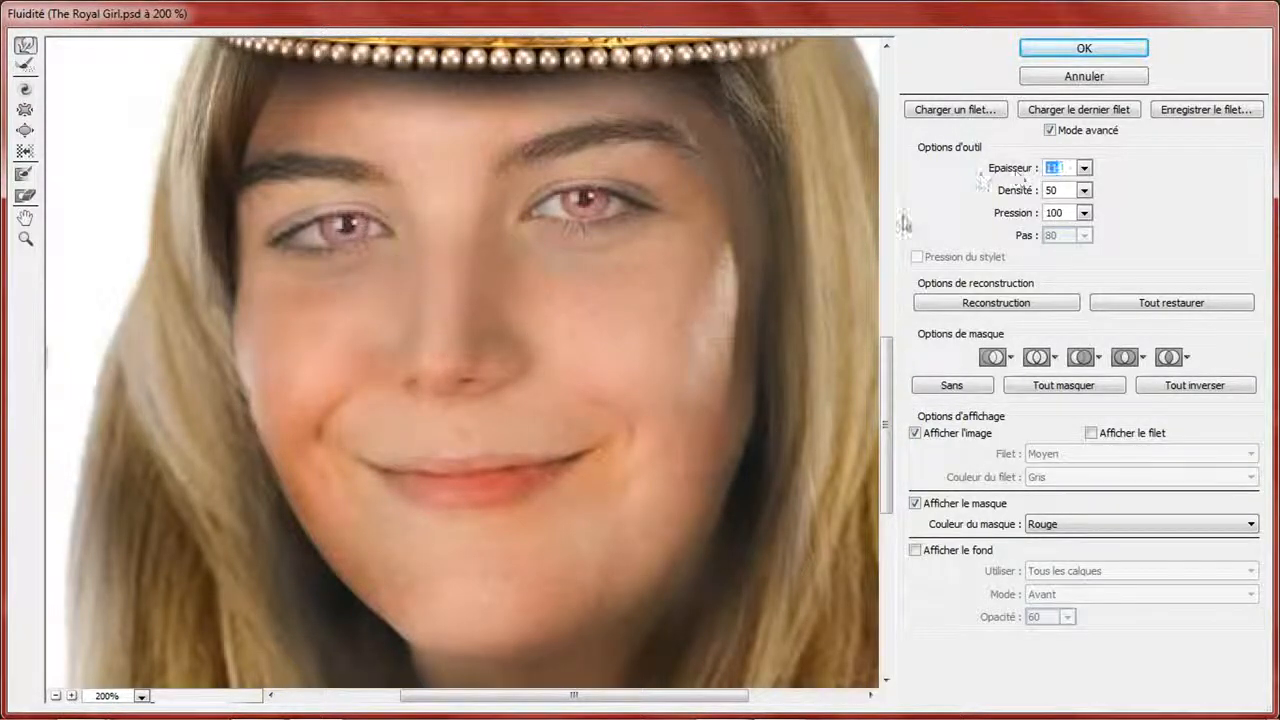
mouse_move(401, 371)
left_mouse_down()
mouse_move(384, 365)
mouse_move(406, 349)
mouse_move(396, 369)
mouse_move(409, 334)
mouse_move(475, 333)
left_mouse_up()
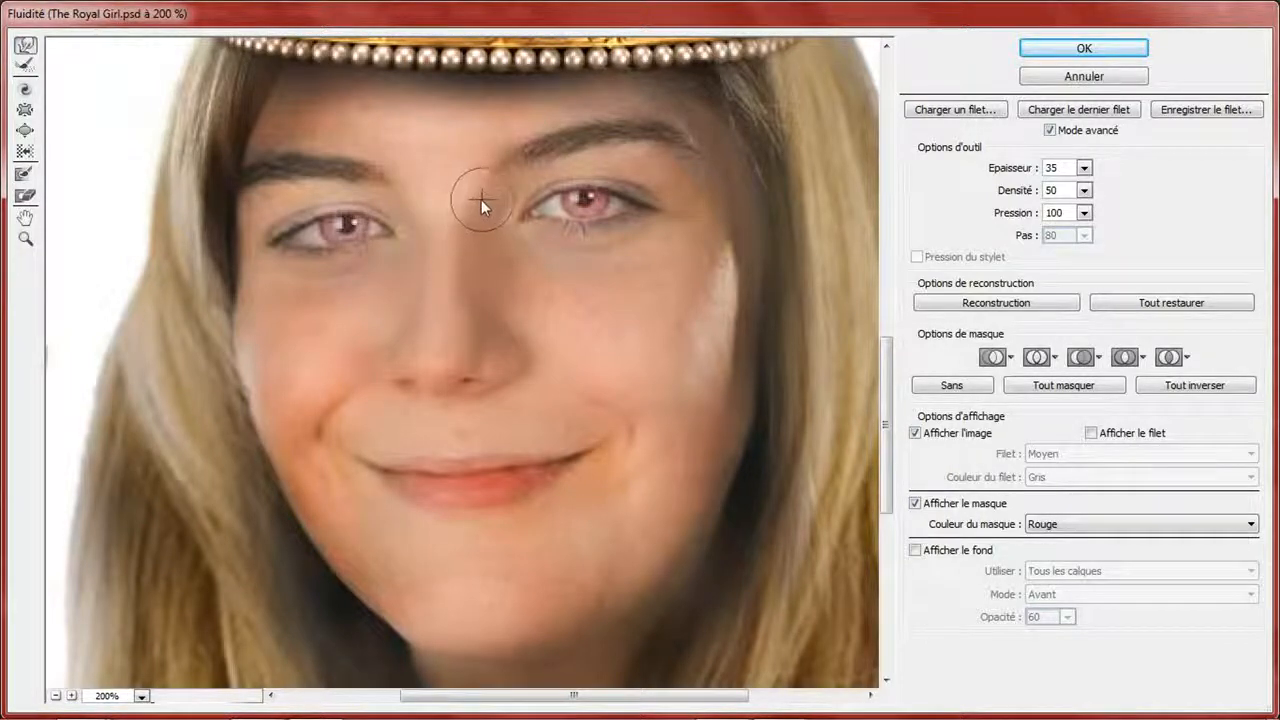
mouse_move(486, 243)
left_mouse_down()
mouse_move(514, 290)
mouse_move(479, 280)
left_mouse_up()
left_click(1125, 48)
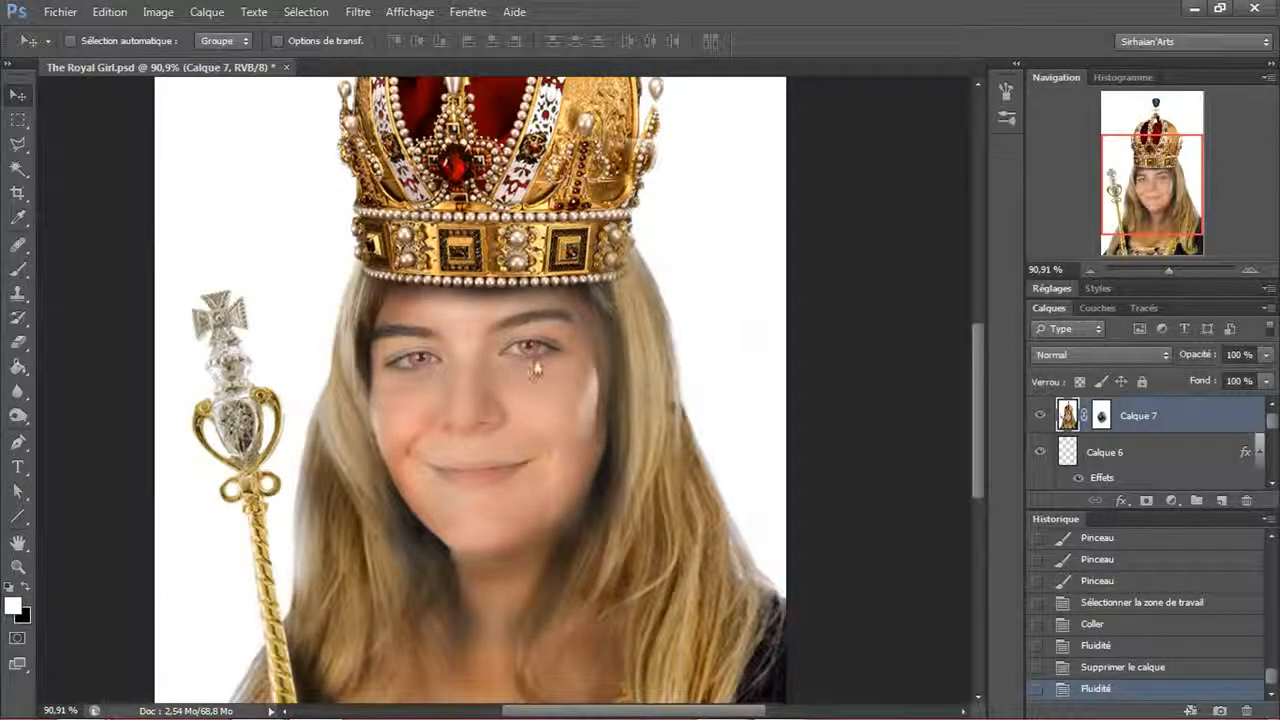
- Burn the lower edge of the nose with a 58 px brush on Tons moyens at 19 % exposure
left_click(18, 416)
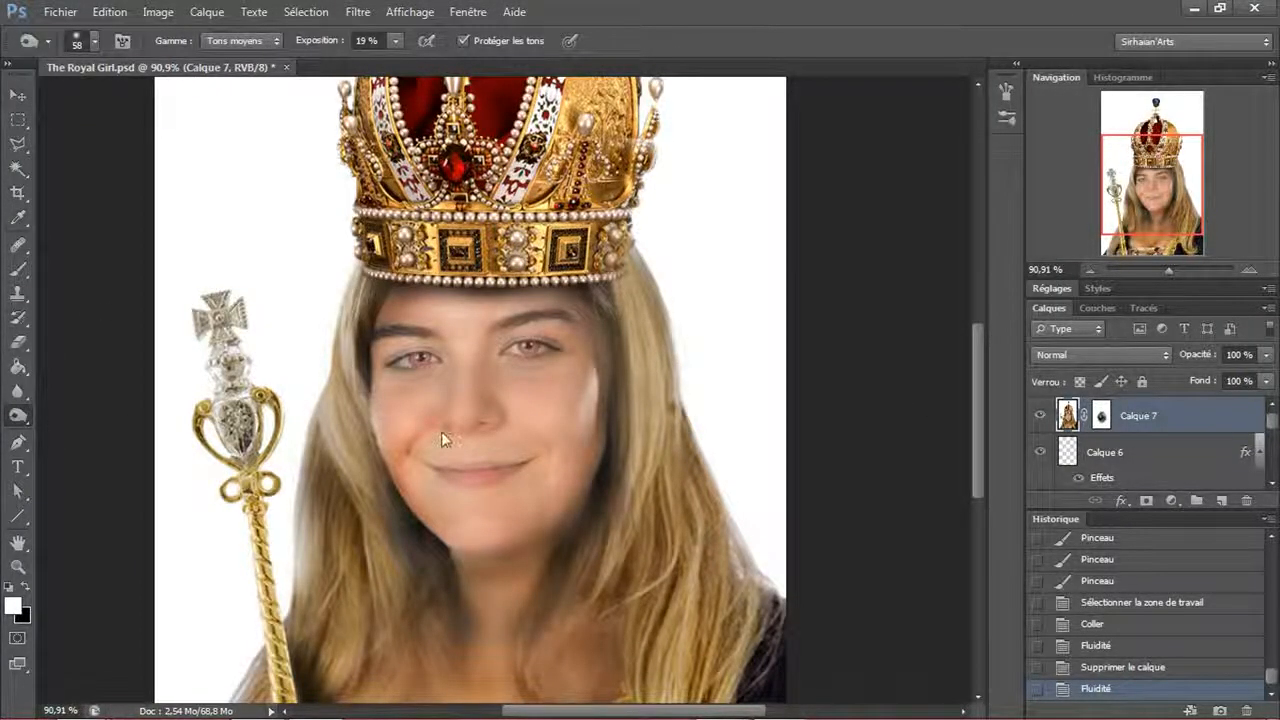
left_click(492, 422)
left_click(477, 427)
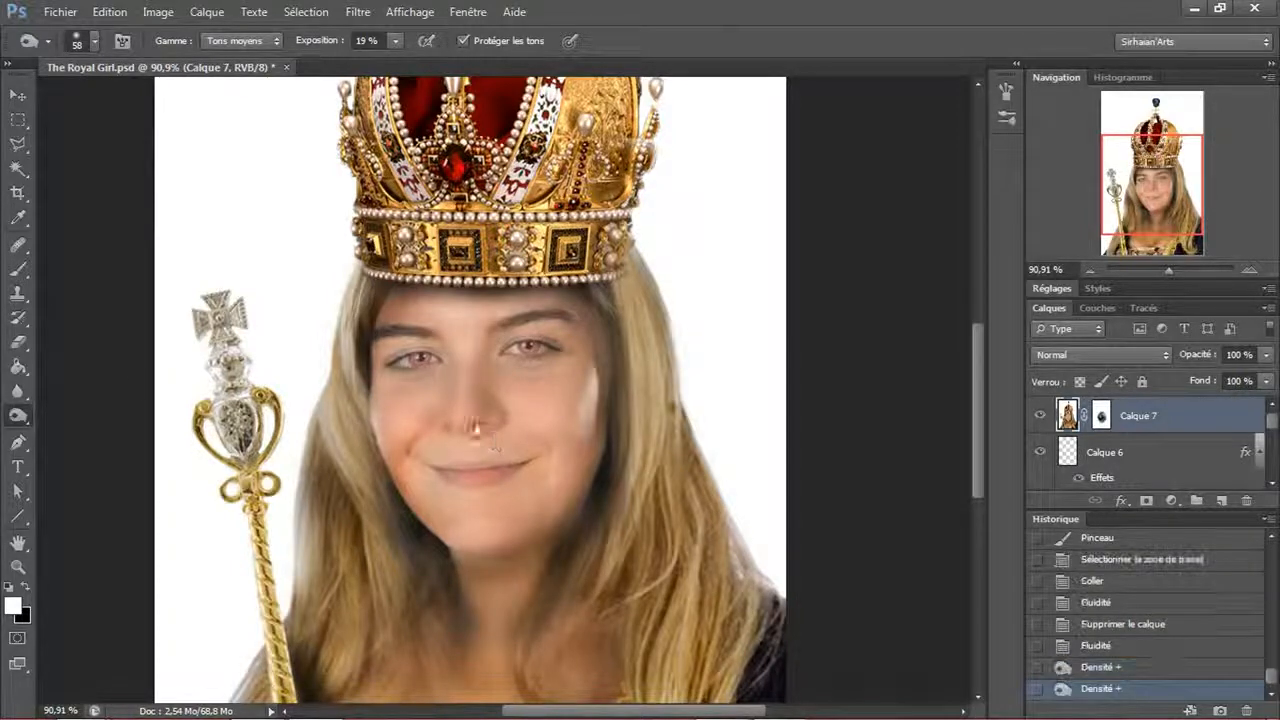
- Dodge the bridge of the nose and inner eye area with a 41 px brush on Tons moyens at 9 % exposure
left_click(26, 418)
left_click(465, 371)
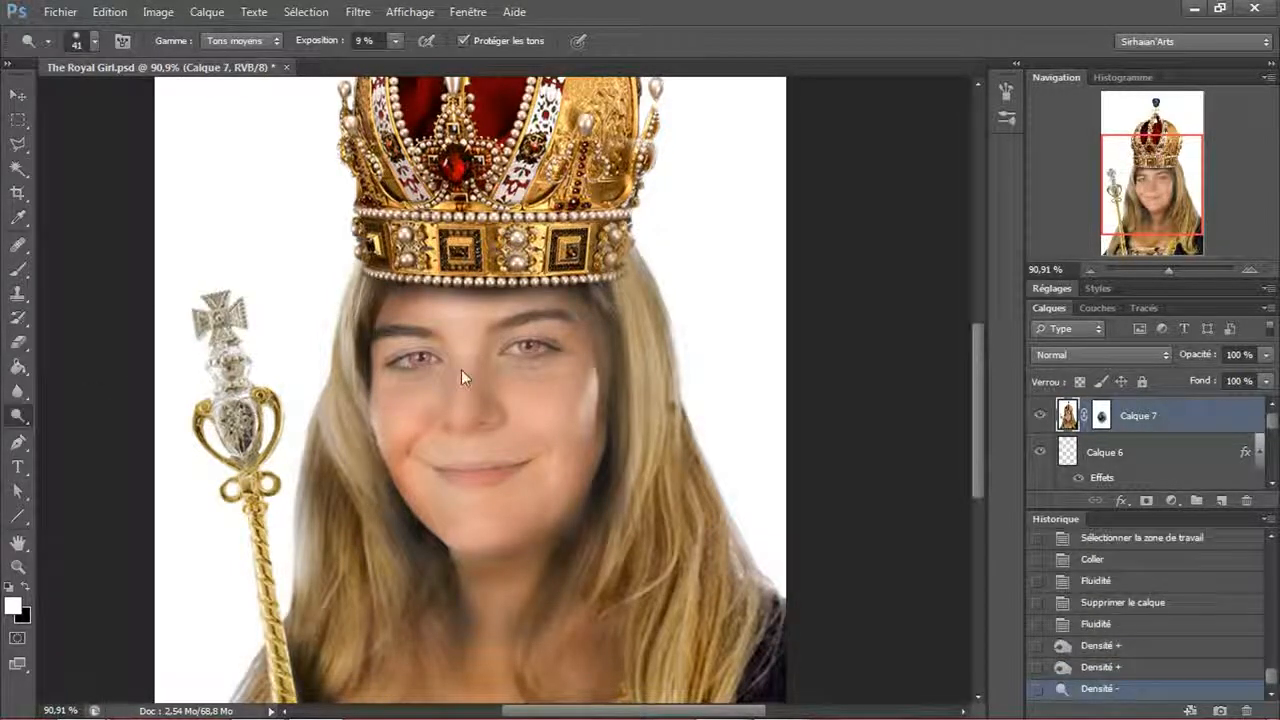
left_click(456, 346)
left_click(466, 398)
left_click(503, 351)
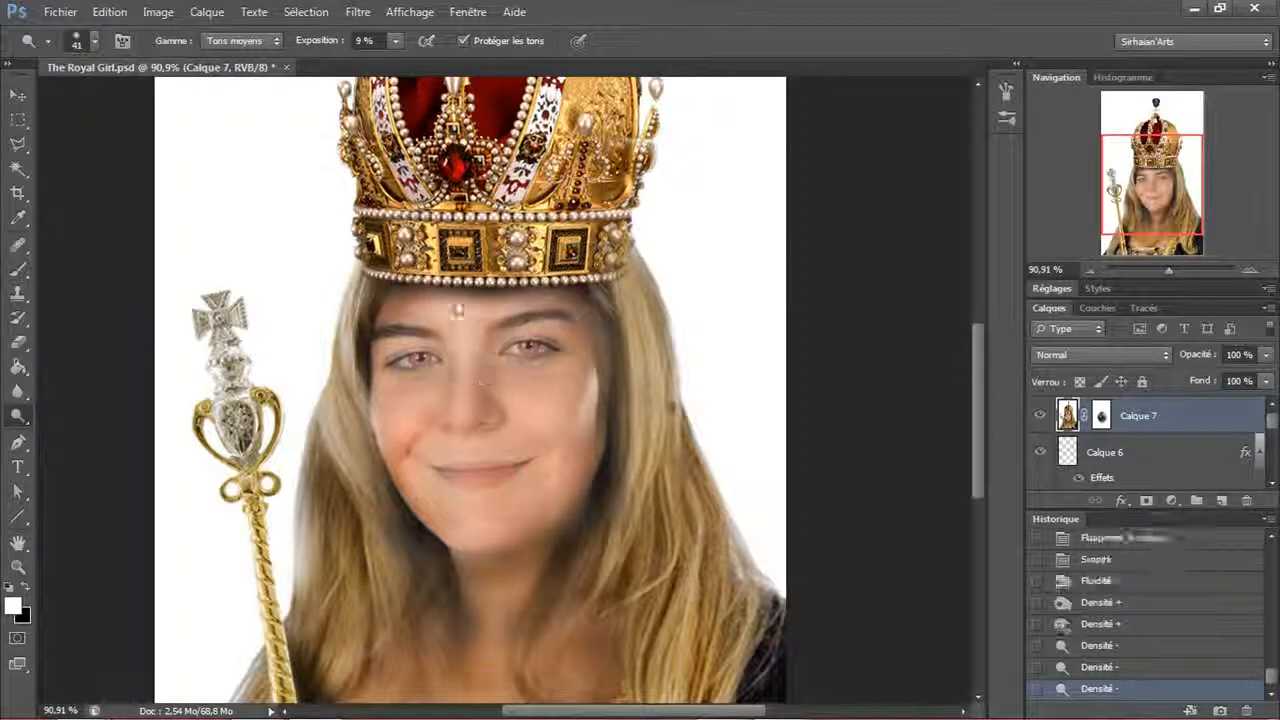
- Set the dodge range to Tons clairs and lighten the nose, cheek and jaw at 9 % exposure
left_click(243, 40)
left_click(225, 77)
left_click(468, 408)
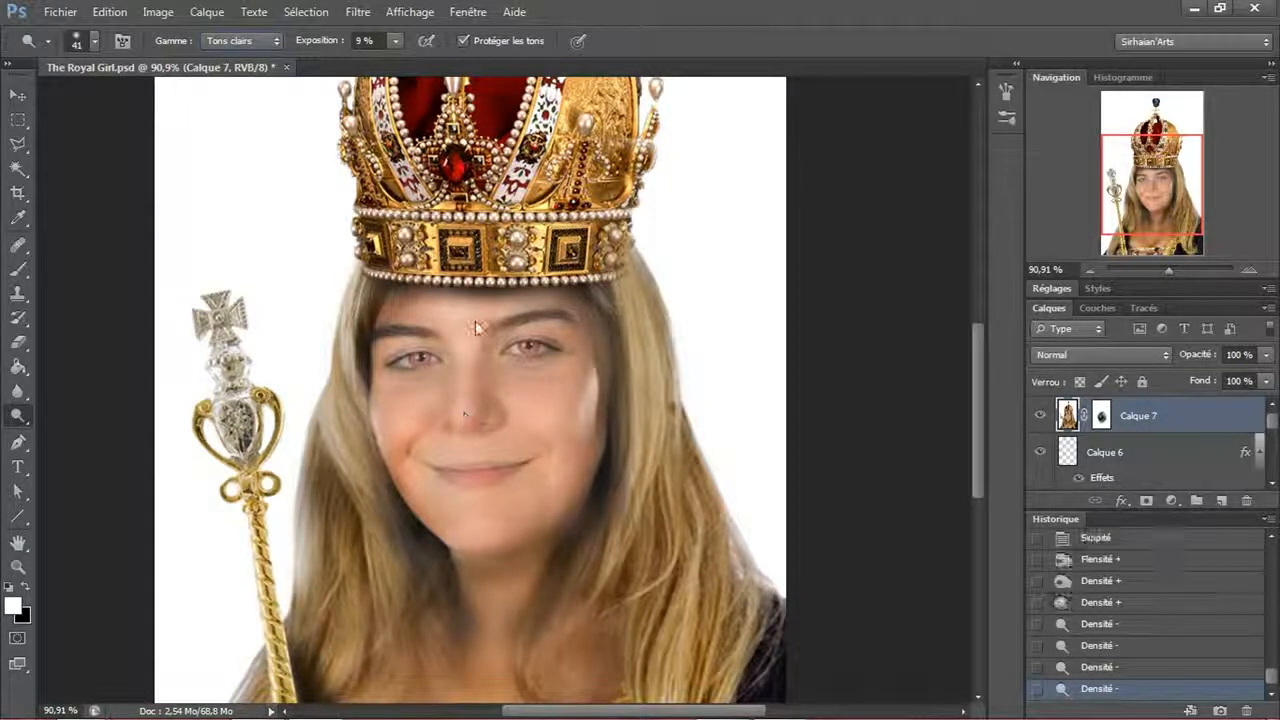
mouse_move(594, 431)
left_mouse_down()
mouse_move(577, 471)
mouse_move(582, 443)
left_mouse_up()
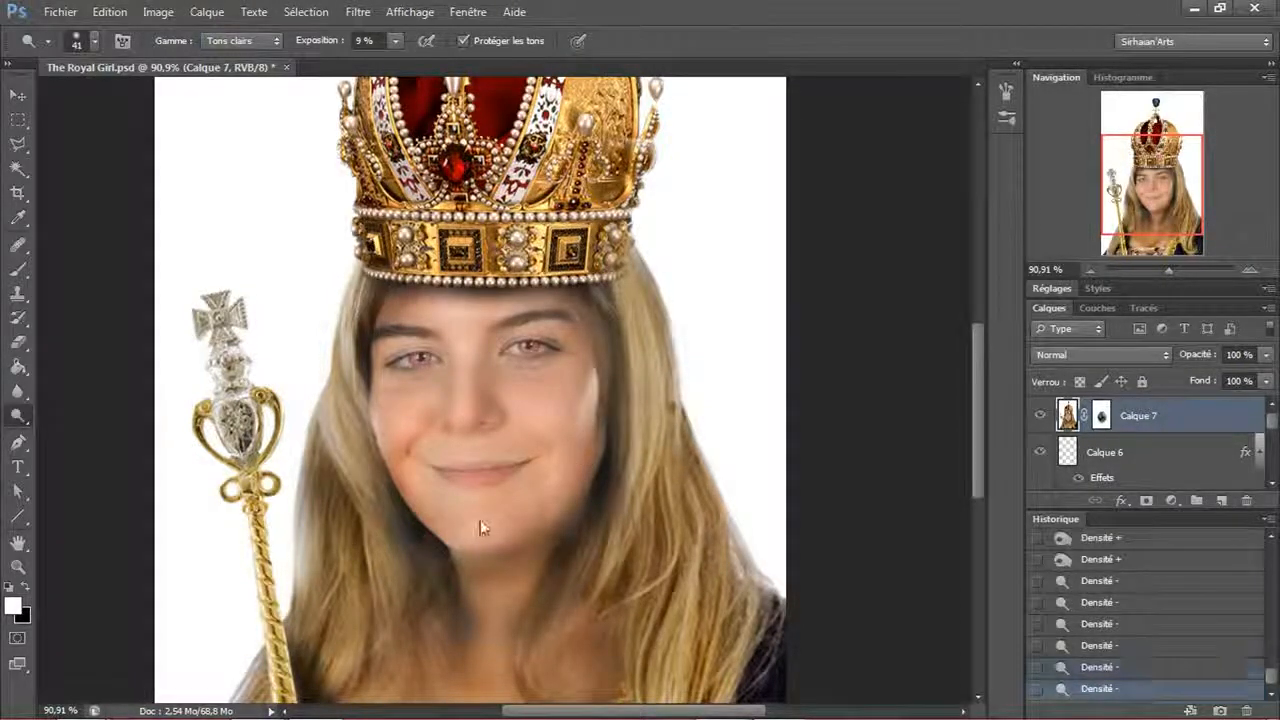
left_click(566, 481)
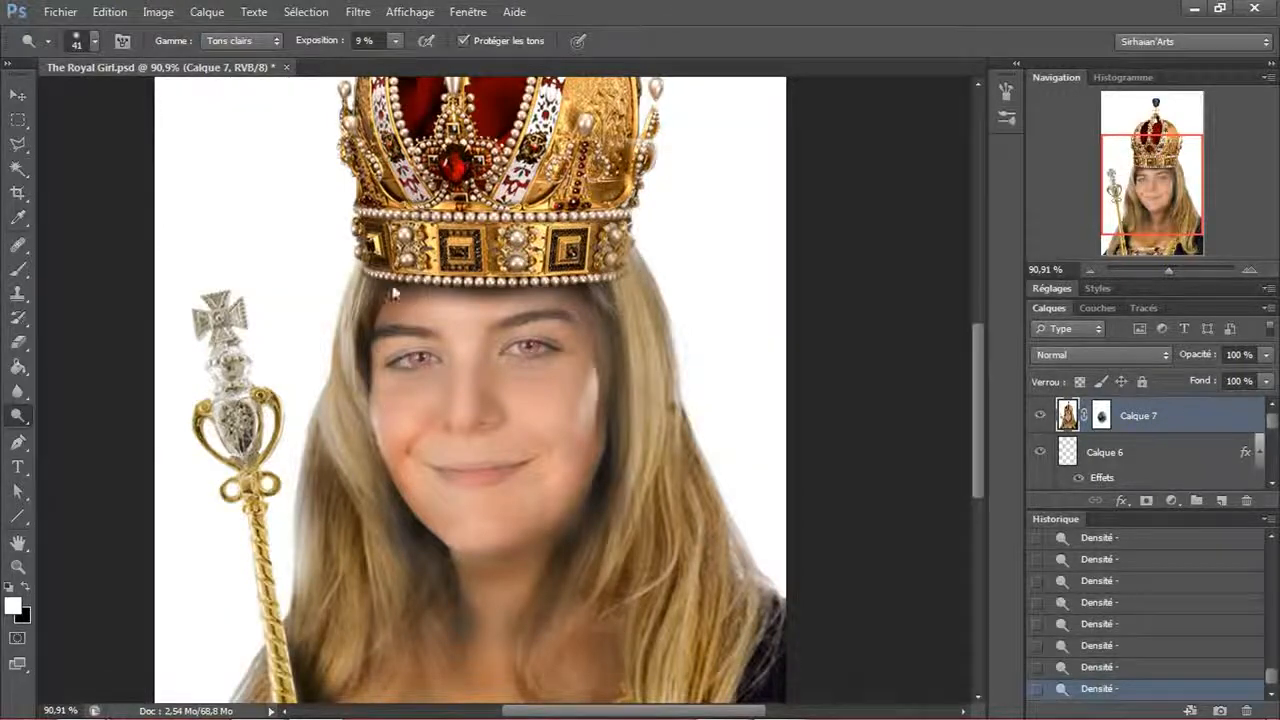
- Switch to the Burn tool and set its tonal range to Tons foncés at 19 % exposure
right_click(22, 414)
left_click(100, 440)
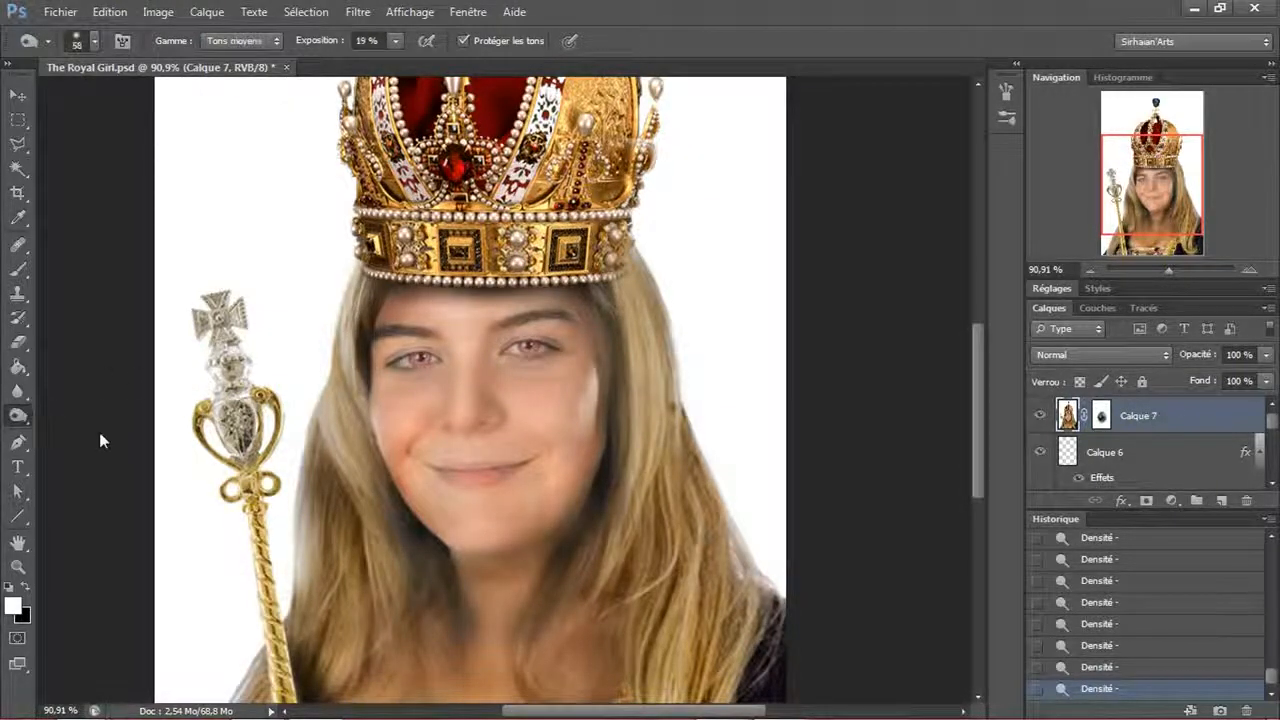
left_click(251, 43)
left_click(252, 45)
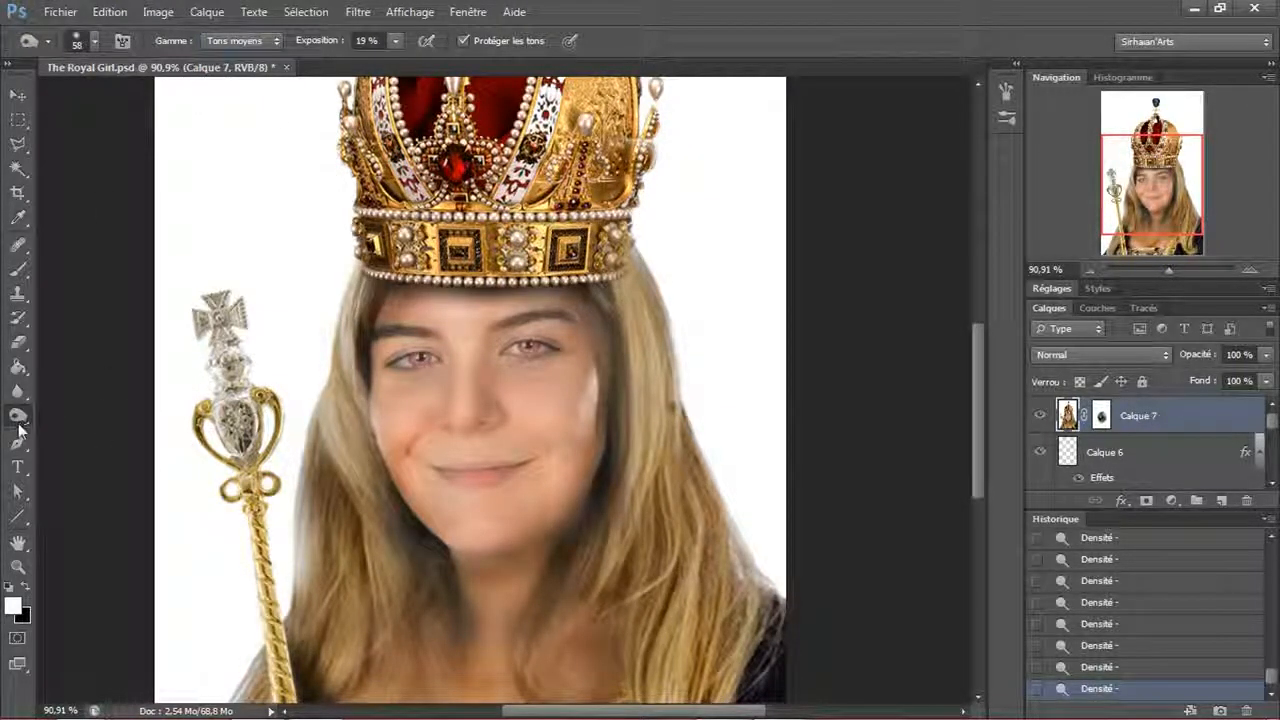
right_click(20, 414)
left_click(60, 428)
left_click(267, 42)
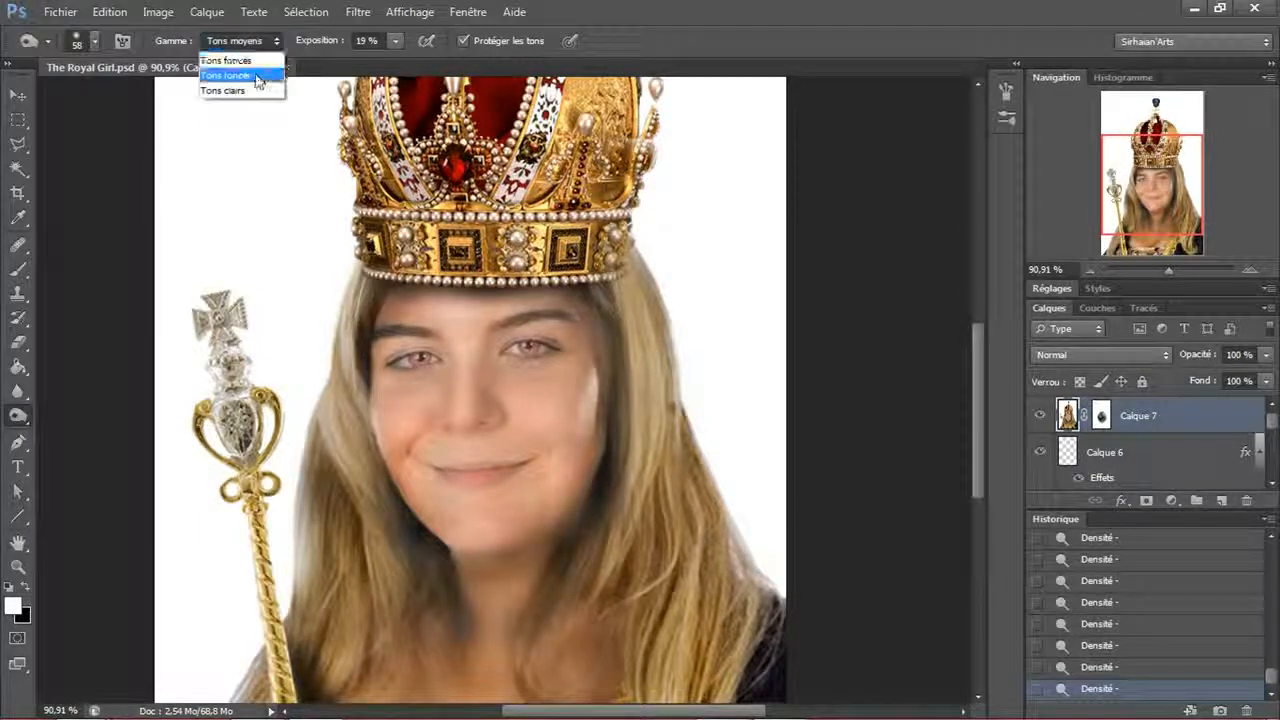
left_click(235, 56)
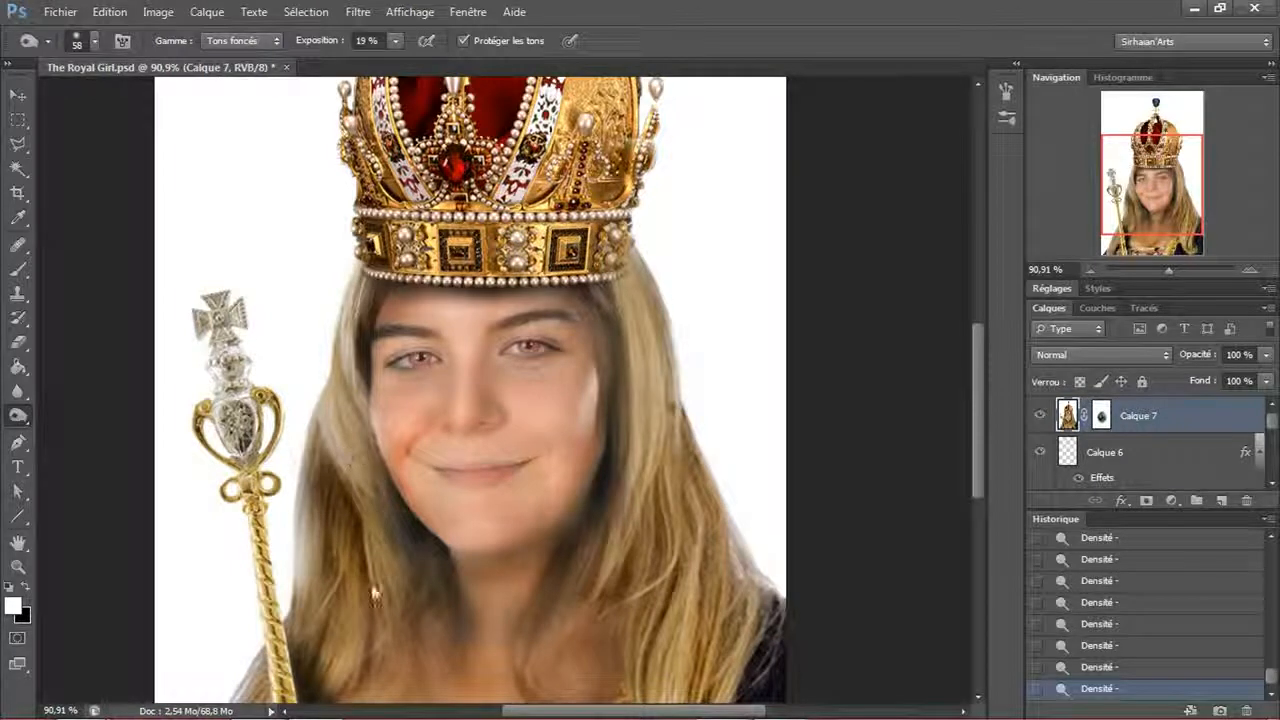
- Return to the Dodge tool on Tons clairs and enlarge its brush to 166 px with 0 % hardness
left_click_drag(6, 405, 95, 409)
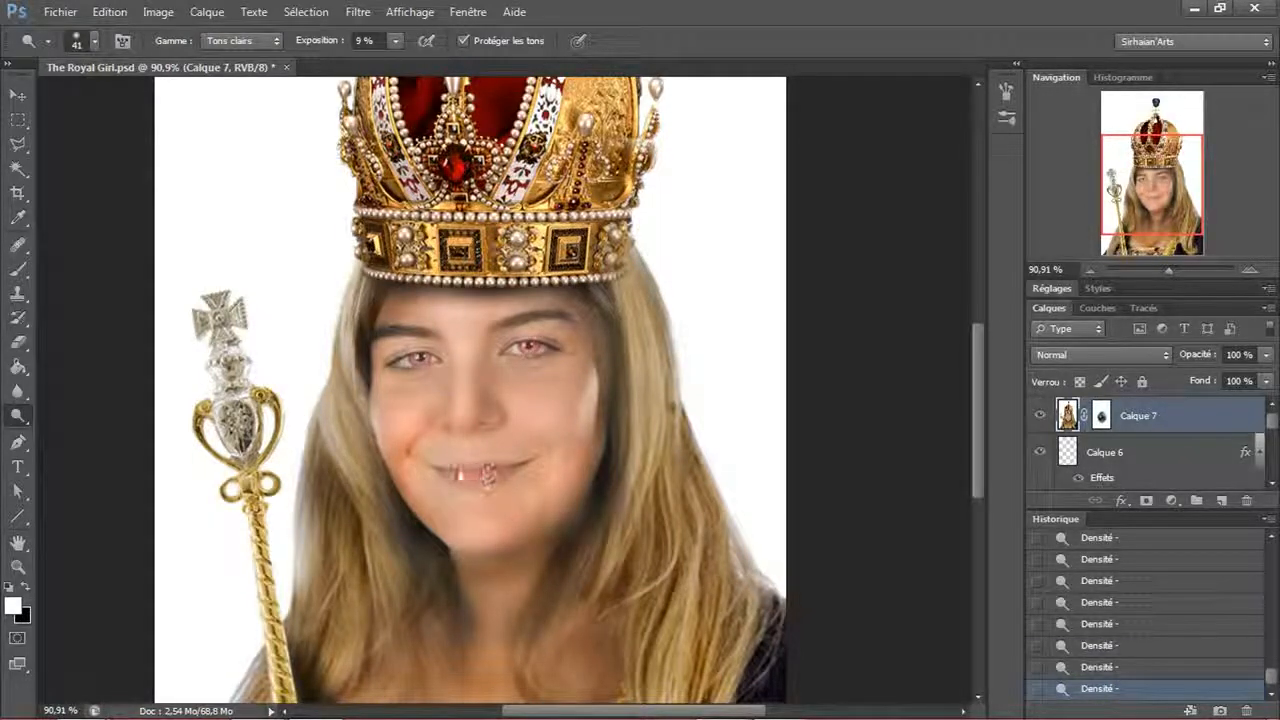
scroll(652, 440, "down", 3)
scroll(652, 440, "down", 2)
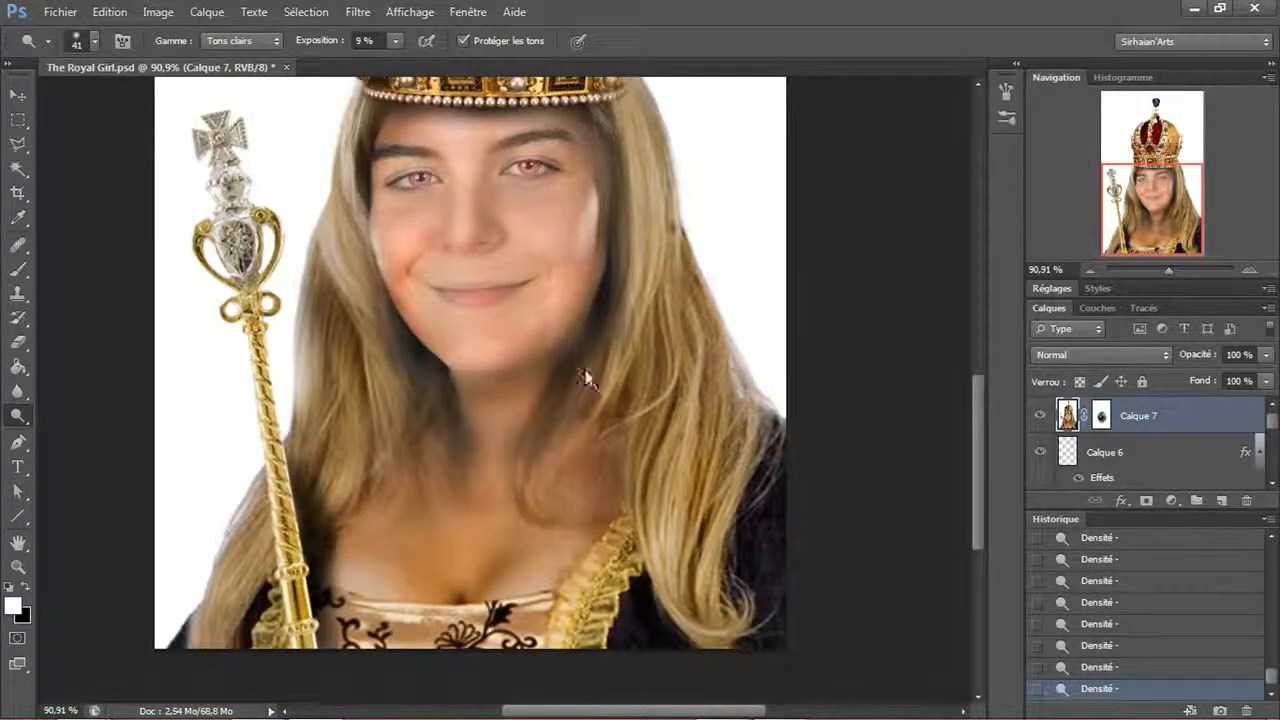
right_click(648, 322)
left_click(733, 306)
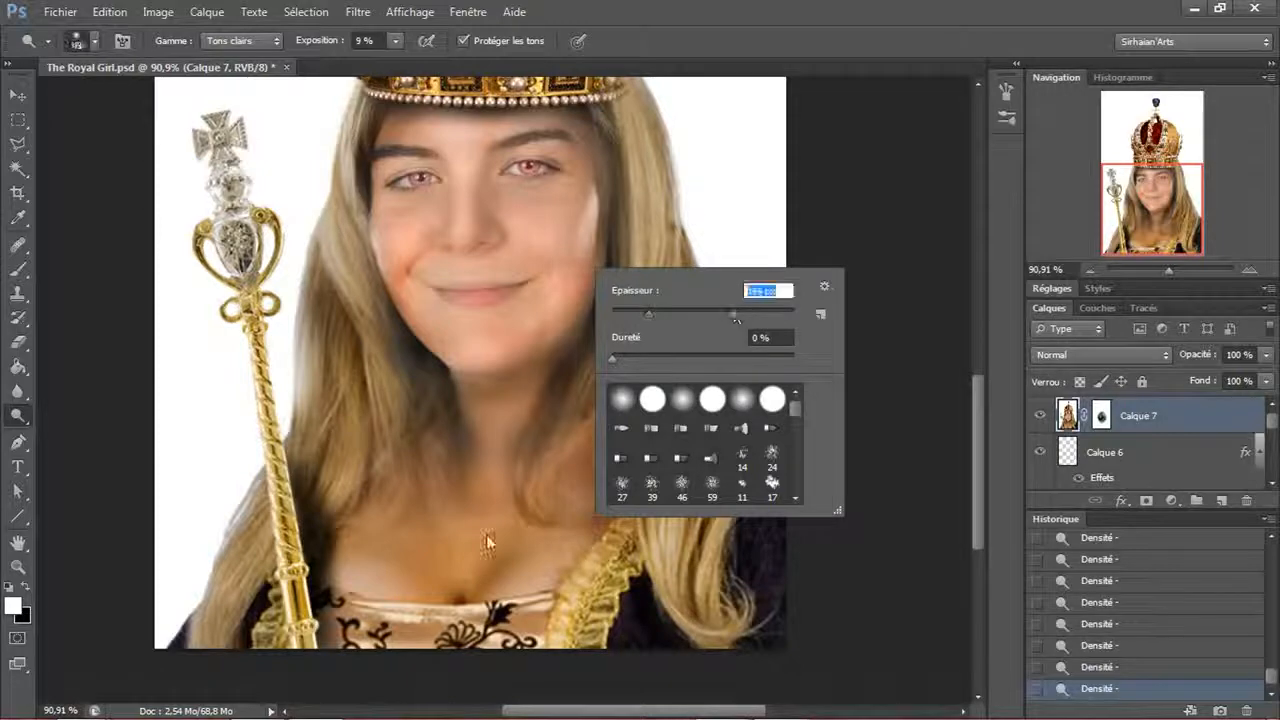
- Try lightening the chest with the large dodge brush and undo the stroke
left_click(489, 536)
scroll(401, 381, "up", 1)
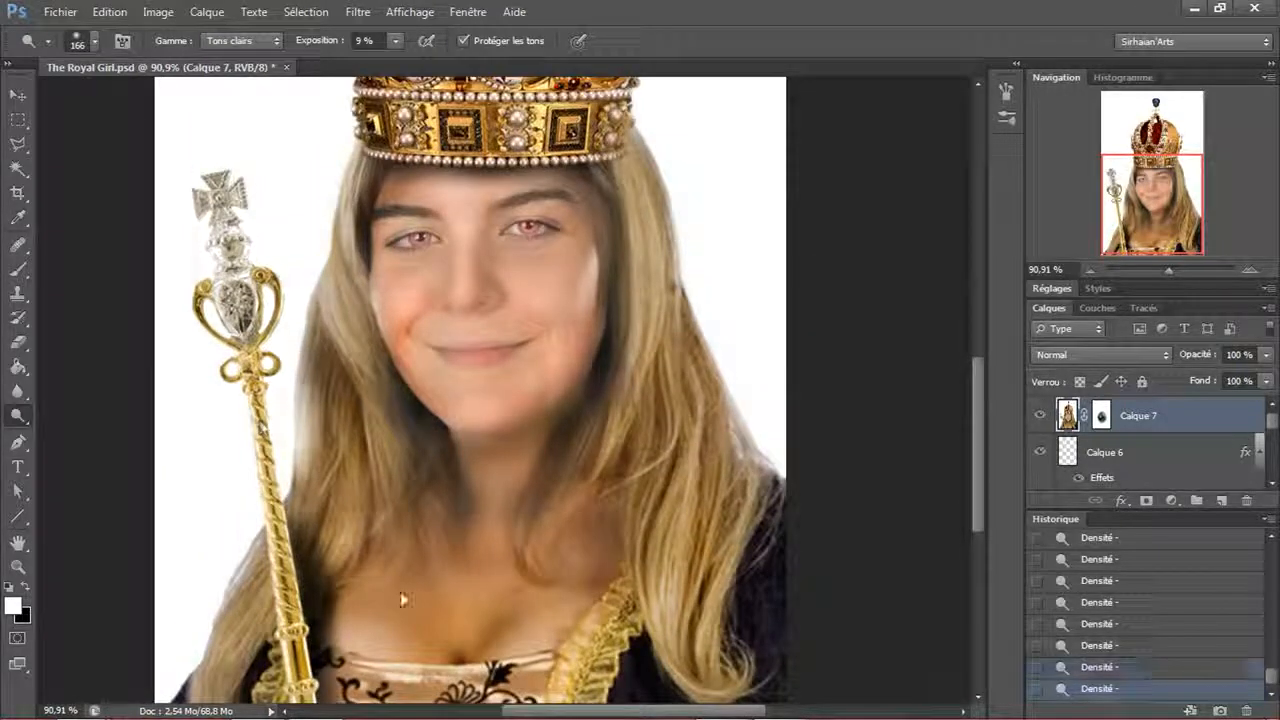
scroll(495, 410, "up", 2)
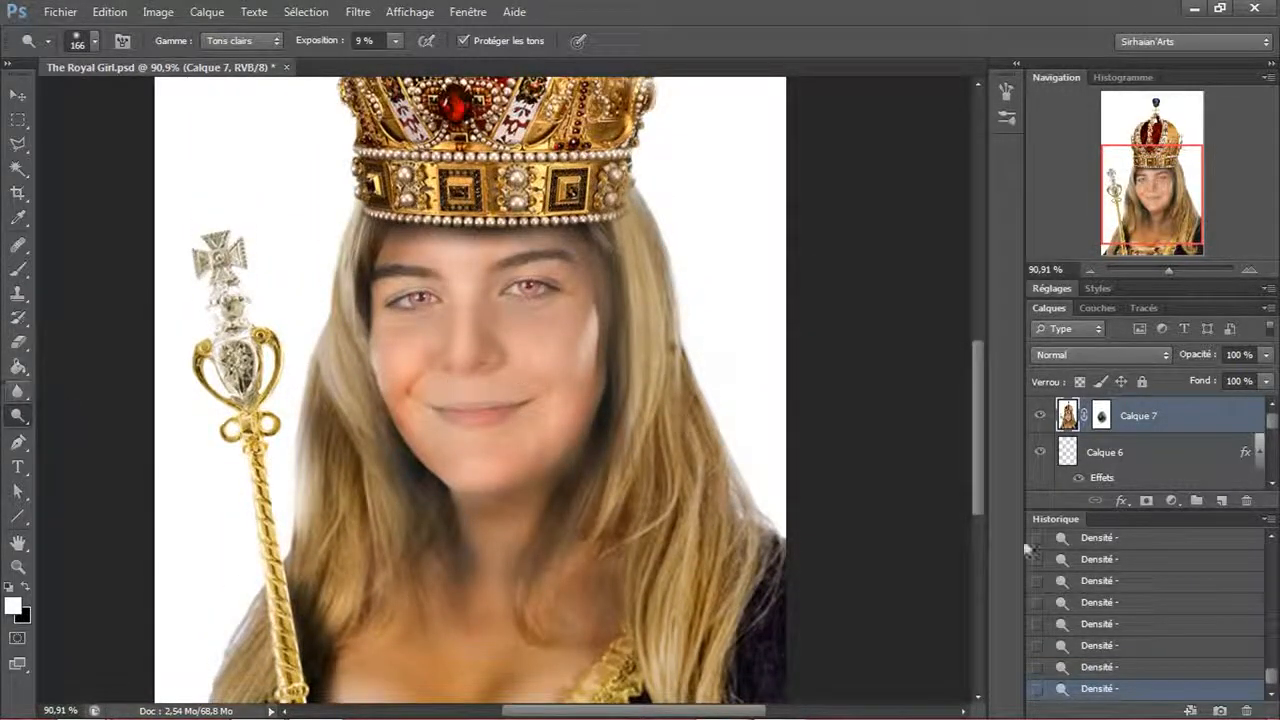
left_click(1081, 648)
key("ctrl+z")
- Dodge the blonde hair on both sides of the face with the 166 px brush on Tons clairs at 9 % exposure
scroll(372, 532, "up", 1)
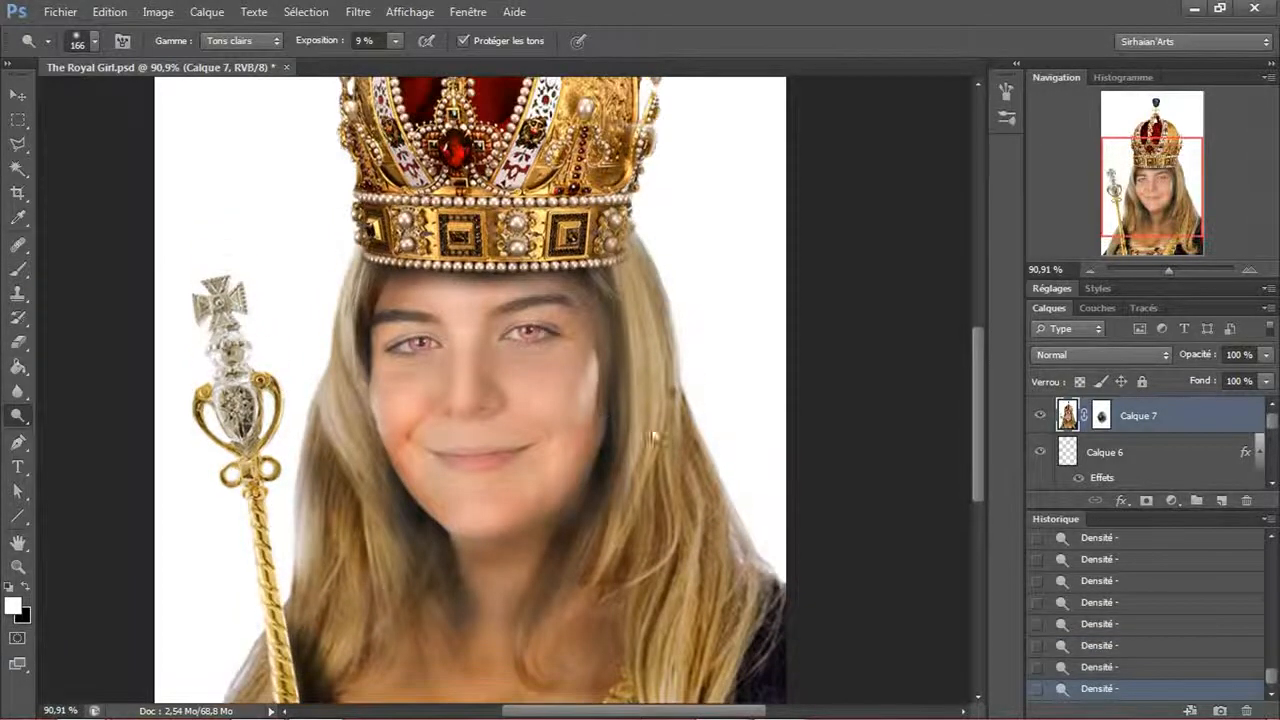
scroll(633, 283, "up", 2)
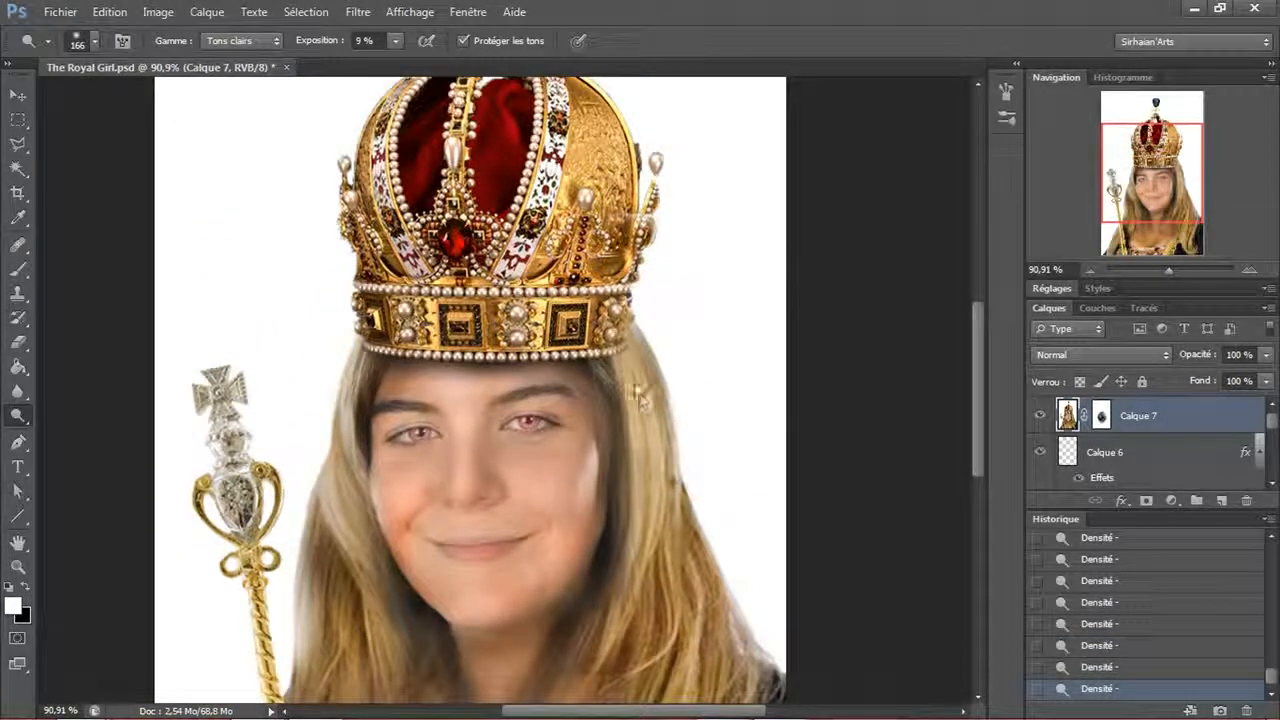
scroll(645, 420, "down", 2)
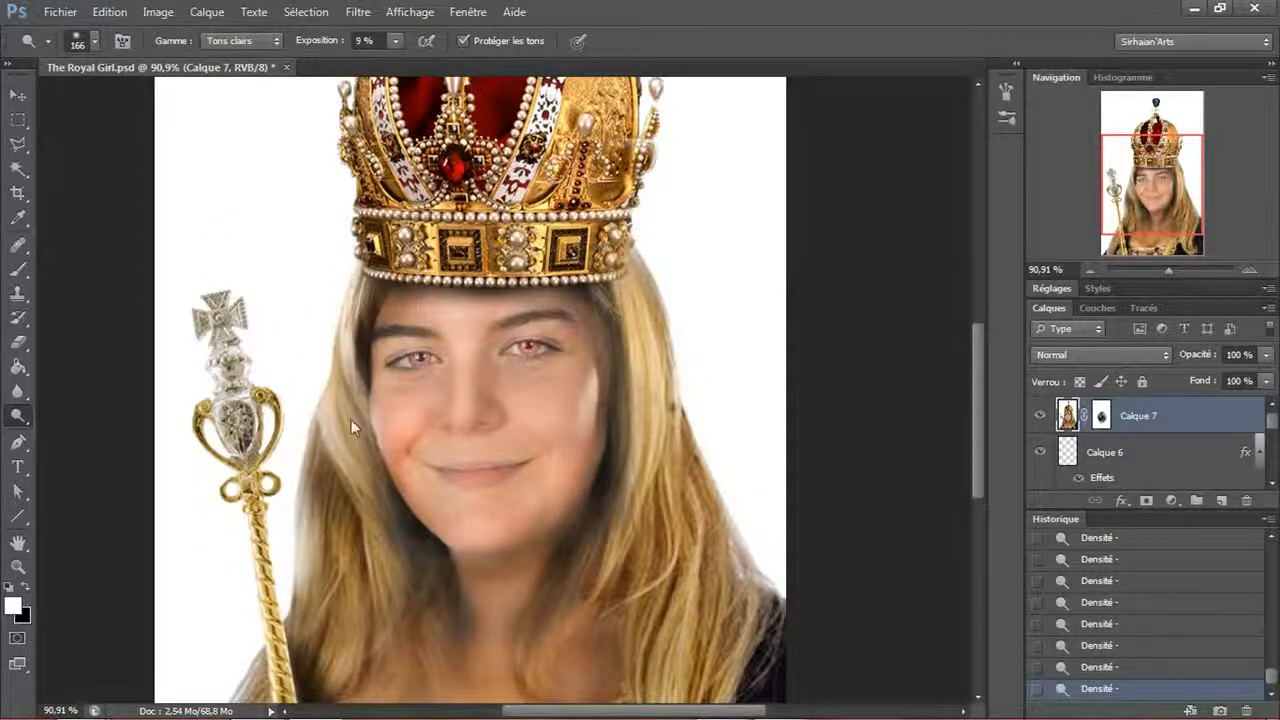
scroll(351, 419, "down", 5)
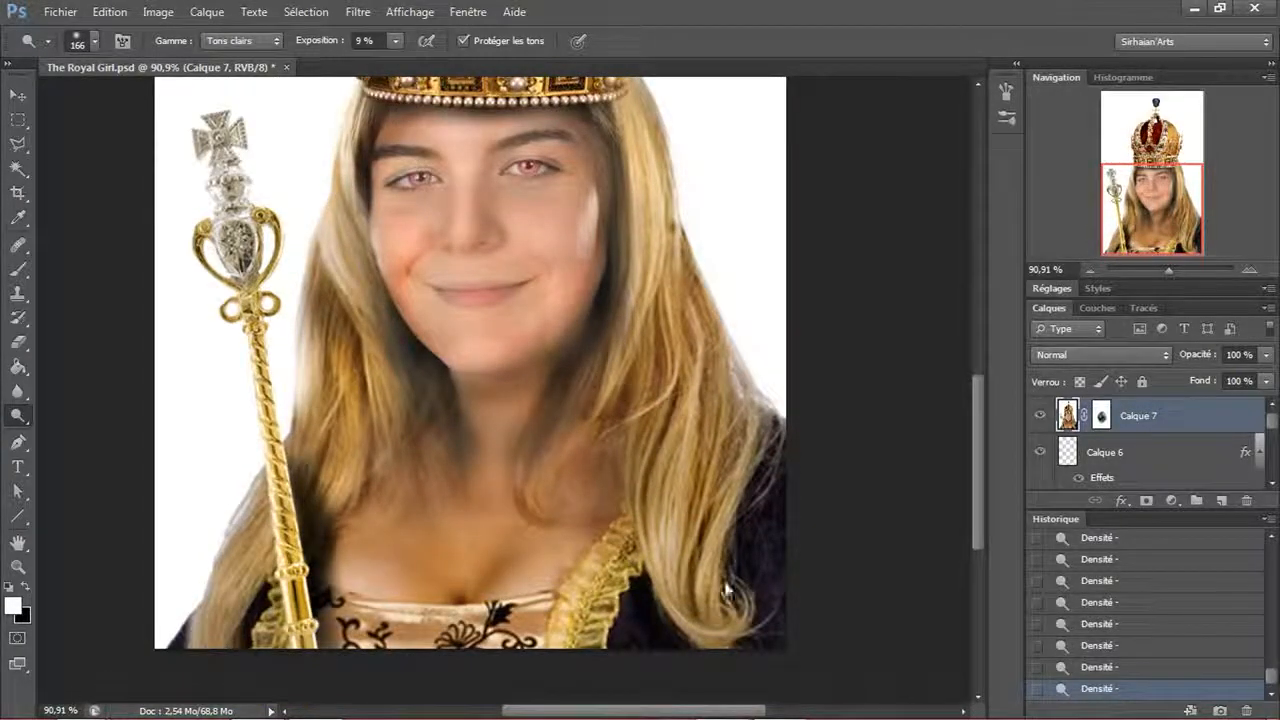
scroll(740, 410, "up", 2)
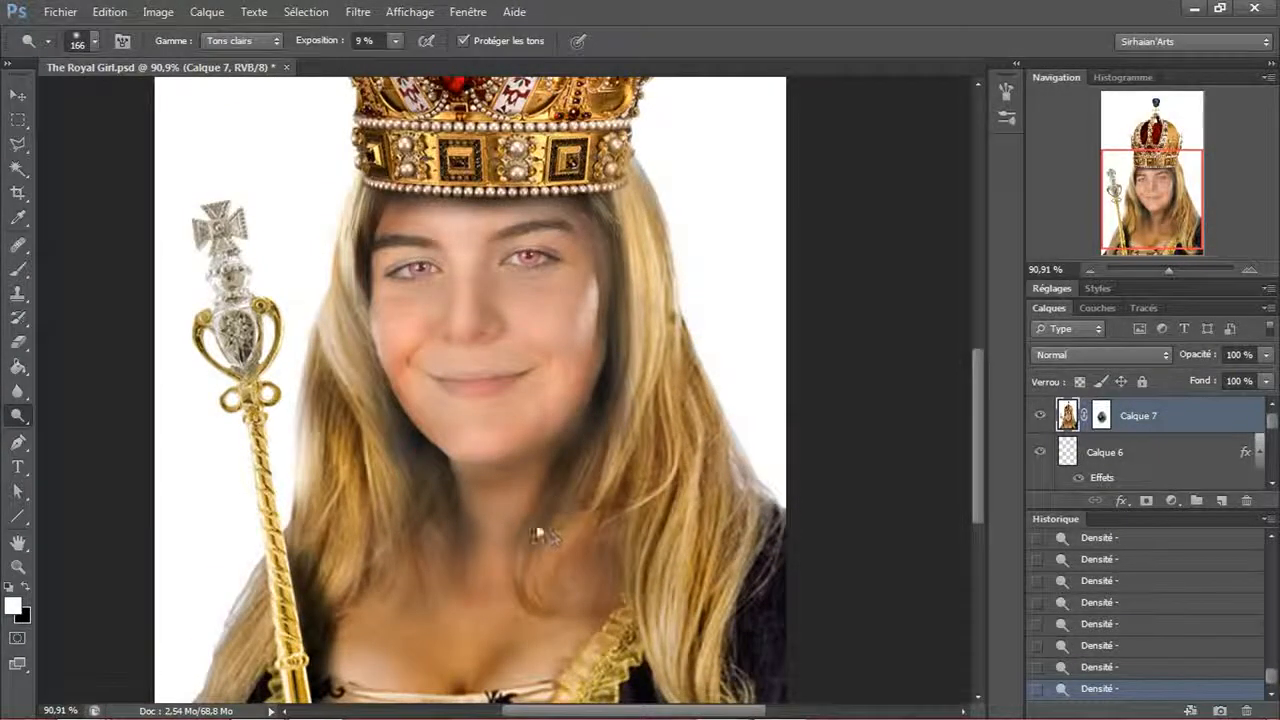
scroll(500, 470, "up", 2)
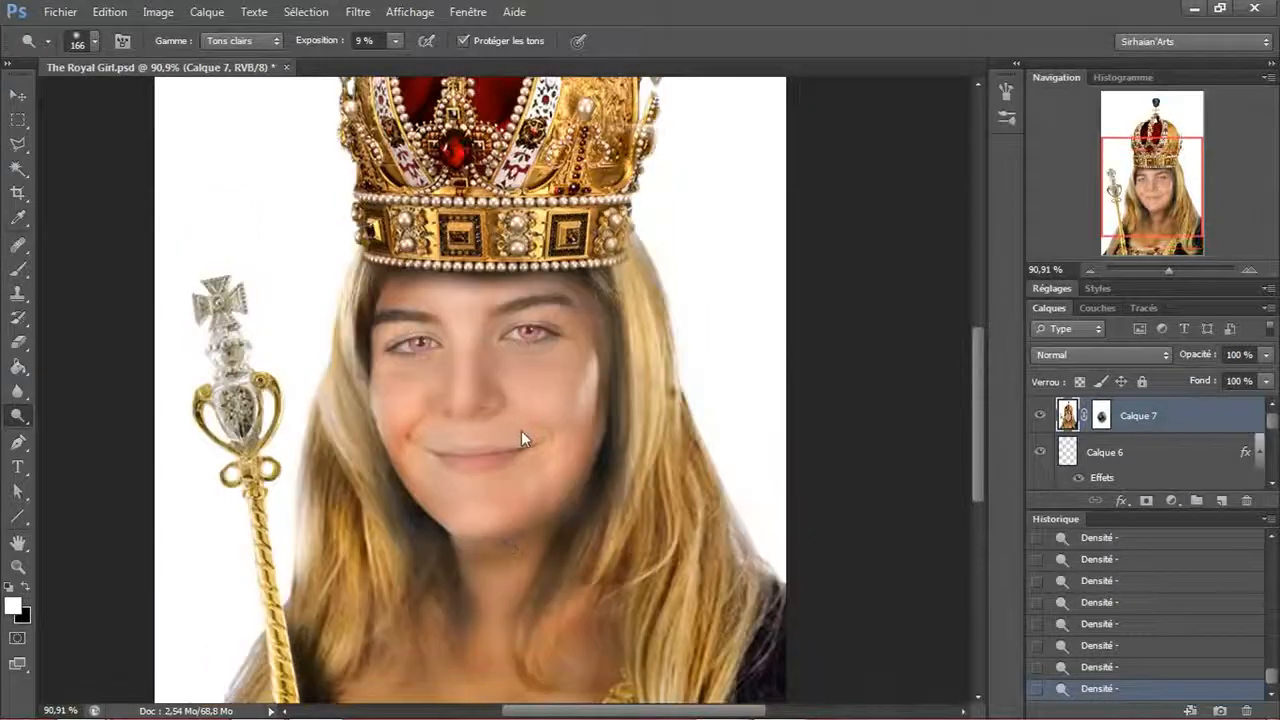
- Crop a thin strip off the canvas's upper edge above the crown and save the document
key("z")
left_click(521, 435)
left_click(636, 42)
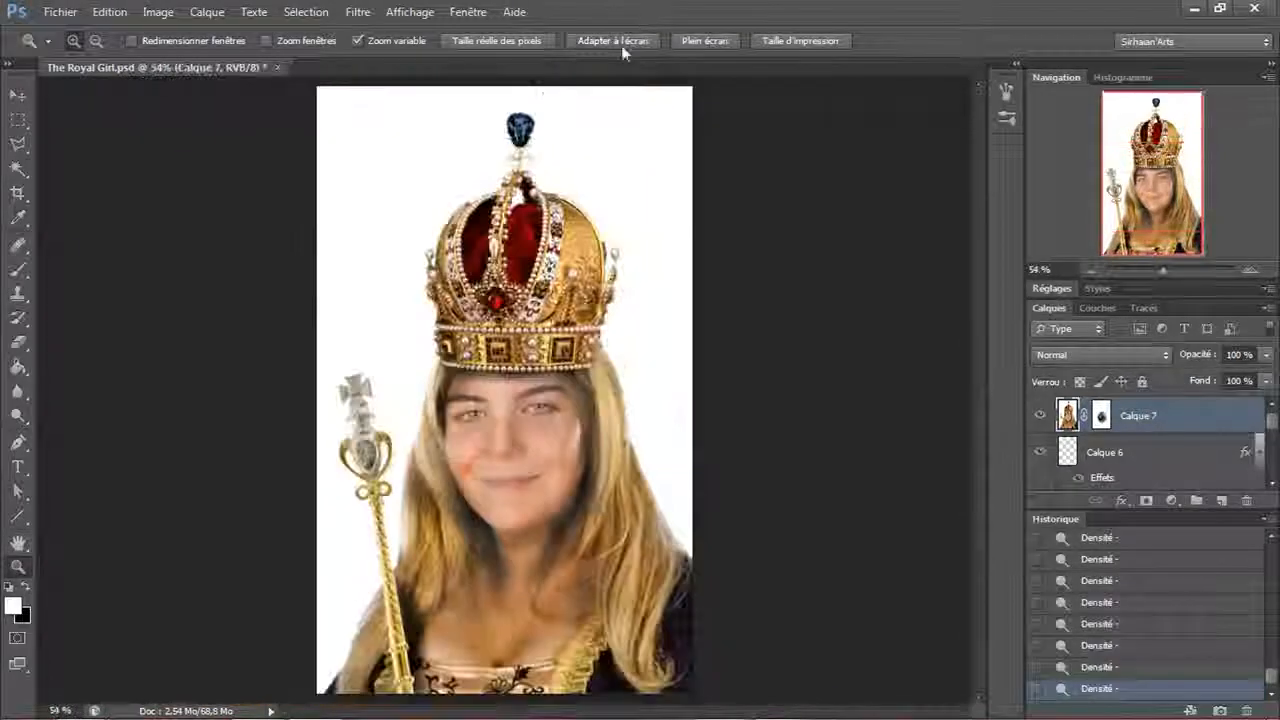
left_click(18, 94)
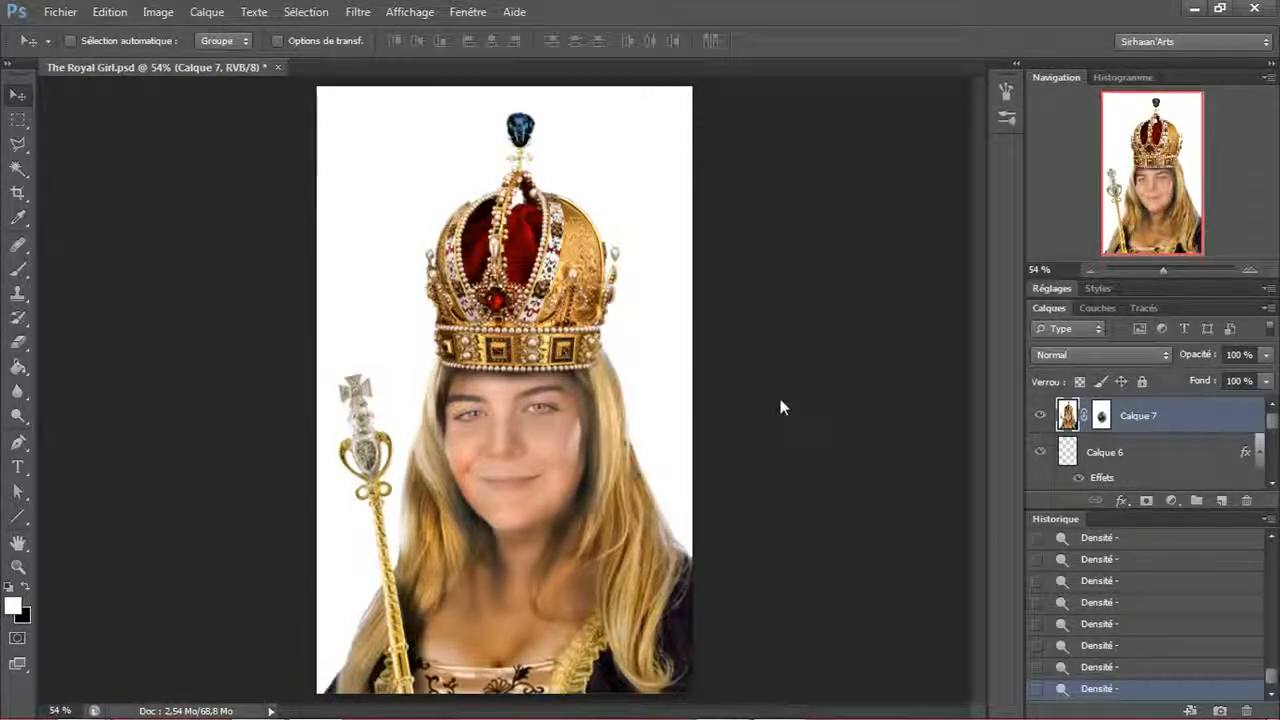
left_click(21, 194)
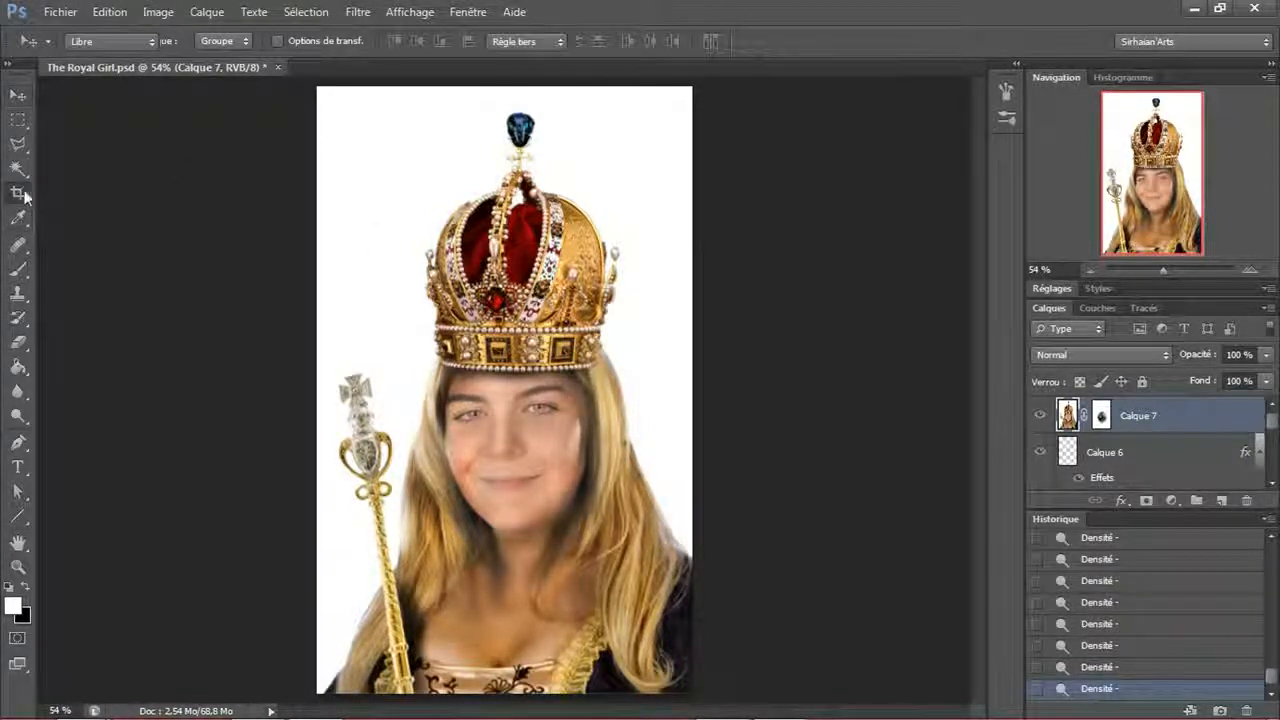
left_click_drag(519, 89, 519, 94)
left_click_drag(321, 388, 318, 389)
key("Return")
left_click(18, 95)
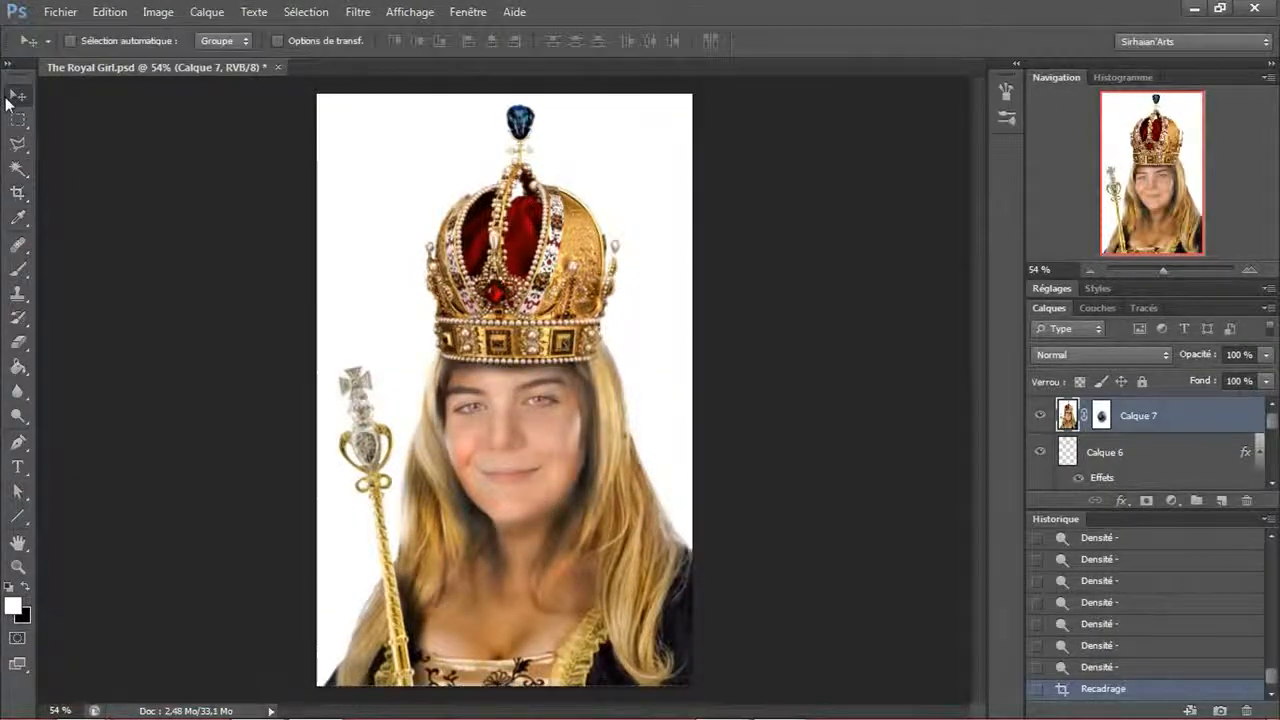
key("ctrl+s")
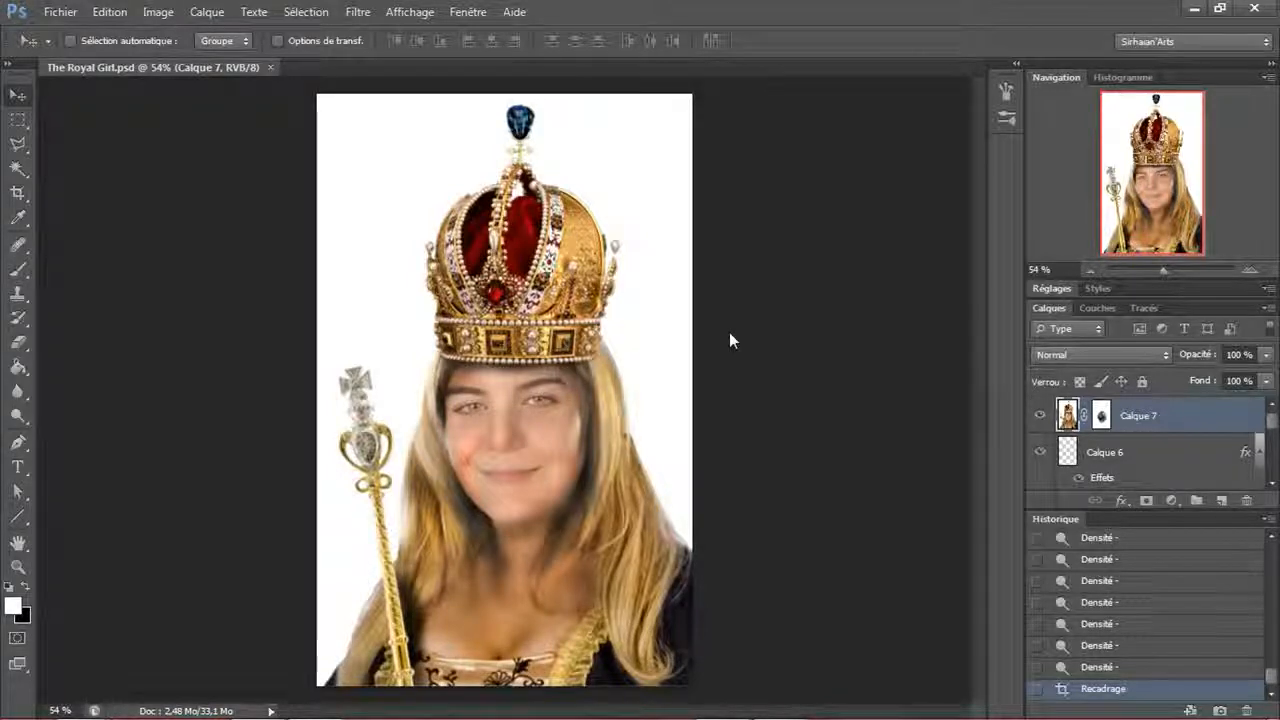
- Choose the Sponge tool and paste a merged copy of the whole image as a new layer above Calque 7
scroll(552, 362, "up", 3)
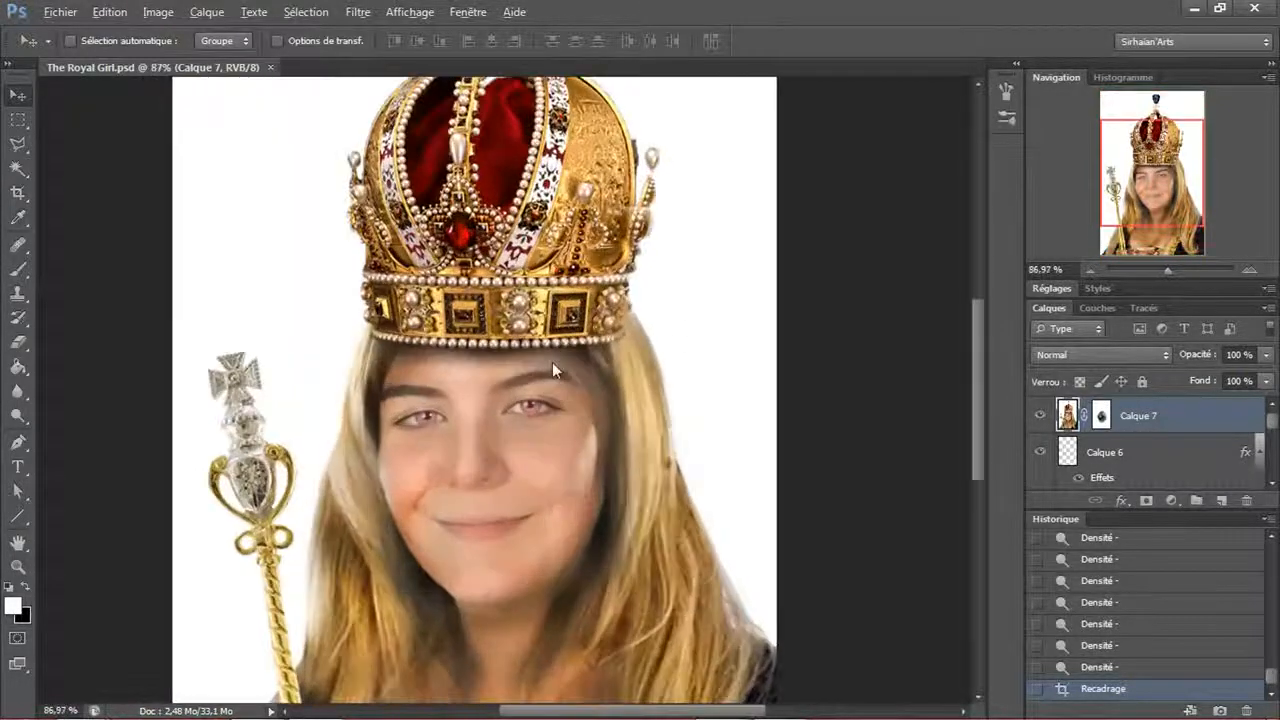
scroll(496, 370, "up", 2)
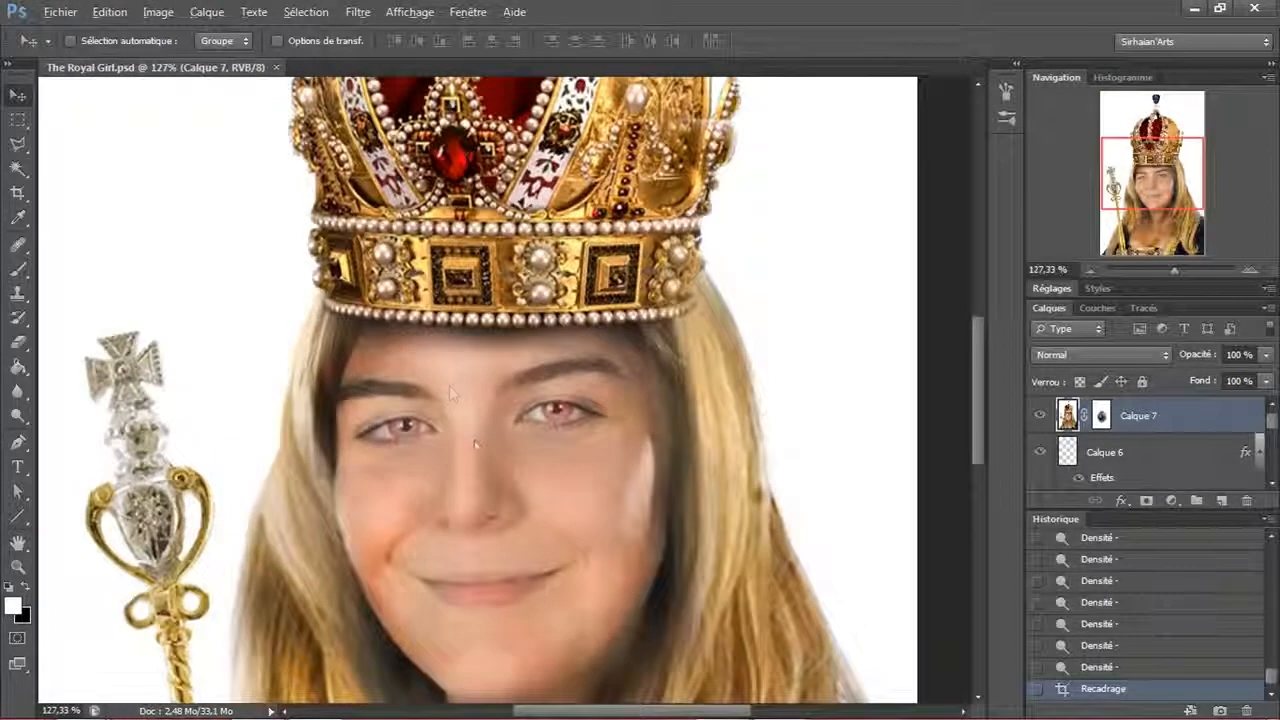
left_click_drag(476, 443, 386, 590)
left_click_drag(464, 100, 570, 266)
left_click_drag(572, 554, 570, 328)
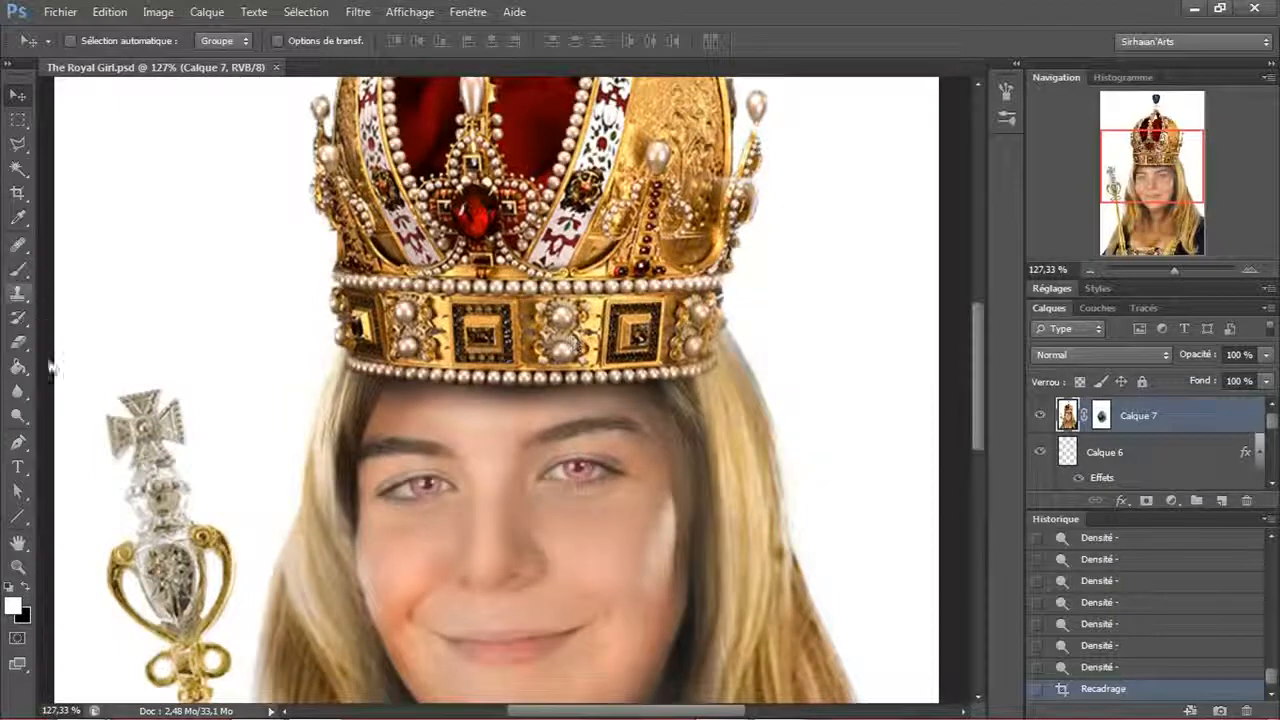
left_click(20, 416)
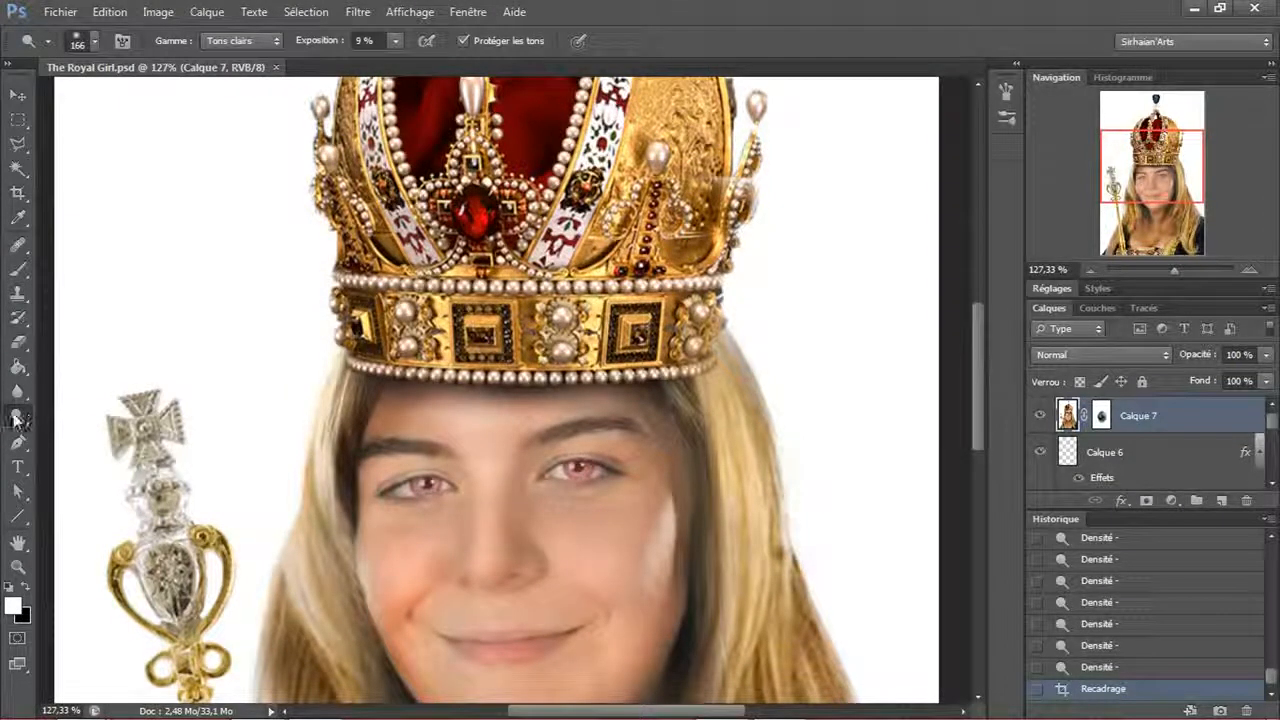
left_click(16, 418)
left_click(100, 427)
left_click_drag(17, 416, 103, 470)
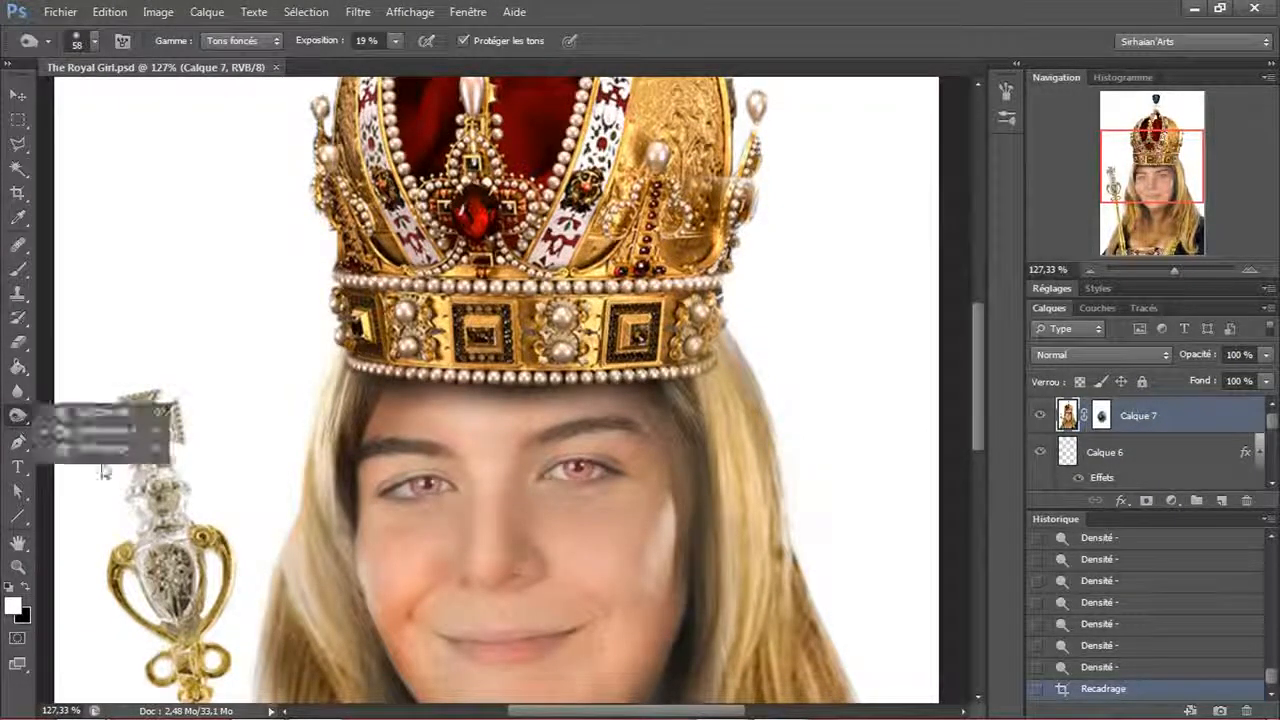
left_click(102, 451)
key("ctrl+a")
key("ctrl+shift+c")
key("ctrl+v")
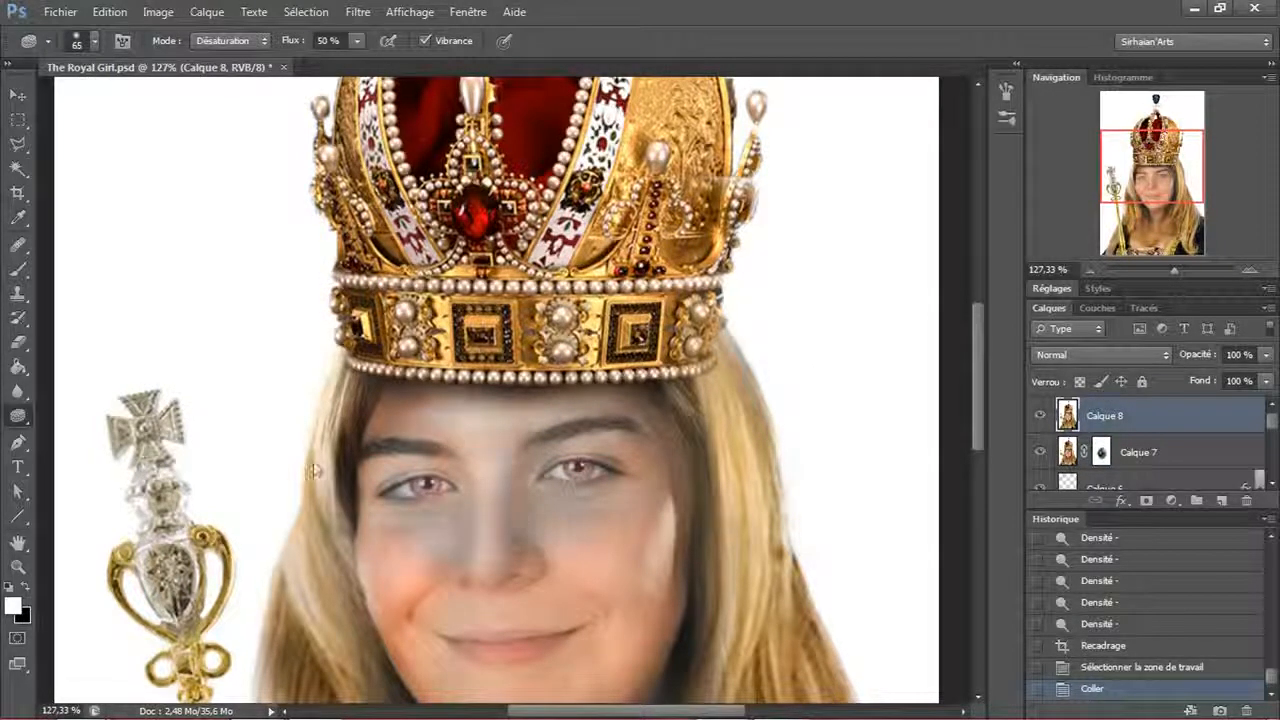
- Try desaturating the face with a 65 px sponge at 50 % flow, and revert to the state after pasting
mouse_move(465, 452)
left_mouse_down()
mouse_move(366, 528)
mouse_move(514, 648)
left_mouse_up()
left_click_drag(560, 521, 493, 324)
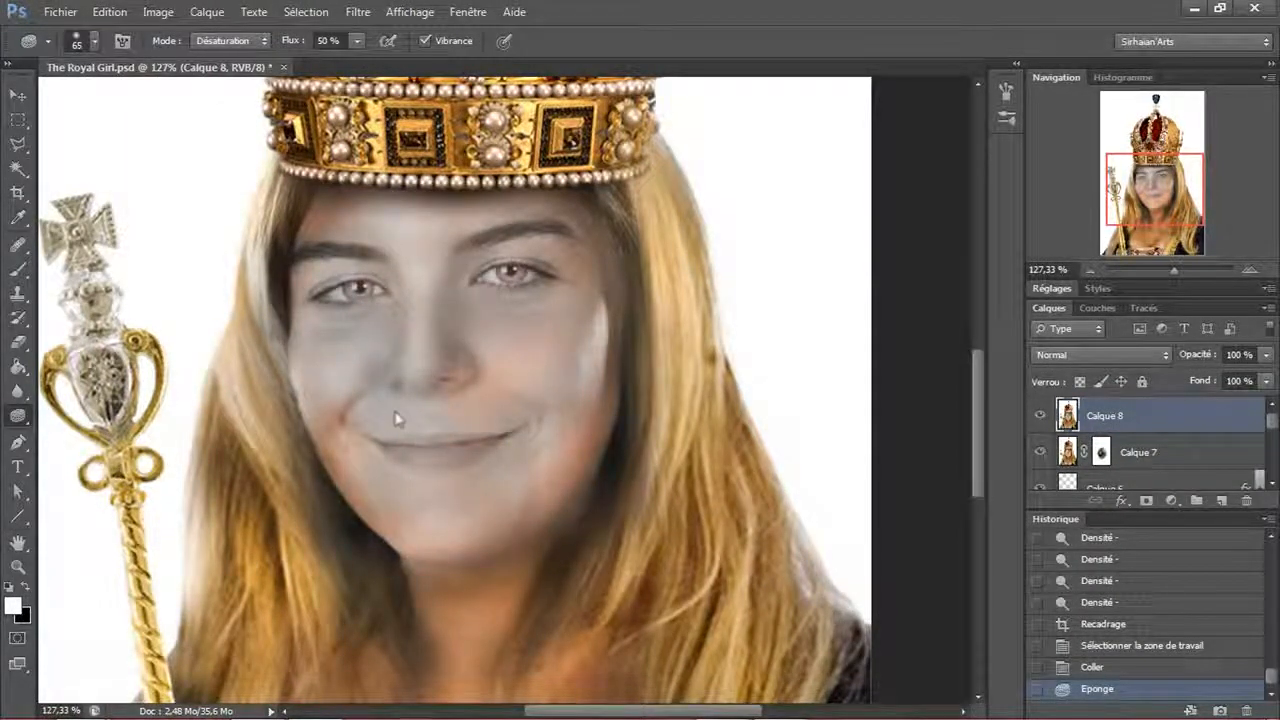
left_click_drag(397, 418, 548, 228)
left_click_drag(514, 374, 574, 458)
left_click(1095, 650)
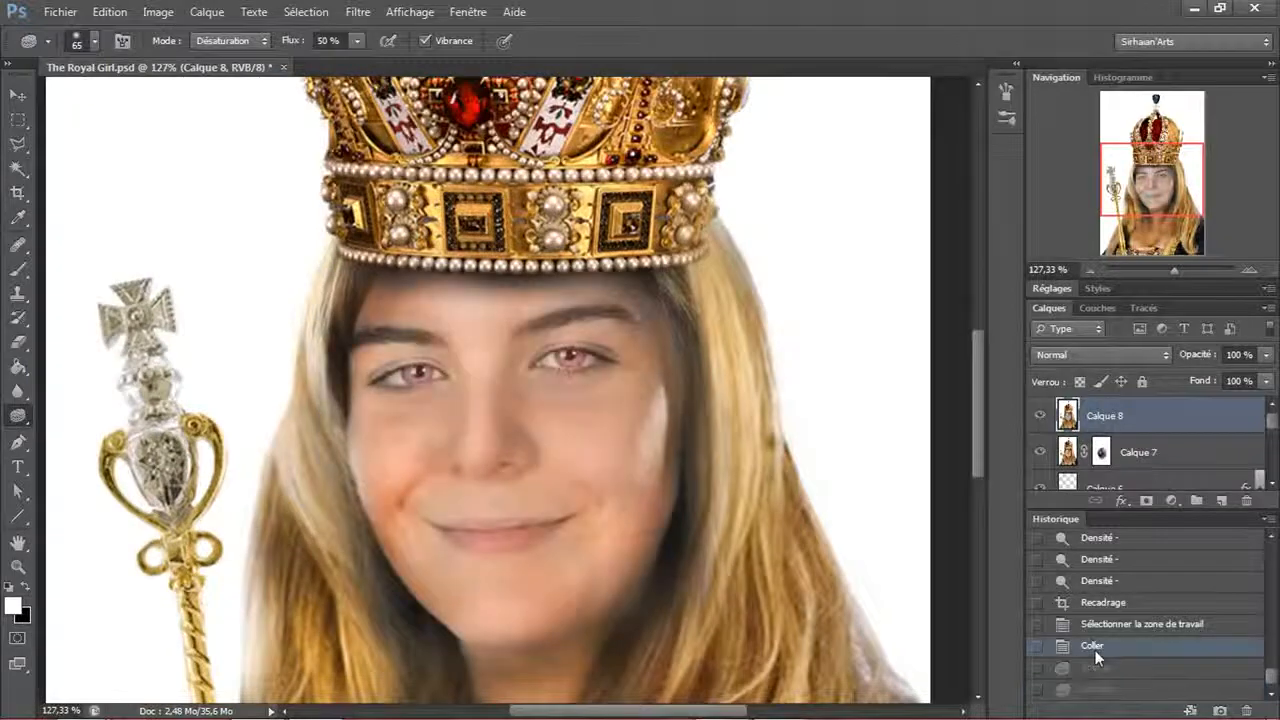
- Save the document and activate the Smudge tool (Outil Doigt)
left_click(19, 93)
key("ctrl+s")
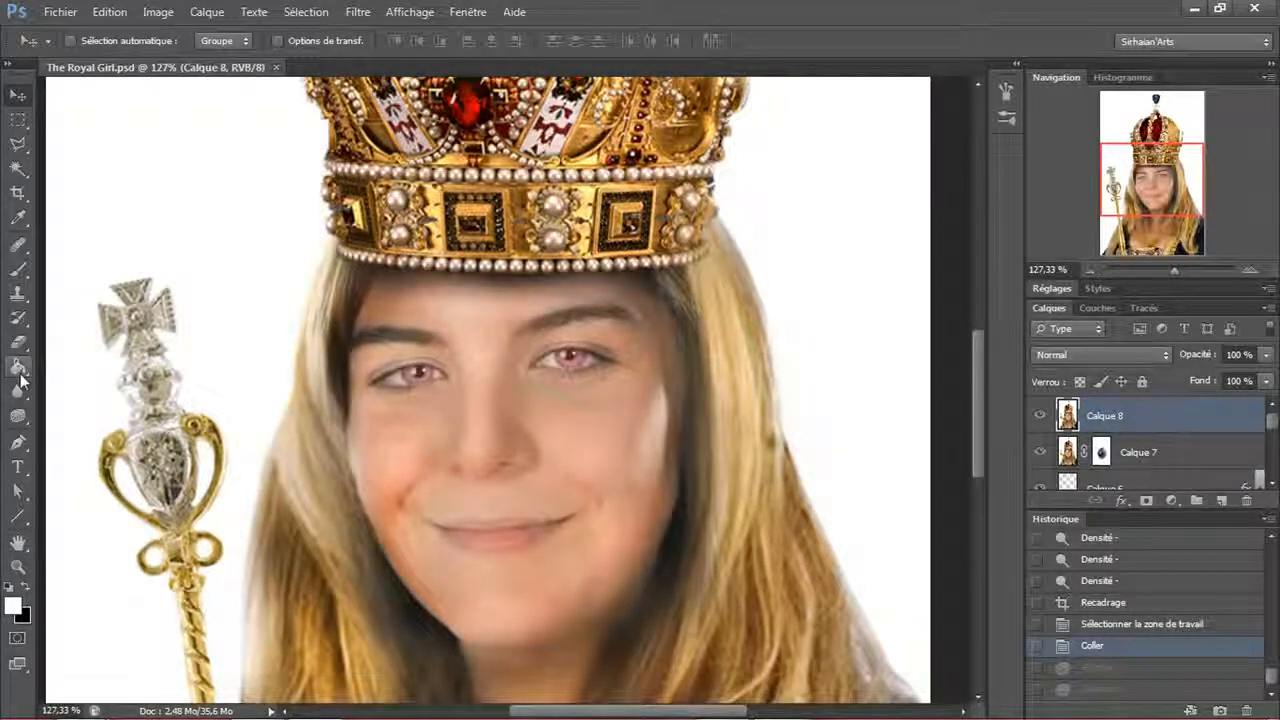
left_click(20, 372)
left_click(20, 376)
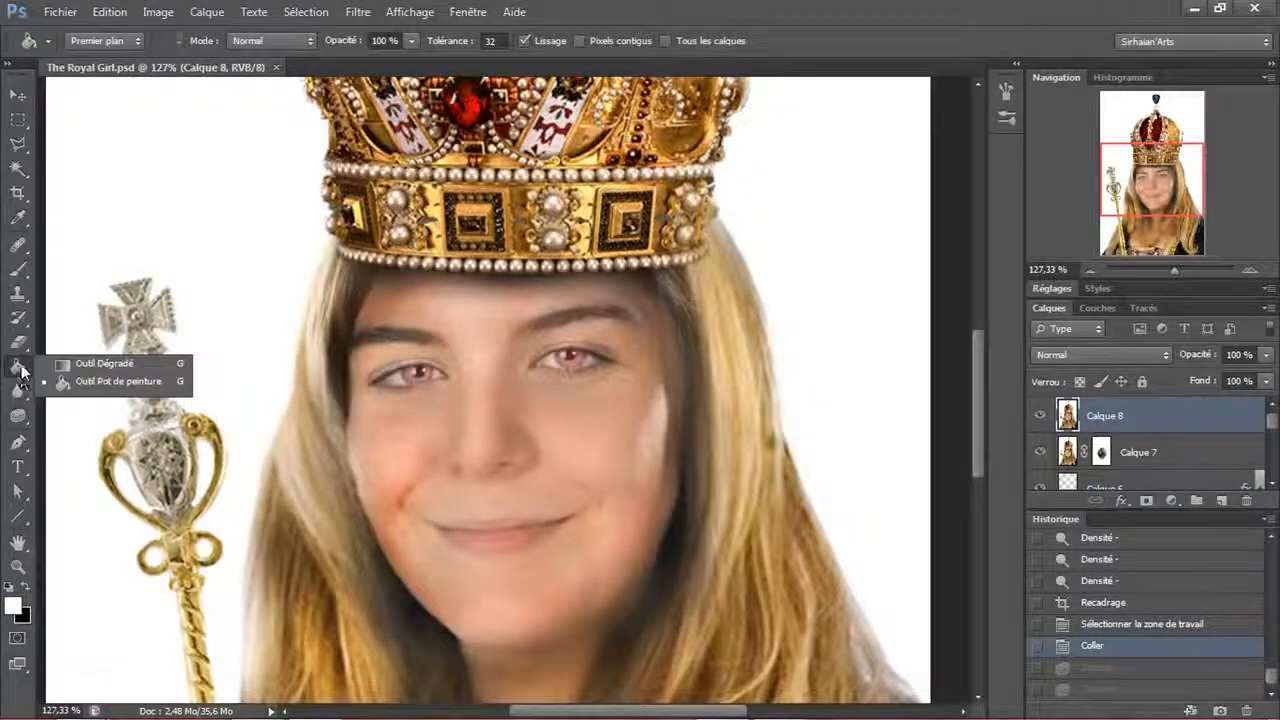
left_click(17, 395)
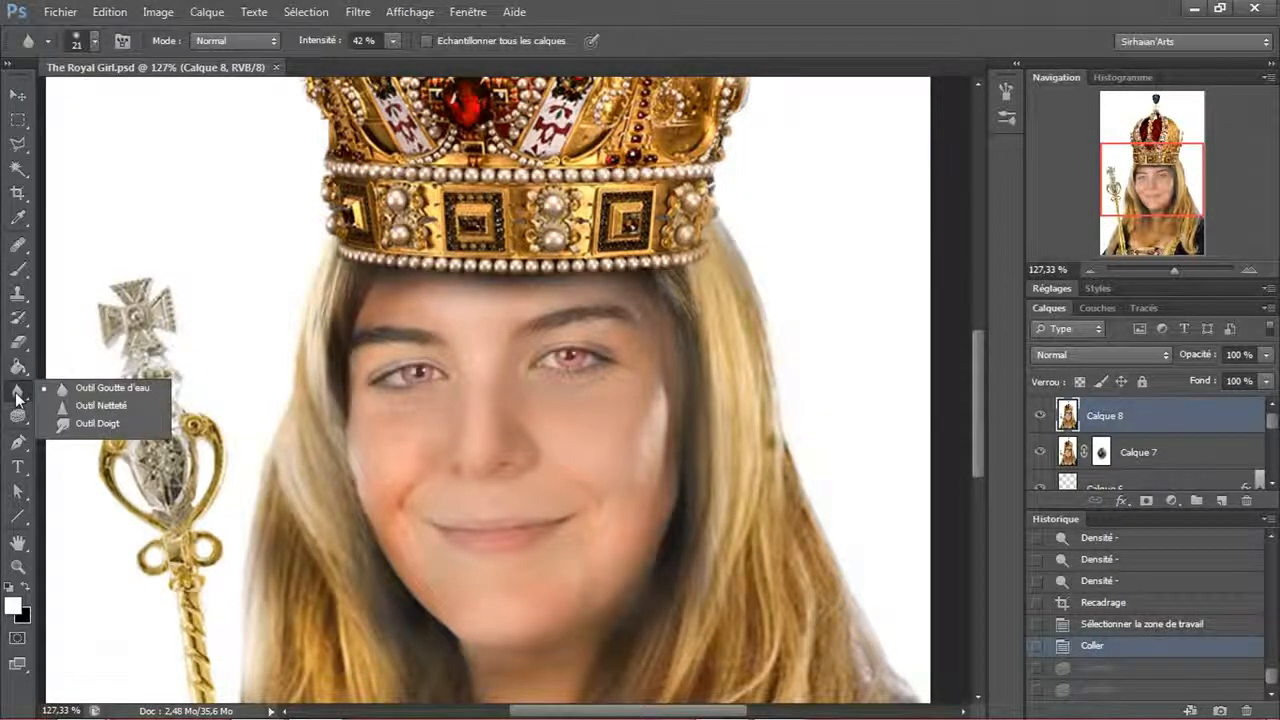
left_click(97, 423)
- Try smudging the face, crown band and eye with the 47 px brush at 50 % intensity, and undo the strokes
mouse_move(437, 355)
left_mouse_down()
mouse_move(374, 491)
mouse_move(477, 409)
mouse_move(491, 314)
mouse_move(497, 518)
mouse_move(600, 390)
mouse_move(591, 334)
mouse_move(654, 506)
mouse_move(640, 565)
left_mouse_up()
key("ctrl+z")
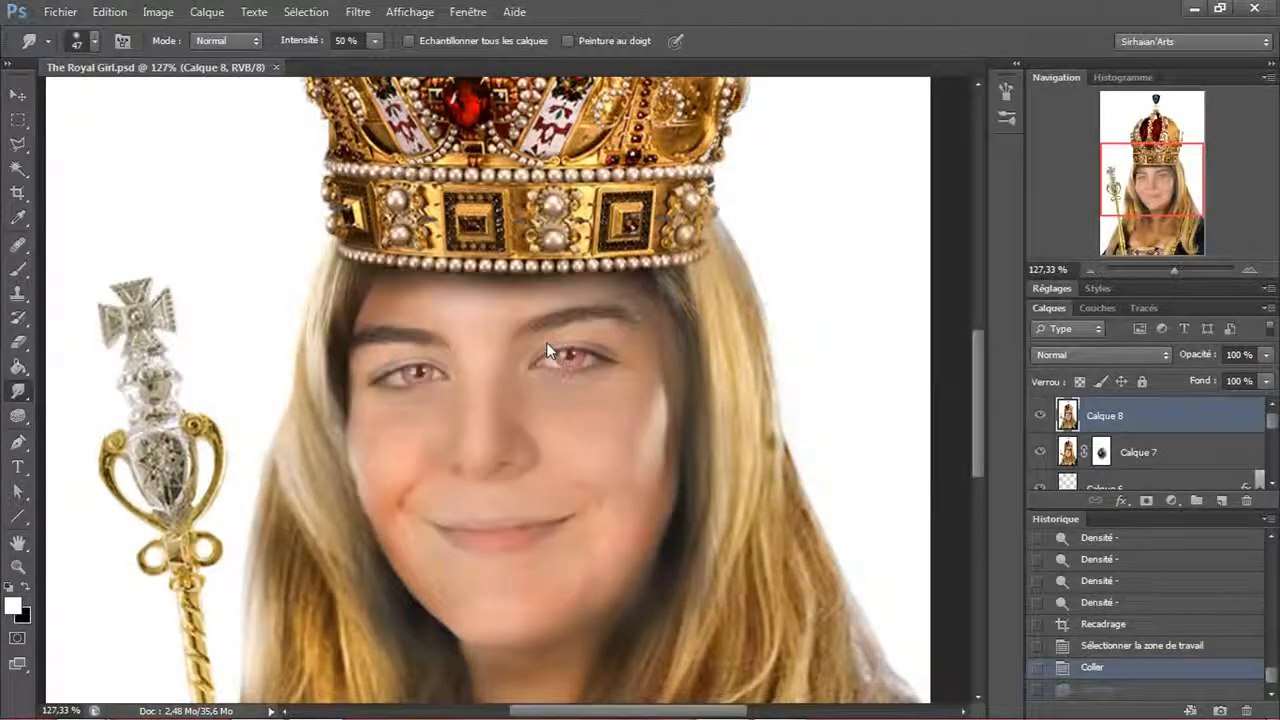
left_click_drag(590, 318, 500, 463)
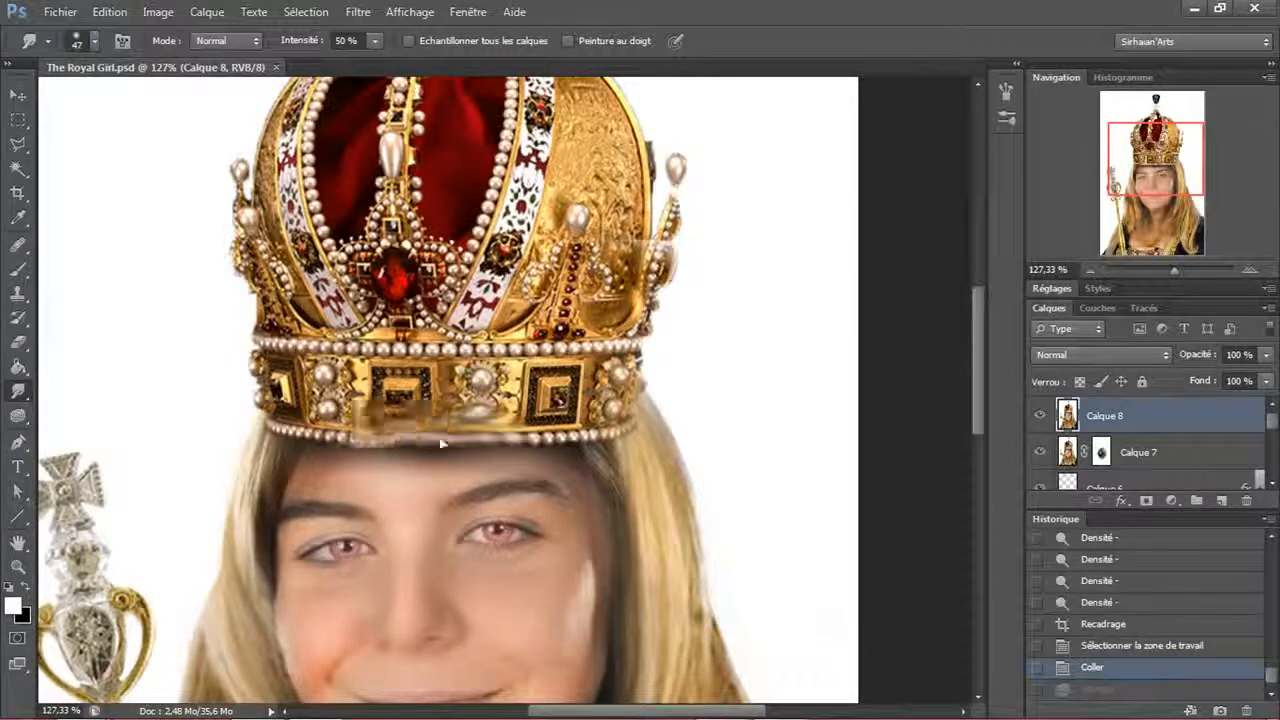
scroll(545, 411, "down", 4)
left_click_drag(490, 410, 565, 411)
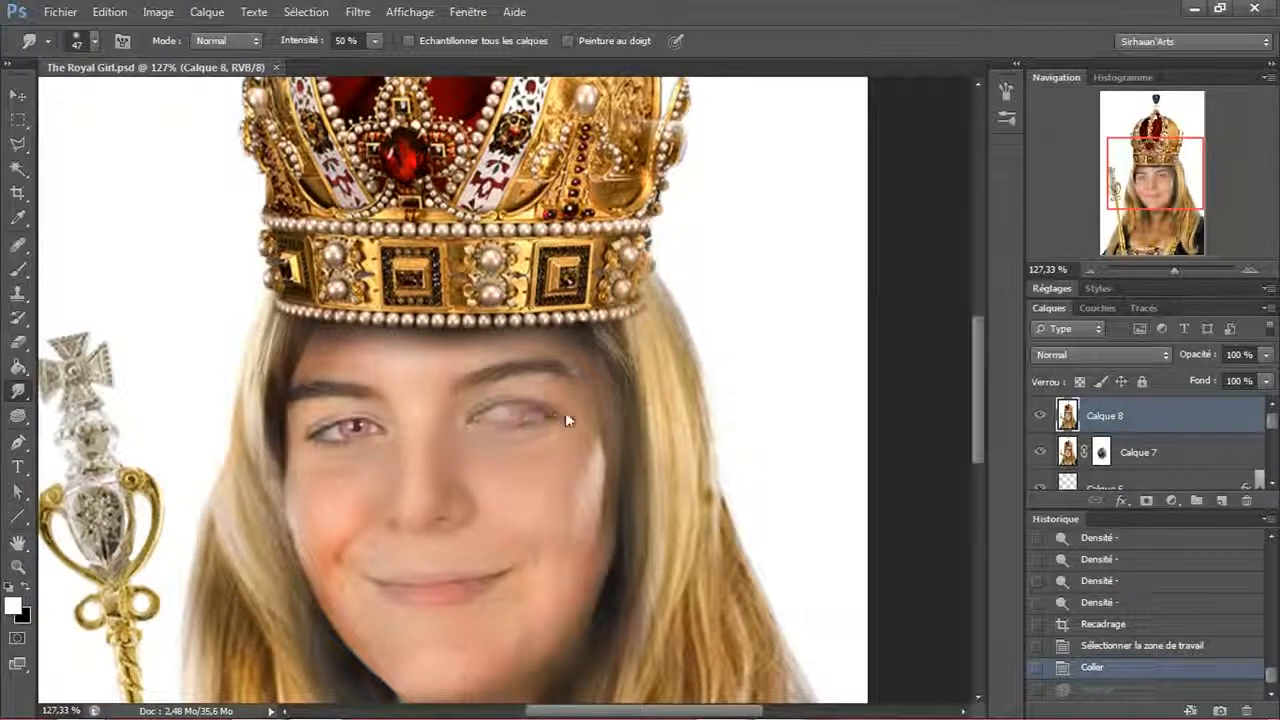
key("ctrl+z")
left_click_drag(476, 507, 471, 364)
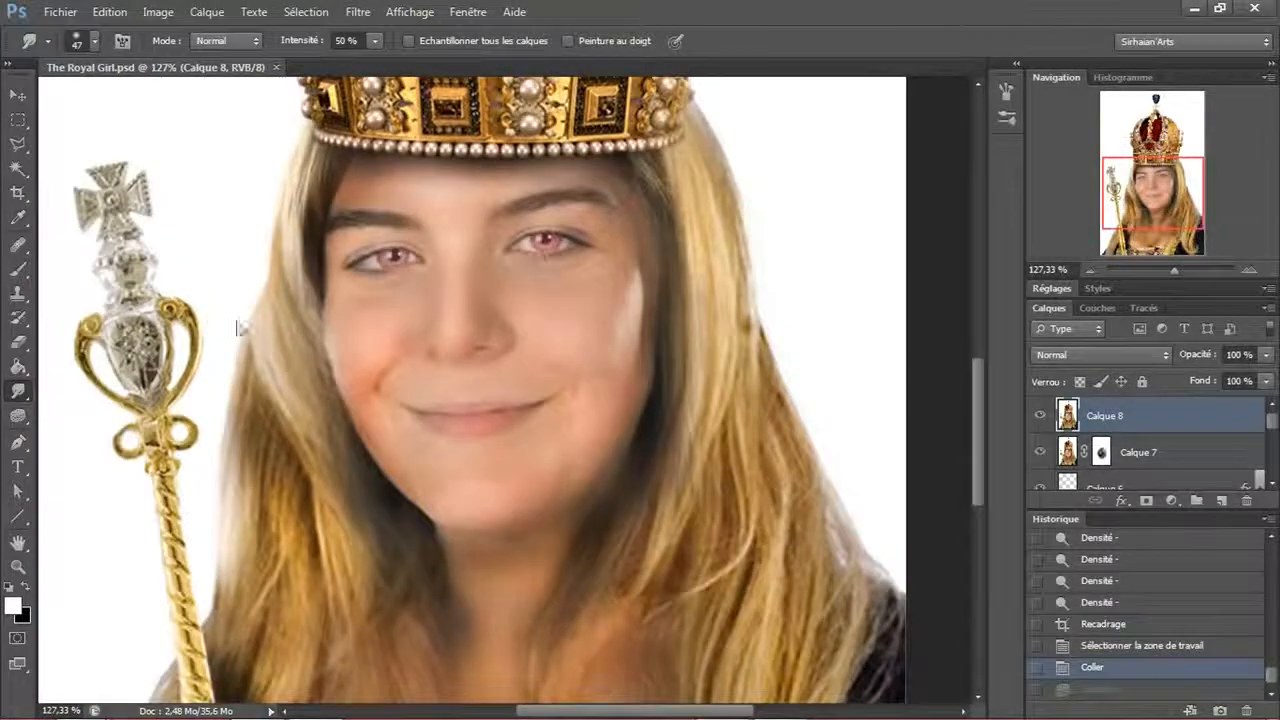
- Try smudging the hair, neck and sceptre shaft with the 47 px brush at 50 % intensity, and undo the strokes
left_click_drag(281, 323, 385, 485)
key("ctrl+z")
left_click_drag(272, 329, 388, 582)
key("ctrl+z")
left_click_drag(405, 355, 386, 208)
left_click_drag(203, 471, 770, 365)
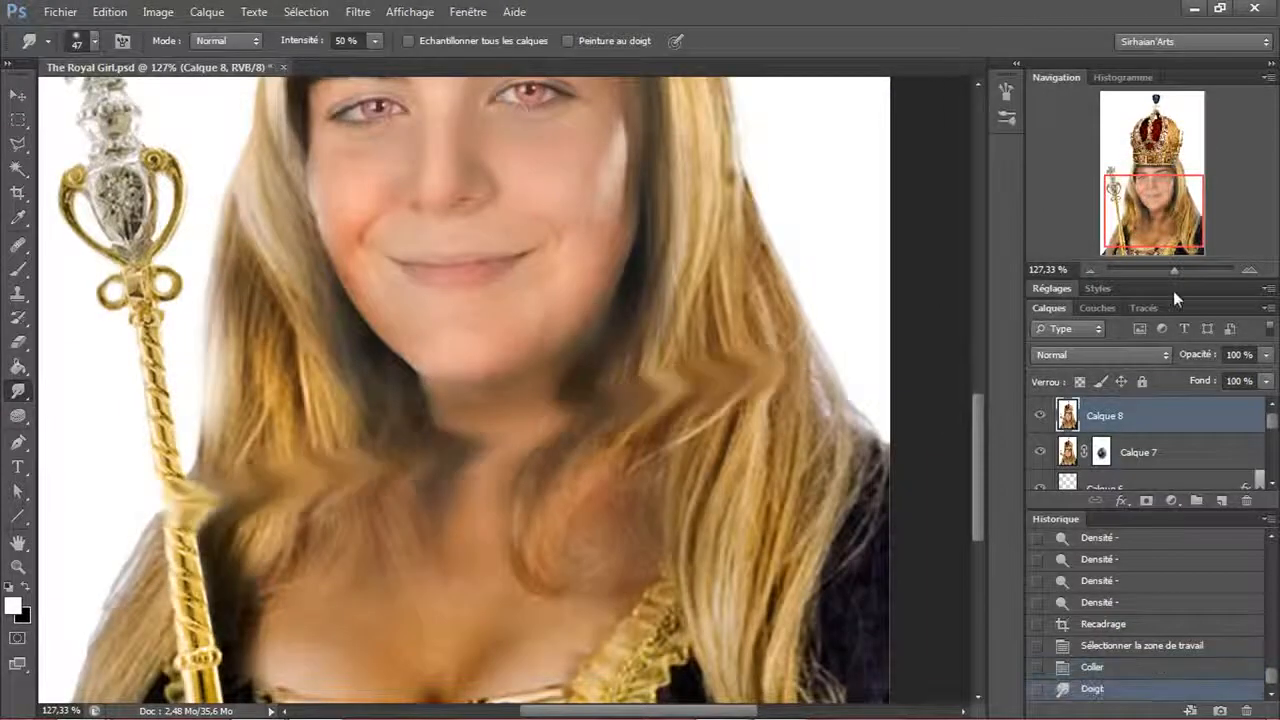
key("ctrl+z")
- Try smudging the cross on top of the sceptre, and revert to the state after pasting
left_click_drag(481, 420, 799, 622)
left_click_drag(420, 240, 485, 250)
left_click_drag(418, 272, 470, 278)
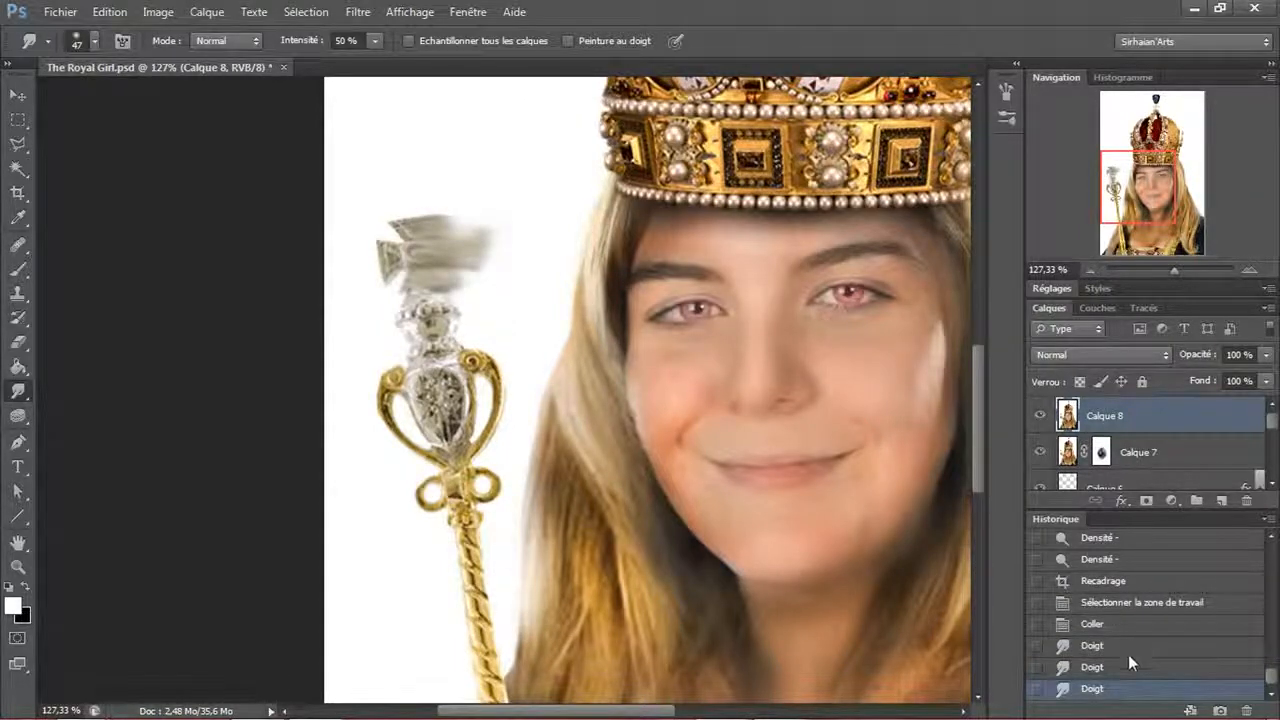
left_click(1090, 623)
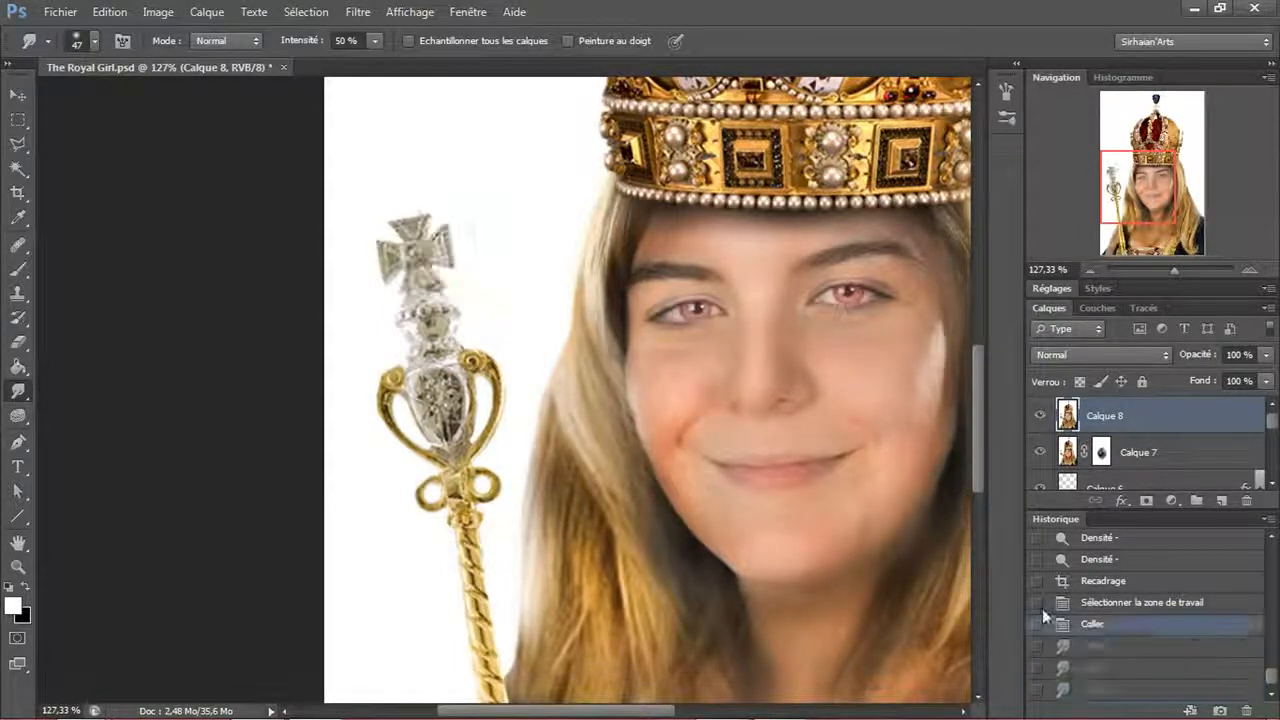
right_click(28, 390)
left_click(50, 398)
right_click(22, 398)
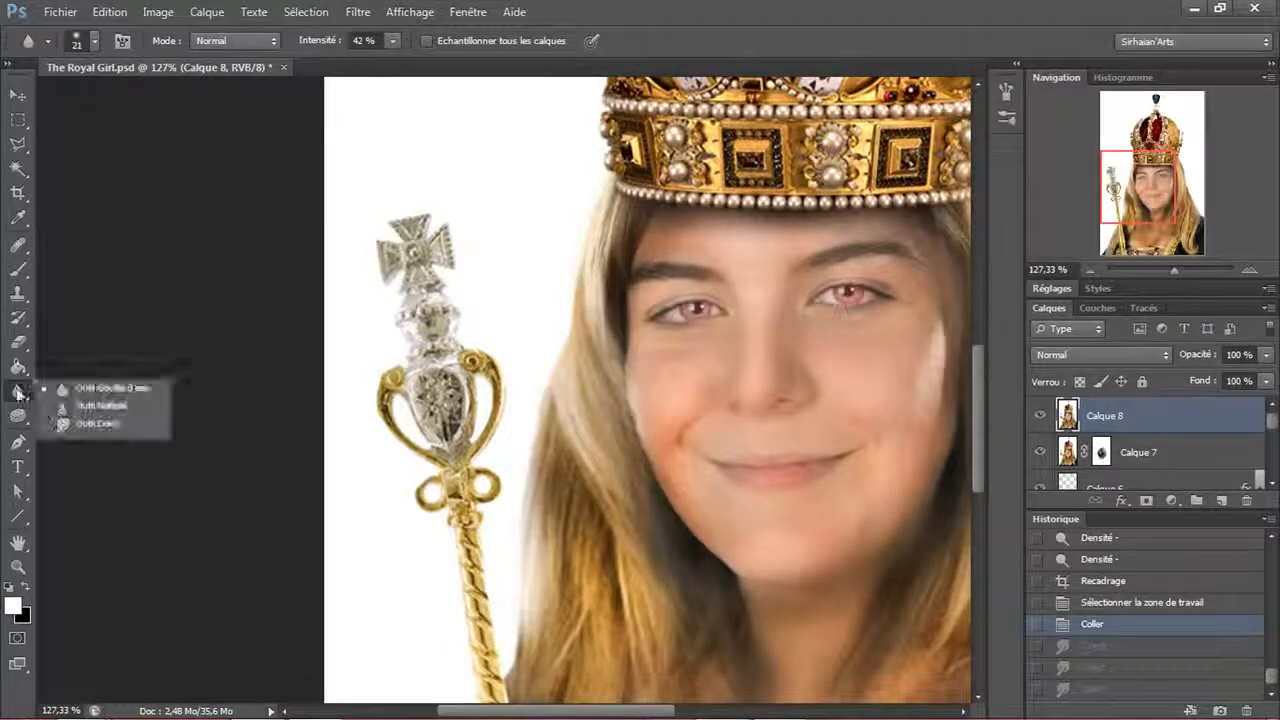
left_click(100, 386)
left_click(22, 344)
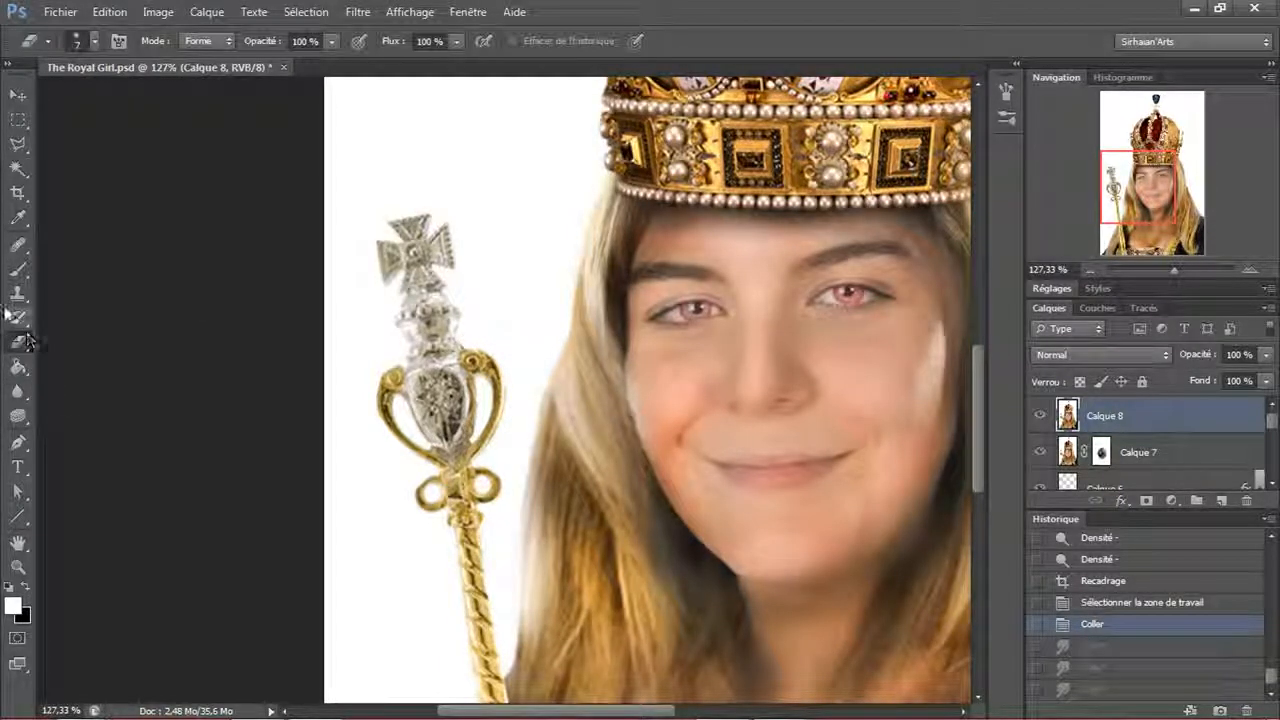
- Retouch the cheek below the eye using the Clone Stamp with an 11 px brush at 100 % opacity
left_click(16, 300)
left_click(120, 290)
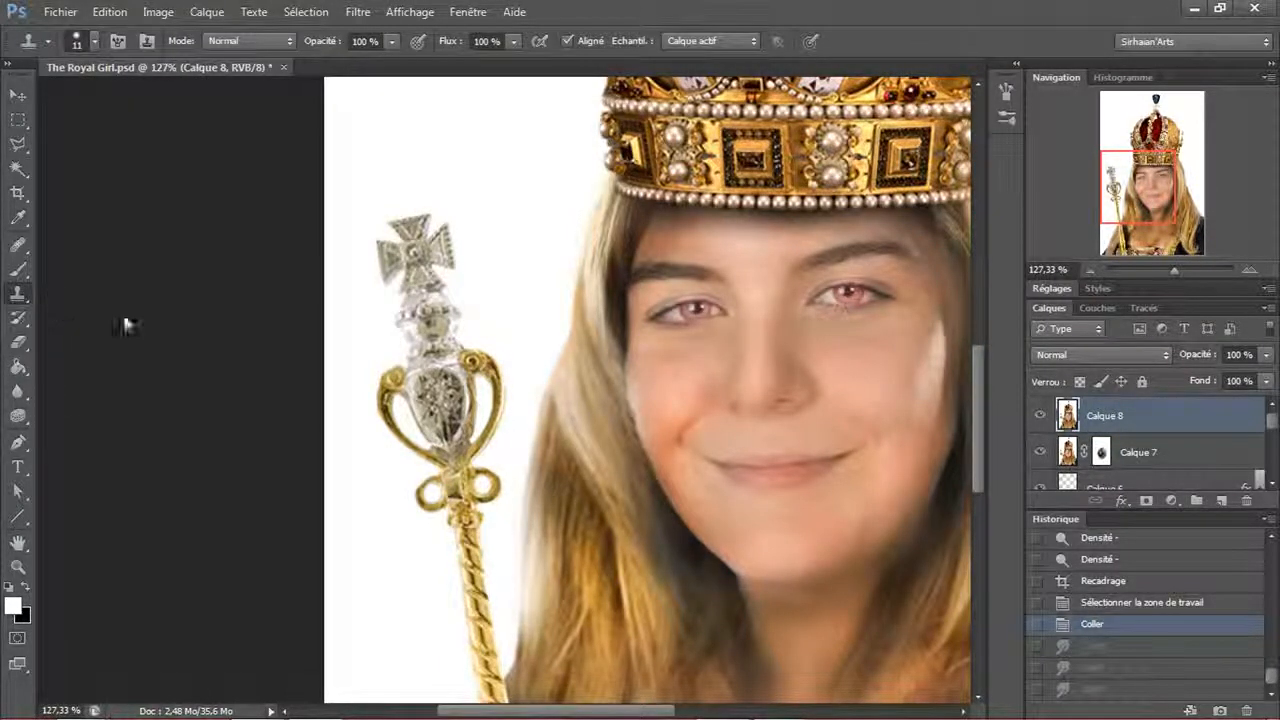
scroll(530, 376, "up", 5)
scroll(545, 377, "up", 2)
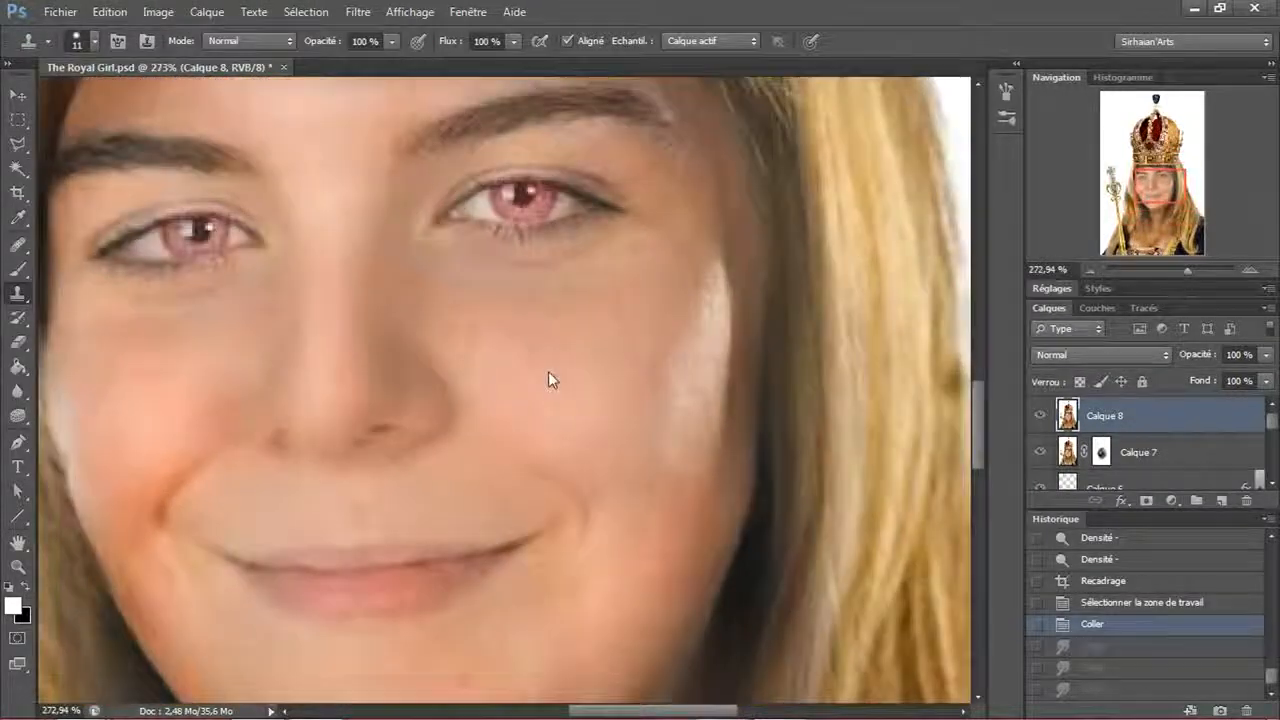
left_click(567, 426)
left_click(574, 430)
left_click_drag(564, 428, 598, 469)
left_click(550, 423)
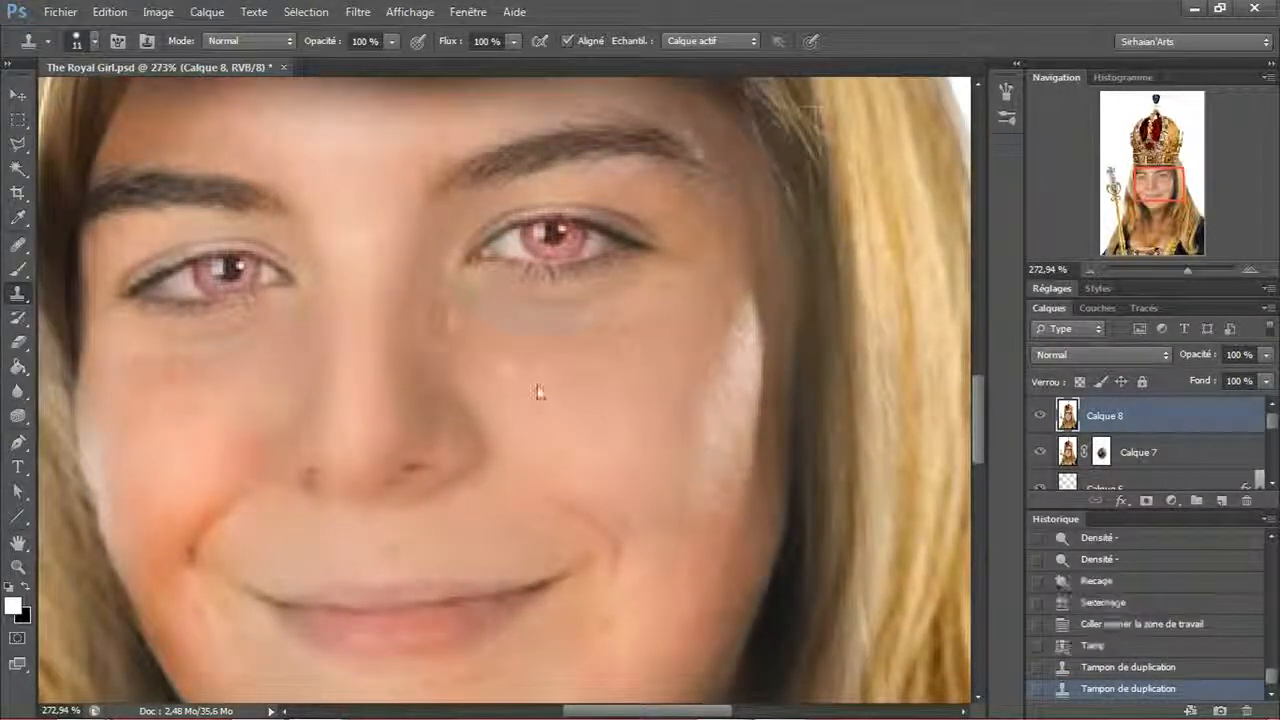
- Try cloning the eye and lashes onto the cheek below it, and undo the stroke
scroll(636, 458, "up", 1)
left_click_drag(390, 254, 437, 306)
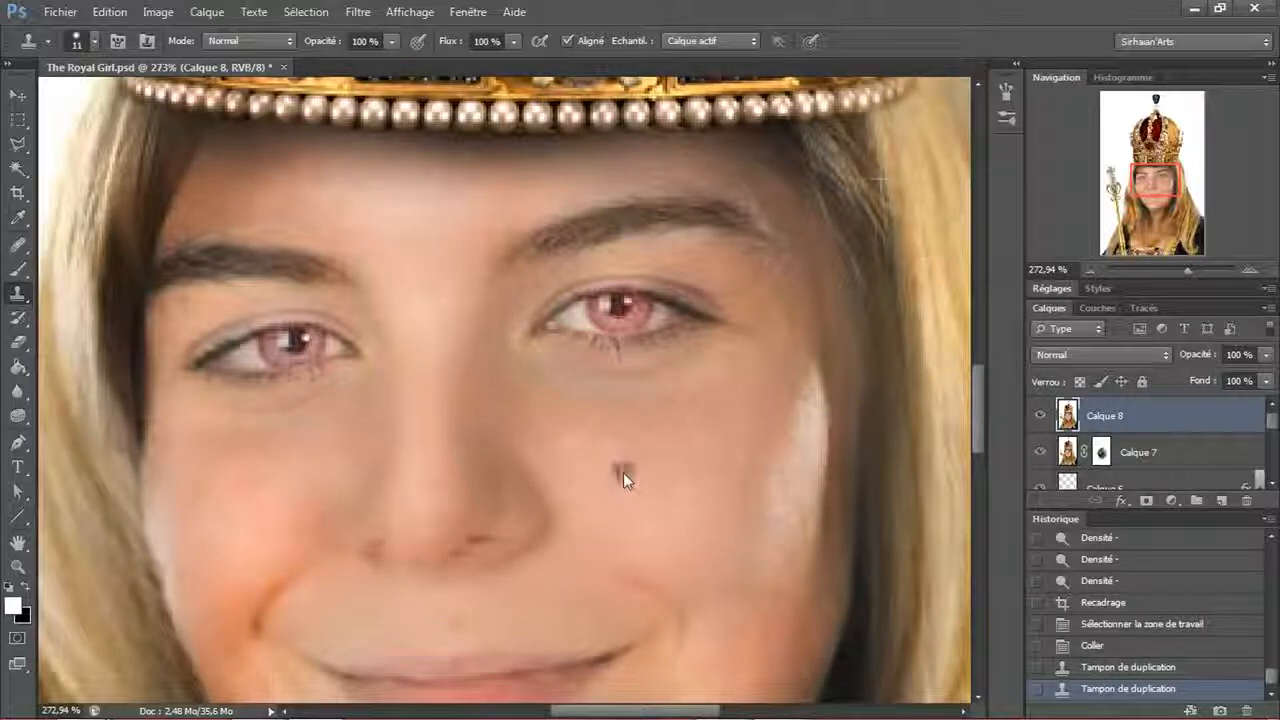
mouse_move(623, 472)
left_mouse_down()
mouse_move(693, 453)
mouse_move(630, 485)
mouse_move(533, 455)
left_mouse_up()
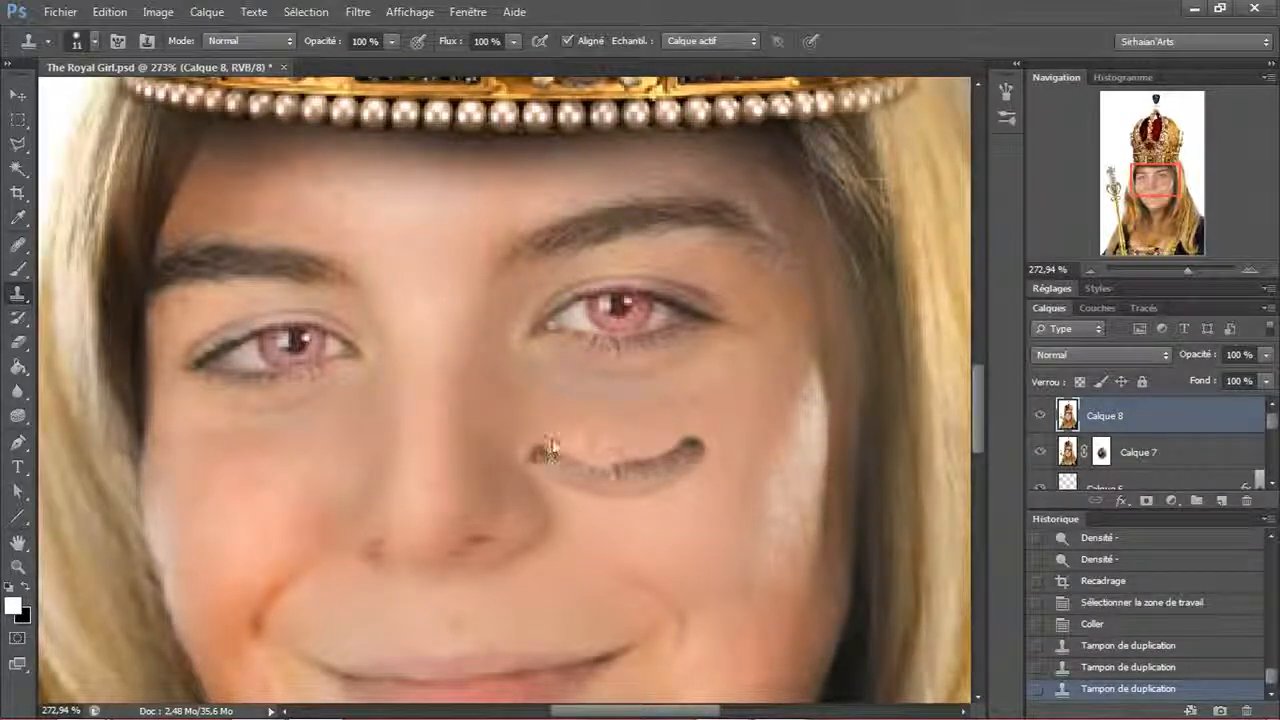
key("ctrl+z")
left_click_drag(523, 376, 563, 354)
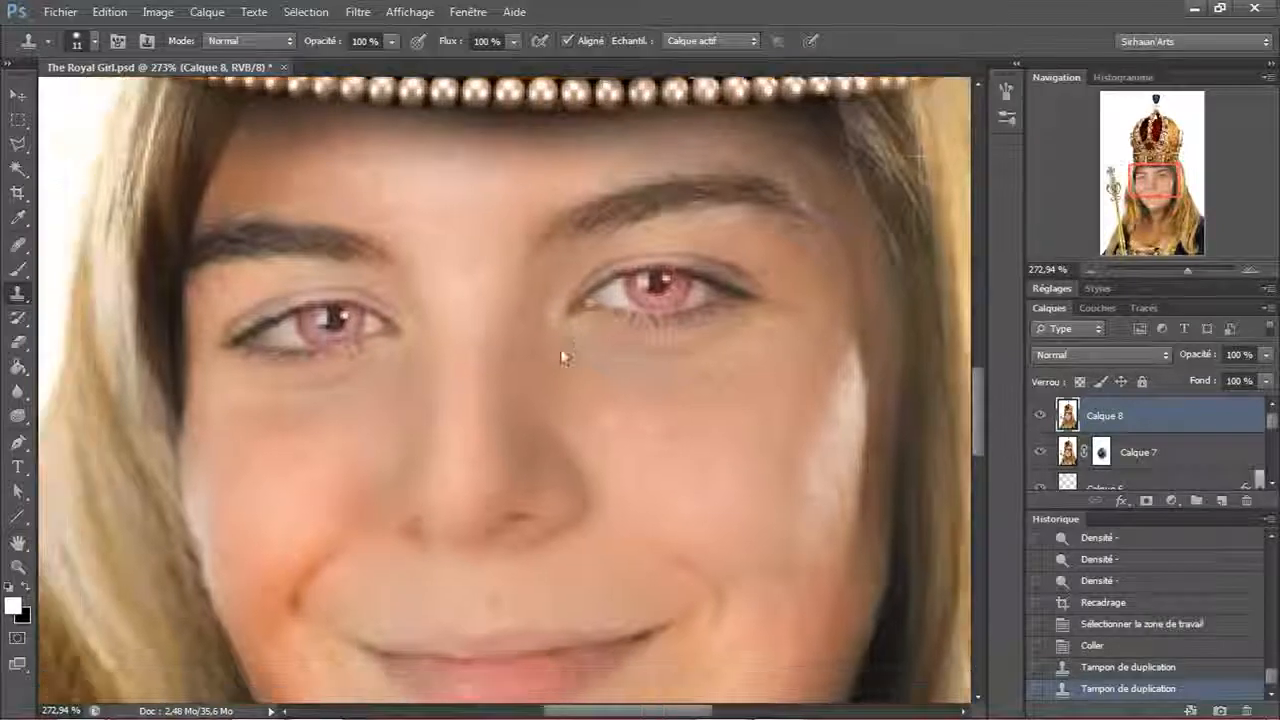
- Choose the Spot Healing Brush and set its size to 13 px
left_click(21, 257)
left_click(128, 265)
mouse_move(242, 424)
left_mouse_down()
mouse_move(260, 360)
mouse_move(120, 350)
left_mouse_up()
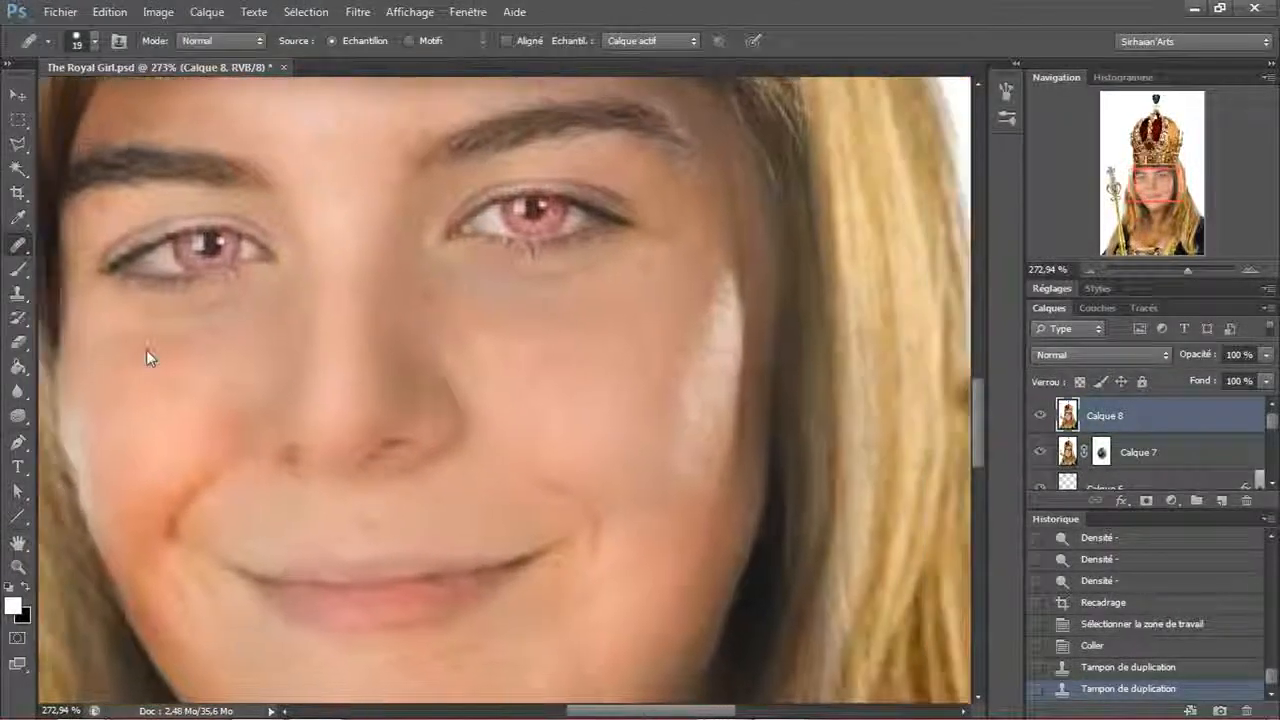
left_click(22, 243)
left_click(100, 245)
right_click(572, 336)
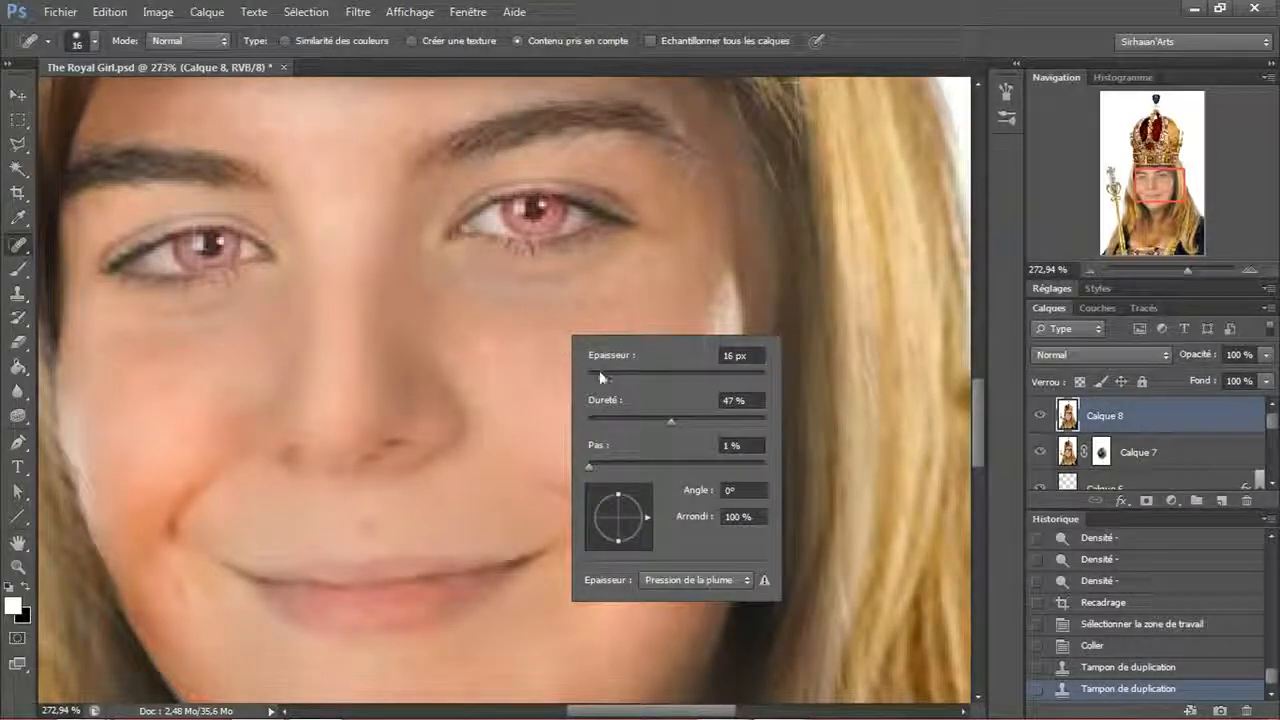
left_click(662, 6)
- Paste a merged copy of the whole image as a new layer above Calque 8
left_click(22, 98)
key("ctrl+a")
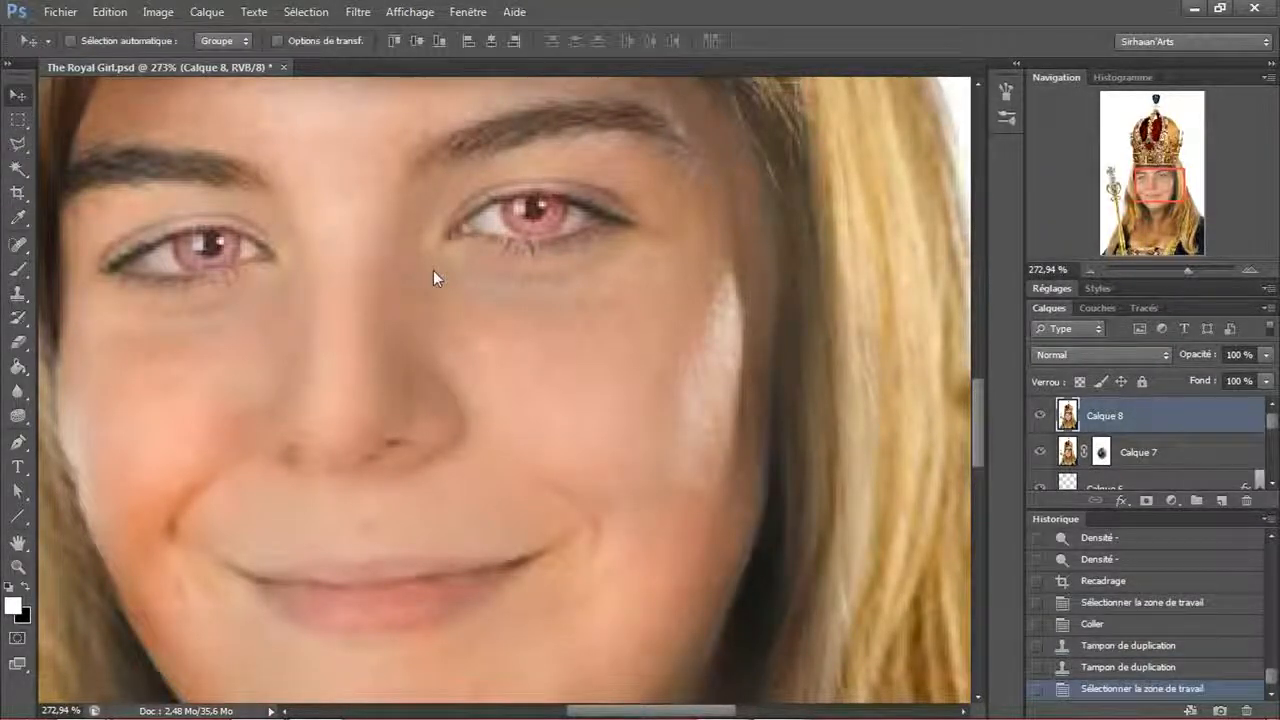
key("ctrl+shift+c")
key("ctrl+v")
- Paint a black dot on the cheek below the eye with a soft 10 px brush at 32 % opacity, building it up with repeated dabs
left_click(25, 267)
left_click(26, 586)
right_click(443, 355)
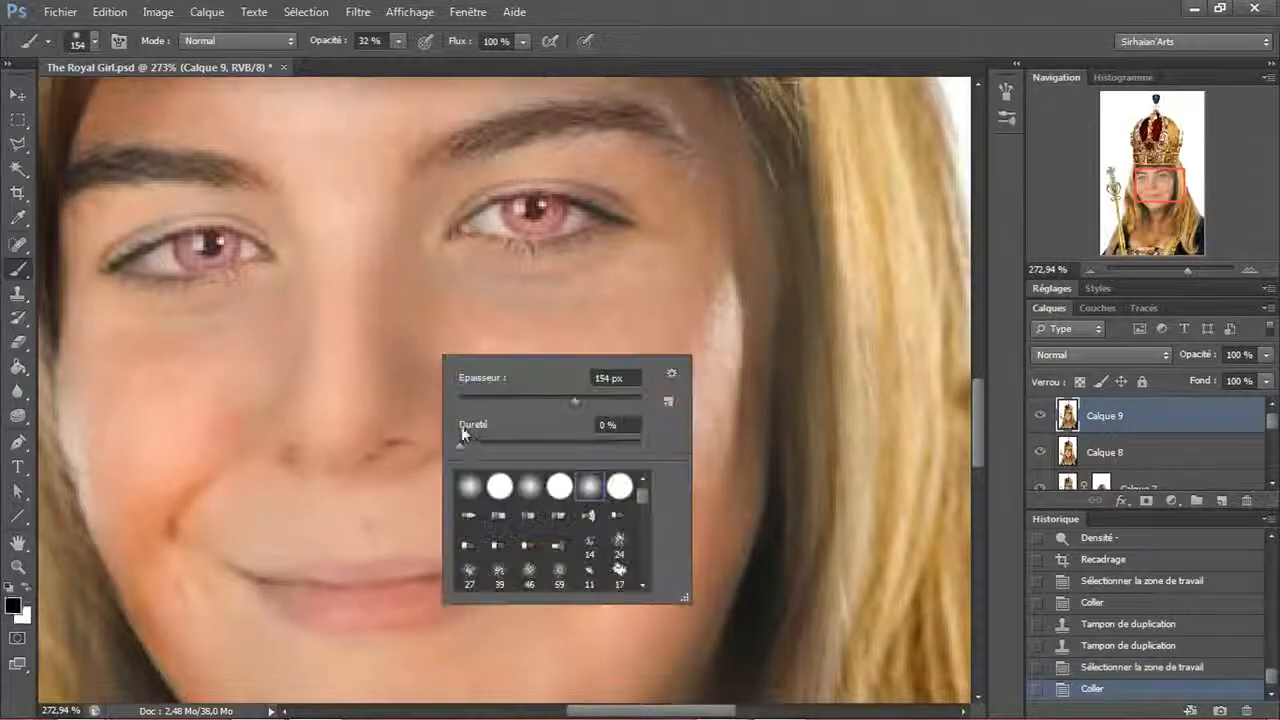
left_click(468, 400)
left_click(704, 8)
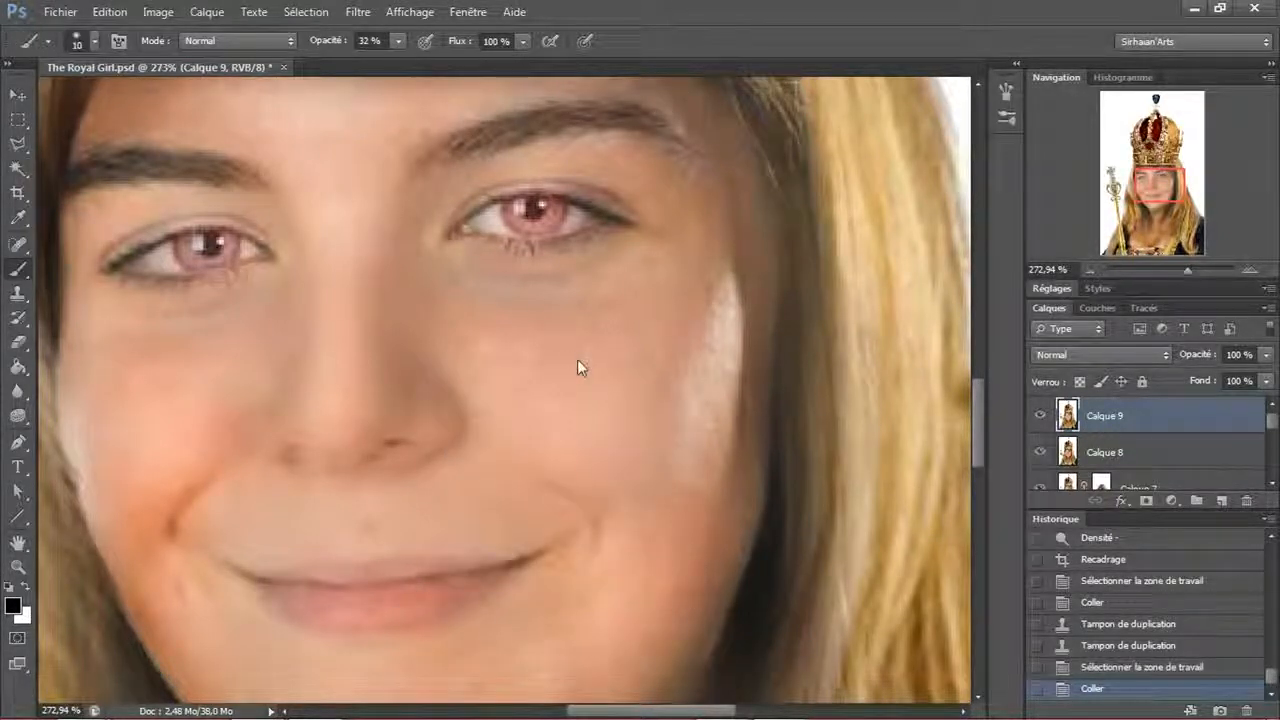
left_click(578, 359)
left_click(578, 359)
left_click(578, 359)
left_click(578, 359)
left_click(578, 359)
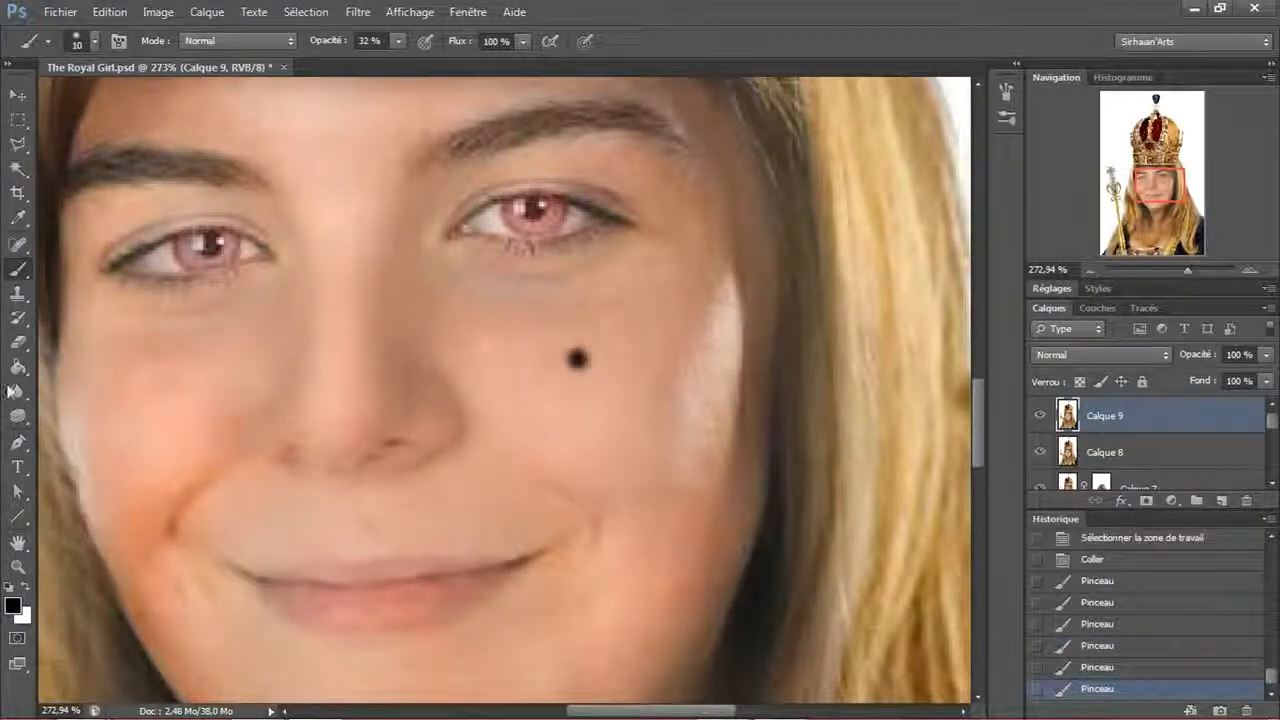
- Remove the black dot from the cheek with the content-aware Spot Healing Brush at 29 px
left_click(18, 243)
left_click(124, 243)
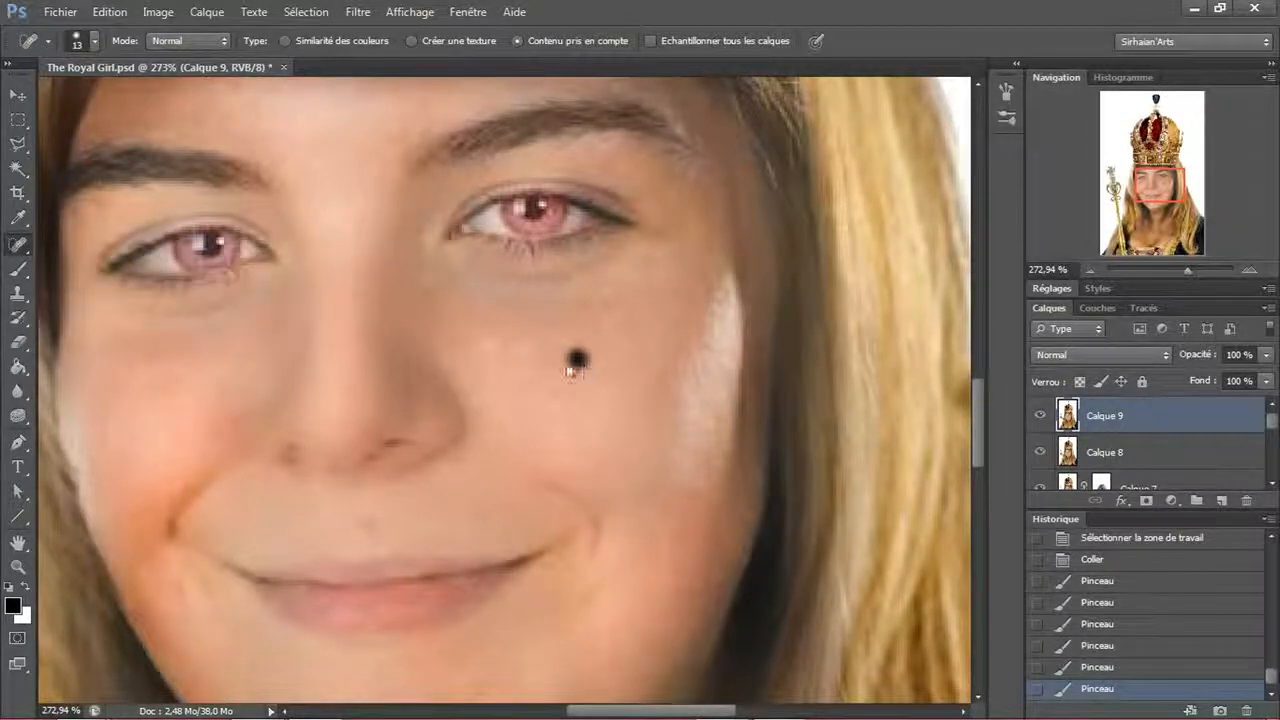
right_click(568, 360)
left_click(611, 398)
left_click(760, 8)
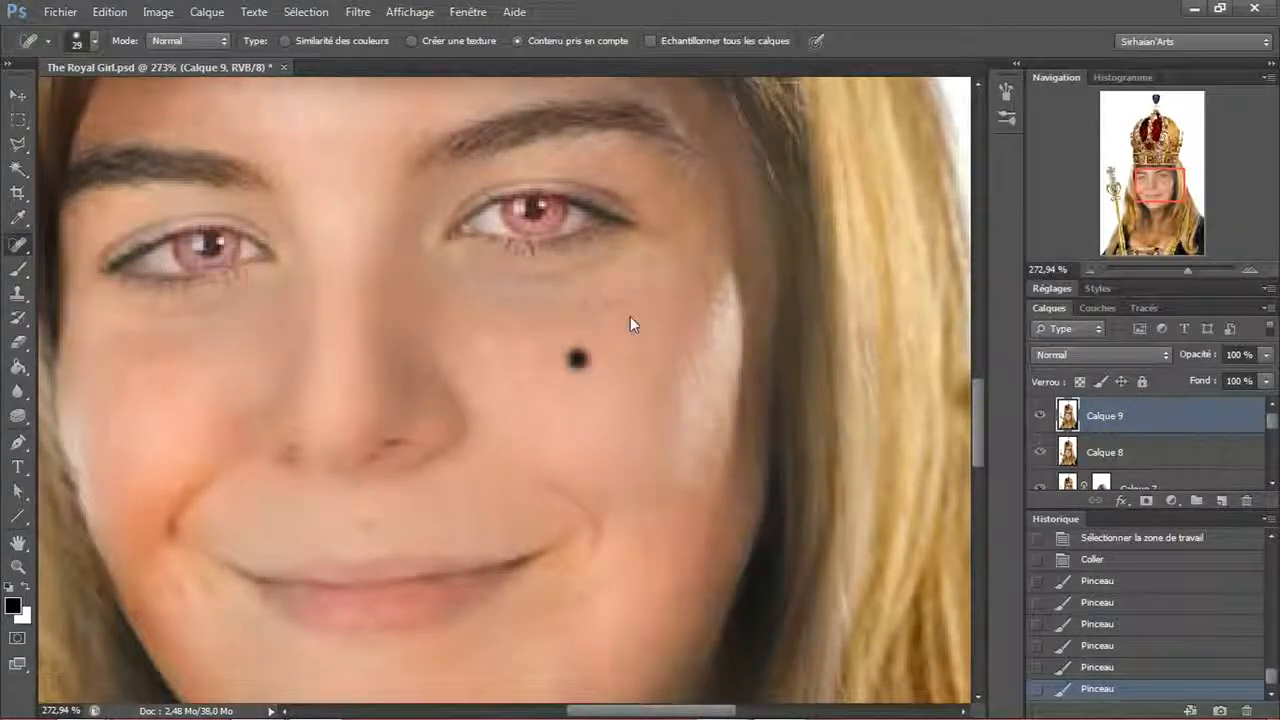
left_click(579, 358)
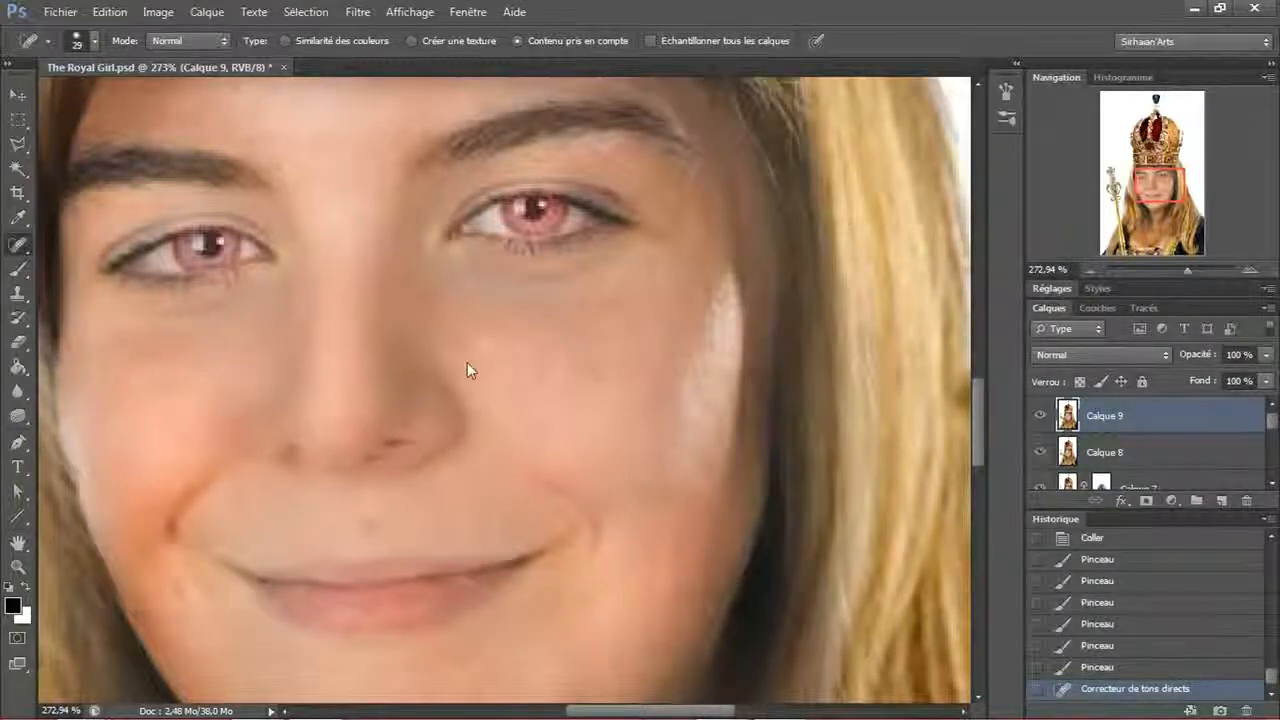
- Reduce the spot healing size to 12 px and remove the blemishes above the lip and around the mouth
mouse_move(467, 362)
left_mouse_down()
mouse_move(594, 314)
mouse_move(629, 221)
left_mouse_up()
right_click(600, 352)
left_click(622, 389)
left_click(503, 426)
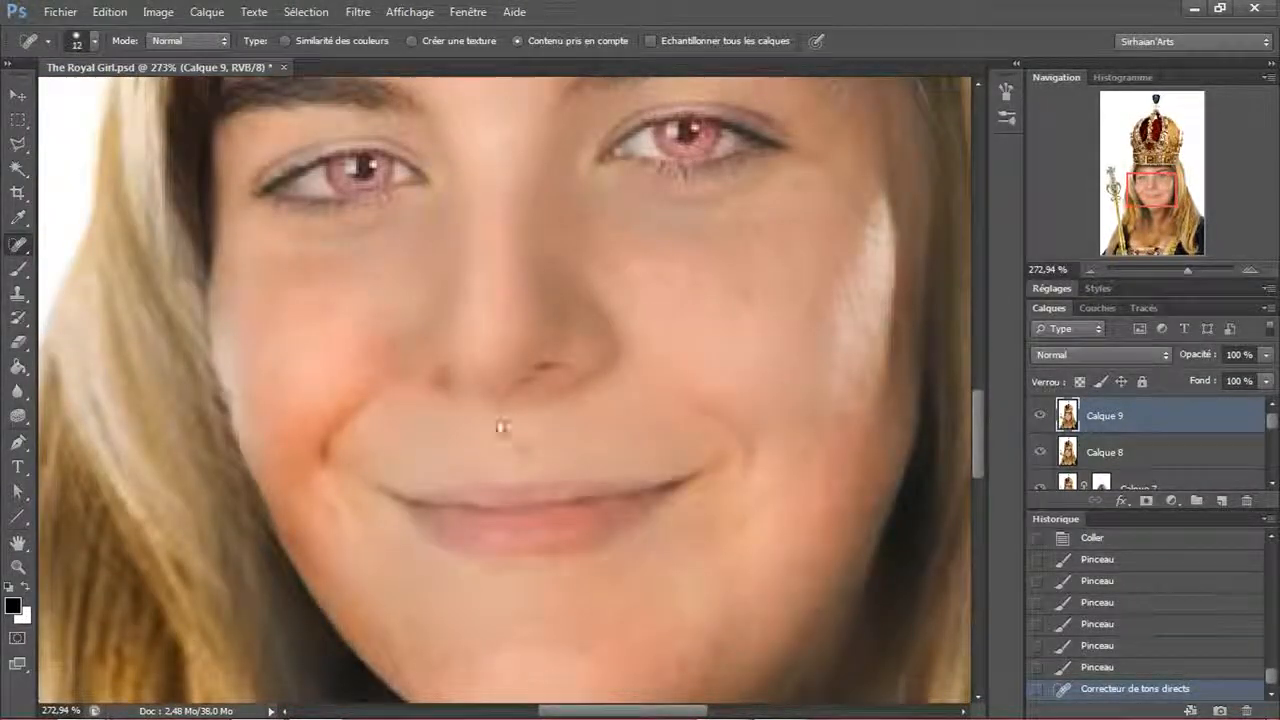
left_click(523, 449)
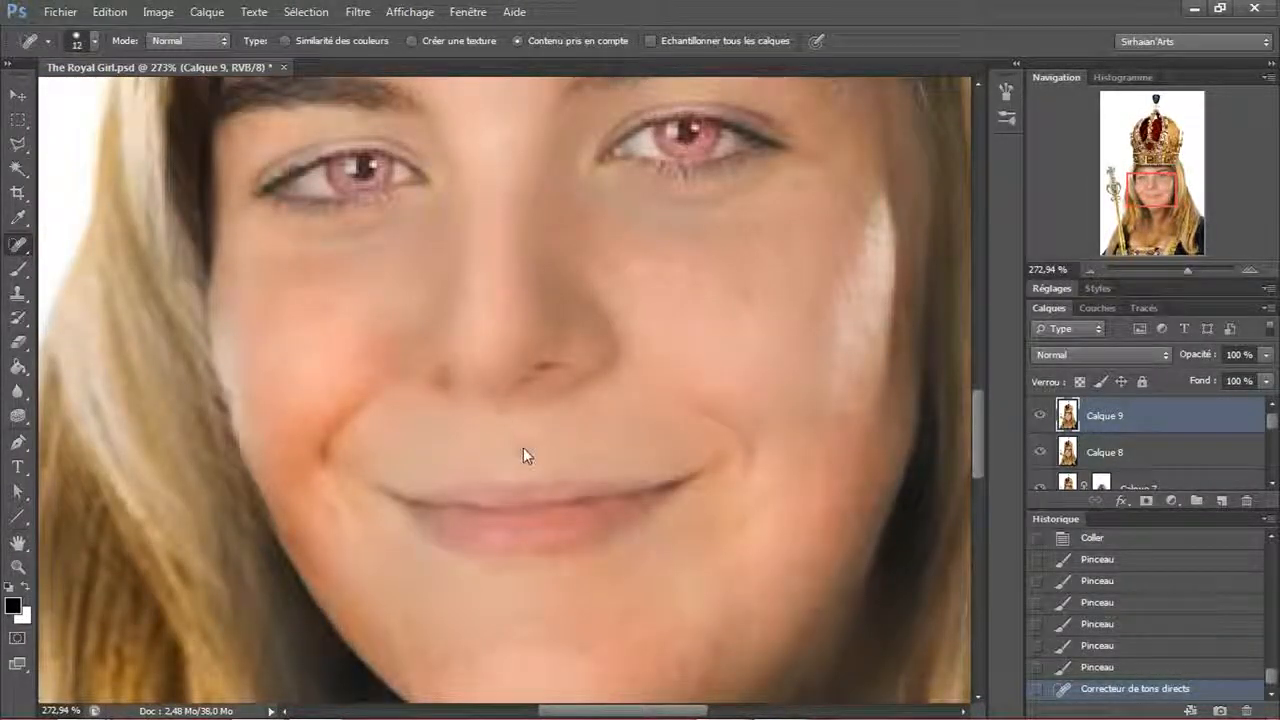
left_click(750, 522)
left_click(326, 523)
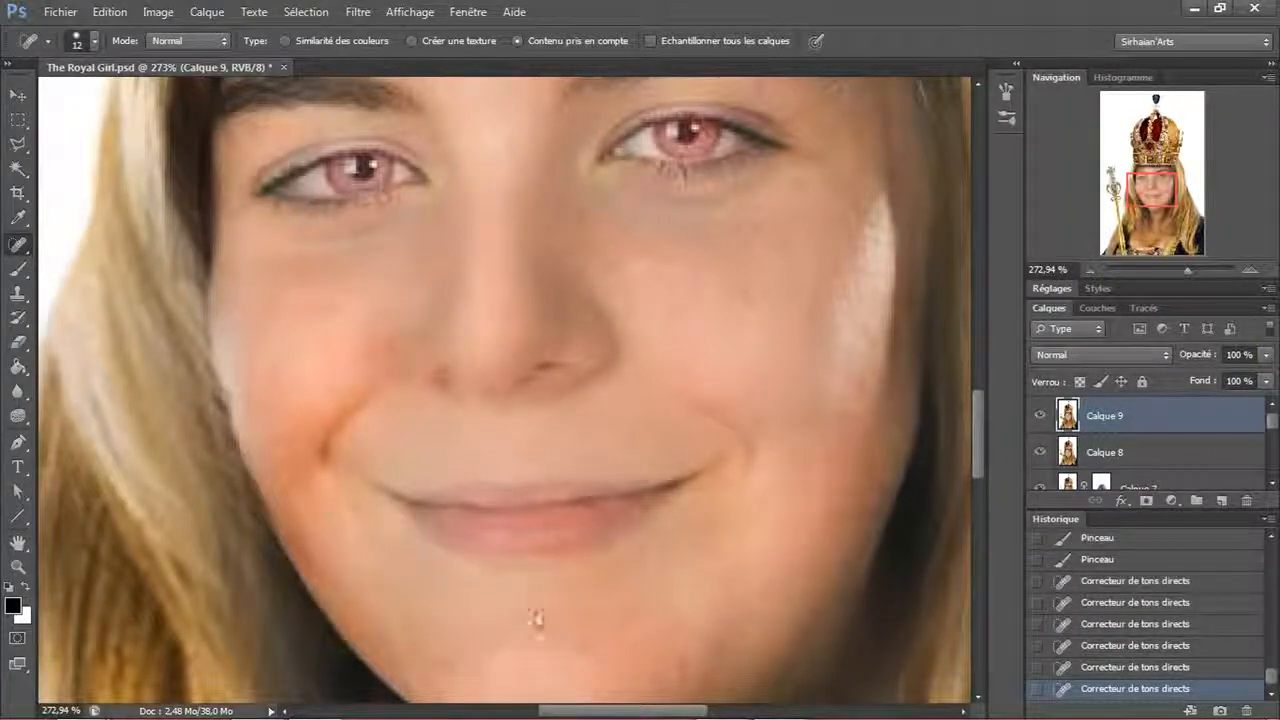
- Spot-heal the remaining small marks on the chin and lower cheek, and inspect the rest of the face
left_click_drag(537, 620, 567, 432)
left_click(742, 502)
left_click(663, 437)
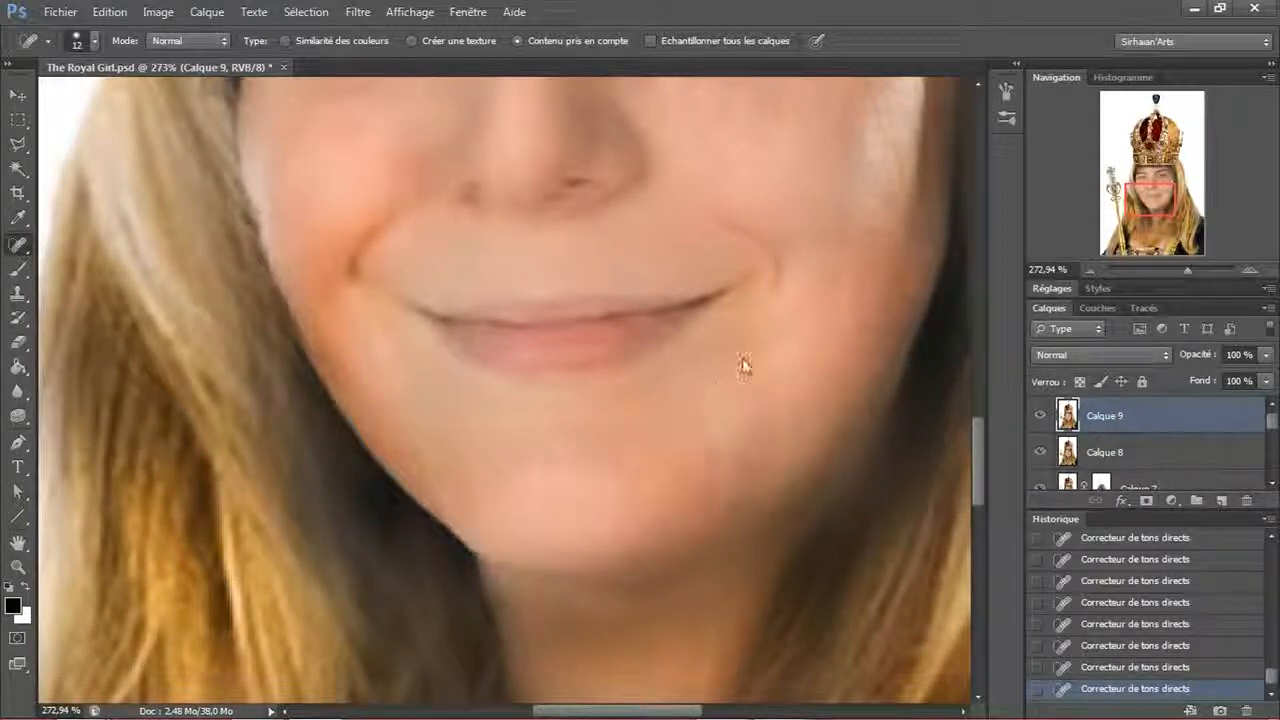
left_click_drag(743, 363, 623, 537)
left_click_drag(740, 435, 626, 548)
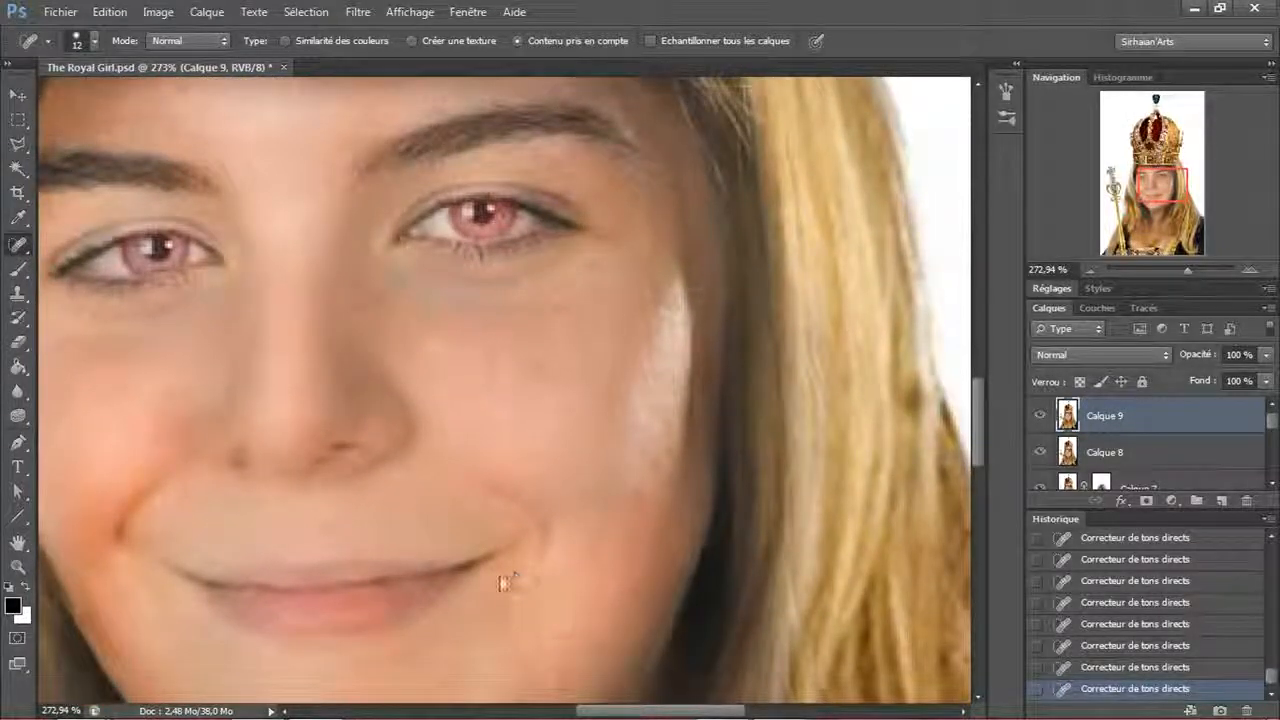
left_click_drag(515, 503, 666, 687)
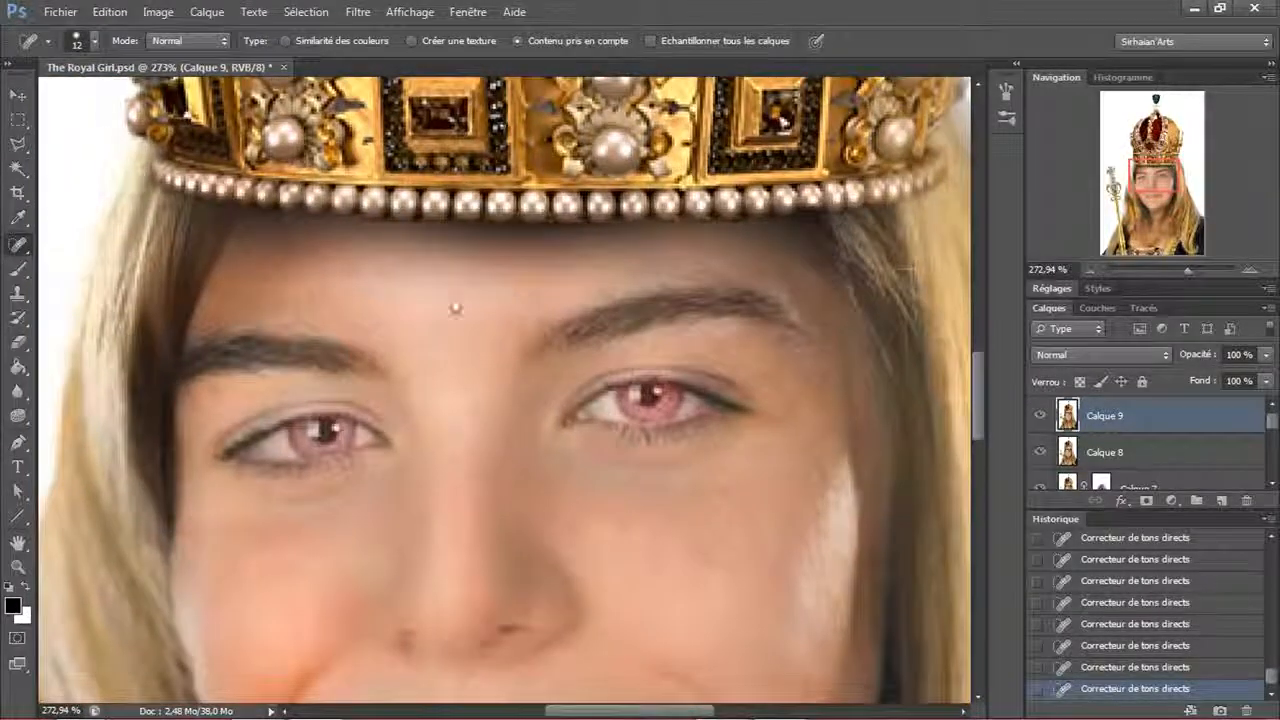
left_click_drag(484, 404, 553, 394)
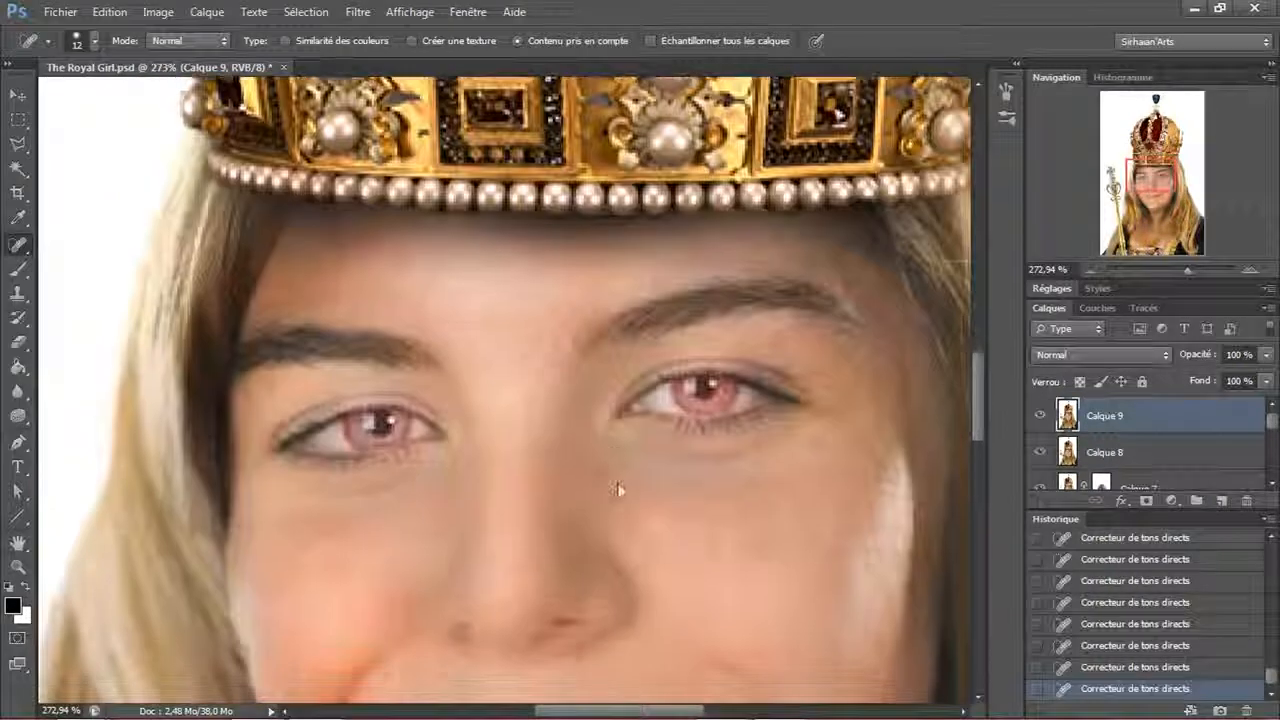
- Switch to the Healing Brush at 19 px with a sampled source
right_click(18, 245)
left_click(90, 260)
left_click_drag(580, 427, 560, 306)
left_click(771, 447)
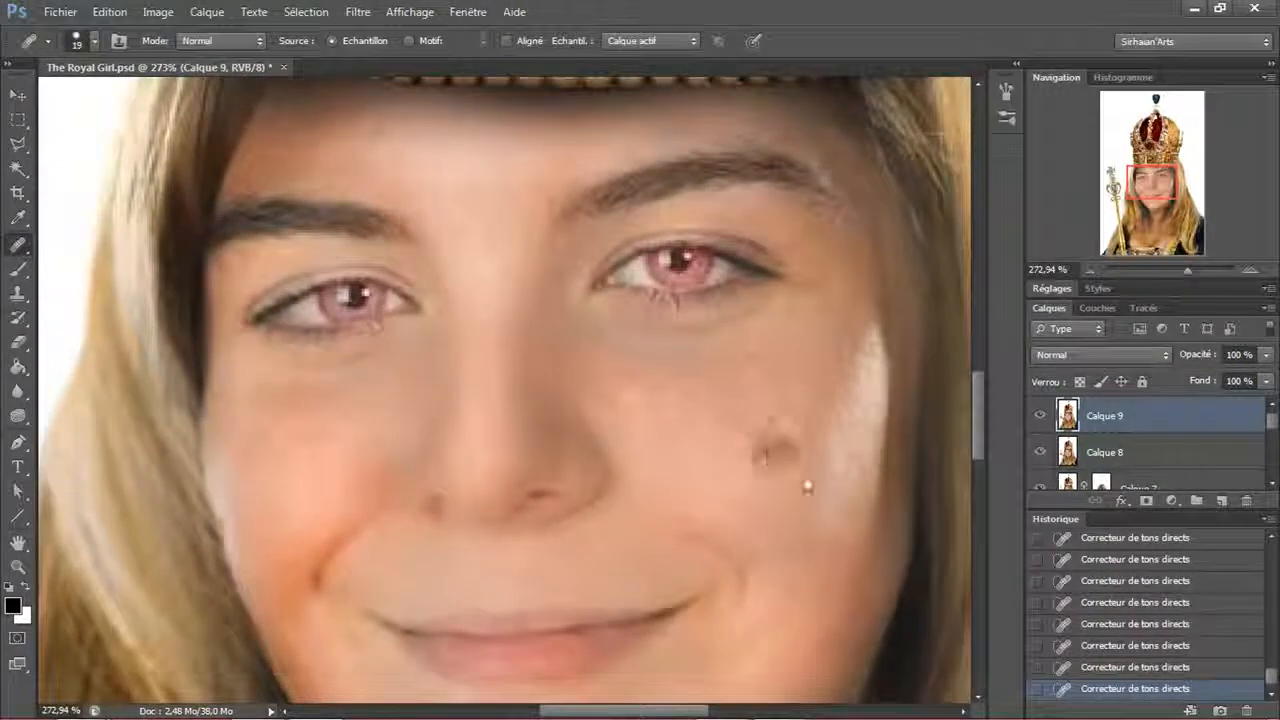
left_click_drag(820, 465, 676, 340)
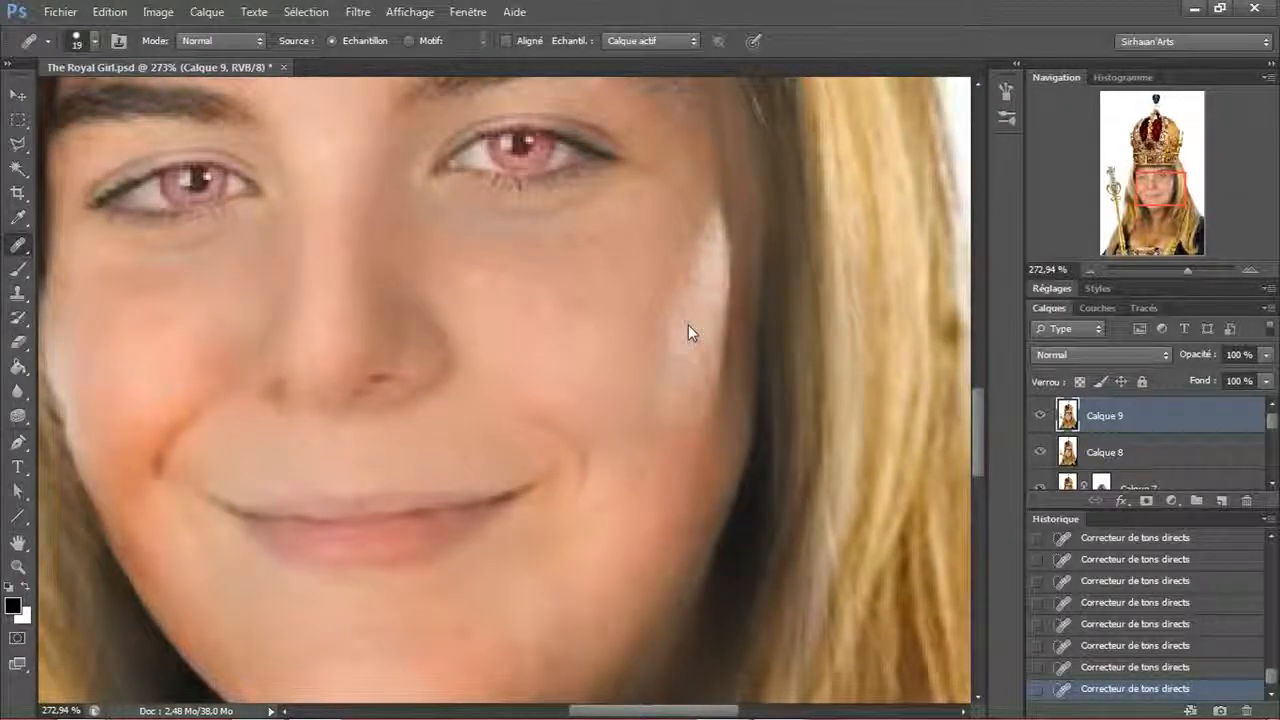
- Try painting the outer cheek's bright highlight below the eye with the Healing Brush, and revert to the last spot healing state
left_click(526, 312)
left_click(557, 296)
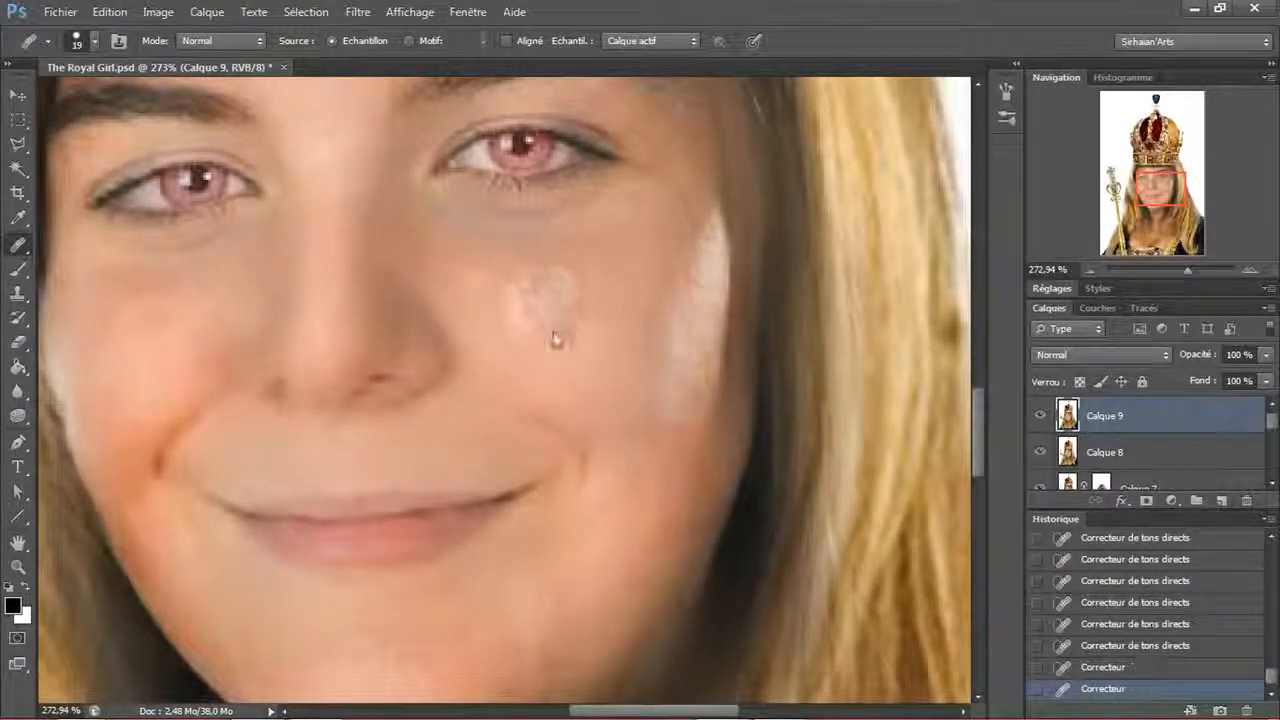
left_click(520, 327)
left_click(520, 296)
left_click(523, 298)
mouse_move(524, 298)
left_mouse_down()
mouse_move(549, 354)
mouse_move(512, 343)
mouse_move(506, 302)
mouse_move(562, 306)
left_mouse_up()
left_click_drag(500, 358, 516, 330)
left_click_drag(514, 281, 528, 336)
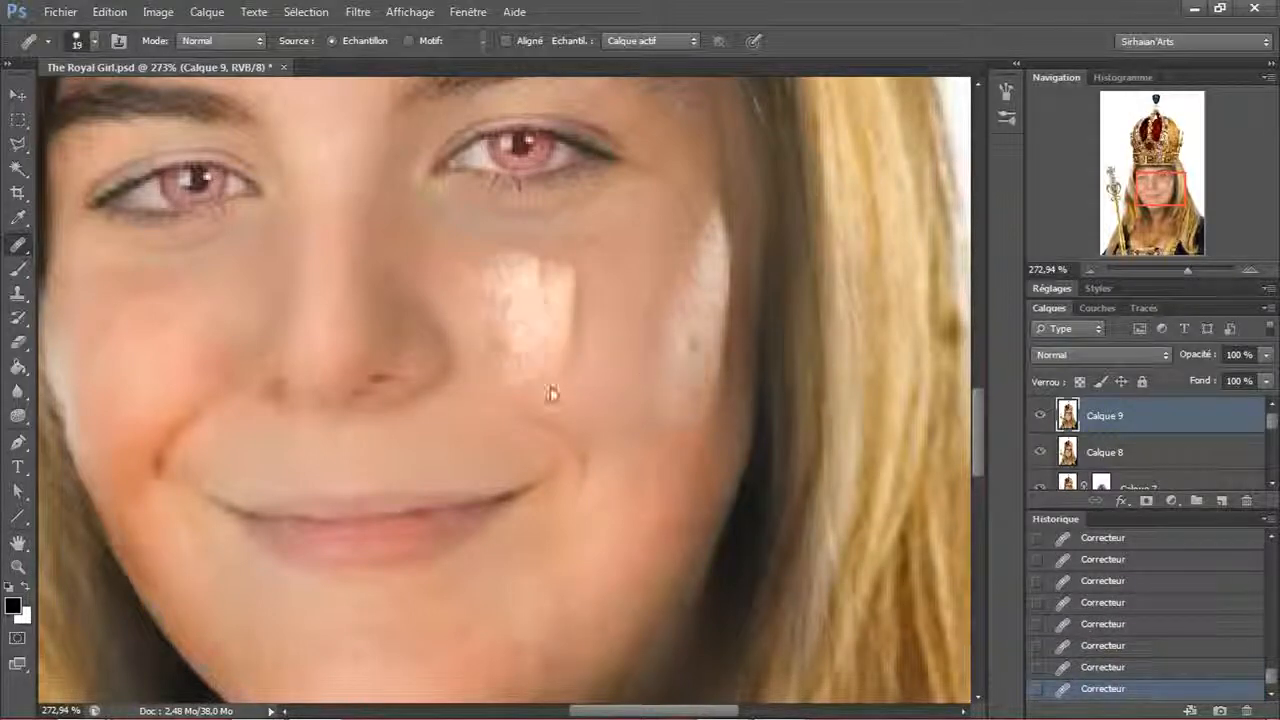
scroll(672, 376, "up", 2)
scroll(1128, 613, "up", 3)
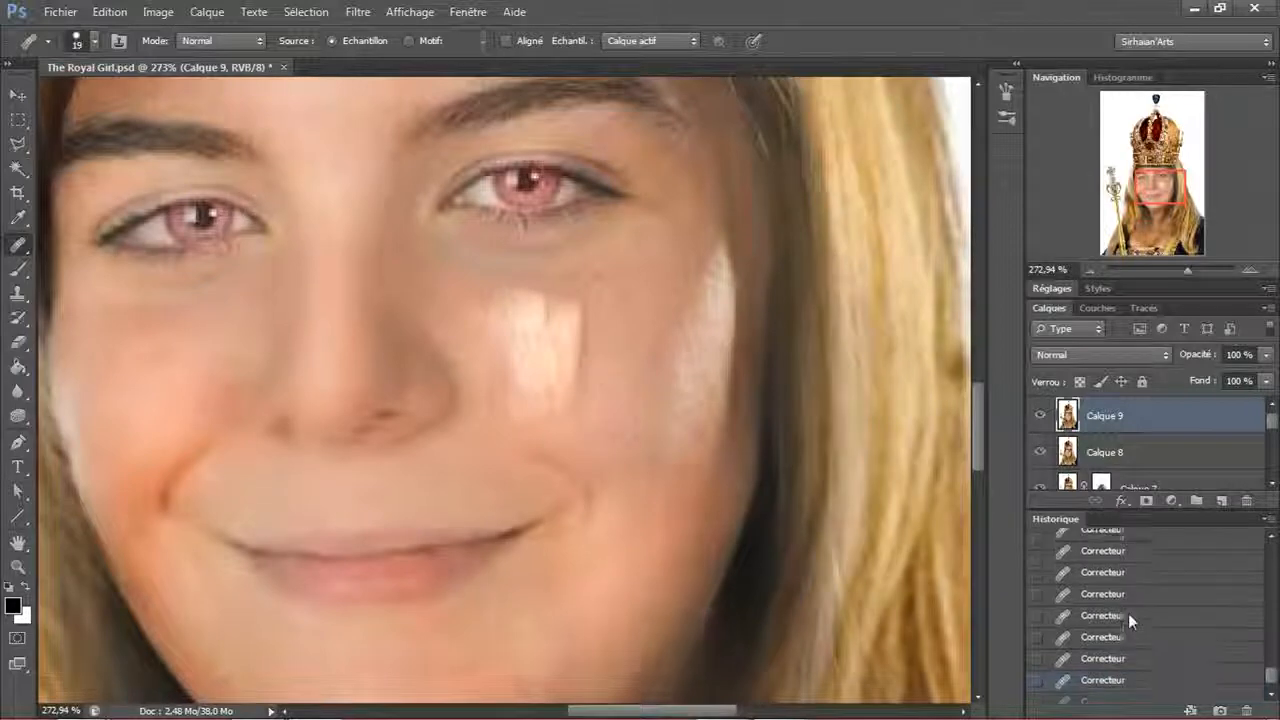
scroll(1128, 613, "up", 3)
left_click(1129, 621)
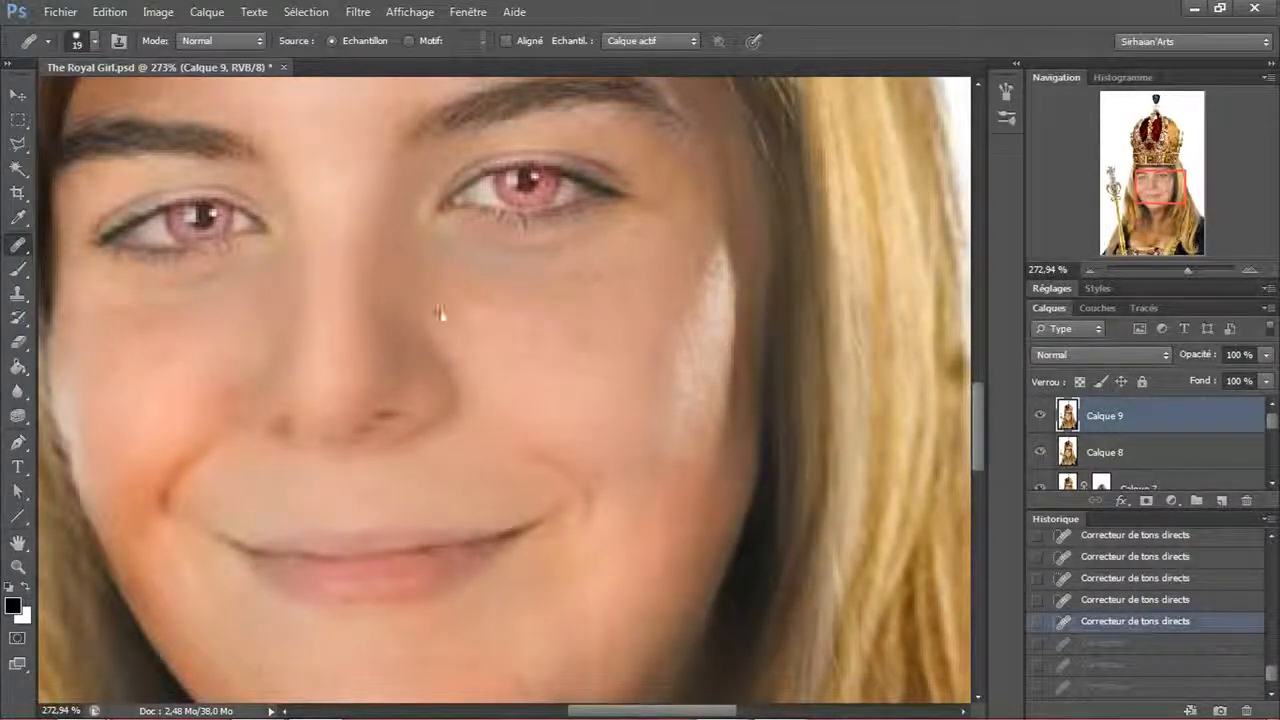
- Activate the Eyedropper tool with point sampling from all layers
left_click_drag(443, 306, 535, 376)
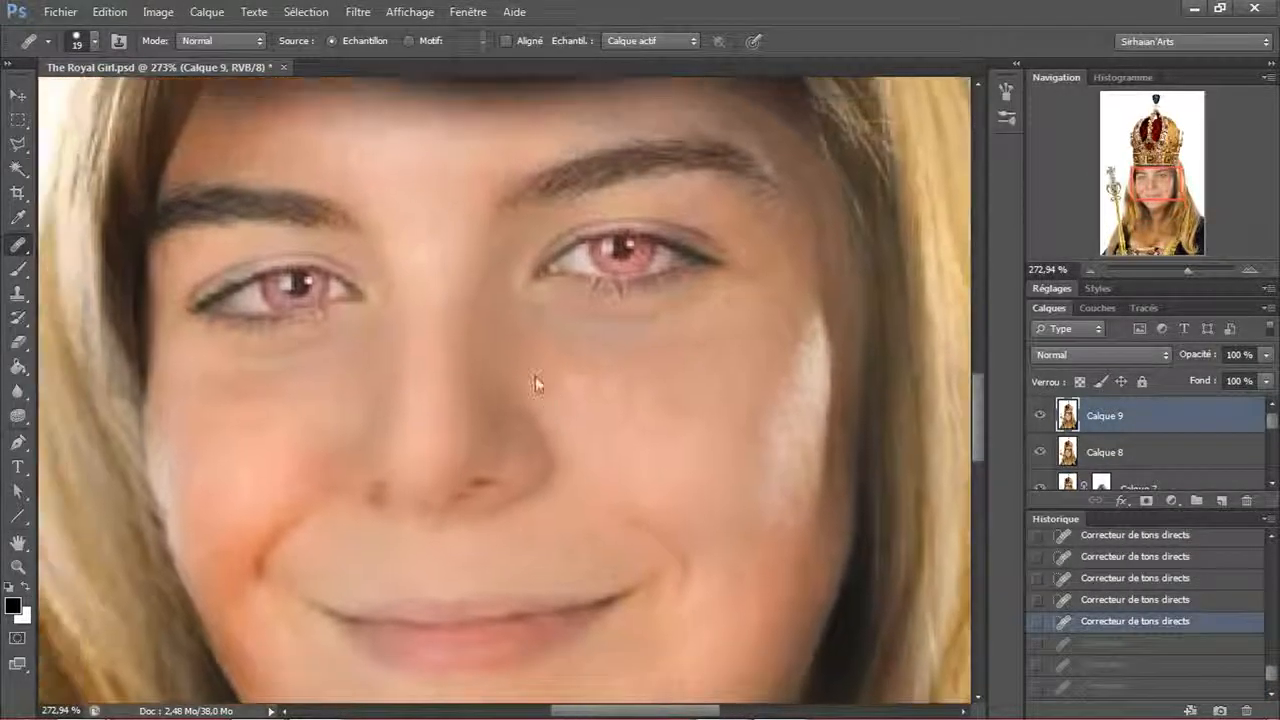
left_click(17, 220)
left_click(60, 218)
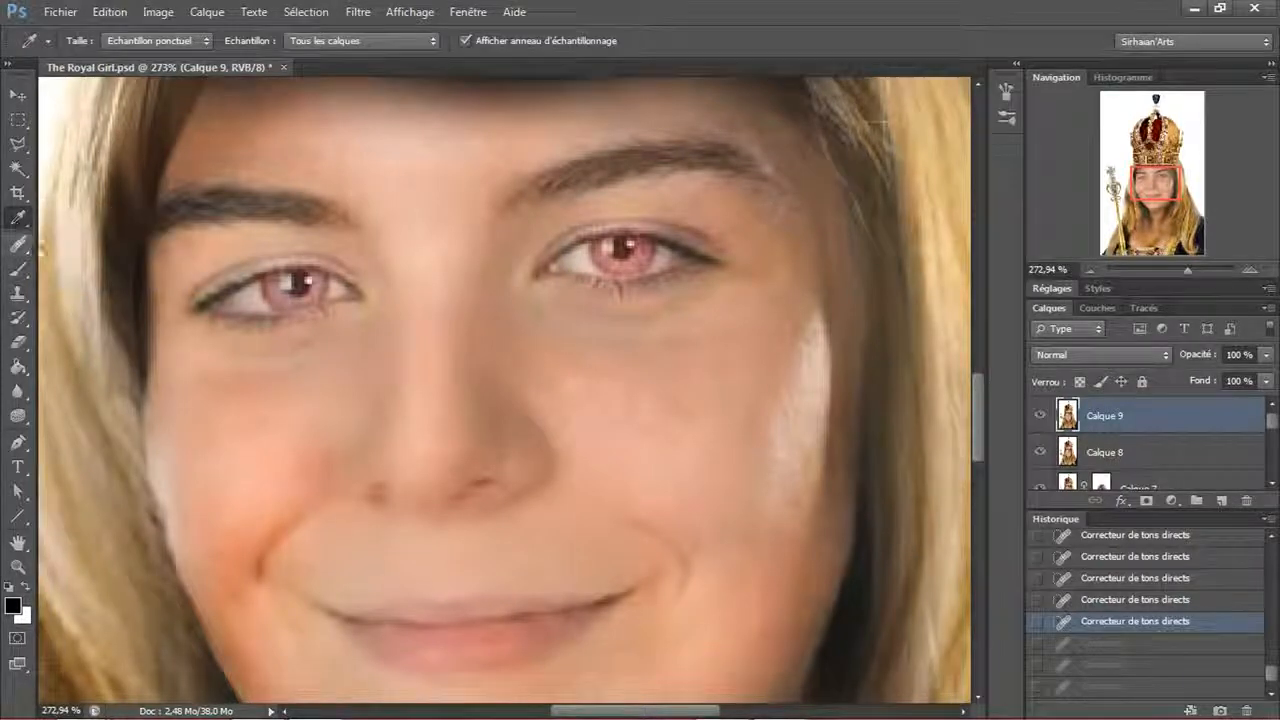
left_click(16, 226)
left_click(17, 193)
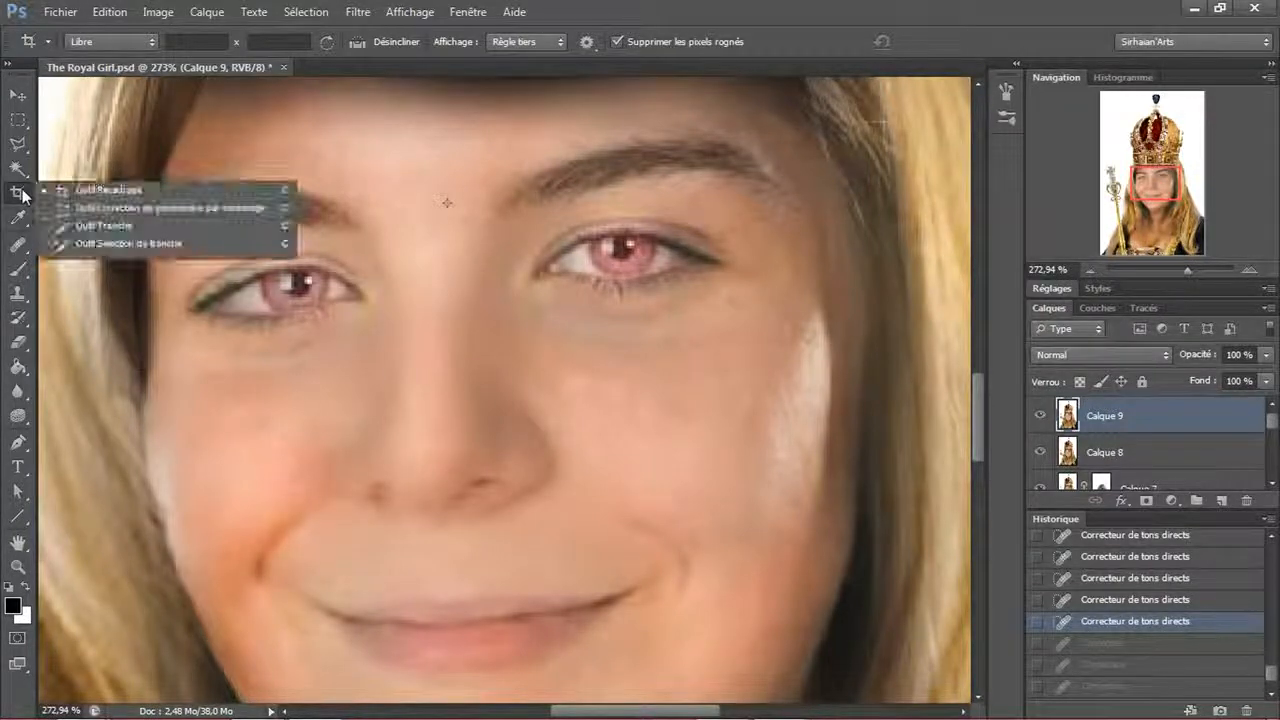
left_click(22, 98)
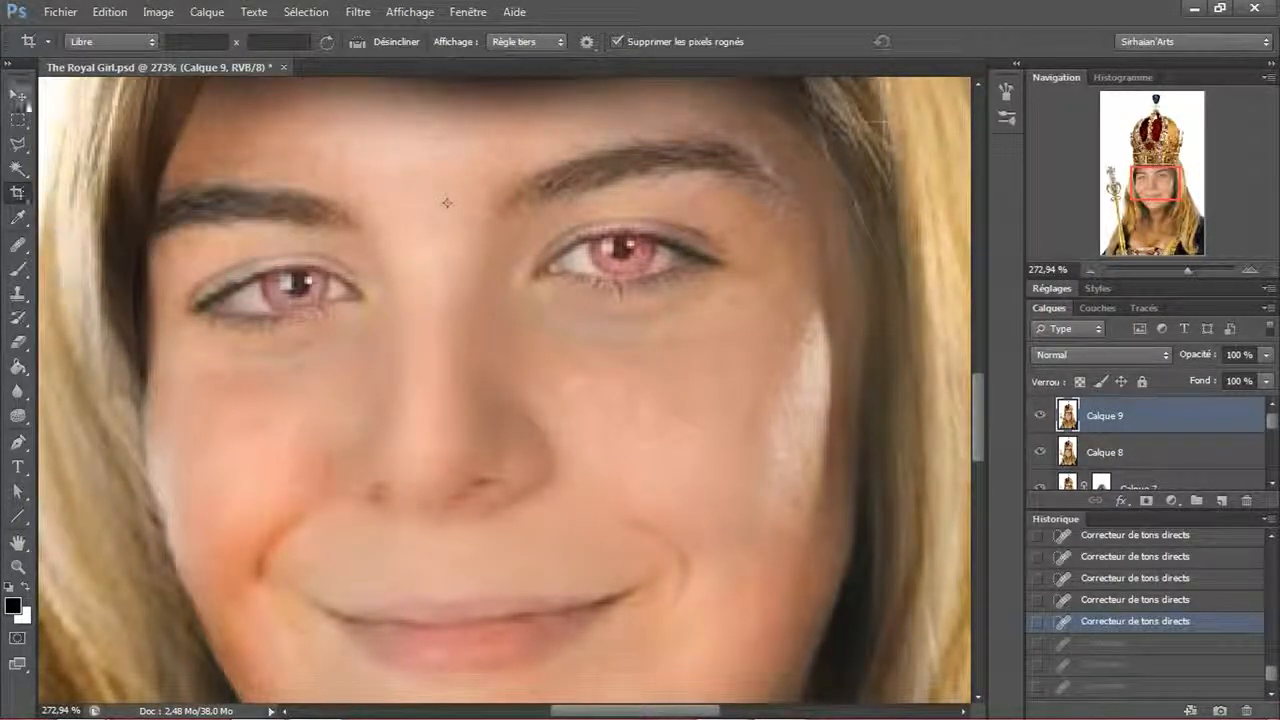
left_click(20, 168)
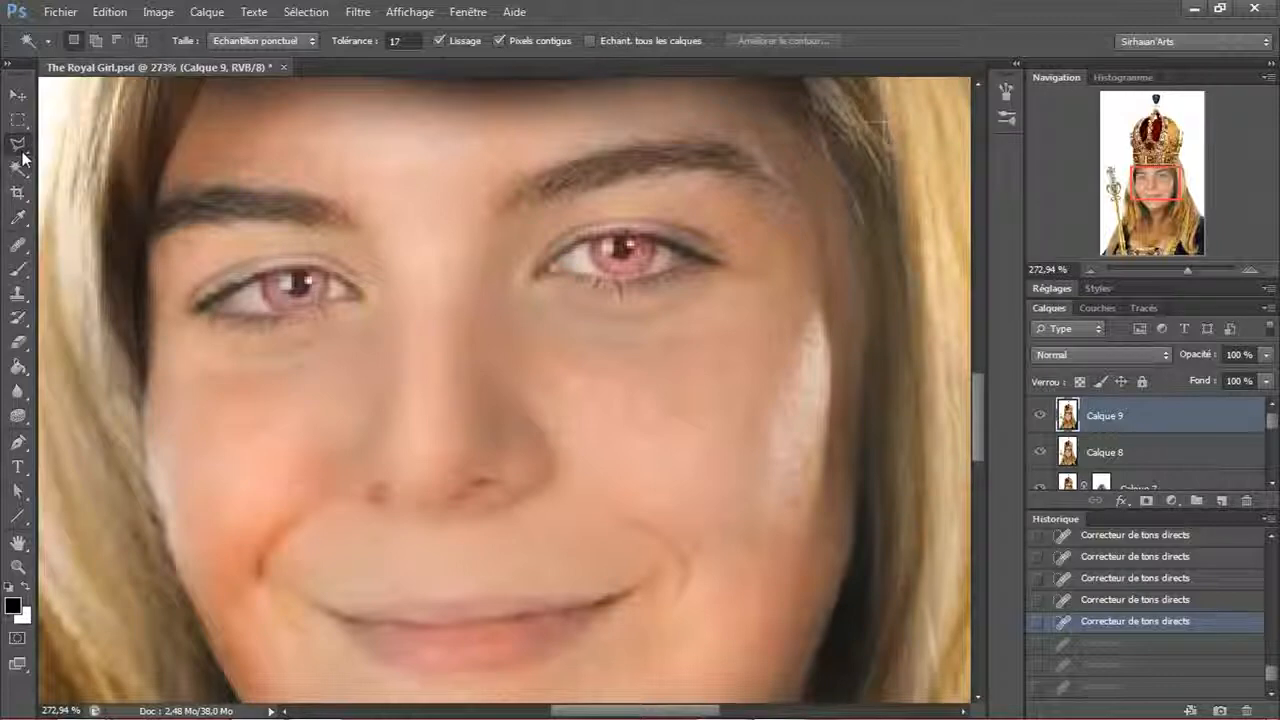
- Draw a freehand Lasso selection around the eye nearest the scepter and the cheek below it
left_click(18, 145)
left_click(70, 141)
scroll(234, 258, "down", 5)
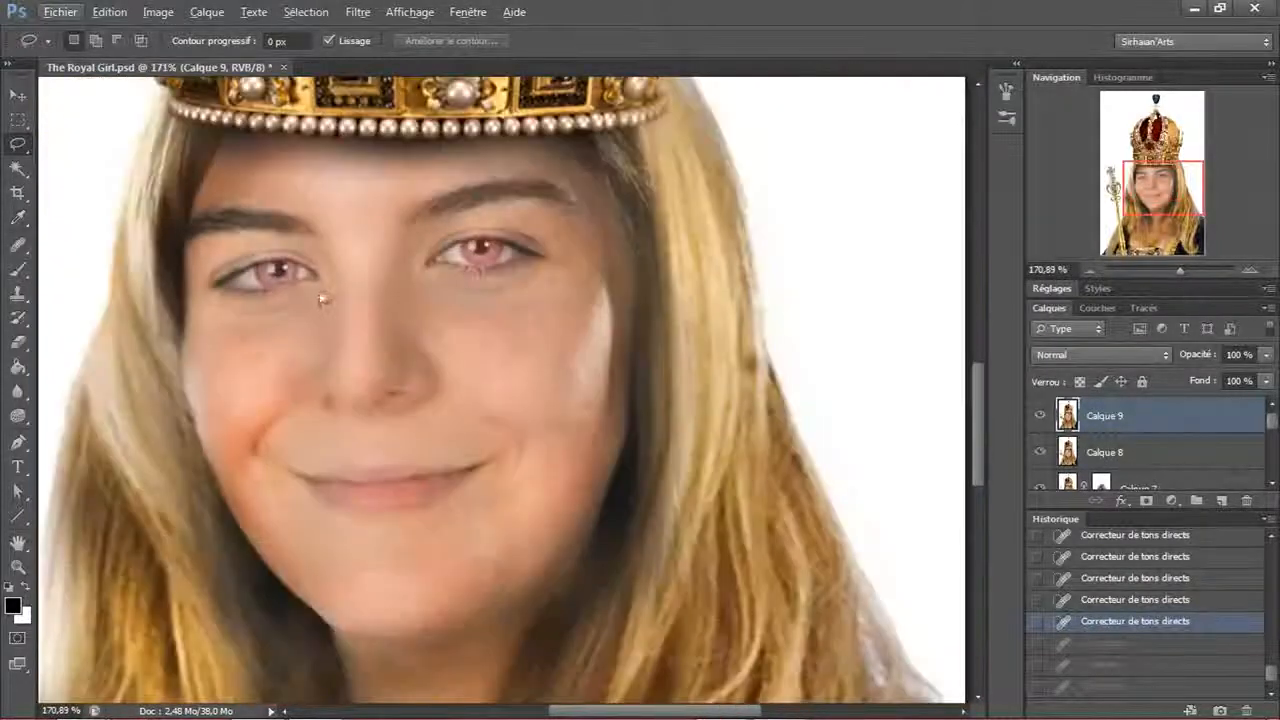
left_click_drag(323, 294, 474, 420)
mouse_move(350, 372)
left_mouse_down()
mouse_move(468, 345)
mouse_move(443, 514)
mouse_move(343, 500)
mouse_move(345, 385)
left_mouse_up()
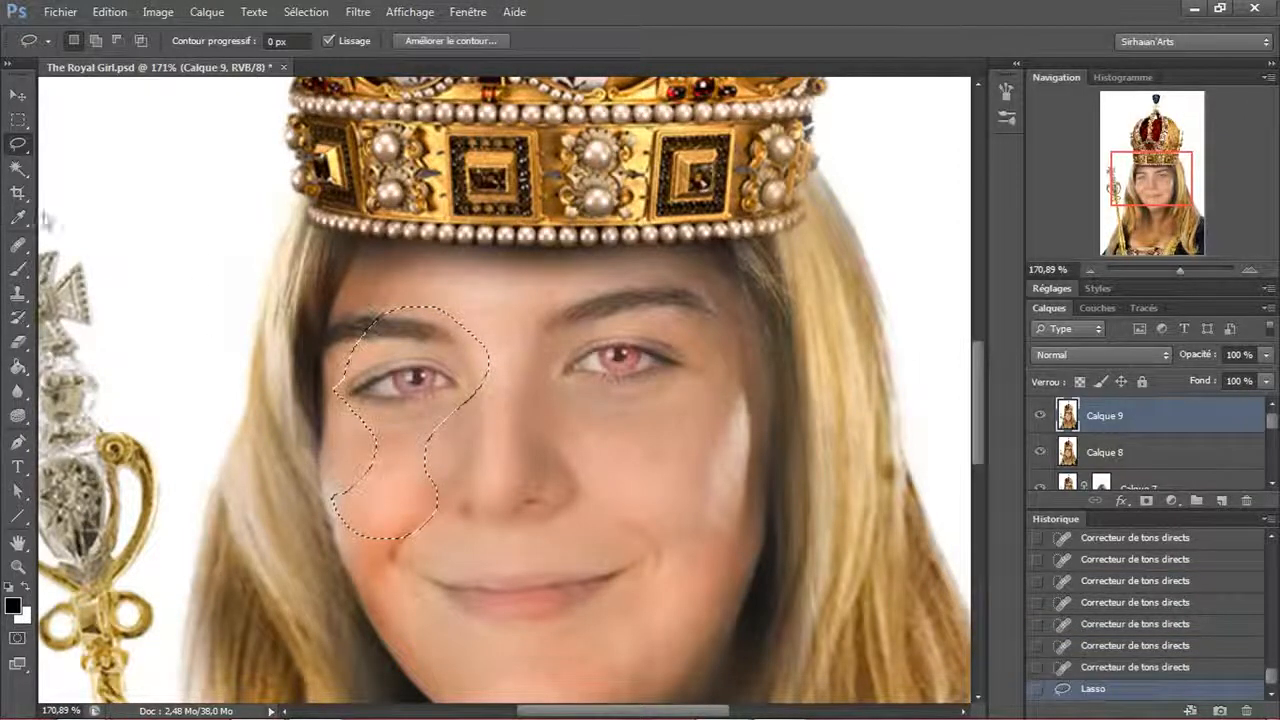
- Outline the nose, central forehead and lower crown edge with a closed Polygonal Lasso selection, and deselect it
left_click(18, 145)
left_click(100, 160)
left_click_drag(388, 301, 366, 229)
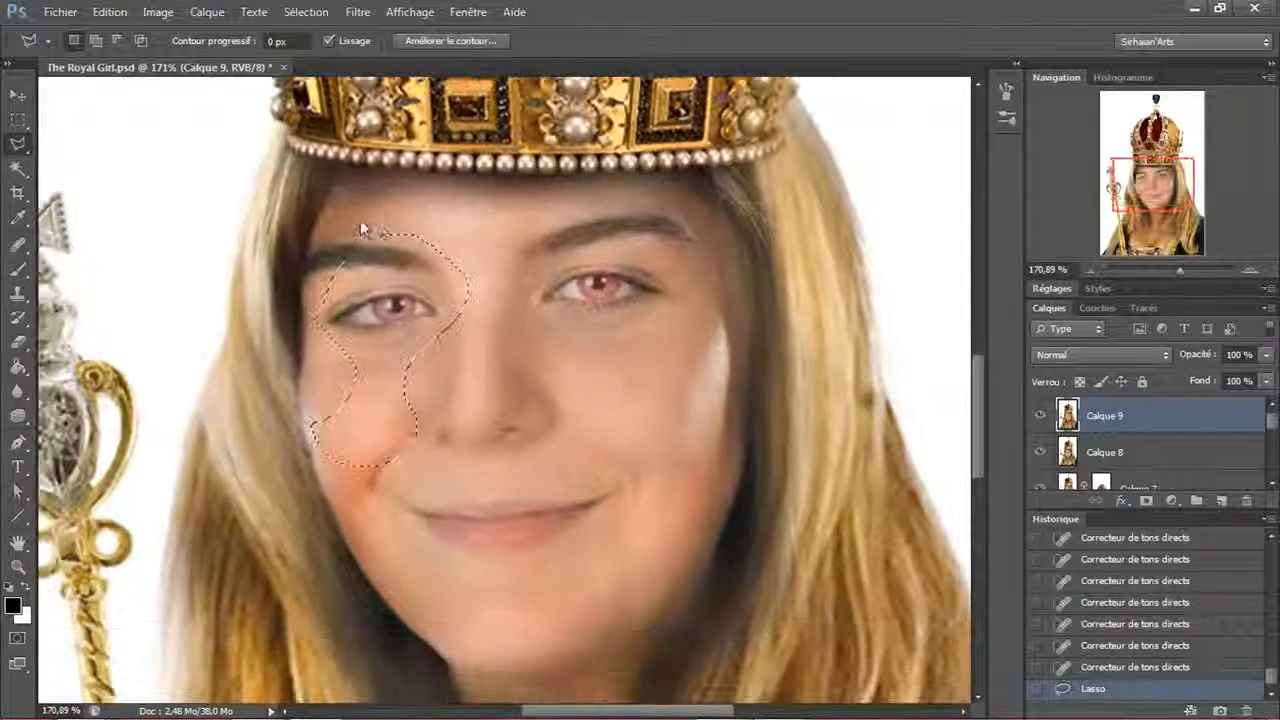
left_click(488, 216)
left_click(431, 325)
left_click(497, 406)
left_click(590, 383)
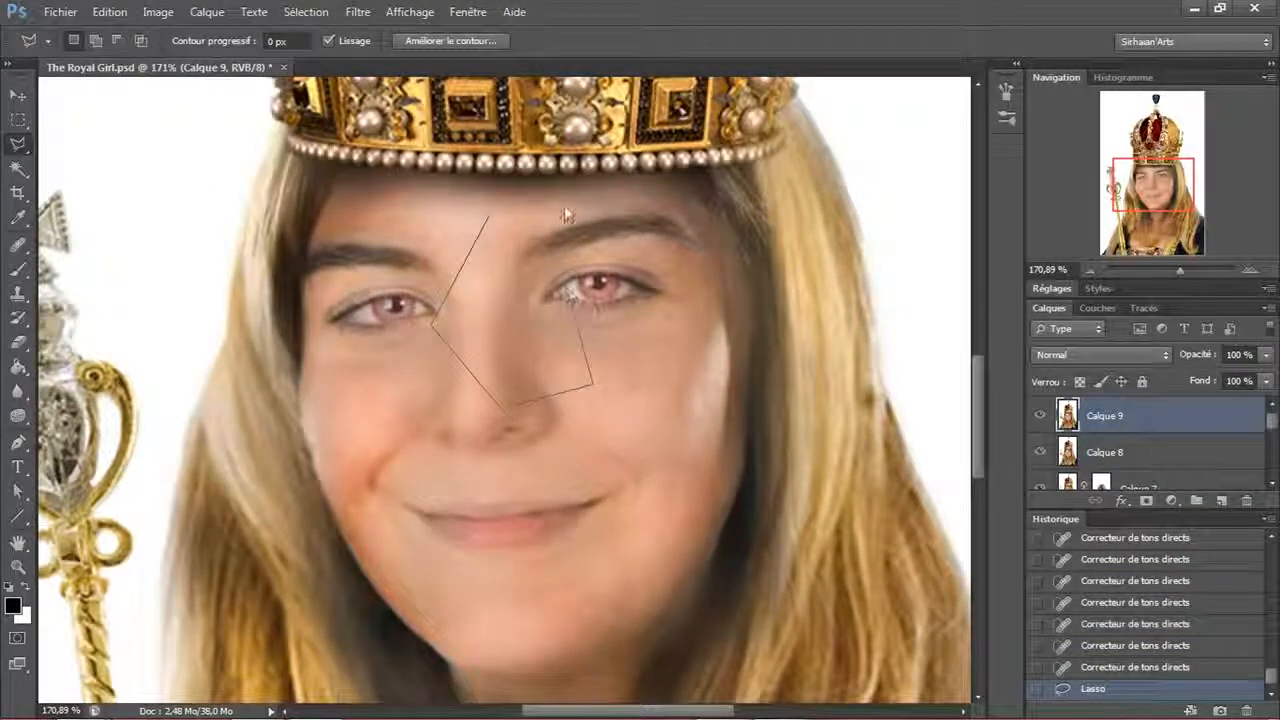
left_click(537, 218)
left_click(635, 185)
left_click(603, 133)
left_click(493, 150)
left_click(488, 216)
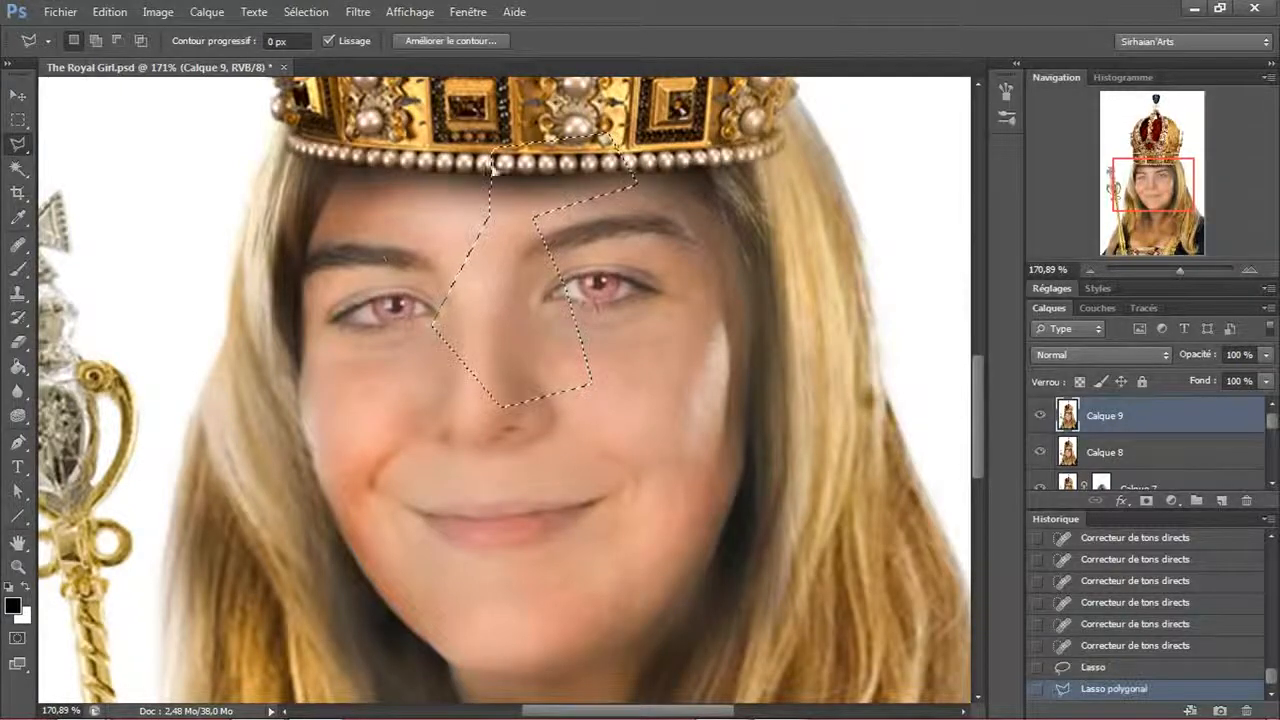
key("ctrl+d")
- Trace the hair's outer edge beside the scepter with the Magnetic Lasso, close the selection around the white gap, and deselect it
left_click(20, 150, "alt")
mouse_move(200, 283)
left_mouse_down()
mouse_move(300, 211)
mouse_move(334, 217)
mouse_move(420, 340)
left_mouse_up()
scroll(467, 462, "up", 6)
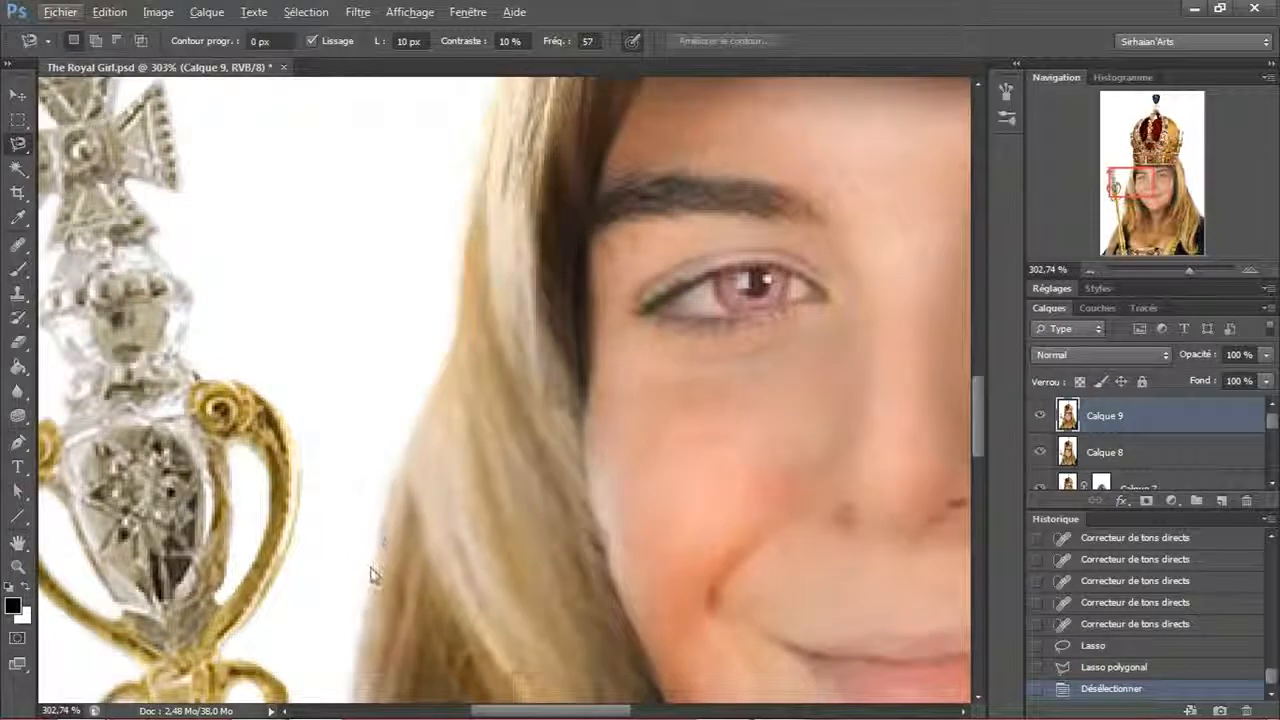
left_click(371, 570)
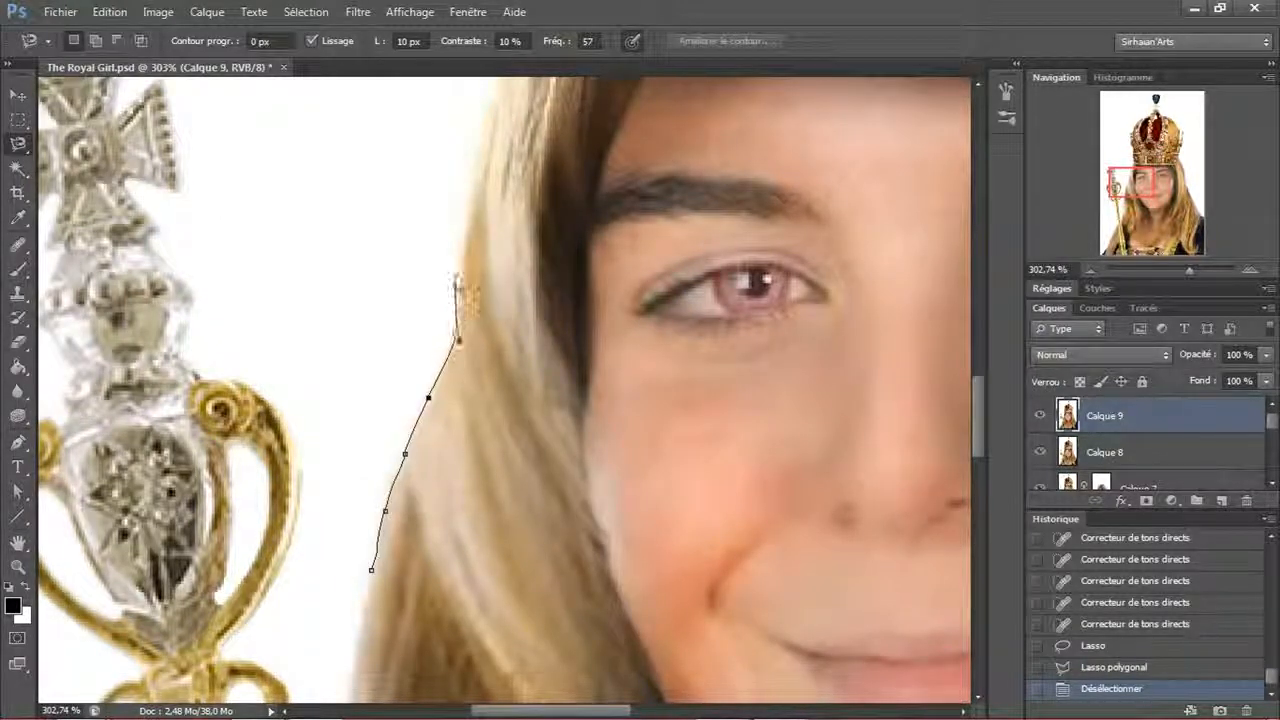
scroll(475, 200, "up", 5)
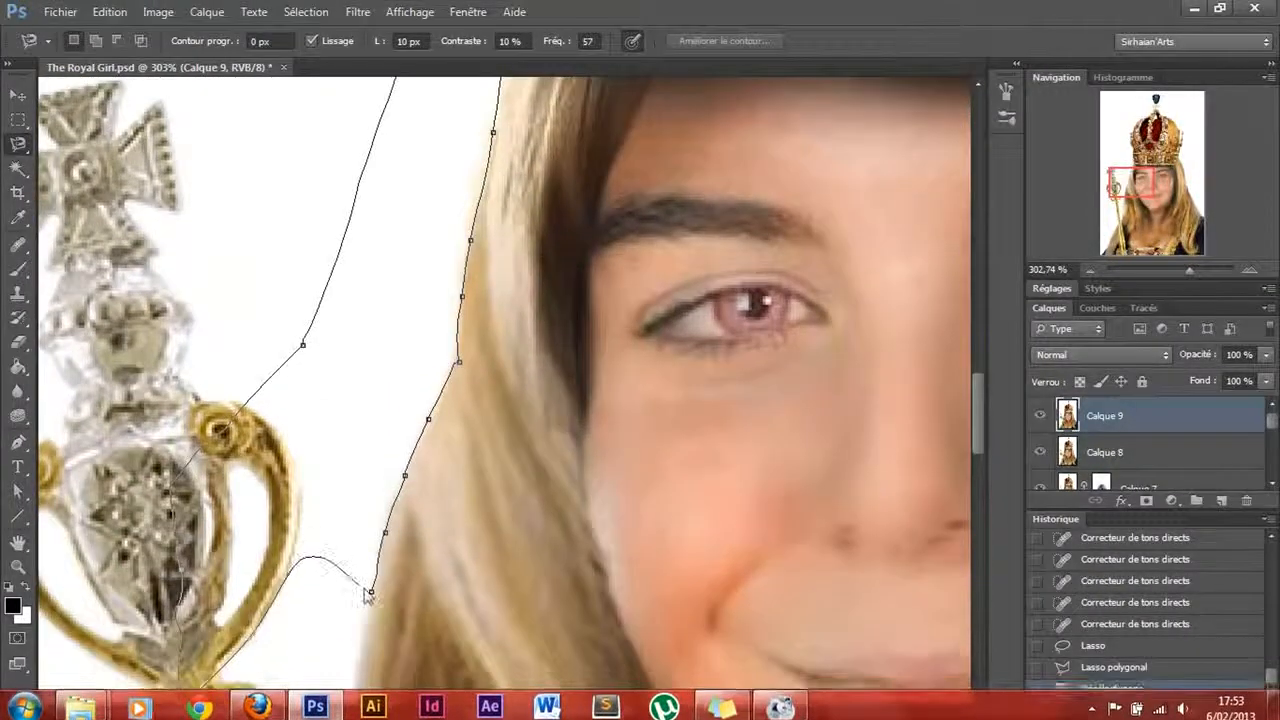
left_click(370, 594)
key("ctrl+d")
scroll(363, 486, "down", 4)
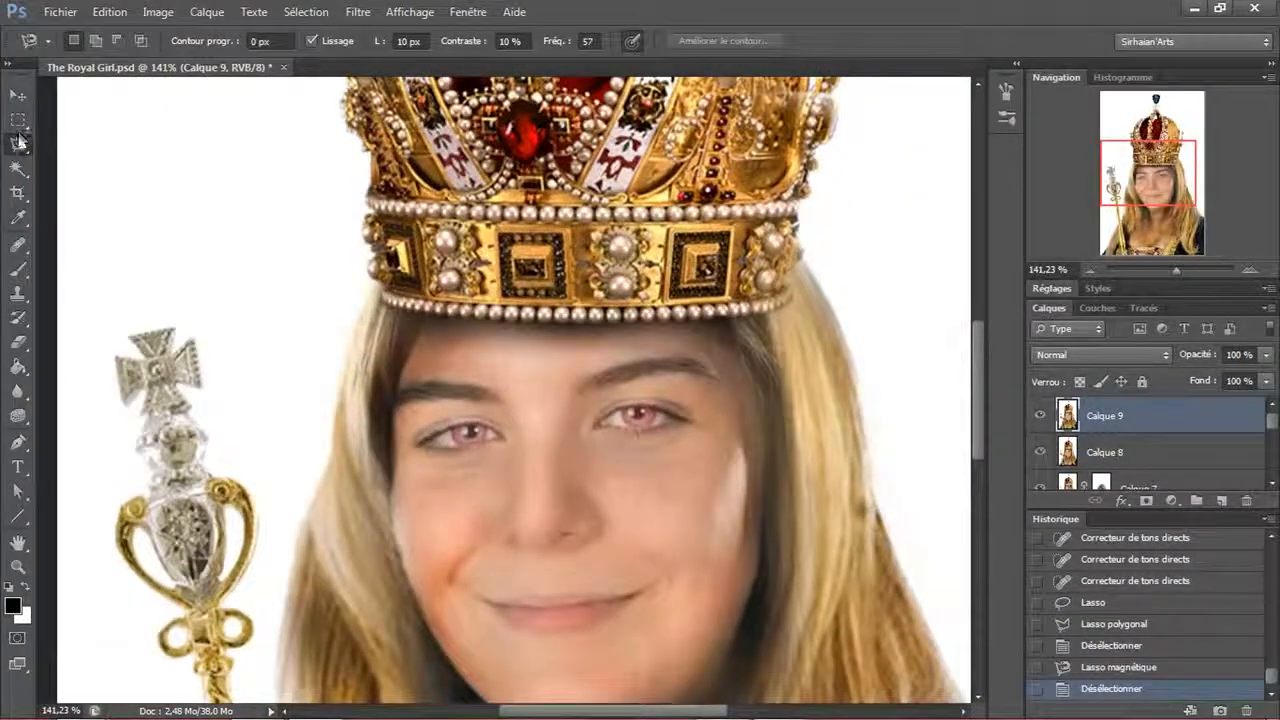
right_click(18, 140)
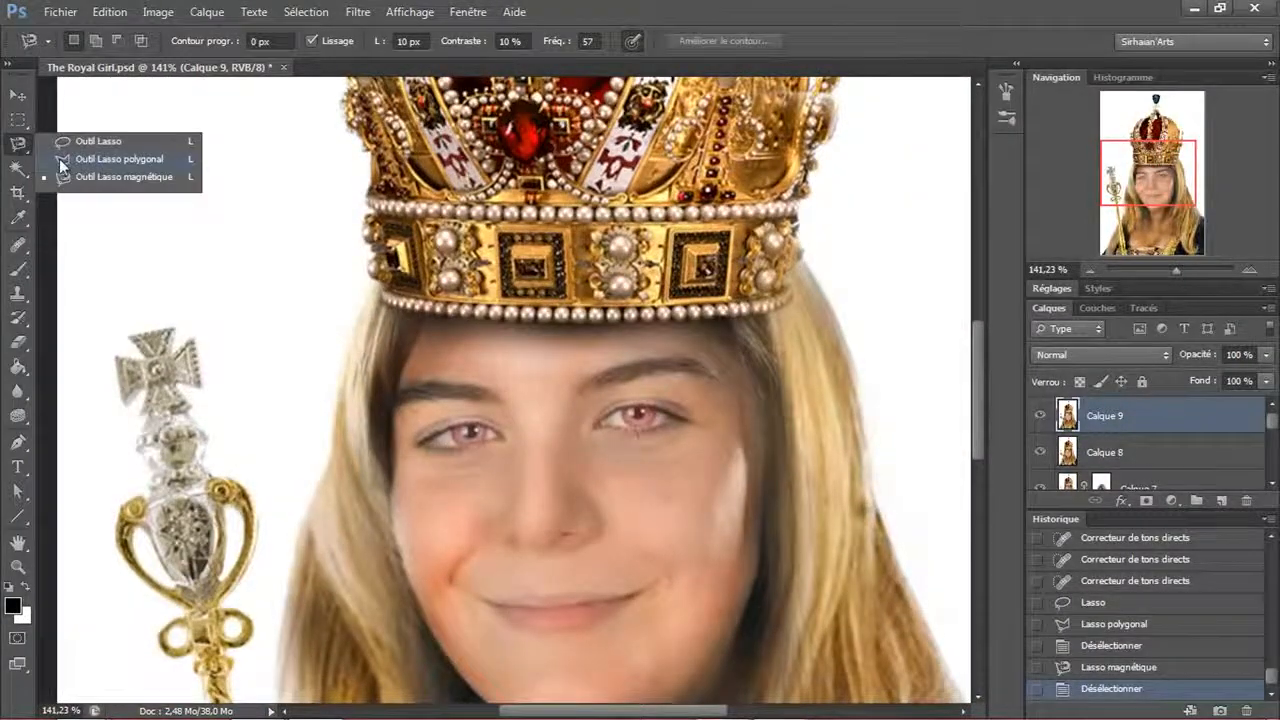
left_click(60, 163)
left_click(25, 122)
right_click(25, 122)
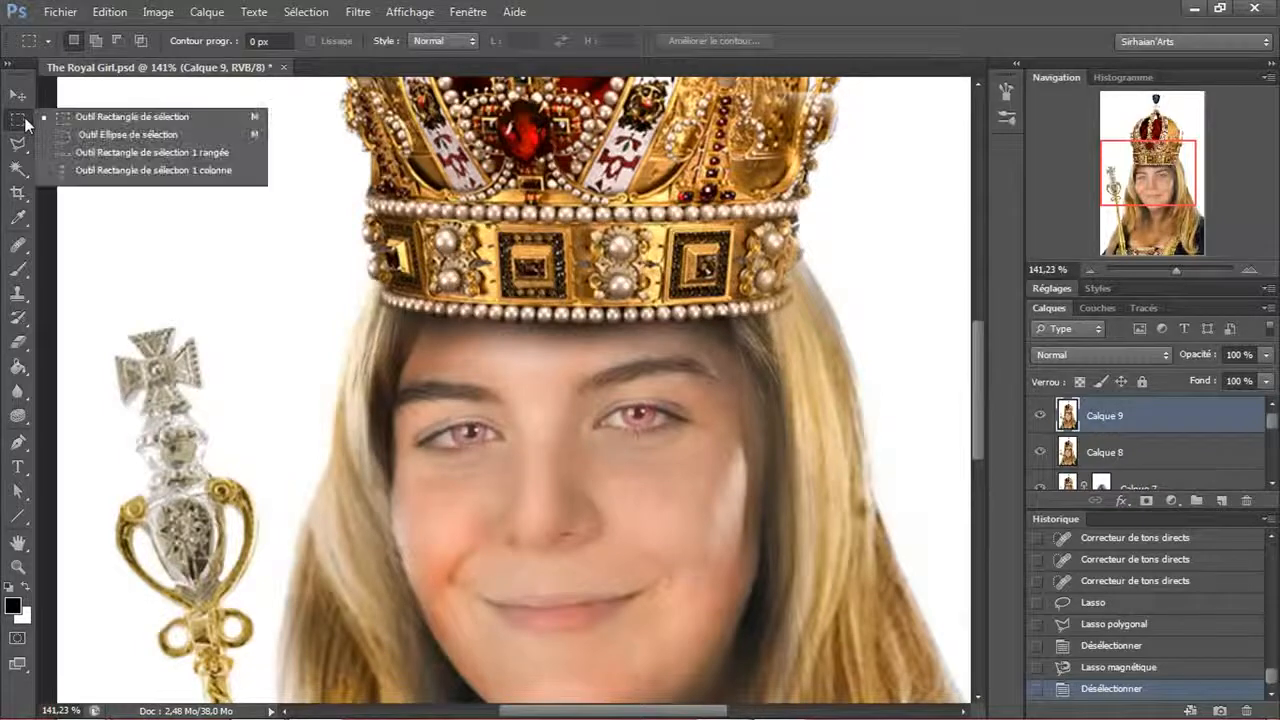
left_click(18, 95)
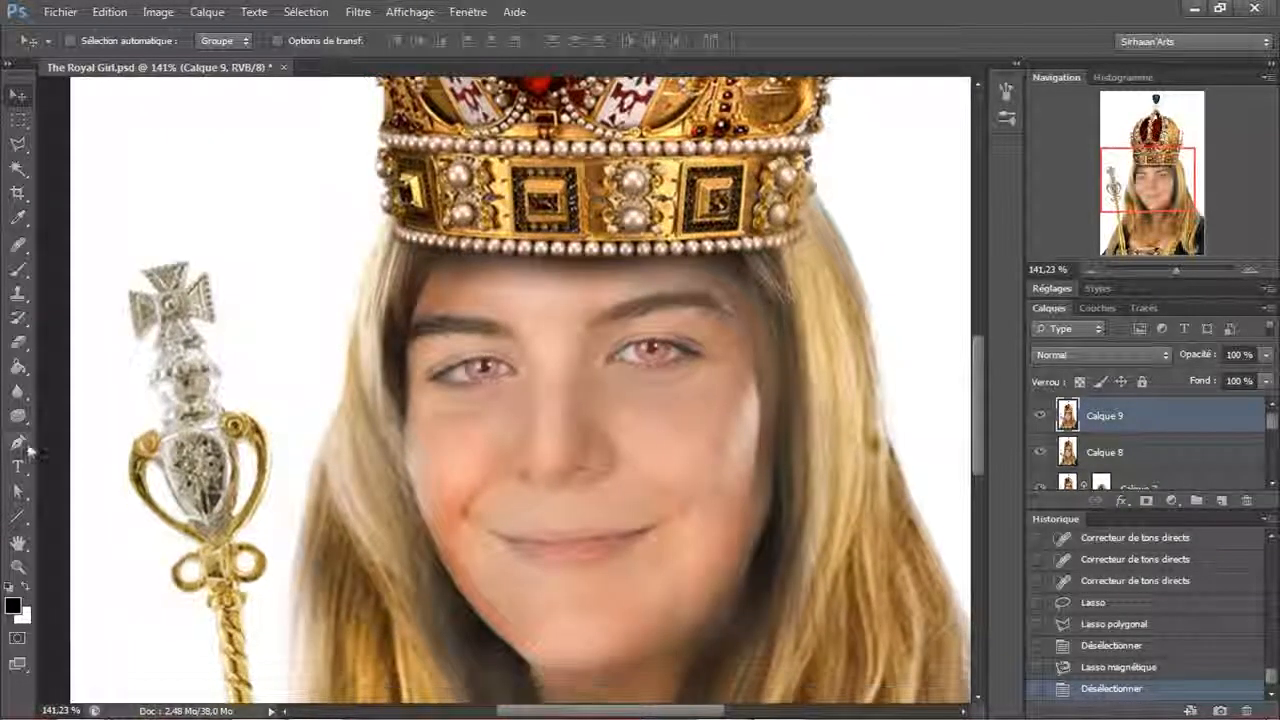
left_click(24, 442)
left_click(22, 468)
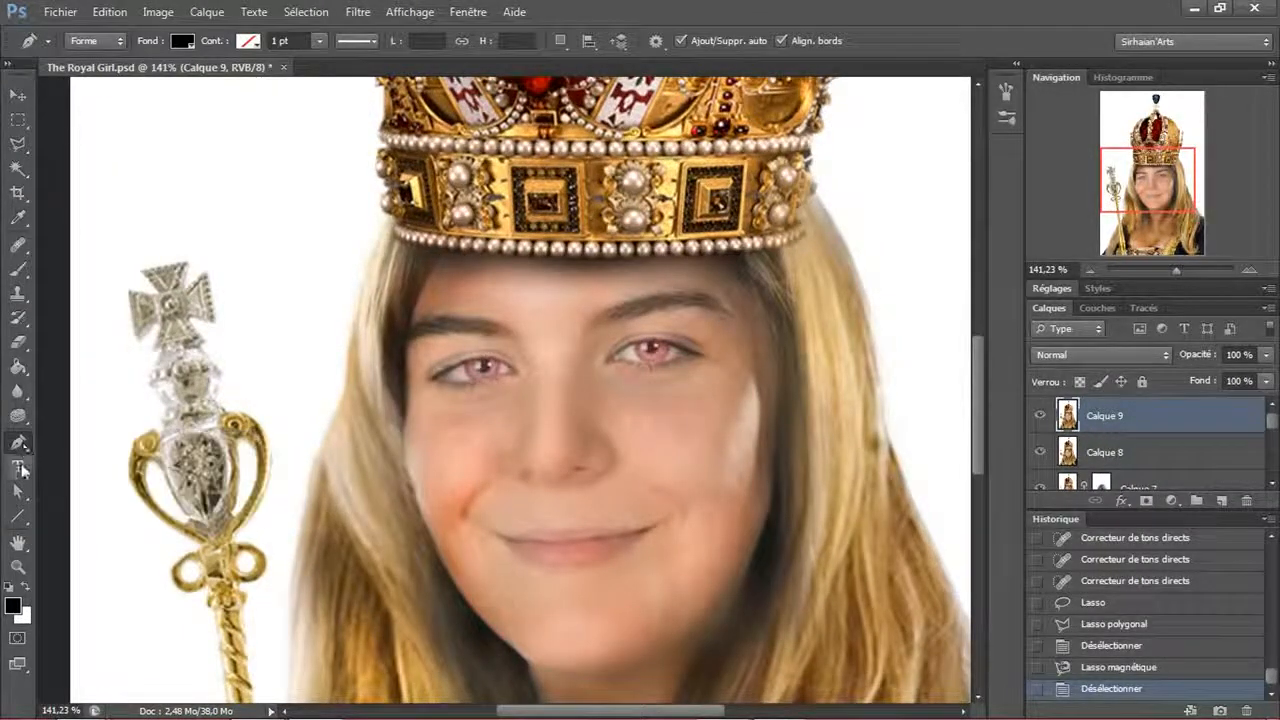
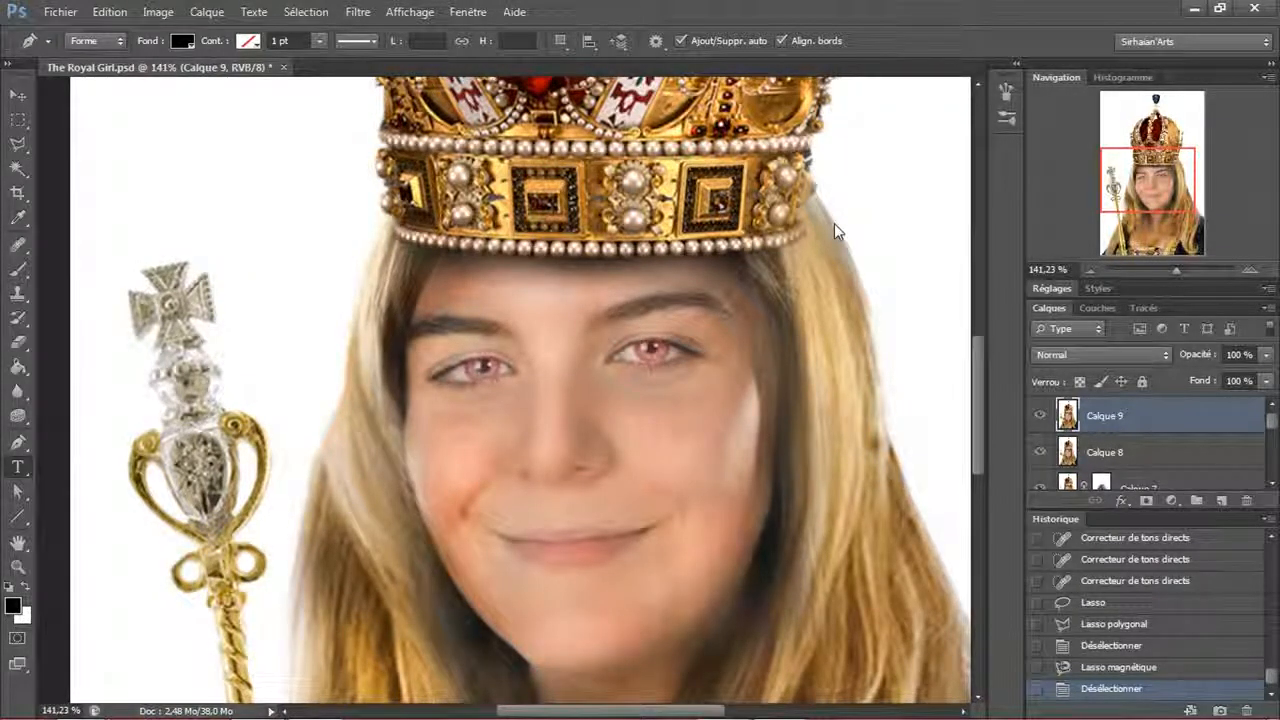
key("v")
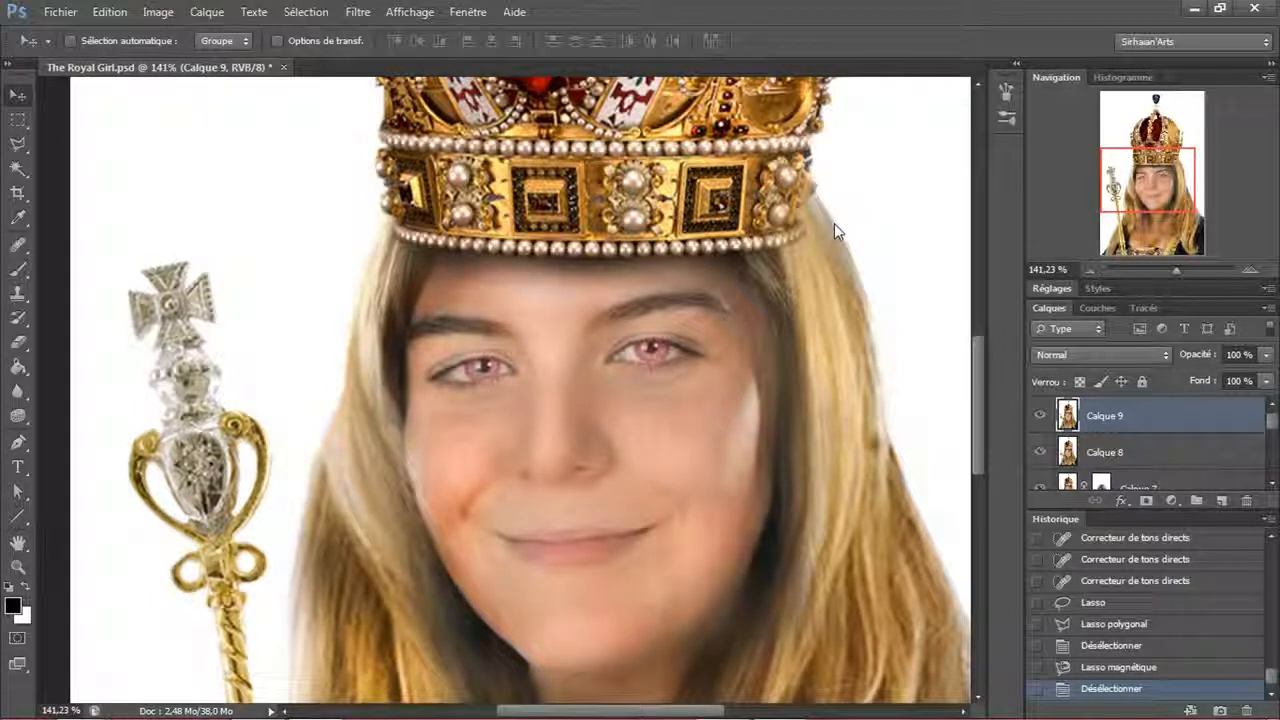
left_click(18, 492)
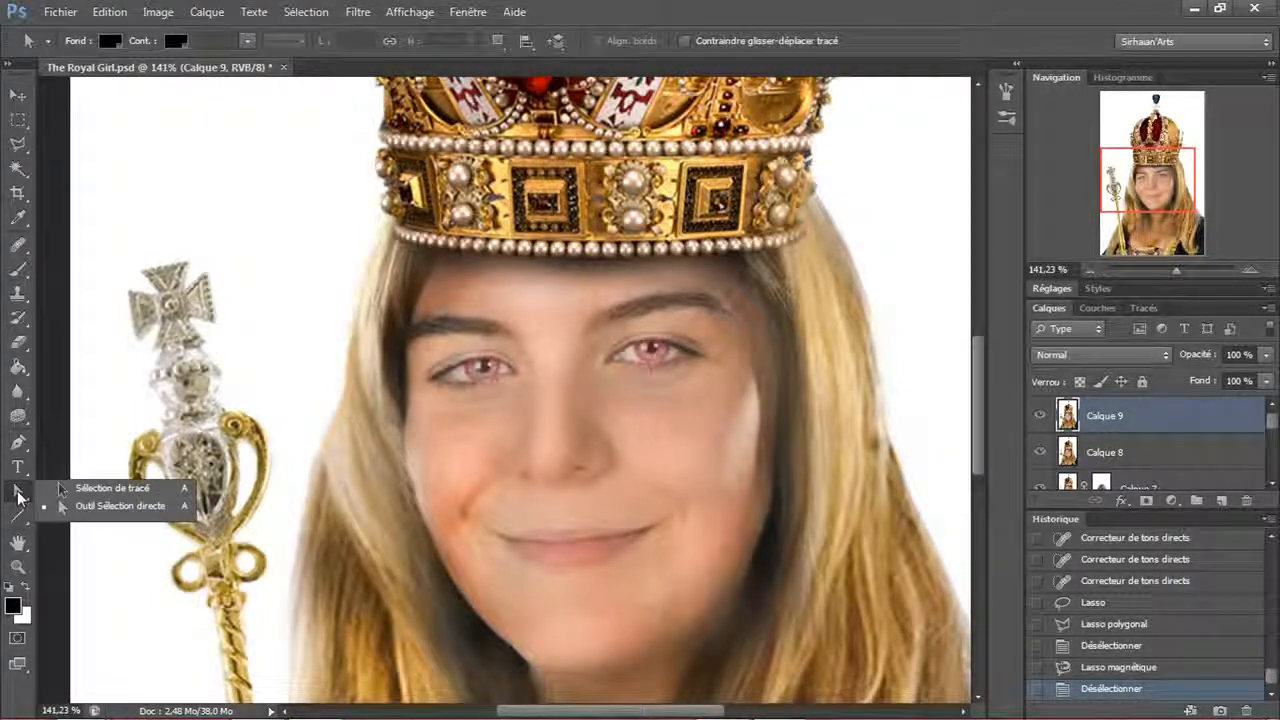
left_click(42, 488)
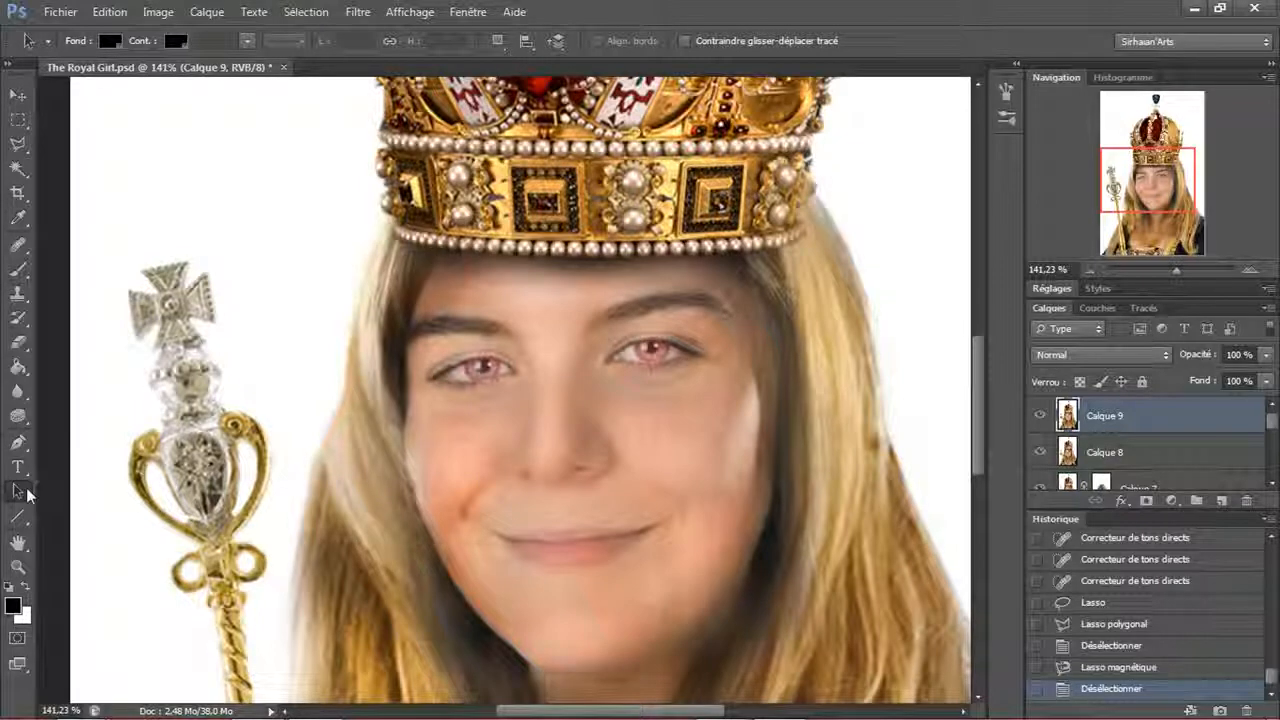
left_click(17, 520)
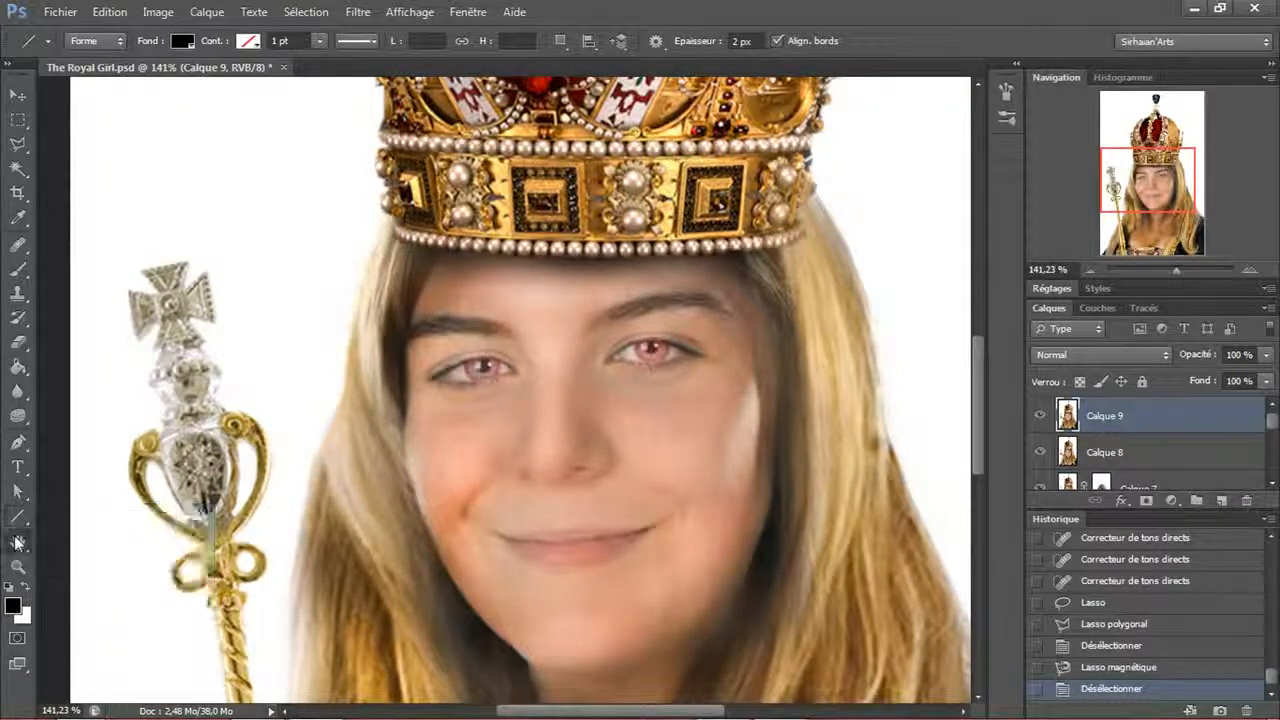
left_click(18, 542)
left_click(18, 566)
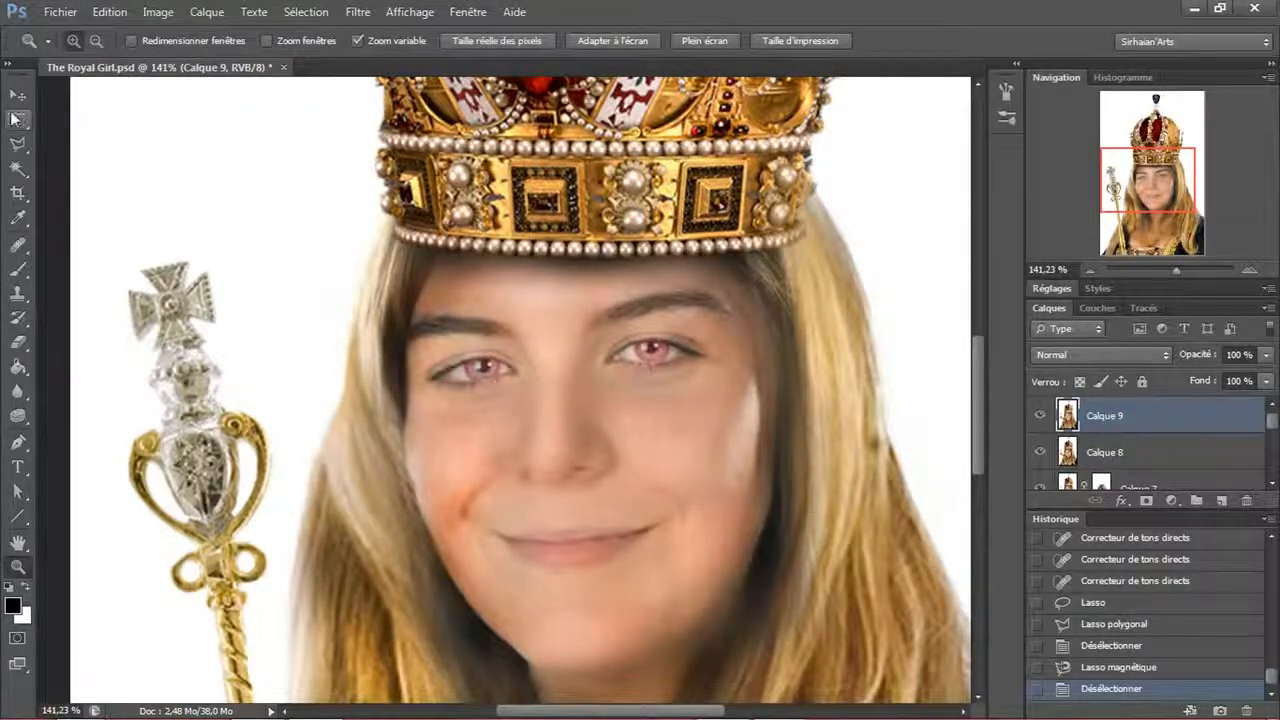
left_click(18, 94)
left_click_drag(676, 420, 565, 402)
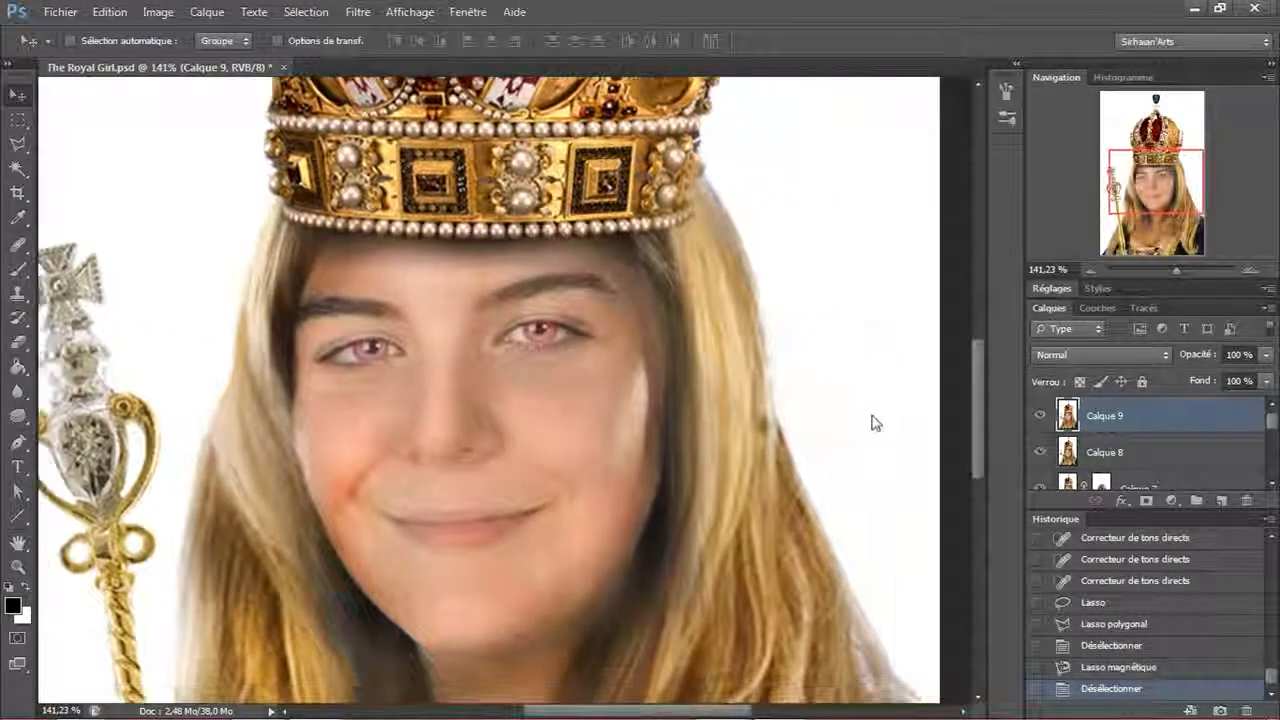
- Open the layer style options for Calque 9 and cancel them, and review the available blending modes without choosing one
double_click(1195, 414)
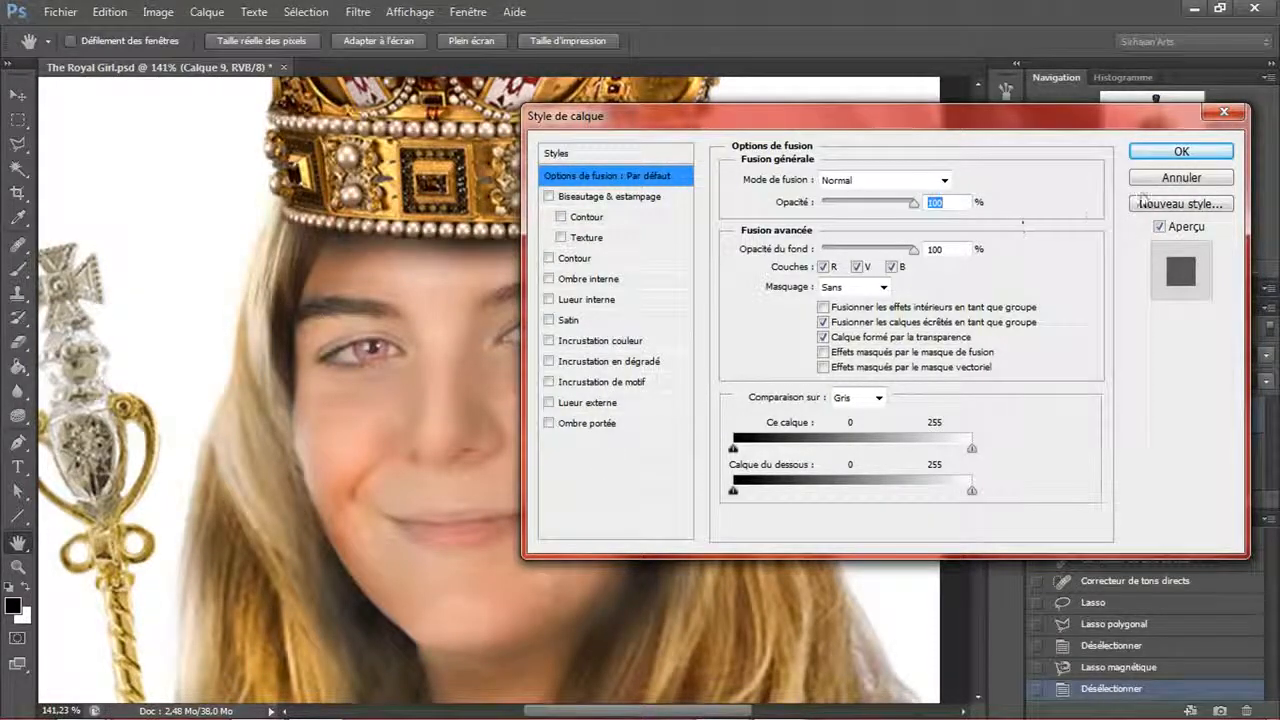
left_click(1175, 175)
left_click_drag(738, 275, 721, 399)
left_click(1091, 355)
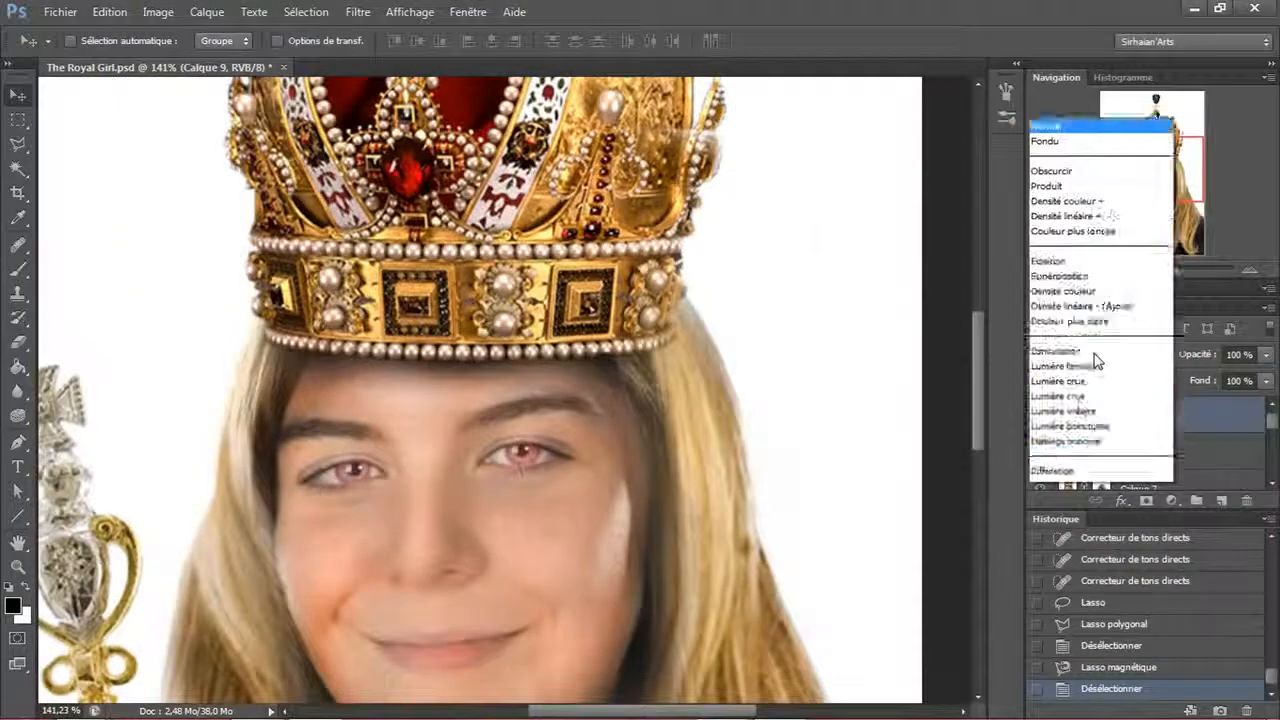
left_click(670, 273)
left_click_drag(703, 265, 757, 443)
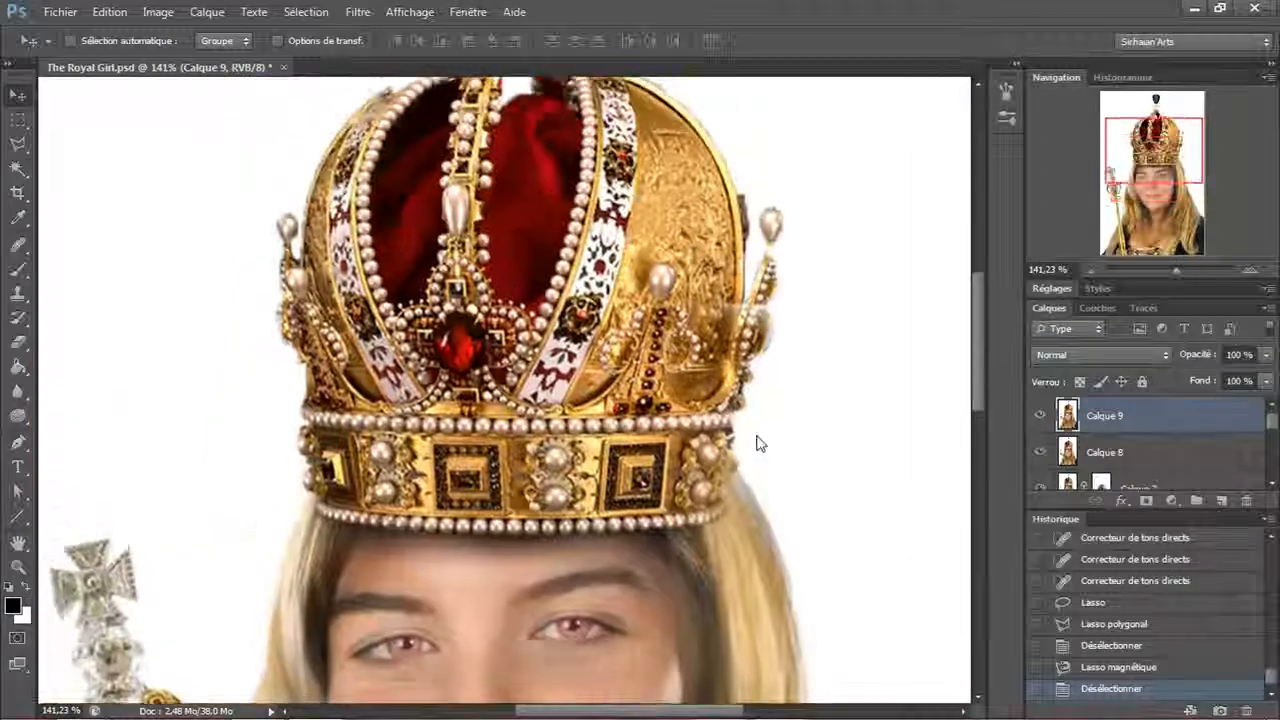
- Switch to the soft Brush and set its size to 91 px
scroll(693, 390, "down", 2)
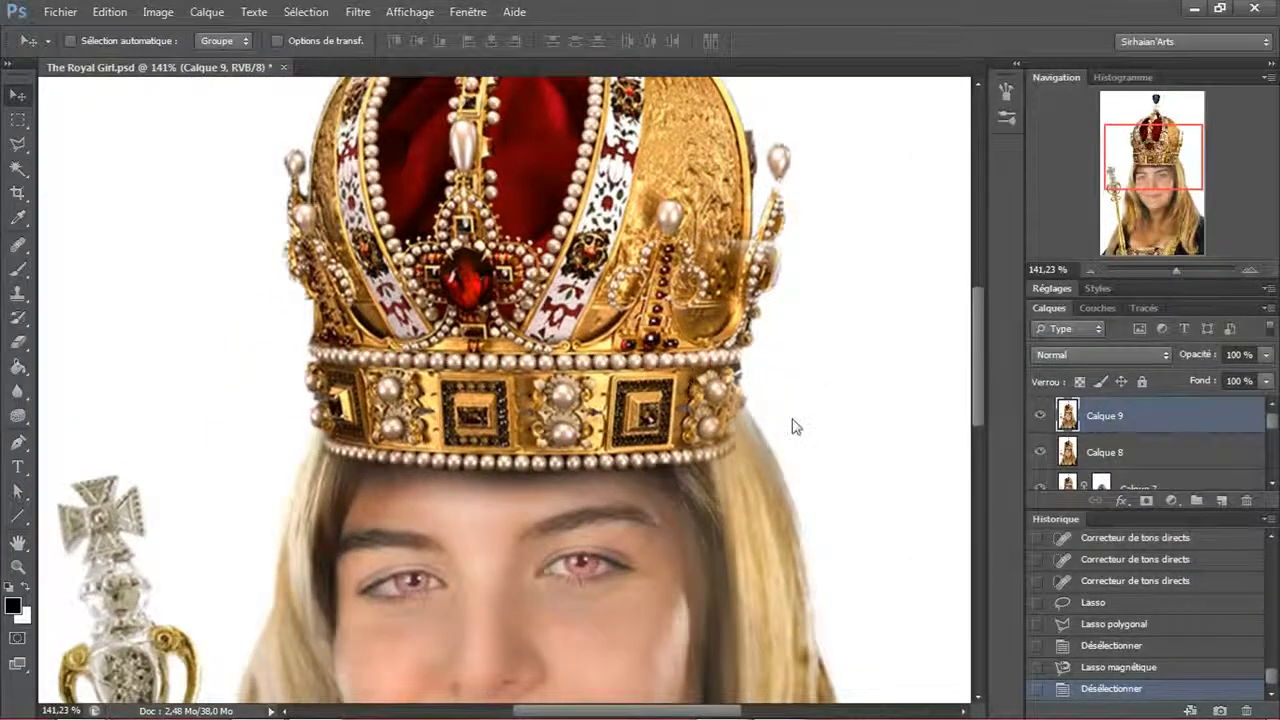
scroll(813, 490, "down", 3)
scroll(837, 528, "left", 1)
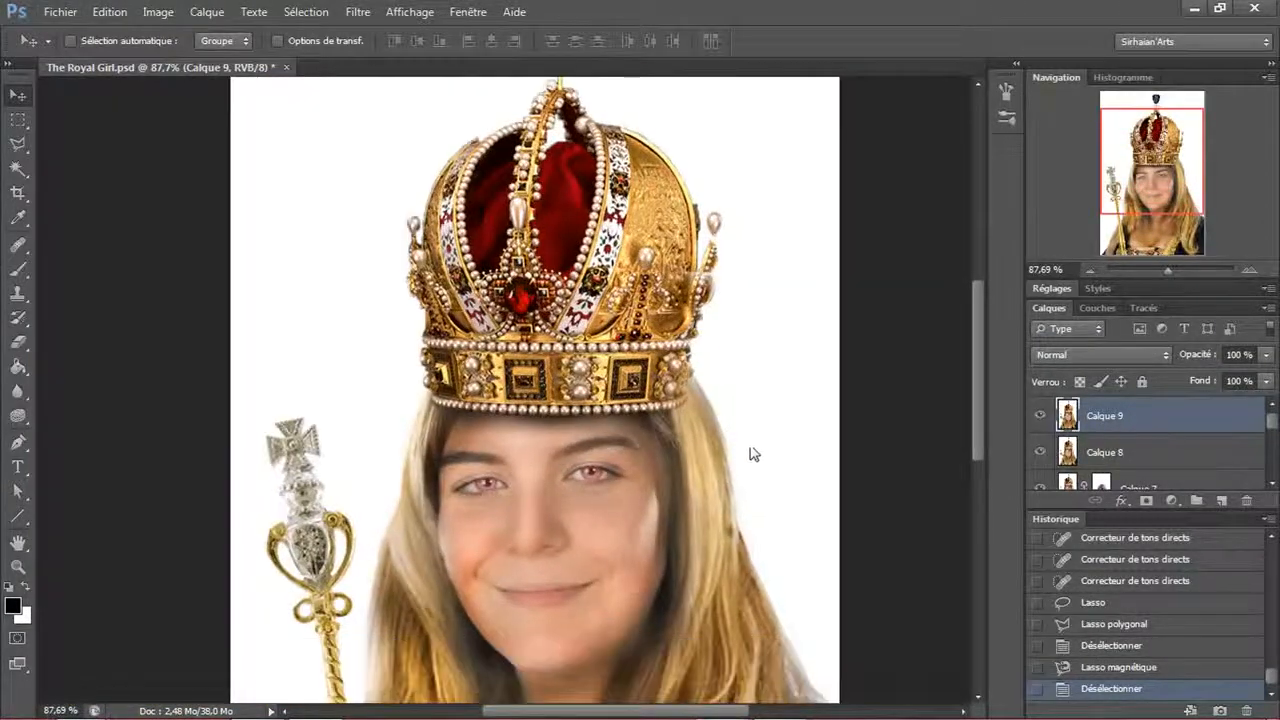
left_click(18, 269)
mouse_move(514, 349)
left_mouse_down()
mouse_move(508, 392)
mouse_move(532, 475)
left_mouse_up()
right_click(426, 189)
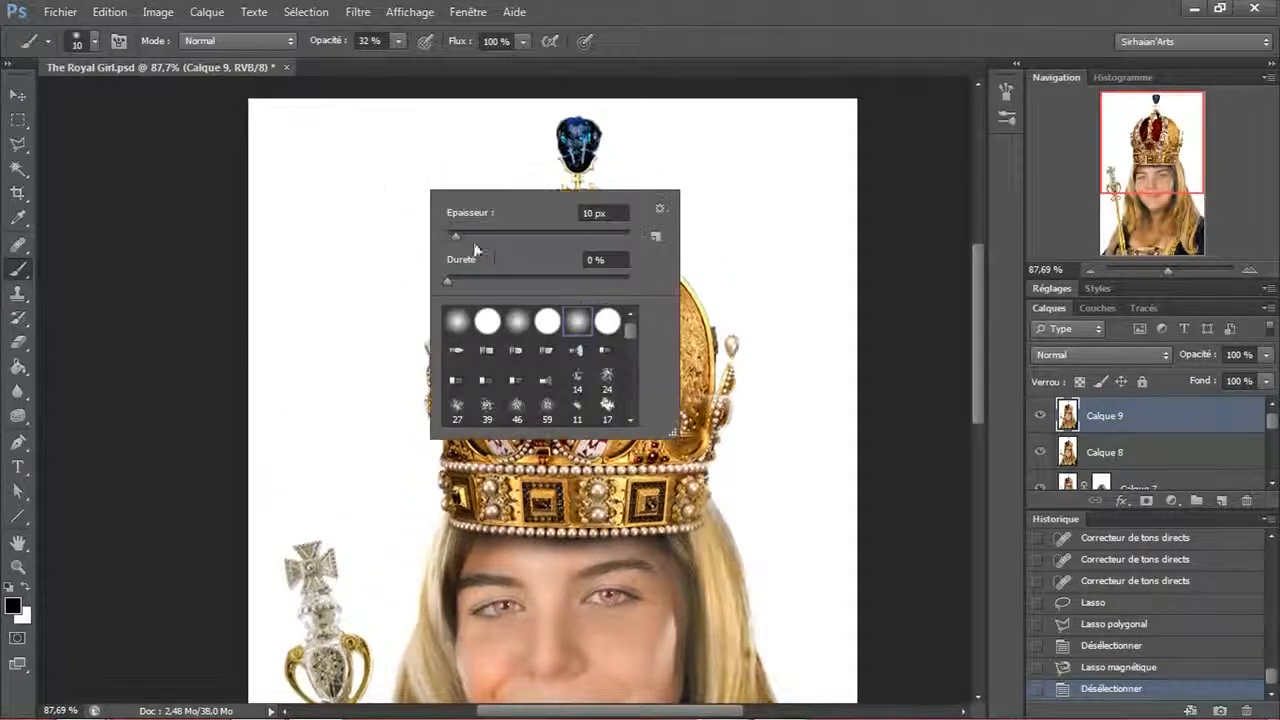
mouse_move(514, 236)
left_mouse_down()
mouse_move(534, 235)
mouse_move(478, 298)
left_mouse_up()
left_click(503, 149)
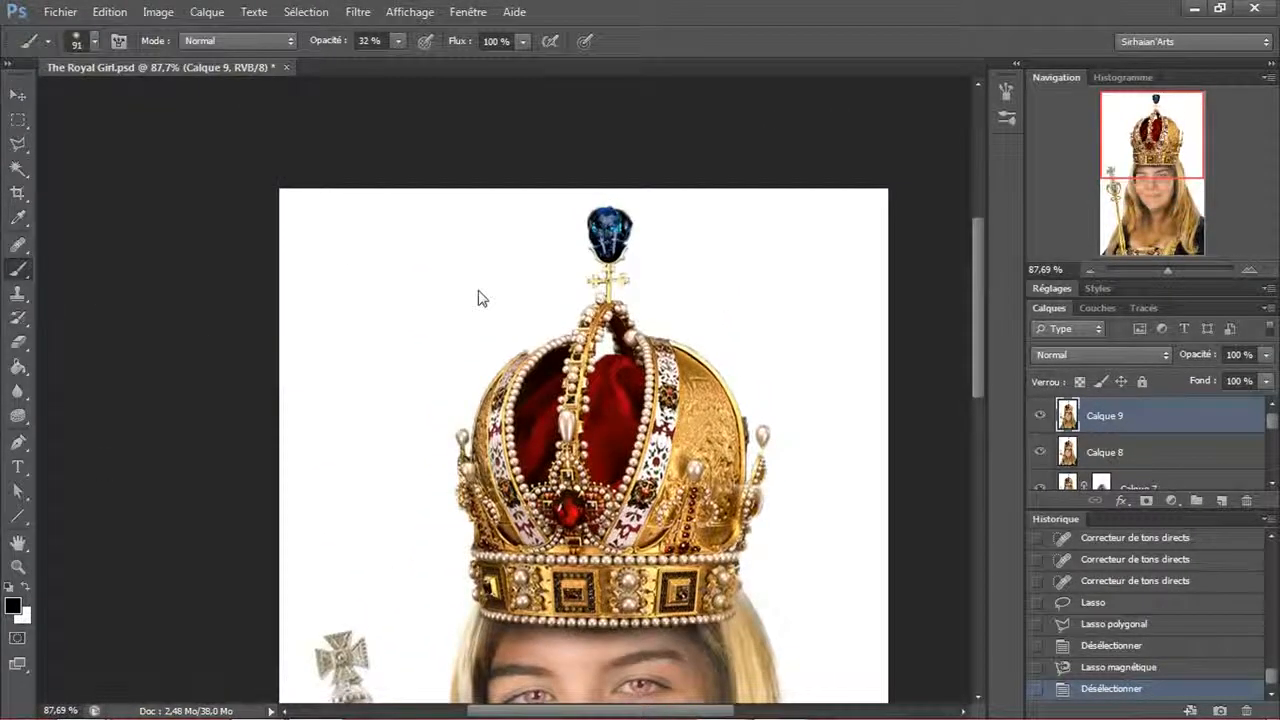
- Create a new layer above Calque 9 and build up a soft black dot in the white area beside the crown's blue jewel
key("ctrl+shift+n")
key("Return")
left_click(384, 286)
left_click(384, 286)
left_click(384, 286)
left_click(384, 286)
left_click(384, 286)
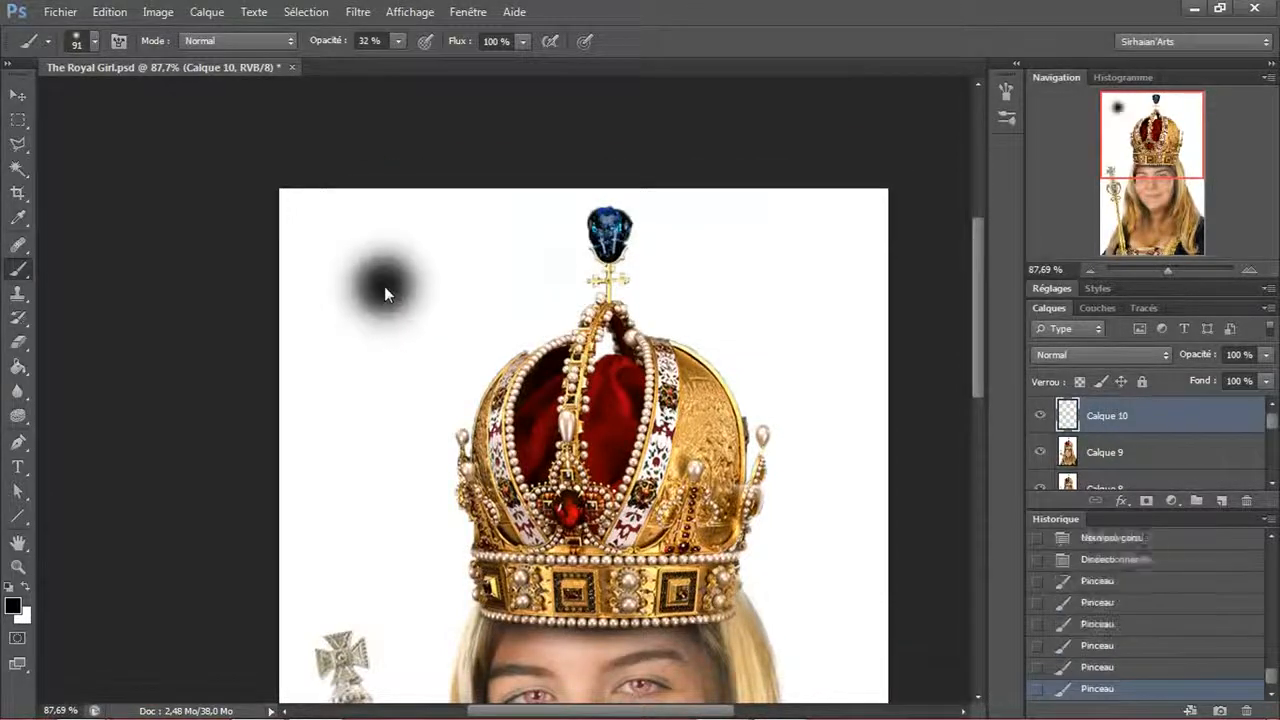
left_click(384, 286)
left_click(384, 286)
left_click(384, 286)
- Add a 4 px outside stroke in pure red (ff0000) to the black dot on Calque 10
left_click(18, 95)
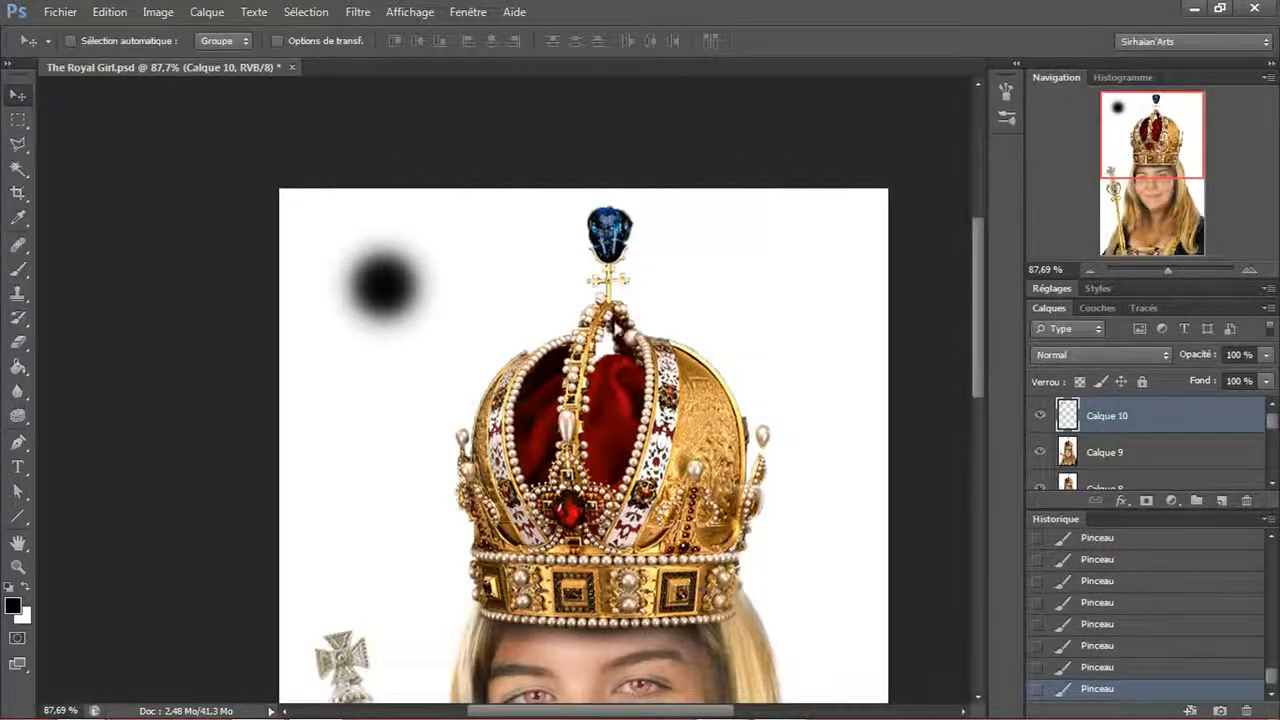
double_click(1198, 408)
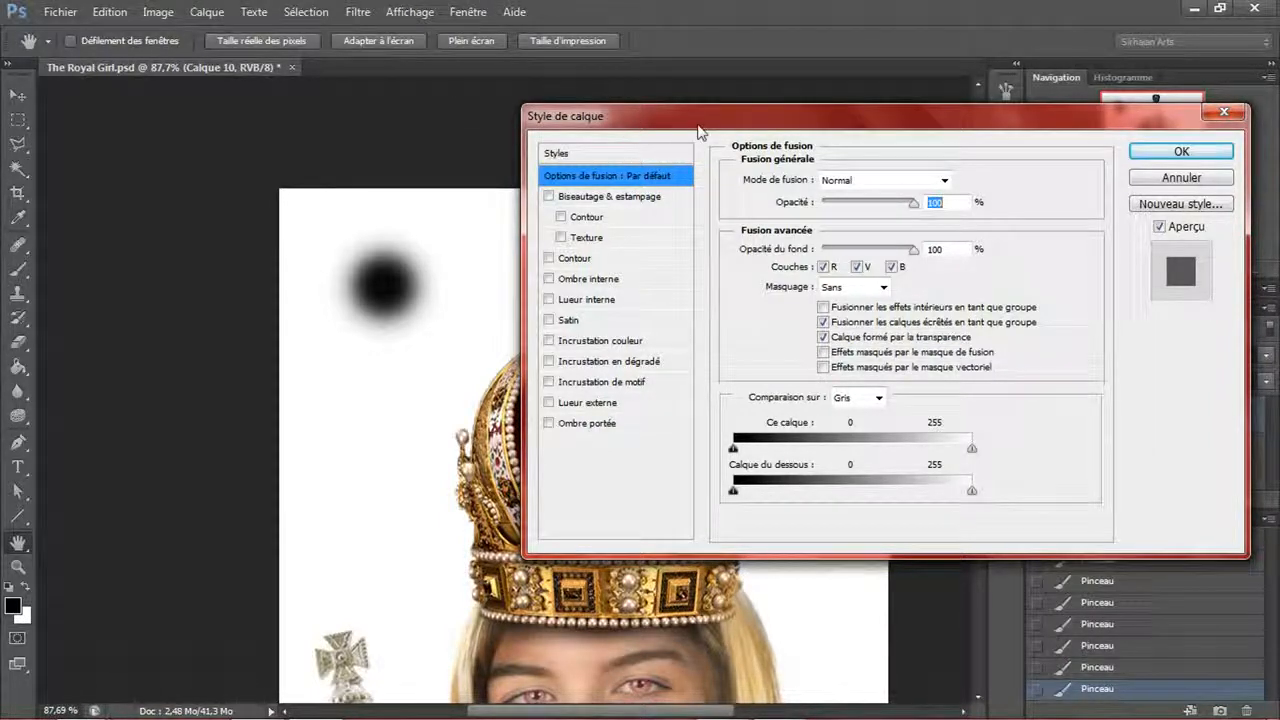
key("alt+Tab")
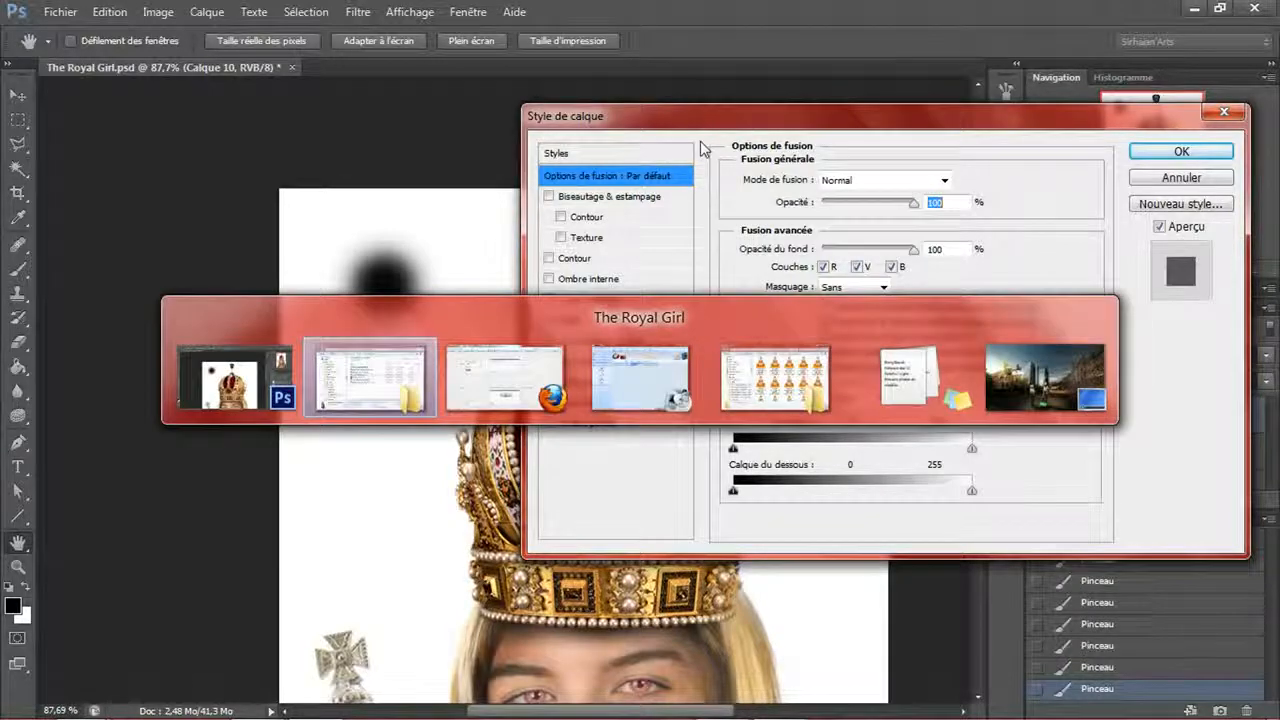
key("alt+Tab")
left_click(258, 366)
left_click(574, 258)
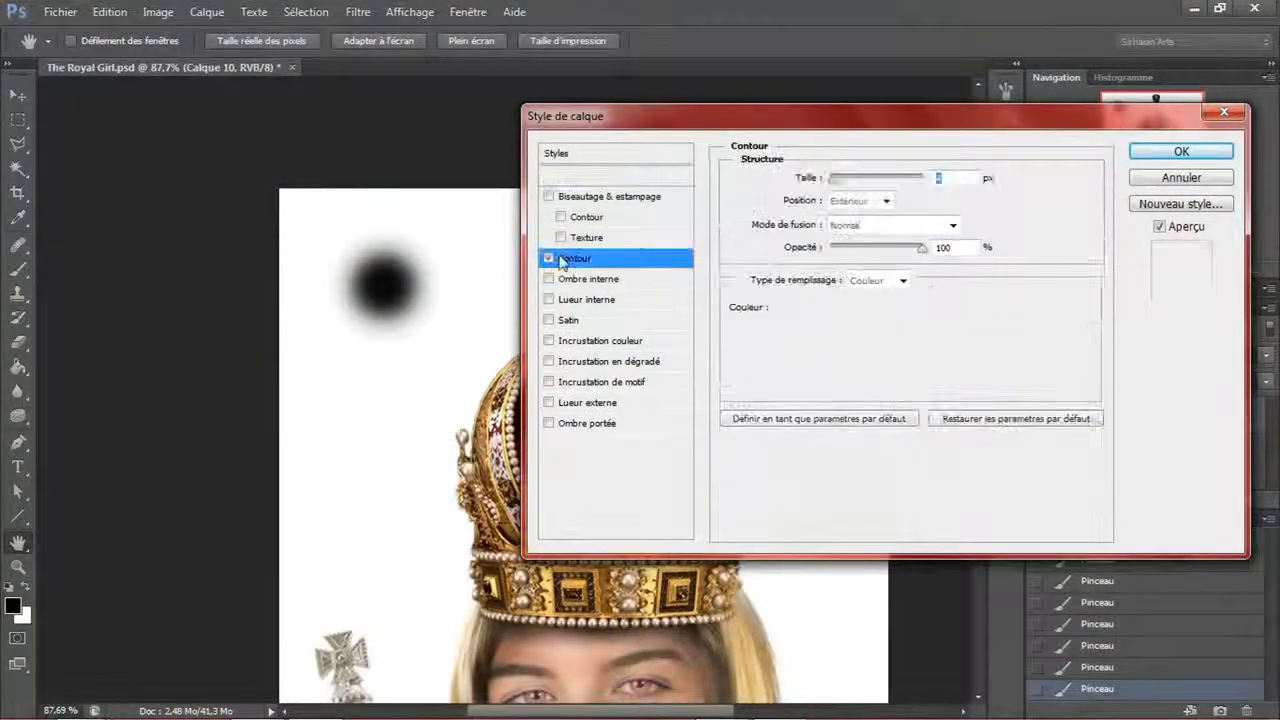
left_click(774, 355)
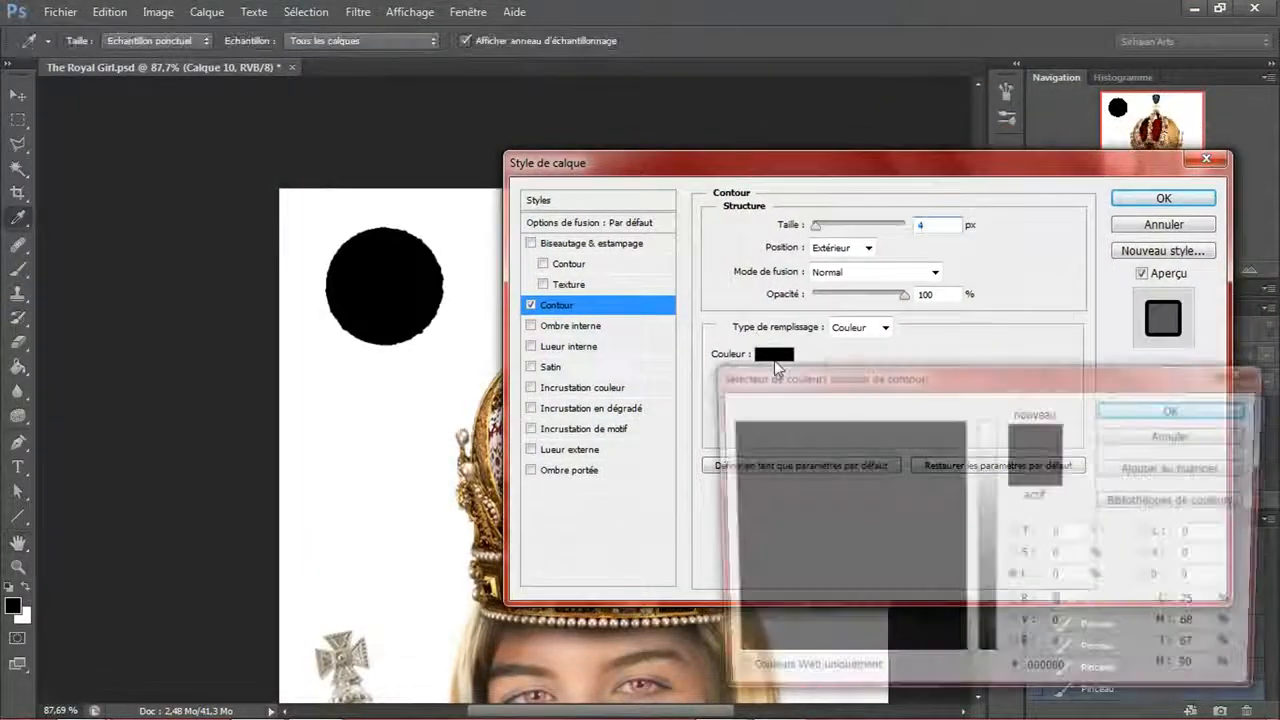
left_click_drag(992, 470, 993, 408)
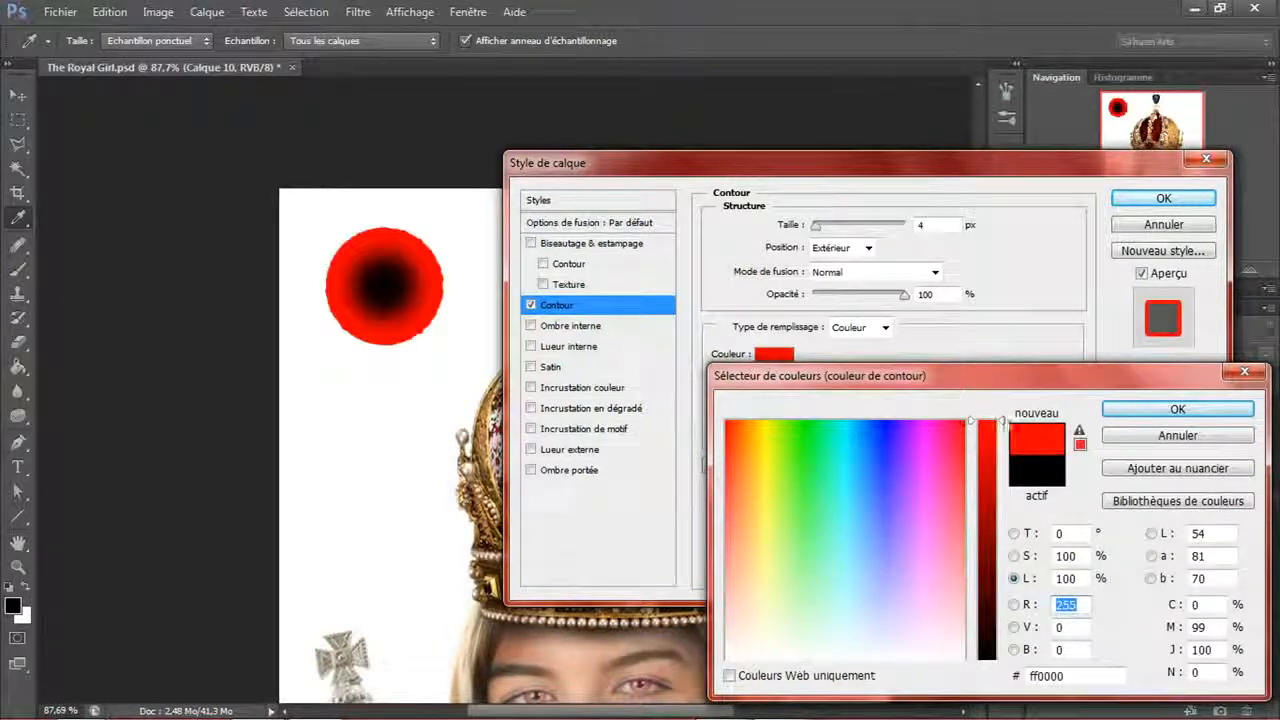
left_click(1168, 410)
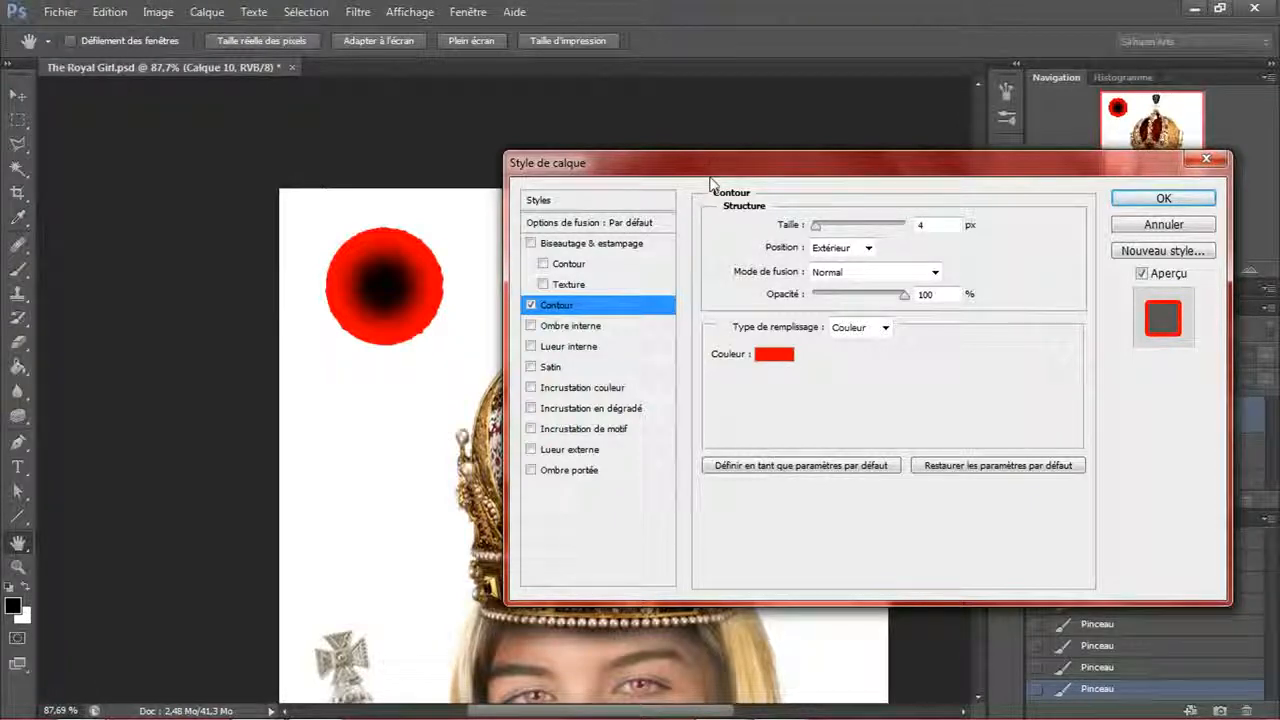
left_click(1164, 199)
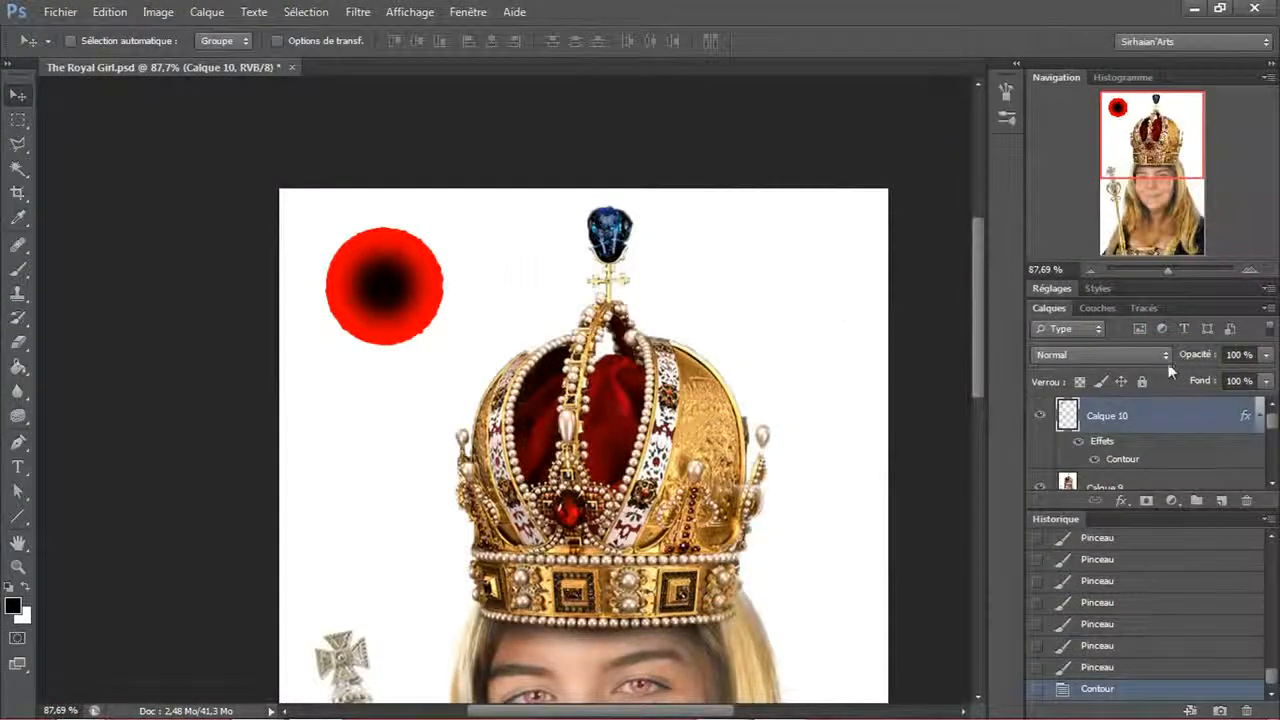
- Compare Calque 10's opacity and fill by setting each to 0 % and back to 100 %
left_click_drag(1198, 353, 1081, 359)
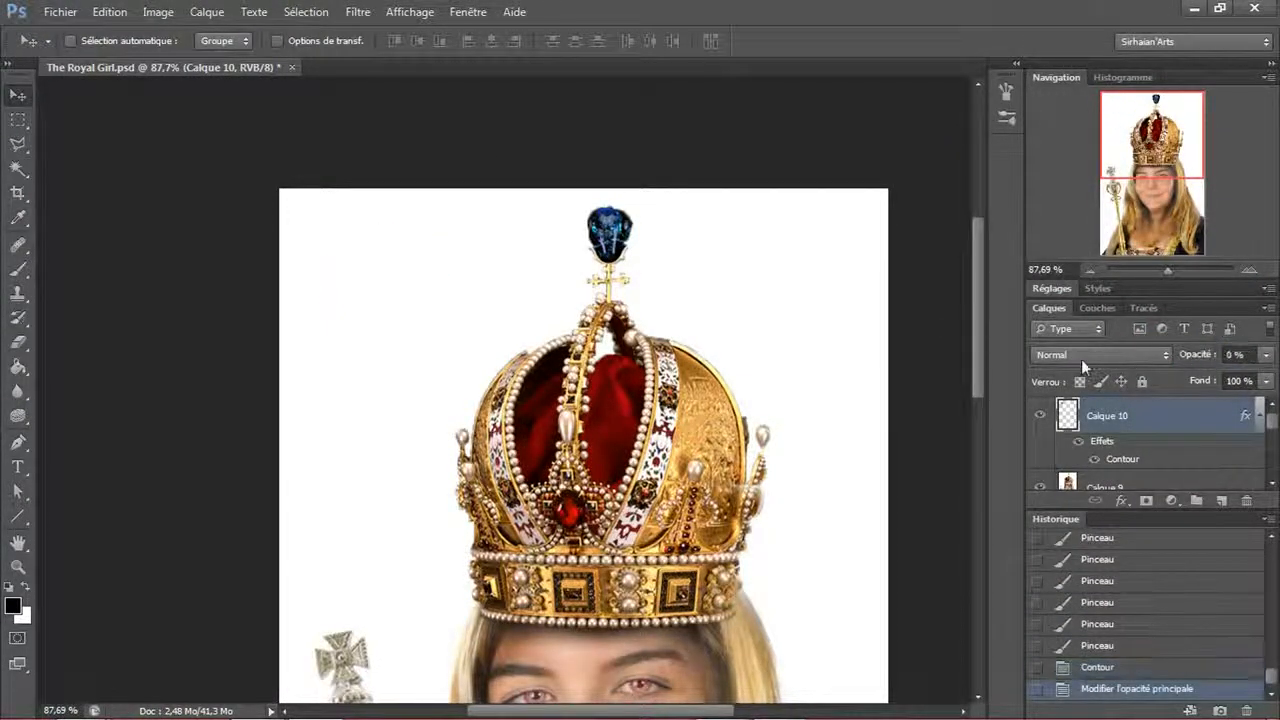
mouse_move(1190, 360)
left_mouse_down()
mouse_move(1234, 363)
mouse_move(1227, 390)
mouse_move(1100, 390)
left_mouse_up()
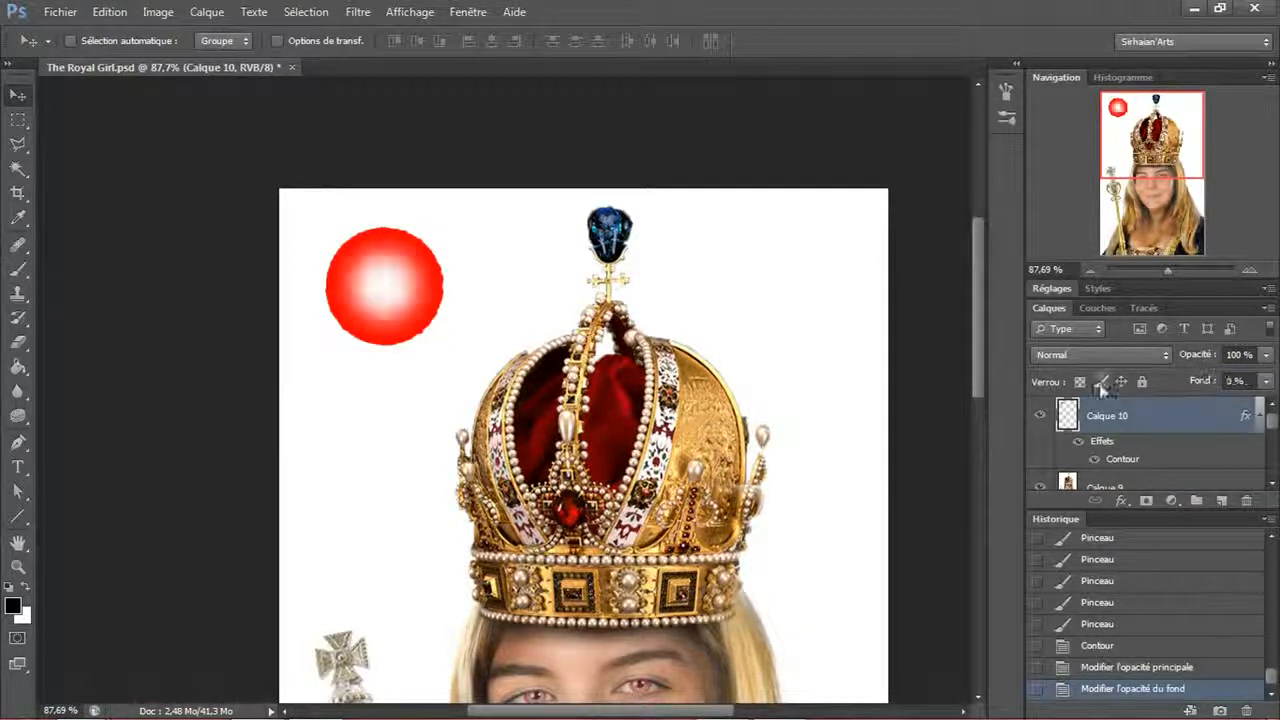
left_click_drag(1204, 377, 1240, 396)
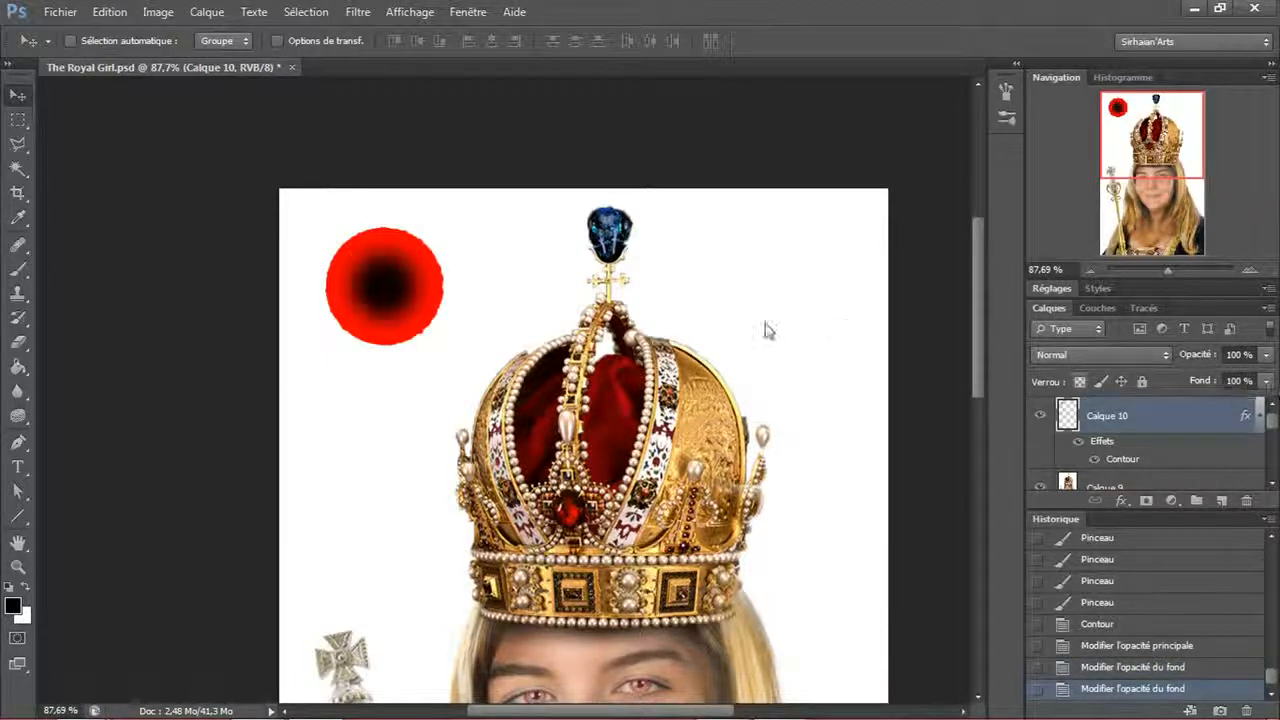
- Delete the dot layer Calque 10 and fit the whole portrait in the window
key("Delete")
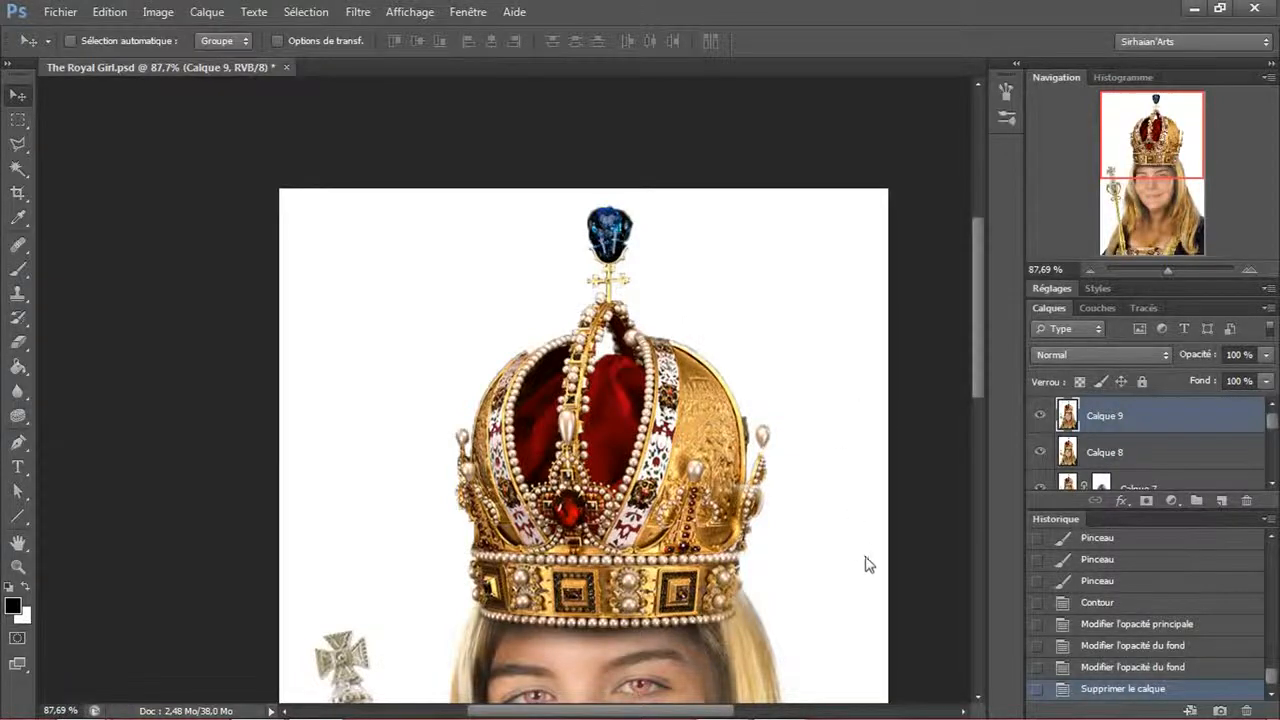
left_click_drag(866, 557, 771, 284)
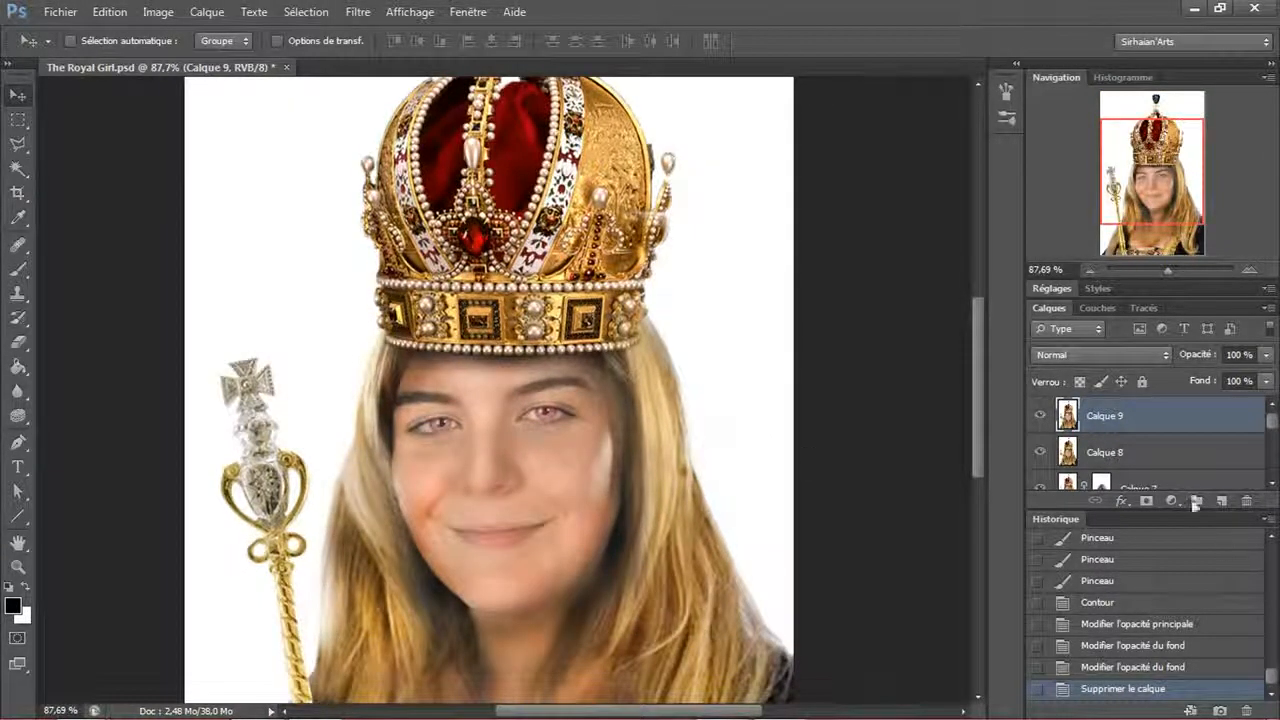
key("ctrl+0")
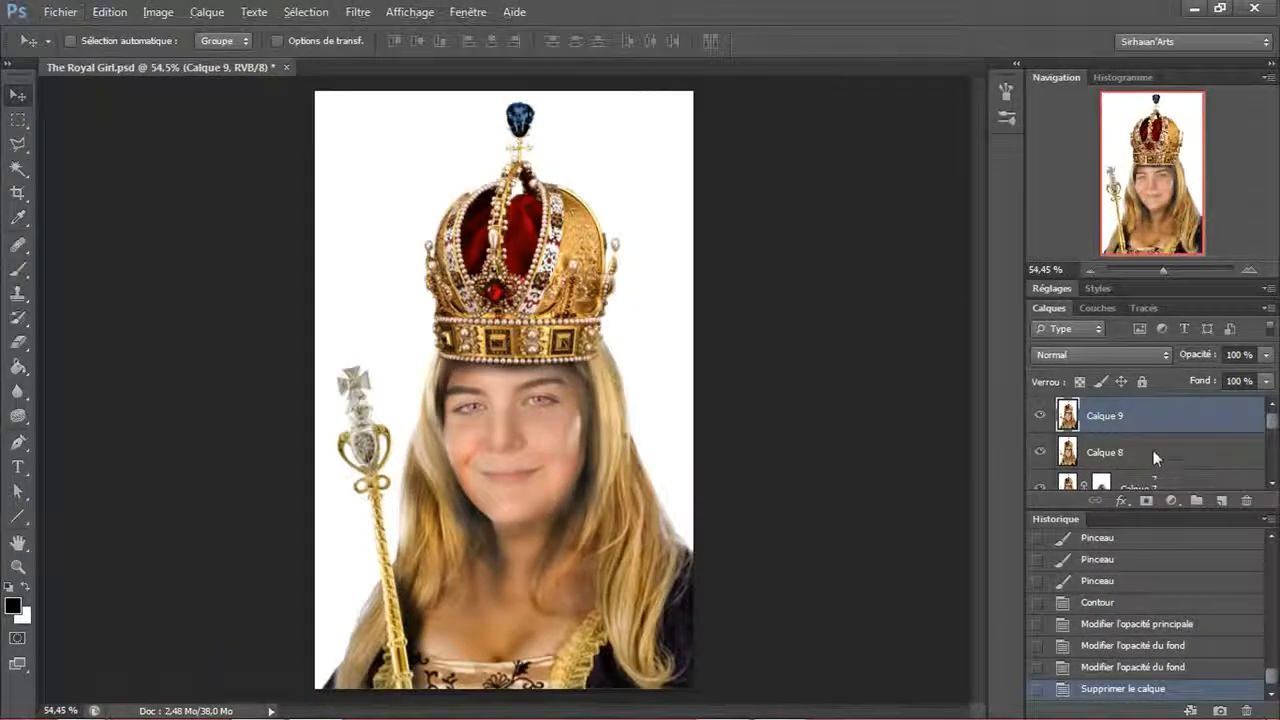
- Add a Color Lookup (Recherche des couleurs) adjustment layer above Calque 9 and load the 2Strip.look 3DLUT
left_click(1170, 501)
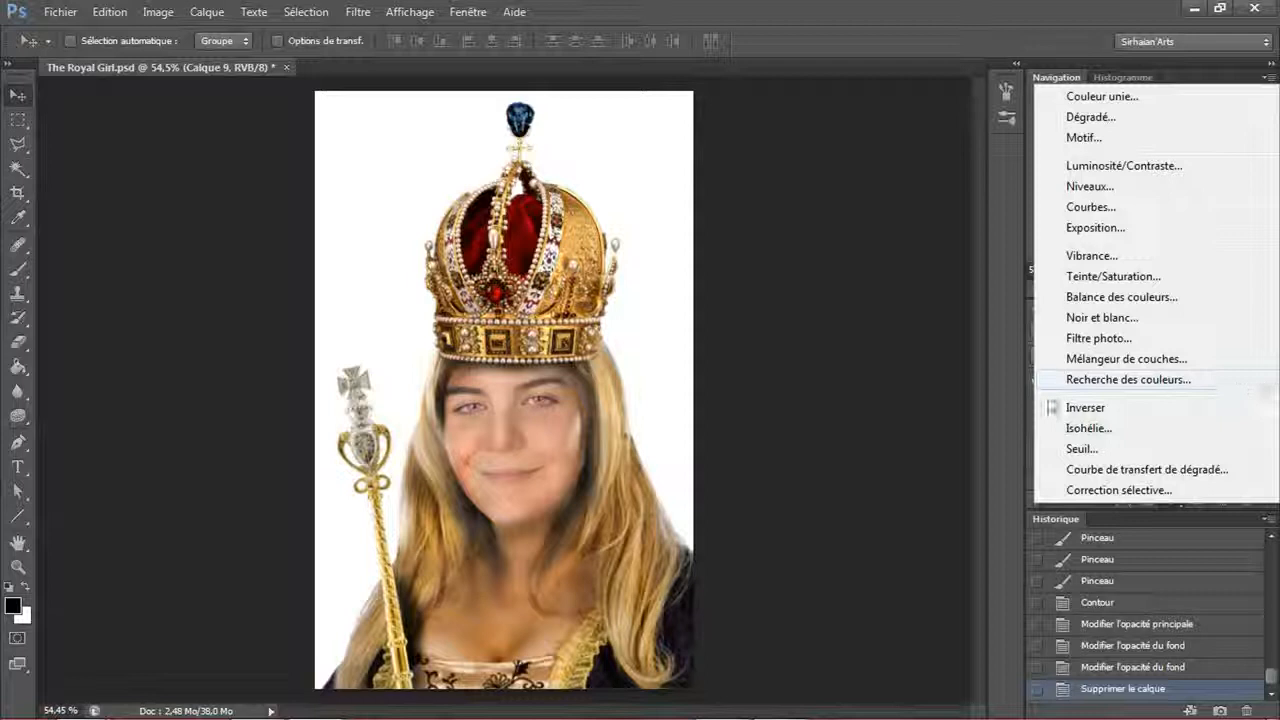
left_click(1137, 381)
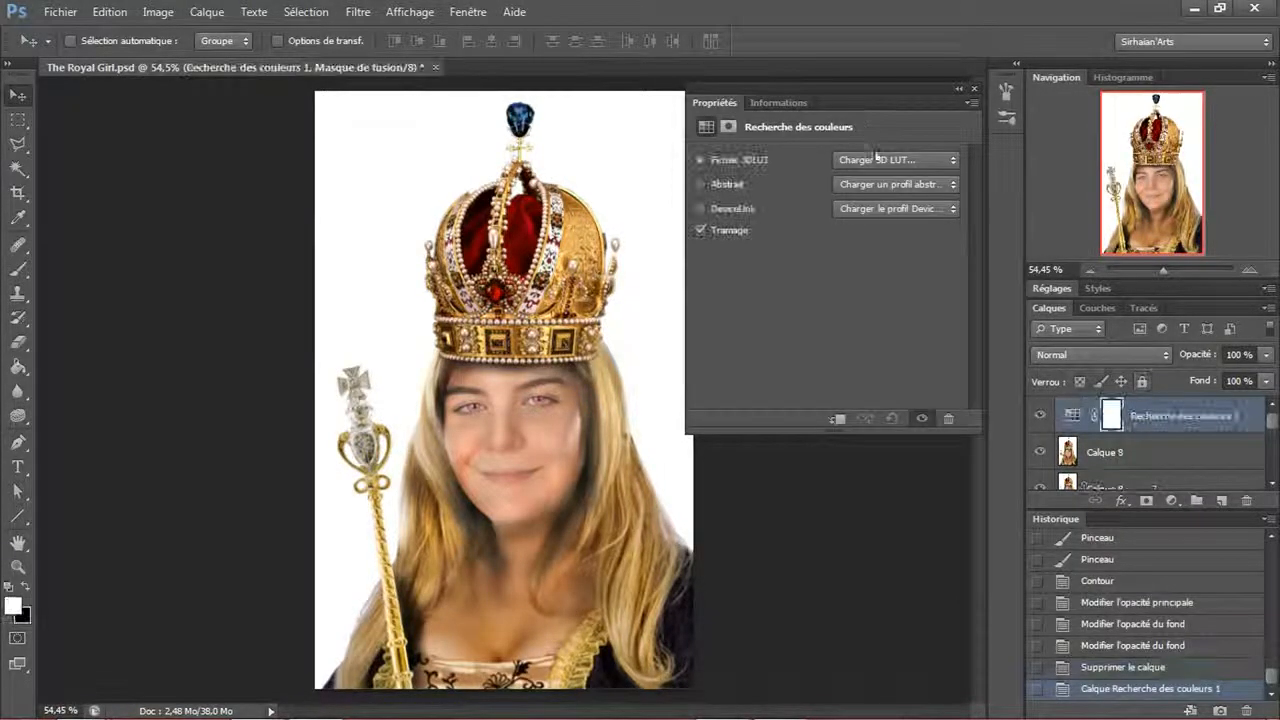
left_click(876, 161)
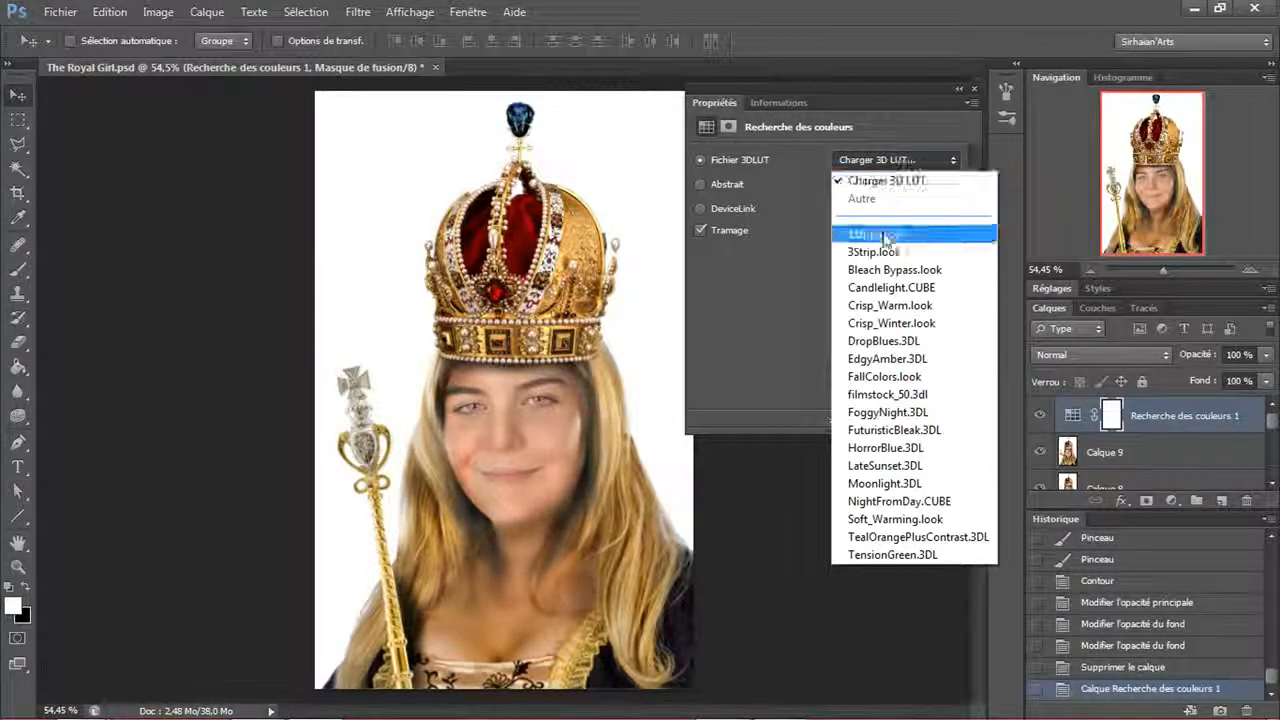
left_click(891, 233)
- Preview the remaining 3DLUT presets on the portrait one after another, ending on TensionGreen.3DL
key("Down")
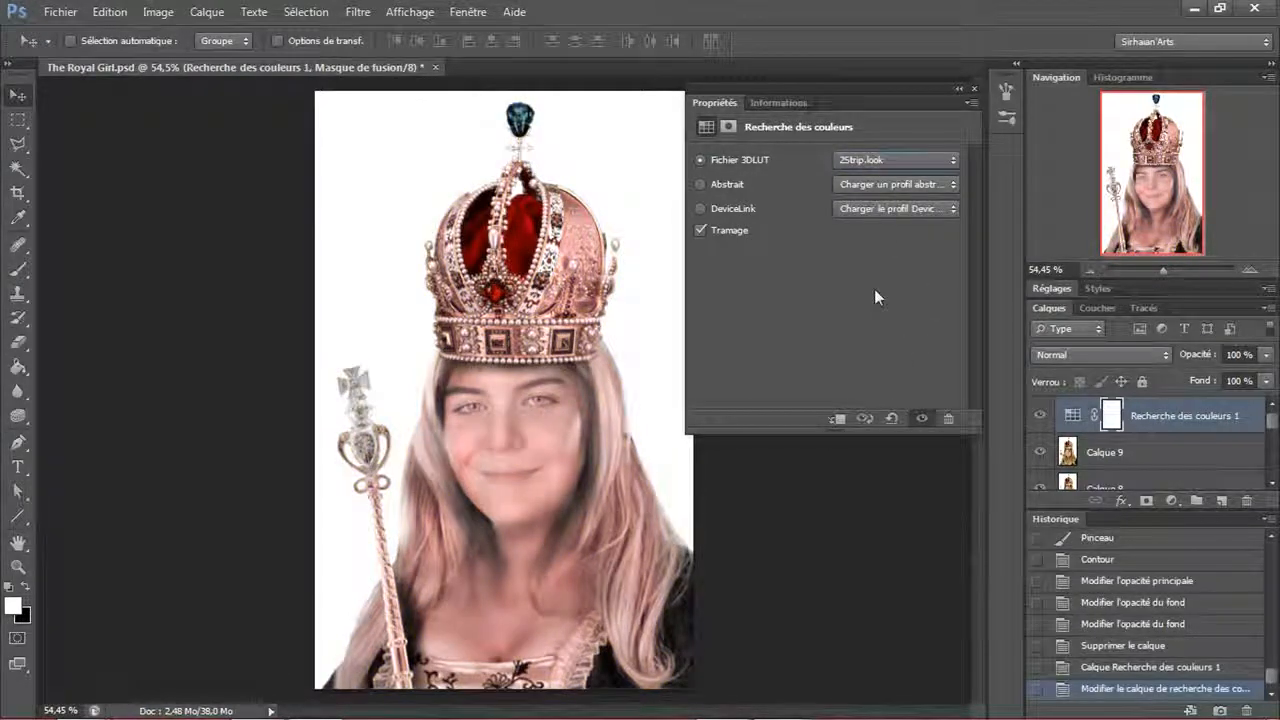
key("Down")
key("Down")
key("Down")
key("Down")
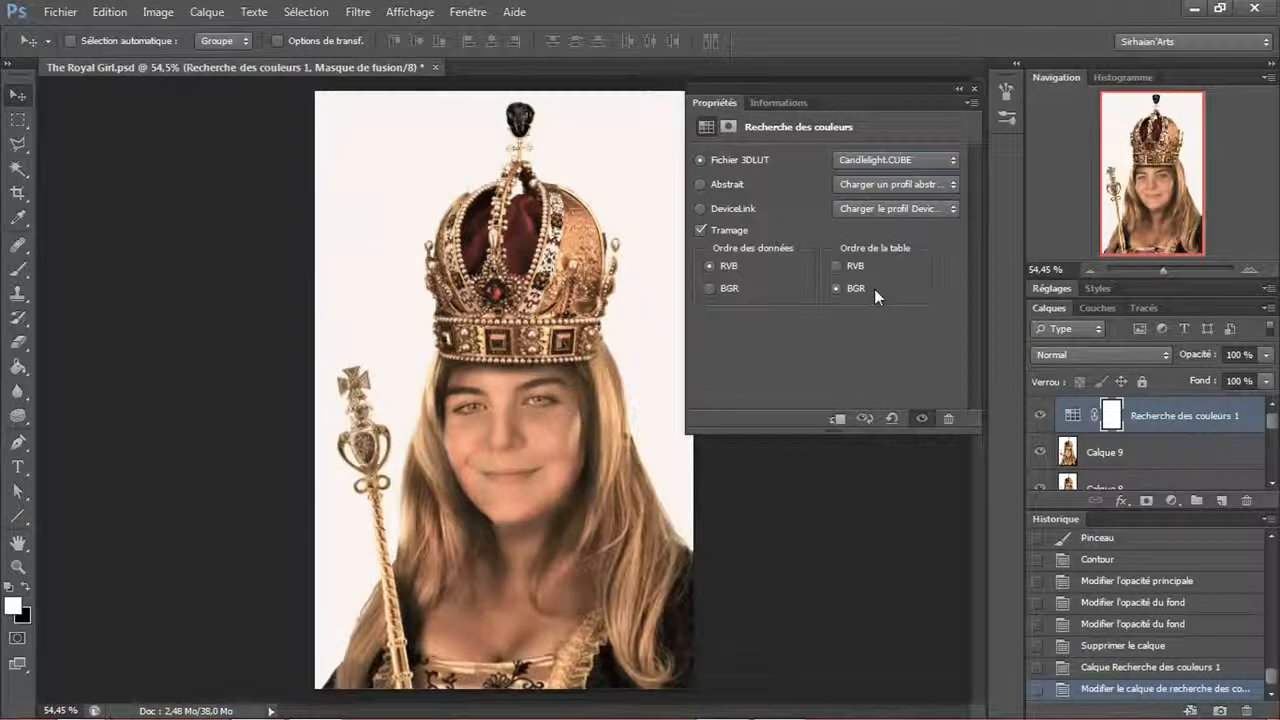
key("Down")
key("Down")
key("Down")
key("Down")
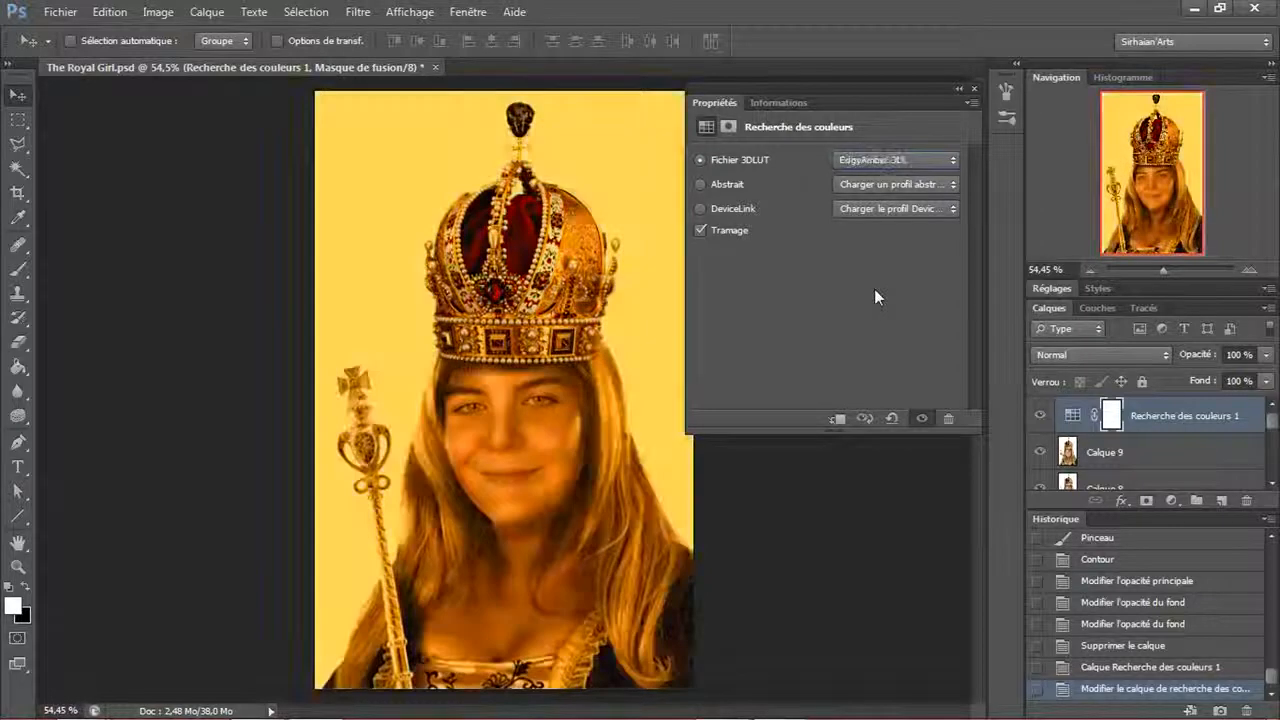
key("Down")
key("Down")
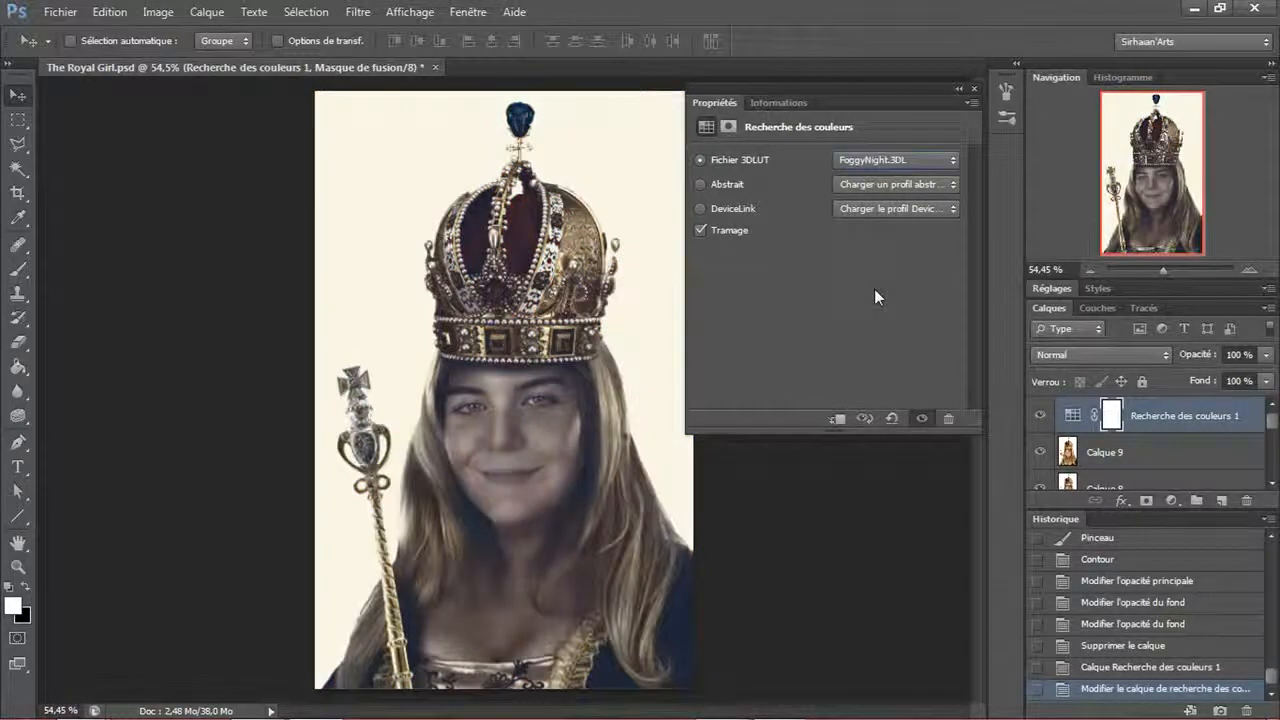
key("Up")
key("Down")
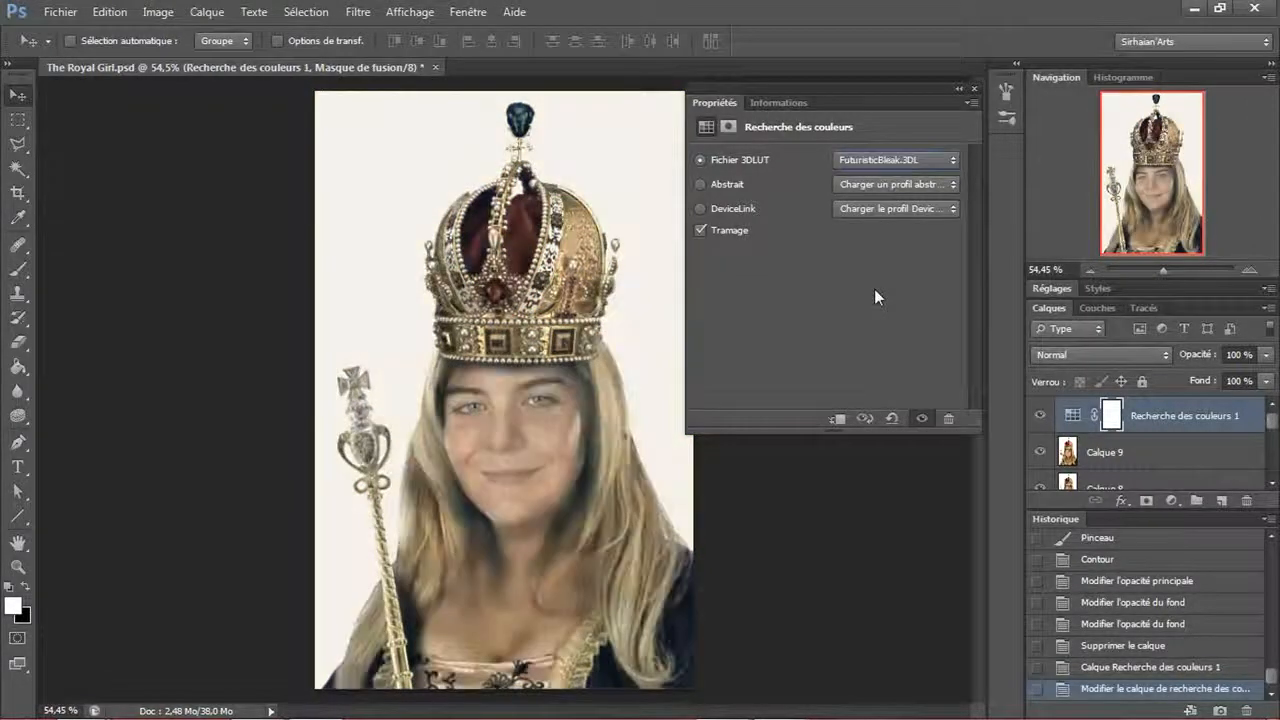
key("Down")
key("Up")
key("Down")
key("Down")
key("Down")
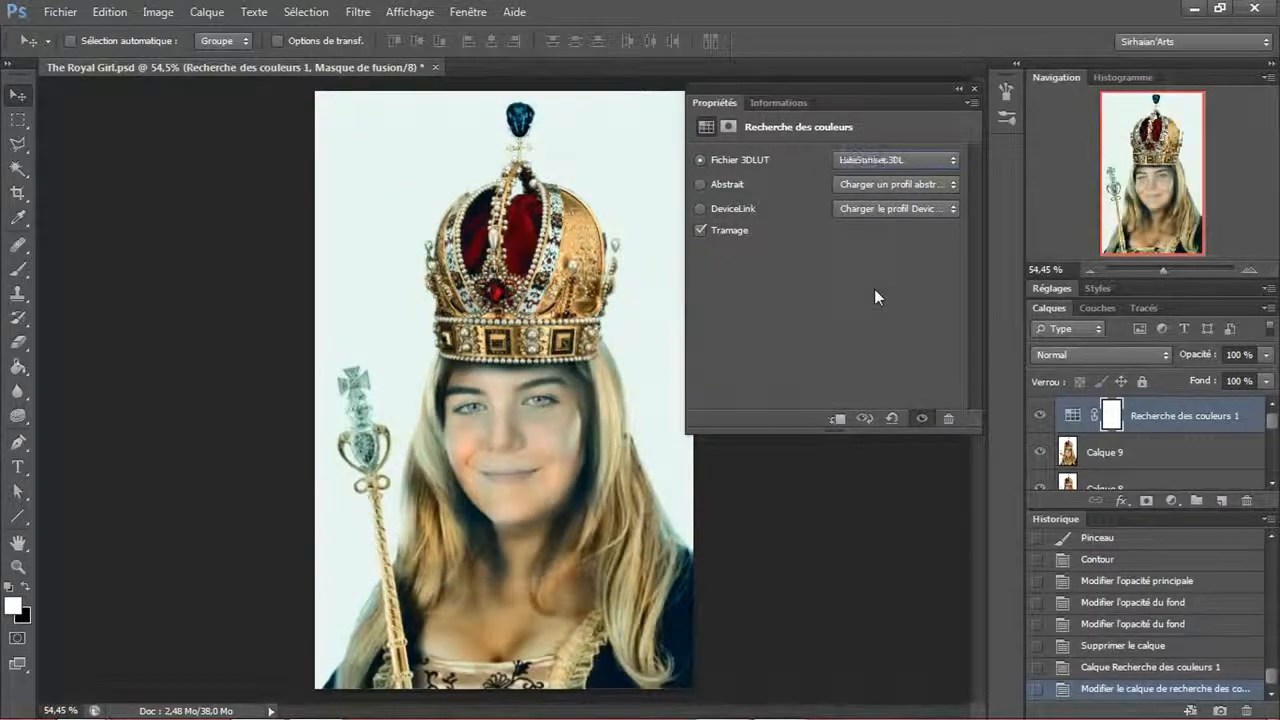
key("Down")
key("Up")
key("Up")
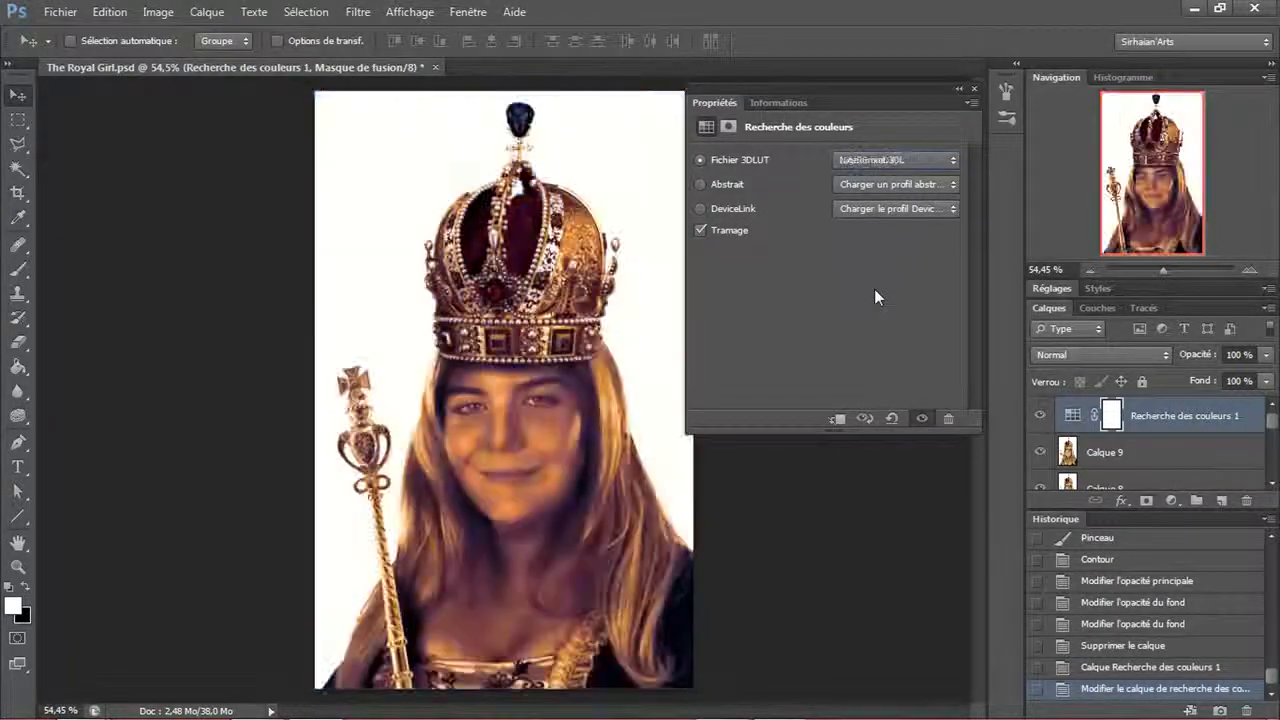
key("Down")
key("Down")
key("Down")
key("Down")
key("Down")
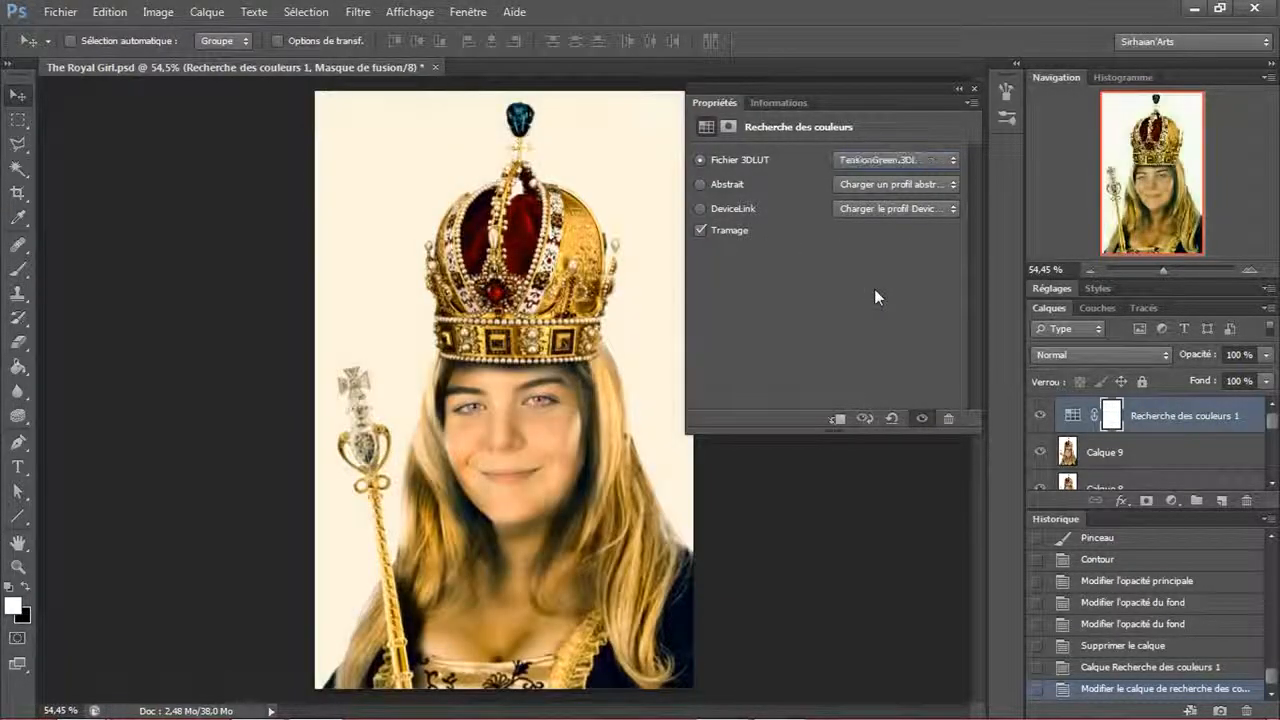
- Try the abstract color lookup profiles from Blacklight Poster through to Sienna-Blue
left_click(900, 184)
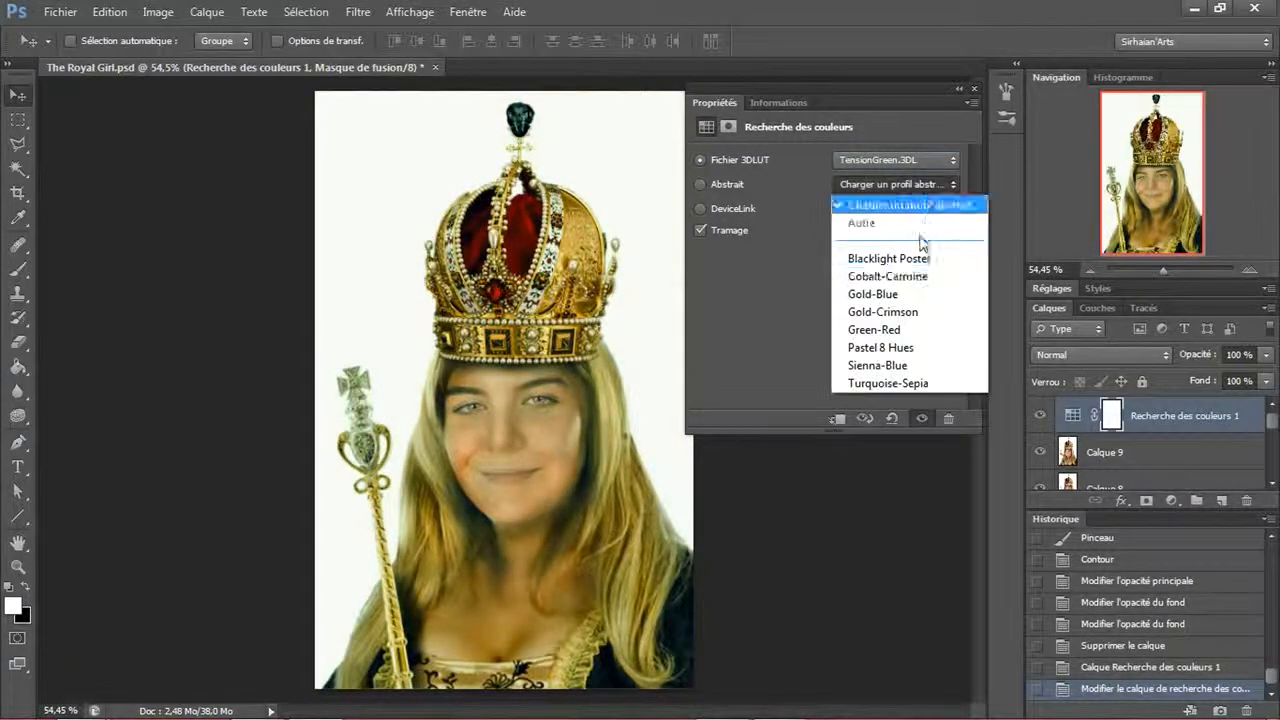
left_click(915, 259)
key("Down")
key("Down")
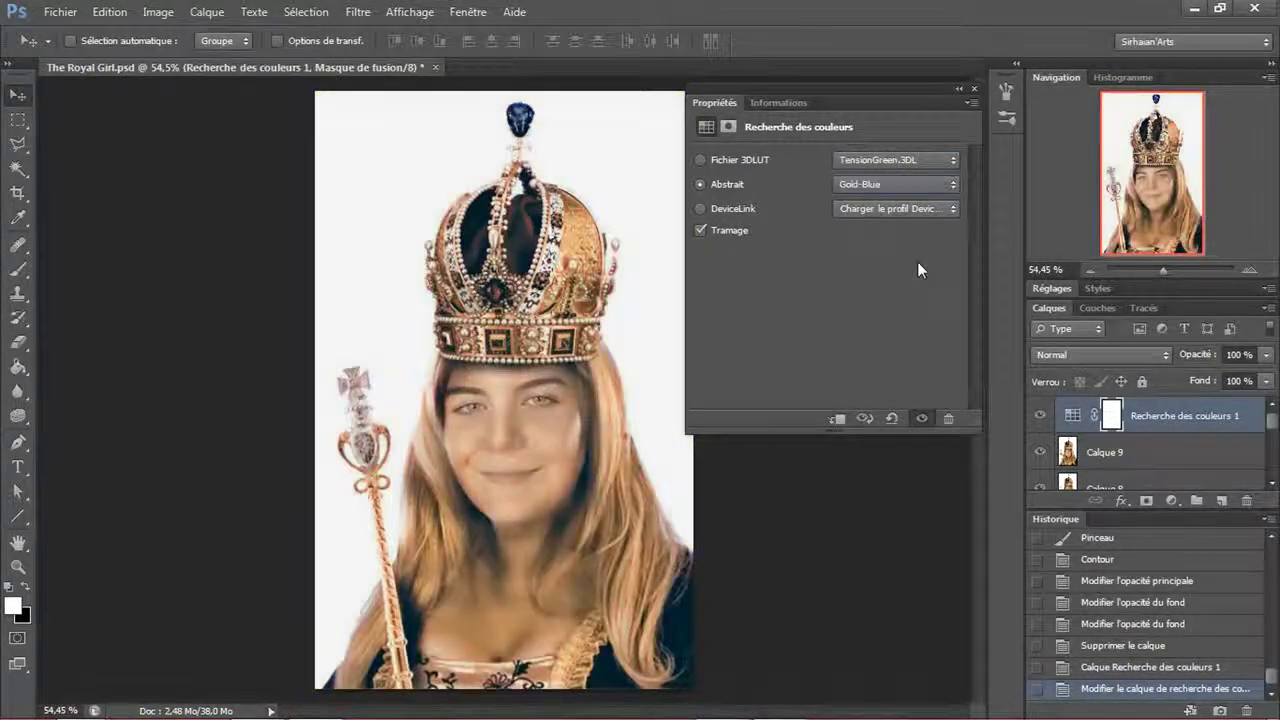
key("Down")
key("Up")
key("Up")
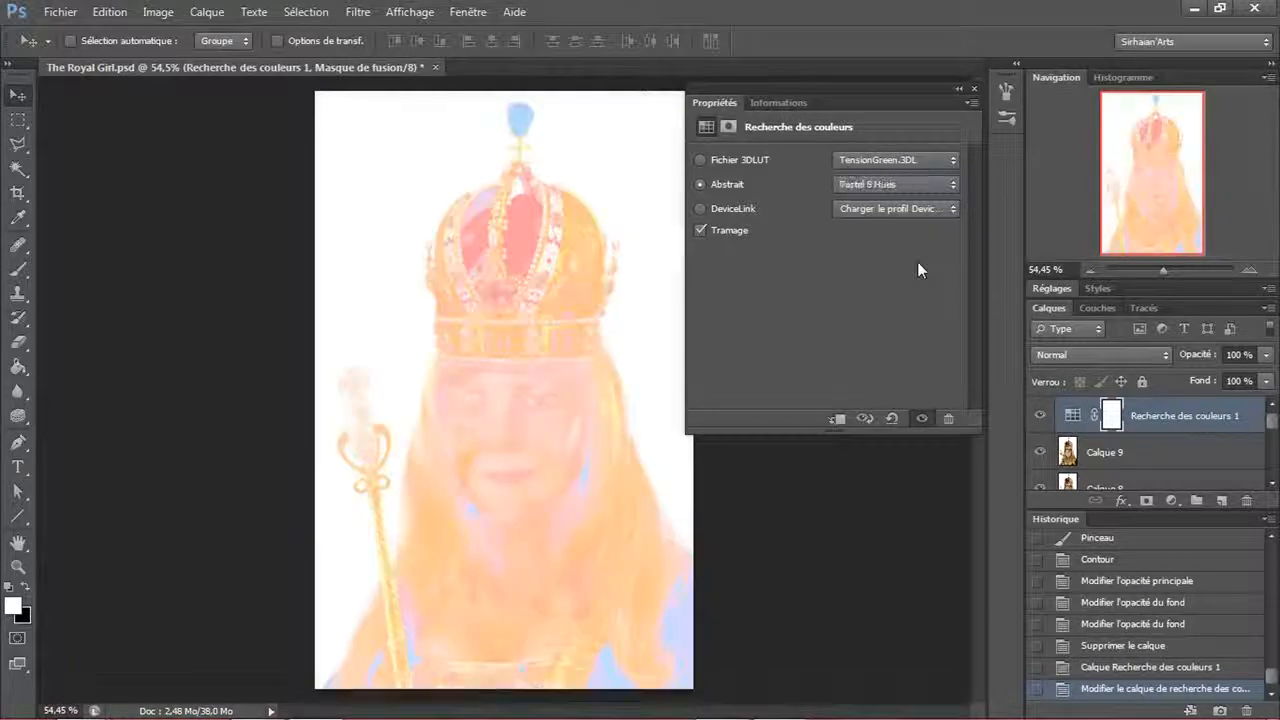
key("Down")
left_click(921, 188)
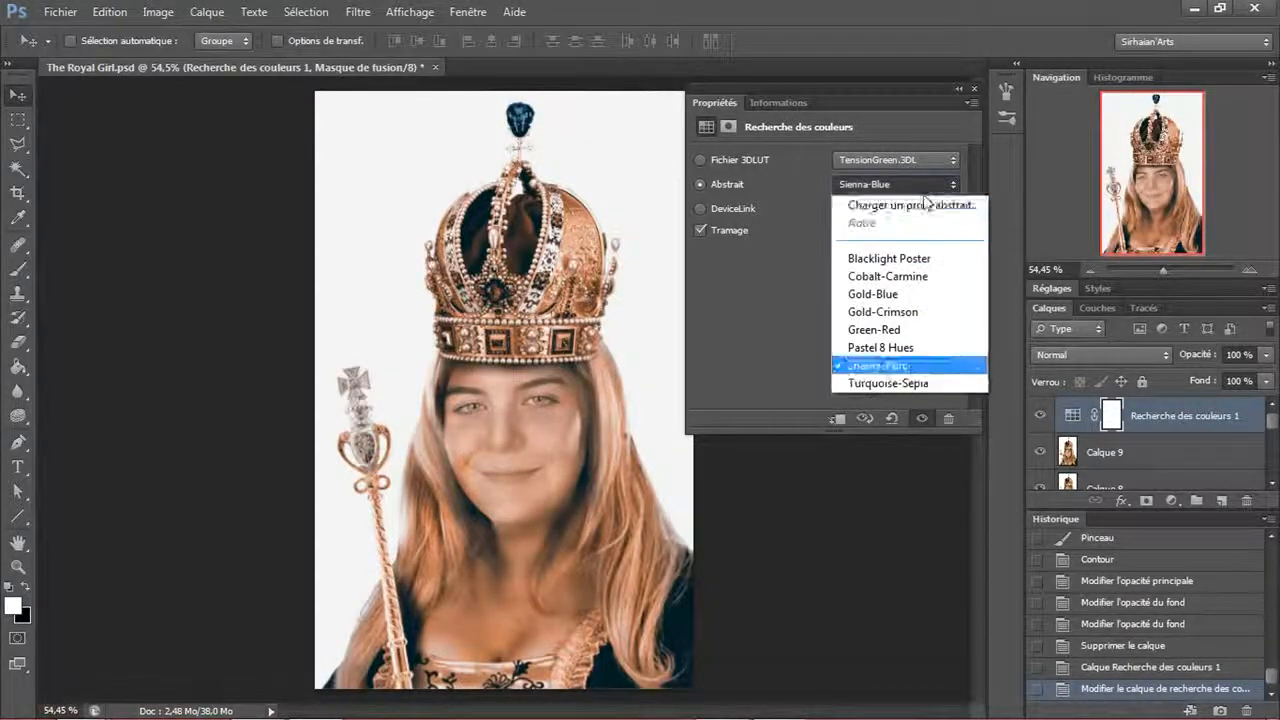
left_click(919, 185)
- Load the Smokey DeviceLink profile for the color lookup layer and close its properties
left_click(917, 208)
left_click(903, 336)
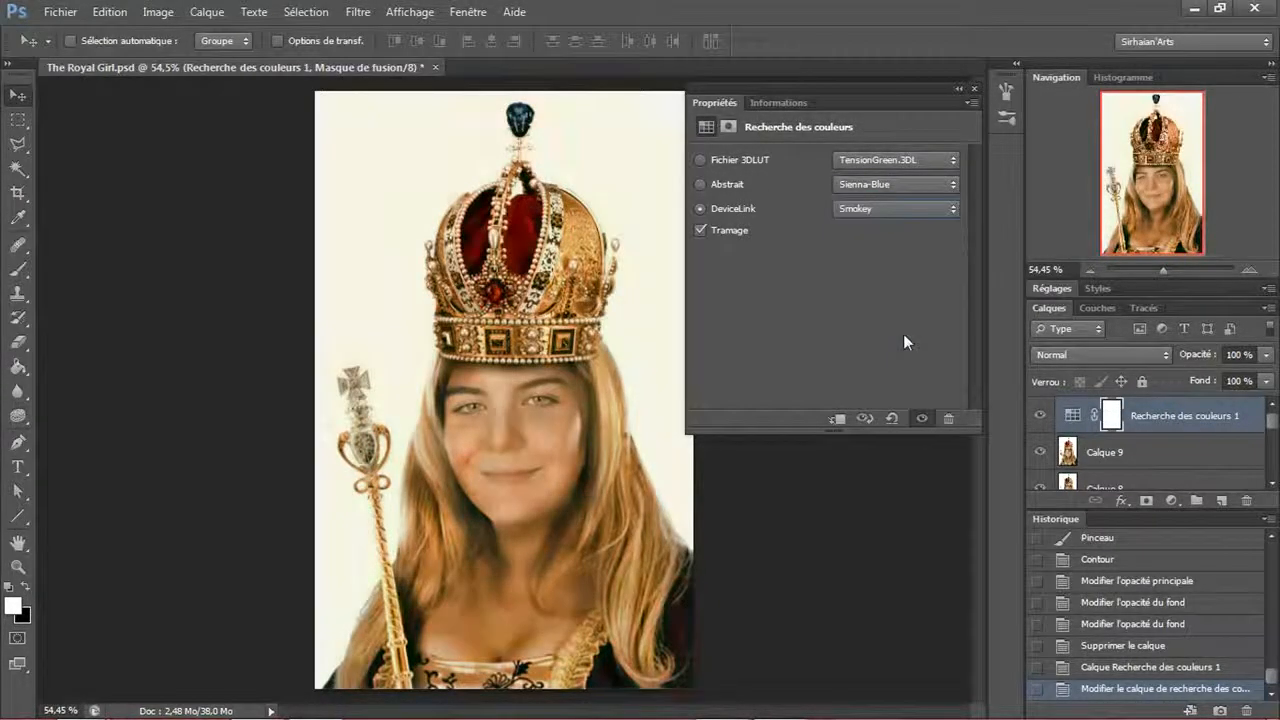
left_click(973, 92)
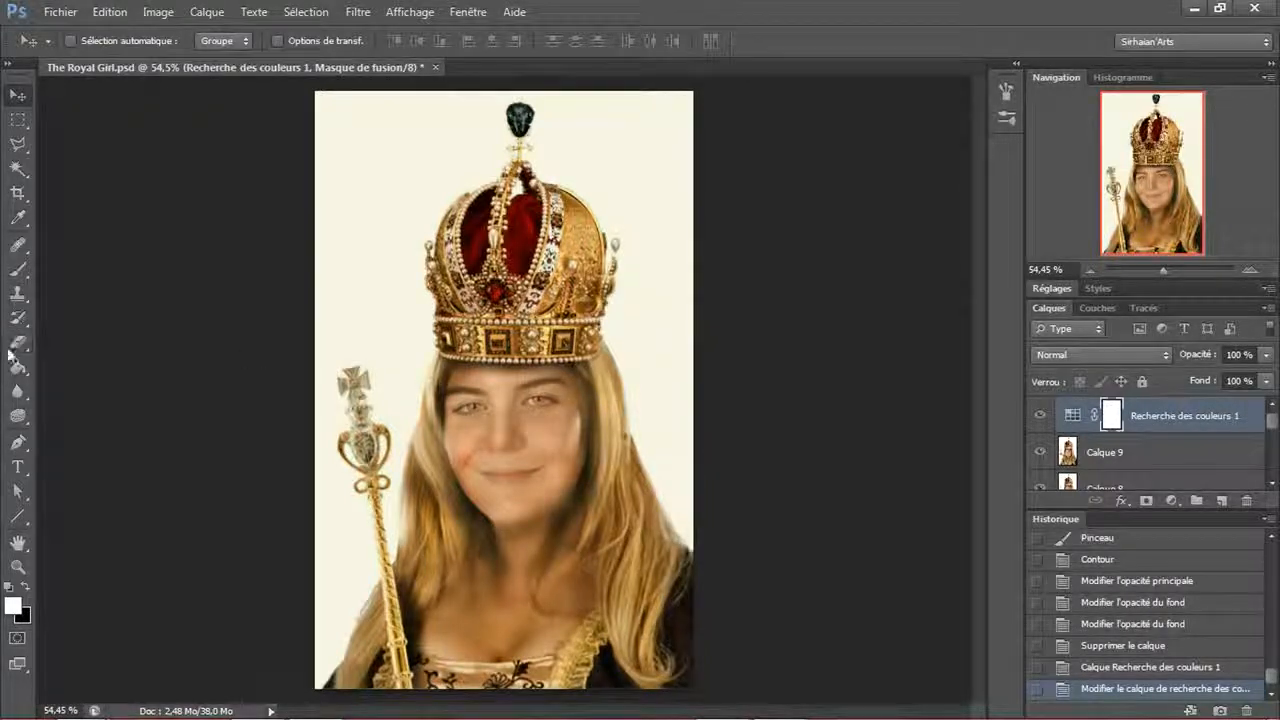
- Switch to a soft 104 px Eraser at 75 % opacity and erase the color lookup mask across the face
key("e")
right_click(568, 372)
left_click(642, 413)
left_click(547, 84)
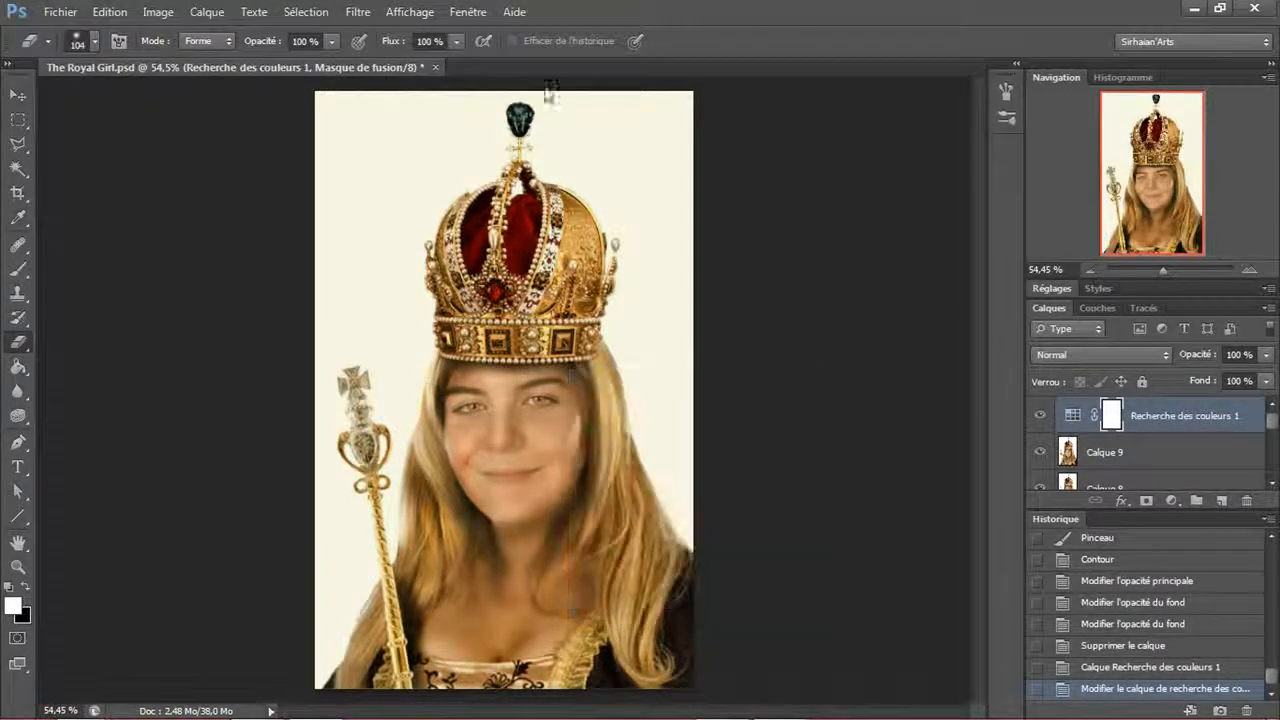
type("75")
left_click_drag(475, 405, 530, 495)
- Enlarge the Eraser to 199 px, erase the color lookup mask over the chest, neck and face, and swap the foreground and background colors
right_click(564, 432)
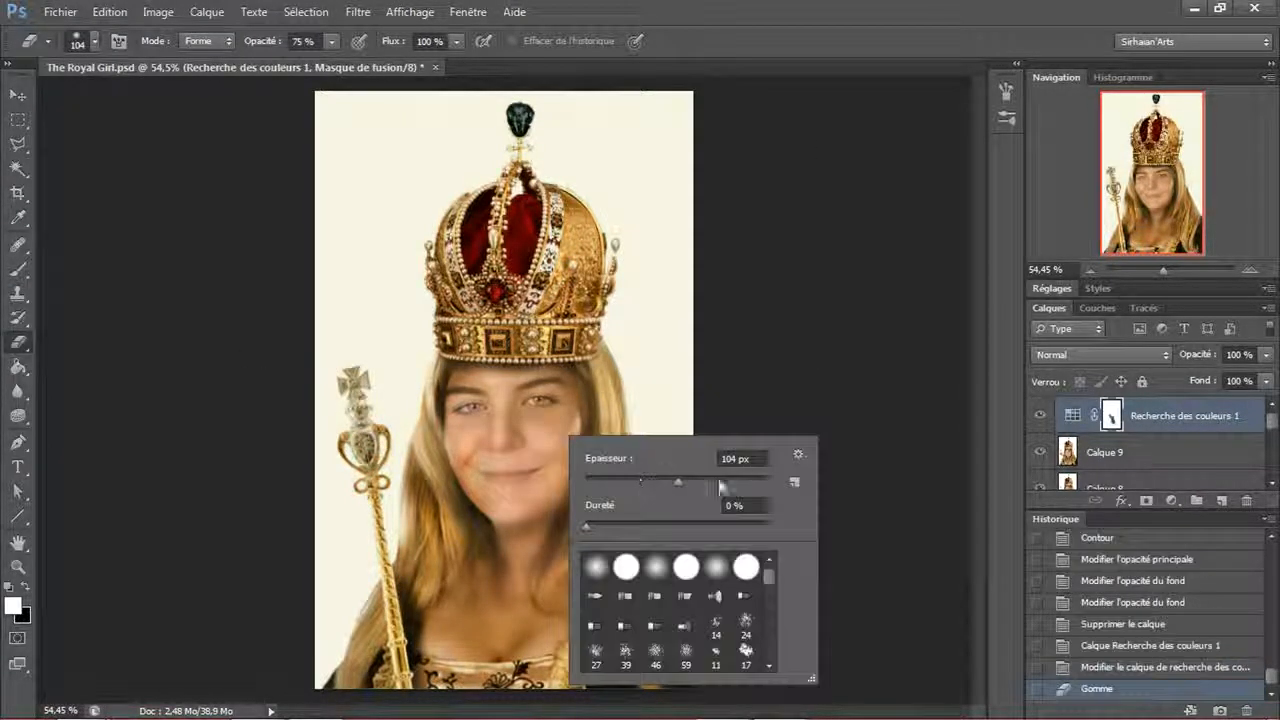
left_click(720, 483)
left_click(771, 9)
left_click(468, 640)
left_click(490, 620)
left_click(515, 585)
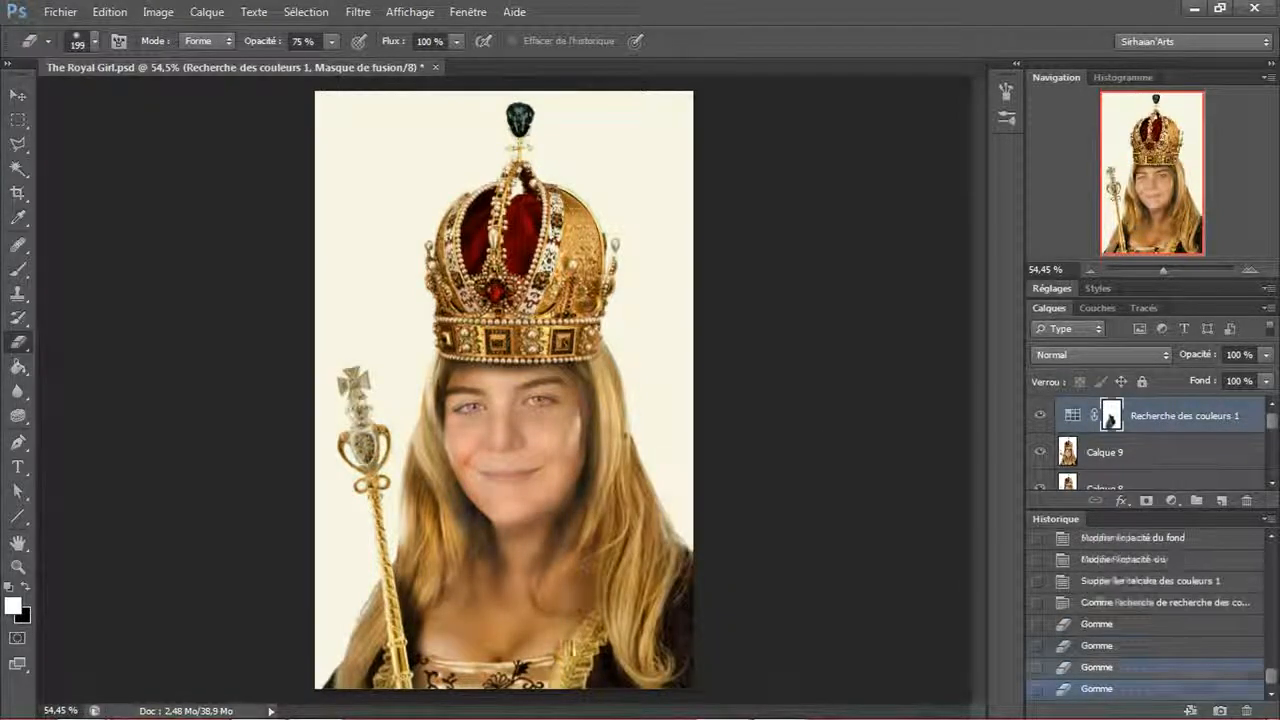
left_click(545, 540)
left_click(563, 500)
left_click(540, 400)
key("x")
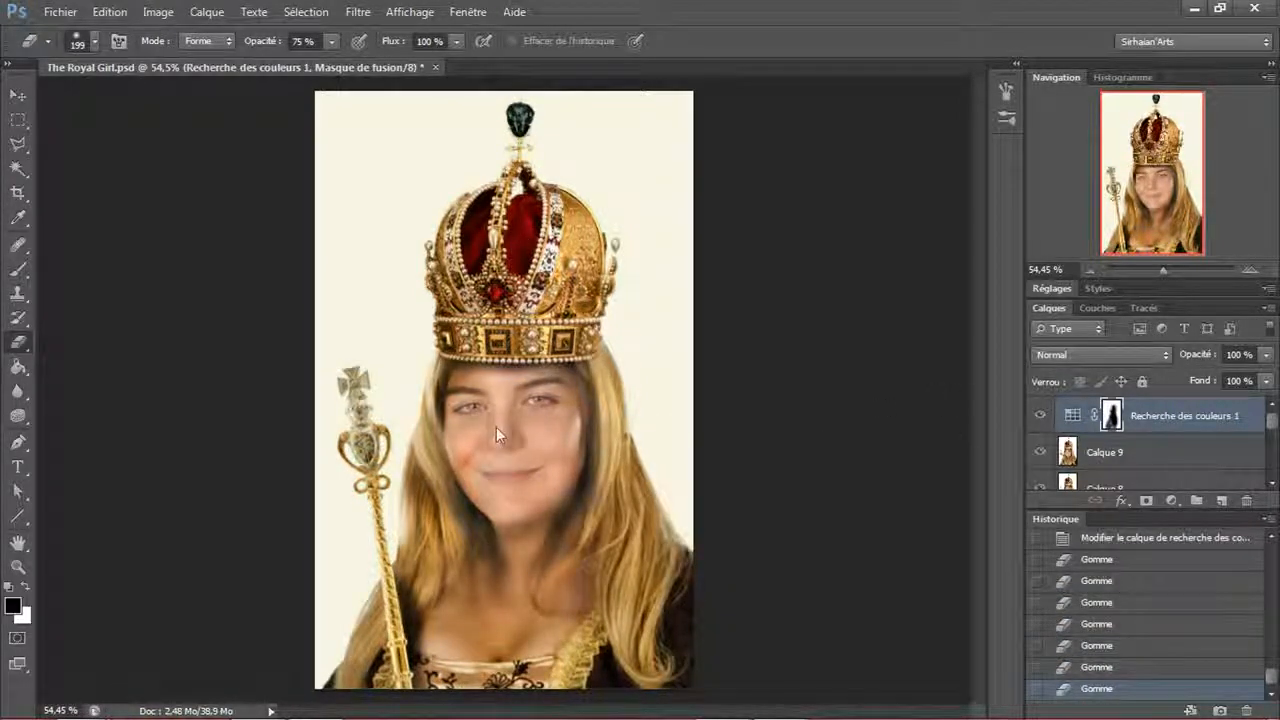
- Erase one last spot of the color lookup mask on the face and switch to the Move tool
left_click(515, 432)
left_click(18, 94)
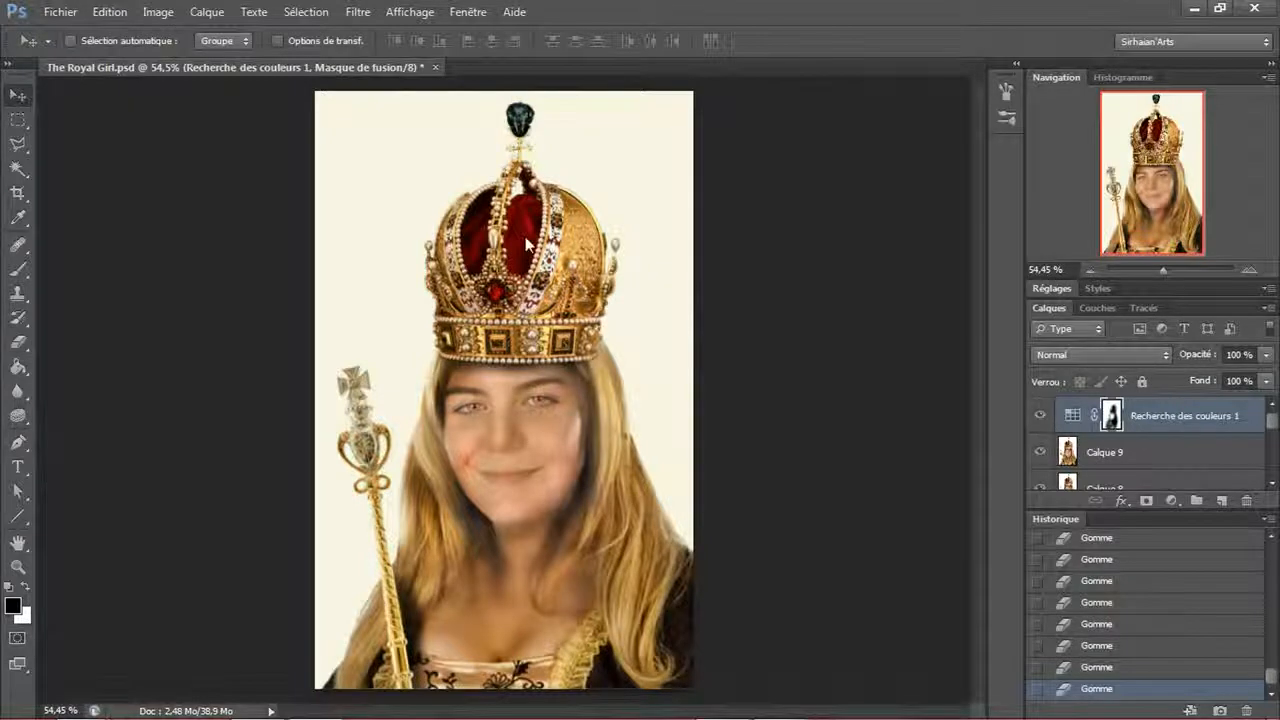
- Preview the Solid Color, Gradient and Pattern fill layers one after another, cancelling each
left_click(1171, 500)
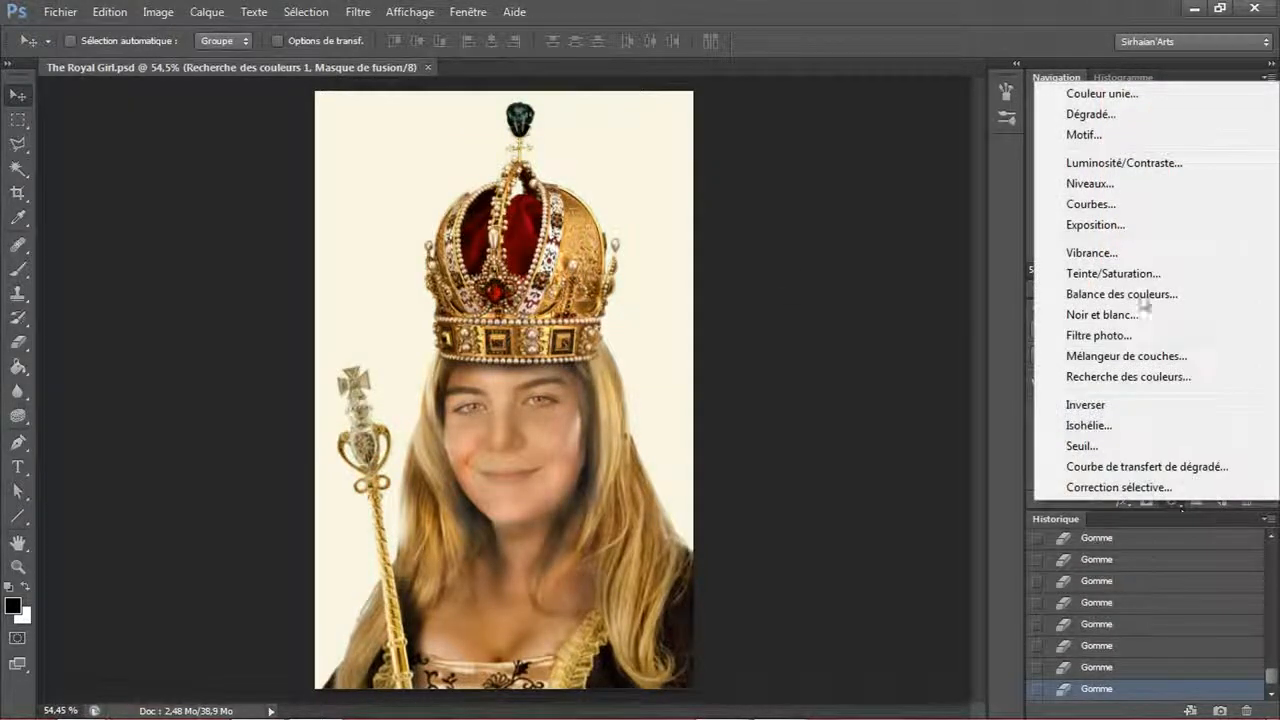
left_click(1100, 94)
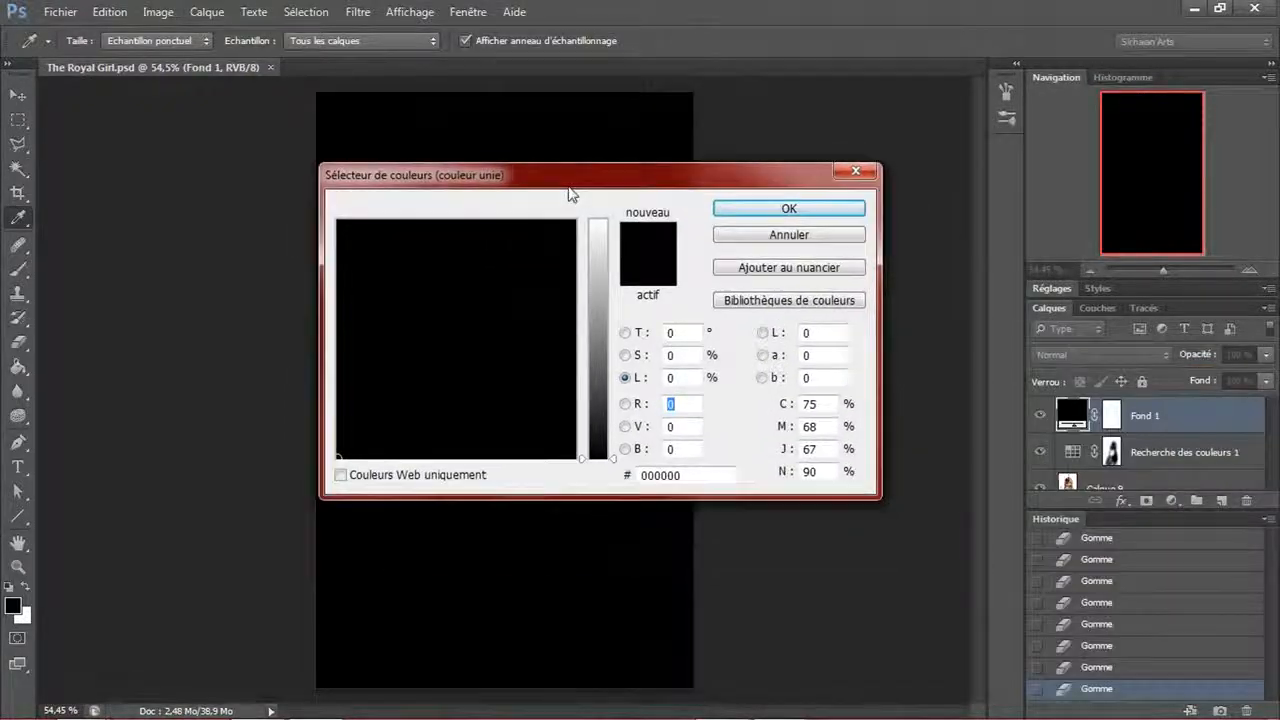
left_click(830, 238)
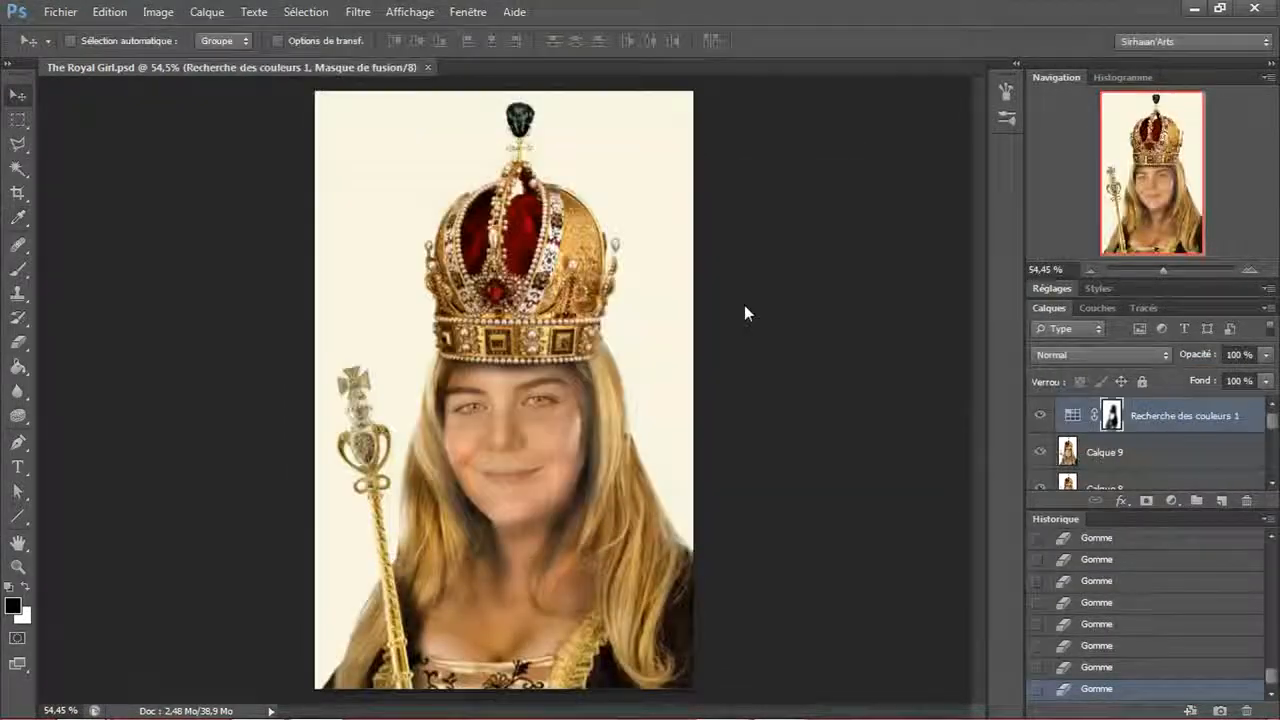
left_click(1171, 500)
left_click(1090, 110)
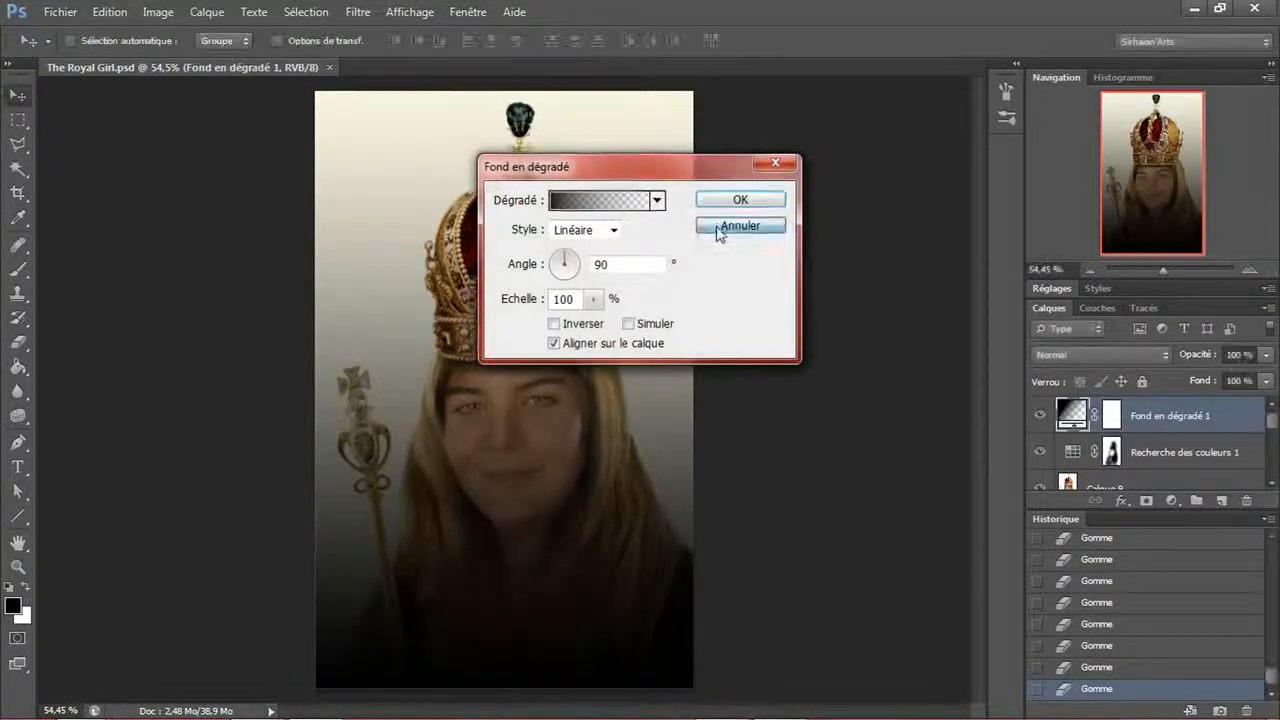
left_click(745, 227)
left_click(1171, 500)
left_click(1094, 129)
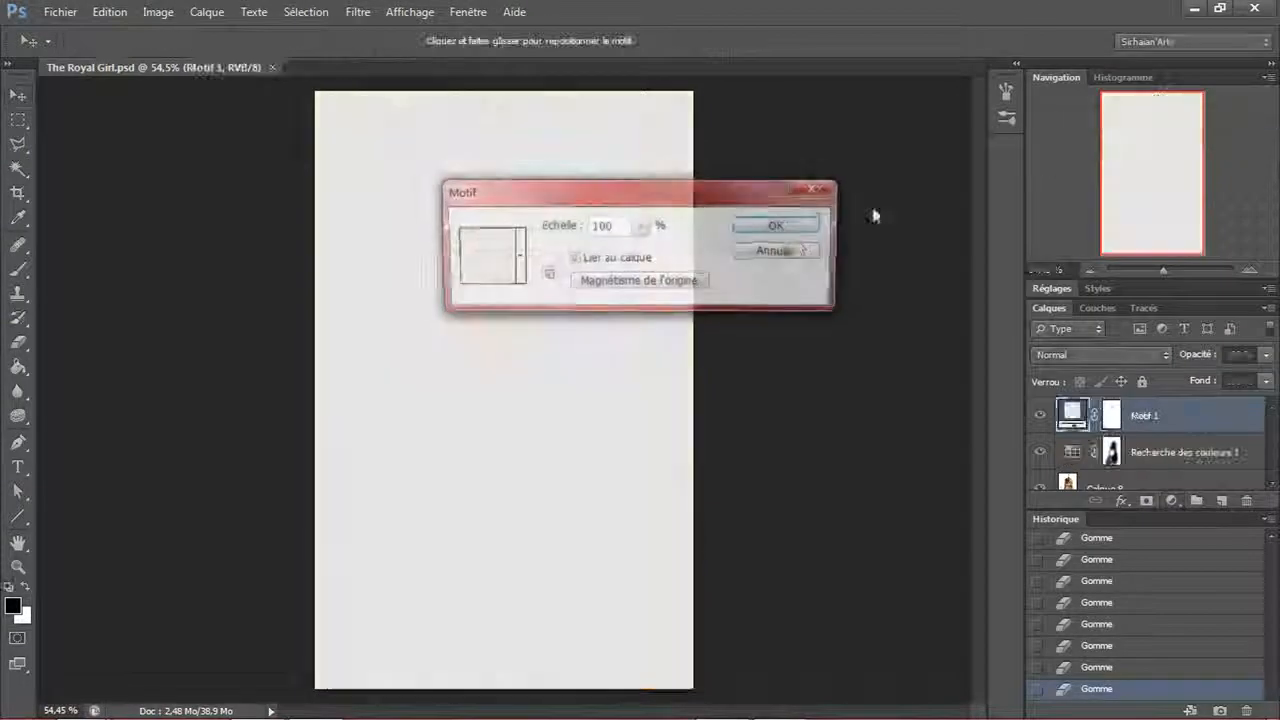
left_click(785, 251)
- Add a Brightness/Contrast adjustment layer with brightness -2 and contrast 100
left_click(1171, 500)
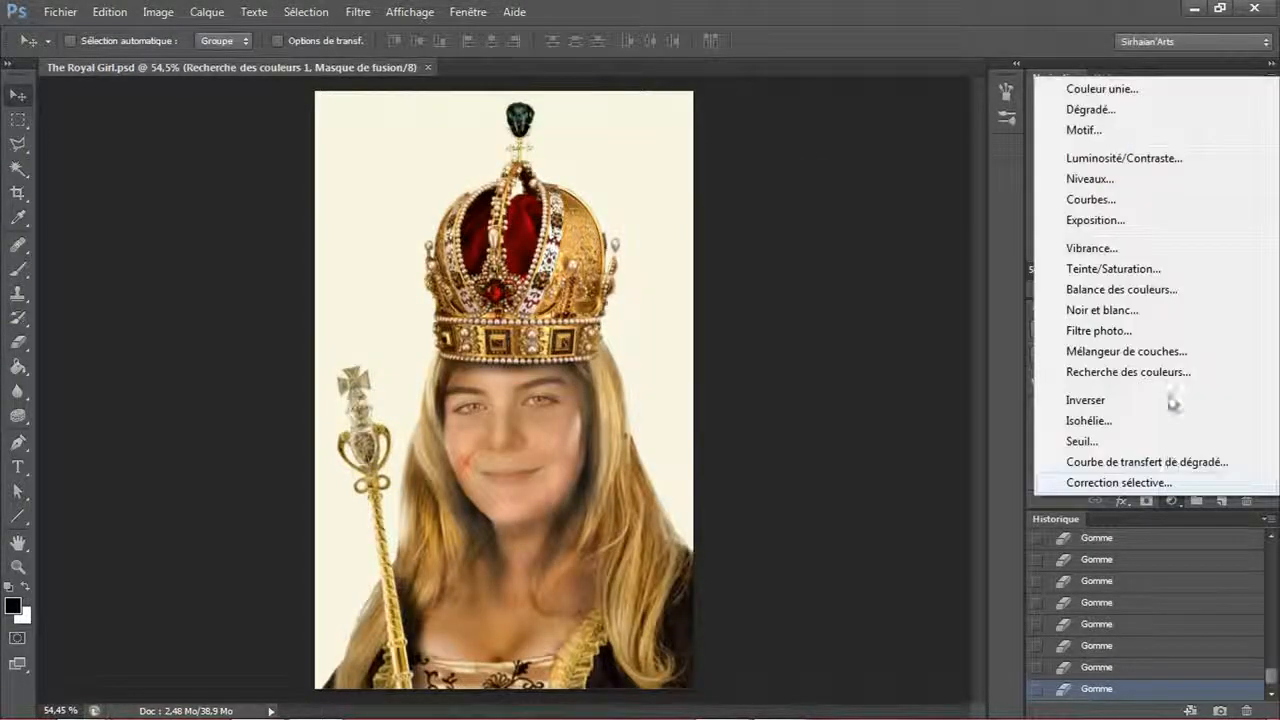
left_click(1118, 163)
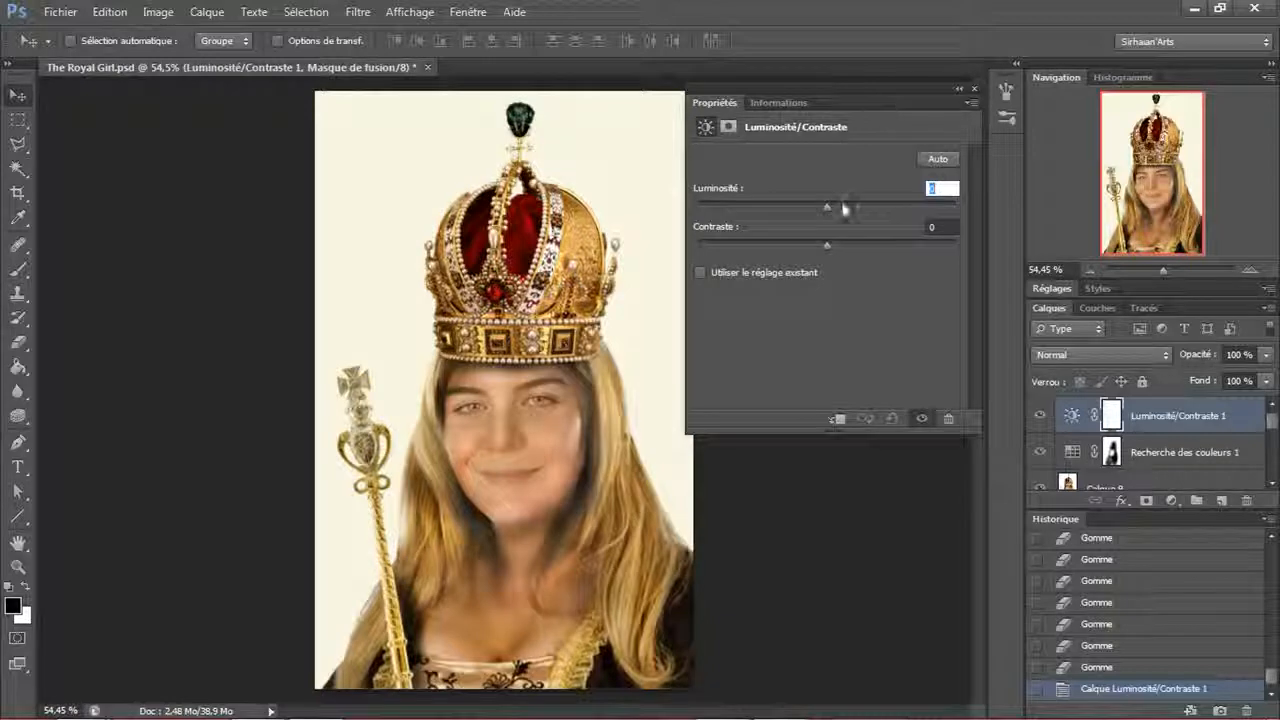
mouse_move(826, 207)
left_mouse_down()
mouse_move(942, 207)
mouse_move(741, 207)
mouse_move(920, 204)
mouse_move(822, 207)
left_mouse_up()
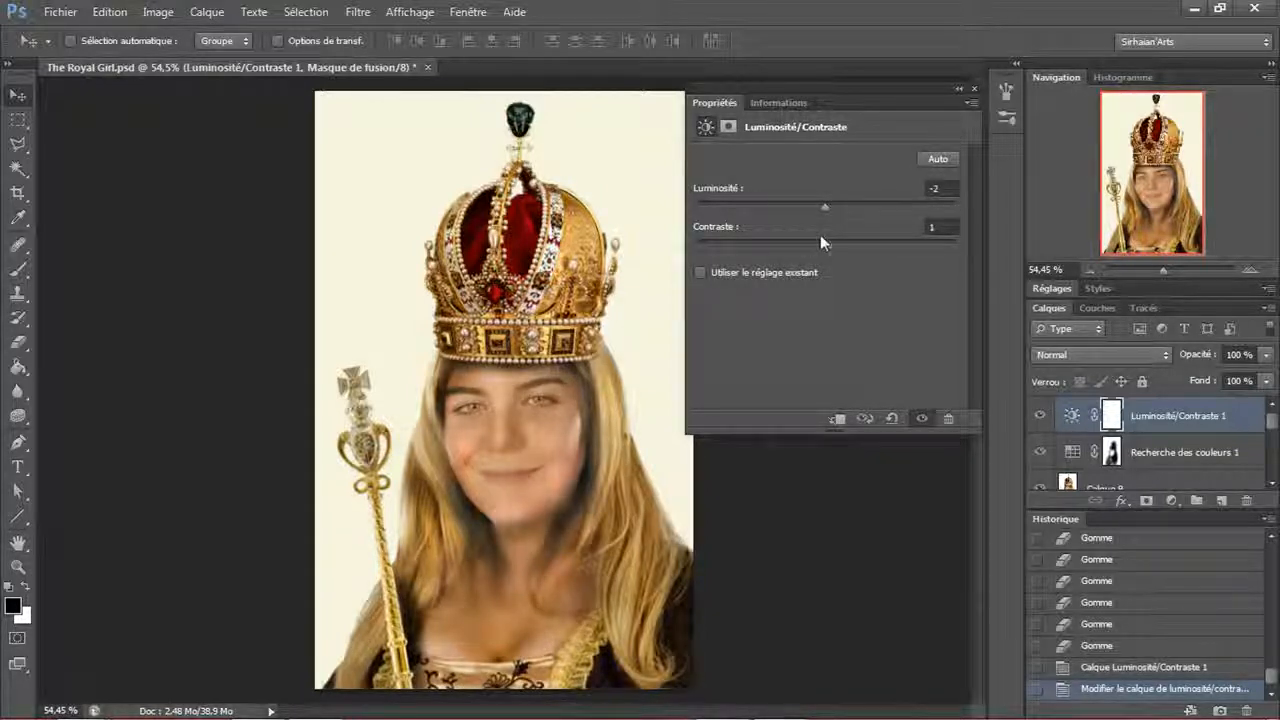
left_click_drag(827, 243, 965, 250)
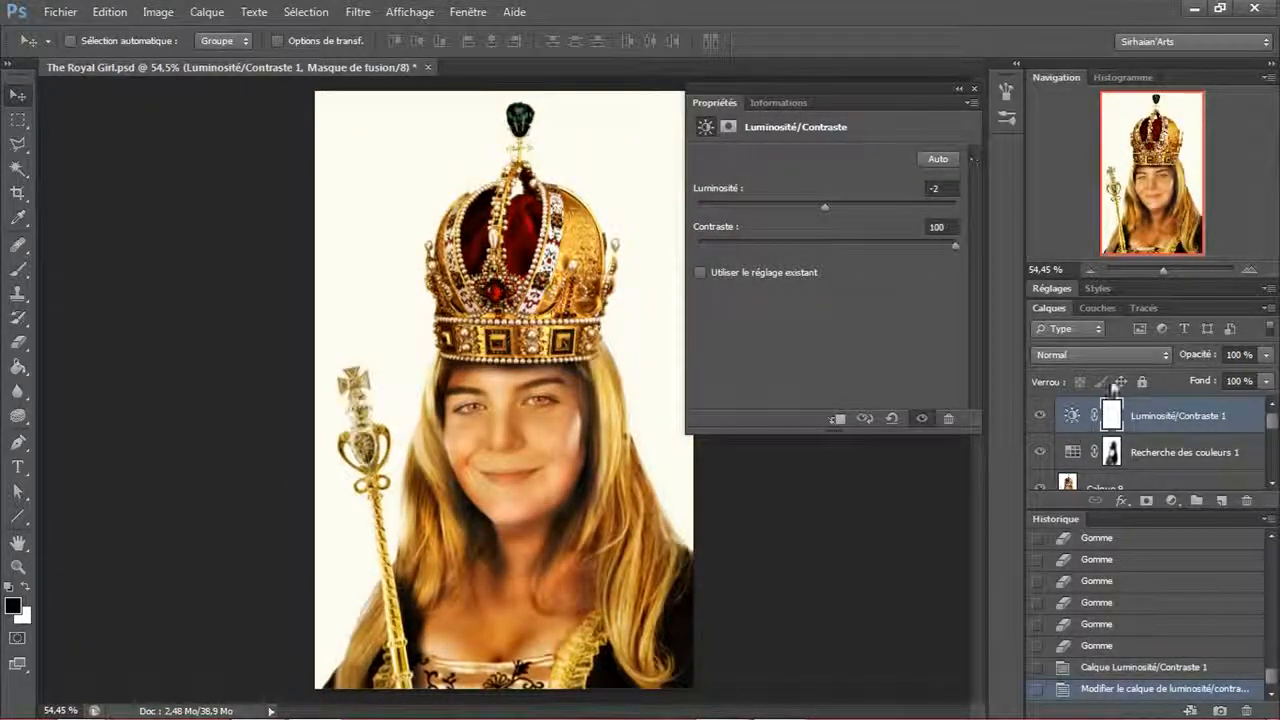
- Set the brightness of the Brightness/Contrast adjustment layer to 0
left_click(1169, 431)
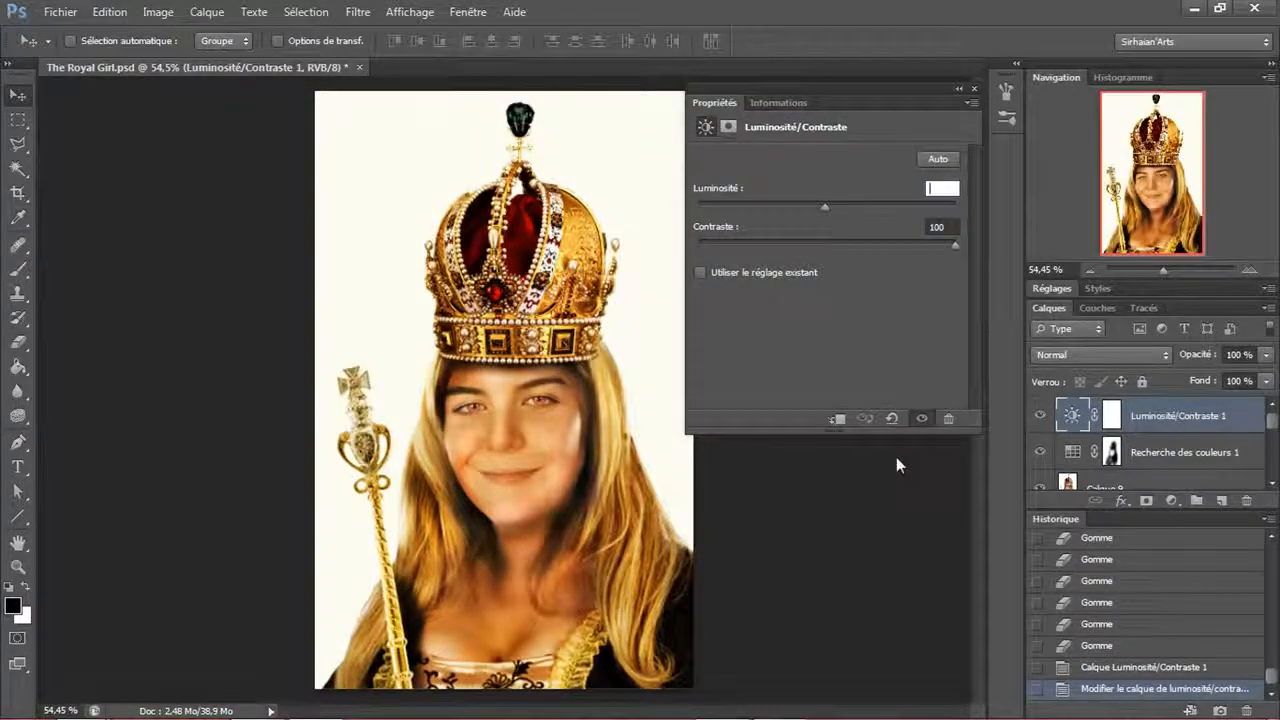
left_click(1118, 470)
left_click(609, 298)
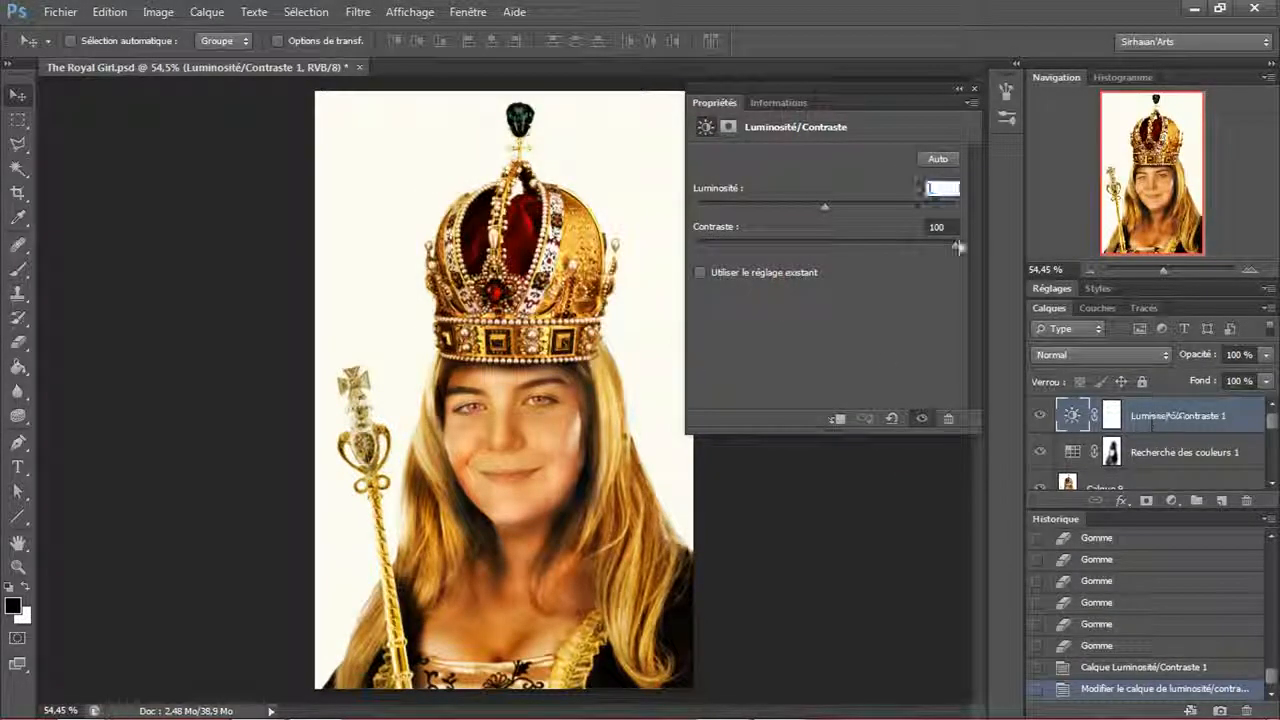
type("0")
key("Return")
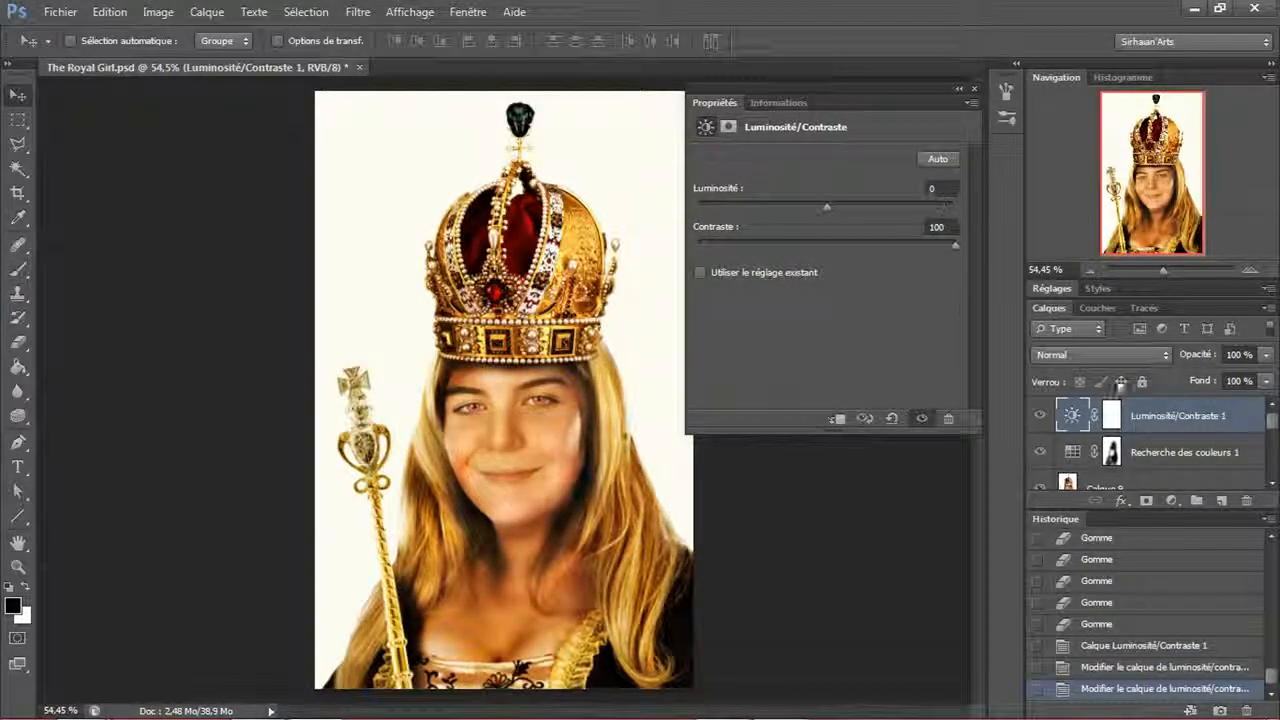
- Delete the Brightness/Contrast adjustment layer above the color lookup layer
left_click(1156, 404)
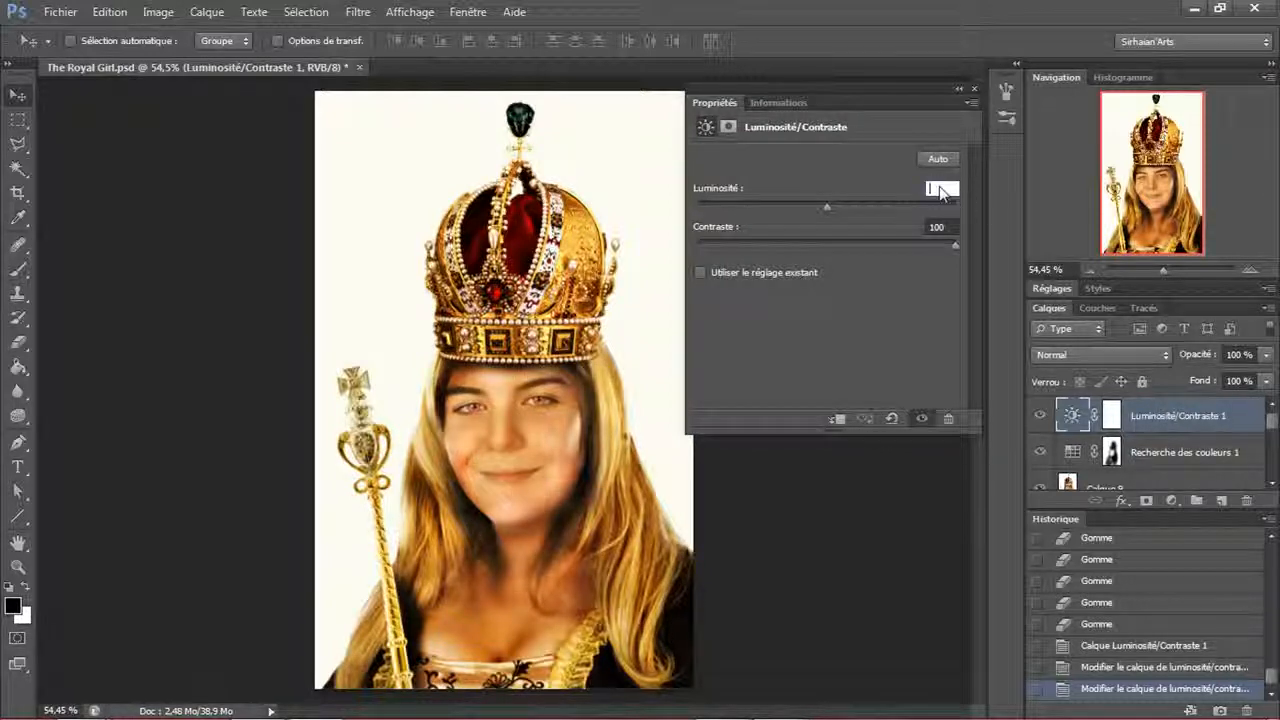
left_click(1157, 444)
left_click(1155, 423)
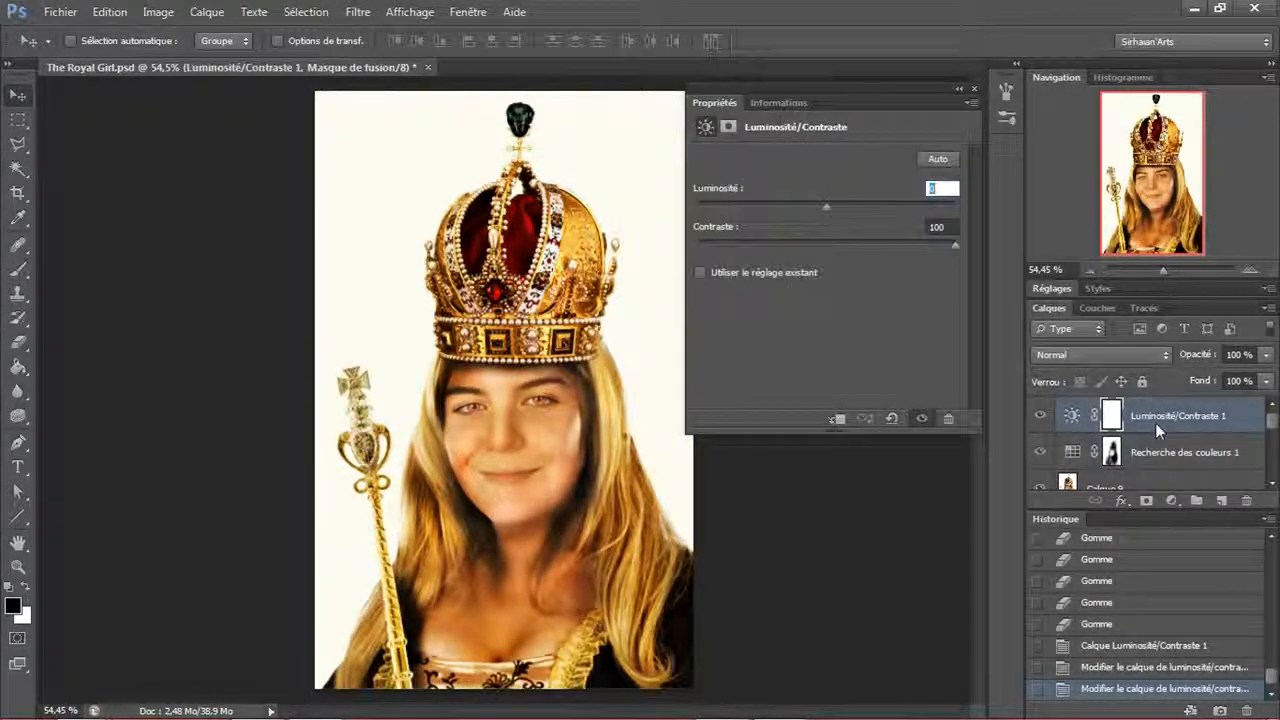
left_click(1157, 445)
right_click(1155, 420)
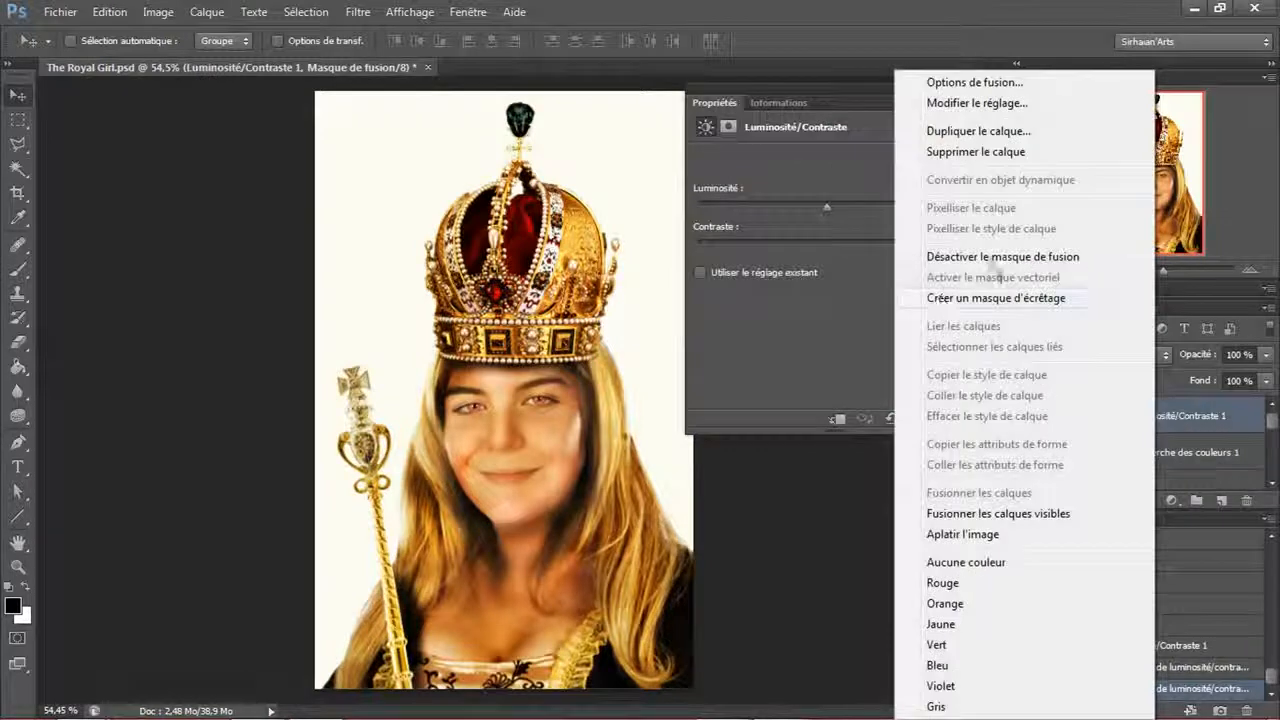
left_click(1000, 155)
left_click(548, 289)
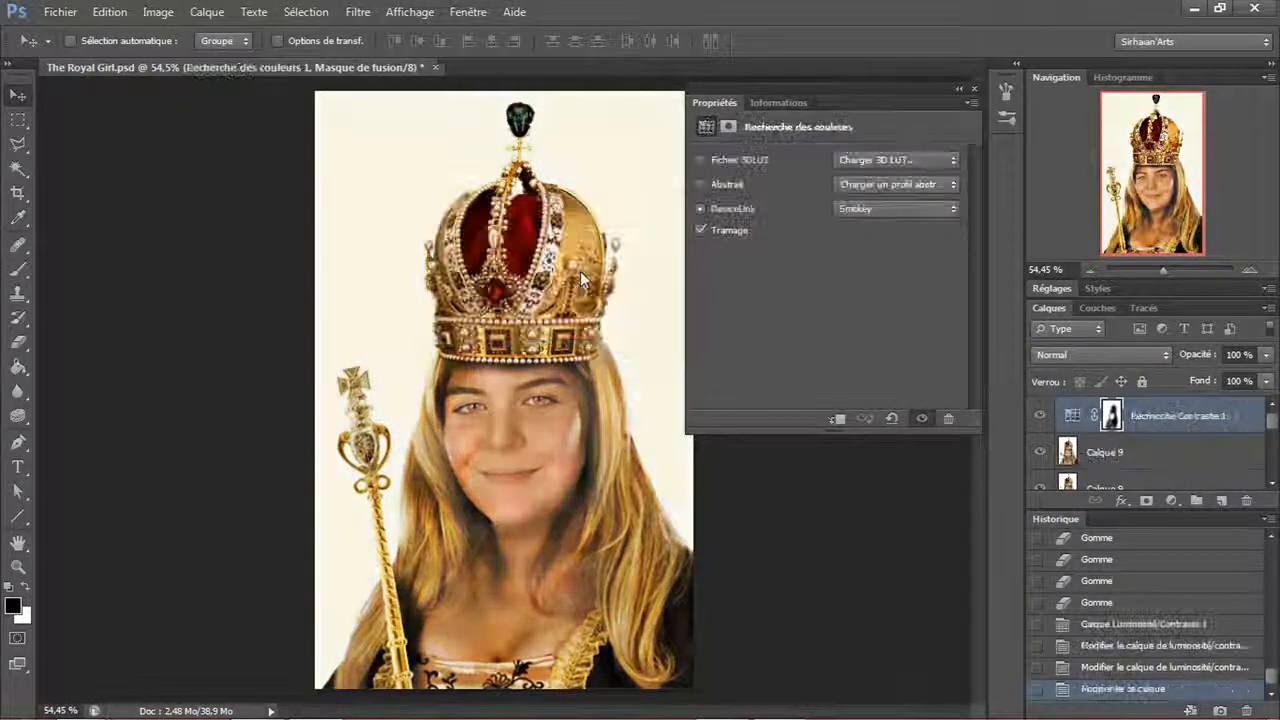
- Try a Levels adjustment layer by shifting its input and output sliders, and delete the layer
left_click(1172, 500)
left_click(1140, 178)
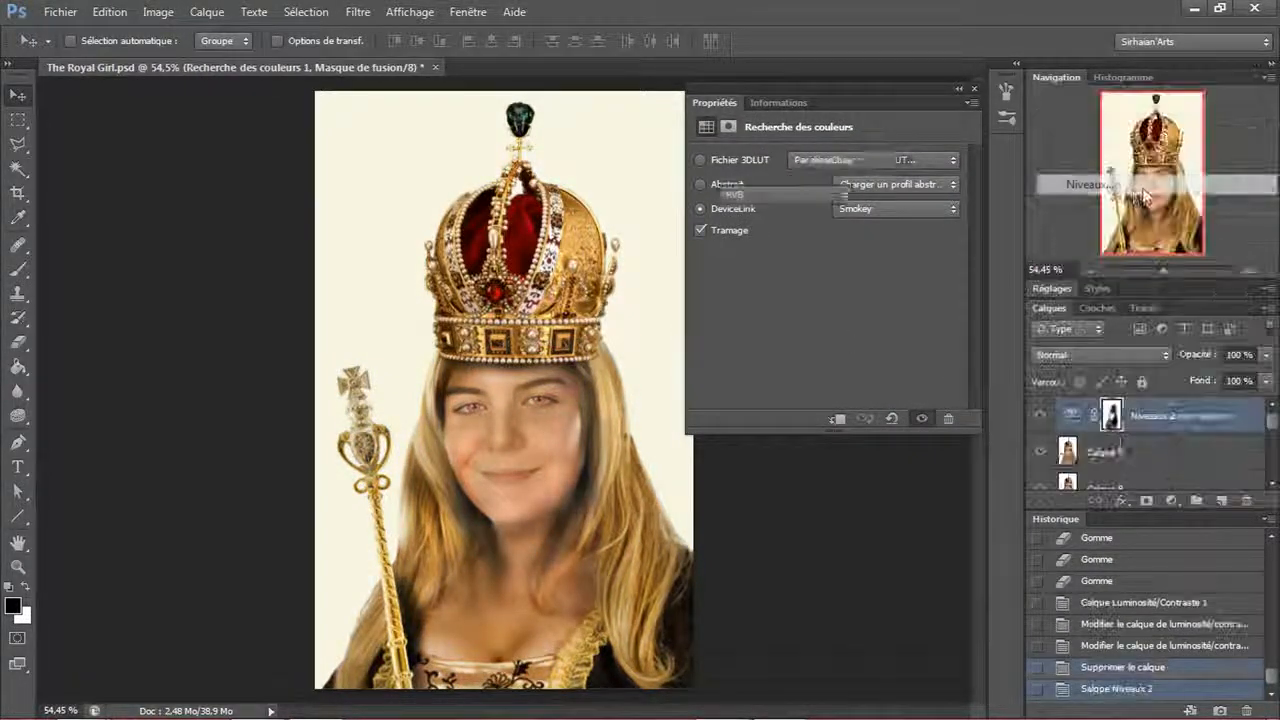
mouse_move(724, 296)
left_mouse_down()
mouse_move(758, 297)
mouse_move(714, 304)
left_mouse_up()
mouse_move(932, 298)
left_mouse_down()
mouse_move(881, 301)
mouse_move(946, 306)
left_mouse_up()
mouse_move(935, 354)
left_mouse_down()
mouse_move(906, 362)
mouse_move(944, 356)
left_mouse_up()
left_click(974, 88)
left_click(1175, 401)
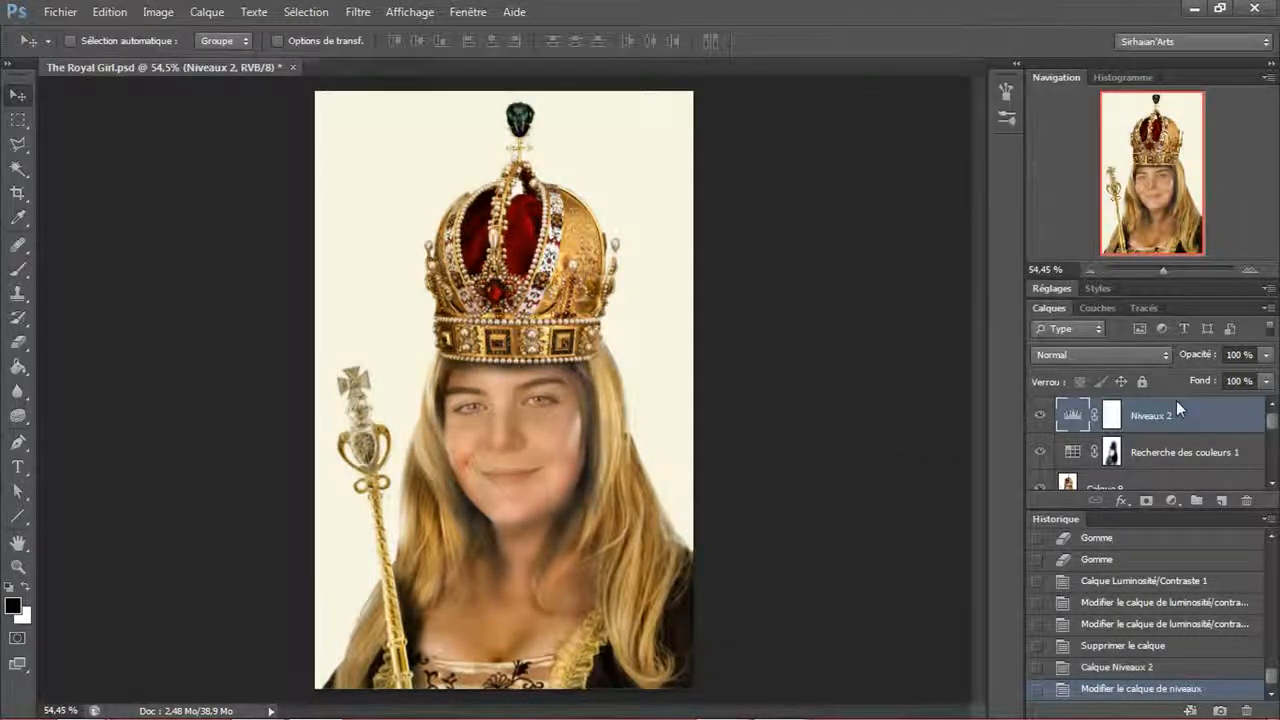
key("Delete")
- Try a Curves adjustment layer by bending the RGB curve for strong contrast, and delete the layer
left_click(1173, 500)
left_click(1114, 194)
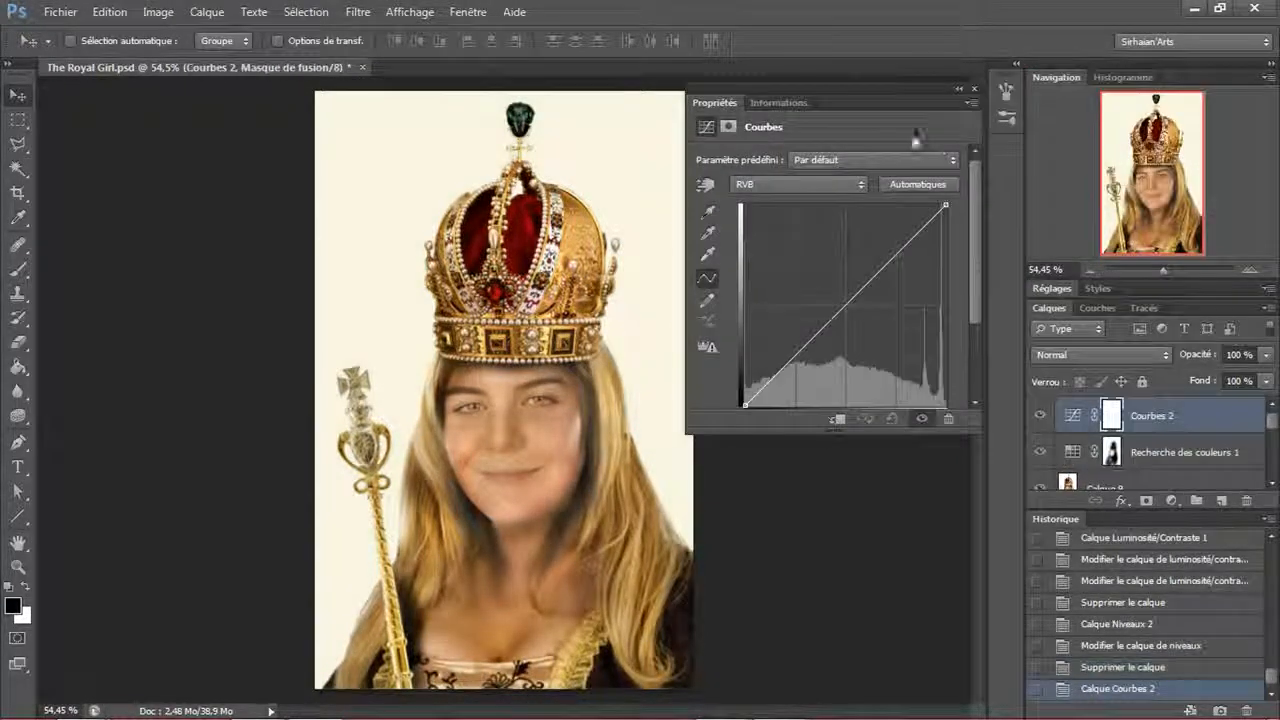
left_click_drag(836, 313, 898, 194)
left_click(974, 90)
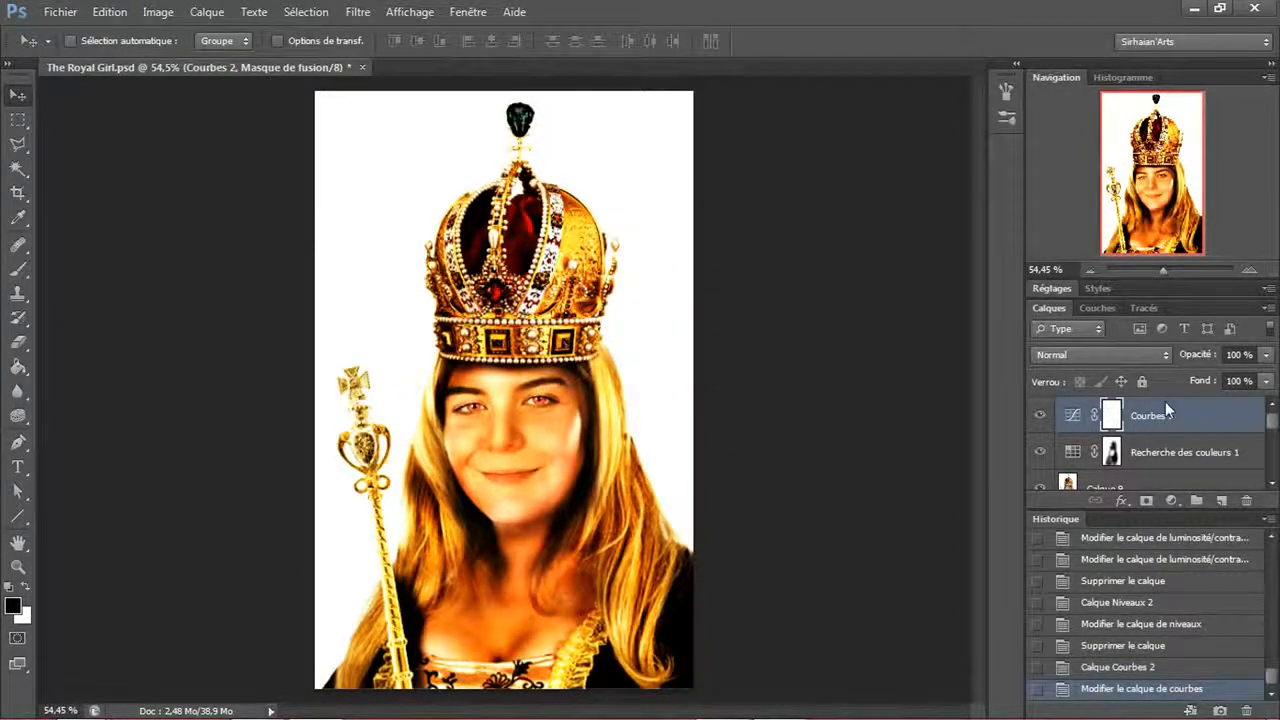
key("Delete")
- Try an Exposure adjustment layer by varying its exposure, offset and gamma correction to 0.98, and delete the layer
left_click(1171, 500)
left_click(1138, 223)
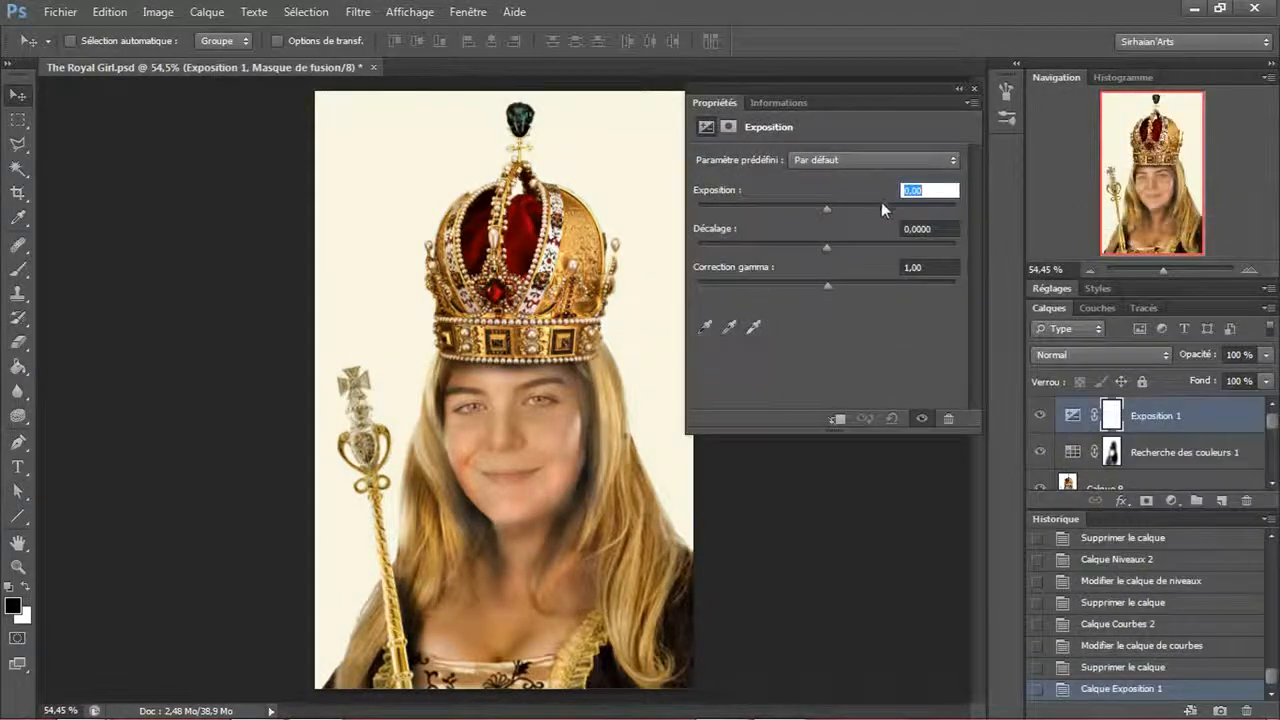
left_click_drag(881, 202, 827, 244)
mouse_move(829, 290)
left_mouse_down()
mouse_move(760, 300)
mouse_move(874, 295)
mouse_move(705, 302)
mouse_move(865, 302)
mouse_move(816, 302)
mouse_move(827, 302)
left_mouse_up()
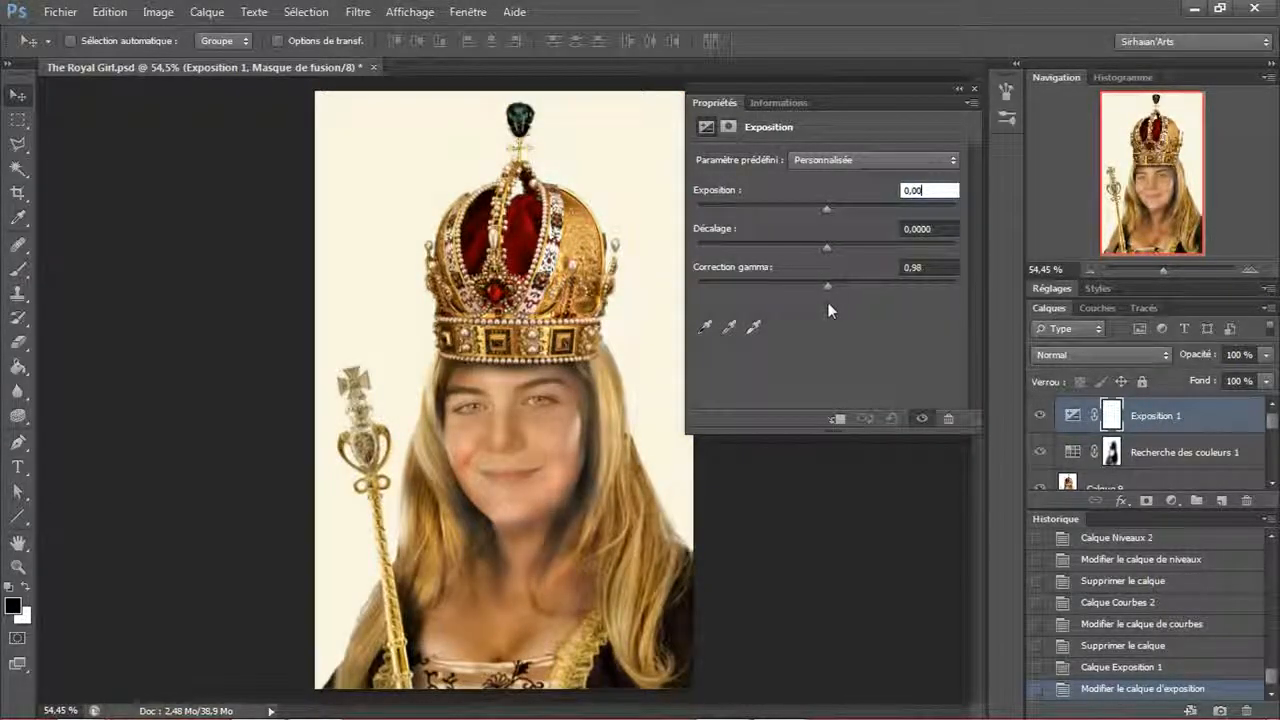
key("Return")
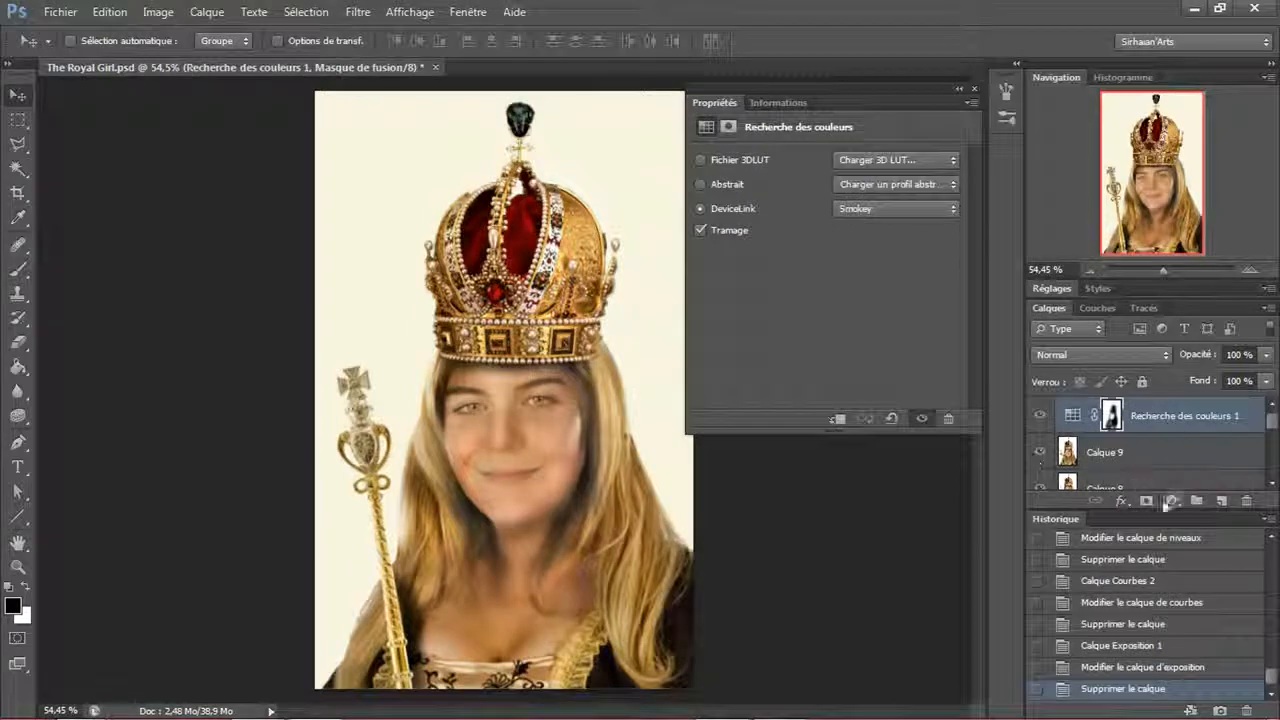
- Add a Vibrance adjustment layer above the color lookup layer and raise its vibrance to +100
left_click(1171, 500)
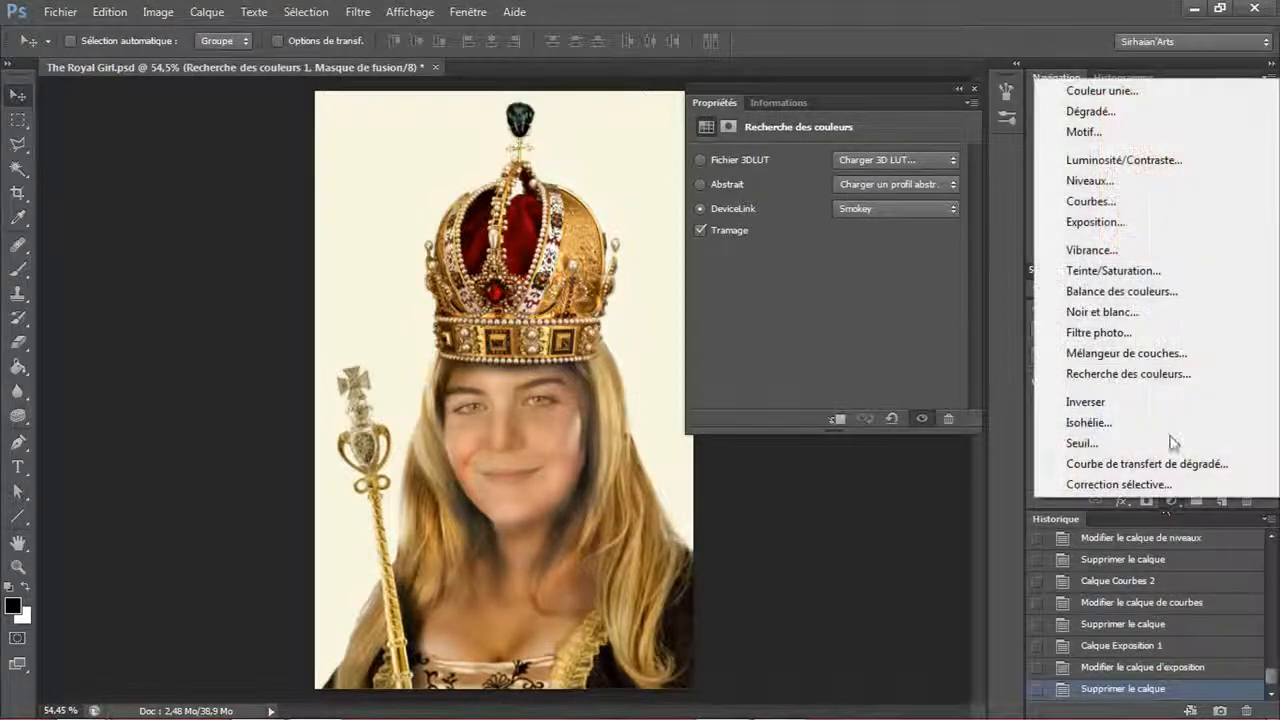
left_click(1162, 250)
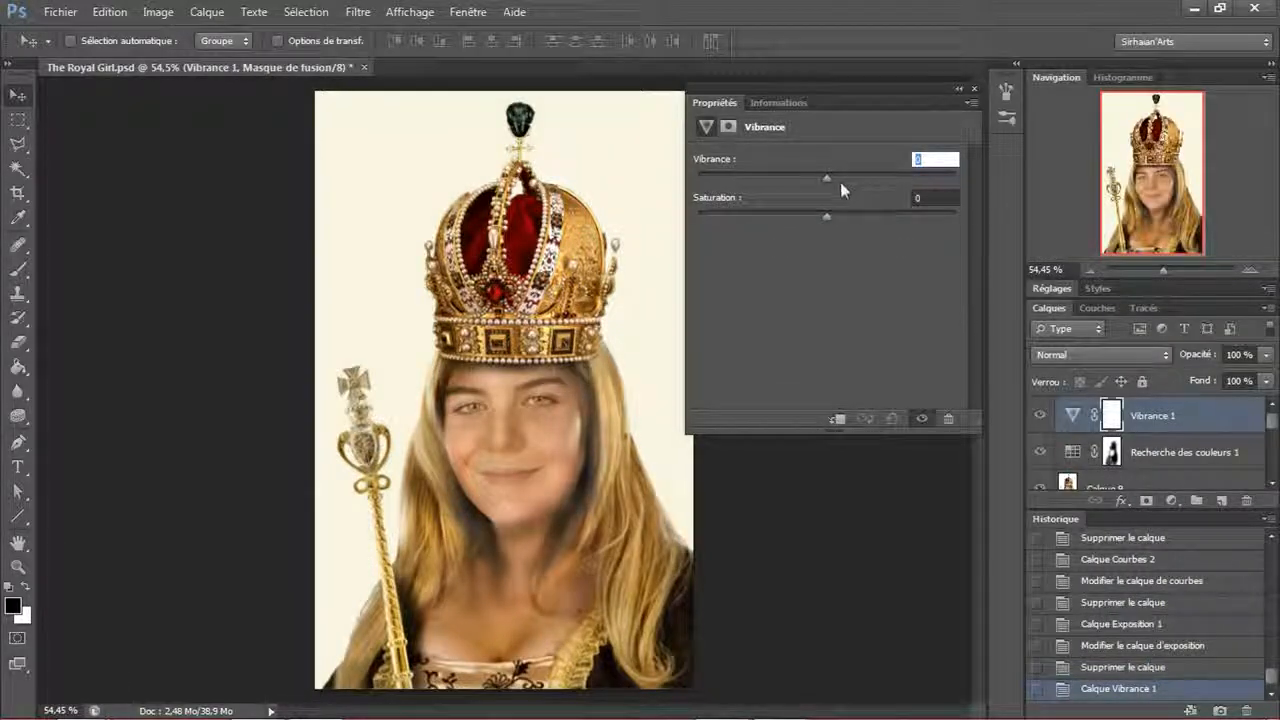
left_click(840, 180)
left_click_drag(865, 180, 958, 178)
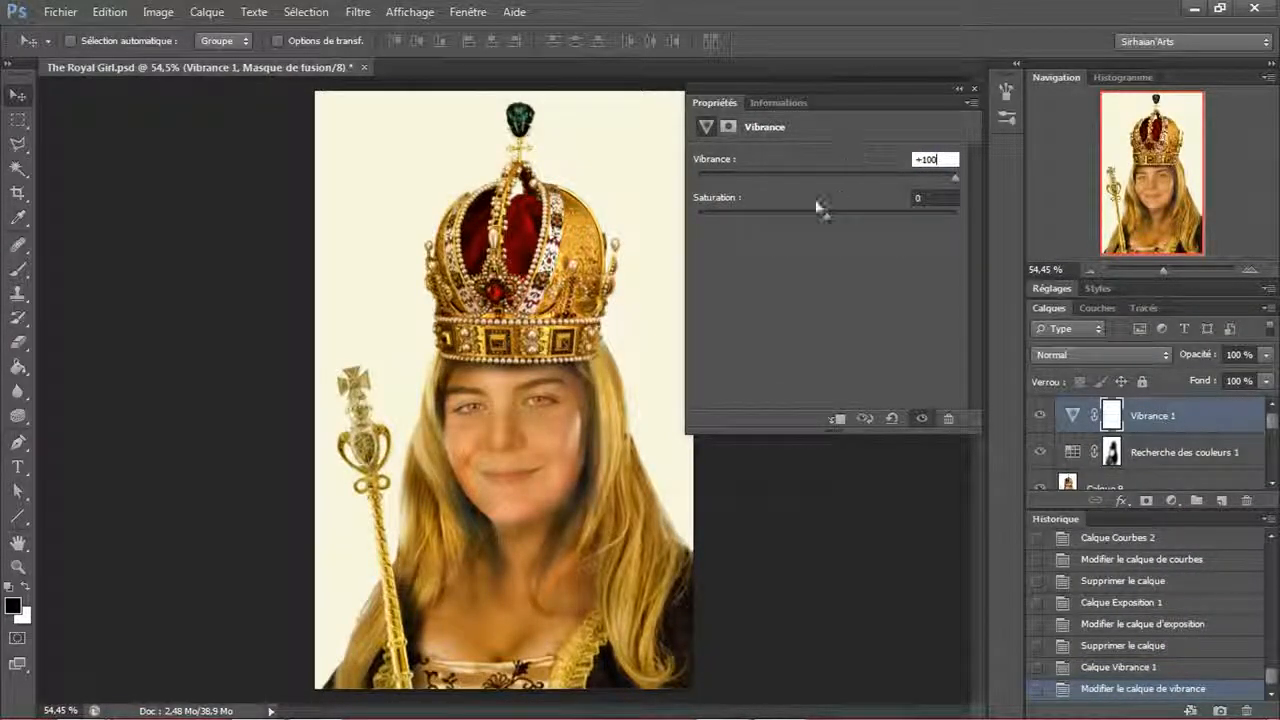
- Try other vibrance values on the Vibrance layer, set vibrance to 0, and lower the saturation to -2
left_click_drag(802, 177, 953, 177)
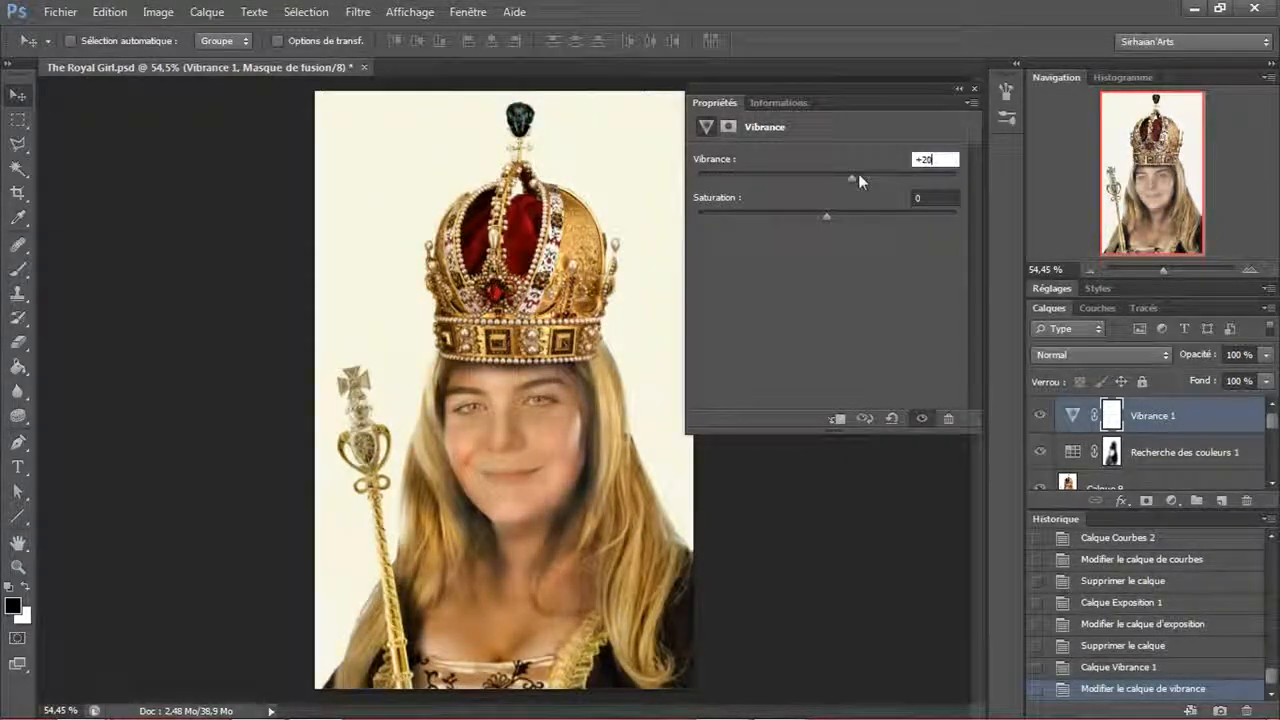
mouse_move(840, 186)
left_mouse_down()
mouse_move(777, 193)
mouse_move(780, 204)
mouse_move(971, 200)
mouse_move(962, 184)
mouse_move(1000, 184)
mouse_move(669, 180)
mouse_move(827, 181)
left_mouse_up()
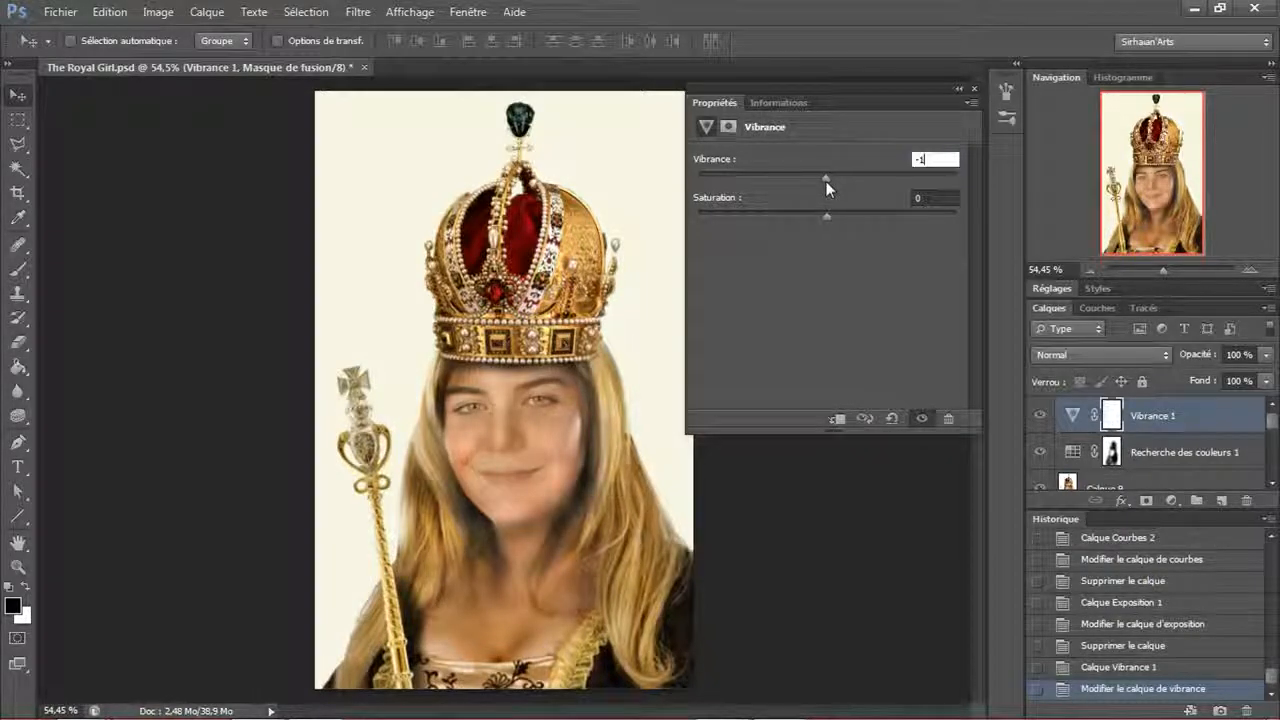
left_click_drag(828, 181, 826, 181)
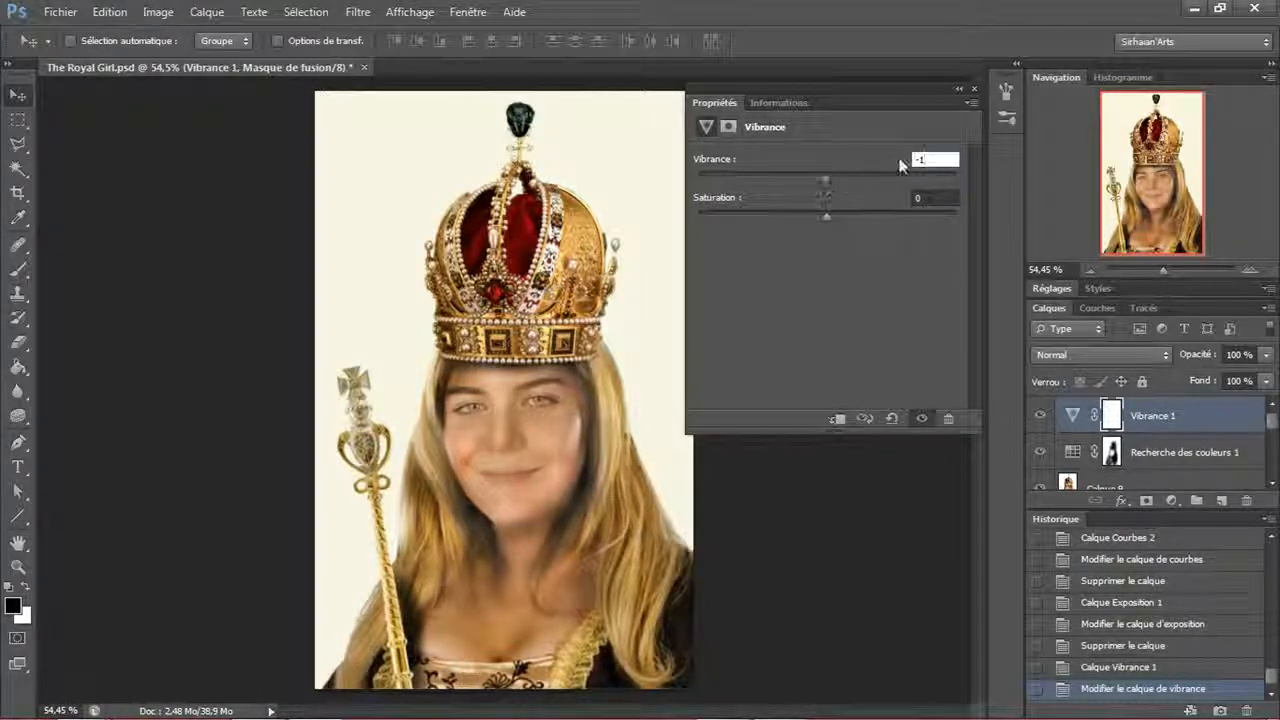
left_click_drag(928, 160, 854, 170)
type("0")
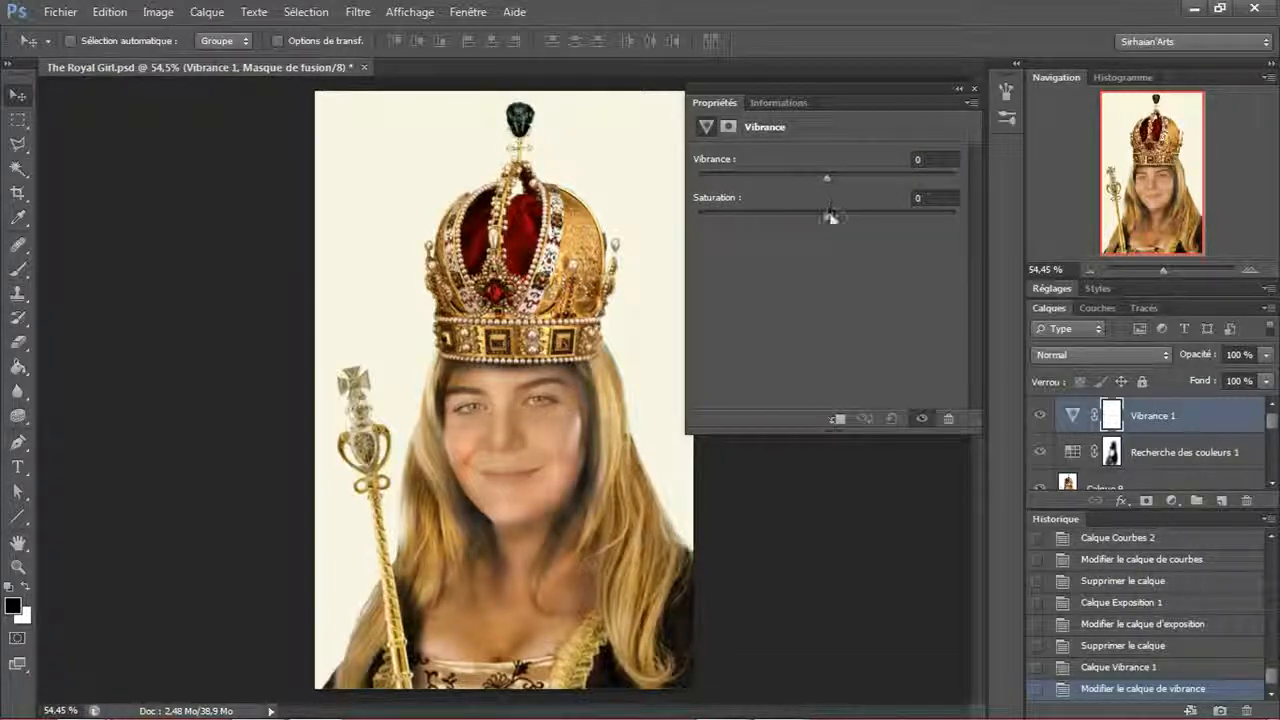
left_click_drag(827, 215, 827, 241)
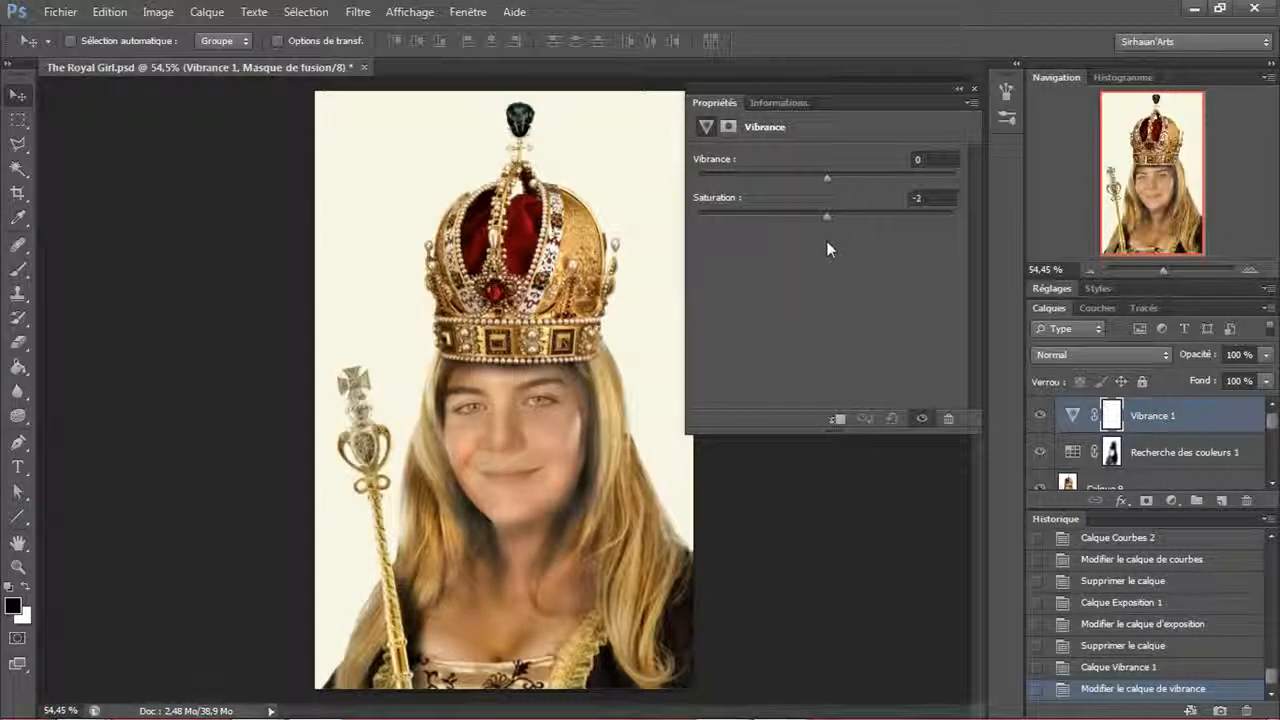
- Delete the Vibrance adjustment layer above the color lookup layer
left_click(1180, 418)
key("Return")
key("Num_Lock")
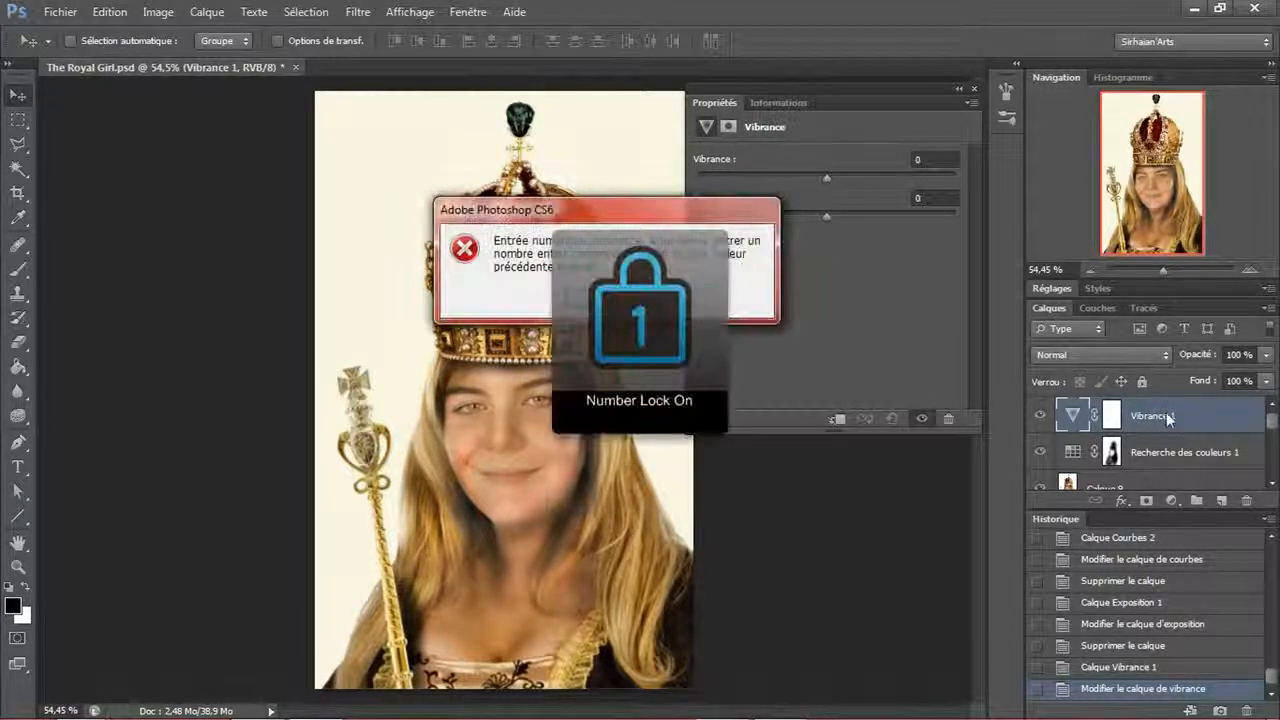
left_click_drag(598, 214, 402, 214)
key("Num_Lock")
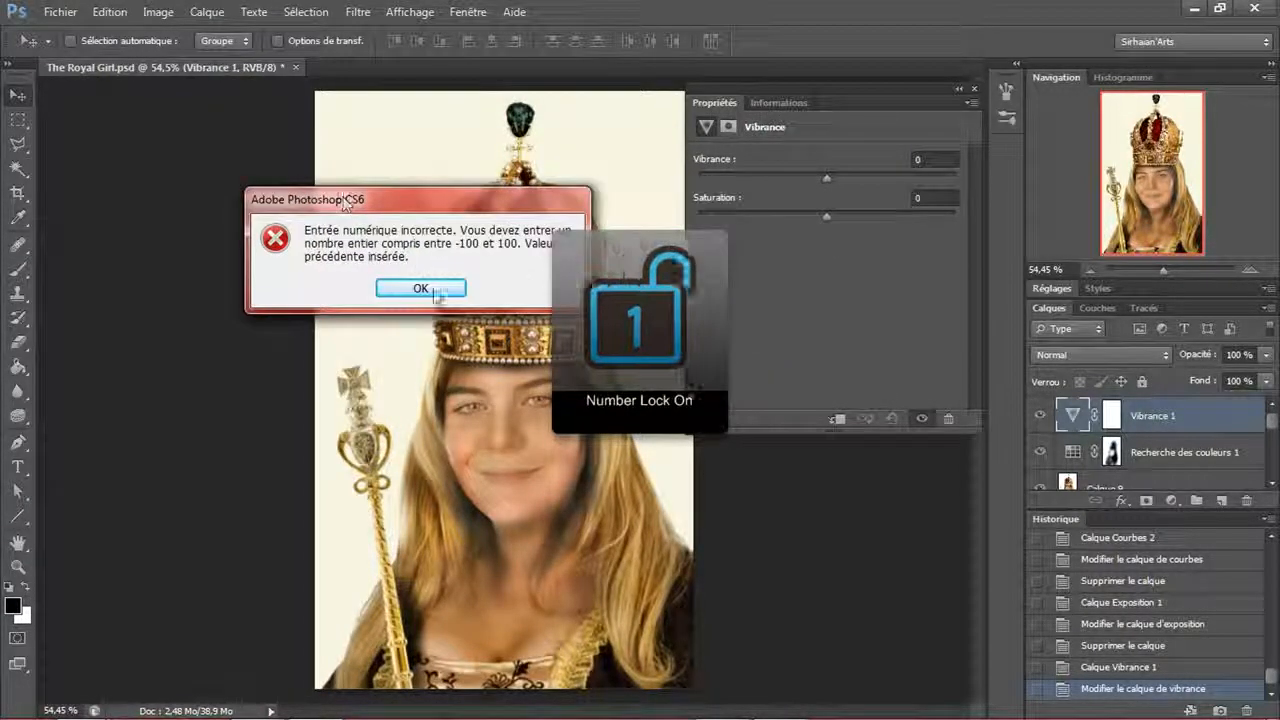
left_click(420, 289)
left_click(1162, 420)
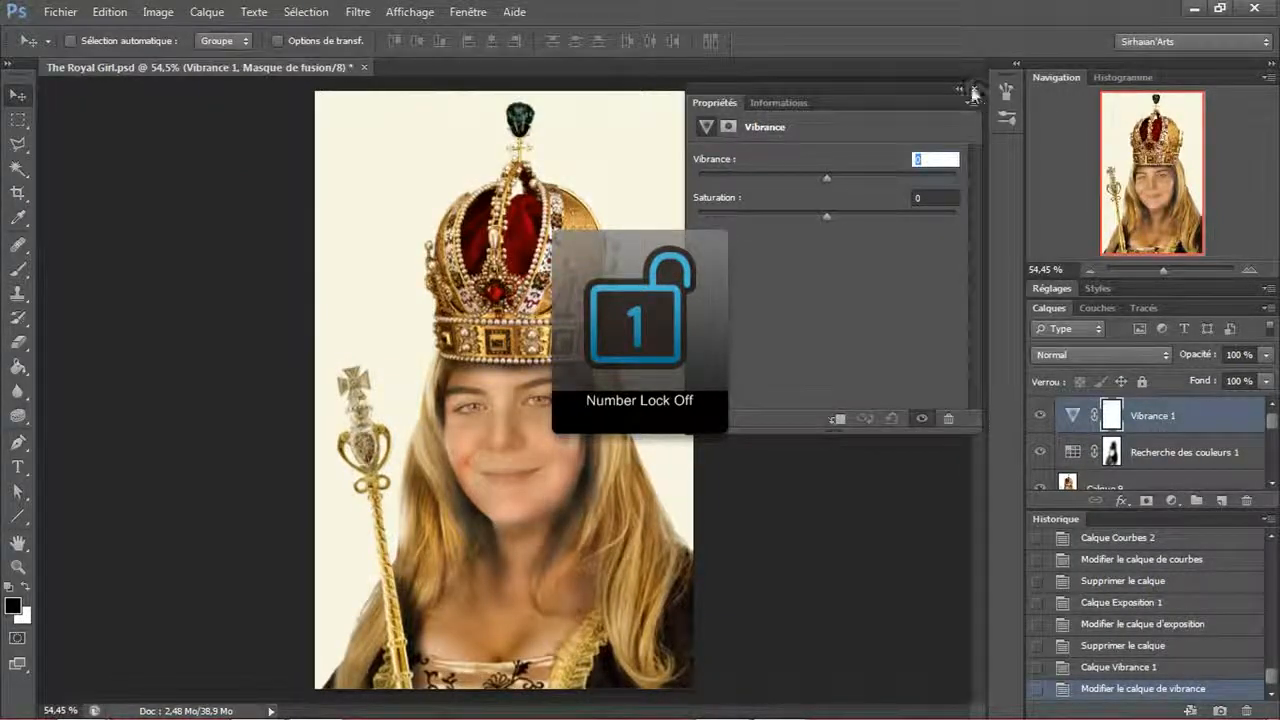
key("Delete")
- Try a Hue/Saturation adjustment layer with varied hues, a colorized tint at hue 252, and an uncolorized hue of -23, and delete the layer
left_click(1172, 500)
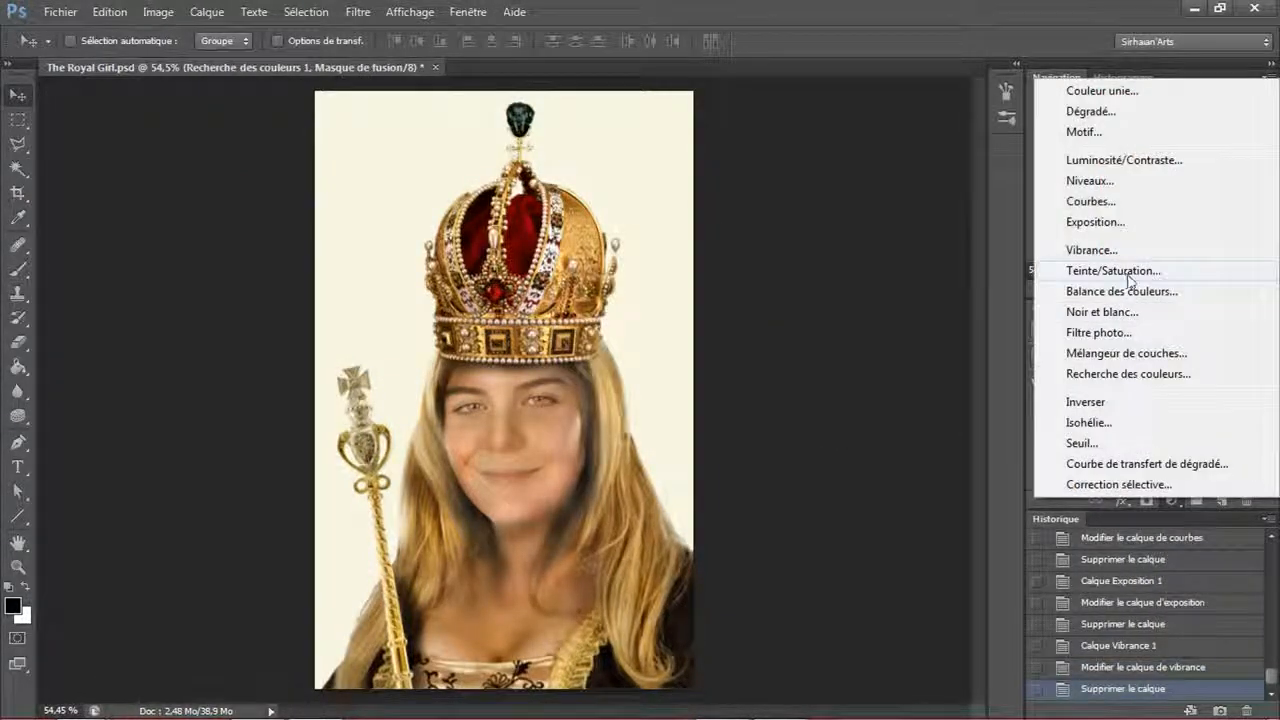
left_click(1131, 271)
left_click_drag(830, 228, 781, 229)
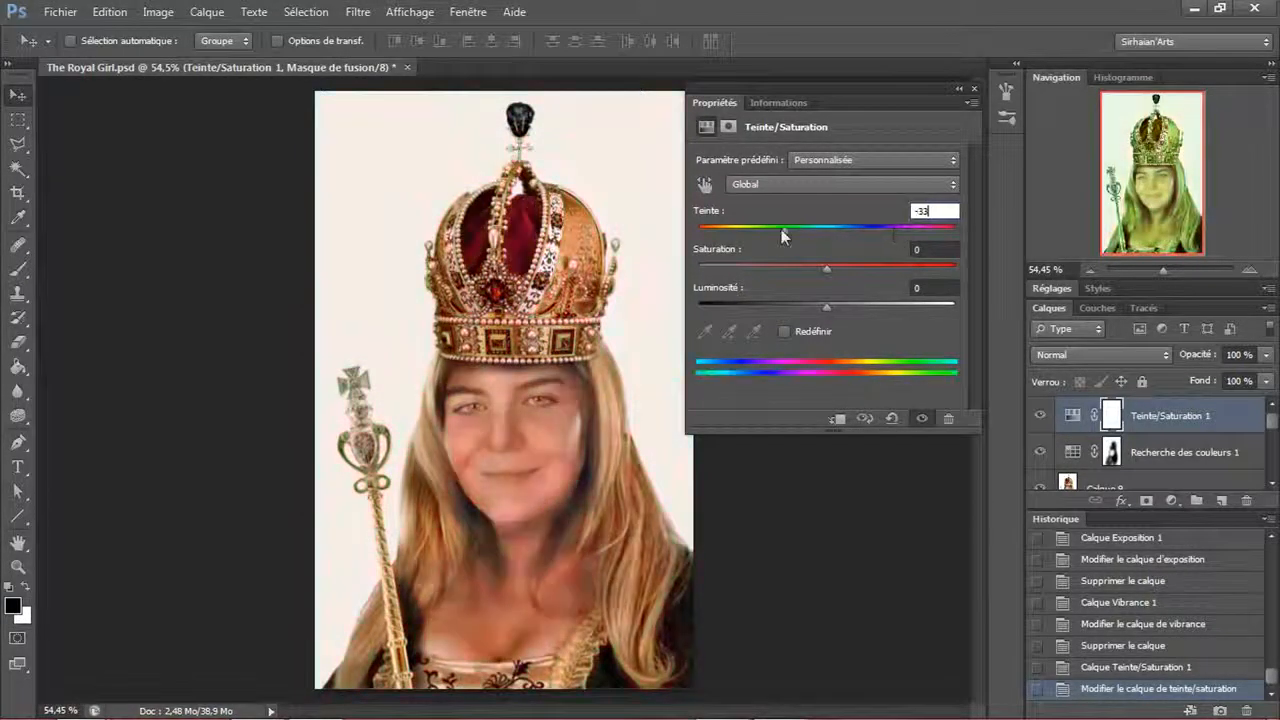
mouse_move(822, 266)
left_mouse_down()
mouse_move(1003, 258)
mouse_move(801, 283)
mouse_move(826, 281)
left_mouse_up()
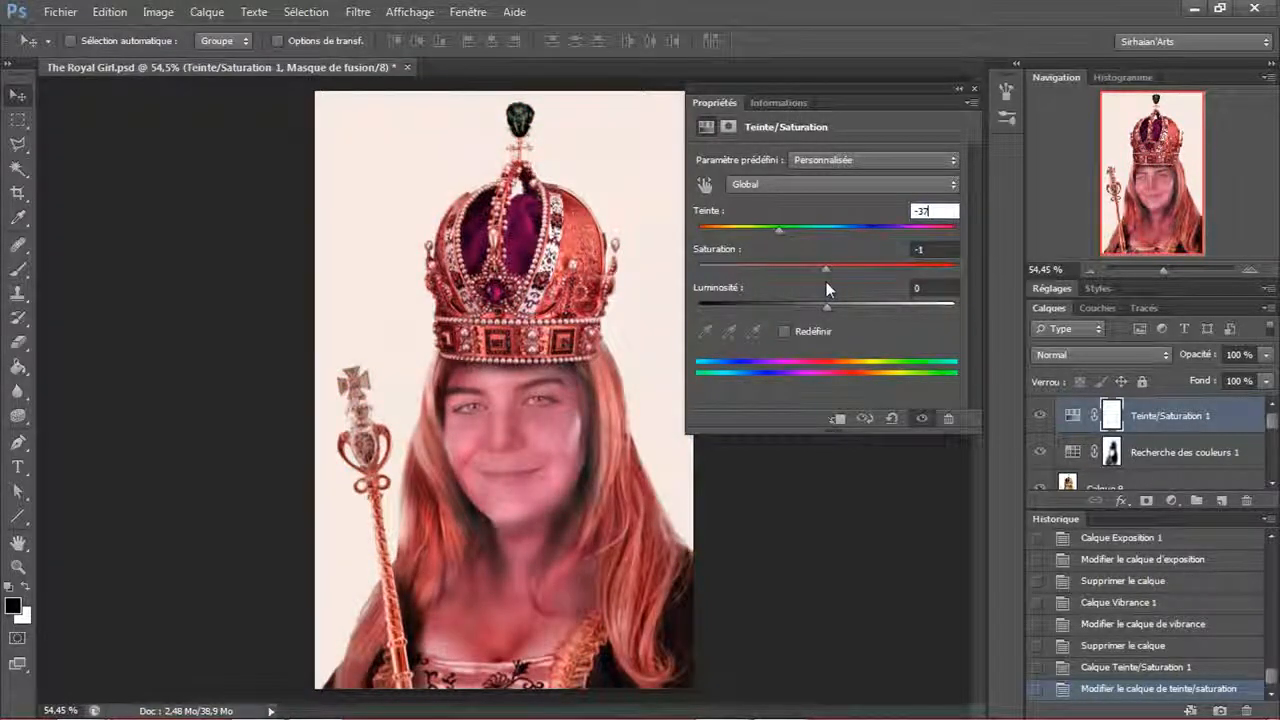
left_click(807, 333)
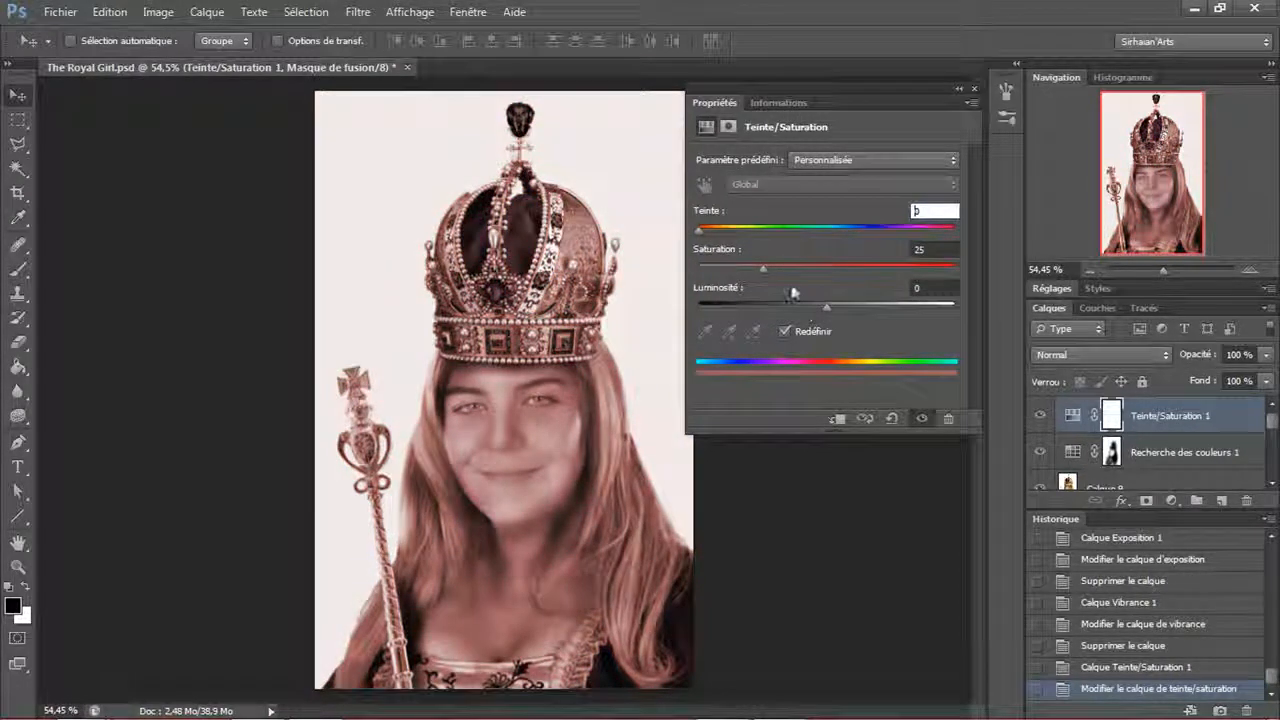
left_click_drag(724, 228, 888, 232)
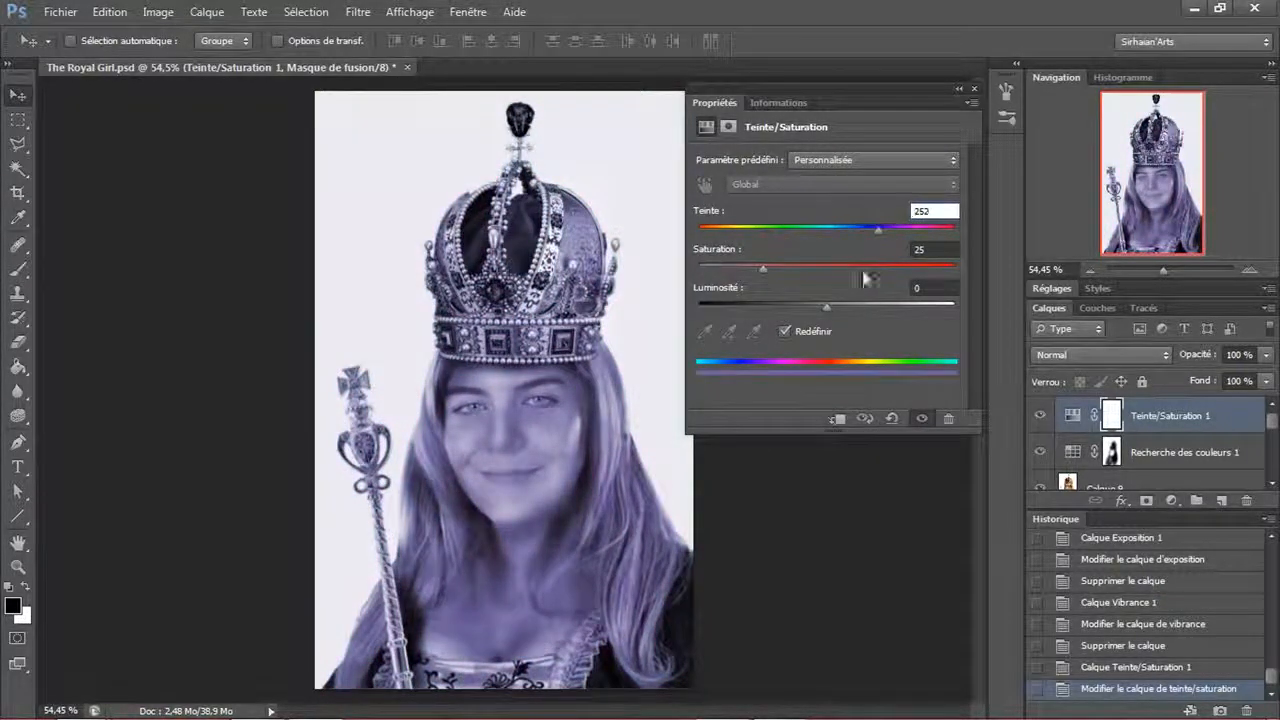
left_click(802, 331)
left_click(865, 228)
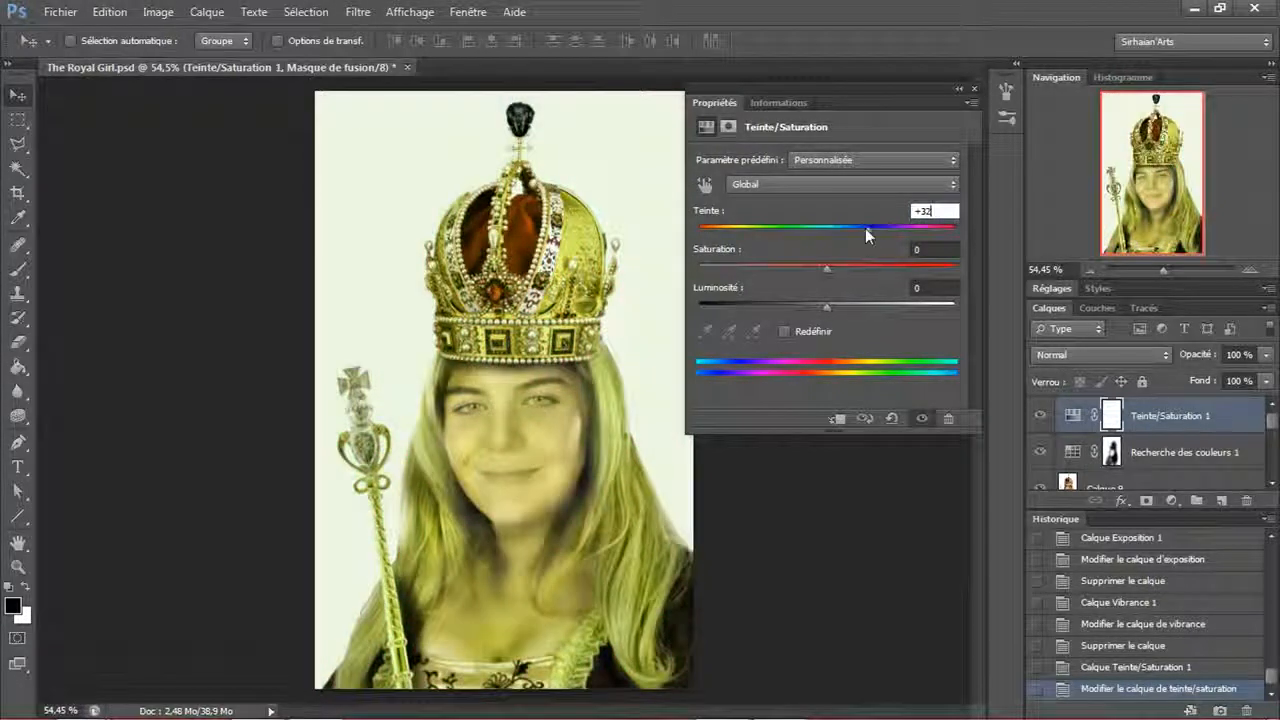
left_click_drag(872, 228, 801, 237)
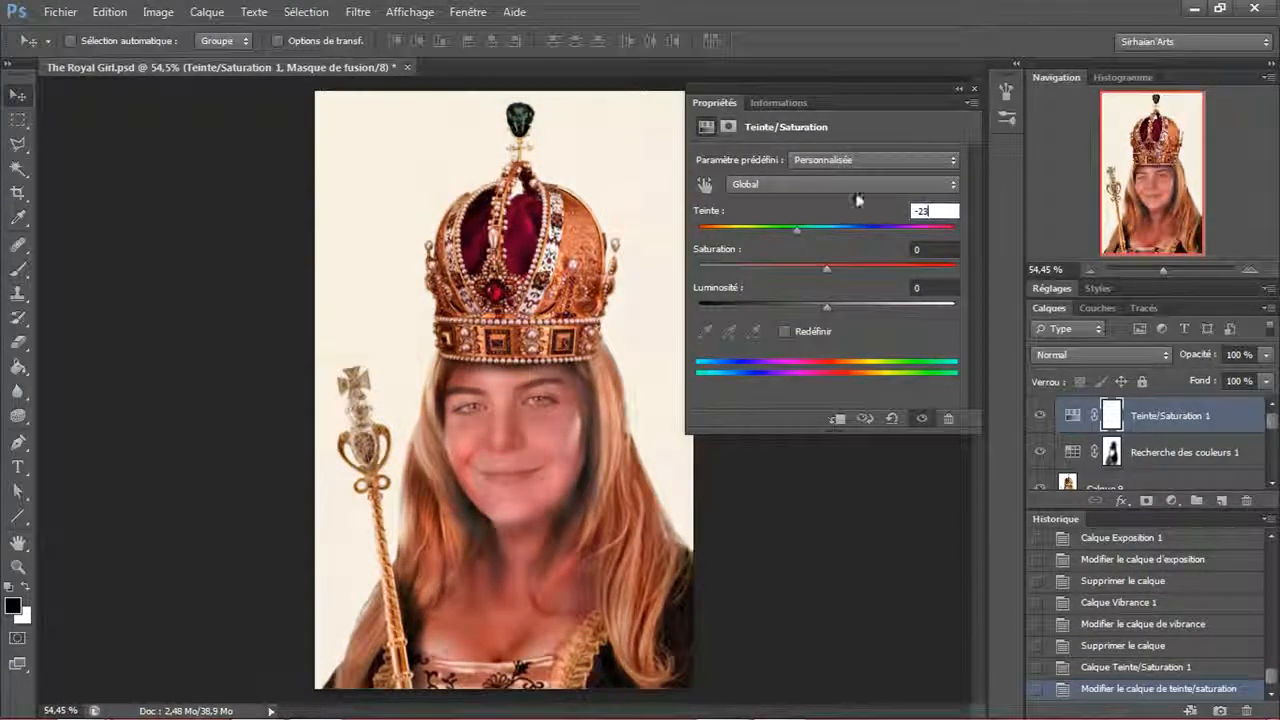
left_click(1152, 403)
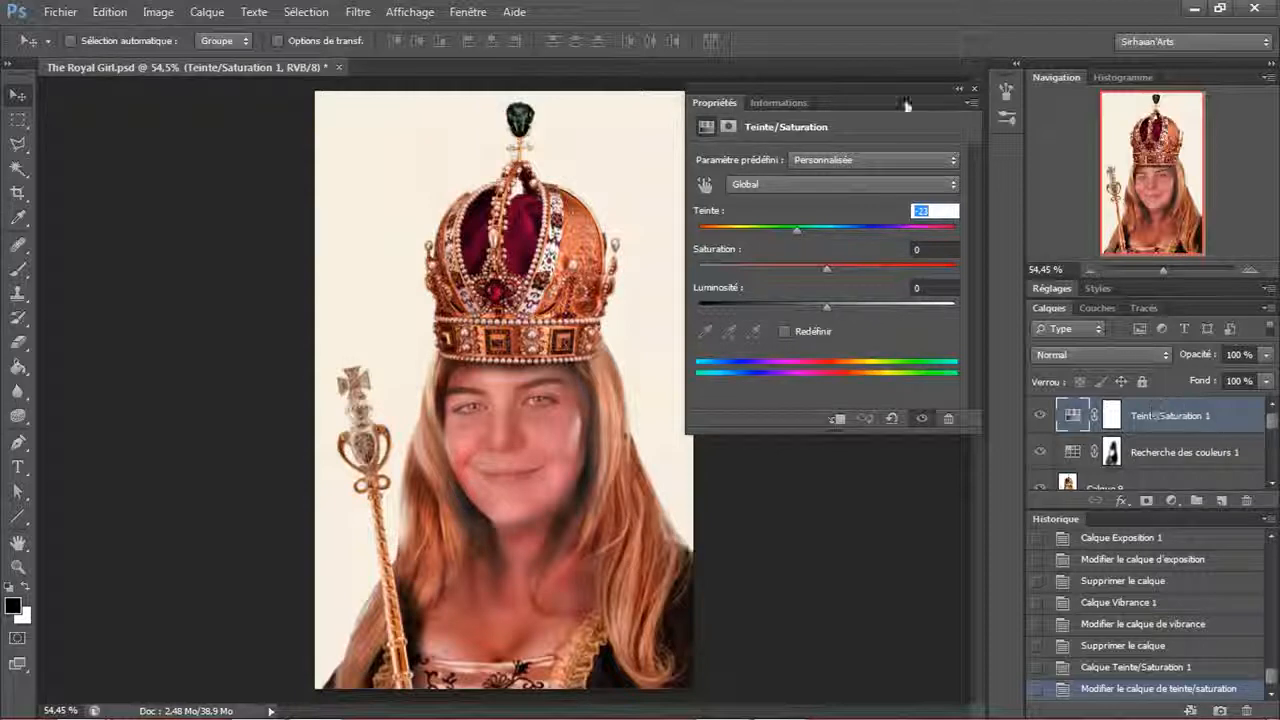
left_click(973, 89)
key("Delete")
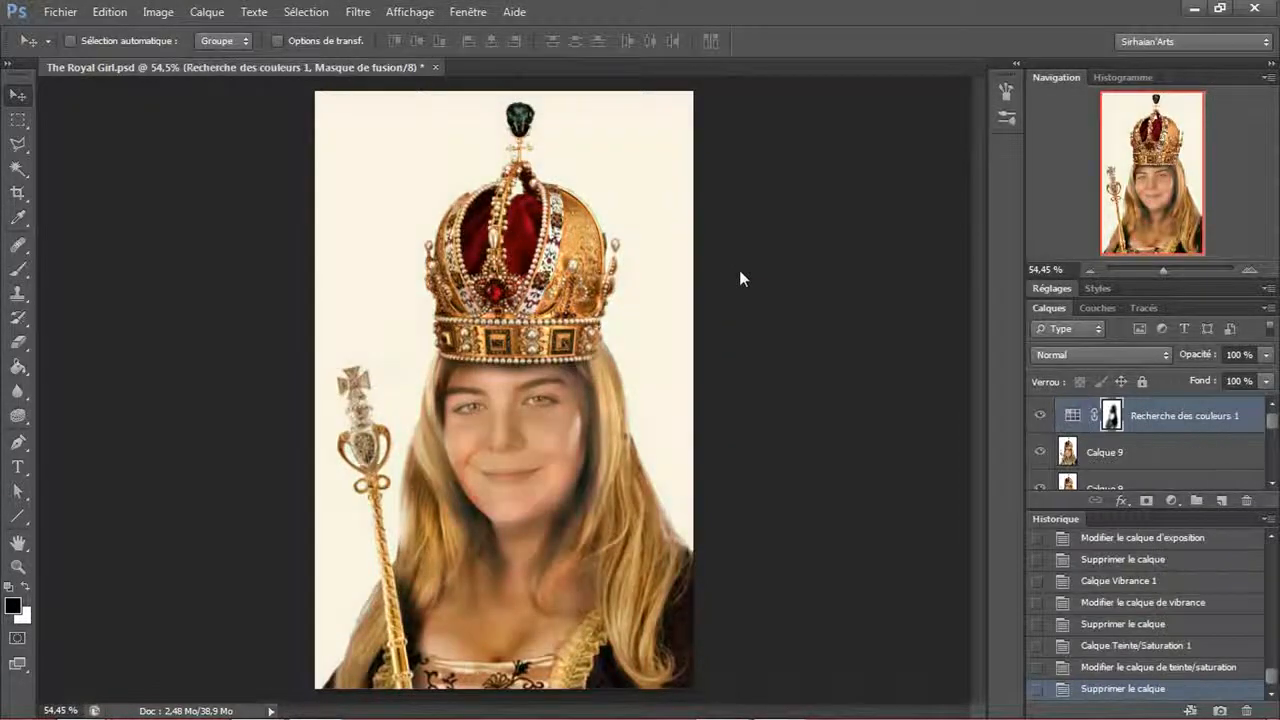
- Try a Black & White adjustment layer with reds at 76 and yellows at 110, and delete the layer
left_click(1176, 500)
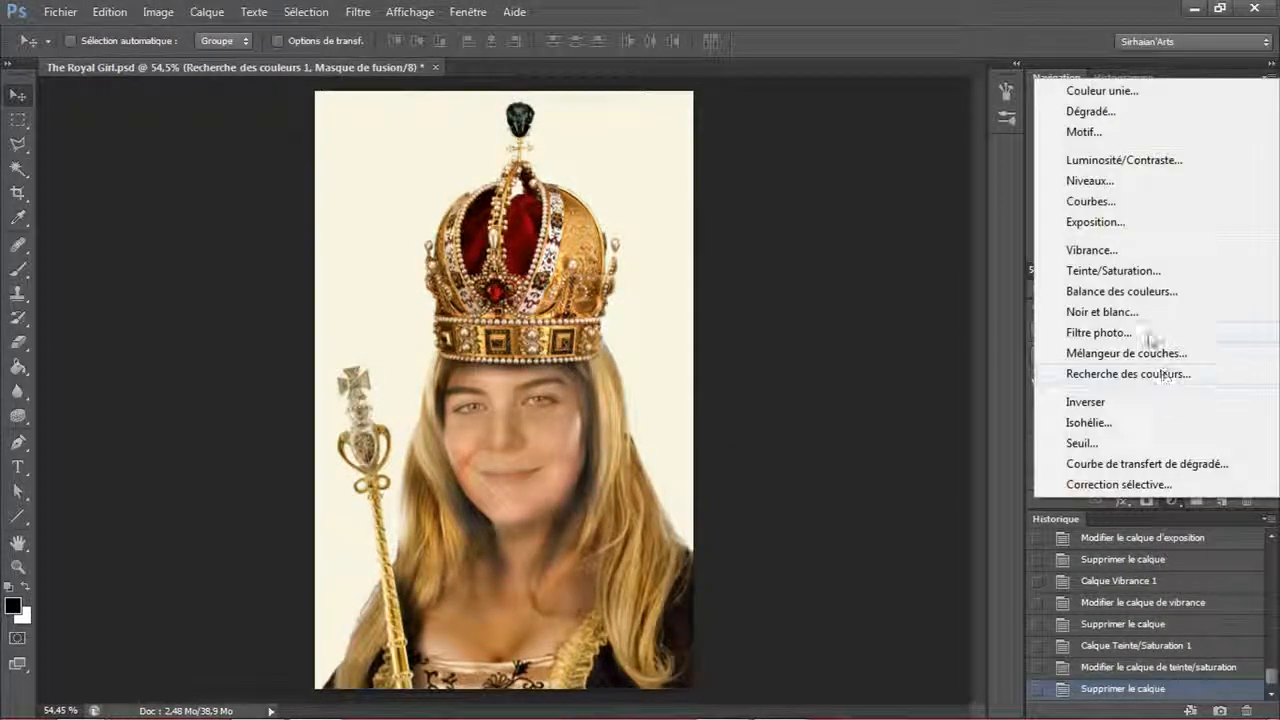
left_click(1158, 311)
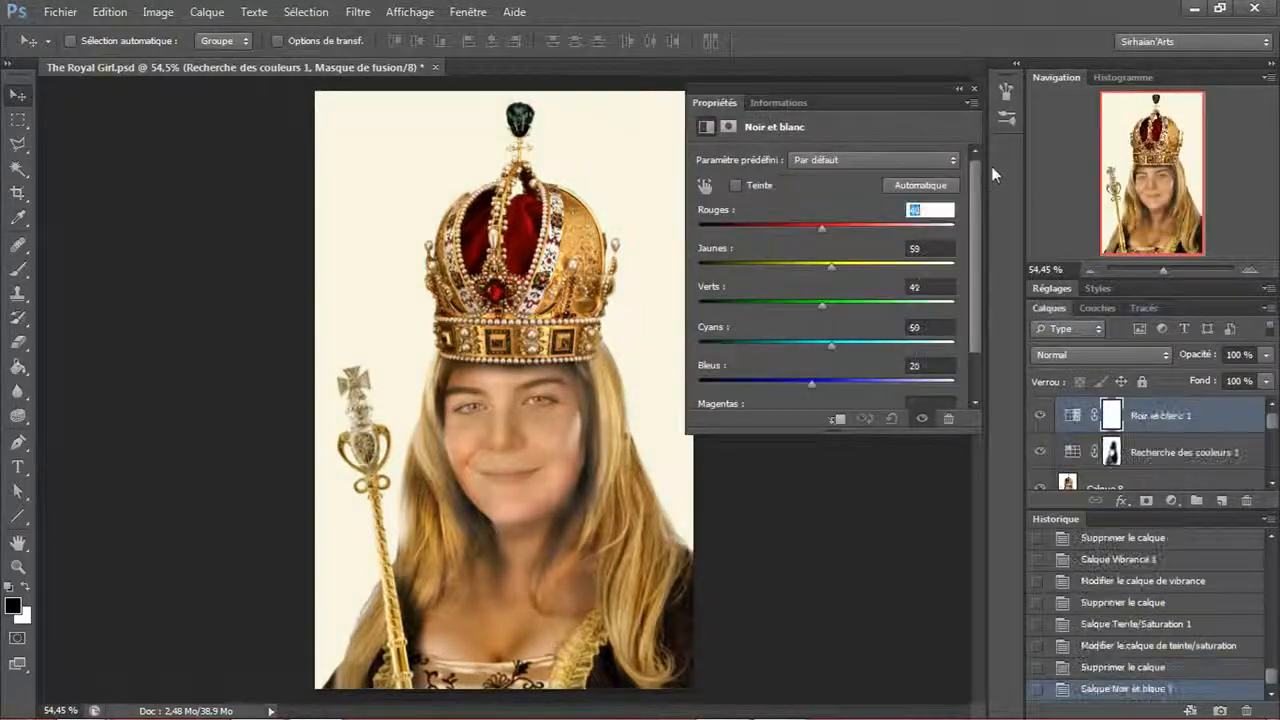
left_click_drag(819, 229, 857, 265)
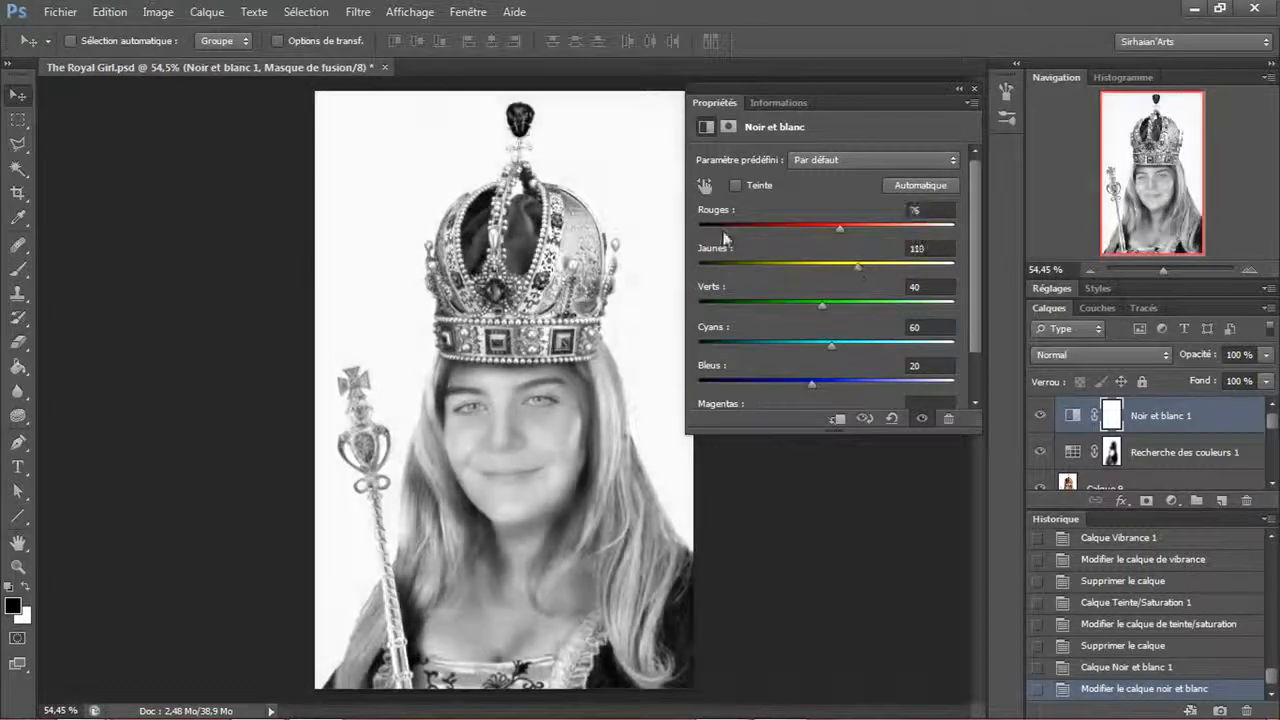
left_click(1154, 421)
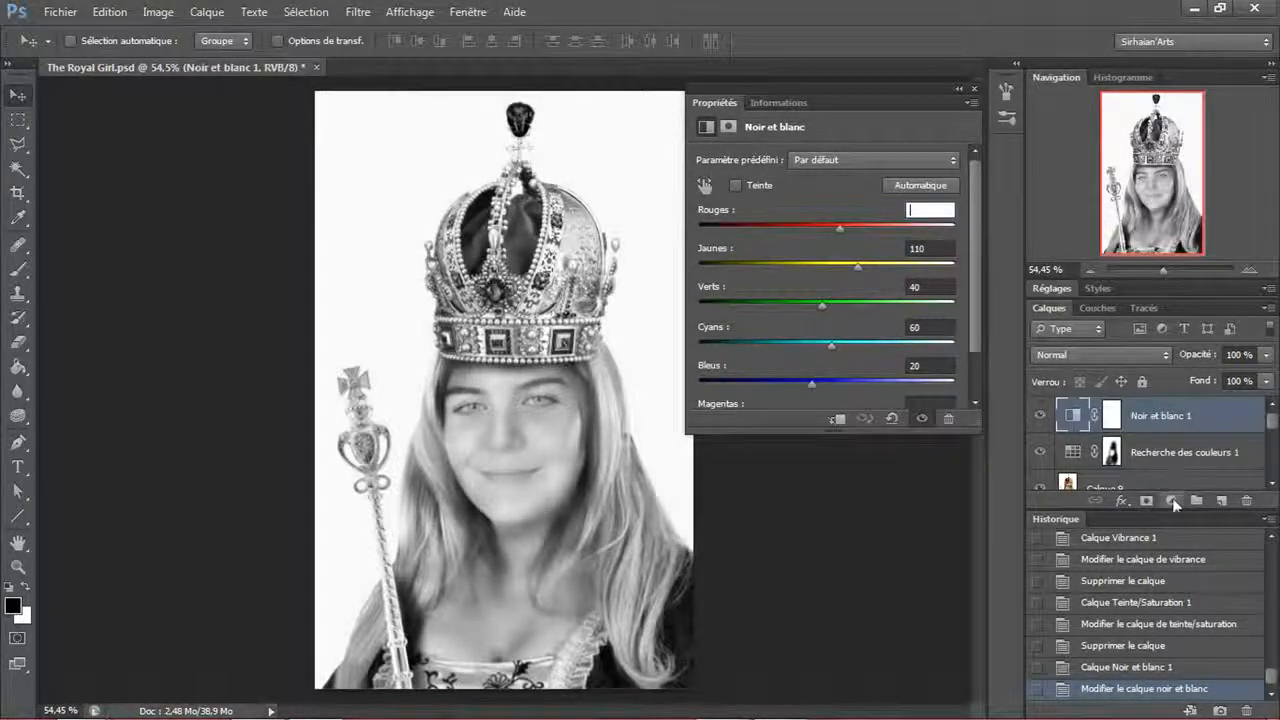
left_click(974, 88)
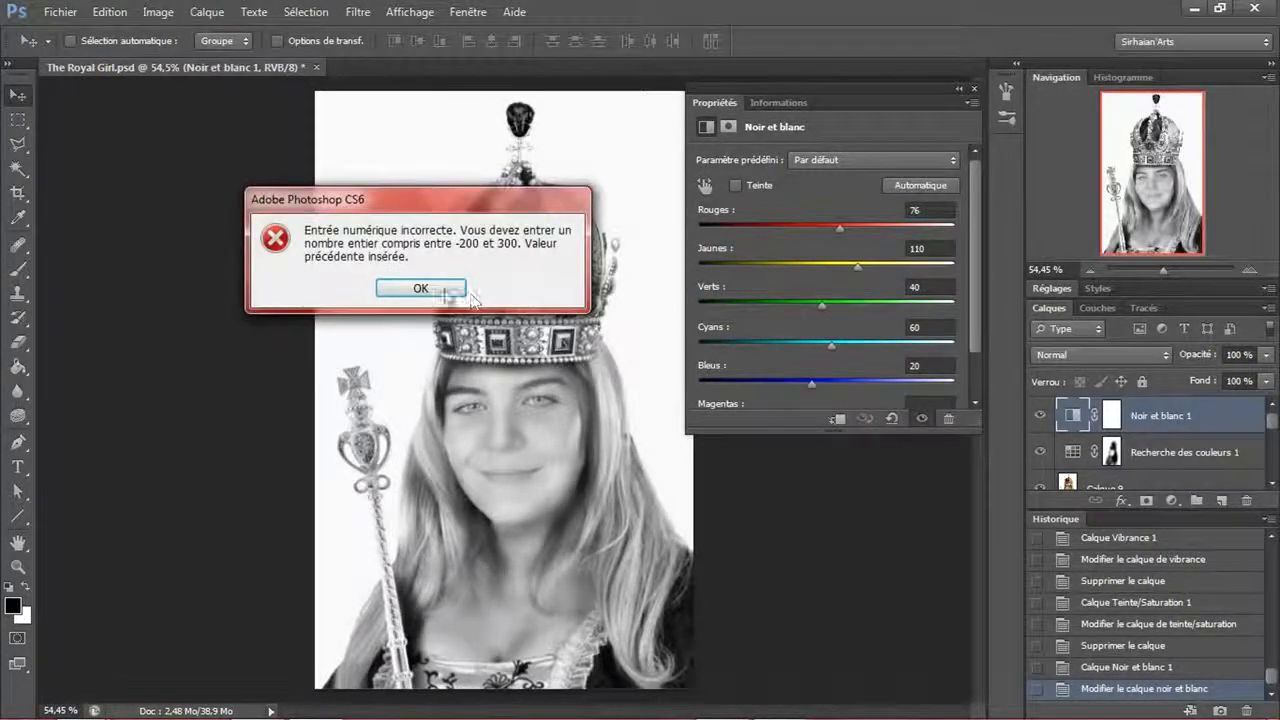
left_click(444, 291)
key("Delete")
- Add a Photo Filter adjustment layer above the color lookup layer and set its filter to Cyan
left_click(1172, 500)
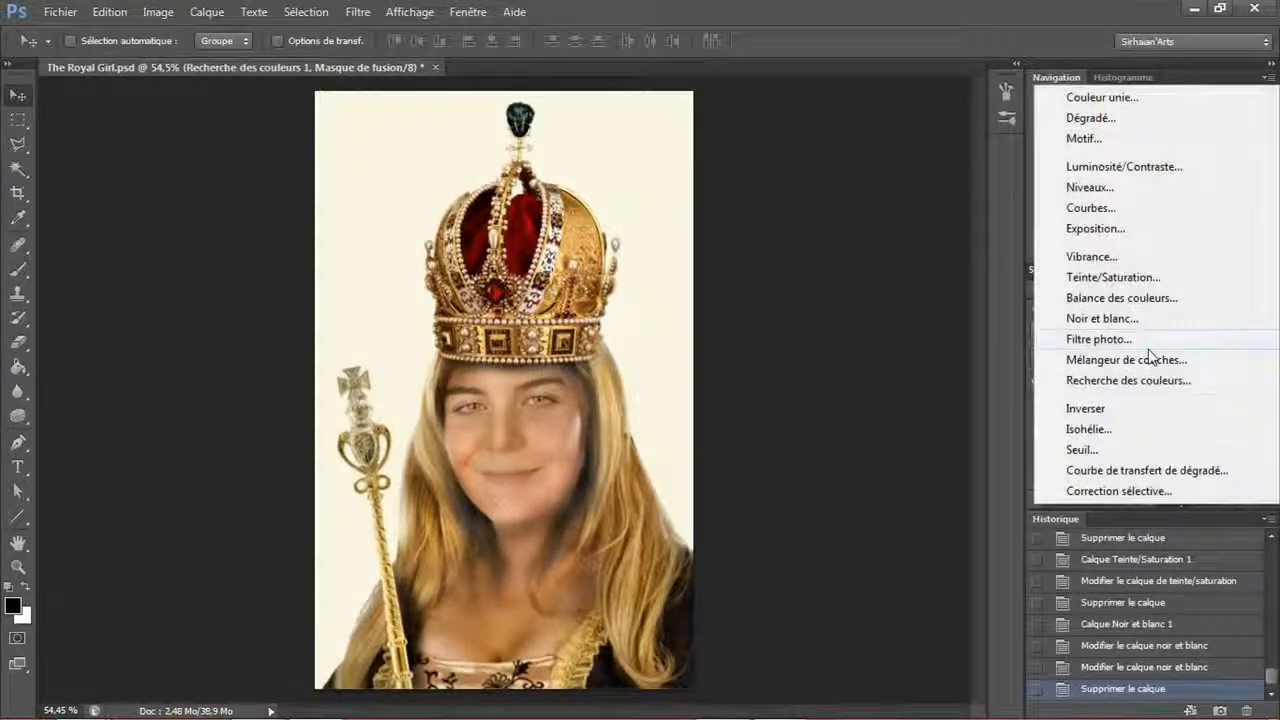
left_click(1148, 341)
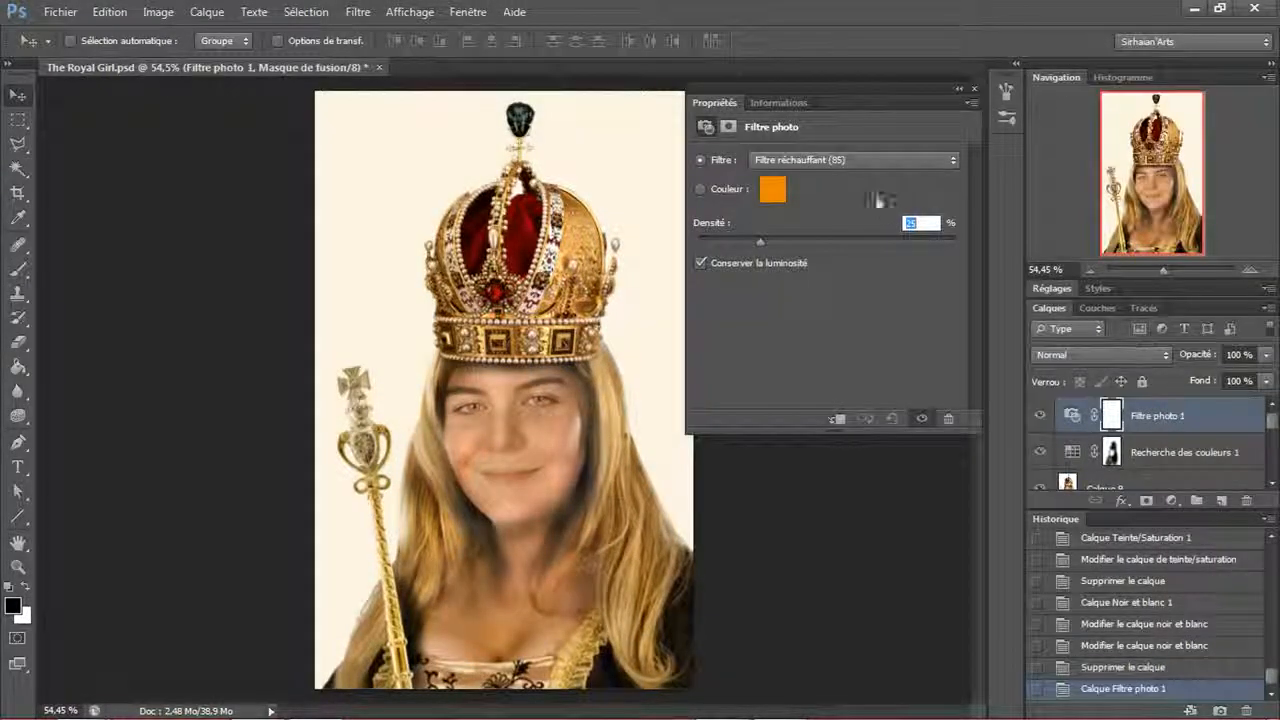
left_click(806, 162)
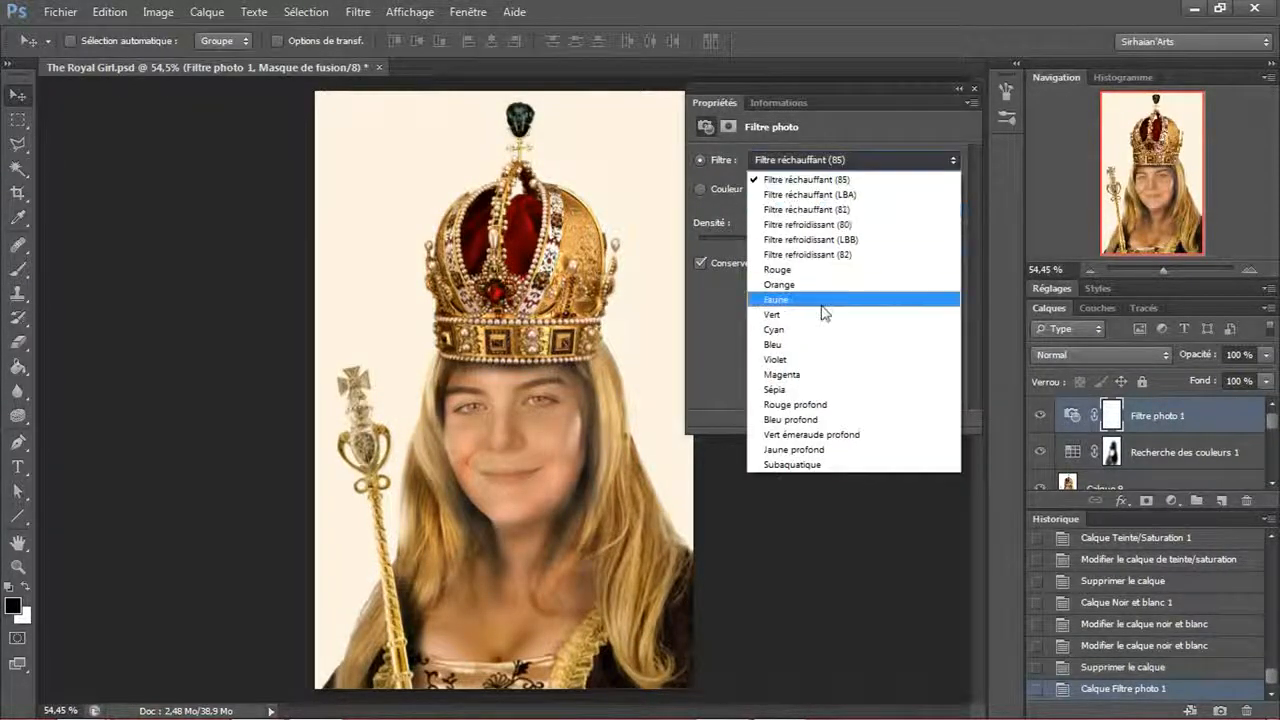
left_click(790, 299)
left_click(820, 160)
left_click(823, 329)
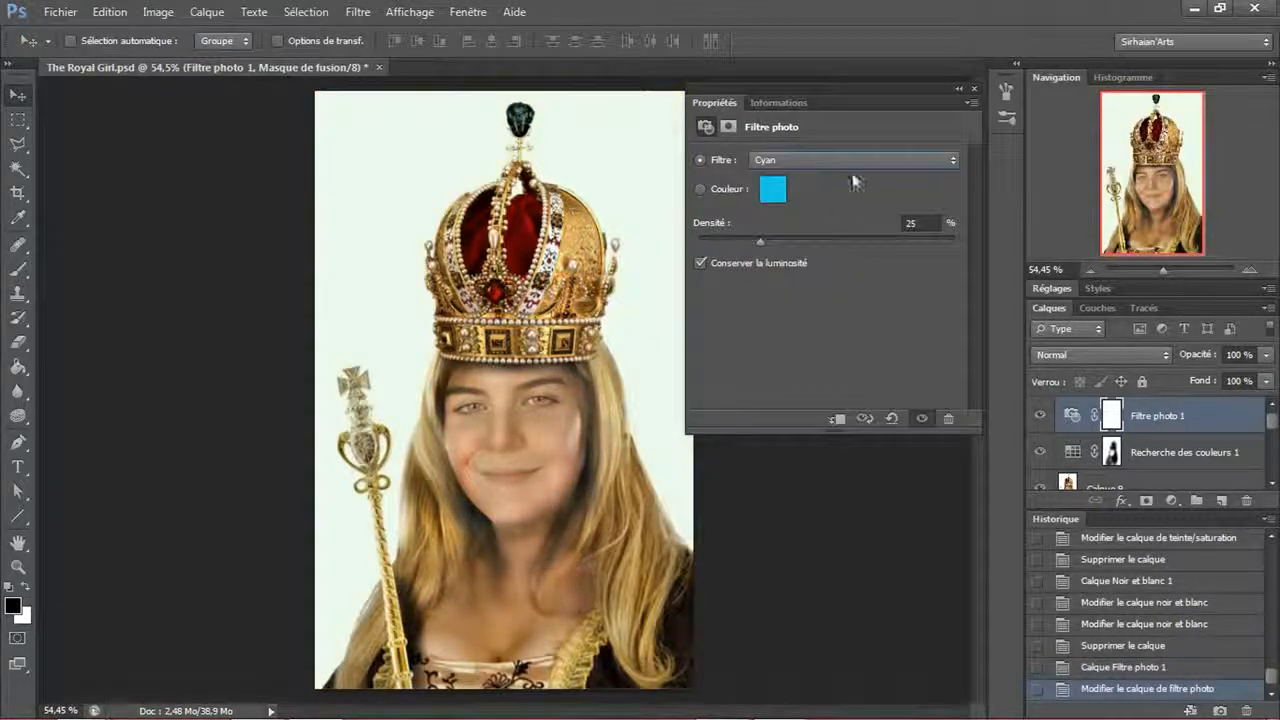
- Try the Filtre réchauffant (LBA) and Rouge profond presets on the Photo Filter layer, raising the density to 86%
left_click(830, 160)
left_click(832, 267)
left_click(830, 162)
left_click(840, 194)
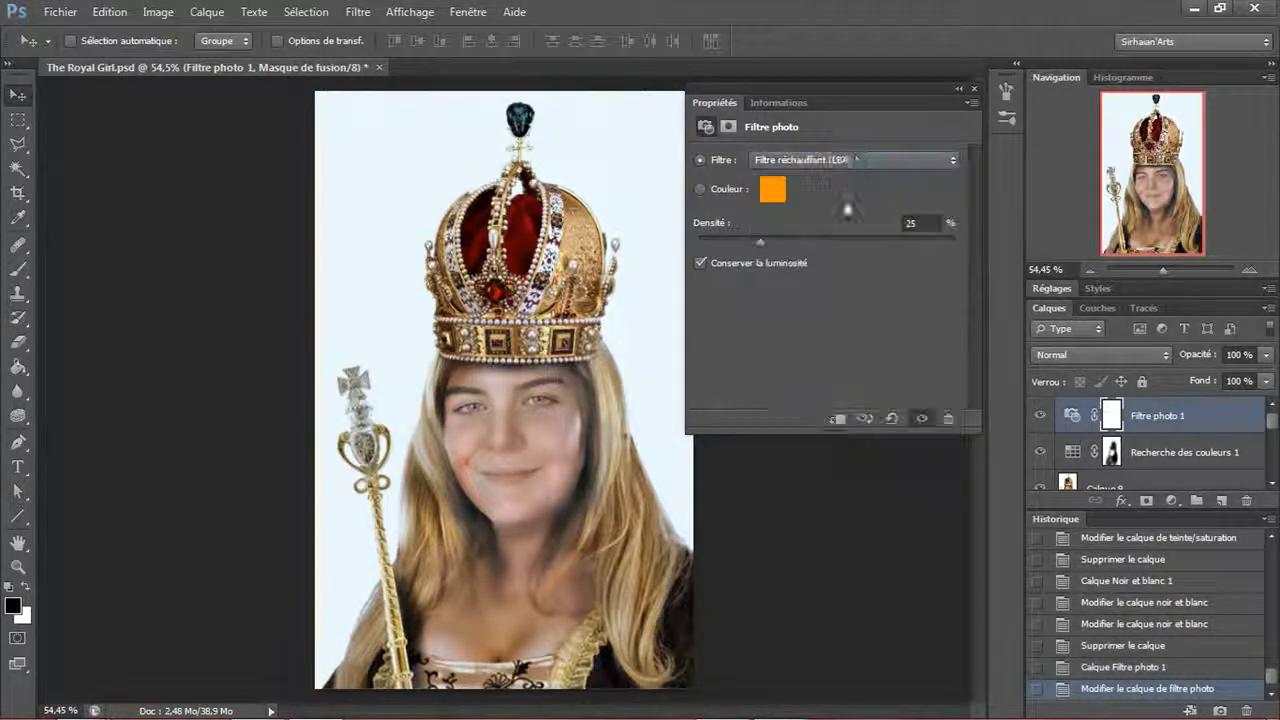
left_click(848, 160)
left_click(848, 405)
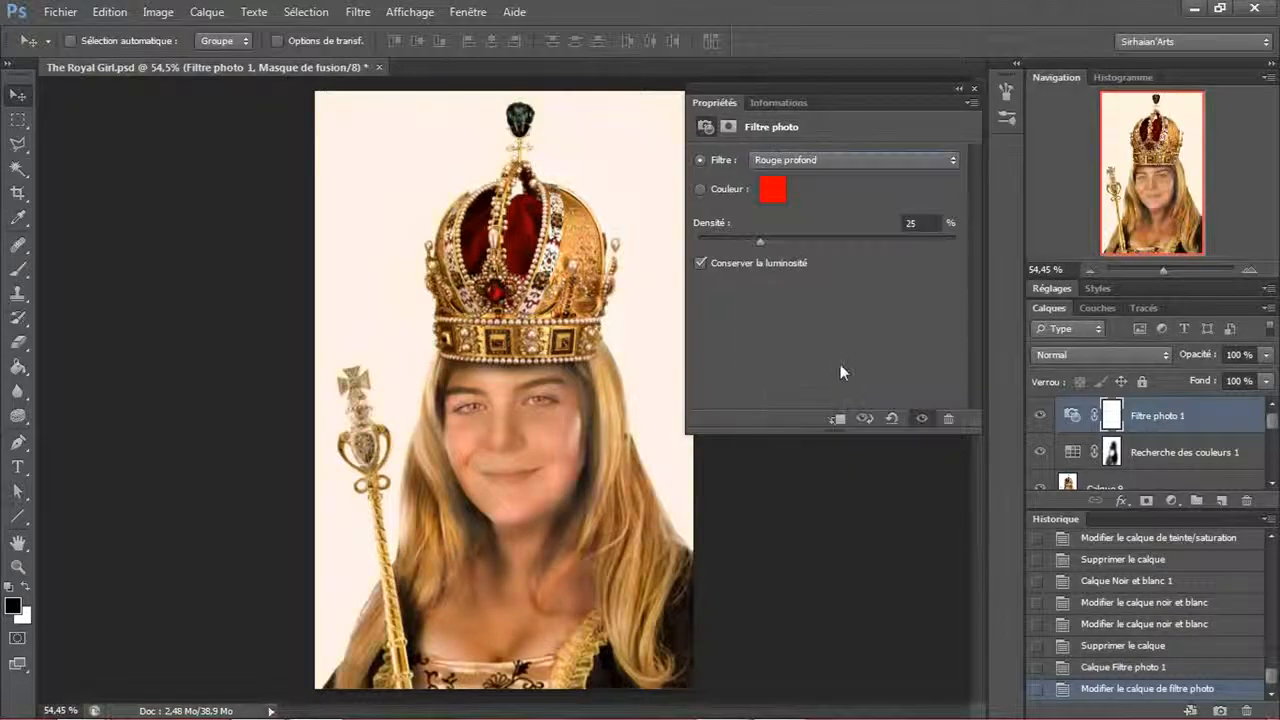
left_click(871, 242)
left_click_drag(872, 240, 902, 243)
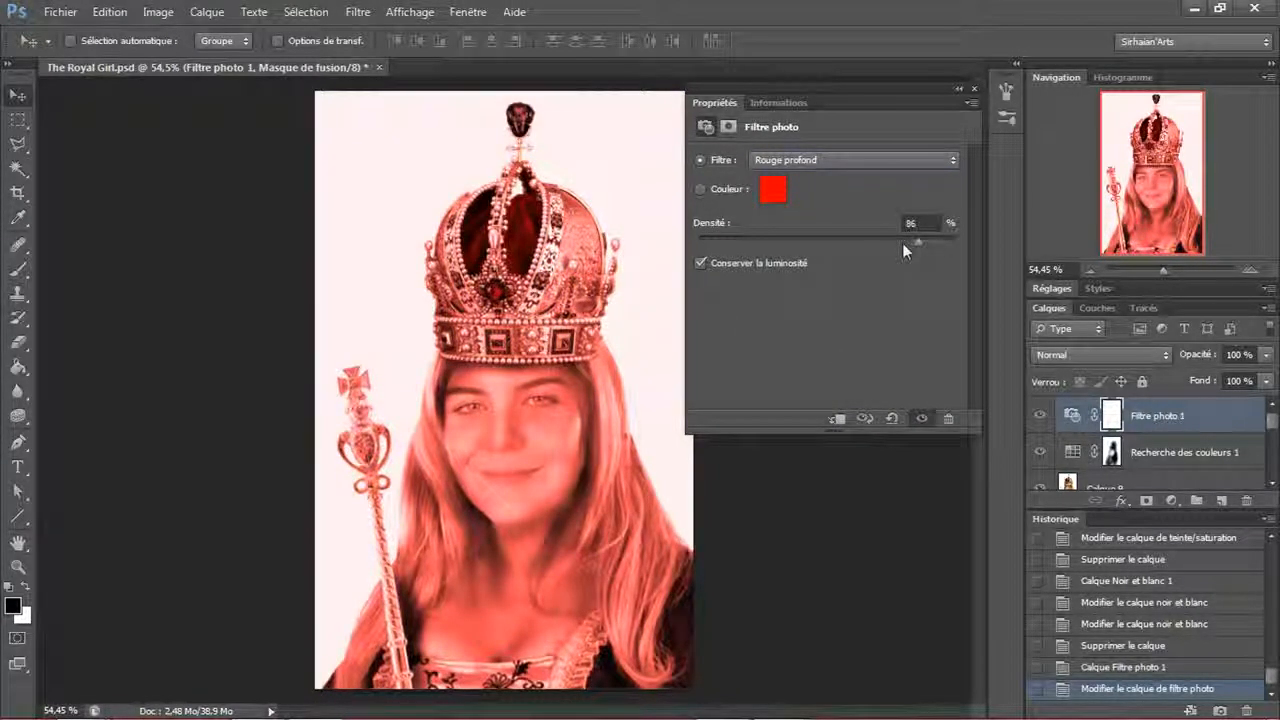
- Try the Filtre refroidissant (82) and Filtre réchauffant (81) presets, and set the photo filter to Vert émeraude profond at 57% density
left_click(812, 158)
left_click(829, 242)
left_click(835, 162)
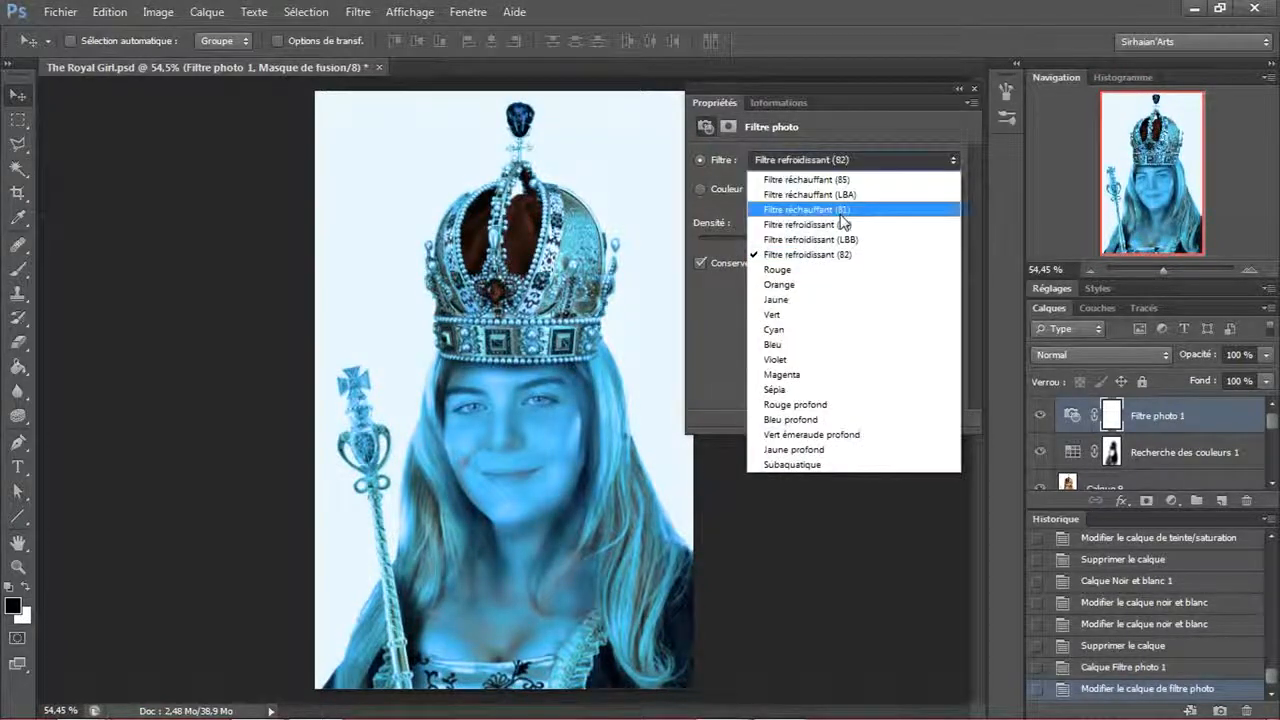
left_click(835, 209)
left_click(855, 160)
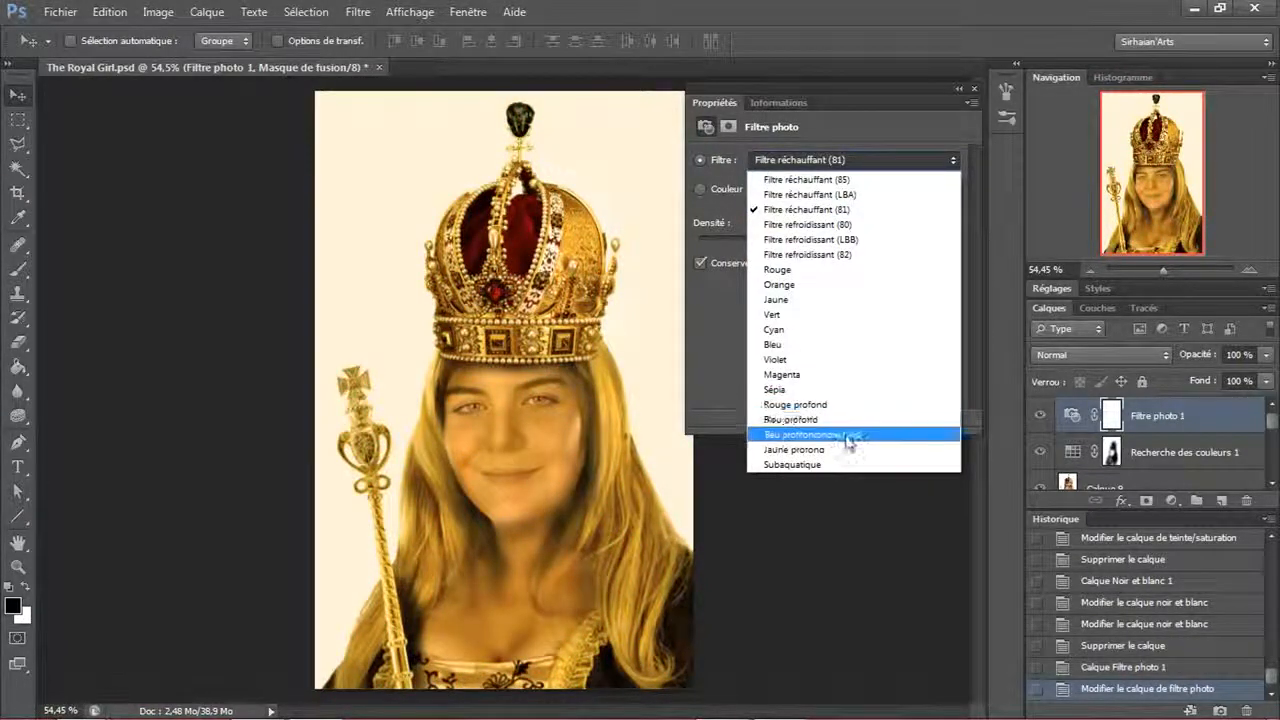
left_click(845, 436)
mouse_move(868, 248)
left_mouse_down()
mouse_move(762, 248)
mouse_move(863, 247)
left_mouse_up()
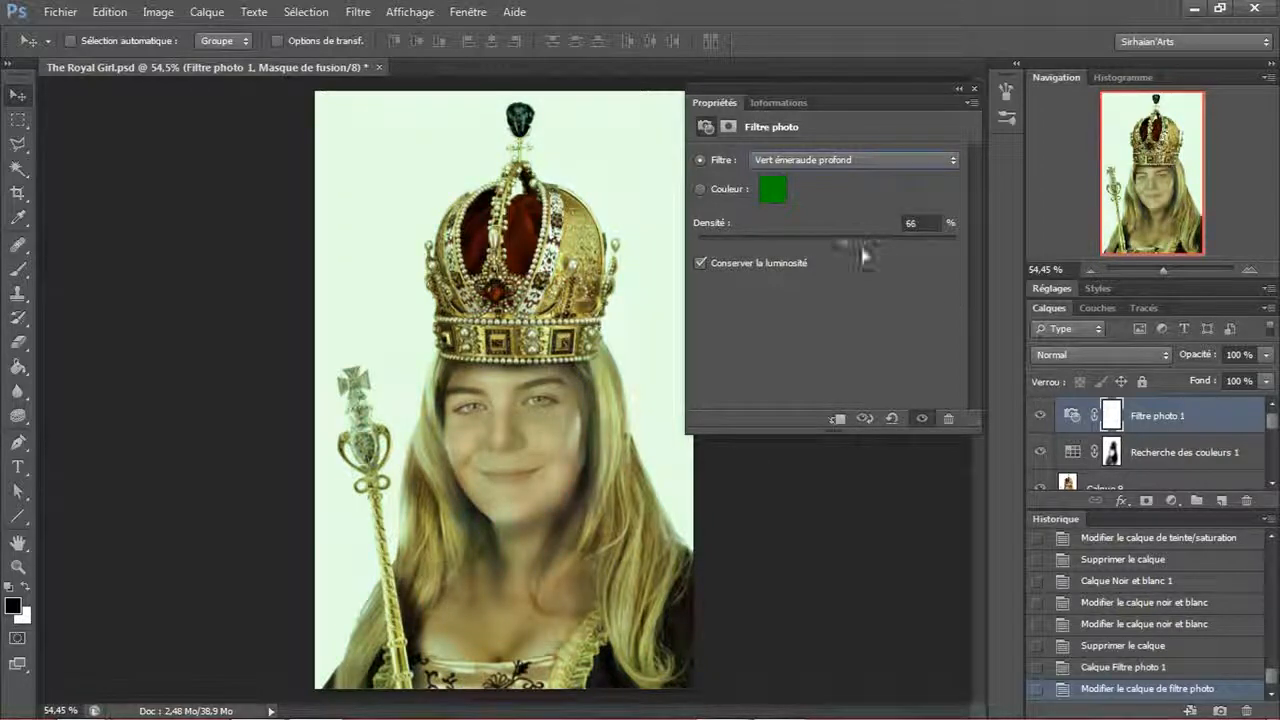
- Blend the Photo Filter layer with Lumière tamisée, compare the image with the layer hidden and shown, and close its properties
left_click(1105, 355)
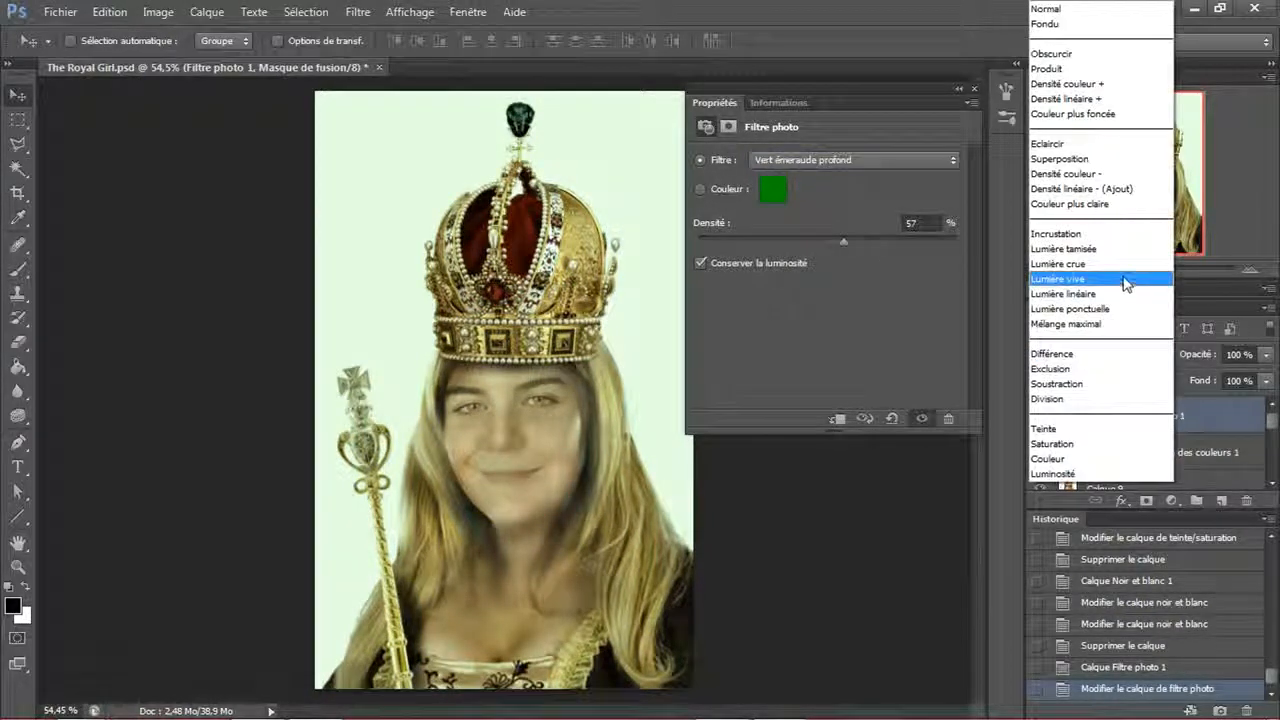
left_click(1200, 419)
left_click(1110, 356)
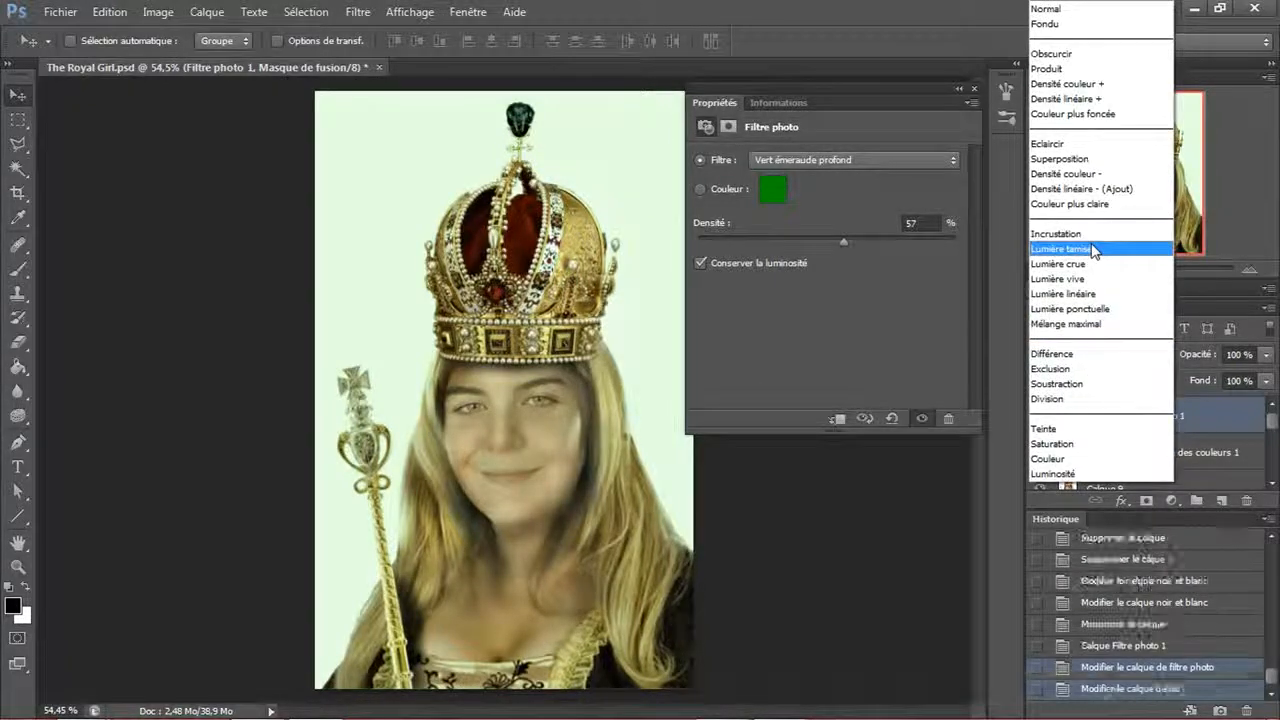
left_click(1092, 249)
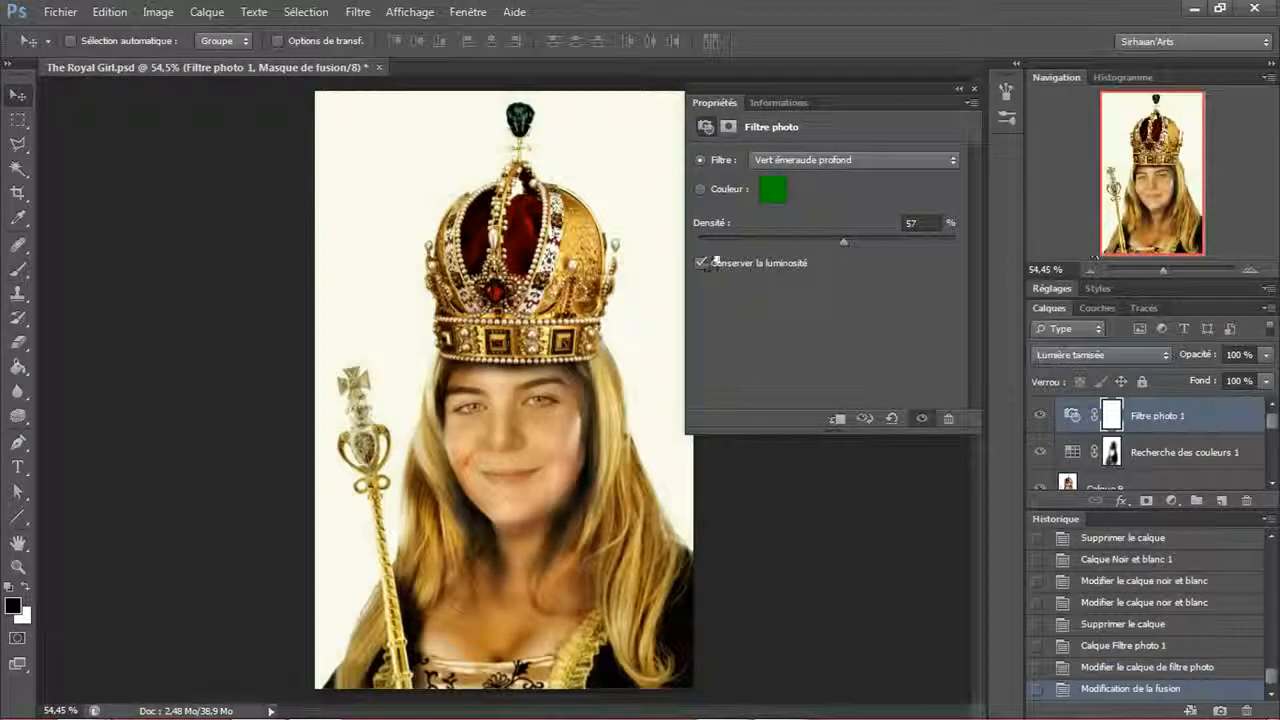
left_click(1039, 414)
left_click(1039, 414)
left_click(1111, 416)
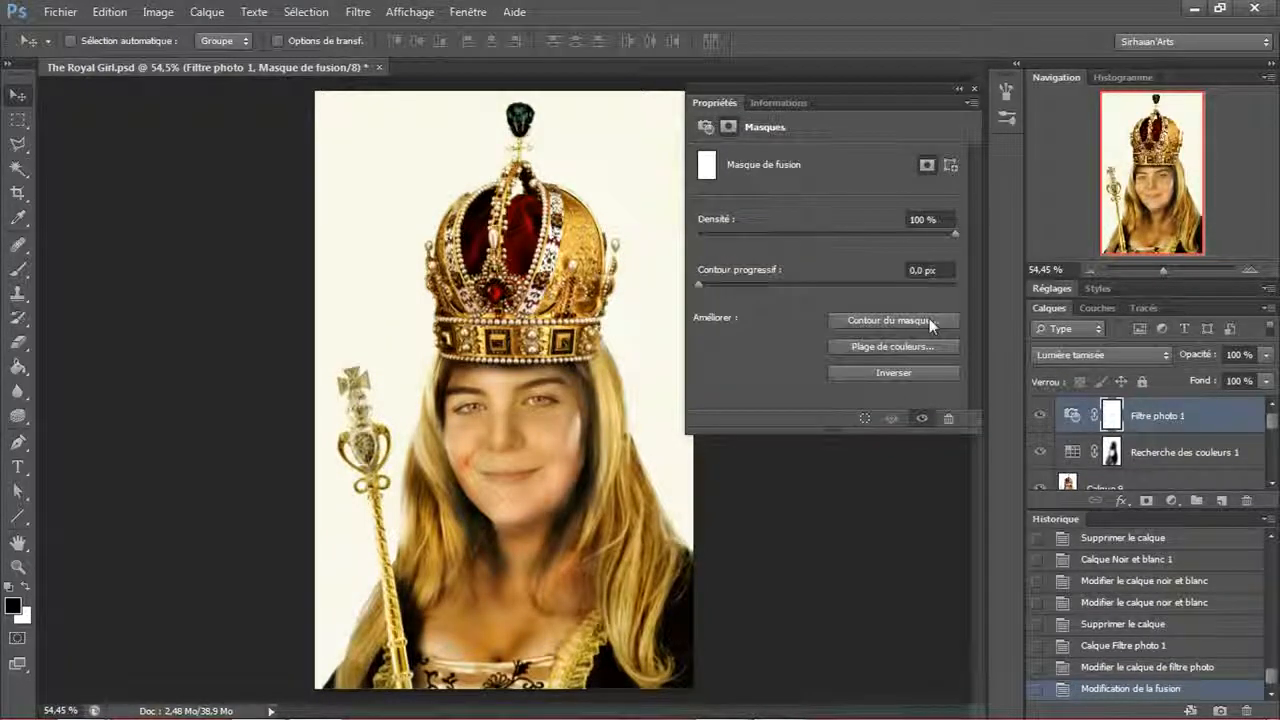
left_click(975, 91)
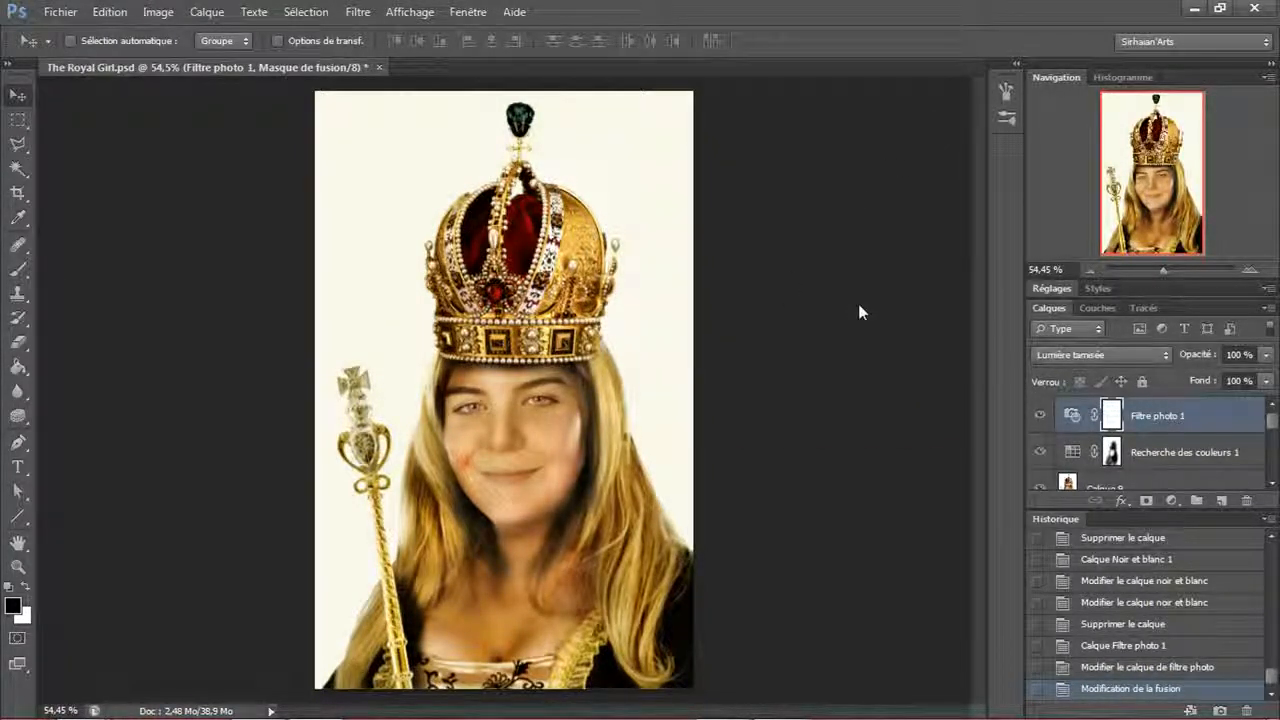
- Change the Photo Filter layer's preset to Filtre réchauffant (LBA)
double_click(1068, 414)
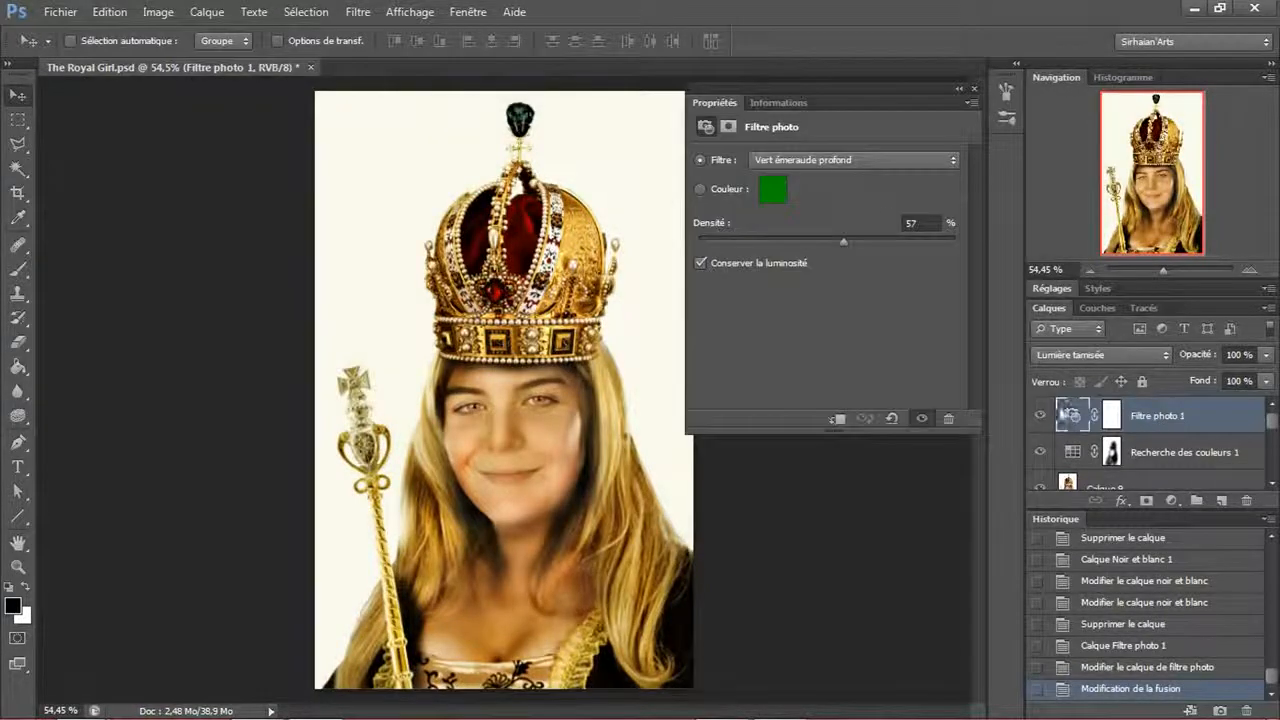
left_click(870, 160)
left_click(843, 210)
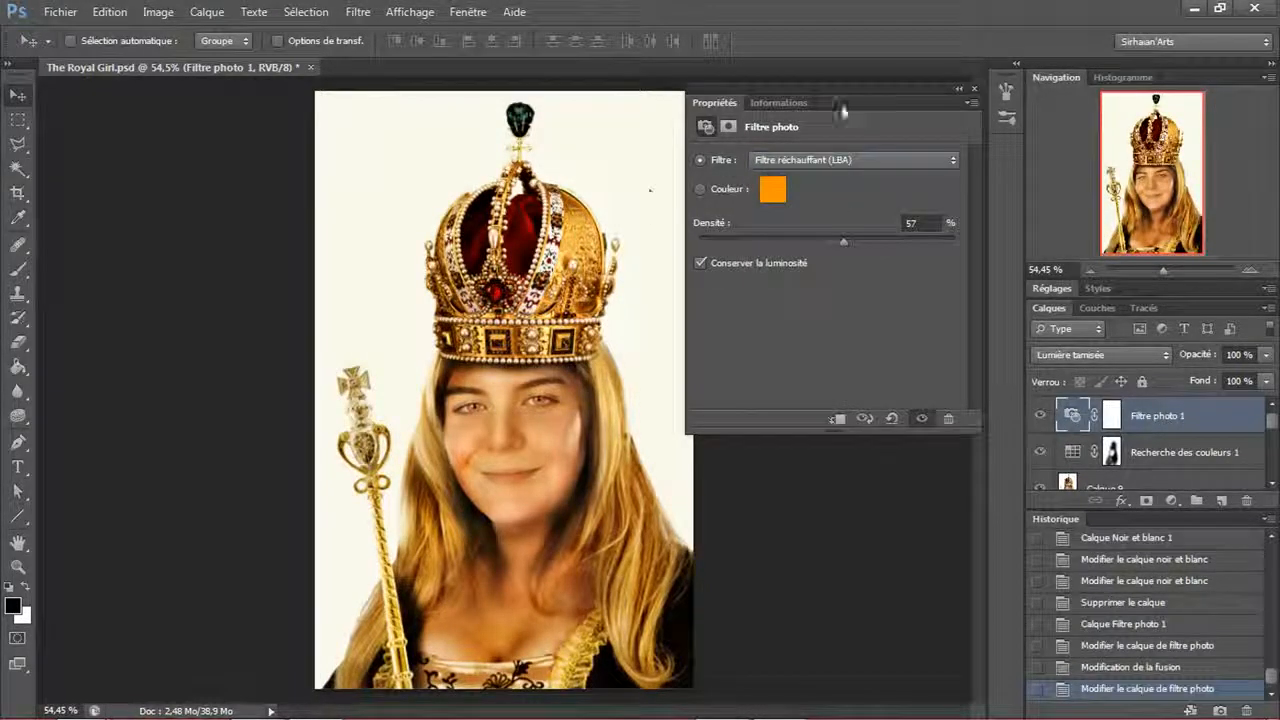
left_click(974, 89)
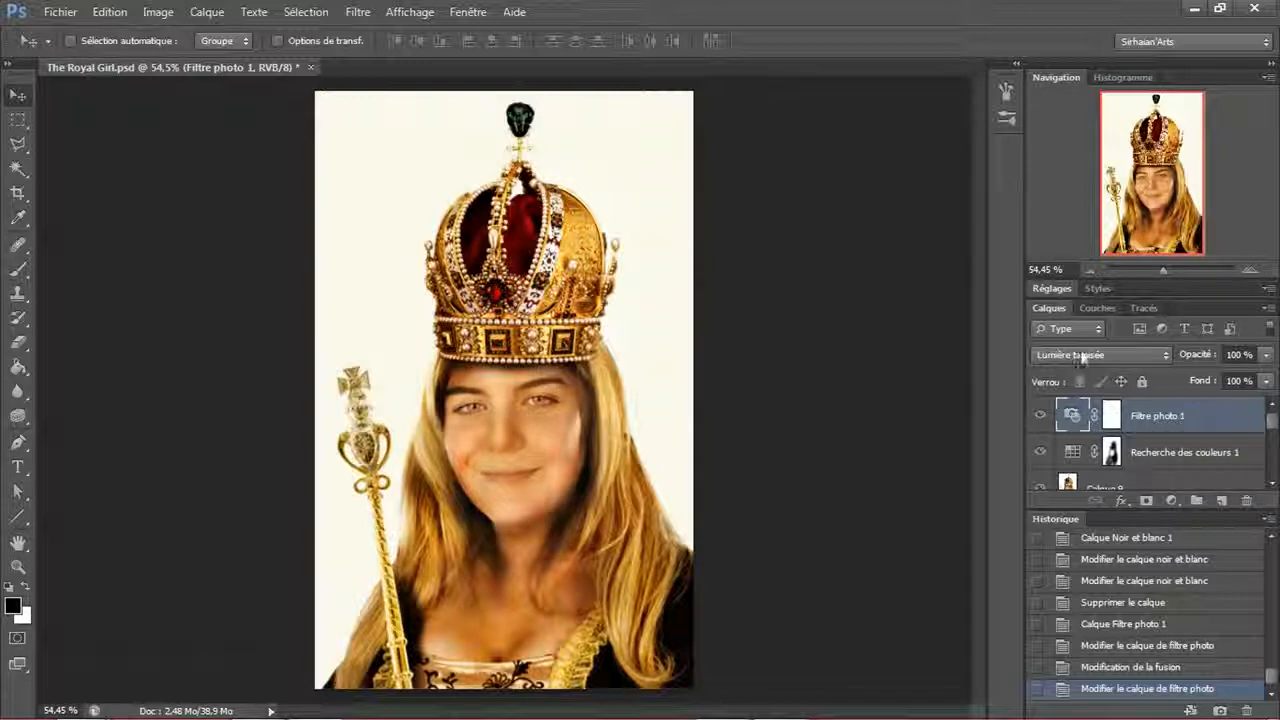
- Set the Photo Filter layer's blend mode to Normal and bring up the blend mode choices again
left_click(1082, 356)
left_click(1094, 10)
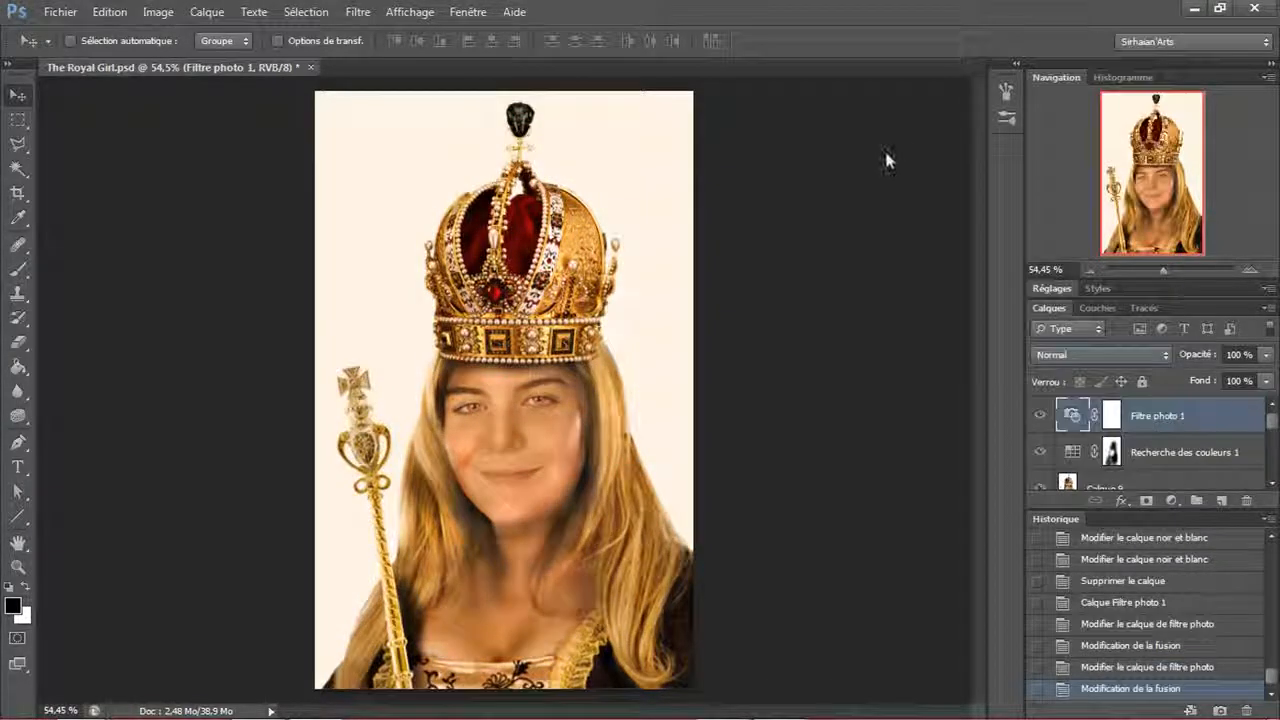
left_click(1100, 355)
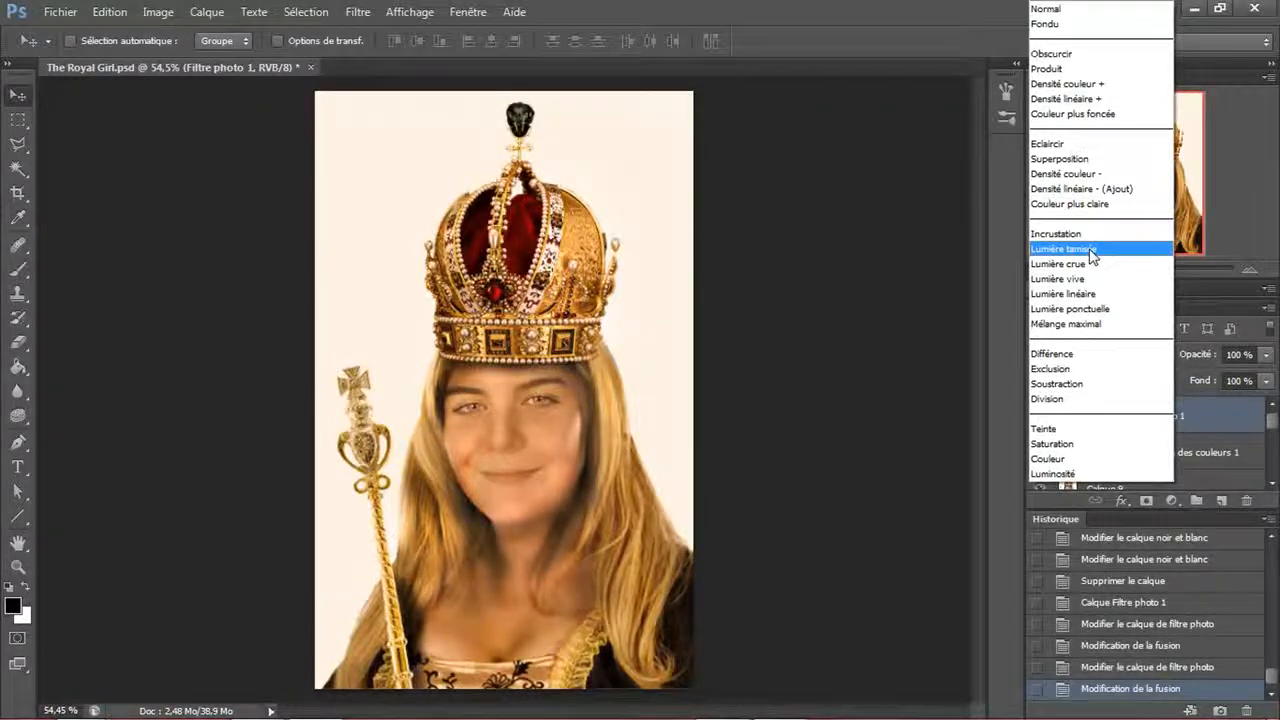
- Set the photo filter layer's blend mode to Lumière tamisée, and delete that layer
left_click(1092, 249)
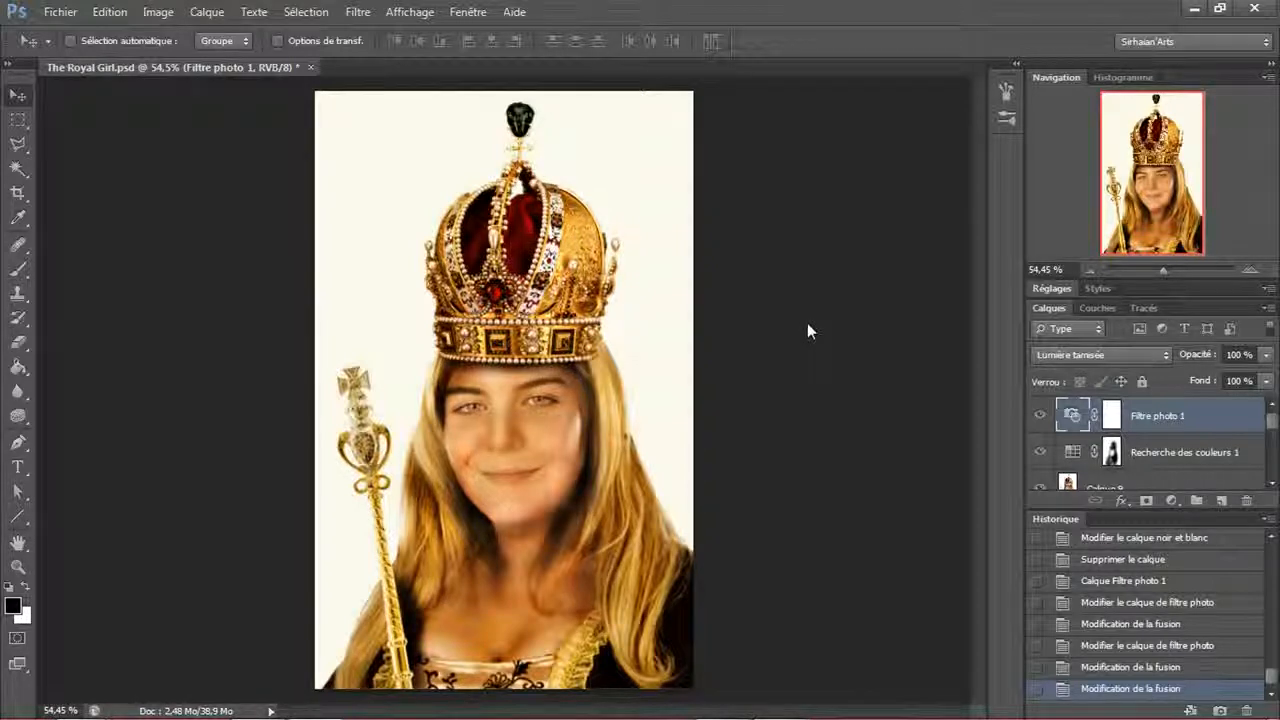
key("Delete")
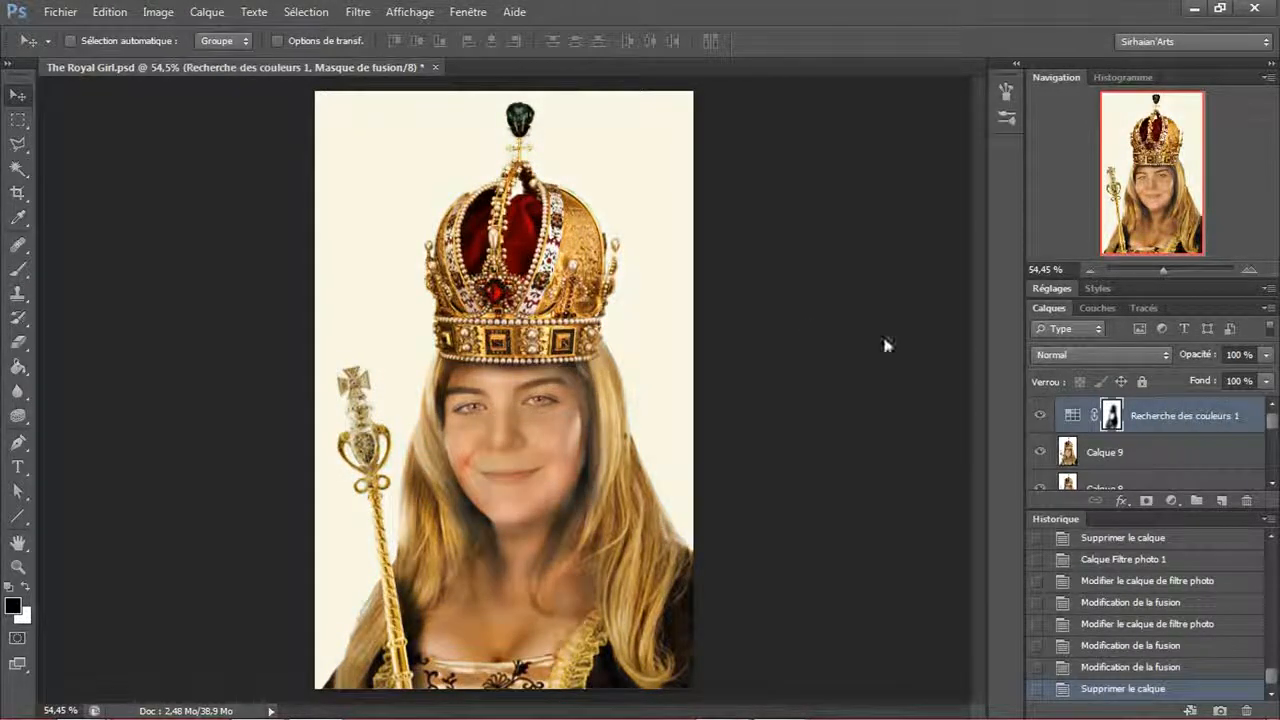
- Add a Mélangeur de couches adjustment layer and set its red output channel to +99 % Rouge and -3 % Vert
left_click(1171, 500)
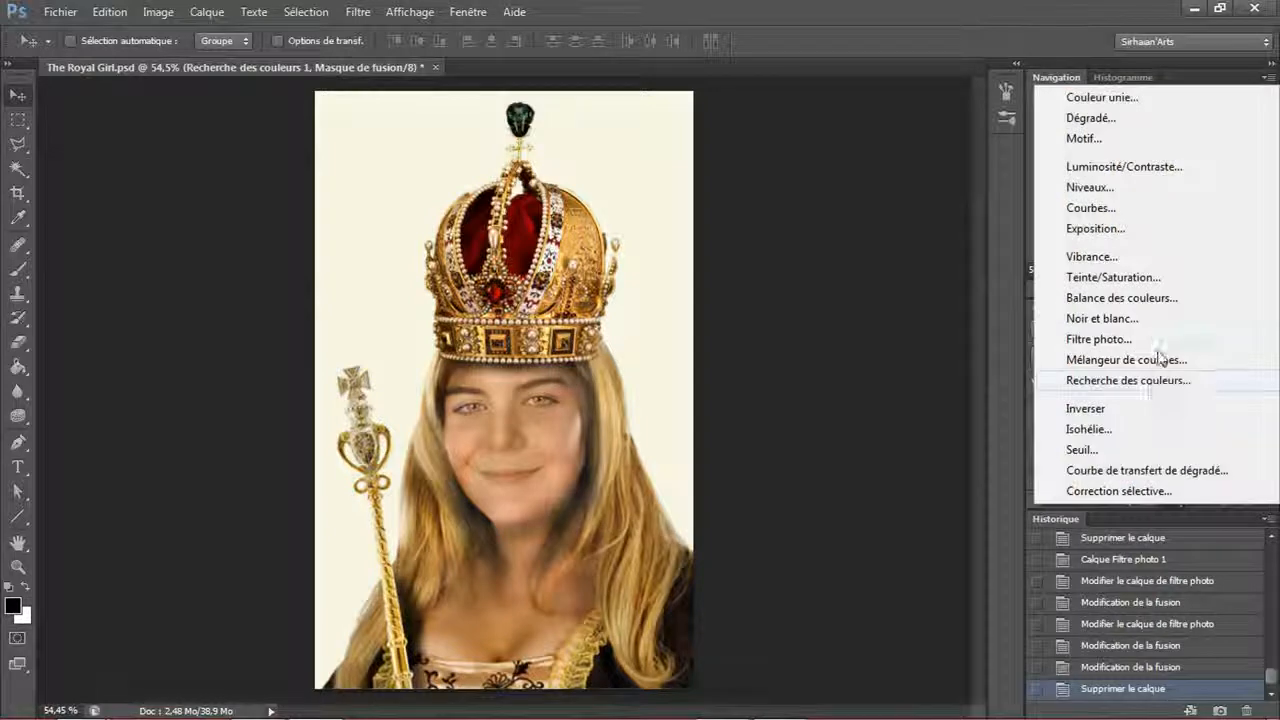
left_click(1160, 358)
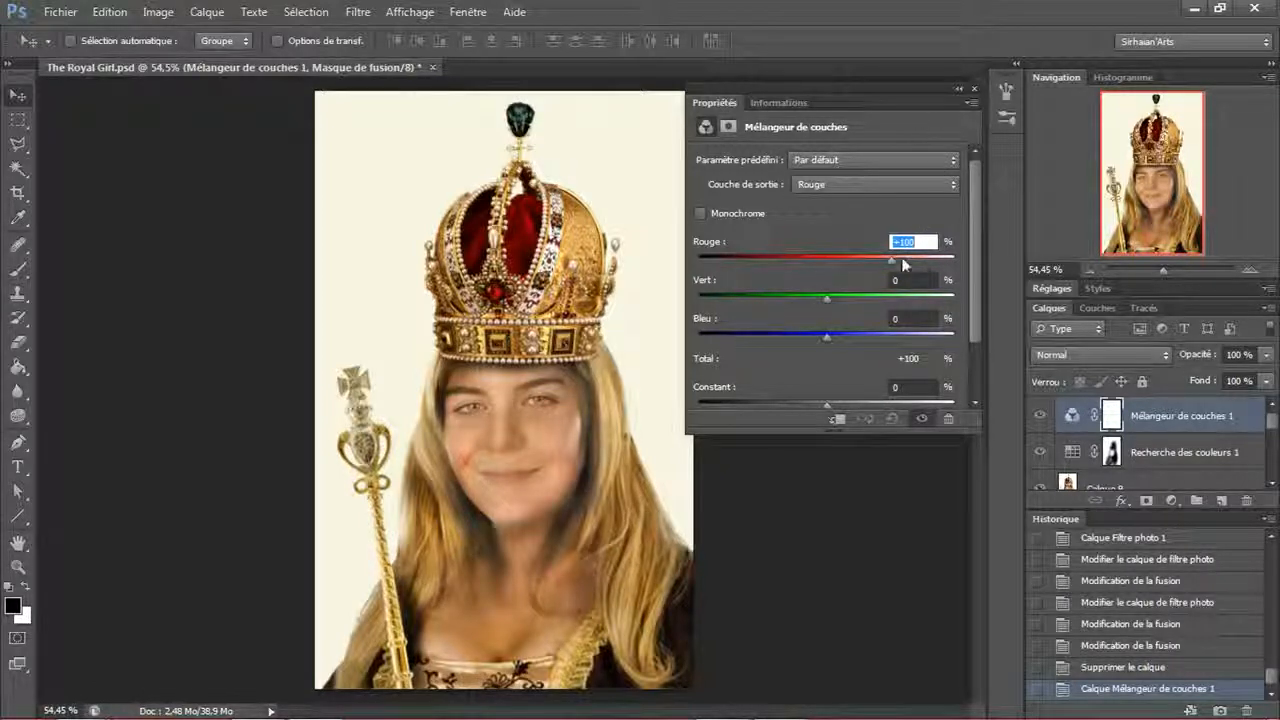
left_click_drag(901, 258, 811, 302)
left_click(883, 298)
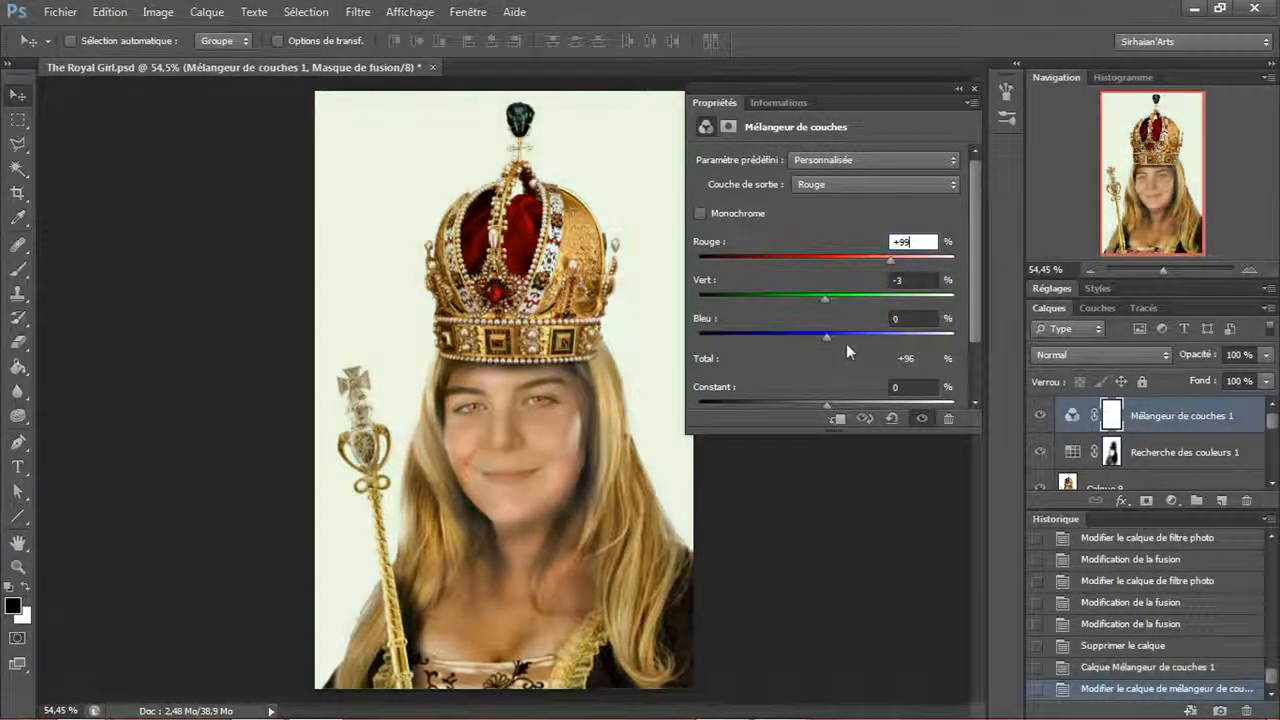
- Shift the Mélangeur de couches layer's remaining settings strongly towards red, and delete that layer
scroll(846, 343, "down", 1)
scroll(846, 343, "down", 1)
left_click_drag(826, 360, 971, 104)
left_click(1005, 117)
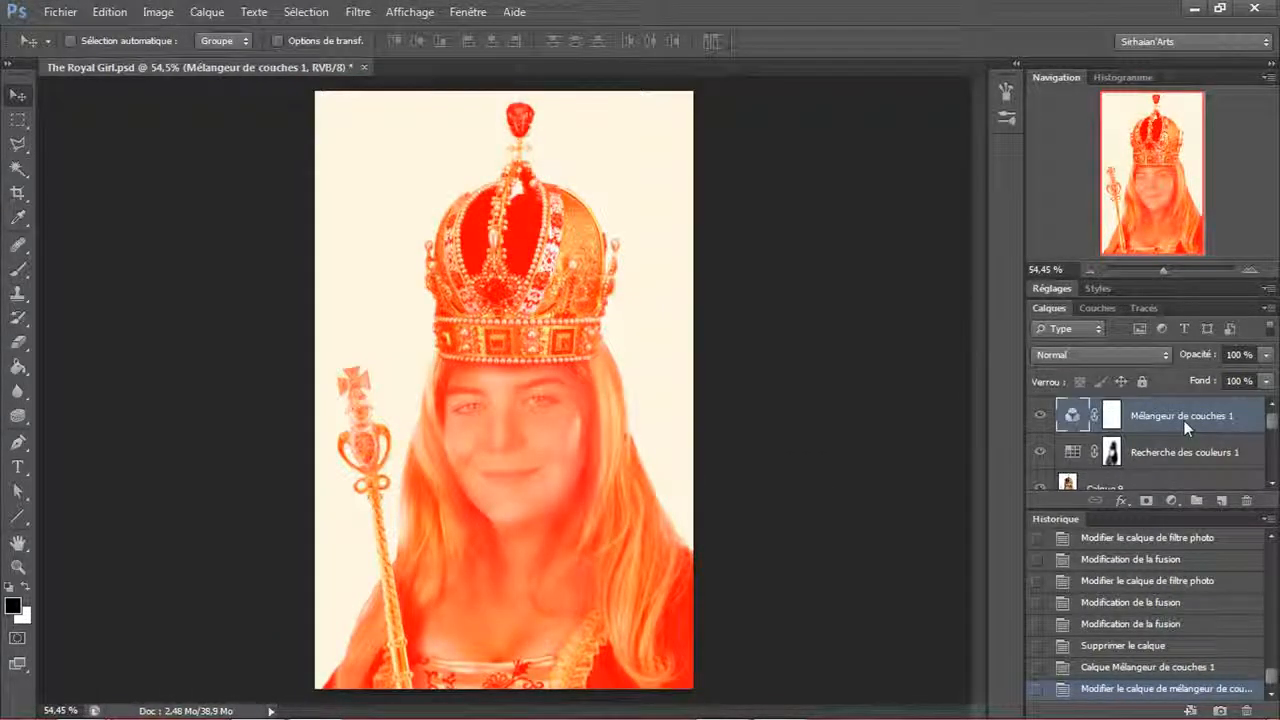
key("Delete")
- Try a second Recherche des couleurs adjustment layer with its default settings, and delete it
left_click(1171, 500)
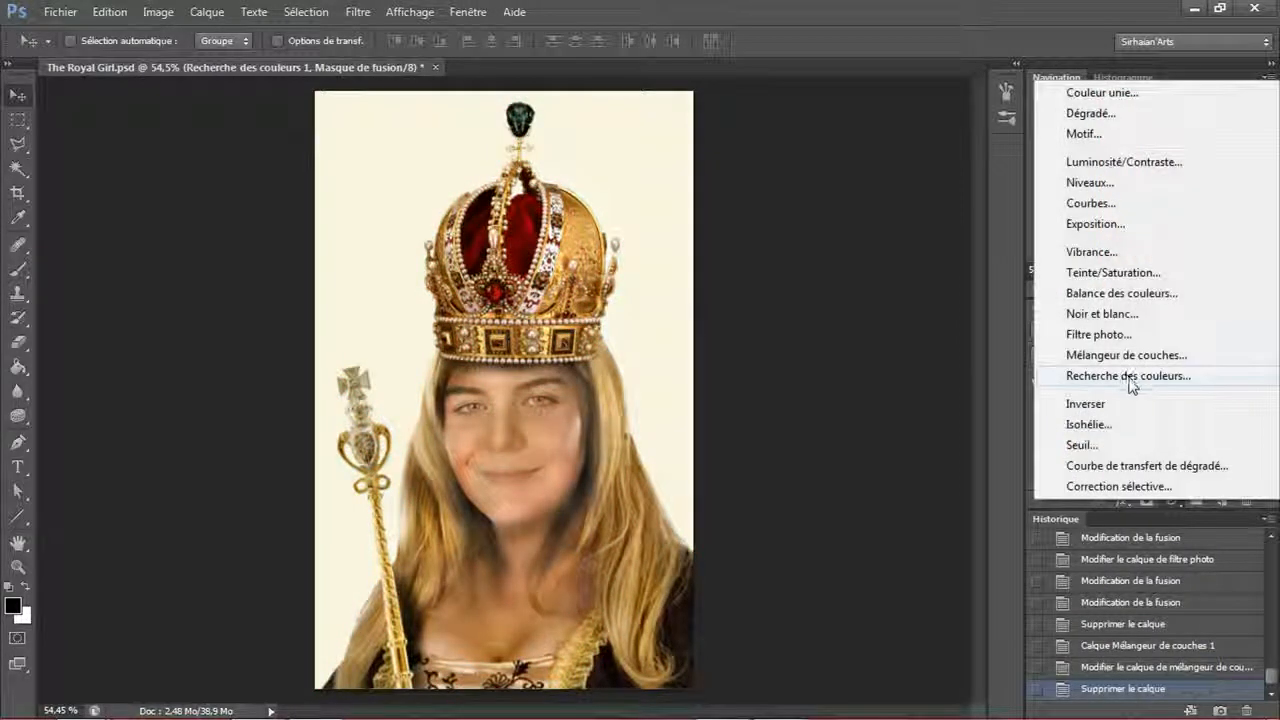
left_click(1128, 376)
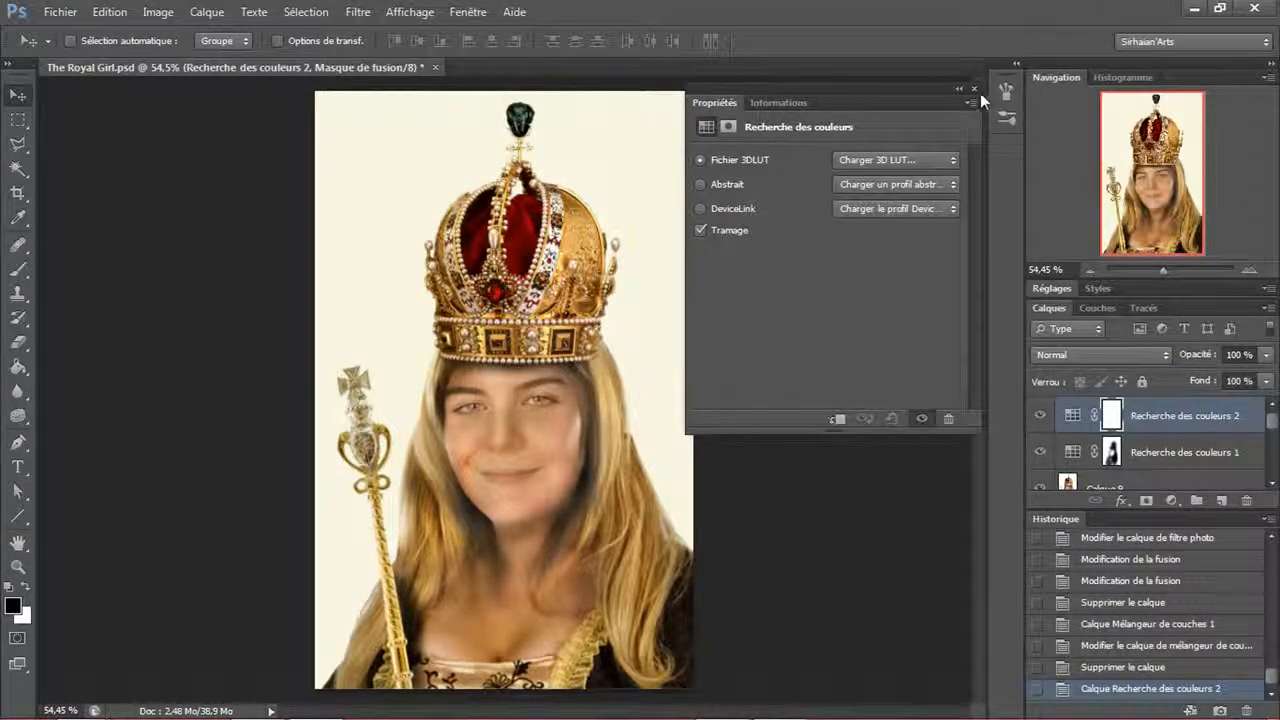
left_click(975, 89)
left_click(1148, 414)
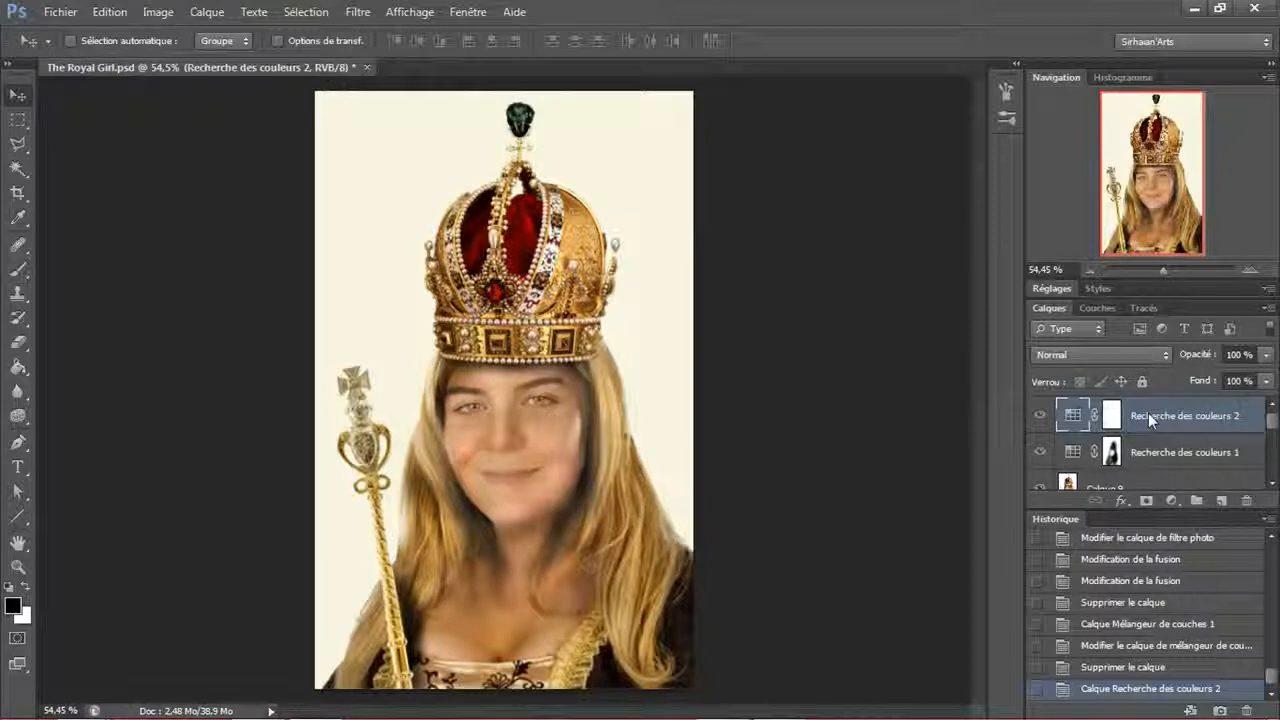
key("Delete")
- Try an Inverser adjustment layer in Normal blend mode over the portrait, and delete it
left_click(1172, 498)
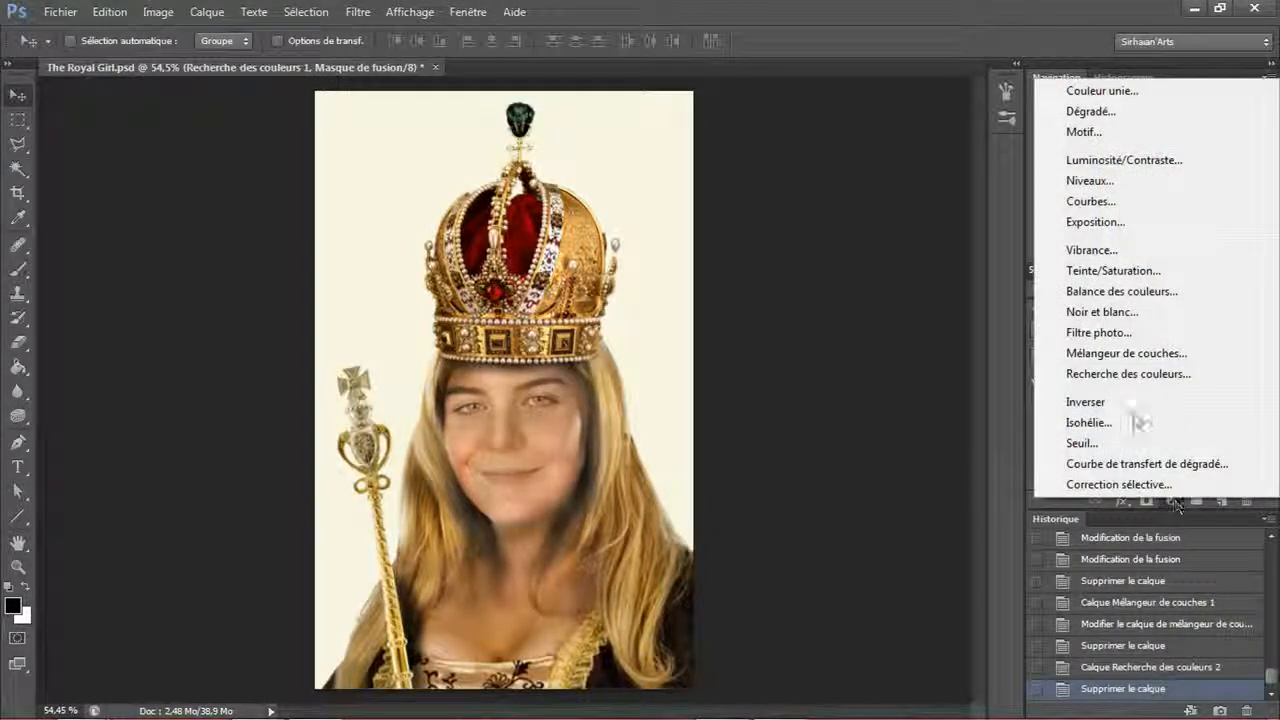
left_click(1130, 400)
left_click(975, 89)
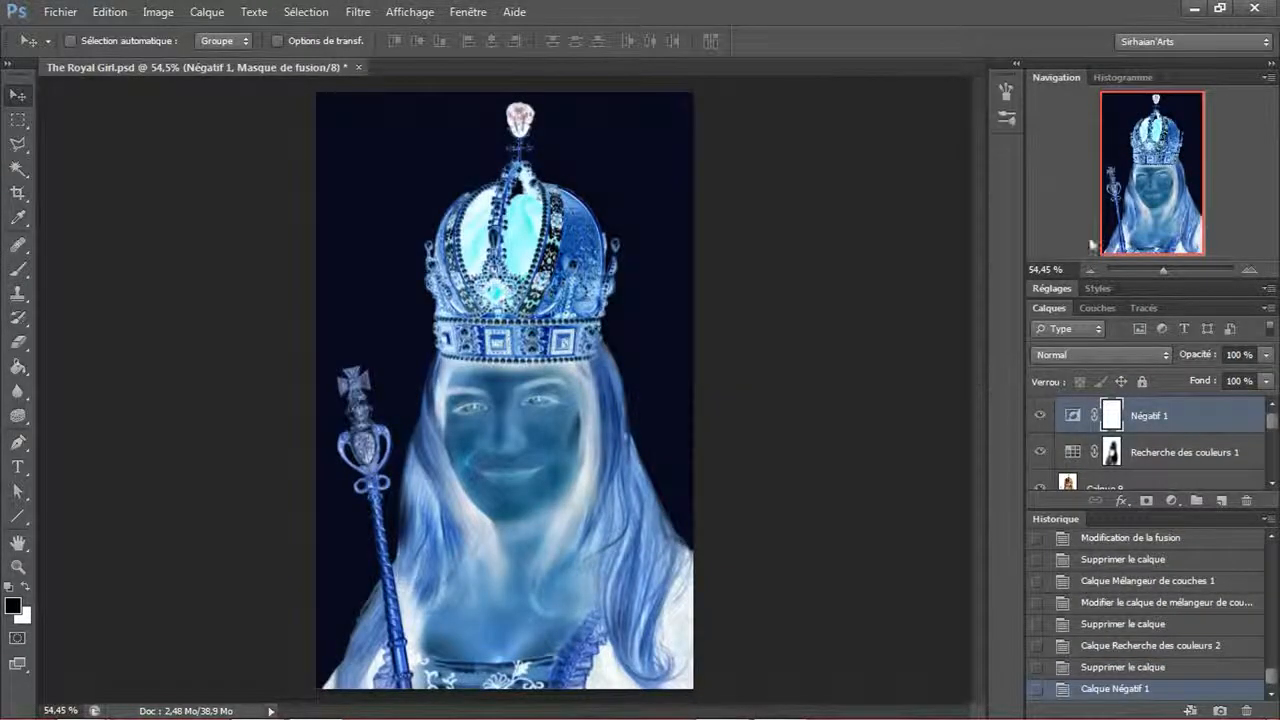
left_click(1209, 411)
key("Delete")
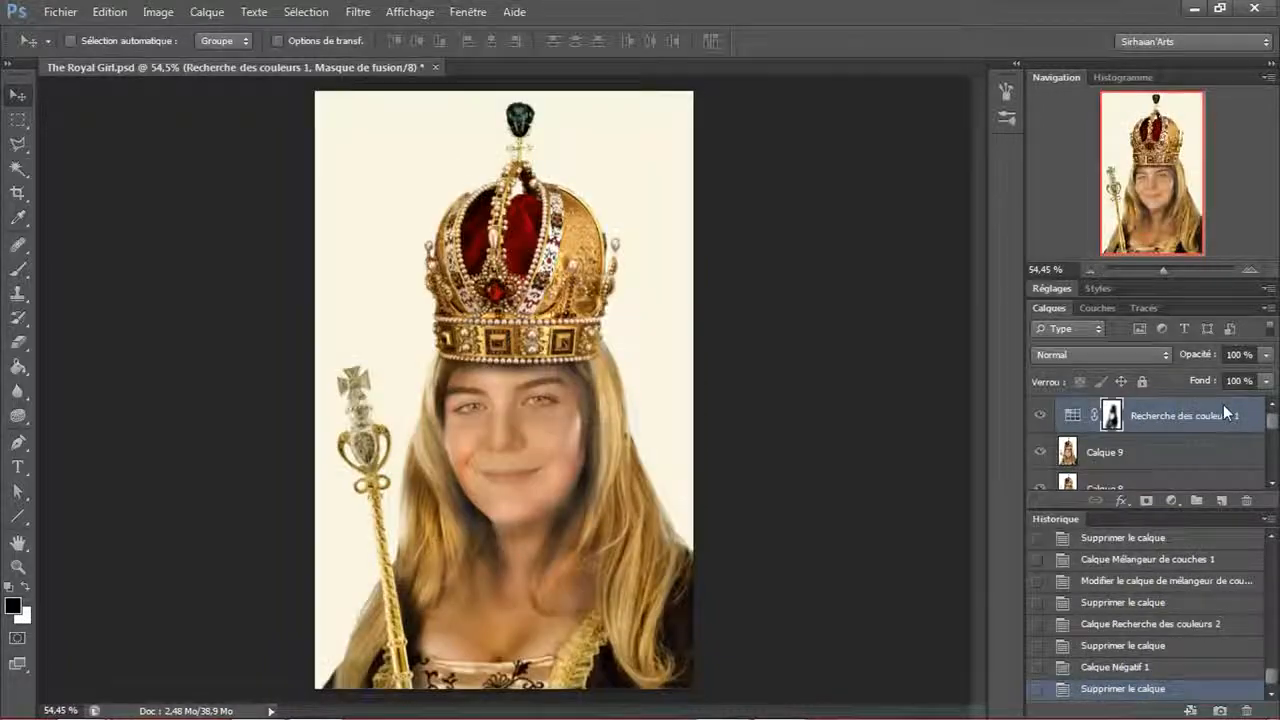
- Try an Inverser adjustment layer in Lumière tamisée blend mode, compare the image with and without it, and delete it
left_click(1172, 498)
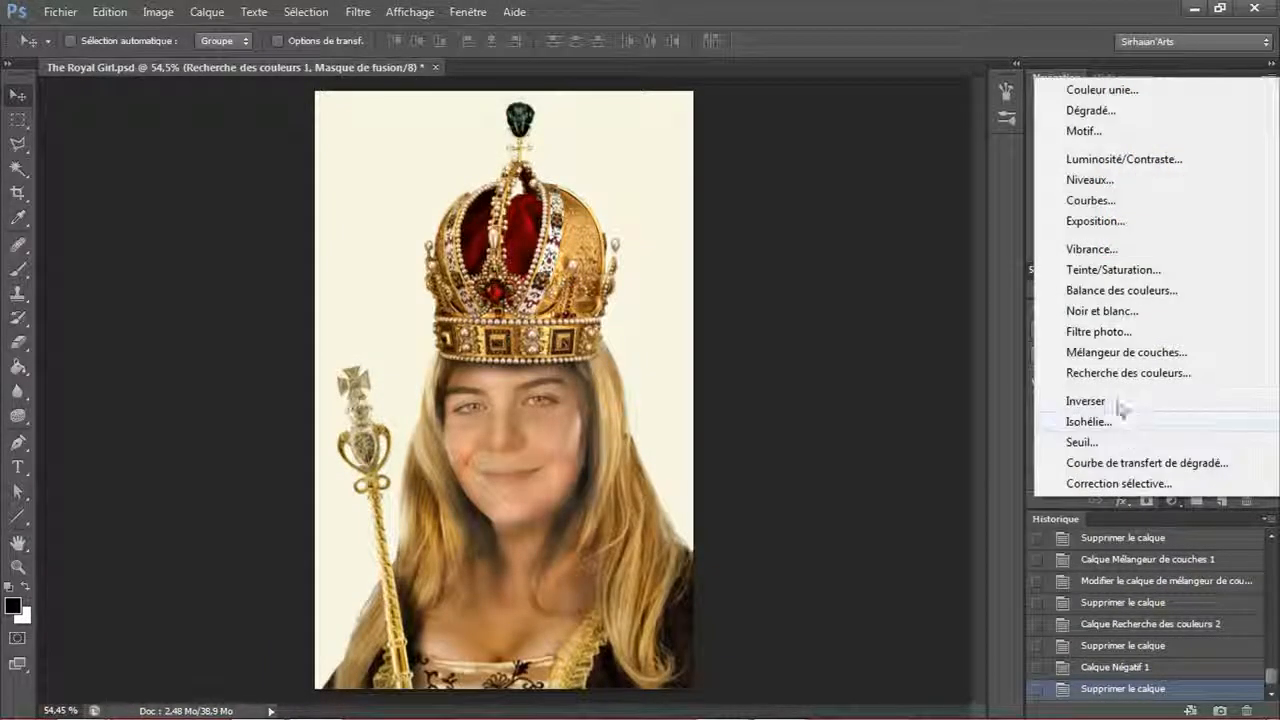
left_click(1118, 402)
left_click(1080, 360)
left_click(1076, 248)
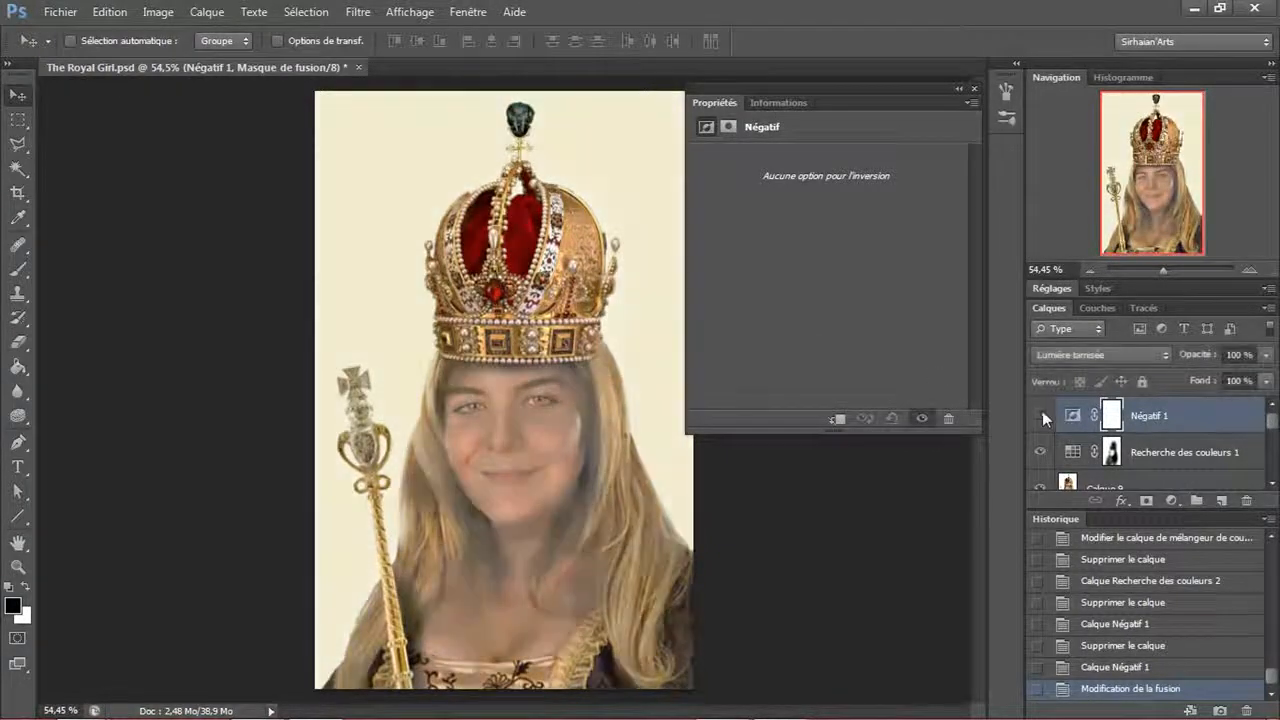
left_click(1040, 415)
left_click(1042, 413)
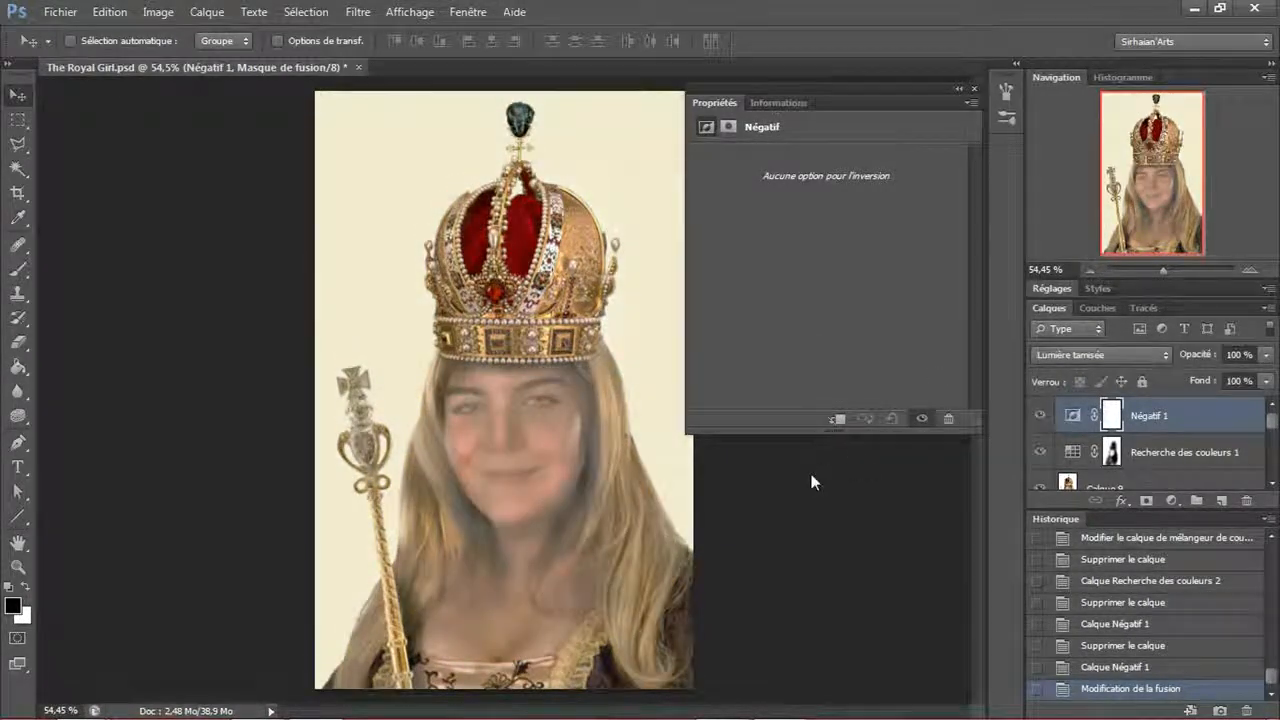
left_click(974, 89)
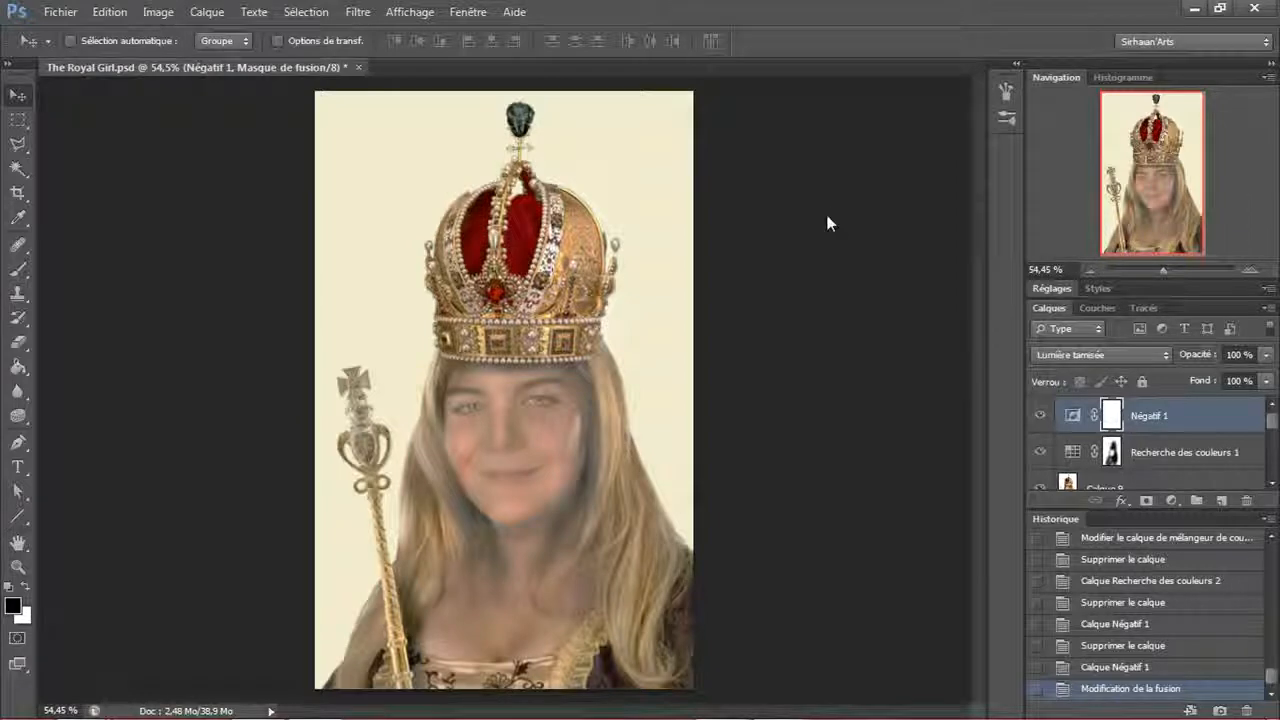
key("Delete")
- Add an Isohélie adjustment layer above the colour lookup layer and reduce its levels to 2
left_click(1169, 503)
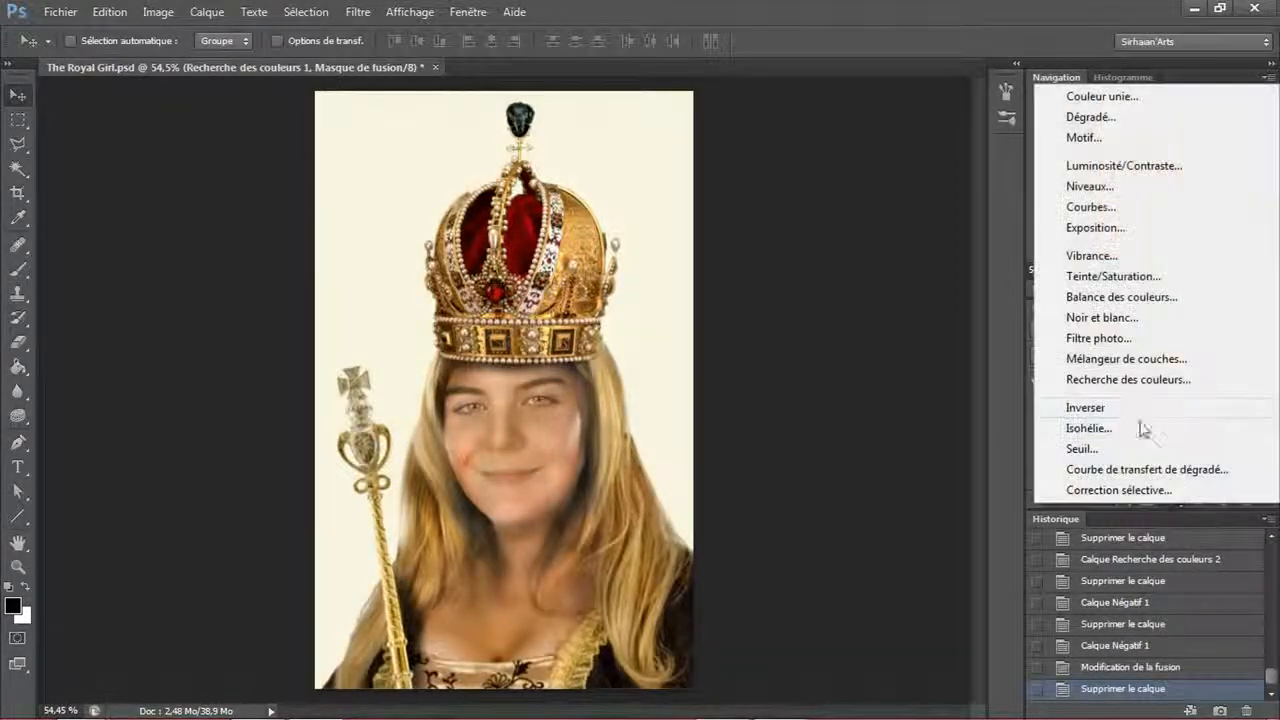
left_click(1116, 427)
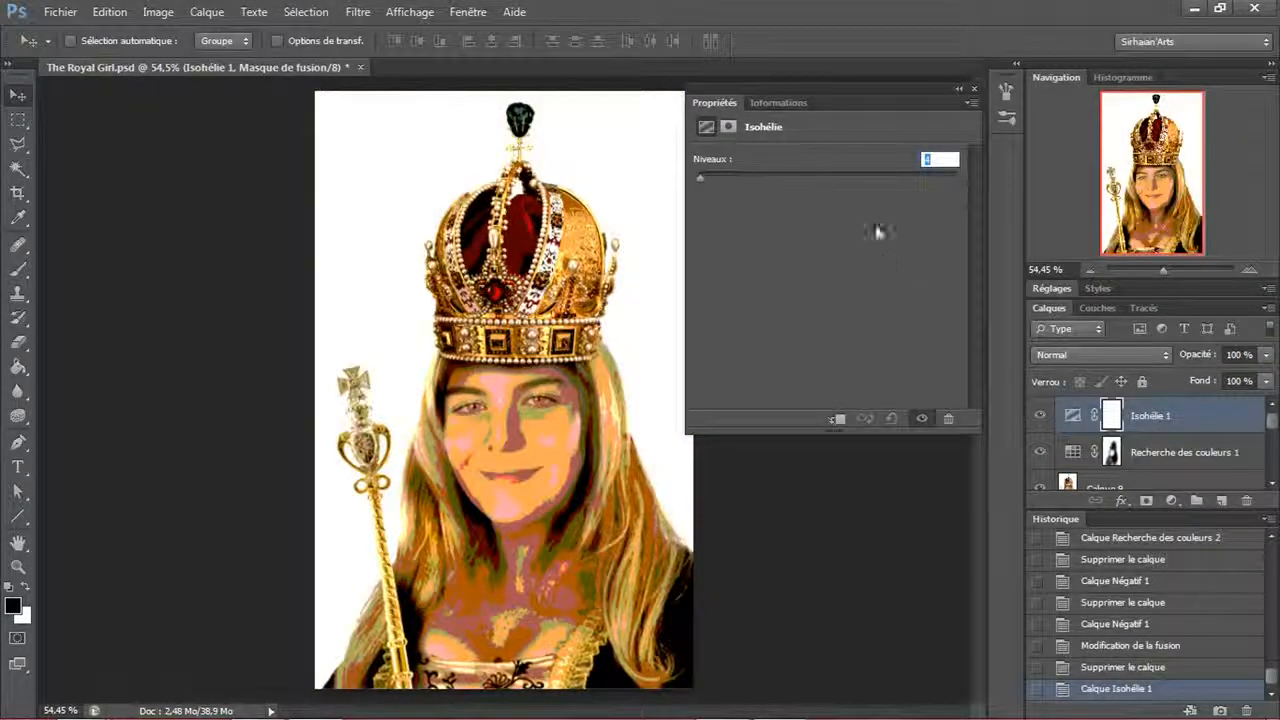
left_click(771, 177)
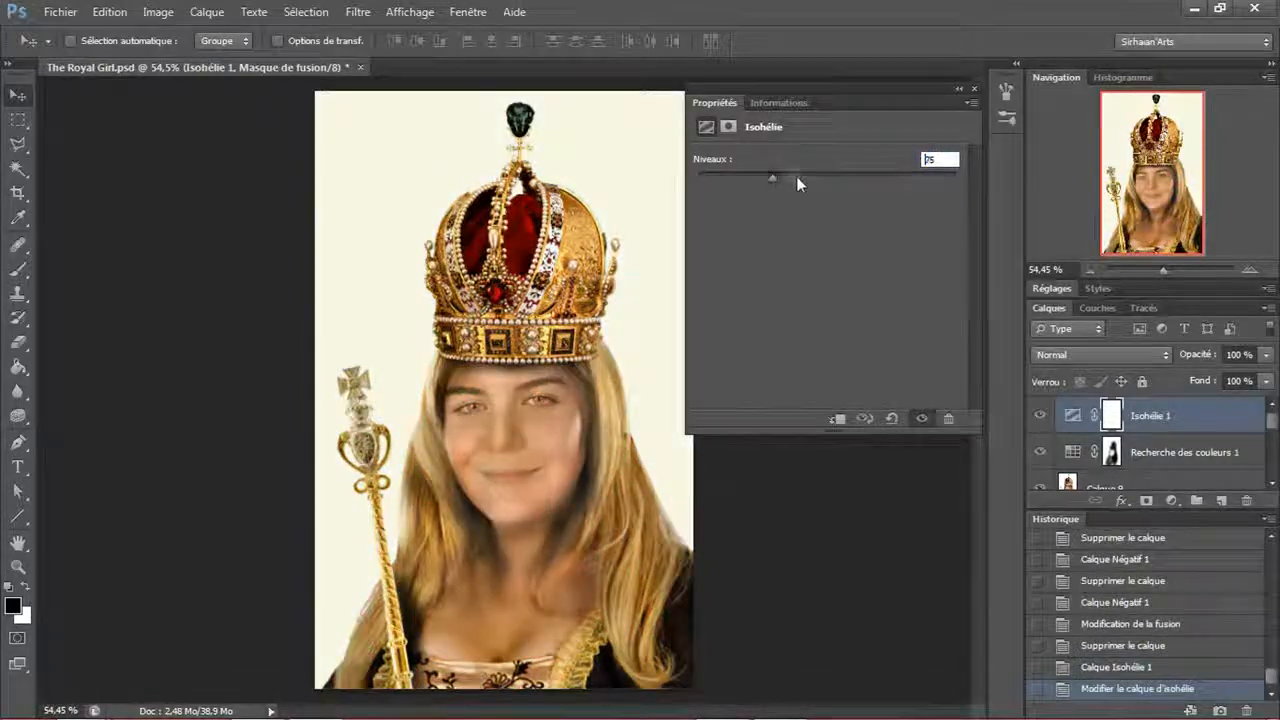
left_click_drag(708, 175, 706, 179)
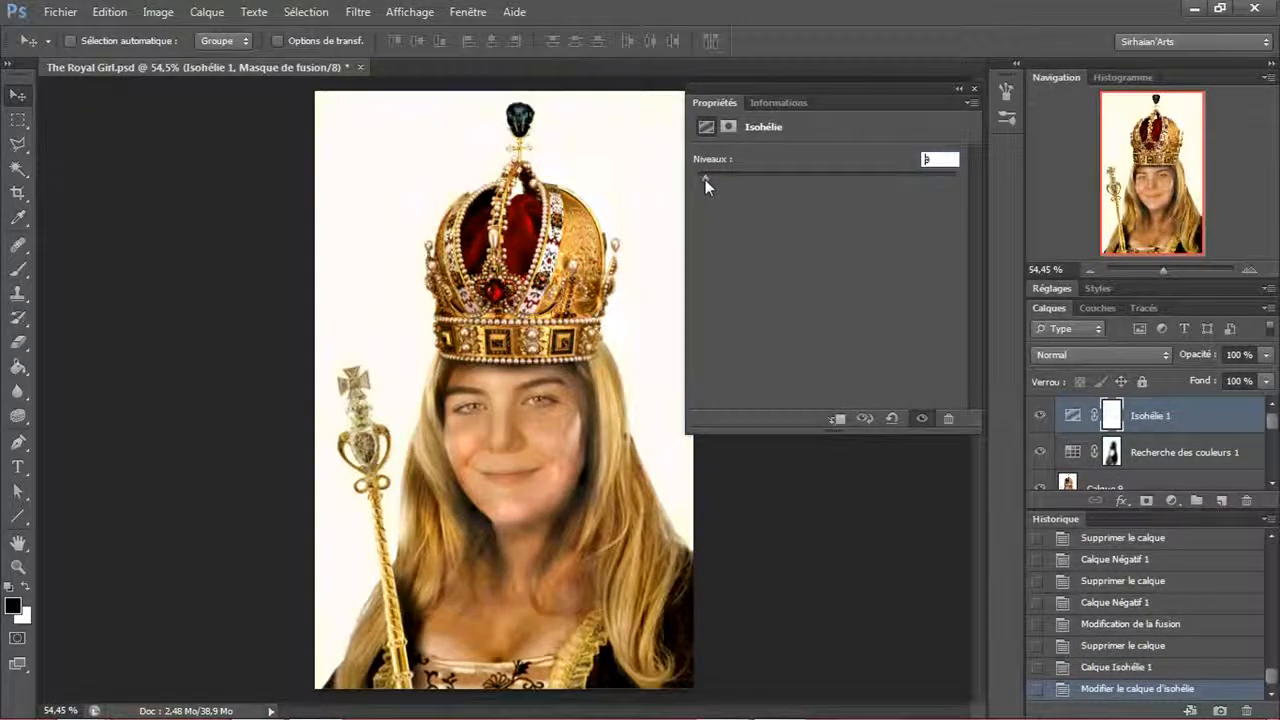
left_click(709, 175)
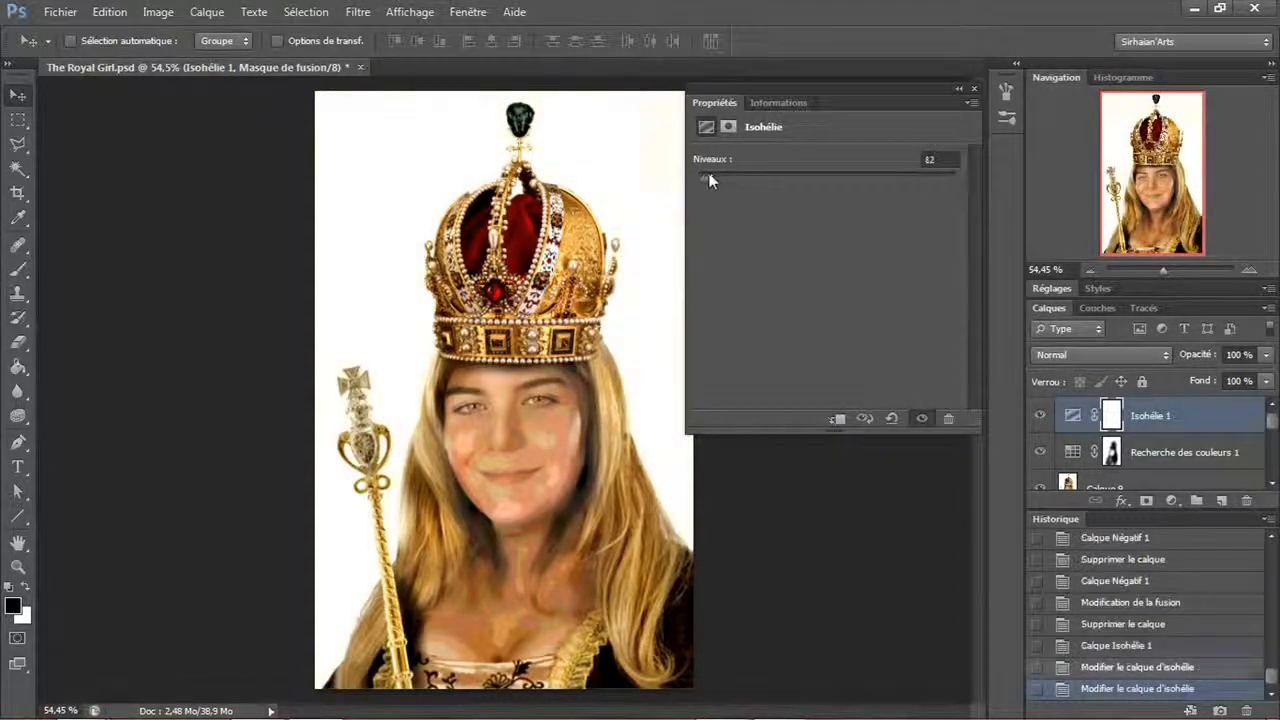
left_click_drag(708, 176, 692, 178)
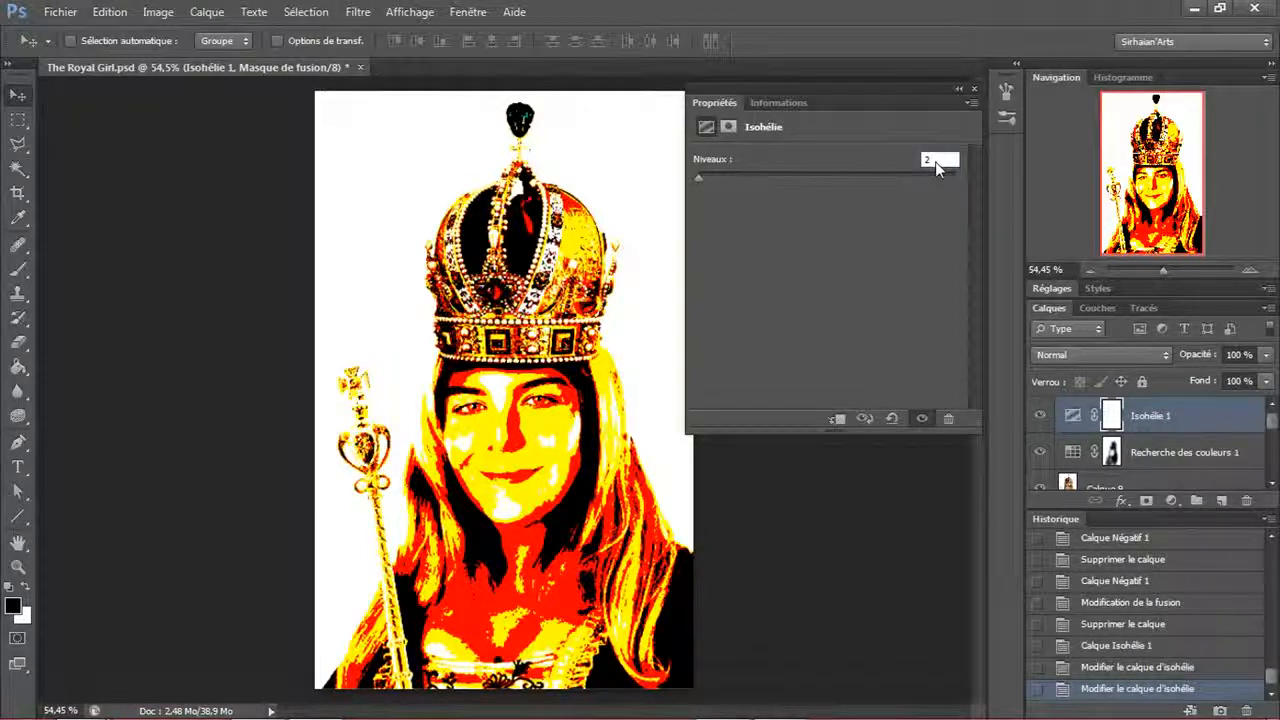
- Raise the Isohélie layer's levels gradually to 20
key("Up")
key("Up")
key("Up")
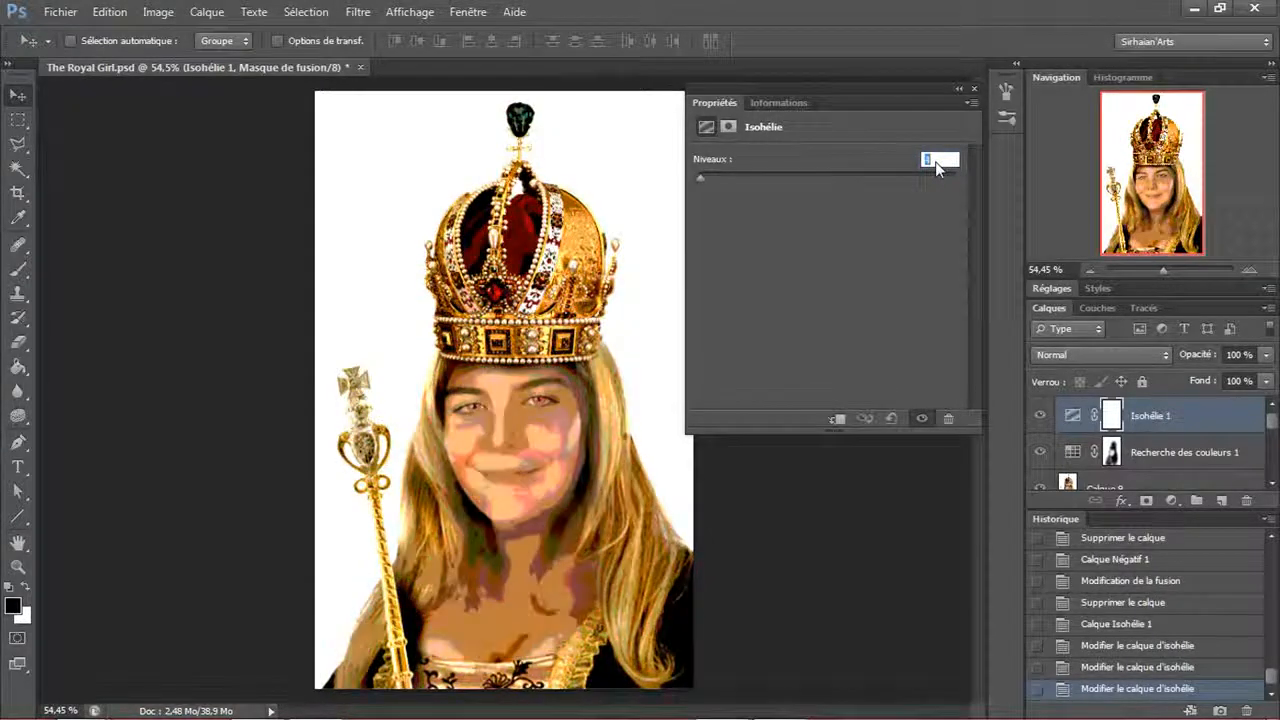
key("Up")
key("Up")
key("Up")
key("Up")
key("Up")
key("Up")
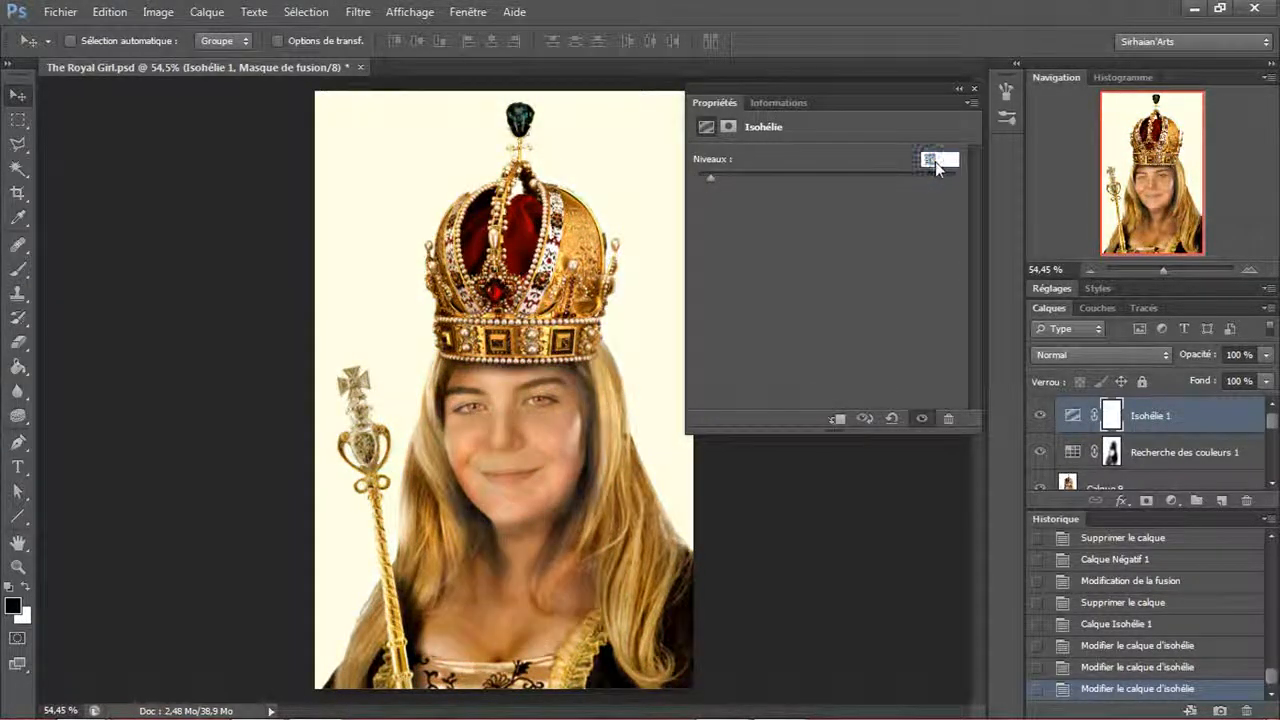
key("Up")
key("Up")
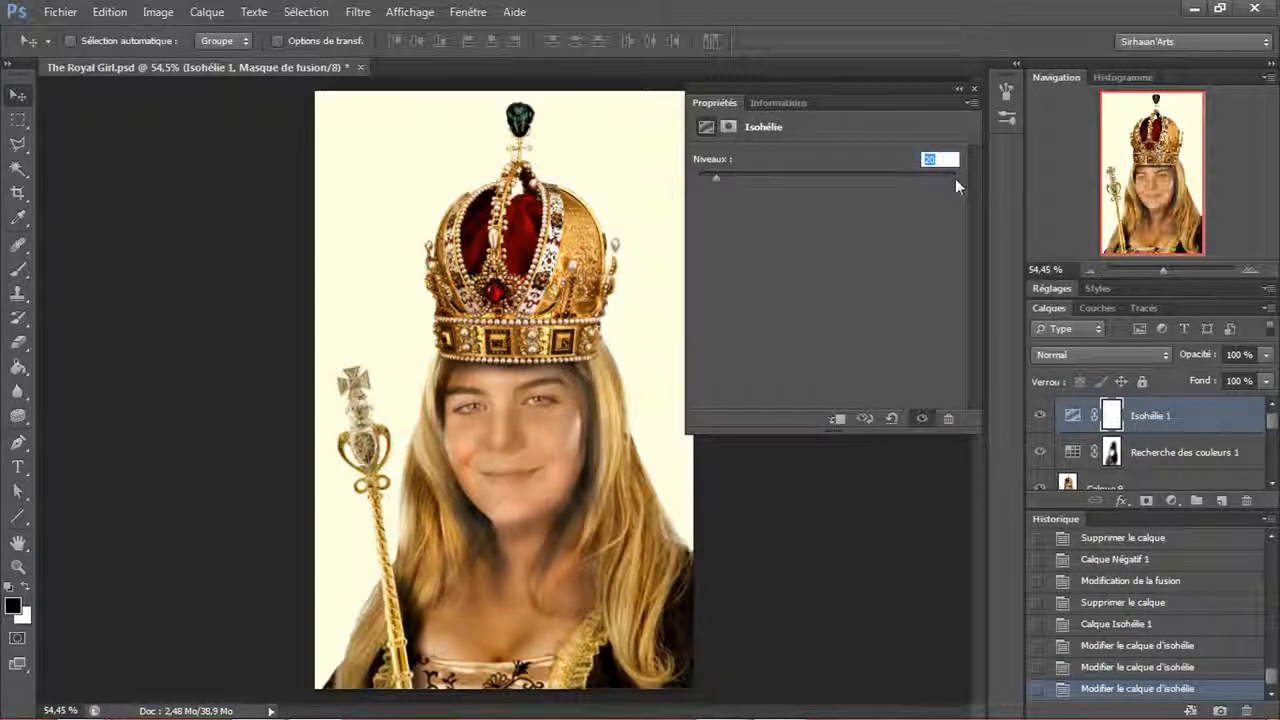
- Set the Isohélie levels to 255, inspect the portrait at 100 %, and delete the Isohélie layer
left_click(955, 178)
double_click(20, 565)
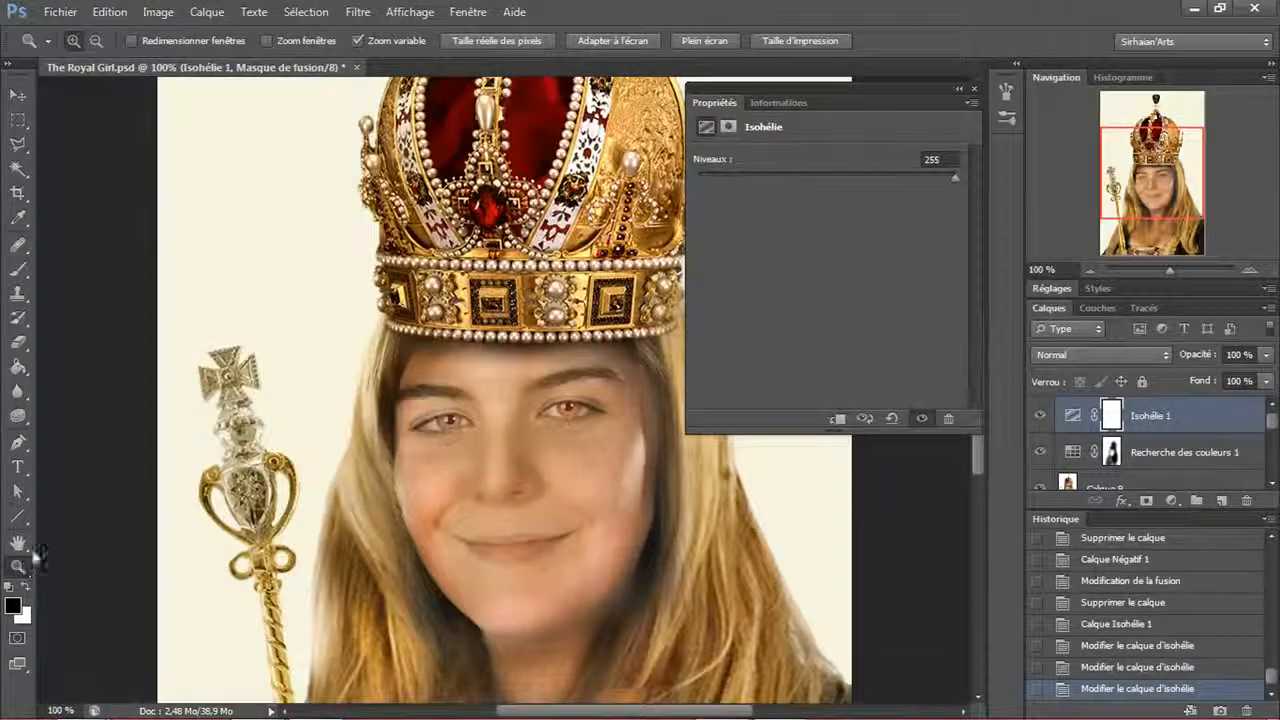
left_click(577, 42)
key("v")
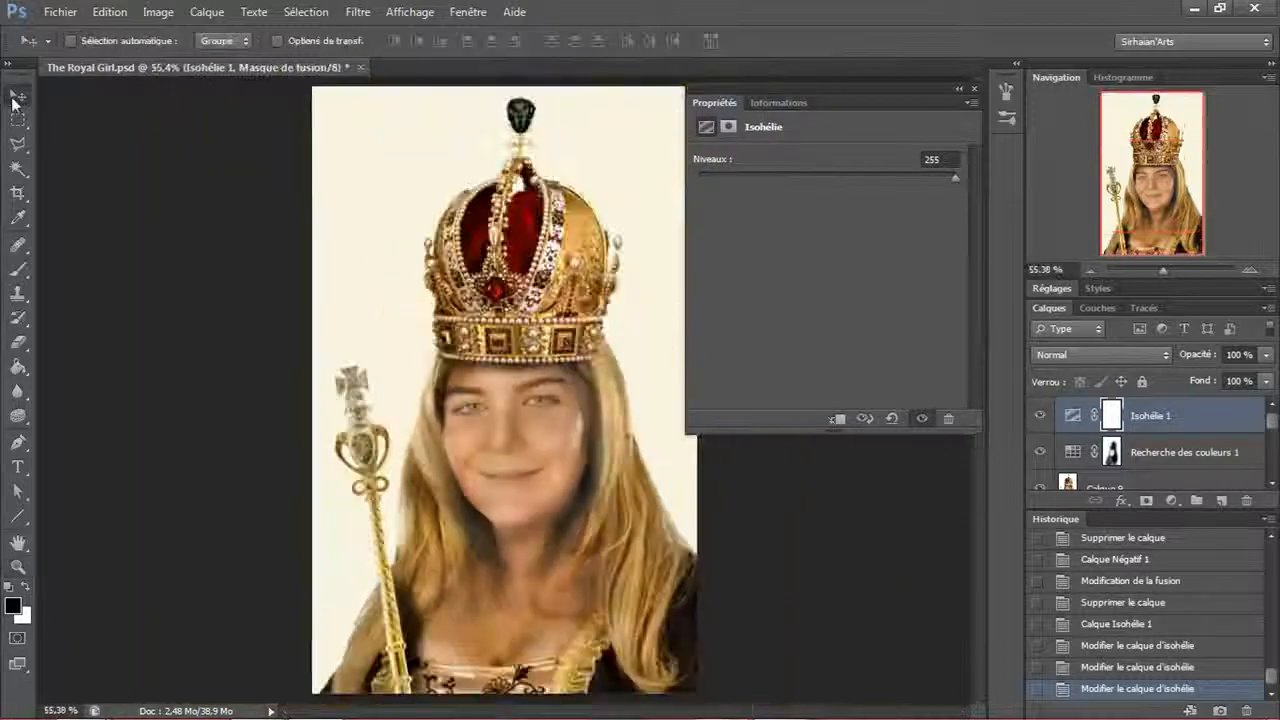
key("Delete")
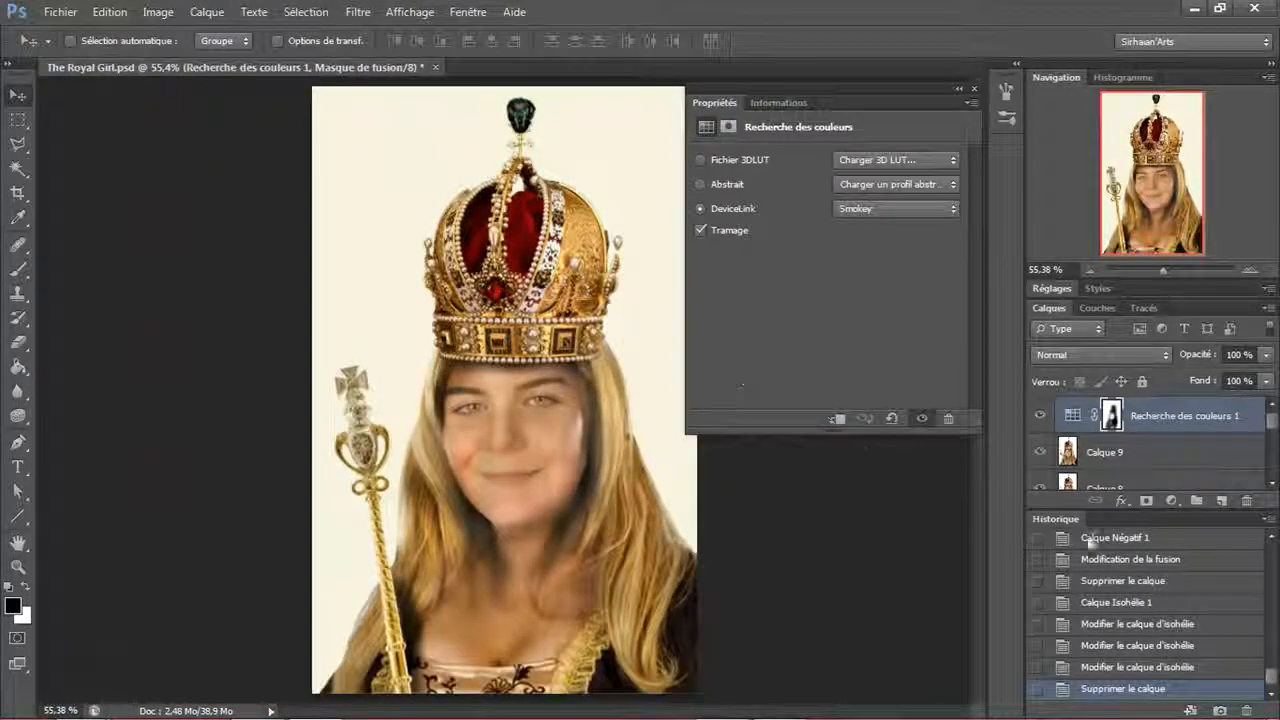
- Add a Seuil adjustment layer above the colour lookup layer and raise its threshold level to darken the portrait
left_click(1168, 501)
left_click(1100, 444)
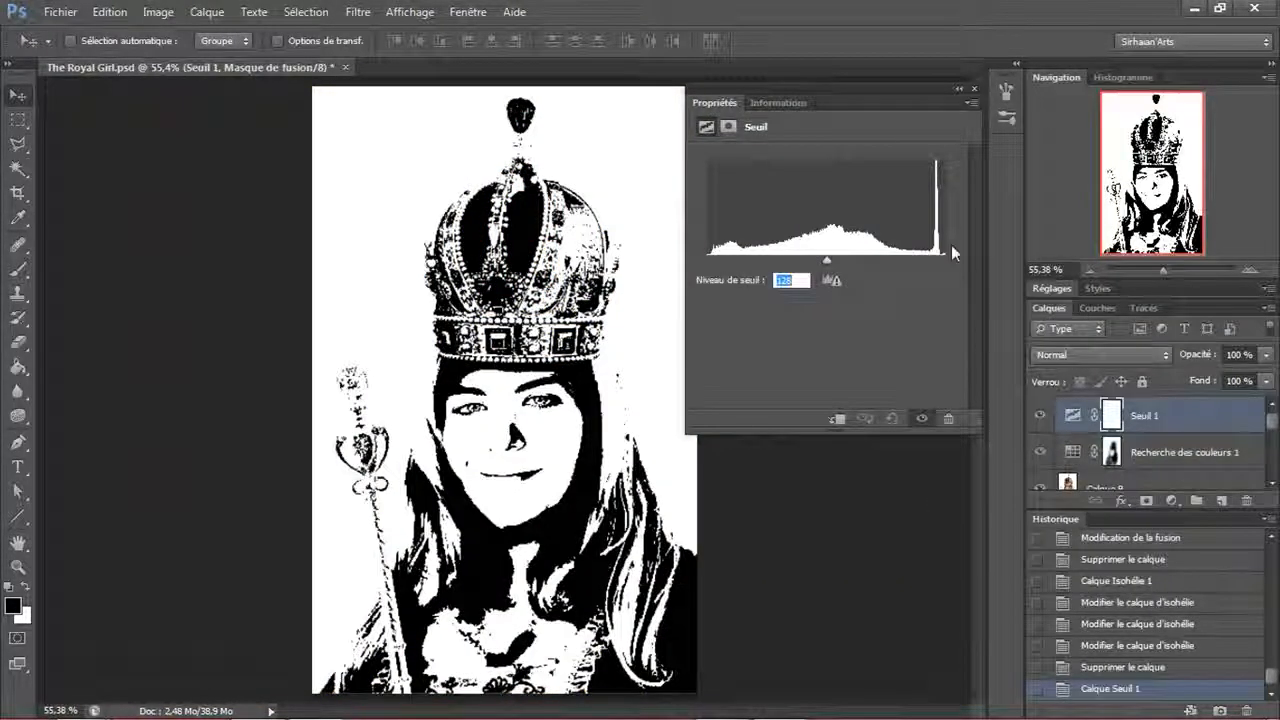
left_click_drag(823, 260, 853, 262)
left_click(976, 89)
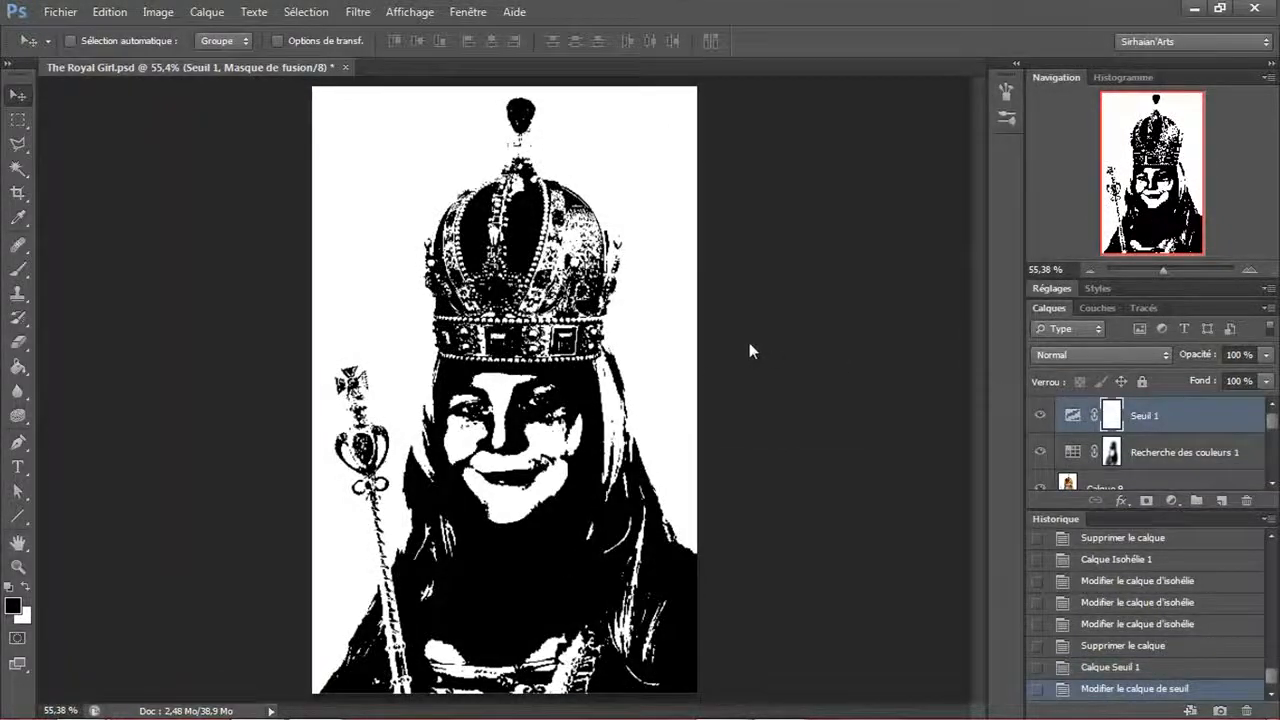
- Paste a merged copy of the black-and-white image as a new layer, and delete the Seuil adjustment layer
key("ctrl+a")
key("ctrl+shift+c")
key("ctrl+v")
left_click(1125, 450)
key("Delete")
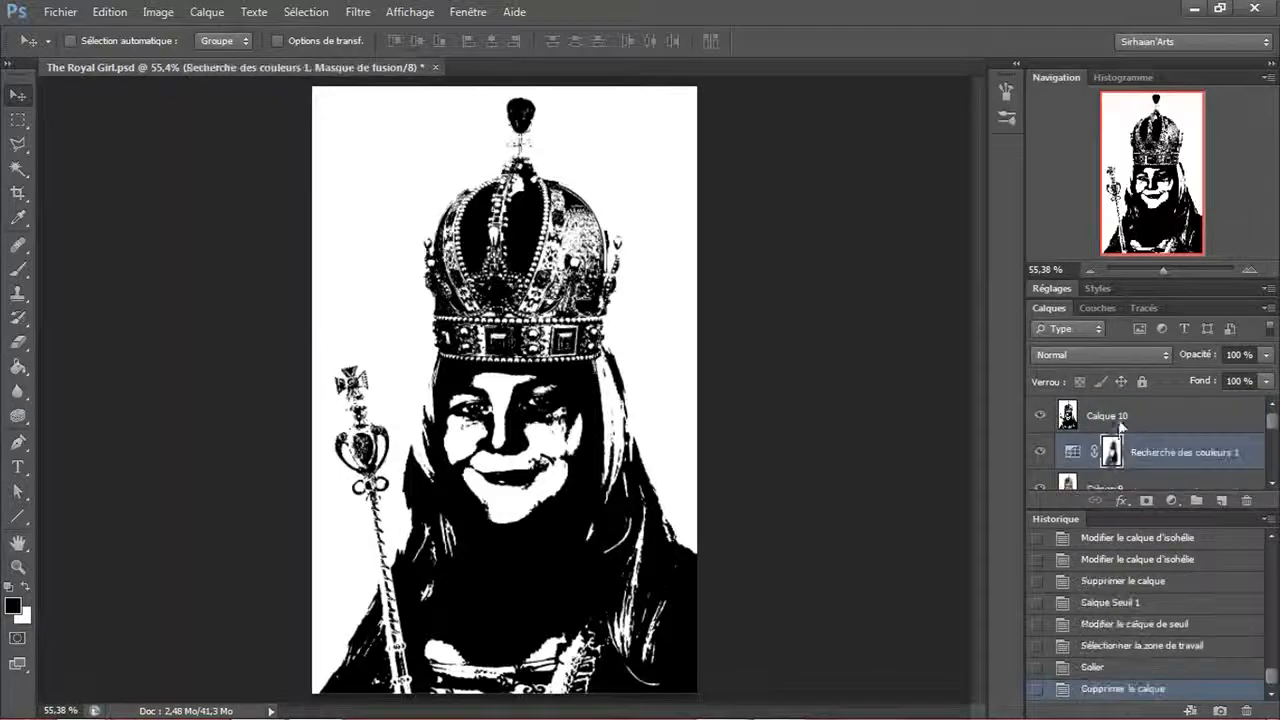
- Set the pasted black-and-white layer's blend mode to Incrustation
left_click(1107, 415)
left_click(1100, 354)
left_click(1114, 234)
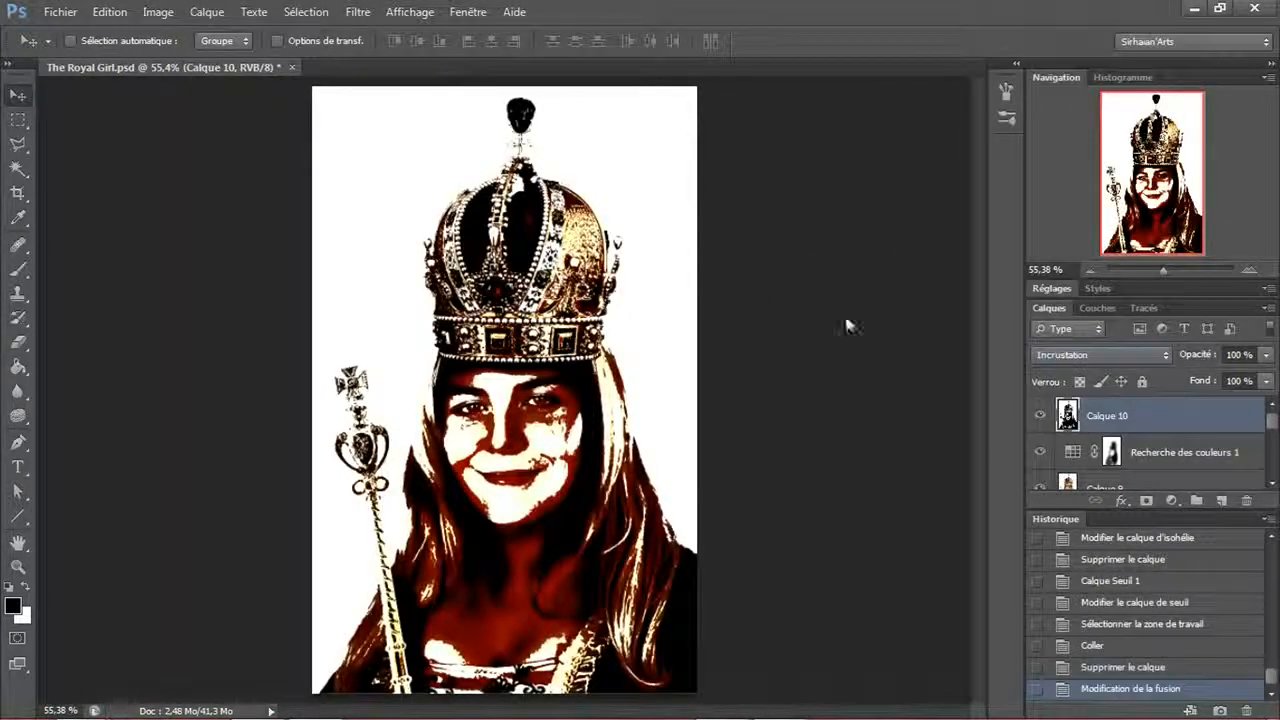
- Apply a Flou gaussien with a 7,4 pixel radius to the black-and-white layer
left_click(362, 12)
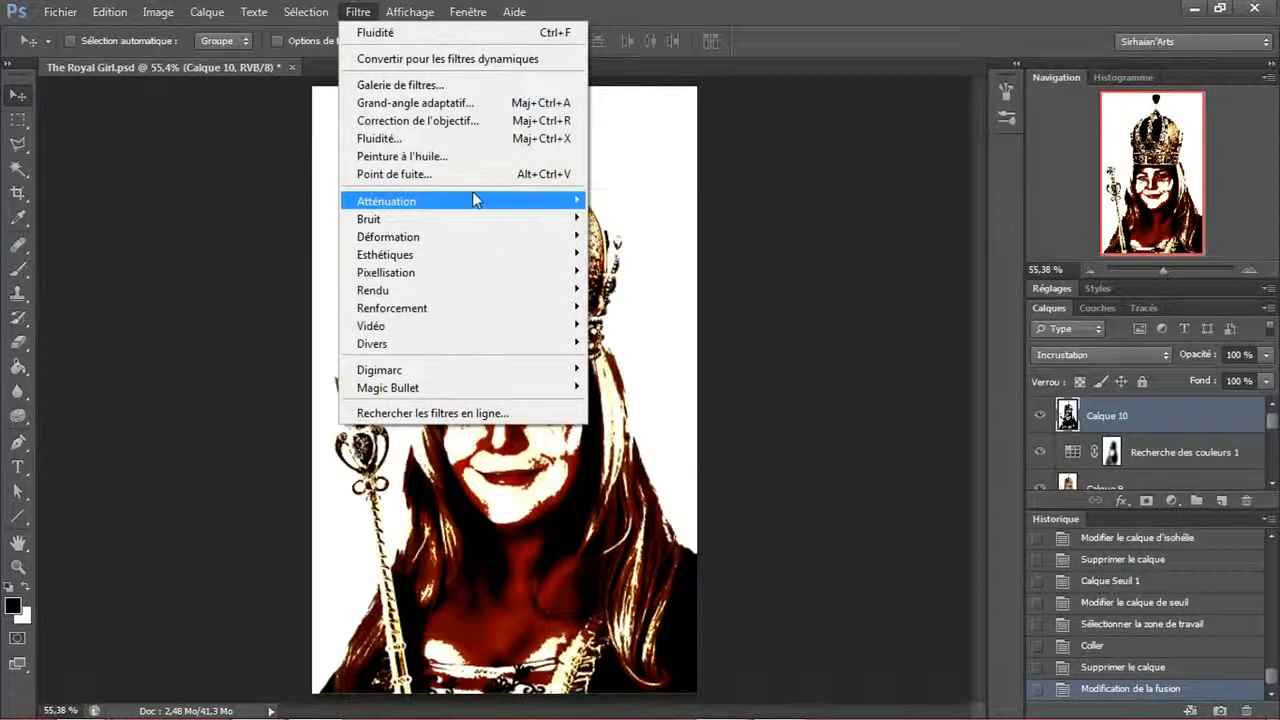
mouse_move(471, 197)
left_click(681, 353)
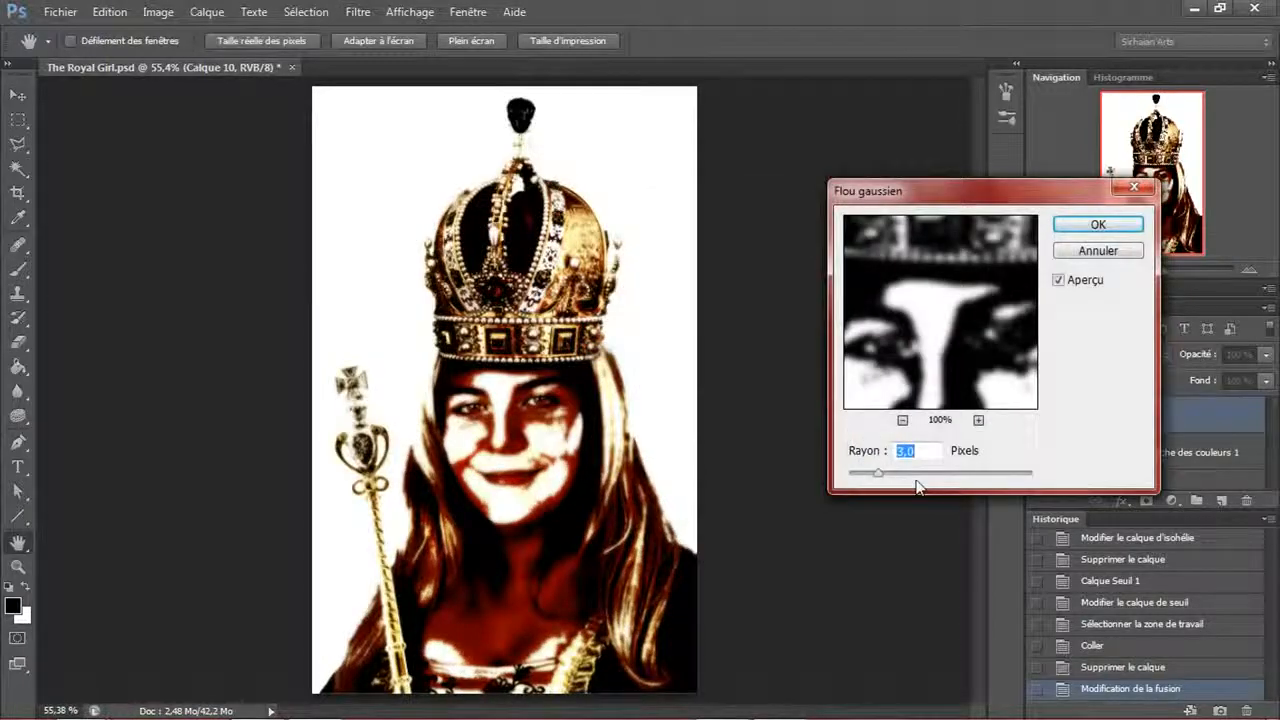
left_click(910, 476)
left_click(1070, 226)
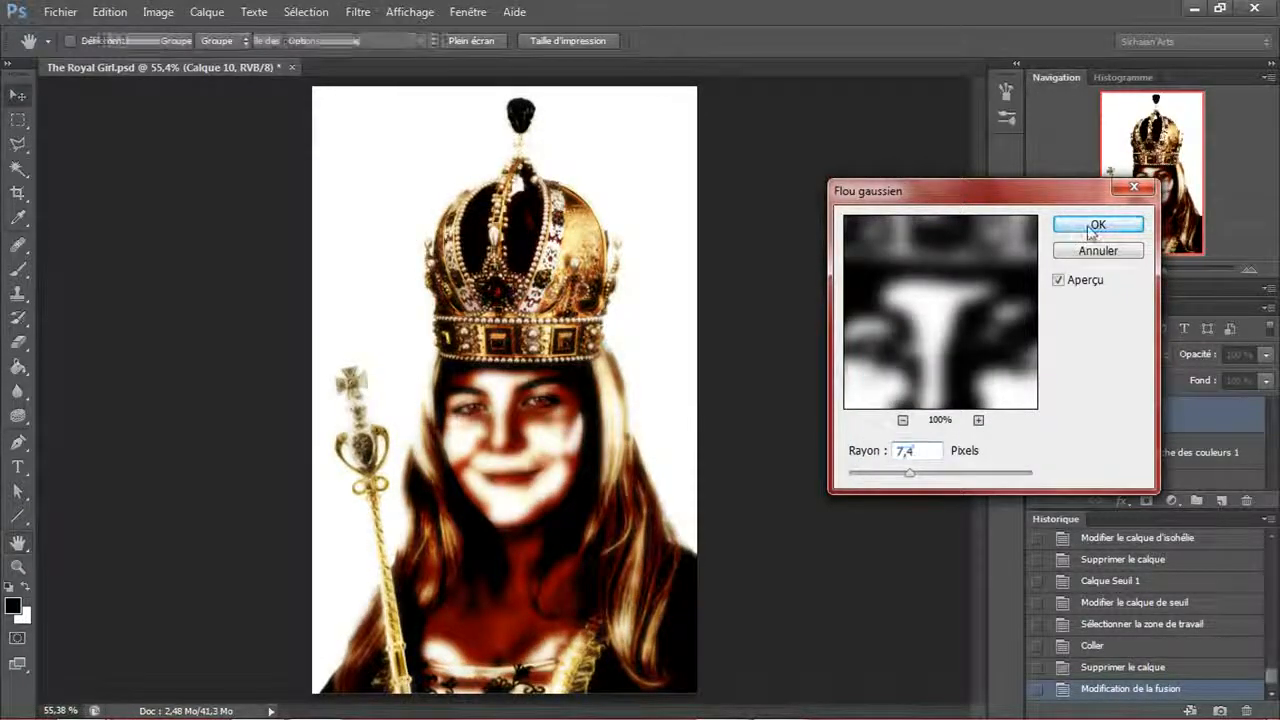
- Try several blend modes on the blurred black-and-white layer and set it to Lumière tamisée
left_click(1075, 354)
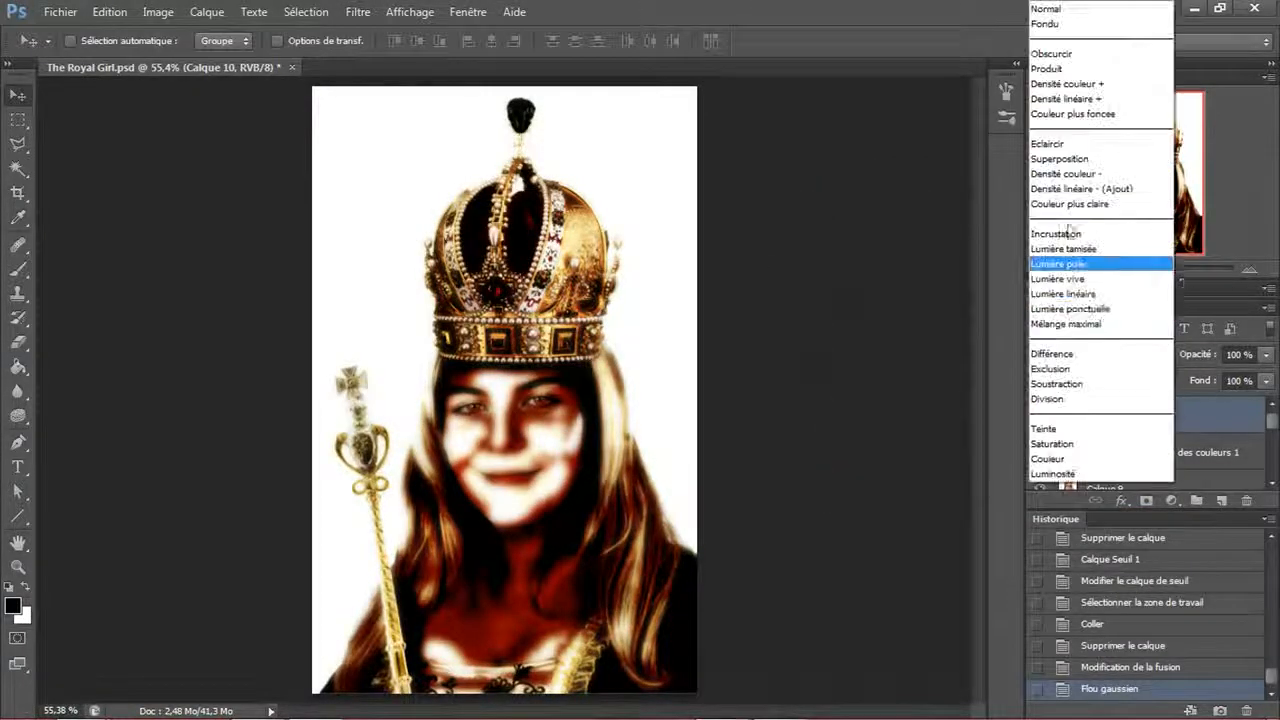
left_click(1067, 84)
key("Down")
key("Down")
key("Down")
key("Down")
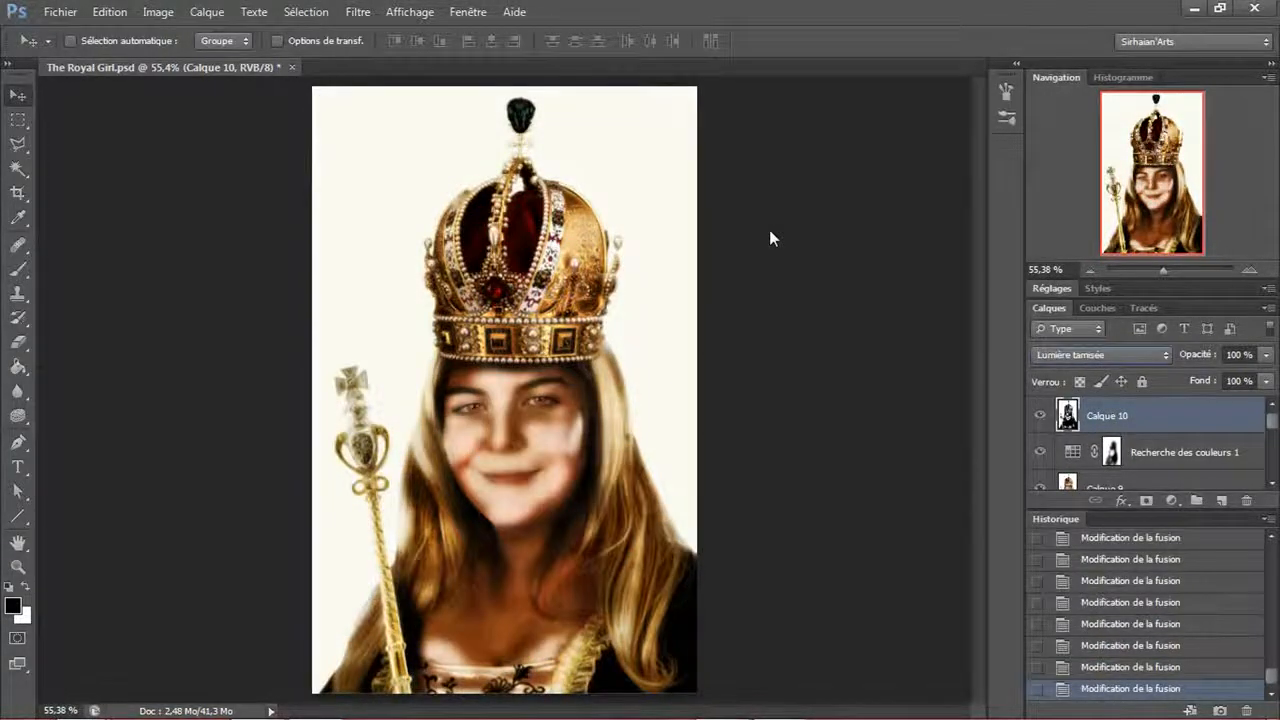
key("Down")
key("Up")
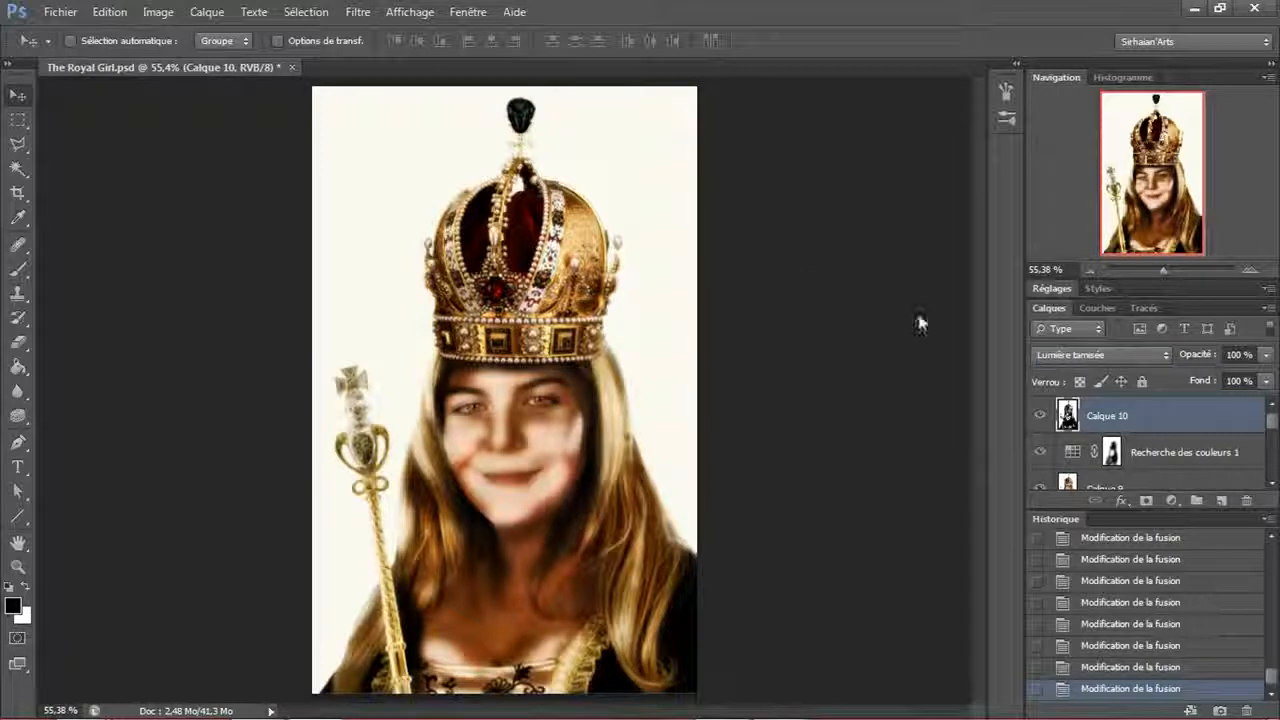
- Set the blurred black-and-white layer's opacity to 44 % and compare the portrait with the layer hidden and shown
left_click(1043, 414)
left_click(1043, 414)
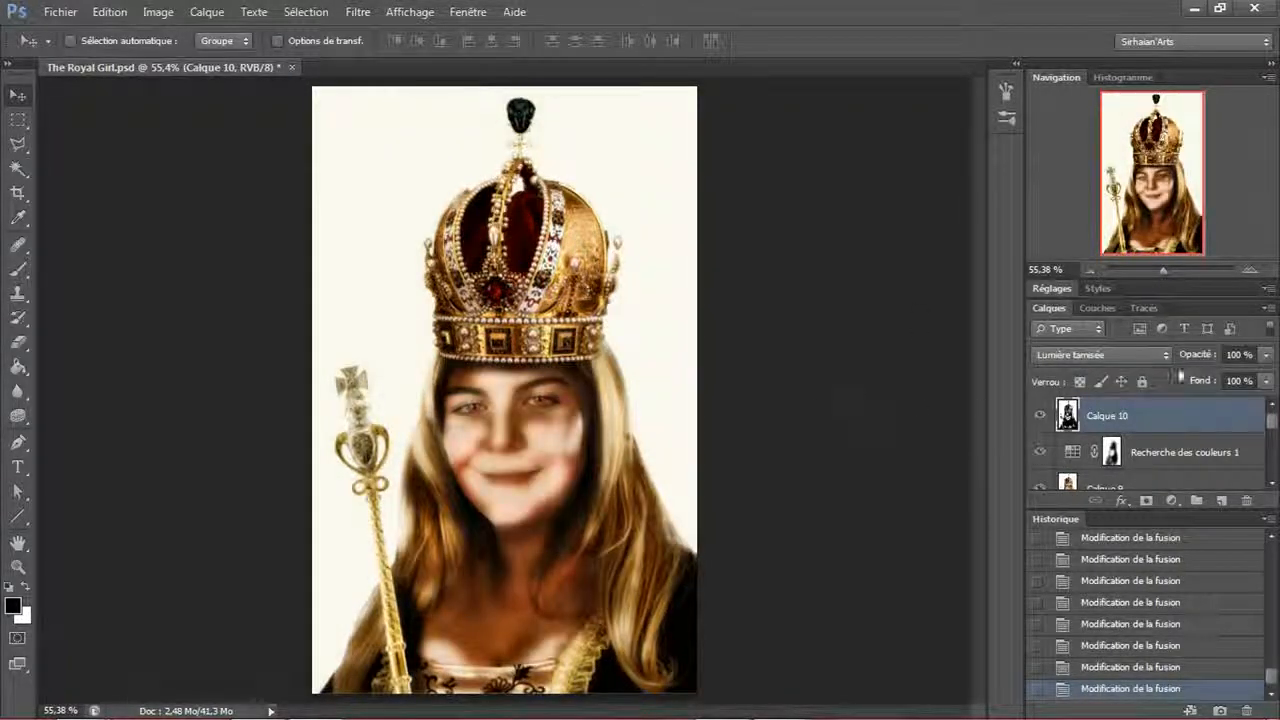
left_click_drag(1218, 362, 1180, 362)
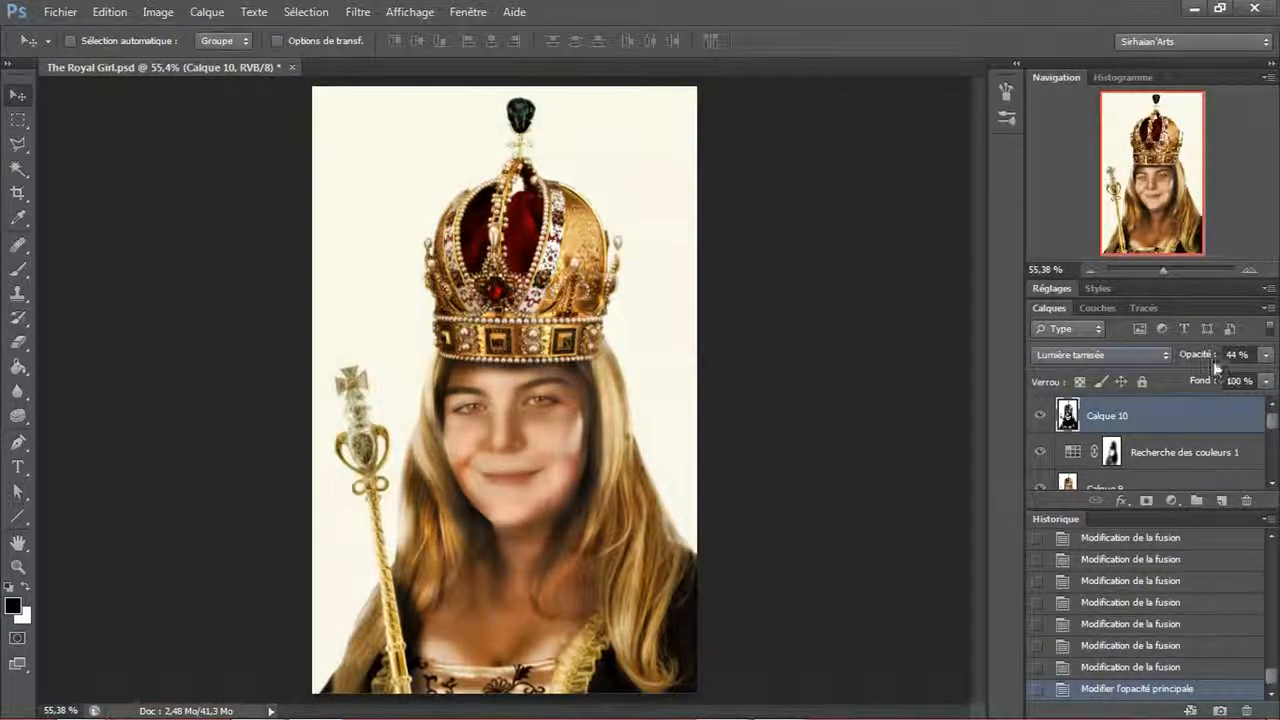
left_click(1040, 413)
left_click(1040, 413)
left_click(1040, 413)
left_click(1040, 413)
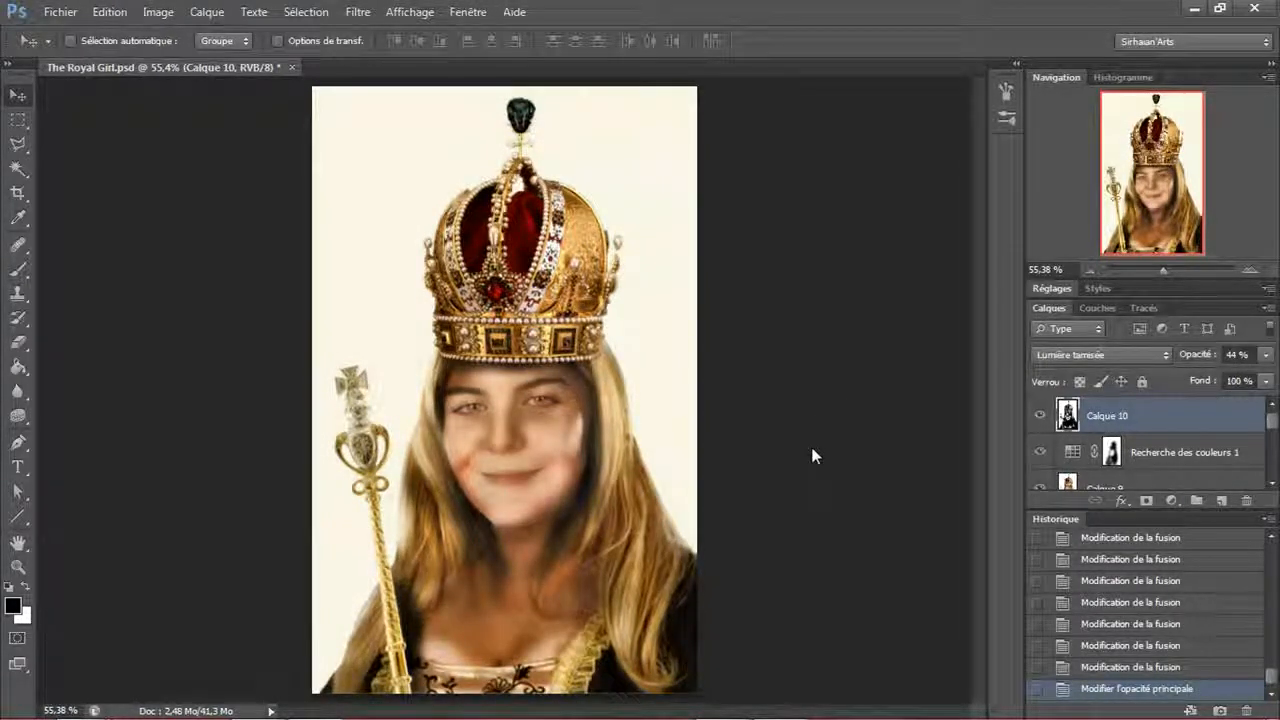
- Try a Courbe de transfert de dégradé adjustment layer above the blurred layer, and delete it
left_click(1171, 500)
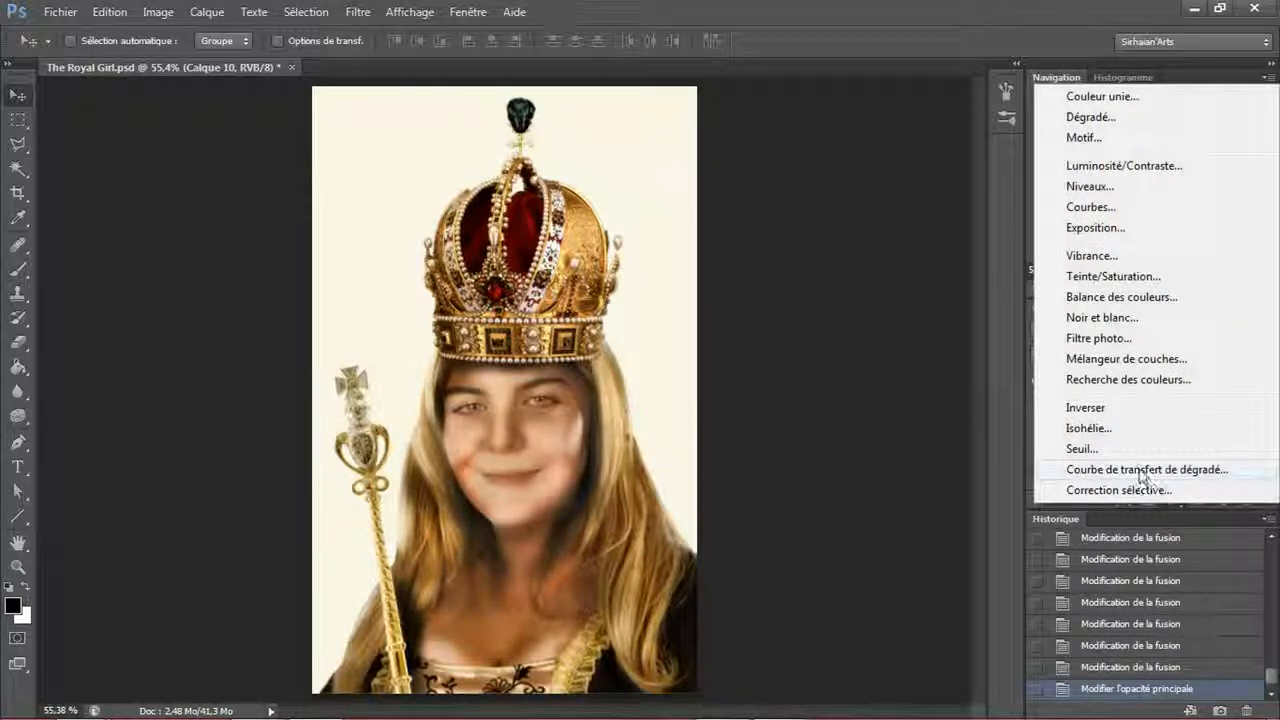
left_click(1143, 470)
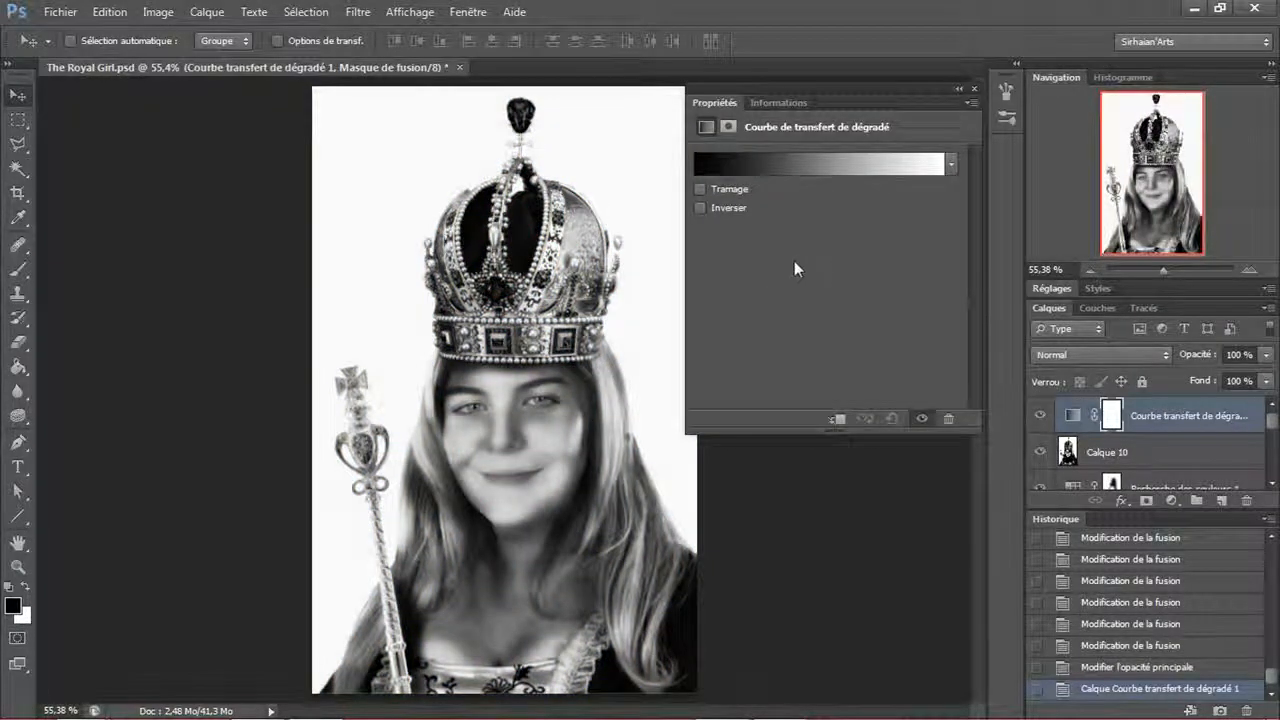
left_click(975, 89)
key("Delete")
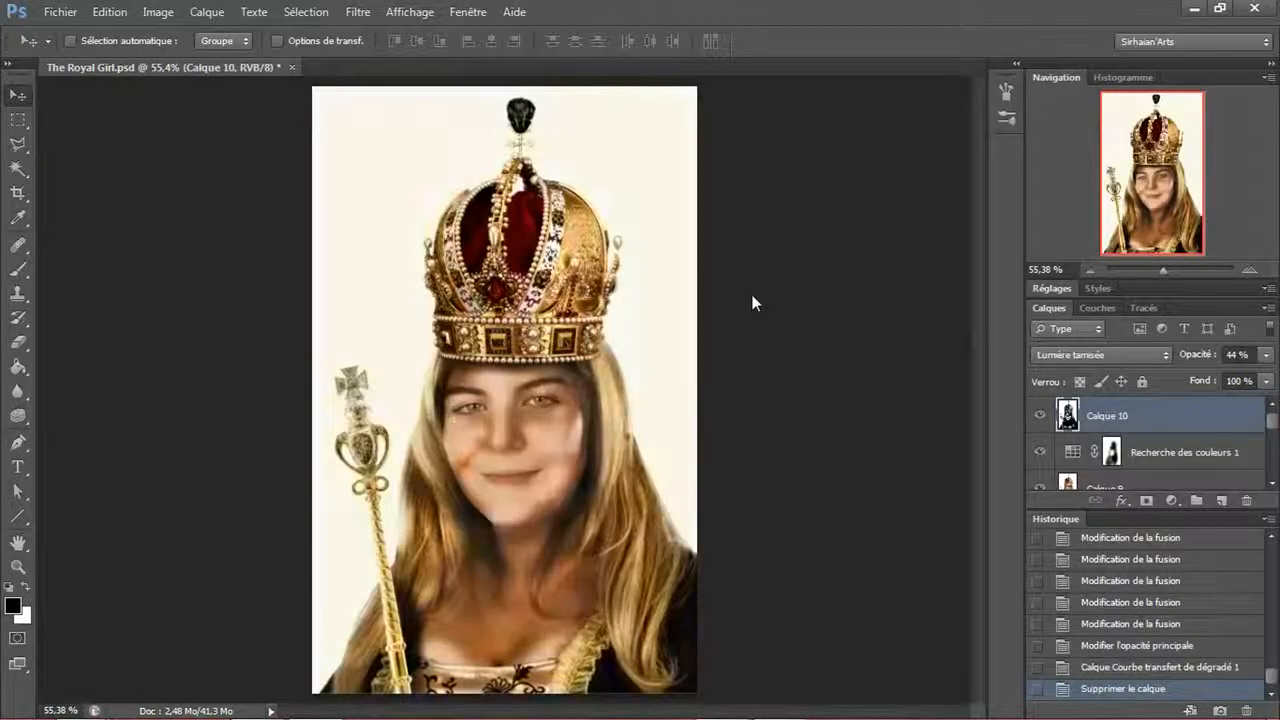
- Try a Correction sélective adjustment layer by shifting the Cyan value of Rouges, and delete the layer
left_click(1147, 501)
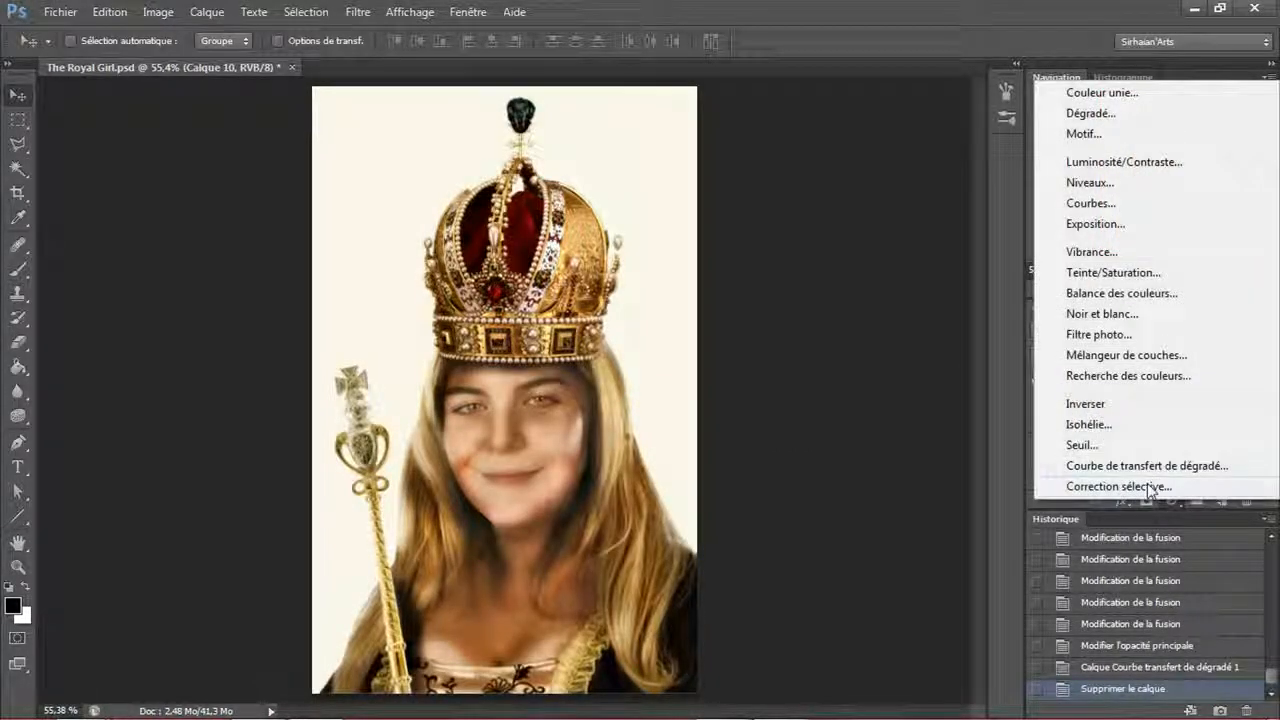
left_click(1120, 487)
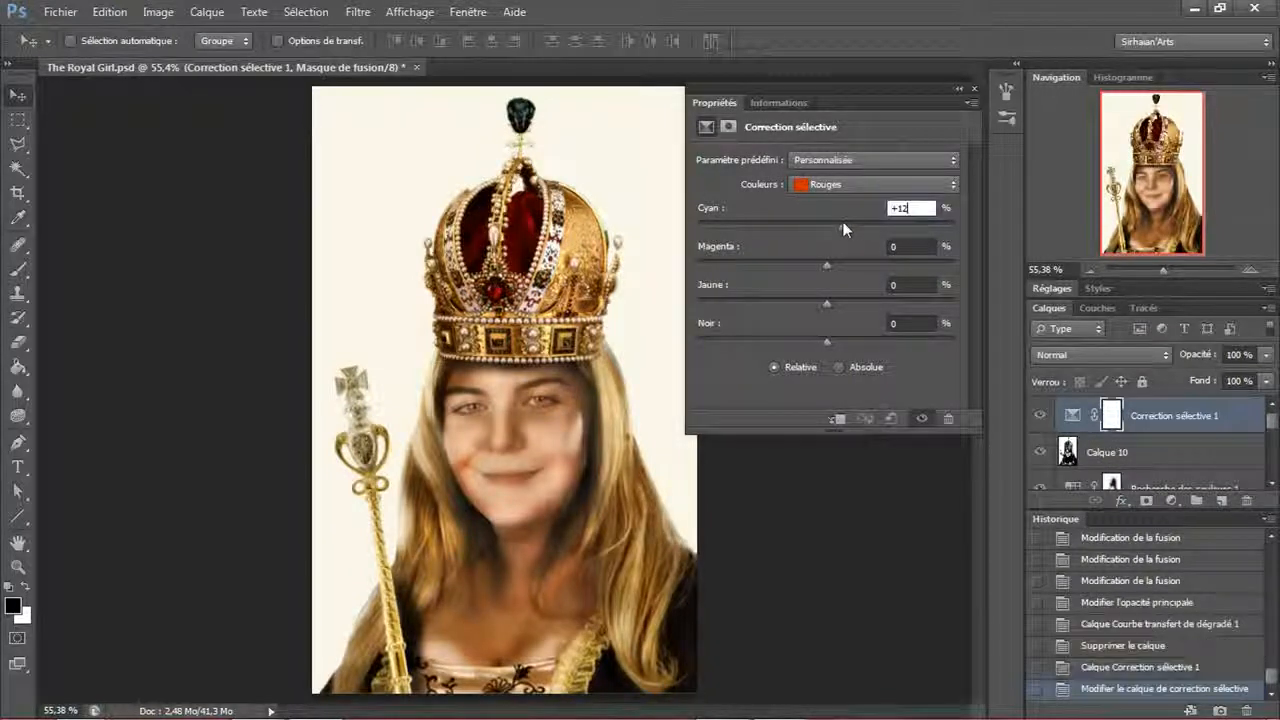
mouse_move(842, 221)
left_mouse_down()
mouse_move(932, 227)
mouse_move(821, 225)
left_mouse_up()
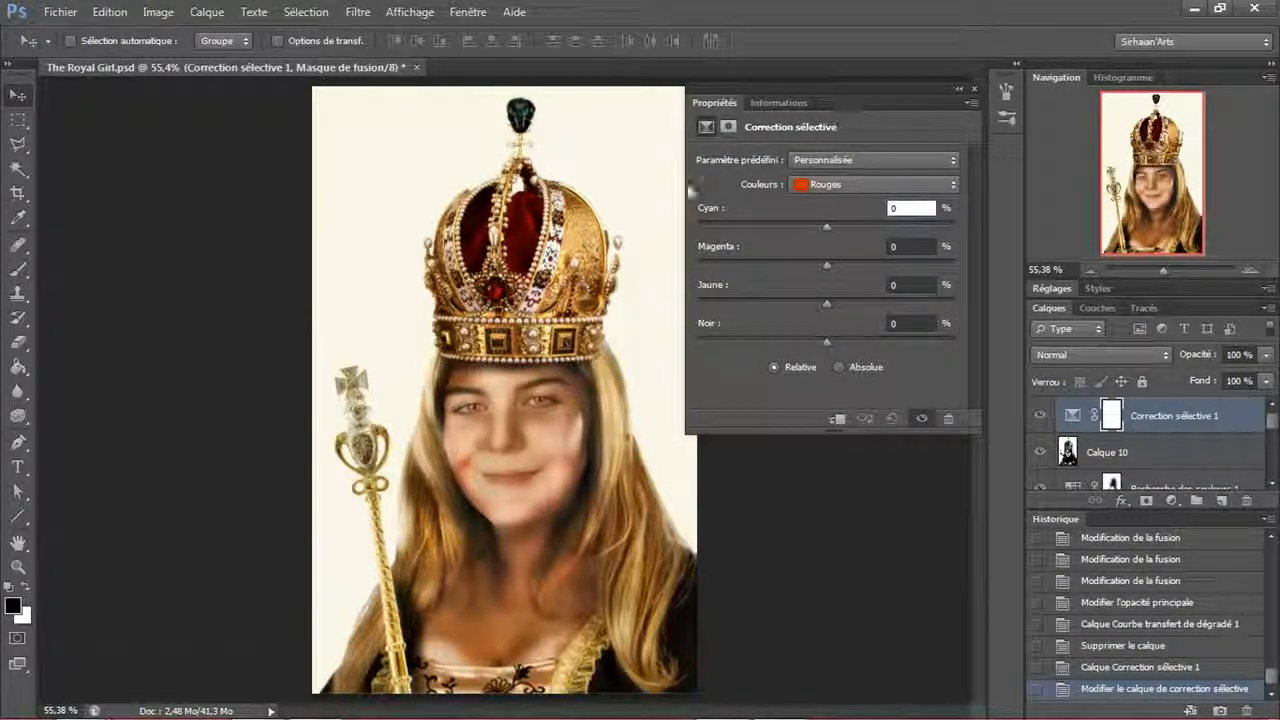
key("Delete")
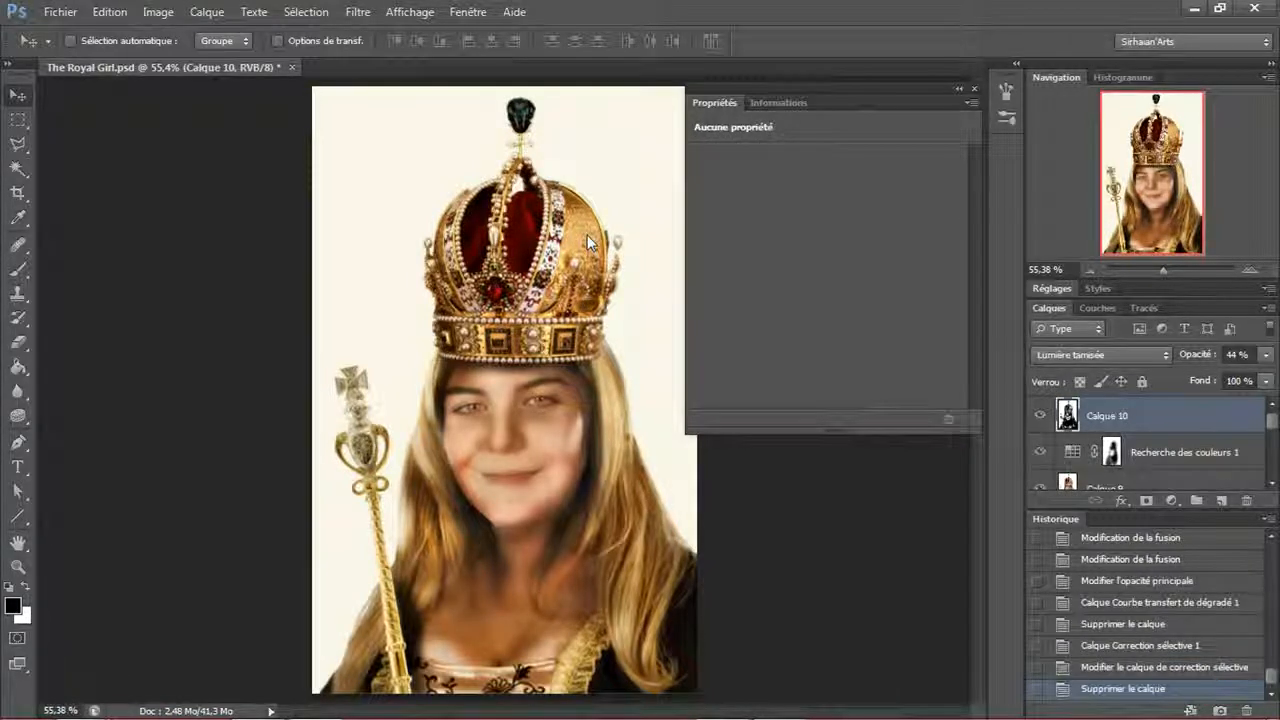
left_click(975, 91)
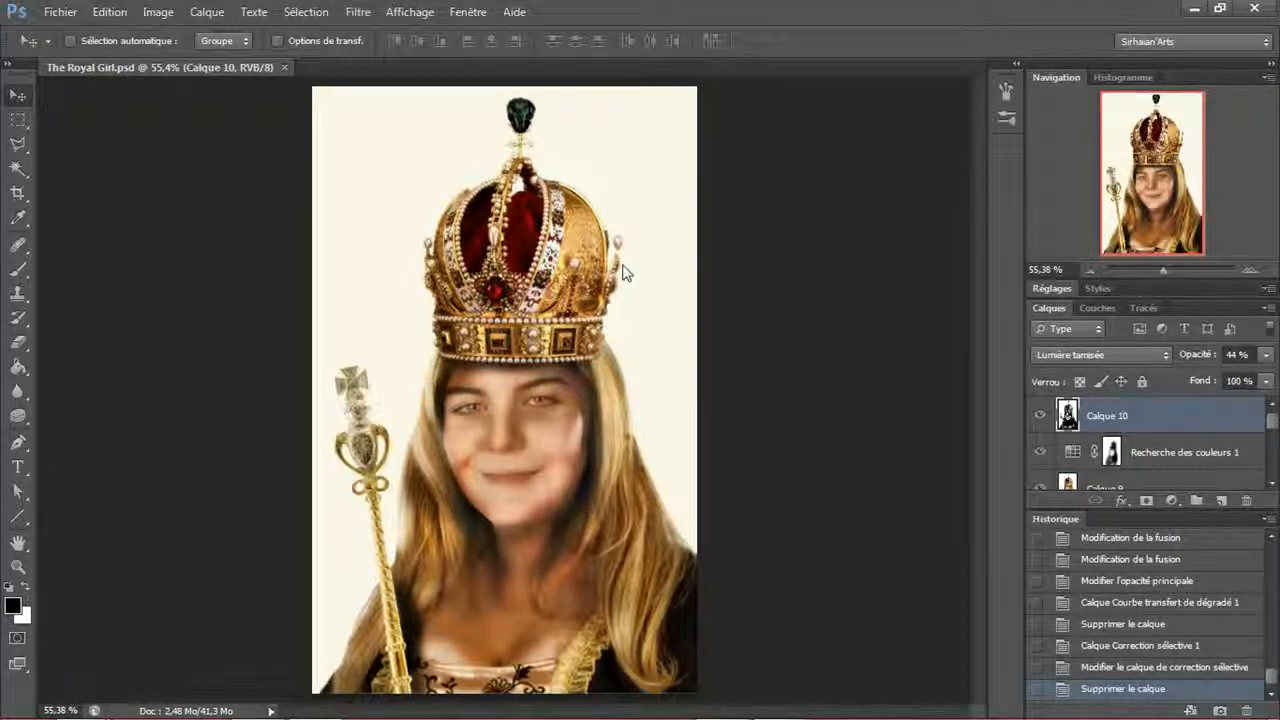
- Paste a merged copy of the whole image as a new layer and open the filter gallery for it
key("ctrl+a")
key("ctrl+shift+c")
key("ctrl+v")
left_click(358, 12)
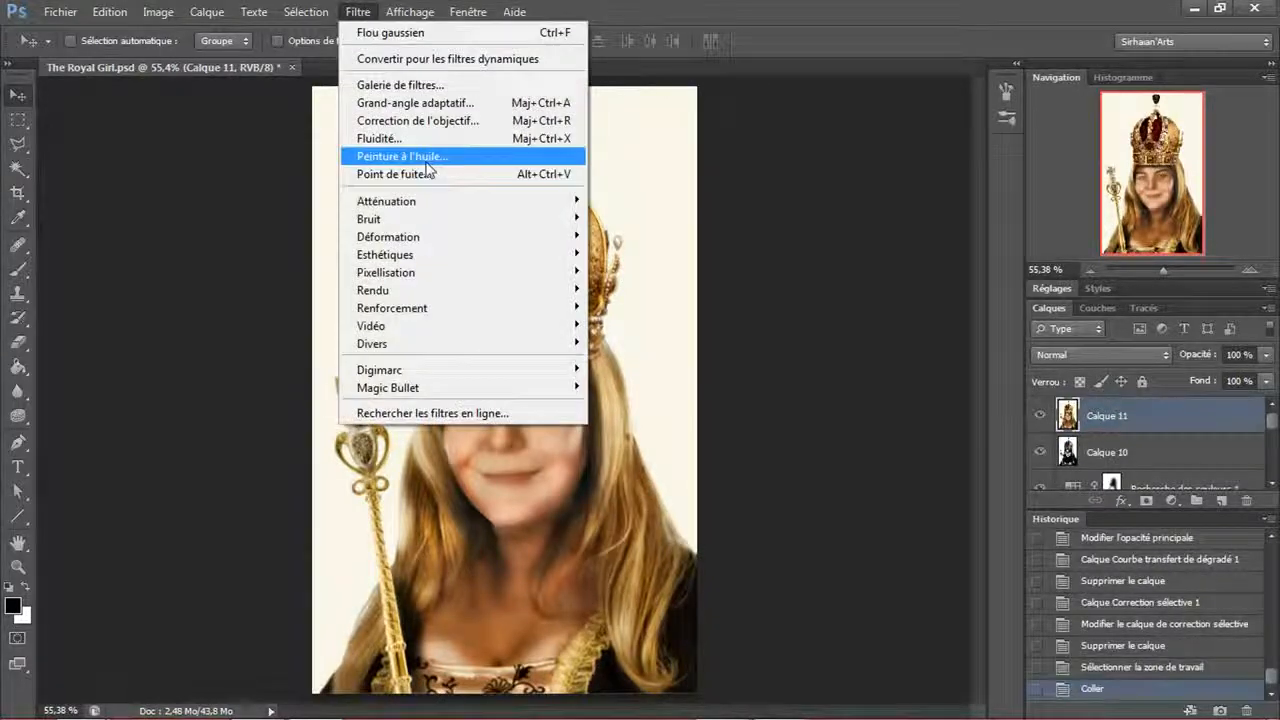
left_click(449, 92)
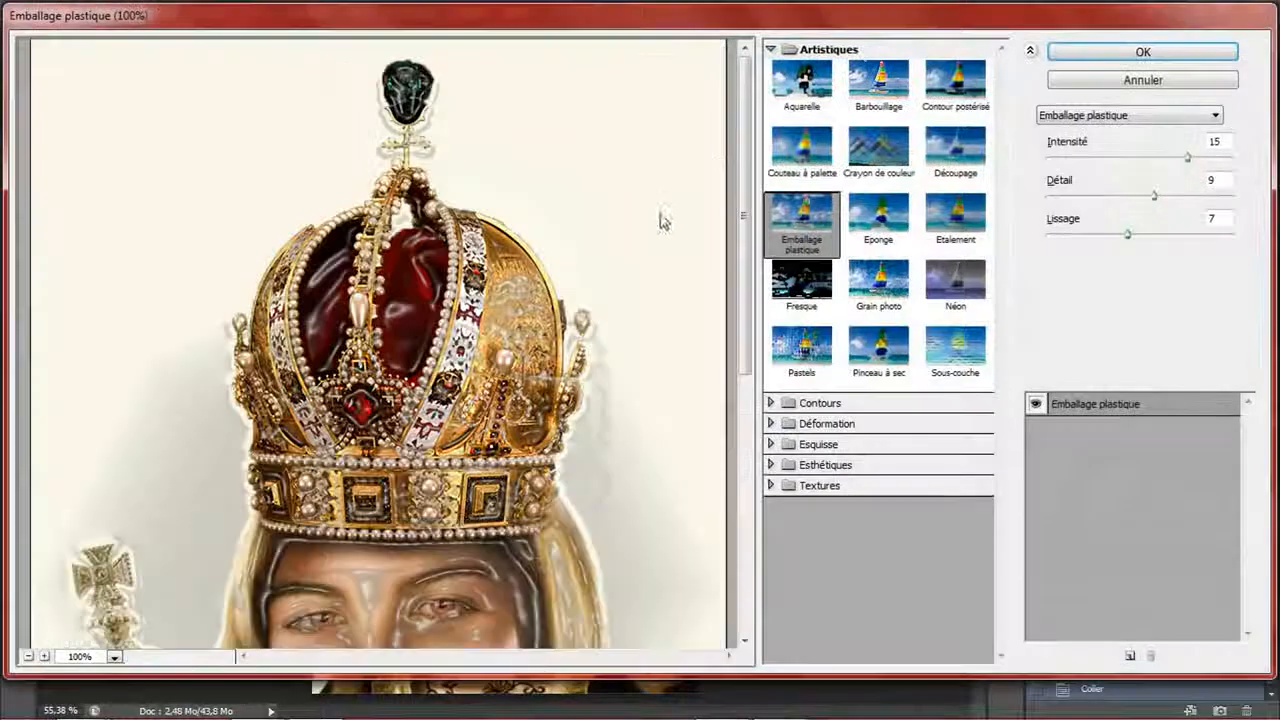
- Examine the Emballage plastique effect on the crown, face and hair in the filter preview
scroll(660, 220, "down", 5)
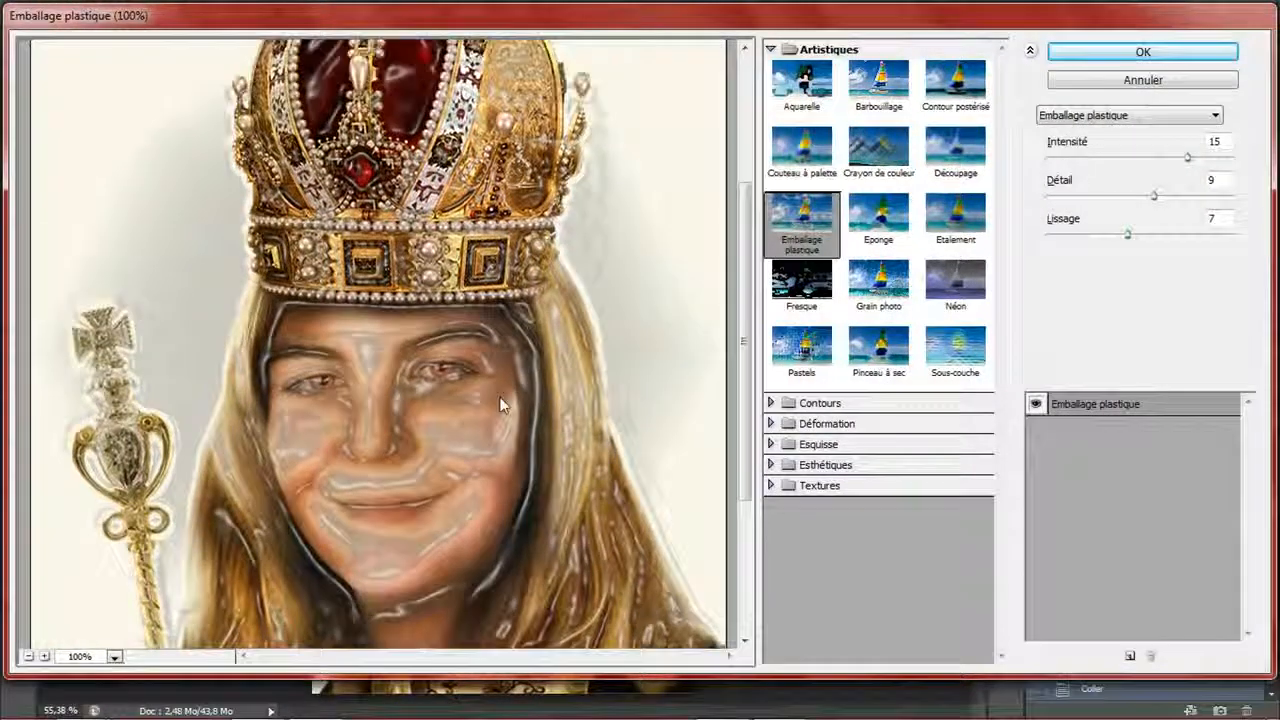
scroll(500, 398, "up", 2)
scroll(490, 320, "down", 5)
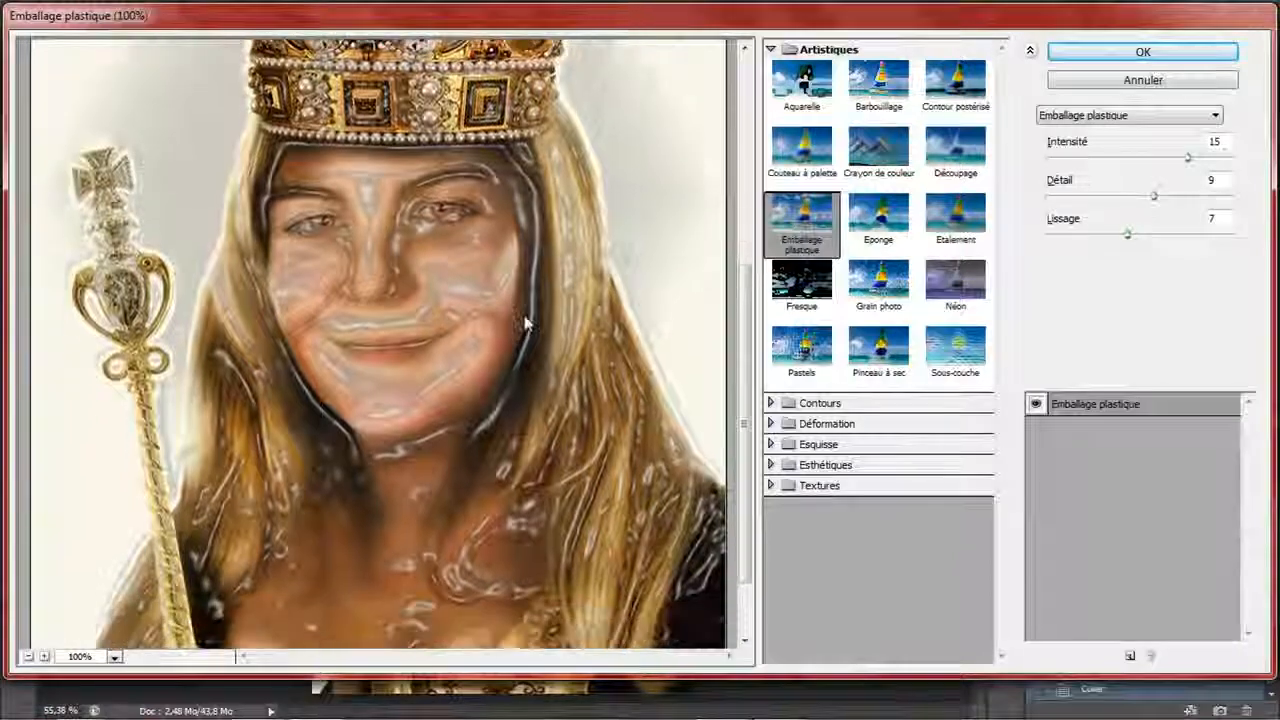
scroll(524, 322, "down", 2)
scroll(524, 300, "up", 5)
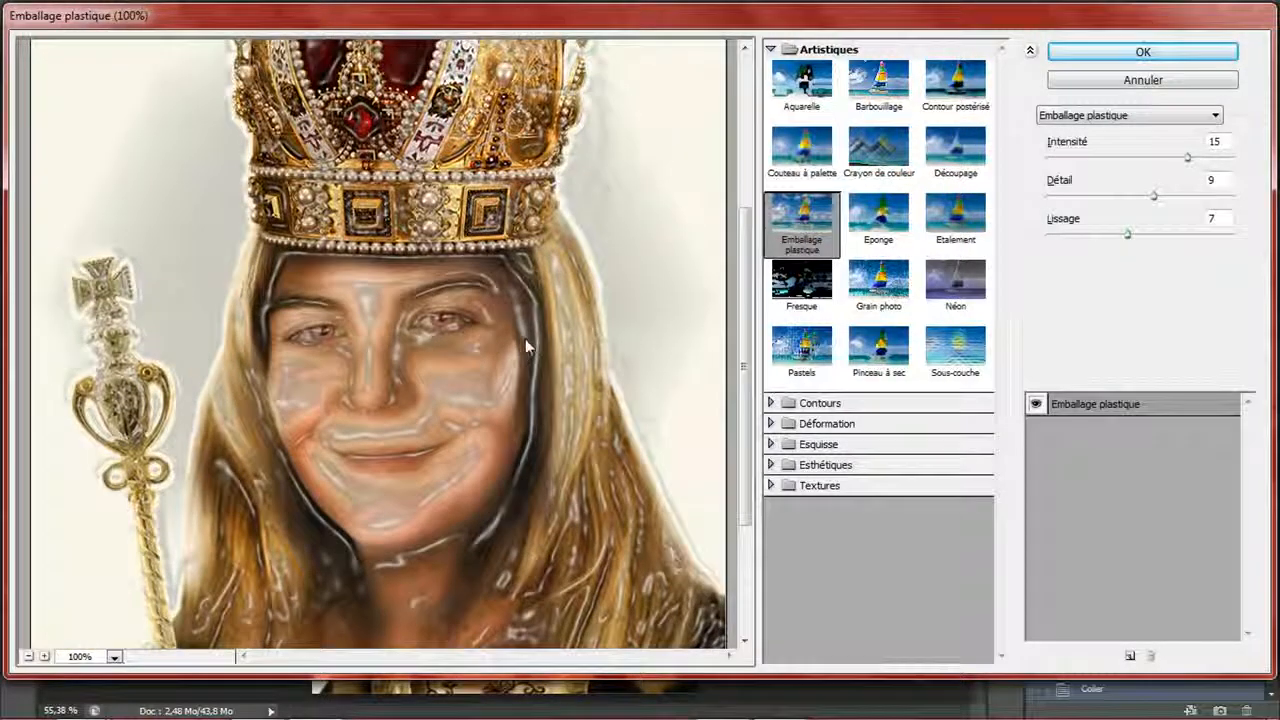
scroll(530, 343, "up", 5)
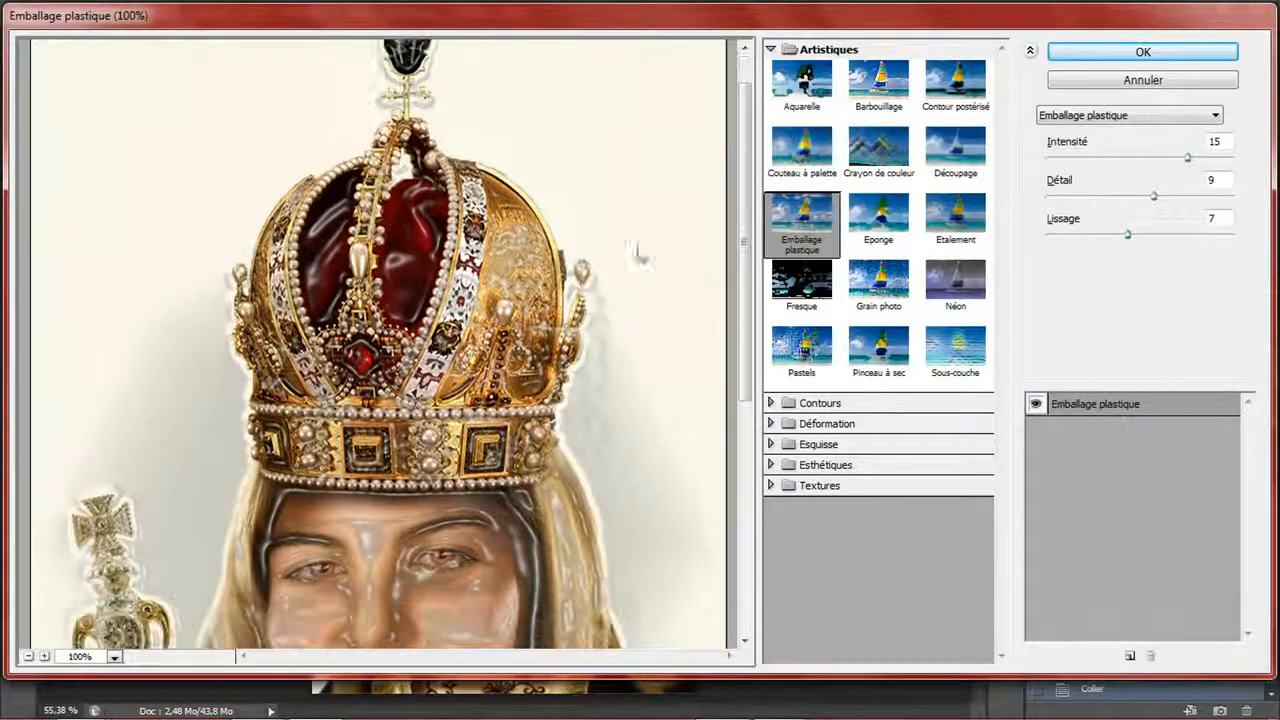
- Preview the Artistiques filters Aquarelle, Barbouillage, Contour postérisé and Crayon de couleur on the portrait
left_click(793, 85)
scroll(646, 214, "down", 3)
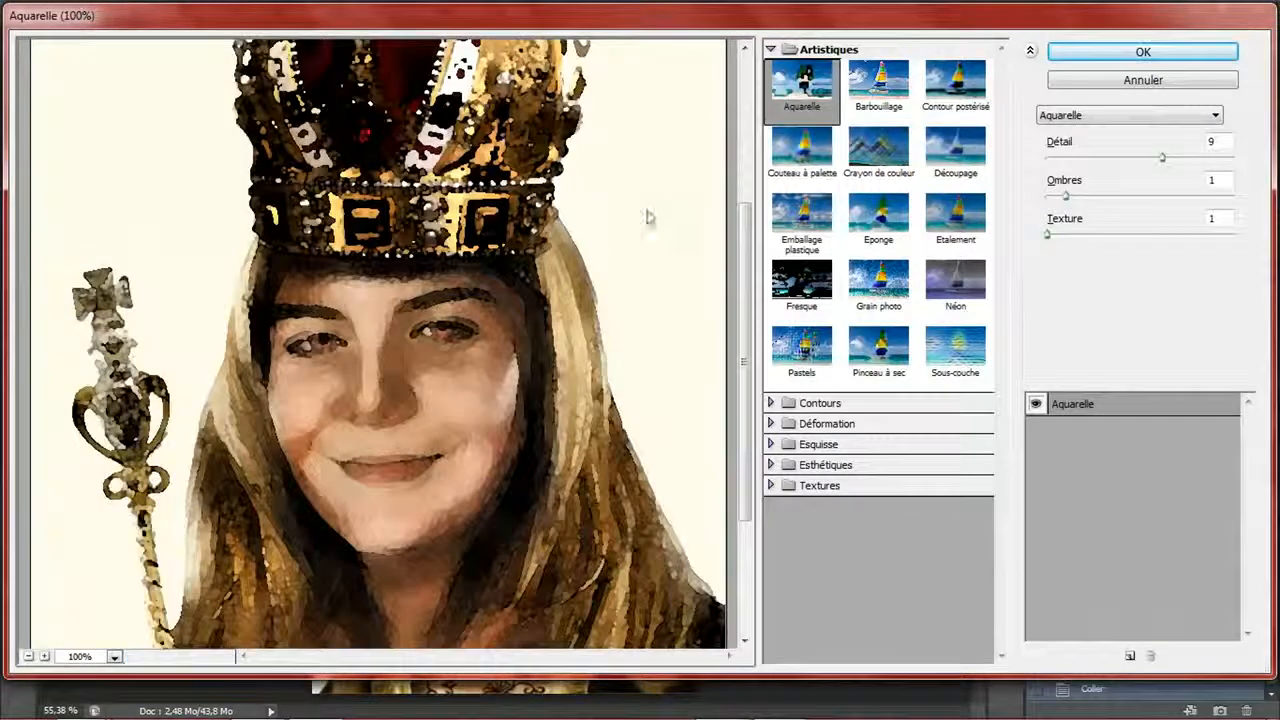
left_click(858, 100)
scroll(629, 237, "up", 1)
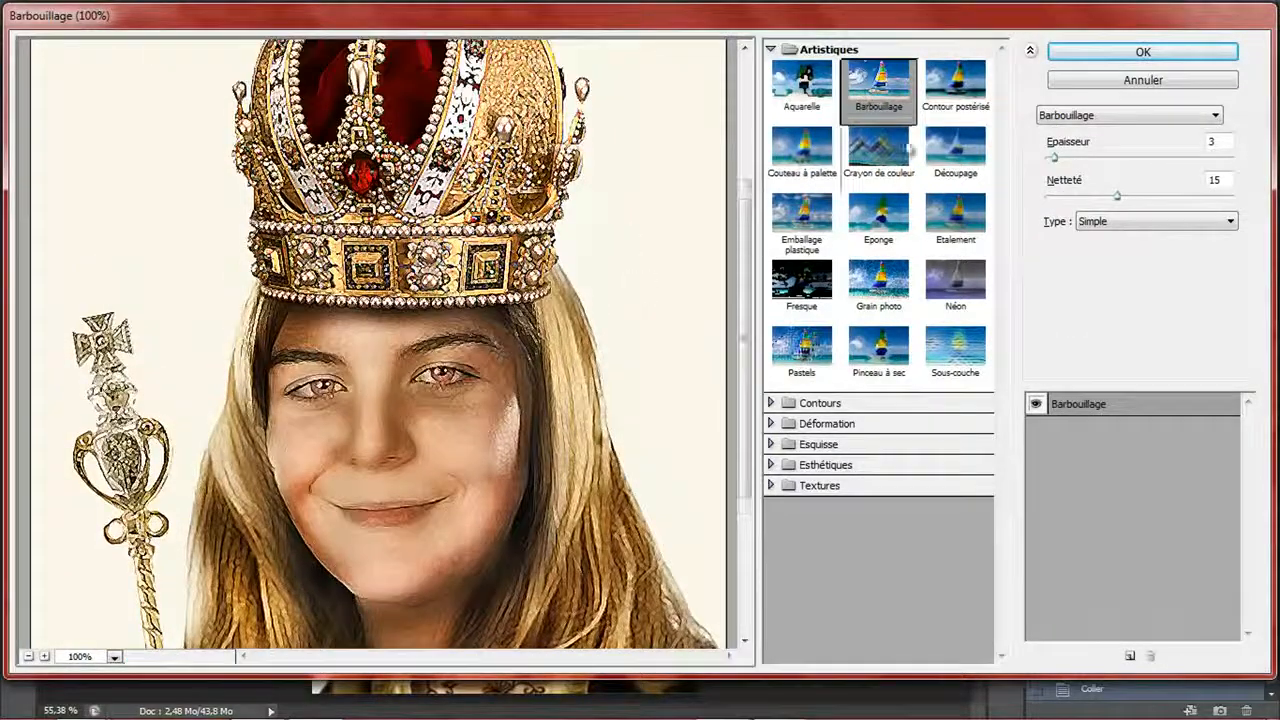
left_click(962, 86)
left_click(870, 155)
scroll(680, 280, "down", 3)
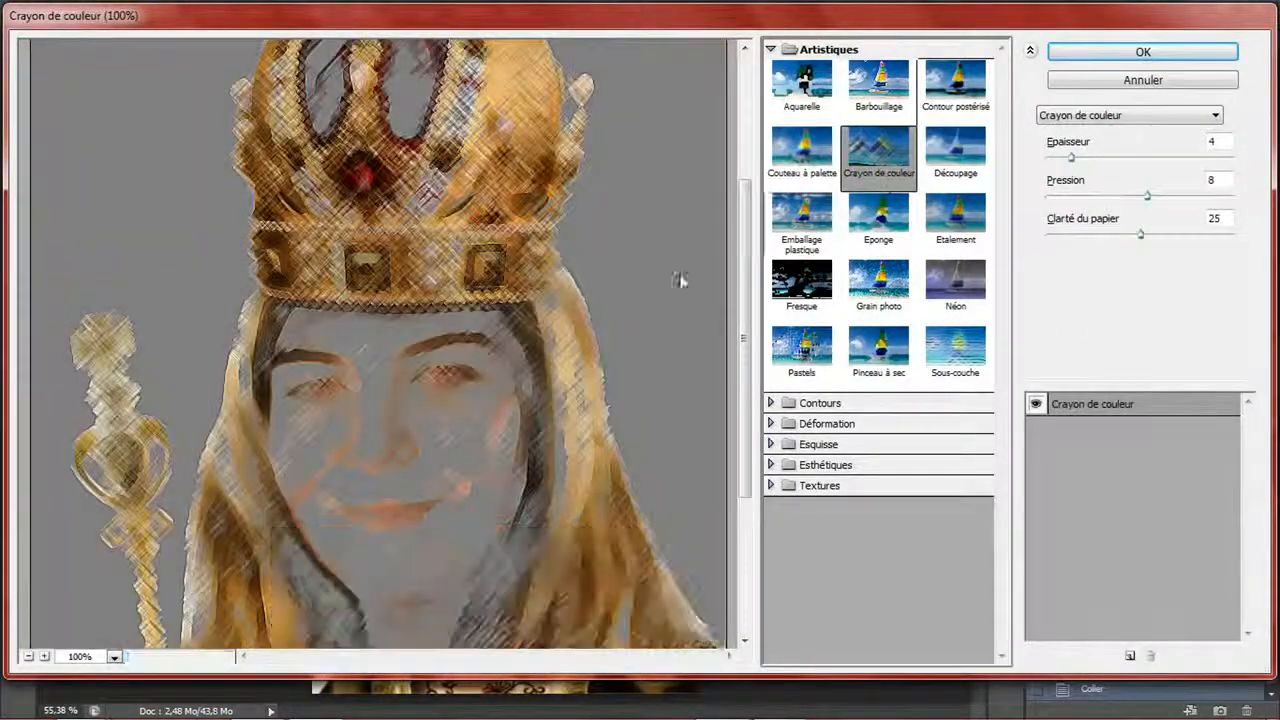
- Preview the Artistiques filters Pastels, Sous-couche and Etalement on the portrait
left_click(858, 305)
left_click(801, 345)
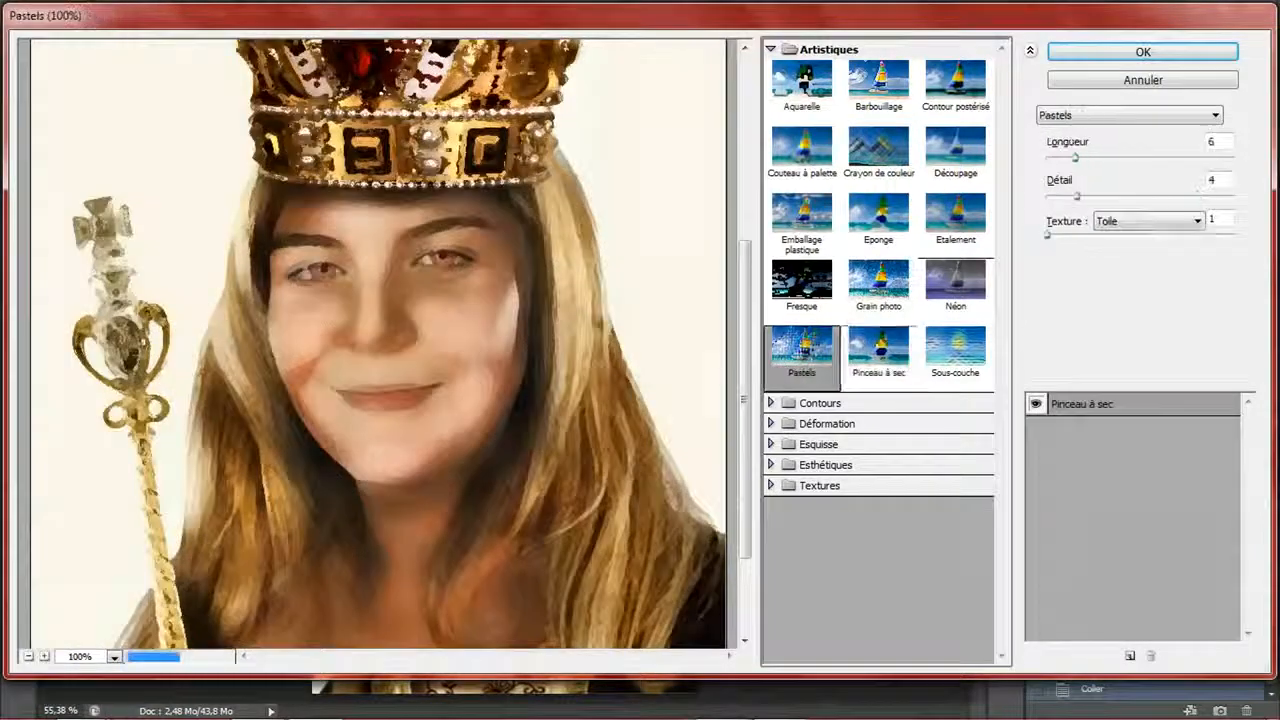
left_click(955, 345)
left_click(945, 228)
- Preview the Contour accentué filter from the Contours category, and select the Aérographe filter instead
left_click(815, 403)
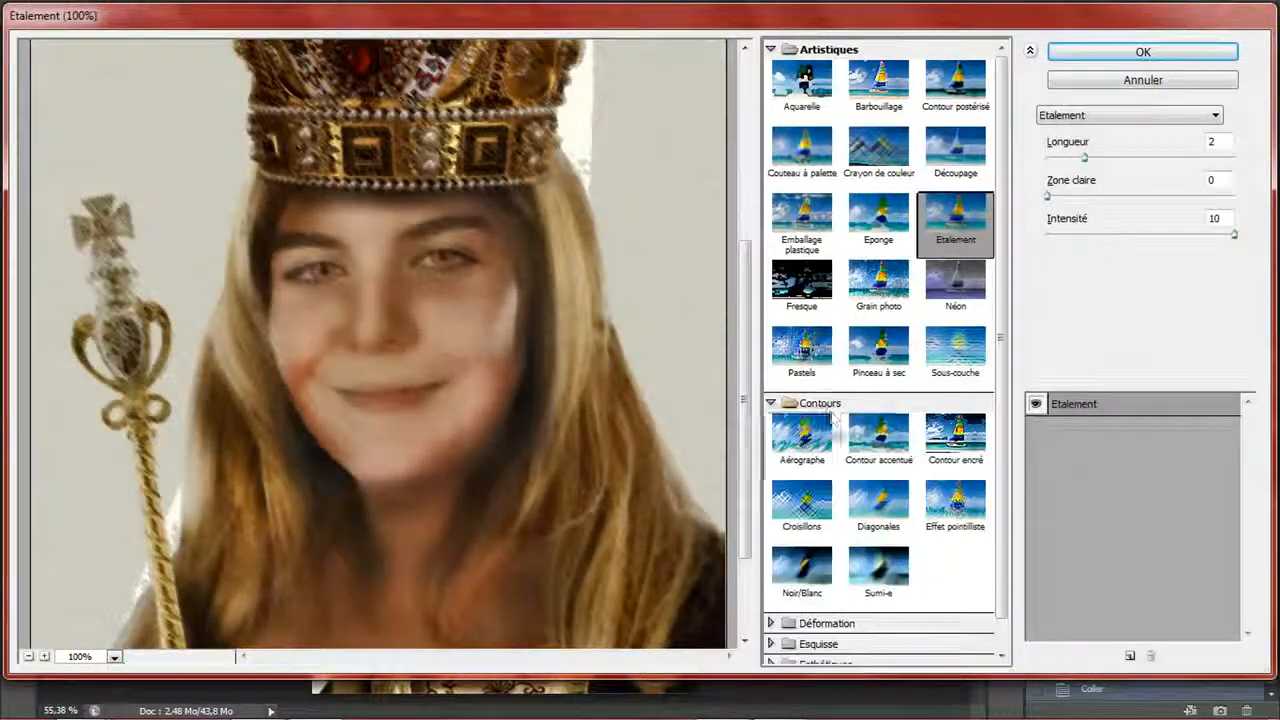
left_click(885, 448)
scroll(880, 440, "down", 1)
left_click(822, 372)
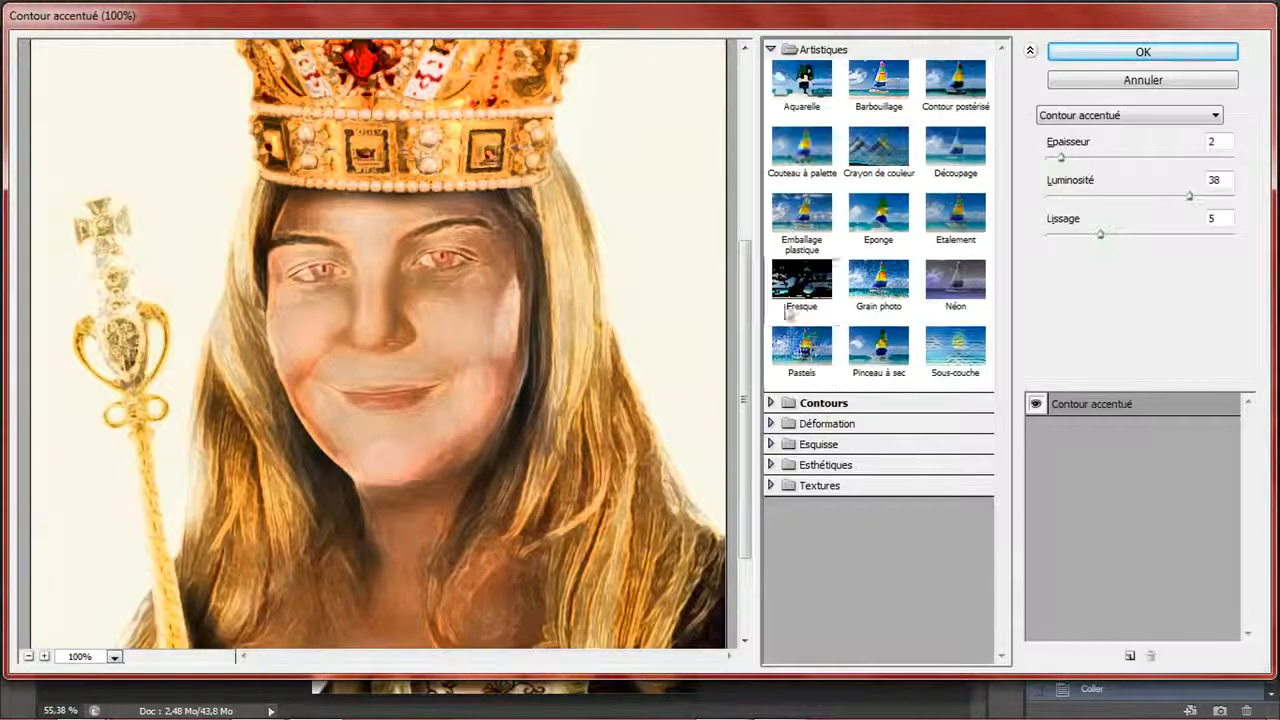
left_click(816, 404)
left_click(801, 432)
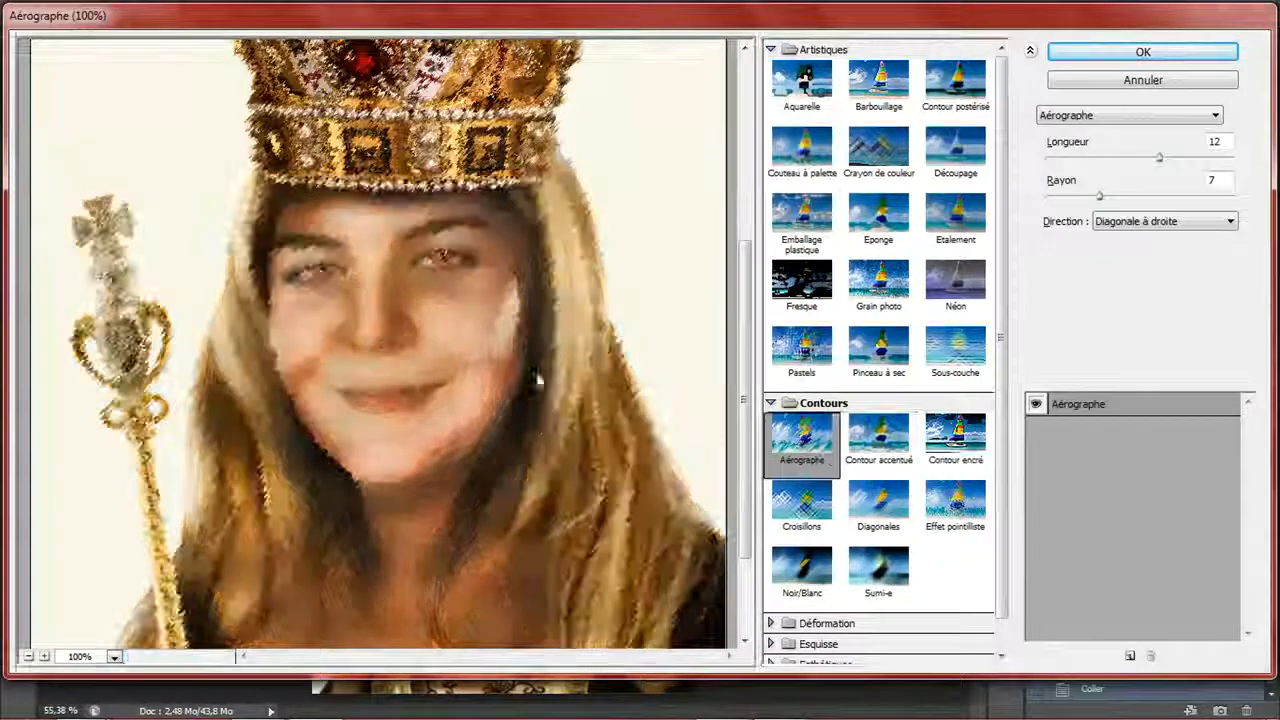
- Set the Aérographe filter's Rayon to 5 and its Longueur to 16
left_click_drag(550, 405, 551, 475)
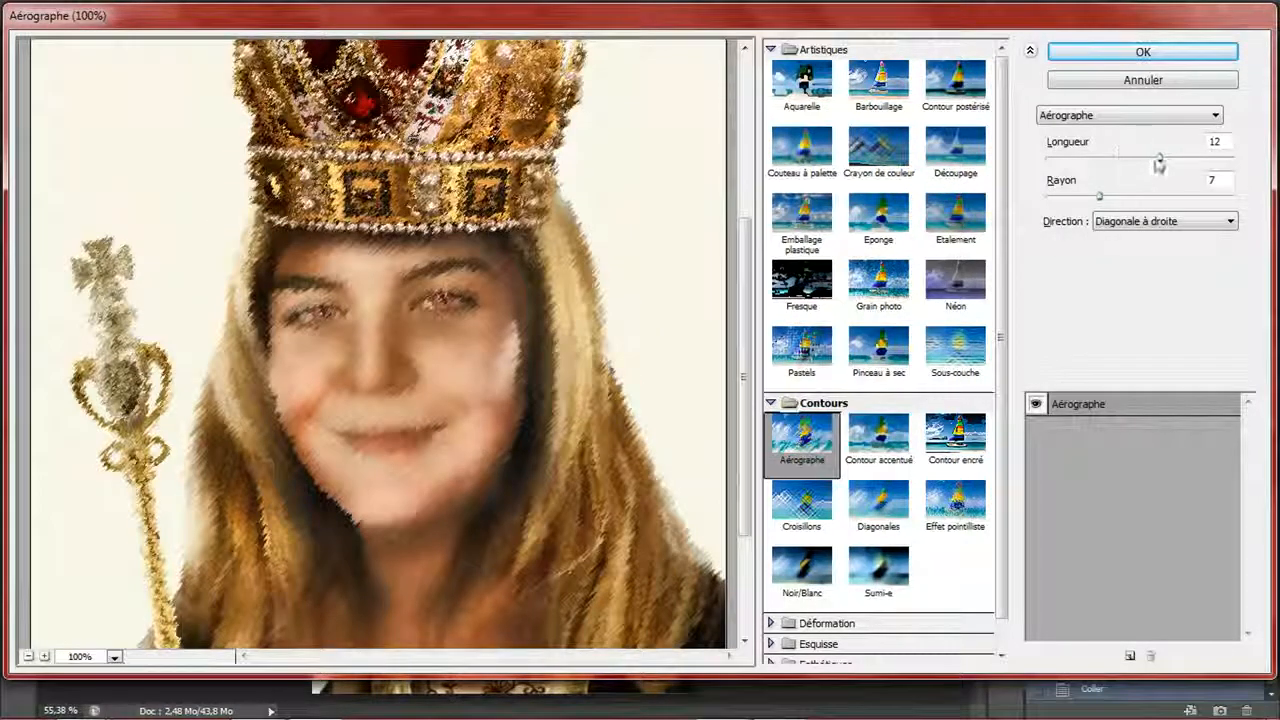
mouse_move(1099, 196)
left_mouse_down()
mouse_move(1175, 205)
mouse_move(1072, 202)
left_mouse_up()
left_click_drag(1163, 160, 1200, 160)
- Try the Horizontale, Diagonale à gauche and Verticale directions for the Aérographe filter on the portrait
left_click(1168, 221)
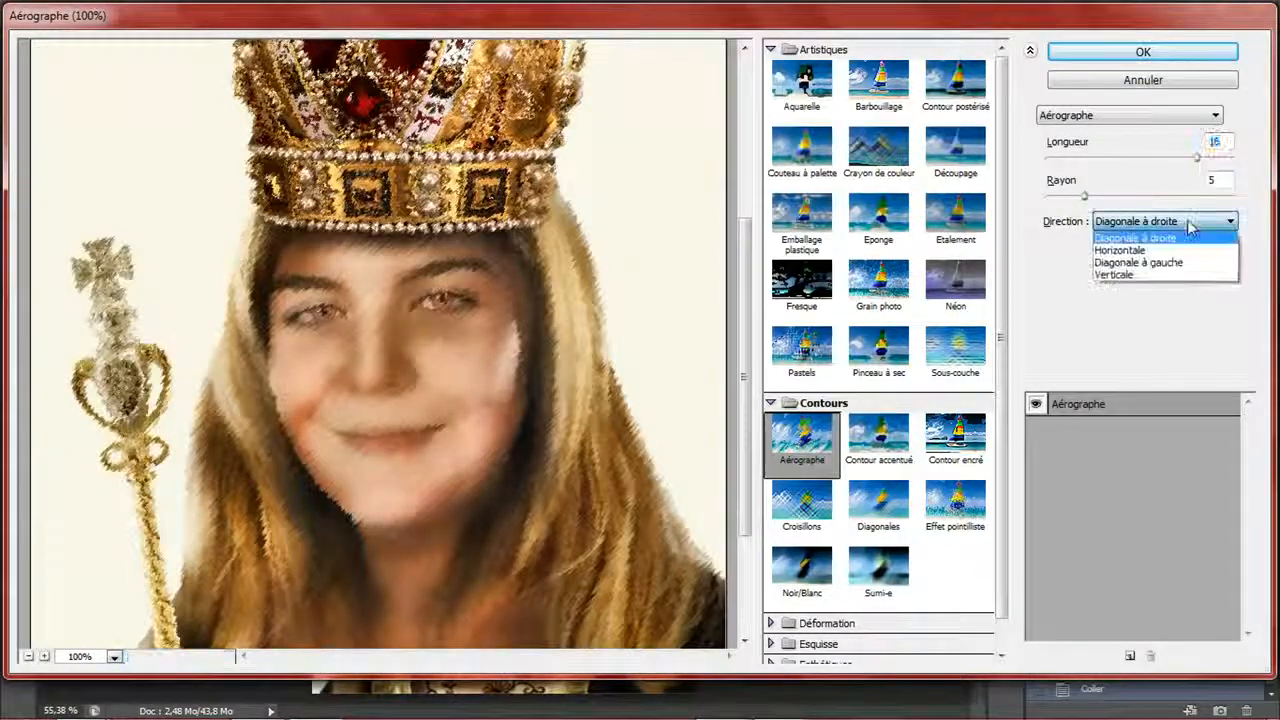
left_click(1140, 243)
left_click(1165, 221)
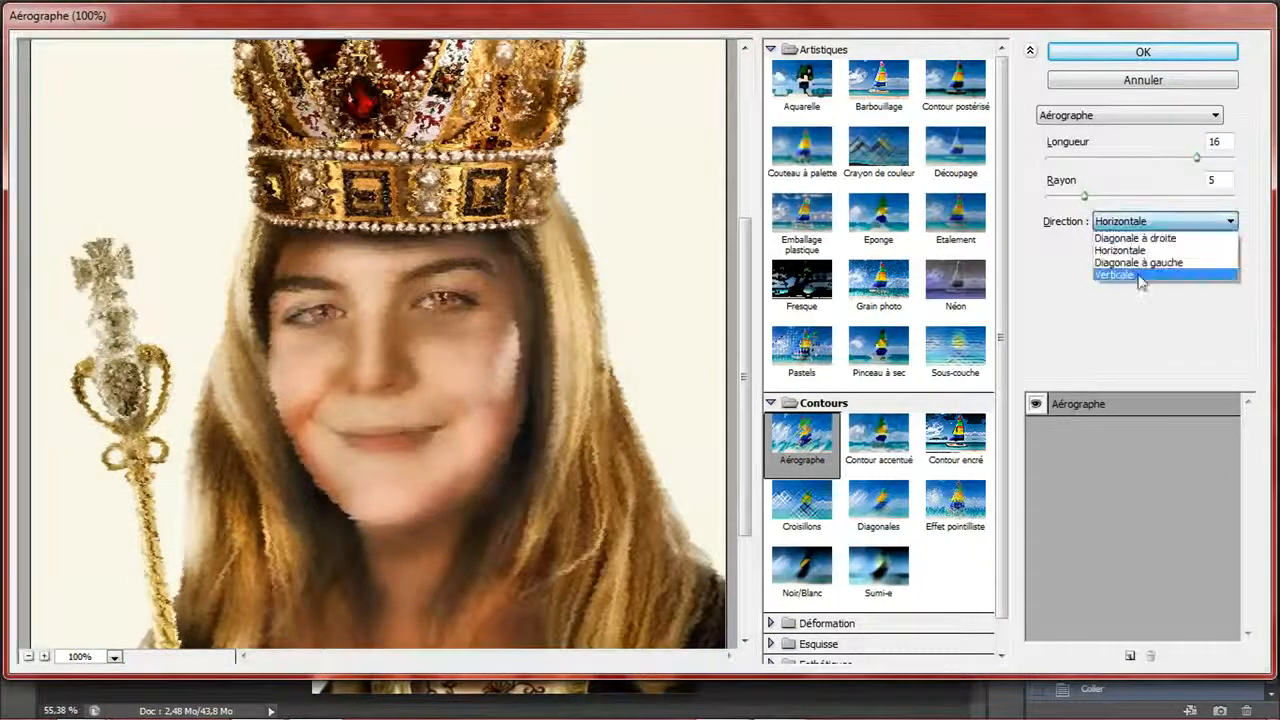
left_click(1140, 268)
left_click(1165, 221)
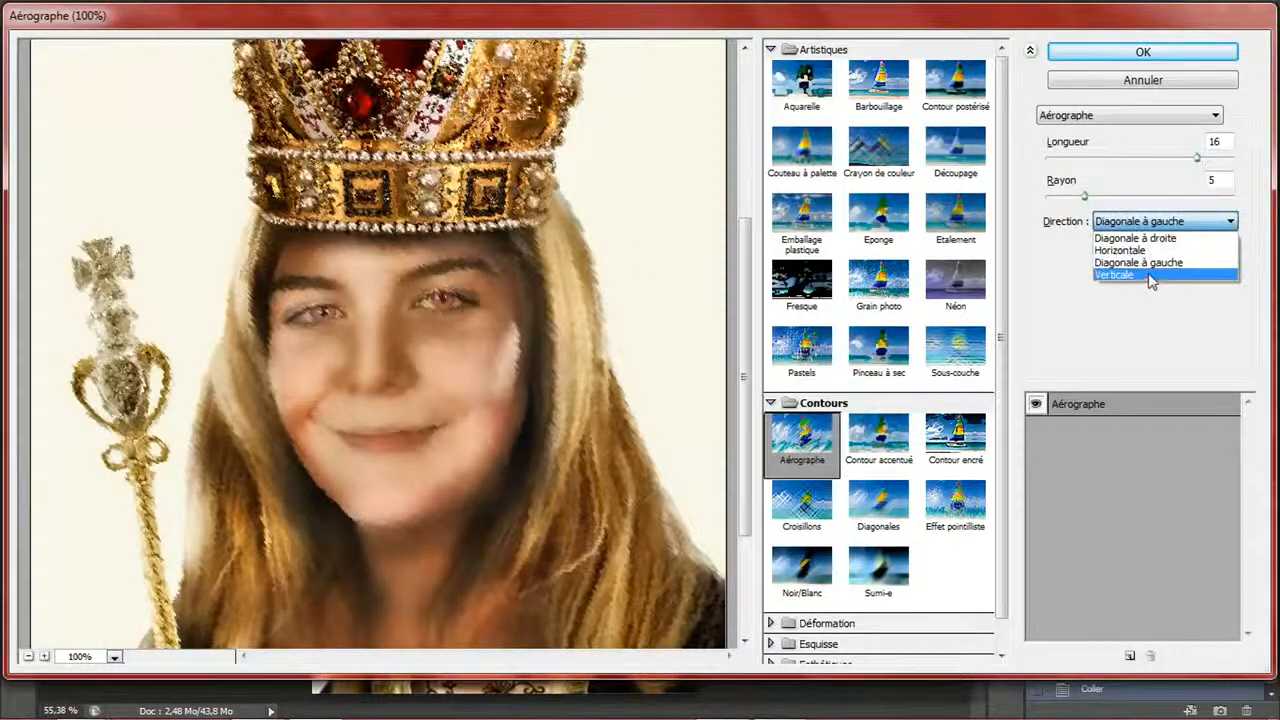
left_click(1150, 277)
left_click_drag(538, 370, 539, 151)
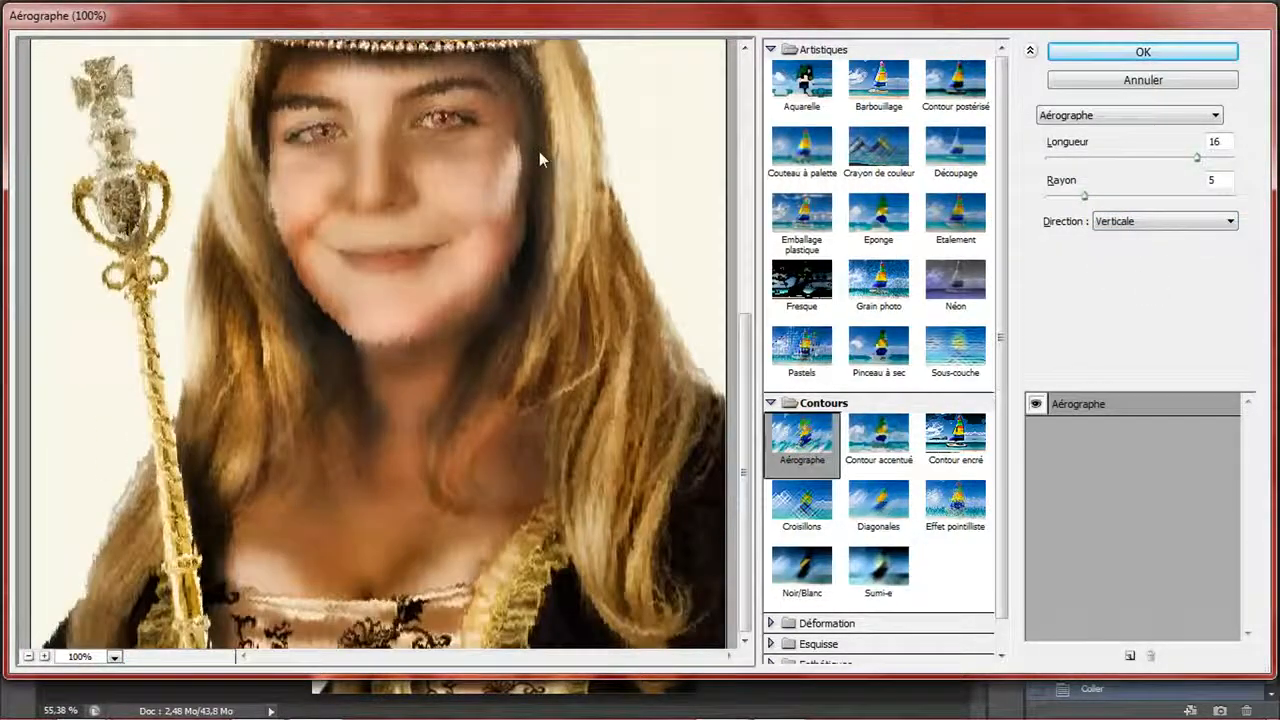
- Compare the Aérographe filter's Diagonale à droite and Horizontale directions on the face and crown
left_click(1160, 221)
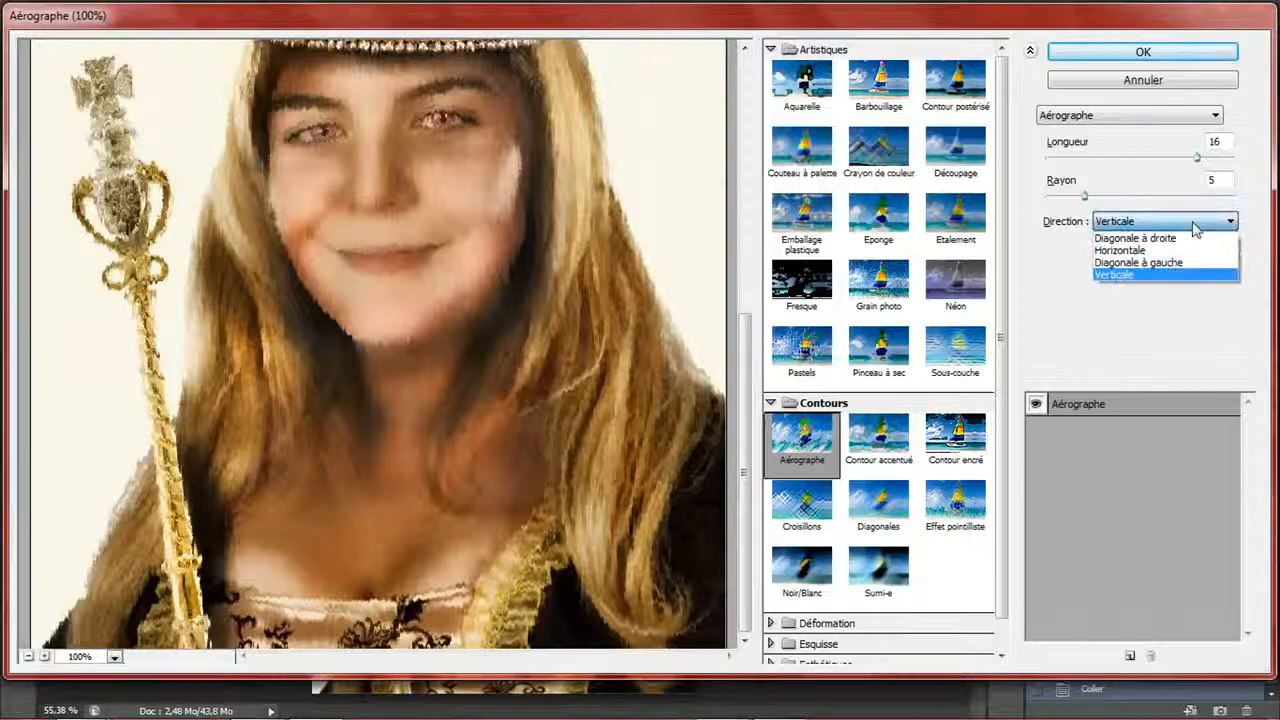
left_click(1180, 242)
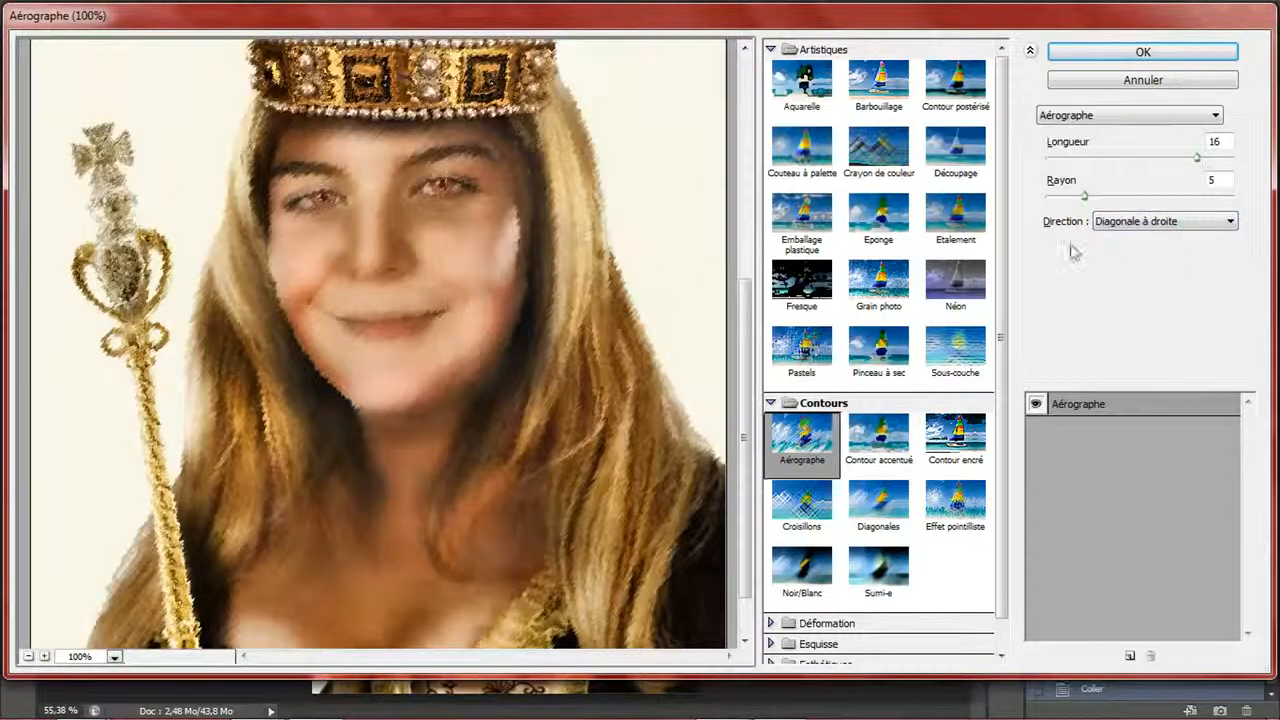
left_click(1165, 221)
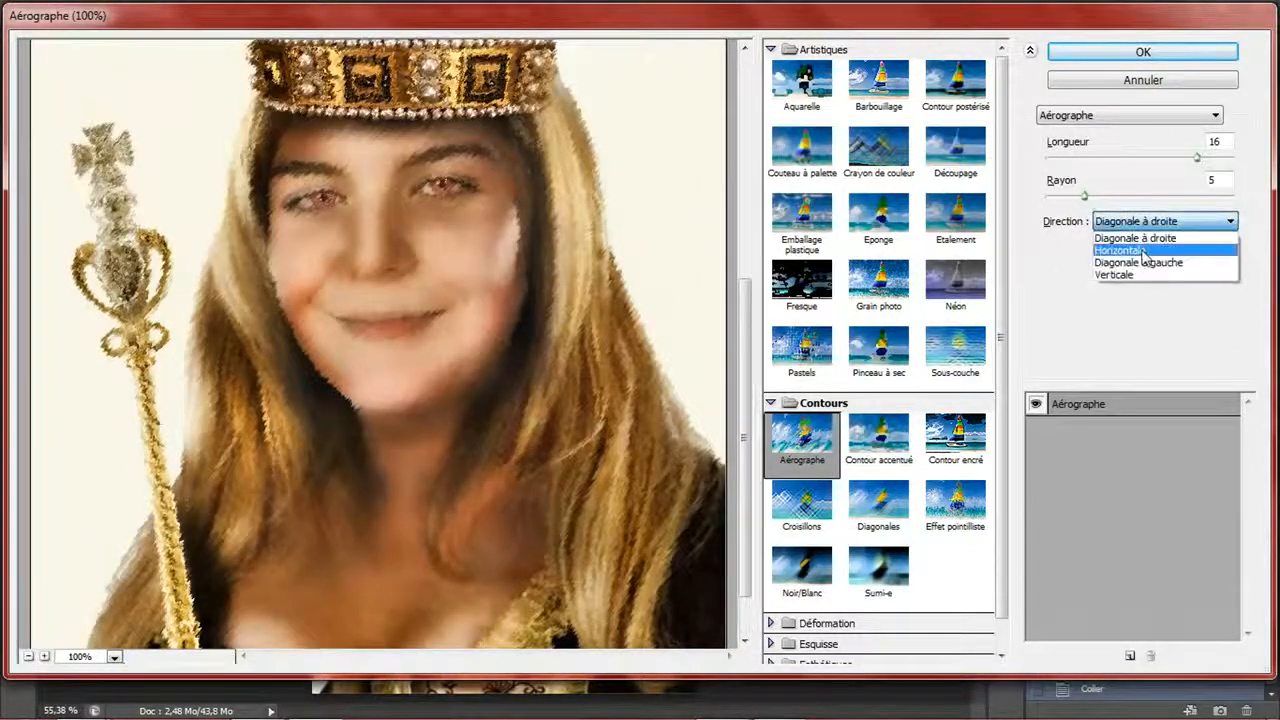
left_click(1140, 253)
left_click_drag(489, 337, 505, 524)
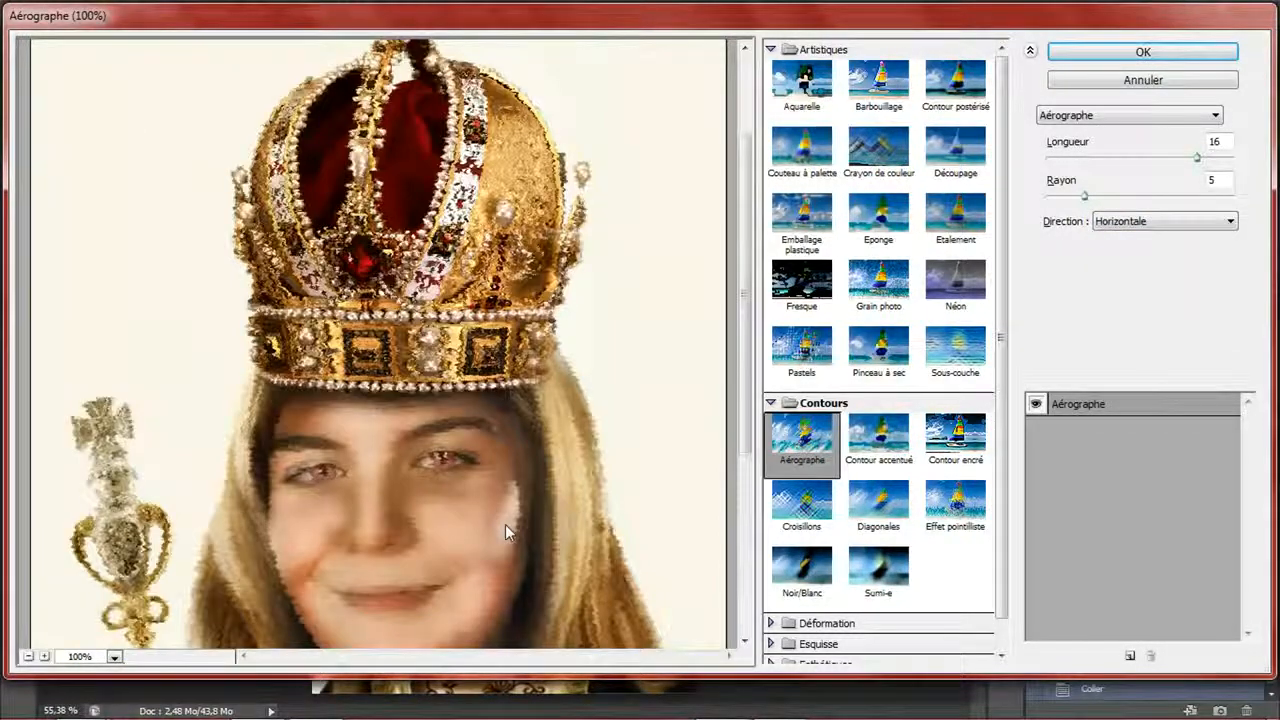
left_click_drag(494, 571, 536, 284)
- Preview the Contours filters Sumi-e and Noir/Blanc on the portrait
left_click(878, 566)
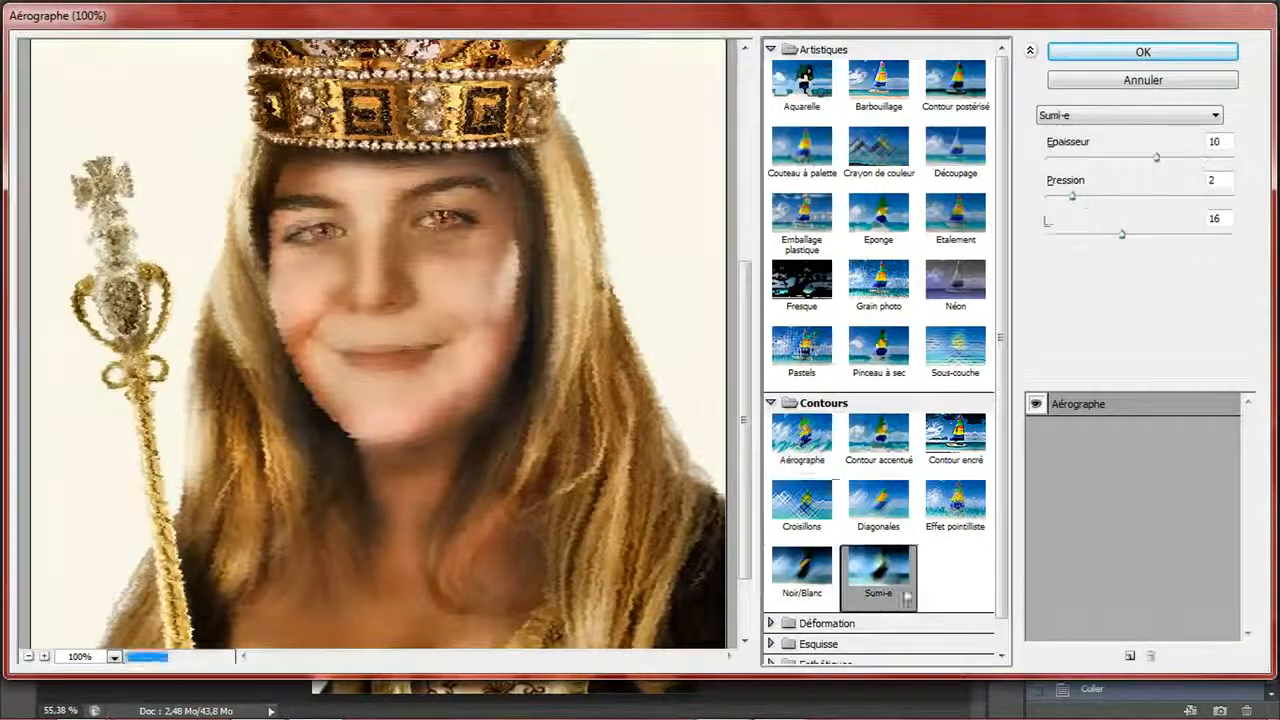
left_click_drag(600, 412, 593, 322)
left_click(801, 582)
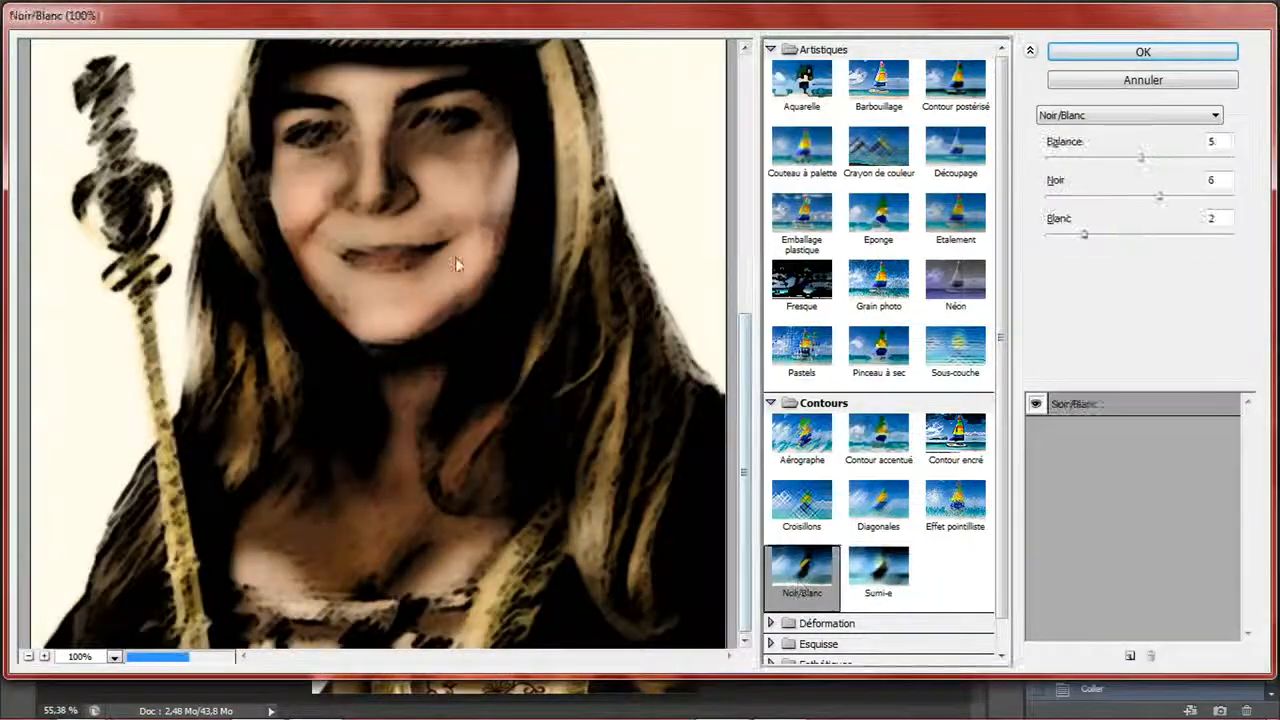
left_click_drag(457, 261, 513, 363)
- Preview the Déformation filters Verre, Lueur diffuse and Océan on the portrait
left_click(822, 623)
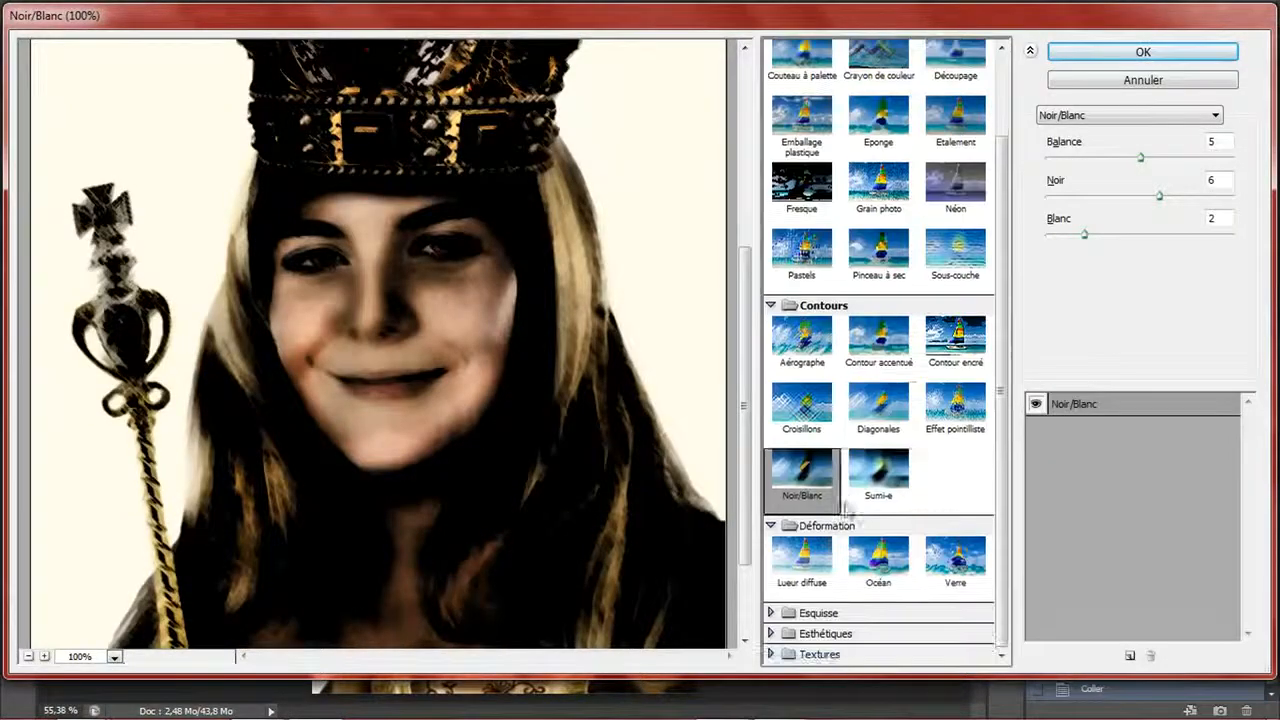
left_click(970, 578)
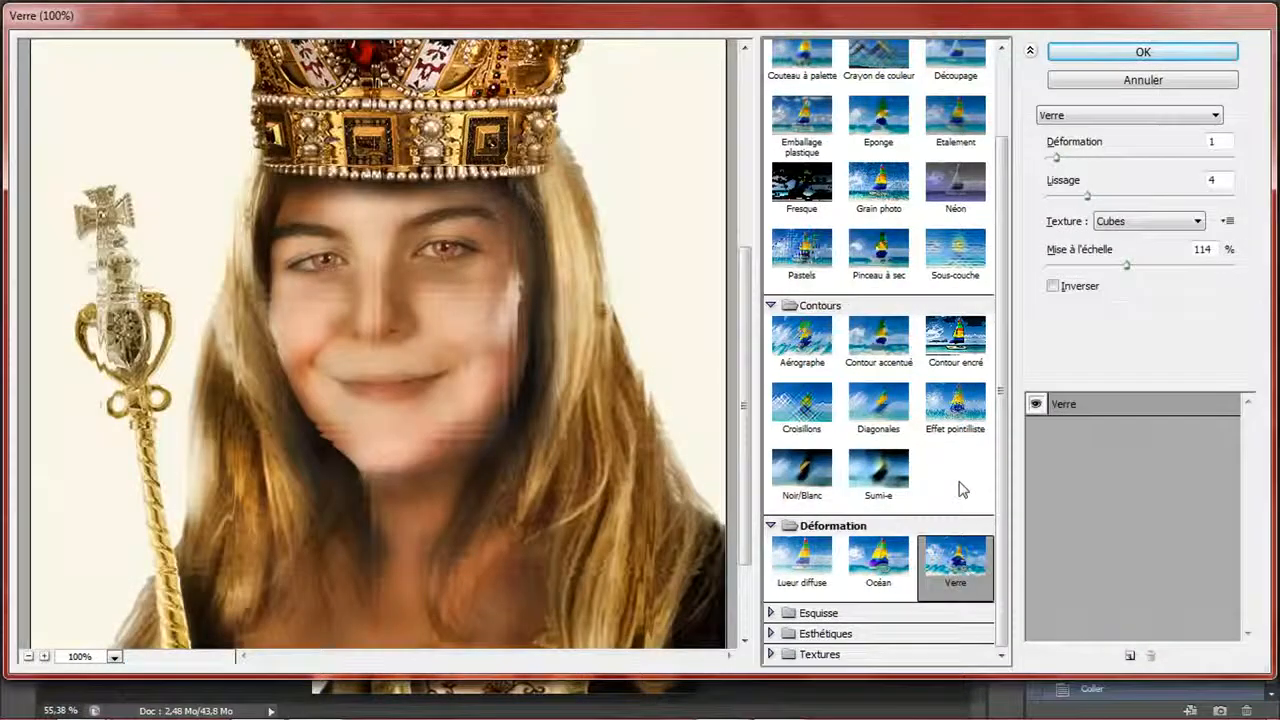
left_click(890, 570)
left_click(832, 563)
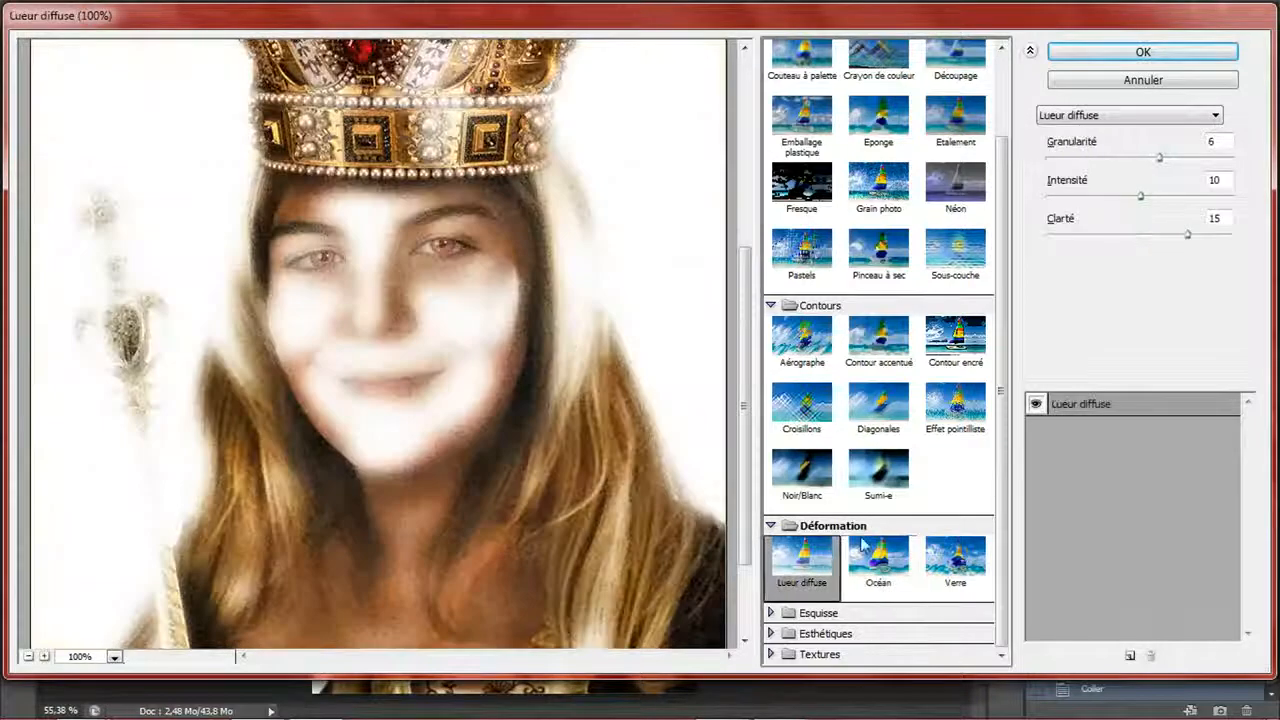
left_click(885, 555)
scroll(497, 225, "down", 3)
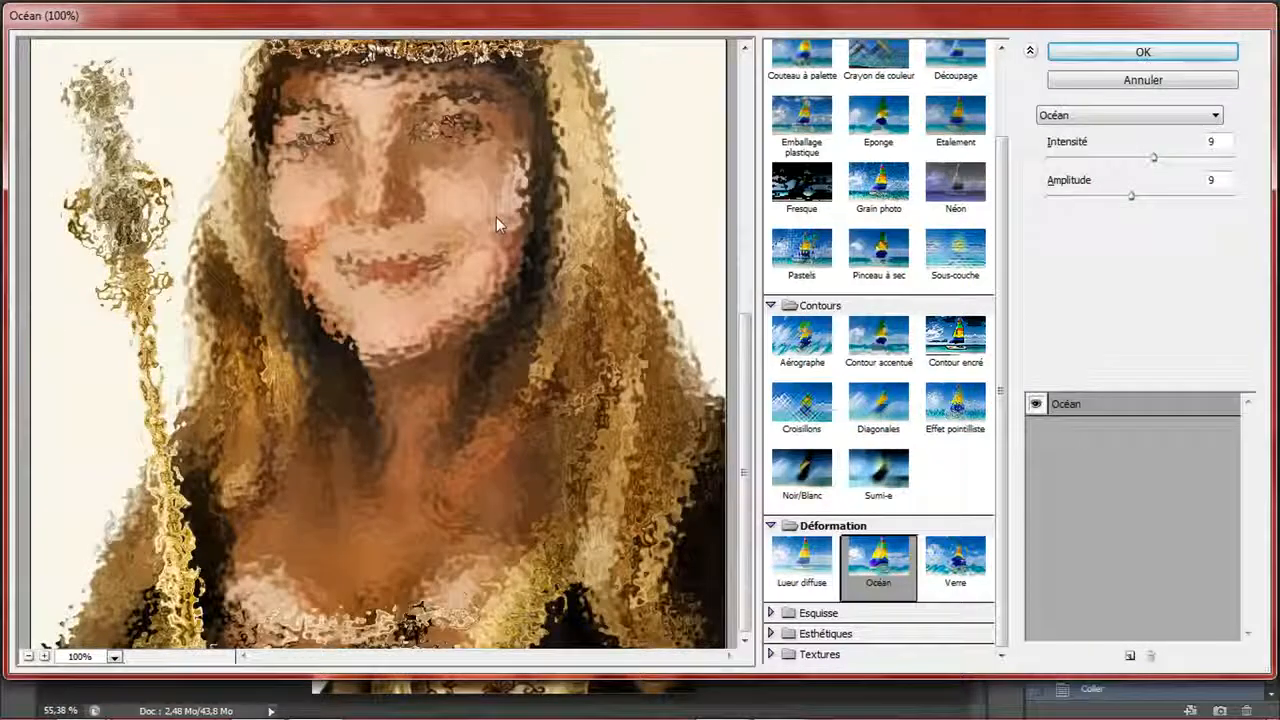
left_click_drag(497, 282, 501, 450)
left_click_drag(525, 320, 537, 252)
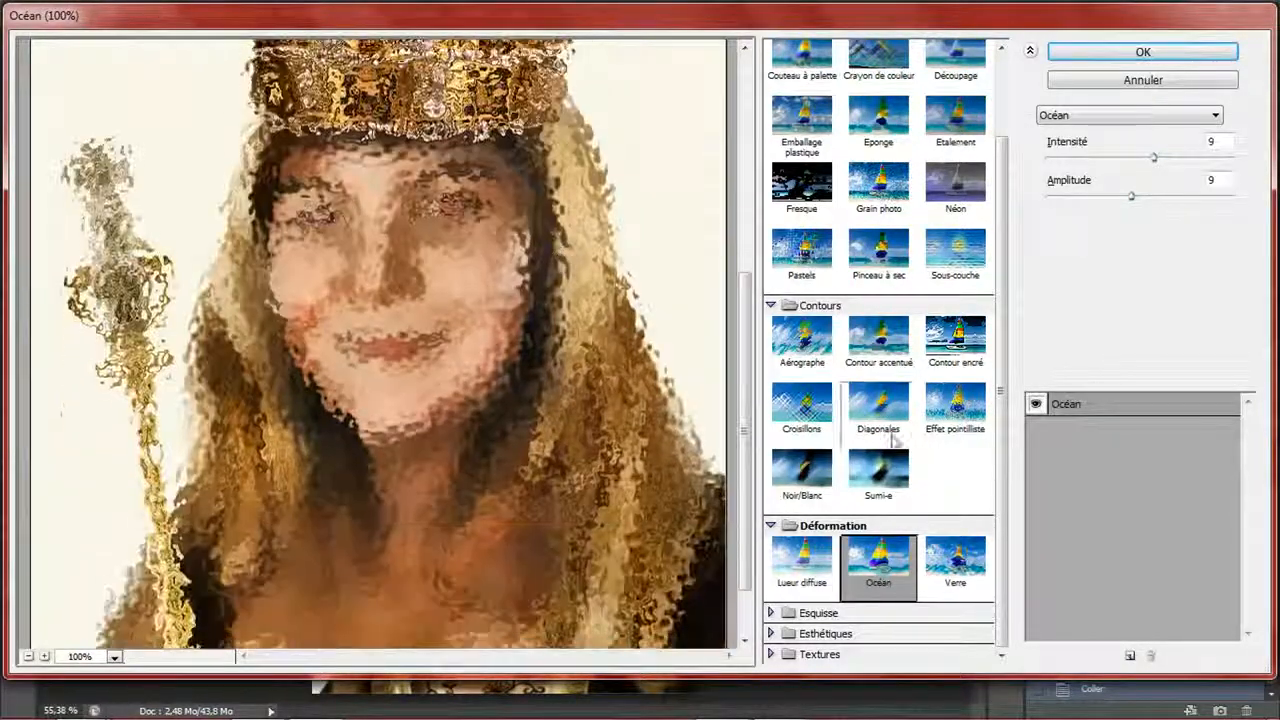
- Choose the Trame de demi-teintes filter from the Esquisse category, with Taille 5 and Contraste 0
left_click(818, 612)
left_click(878, 578)
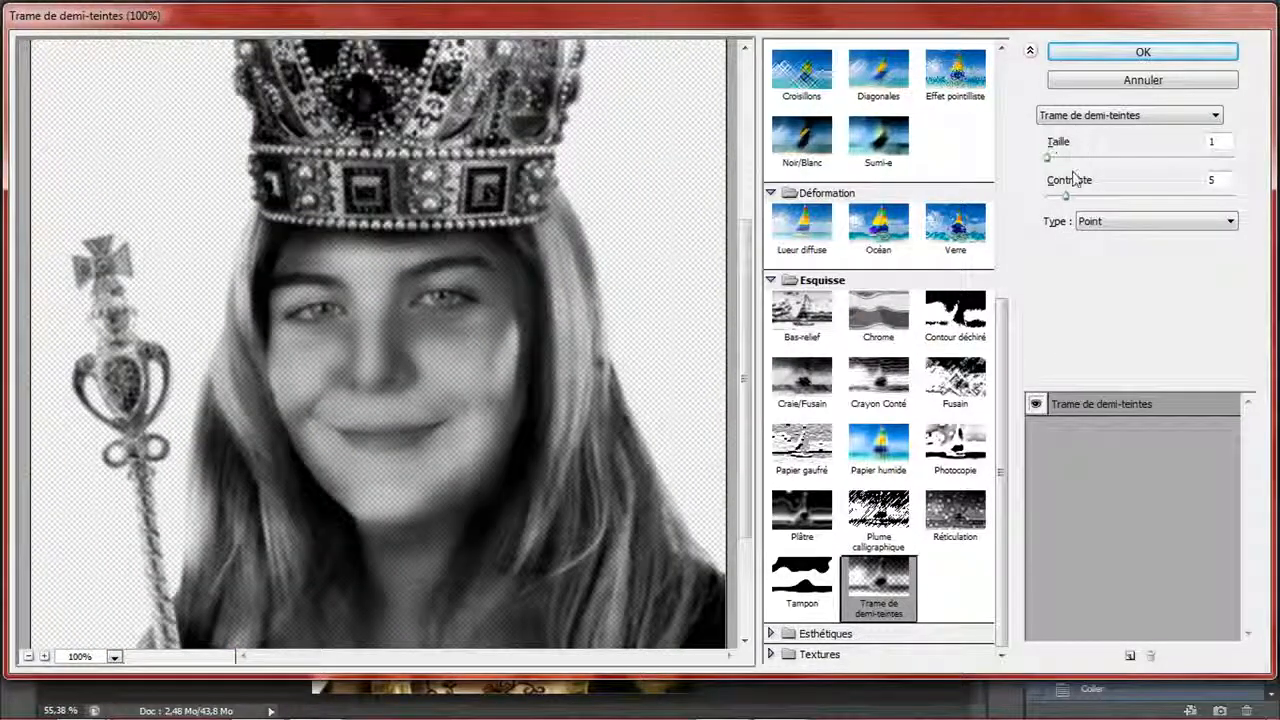
left_click(1066, 158)
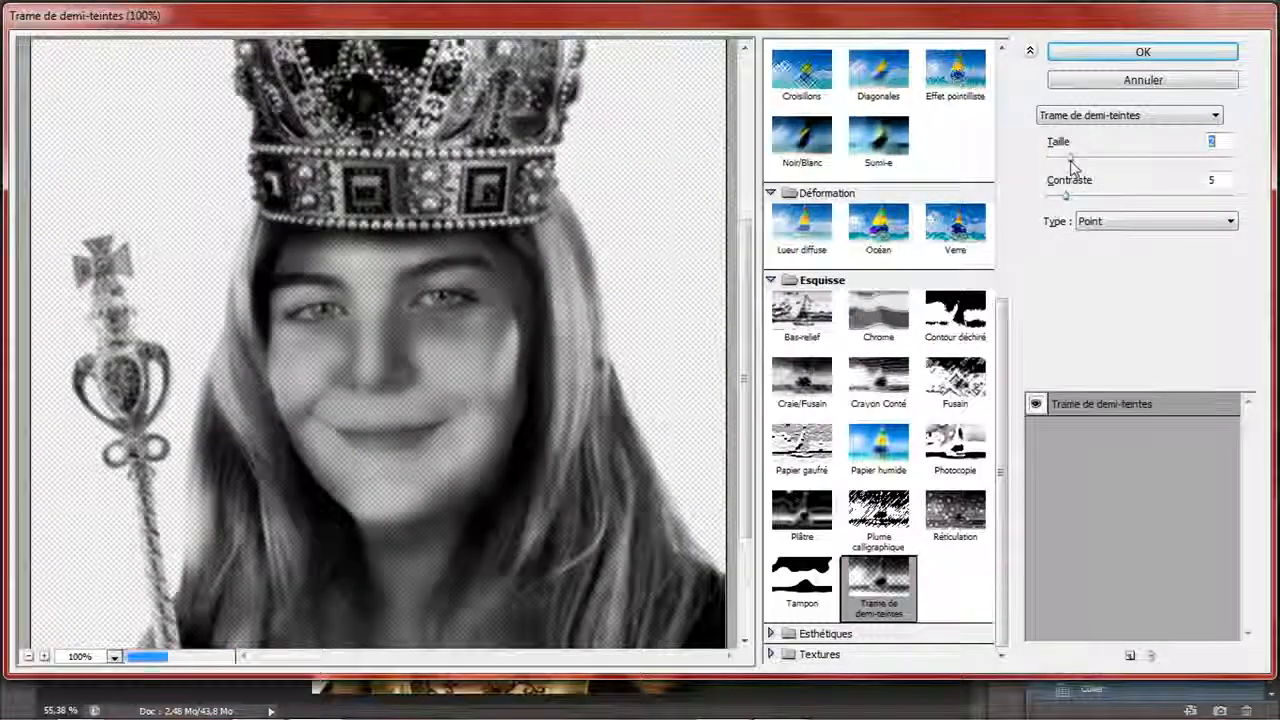
left_click_drag(1066, 196, 988, 213)
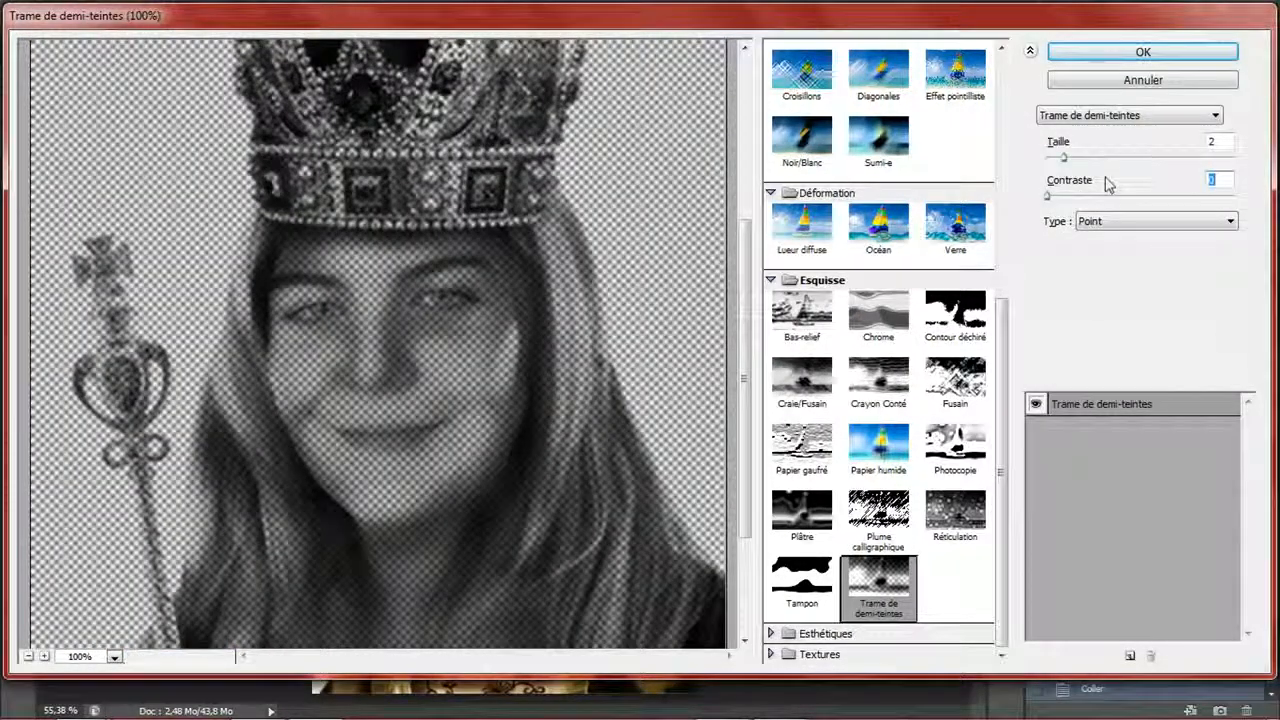
left_click(1116, 158)
- Try other halftone pattern types, including Cercle, and return the Type to Point
left_click(1127, 217)
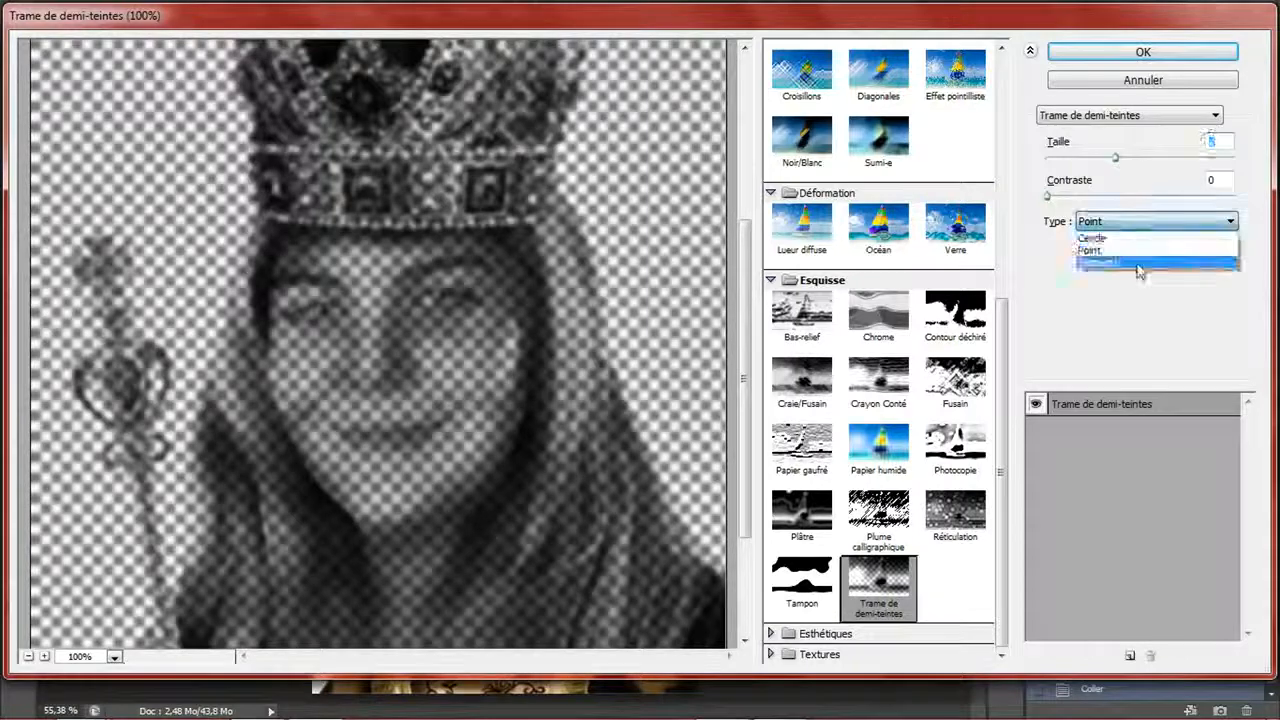
left_click(1128, 262)
left_click(1128, 222)
left_click(1127, 236)
left_click(1090, 250)
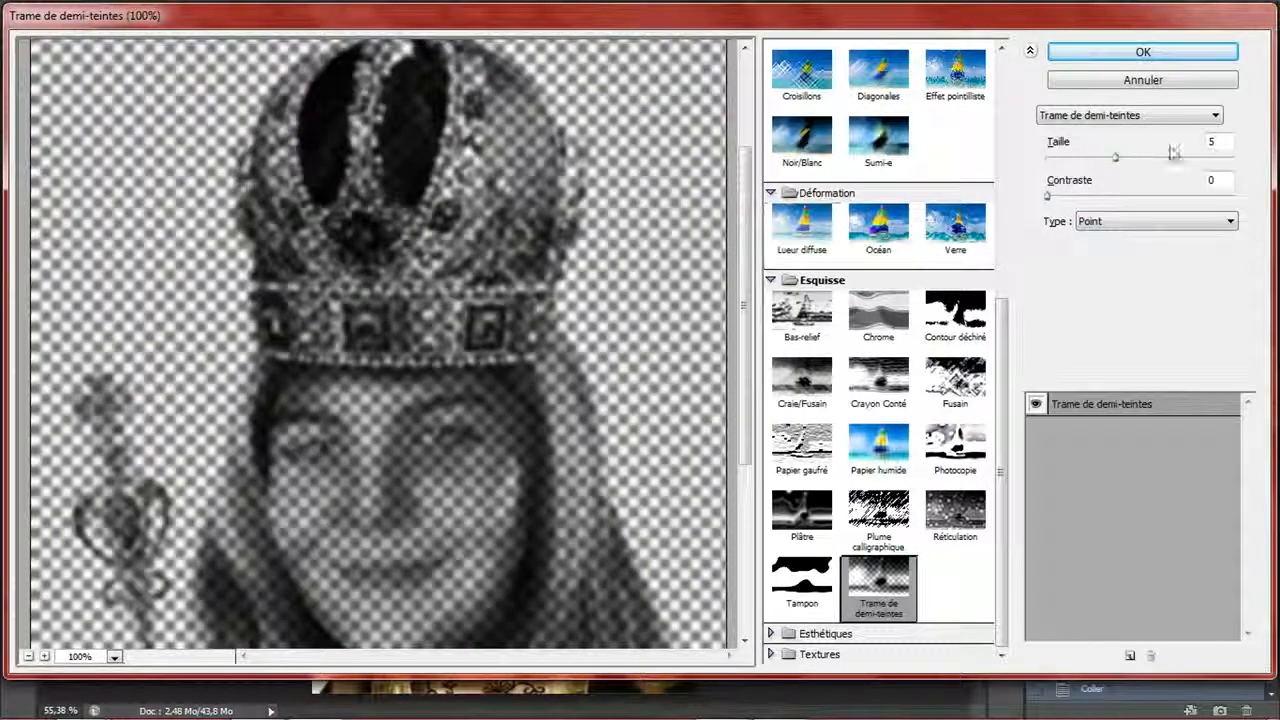
- Set the Trame de demi-teintes filter's Taille to 1 and Contraste to 9, and apply it
left_click(1174, 155)
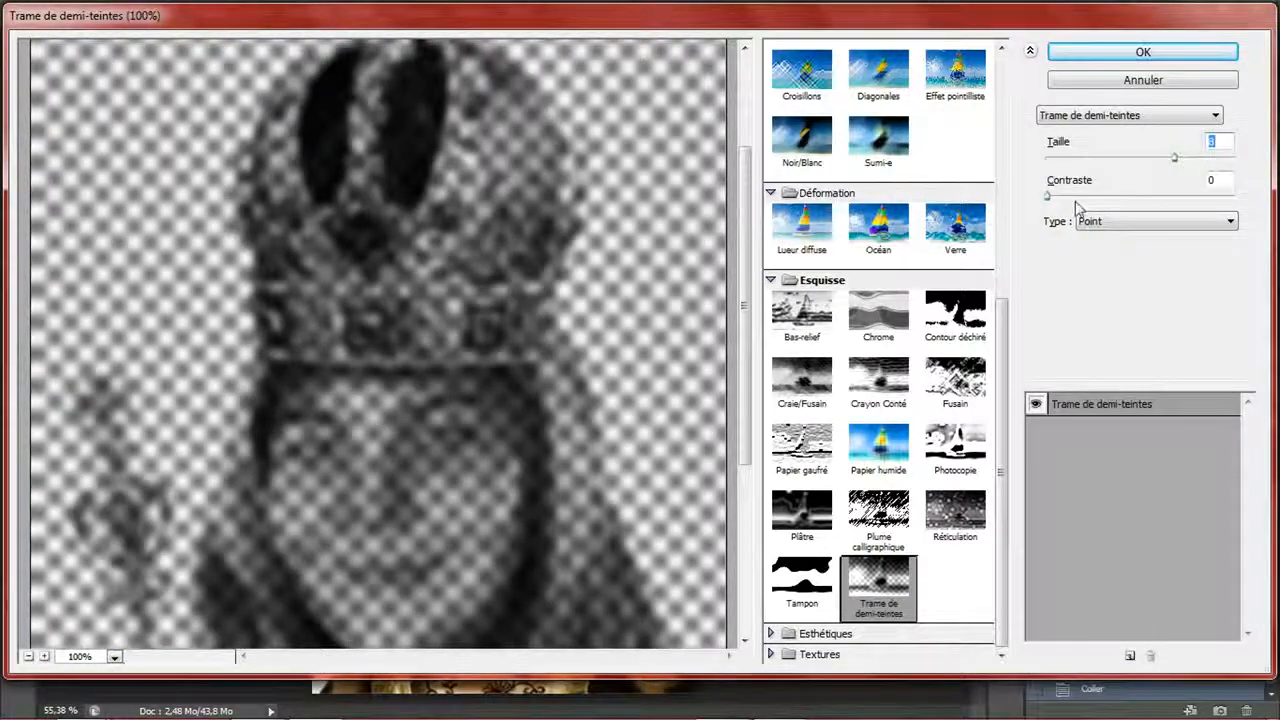
left_click(1079, 197)
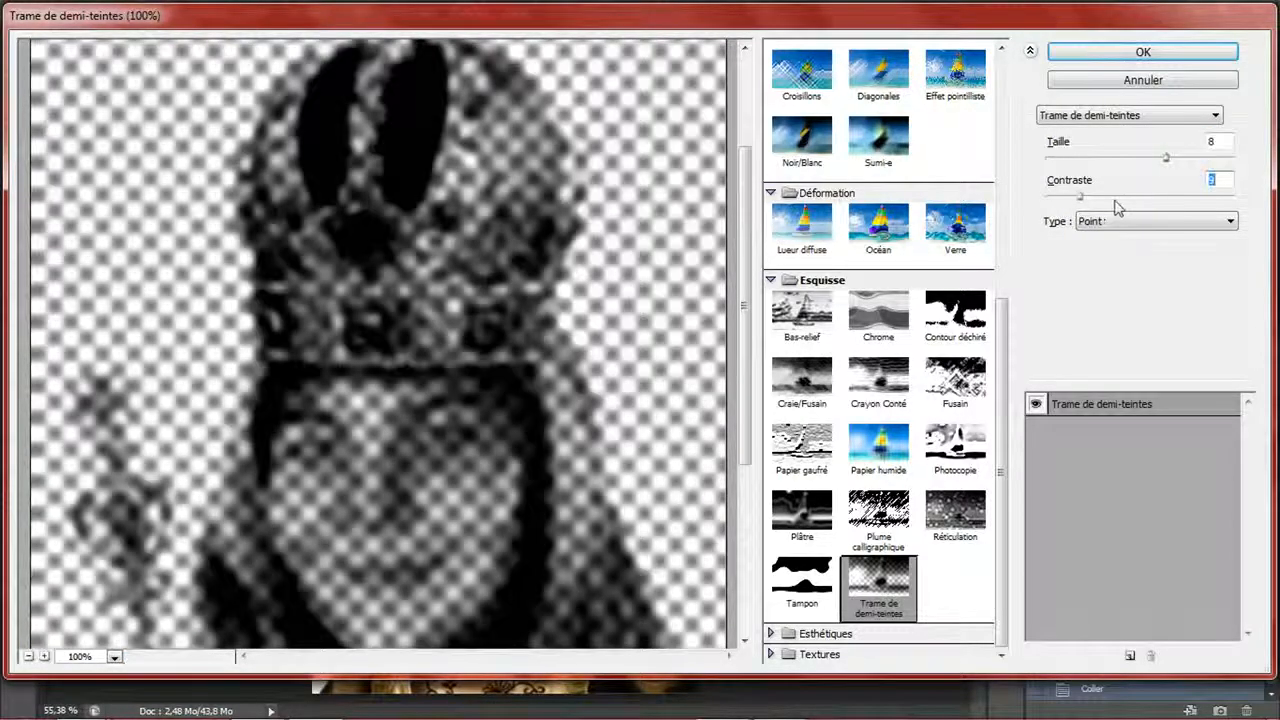
left_click(1117, 197)
left_click(1045, 158)
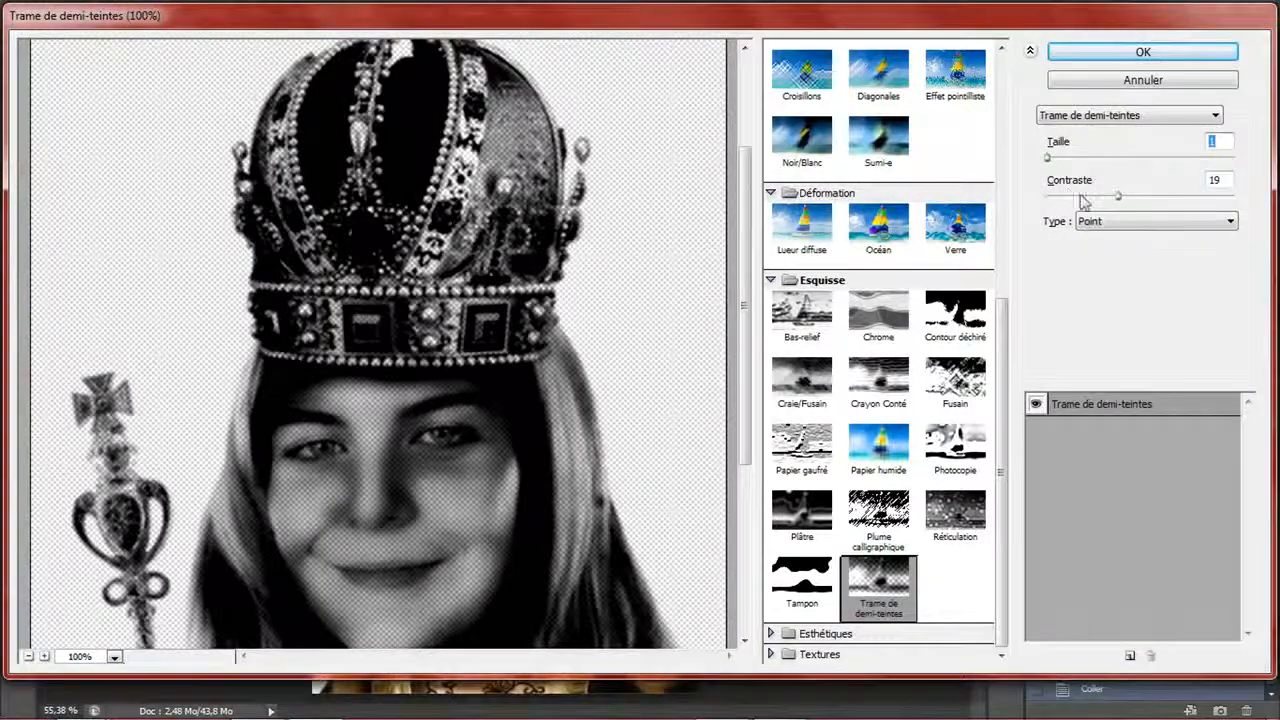
left_click(1080, 197)
left_click_drag(345, 359, 345, 115)
left_click(1111, 50)
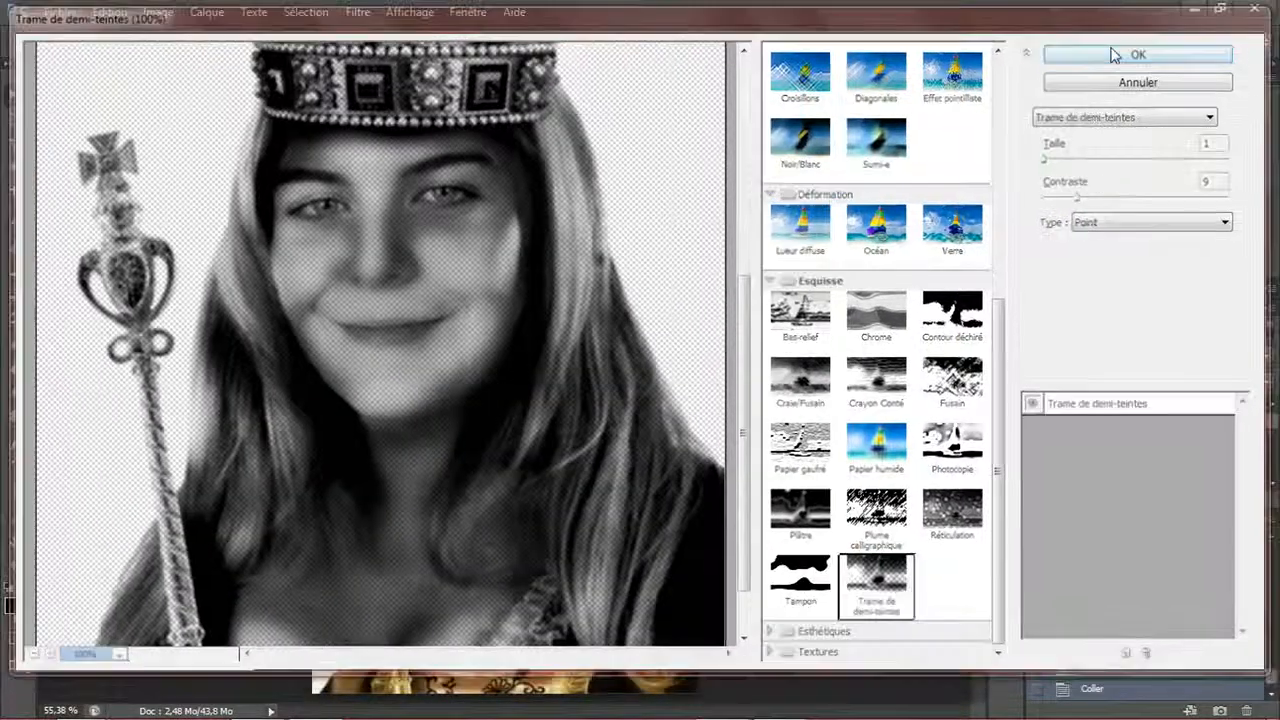
- Add a Filtre photo adjustment layer using Filtre réchauffant (85) at 72 % density, blended as Lumière tamisée
left_click(1172, 502)
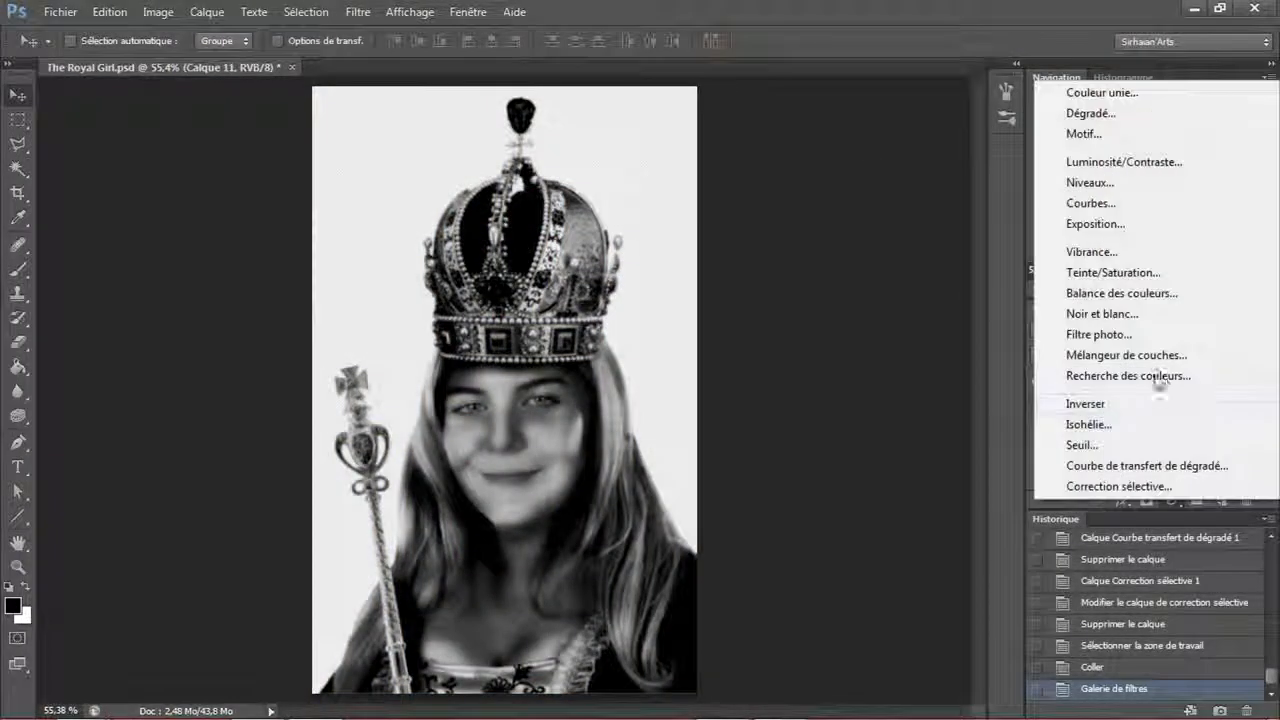
left_click(1098, 334)
left_click(829, 241)
left_click(1100, 354)
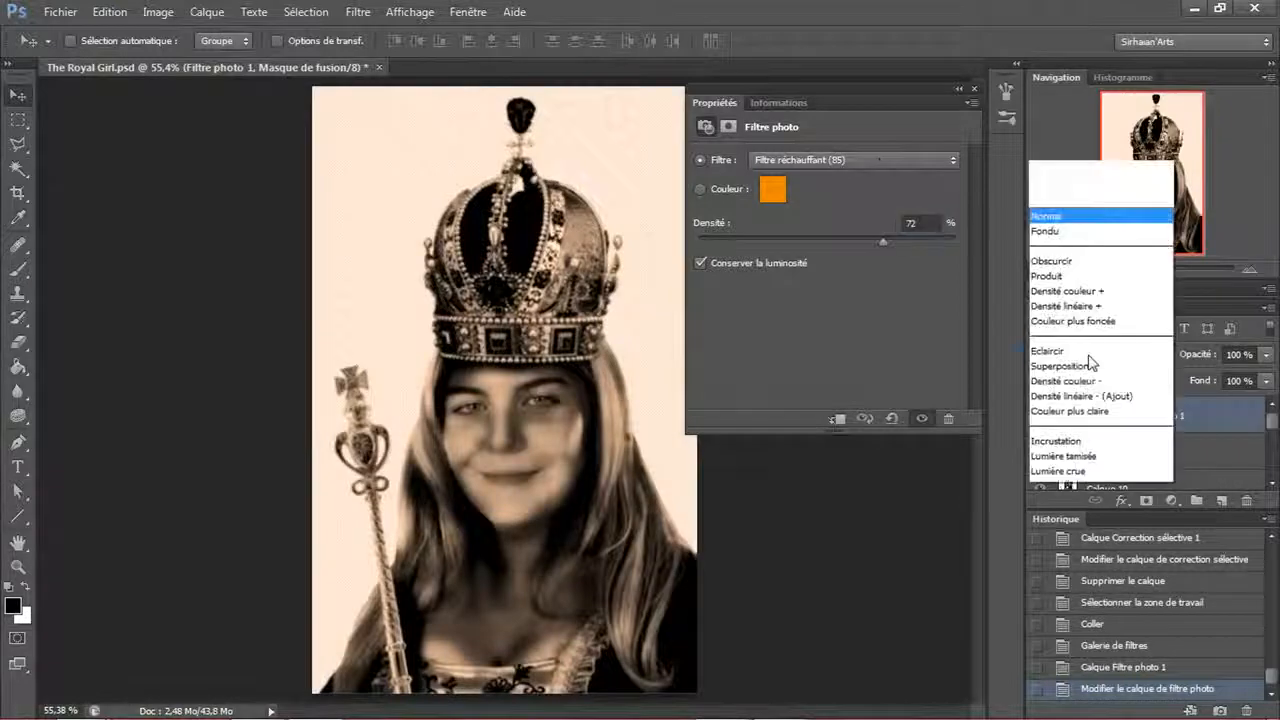
left_click(1071, 246)
left_click(963, 91)
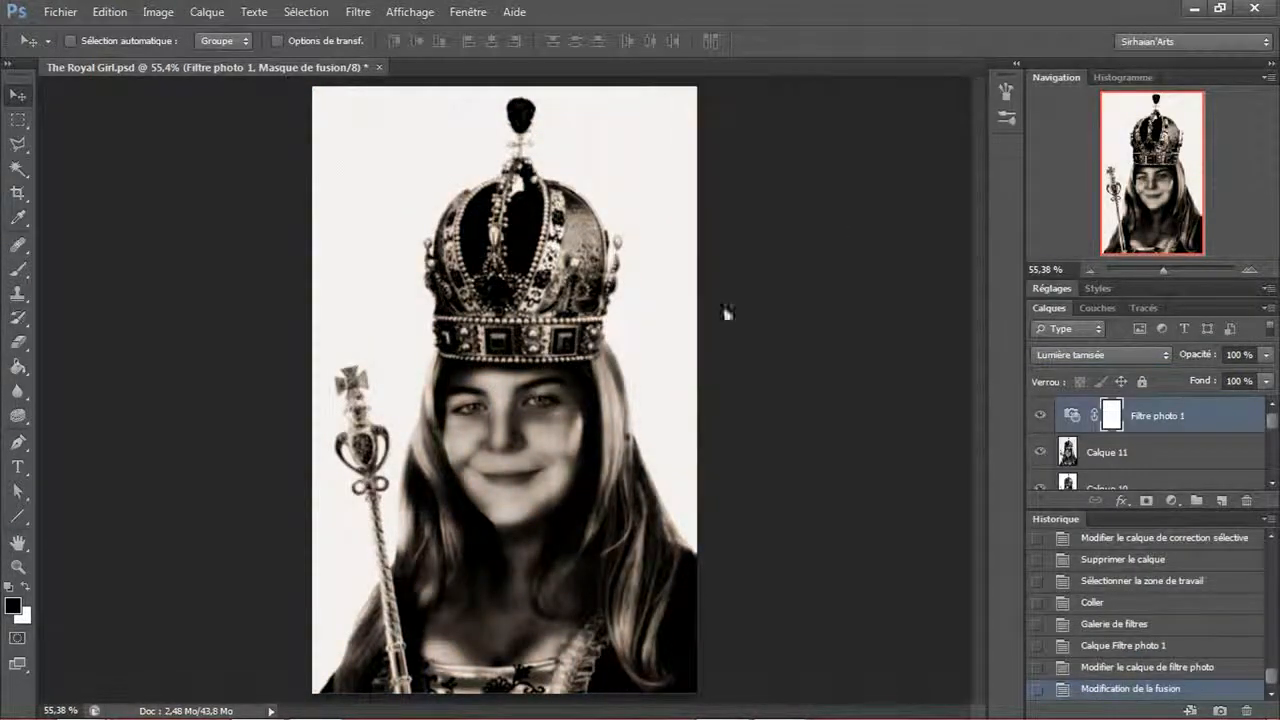
- Check the halftone effect at 100 %, and delete the photo filter layer and the filtered portrait copy
double_click(17, 566)
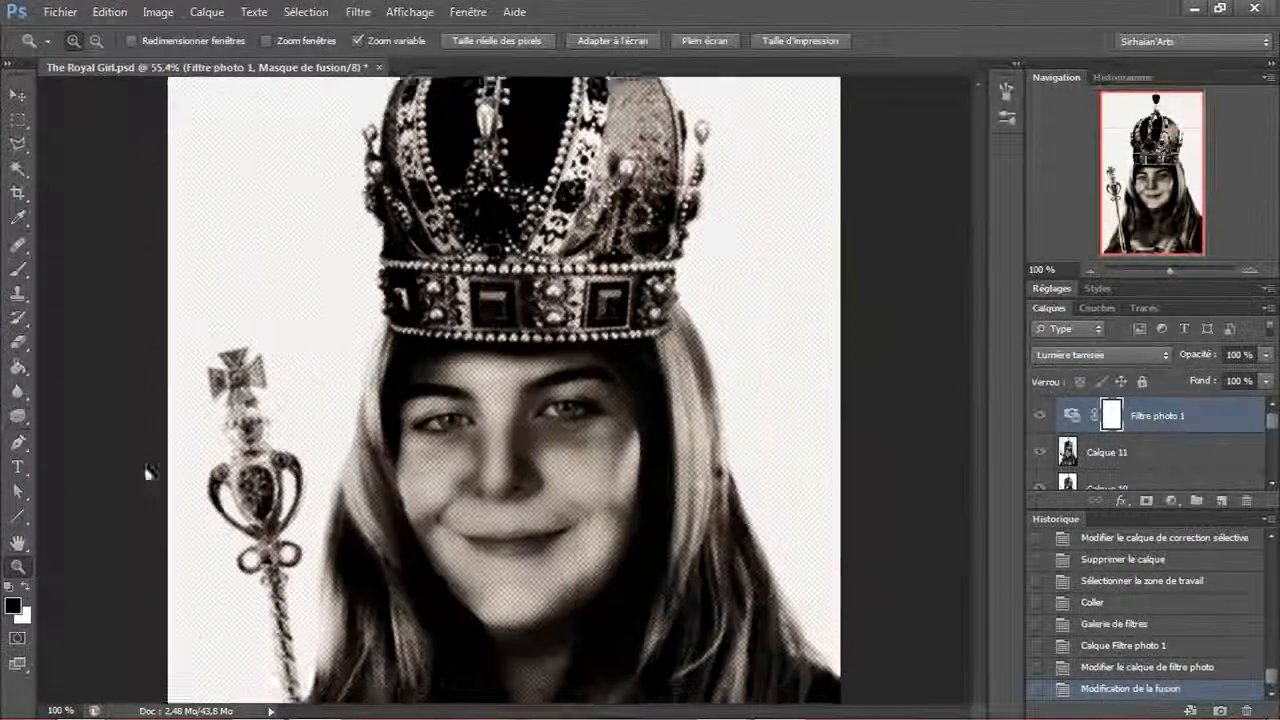
left_click(612, 40)
left_click(17, 92)
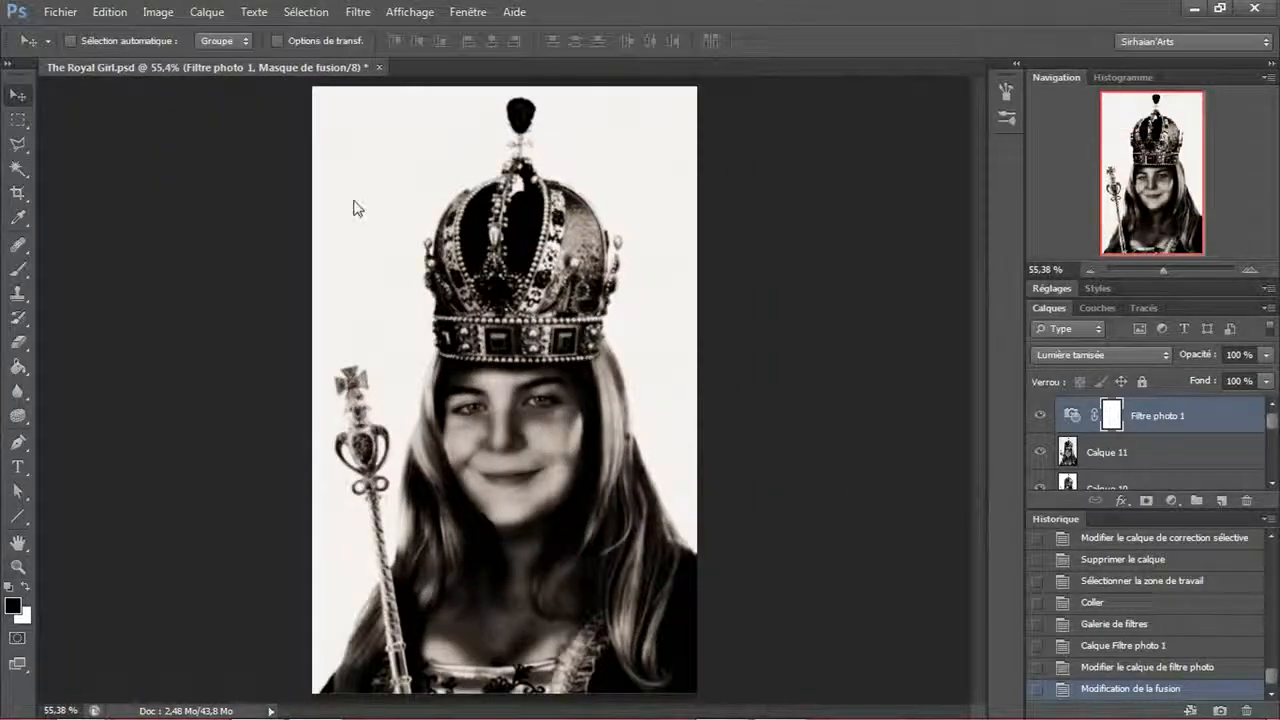
key("Delete")
key("Delete")
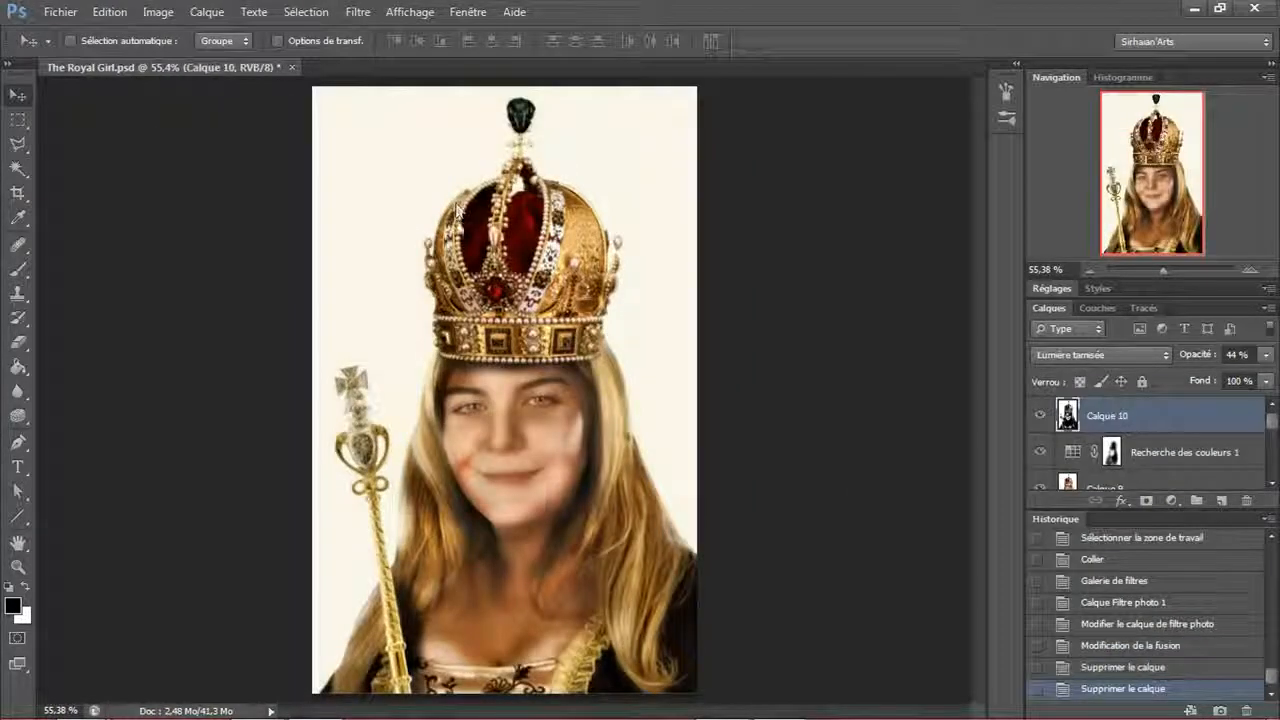
- Select the whole canvas and paste the merged portrait copy as a new layer
left_click(378, 10)
left_click(378, 10)
key("ctrl+a")
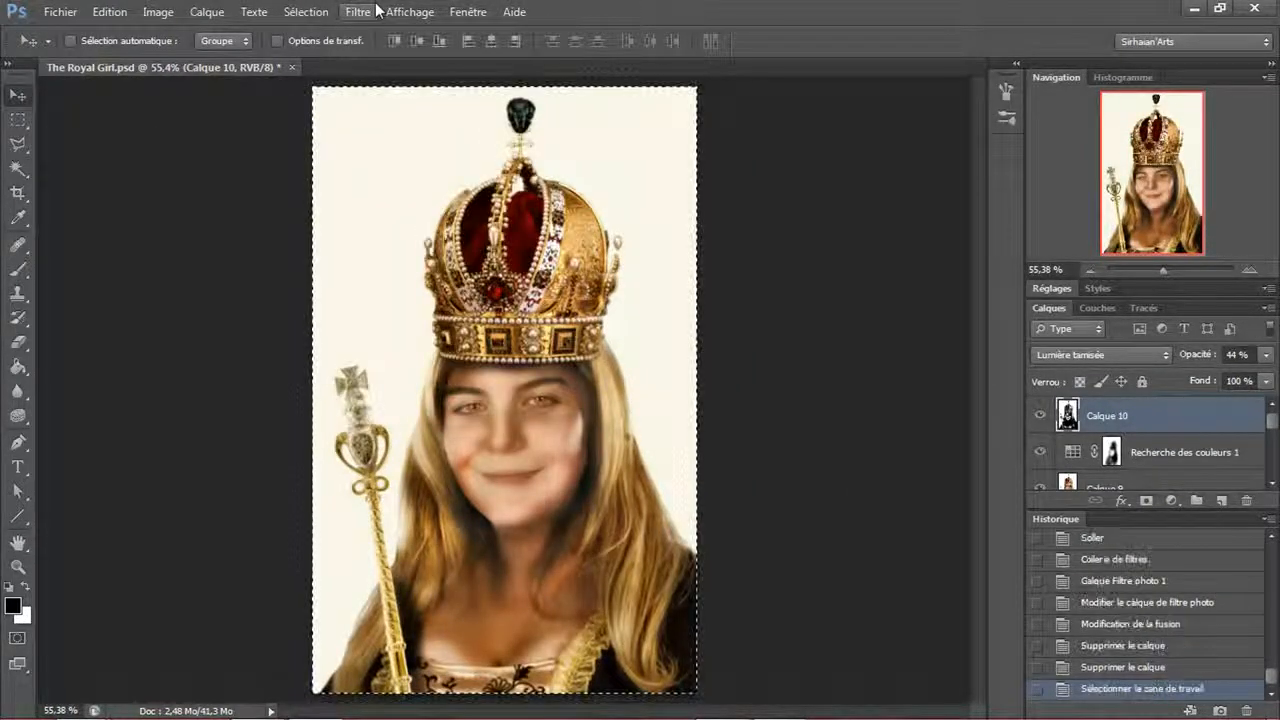
key("ctrl+v")
- Reapply the last filter gallery effect to the pasted copy, and undo it
left_click(378, 10)
left_click(390, 34)
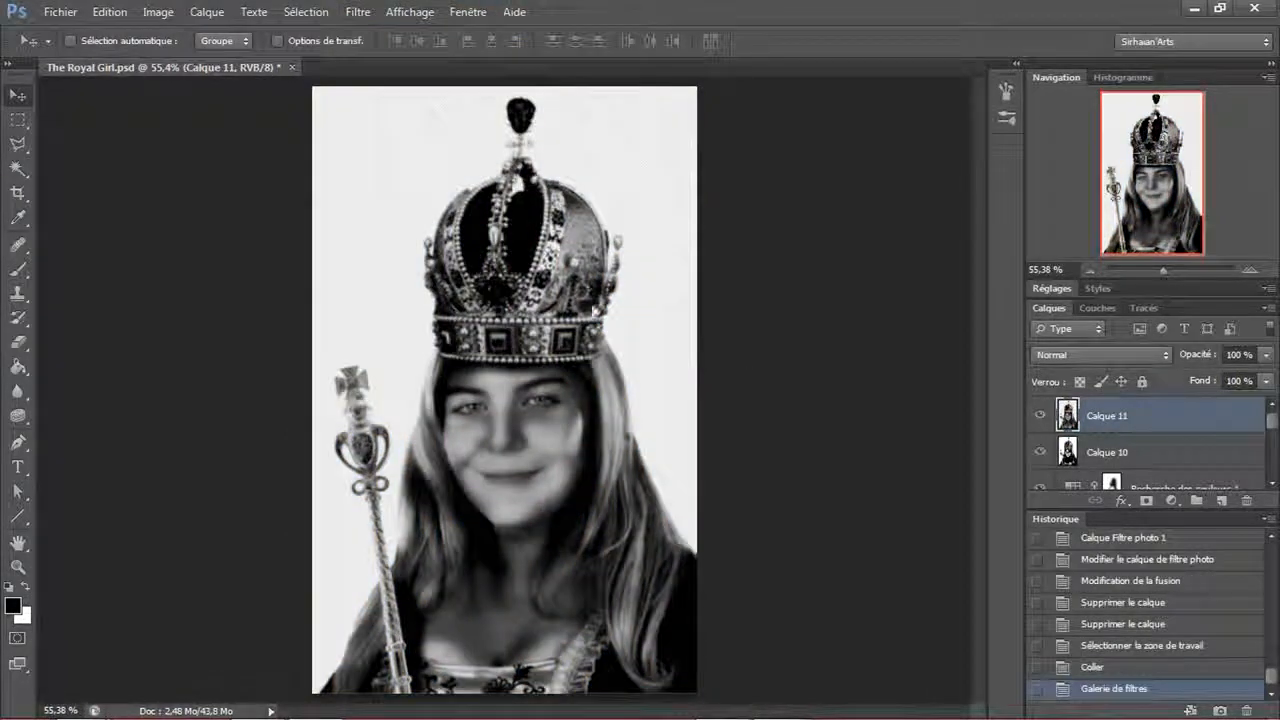
key("ctrl+z")
- Start the Eclairage render filter, centre the directional light on the crown, widen its ellipse, and set its intensity to 12
left_click(358, 11)
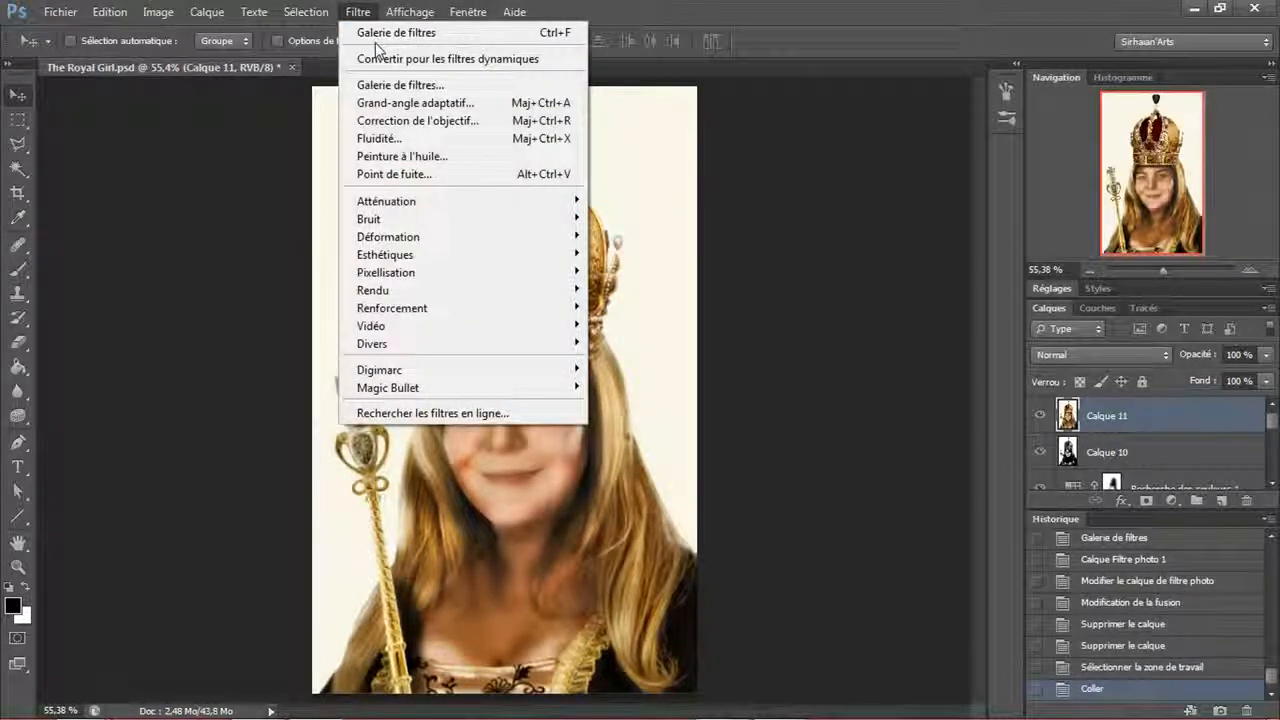
mouse_move(505, 201)
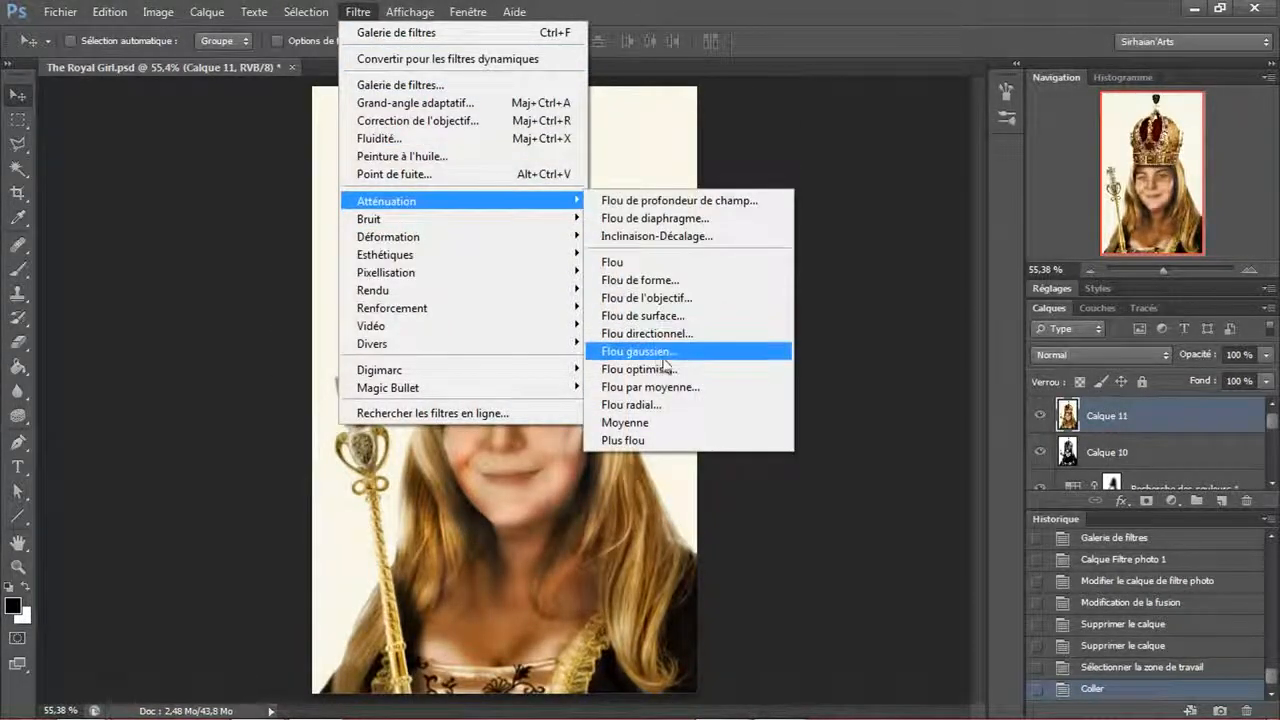
mouse_move(514, 289)
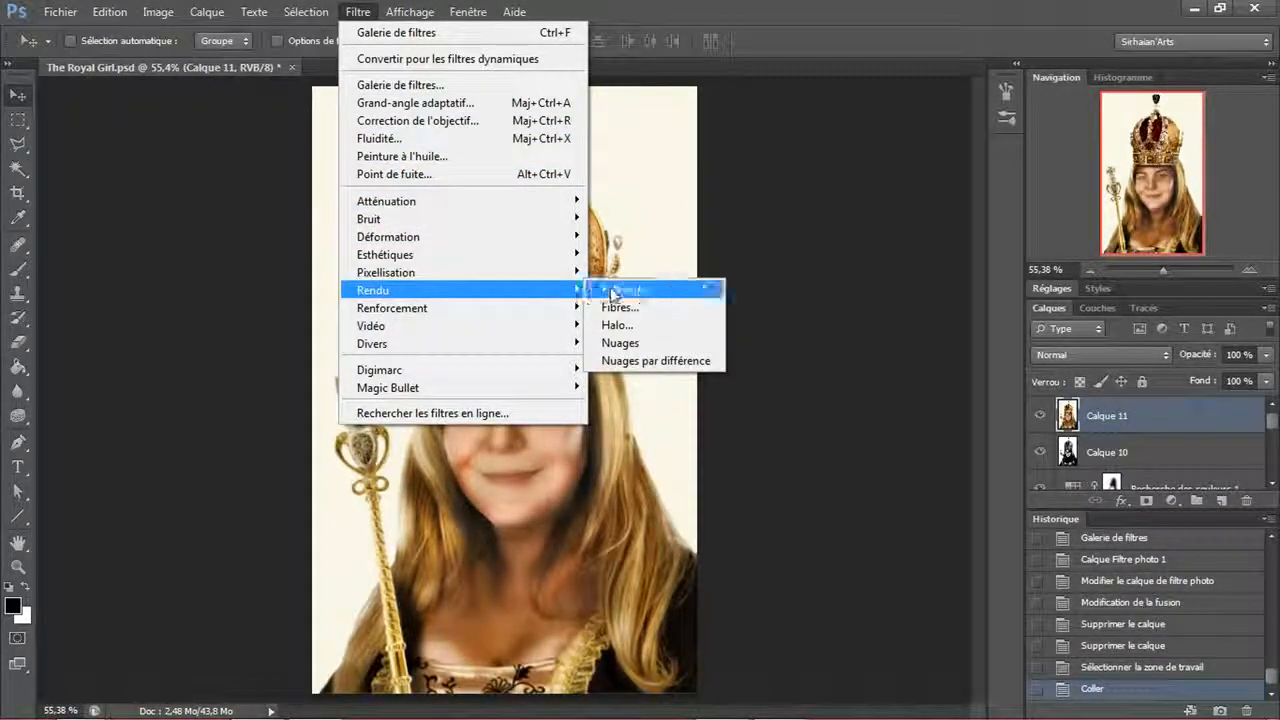
left_click(610, 290)
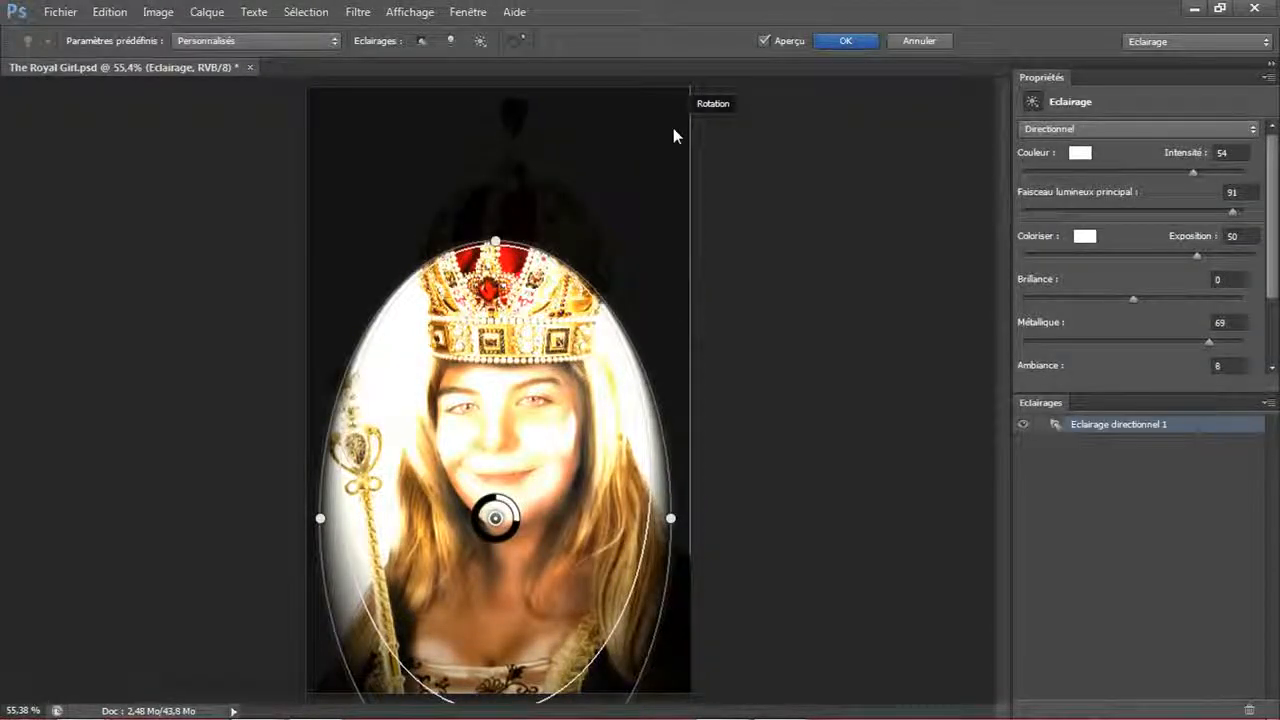
left_click_drag(495, 517, 505, 347)
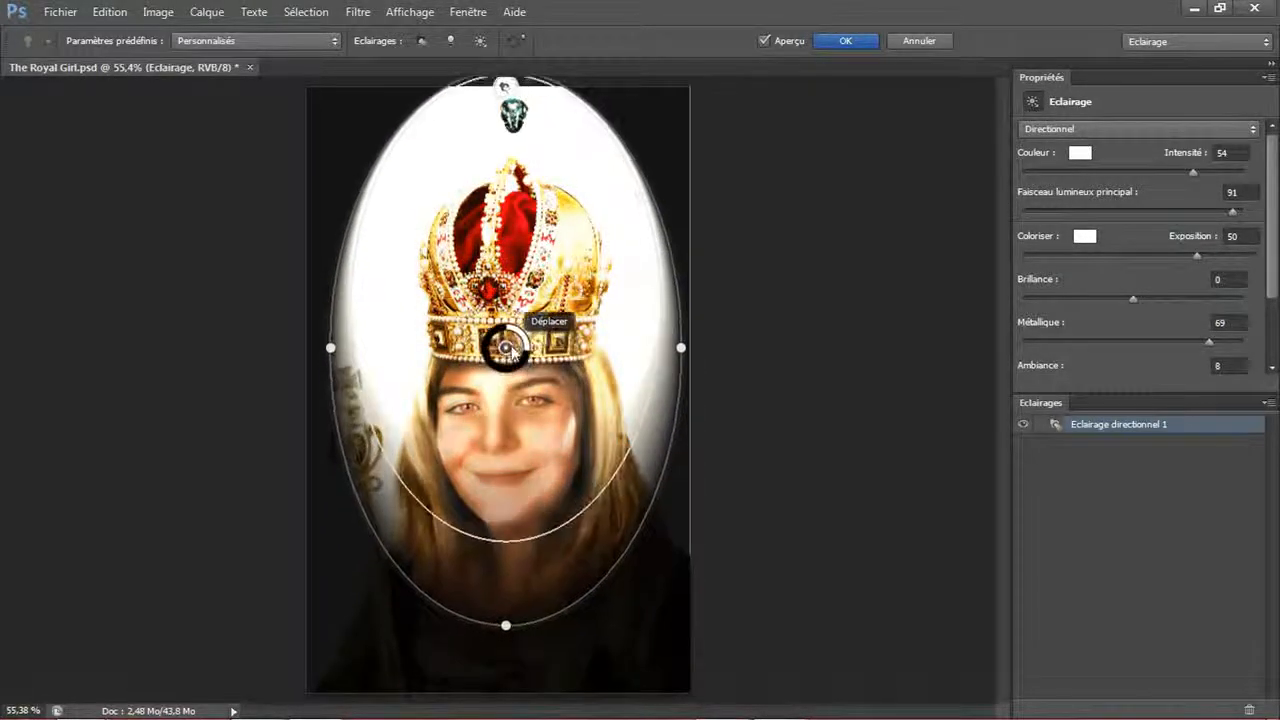
left_click_drag(681, 349, 733, 352)
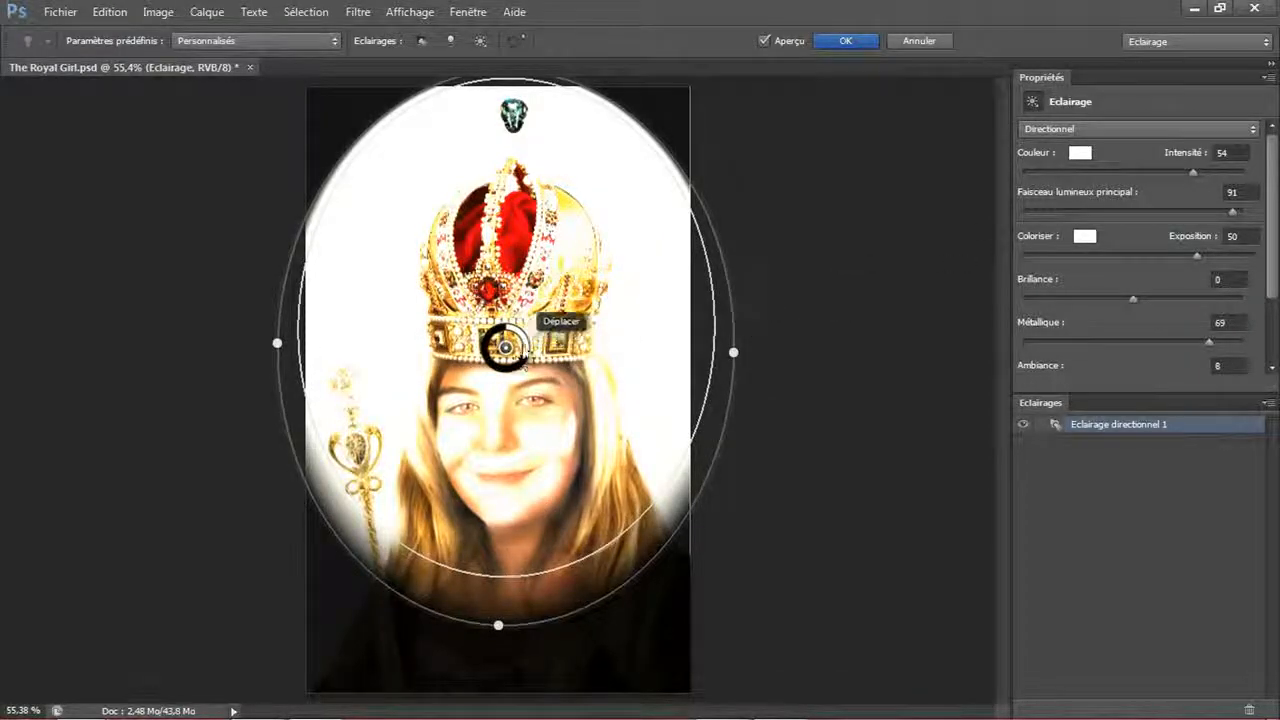
left_click_drag(522, 344, 511, 323)
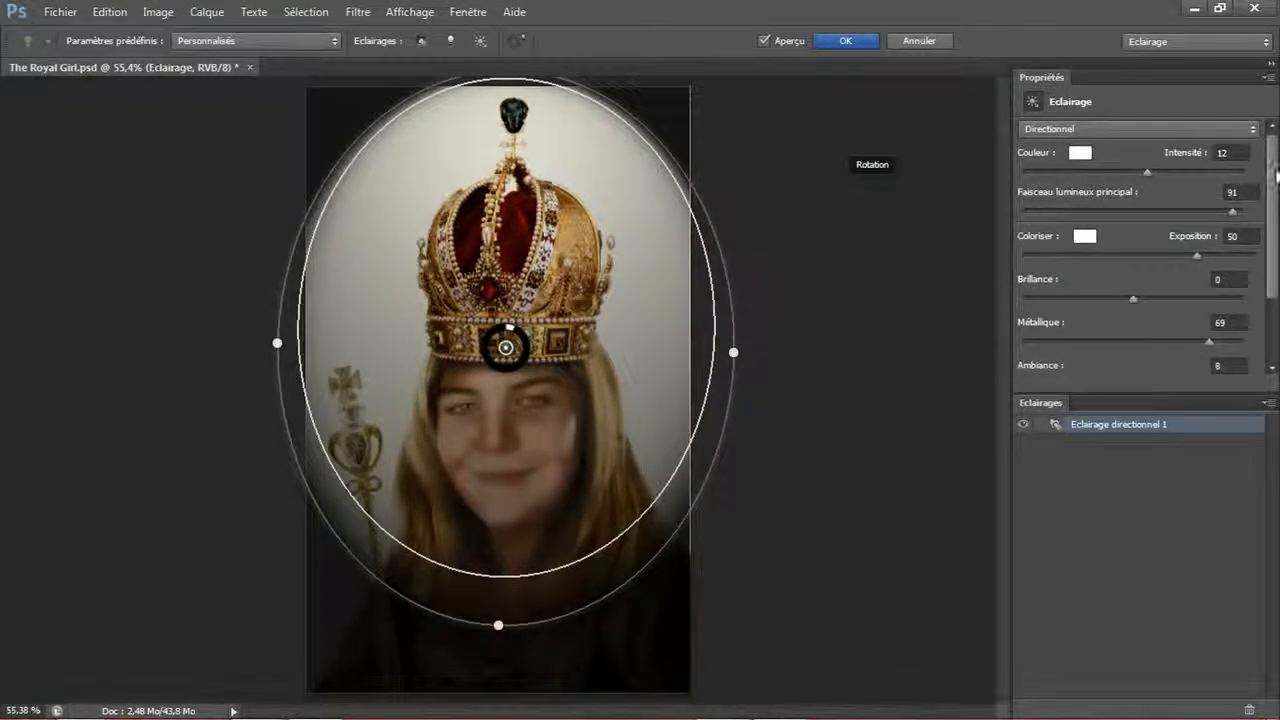
- Set the light's Métallique and Brillance values to 100
left_click_drag(1276, 172, 1272, 245)
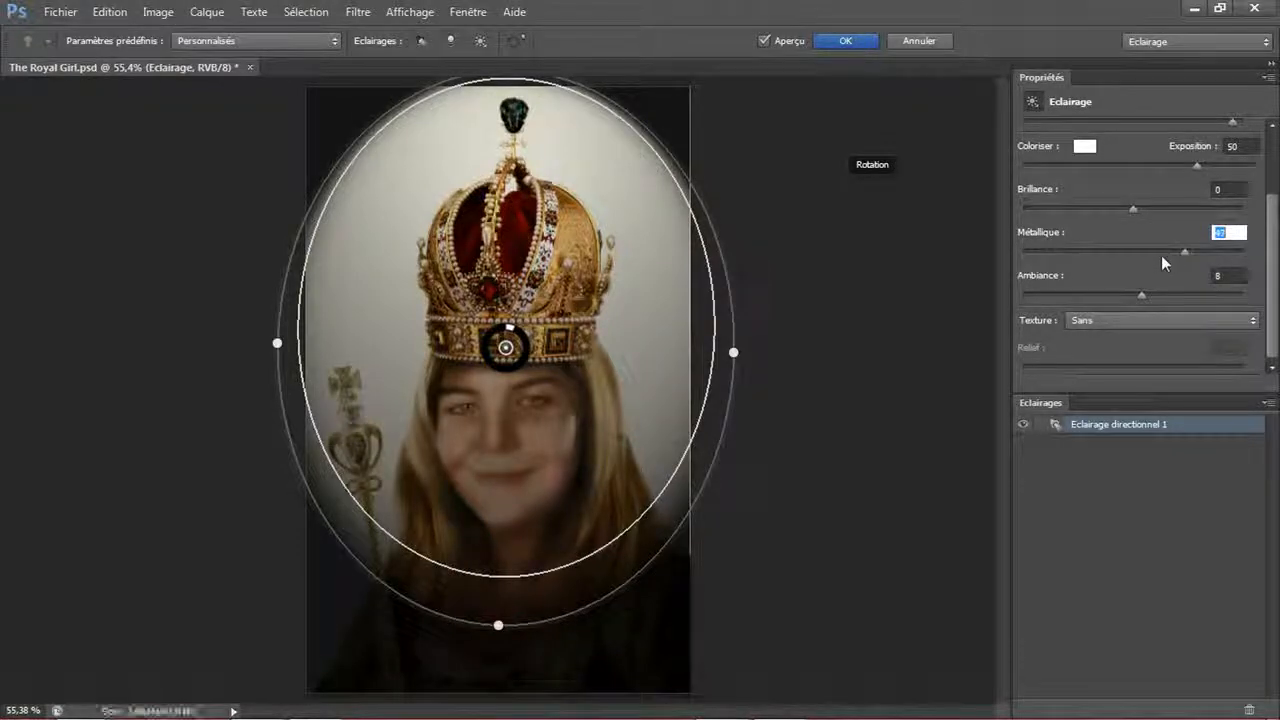
left_click_drag(1163, 263, 896, 247)
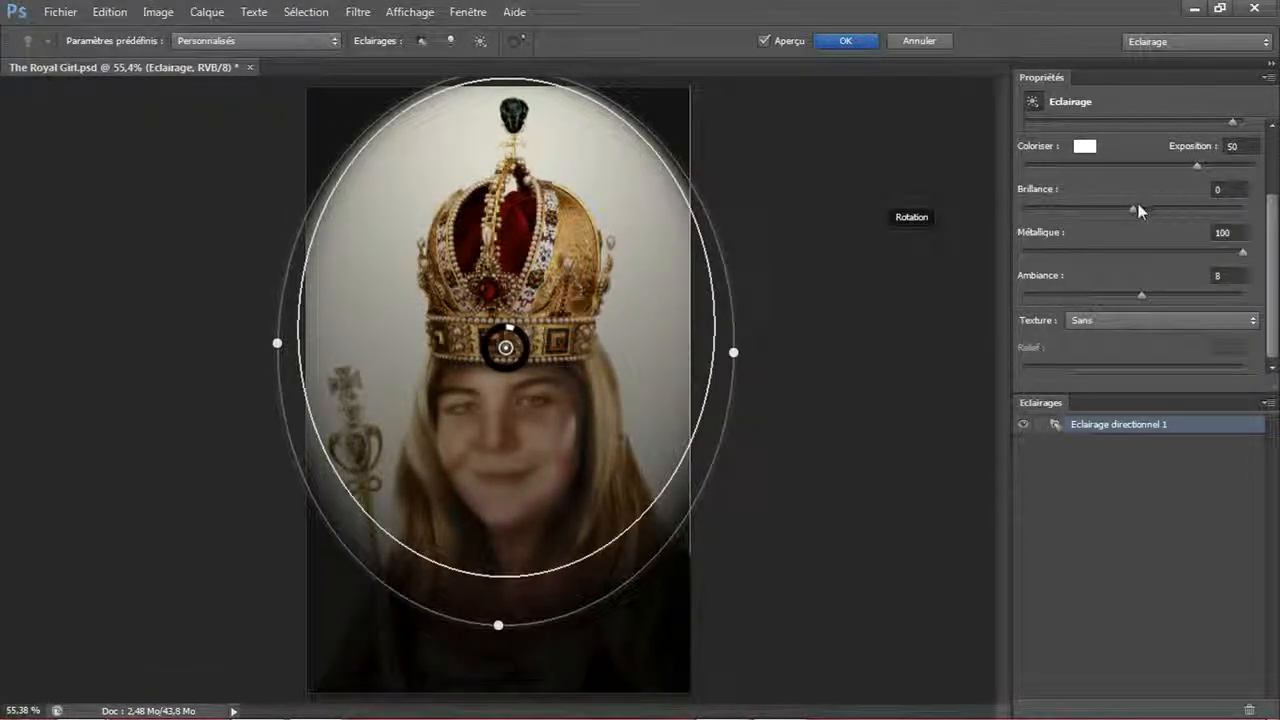
left_click_drag(1157, 212, 1258, 211)
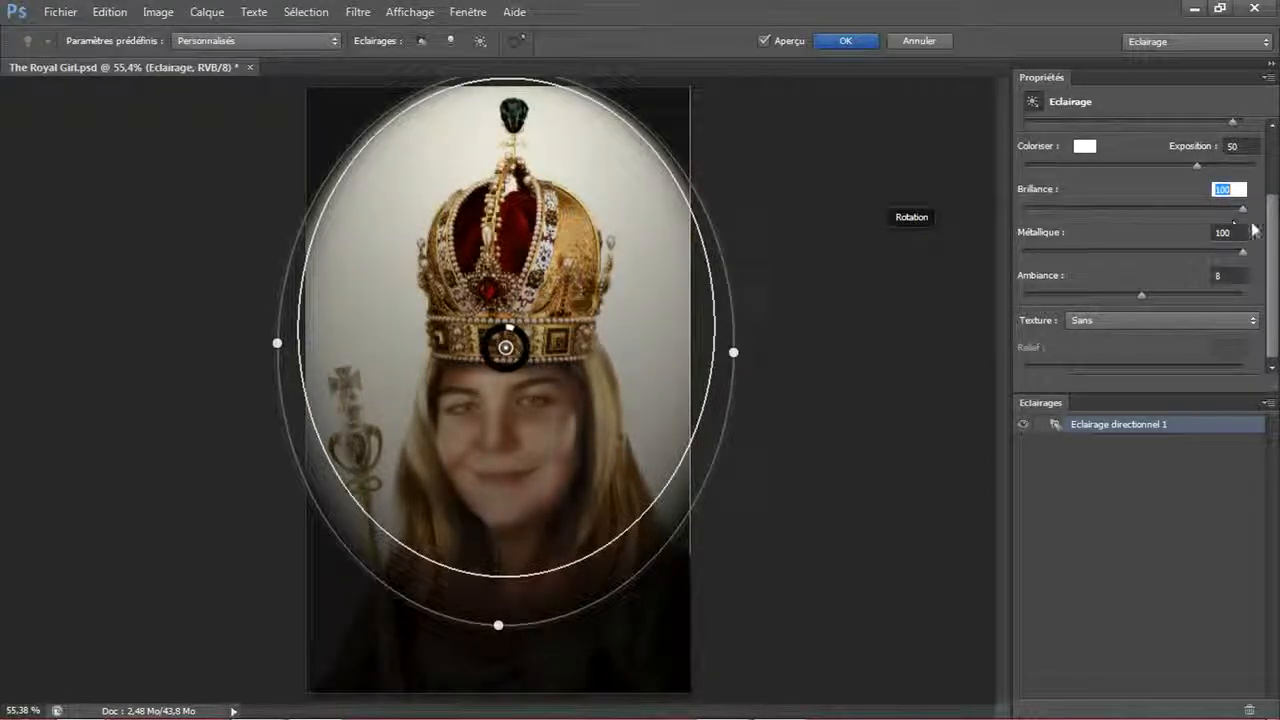
- Try the Rouge, Vert and Bleu texture channels for the lighting effect, and return the texture to Sans
left_click(1155, 321)
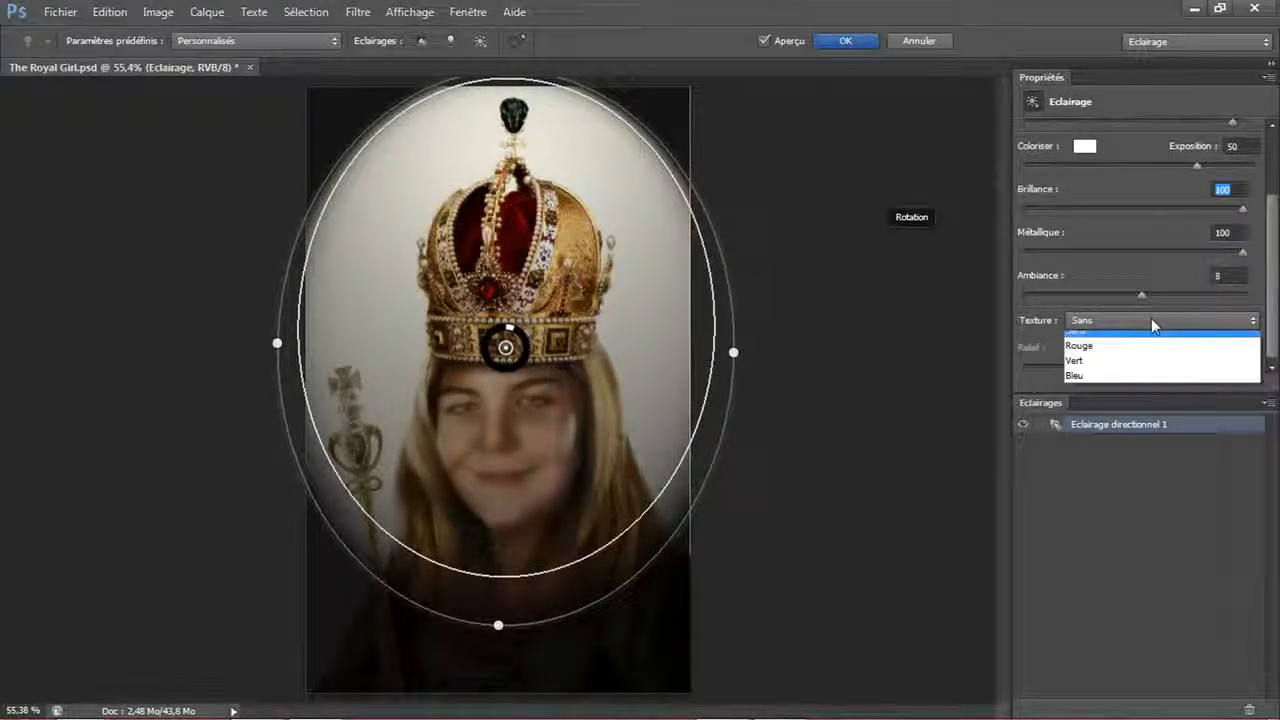
left_click(1080, 356)
left_click(1110, 321)
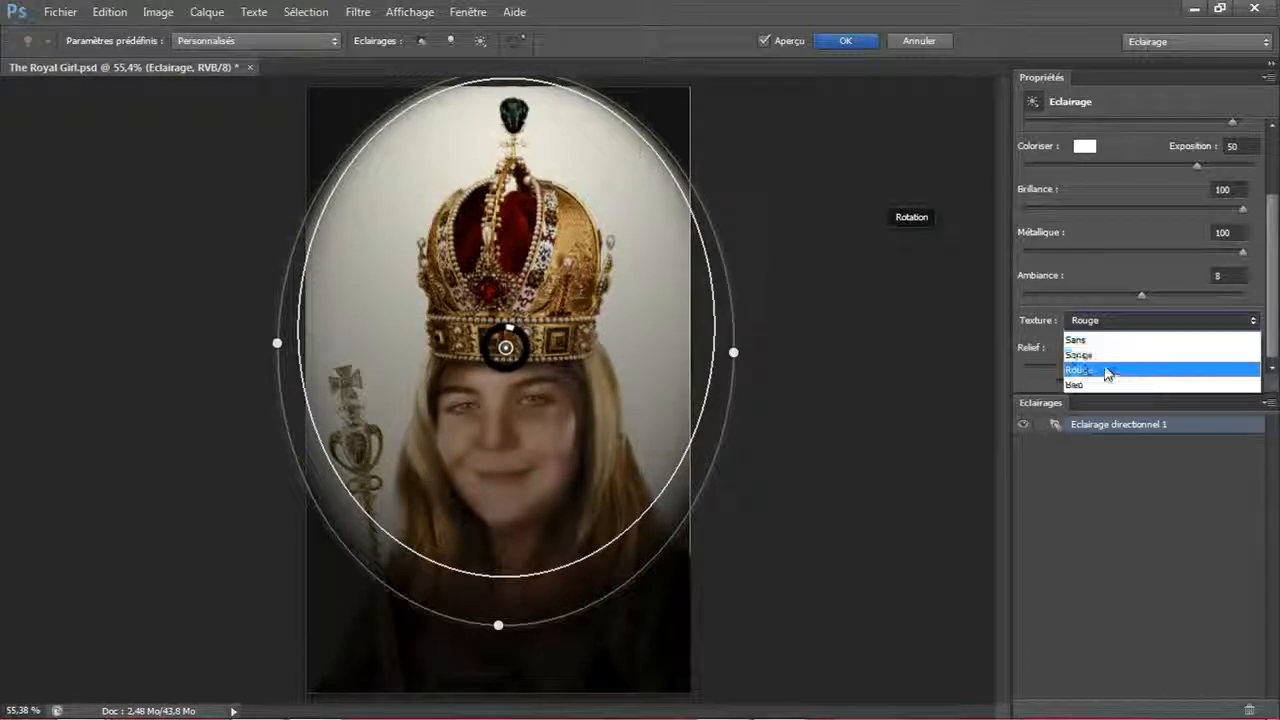
left_click(1100, 370)
left_click(1105, 321)
left_click(1090, 380)
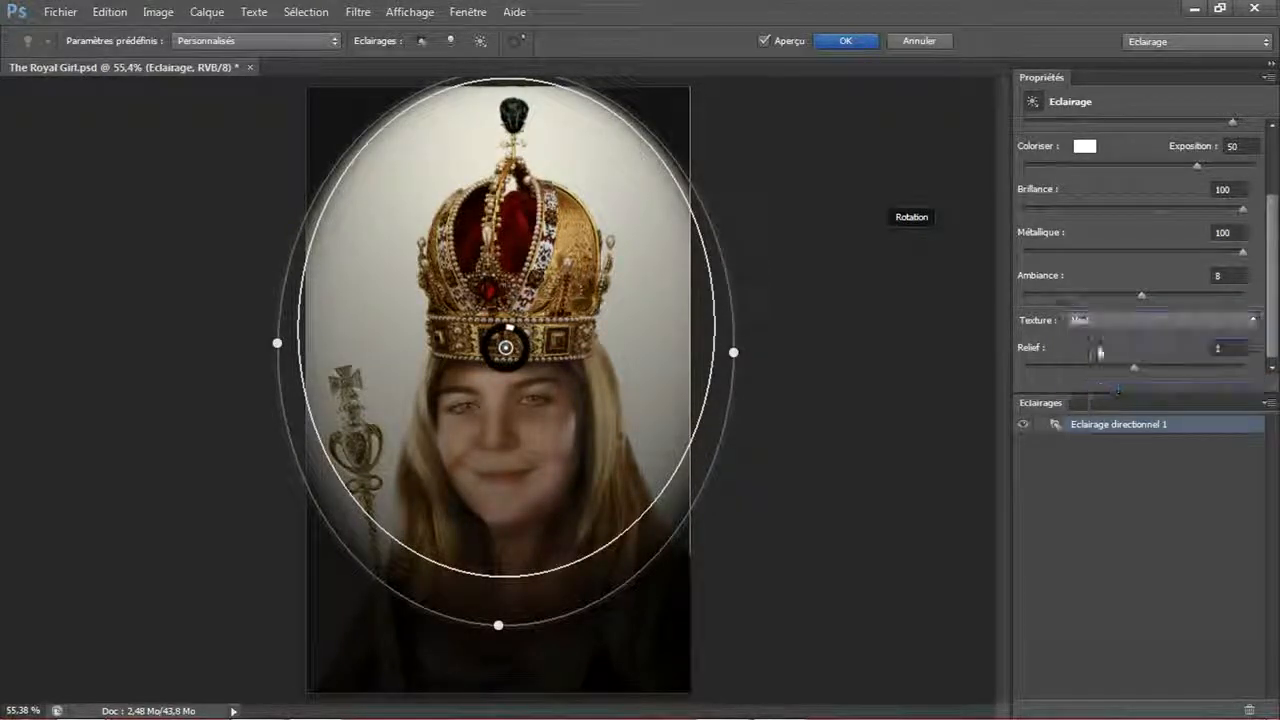
left_click(1101, 321)
left_click(1100, 338)
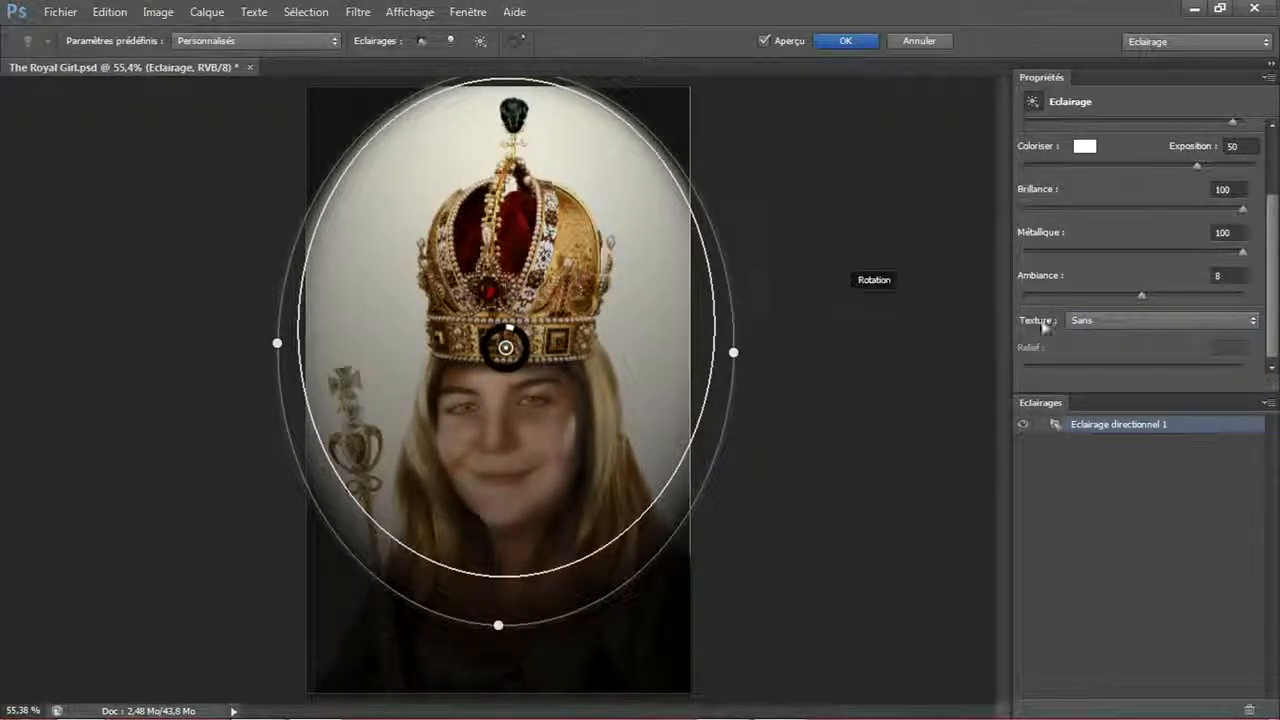
left_click(1077, 321)
left_click(1105, 352)
left_click(1108, 321)
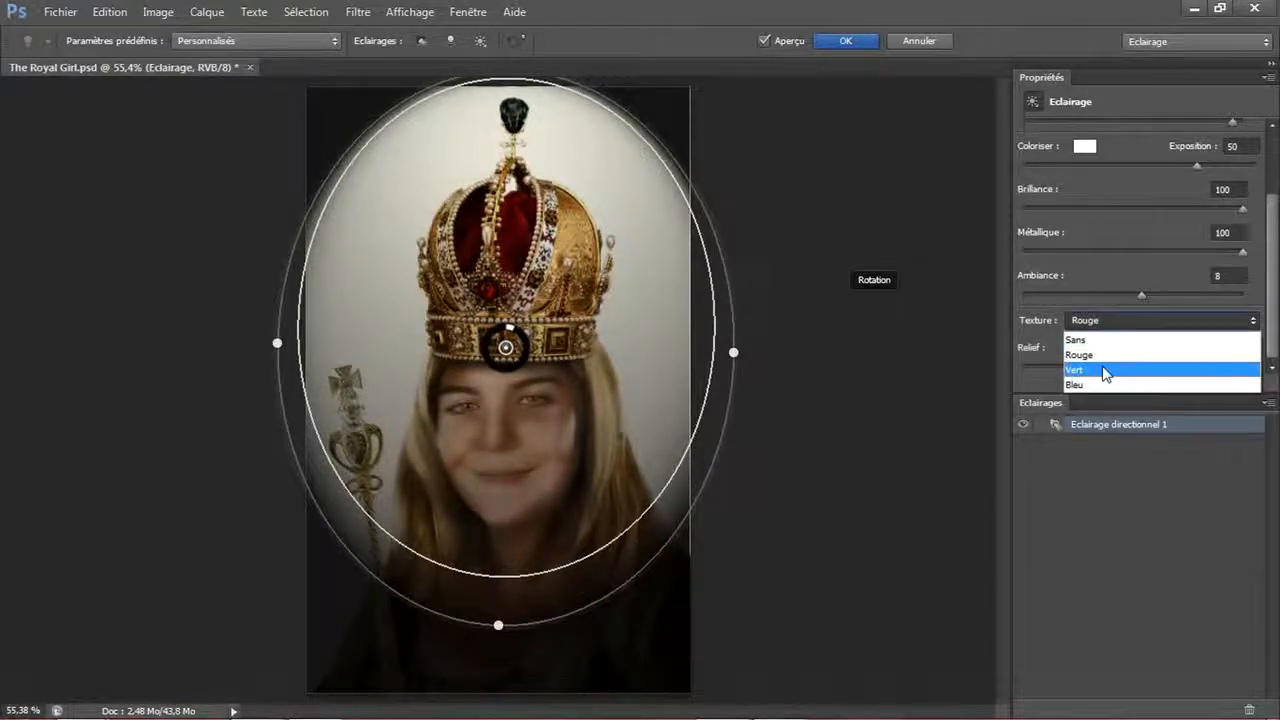
left_click(1078, 339)
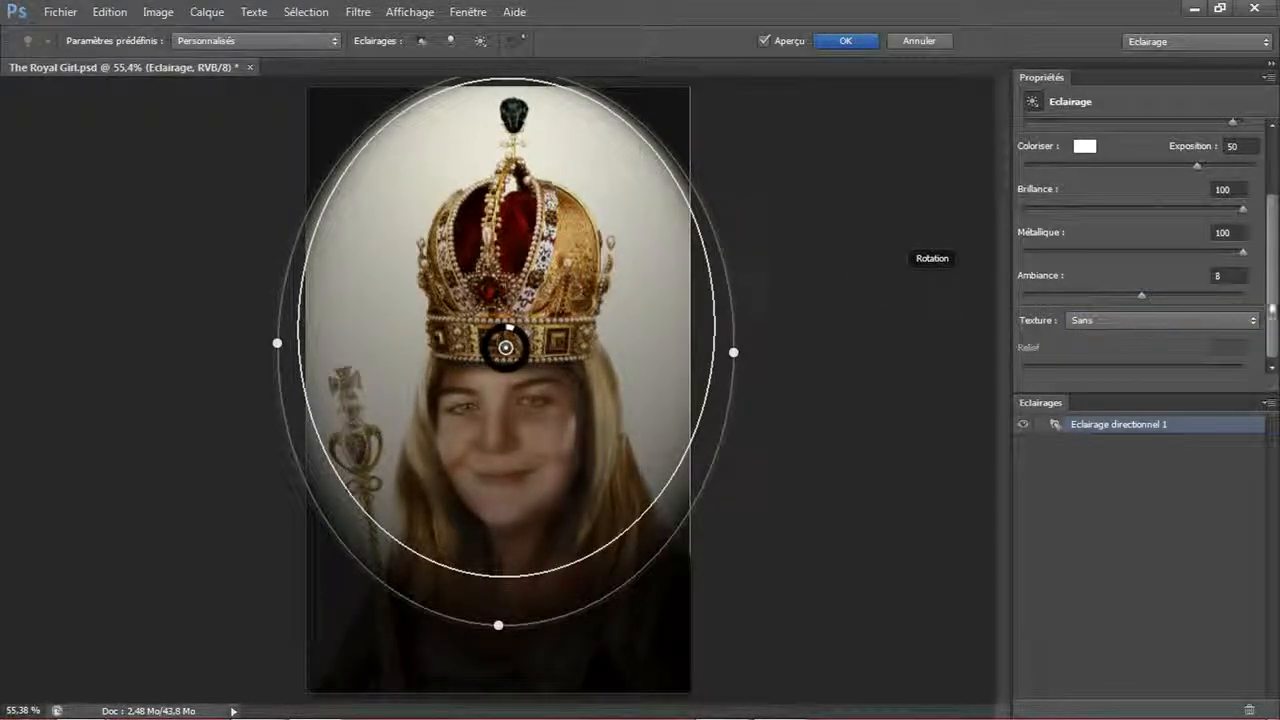
- Try the Ponctuel light type on the portrait, and switch the light back to Directionnel
left_click_drag(1272, 228, 1272, 140)
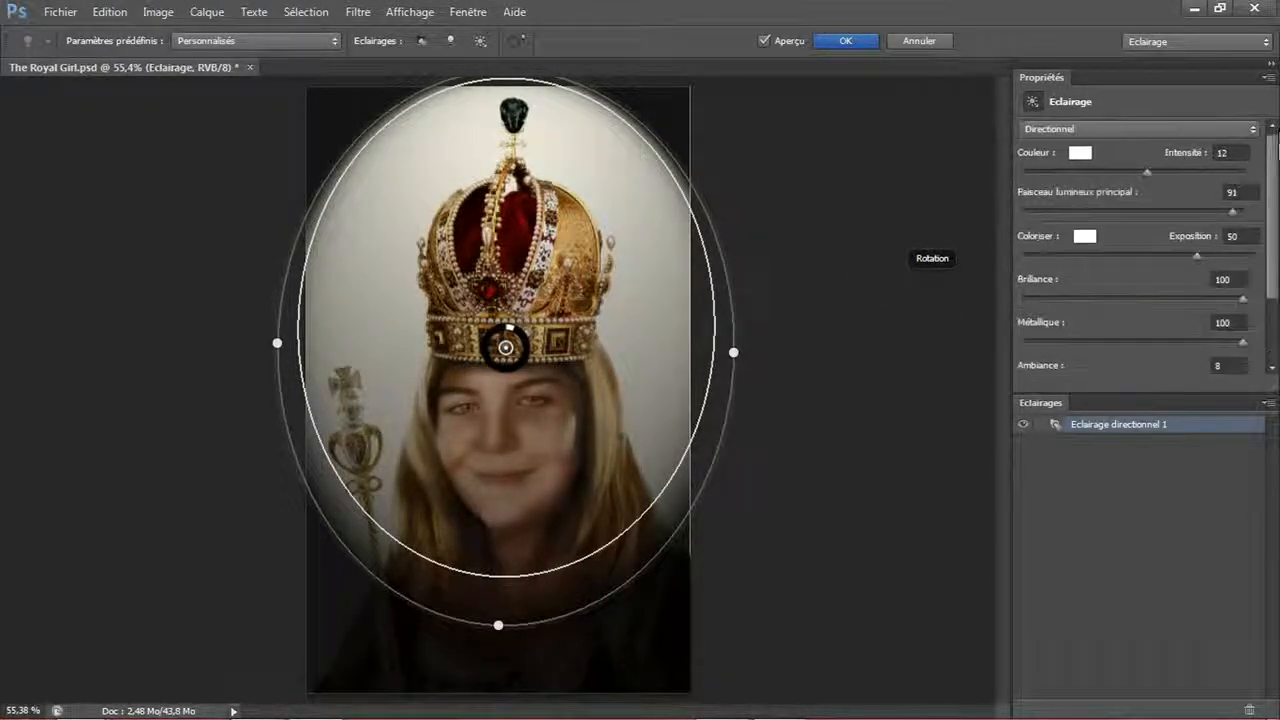
left_click(1160, 129)
left_click(1154, 147)
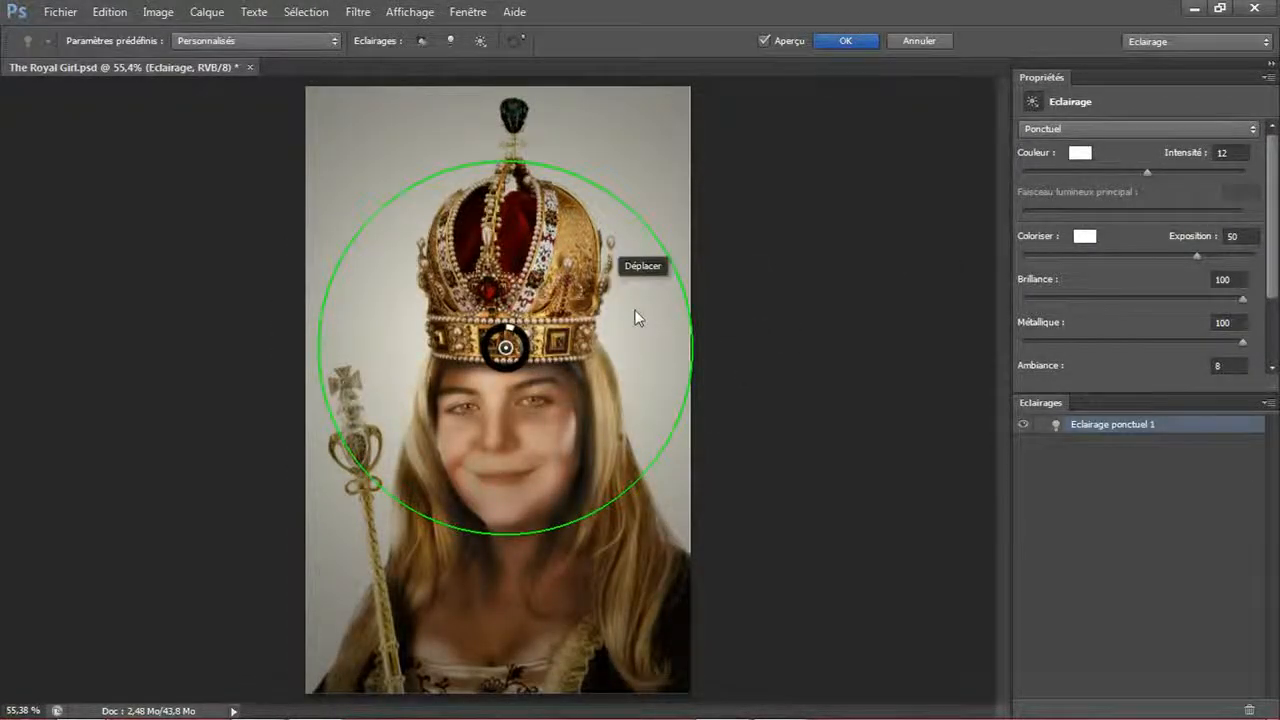
left_click(1099, 128)
left_click(1080, 149)
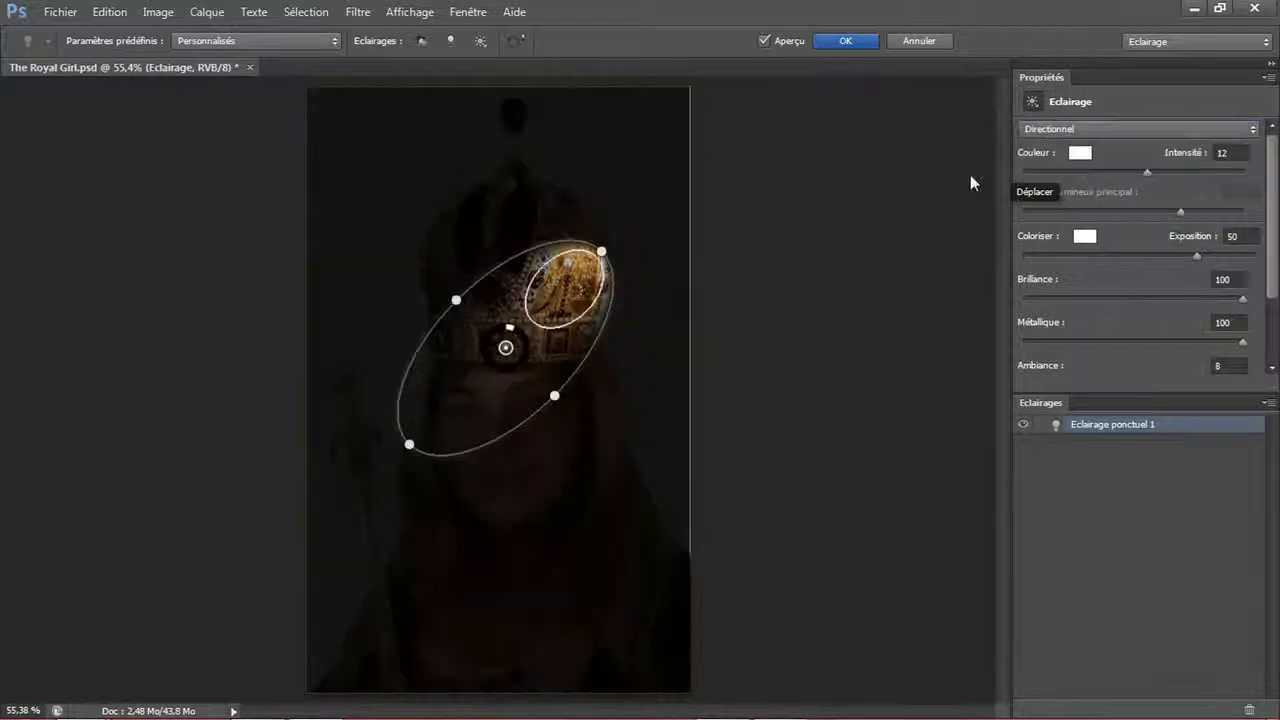
- Change the light type to Infini, tilt its direction, set its intensity to 19, and cancel the lighting effect
left_click(1047, 134)
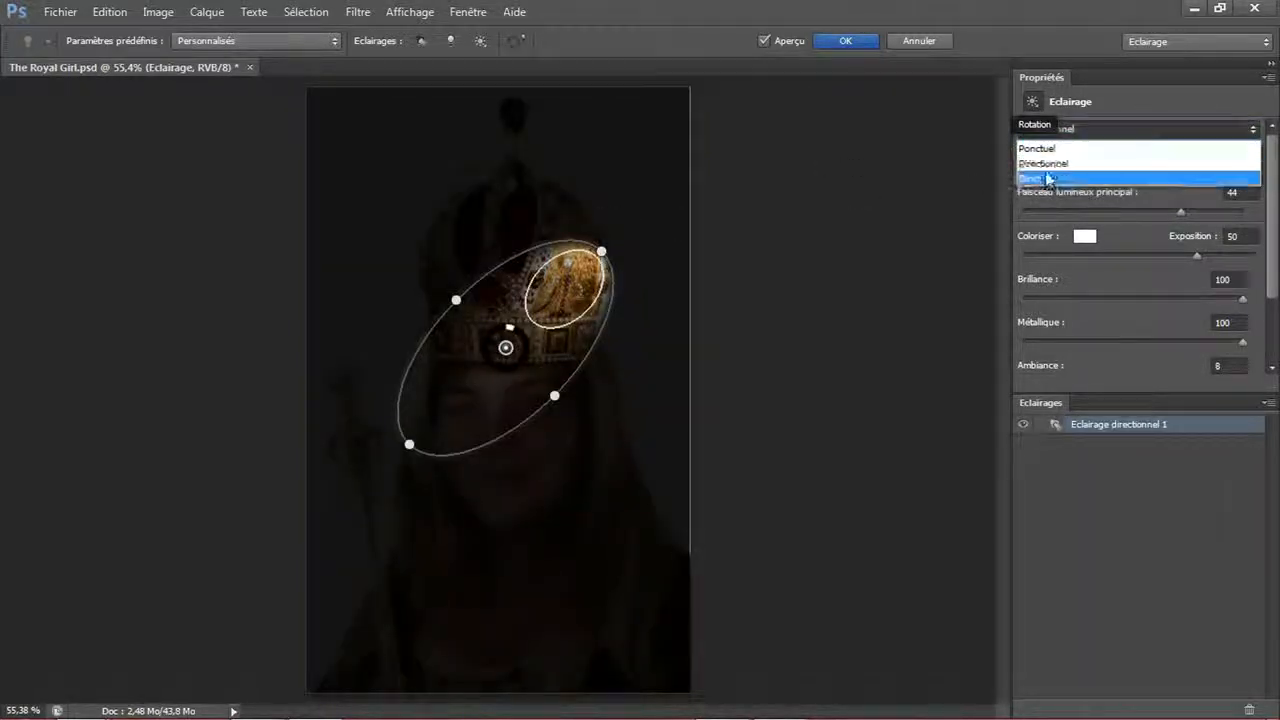
left_click(1047, 178)
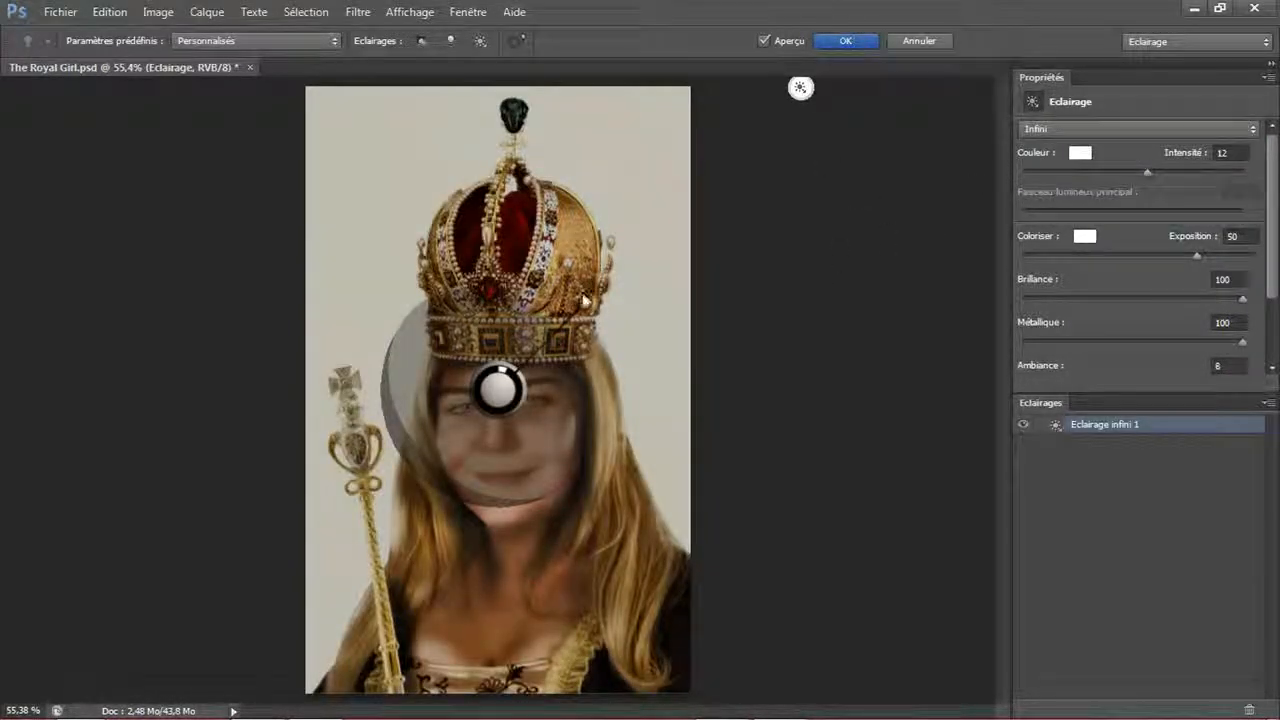
left_click_drag(546, 370, 533, 428)
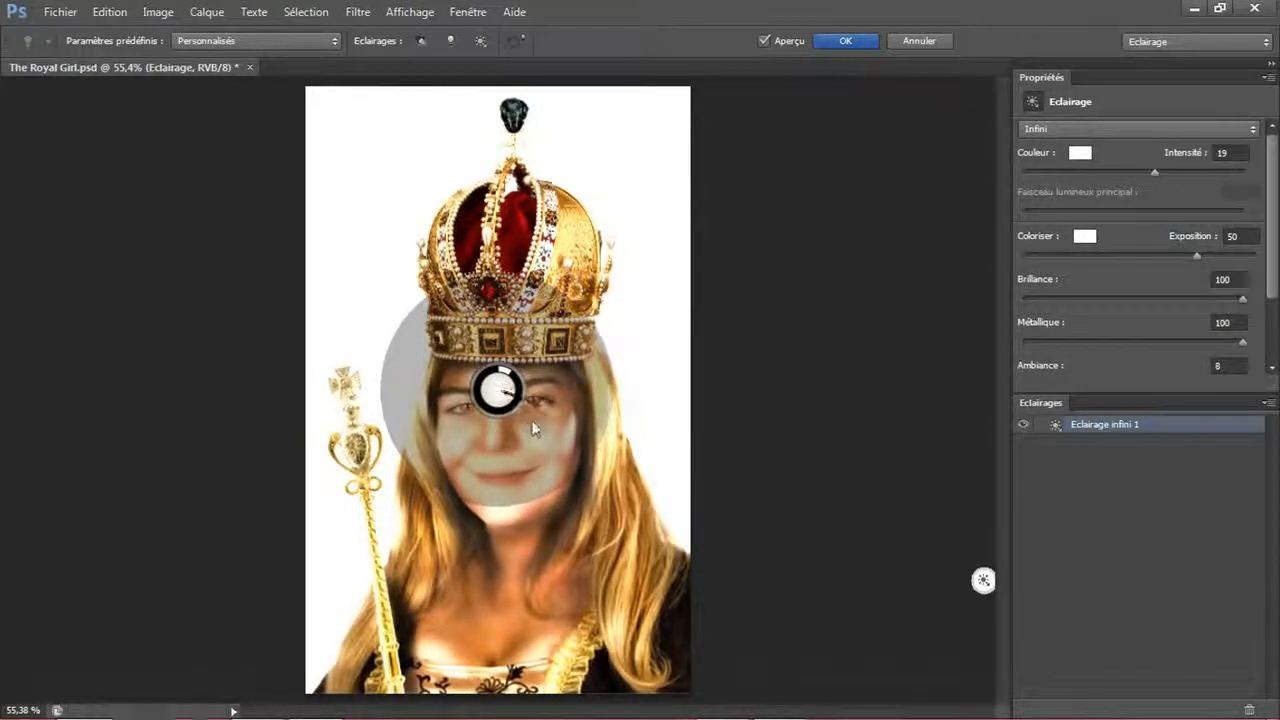
left_click(845, 41)
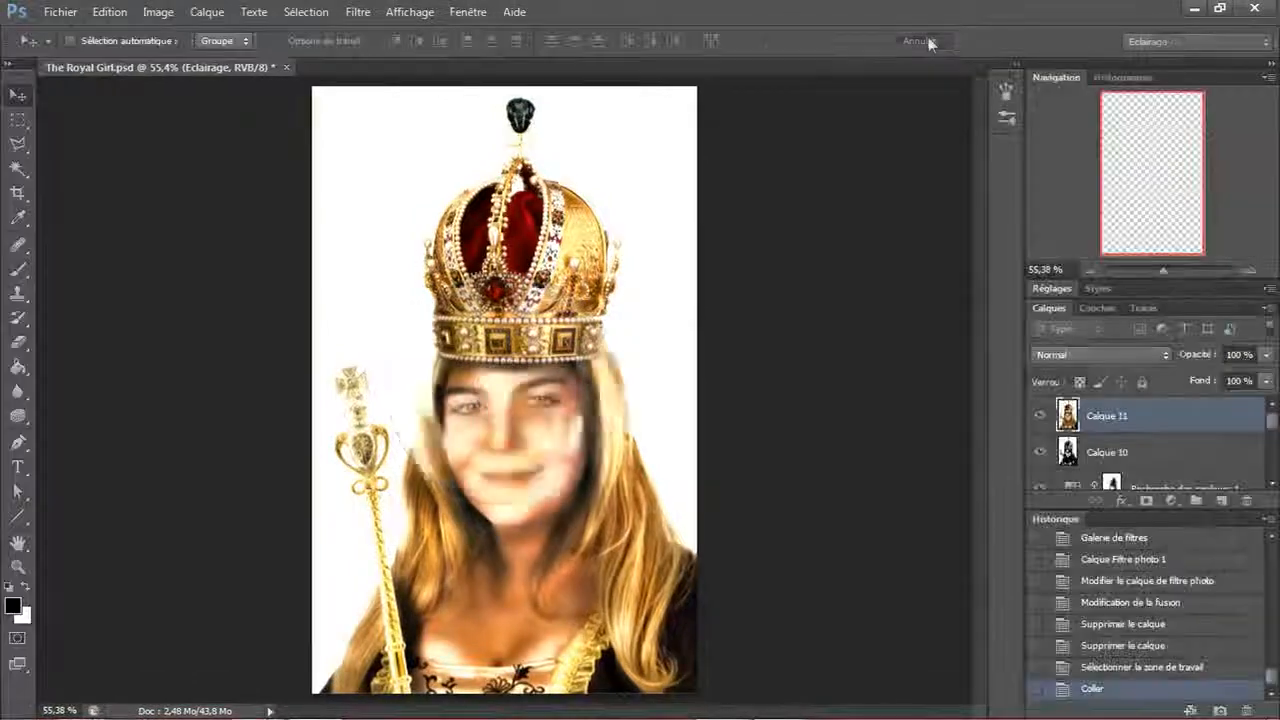
- Open the pasted portrait copy in the Magic Bullet PhotoLooks filter
left_click(357, 12)
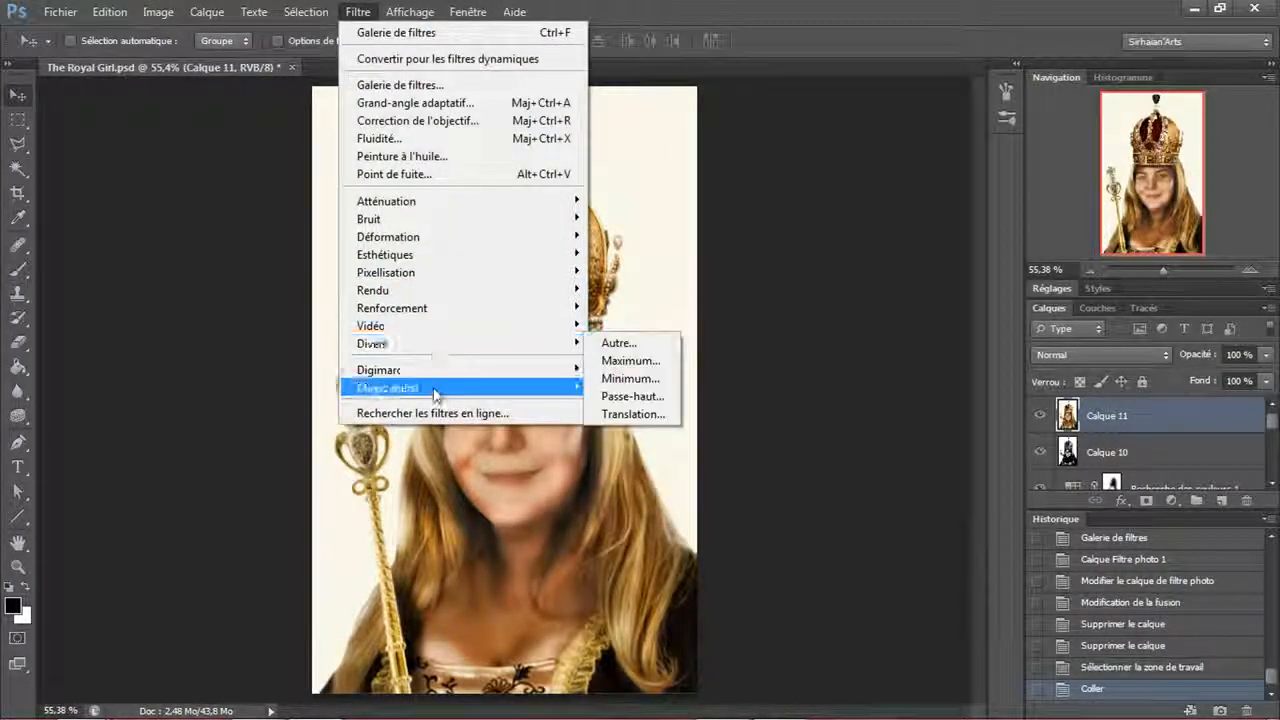
mouse_move(437, 388)
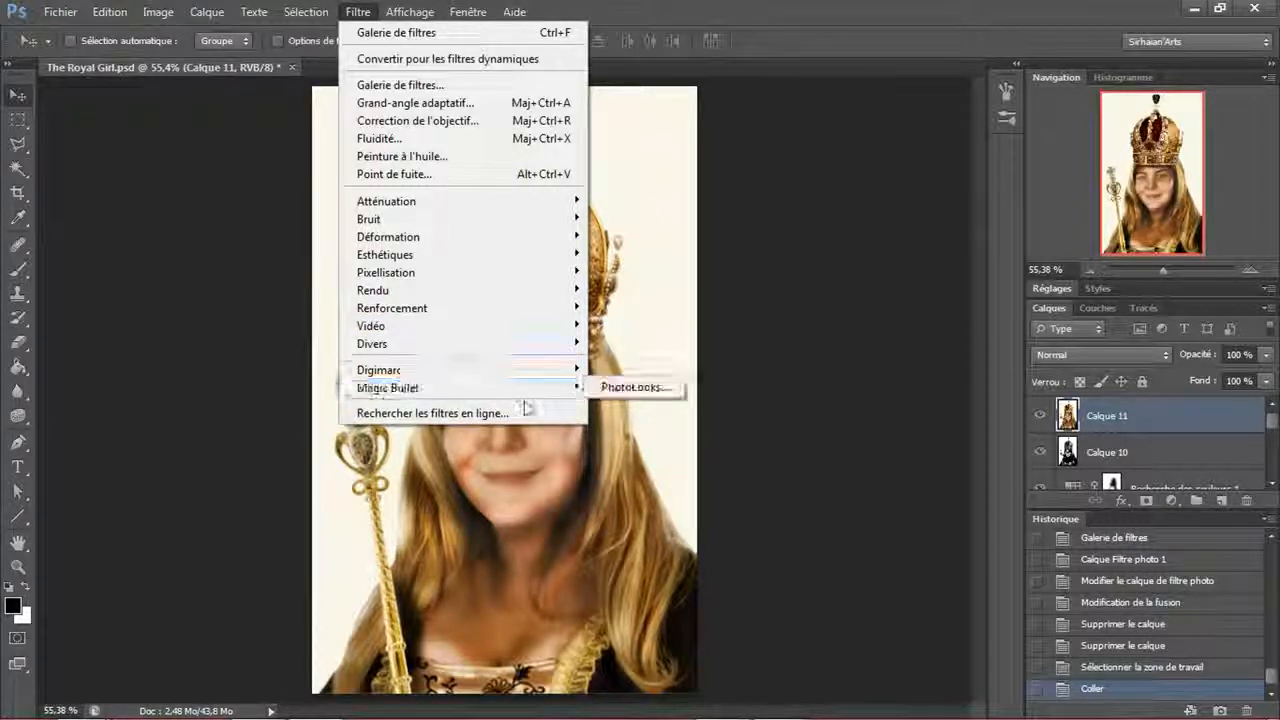
left_click(618, 388)
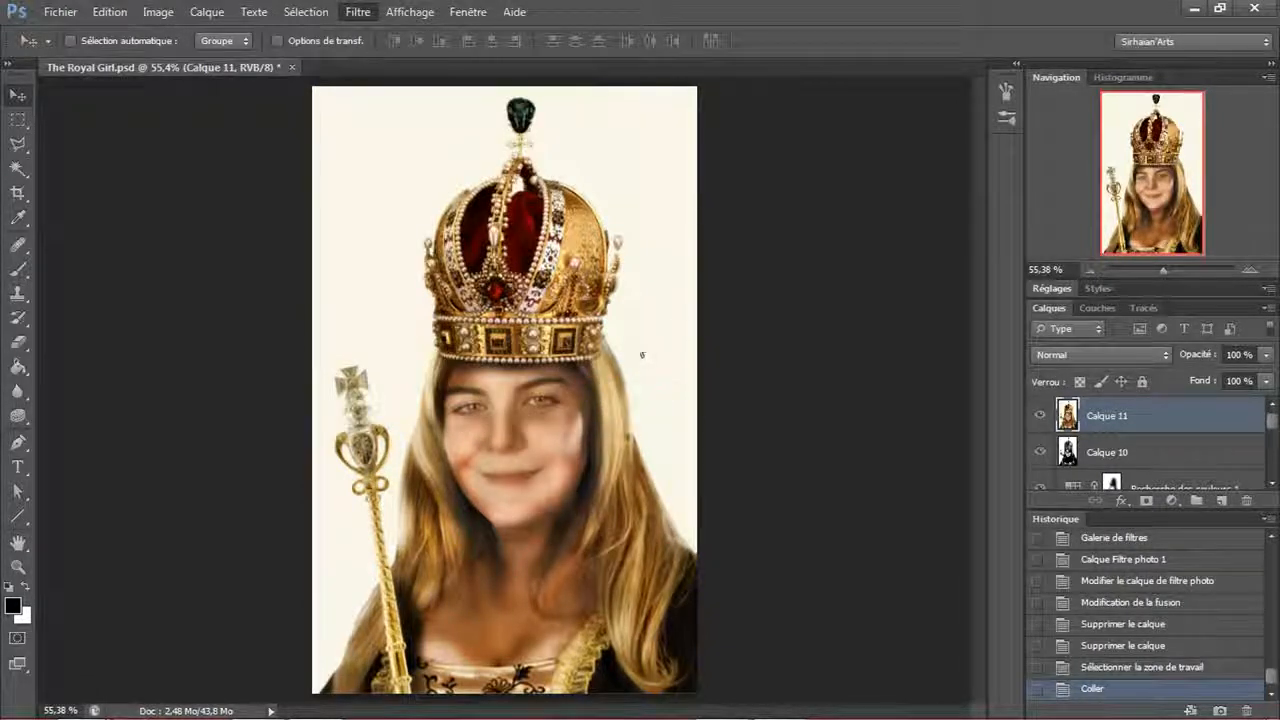
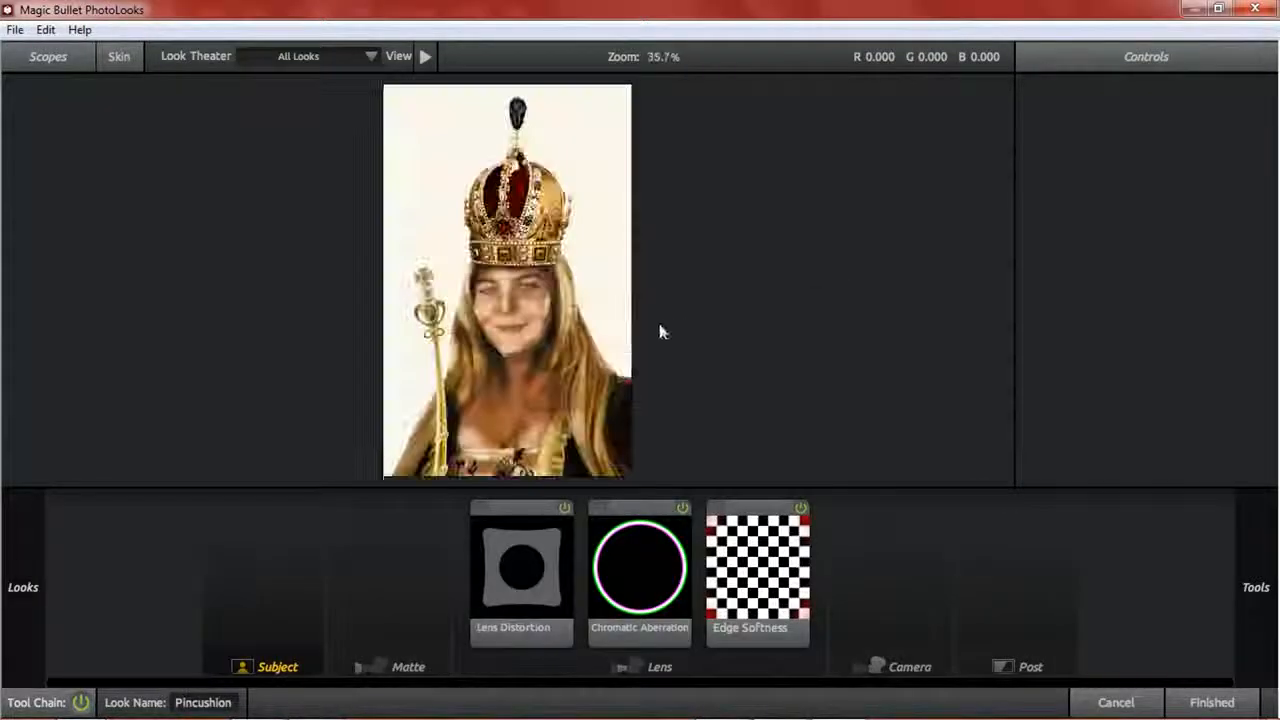
- Preview Cinematic and Diffusion and Light looks on the portrait, including Action, Flat, Blockbuster, Curahee, Ultimatum and Diffusion Max
mouse_move(4, 246)
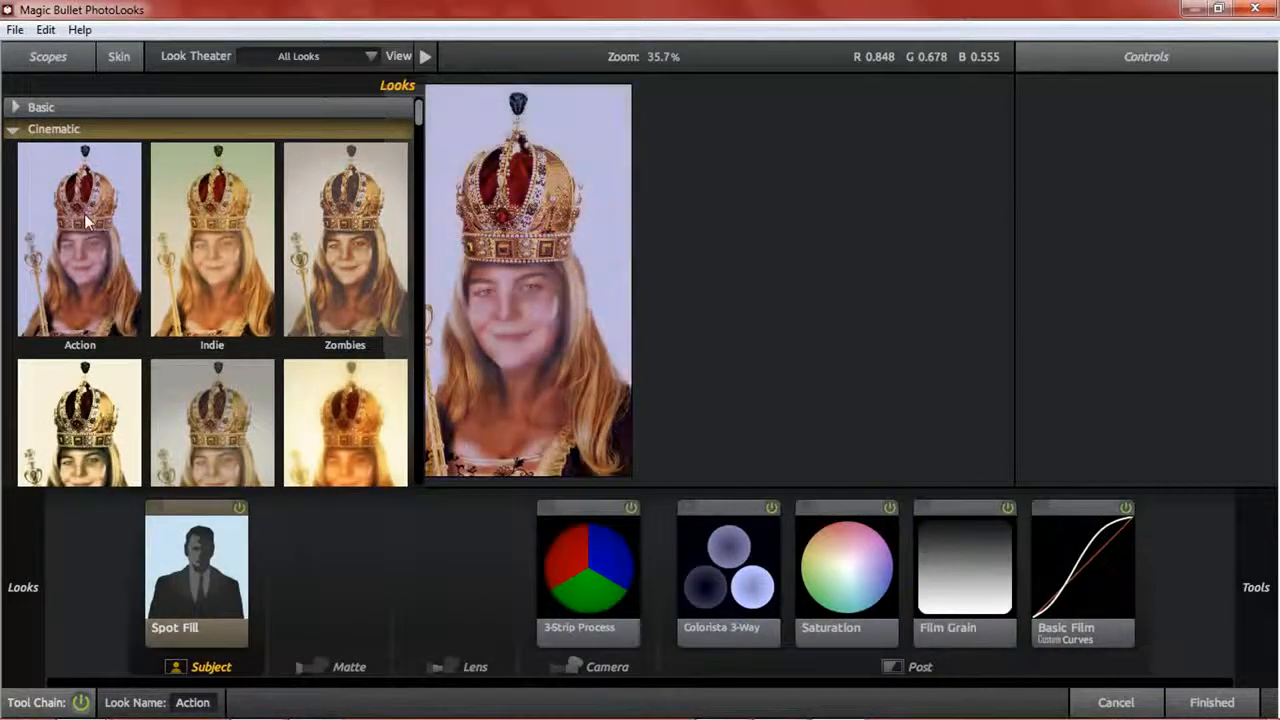
scroll(230, 320, "down", 2)
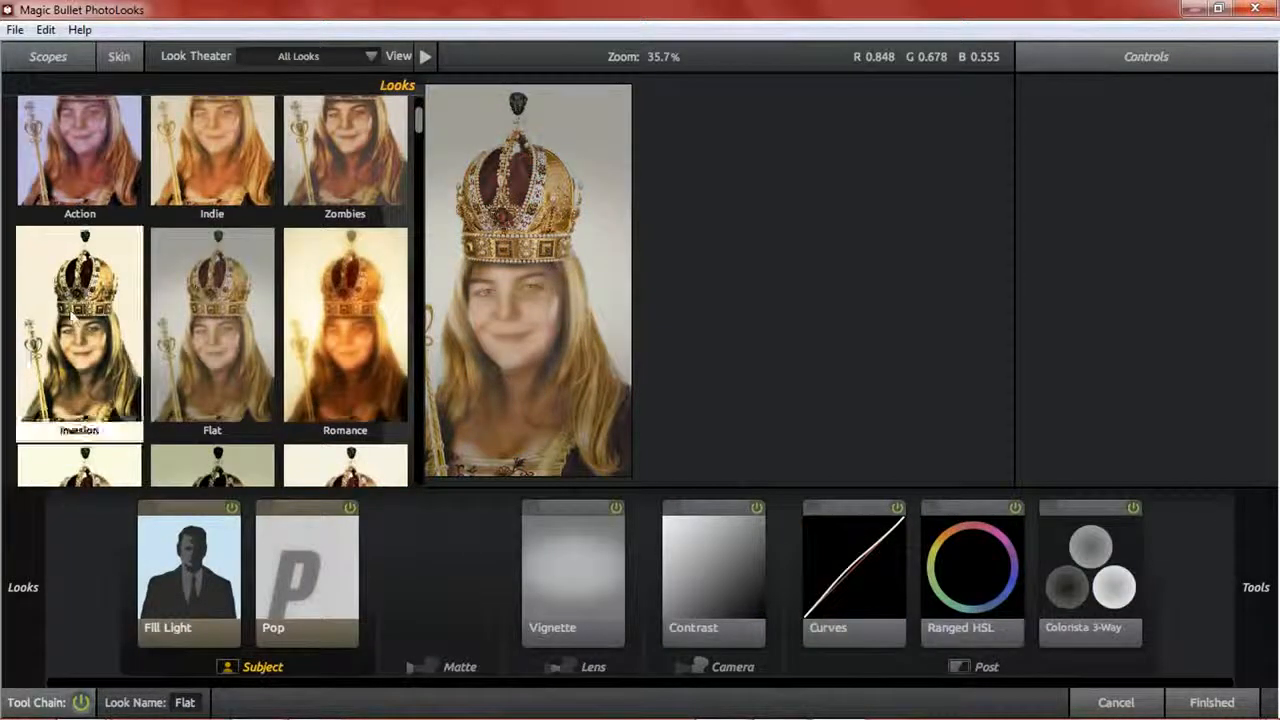
scroll(290, 270, "down", 3)
scroll(212, 300, "down", 3)
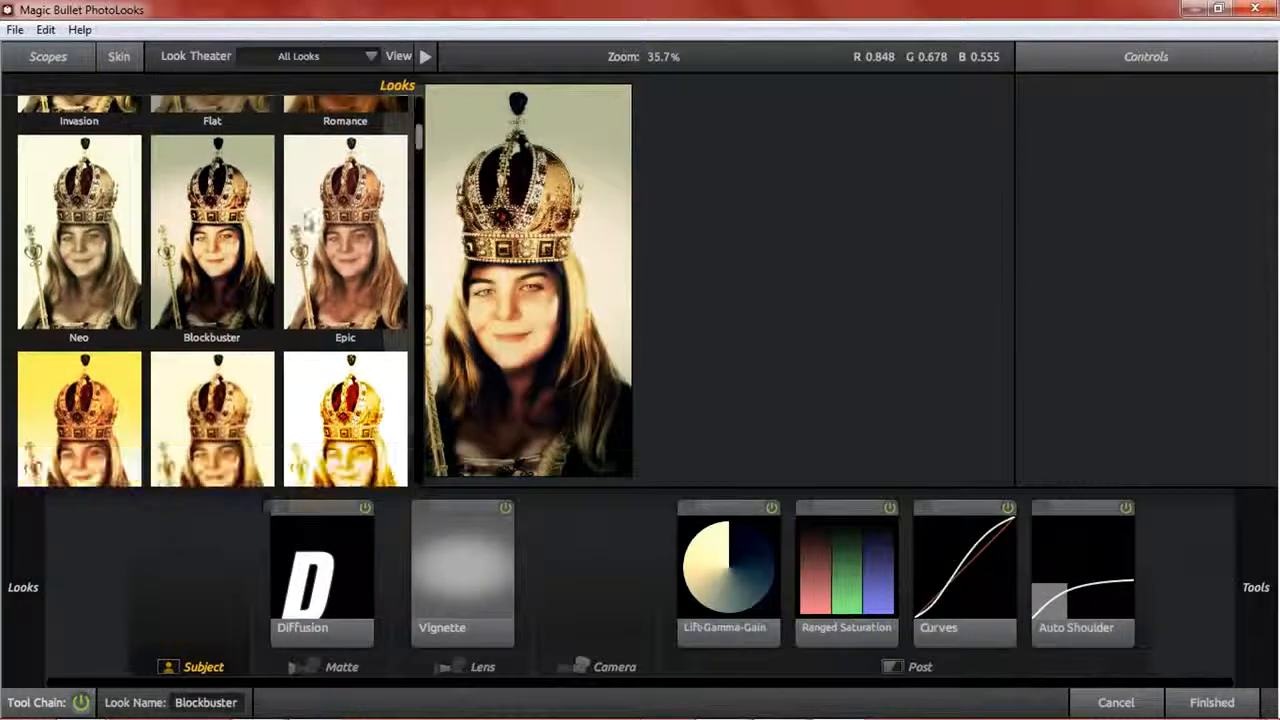
scroll(198, 280, "down", 3)
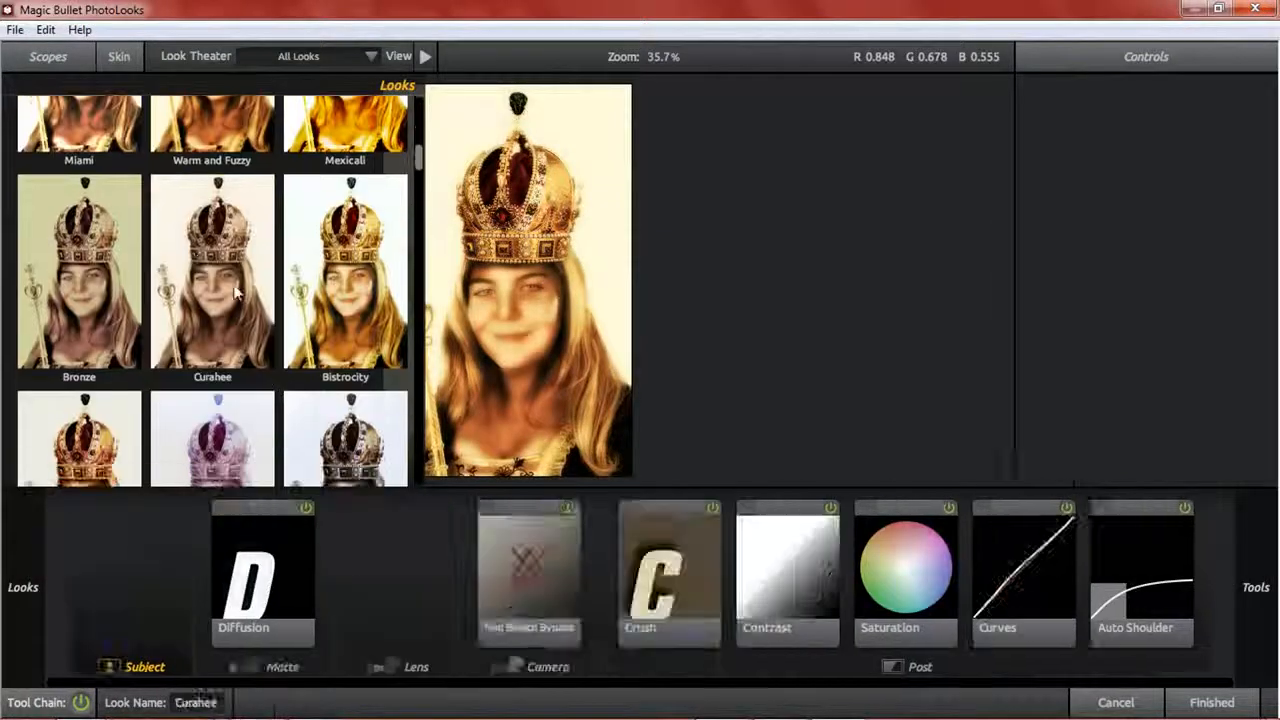
scroll(200, 280, "down", 3)
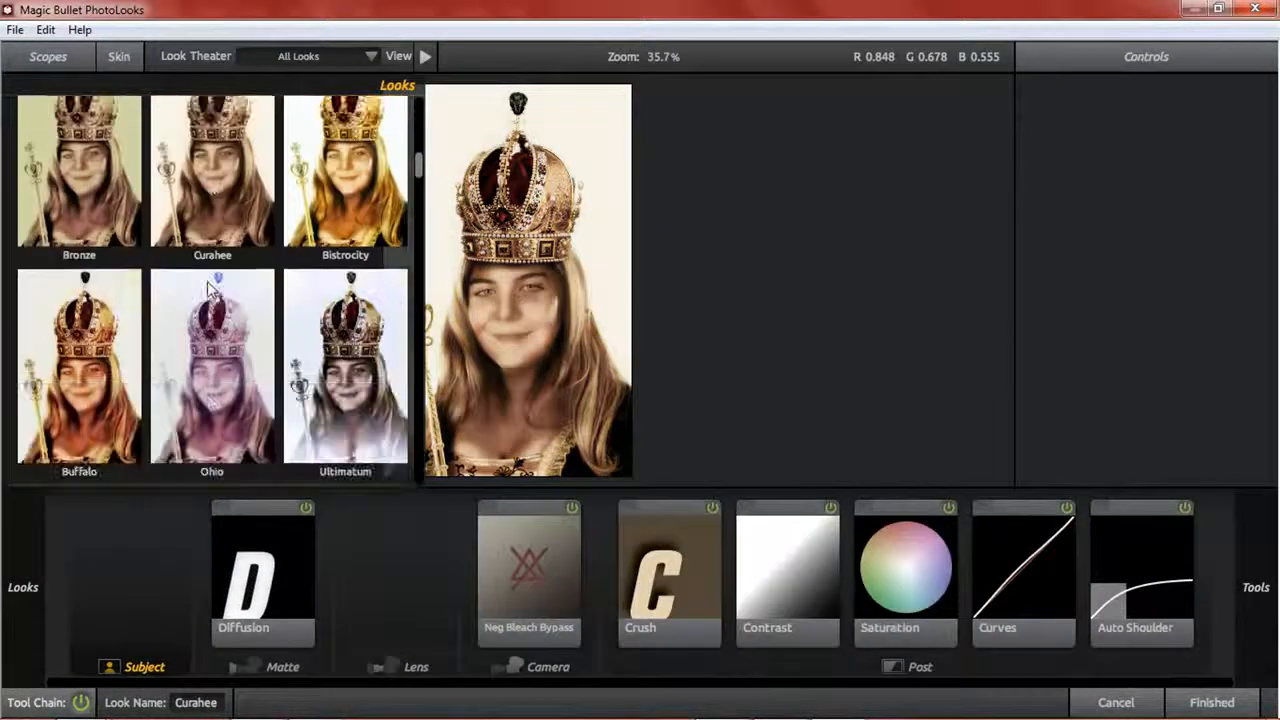
scroll(336, 260, "down", 3)
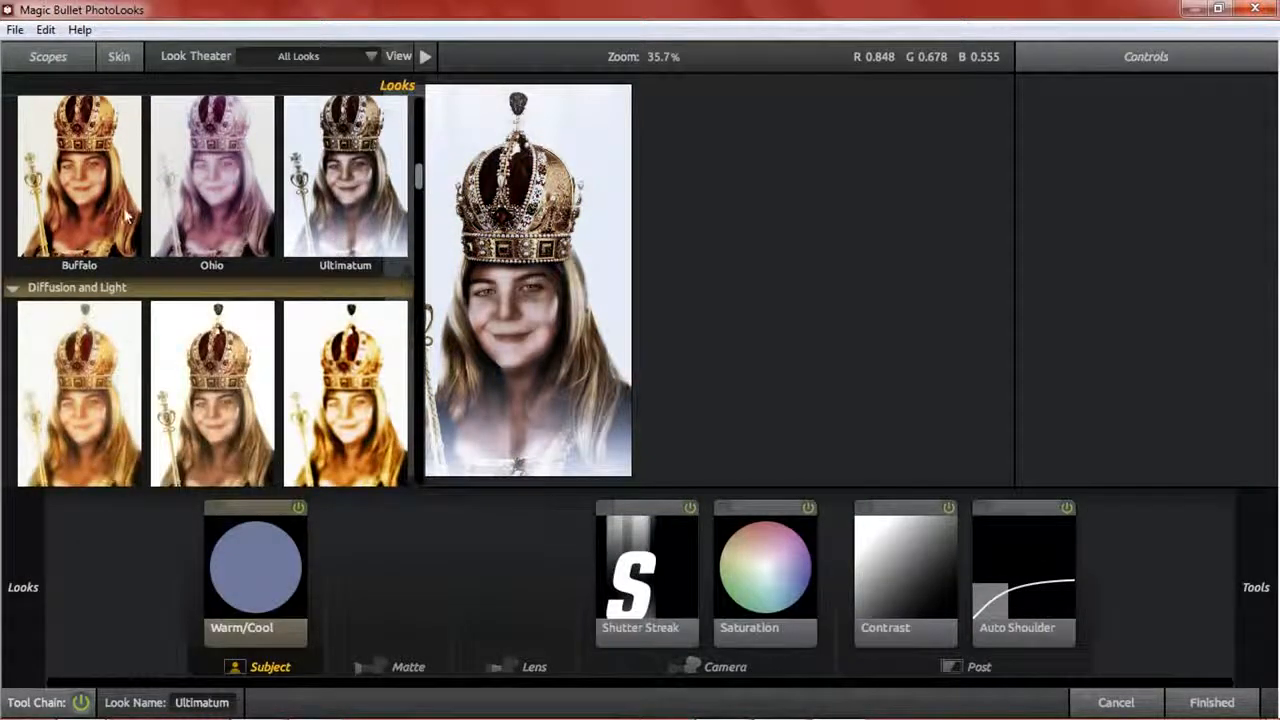
scroll(213, 240, "down", 6)
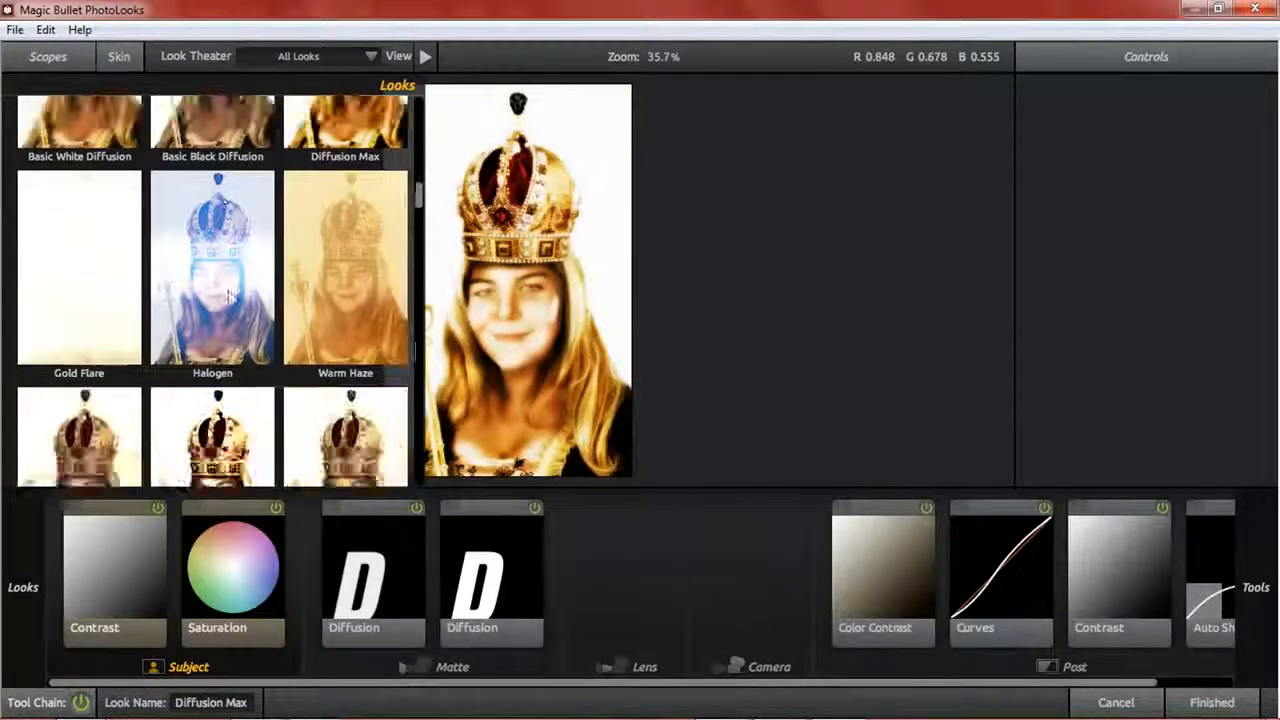
- Preview diffusion, Monochromatic and Stylized looks on the portrait, including SultryTron, Black and White Crunch, Gold Process, Fisheye and Star Filter Tight
scroll(226, 283, "down", 5)
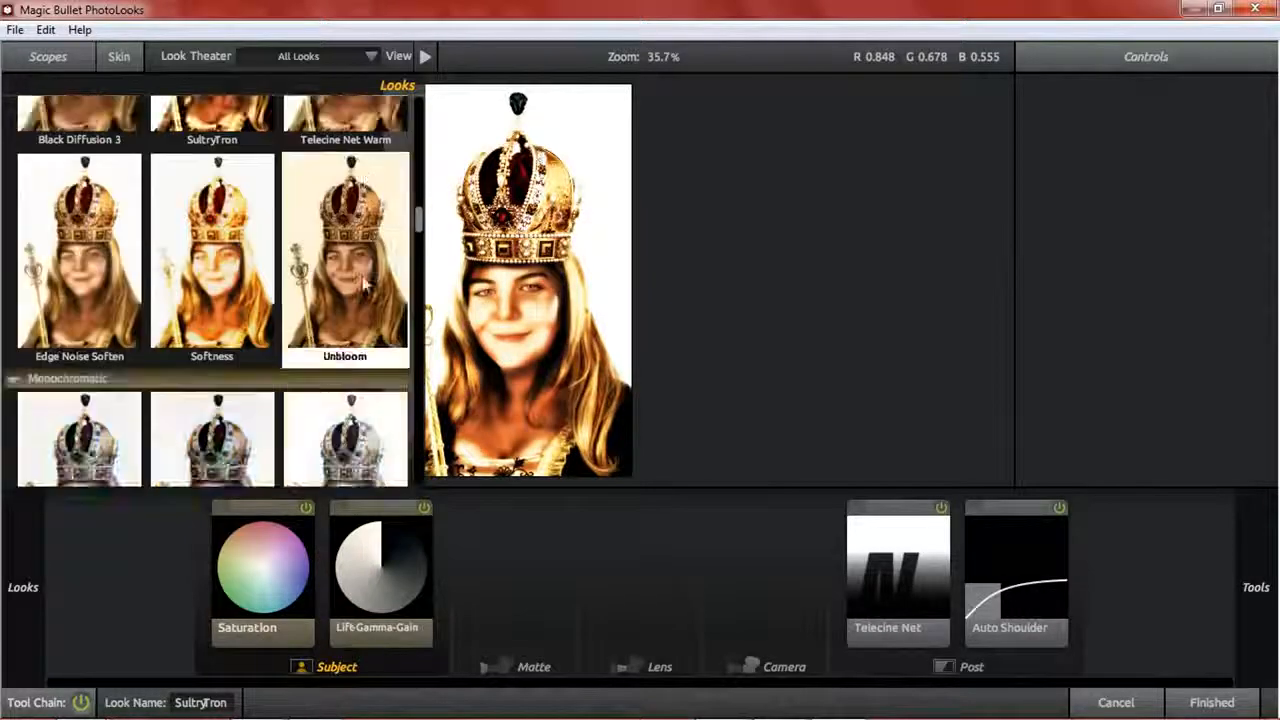
scroll(108, 226, "down", 6)
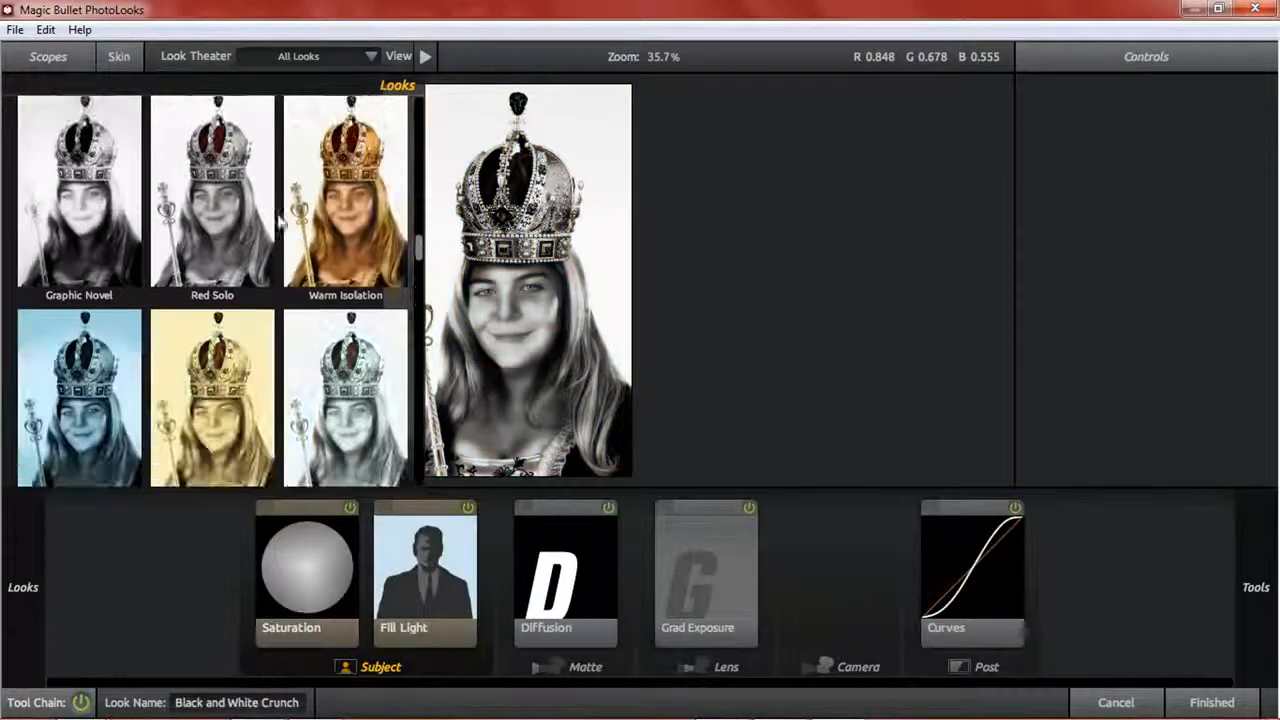
scroll(333, 199, "down", 4)
scroll(313, 213, "down", 1)
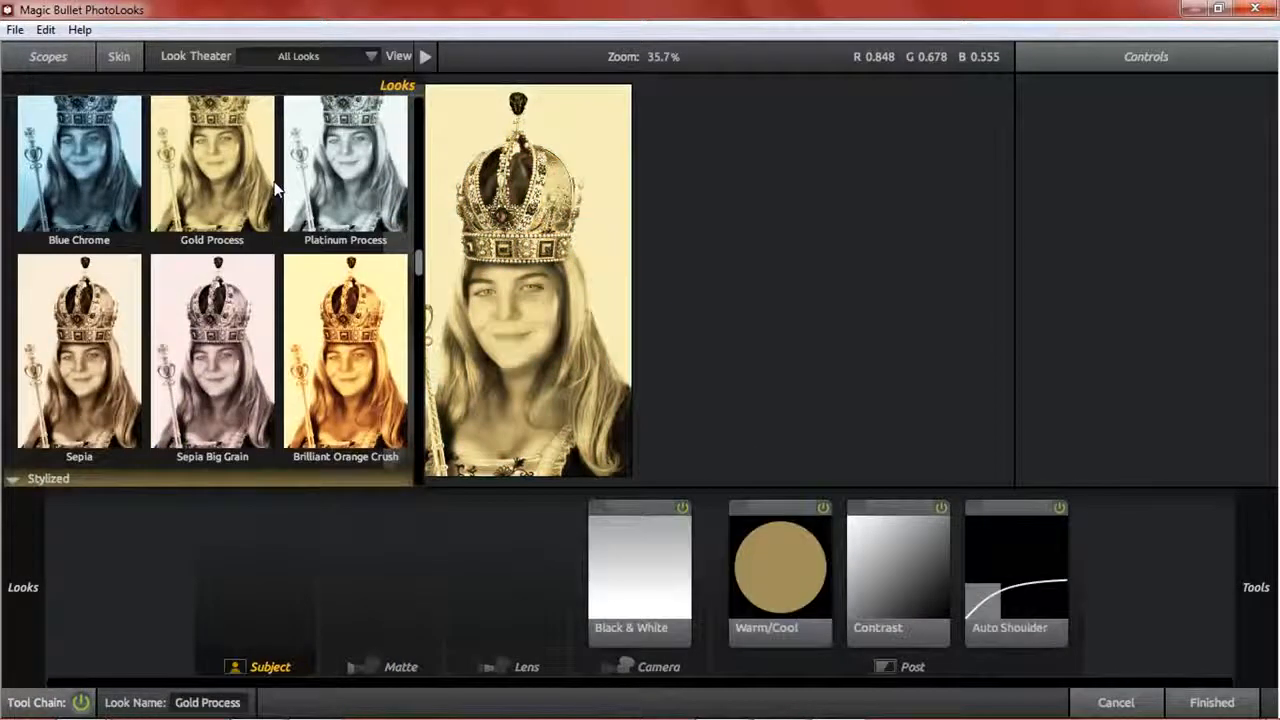
scroll(313, 213, "down", 4)
scroll(313, 213, "down", 3)
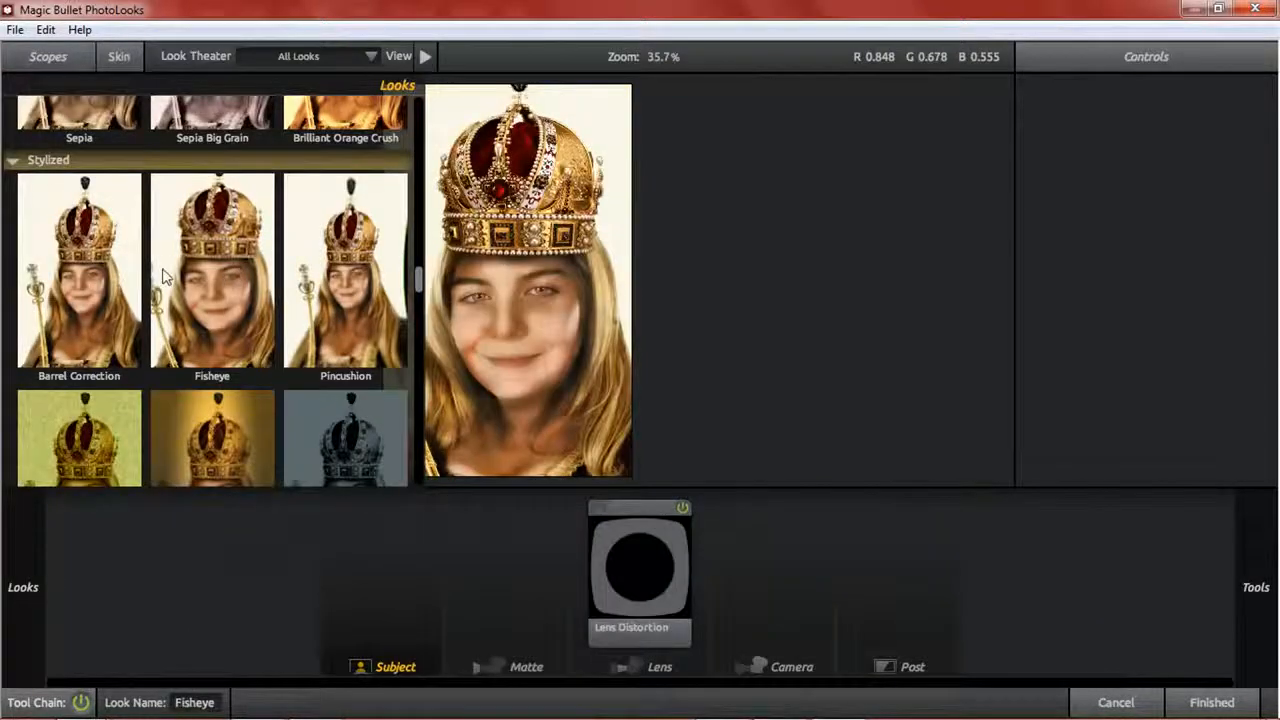
scroll(195, 260, "down", 3)
scroll(202, 278, "down", 5)
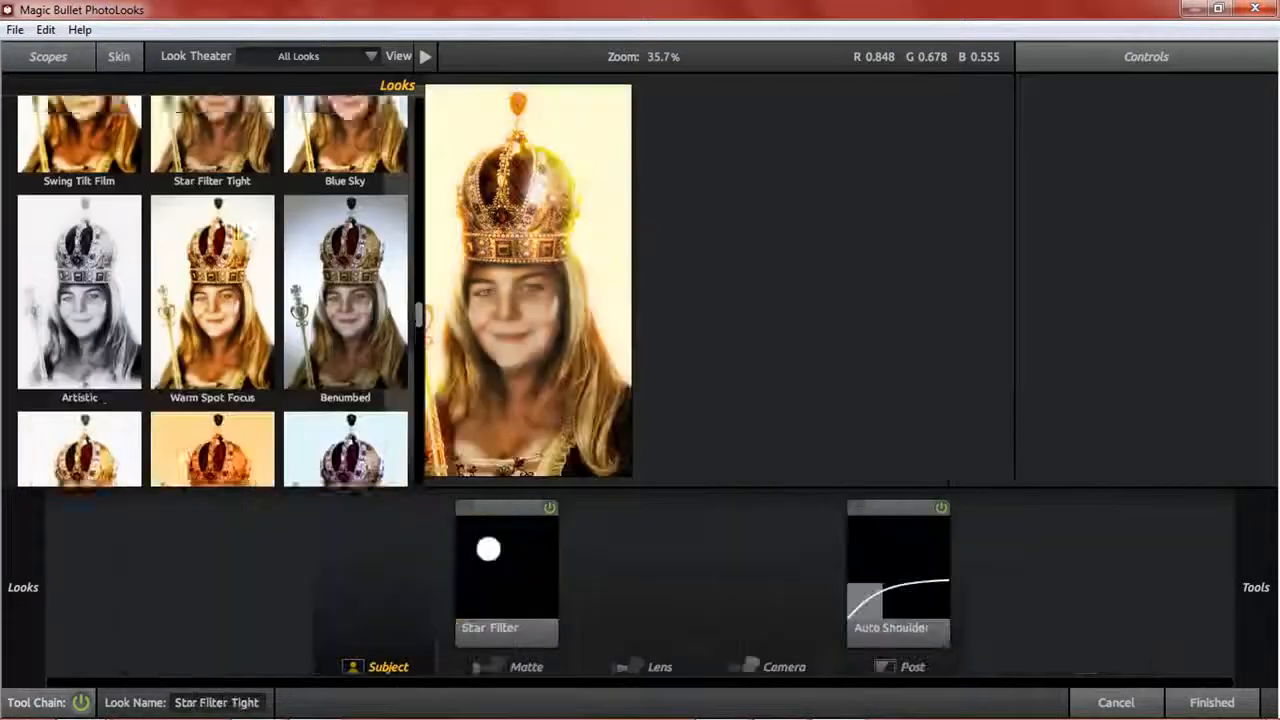
- Choose the Beauty Shot look from the People category and apply it to the portrait copy
scroll(215, 255, "down", 5)
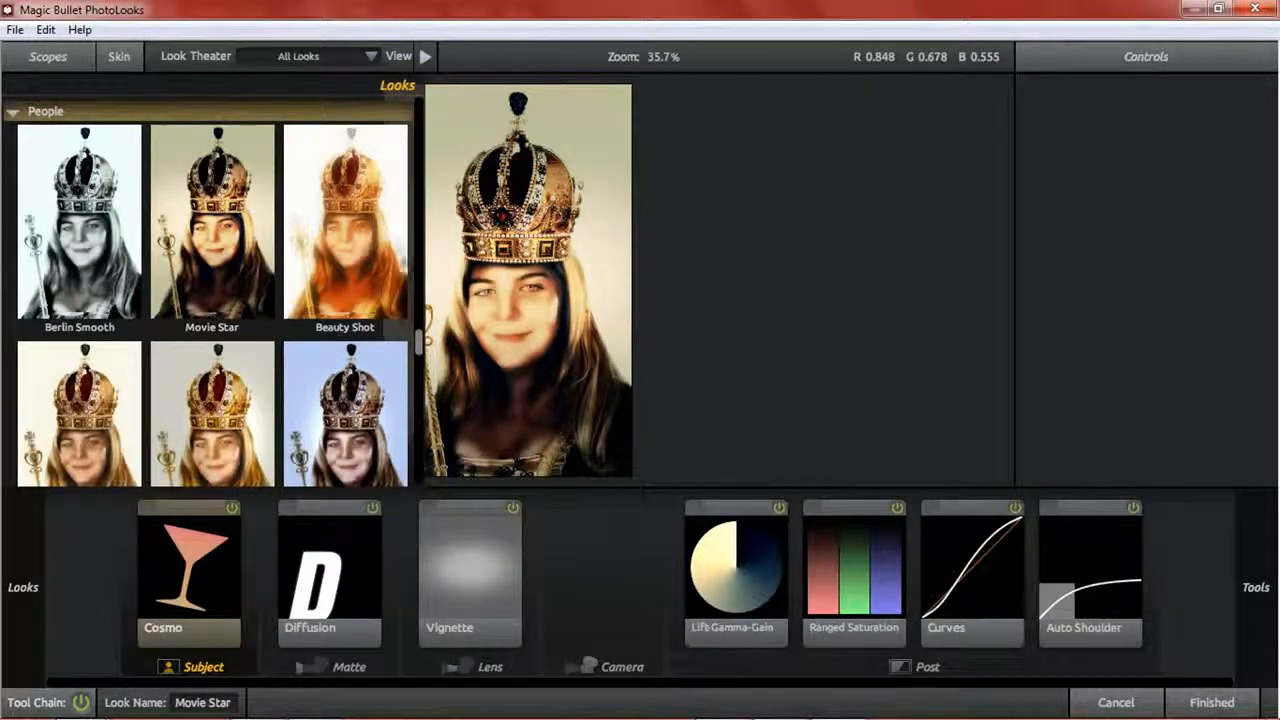
scroll(205, 296, "down", 1)
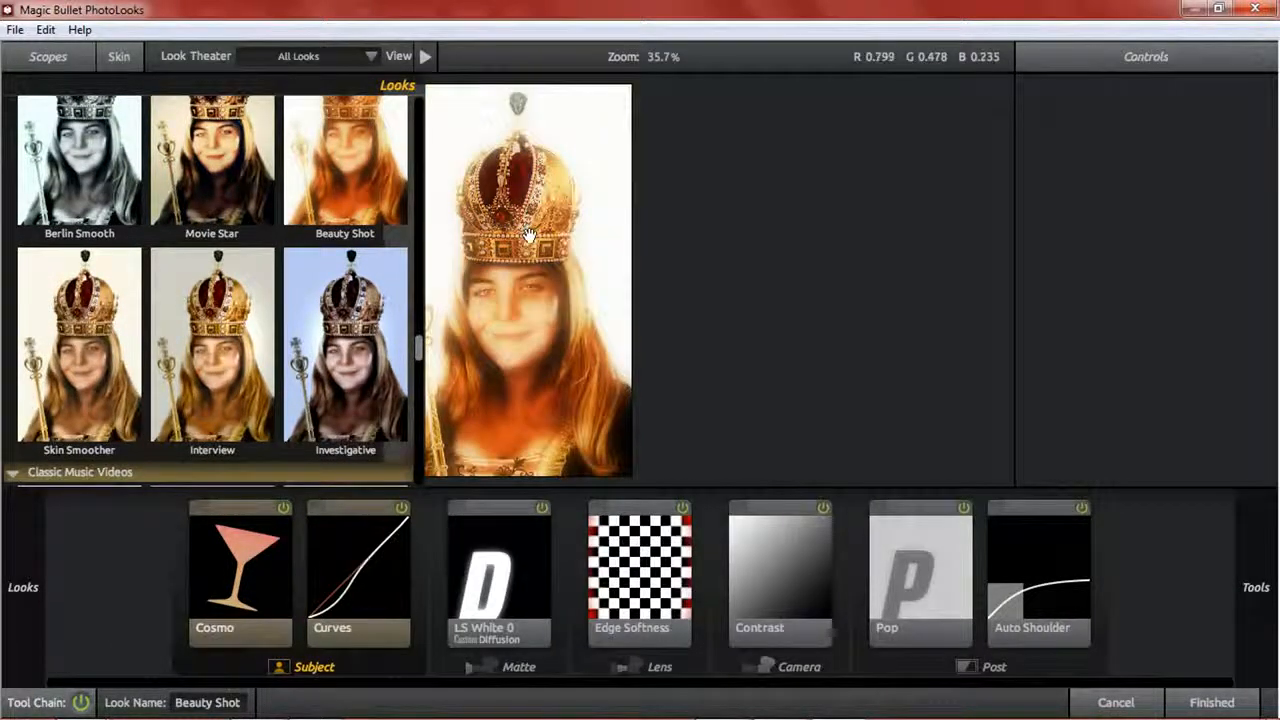
left_click(367, 193)
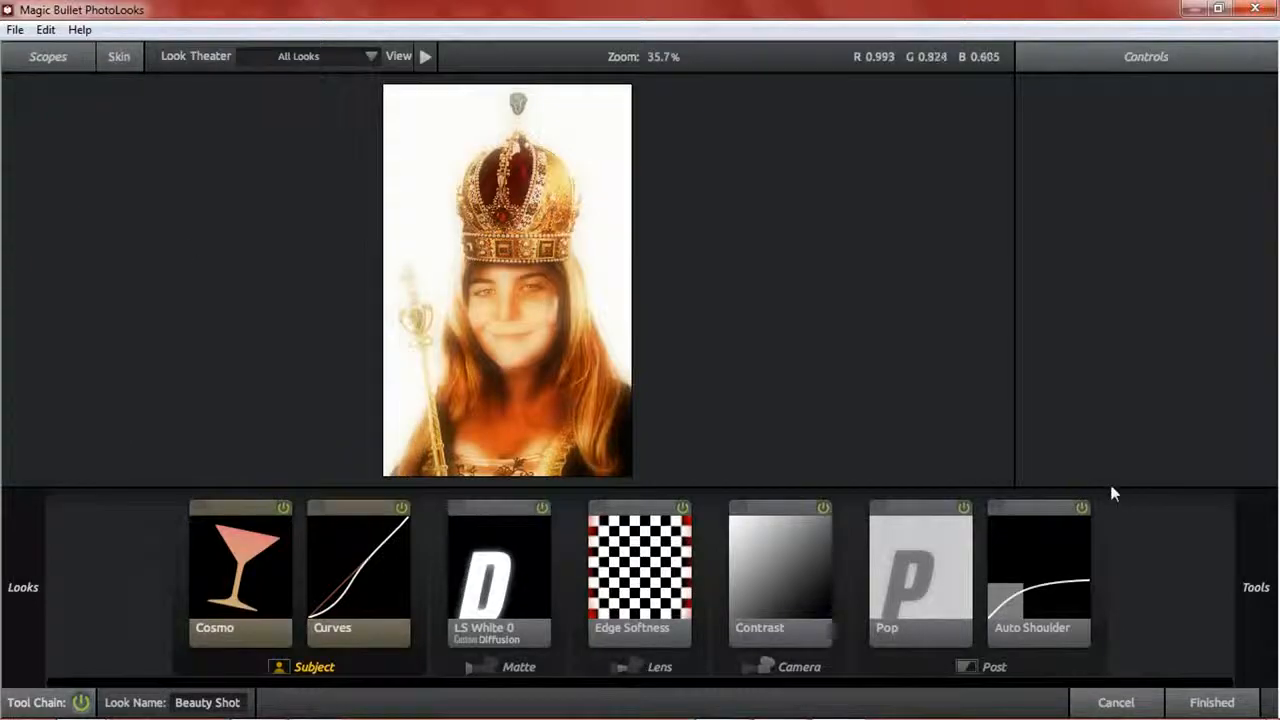
left_click(1196, 702)
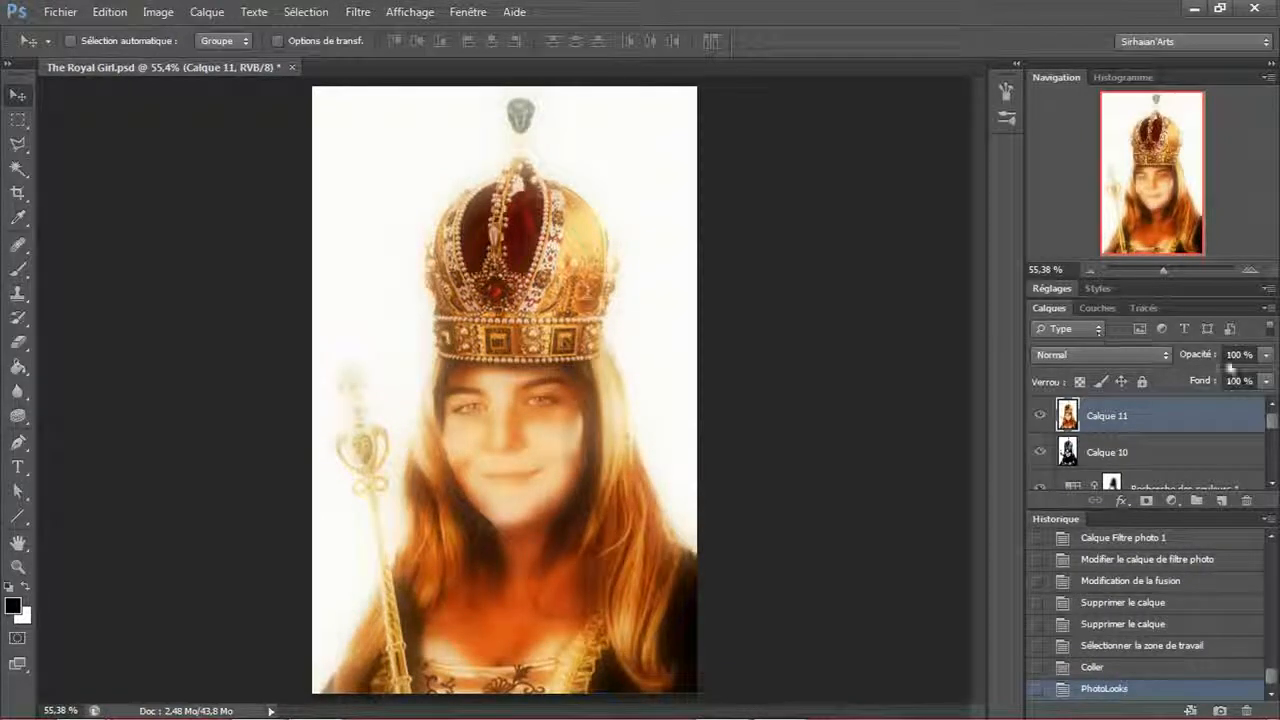
- Lower the opacity of Calque 11 to 49 % and compare the portrait with the layer hidden and shown
left_click_drag(1203, 352, 1154, 352)
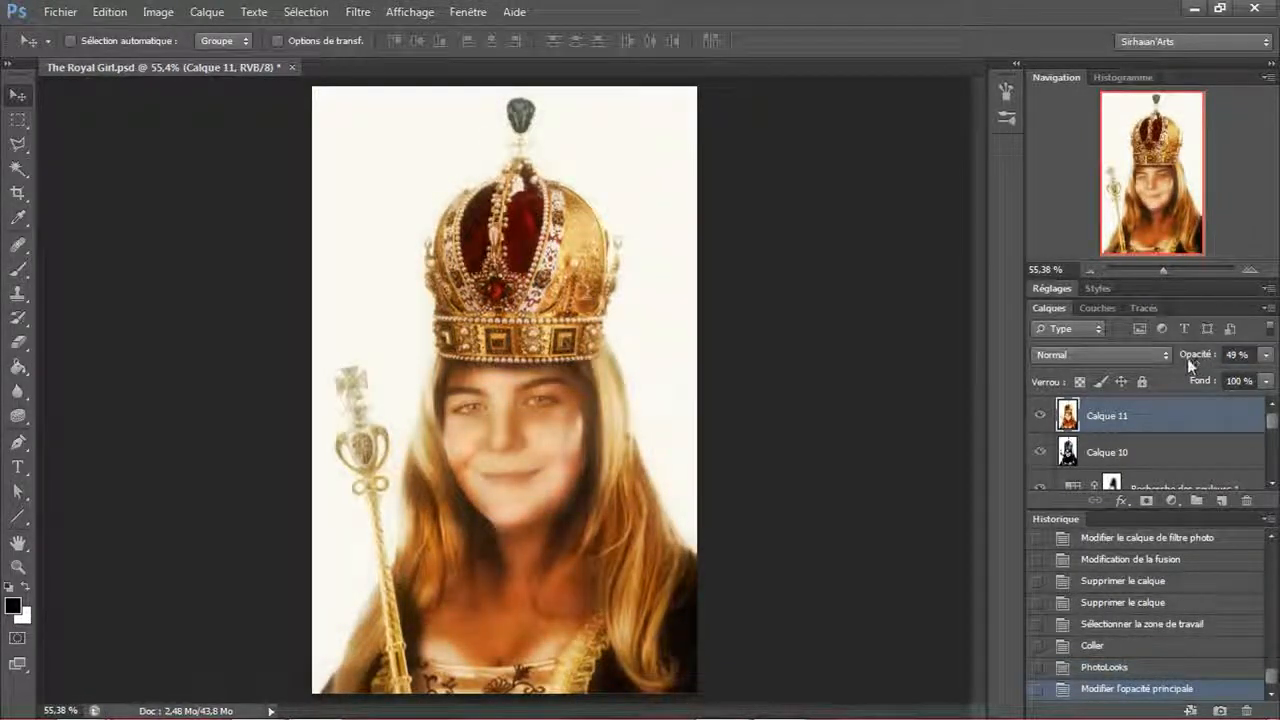
left_click(1035, 414)
left_click(1035, 414)
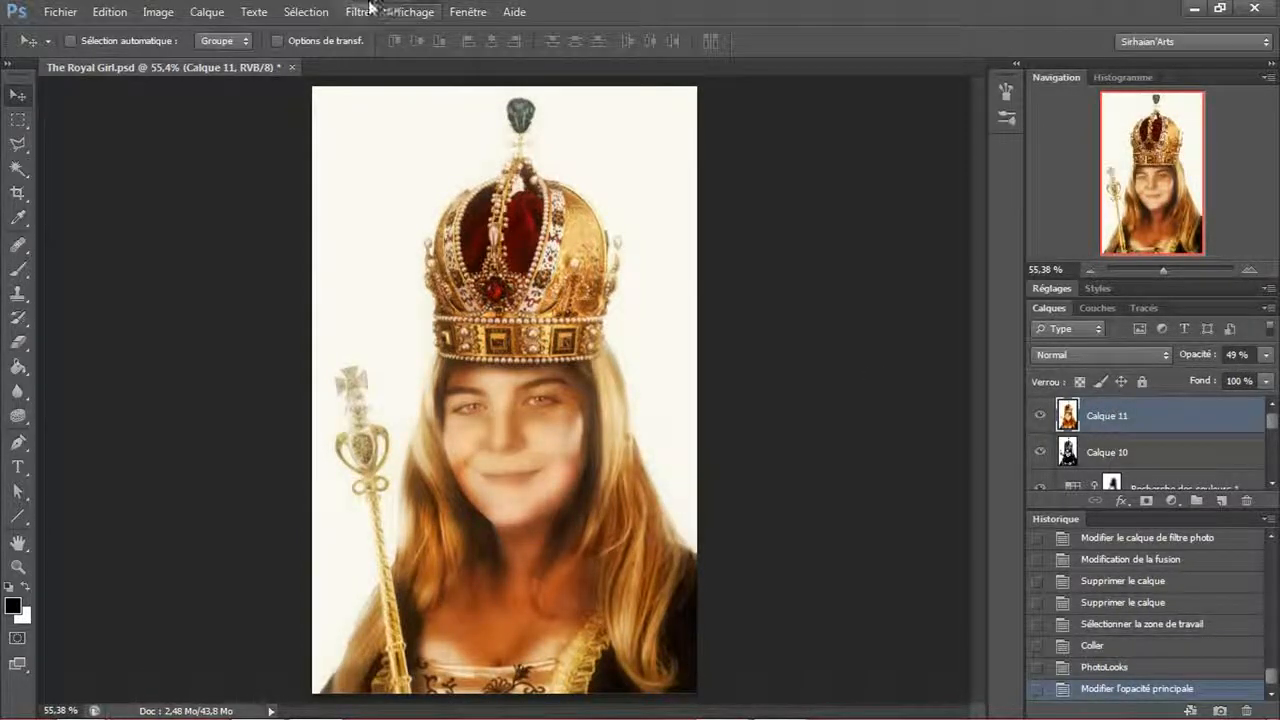
- Select the whole canvas and paste a merged copy of the portrait as a new layer
left_click(369, 11)
left_click(369, 11)
key("ctrl+a")
key("ctrl+shift+c")
key("ctrl+v")
- Apply the Passe-haut filter to Calque 12 with a radius of 3,2 pixels
left_click(369, 11)
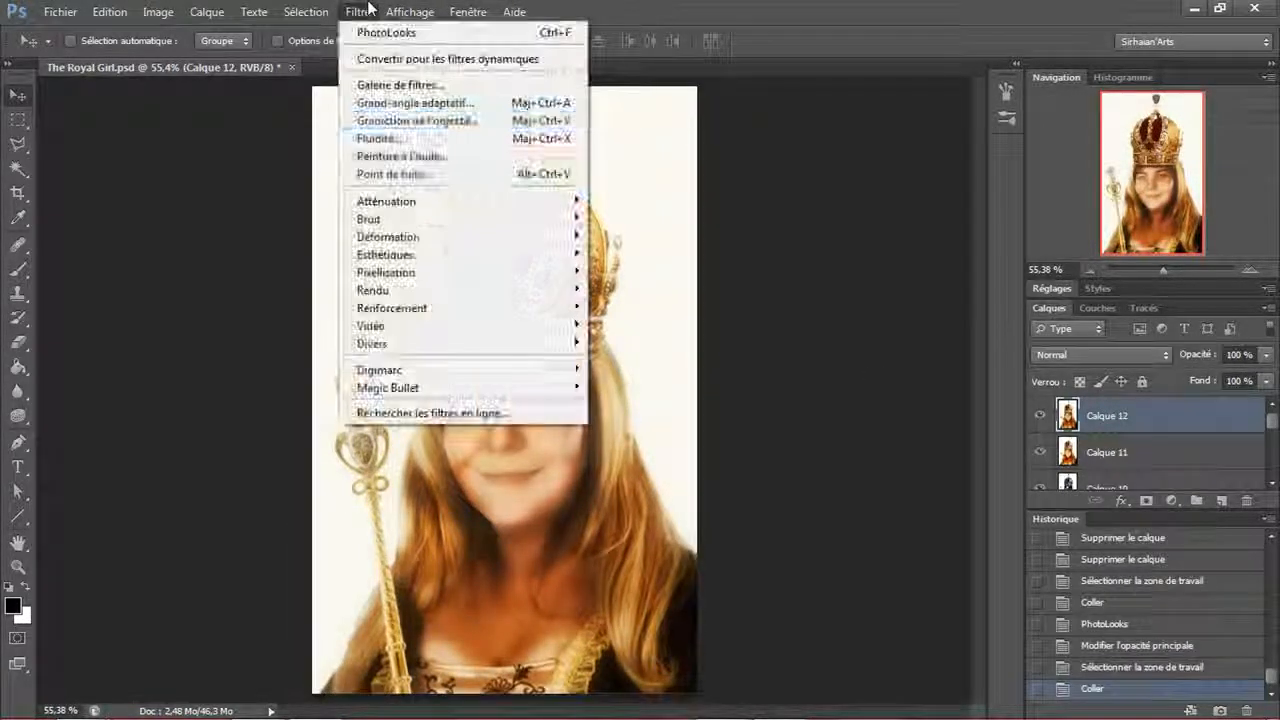
mouse_move(455, 348)
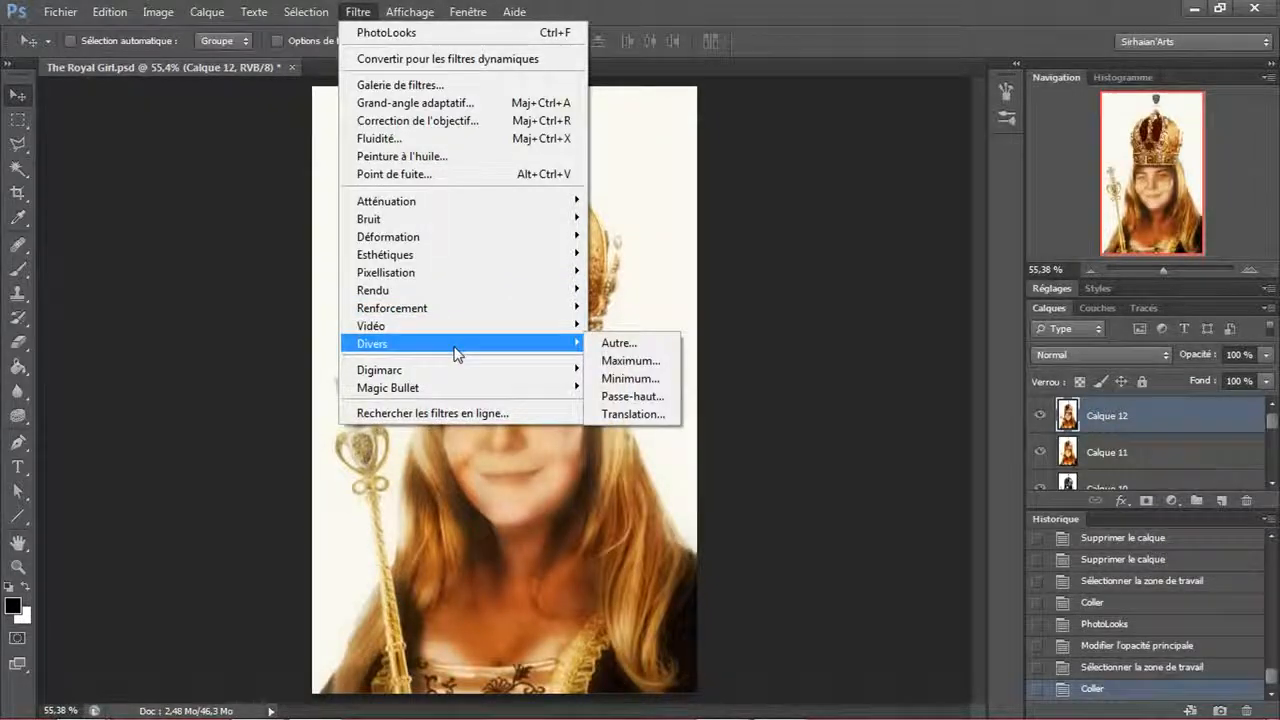
left_click(628, 396)
left_click_drag(631, 240, 604, 268)
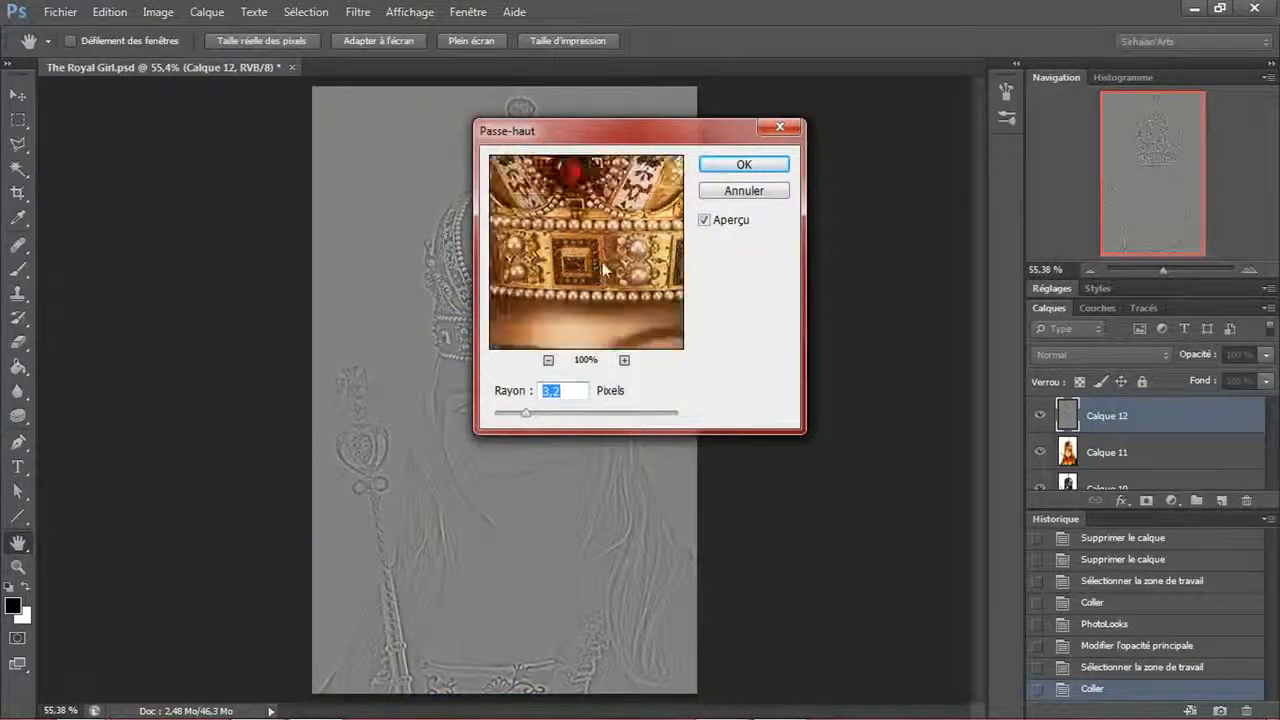
left_click(740, 165)
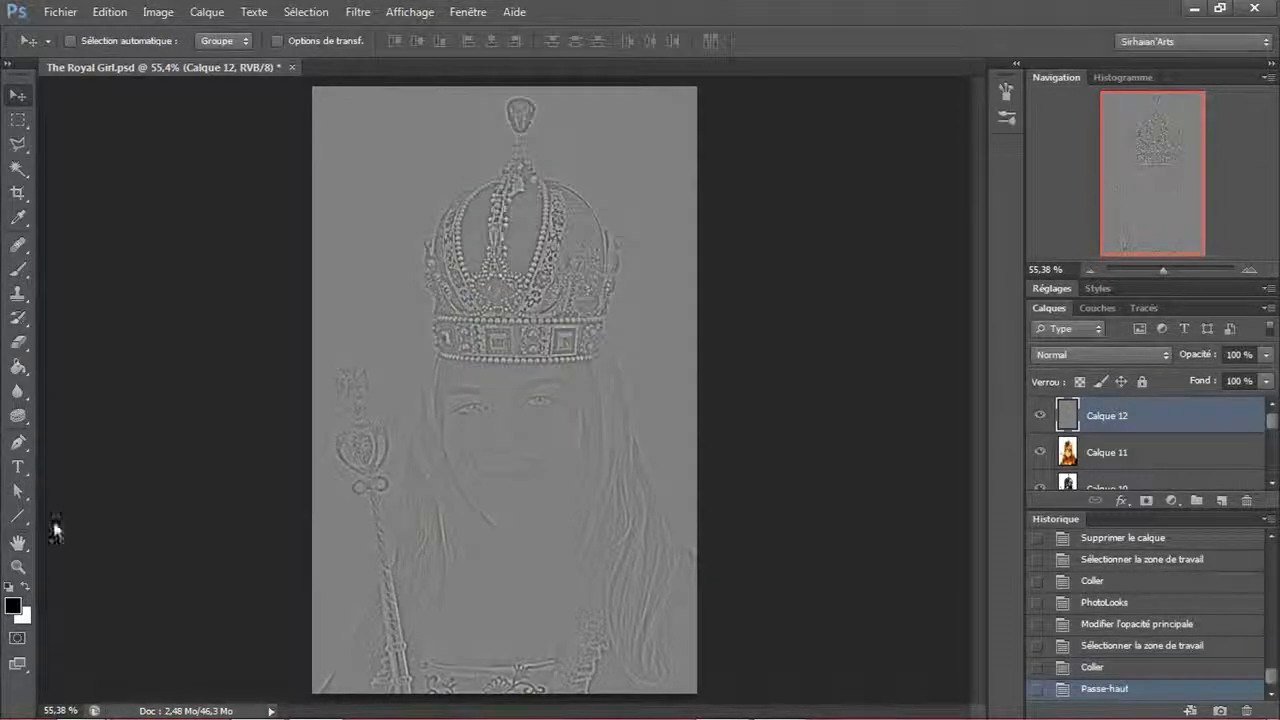
- View the image at 100 % and set the blend mode of Calque 12 to Incrustation
double_click(18, 566)
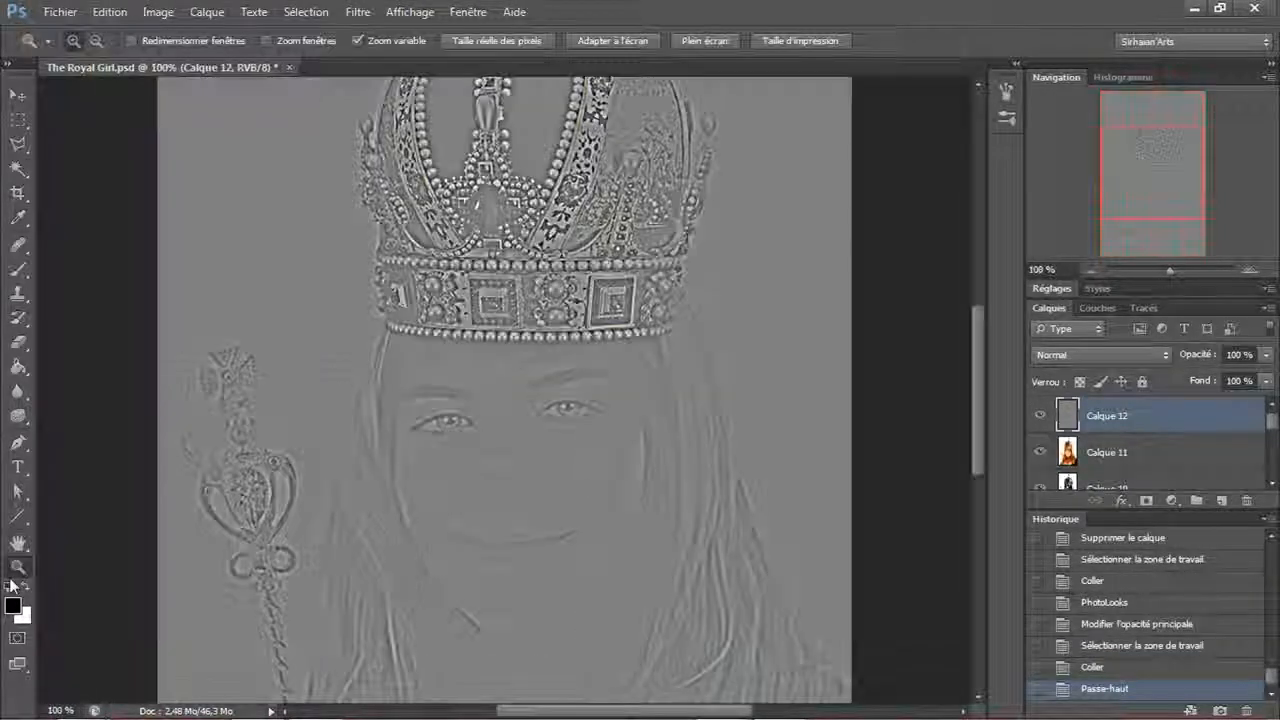
left_click(19, 95)
left_click(1052, 354)
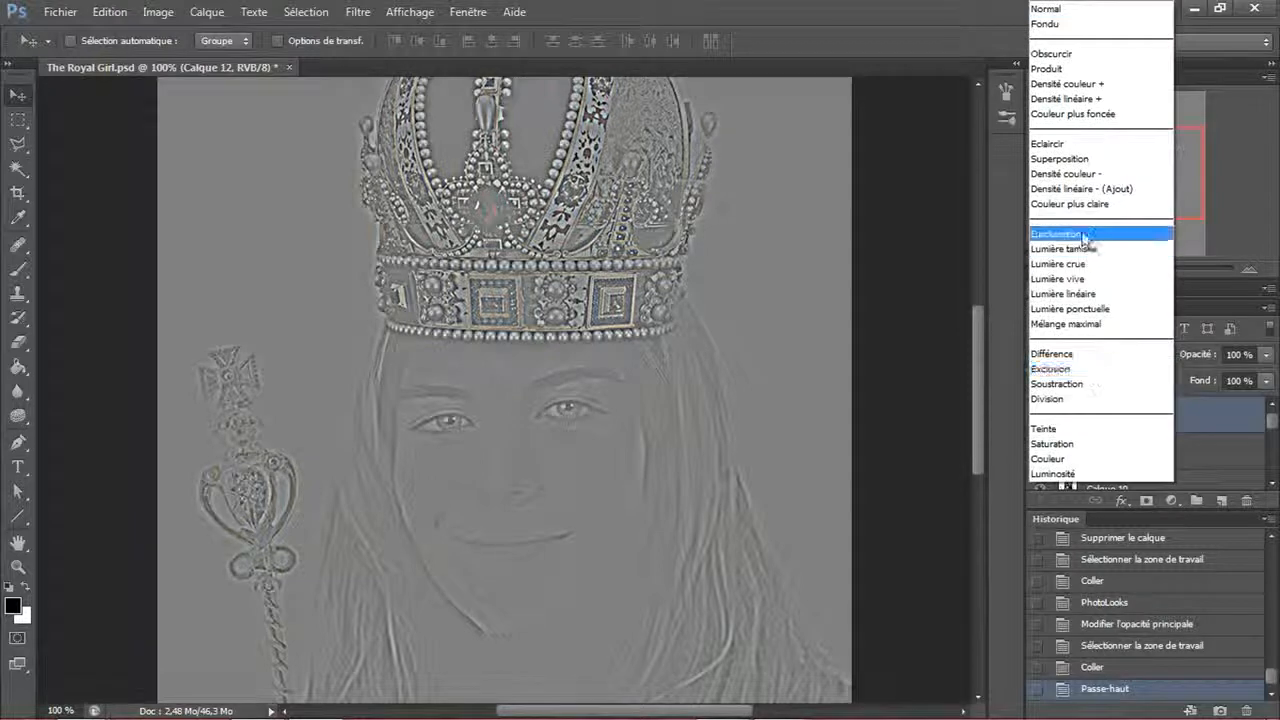
left_click(1126, 234)
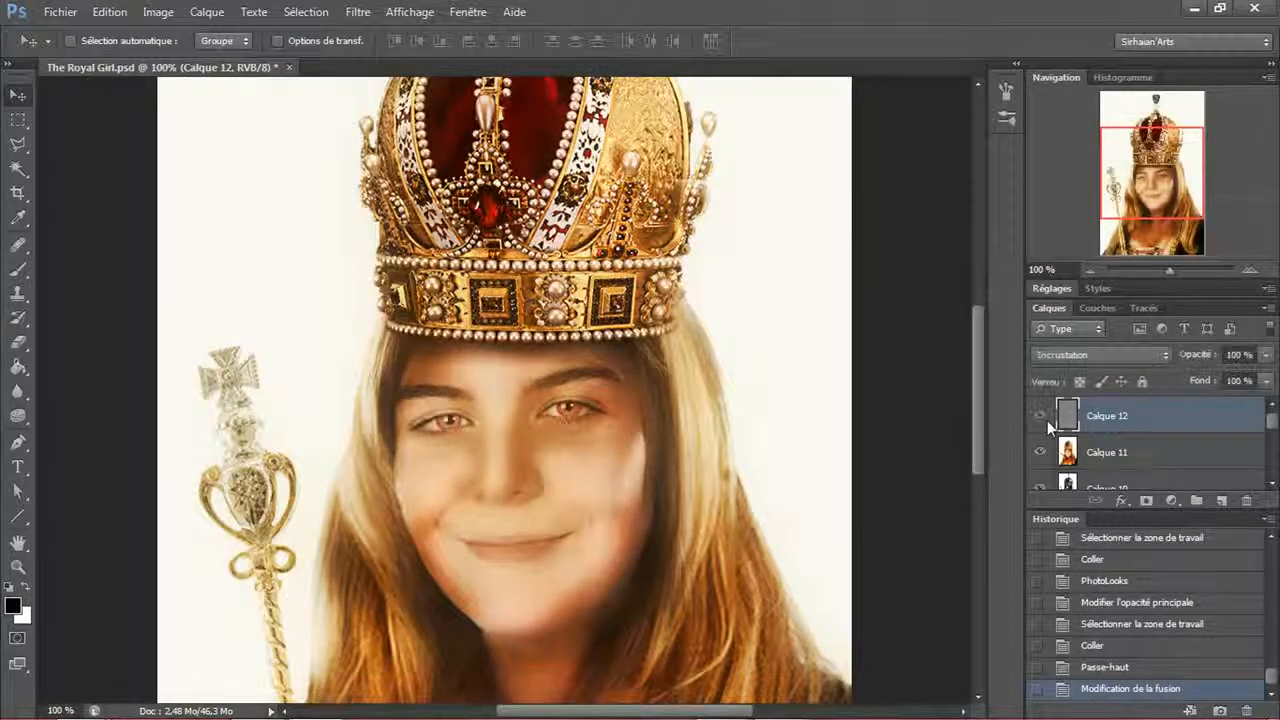
- Examine the sharpening on the face, dress and crown with Calque 12 hidden and shown, and fit the whole image on screen
left_click(1184, 210)
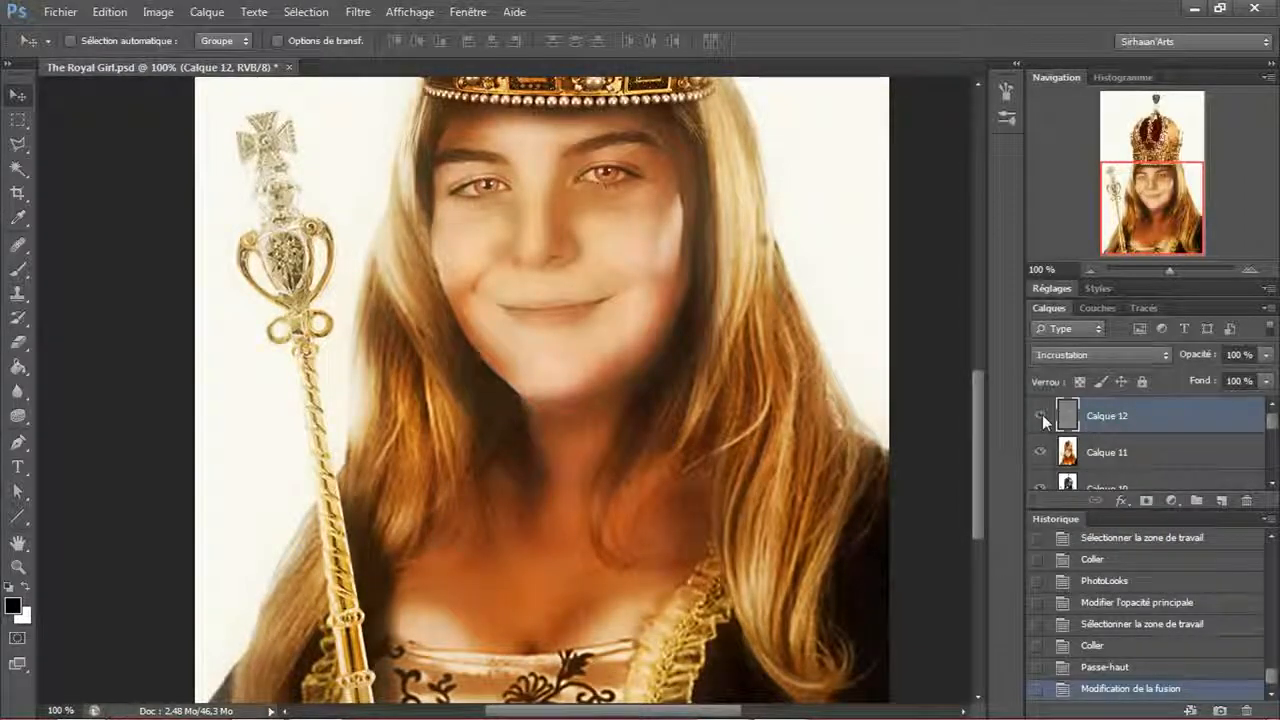
left_click_drag(1194, 182, 1194, 162)
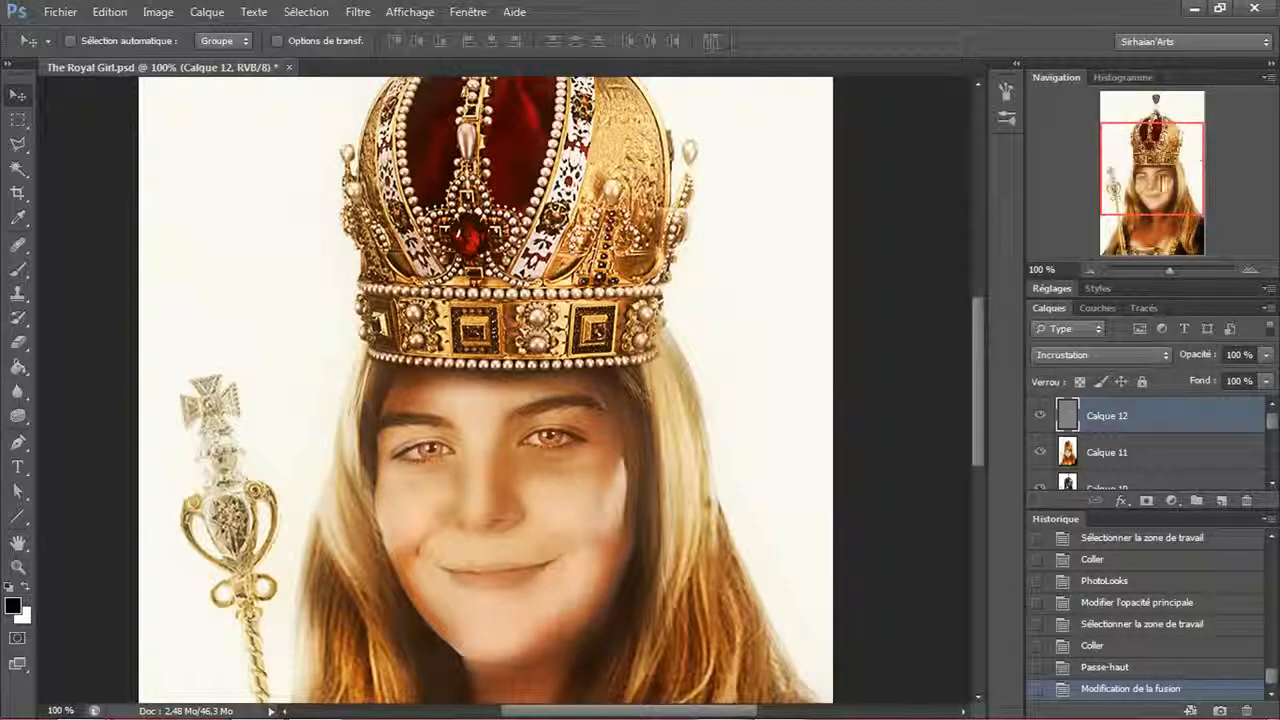
left_click_drag(1197, 150, 1160, 150)
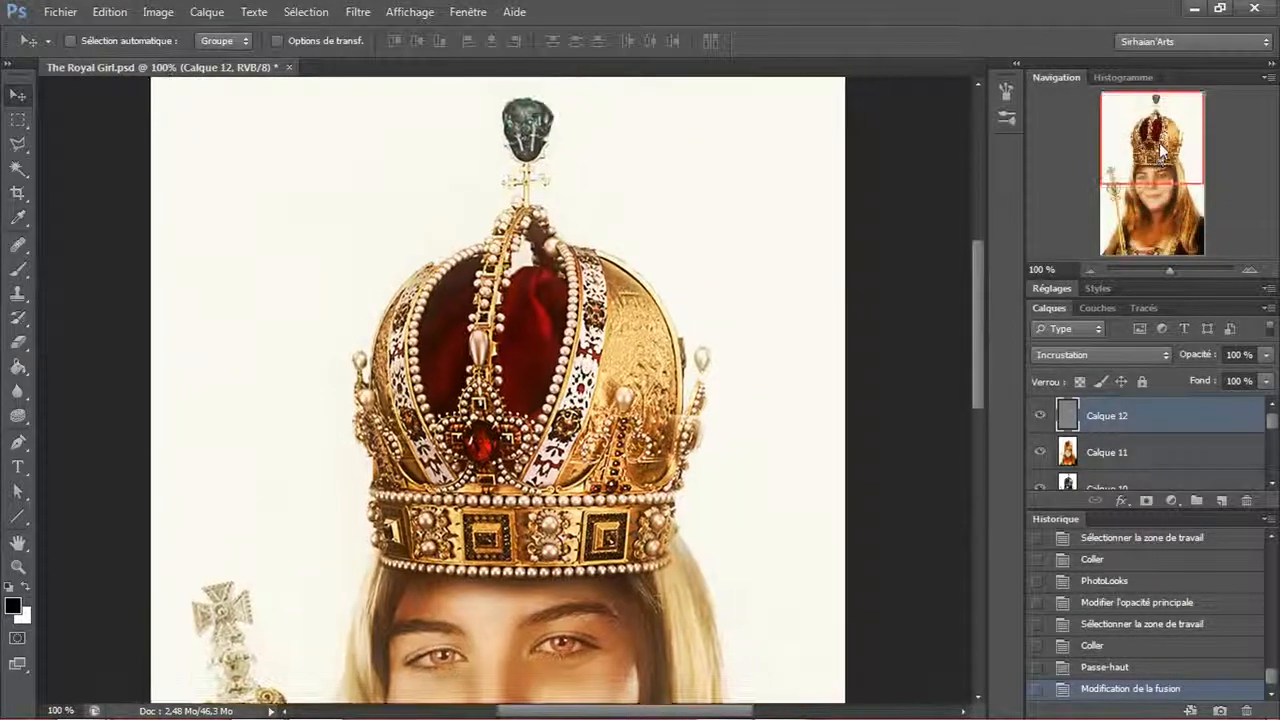
left_click(1043, 417)
left_click(1043, 417)
left_click_drag(1133, 147, 1133, 168)
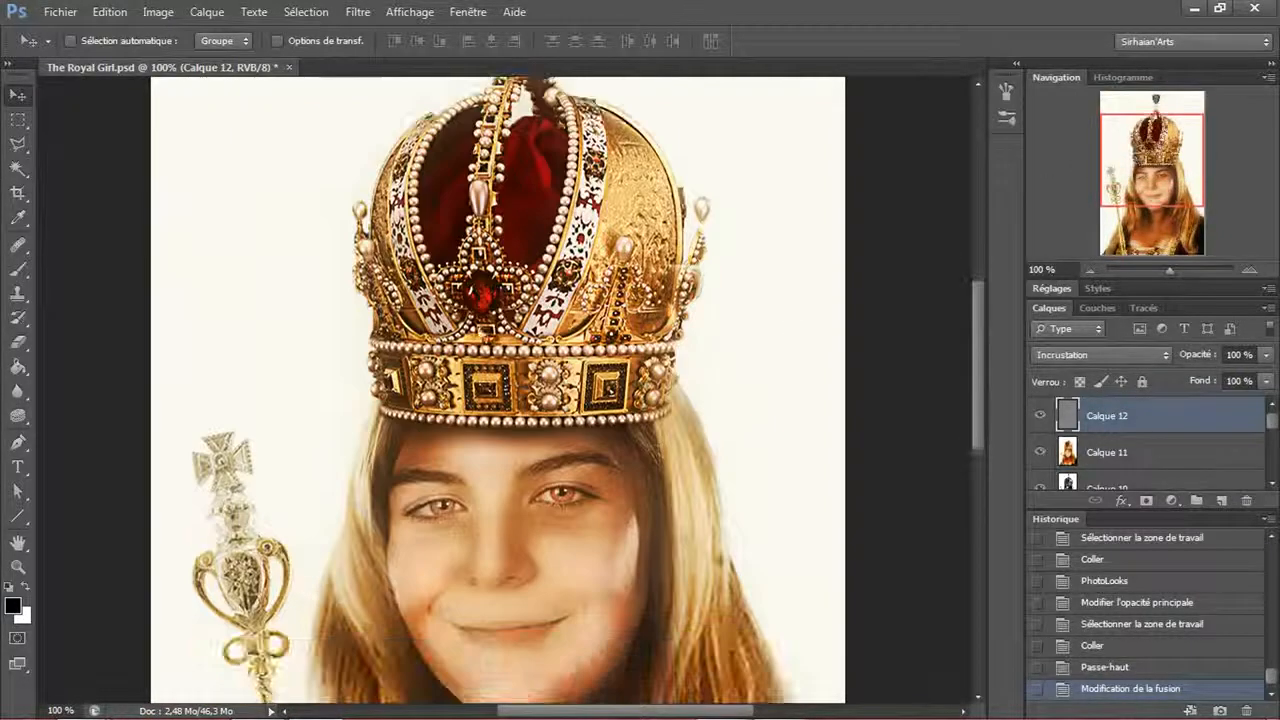
left_click(18, 568)
left_click(604, 40)
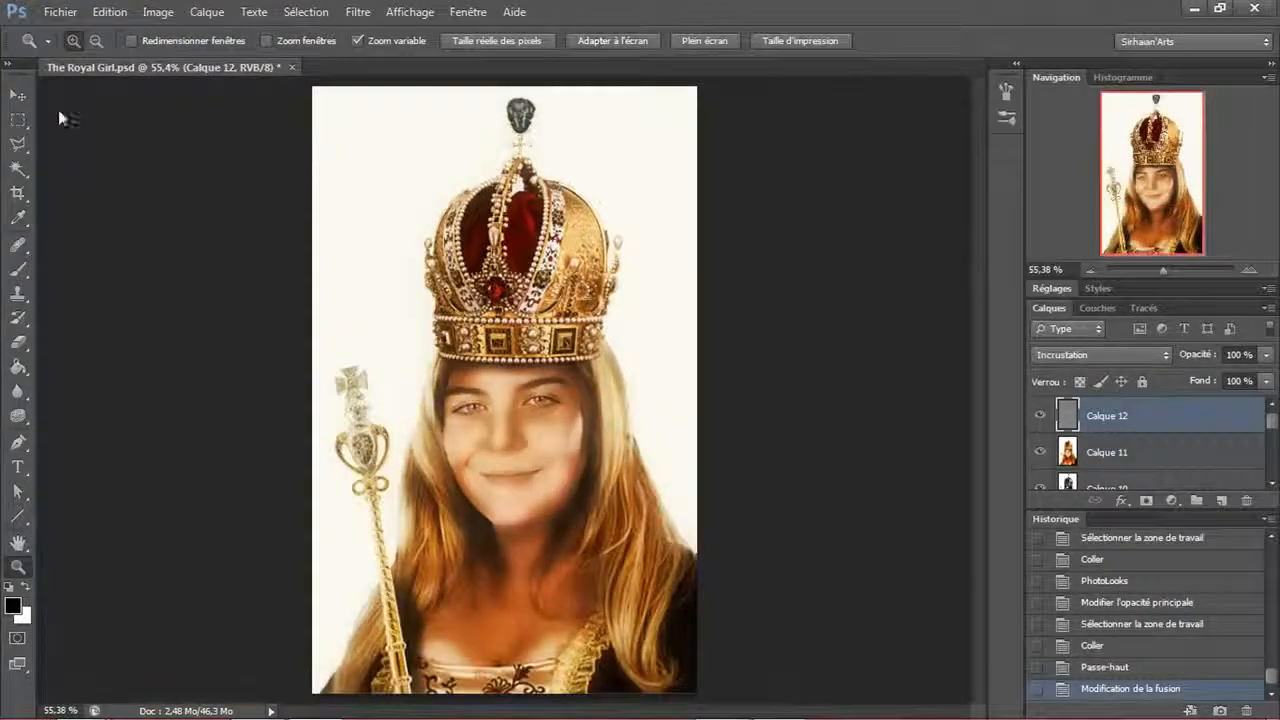
- Paste a merged copy of the sharpened portrait as a new layer above Calque 12
key("v")
left_click(357, 12)
left_click(634, 263)
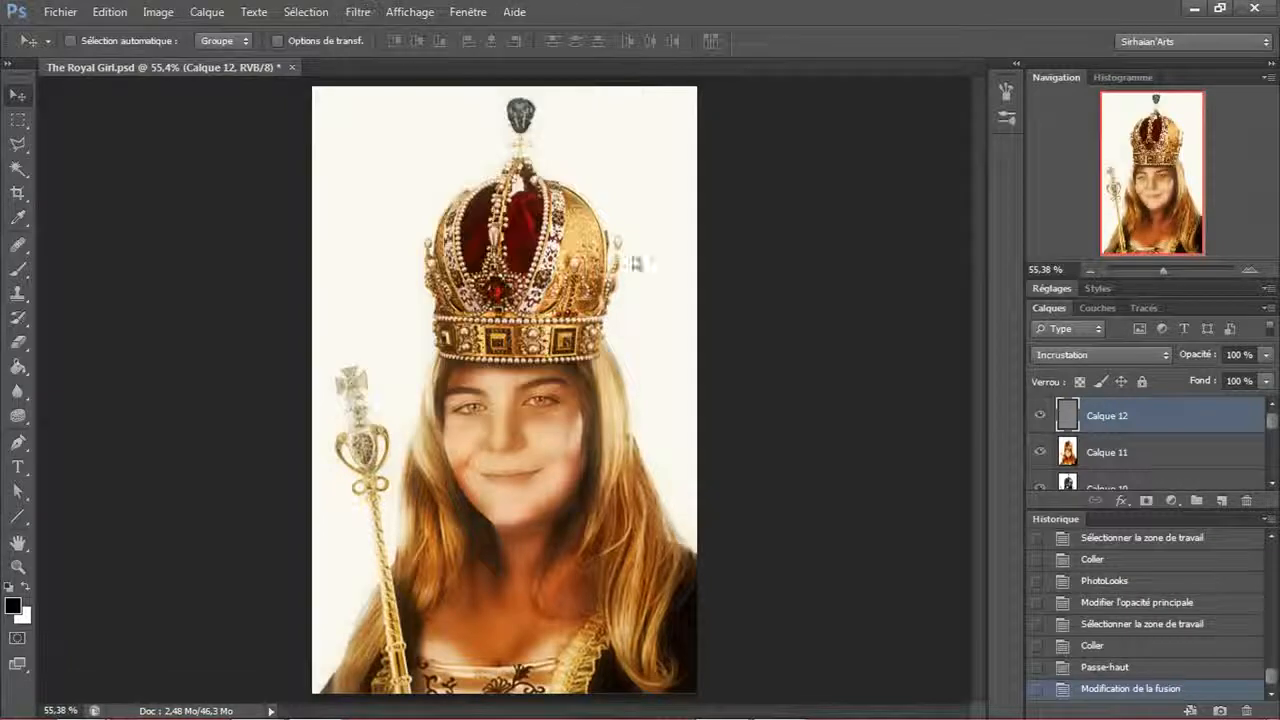
key("ctrl+a")
key("ctrl+v")
- Apply the Antipoussière filter to Calque 13 with a radius of 2 pixels and a threshold of 0 levels
left_click(357, 12)
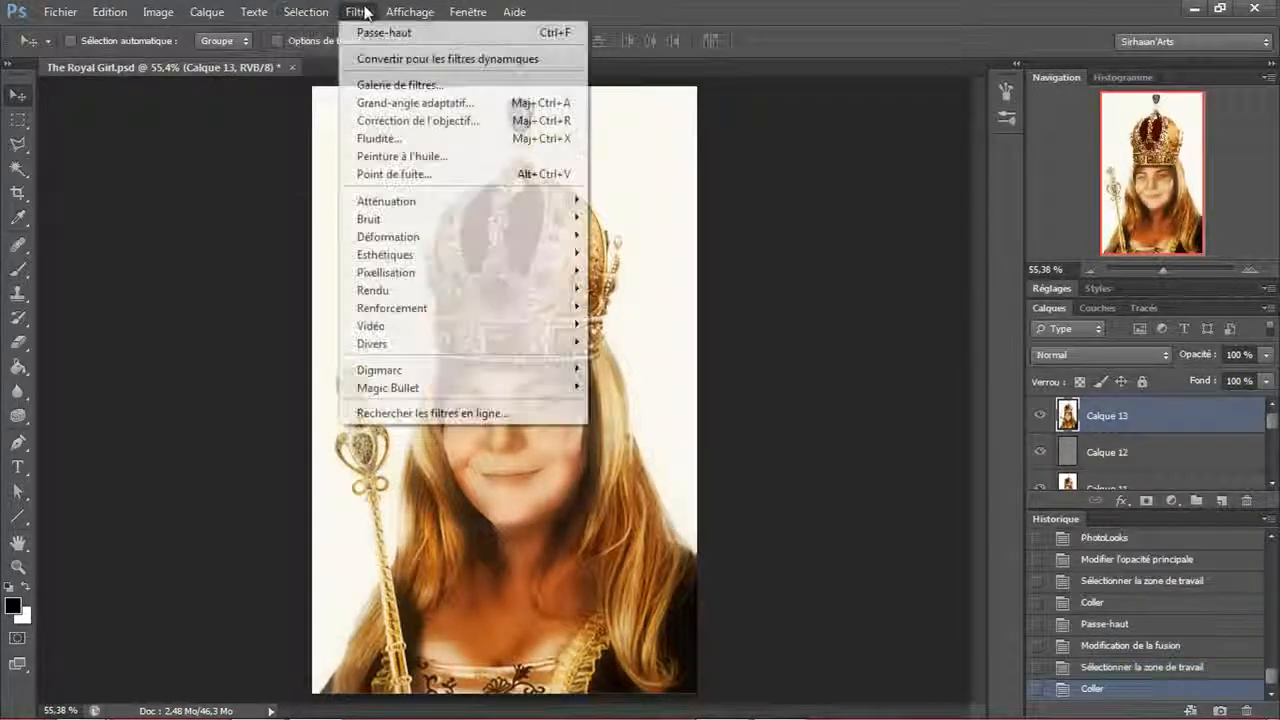
mouse_move(466, 240)
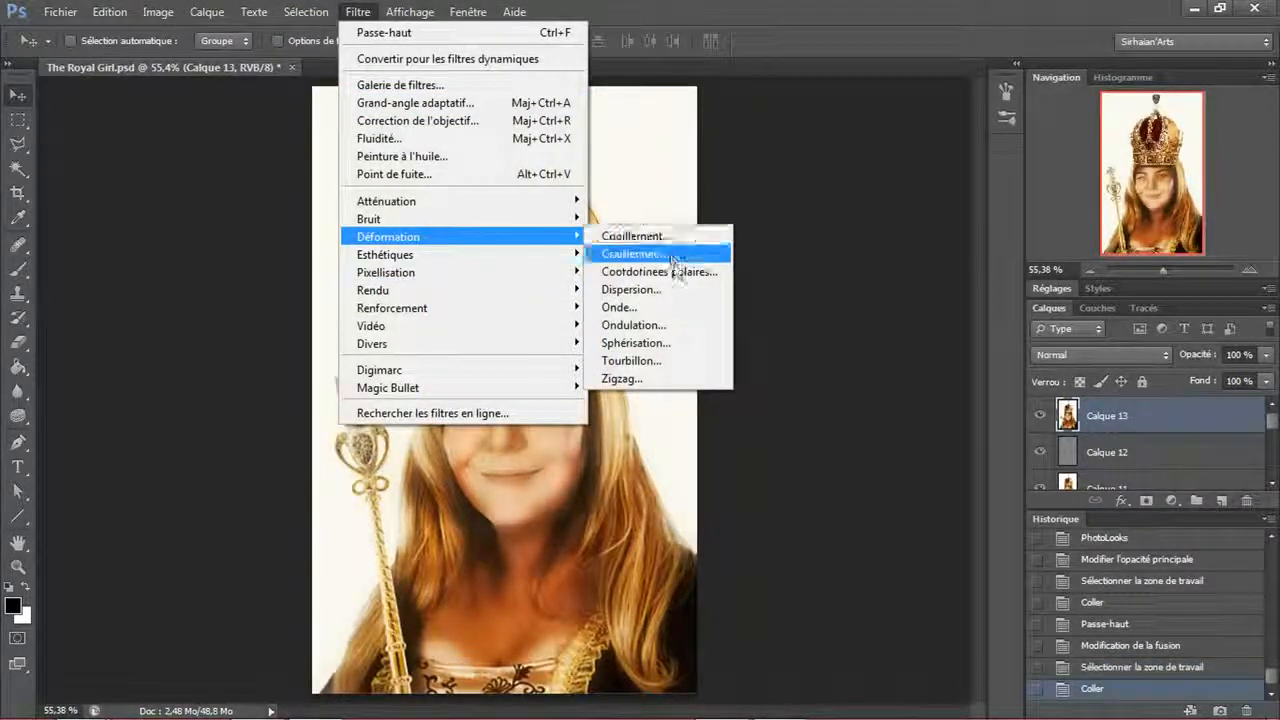
mouse_move(433, 222)
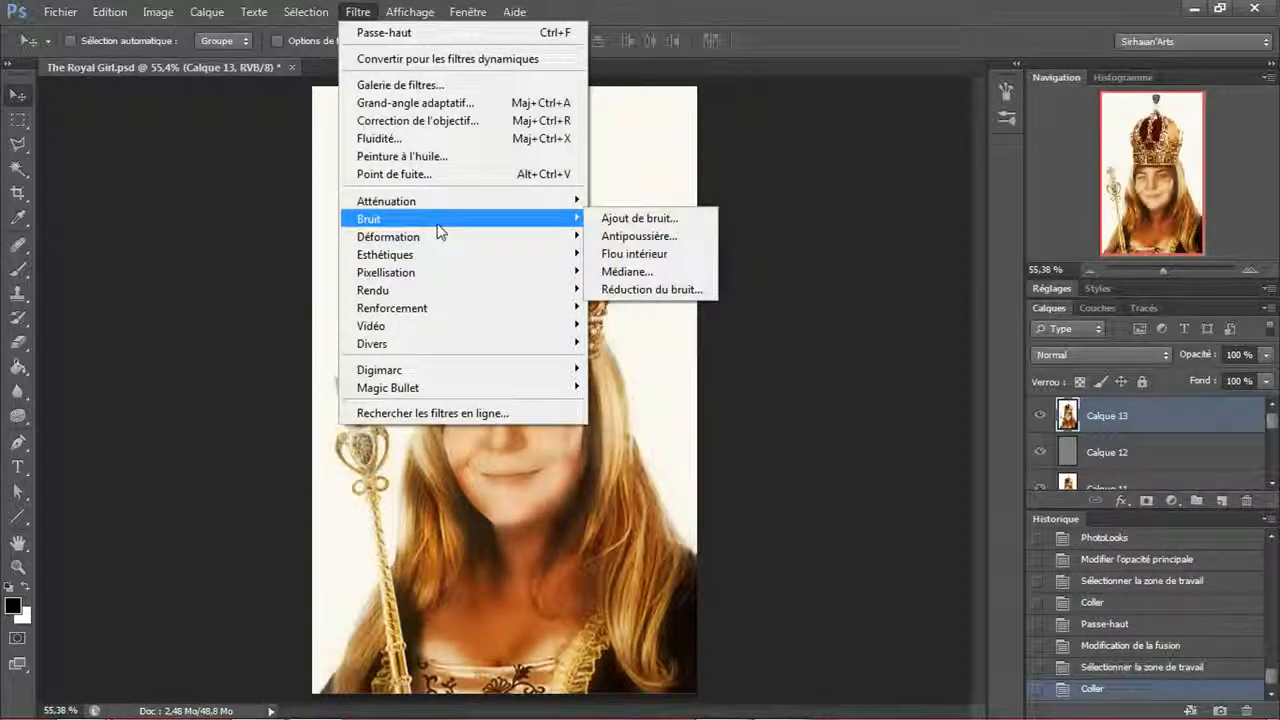
left_click(632, 236)
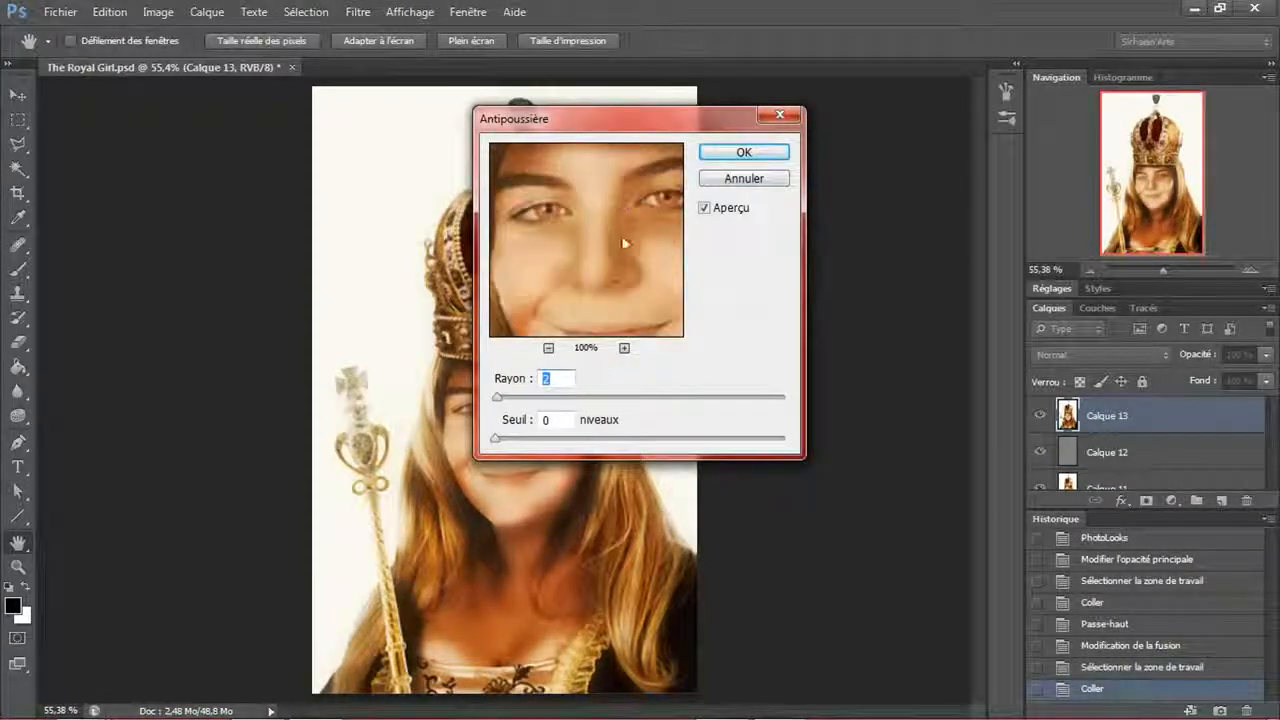
left_click_drag(624, 243, 599, 254)
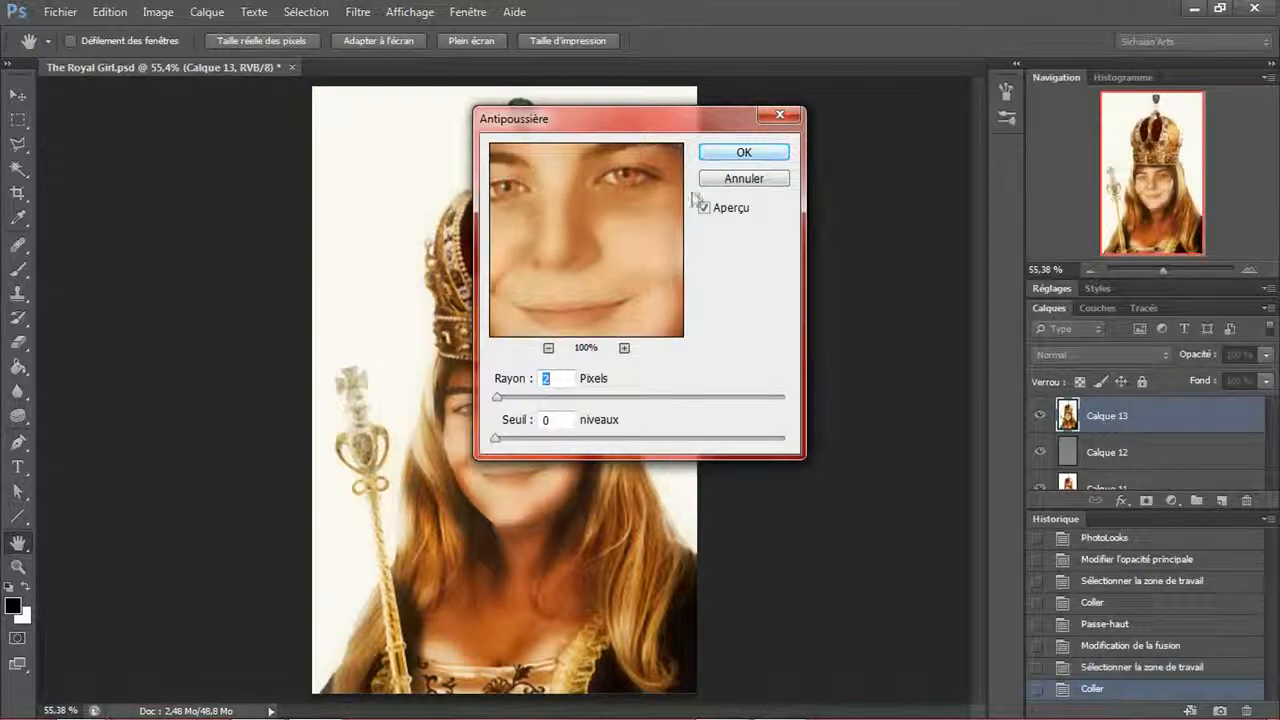
left_click_drag(648, 229, 620, 242)
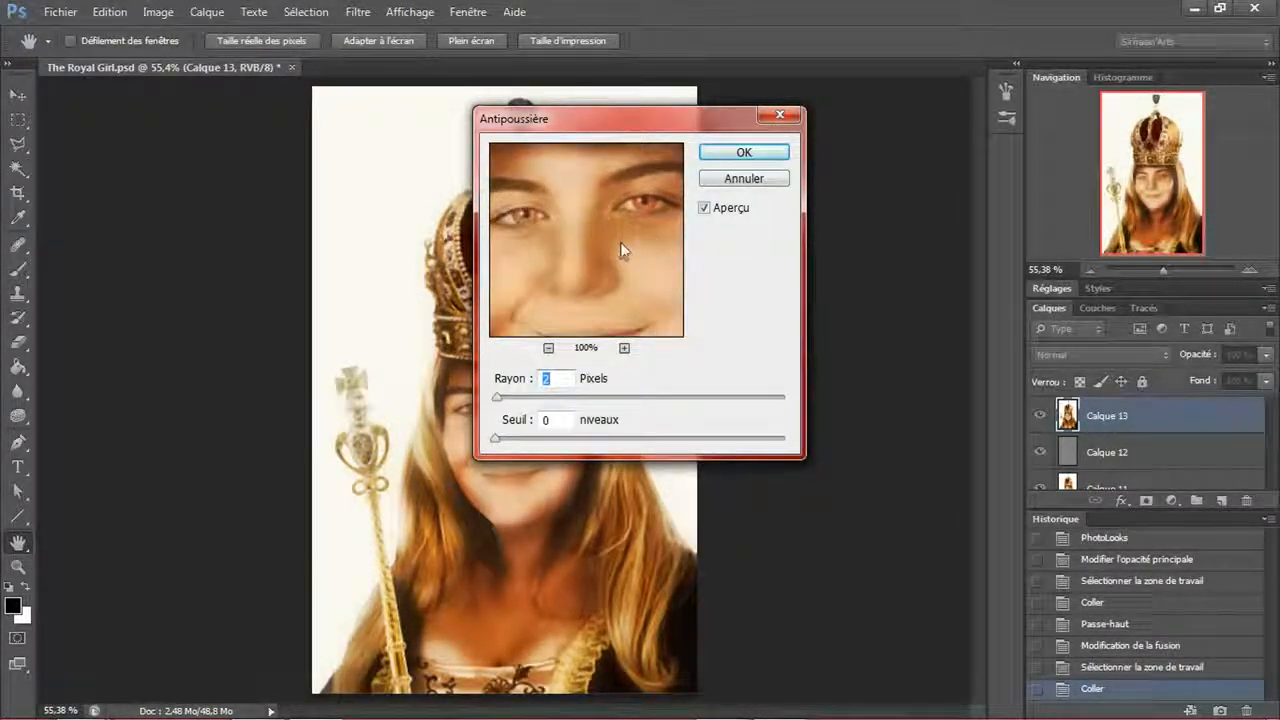
left_click_drag(615, 118, 775, 125)
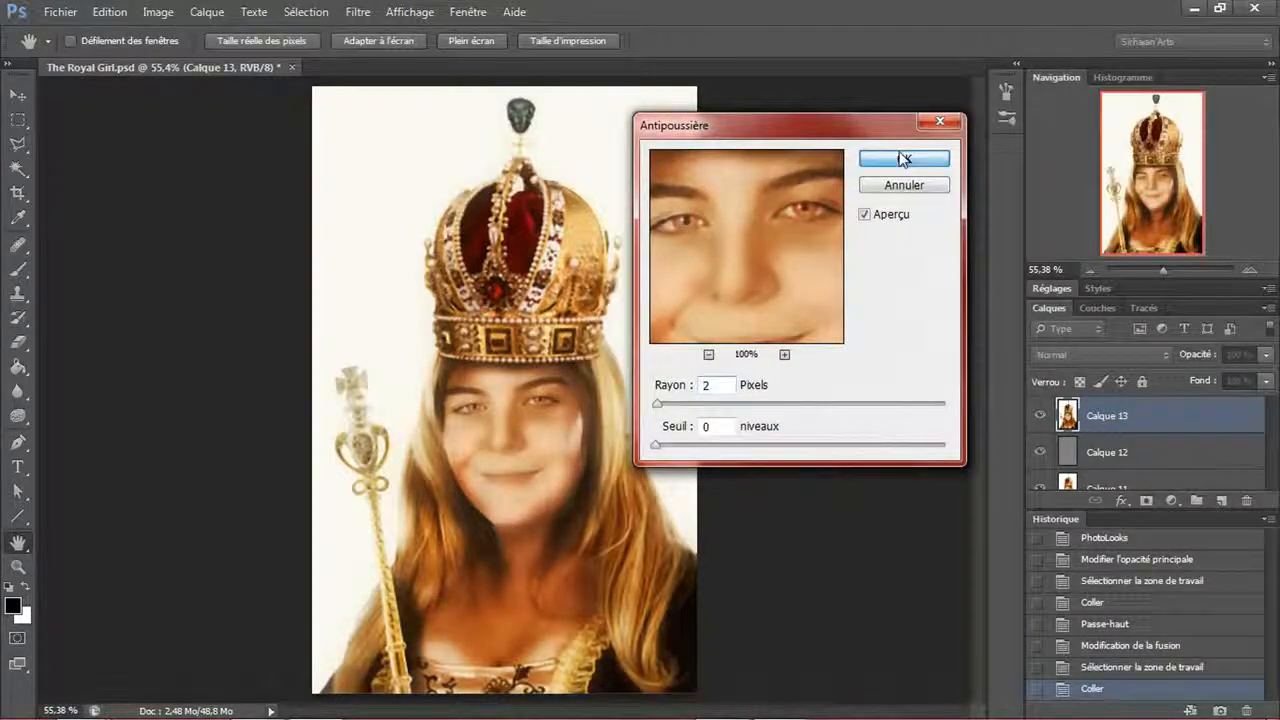
left_click(903, 159)
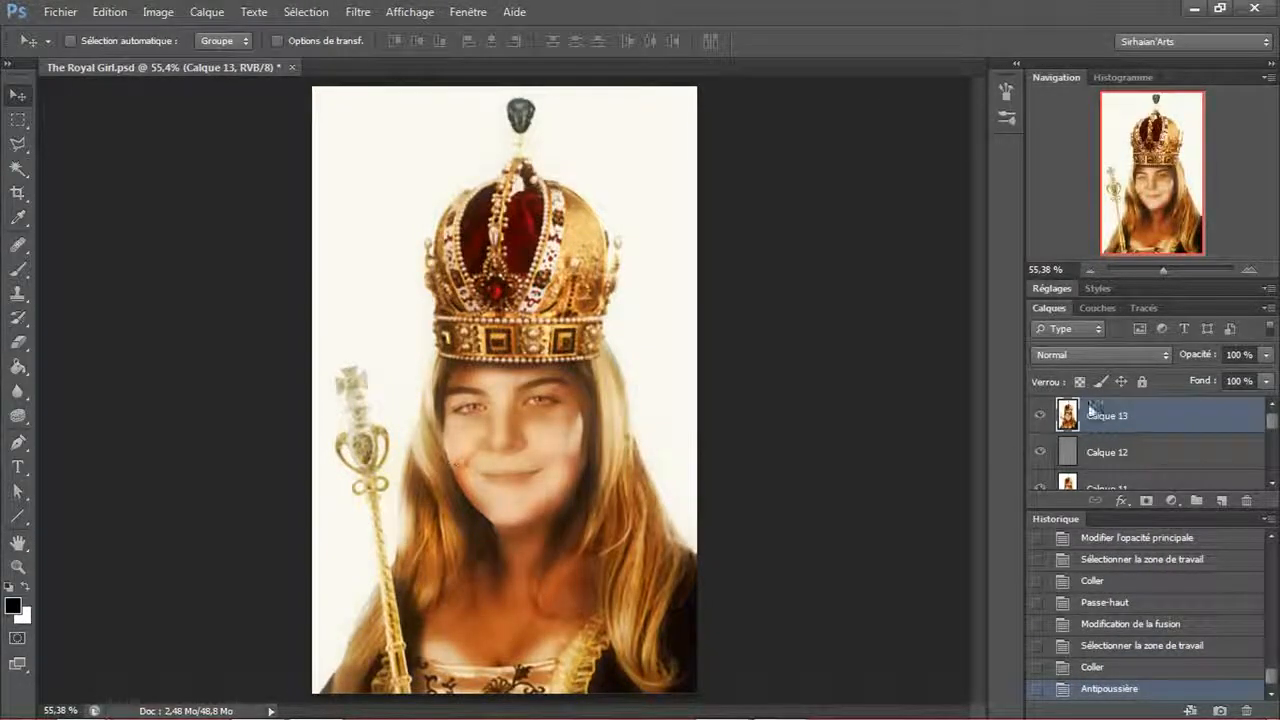
- Add a black layer mask to Calque 13 and paint white at 32 % opacity over the skin of the face and chest
left_click(1146, 500)
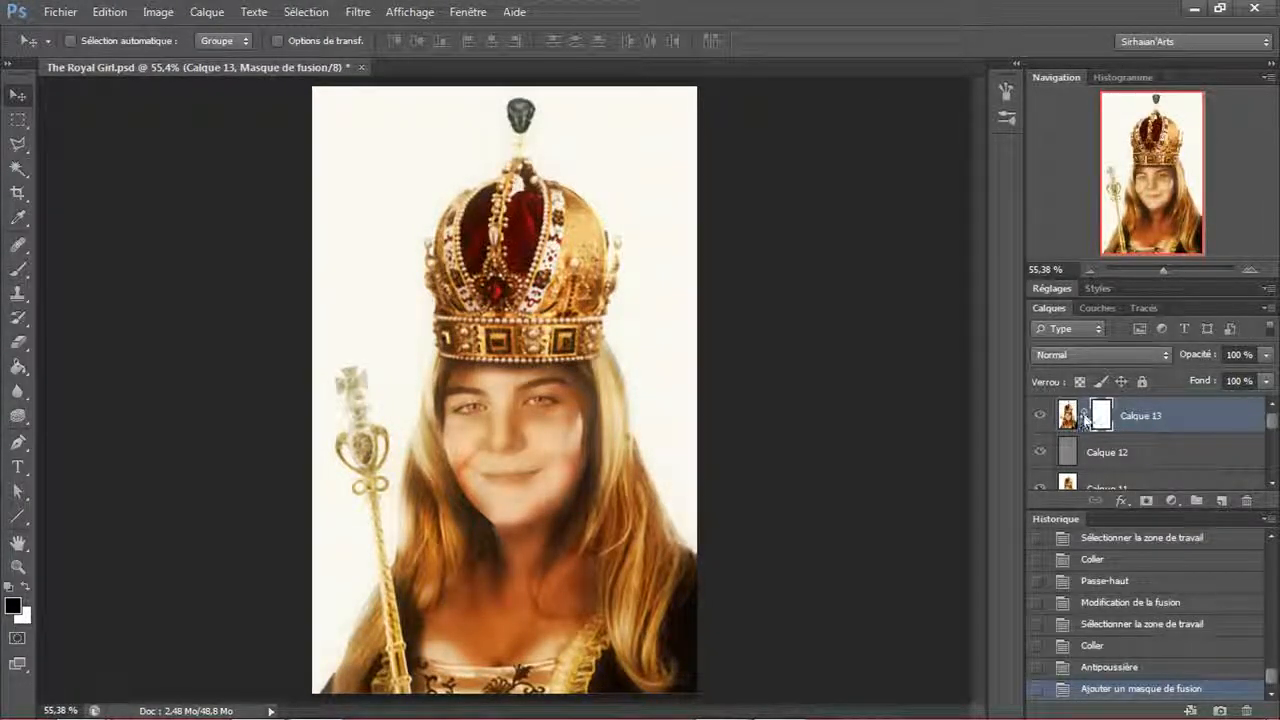
key("ctrl+i")
scroll(607, 467, "up", 4)
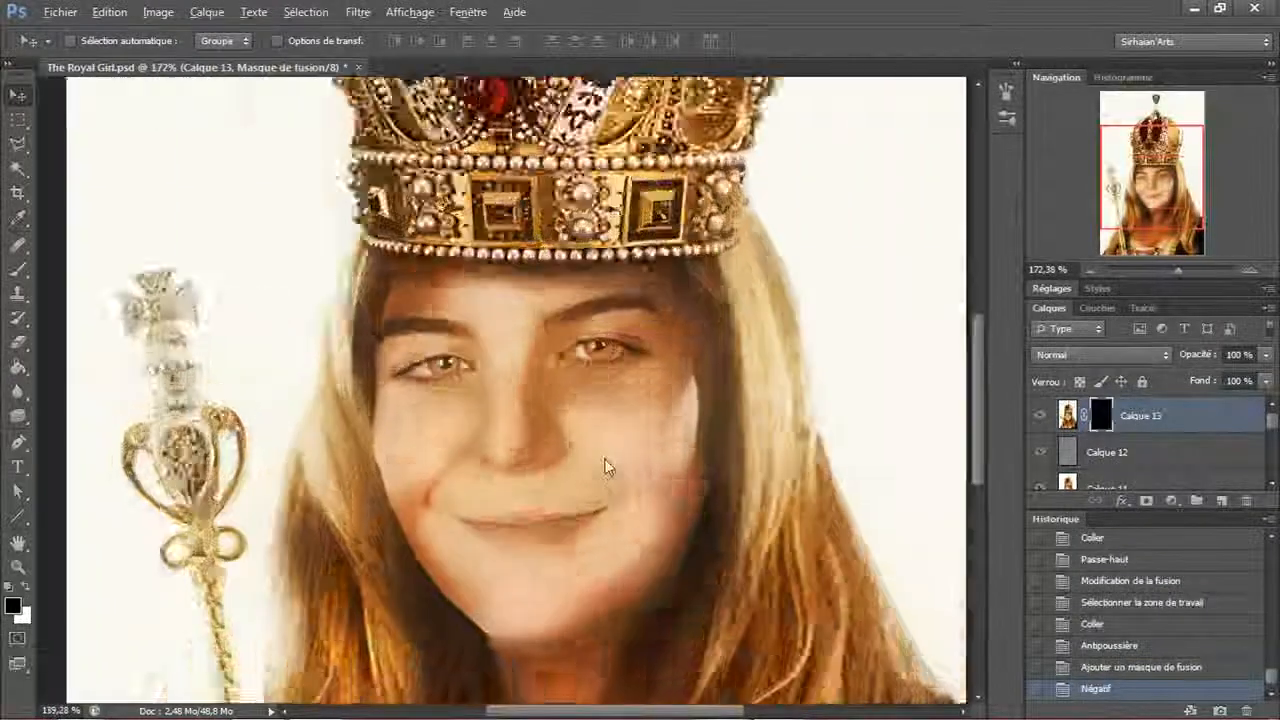
scroll(586, 490, "down", 2)
key("b")
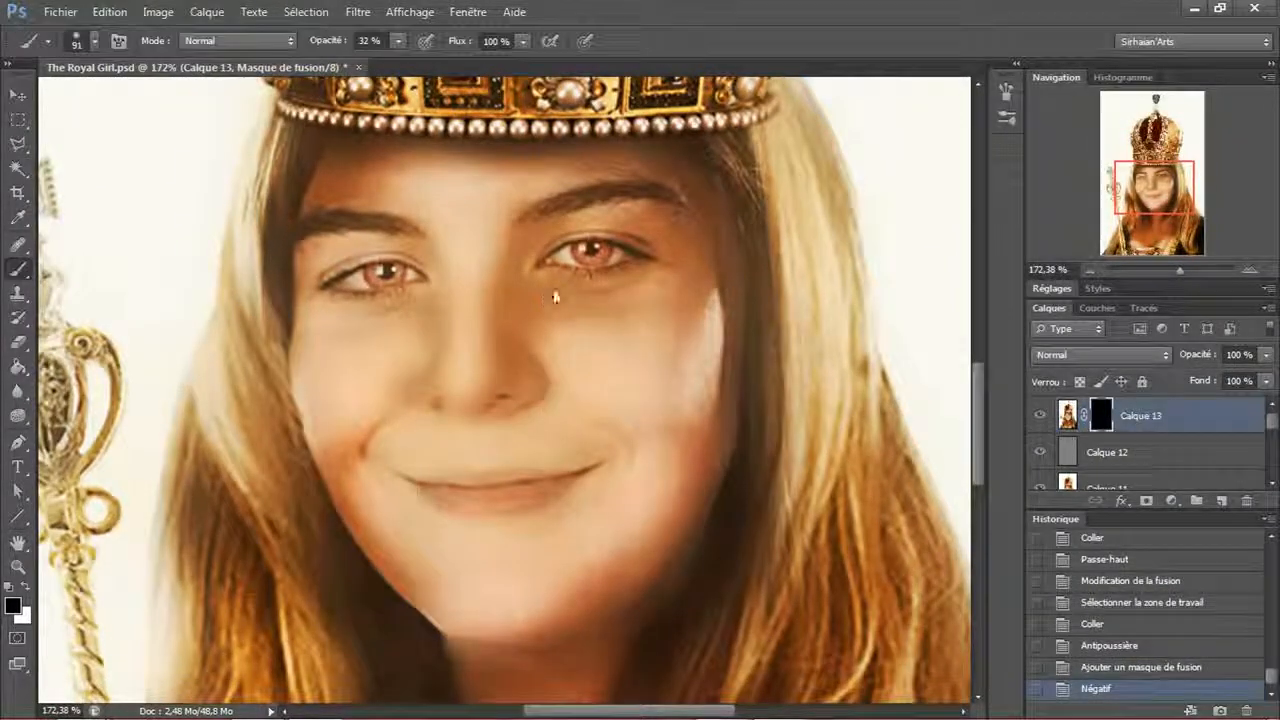
mouse_move(670, 348)
left_mouse_down()
mouse_move(686, 420)
mouse_move(675, 355)
mouse_move(616, 374)
mouse_move(518, 358)
left_mouse_up()
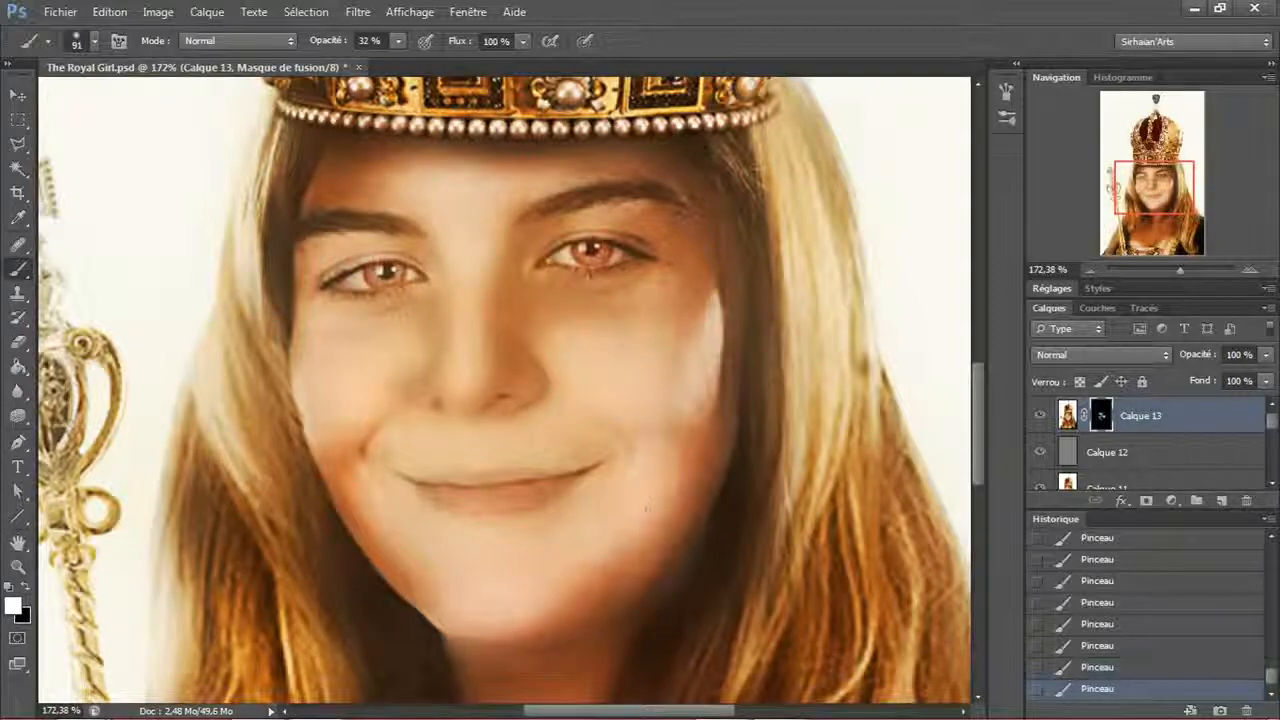
scroll(668, 388, "up", 2)
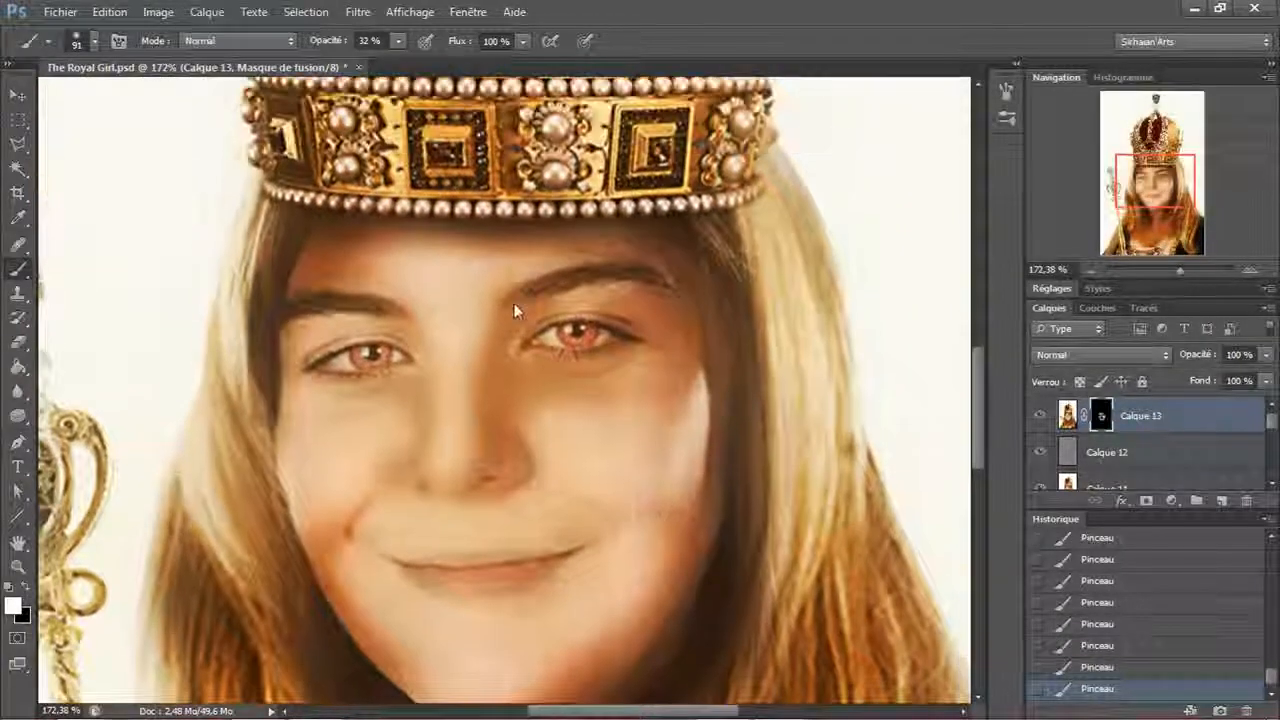
scroll(532, 340, "down", 4)
left_click_drag(640, 469, 606, 379)
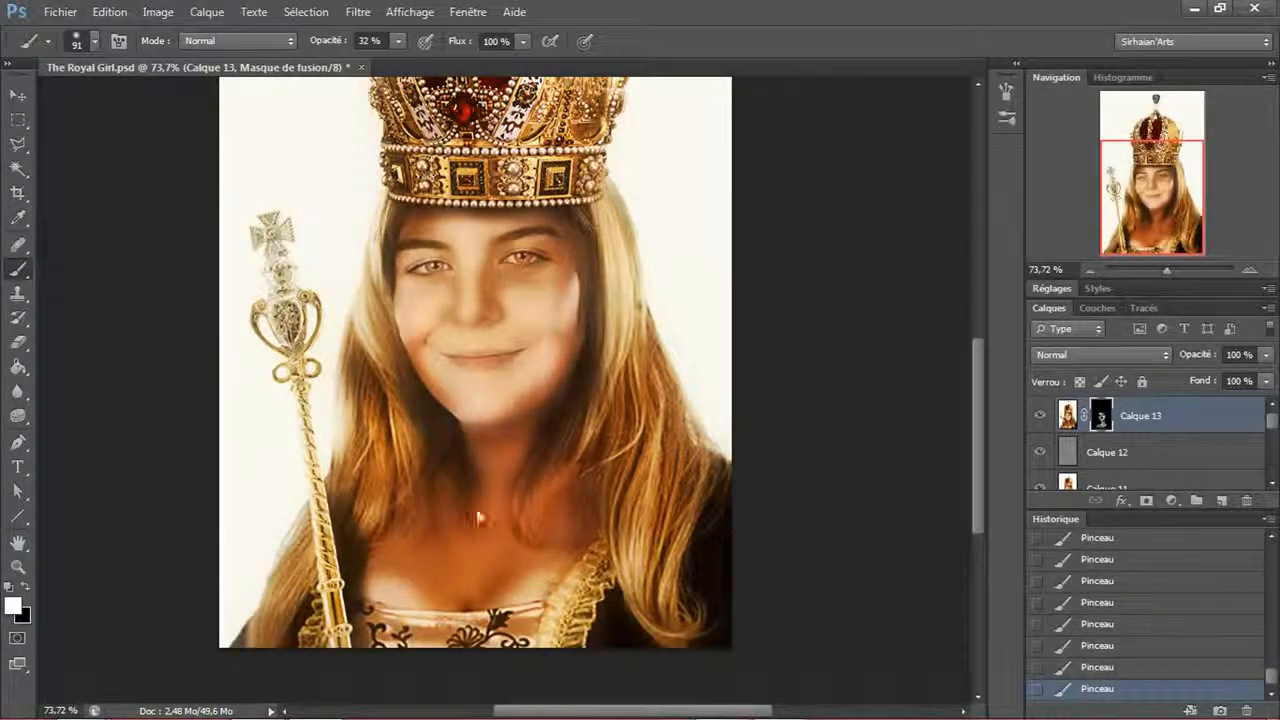
scroll(531, 526, "up", 3)
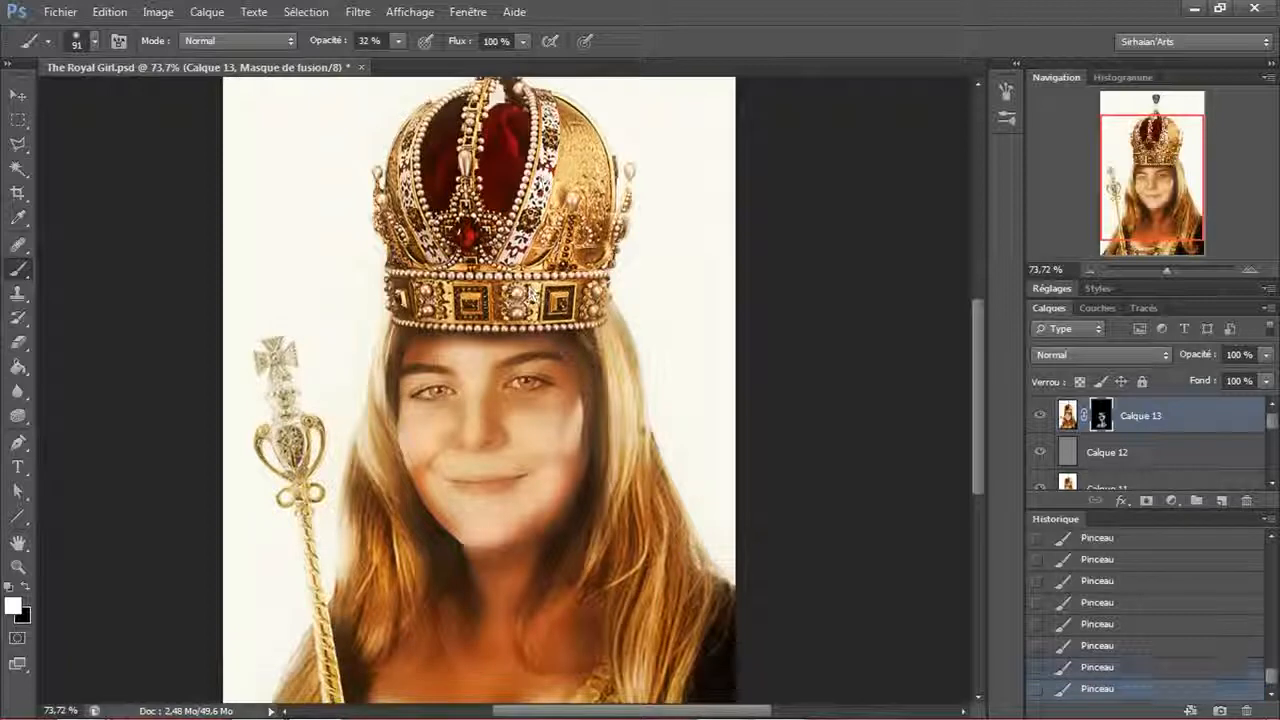
- Paste a merged copy of the whole portrait as a new layer above Calque 13
left_click(17, 96)
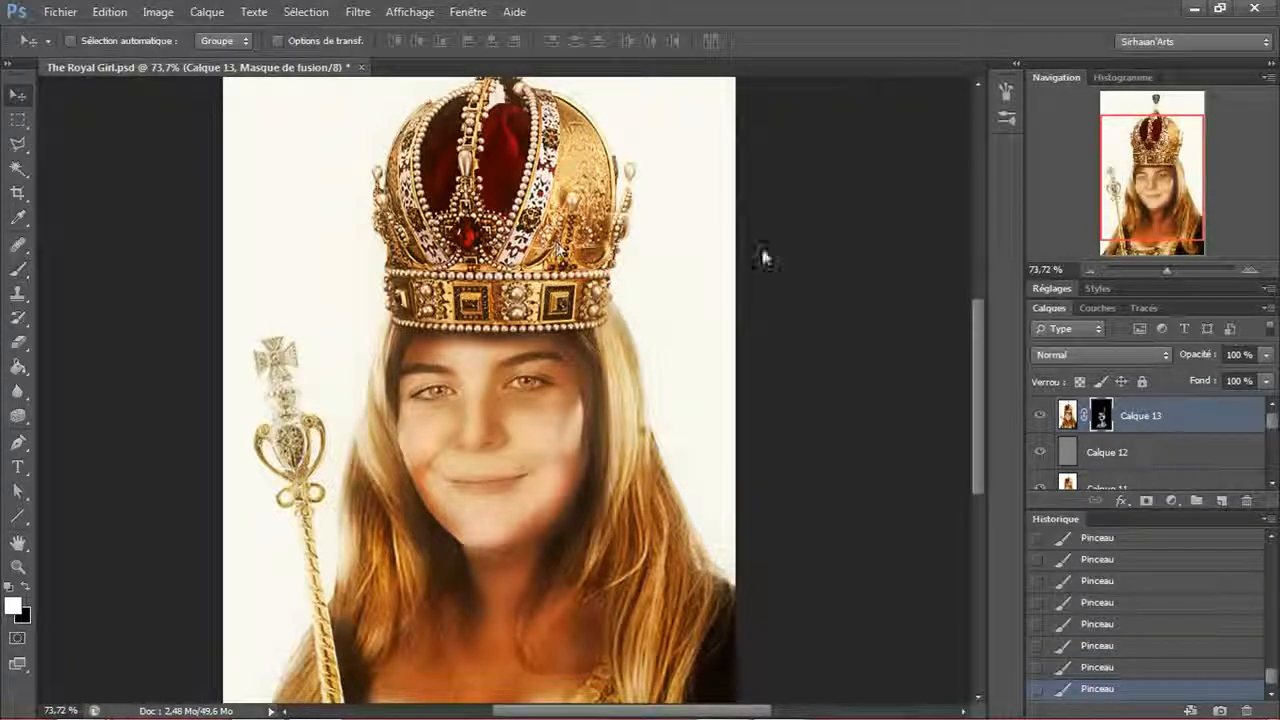
key("ctrl+a")
key("ctrl+shift+c")
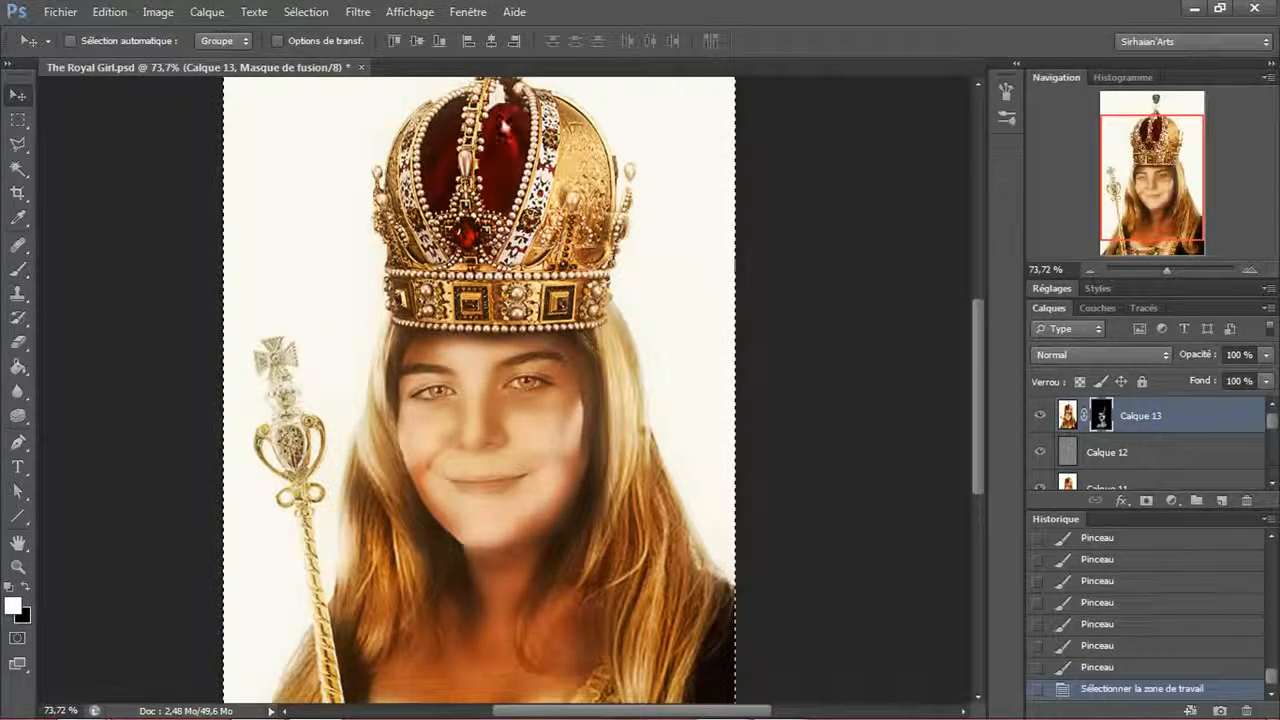
key("ctrl+v")
left_click(357, 11)
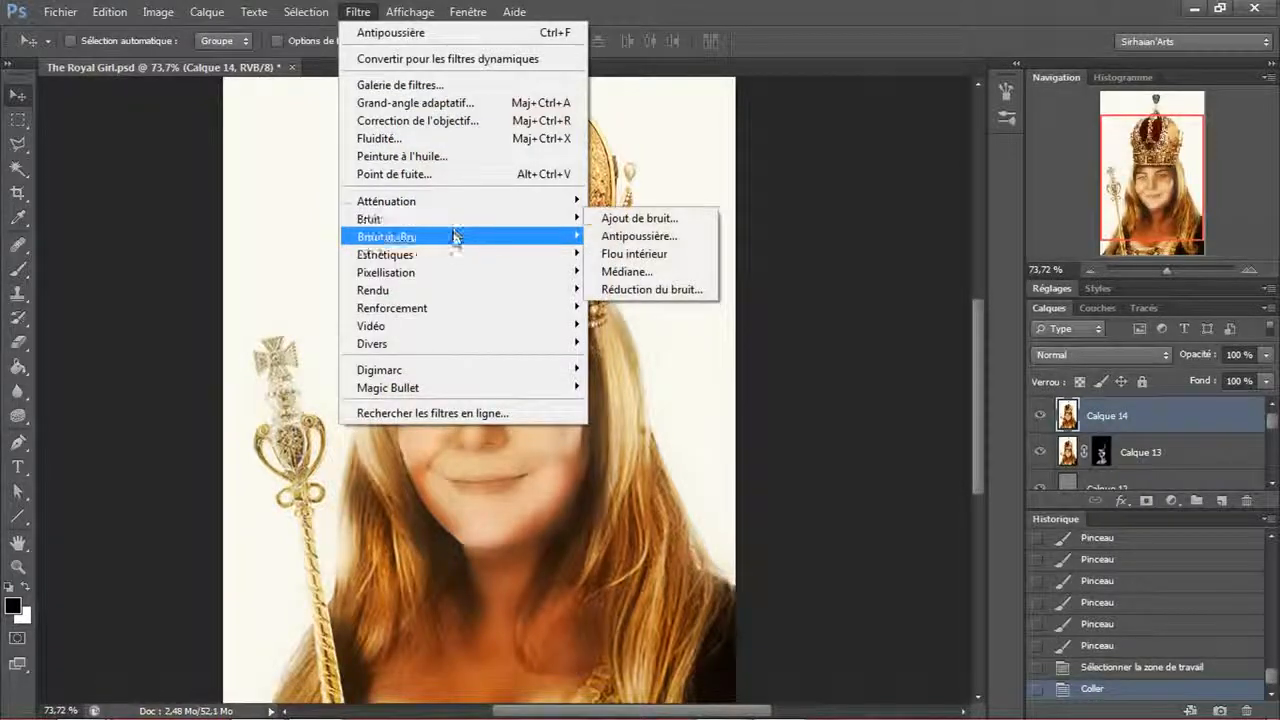
mouse_move(455, 237)
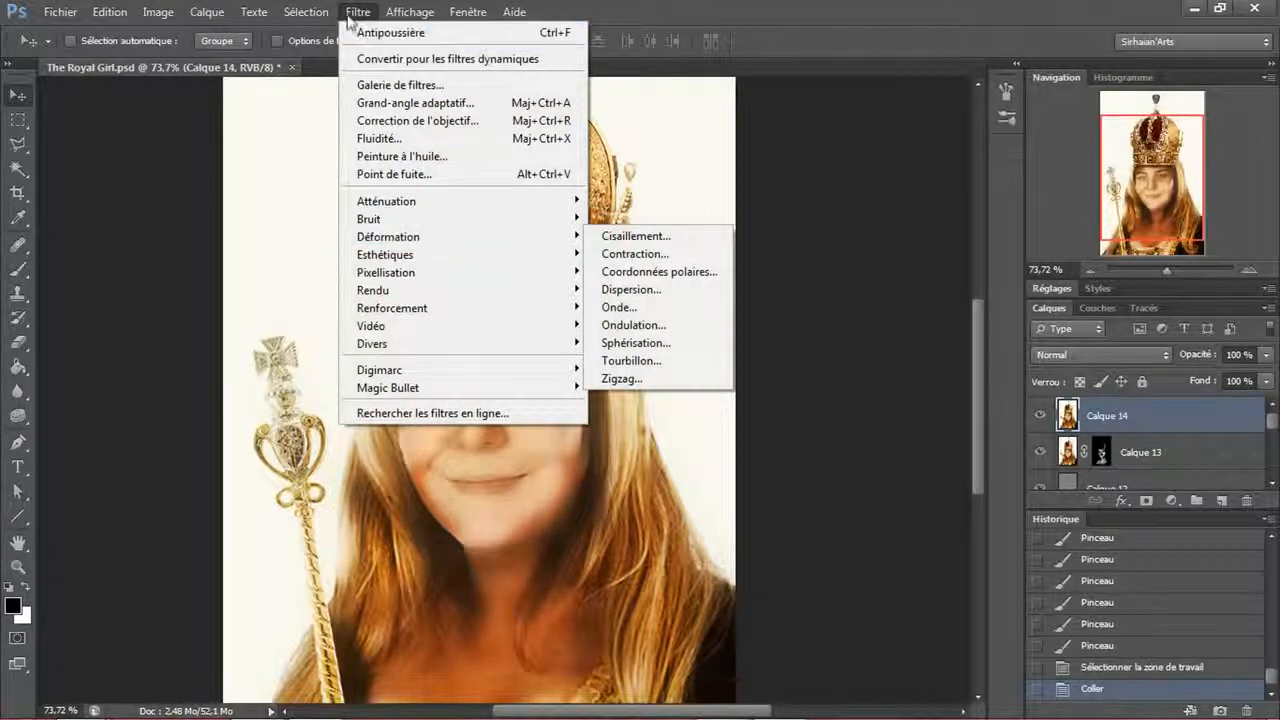
left_click(349, 15)
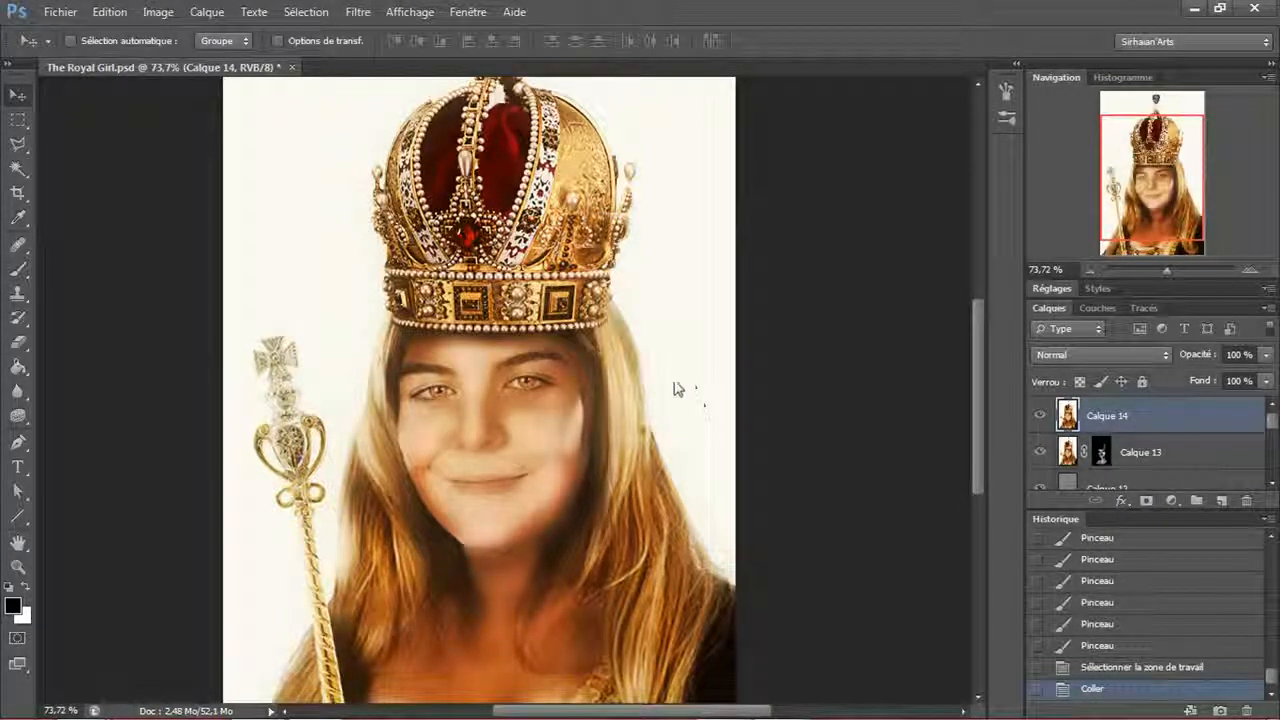
left_click_drag(652, 341, 668, 397)
left_click_drag(709, 444, 684, 359)
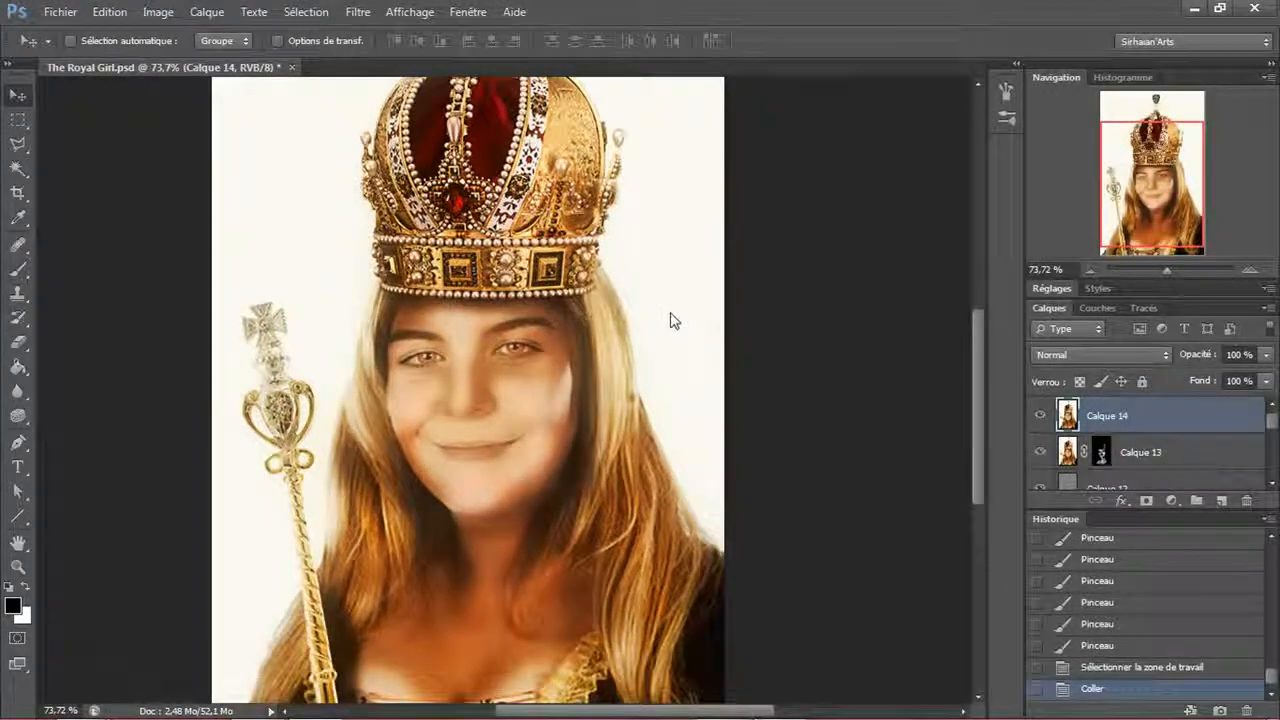
- Switch to Windows Explorer, look through the Images library and open its Compositions folder
mouse_move(80, 700)
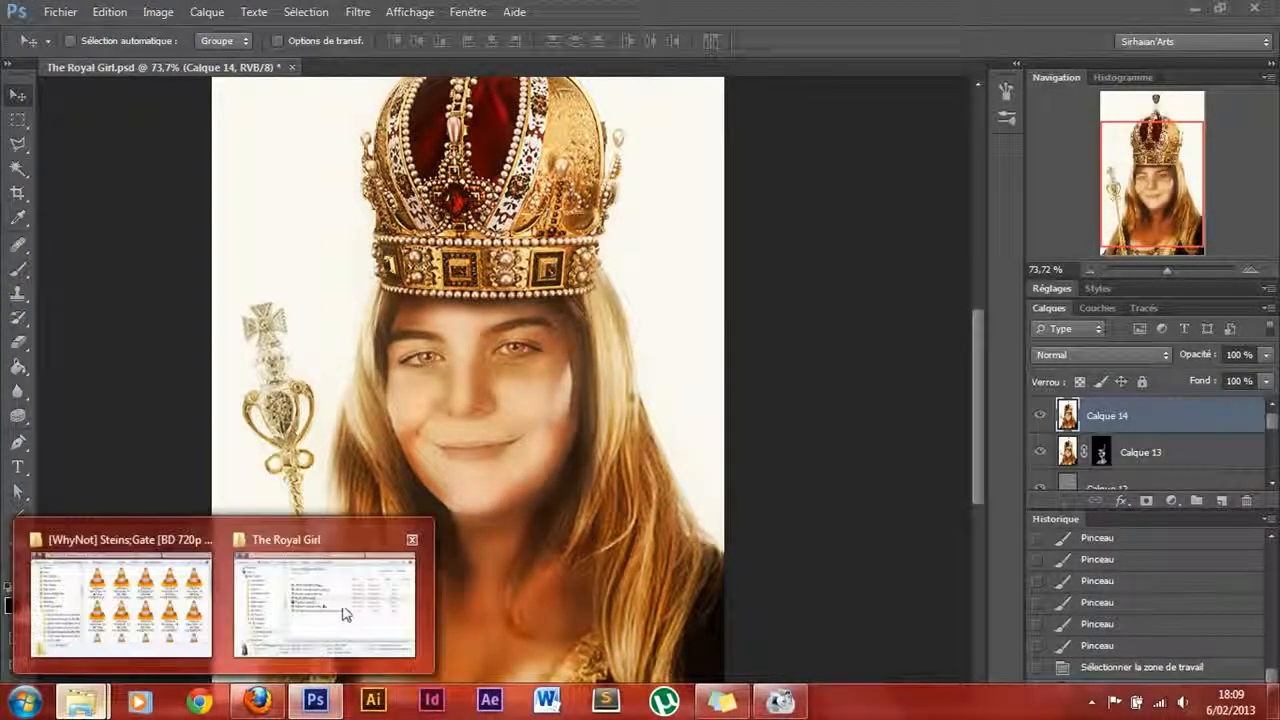
left_click(24, 700)
left_click(342, 220)
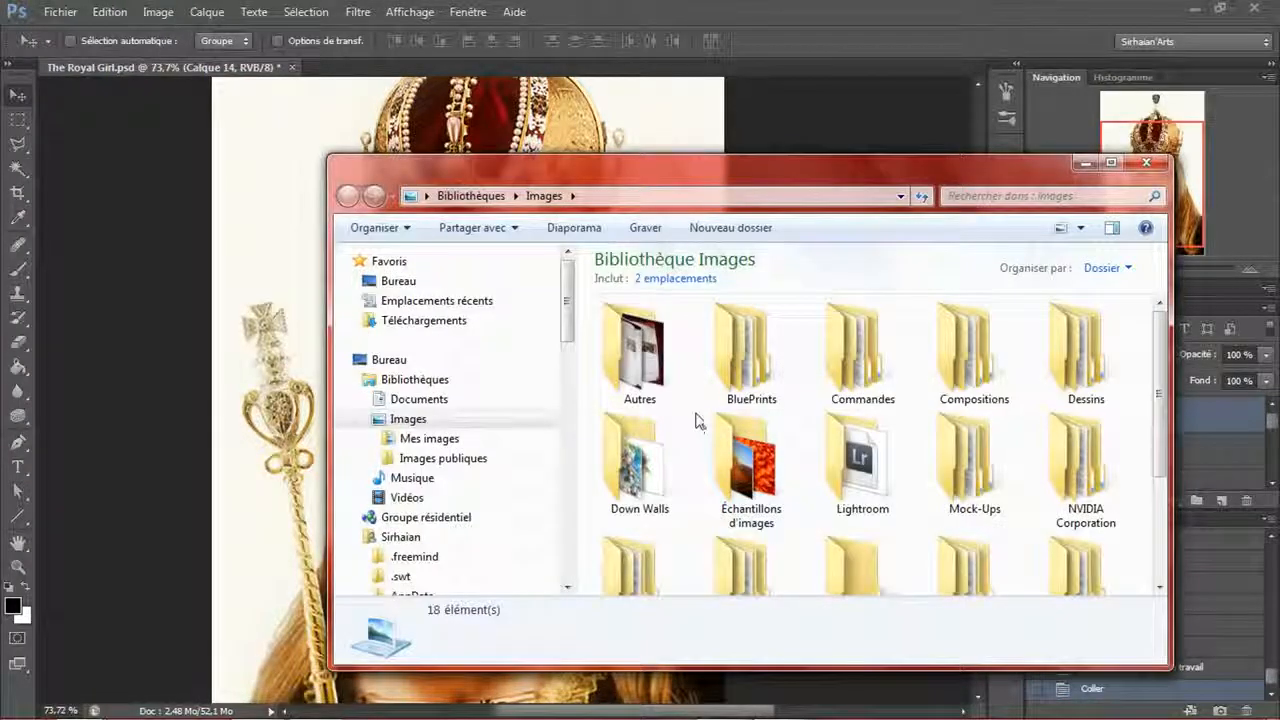
scroll(698, 422, "down", 1)
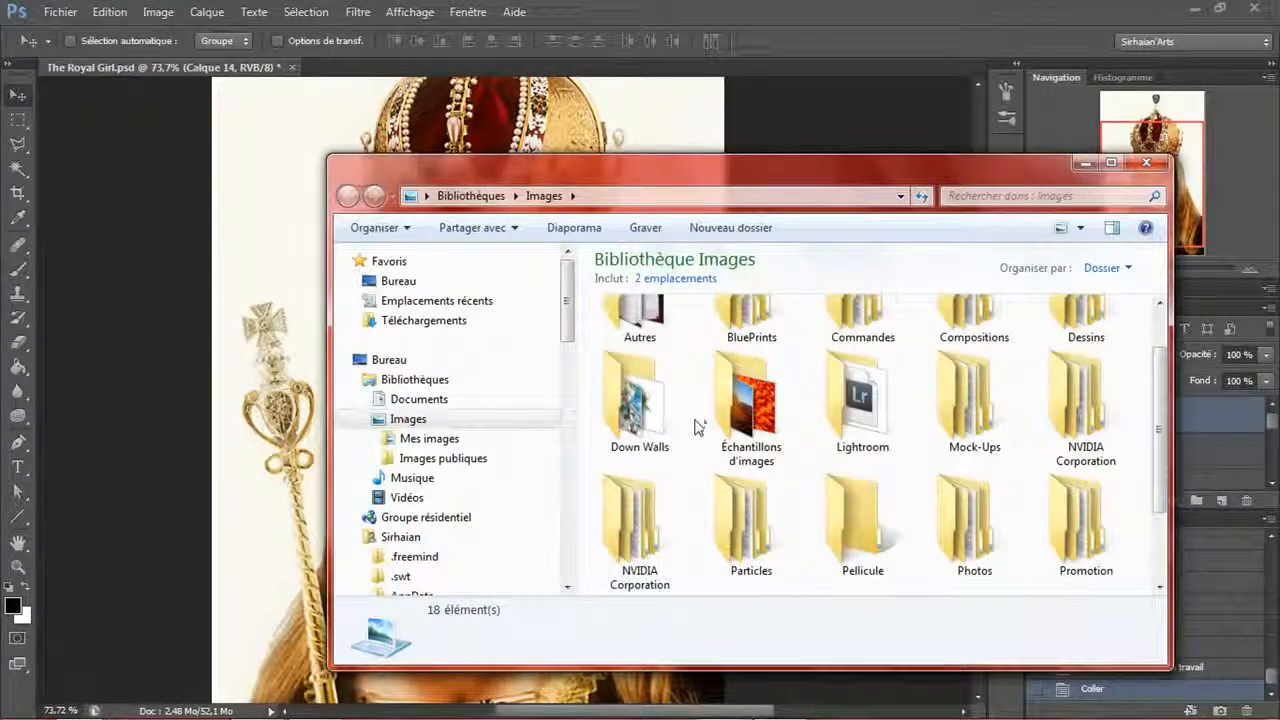
scroll(698, 426, "down", 2)
scroll(698, 443, "up", 3)
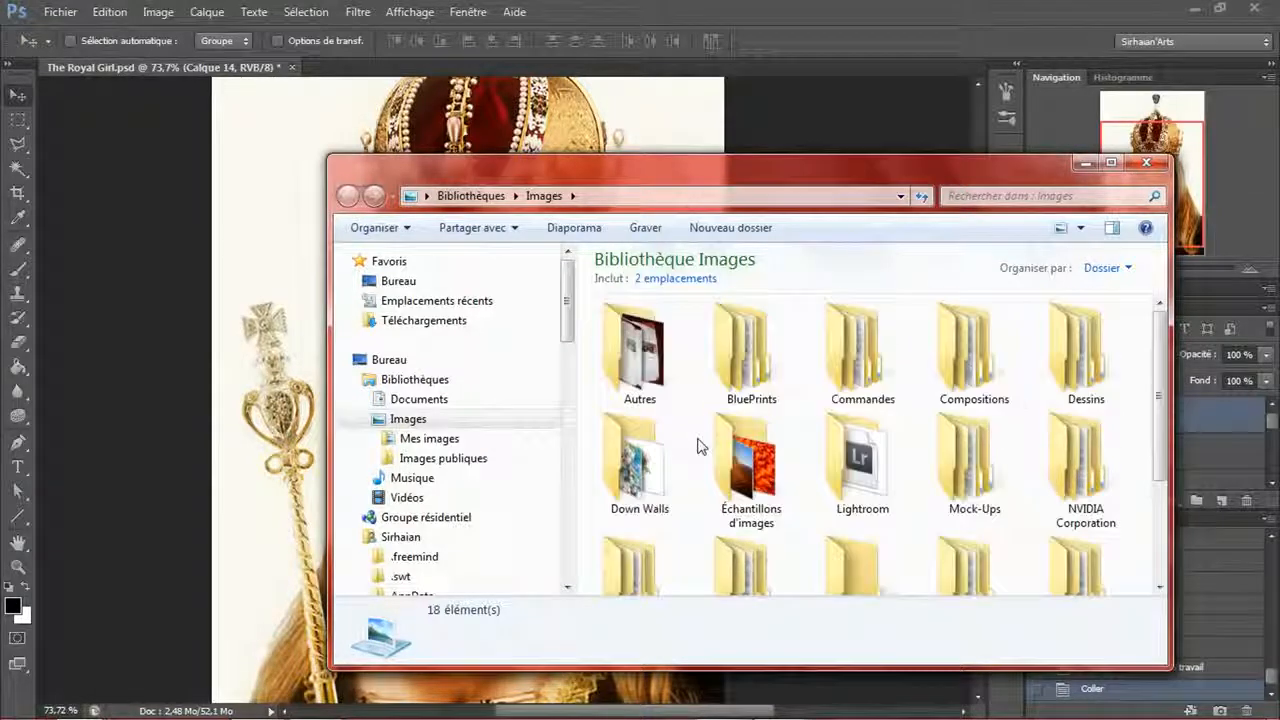
double_click(971, 343)
- Look through the Autres and LOLz folders inside Compositions, including one person's subfolder, and return to Autres
scroll(918, 536, "down", 1)
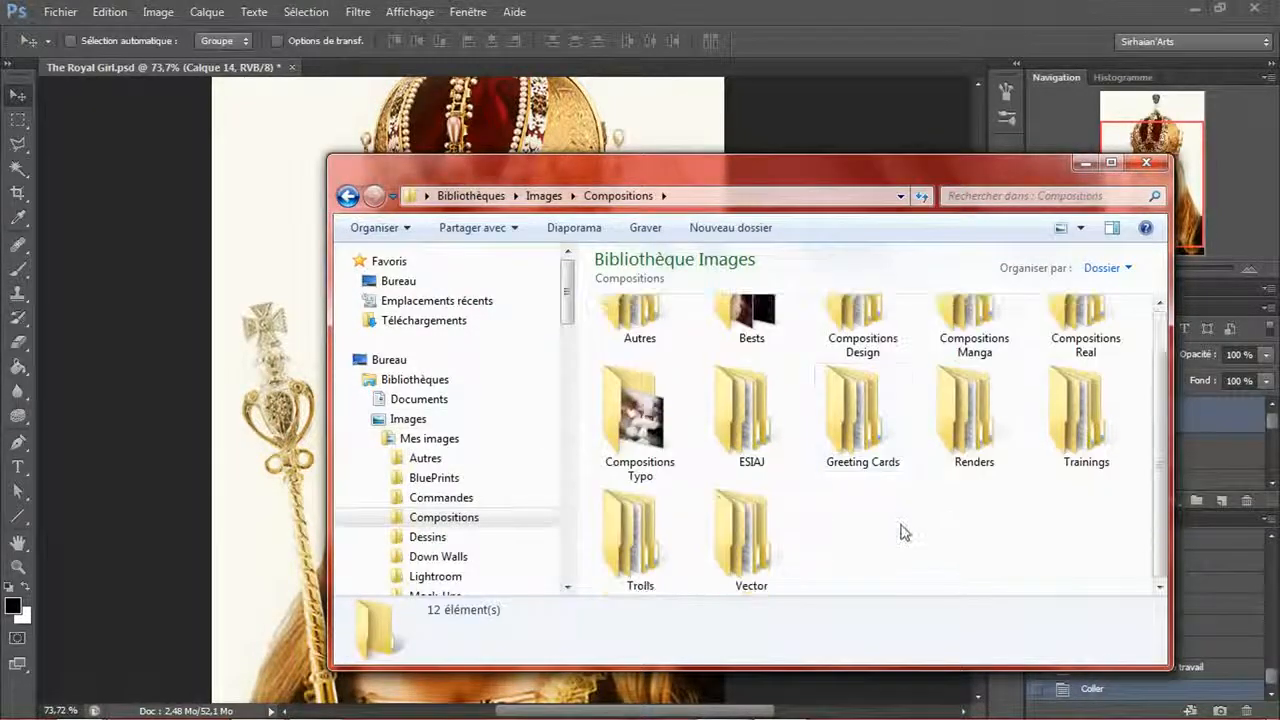
left_click(965, 425)
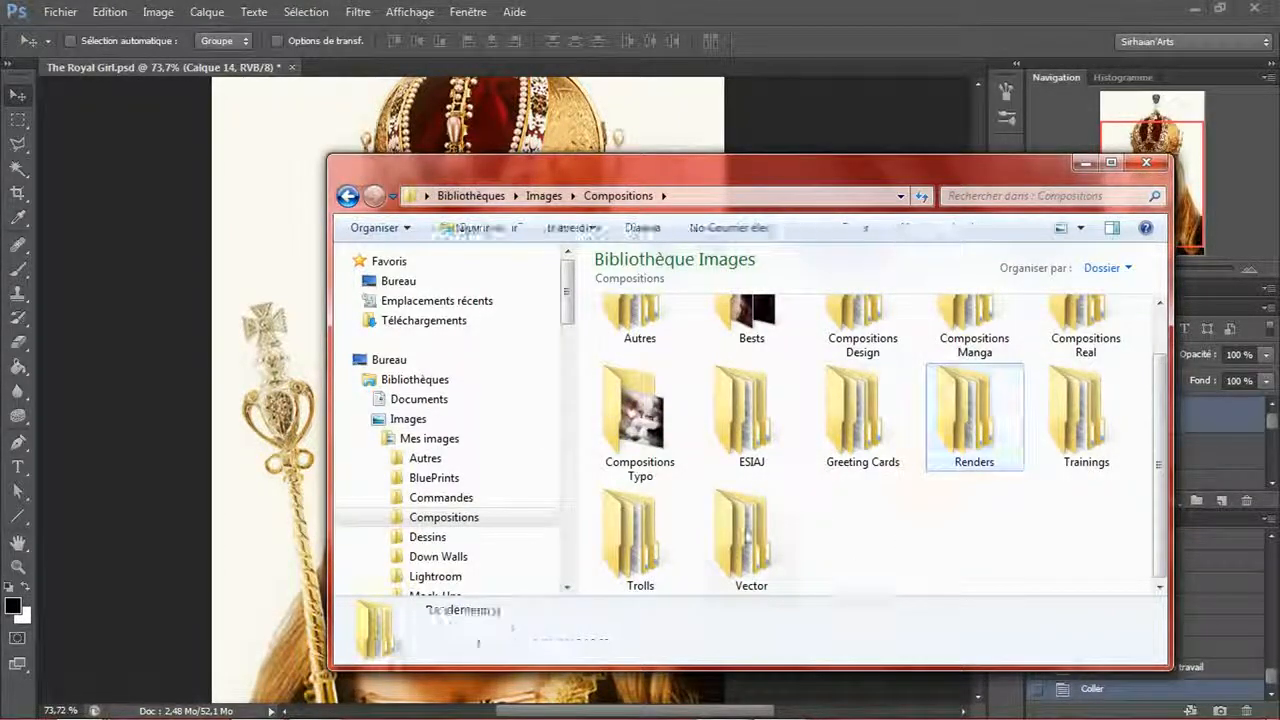
scroll(650, 450, "up", 1)
double_click(658, 340)
double_click(851, 470)
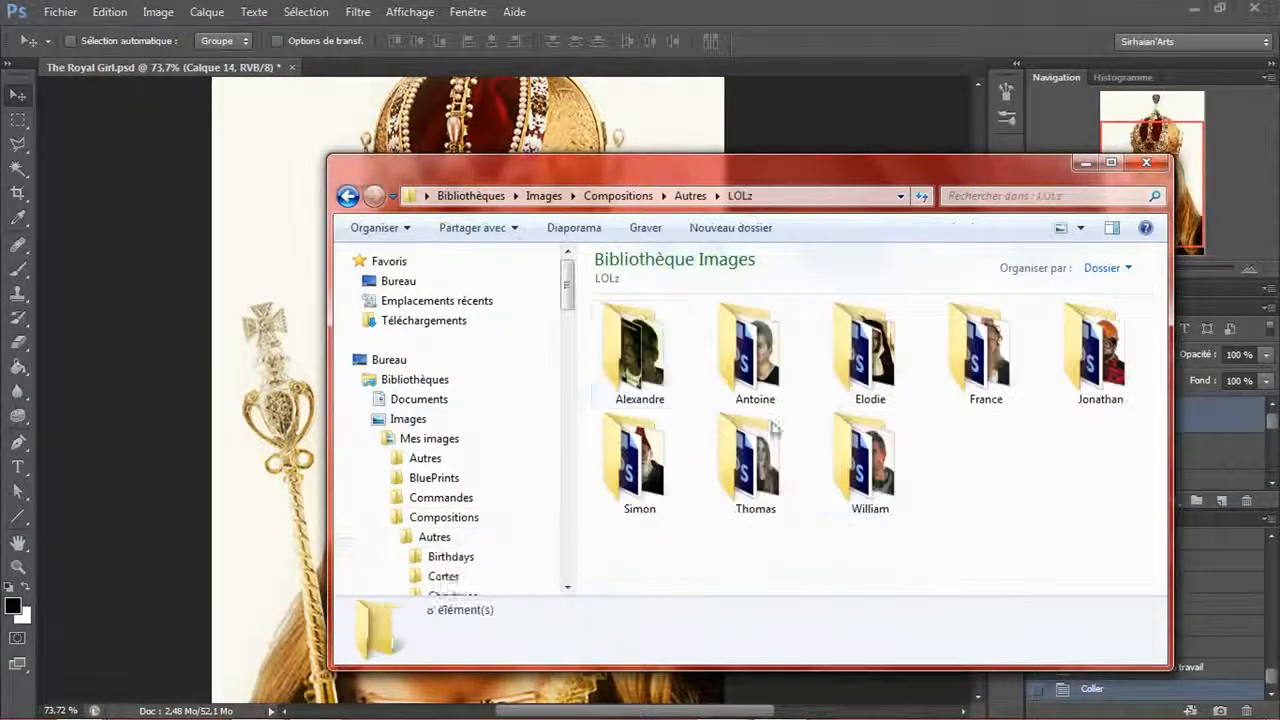
double_click(755, 460)
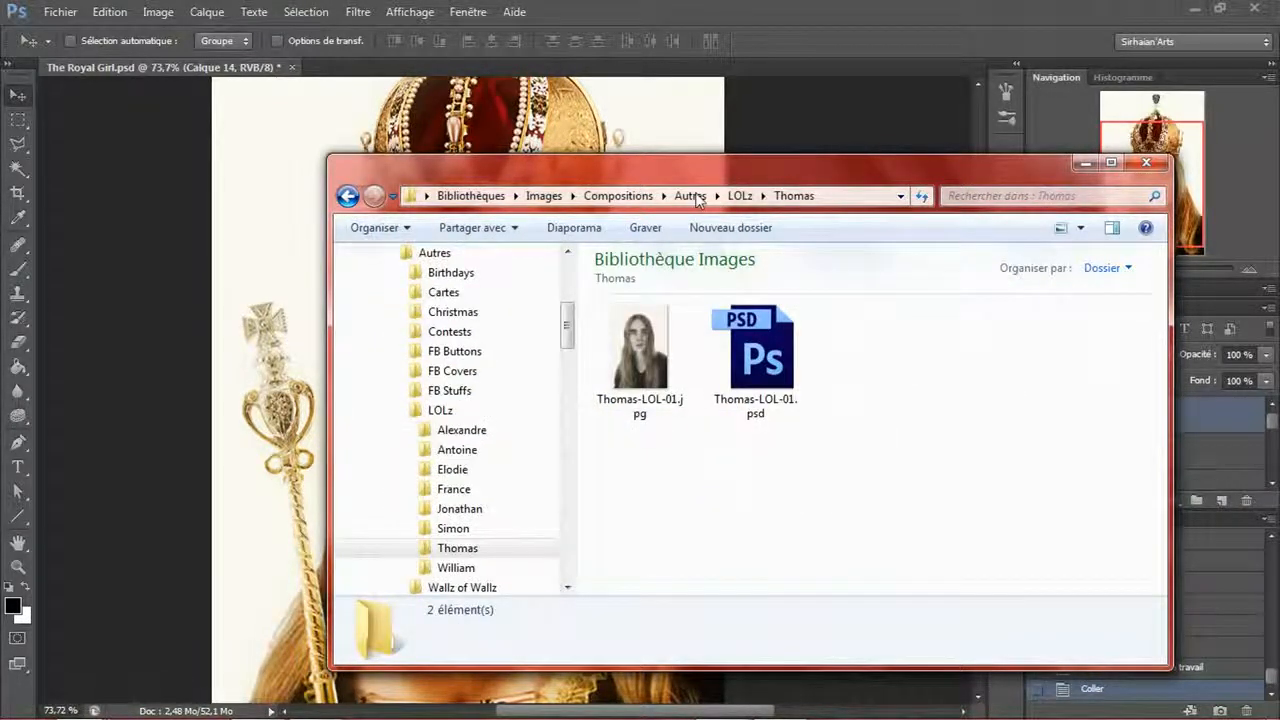
key("BackSpace")
key("BackSpace")
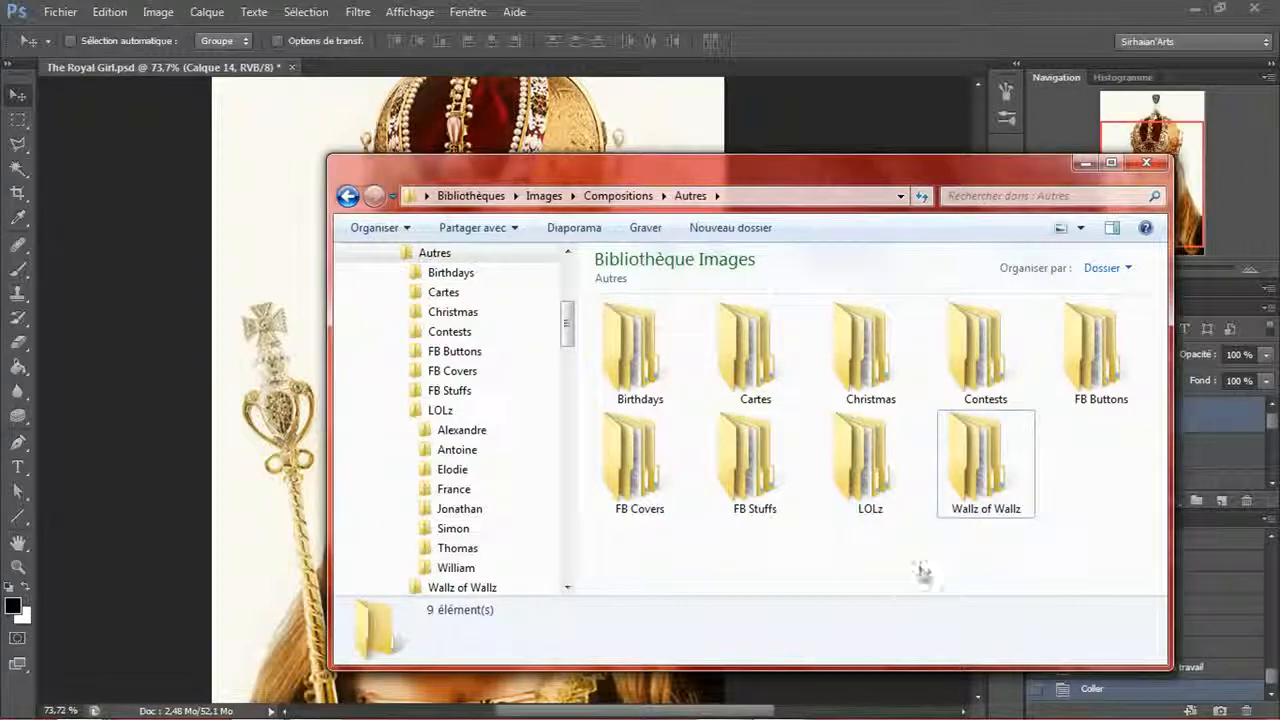
- Switch to Firefox, search Google Images for "tatouage" and look through the pictures
left_click(258, 700)
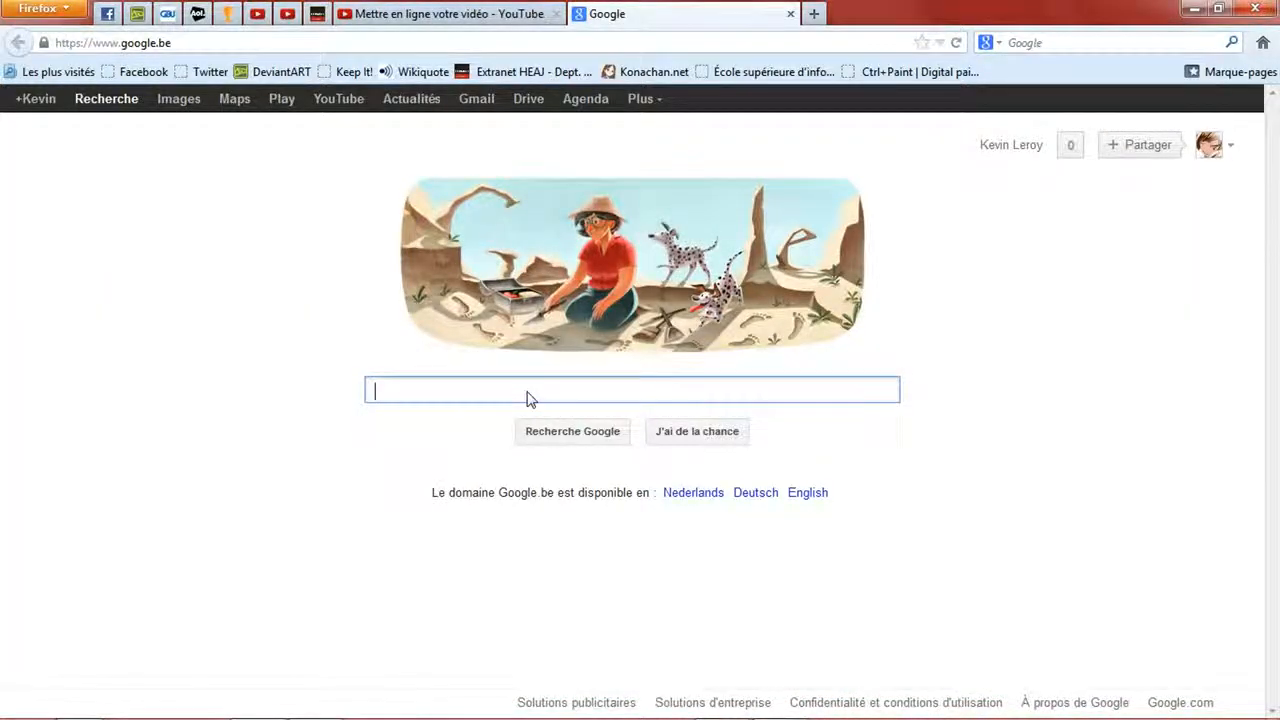
type("tatouage")
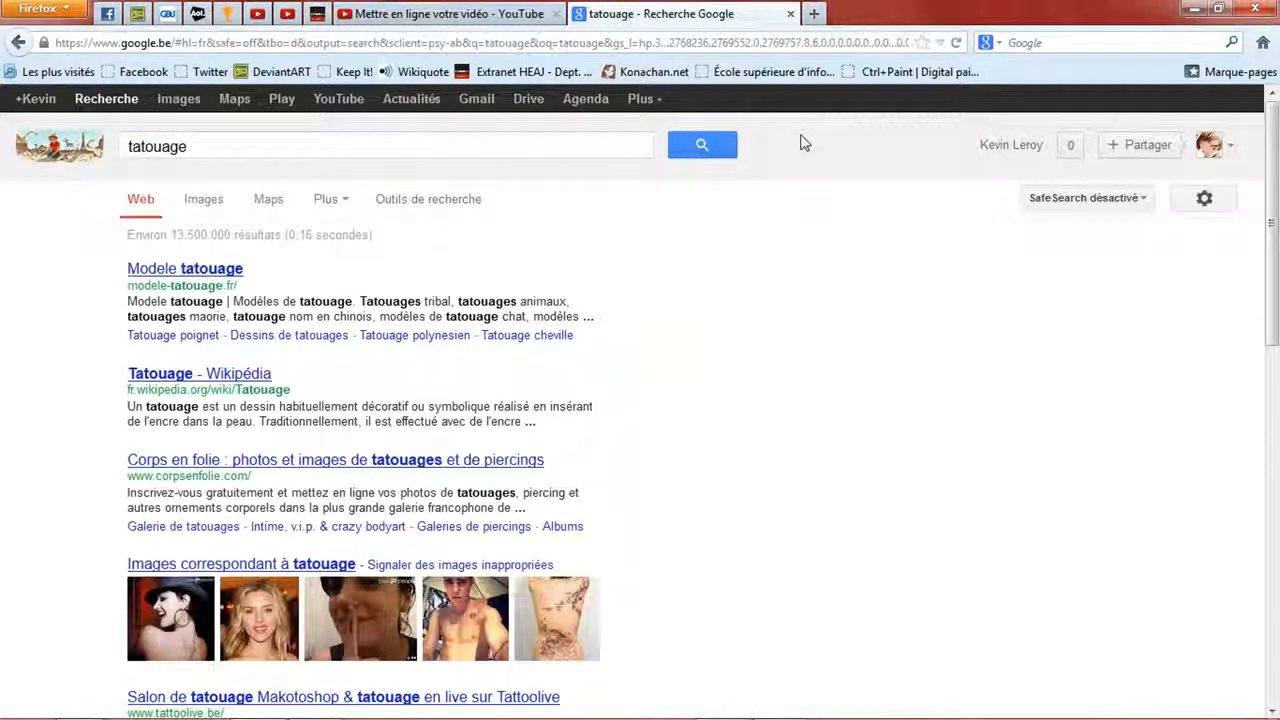
left_click(179, 104)
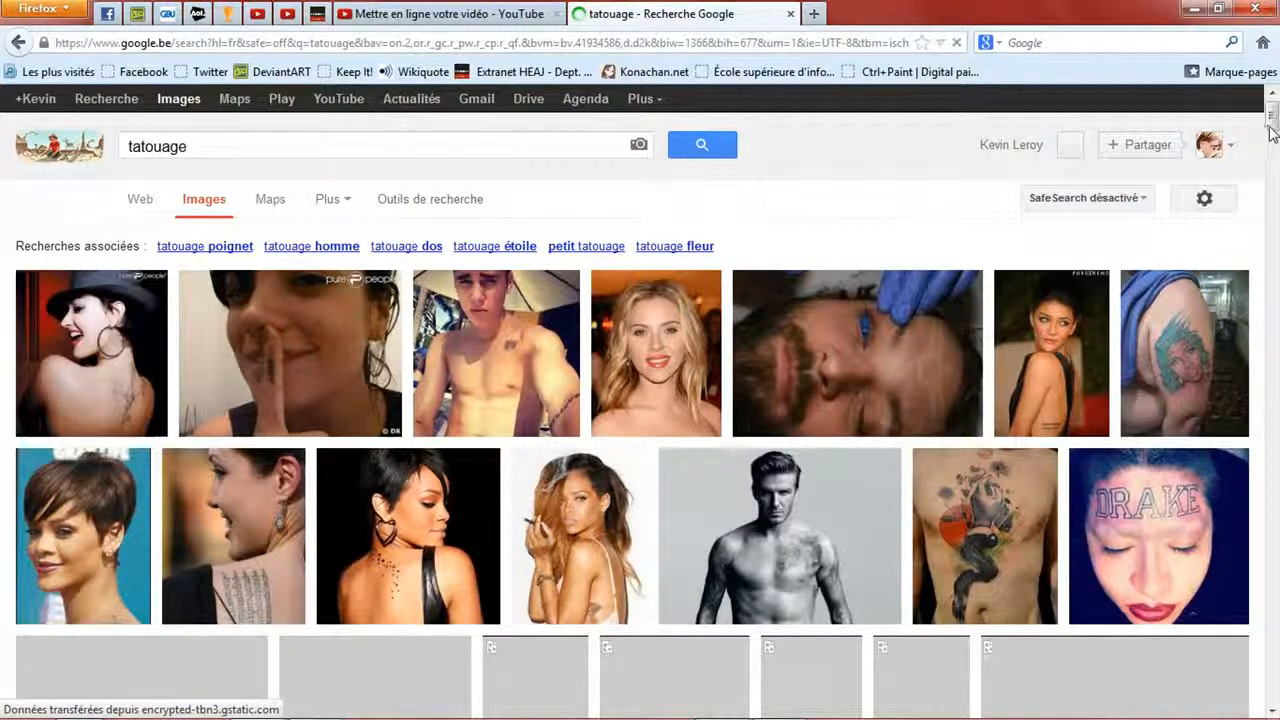
scroll(1274, 131, "down", 5)
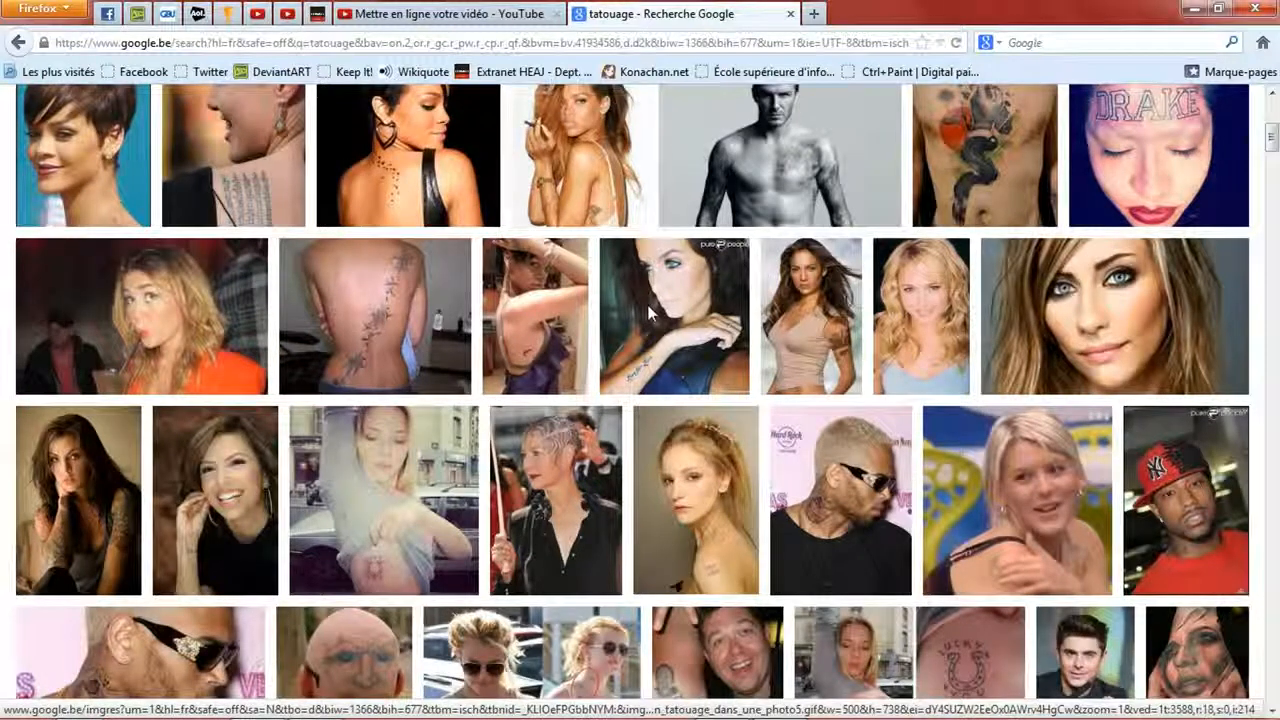
scroll(634, 275, "up", 5)
- Search Google Images for "tatouage modèle"
left_click(392, 151)
type("modèle")
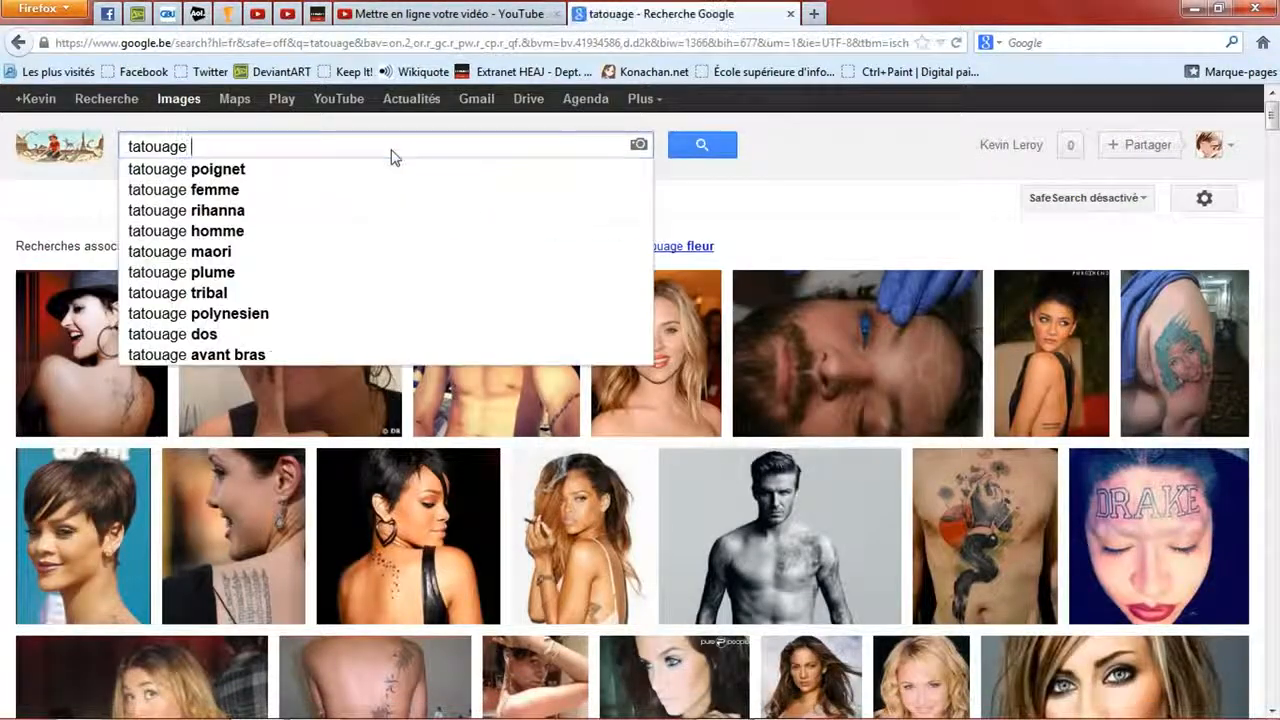
key("Return")
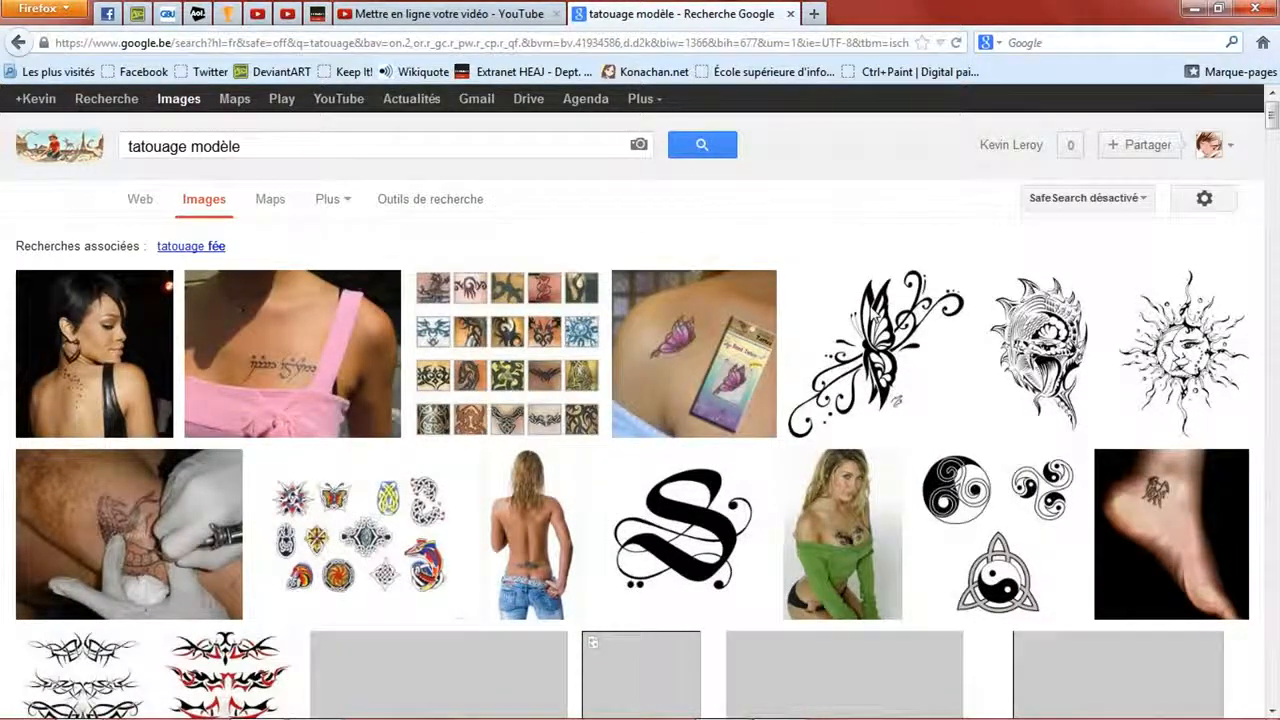
- Open the black butterfly tattoo with swirls at full size and copy the image
left_click(900, 363)
left_click(1027, 474)
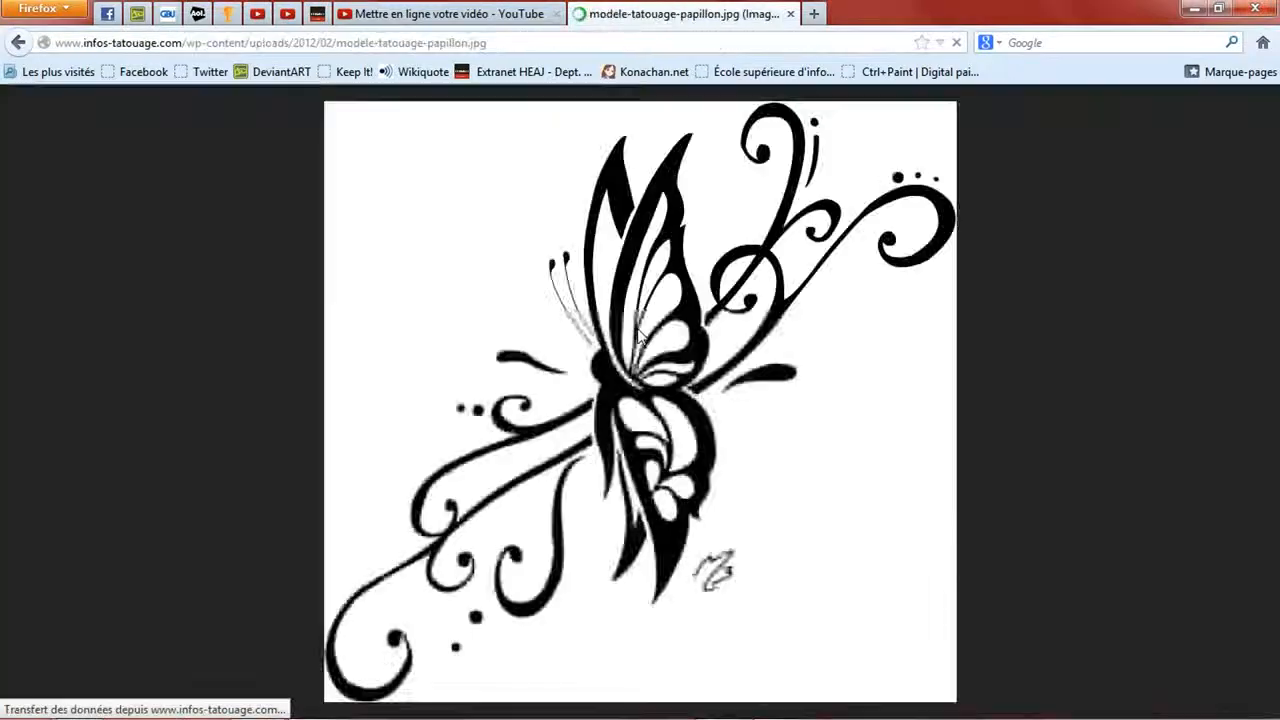
right_click(638, 330)
left_click(686, 363)
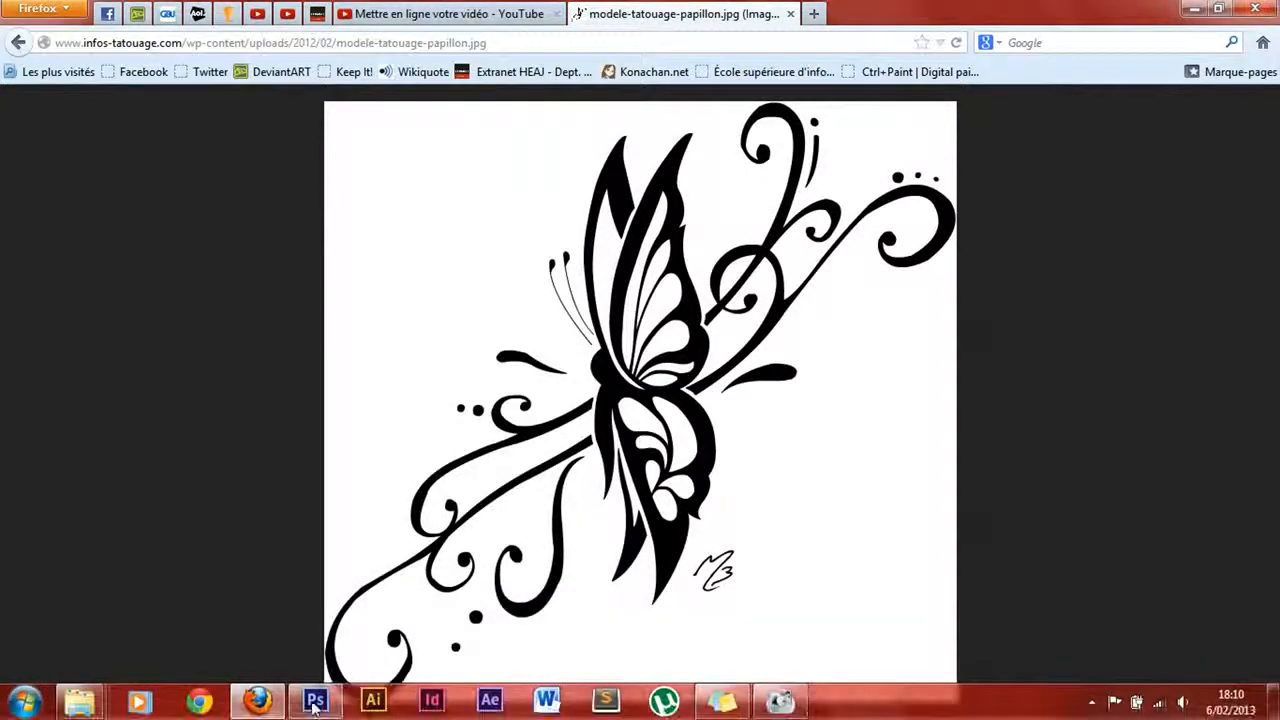
- Switch to Photoshop, paste the butterfly over the portrait and set its blend mode to Produit
left_click(315, 700)
key("ctrl+v")
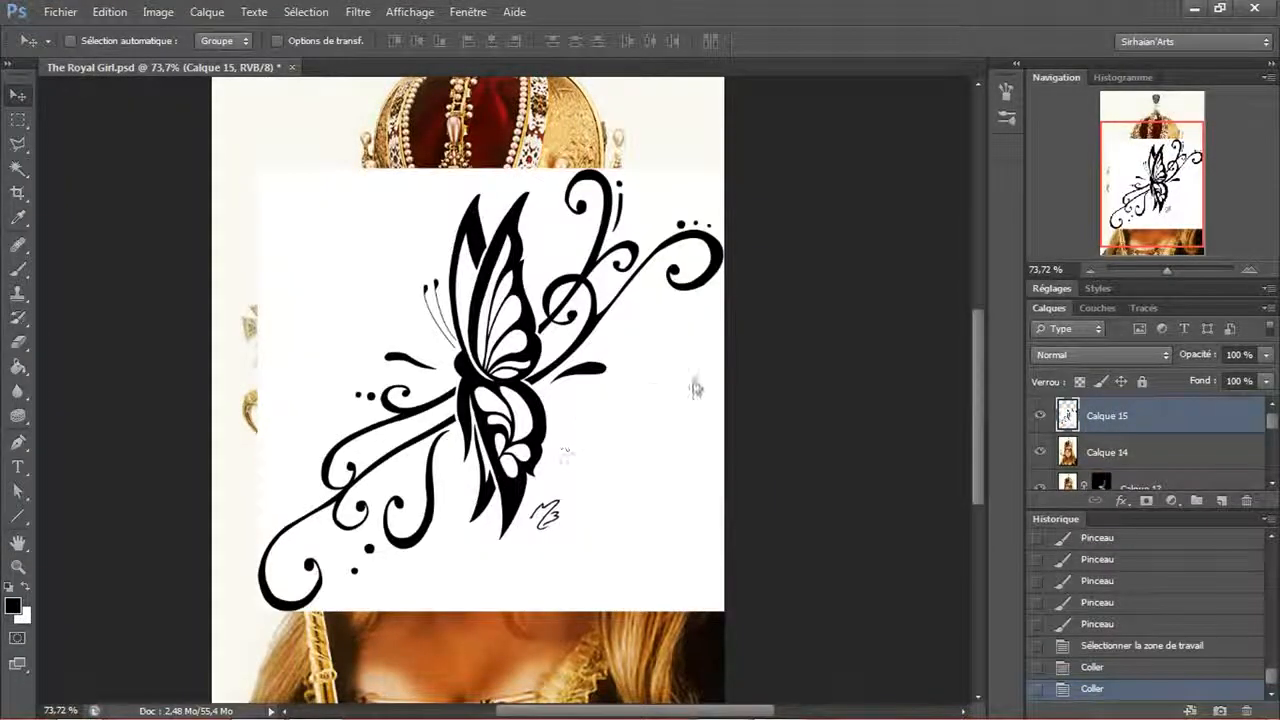
left_click_drag(655, 371, 638, 392)
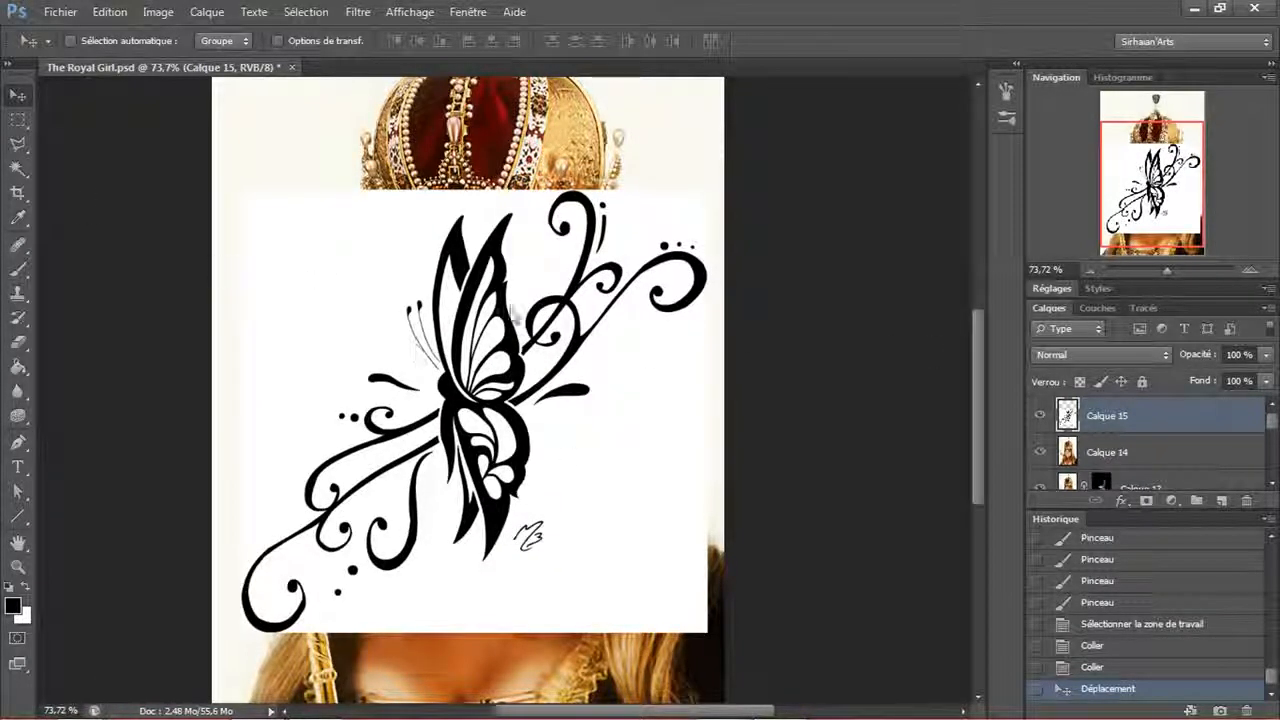
left_click(1060, 354)
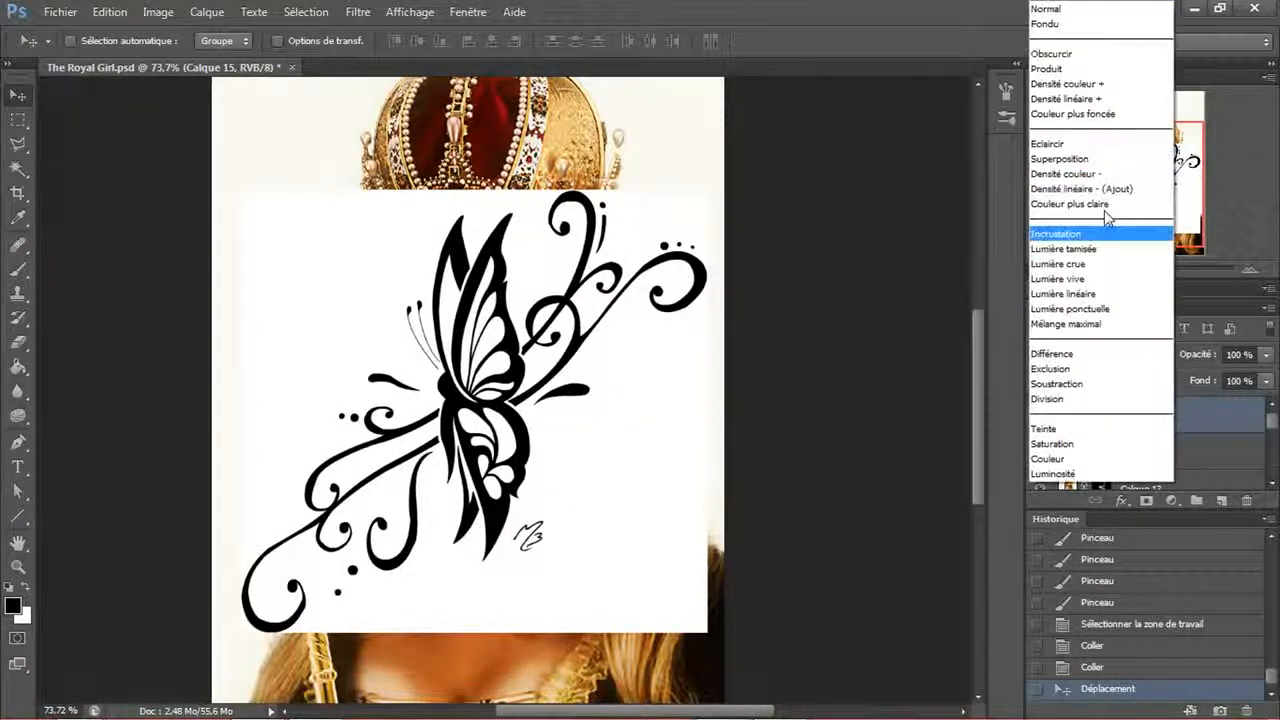
left_click(1058, 68)
left_click_drag(716, 352, 576, 452)
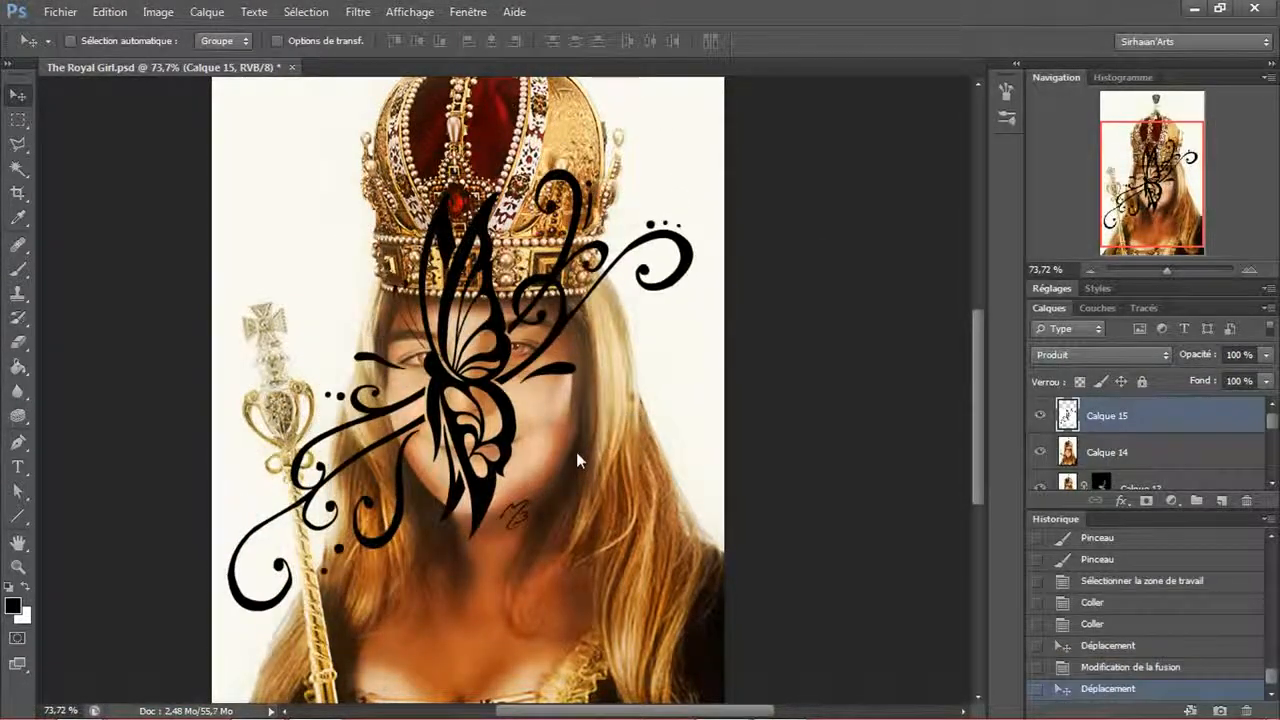
- Scale the butterfly tattoo down to cheek size and position it on the cheek beside the nose
key("ctrl+t")
left_click_drag(695, 169, 580, 357)
key("Return")
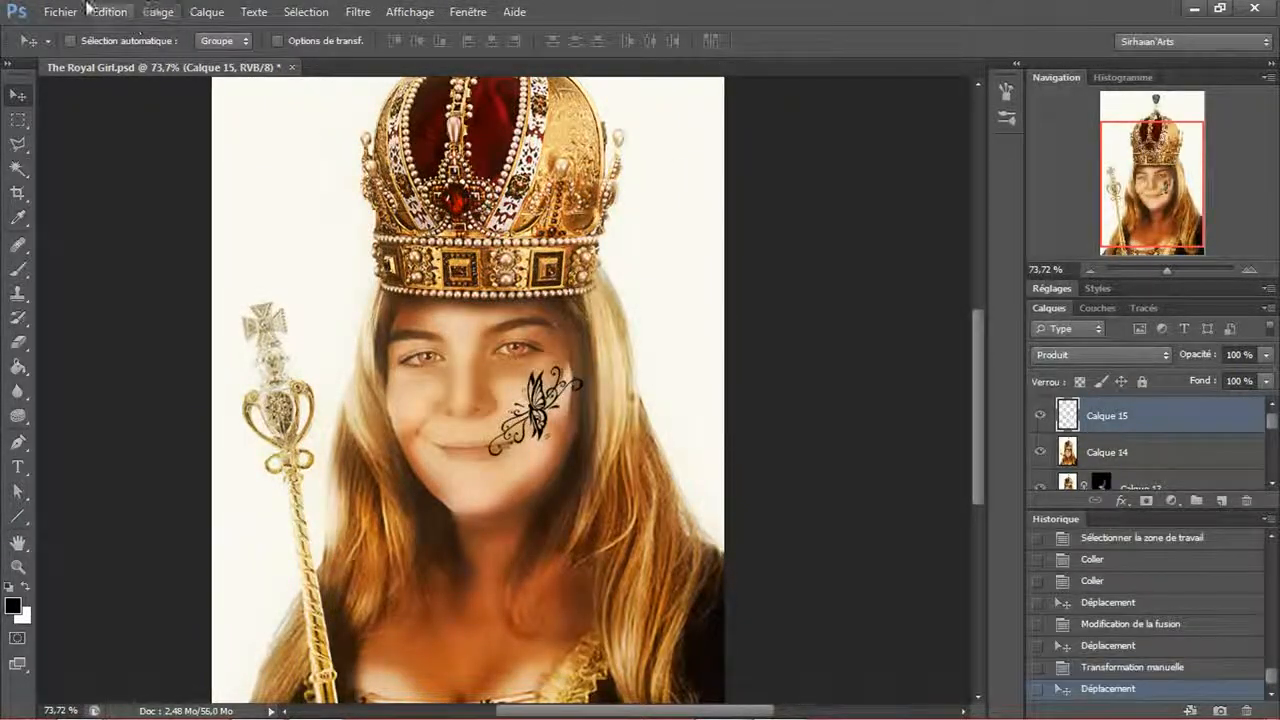
scroll(585, 440, "up", 5)
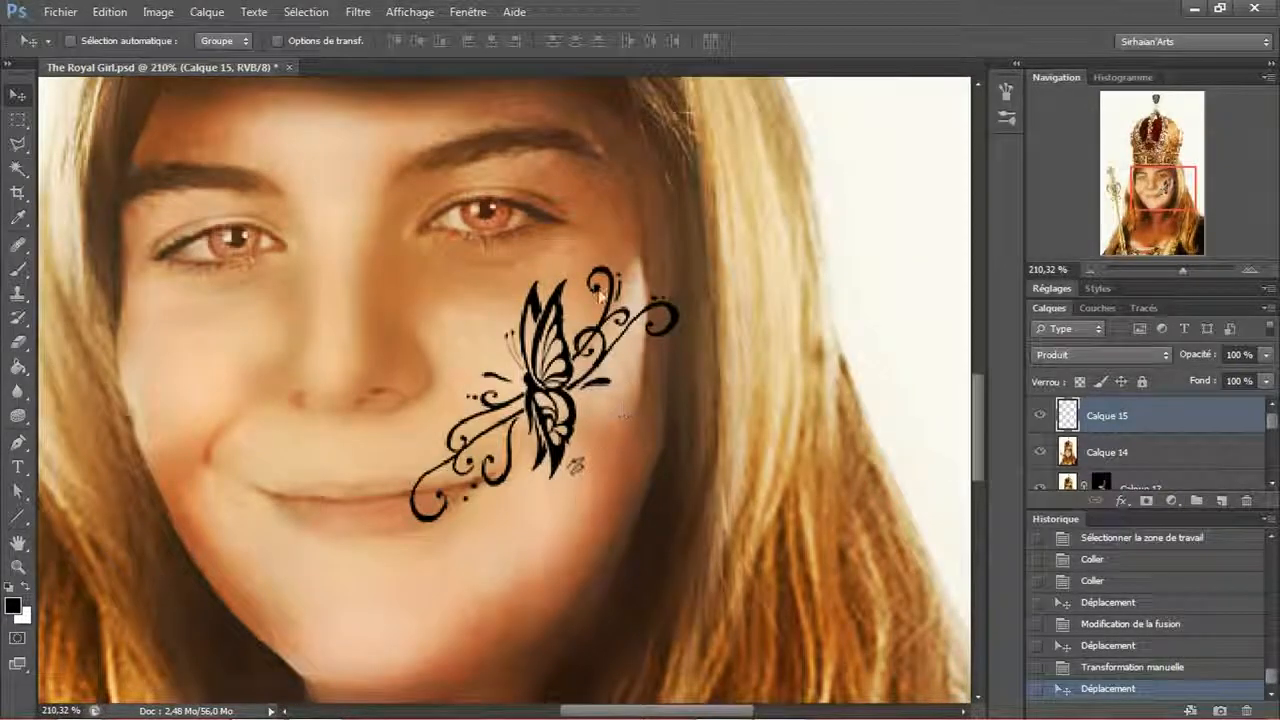
left_click_drag(598, 437, 640, 408)
- Begin warping the butterfly with Déformation, bending its centre and pulling its outer edge in along the side of the face
left_click(110, 12)
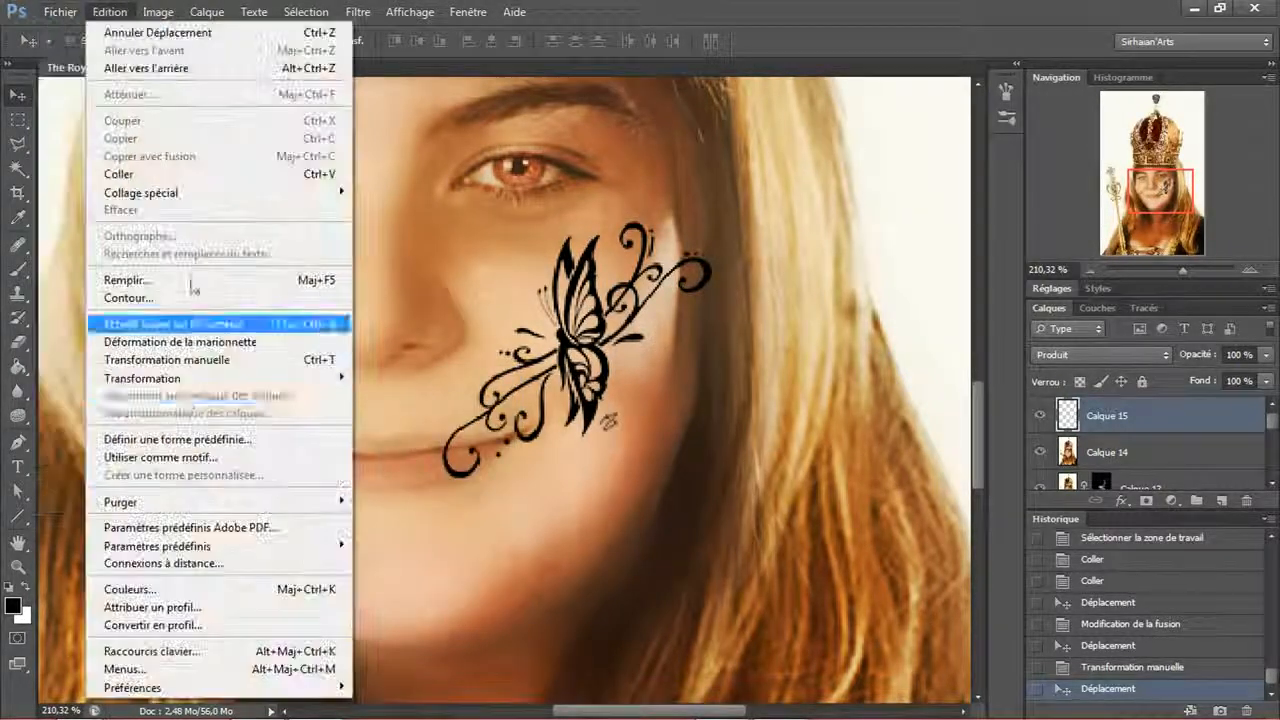
mouse_move(187, 380)
left_click(428, 487)
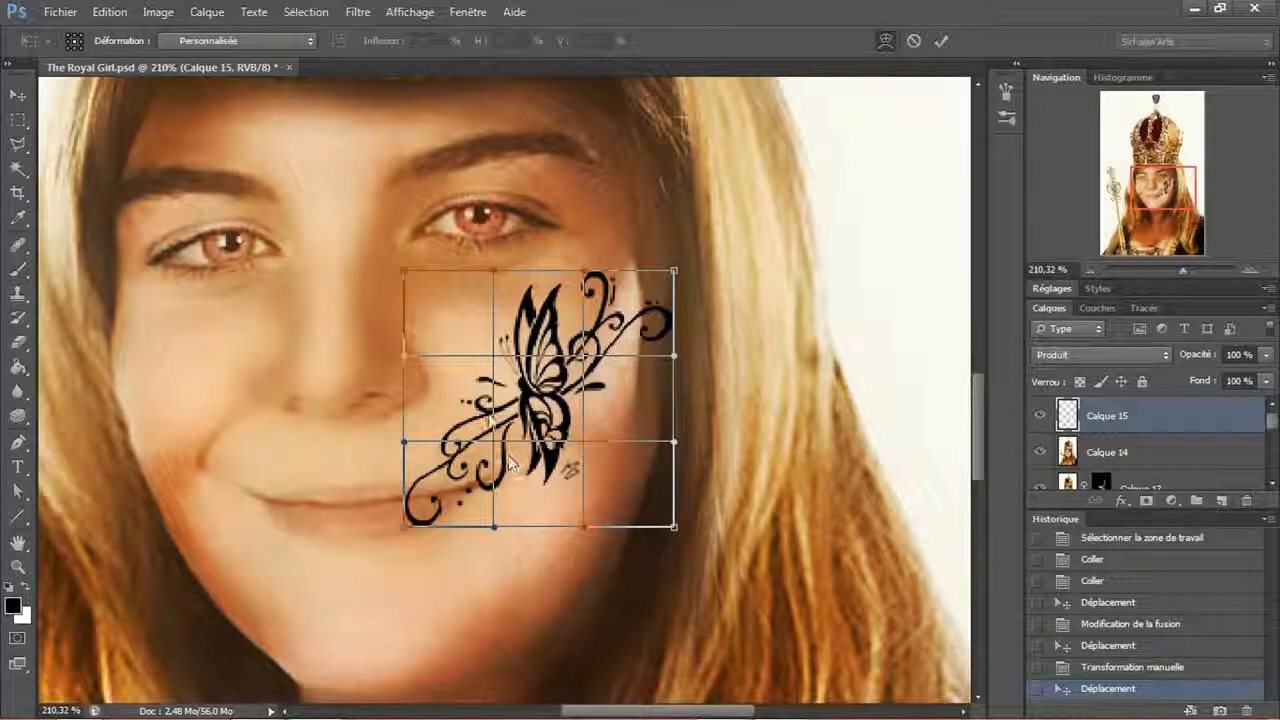
left_click_drag(490, 425, 570, 408)
left_click_drag(670, 284, 634, 282)
left_click_drag(660, 424, 643, 427)
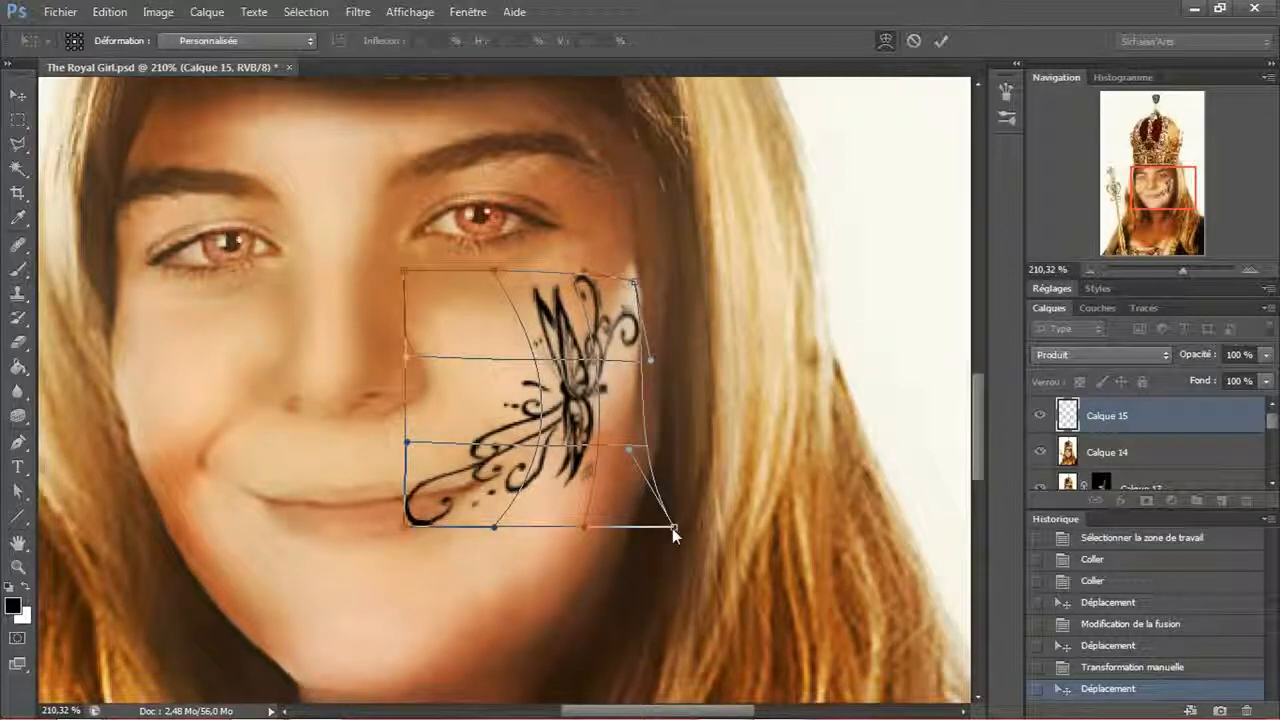
left_click_drag(673, 532, 613, 511)
- Pull the mesh corner and handles near the mouth in toward the cheek and apply the butterfly's warp
left_click_drag(437, 478, 556, 420)
left_click_drag(427, 532, 473, 524)
left_click_drag(497, 456, 502, 445)
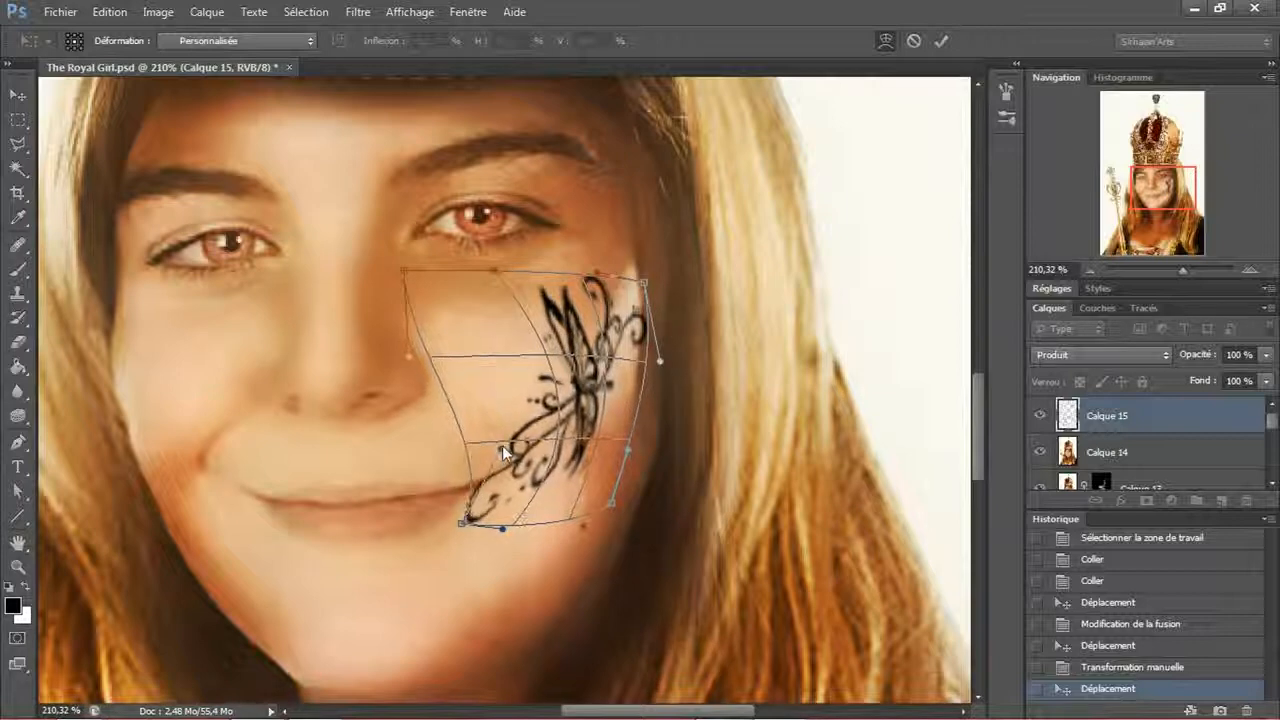
left_click_drag(464, 523, 447, 522)
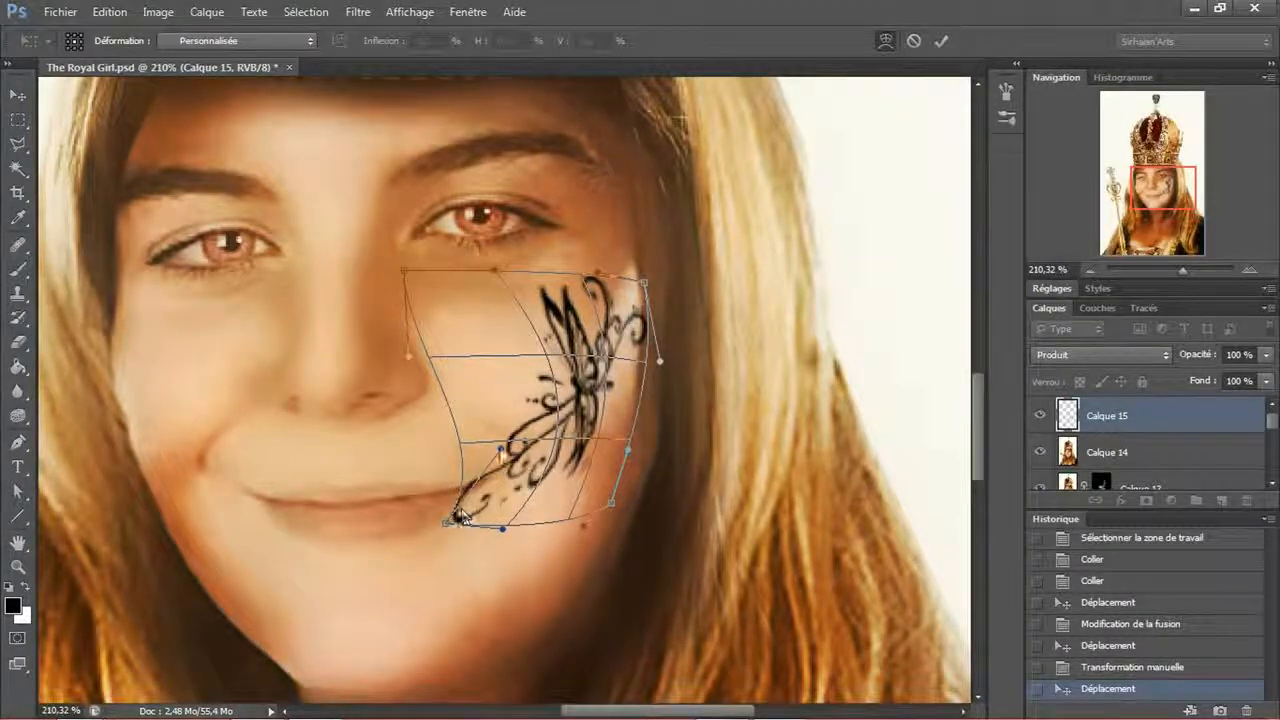
left_click_drag(502, 453, 532, 423)
left_click(18, 94)
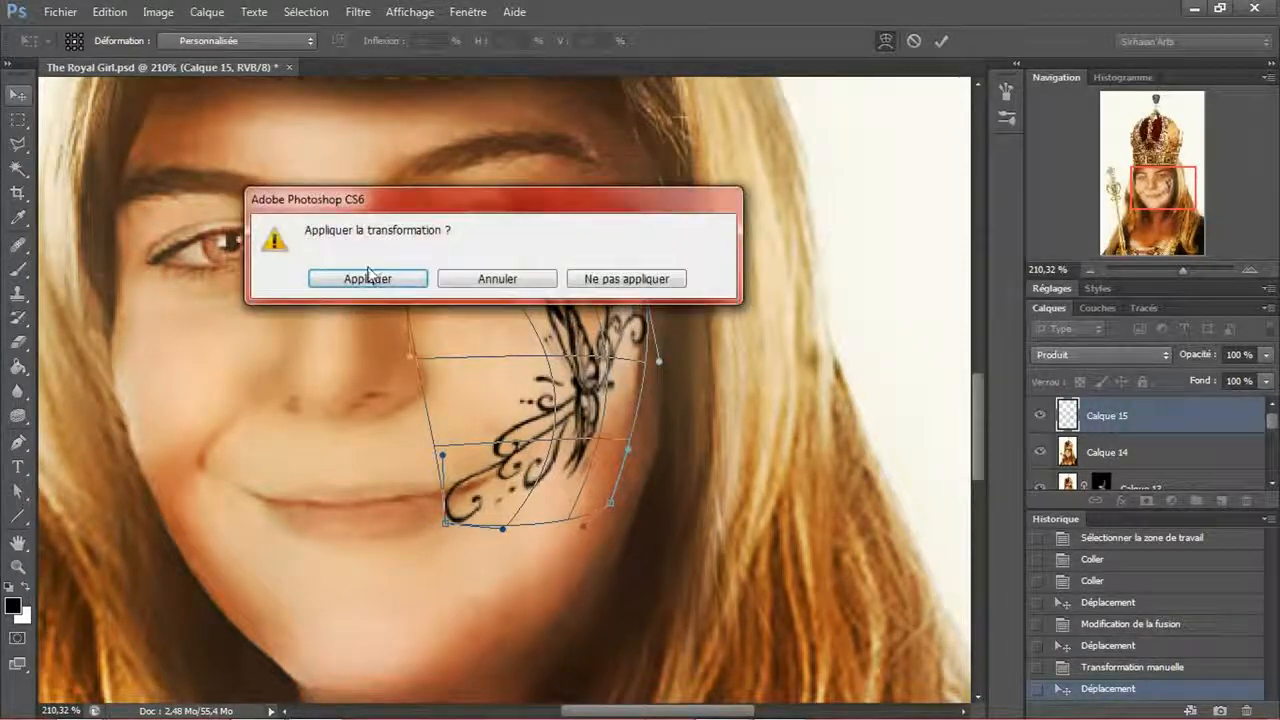
left_click(378, 277)
- Rotate the warped butterfly slightly and reposition it on the outer cheek
left_click_drag(622, 402, 638, 404)
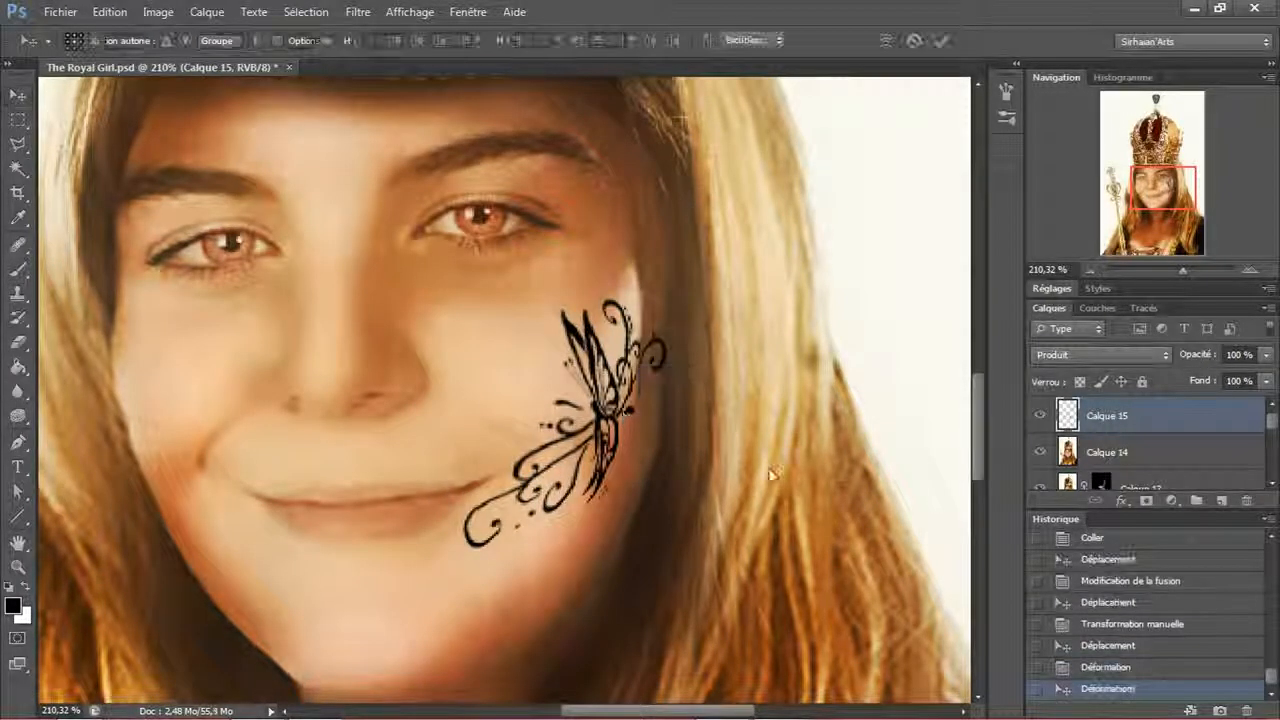
key("ctrl+t")
left_click_drag(818, 461, 829, 421)
key("Return")
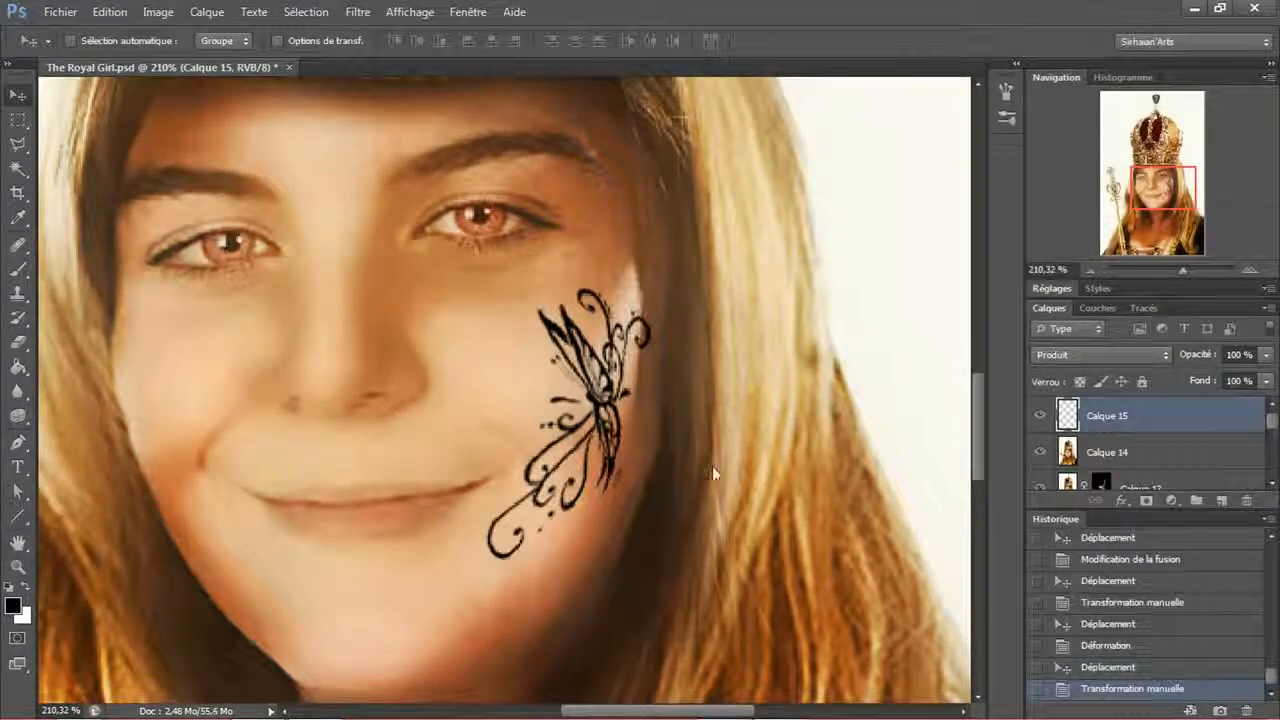
left_click_drag(712, 466, 702, 466)
- Warp the butterfly a second time with Déformation so it follows the curve of the cheek more closely
left_click(112, 11)
mouse_move(200, 377)
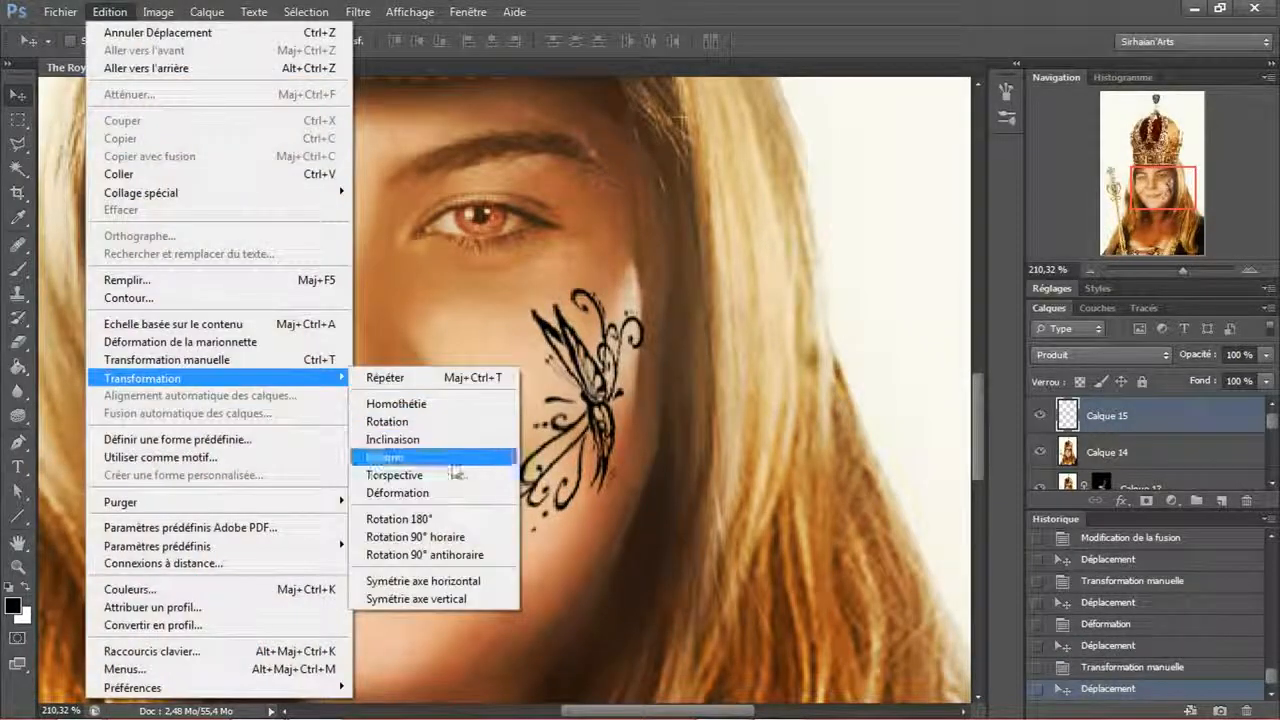
left_click(400, 494)
left_click_drag(632, 318, 611, 323)
left_click_drag(568, 393, 641, 403)
left_click_drag(631, 508, 618, 518)
left_click_drag(481, 562, 520, 565)
left_click_drag(396, 563, 457, 548)
left_click_drag(525, 525, 513, 515)
left_click_drag(485, 436, 497, 437)
left_click_drag(493, 551, 560, 505)
key("Return")
- Delete the butterfly tattoo layer
scroll(560, 505, "down", 3)
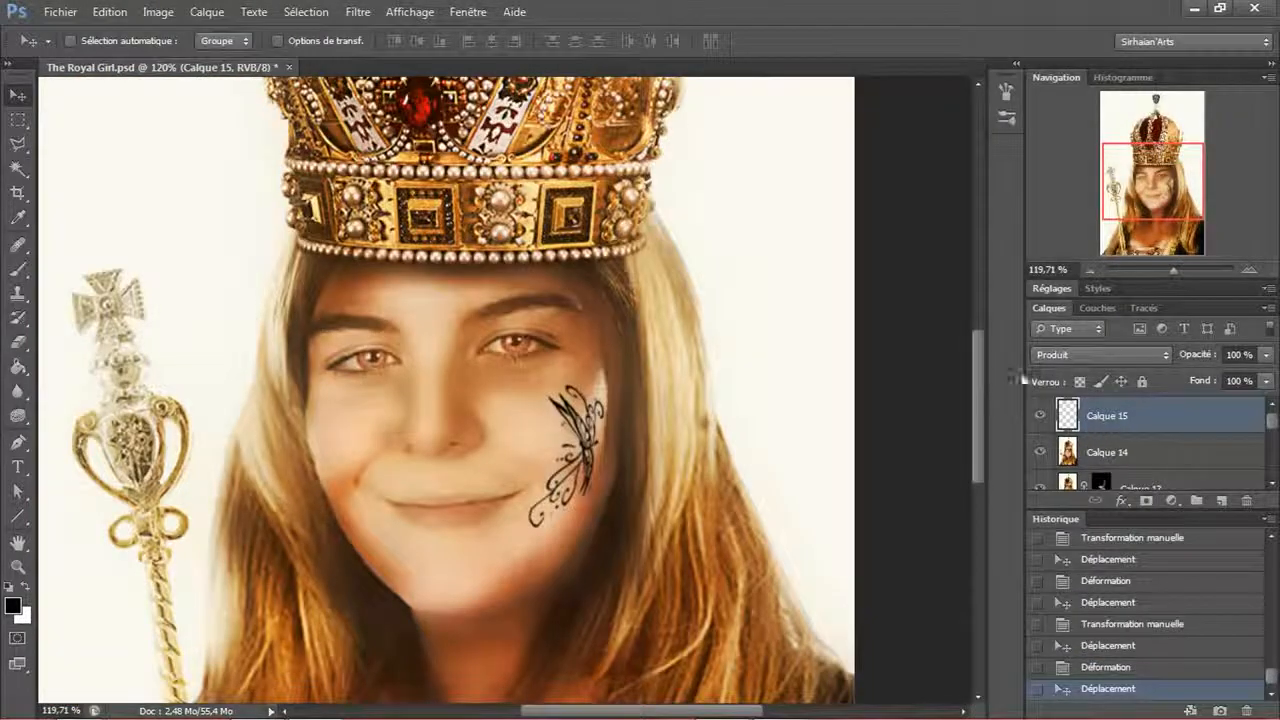
left_click(1045, 357)
key("Delete")
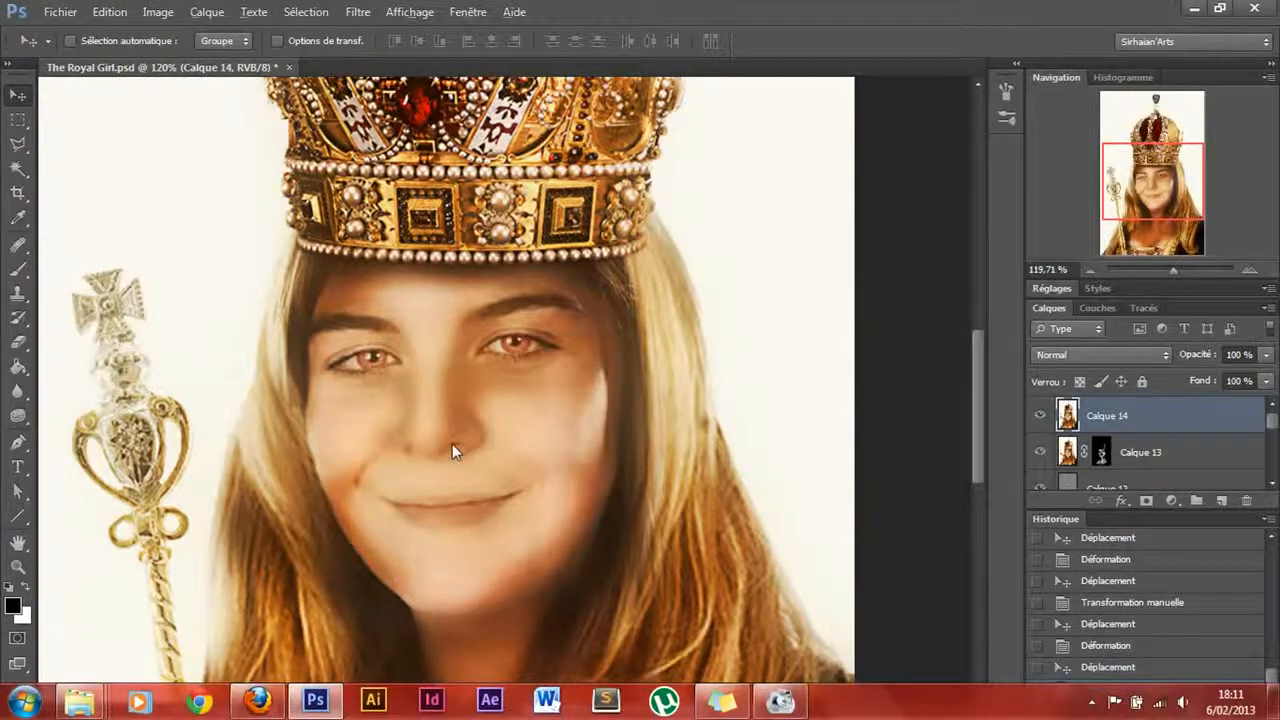
- Create a new layer above Calque 14 and choose the 2048 bubble-texture brush preset at a size of 1057 px
scroll(452, 444, "down", 3)
key("Return")
key("b")
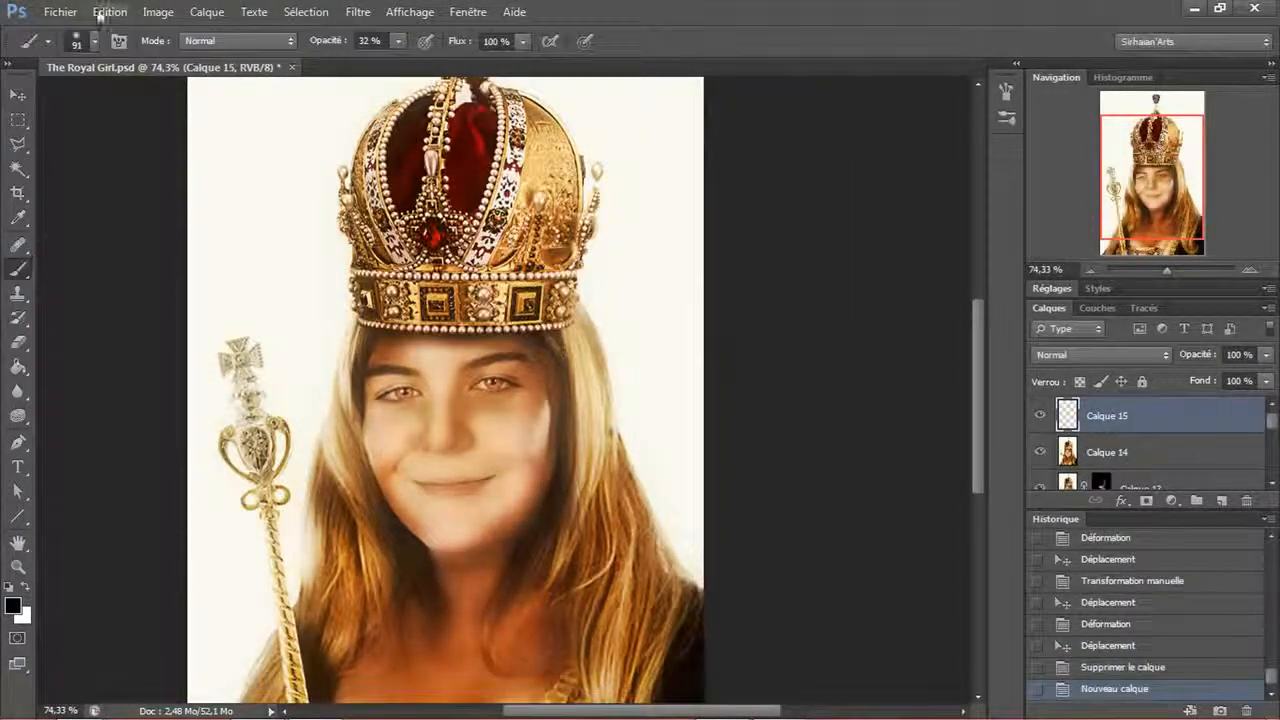
left_click(93, 41)
scroll(113, 238, "down", 5)
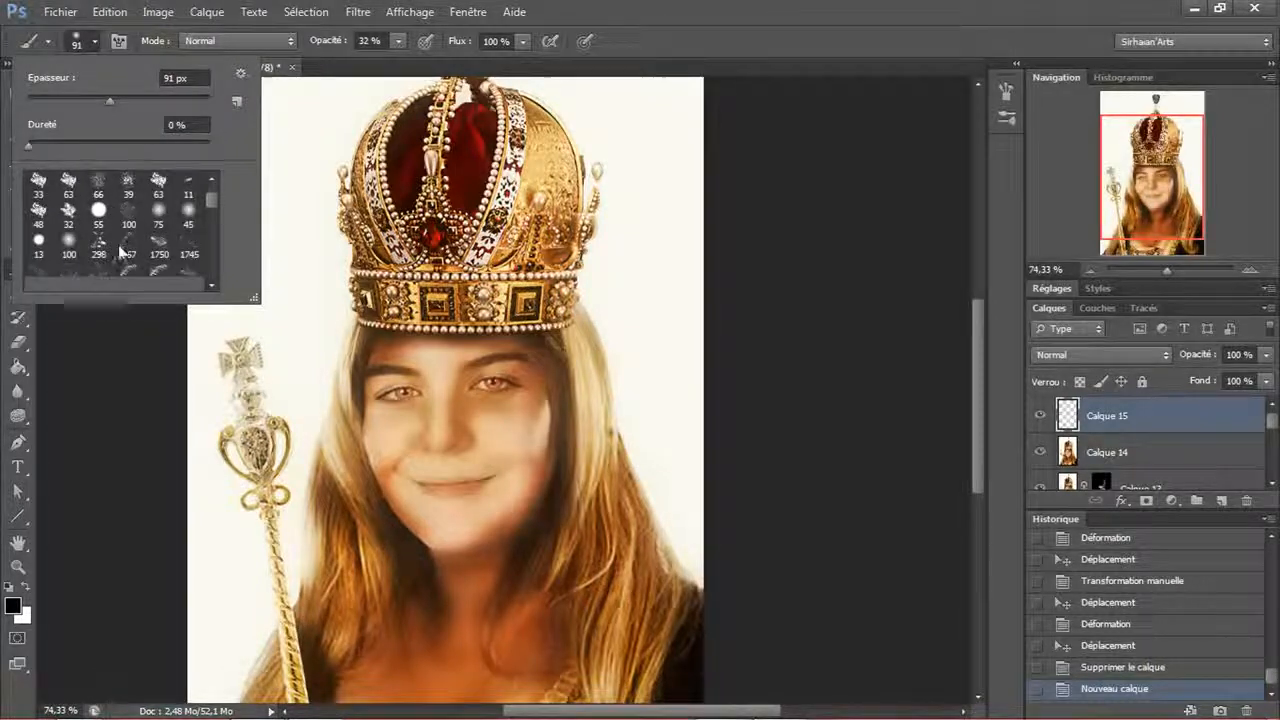
scroll(150, 248, "down", 5)
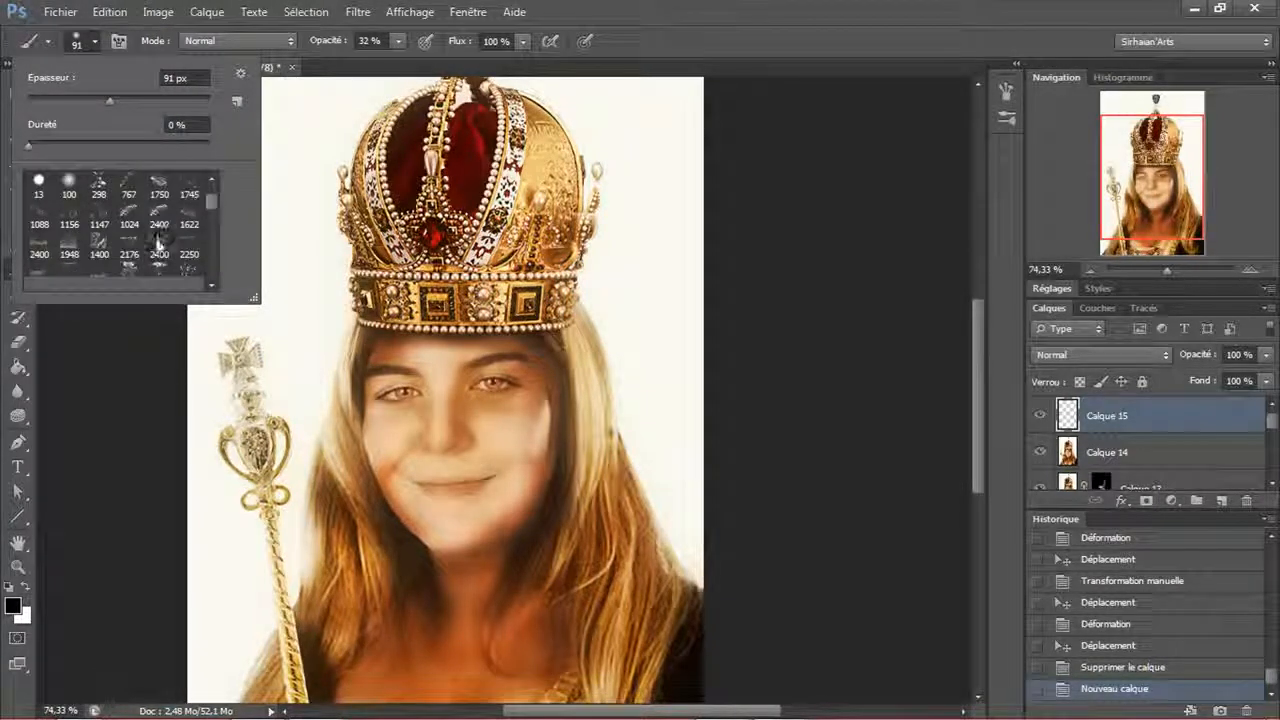
scroll(157, 249, "down", 5)
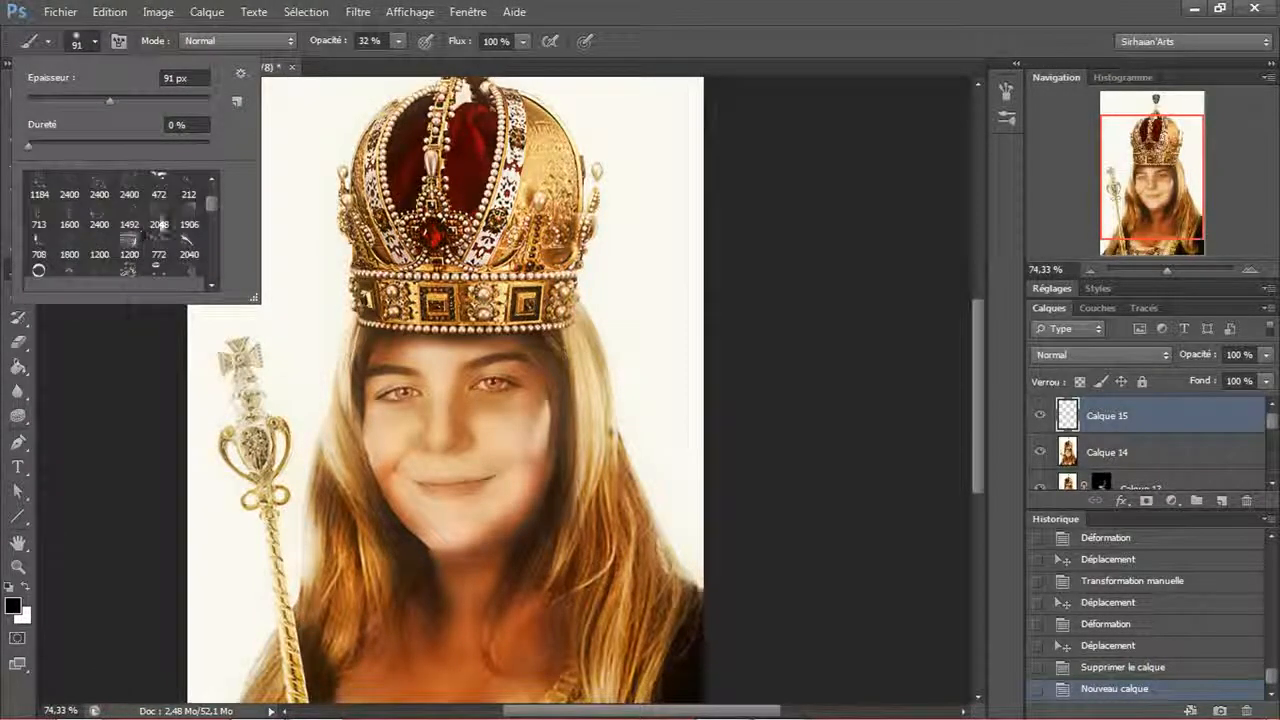
left_click(160, 207)
scroll(165, 215, "up", 1)
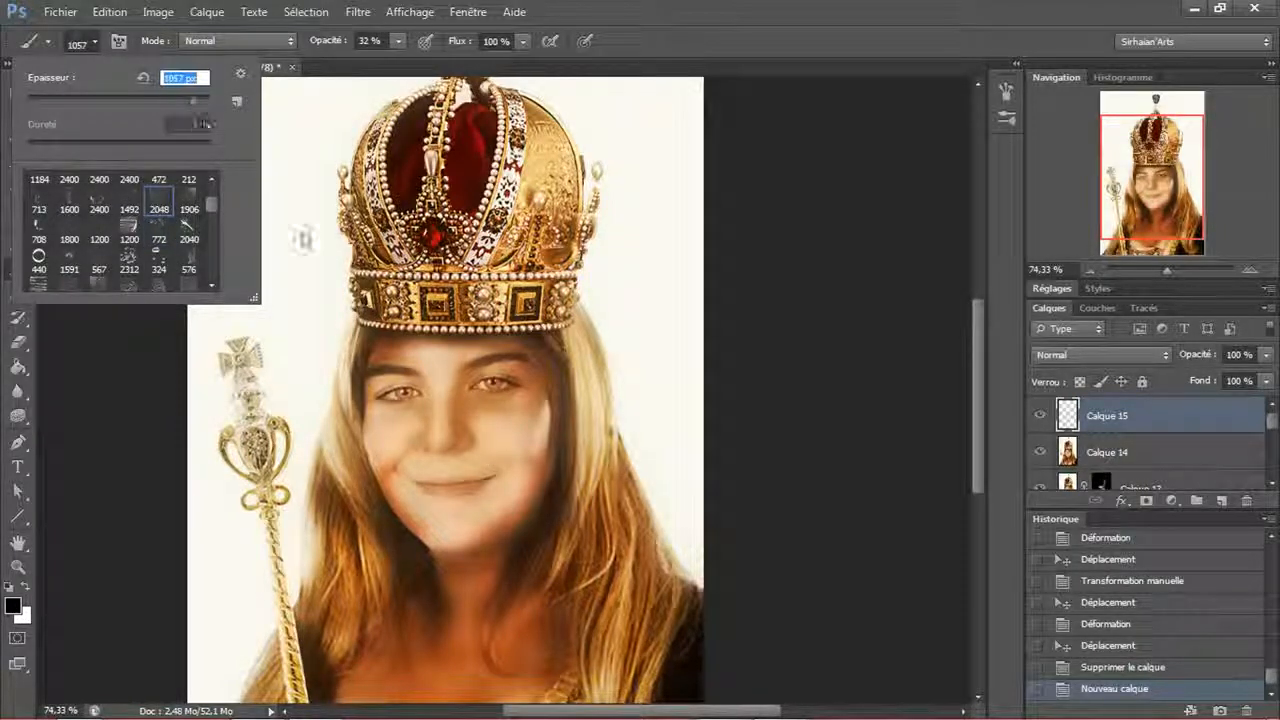
- Stamp the black bubble texture repeatedly over the same spot on the face until it is dark
left_click(434, 406)
left_click(434, 406)
left_click(434, 406)
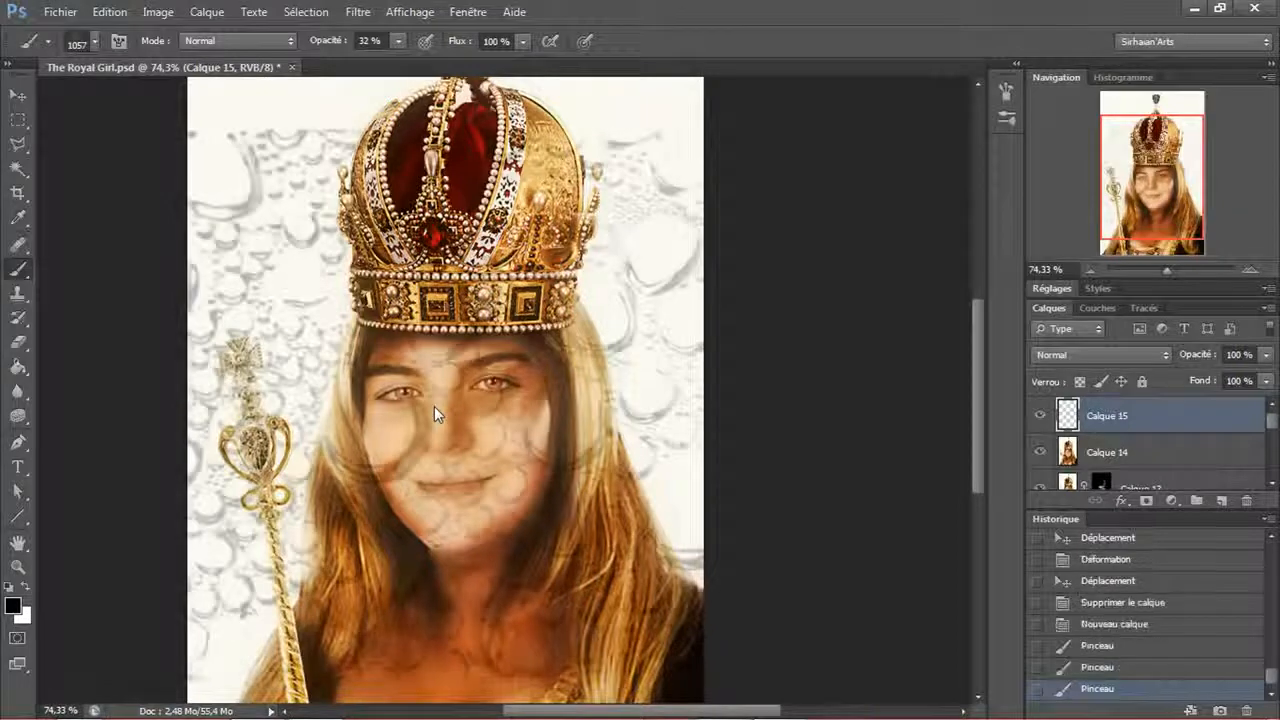
left_click(434, 406)
left_click(434, 406)
left_click(434, 406)
left_click(434, 406)
left_click(434, 406)
left_click(434, 406)
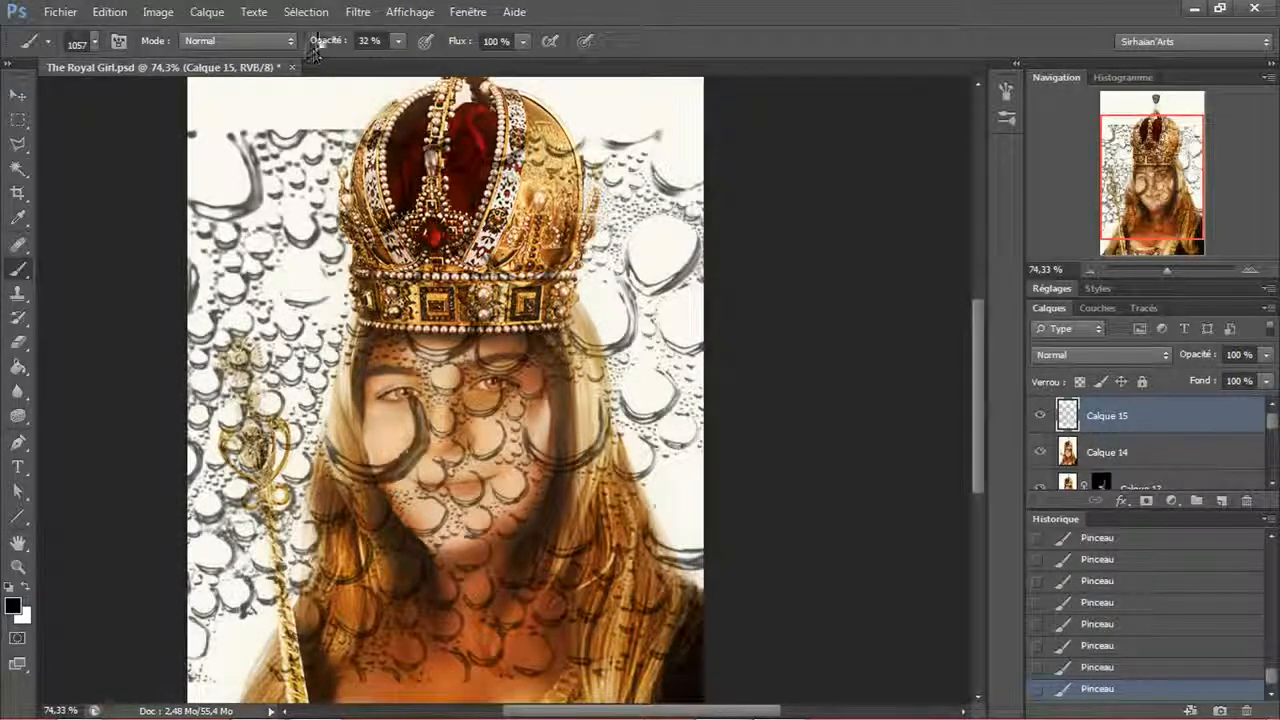
- Shrink the bubble texture to about the size of the face and place it over the half with the cheek highlight
left_click(18, 90)
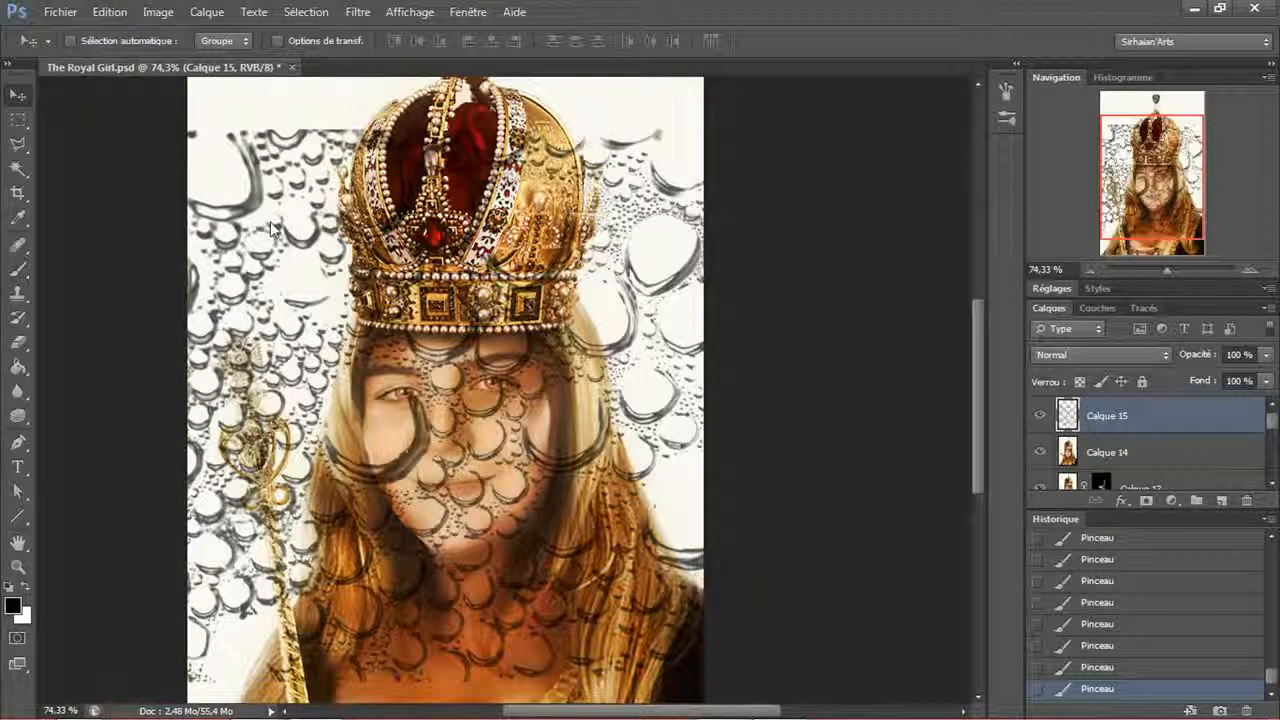
key("ctrl+t")
left_click_drag(190, 132, 566, 478)
left_click_drag(625, 566, 551, 454)
key("Return")
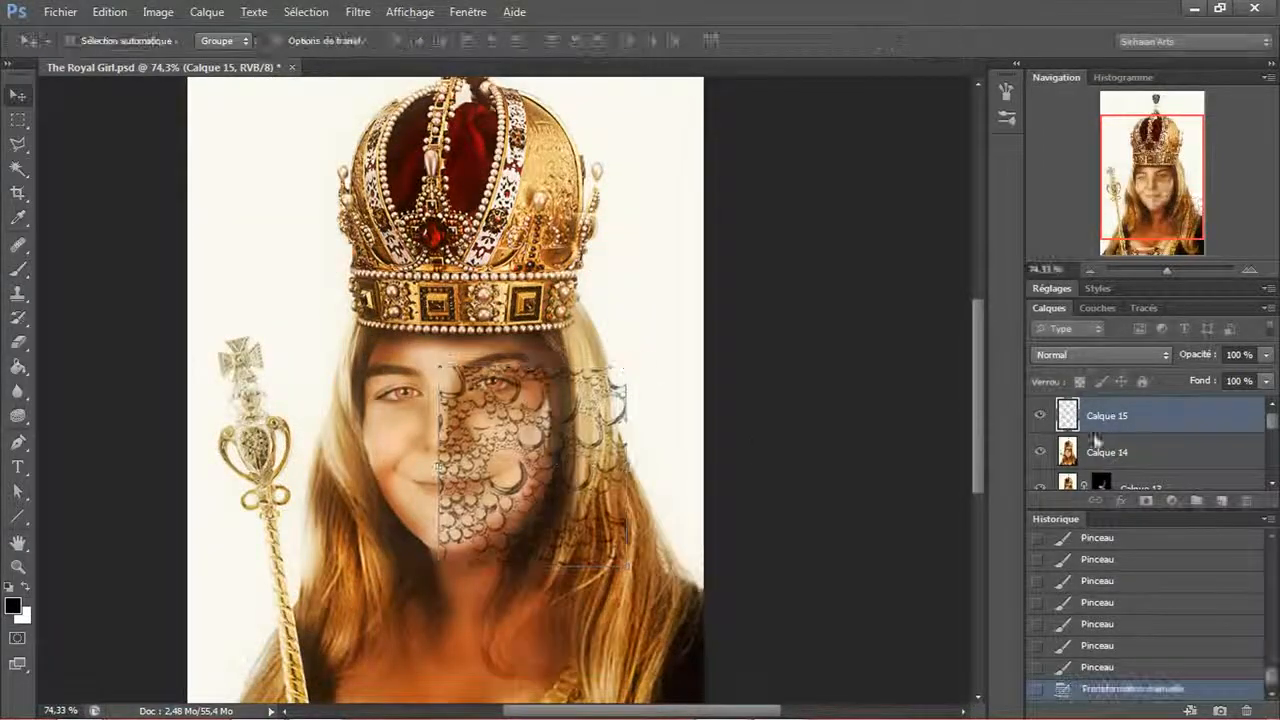
- Duplicate the texture layer, rotate the copy by -90°, offset it slightly and merge it into Calque 15
left_click_drag(1154, 425, 1154, 400)
left_click_drag(595, 445, 607, 462)
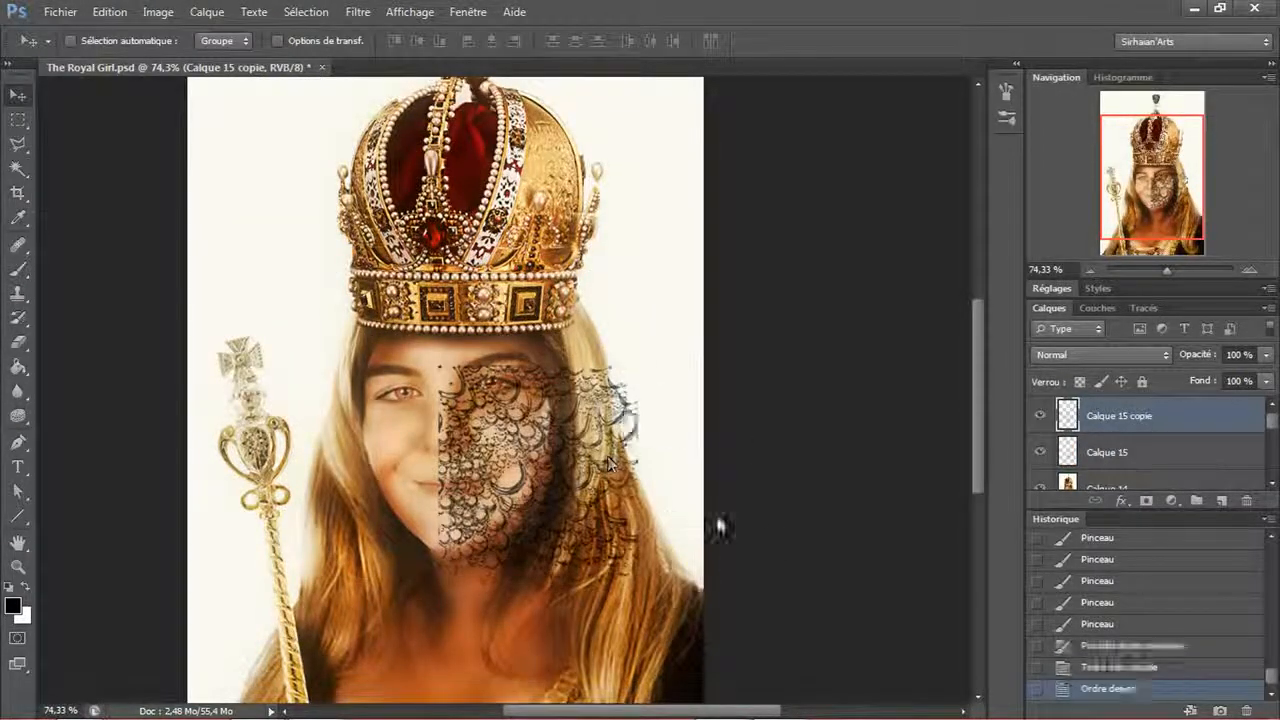
key("ctrl+t")
left_click_drag(814, 466, 540, 368)
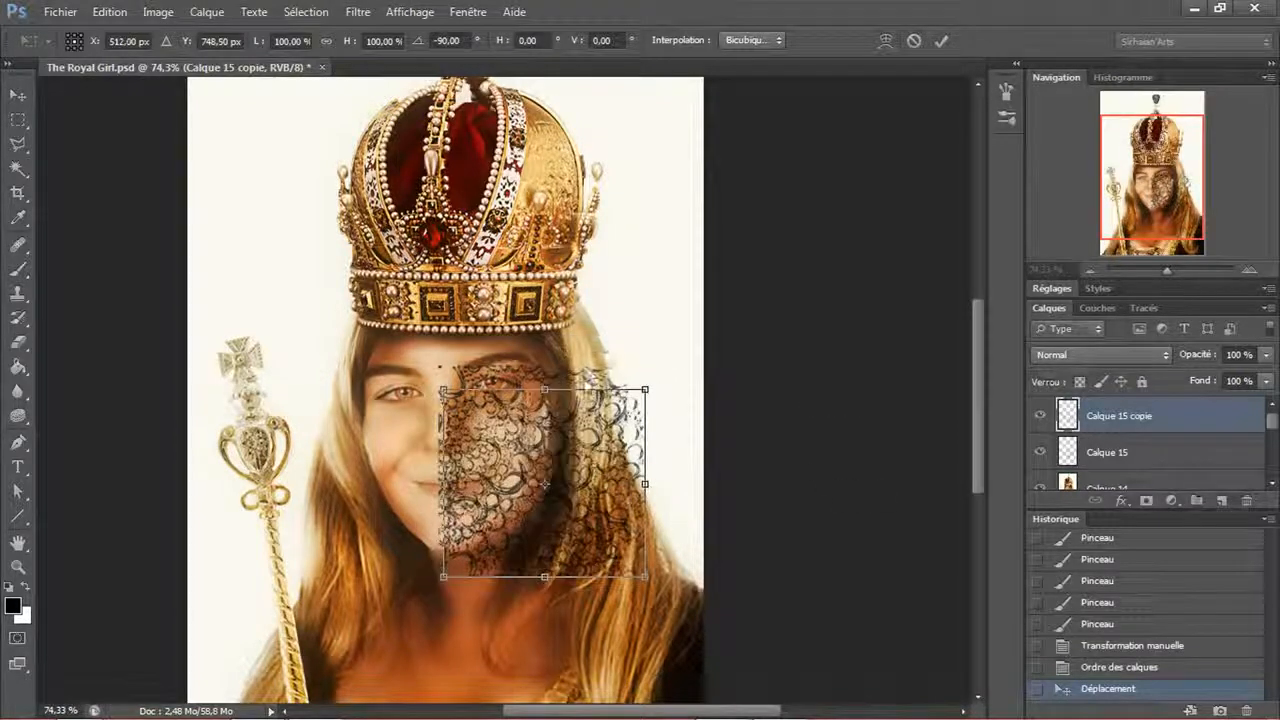
key("Return")
left_click_drag(579, 462, 586, 462)
key("ctrl+e")
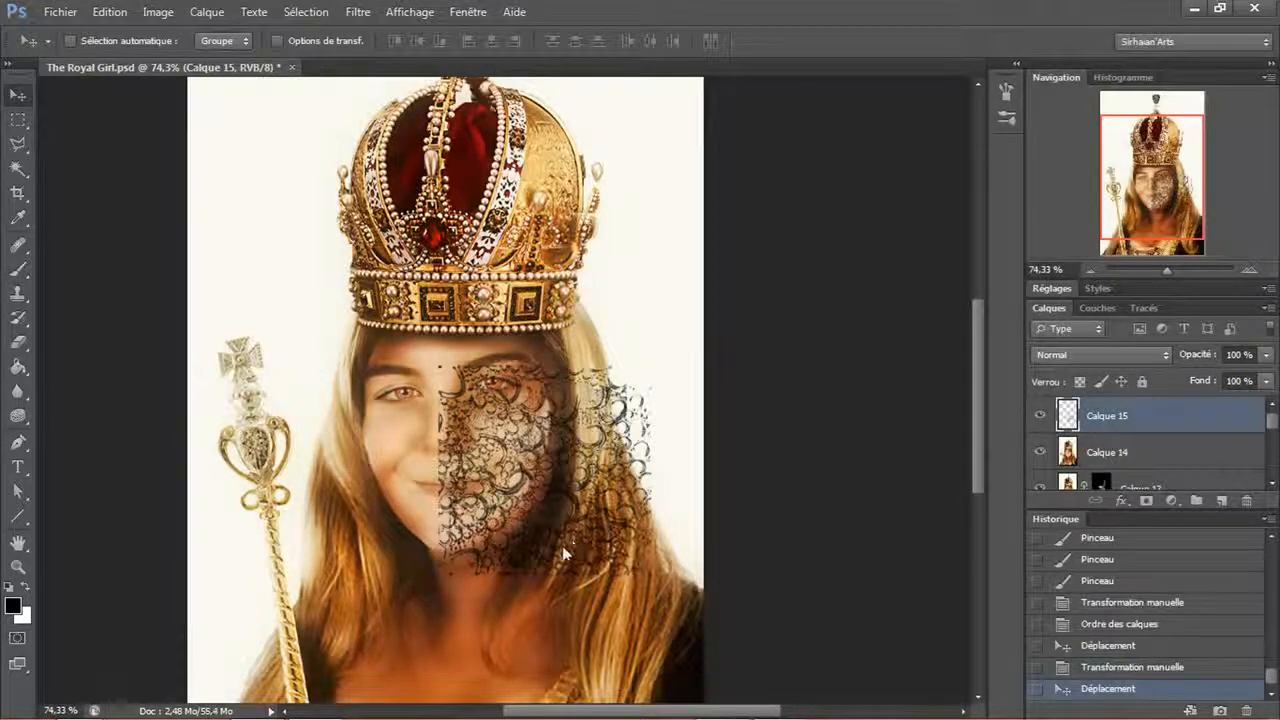
- Move the merged bubble texture so it sits more centrally over the face
left_click_drag(565, 553, 545, 455)
scroll(540, 440, "up", 3)
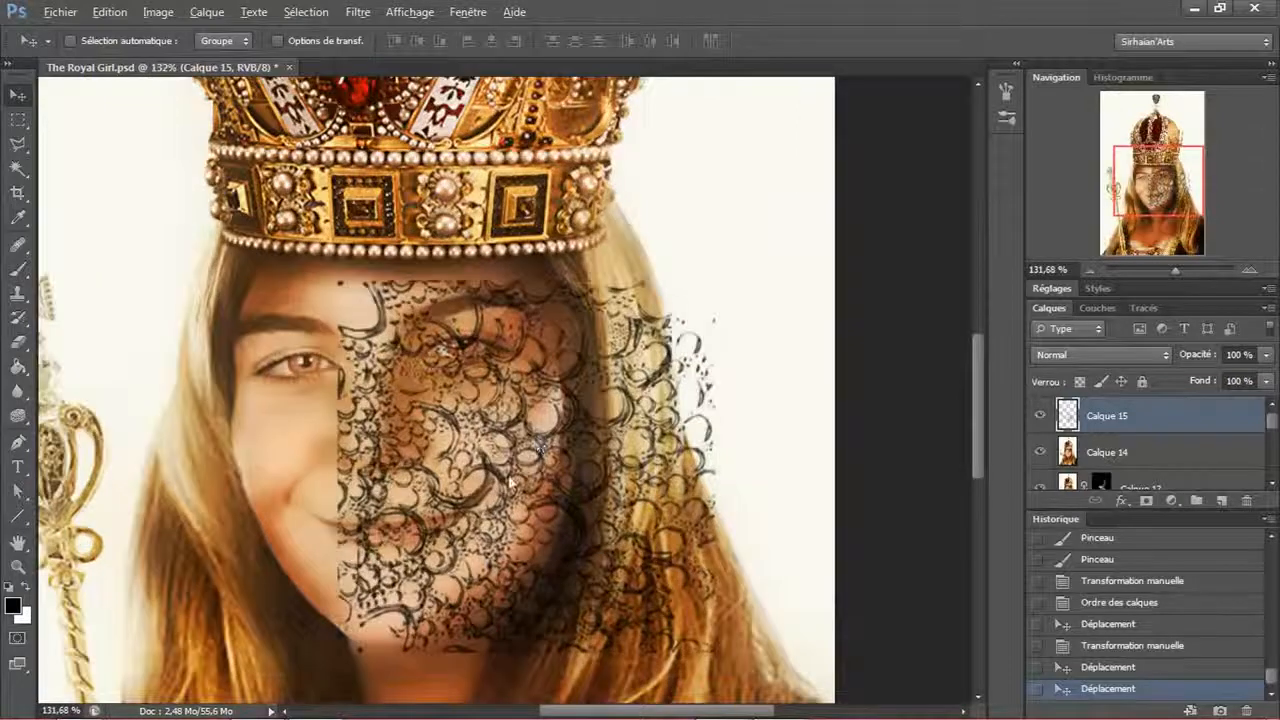
scroll(510, 481, "up", 3)
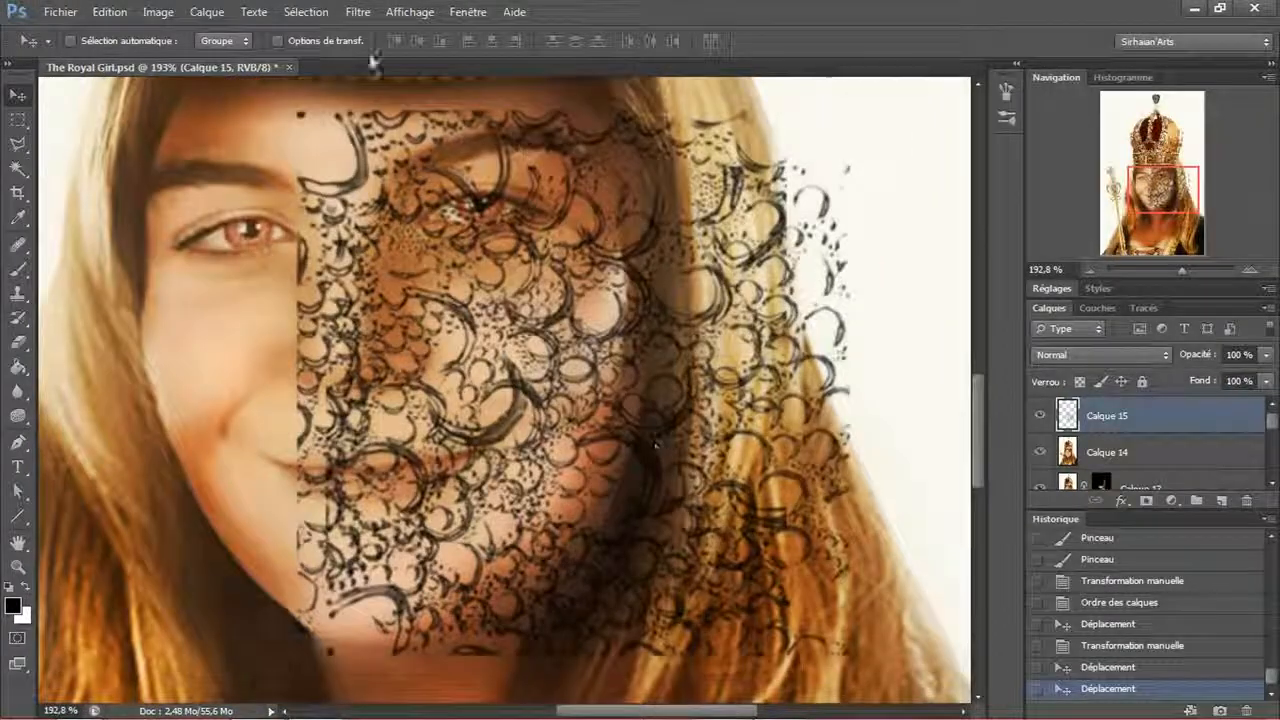
left_click(104, 12)
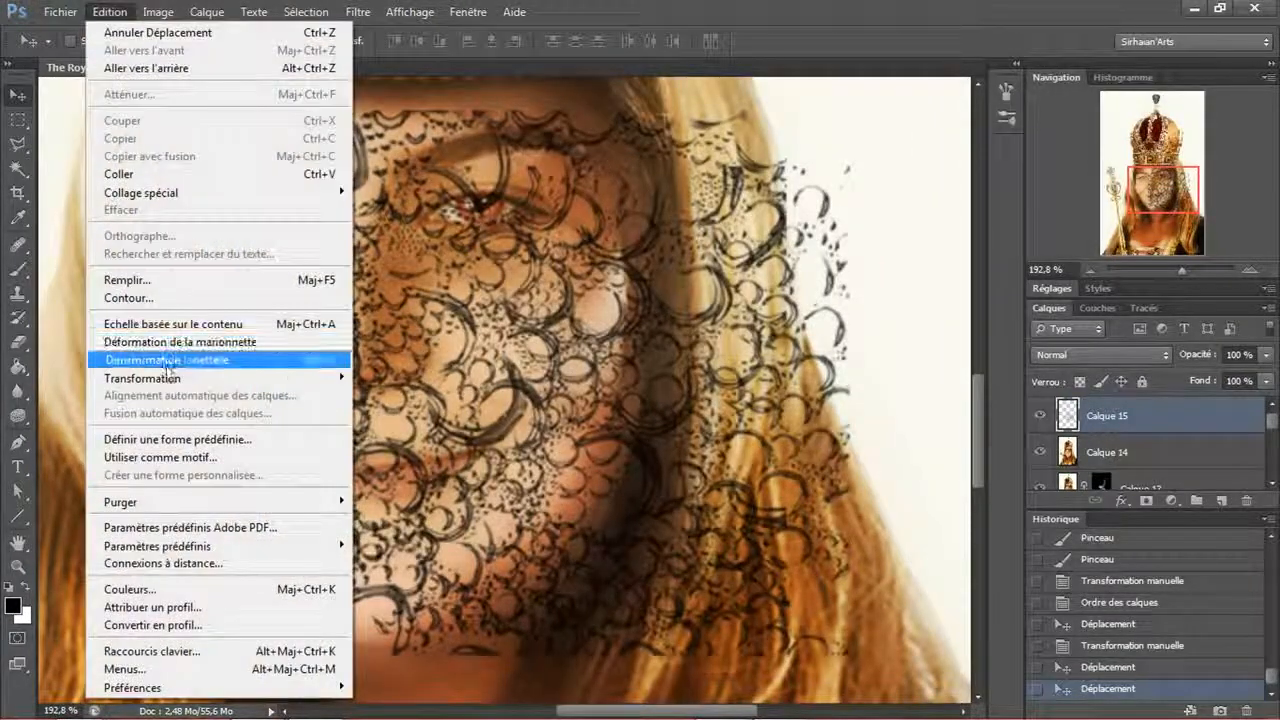
mouse_move(172, 379)
left_click(397, 493)
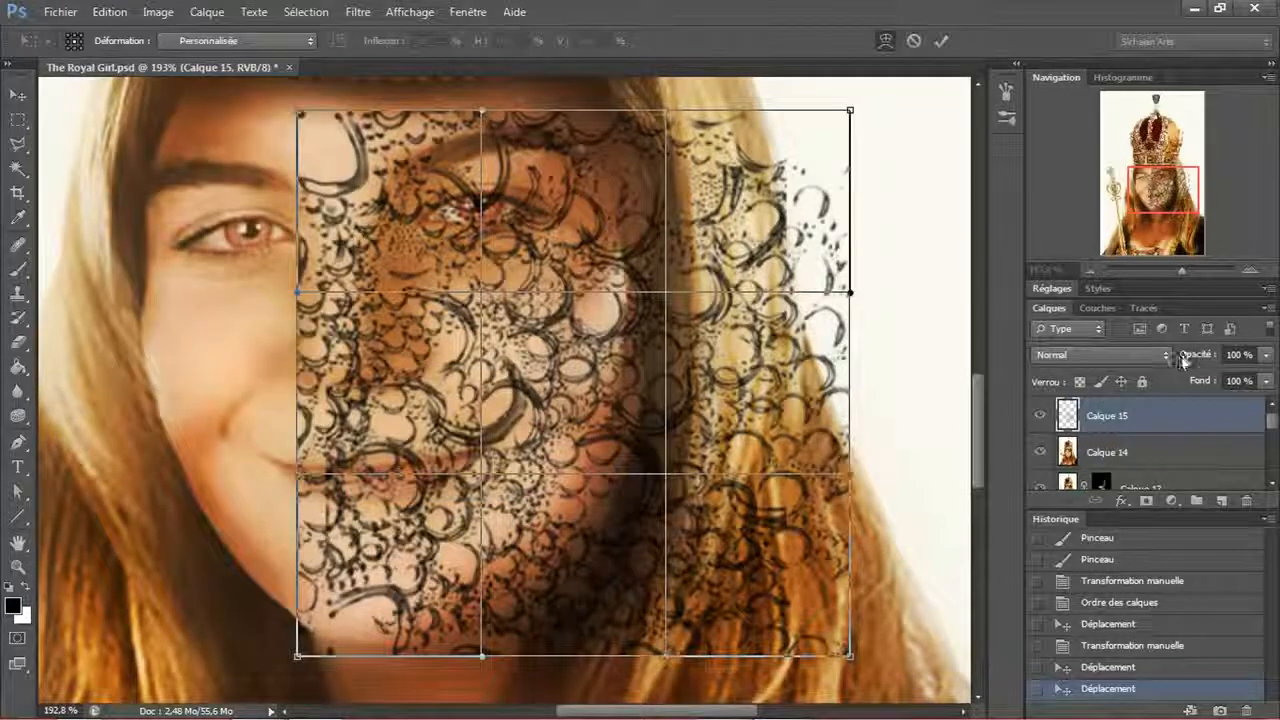
left_click_drag(1185, 360, 1142, 358)
left_click_drag(712, 393, 638, 432)
key("Escape")
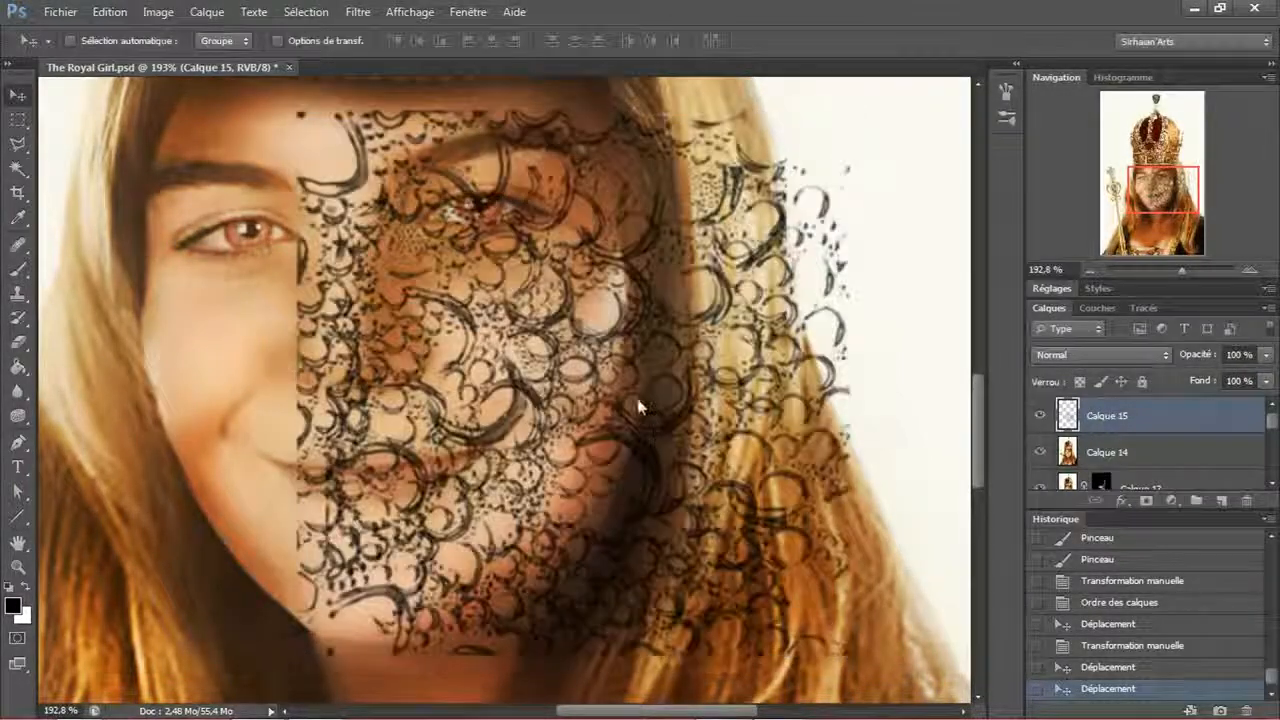
- Delete the bubble texture layer covering the face and save the document
scroll(638, 405, "down", 3)
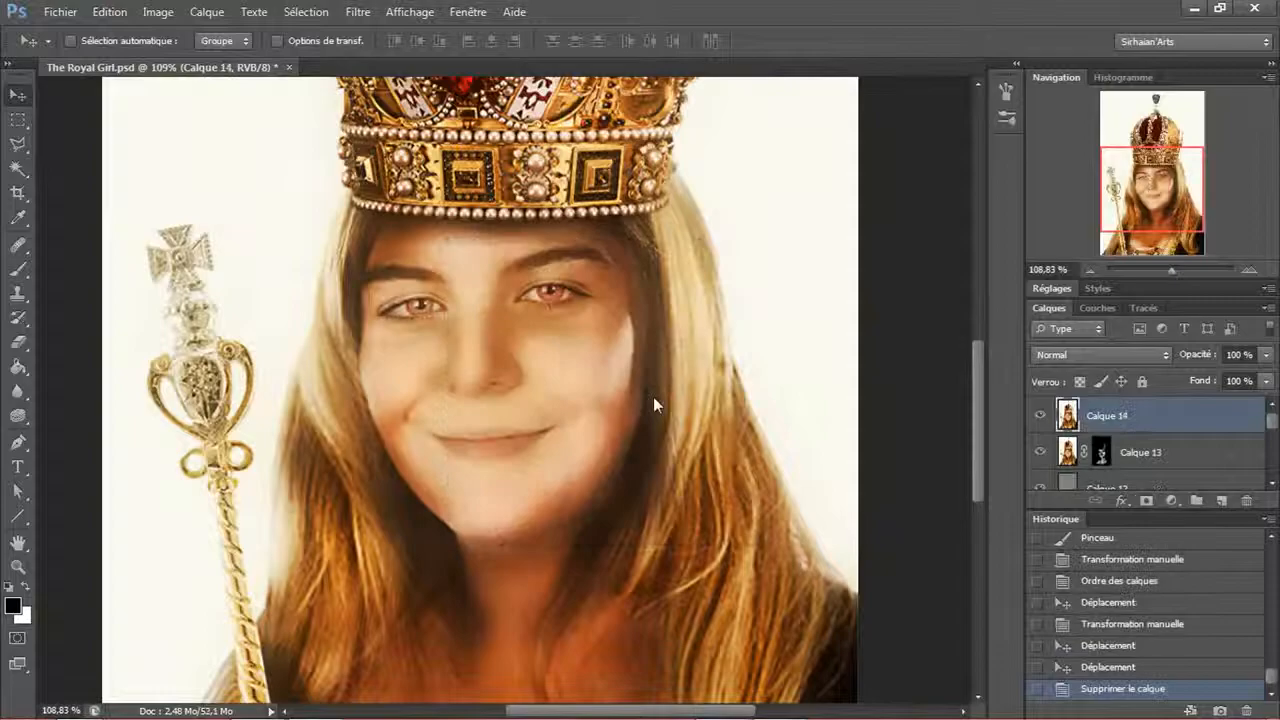
scroll(640, 390, "down", 2)
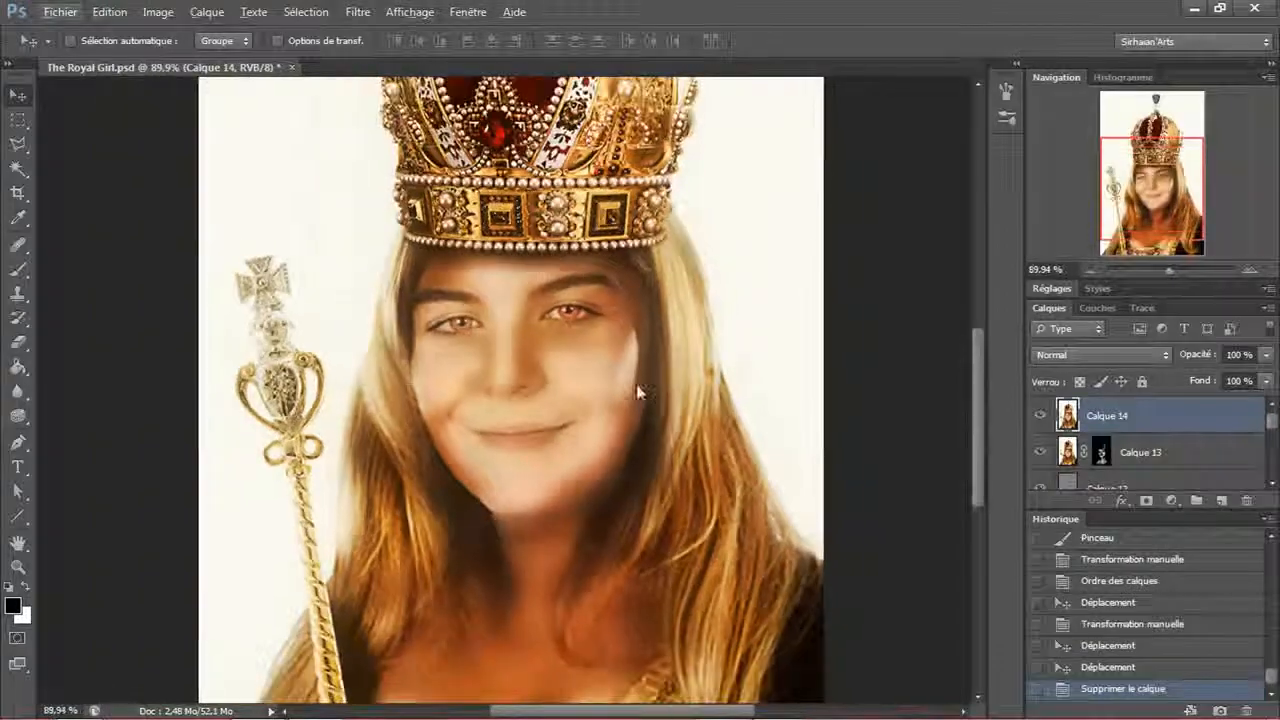
key("ctrl+s")
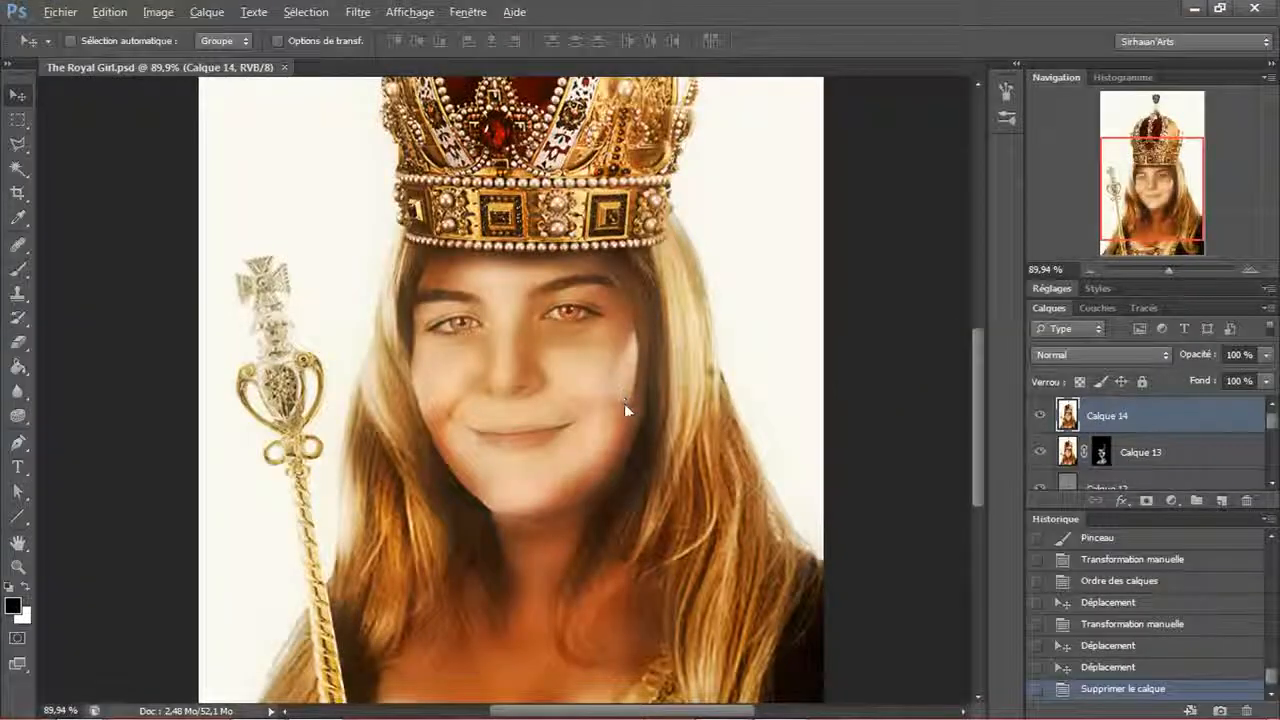
- Add a new layer and draw a wide rectangle shape across the lower band of the crown
left_click(118, 12)
left_click(118, 12)
key("ctrl+0")
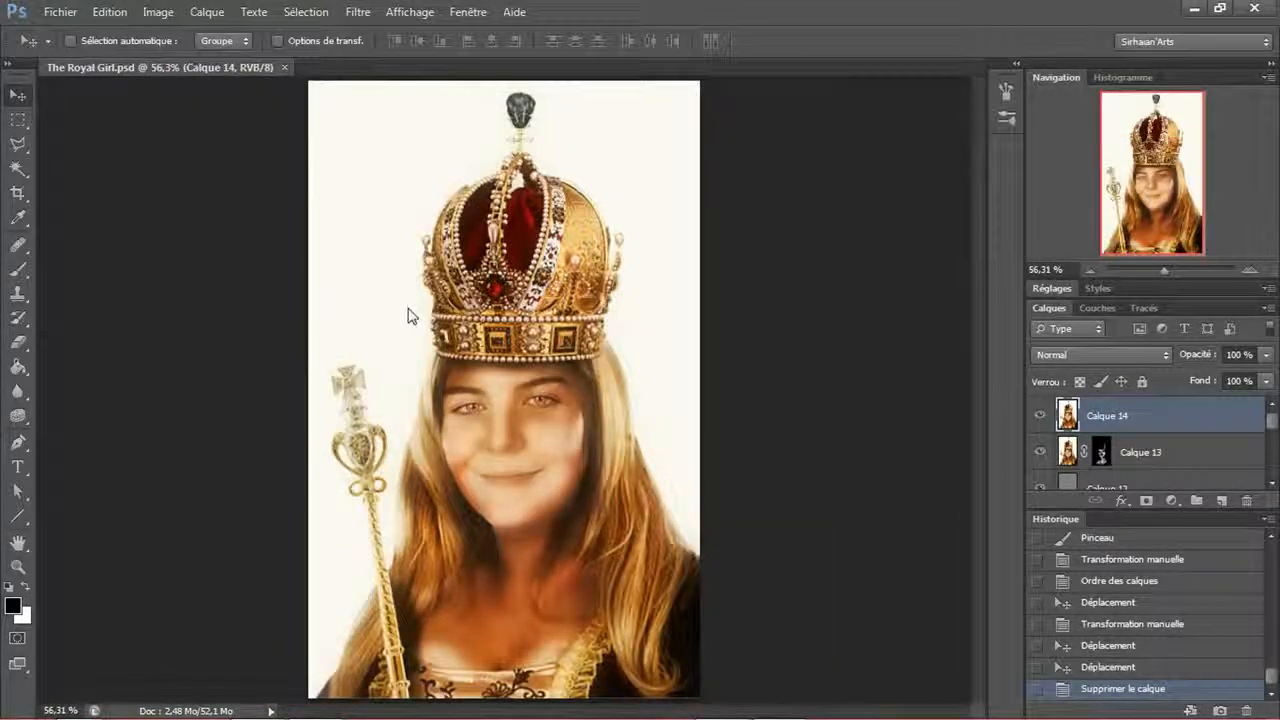
key("ctrl+shift+n")
key("Return")
key("b")
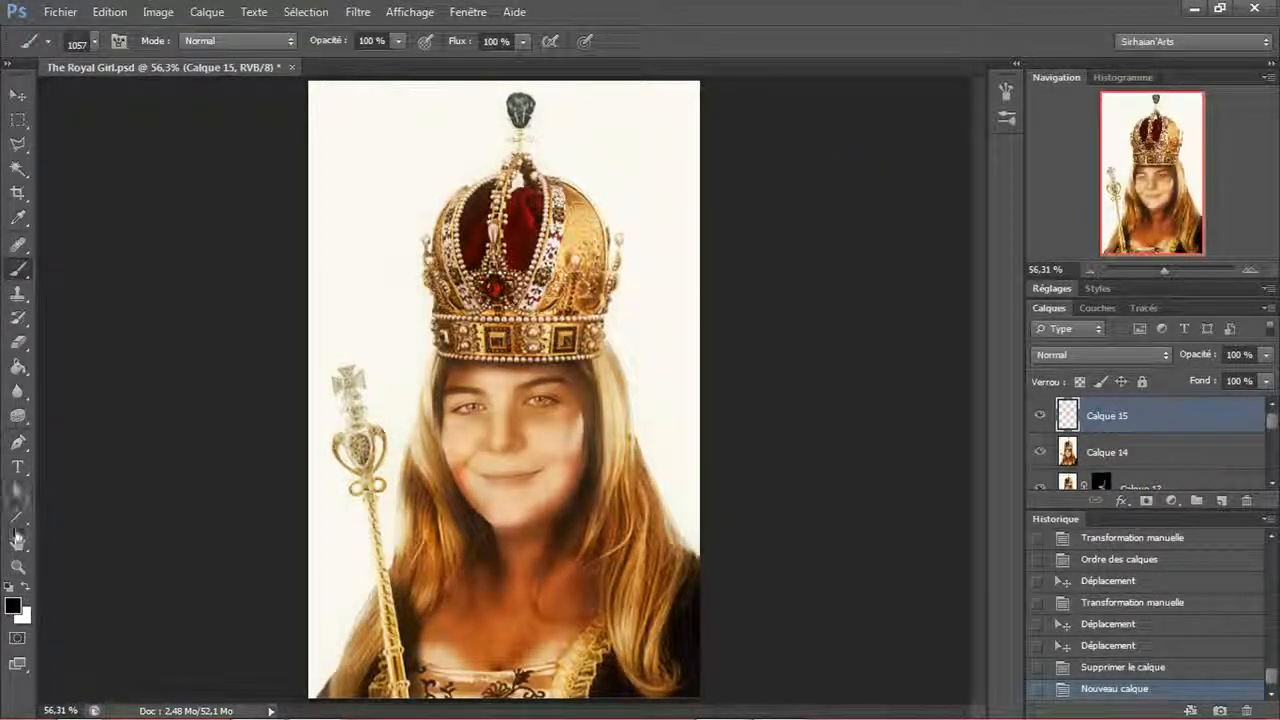
left_click(17, 517)
mouse_move(386, 308)
left_mouse_down()
mouse_move(586, 400)
mouse_move(623, 380)
mouse_move(551, 392)
mouse_move(554, 378)
left_mouse_up()
key("v")
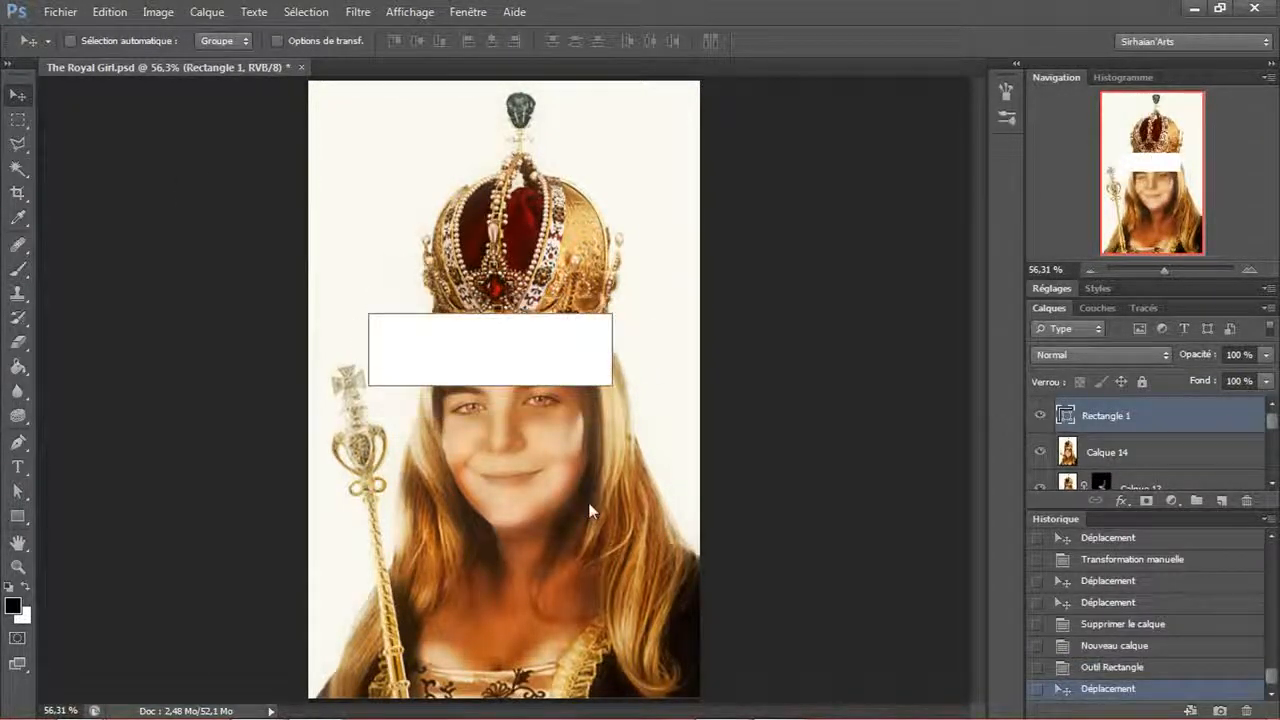
- Change the rectangle's fill to black and move it up over the top of the crown
double_click(1069, 419)
left_click(592, 464)
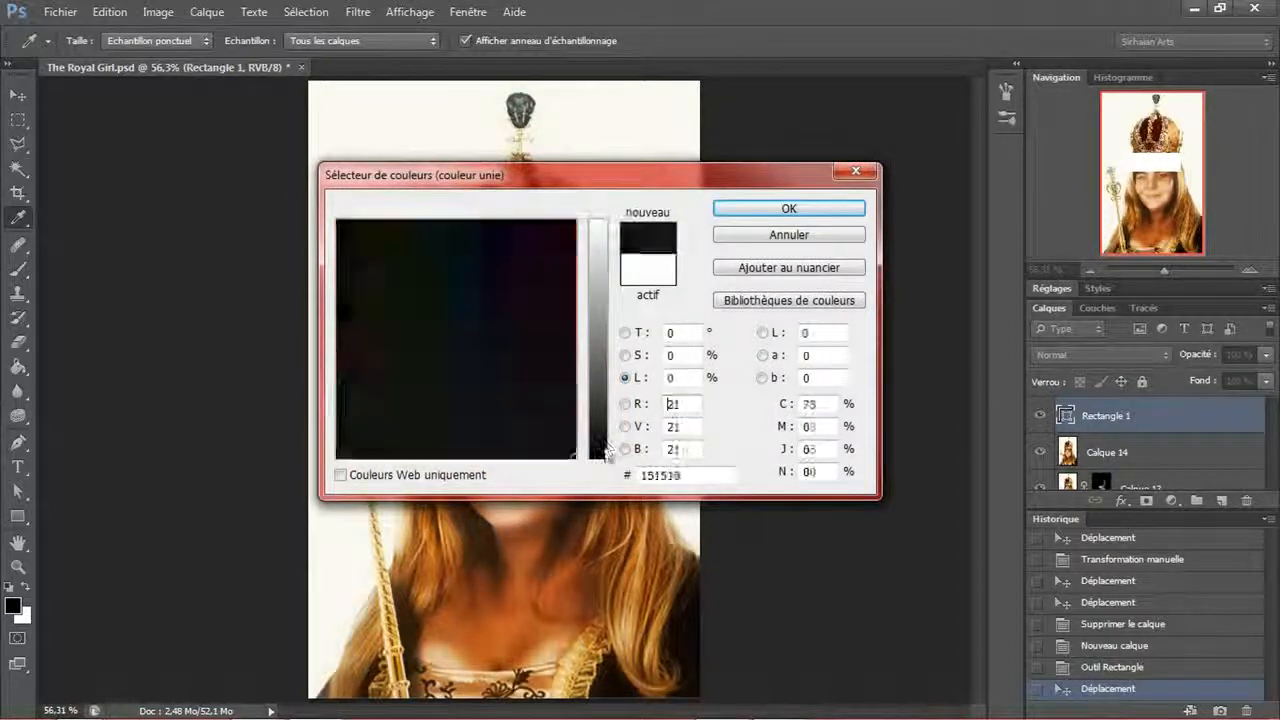
key("Return")
left_click_drag(527, 423, 526, 271)
- Distort the black rectangle into a shorter trapezoid tapering towards the crown and place it in the canvas's upper-left area
left_click(109, 11)
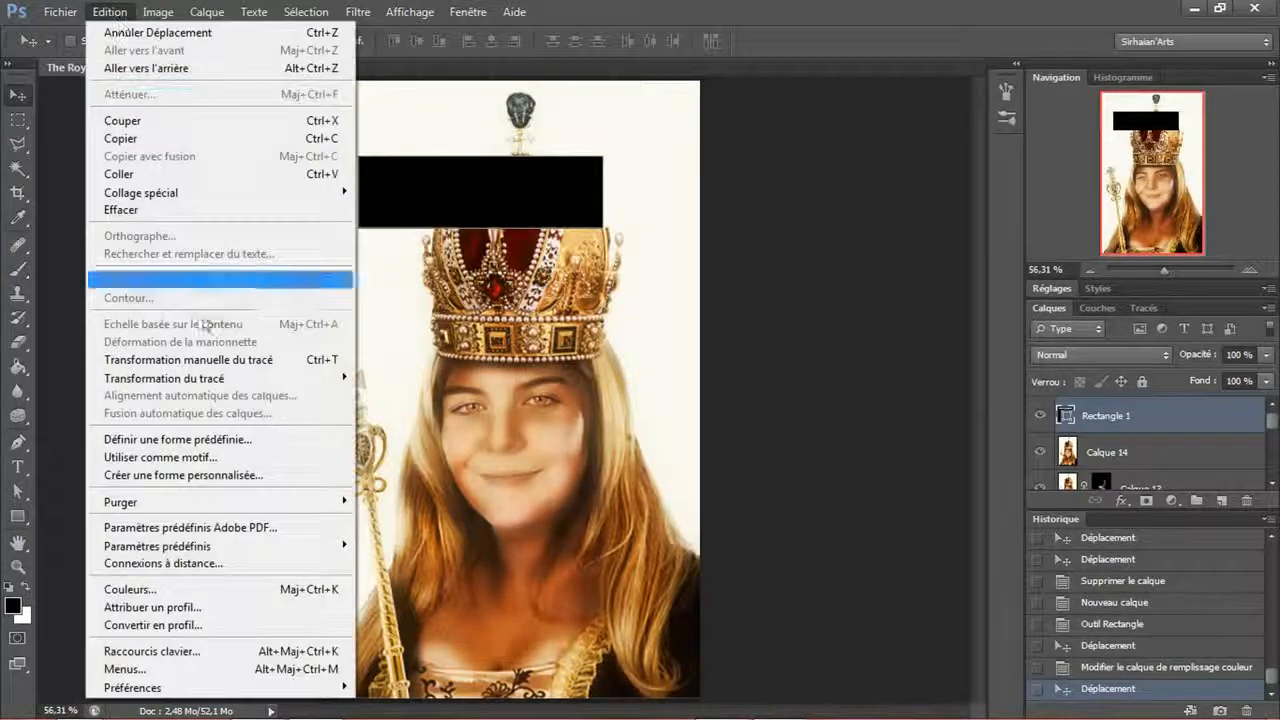
mouse_move(211, 392)
left_click(405, 437)
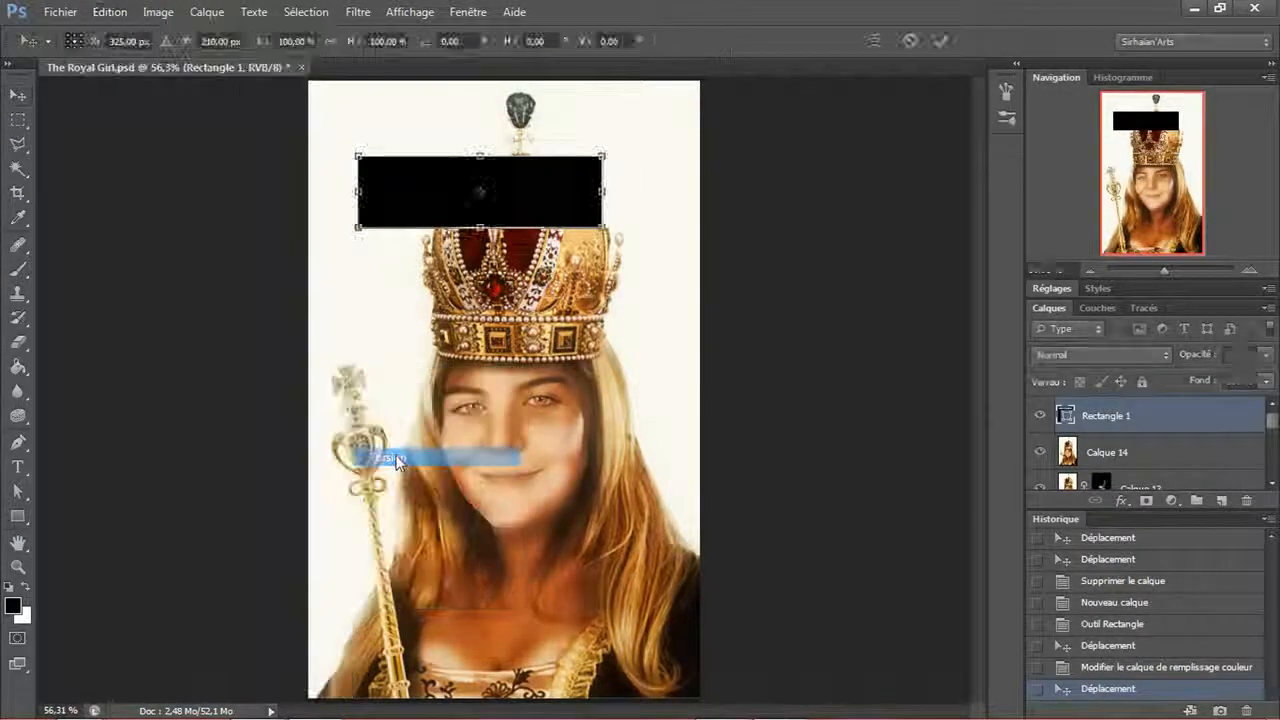
left_click(118, 12)
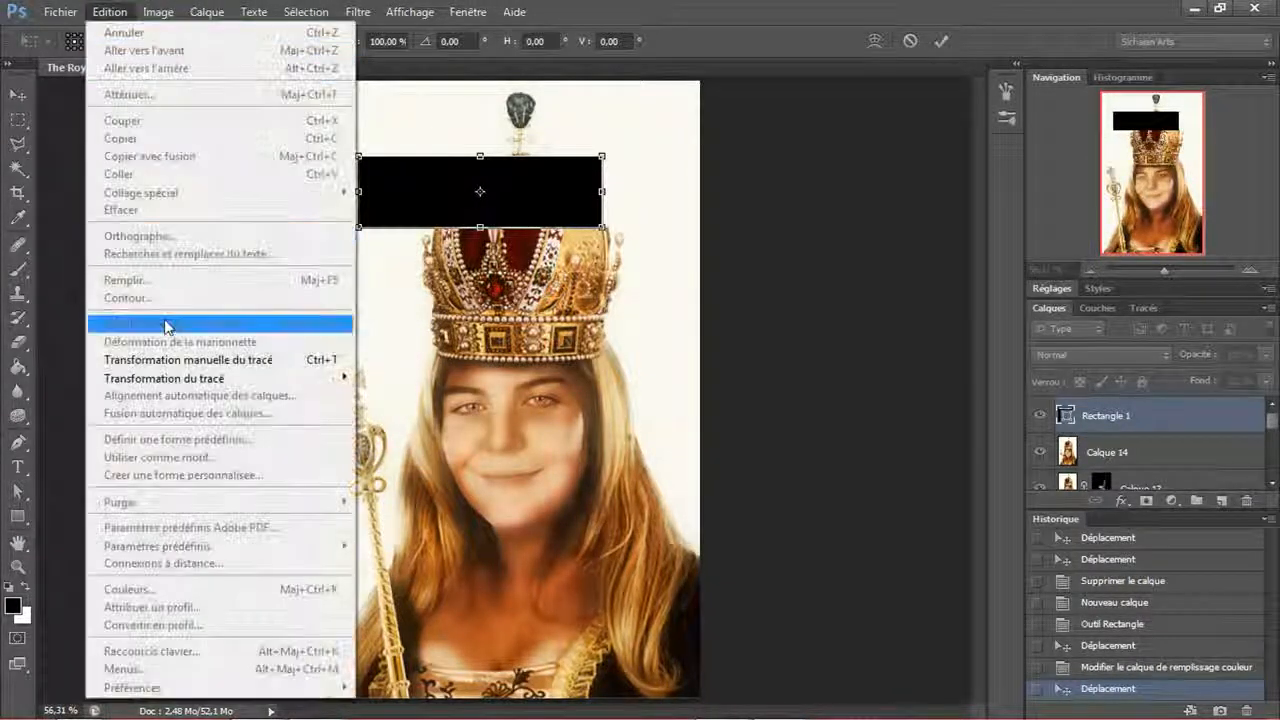
mouse_move(166, 384)
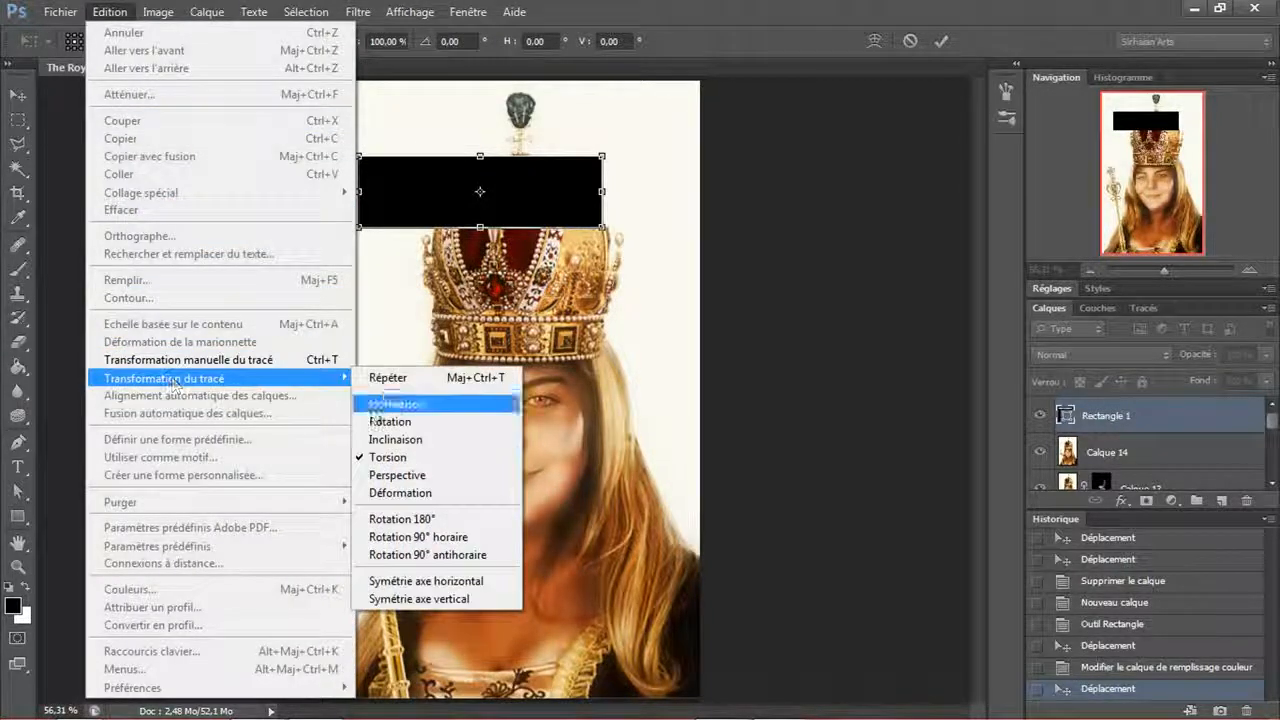
left_click(390, 457)
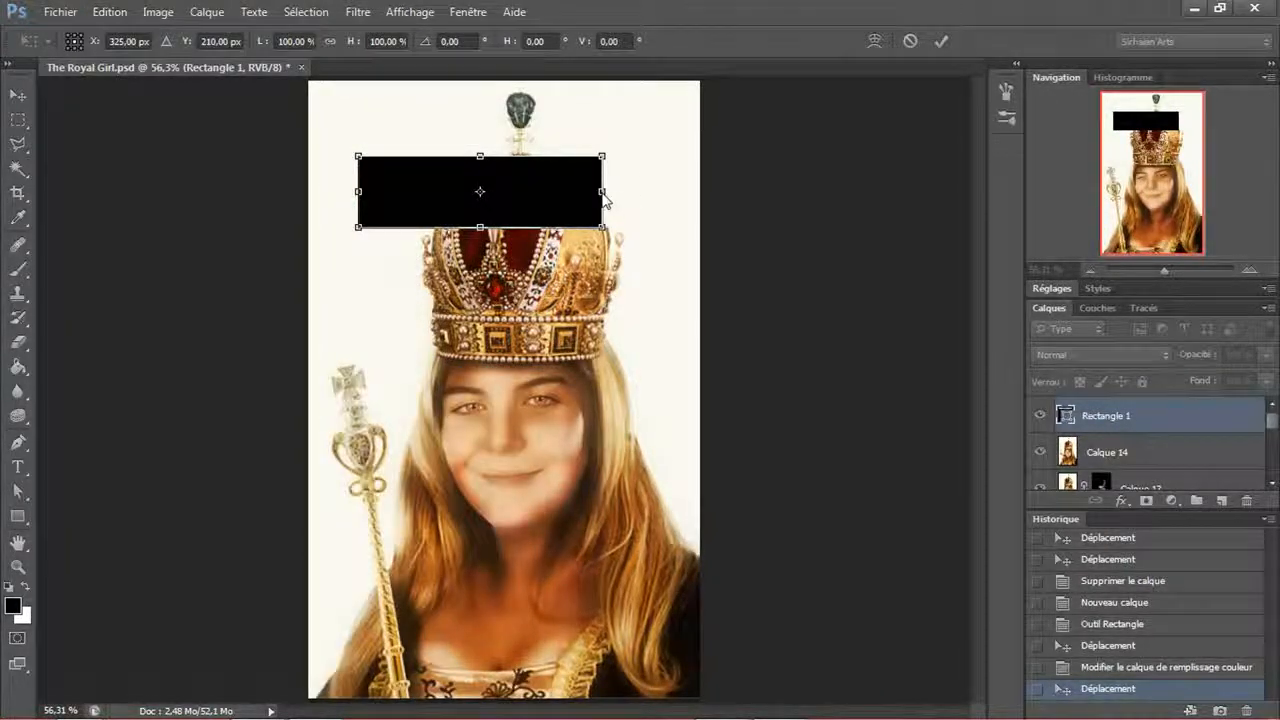
left_click_drag(604, 197, 458, 199)
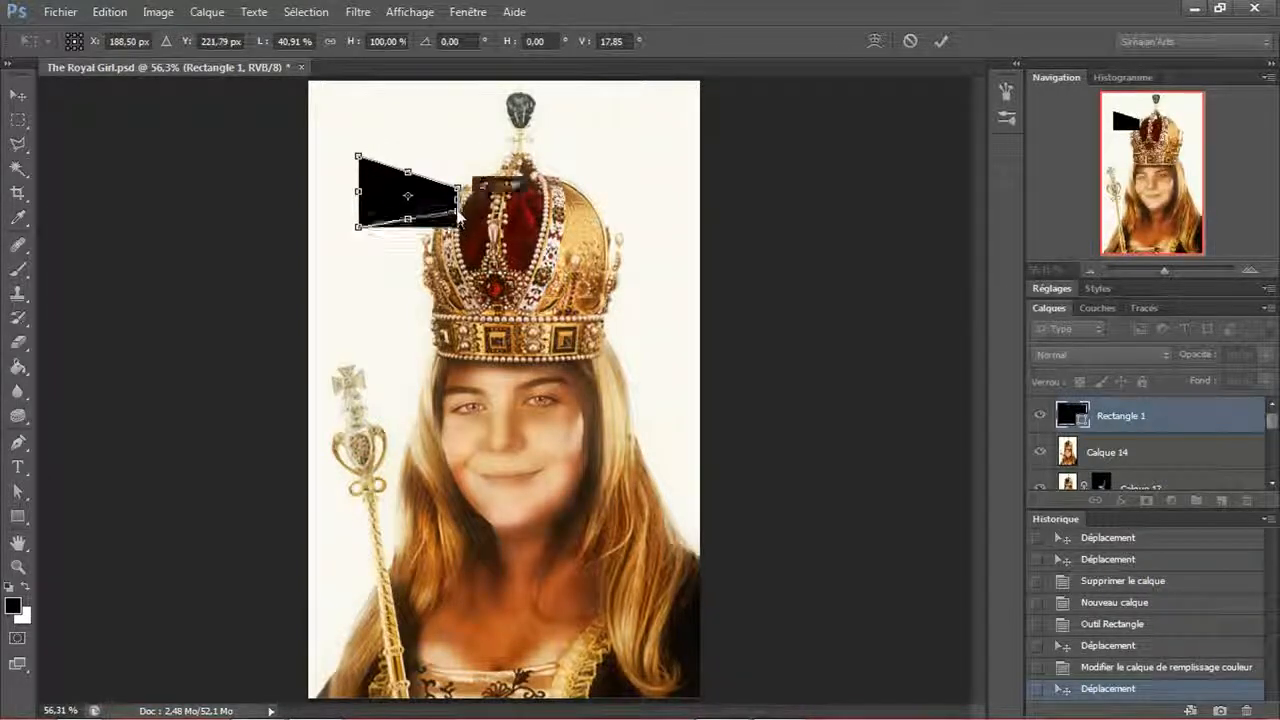
left_click_drag(436, 205, 388, 154)
left_click(18, 94)
left_click(380, 277)
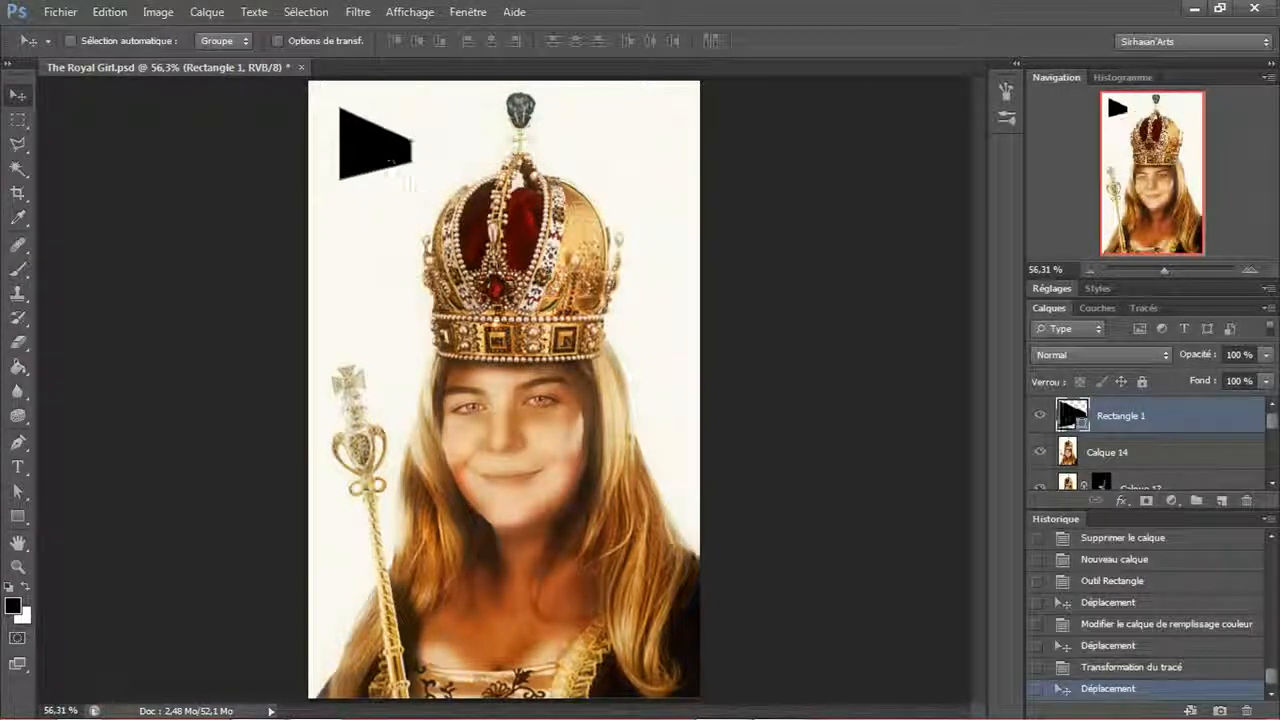
- Draw a four-point mirrored trapezoid with the Pen tool between the first trapezoid and the crown's top ornament
scroll(300, 98, "up", 6)
left_click_drag(581, 250, 457, 291)
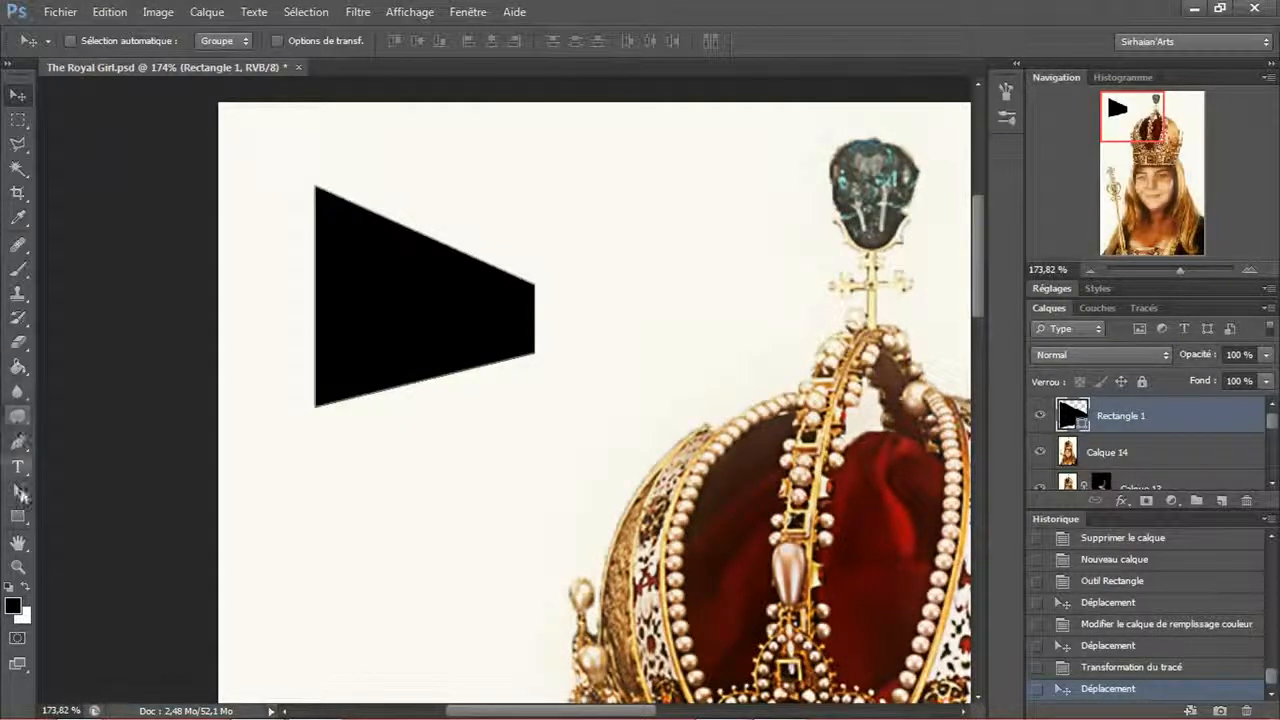
left_click(19, 443)
left_click_drag(612, 307, 417, 364)
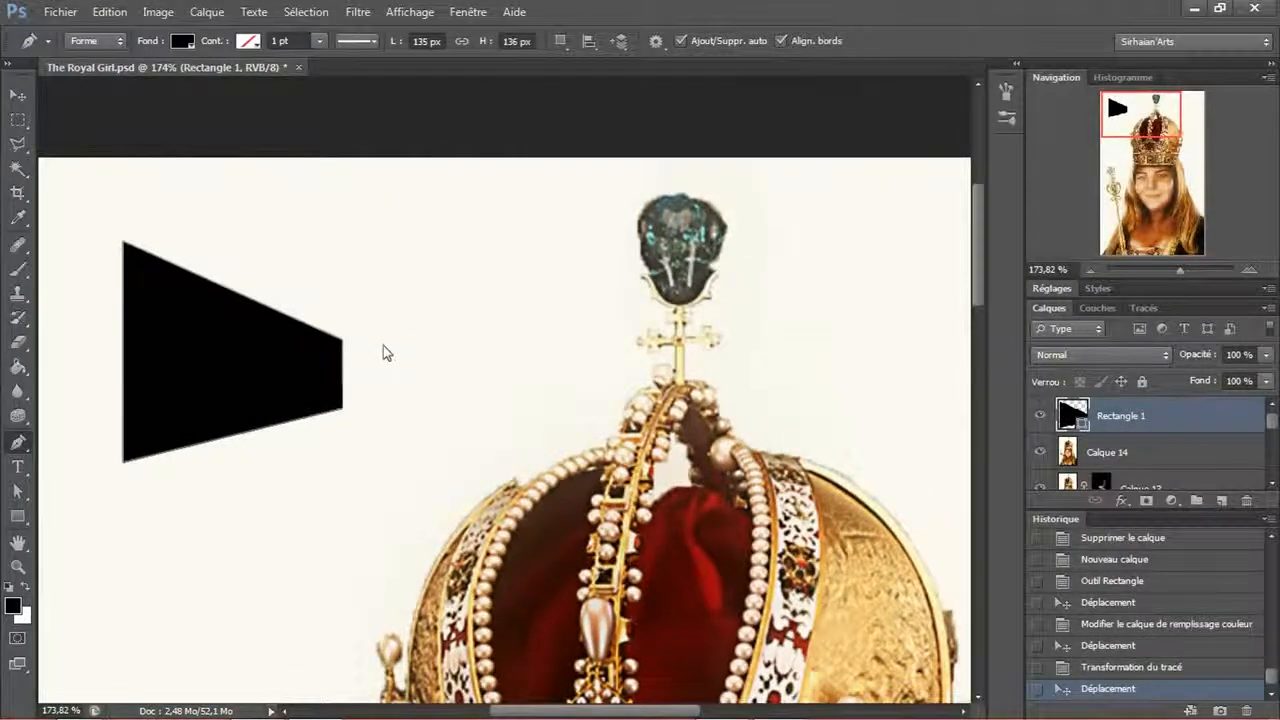
left_click(377, 344)
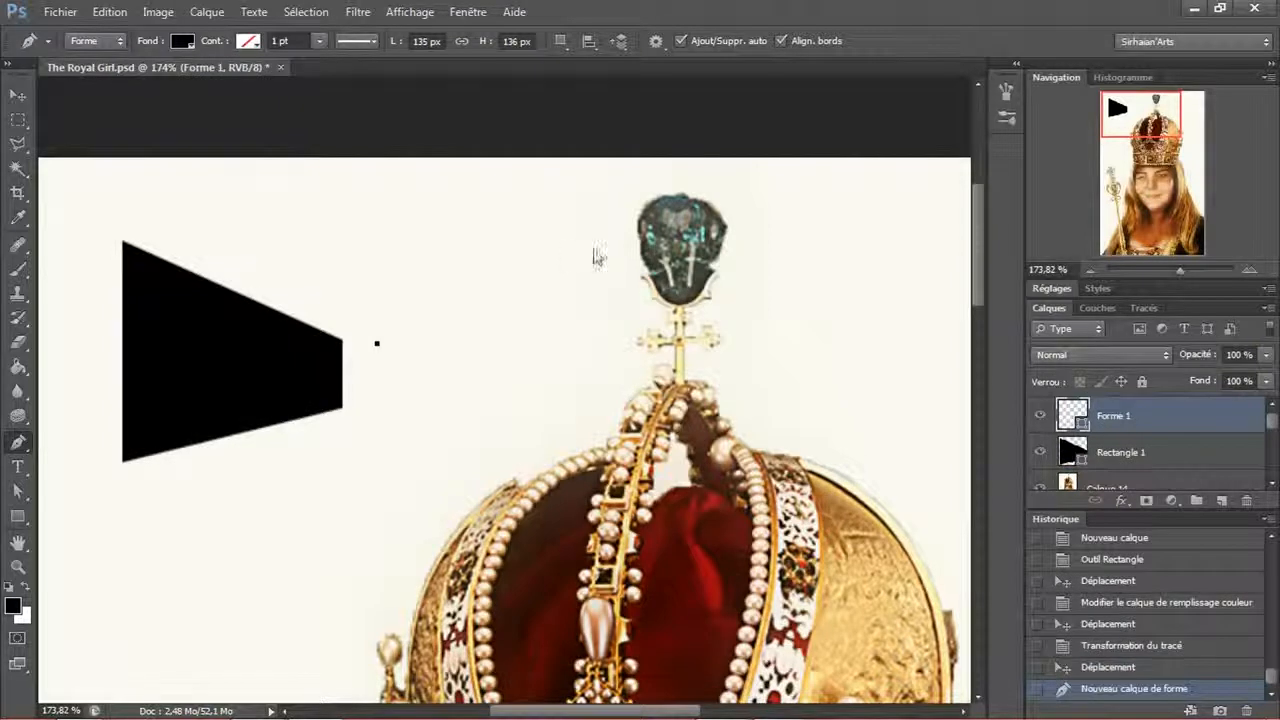
left_click(595, 249)
left_click(596, 492)
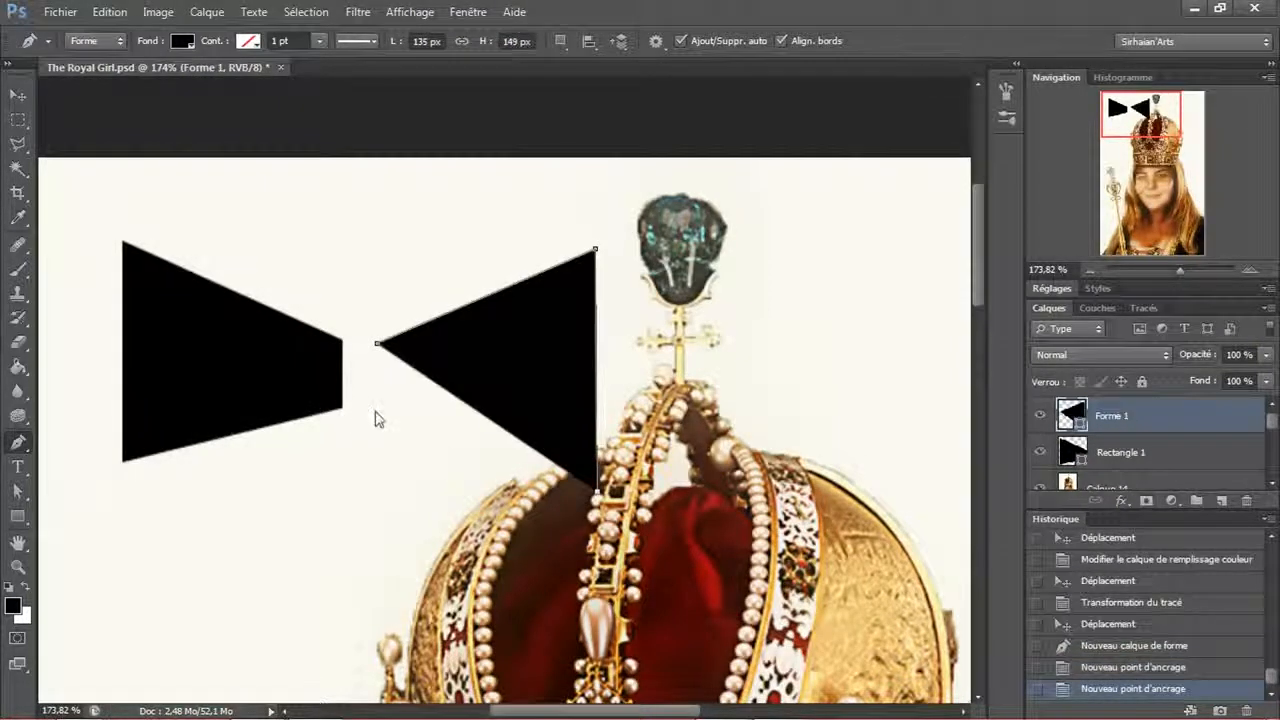
left_click(376, 409)
left_click(20, 95)
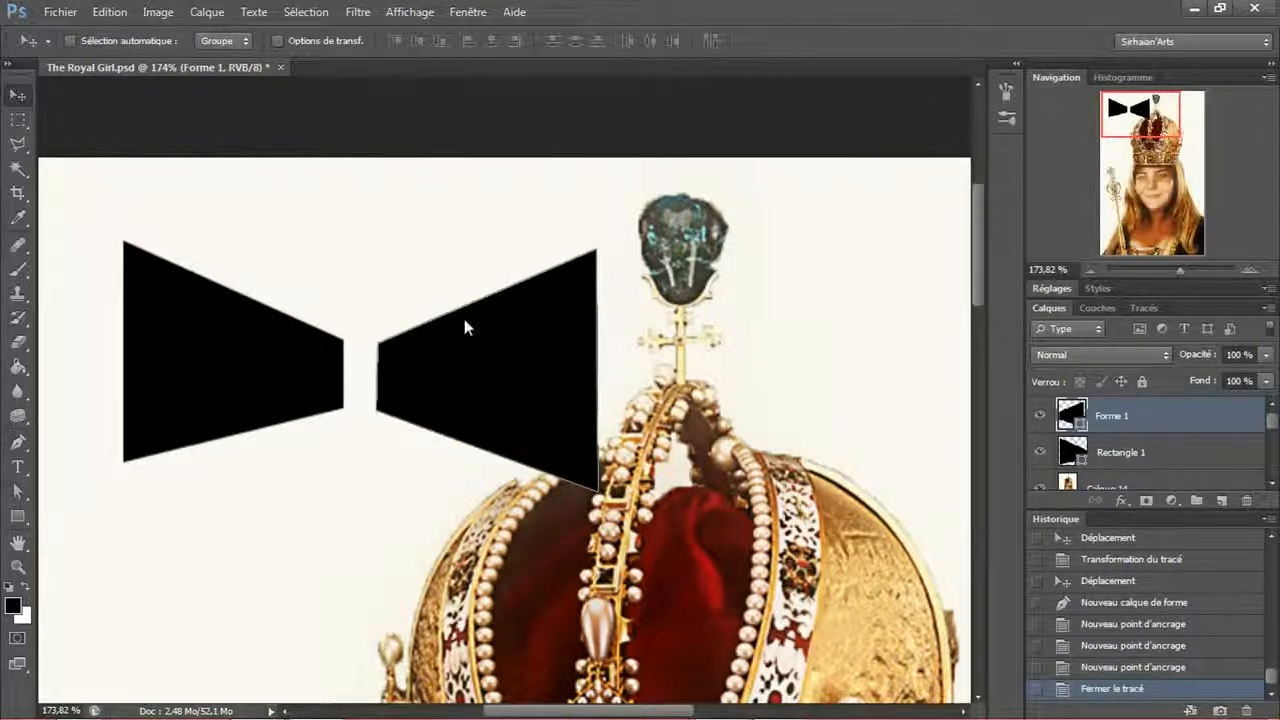
- Nudge the pen-drawn trapezoid slightly and delete its layer
left_click_drag(420, 355, 603, 316)
left_click_drag(640, 340, 645, 345)
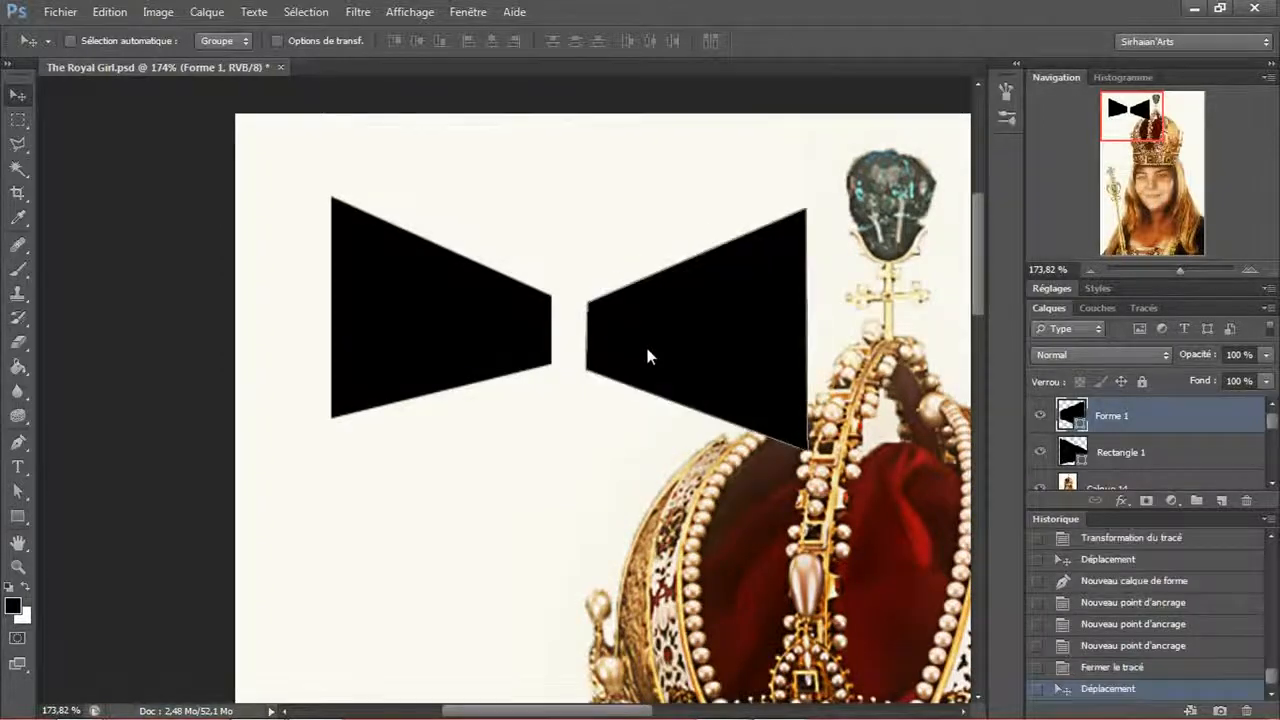
key("Delete")
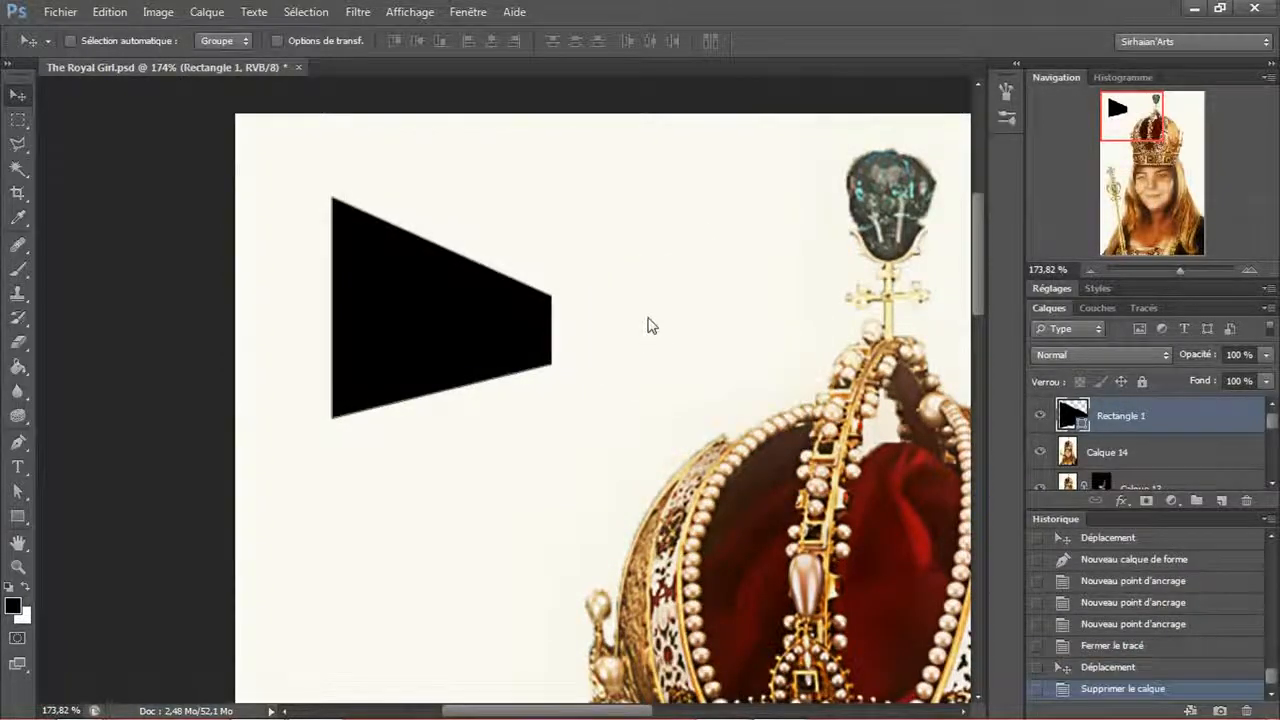
- Draw a rectangle about 216 x 159 px beside the trapezoid and distort its near corners inward to taper it towards the first shape
left_click(18, 516)
left_click_drag(537, 205, 887, 463)
left_click(110, 11)
mouse_move(263, 378)
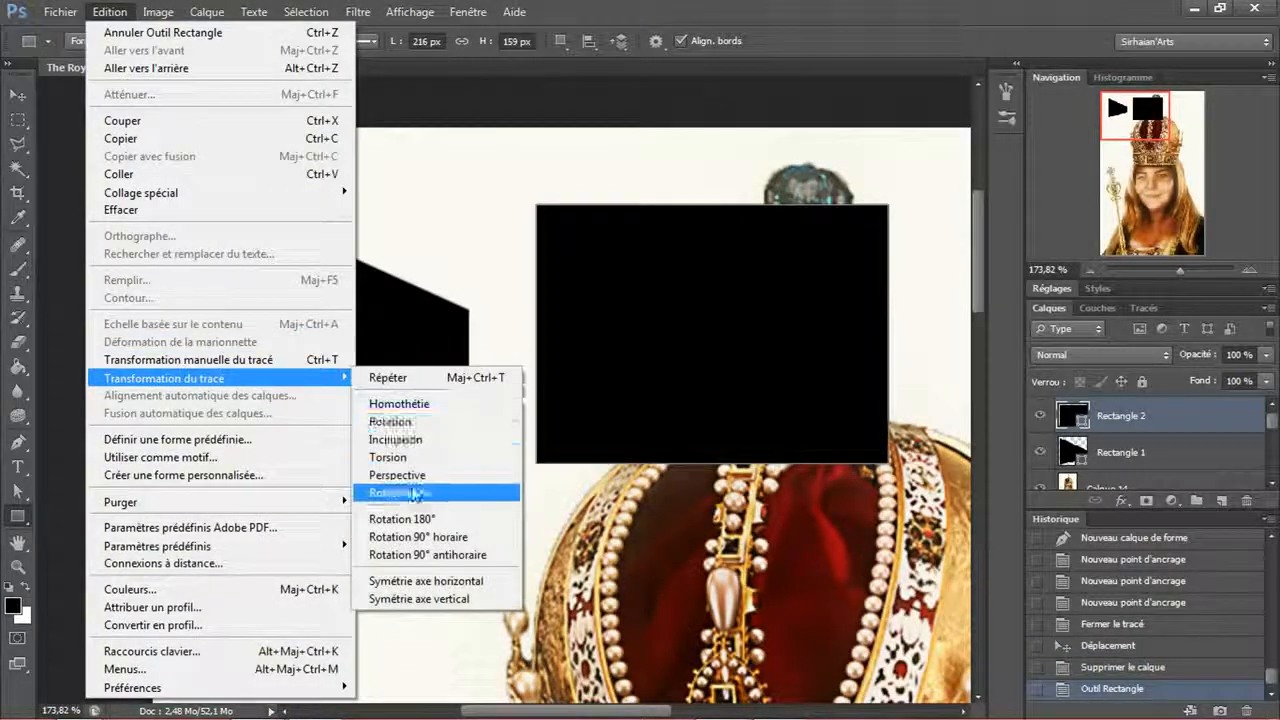
left_click(410, 457)
left_click_drag(551, 210, 537, 302)
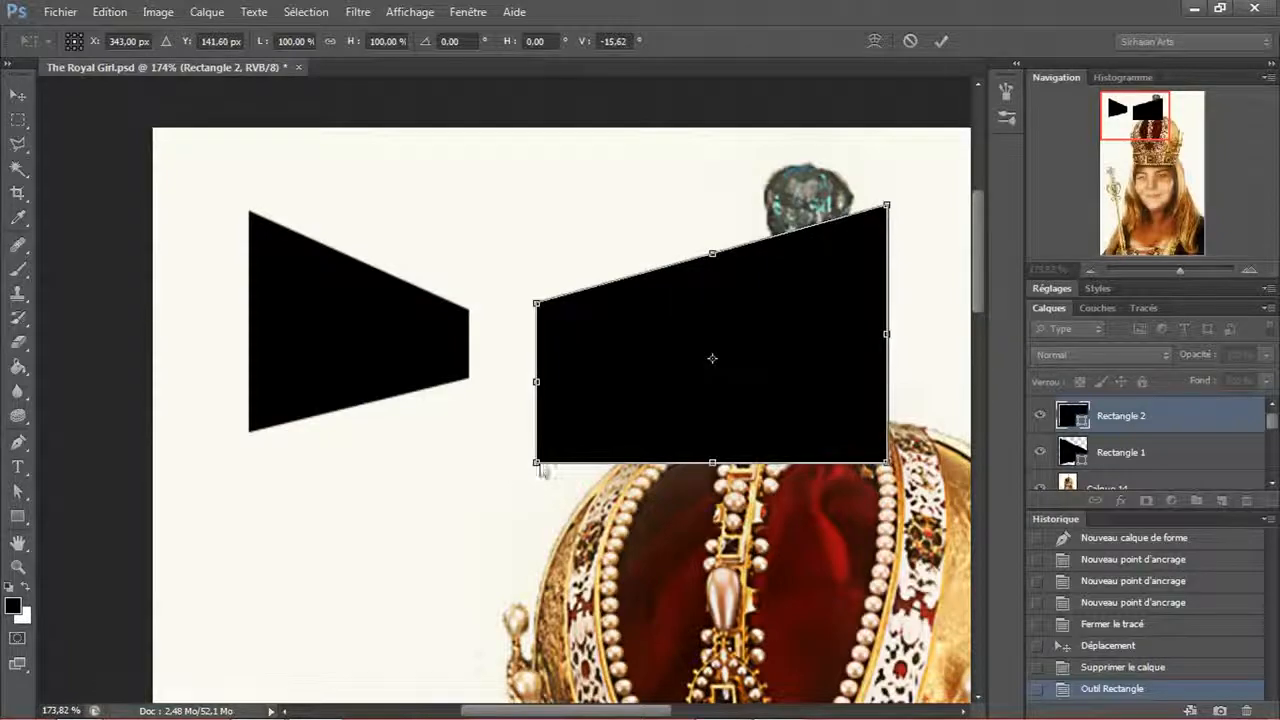
left_click_drag(540, 468, 545, 390)
- Show the rulers, add horizontal guides at the first trapezoid's short-edge corners and align the second shape's near corners to them
key("ctrl+r")
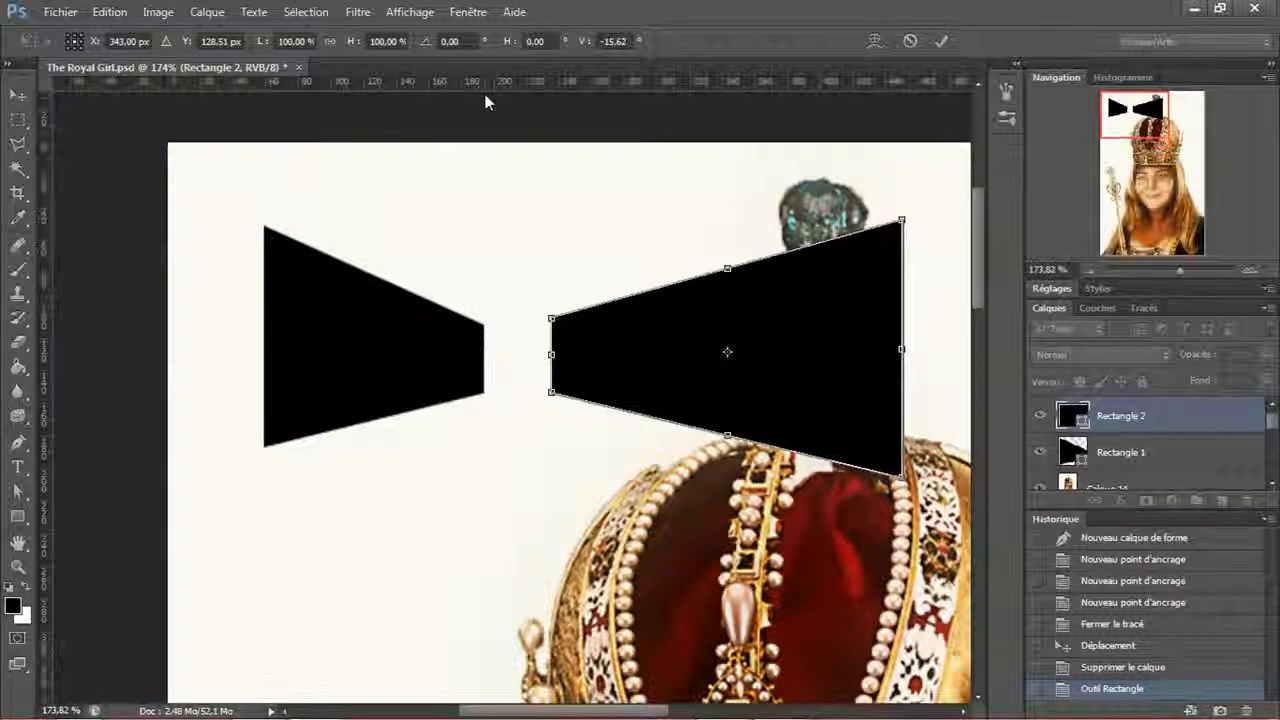
mouse_move(399, 72)
left_mouse_down()
mouse_move(506, 266)
mouse_move(392, 66)
left_mouse_up()
left_click_drag(482, 79, 553, 392)
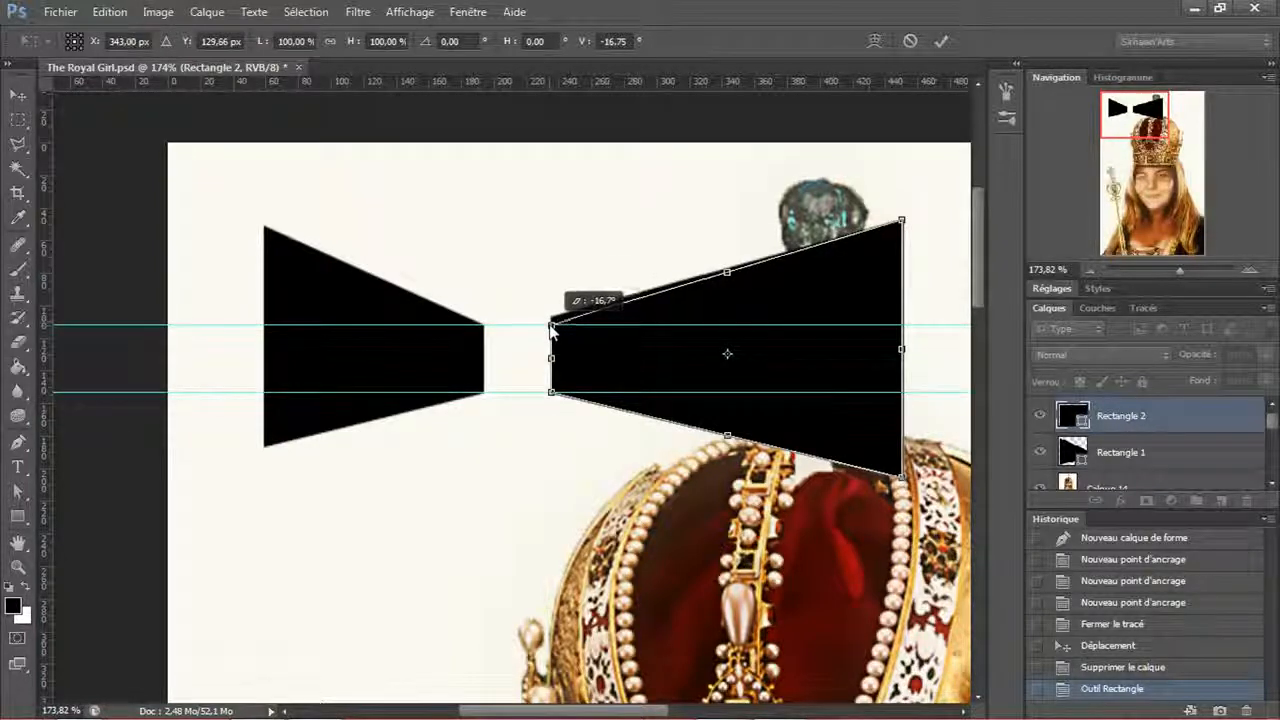
left_click_drag(550, 324, 551, 325)
- Narrow the second shape to about 57.87% of its width from its far edge and apply the distortion
scroll(730, 375, "up", 1)
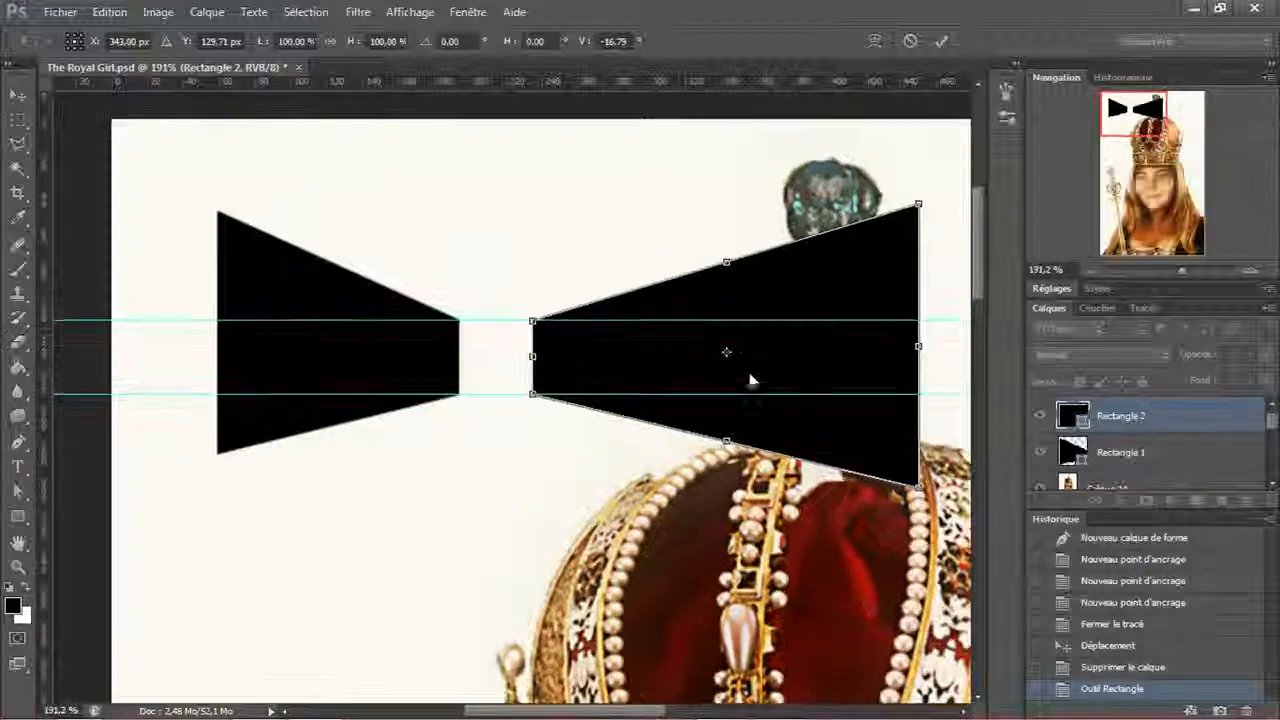
left_click_drag(818, 308, 771, 314)
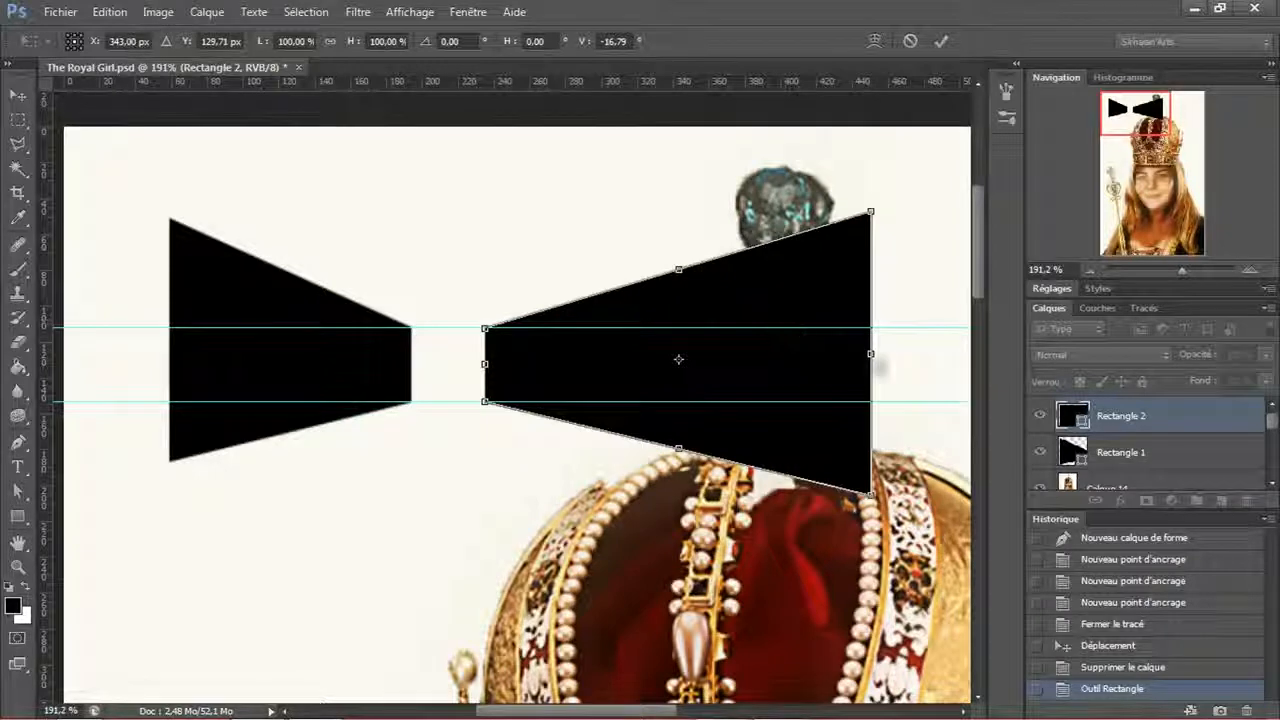
left_click_drag(871, 356, 707, 357)
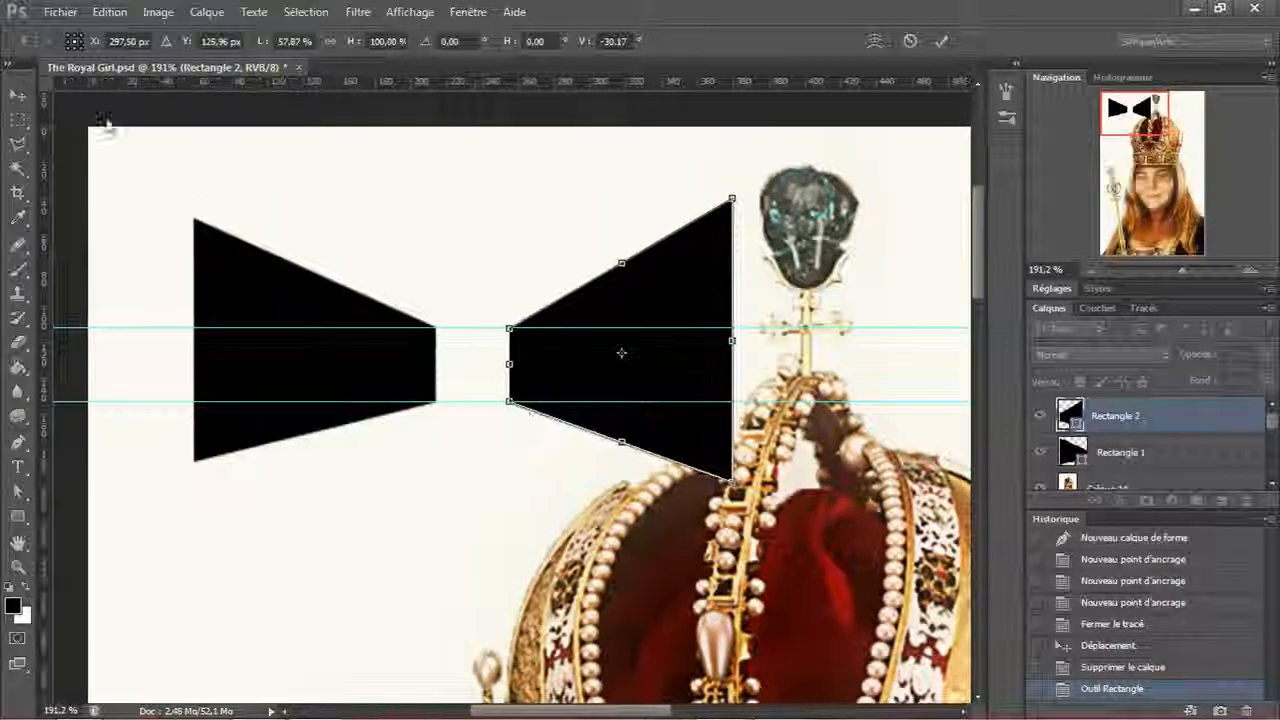
left_click(18, 94)
- Delete both black trapezoid shape layers beside the crown
scroll(443, 302, "down", 3)
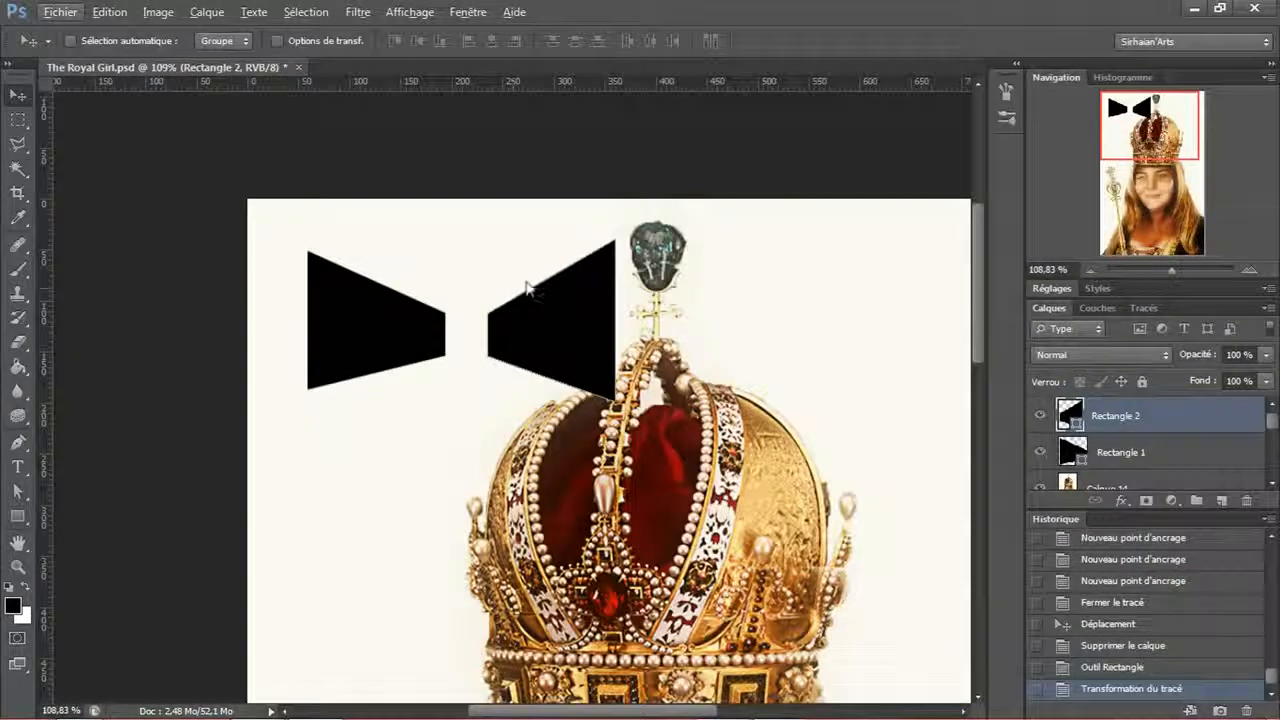
left_click_drag(524, 308, 545, 324)
key("Delete")
key("Delete")
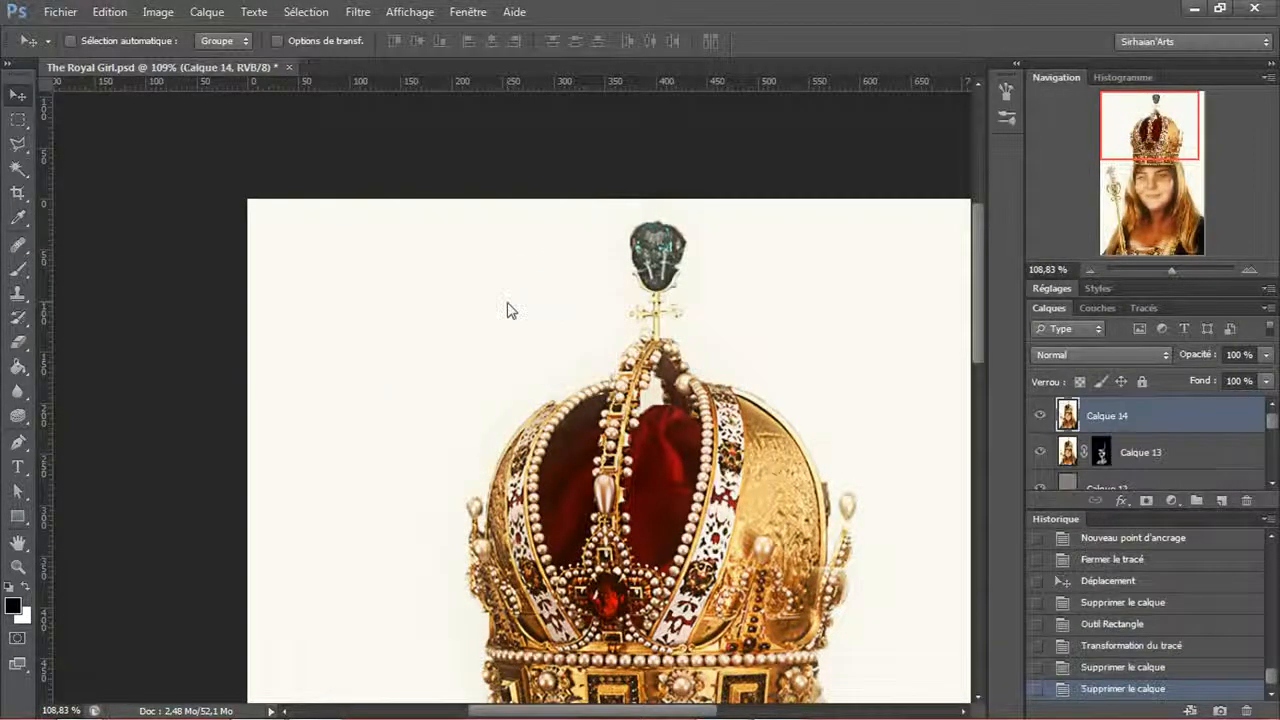
- Draw a rectangle shape about 371 x 101 px over the top of the crown
scroll(469, 348, "down", 2)
left_click_drag(582, 394, 614, 352)
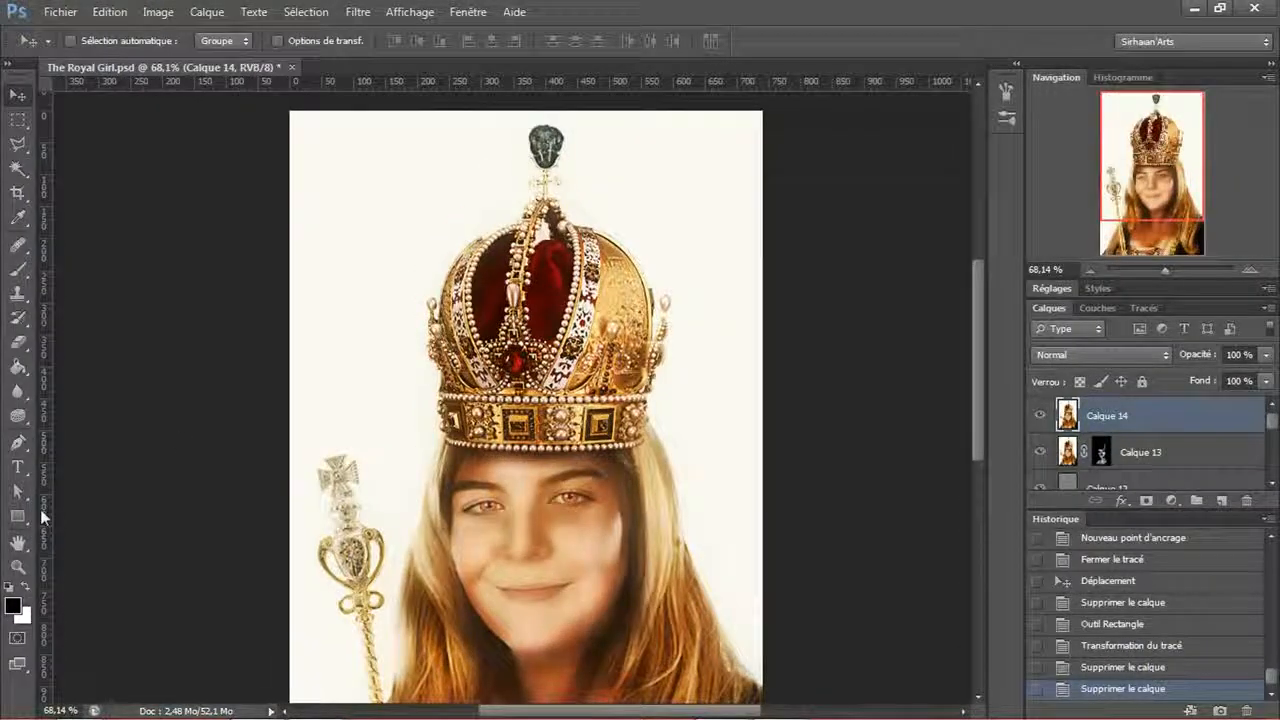
left_click(18, 516)
left_click_drag(450, 205, 577, 236)
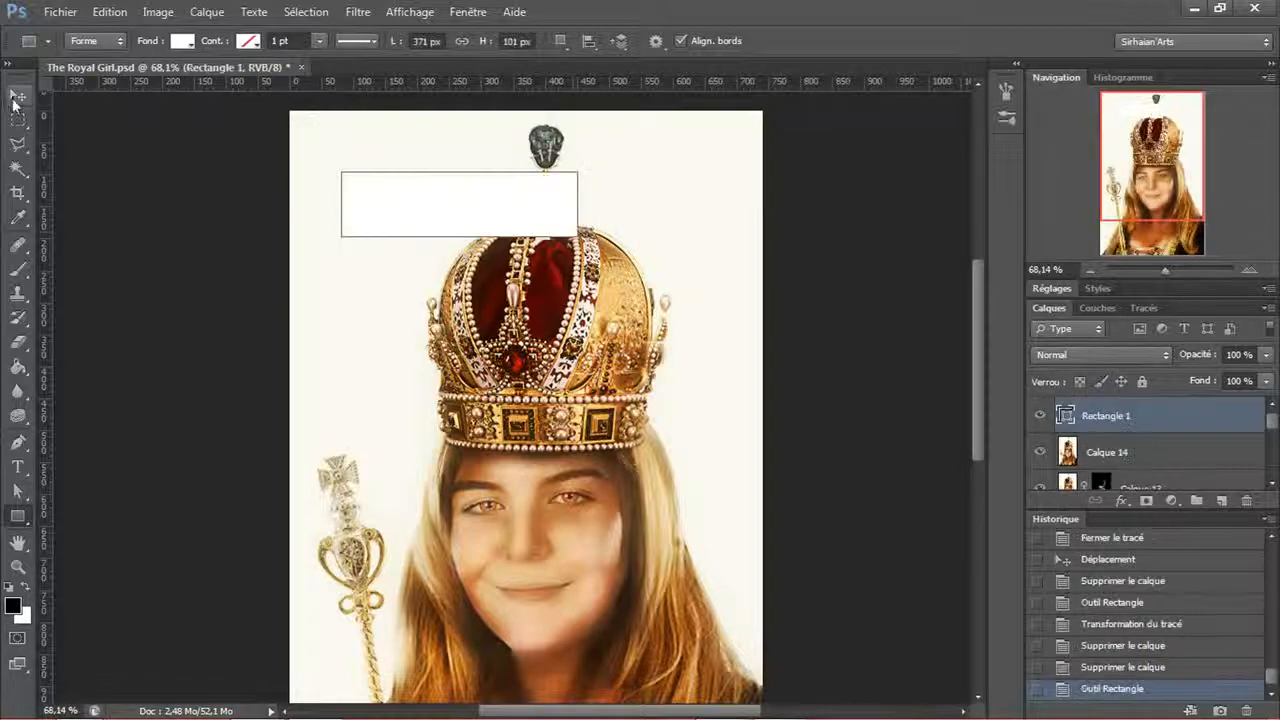
- Change the fill colour of the rectangle shape over the crown to black (000000)
key("v")
double_click(1066, 418)
left_click_drag(600, 380, 609, 486)
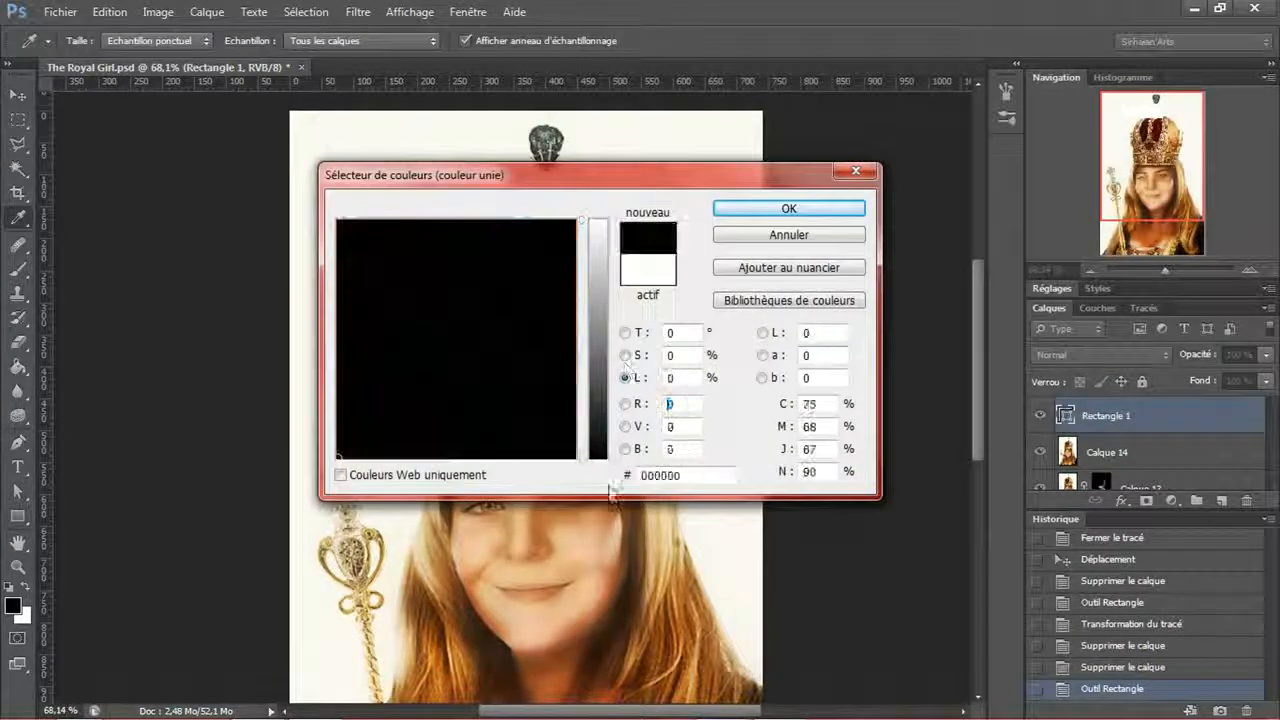
key("Return")
- Distort the black rectangle with the Perspective transformation, tapering its upper edge and pulling its lower right corner outward, and apply it
left_click(109, 12)
mouse_move(207, 378)
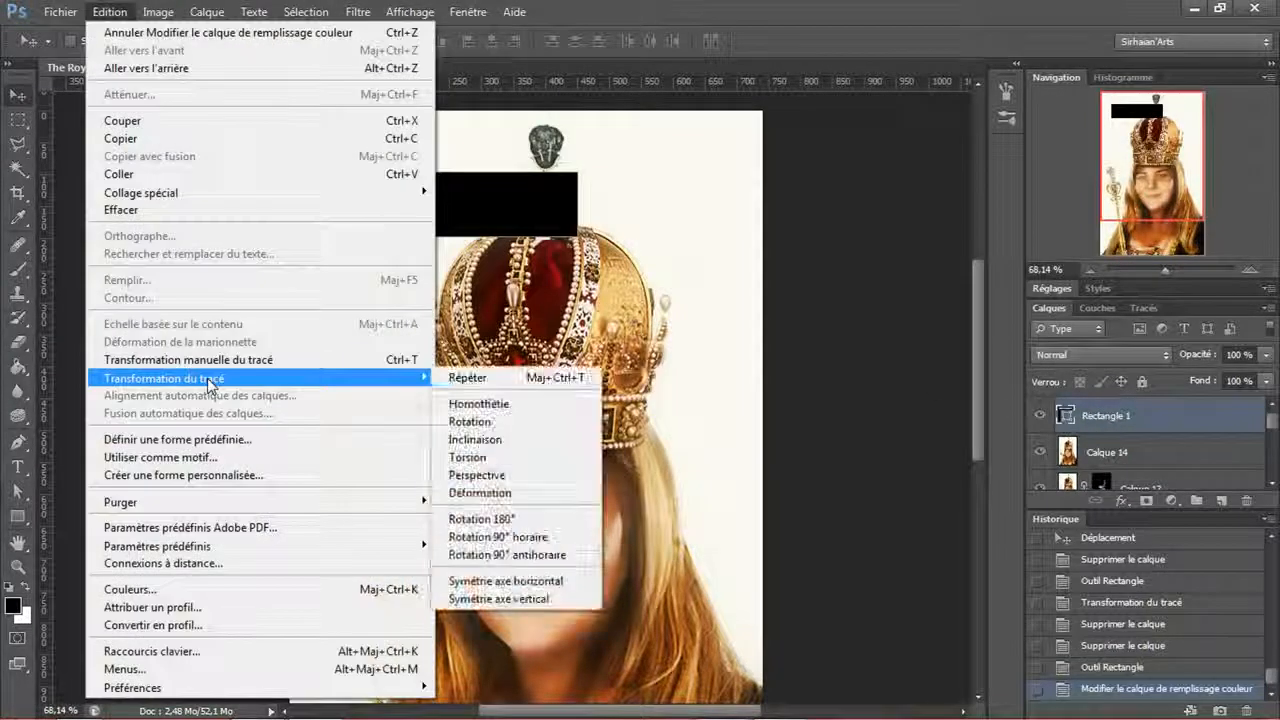
left_click(512, 474)
left_click_drag(577, 174, 497, 172)
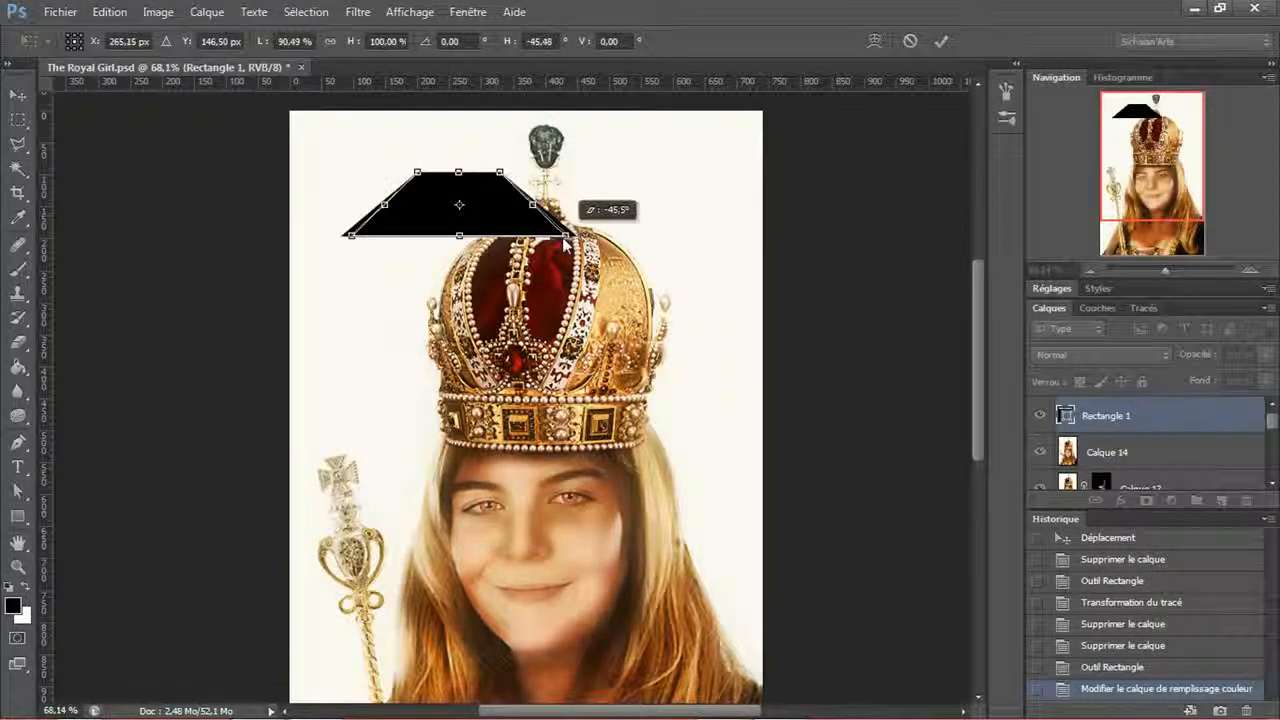
left_click_drag(565, 241, 606, 262)
left_click(18, 94)
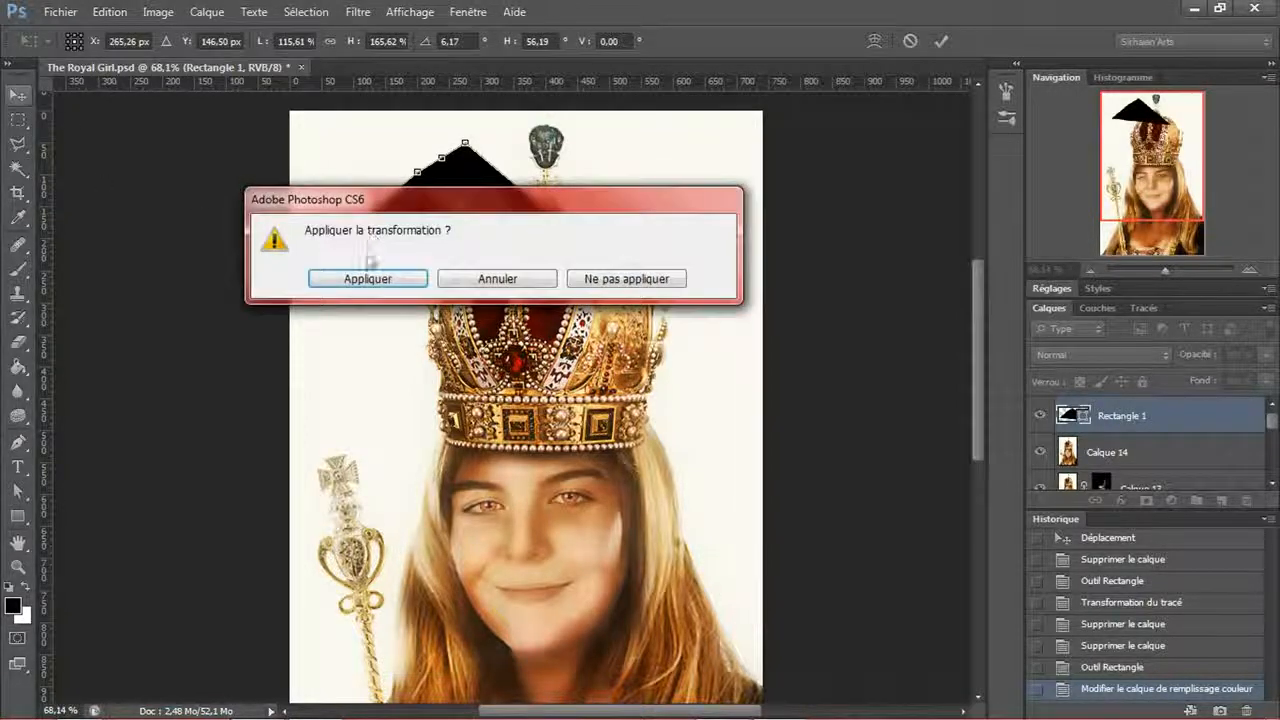
left_click(390, 277)
- Nudge the distorted black shape over the crown and delete its layer
left_click_drag(510, 208, 511, 243)
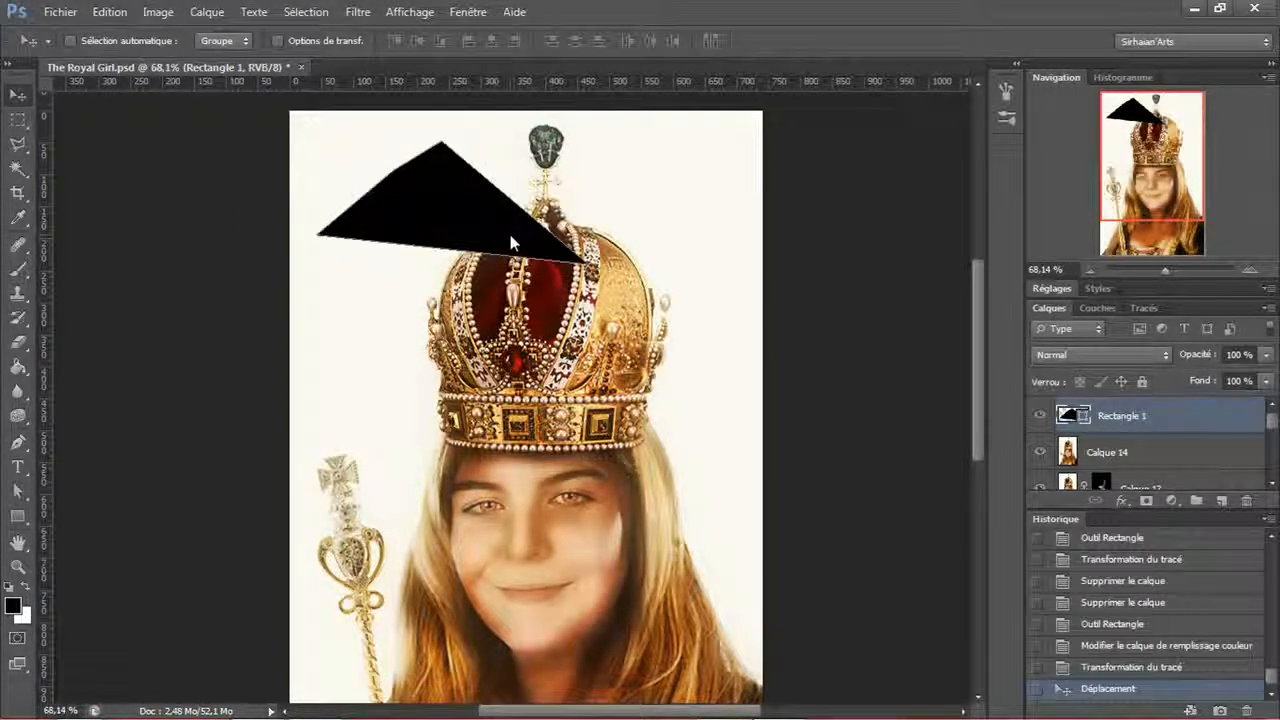
key("Delete")
left_click_drag(715, 386, 709, 263)
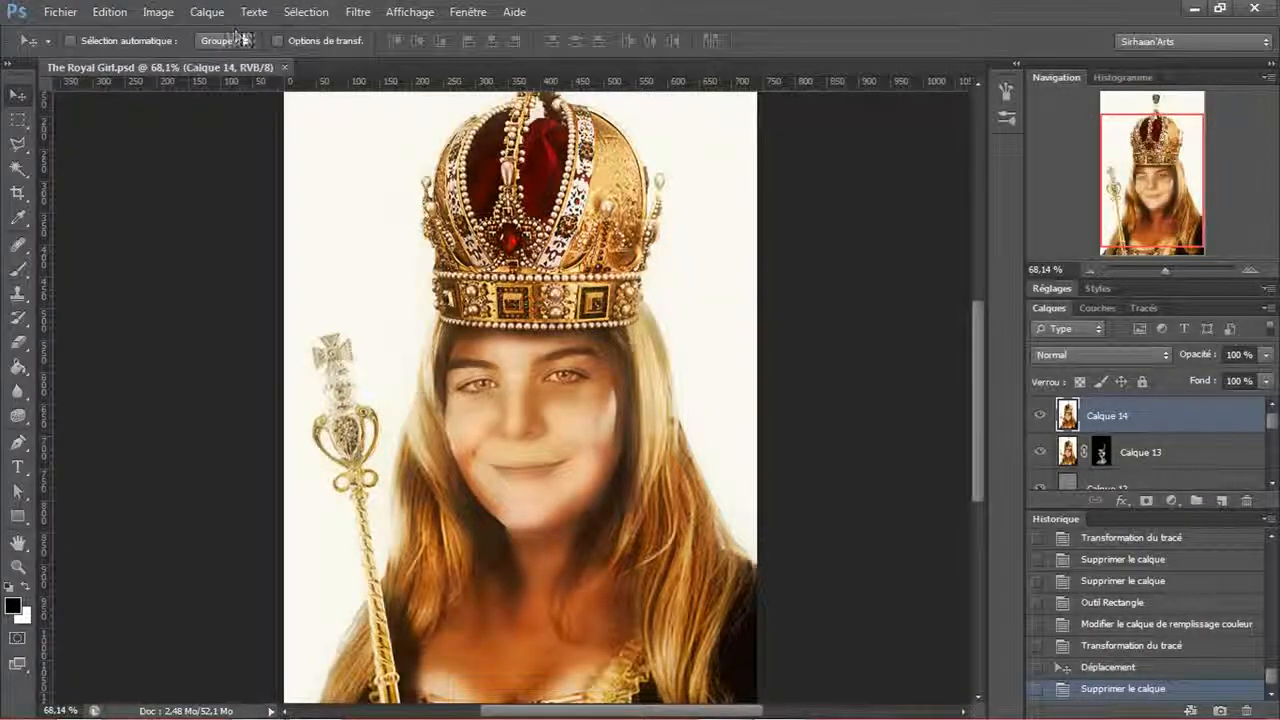
left_click(16, 416)
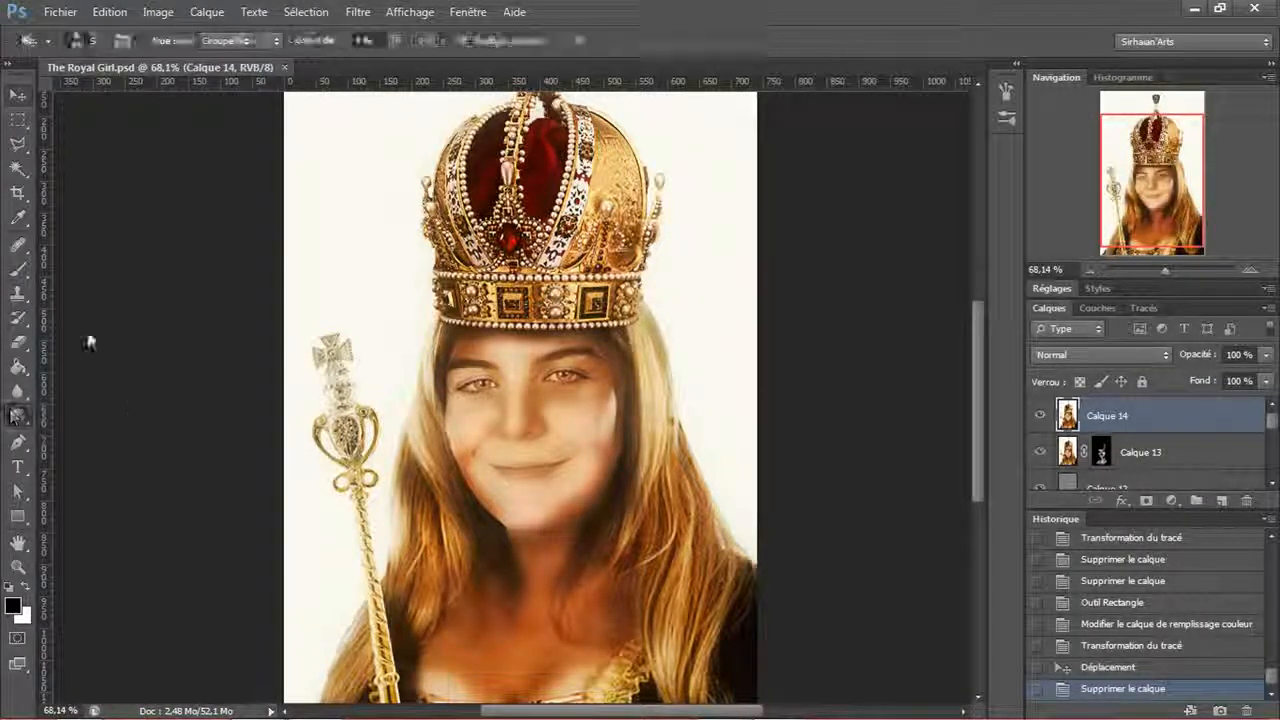
left_click(17, 97)
left_click_drag(454, 337, 402, 315)
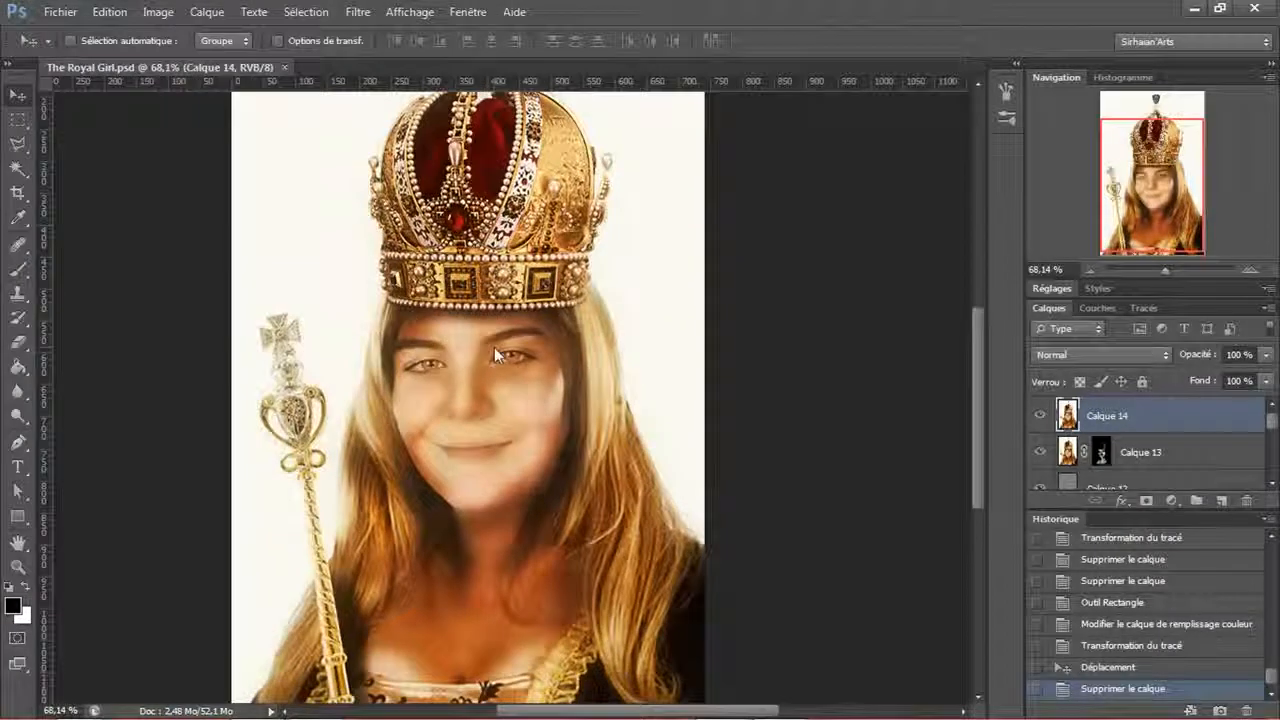
left_click_drag(480, 429, 493, 491)
left_click_drag(527, 402, 538, 322)
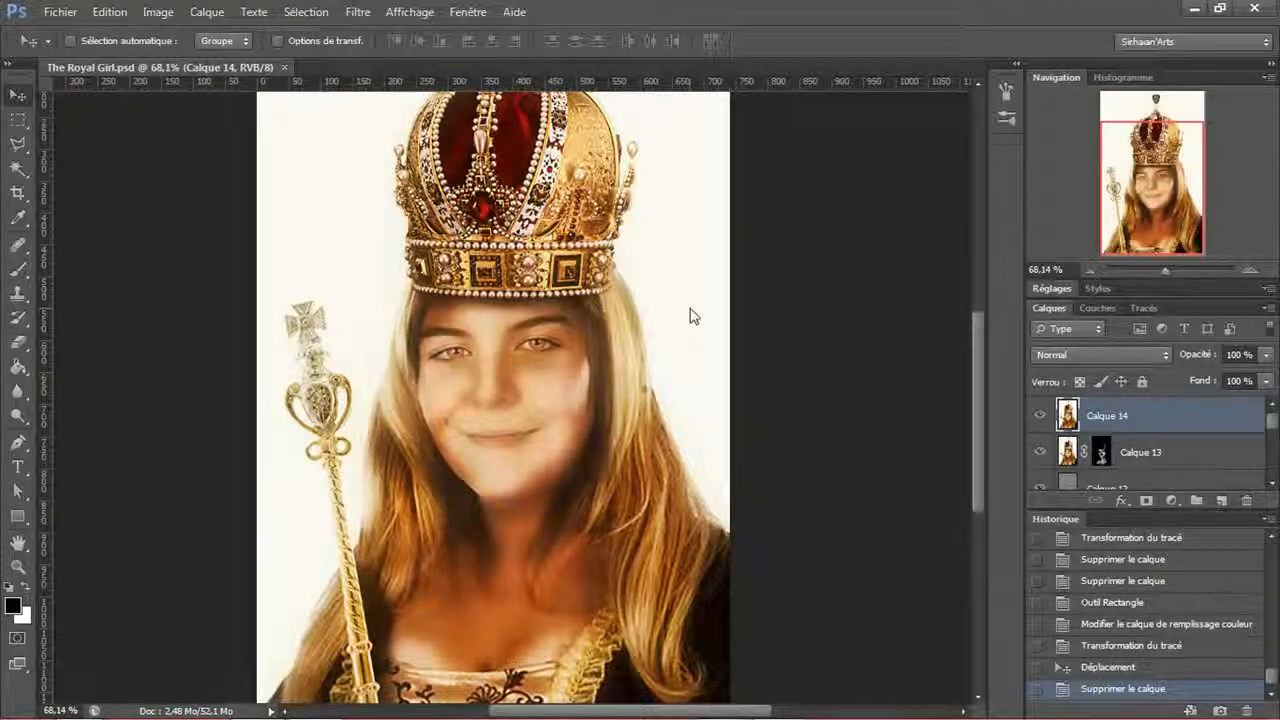
left_click(306, 14)
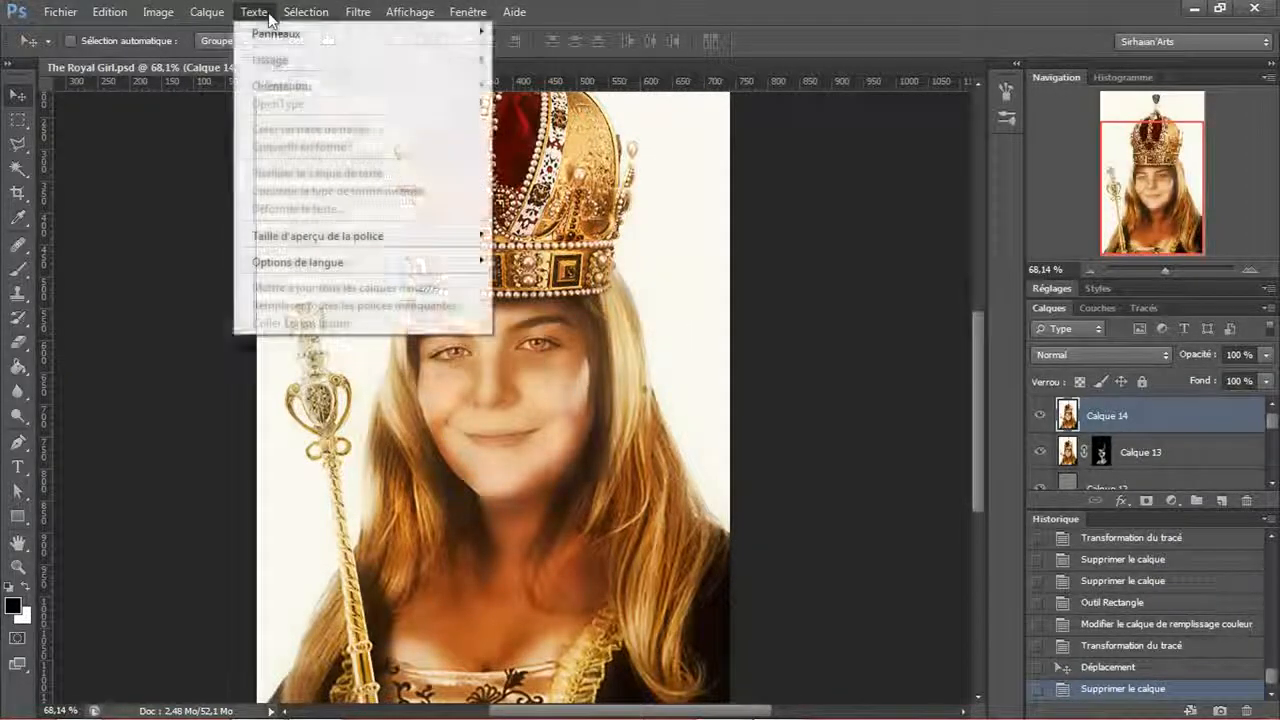
left_click(500, 172)
scroll(529, 215, "down", 3)
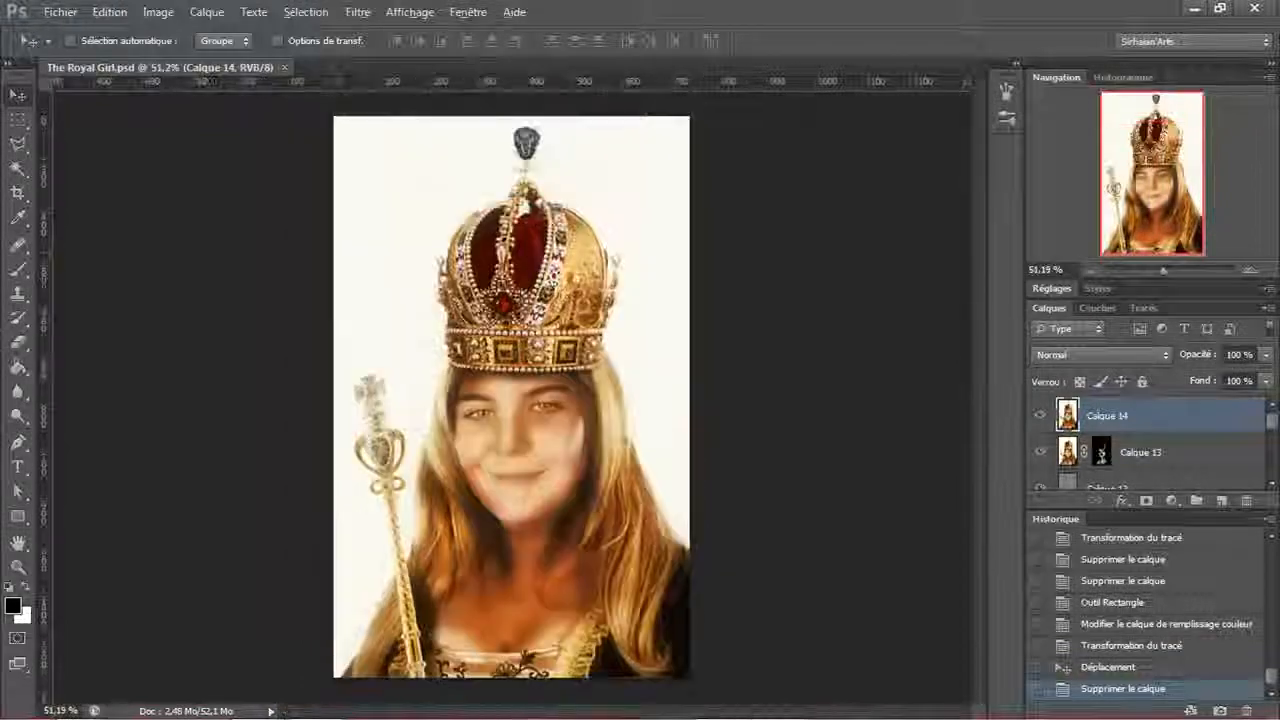
- Switch to the Windows file explorer and browse from Compositions through Renders to the Public Domain Images folder
mouse_move(80, 701)
left_click(524, 590)
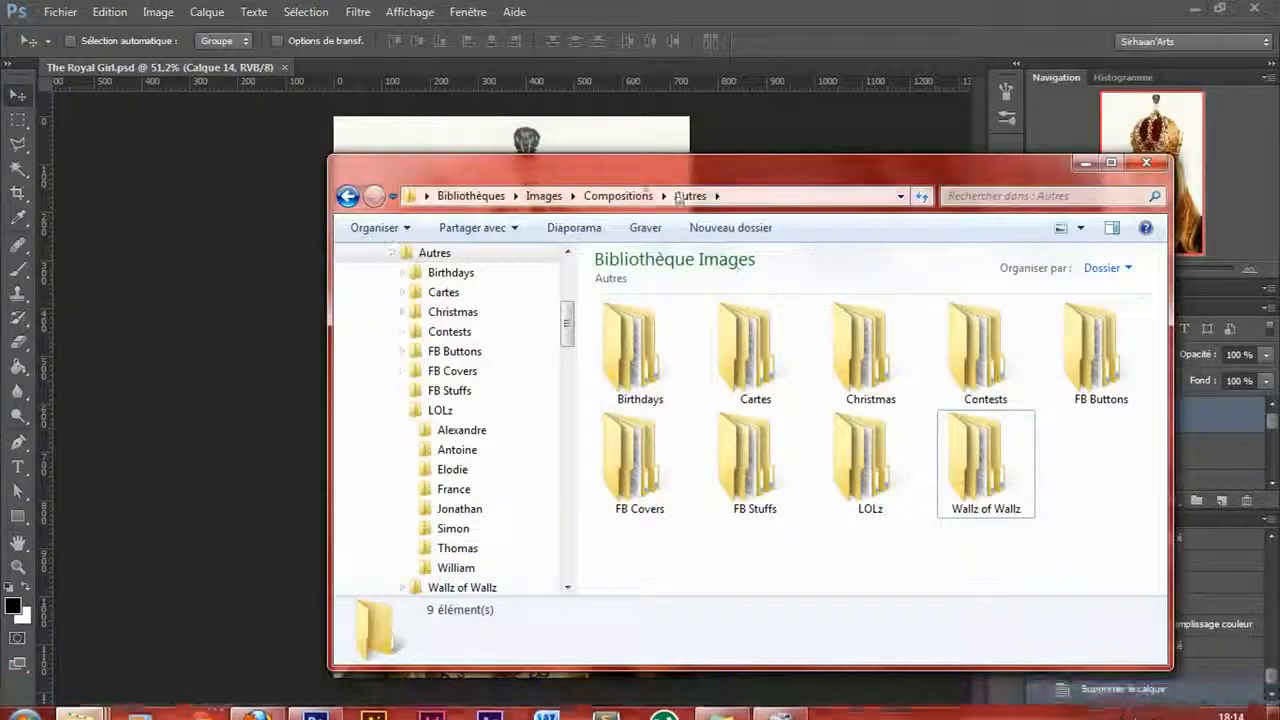
left_click(626, 197)
left_click_drag(661, 176, 581, 133)
double_click(890, 300)
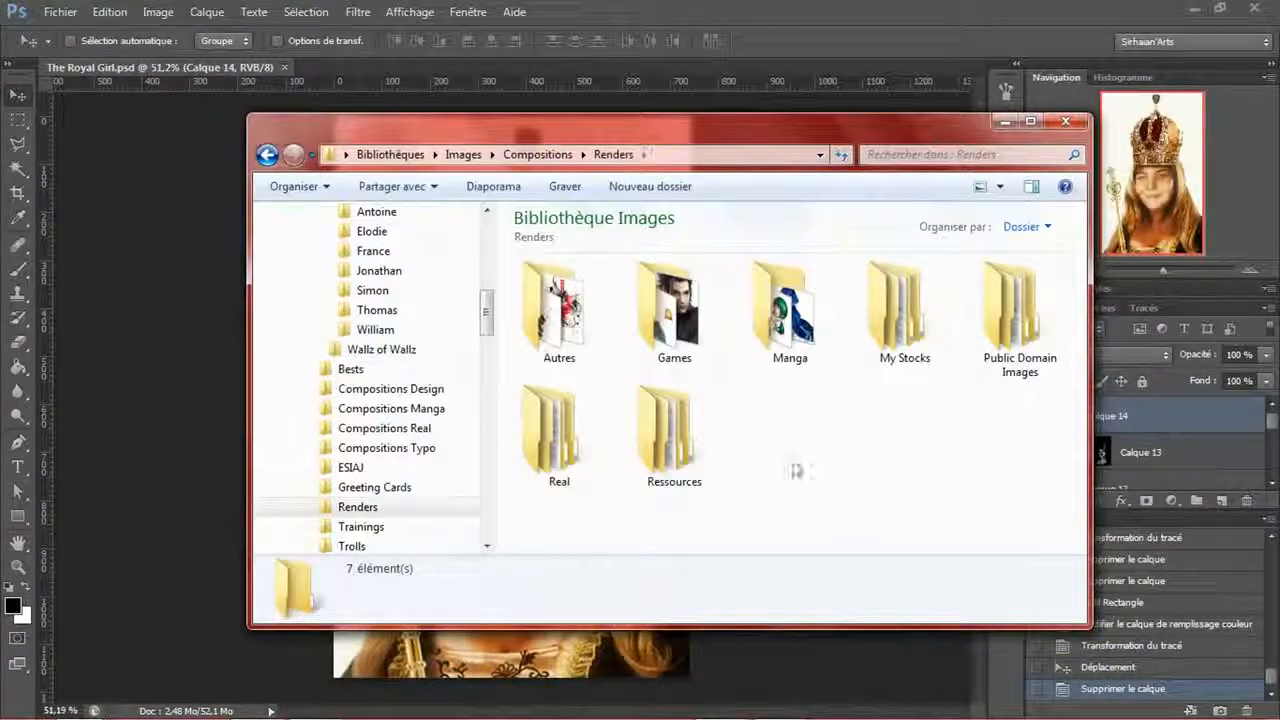
double_click(1018, 282)
left_click(697, 330)
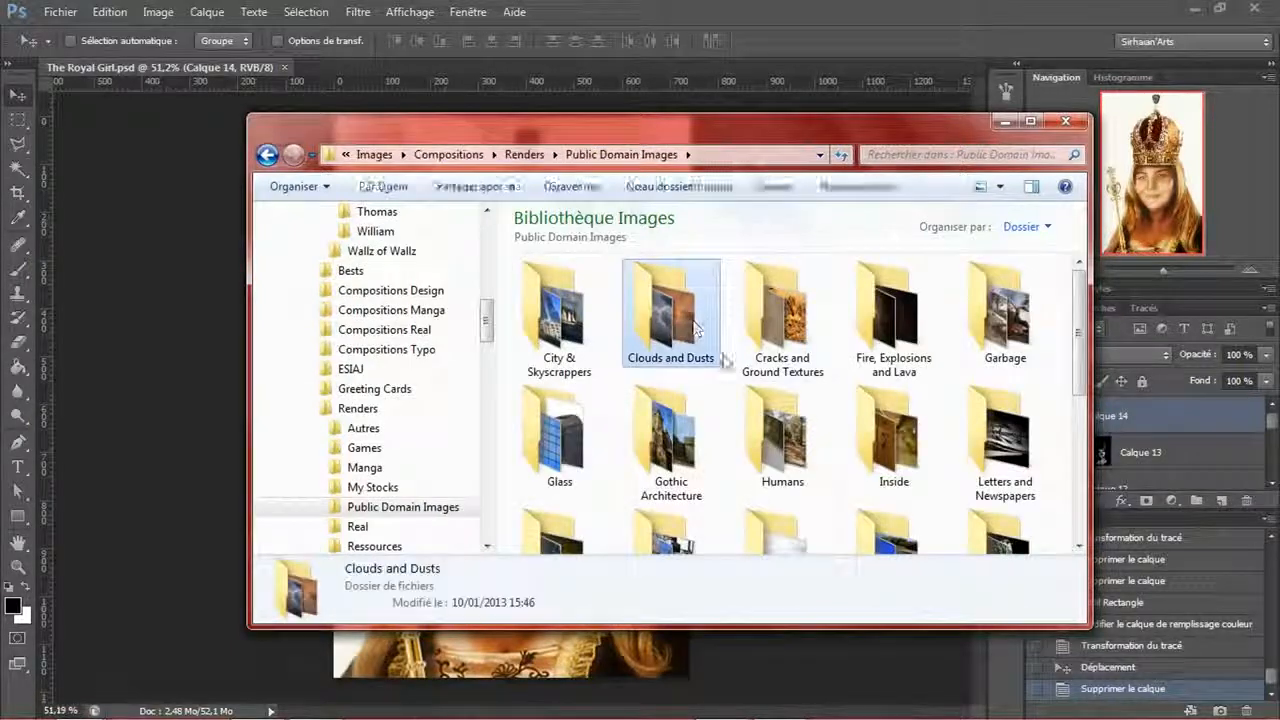
left_click(729, 380)
scroll(729, 388, "down", 1)
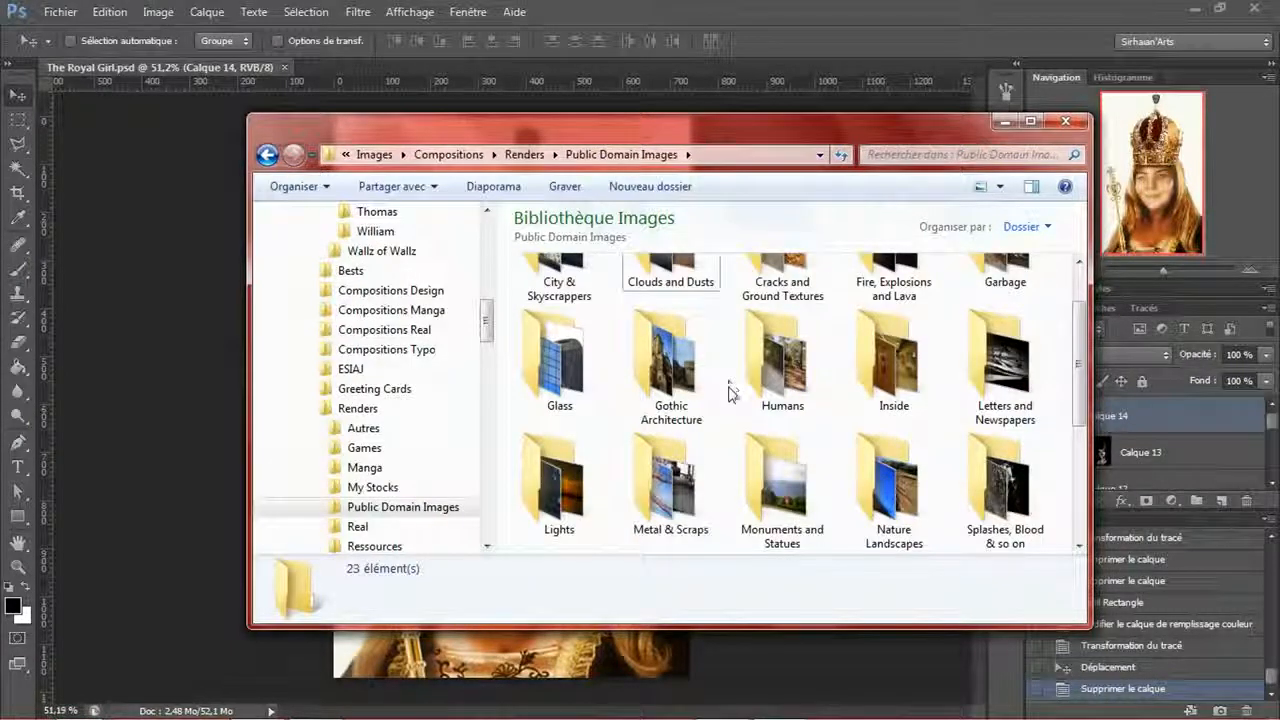
scroll(729, 388, "down", 1)
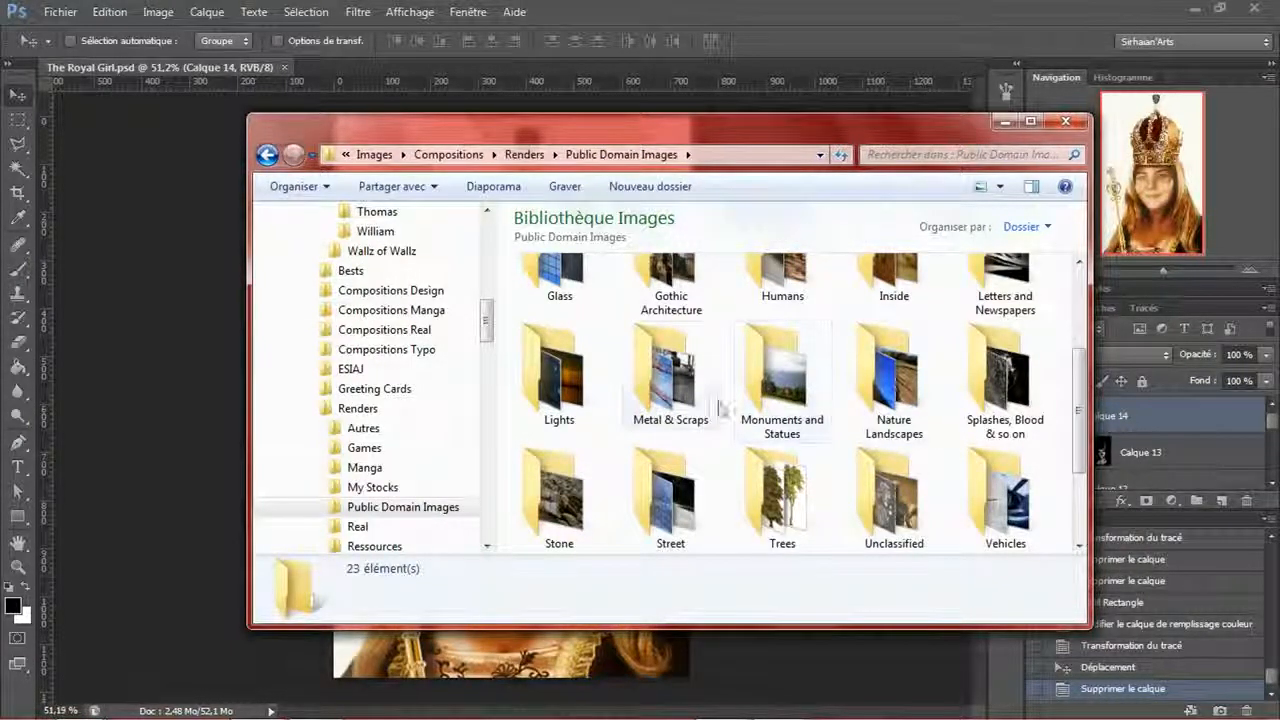
double_click(690, 366)
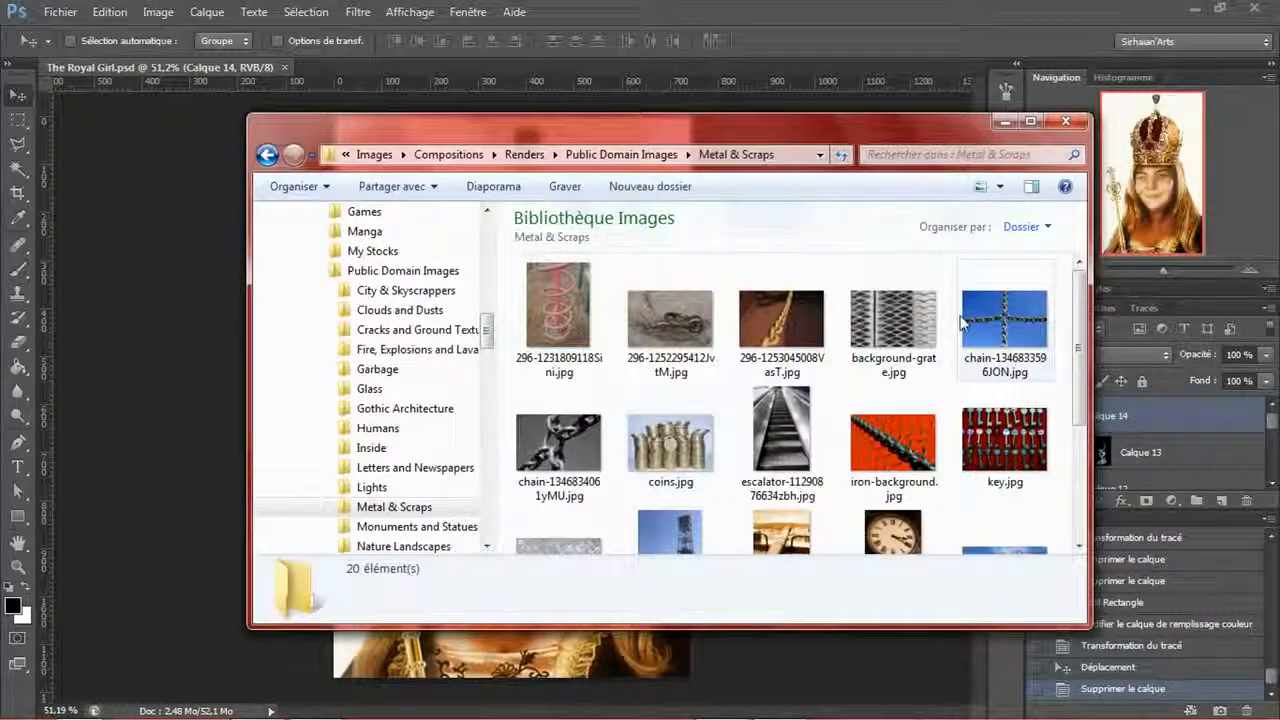
left_click_drag(965, 320, 669, 71)
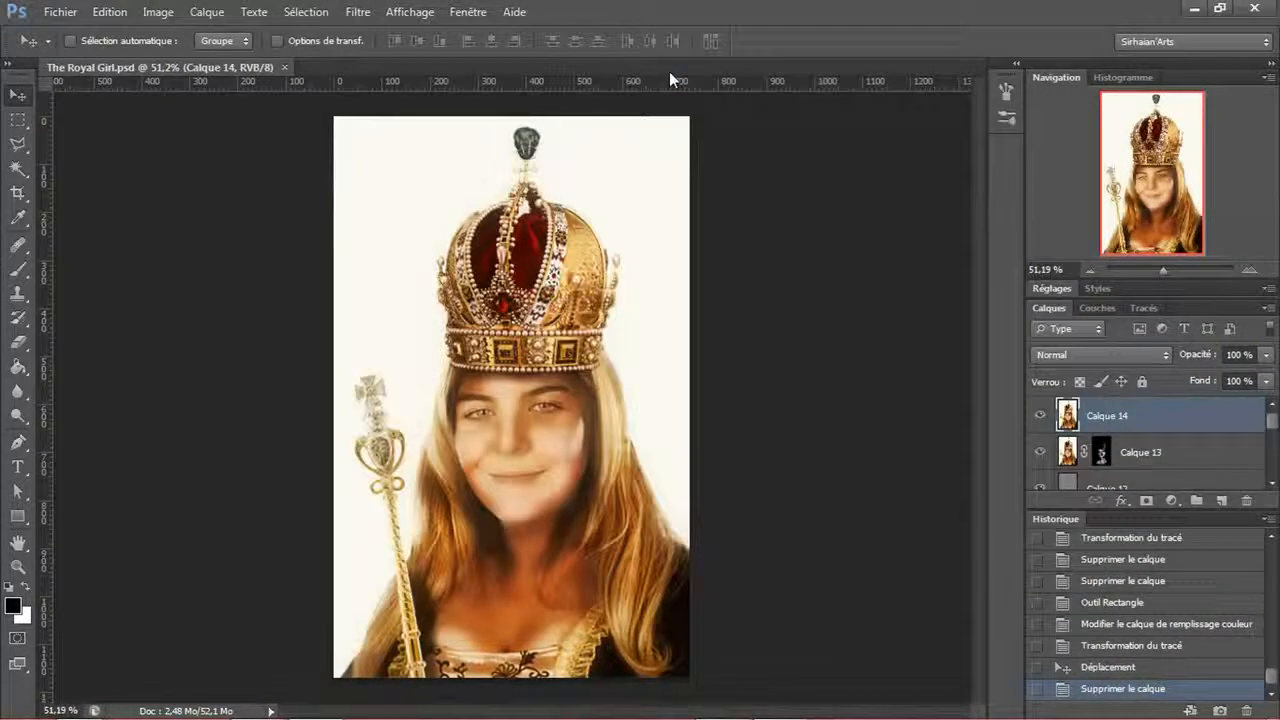
scroll(510, 320, "down", 3)
scroll(487, 342, "up", 2)
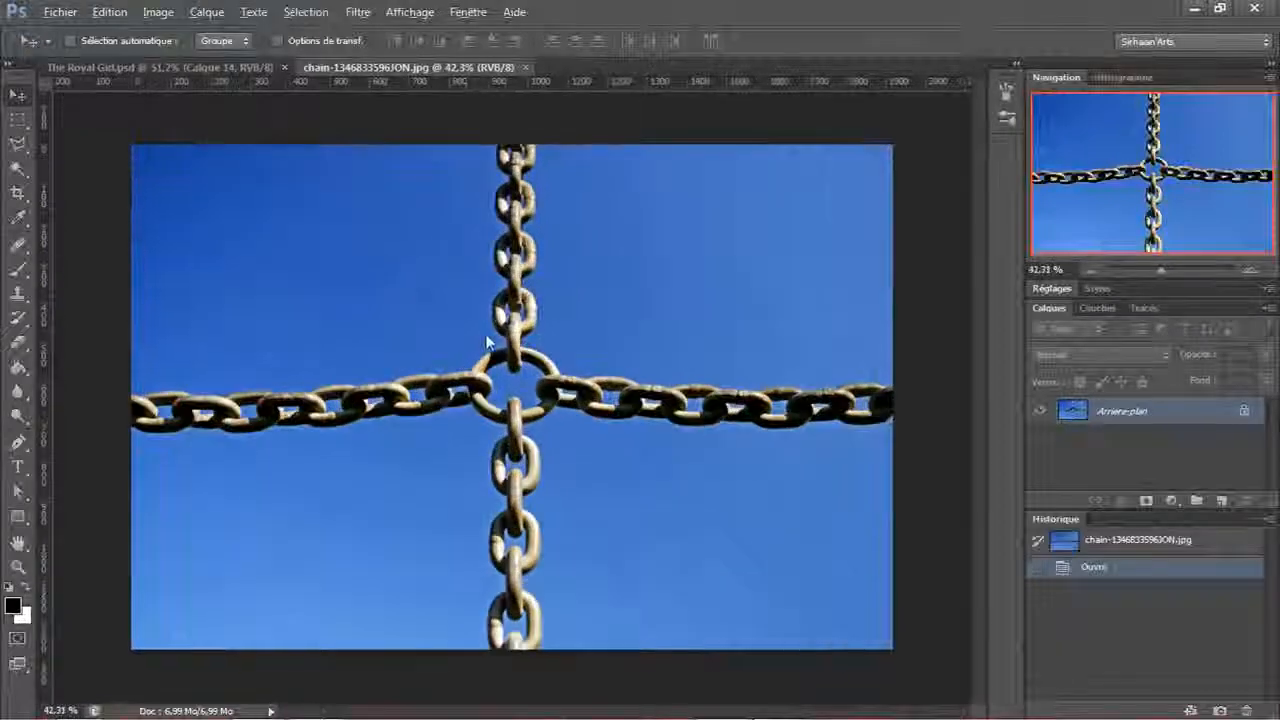
scroll(449, 388, "up", 1)
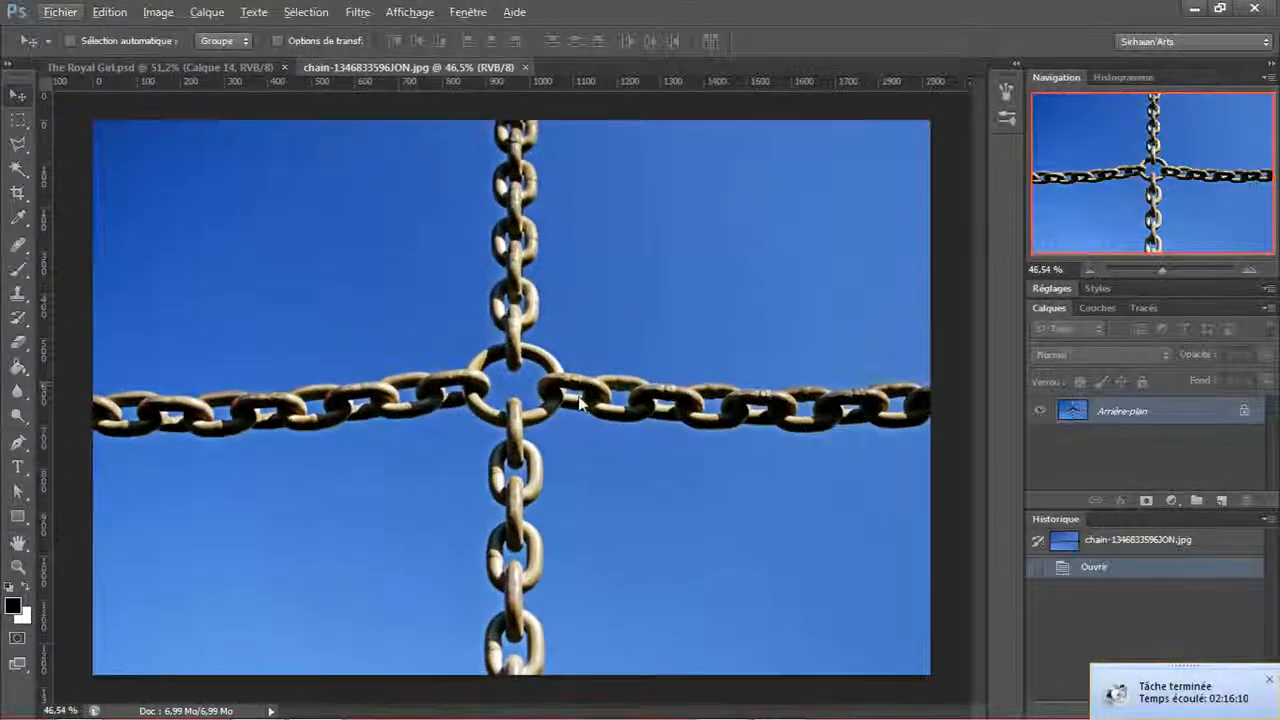
left_click(1268, 679)
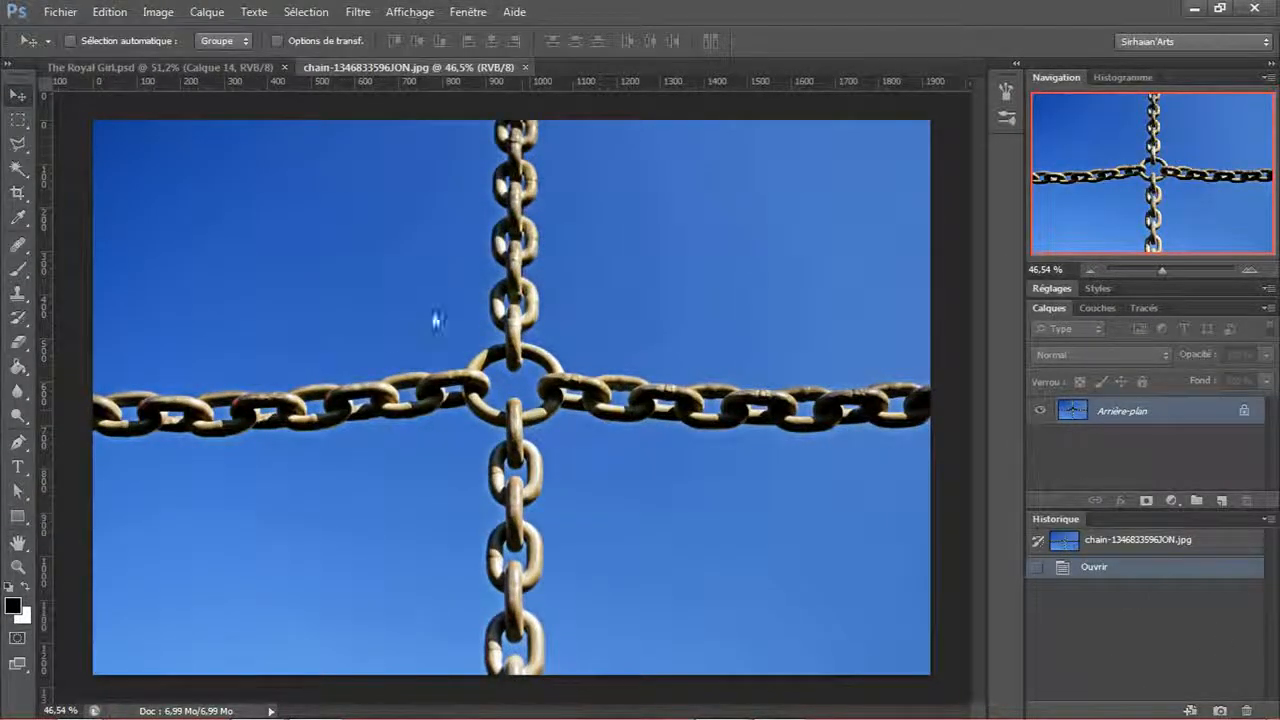
scroll(136, 393, "up", 10)
scroll(394, 406, "down", 7)
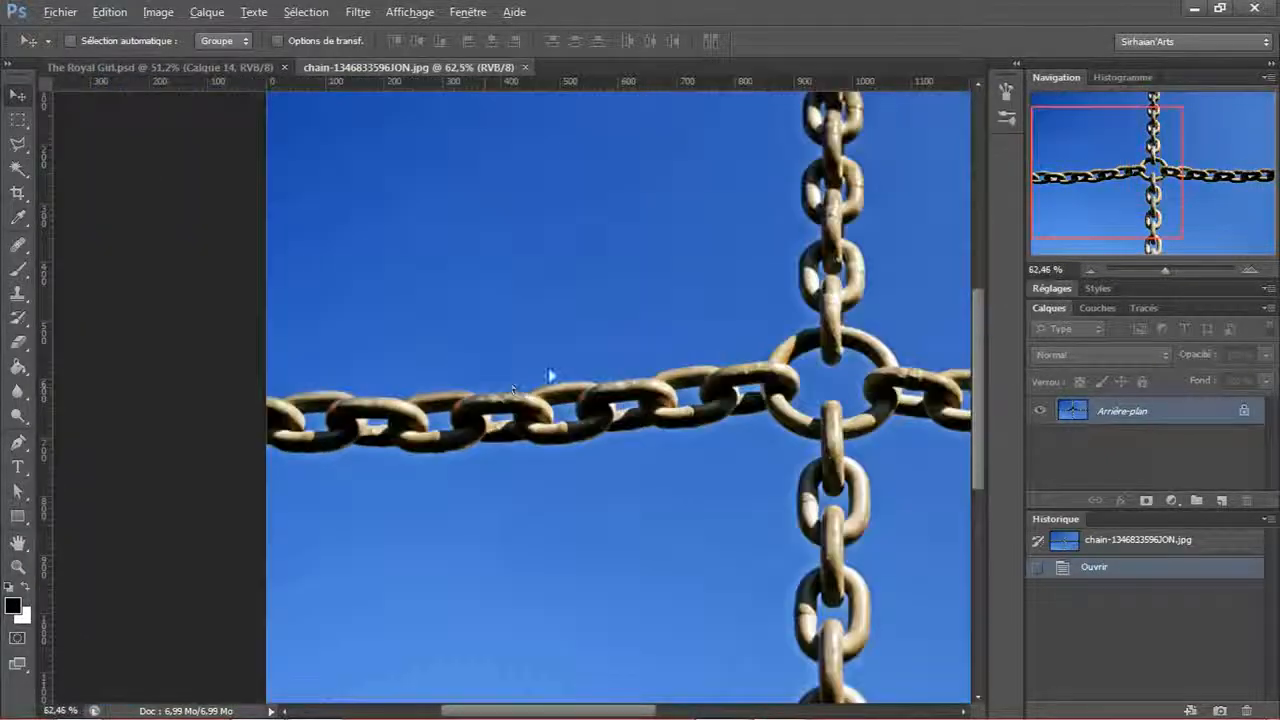
left_click_drag(804, 420, 478, 343)
key("ctrl+0")
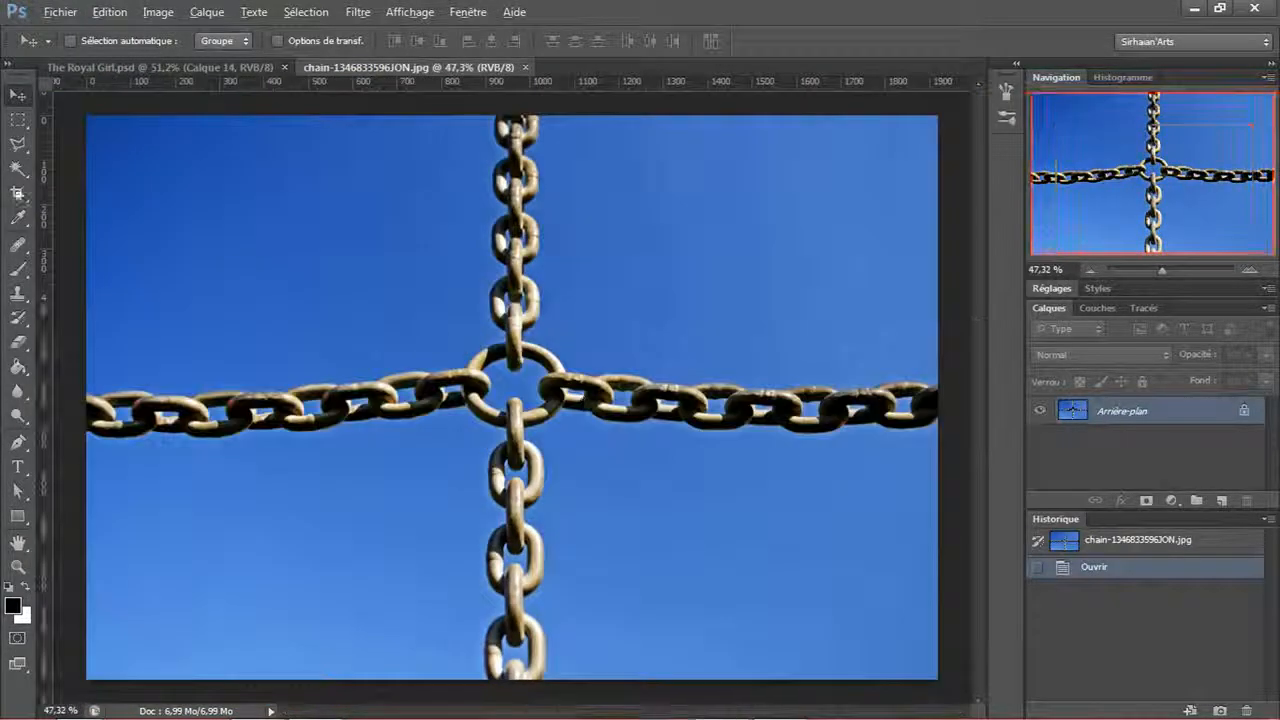
- Try to select the blue sky around the chains and inside the central ring with the Quick Selection tool
left_click(18, 166)
left_click(90, 168)
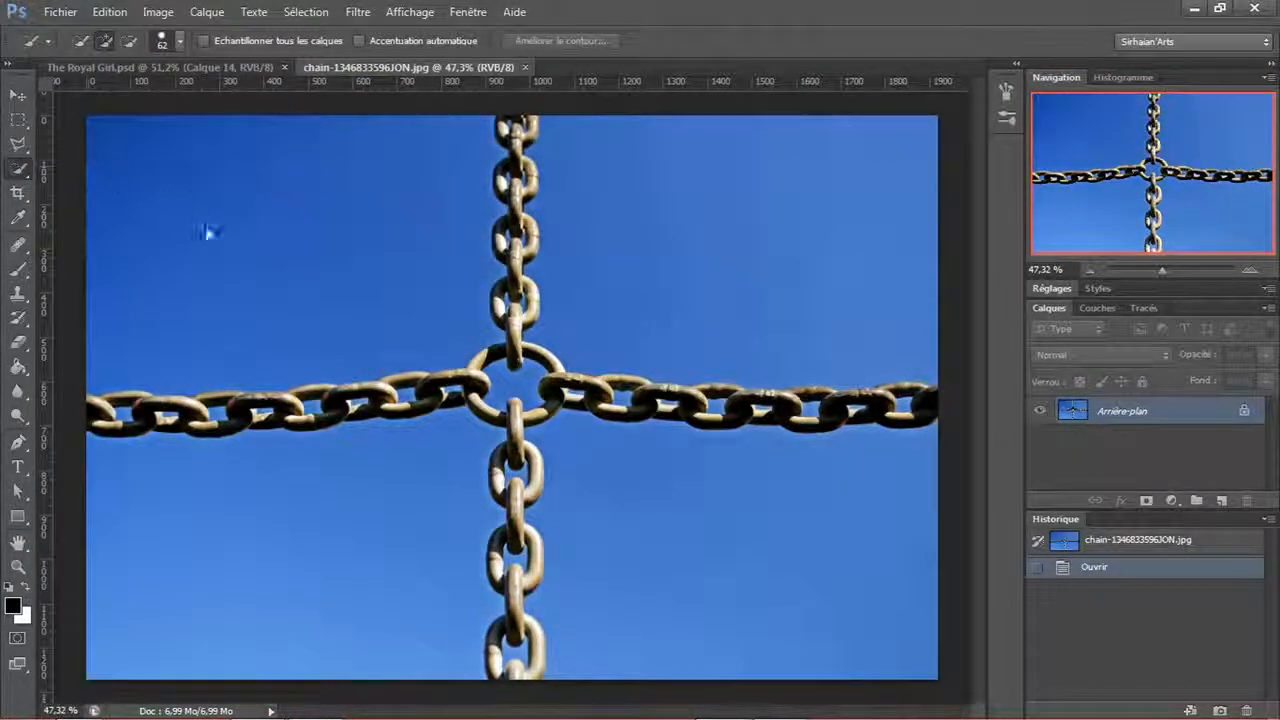
left_click(282, 283)
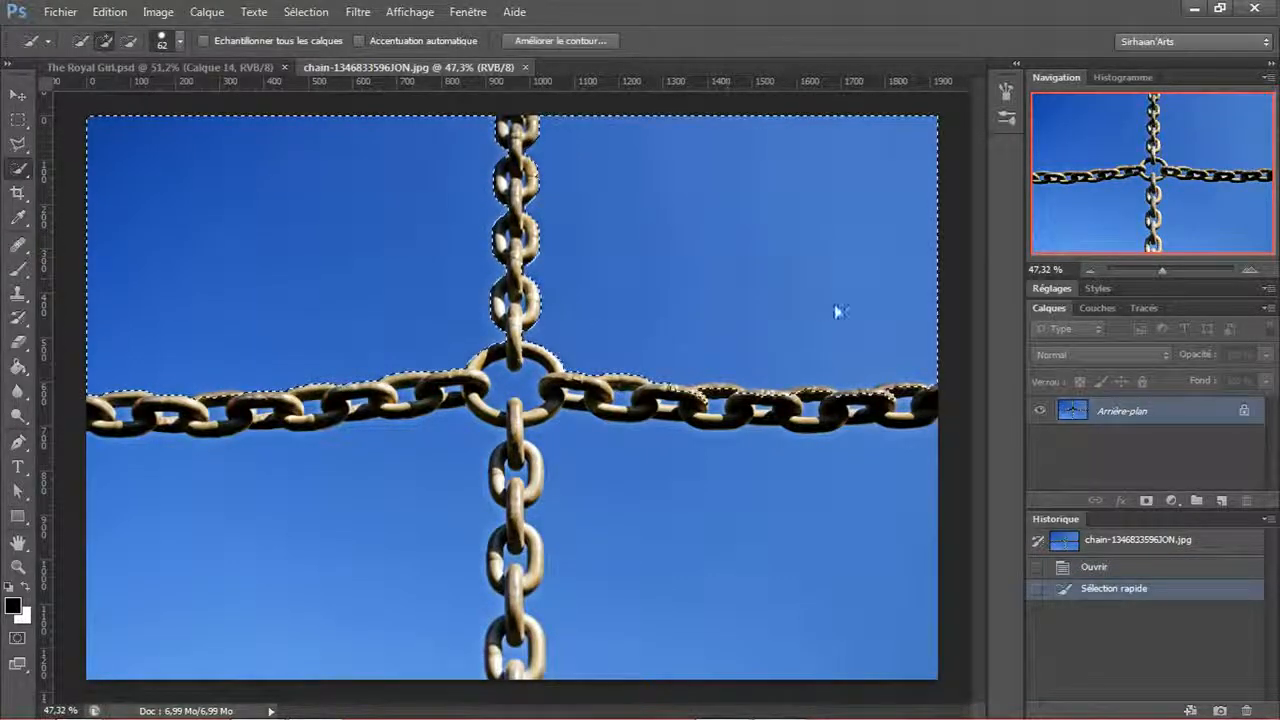
left_click(709, 540)
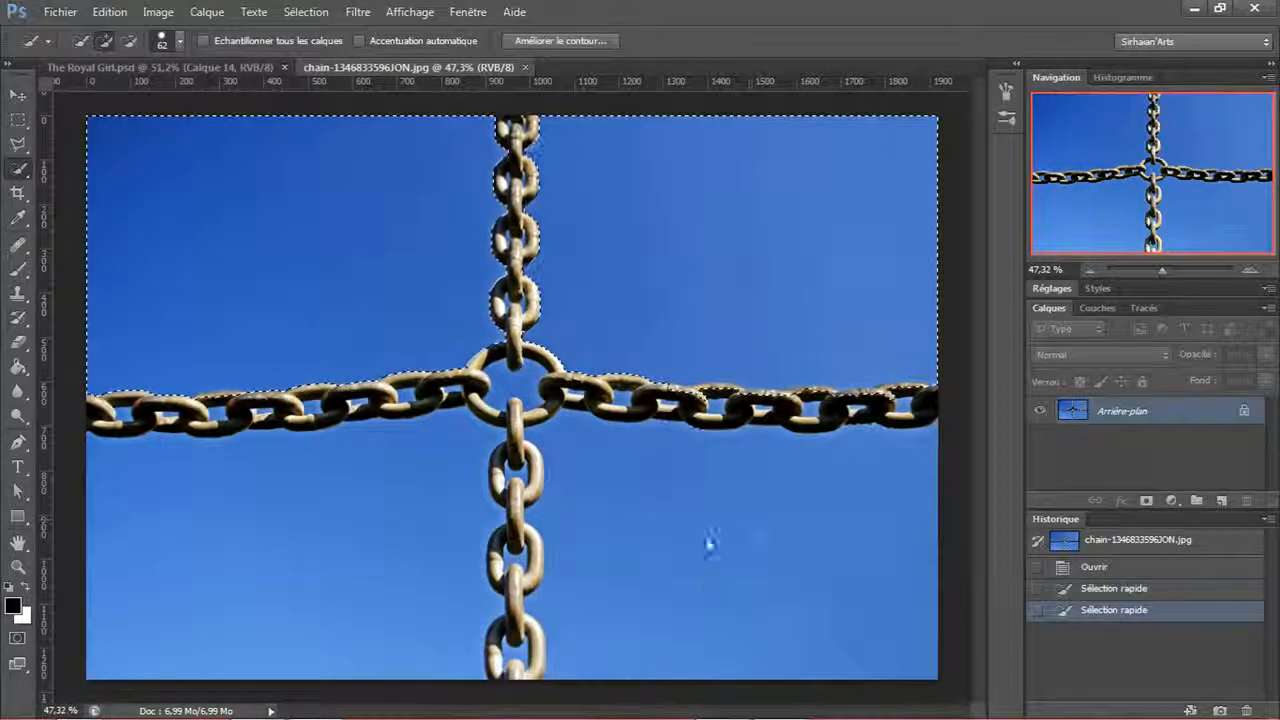
left_click(484, 408)
left_click(522, 398)
left_click(606, 414)
left_click(677, 459)
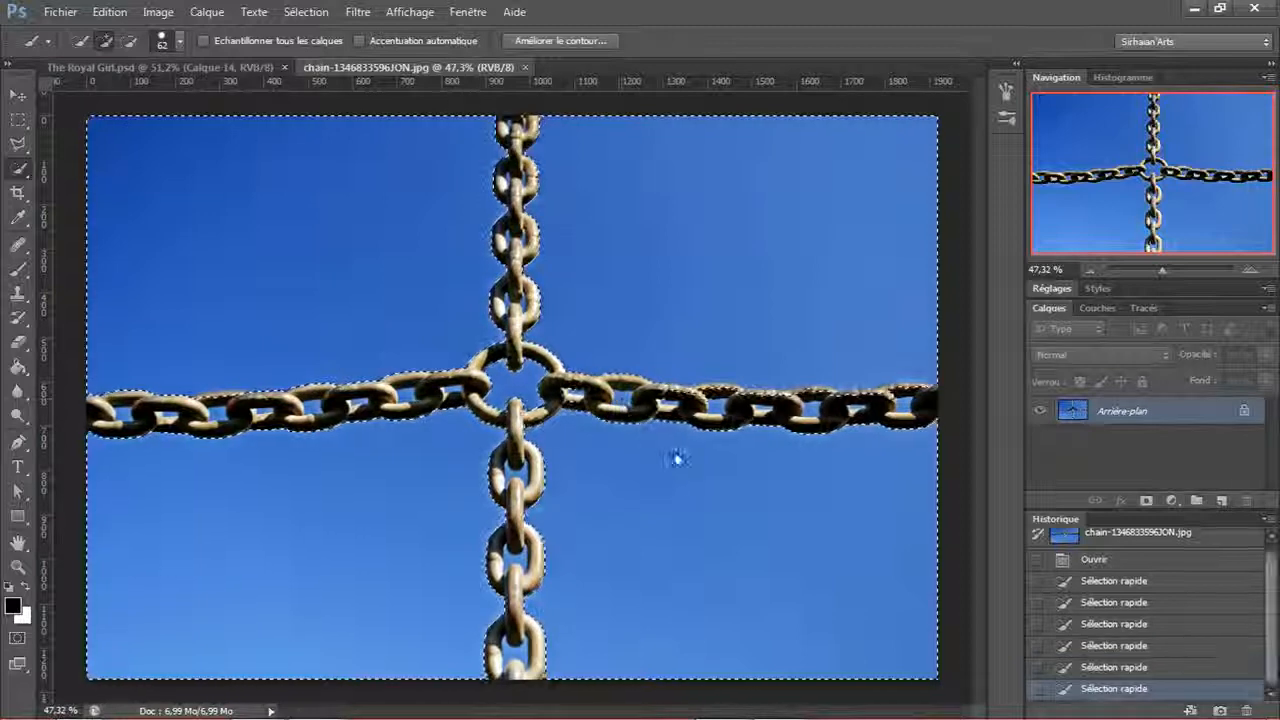
key("ctrl+d")
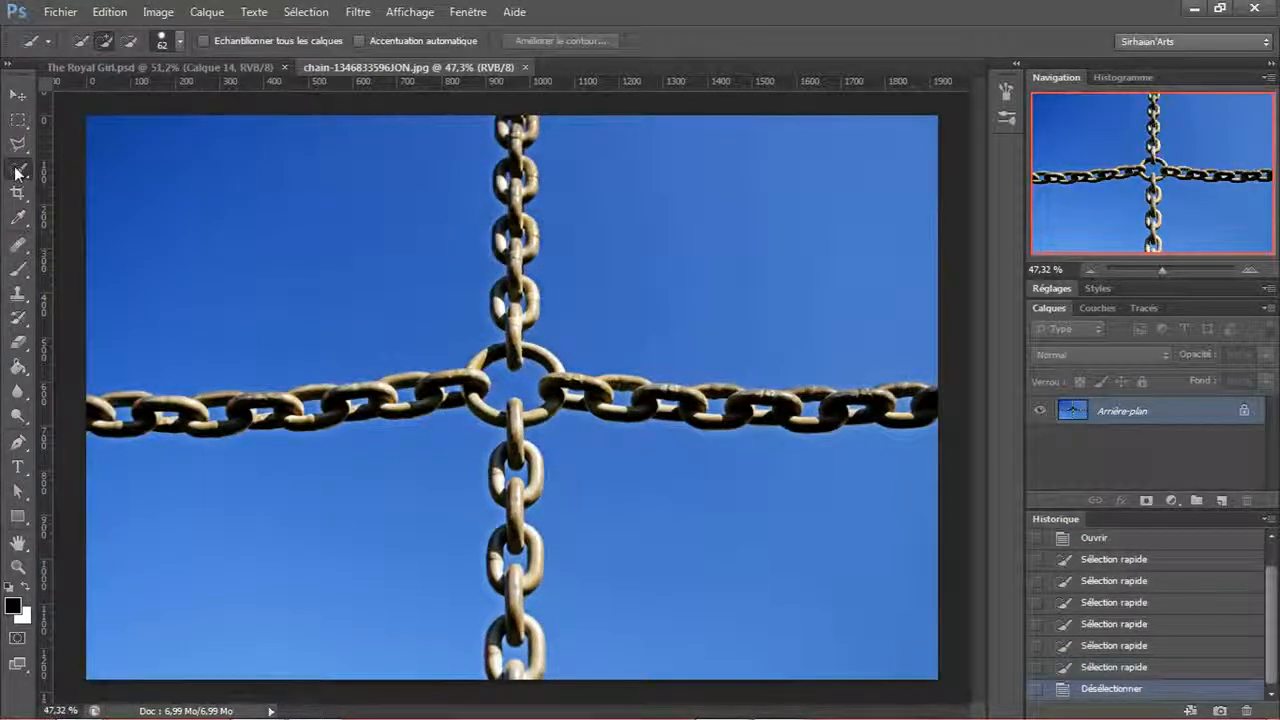
- Select the upper-left area of sky with the Magic Wand tool, raising its tolerance to 118
left_click(66, 188)
left_click(286, 231)
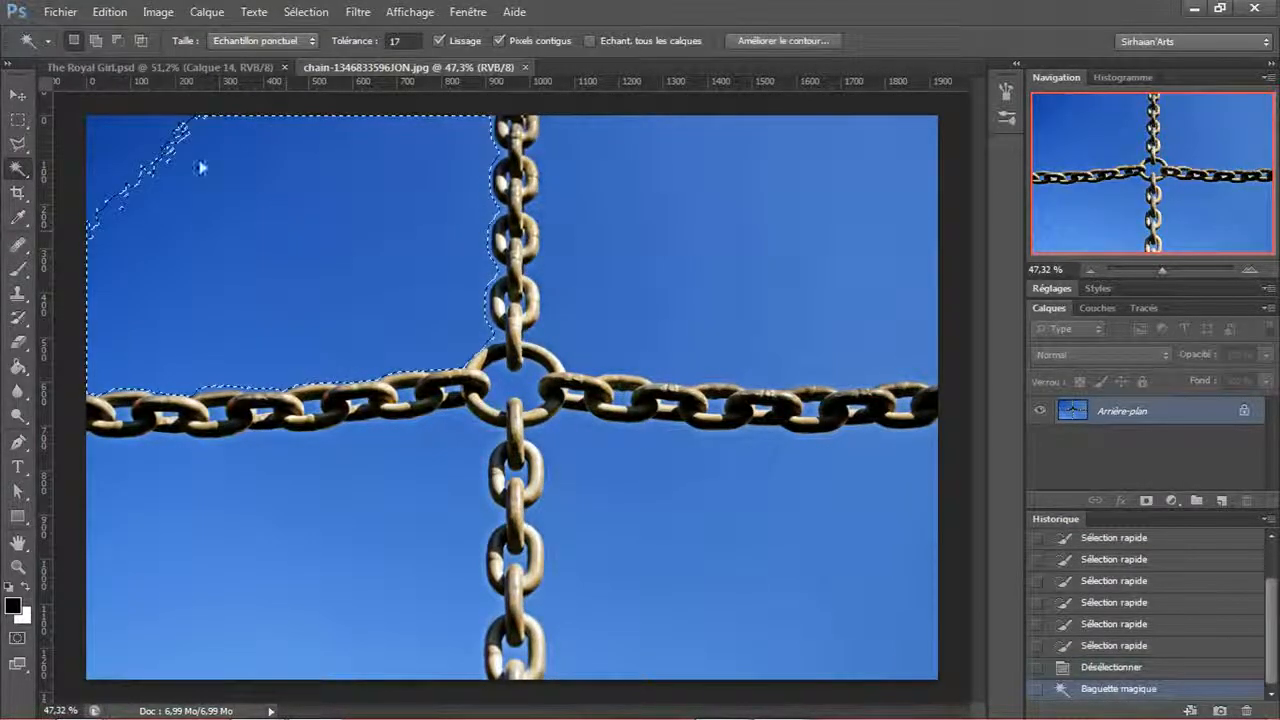
left_click(301, 122)
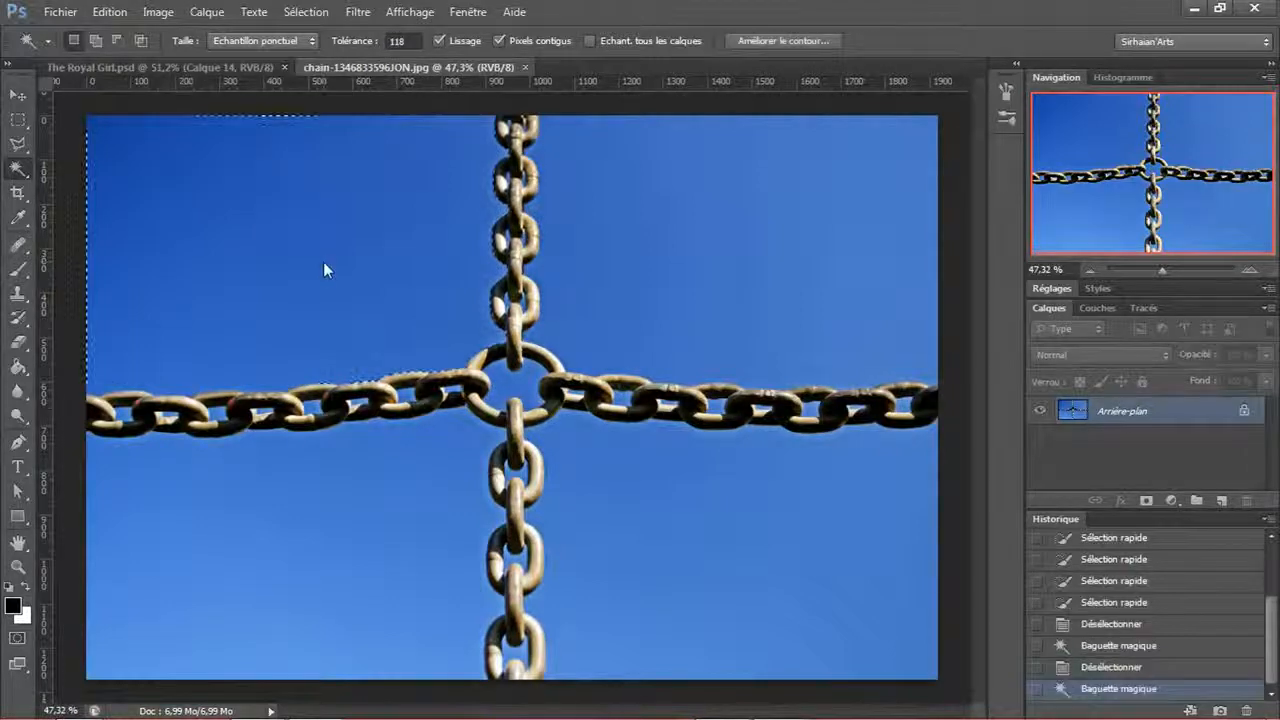
- Turn off contiguous pixels for the Magic Wand, select the blue sky throughout the image and check the selection edges around the links
left_click(499, 41)
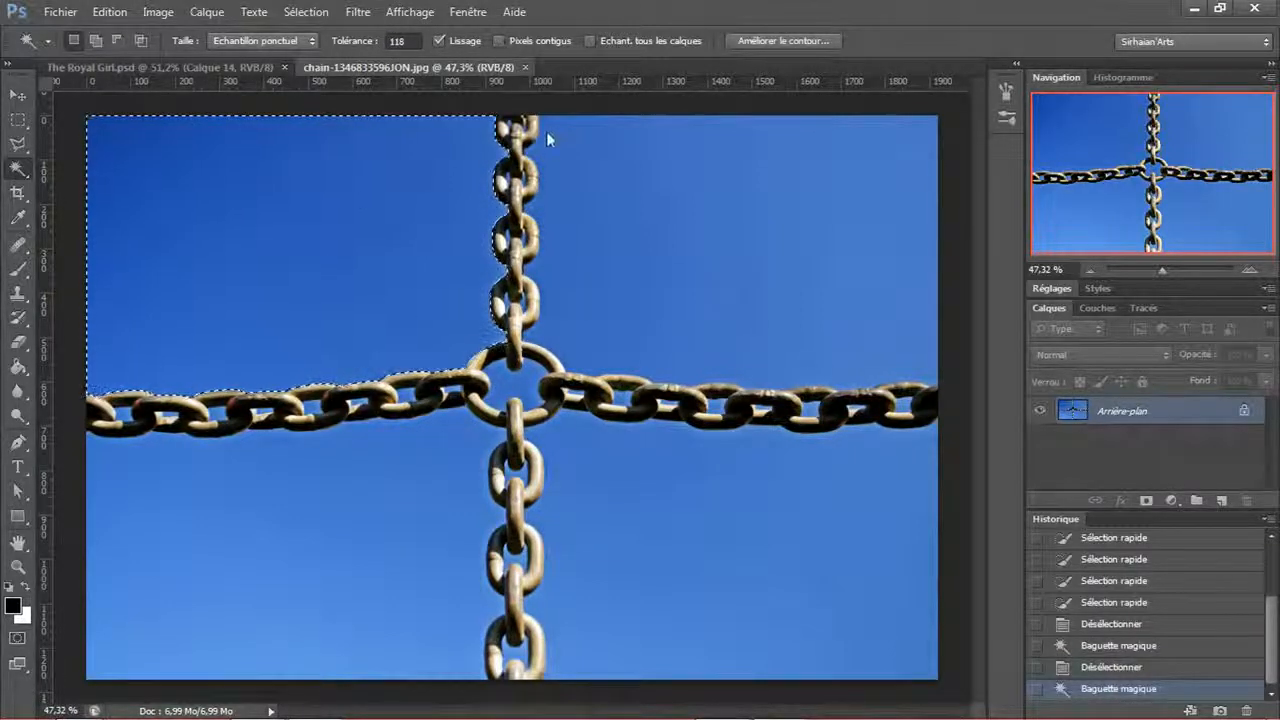
left_click(425, 235)
scroll(540, 324, "up", 4)
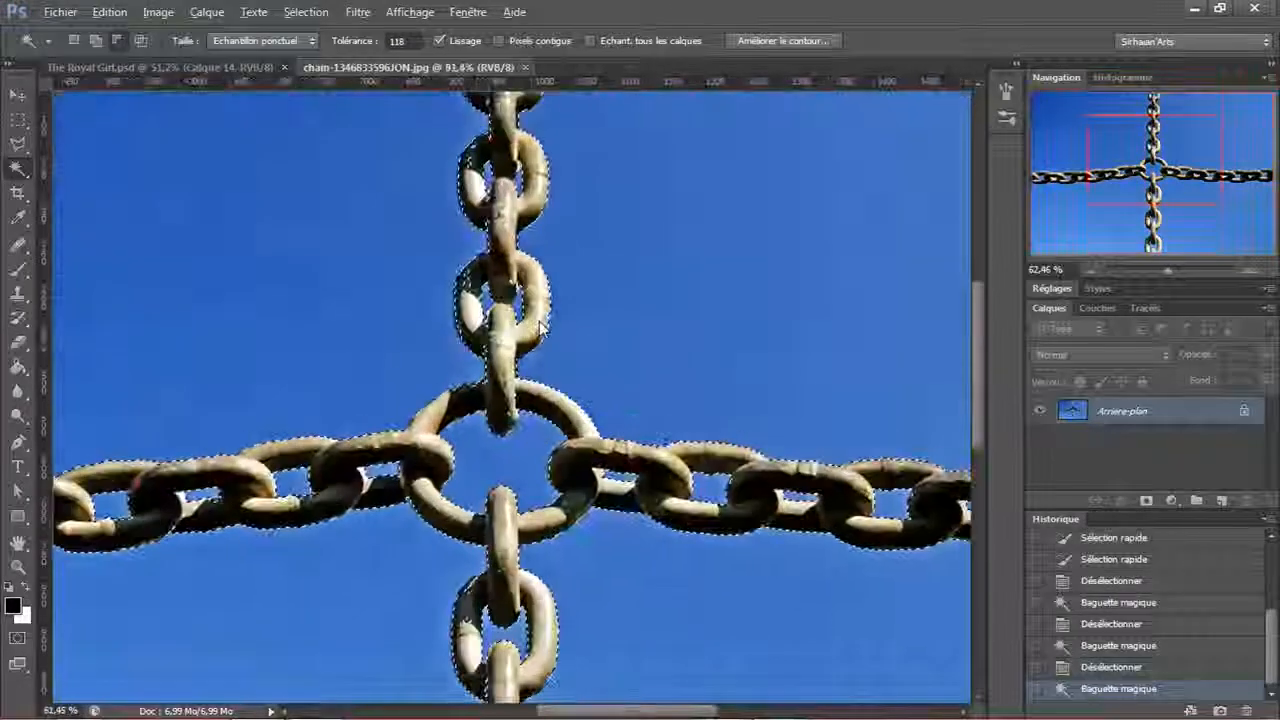
scroll(540, 325, "up", 4)
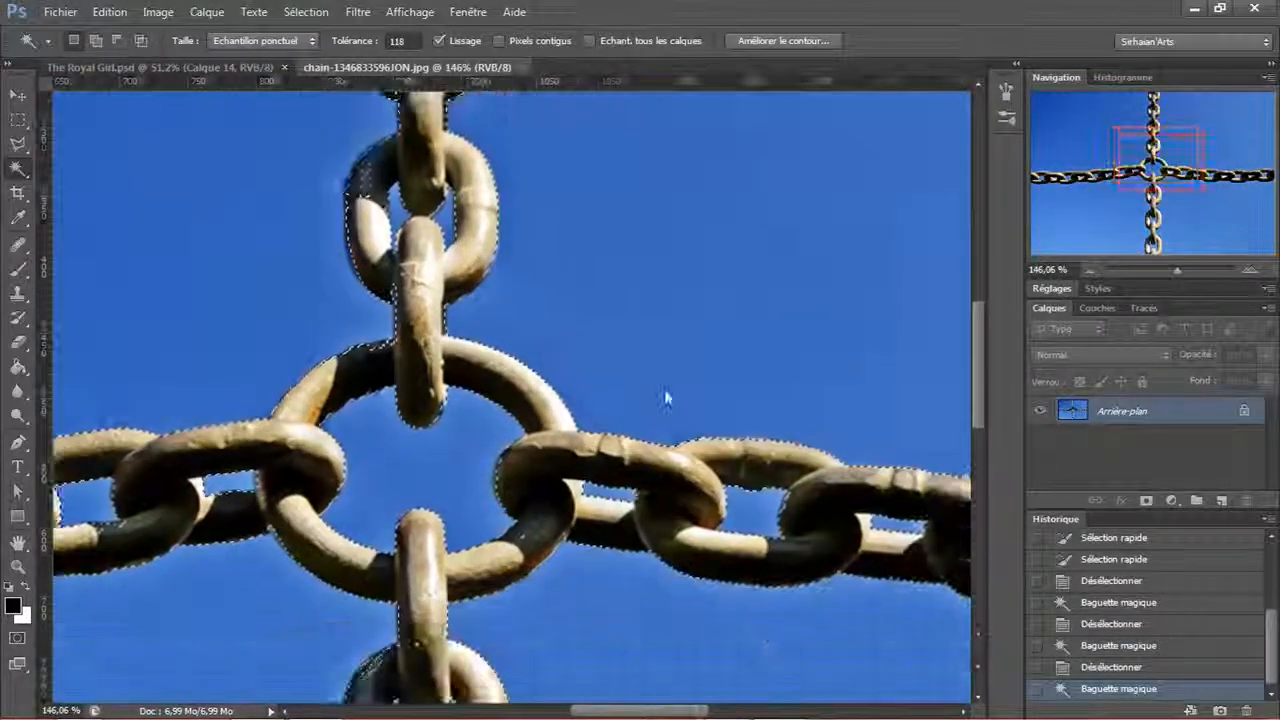
scroll(505, 568, "up", 6)
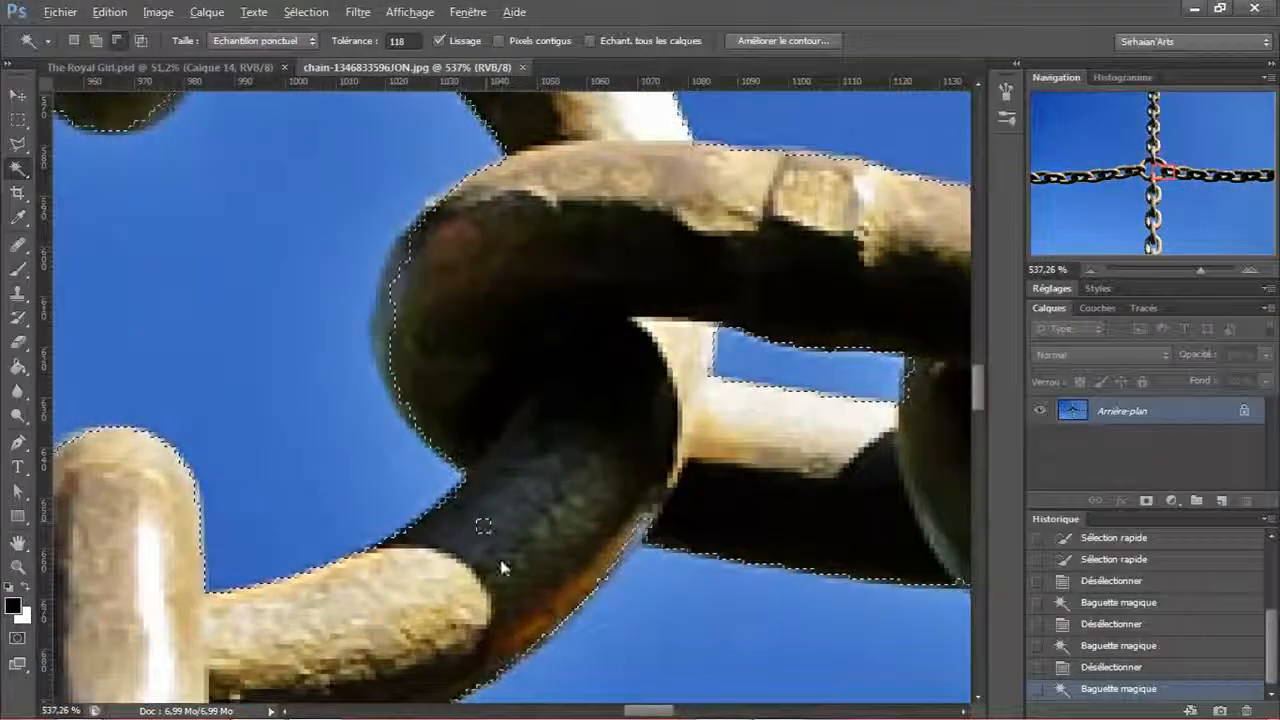
scroll(502, 567, "down", 6)
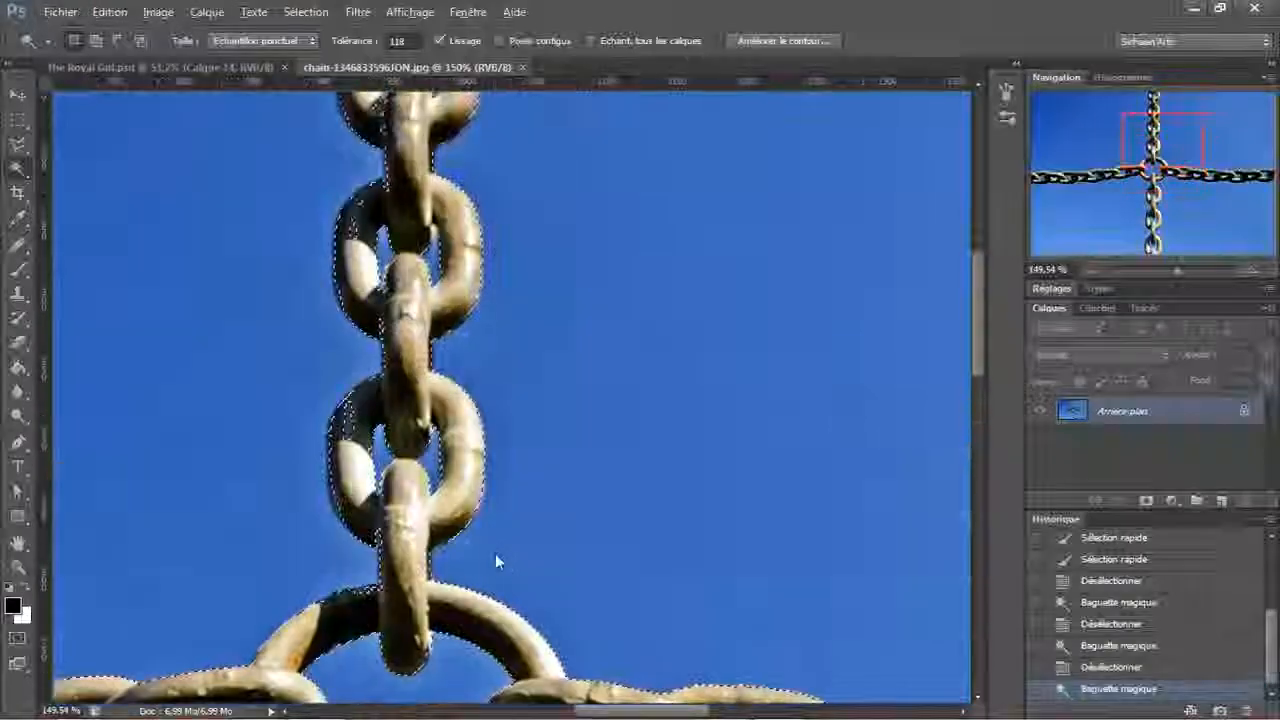
- Clear the Magic Wand selection of the sky in the chain photo
scroll(497, 561, "down", 5)
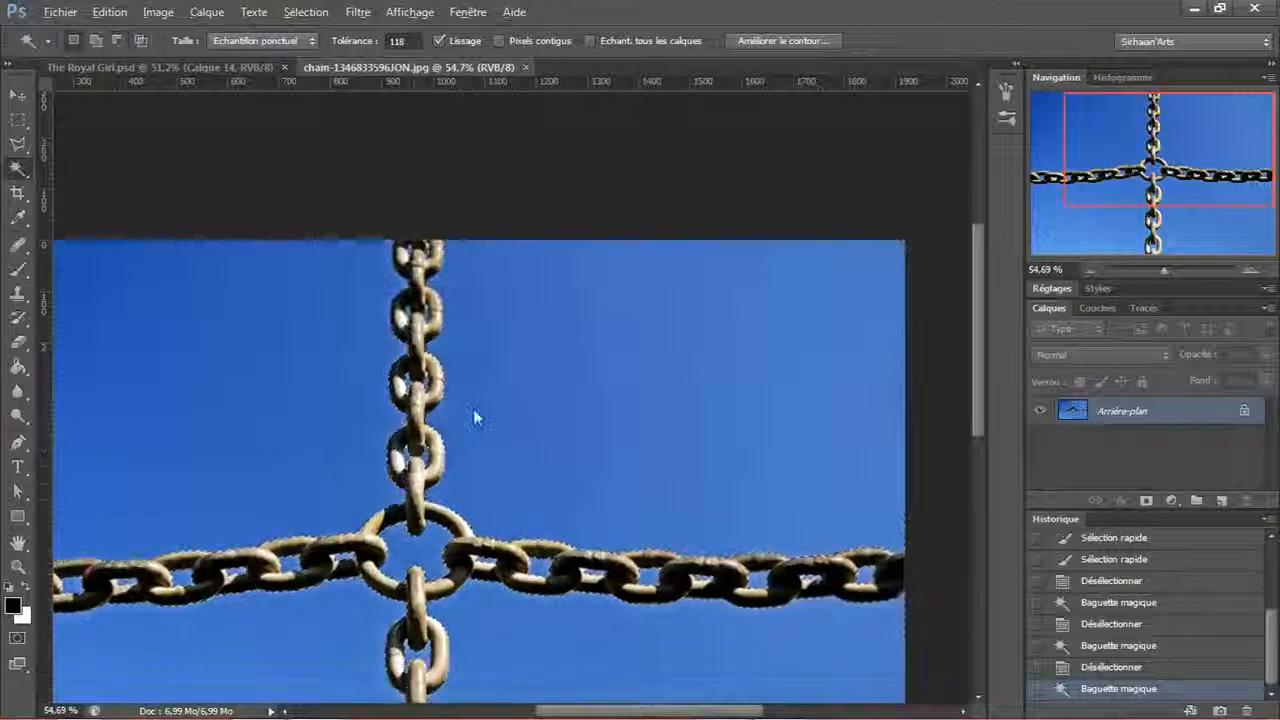
left_click_drag(475, 416, 559, 256)
left_click(18, 95)
key("ctrl+d")
left_click_drag(288, 397, 353, 298)
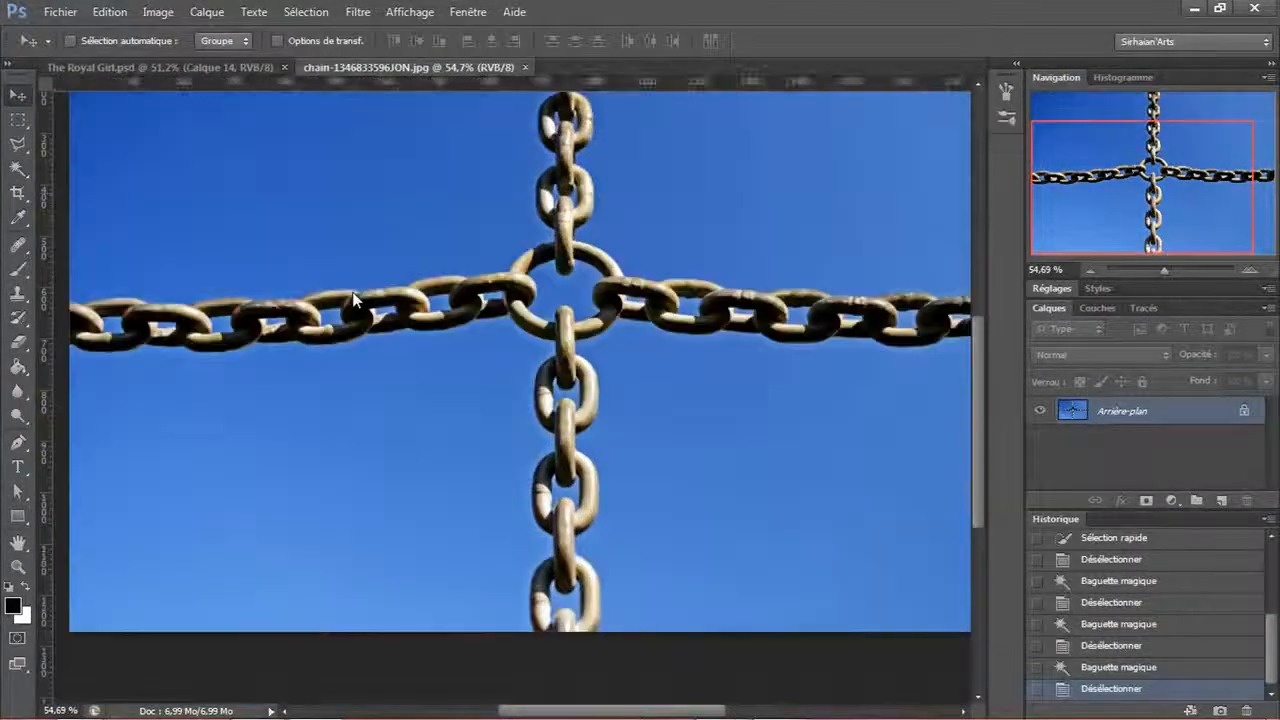
- Select the blue sky around the chains with Color Range, sampling the sky colour at a tolerance of 200
scroll(360, 294, "down", 1)
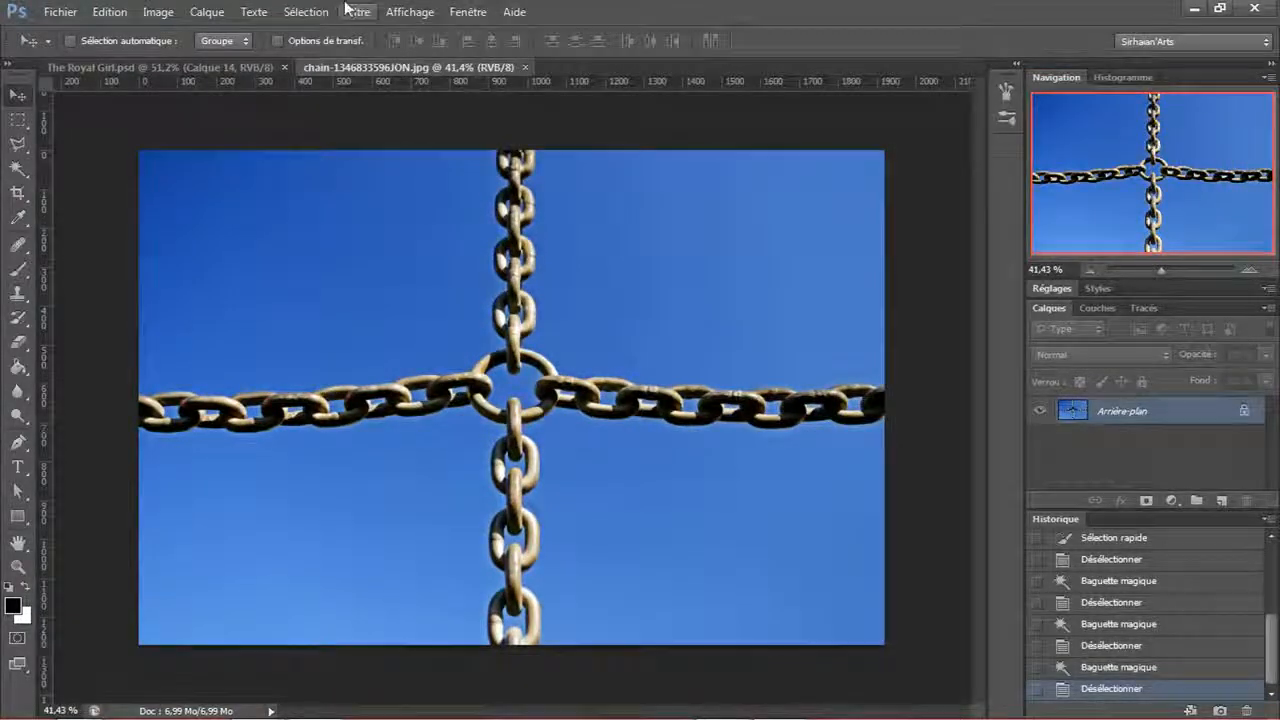
left_click(347, 10)
mouse_move(327, 10)
left_click(331, 174)
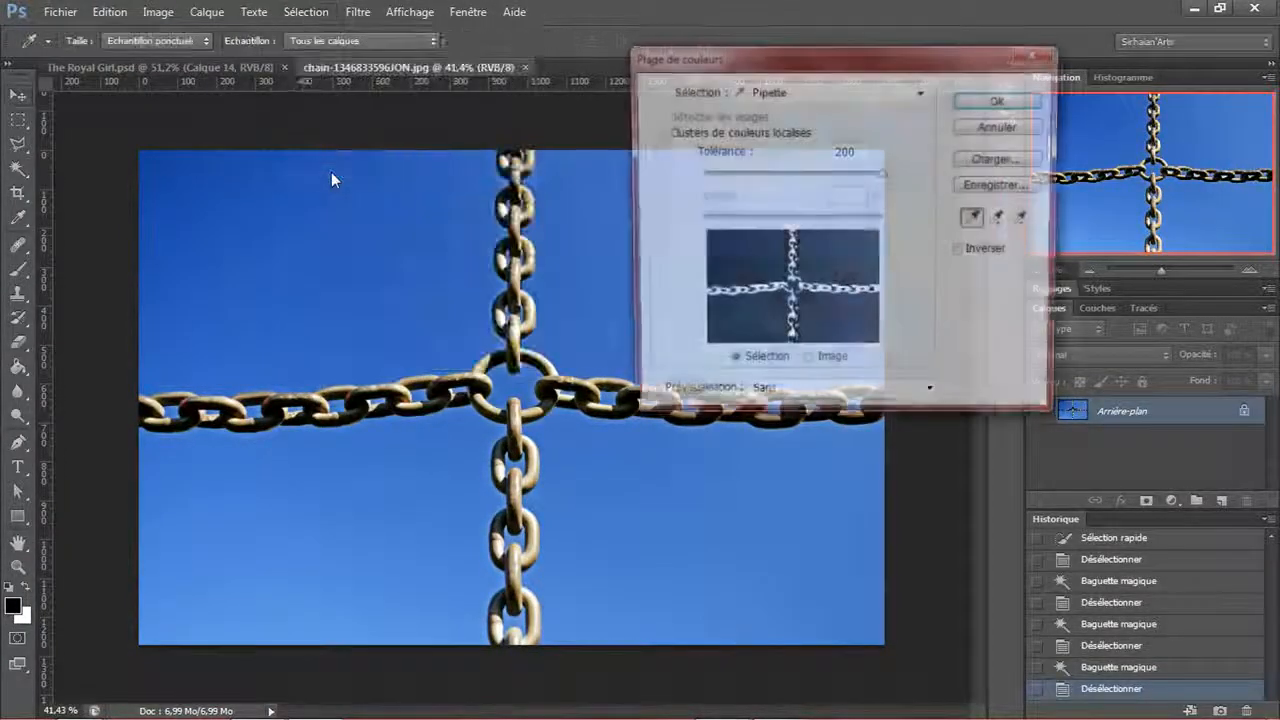
left_click(734, 249)
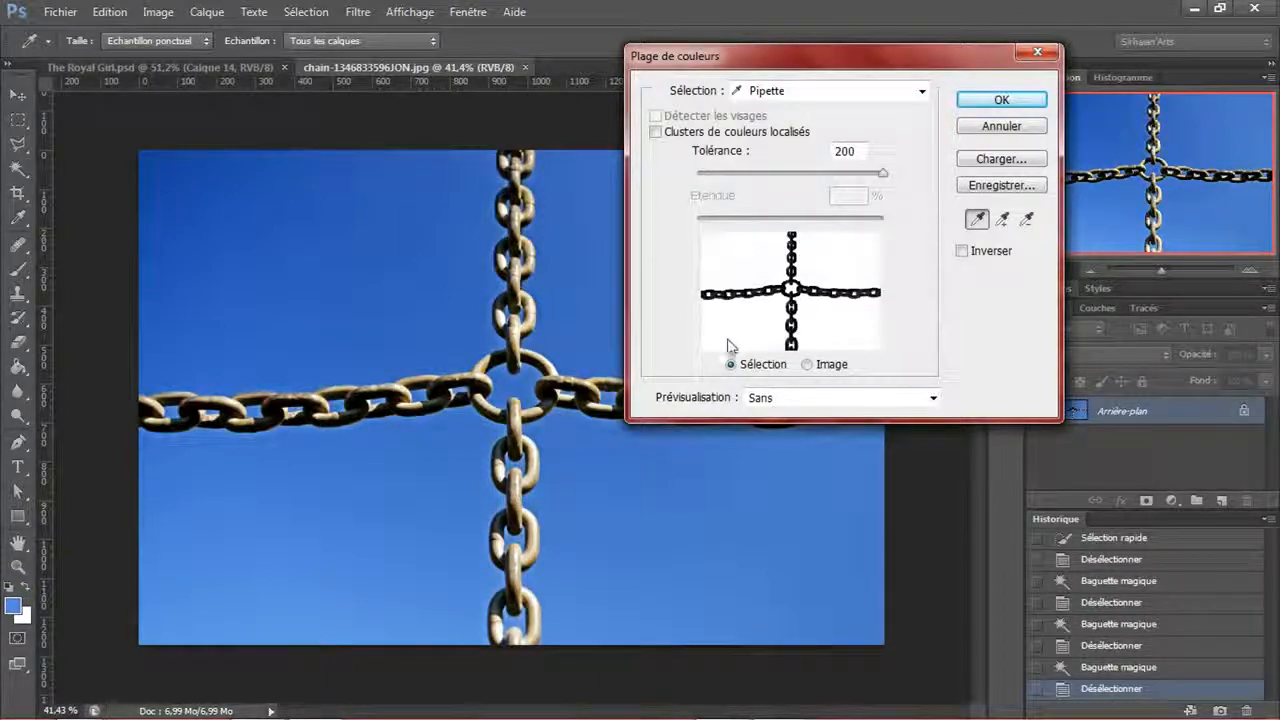
left_click(983, 101)
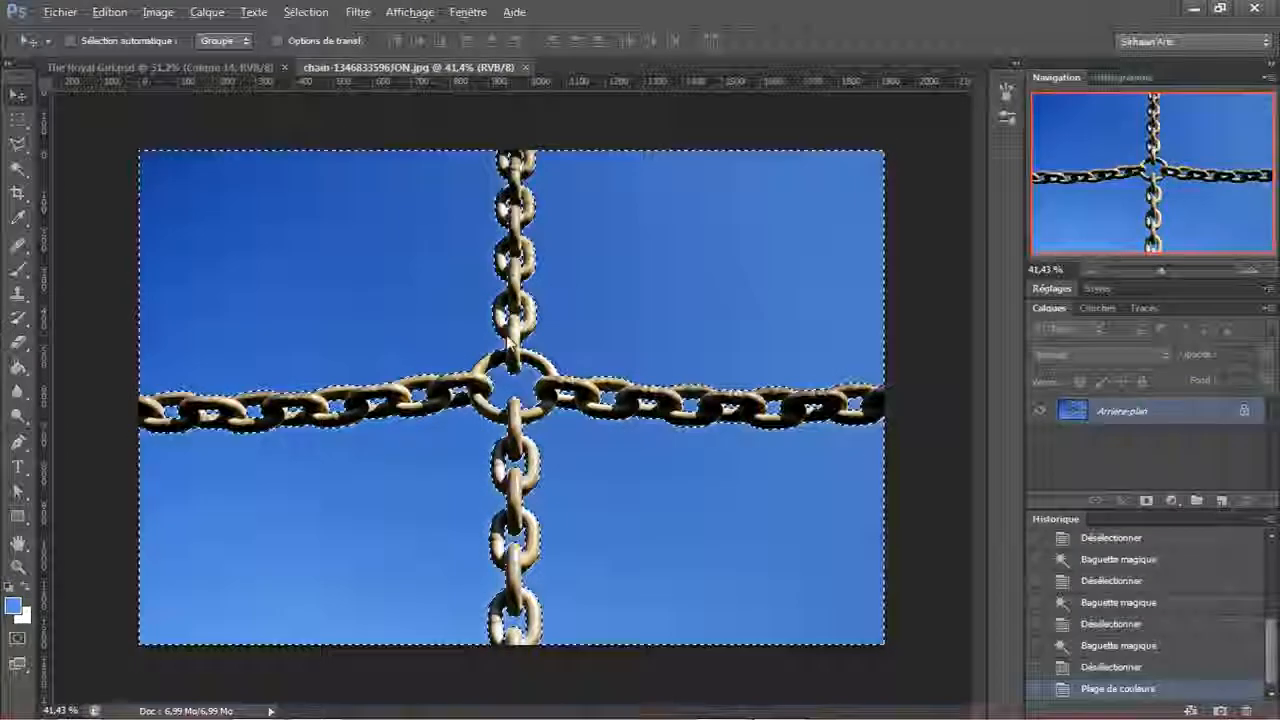
- Examine the Color Range selection edges around the links of the upper chain
scroll(520, 290, "up", 5)
scroll(533, 262, "up", 4)
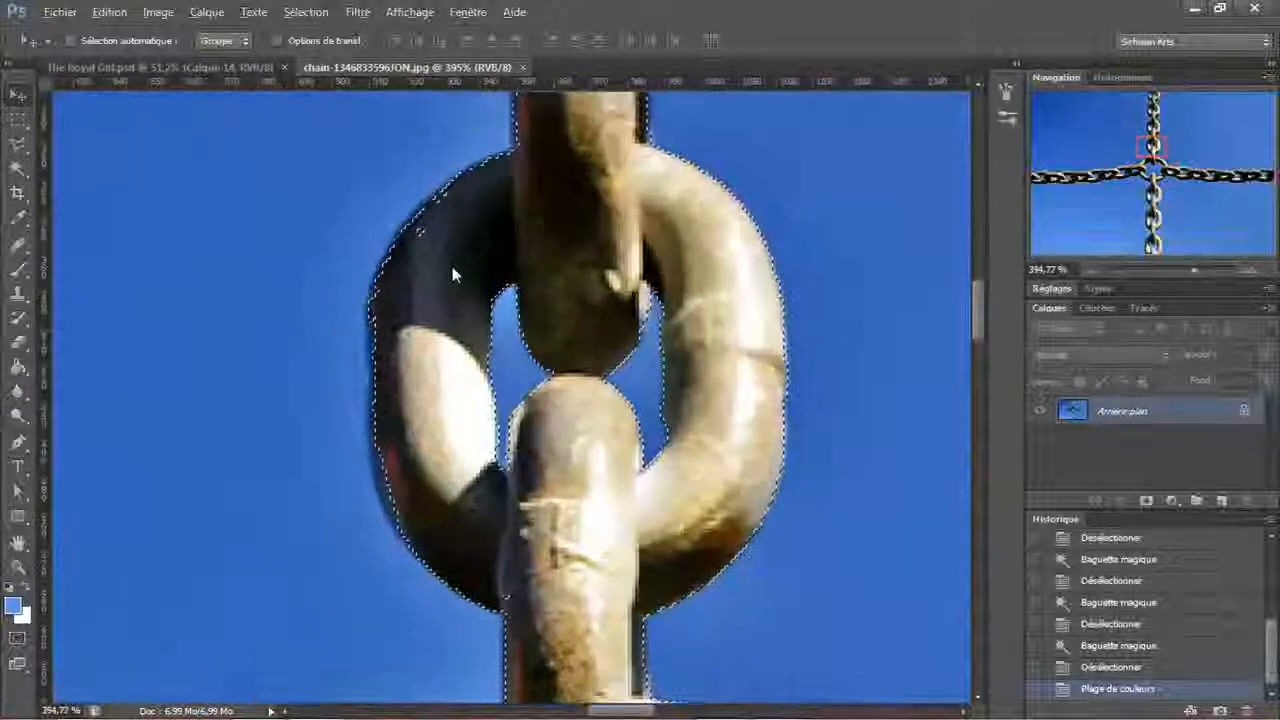
scroll(612, 560, "up", 8)
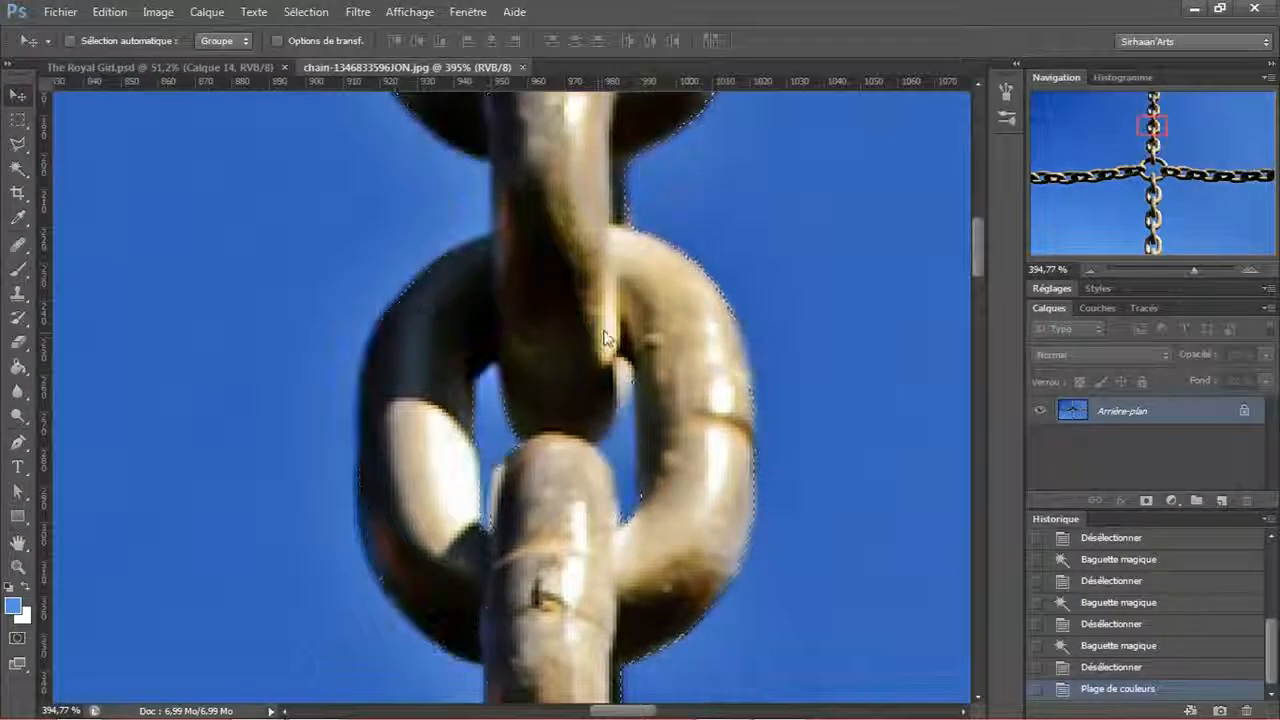
left_click_drag(607, 344, 679, 84)
scroll(657, 304, "down", 3)
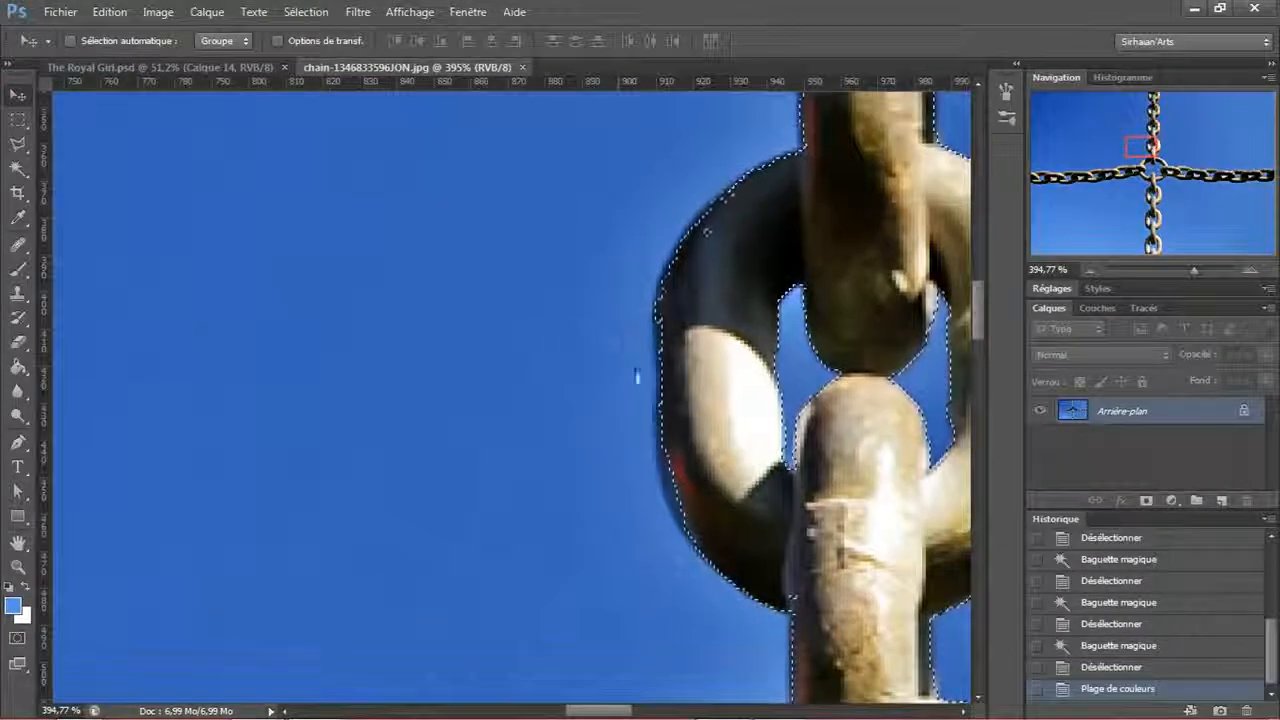
scroll(713, 394, "down", 5)
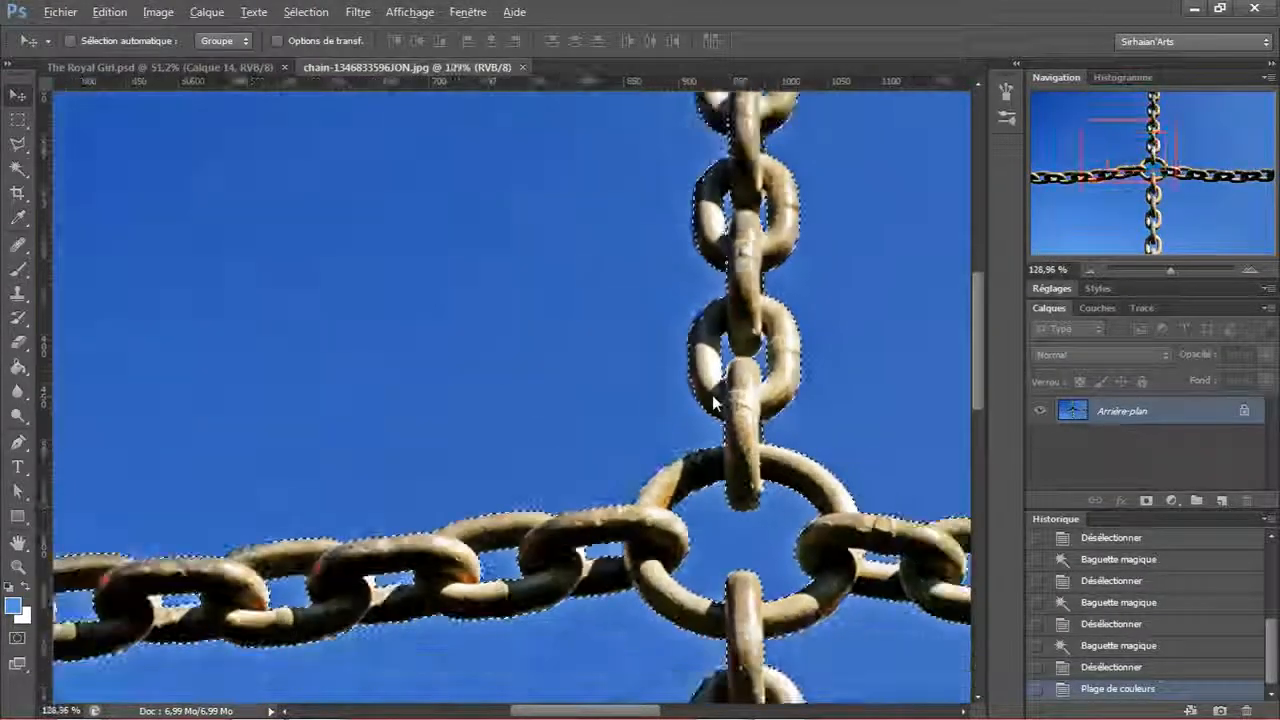
scroll(713, 394, "down", 3)
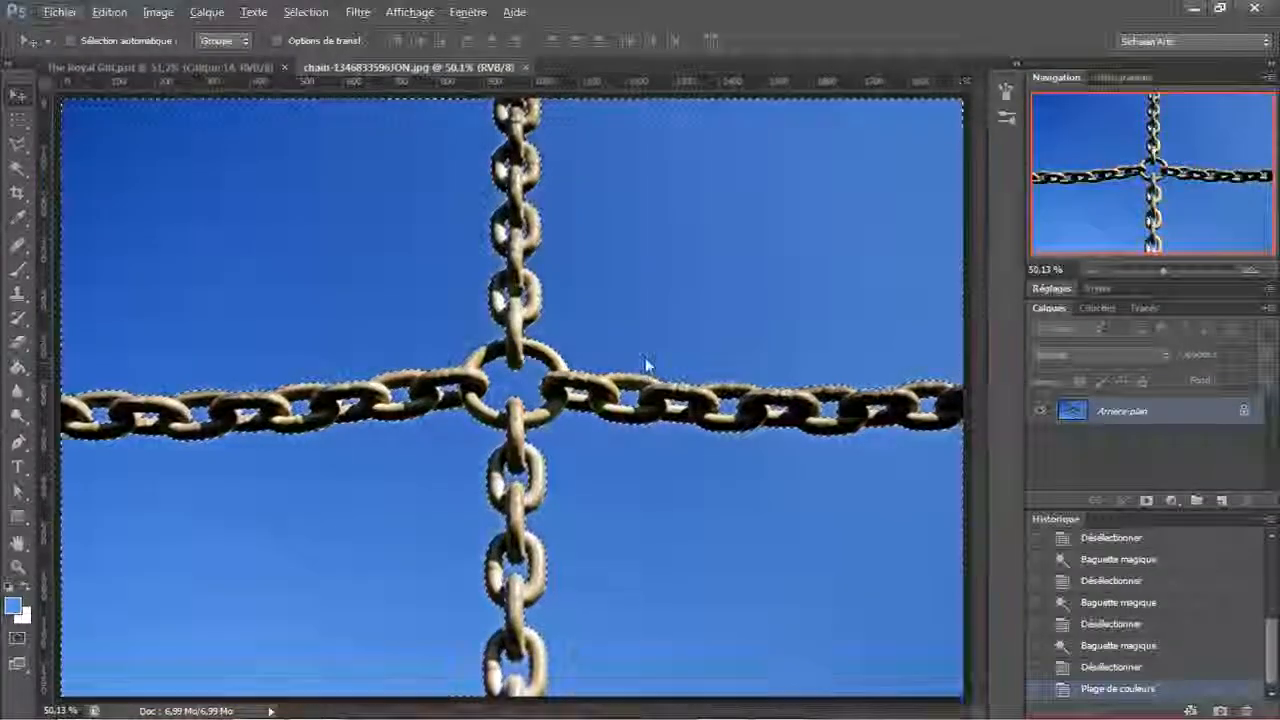
- Invert the selection to the chains, copy them and paste them into a new white document to check the cutout
key("ctrl+shift+i")
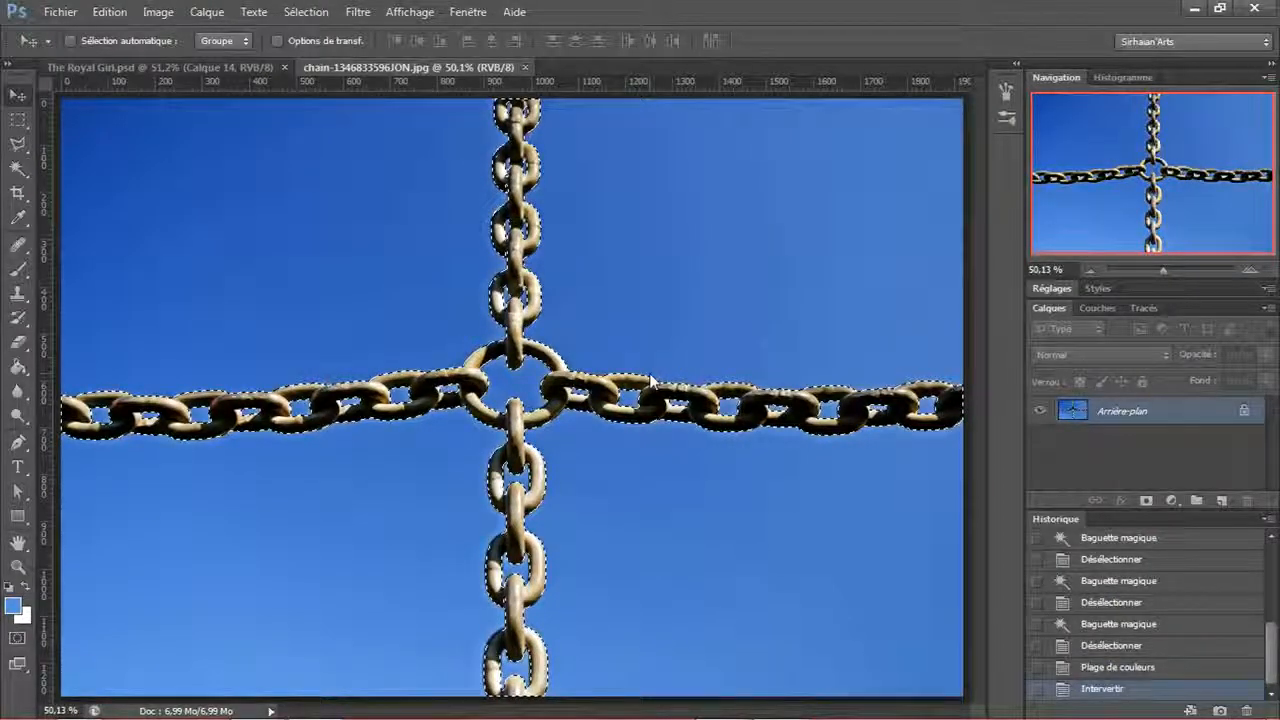
key("ctrl+c")
key("ctrl+n")
key("Return")
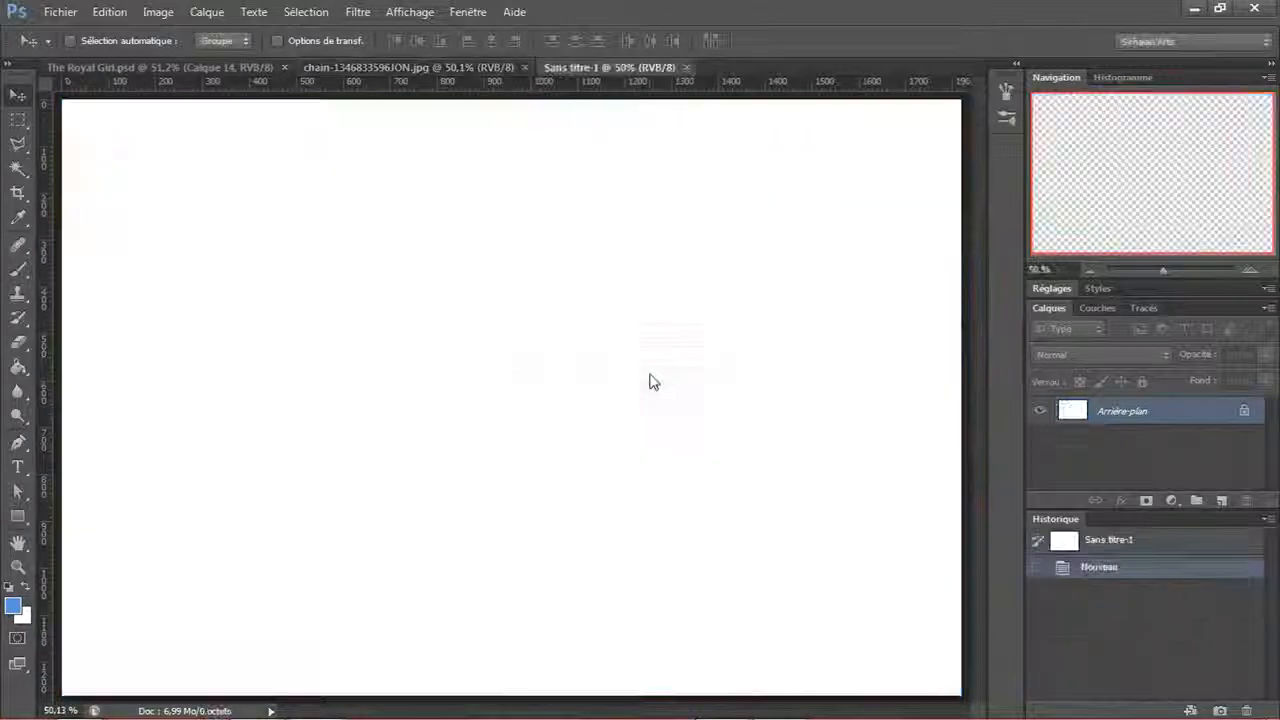
key("ctrl+v")
scroll(545, 362, "down", 2)
scroll(470, 393, "up", 3)
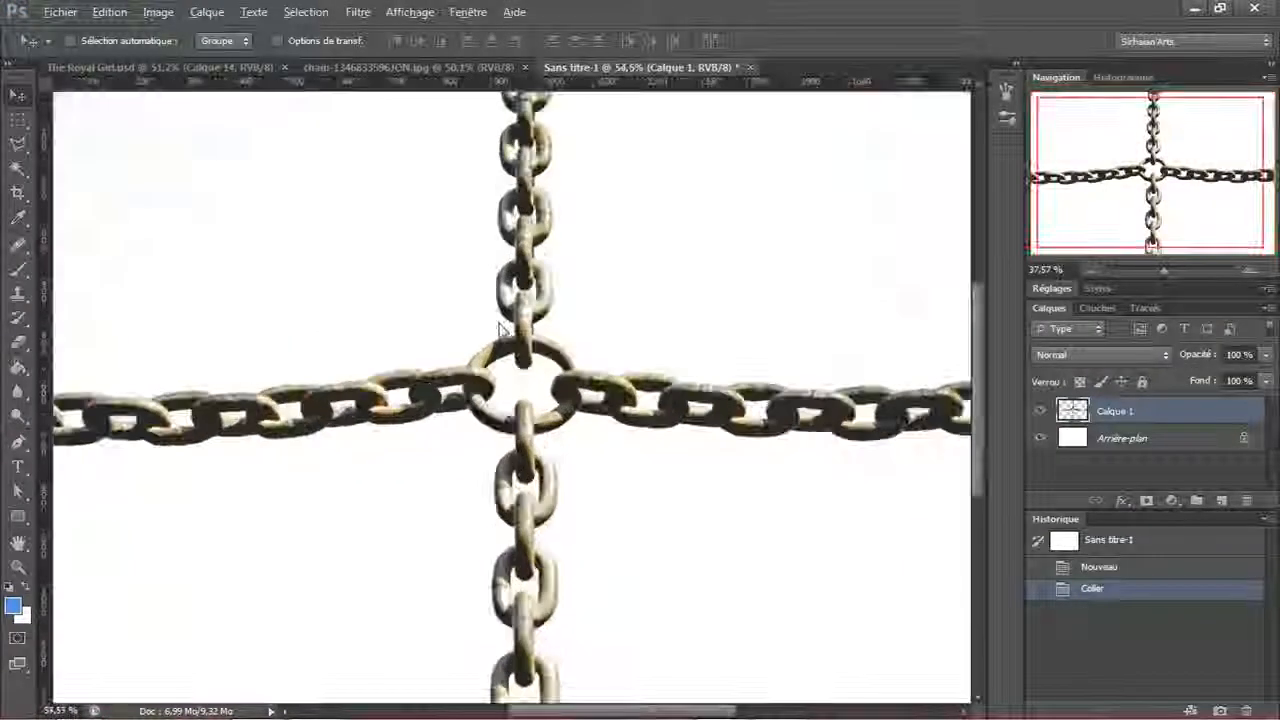
scroll(470, 393, "down", 3)
mouse_move(543, 378)
left_mouse_down()
mouse_move(497, 462)
mouse_move(538, 378)
left_mouse_up()
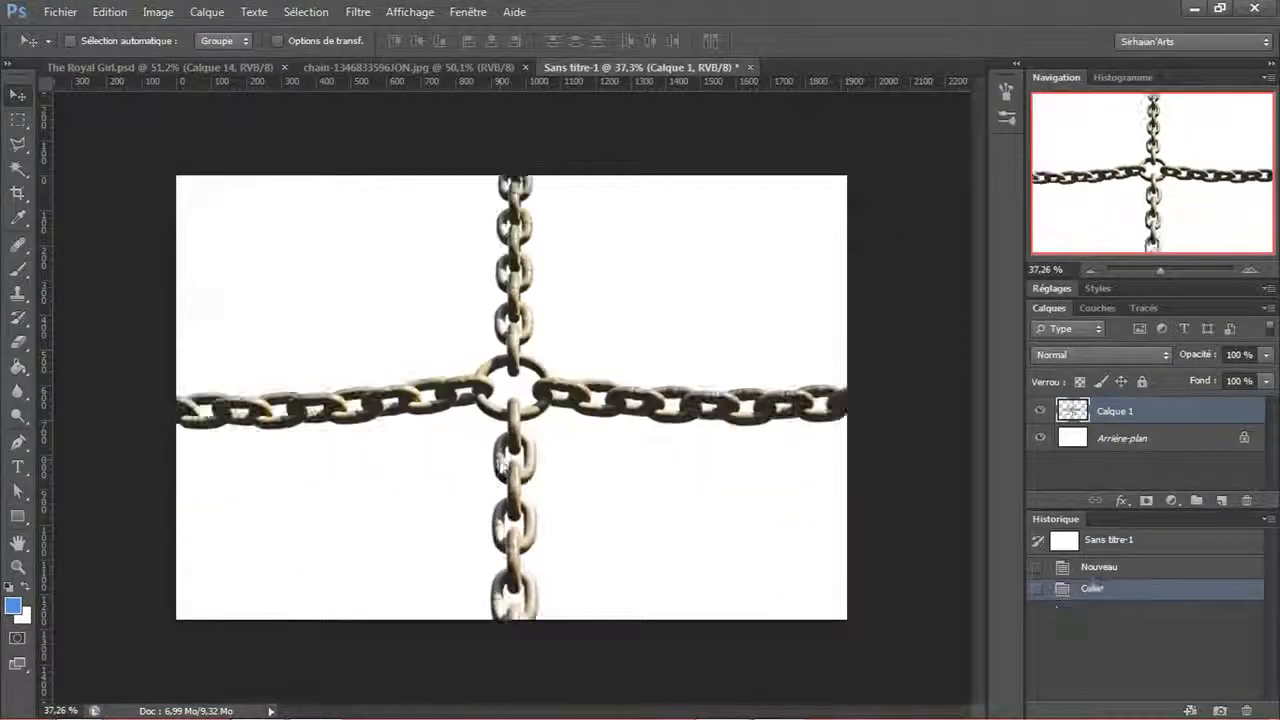
left_click(750, 68)
key("n")
left_click(526, 67)
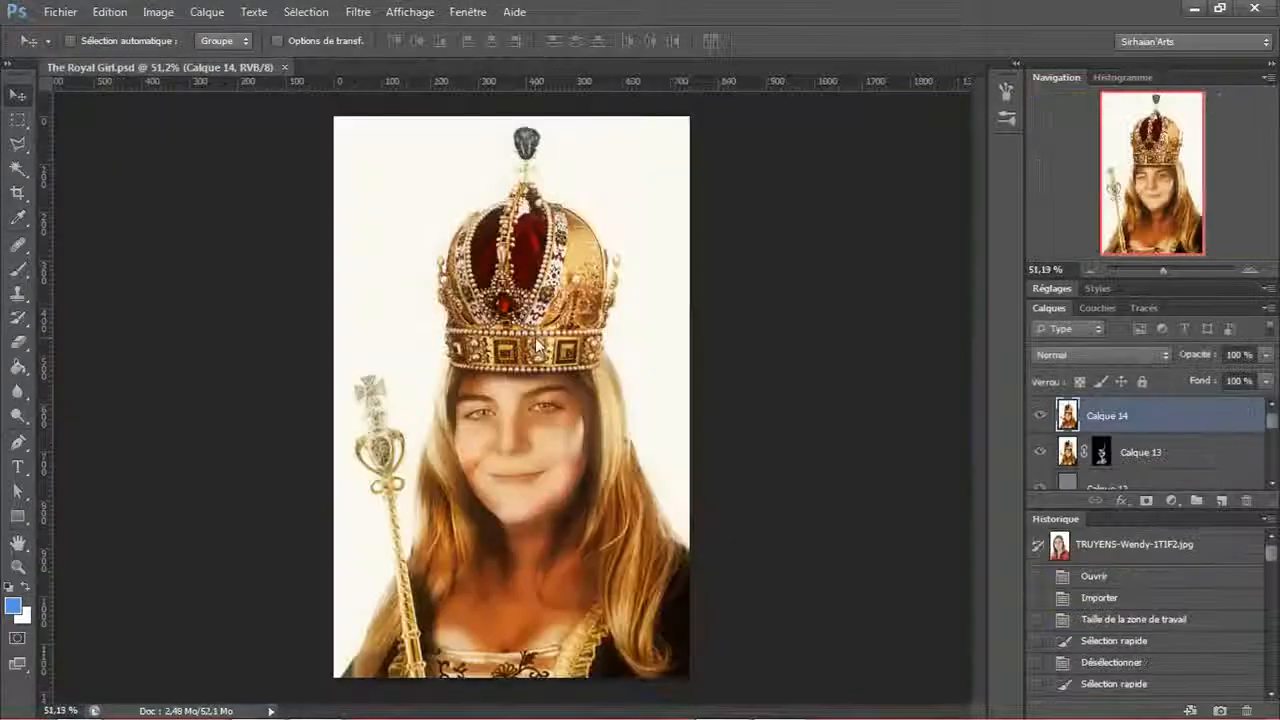
- Open nova-rozhledna.jpg from the Metal & Scraps folder in Photoshop
key("alt+Tab")
scroll(618, 390, "down", 3)
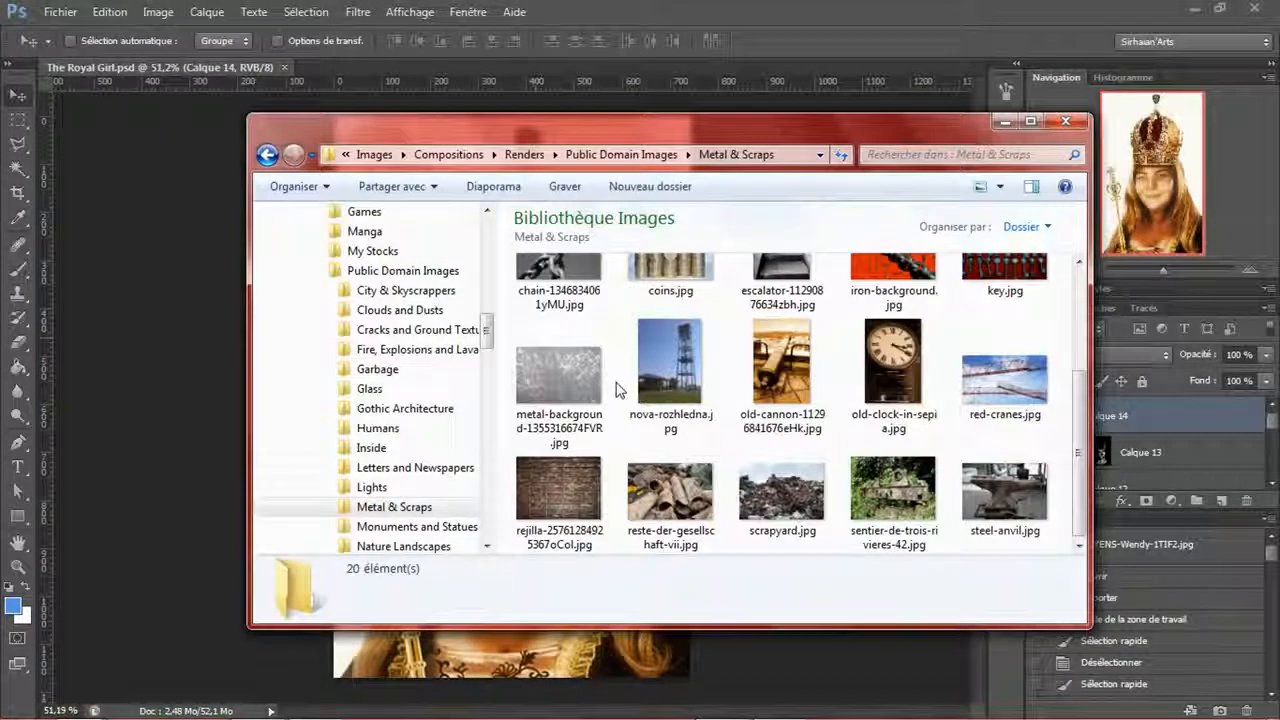
double_click(669, 365)
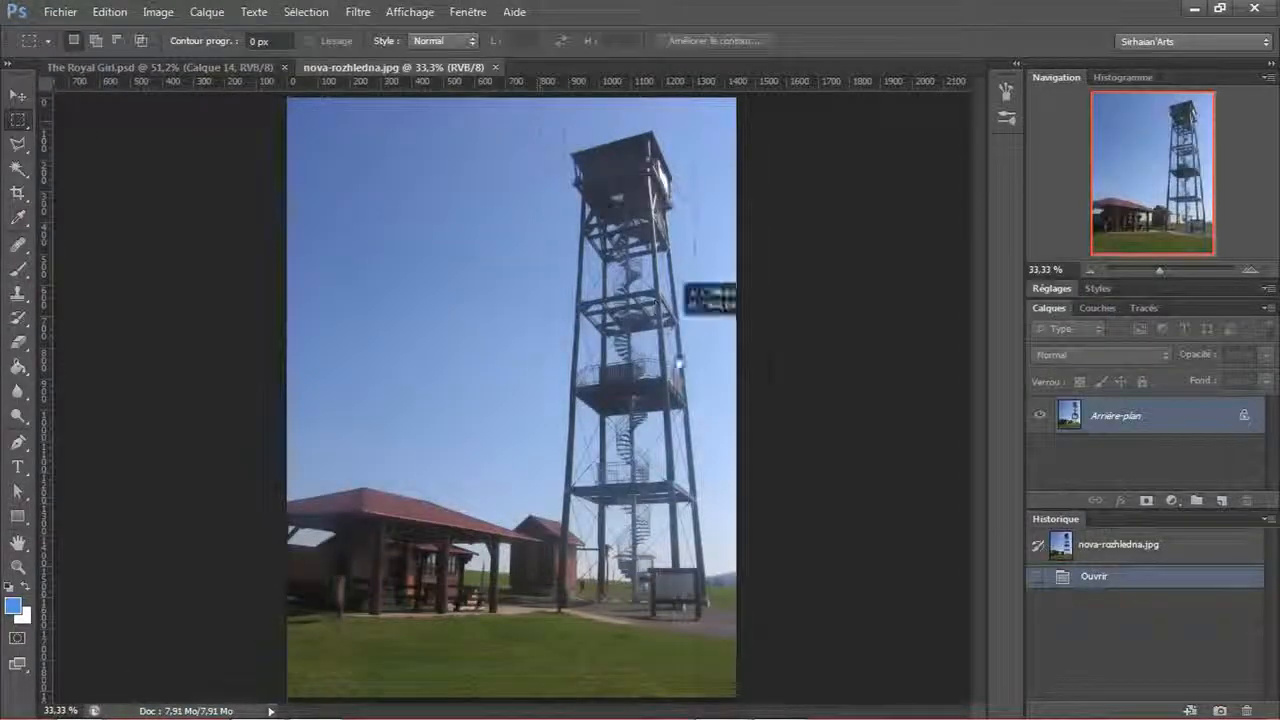
- Crop the photo to a rectangle around the upper part of the watchtower and clear the selection
left_click_drag(706, 431, 705, 431)
left_click(157, 12)
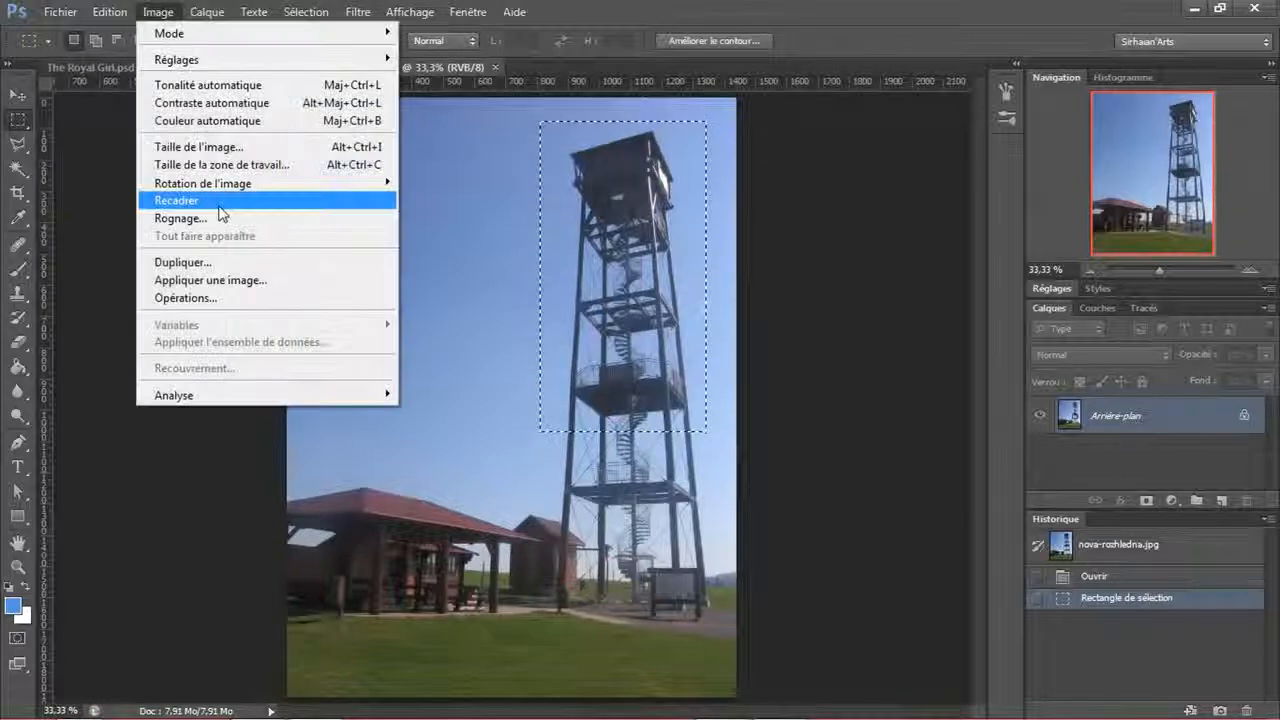
left_click(214, 212)
left_click(26, 101)
key("ctrl+d")
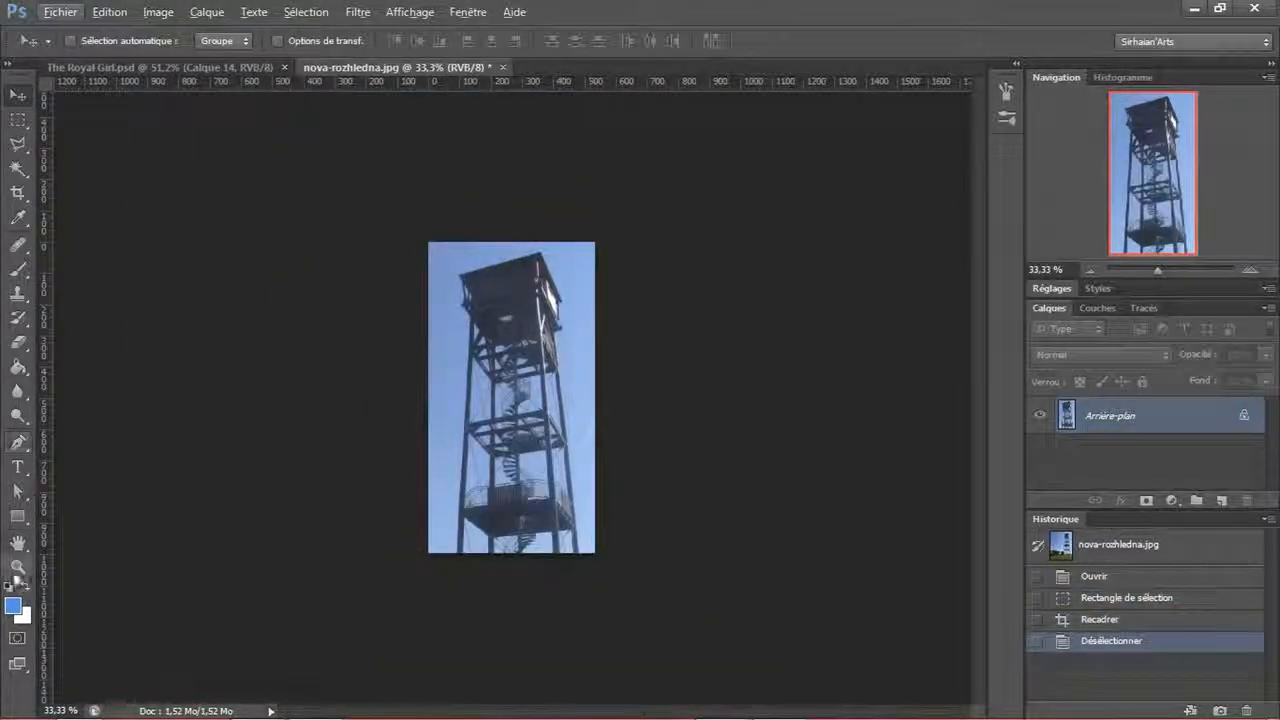
- Examine the tower's roof, spiral staircase and the small sky gaps between its beams up close
double_click(18, 567)
left_click_drag(394, 447, 396, 319)
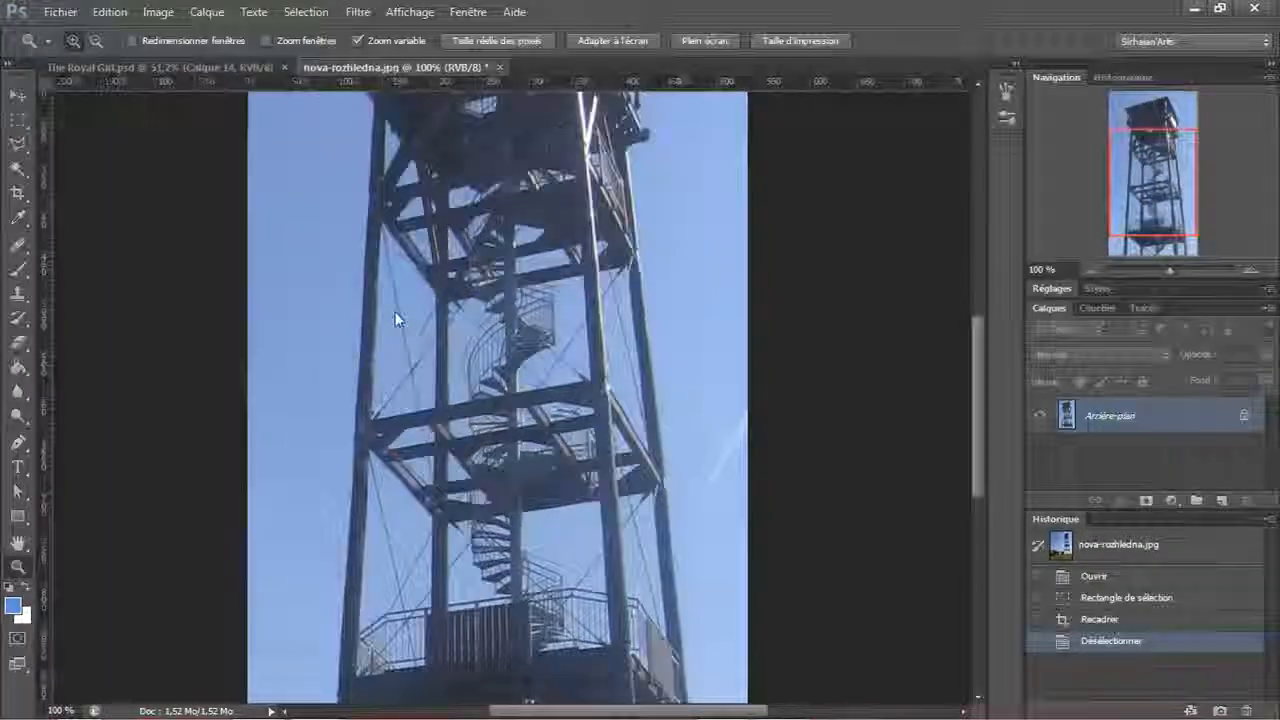
left_click_drag(381, 377, 439, 383)
left_click(439, 383, "alt")
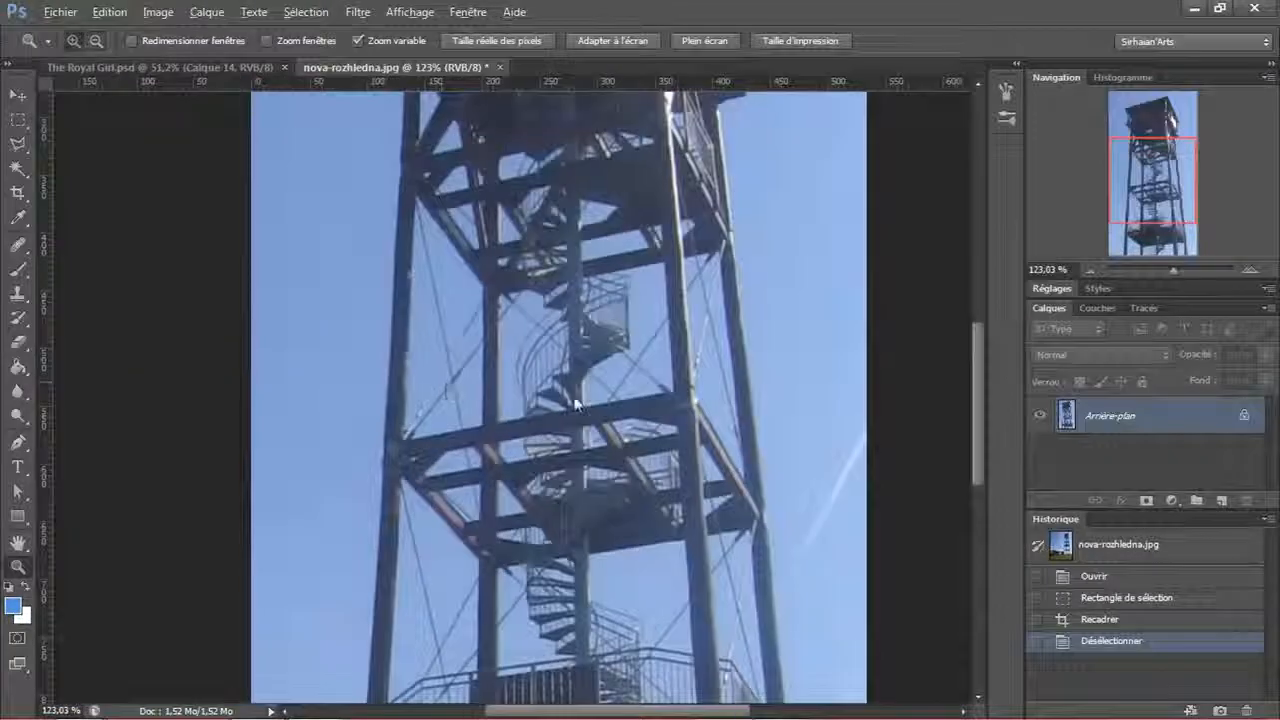
left_click_drag(576, 405, 505, 650)
left_click_drag(543, 290, 542, 446)
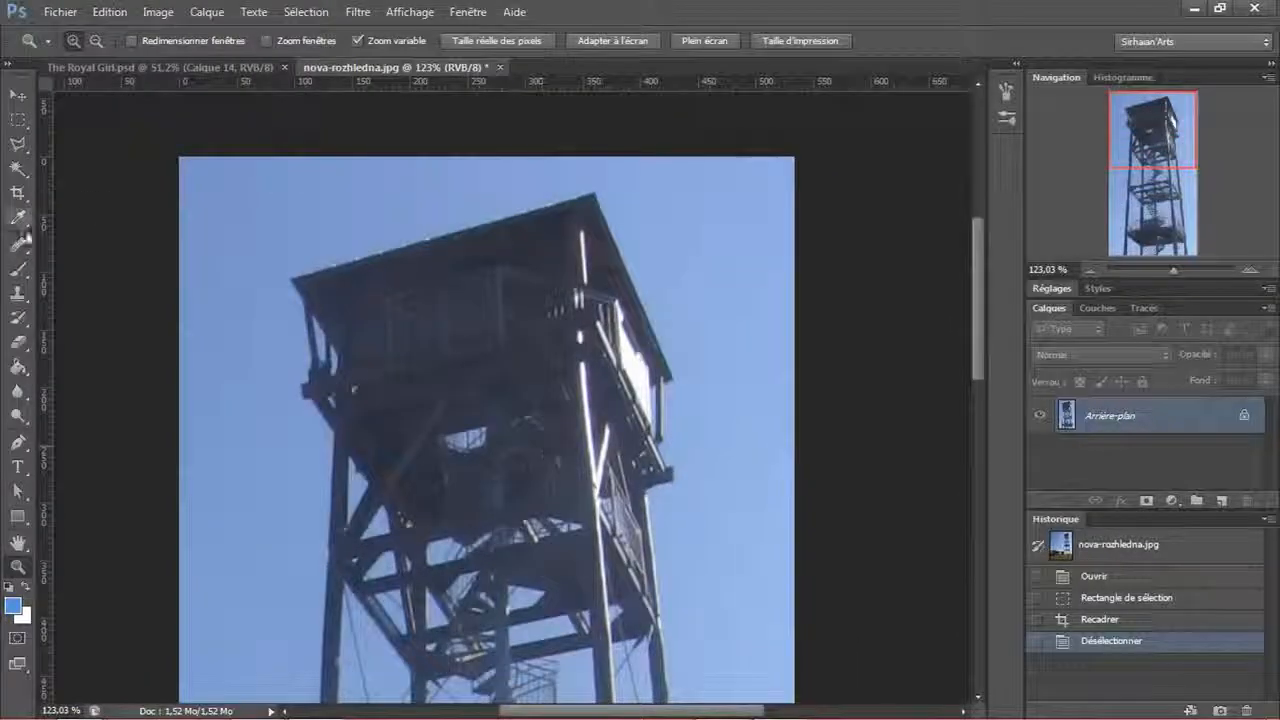
left_click(27, 178)
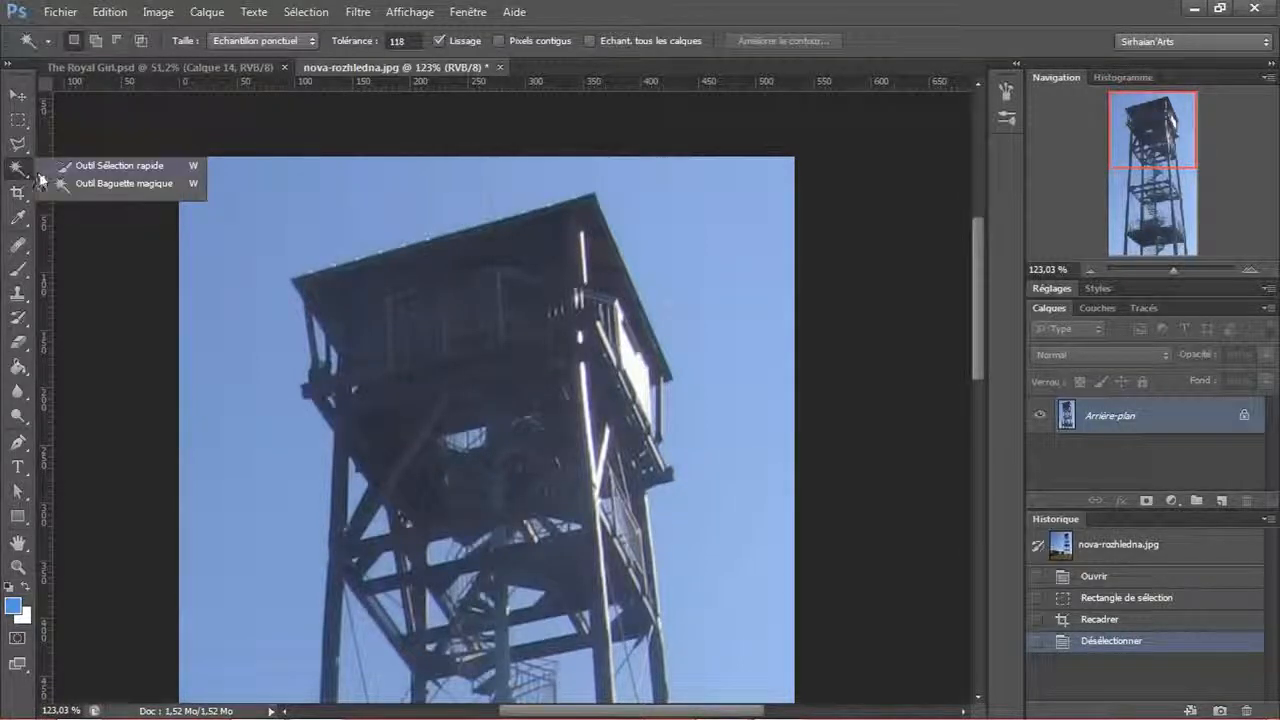
left_click(62, 166)
left_click_drag(312, 423, 357, 290)
left_click_drag(448, 396, 462, 391)
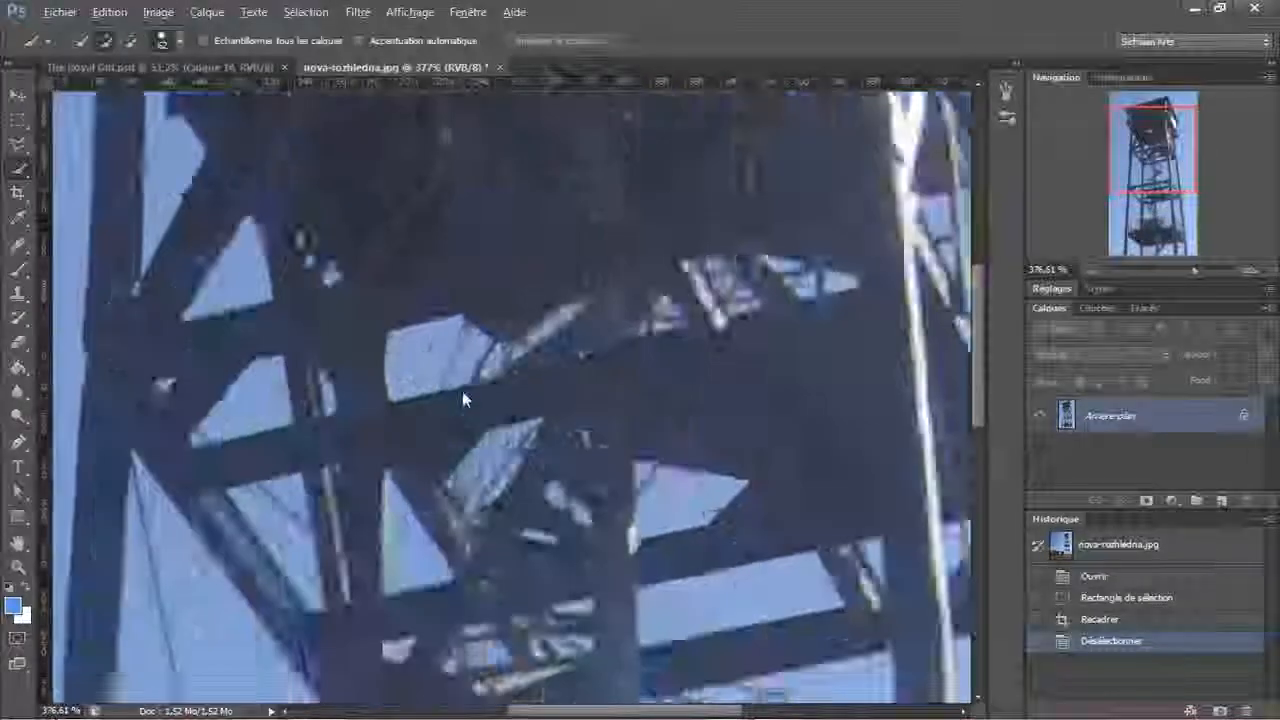
key("ctrl+0")
left_click(20, 96)
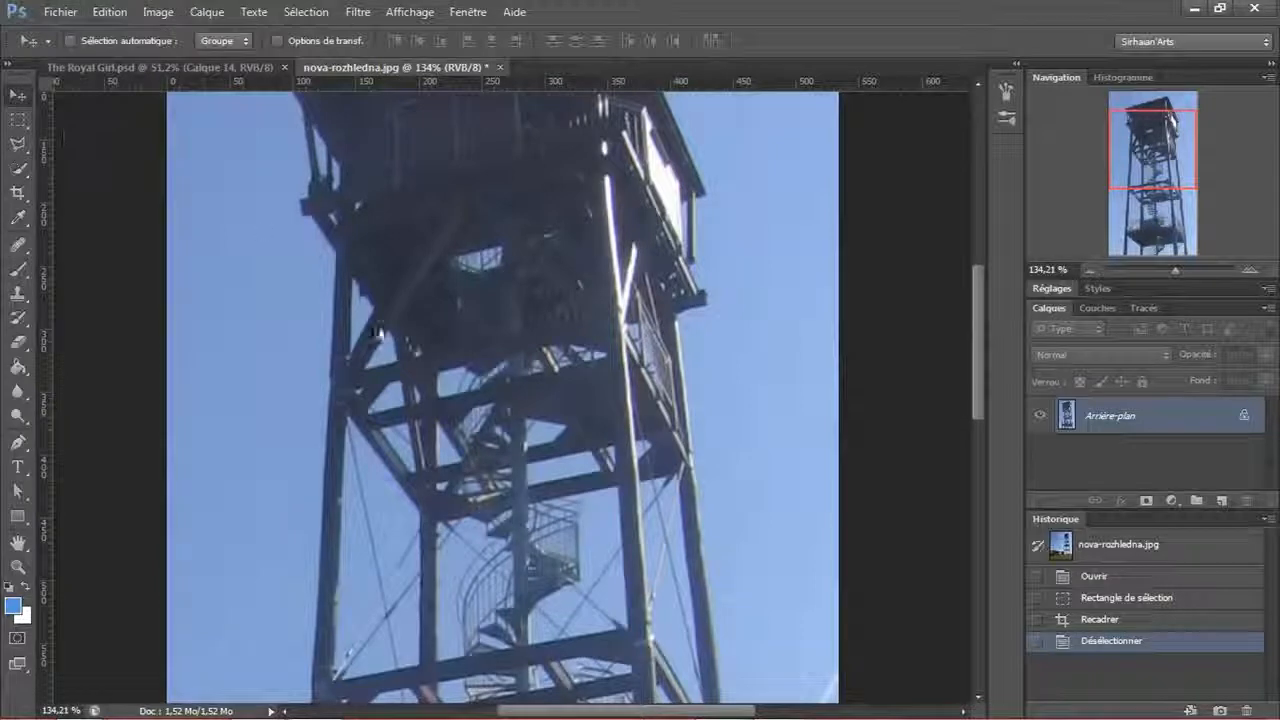
- Try to select the sky around the tower with Color Range at a tolerance of 200
left_click(306, 12)
left_click(330, 174)
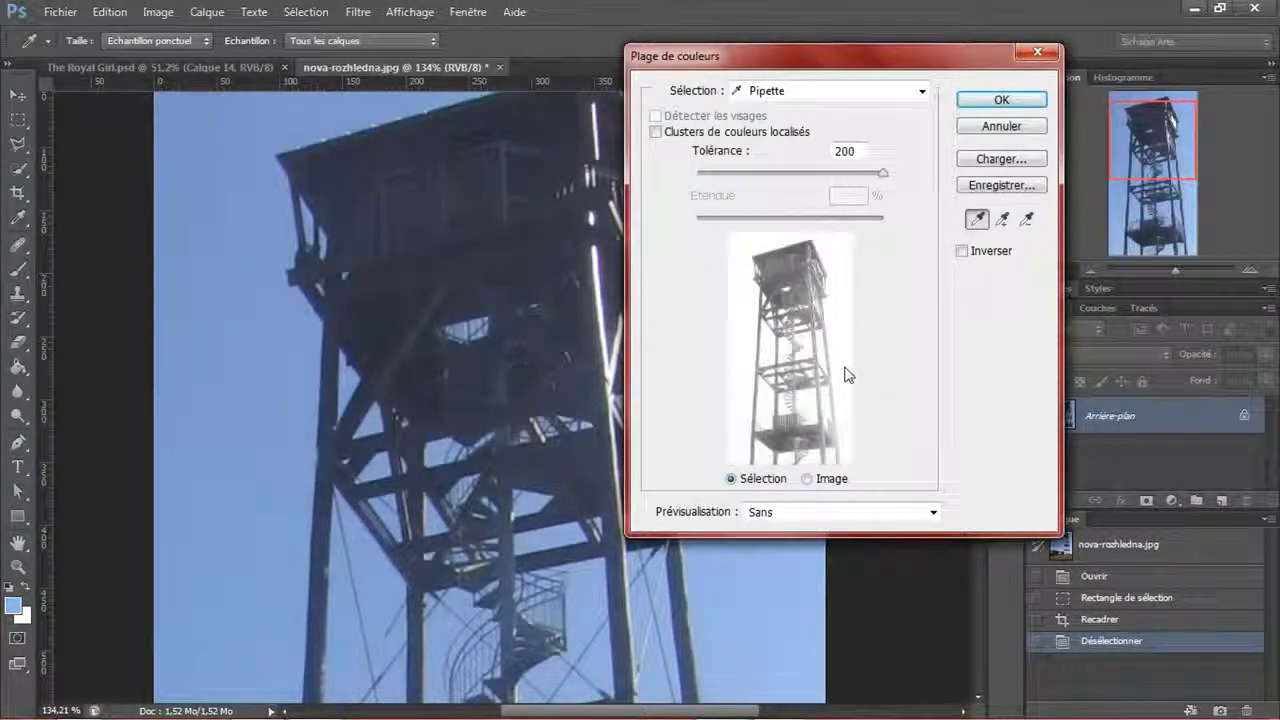
left_click(981, 103)
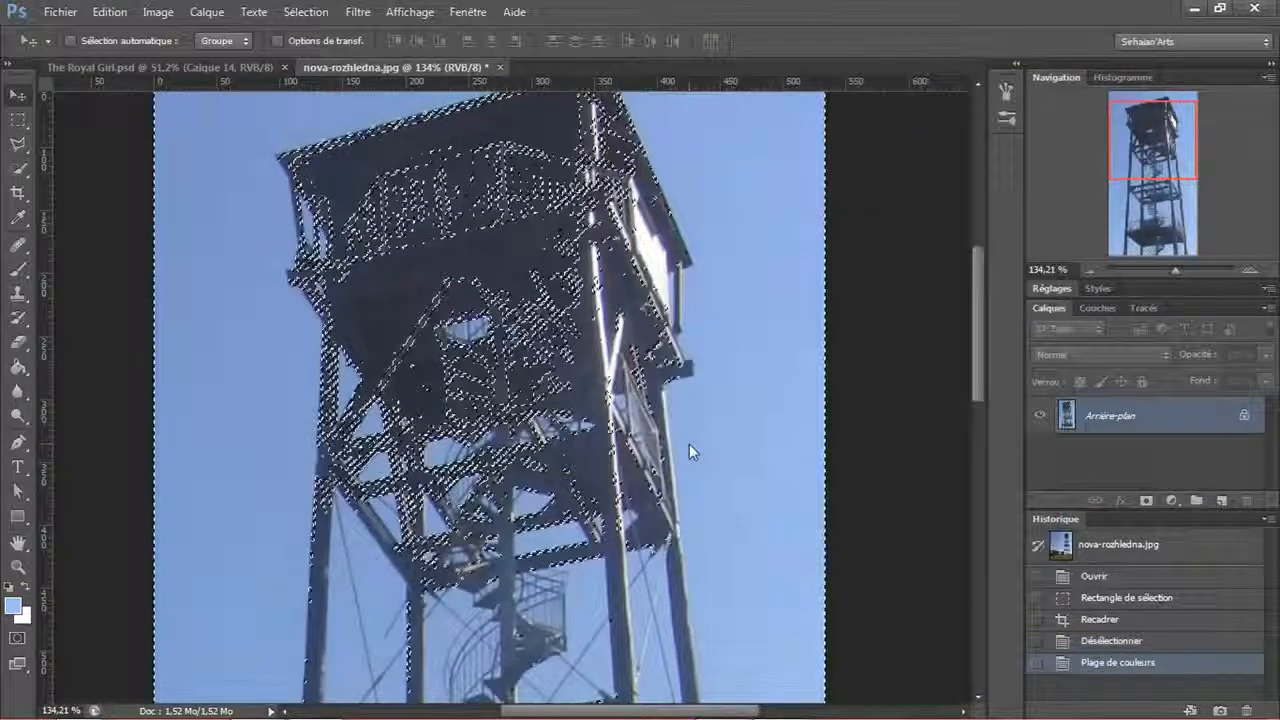
key("ctrl+d")
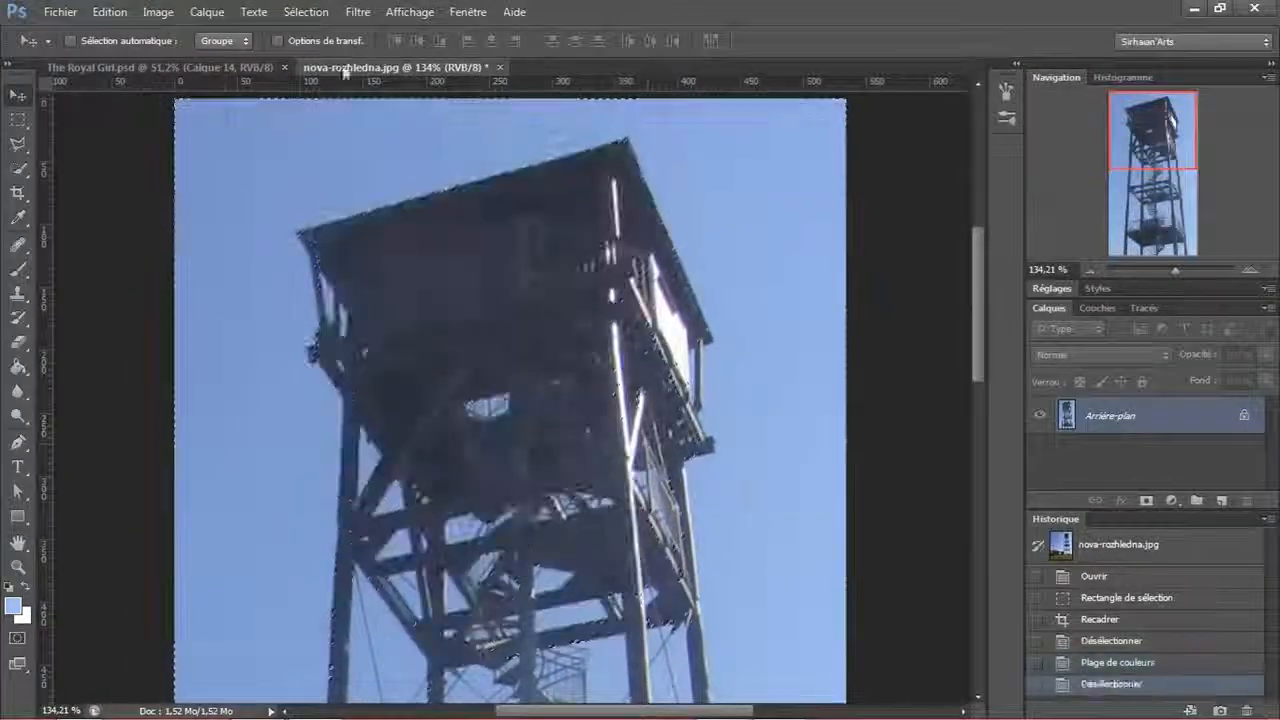
- Select the sky around and between the tower beams with Color Range, setting the tolerance to 114 and sampling the sky
left_click(306, 12)
left_click(352, 175)
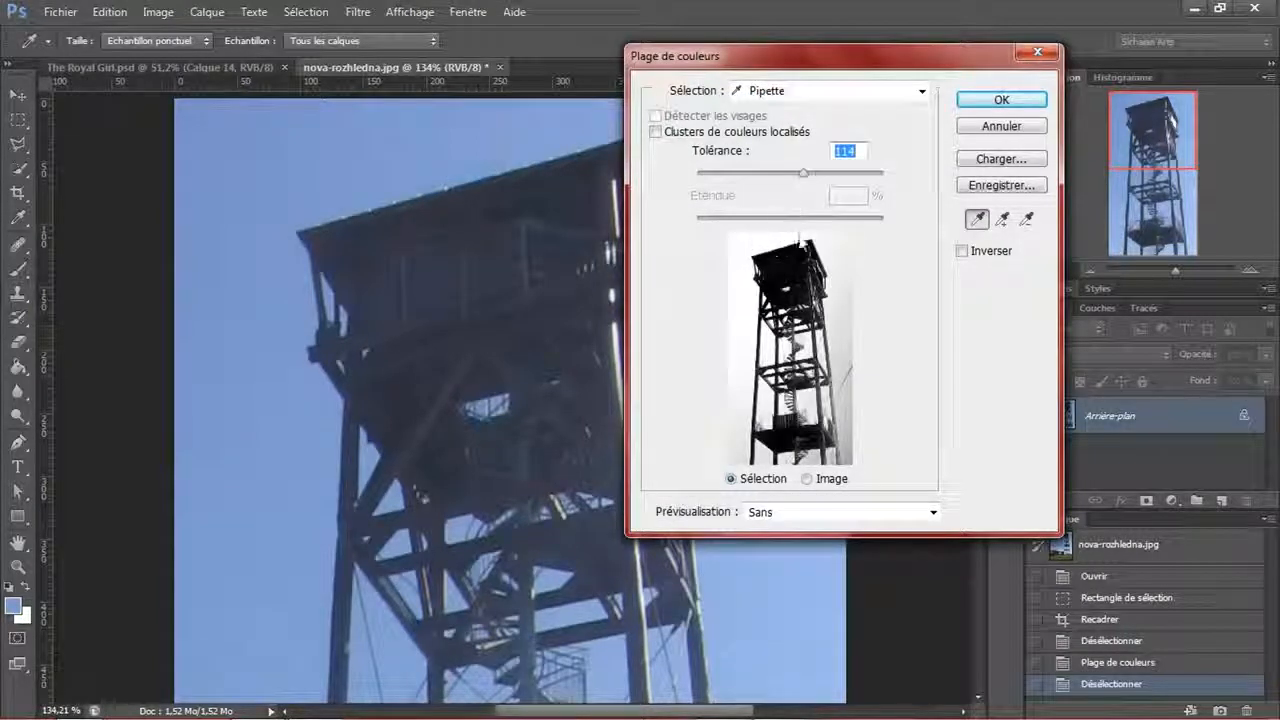
left_click(848, 305)
left_click(968, 104)
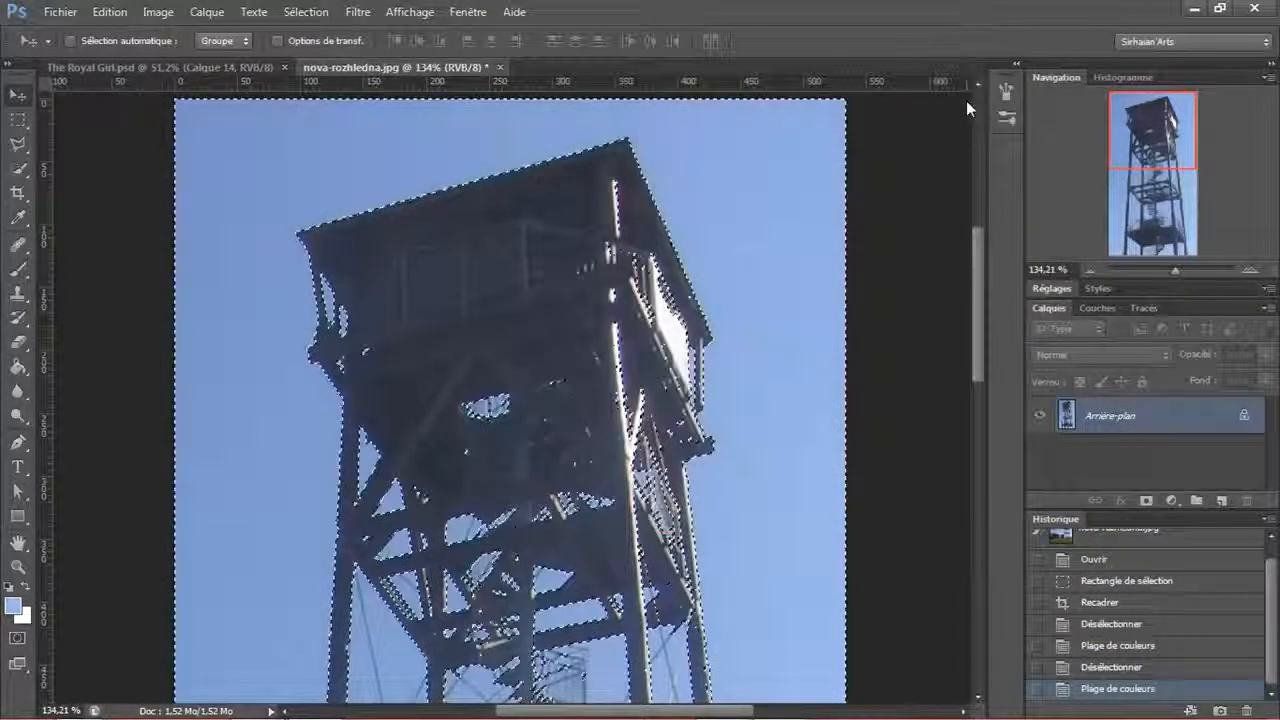
scroll(685, 224, "down", 5)
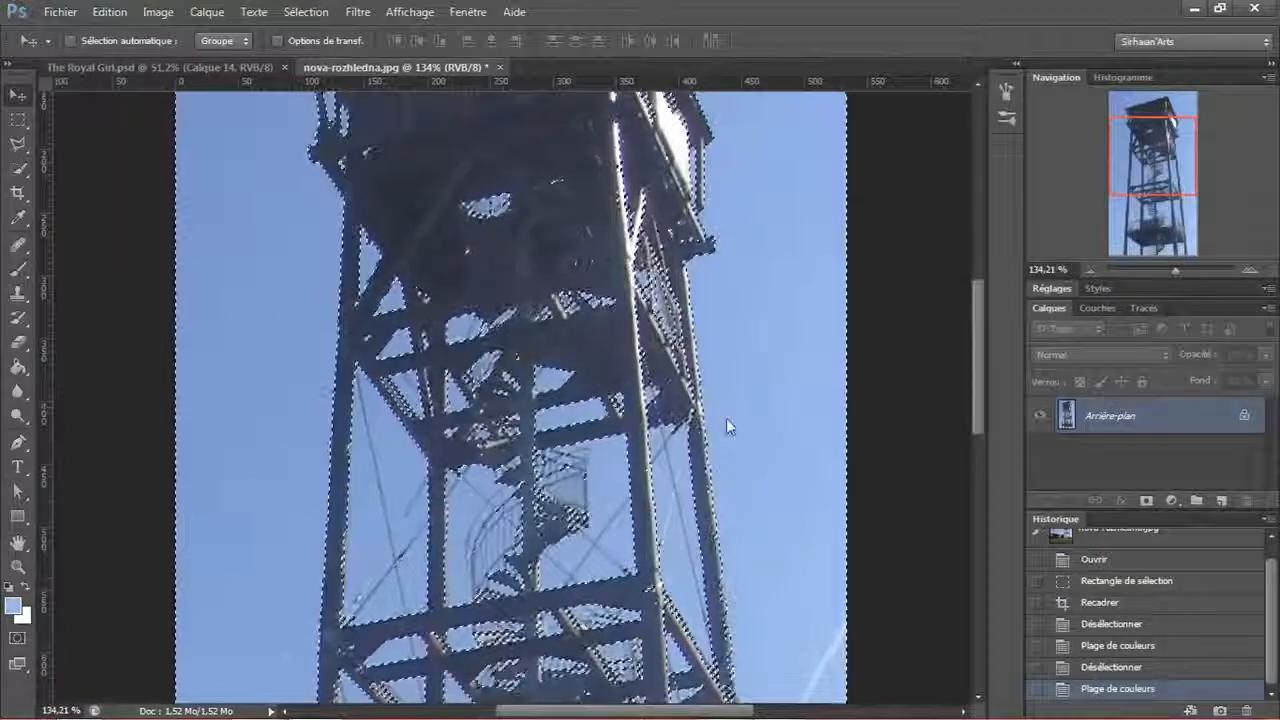
- Invert the selection to the tower, copy it and paste it into a new 534 × 996 pixel white document
key("ctrl+shift+i")
key("ctrl+n")
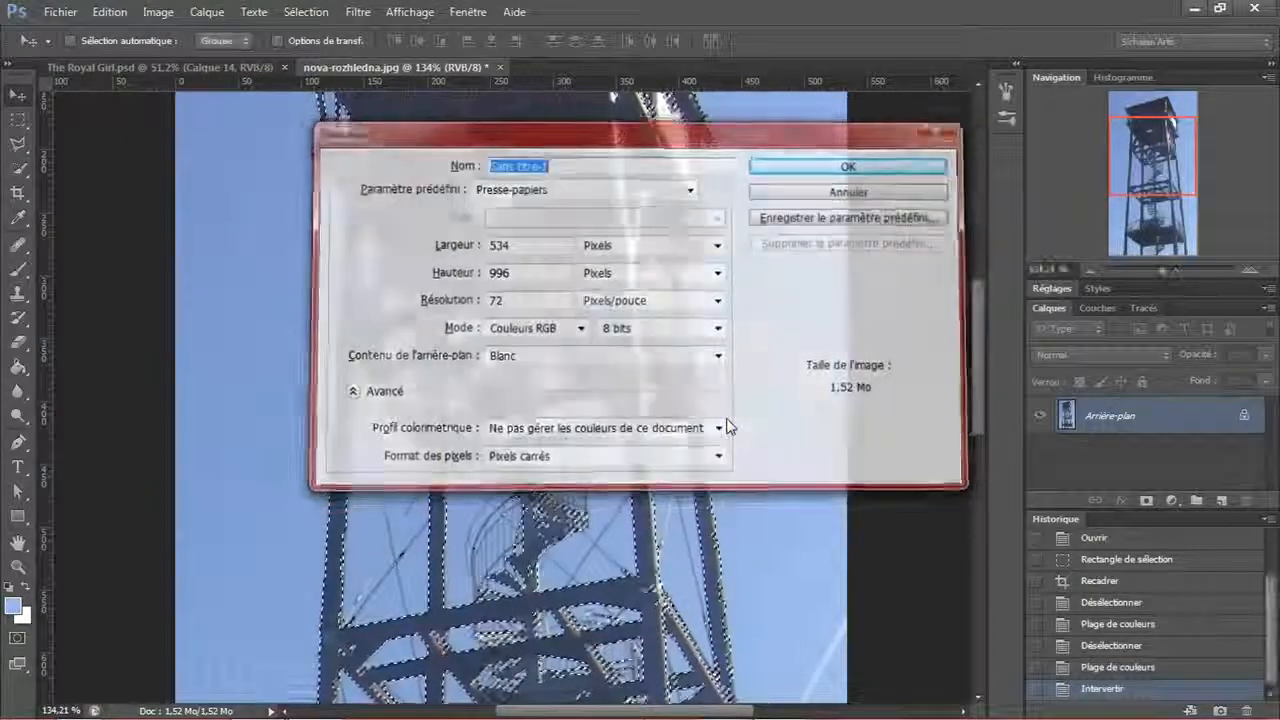
key("Return")
key("ctrl+v")
scroll(567, 435, "up", 4)
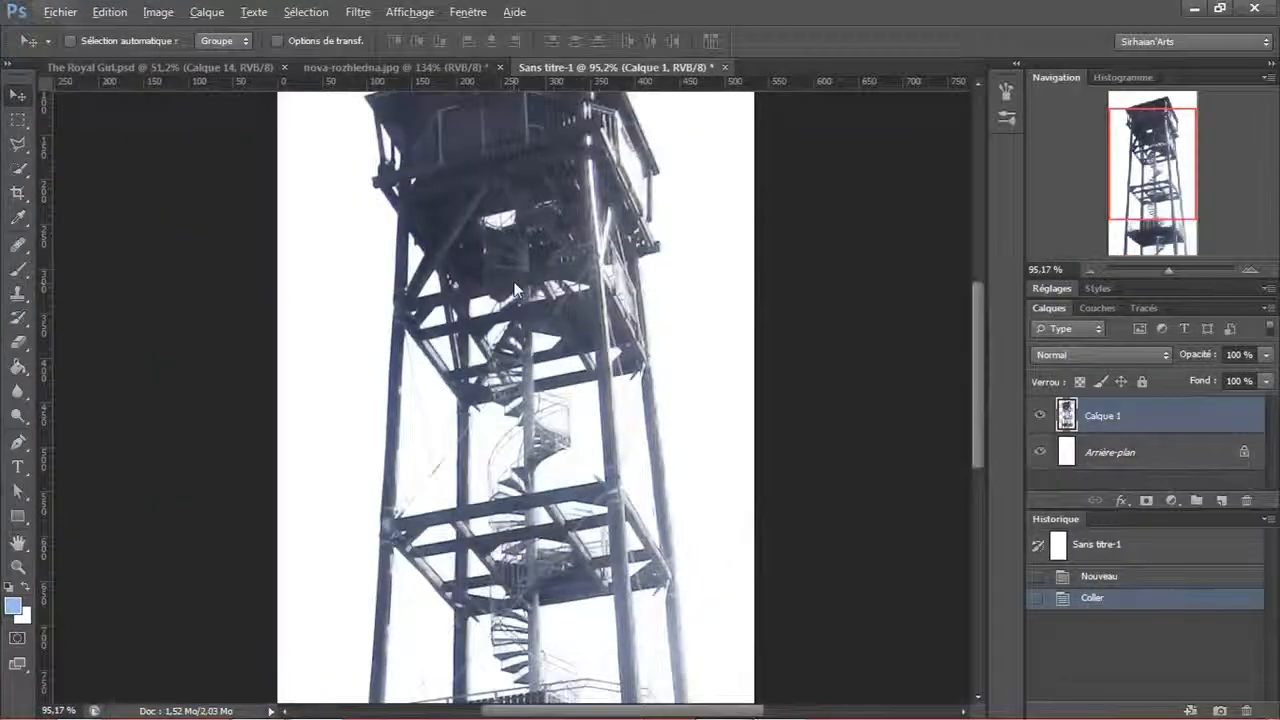
scroll(514, 285, "down", 5)
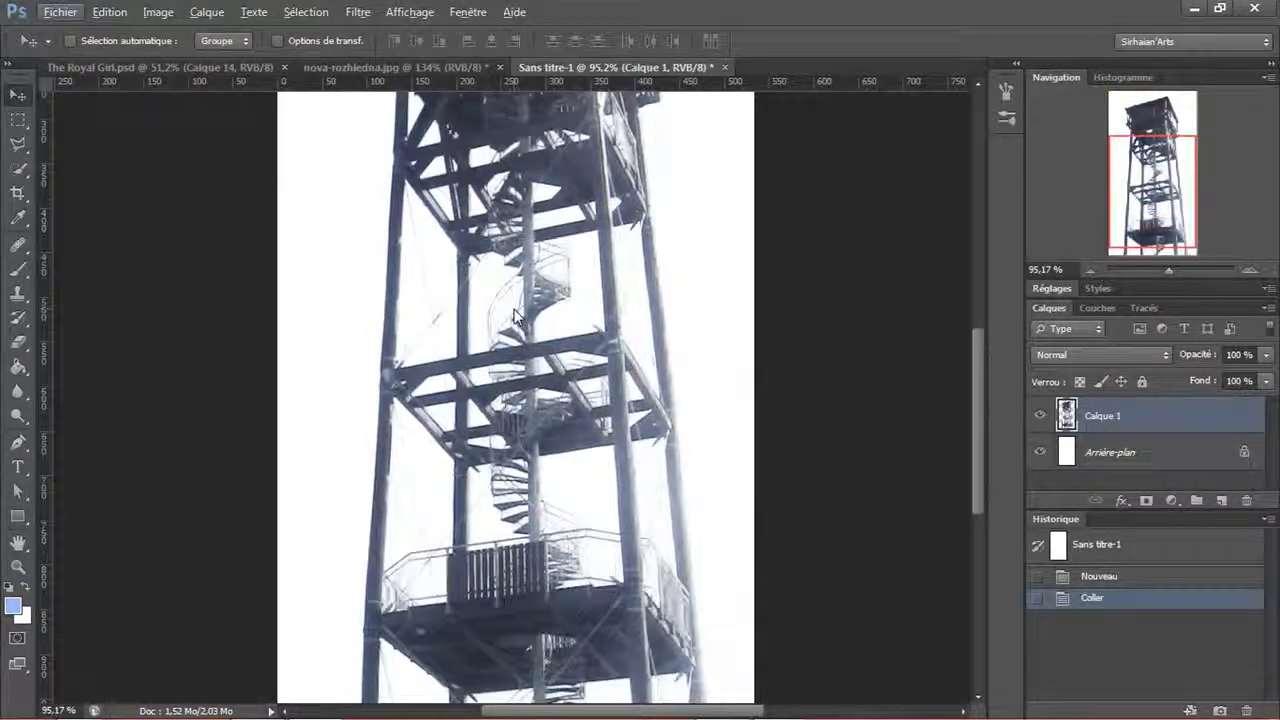
- Move the pasted tower layer down over the white background to bring its roof into view
scroll(515, 309, "down", 1)
left_click_drag(547, 242, 546, 672)
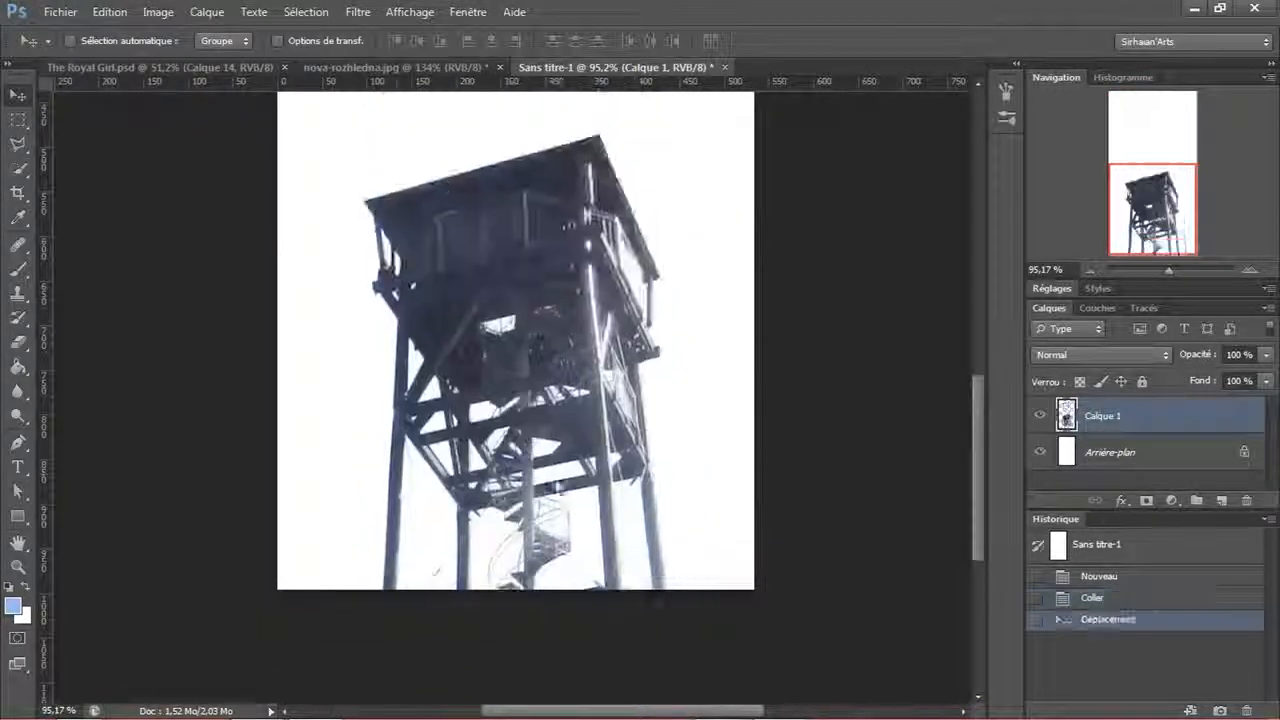
left_click_drag(523, 277, 524, 228)
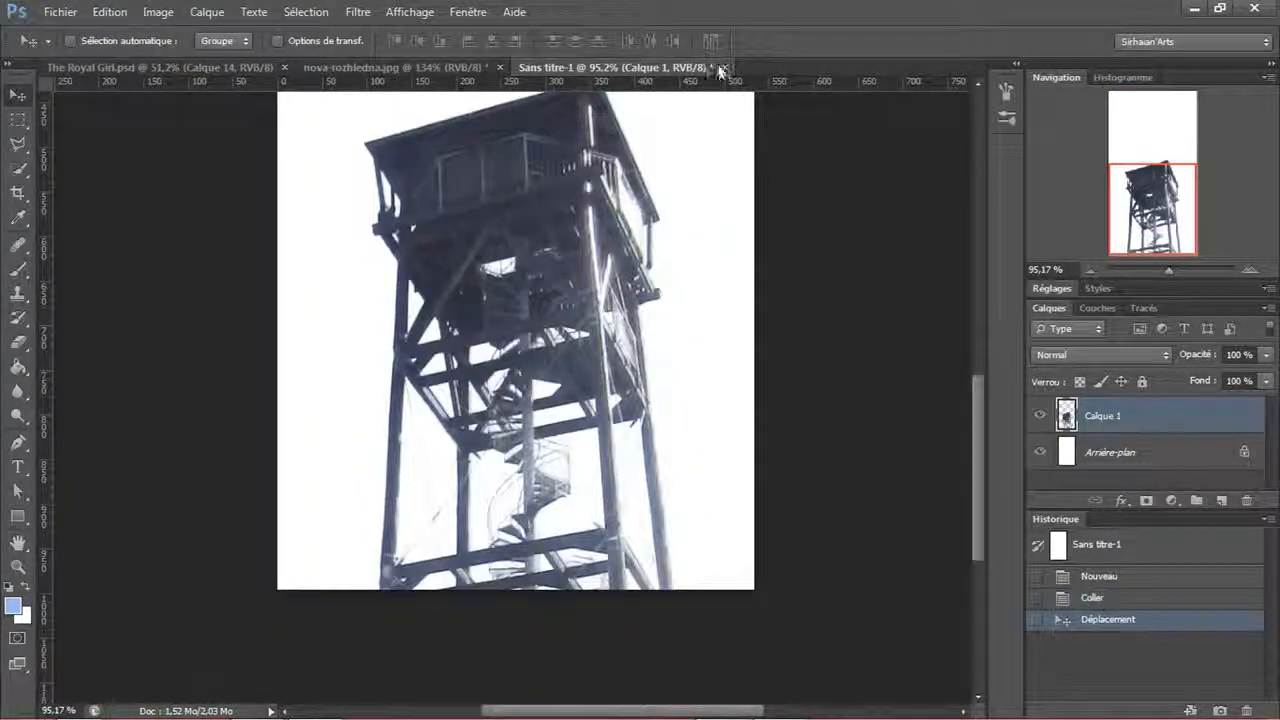
- Close the untitled tower document and nova-rozhledna.jpg without saving either of them
left_click(722, 67)
left_click(446, 280)
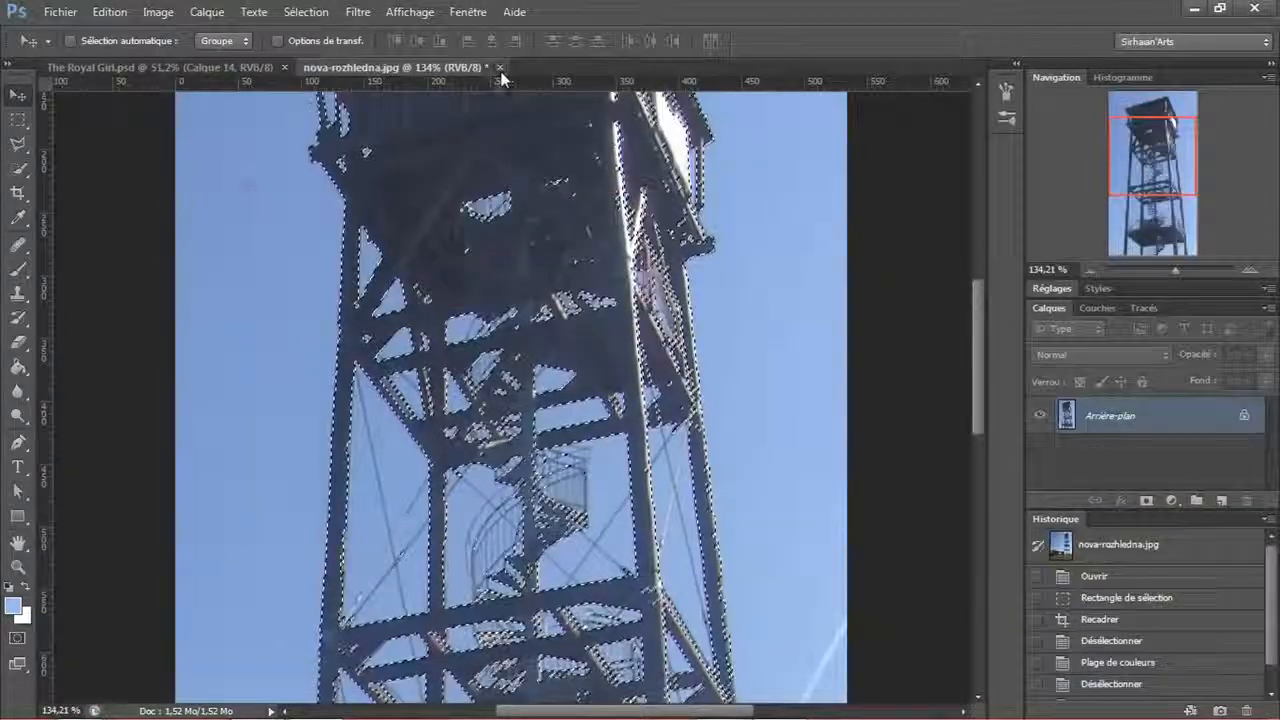
left_click(499, 67)
left_click(451, 280)
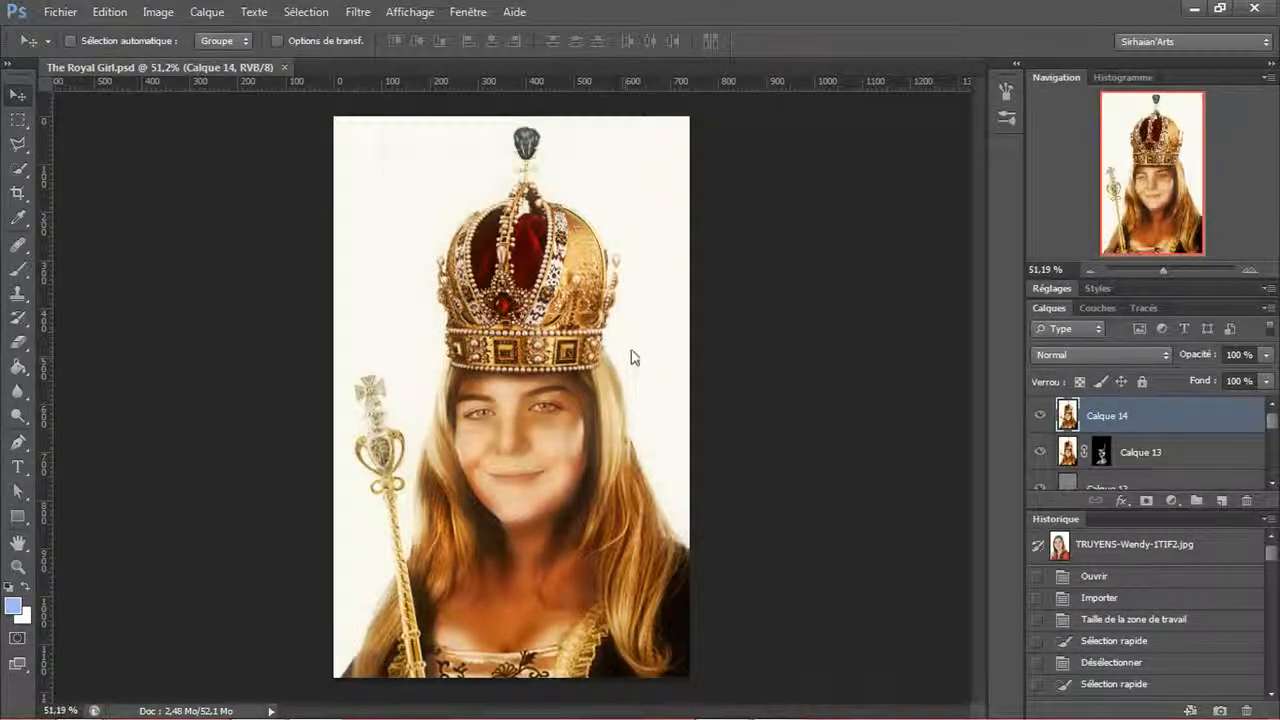
- Save the crowned portrait as the JPEG copy The Royal Girl.jpg in The Royal Girl folder, at maximum quality 12 with optimized baseline format
key("ctrl+shift+s")
left_click(648, 407)
left_click(648, 534)
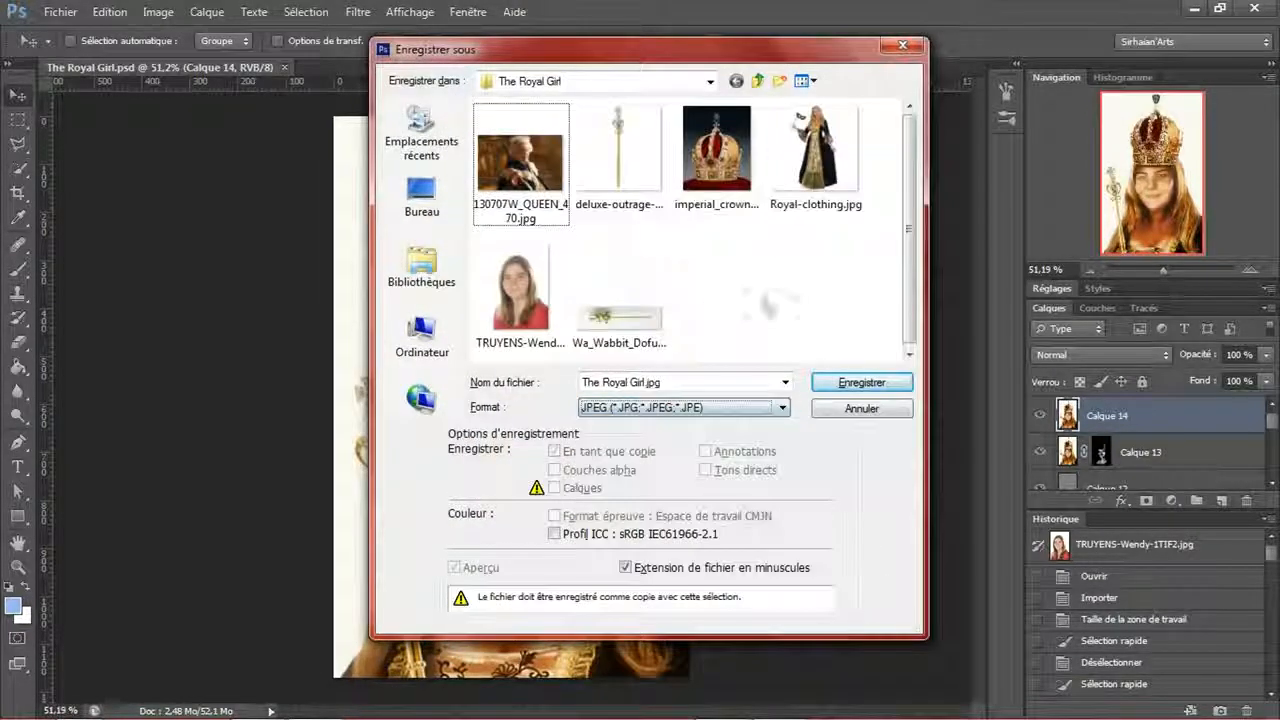
left_click(813, 387)
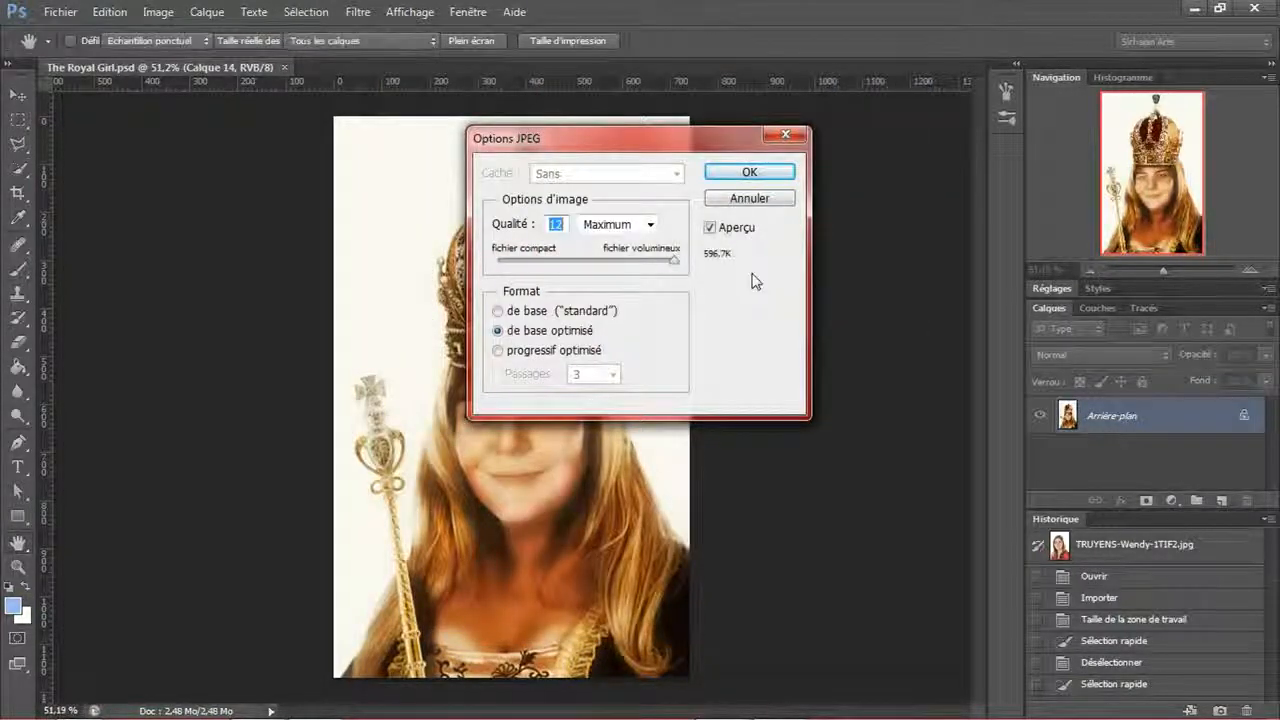
key("Return")
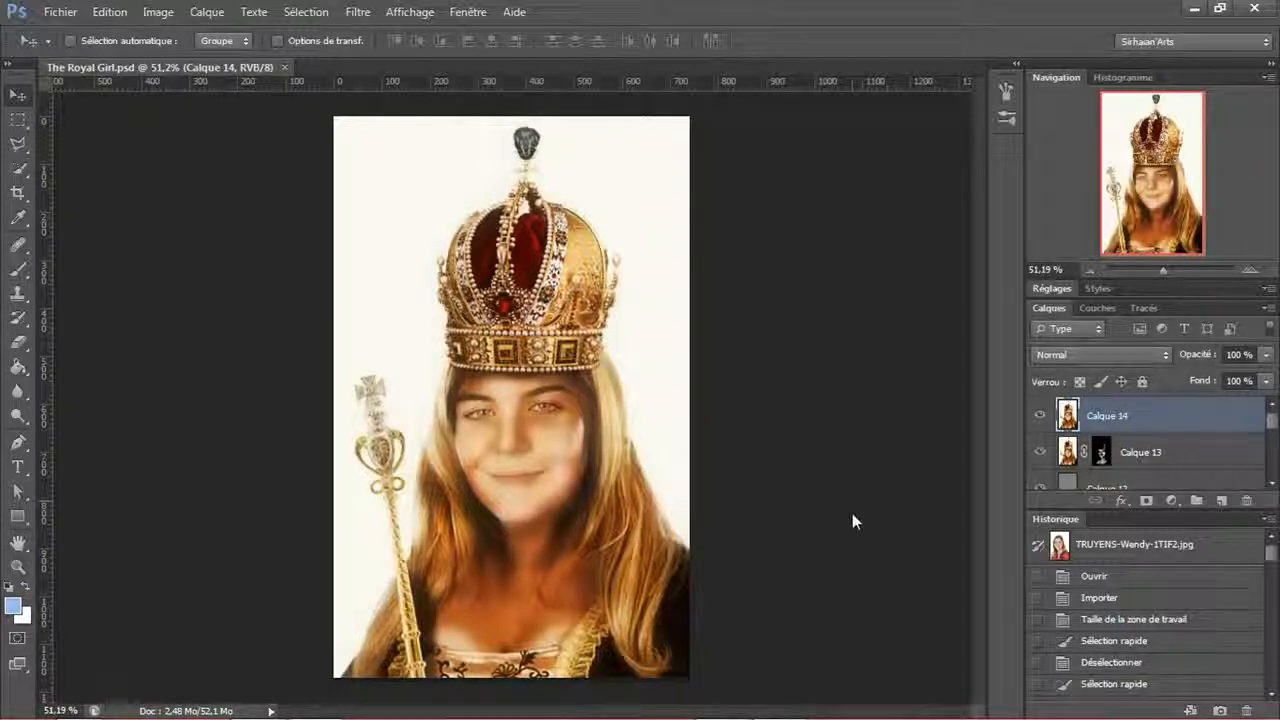
mouse_move(868, 702)
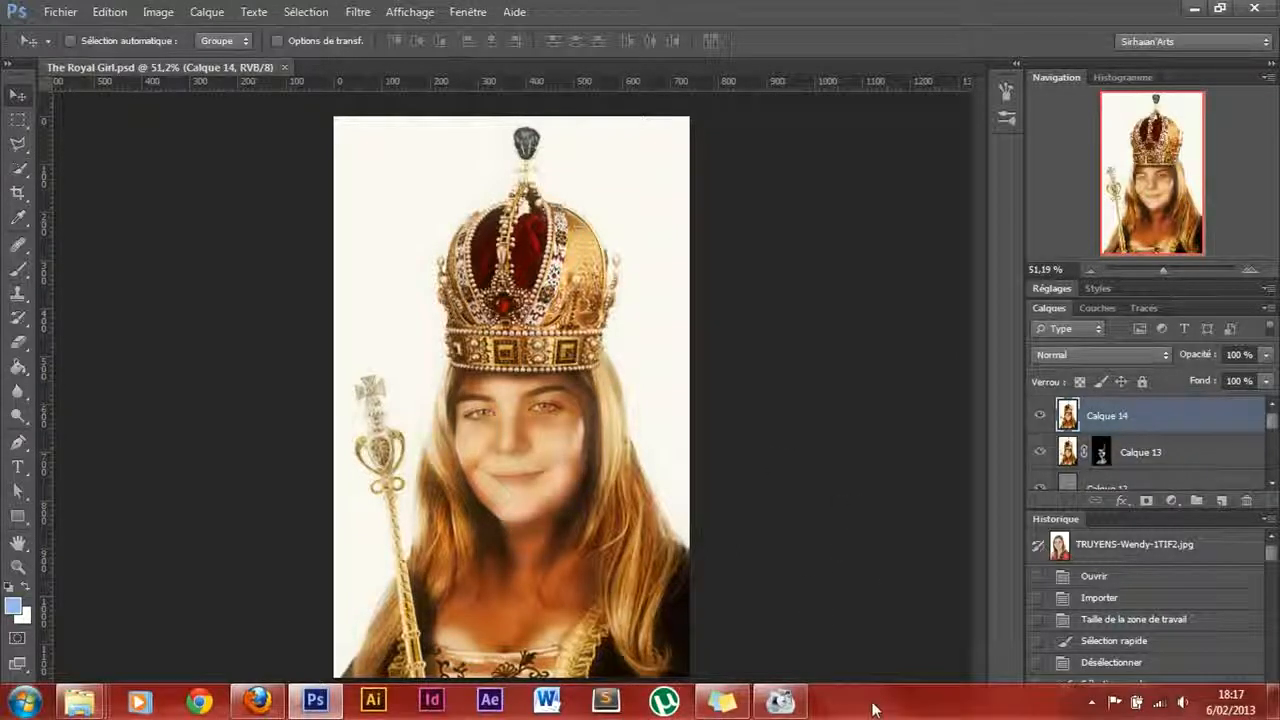